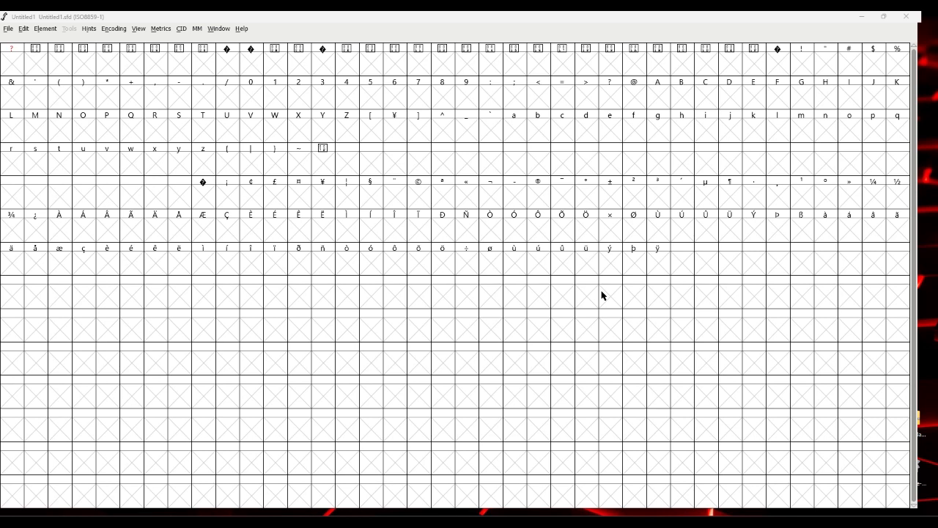
Examine the font grid's slots for capital letters, lowercase letters and basic symbols.
left_click(656, 90)
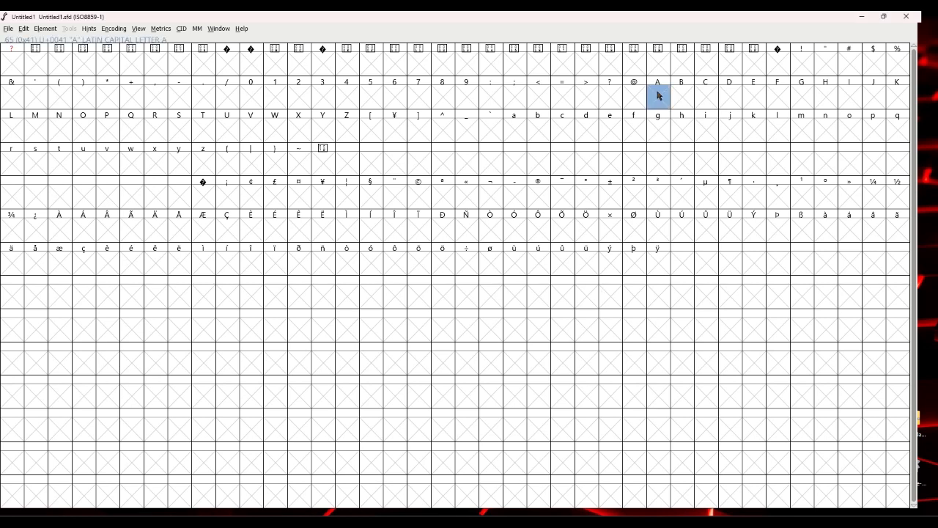
left_click(340, 134)
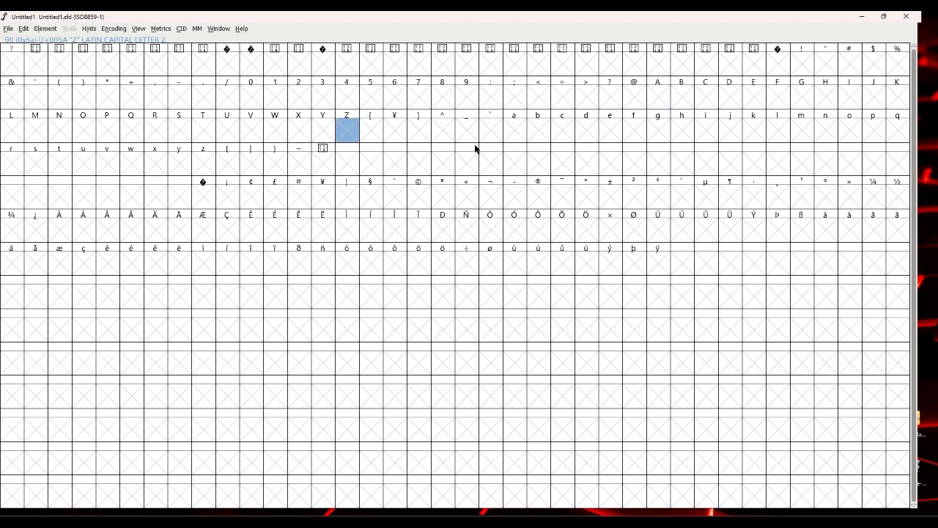
left_click(520, 129)
left_click(204, 163)
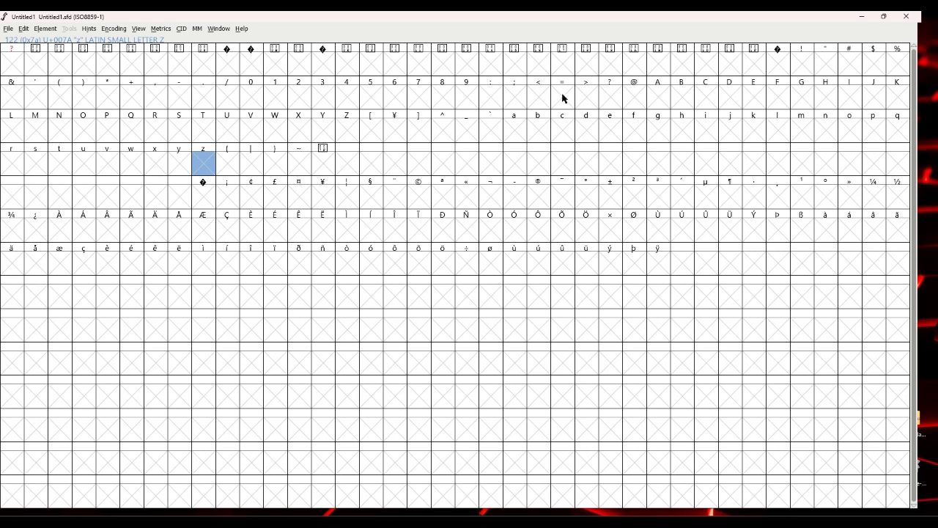
mouse_move(564, 98)
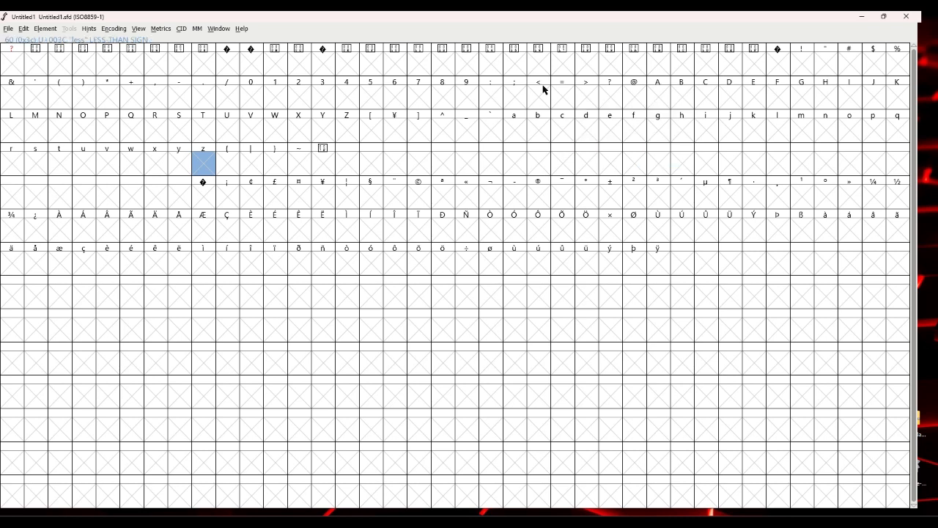
left_click(542, 91)
left_click(586, 88)
left_click(633, 89)
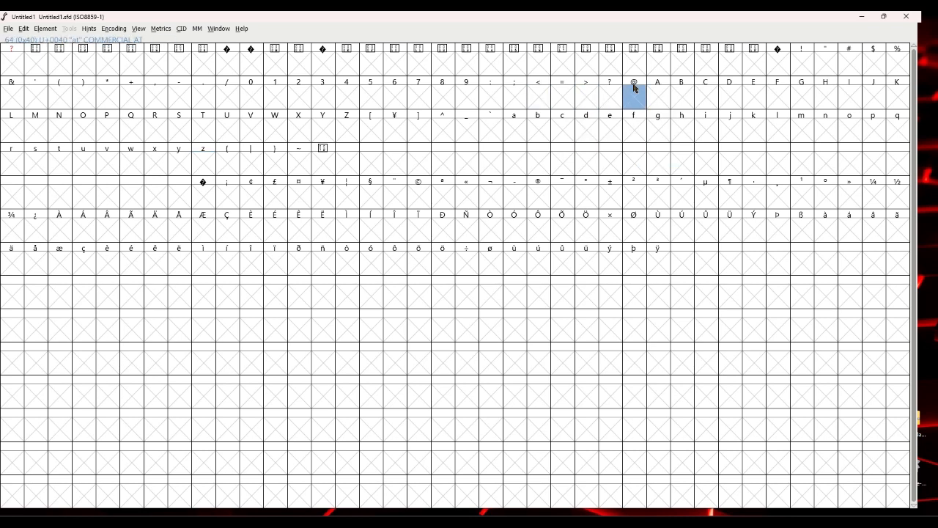
left_click(651, 138)
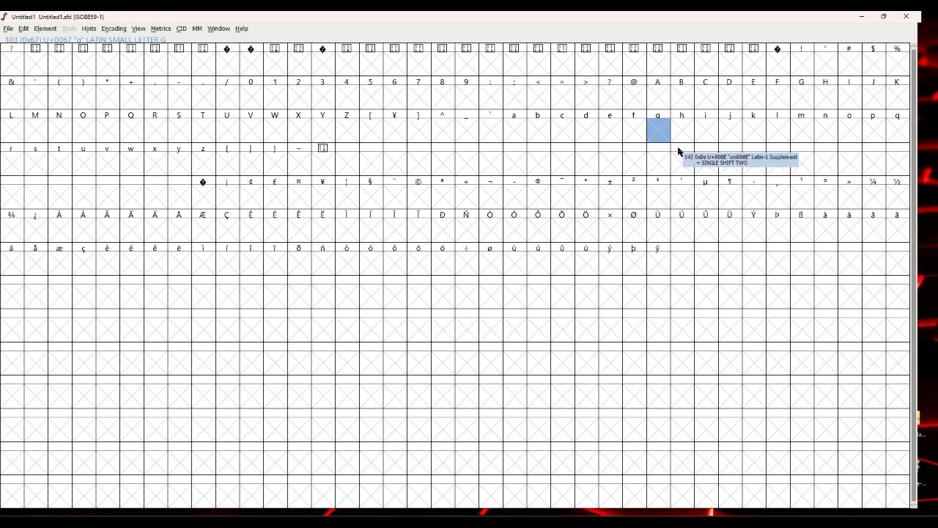
Examine the font grid's slots for accented characters and compare them with the plain lowercase letters.
left_click(477, 203)
left_click(407, 258)
left_click(420, 292)
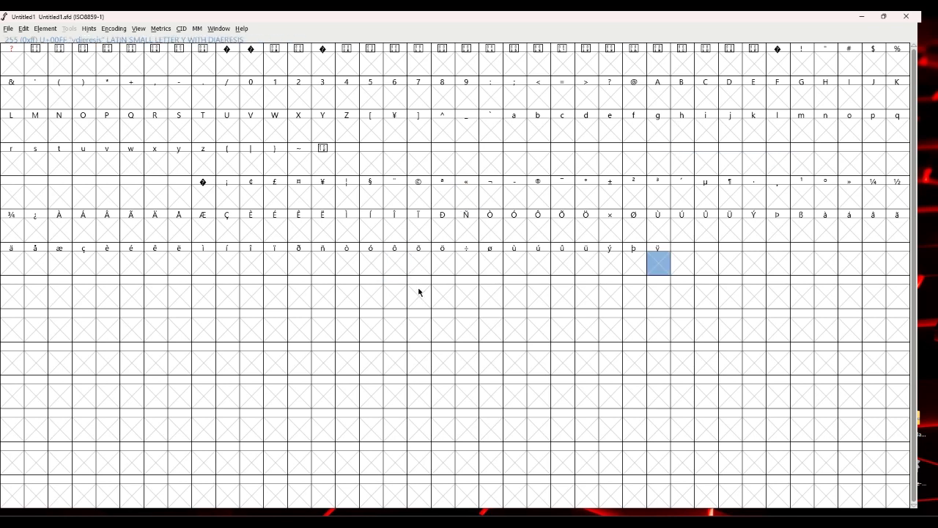
left_click(419, 264)
left_click(394, 264)
left_click(371, 264)
left_click(355, 229)
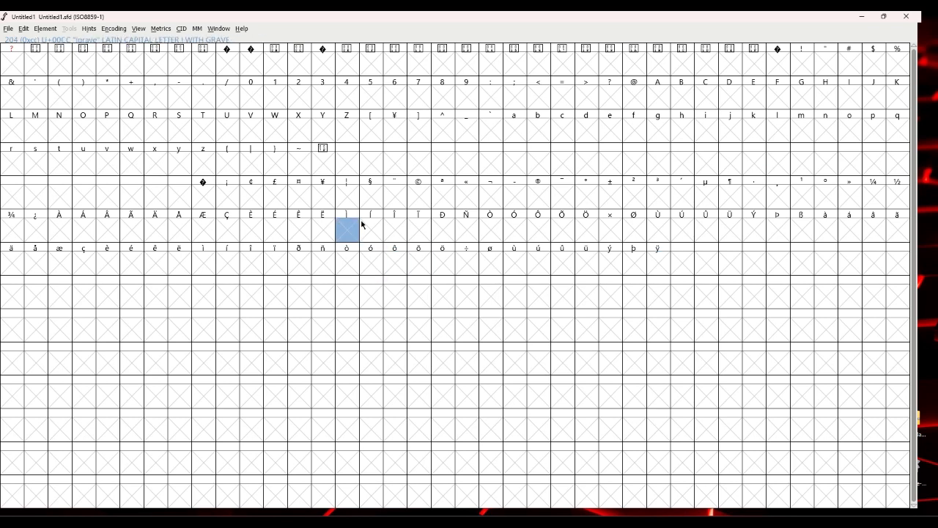
left_click(369, 225)
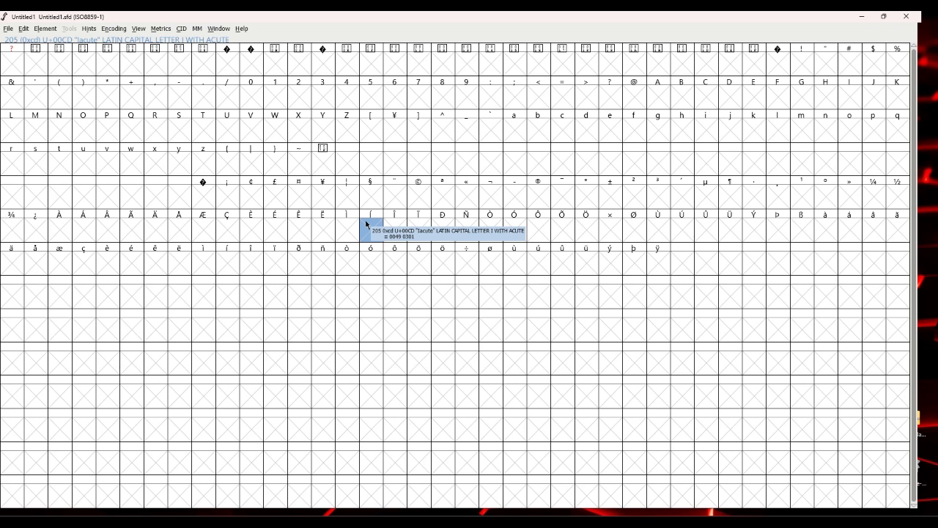
left_click(559, 167)
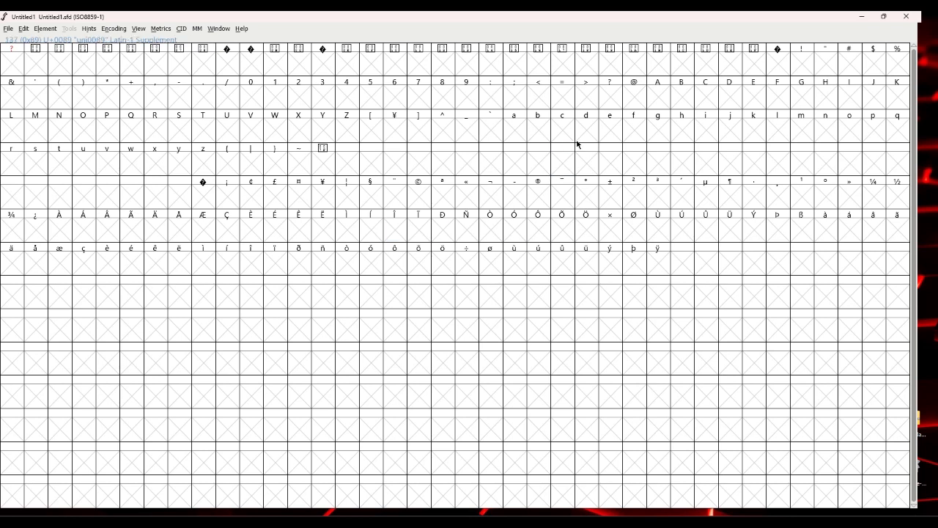
left_click(595, 136)
left_click(616, 138)
left_click(636, 137)
left_click(656, 136)
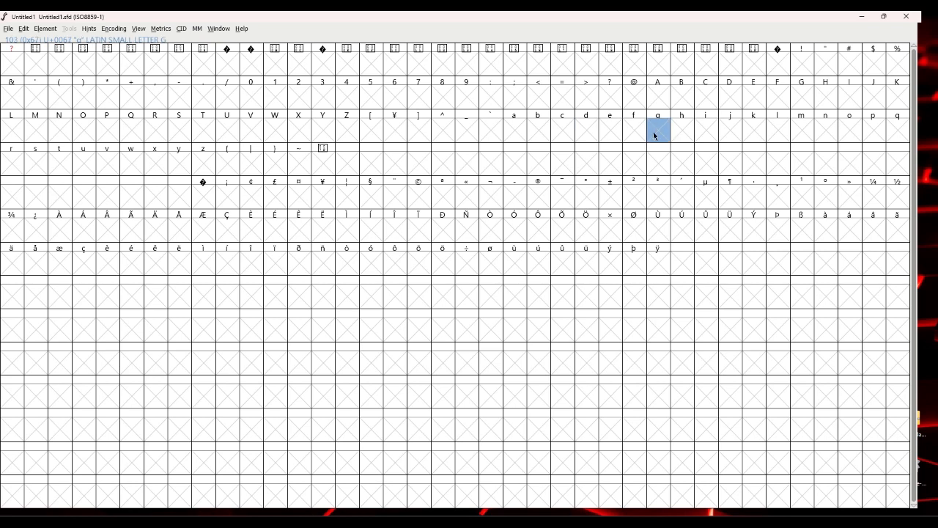
Open the capital A glyph in a maximized outline window and compare it with its slot in the font grid.
double_click(659, 100)
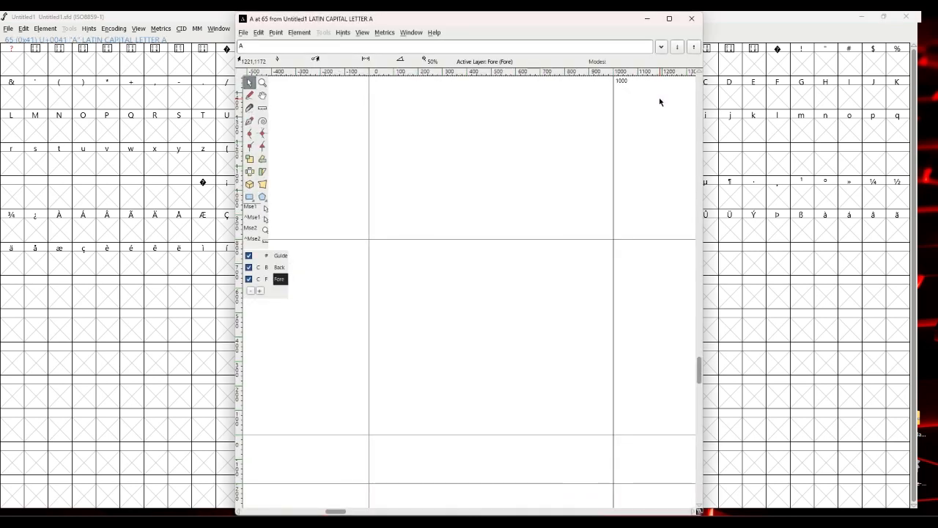
left_click(670, 18)
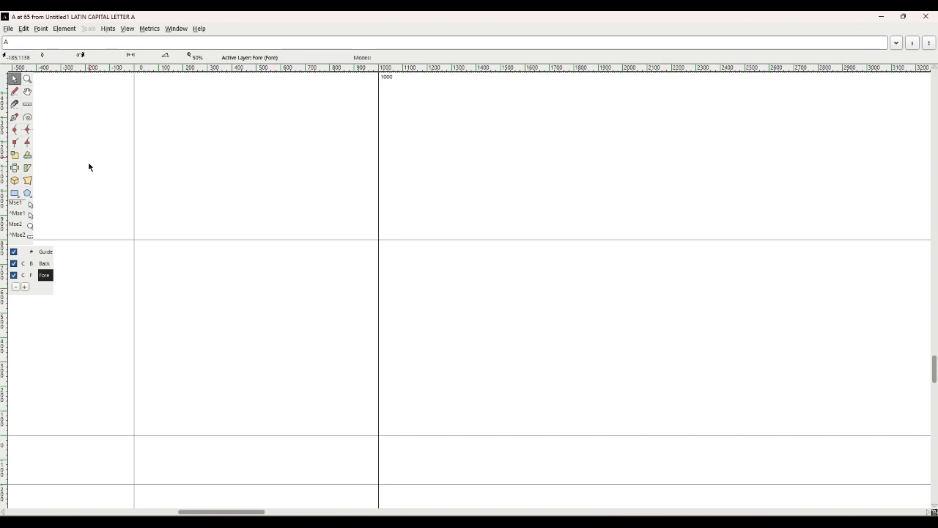
left_click(8, 30)
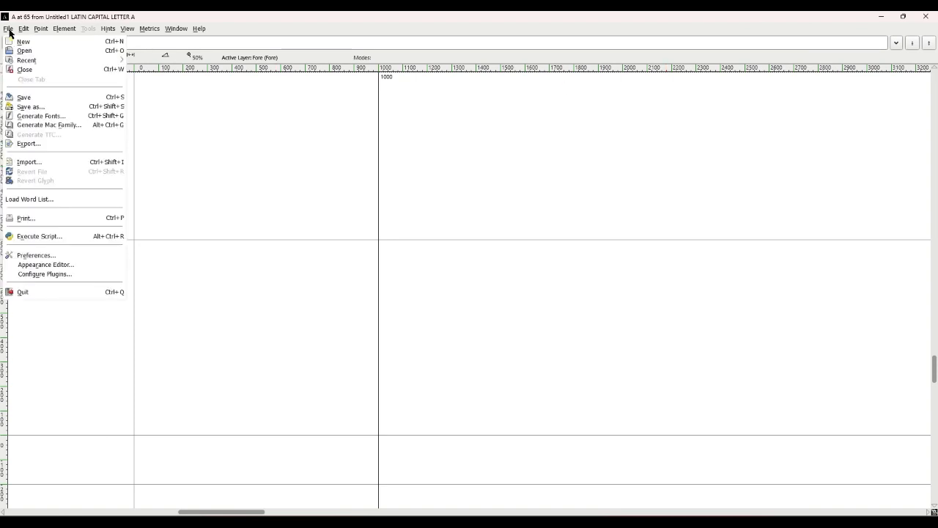
left_click(220, 27)
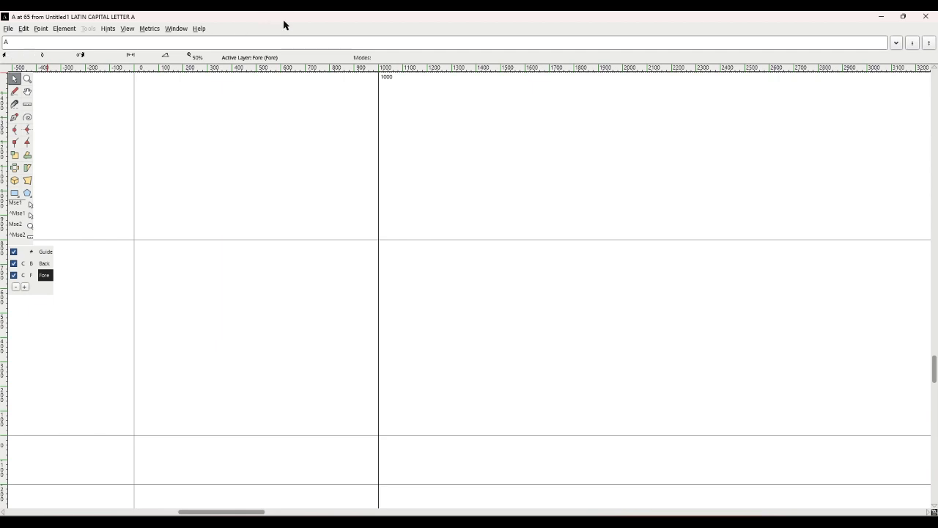
left_click_drag(286, 25, 307, 233)
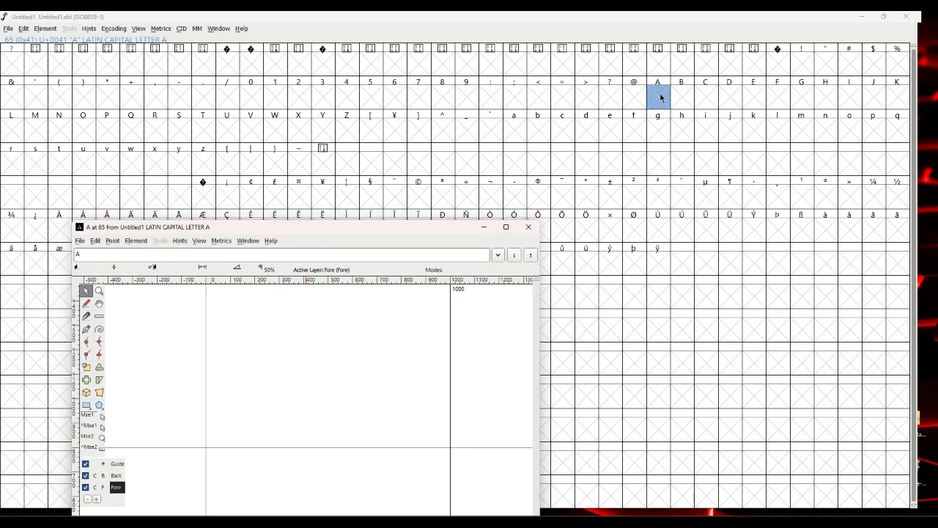
left_click(507, 228)
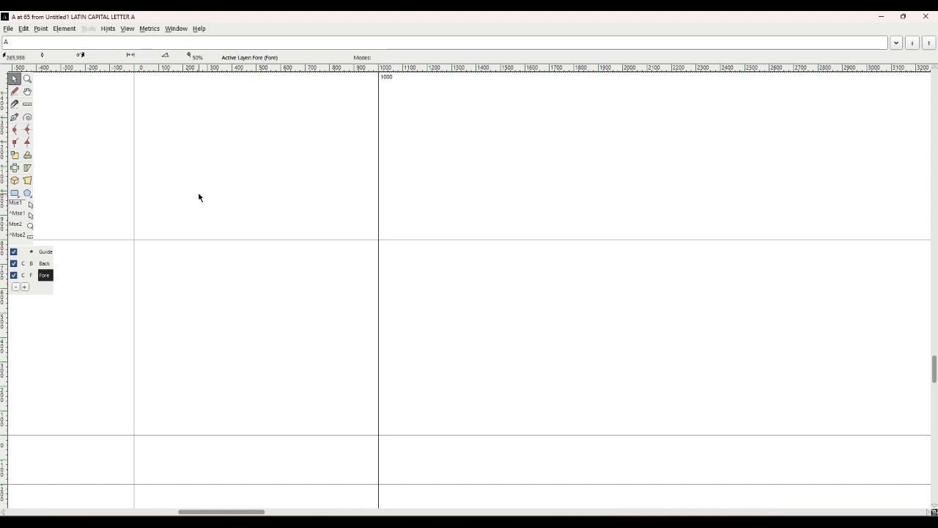
Sketch a closed five-point test shape with the Pen tool in the capital A glyph and check its preview in the font grid.
left_click(14, 105)
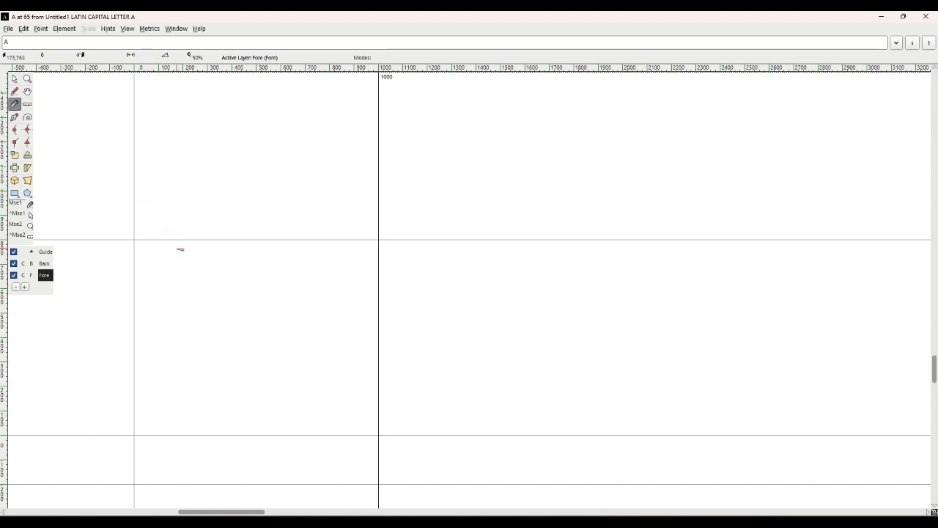
left_click(14, 116)
left_click(194, 301)
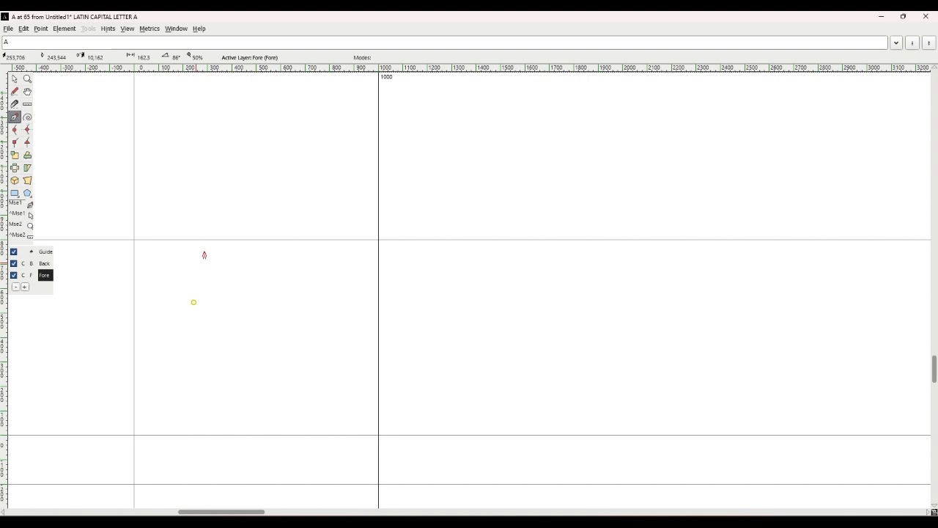
left_click(266, 281)
left_click(331, 316)
left_click(308, 394)
left_click(171, 372)
left_click(193, 301)
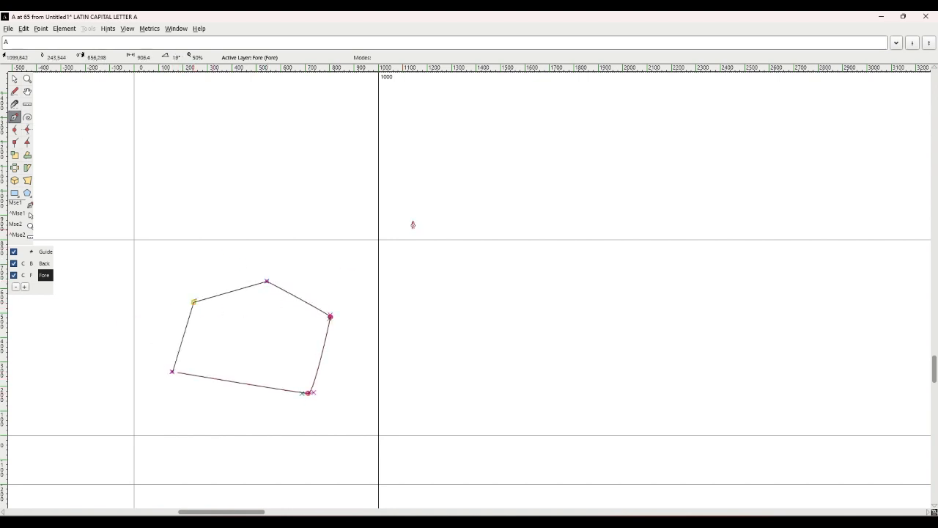
left_click_drag(605, 26, 597, 278)
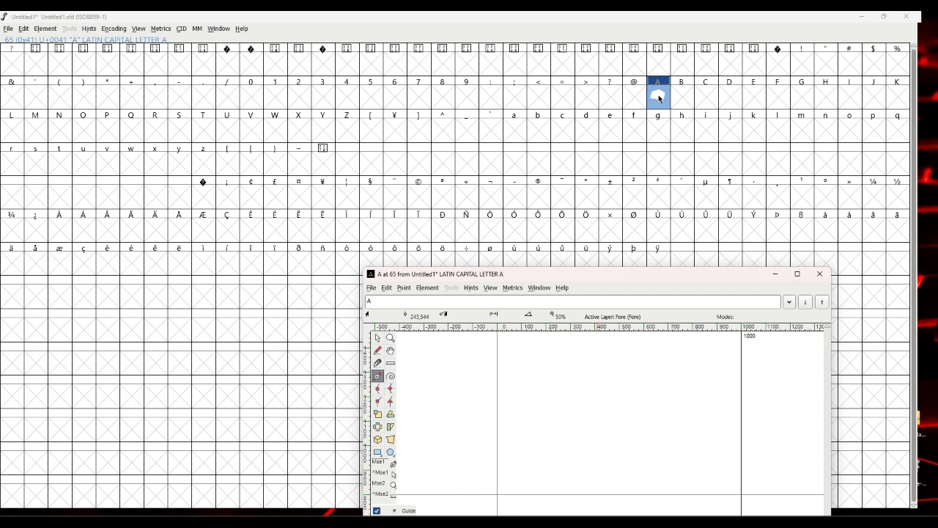
left_click_drag(648, 276, 595, 121)
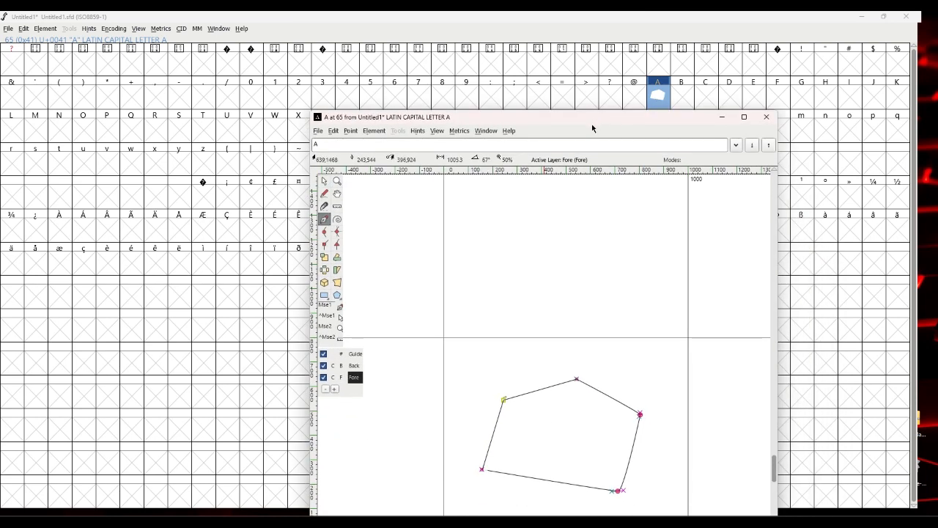
Undo every point of the test shape in the capital A glyph and maximize the glyph window.
key("ctrl+z")
key("ctrl+z")
key("ctrl+z")
key("ctrl+z")
key("ctrl+z")
key("ctrl+z")
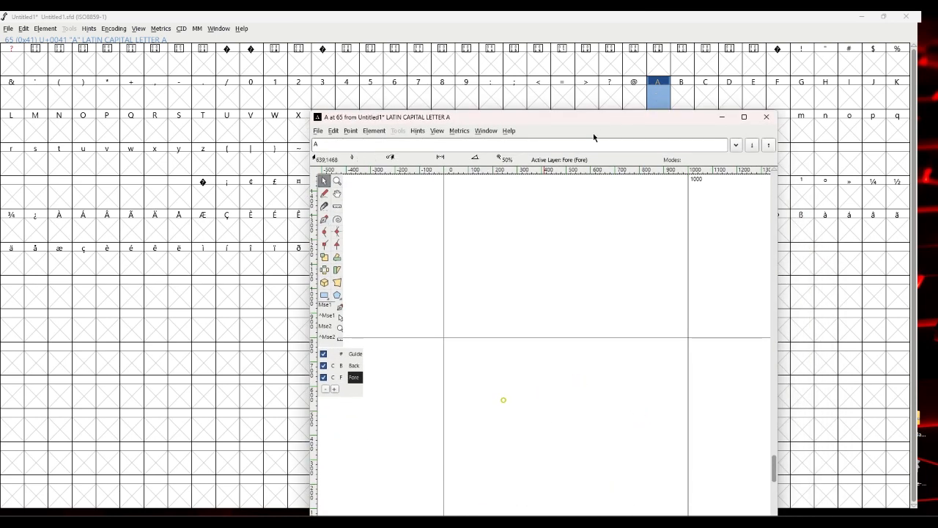
left_click(744, 118)
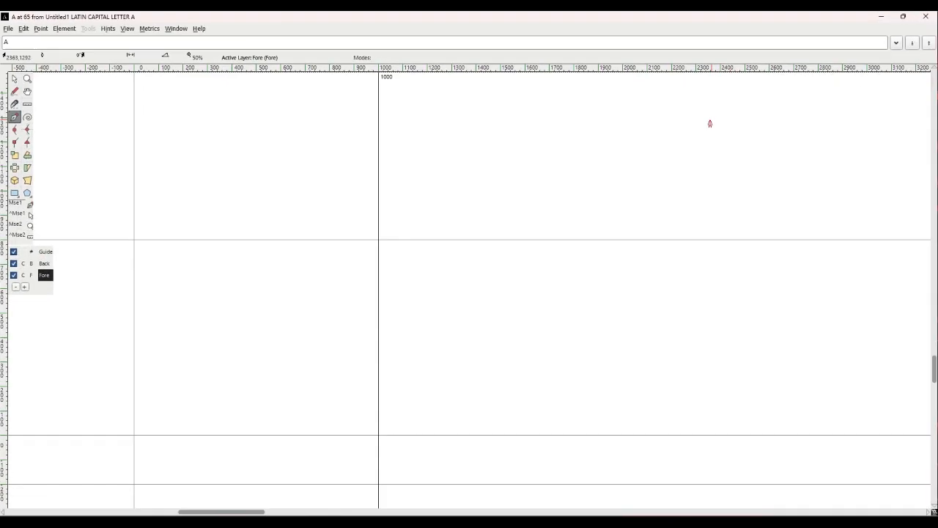
View the Import dialog for the capital A glyph without importing anything, and close the glyph window.
left_click(7, 29)
left_click(28, 161)
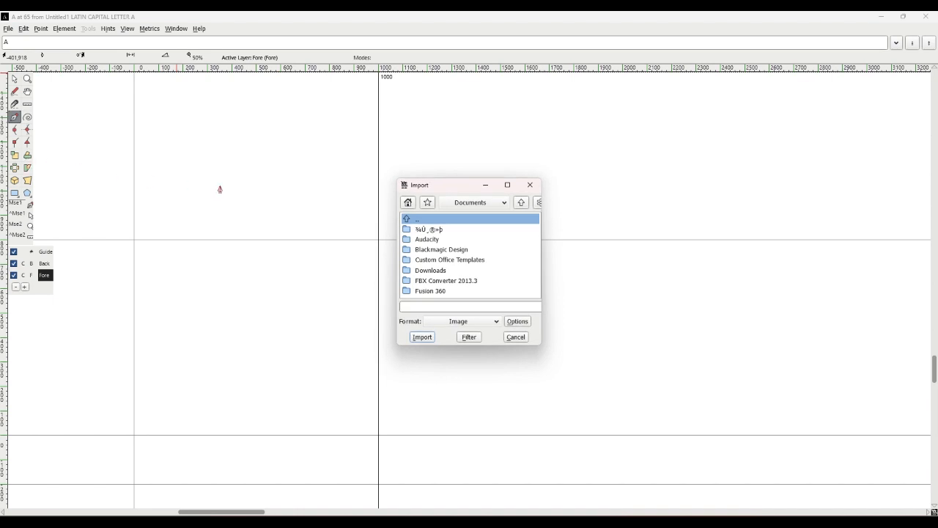
left_click(516, 336)
left_click(929, 22)
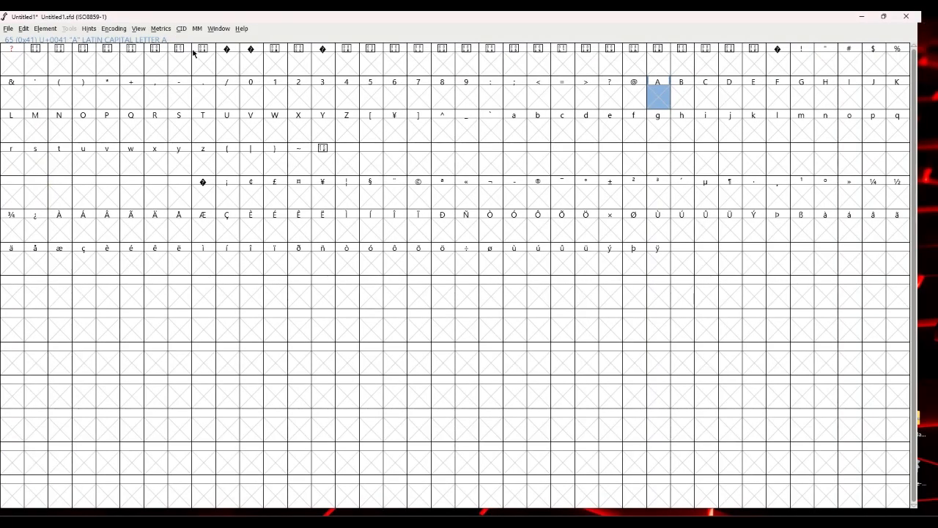
Set the font name to ThreeDPInvertedStencil in the font information.
left_click(47, 31)
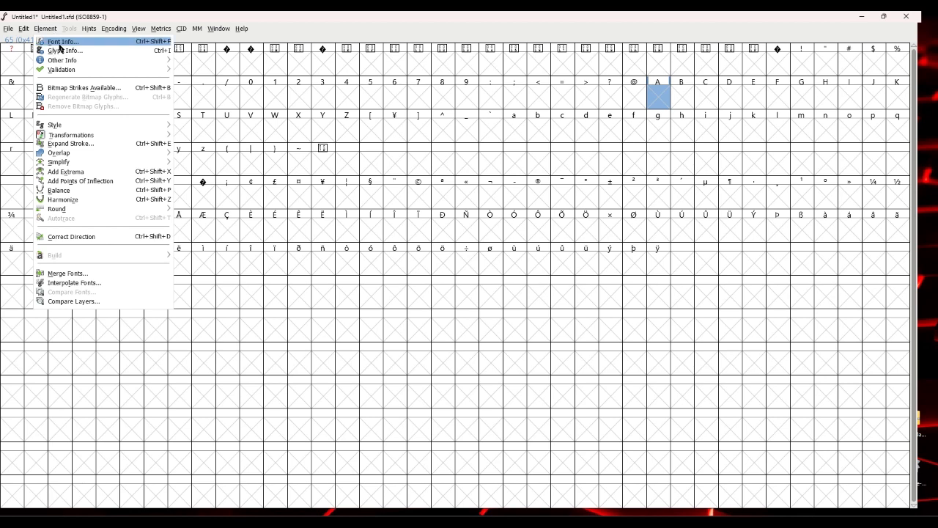
left_click(56, 42)
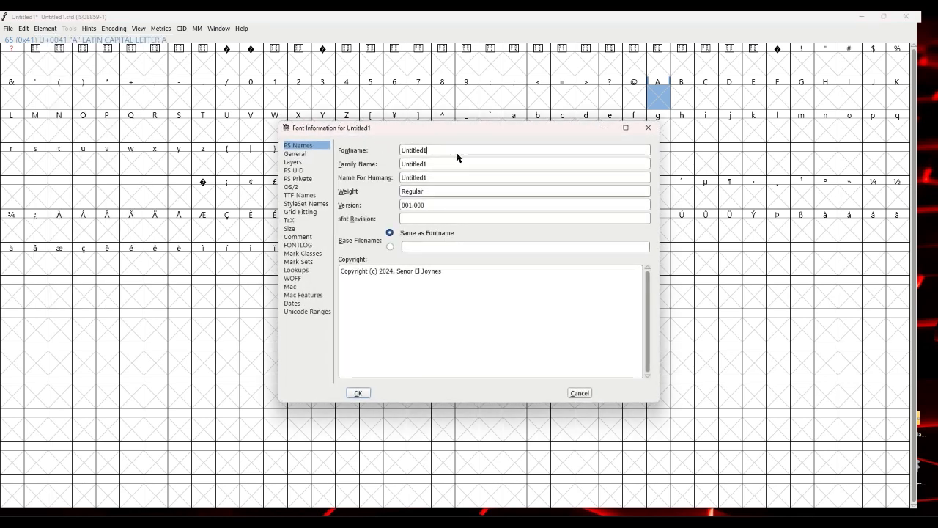
key("BackSpace")
key("BackSpace")
key("BackSpace")
key("BackSpace")
key("BackSpace")
key("BackSpace")
key("BackSpace")
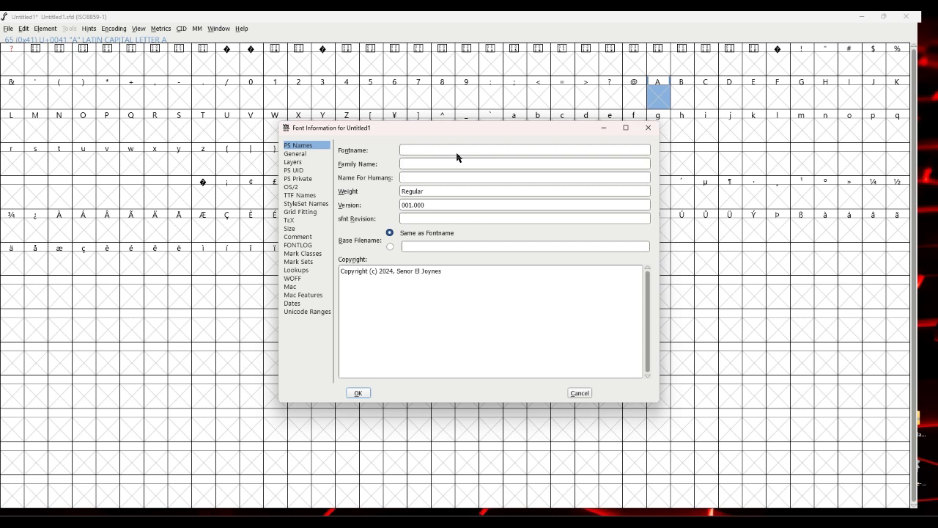
type("ThreeDPInverte")
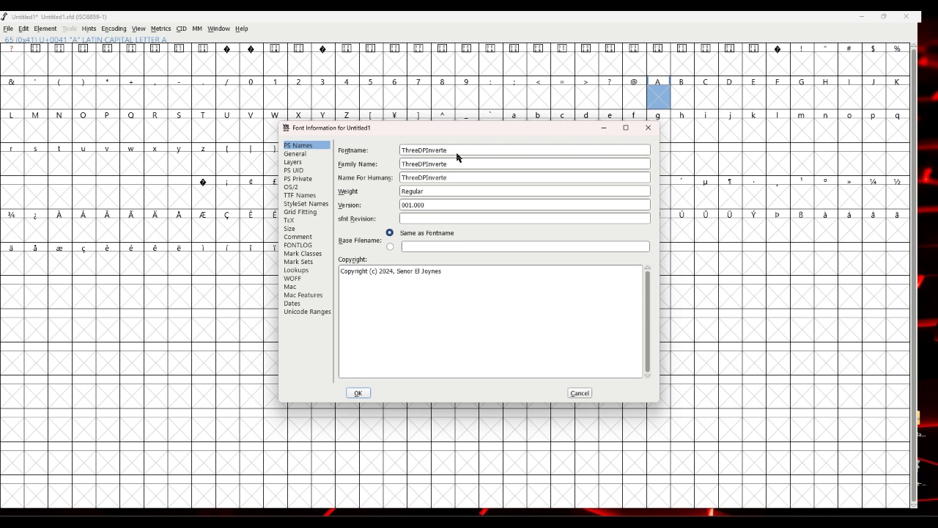
type("dStencil")
Change the font's Name For Humans to "Three D P Inverted Stencil".
left_click(421, 179)
left_click(429, 183)
left_click(434, 183)
key("BackSpace")
key("Delete")
type("I")
left_click(459, 178)
Review the font name, family name, human-readable name, weight and revision fields, and apply the font information.
left_click(431, 193)
left_click(419, 219)
left_click_drag(482, 151, 400, 156)
left_click(481, 156)
left_click_drag(481, 156, 402, 159)
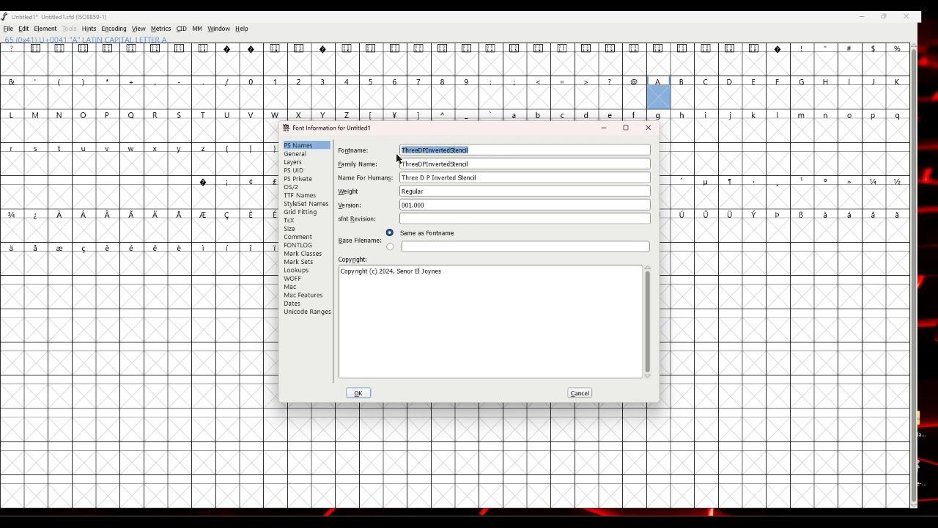
left_click_drag(480, 179, 403, 142)
left_click(486, 166)
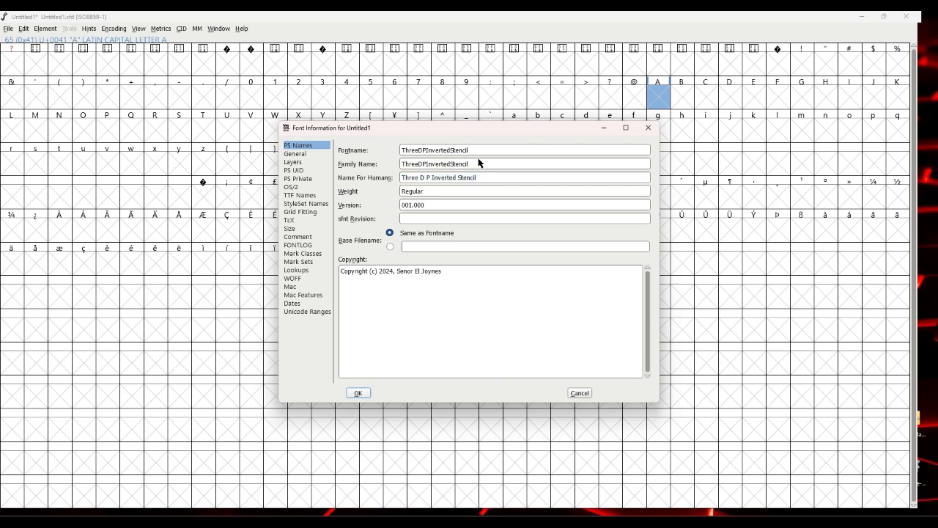
left_click(360, 394)
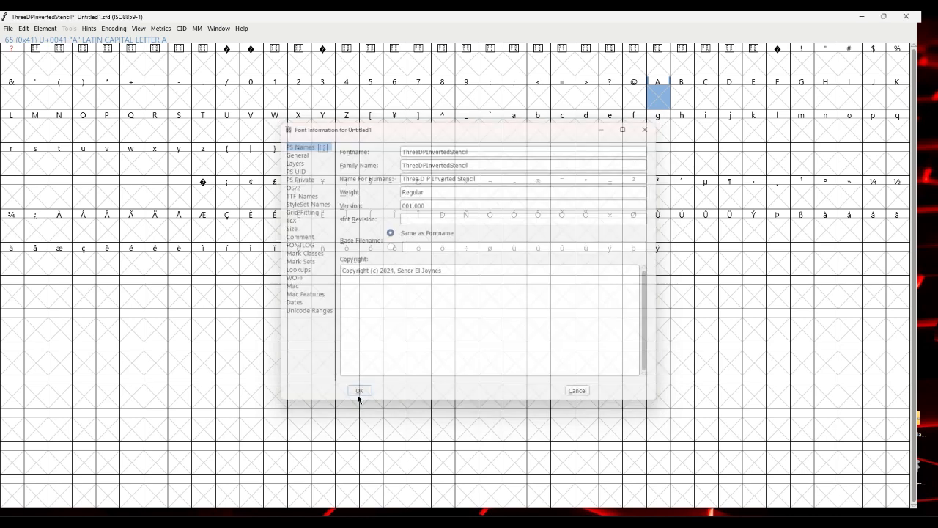
Open the capital A glyph and browse its image import to the ThreeDP Inverted Stencil folder on the Desktop.
double_click(652, 99)
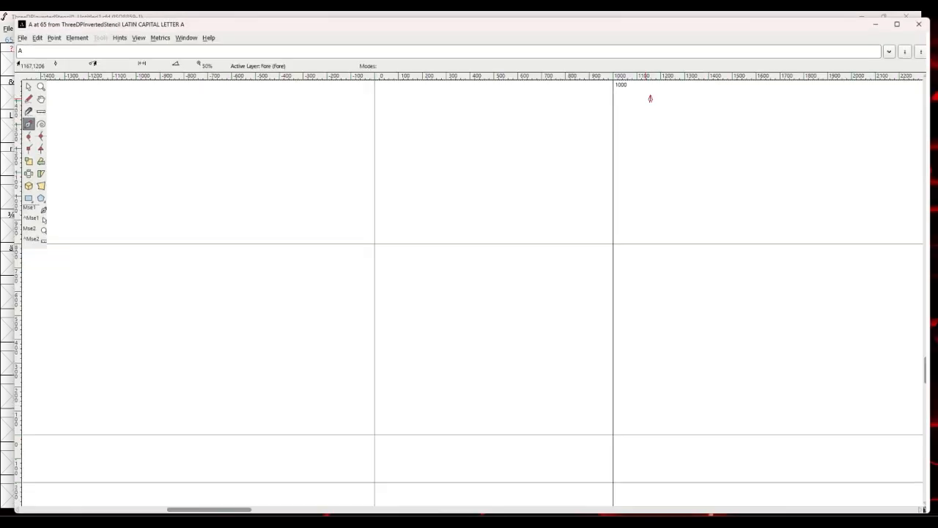
left_click(12, 32)
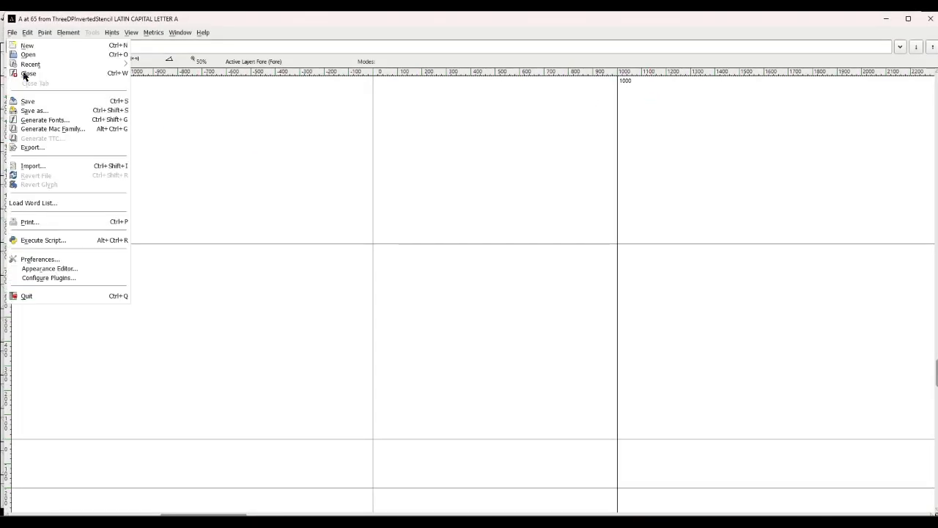
left_click(31, 152)
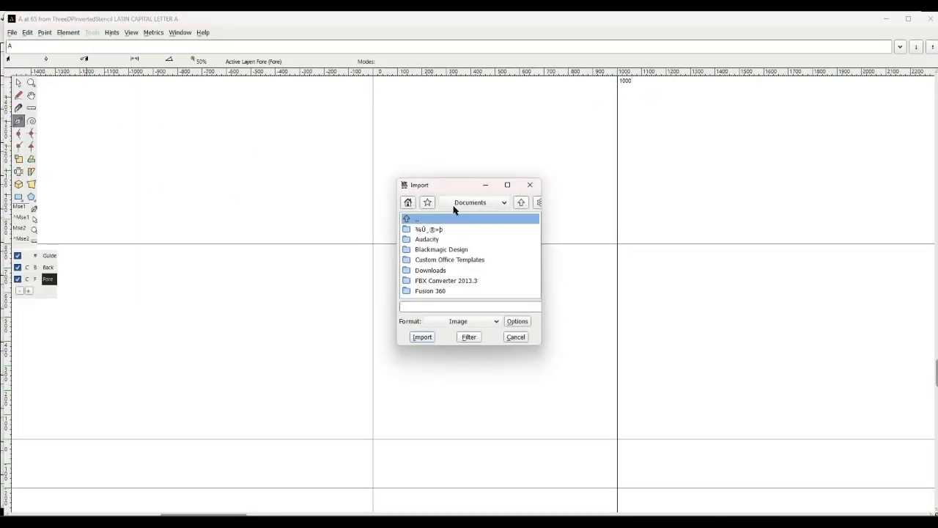
left_click(495, 208)
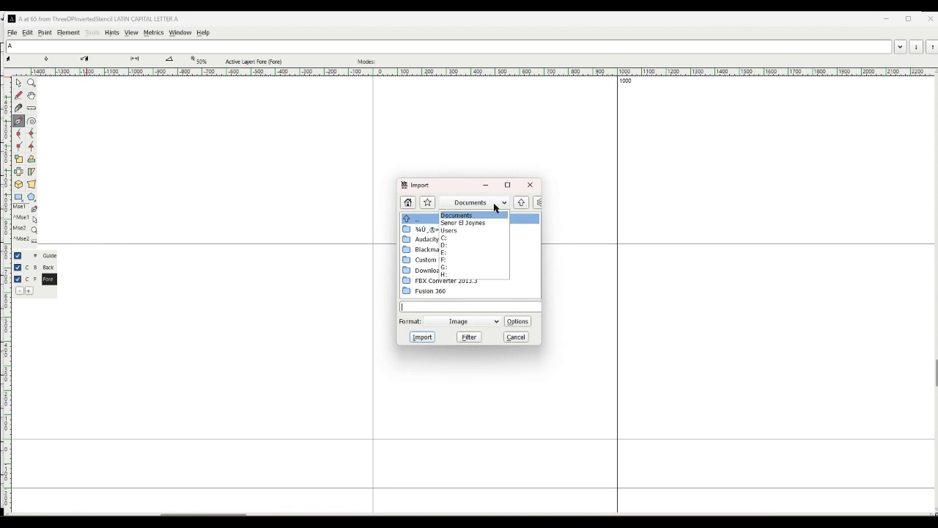
left_click(478, 222)
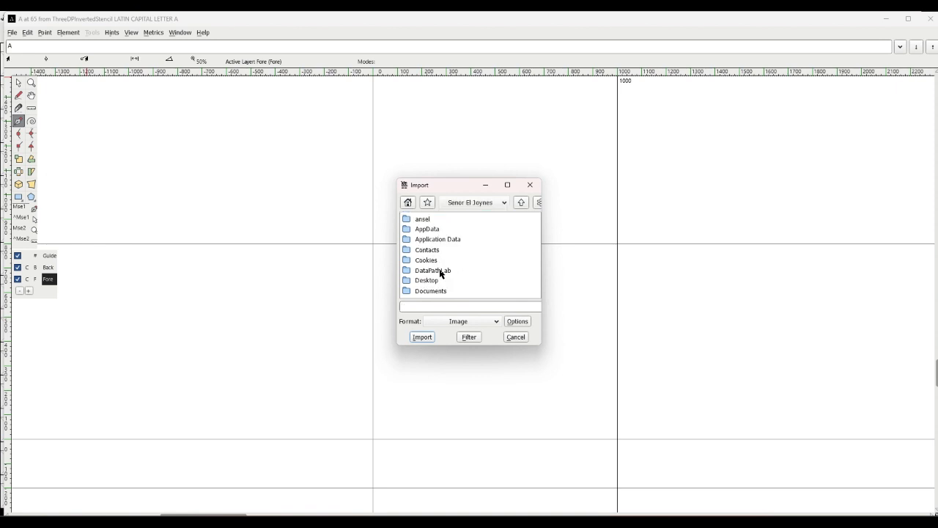
double_click(430, 280)
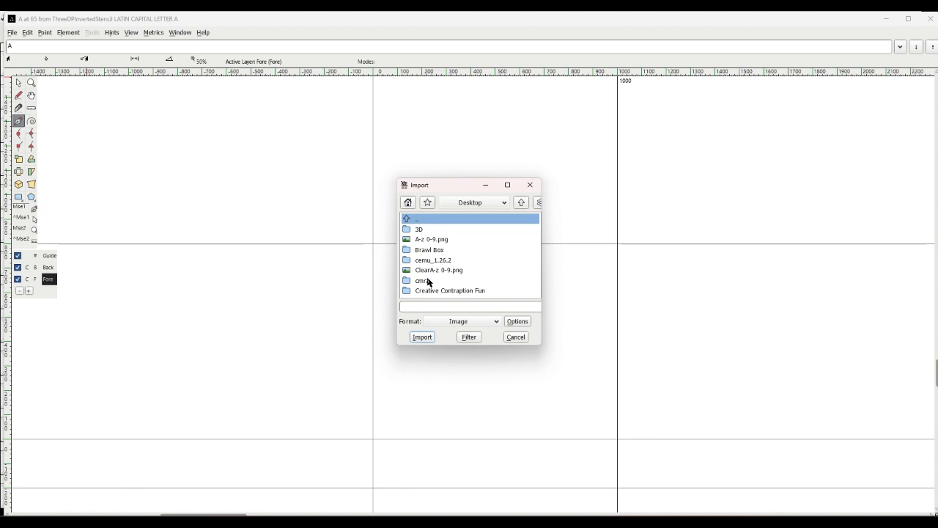
scroll(433, 271, "down", 10)
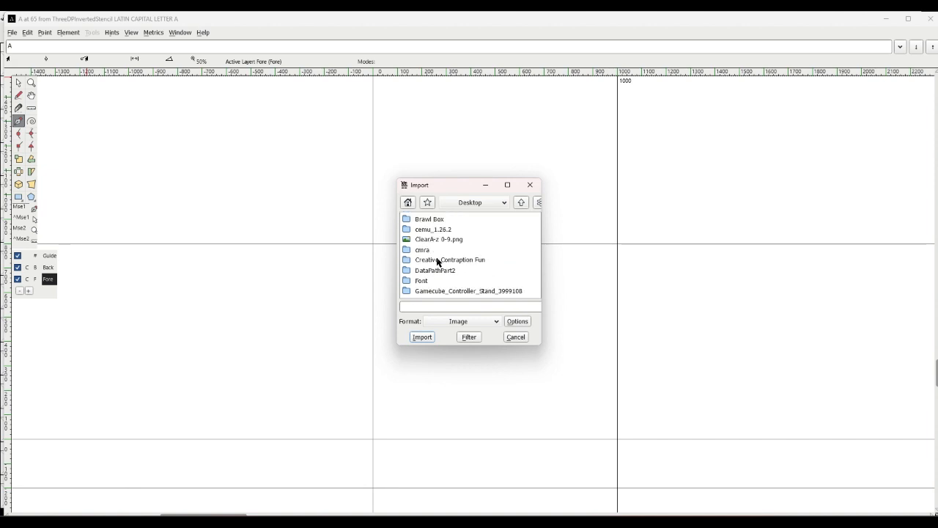
scroll(439, 261, "down", 6)
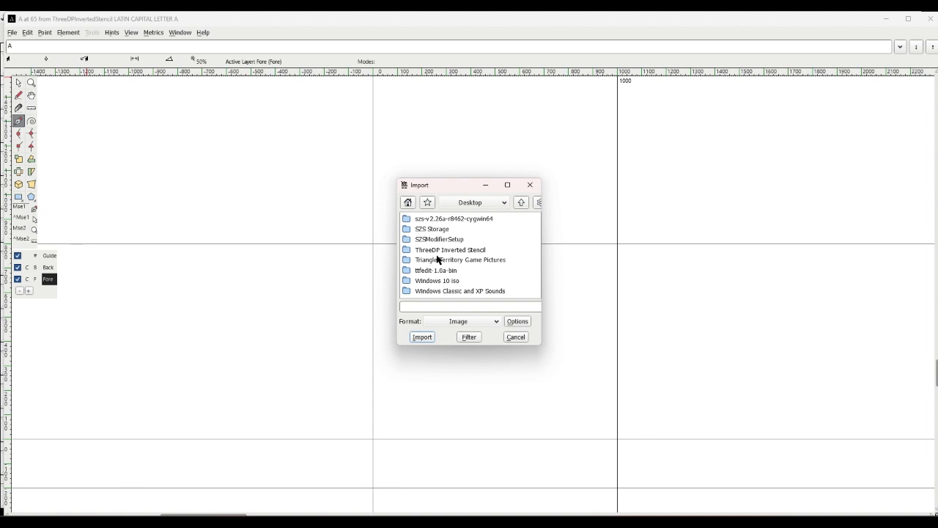
double_click(441, 250)
Import A.png into the capital A glyph with the default import parameters.
scroll(445, 249, "down", 2)
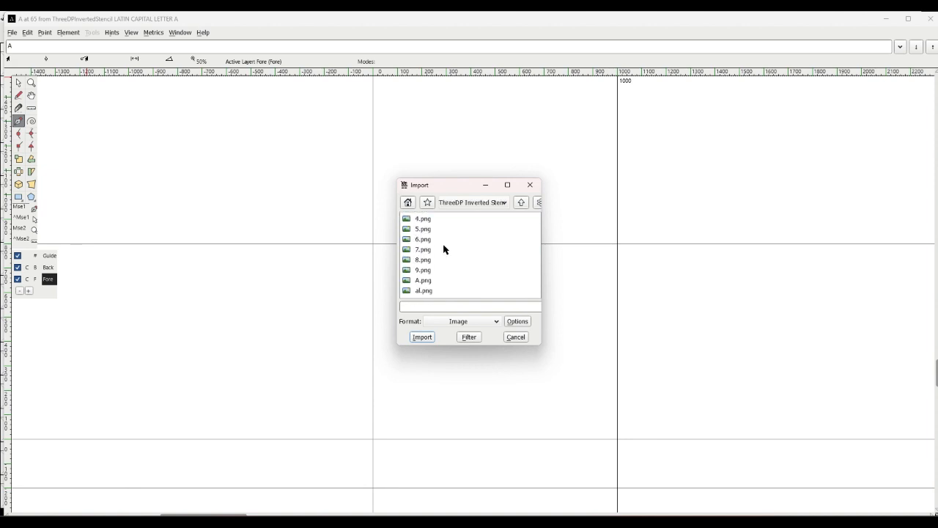
left_click(431, 280)
left_click(428, 340)
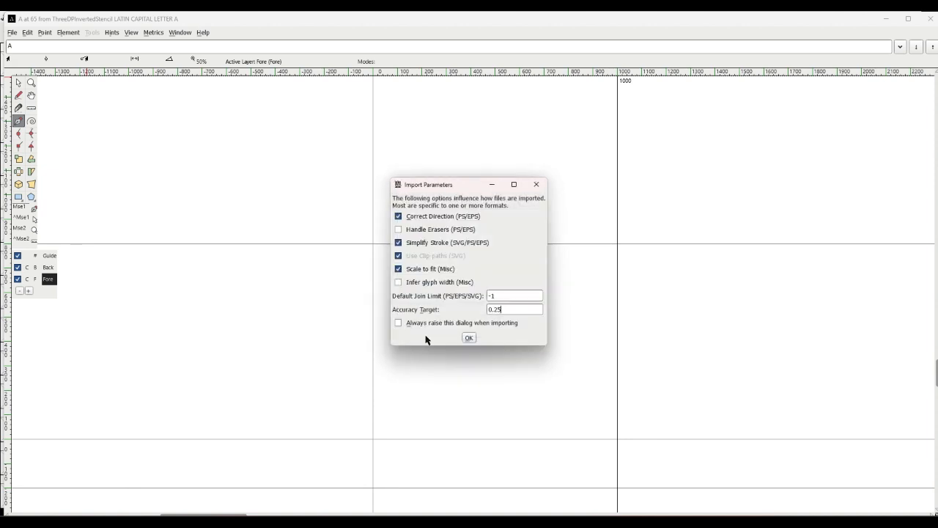
left_click(468, 339)
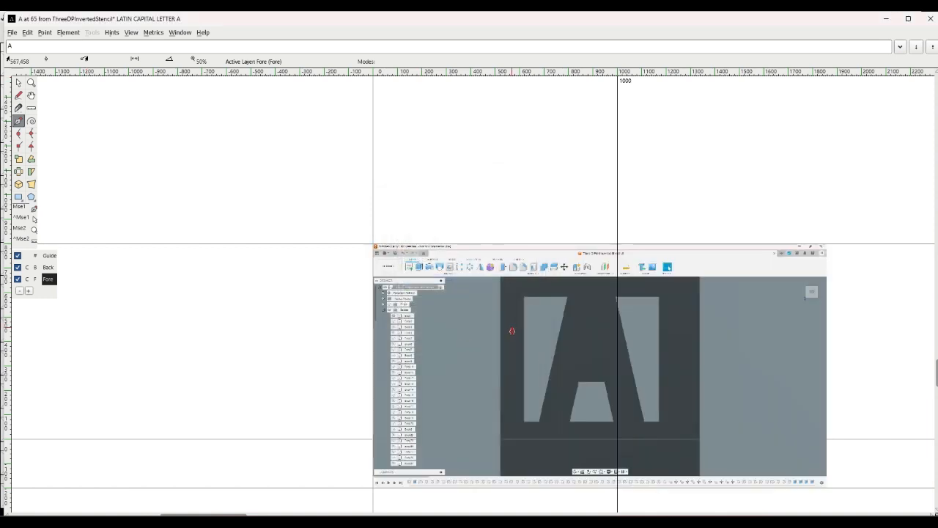
Make the Back layer active and shift the imported image so its letter A lies between the origin and advance width lines.
left_click(50, 267)
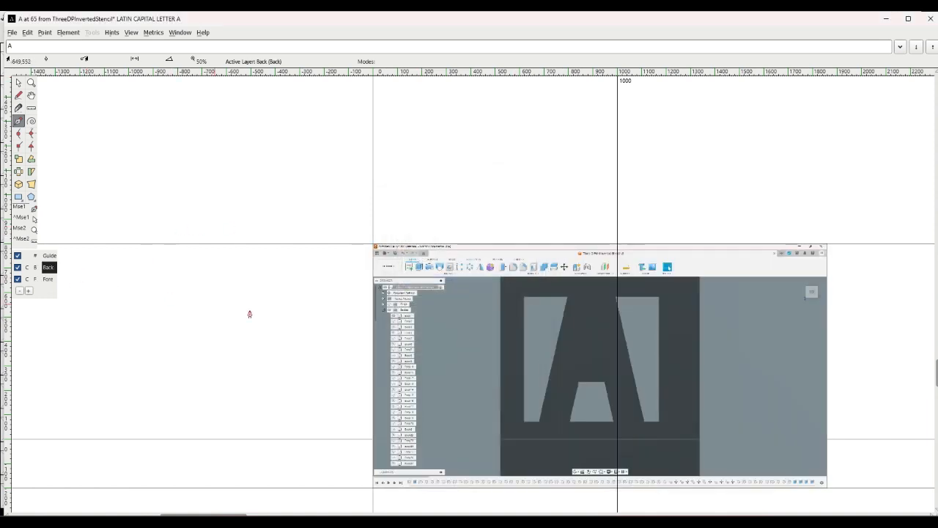
left_click(19, 83)
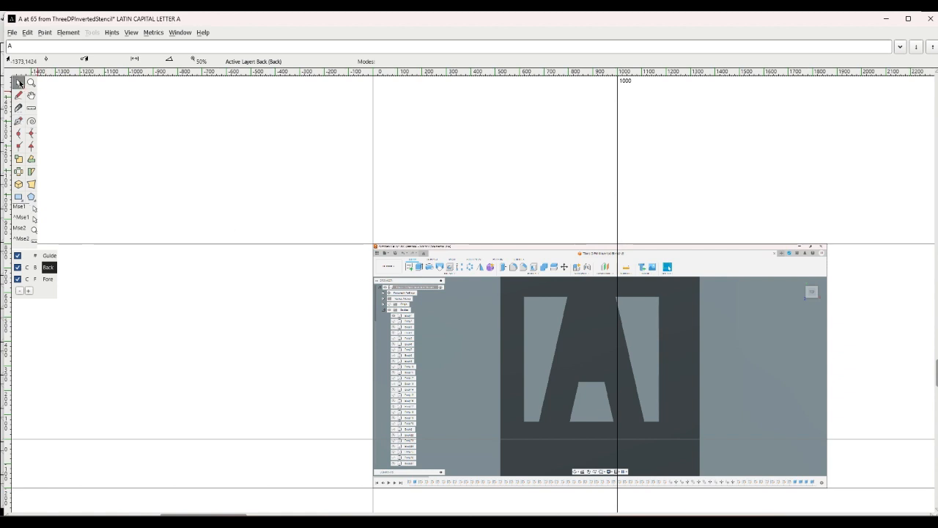
left_click_drag(704, 343, 574, 355)
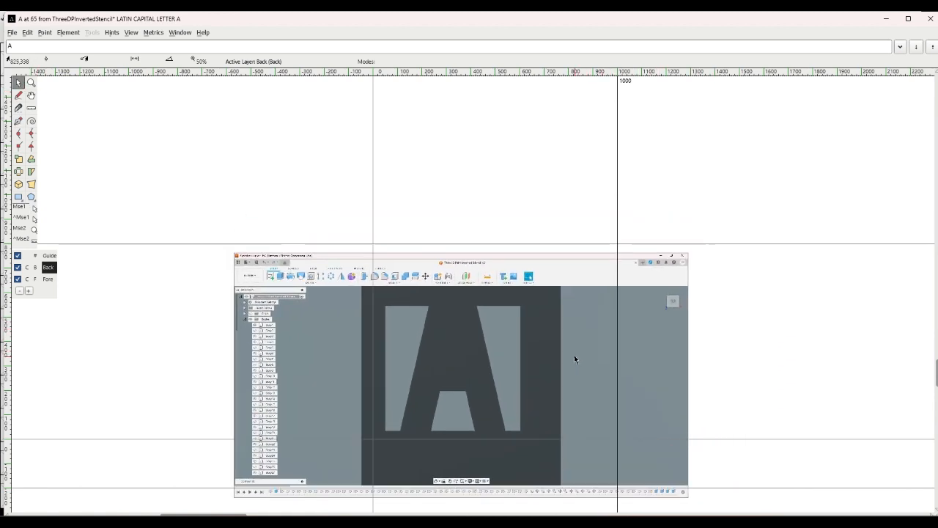
Scale the image uniformly to 150% about the center of selection, and reposition its letter A just inside the origin line and above the baseline.
left_click(67, 34)
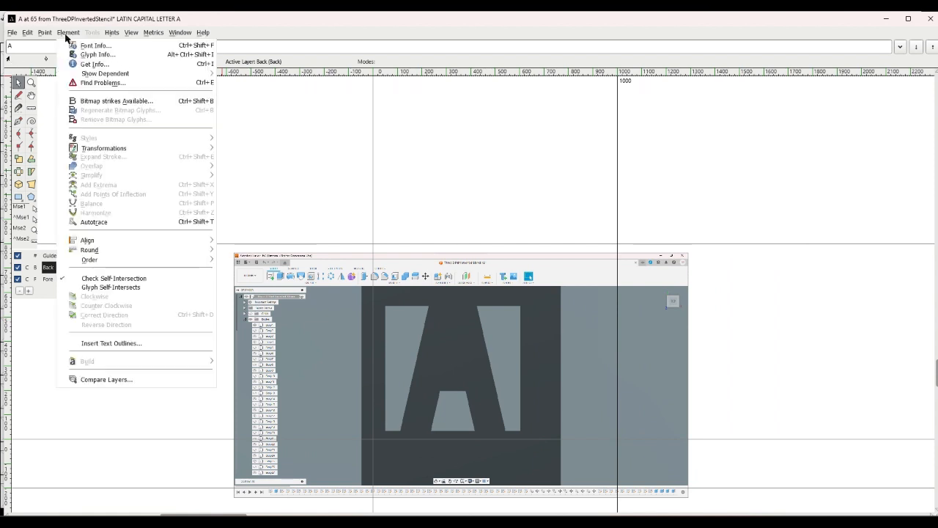
mouse_move(107, 151)
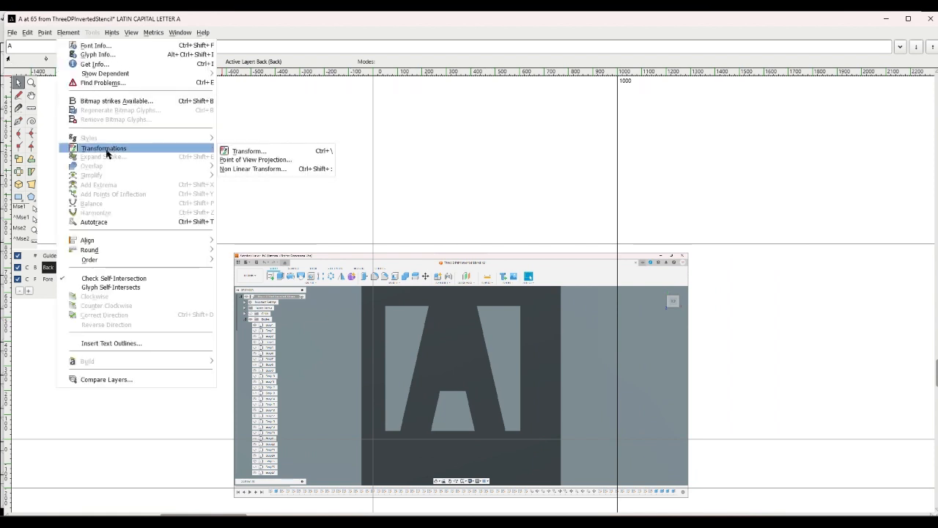
left_click(233, 152)
left_click(469, 202)
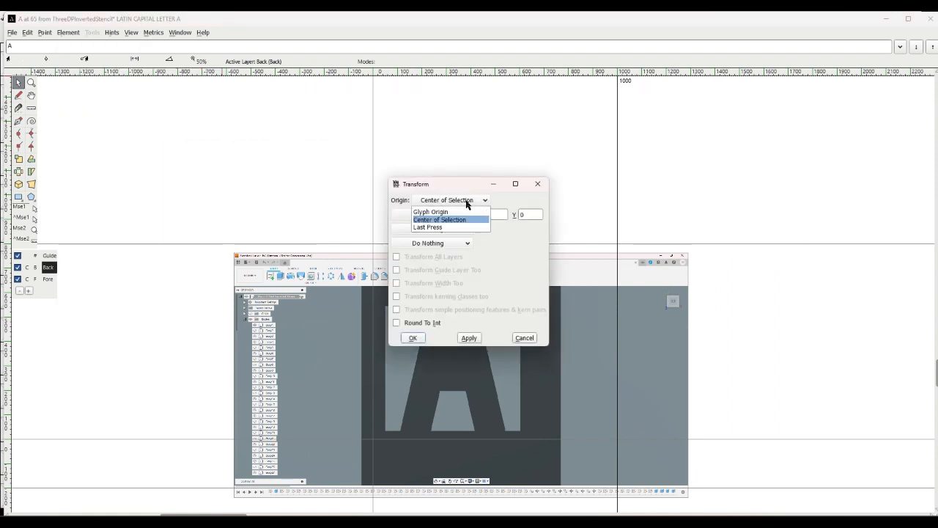
left_click(460, 219)
left_click(456, 215)
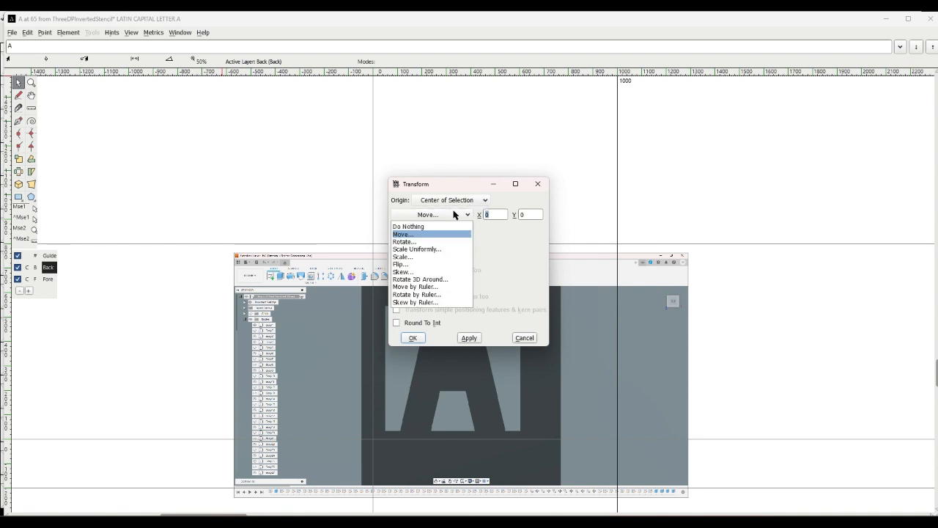
left_click(422, 250)
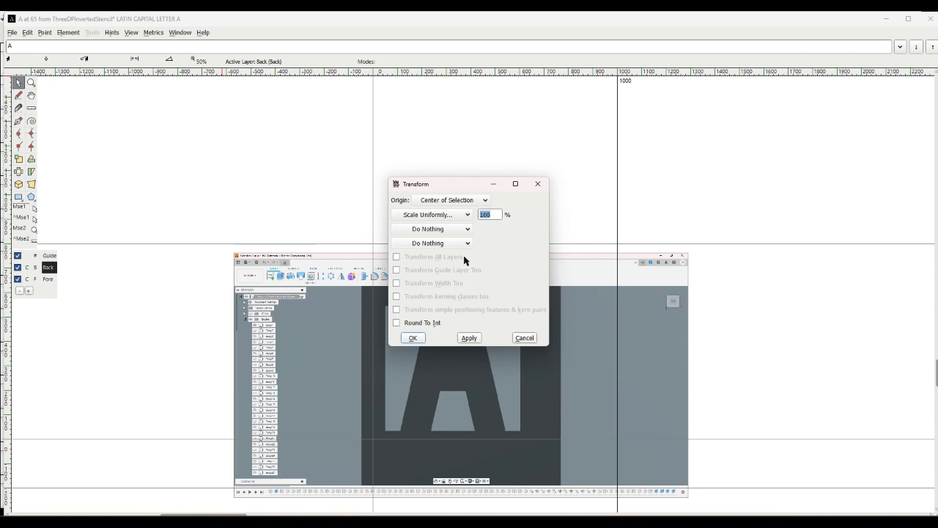
type("150")
key("Return")
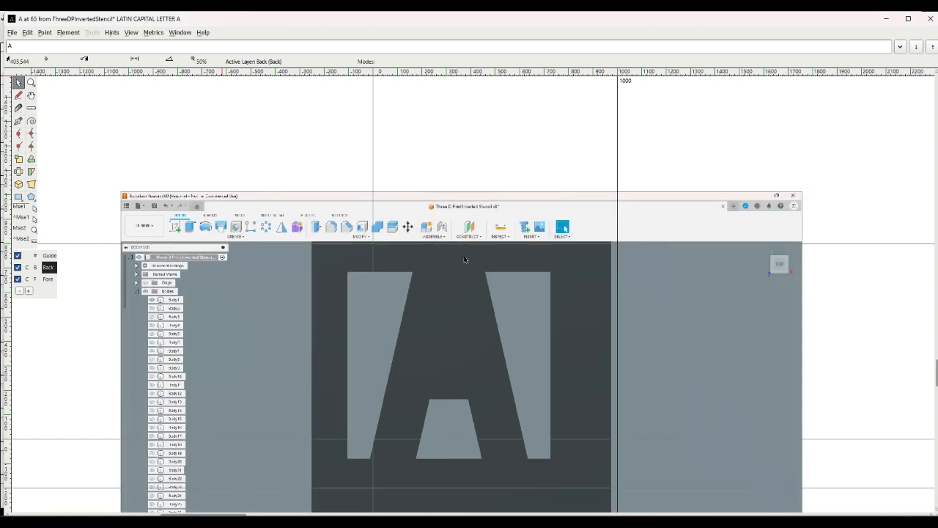
left_click_drag(464, 259, 498, 226)
Autotrace the background image into outlines on the Fore layer.
left_click(47, 279)
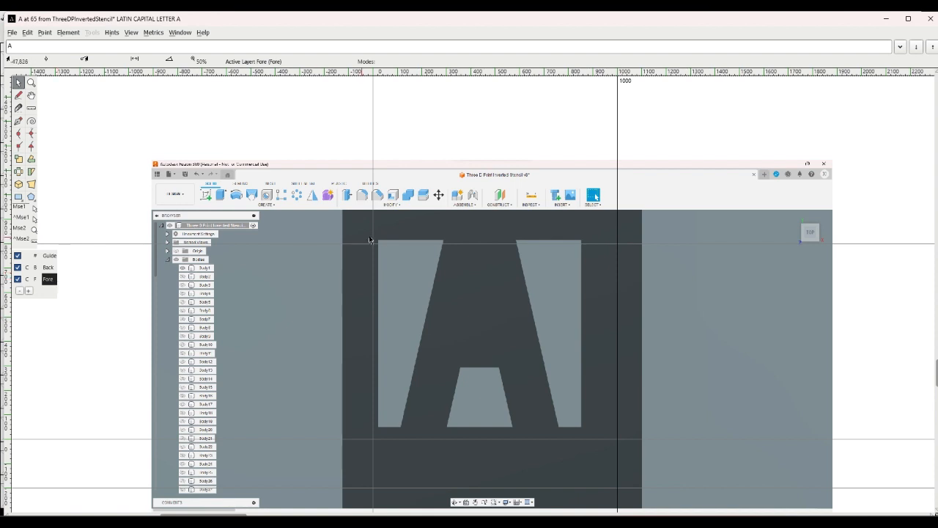
left_click(66, 33)
left_click(100, 221)
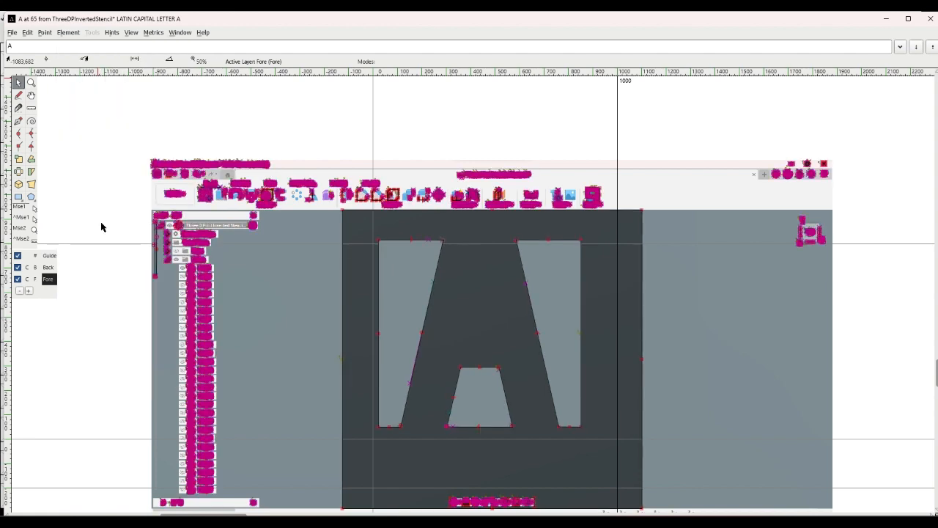
Check the traced capital A in the font overview, and return to its glyph window.
left_click(894, 22)
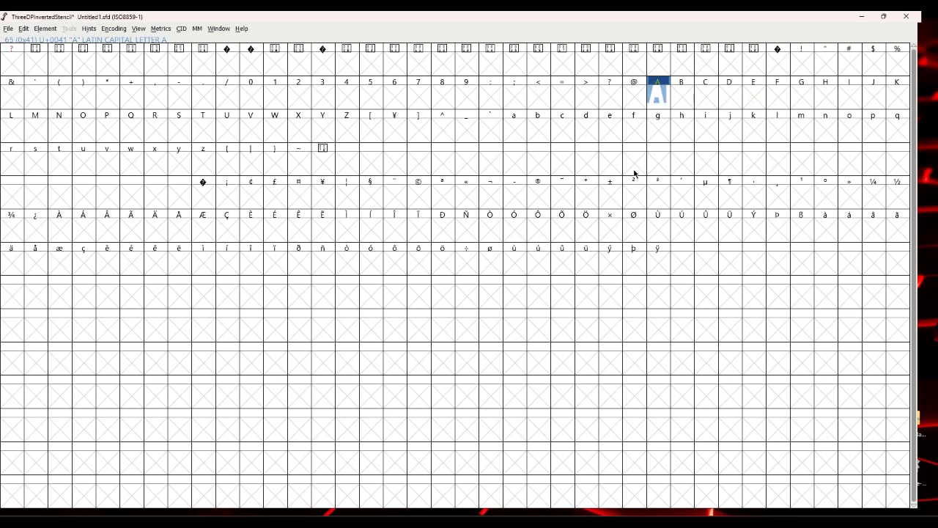
left_click(667, 129)
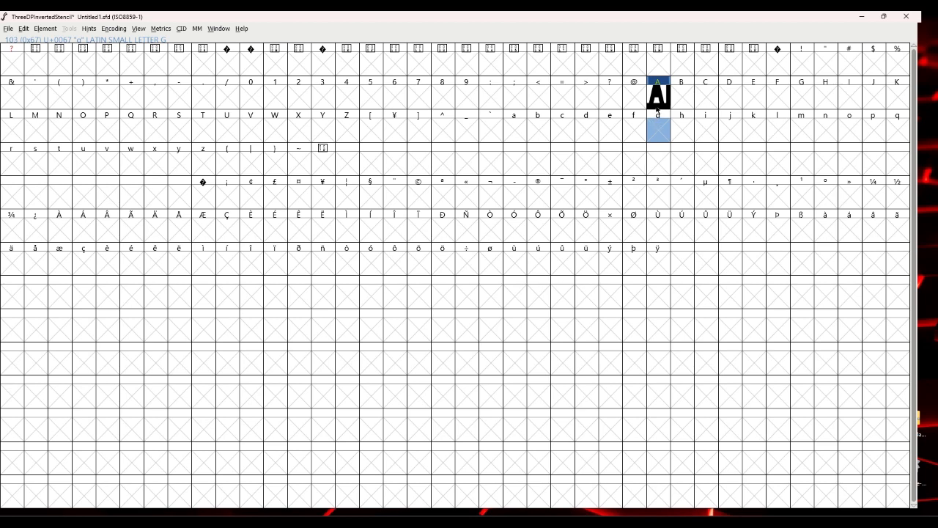
left_click(659, 105)
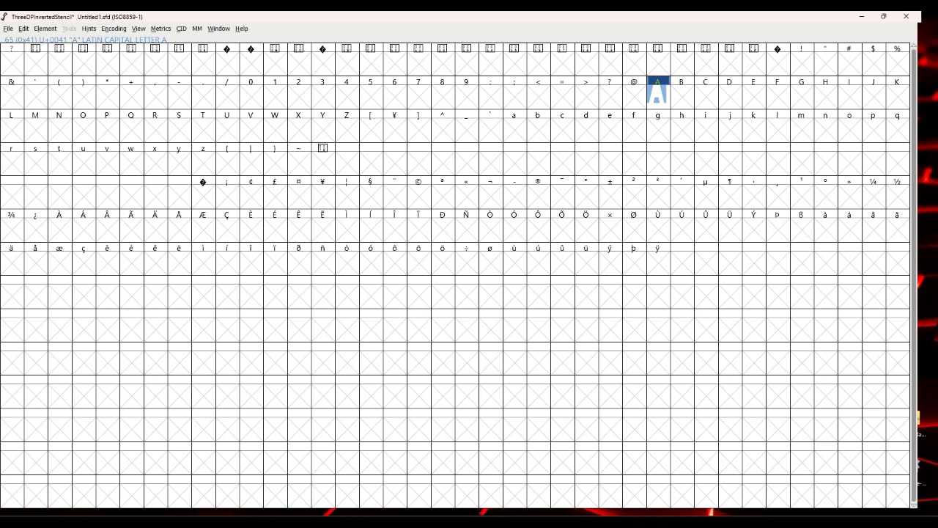
left_click(450, 478)
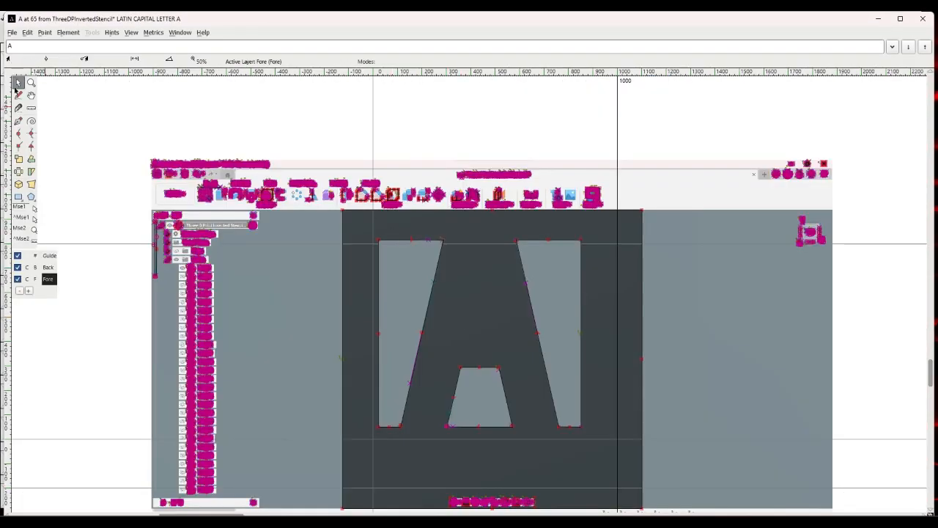
Hide the Back layer and make the Fore layer active.
left_click(45, 269)
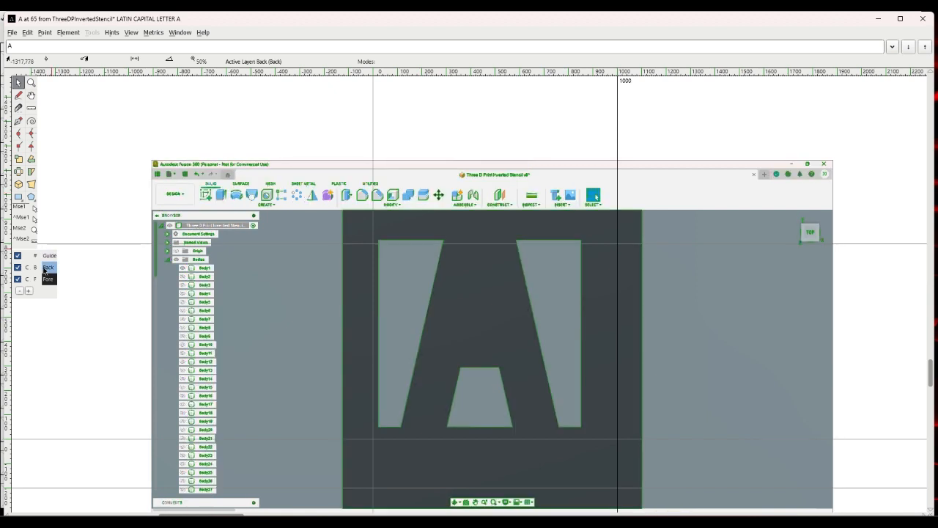
left_click(19, 268)
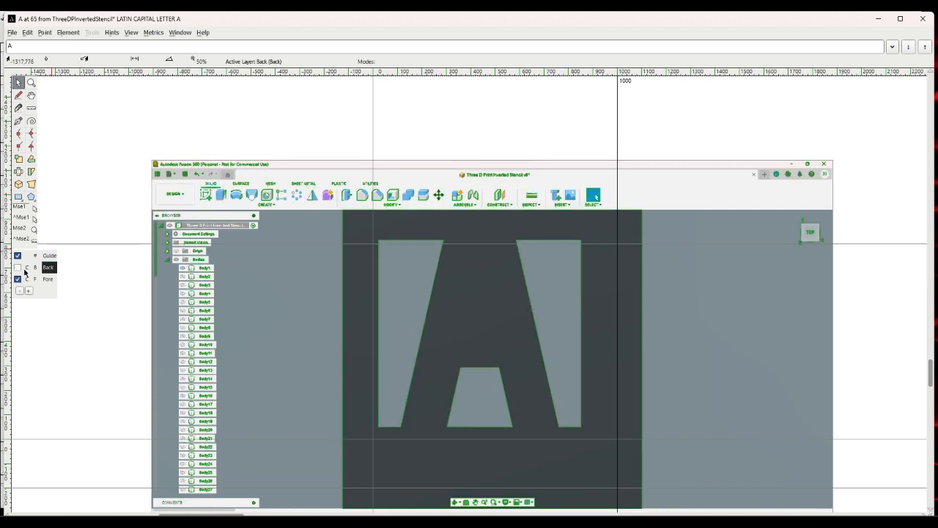
left_click(50, 279)
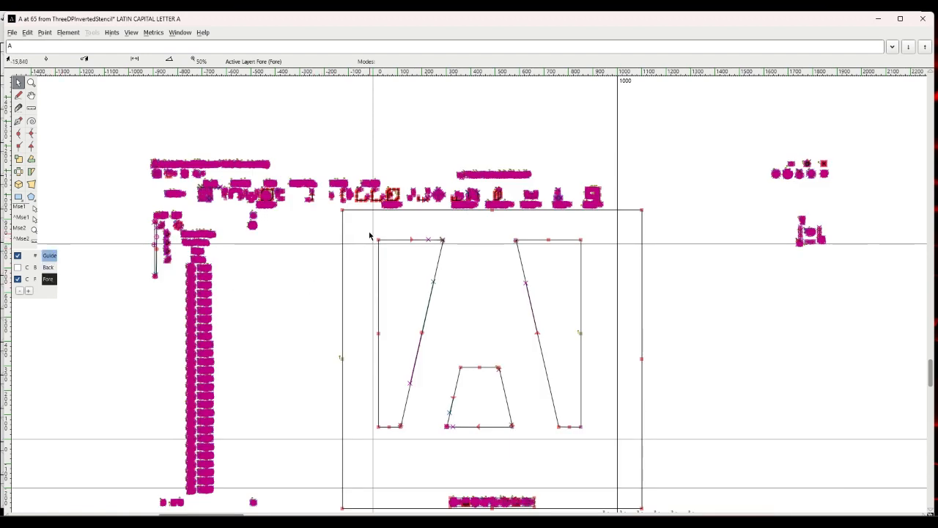
Select the points of the three shapes forming the A, invert the selection, and delete all other traced outlines.
left_click_drag(369, 231, 447, 309)
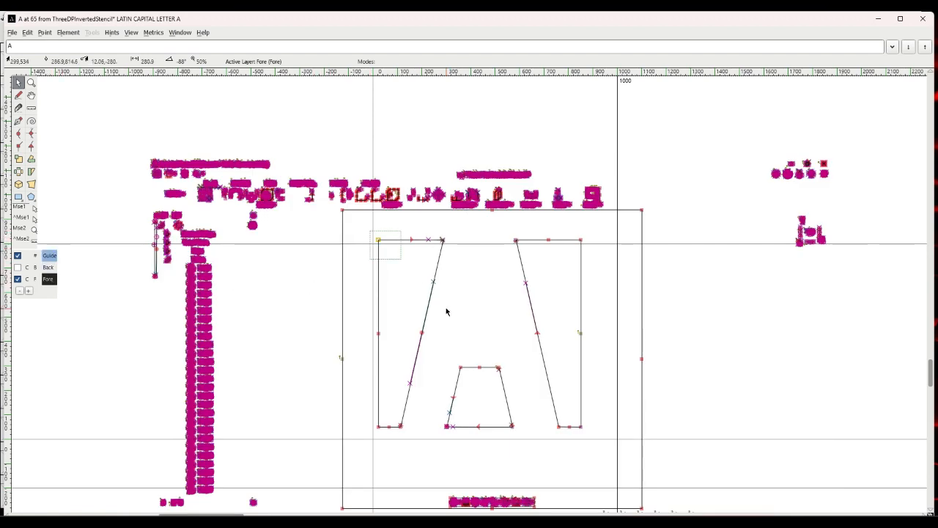
left_click_drag(507, 354, 586, 438)
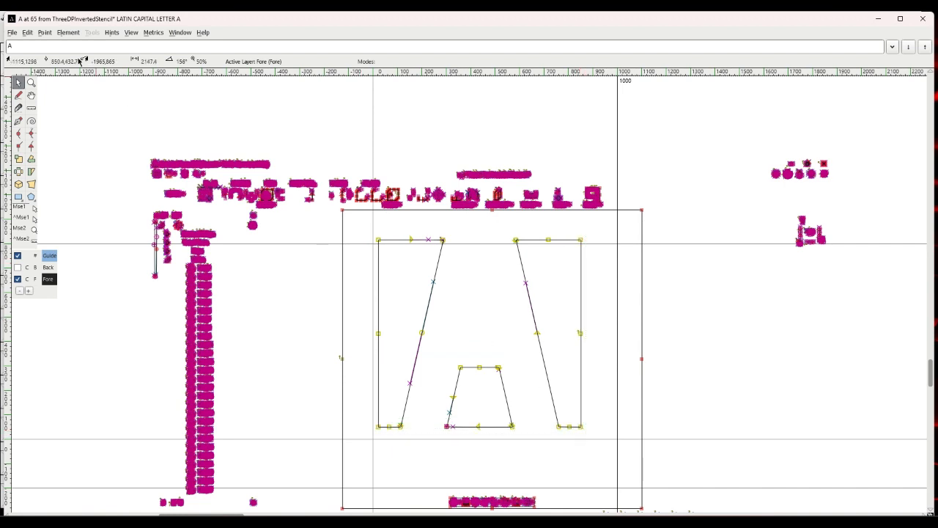
left_click(28, 33)
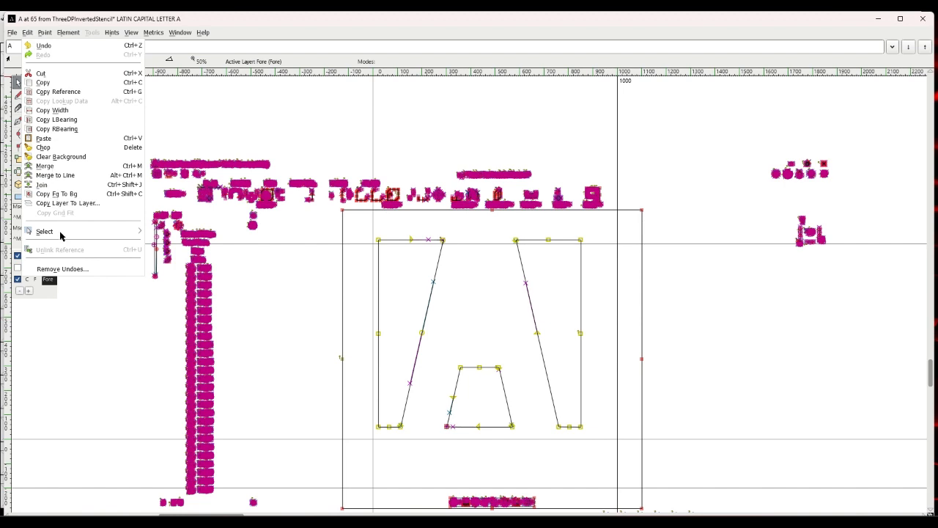
mouse_move(62, 233)
left_click(176, 244)
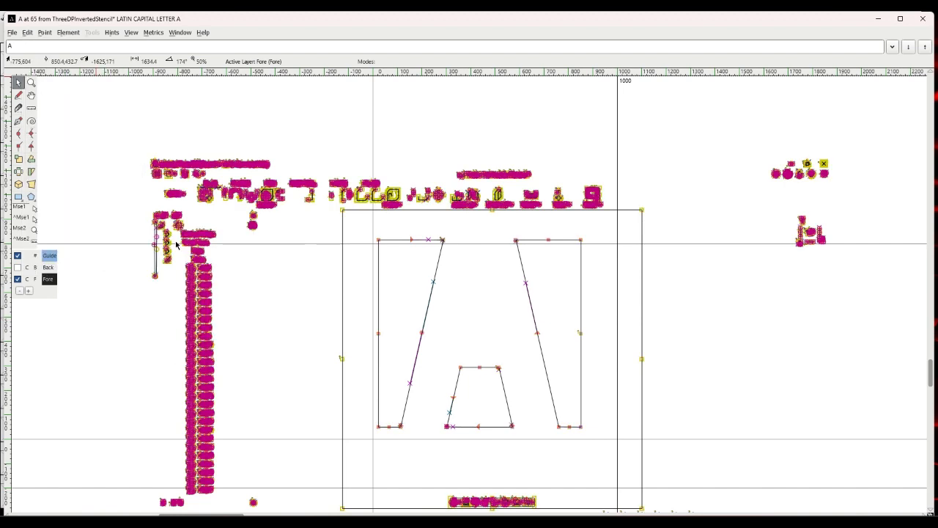
key("Delete")
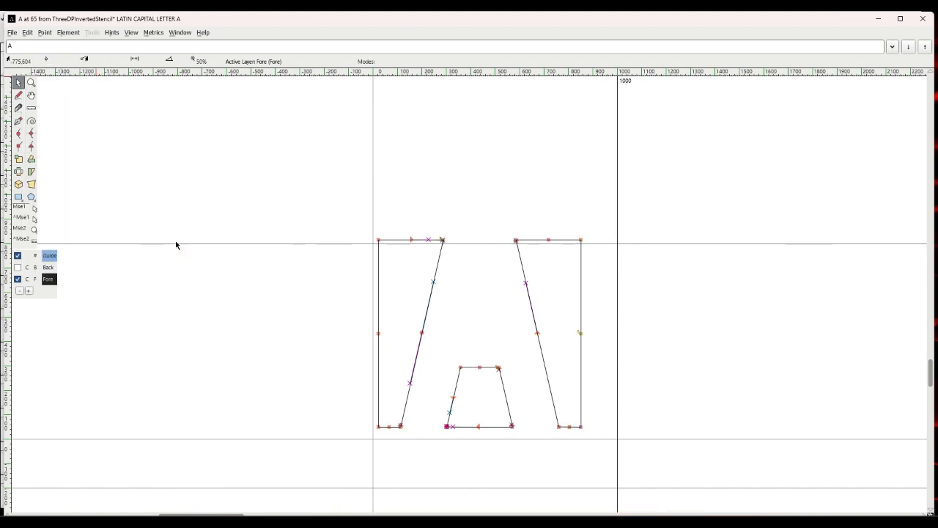
Select the three shapes forming the A and move them so their lower-left corner sits on the origin and baseline.
left_click_drag(295, 215, 592, 440)
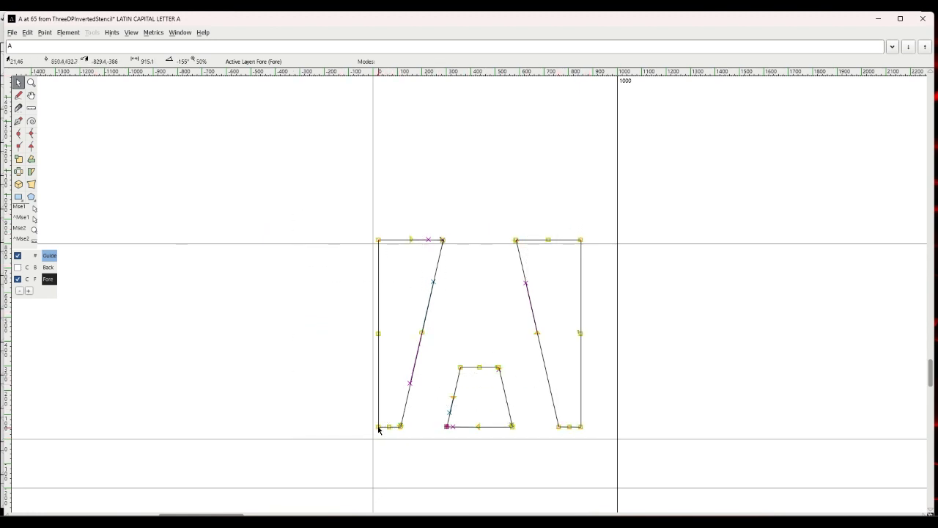
left_click_drag(380, 430, 376, 442)
left_click(379, 455)
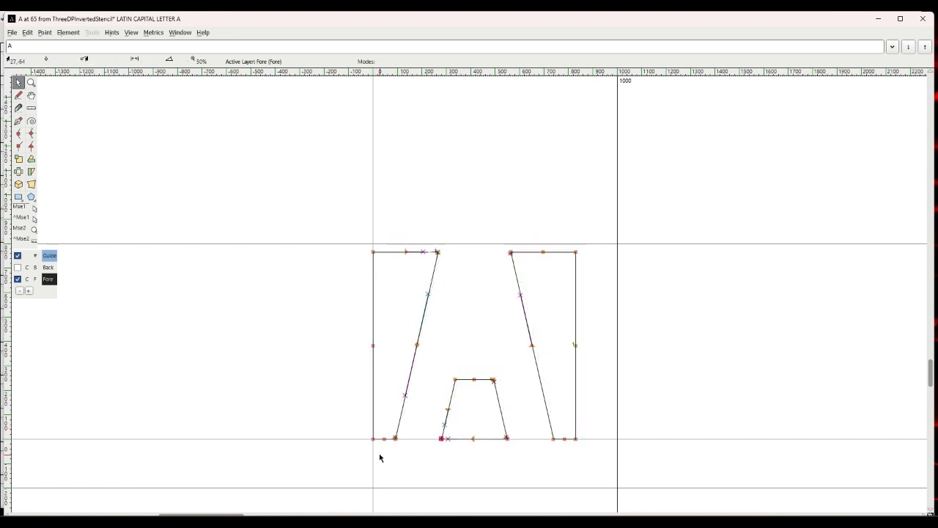
Return to the font overview and preview the capital A's spacing as AAAA in a new metrics window.
left_click(878, 16)
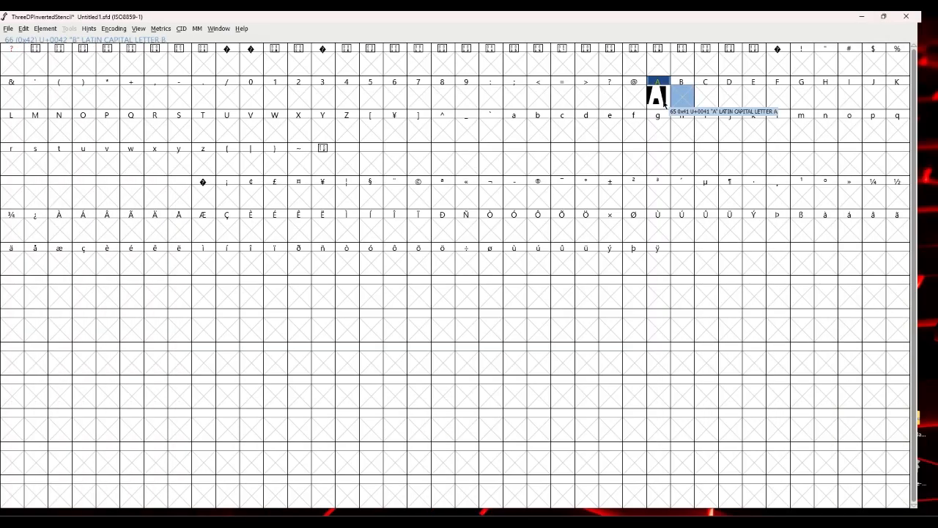
left_click(663, 95)
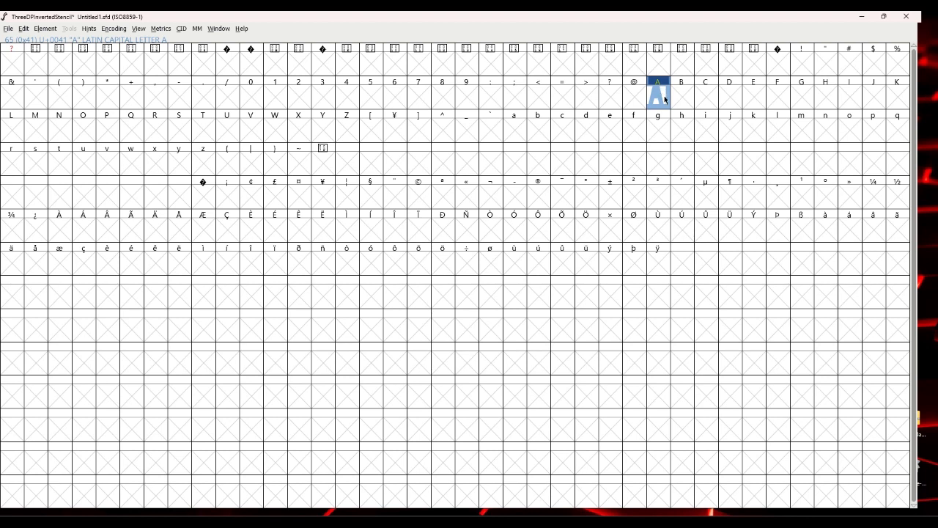
left_click(161, 29)
left_click(170, 42)
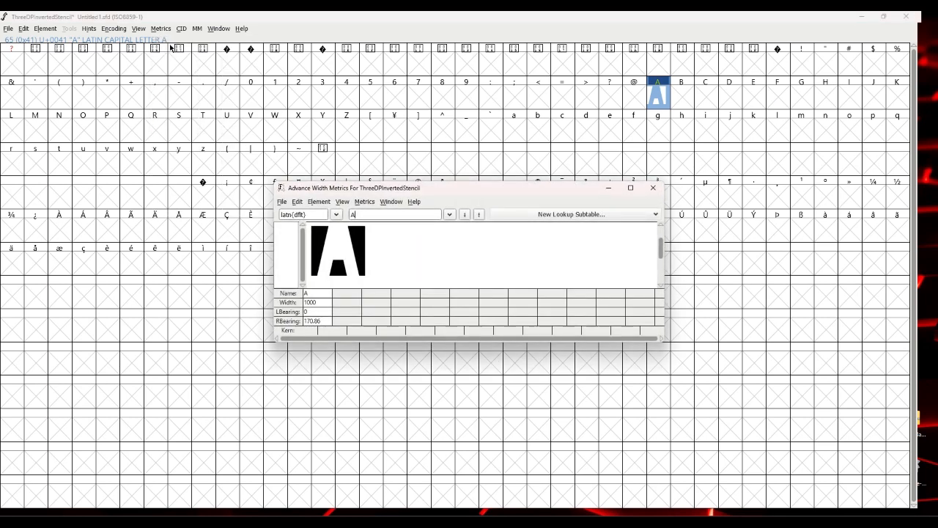
left_click(654, 188)
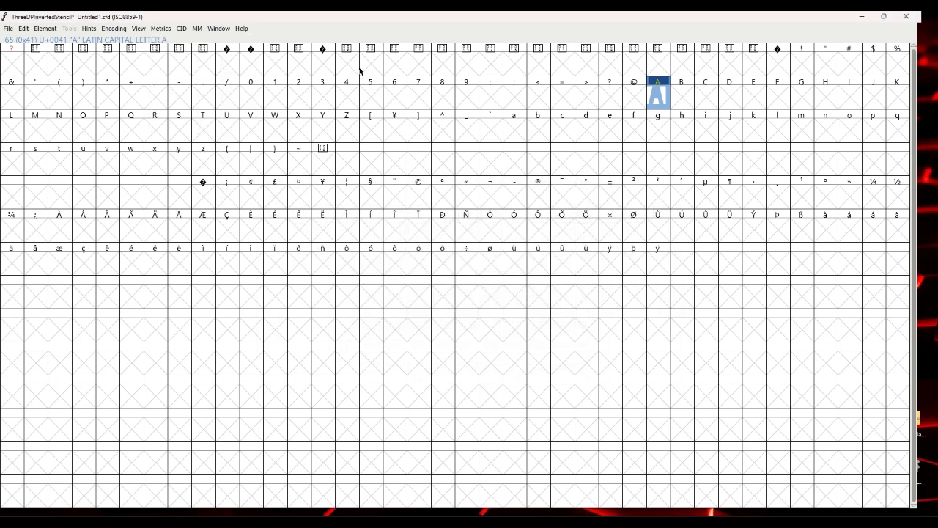
left_click(216, 31)
mouse_move(160, 31)
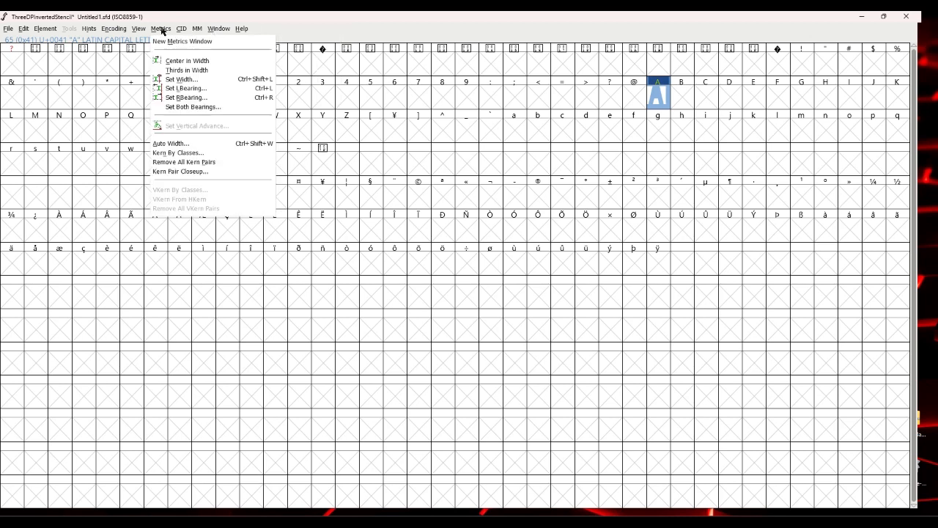
left_click(184, 41)
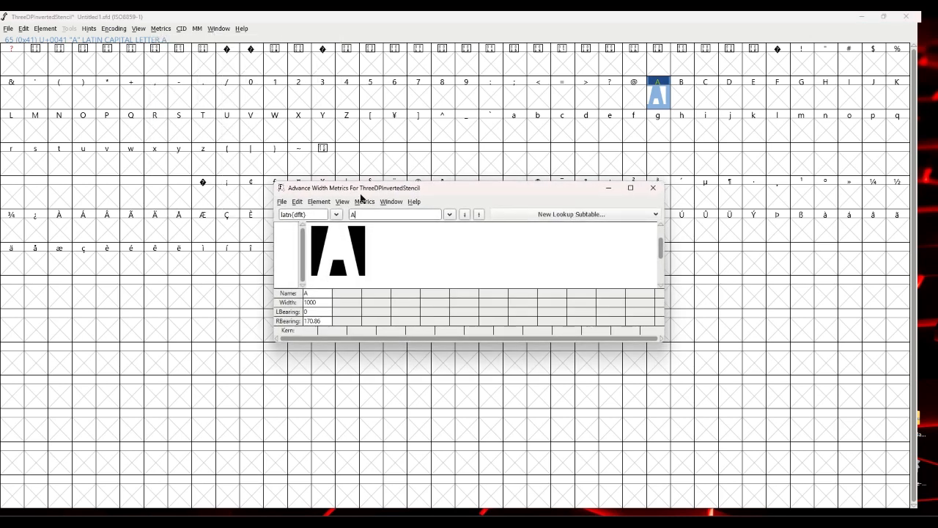
type("AAA")
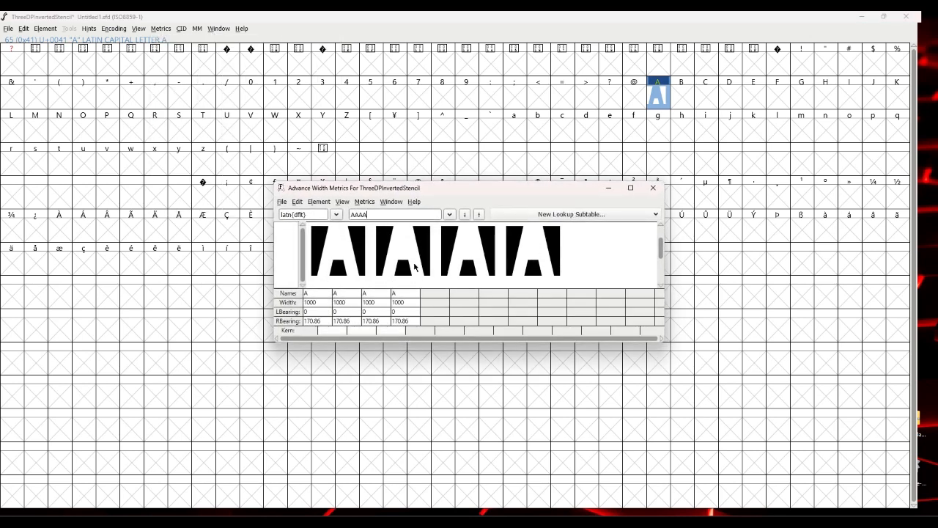
left_click(653, 188)
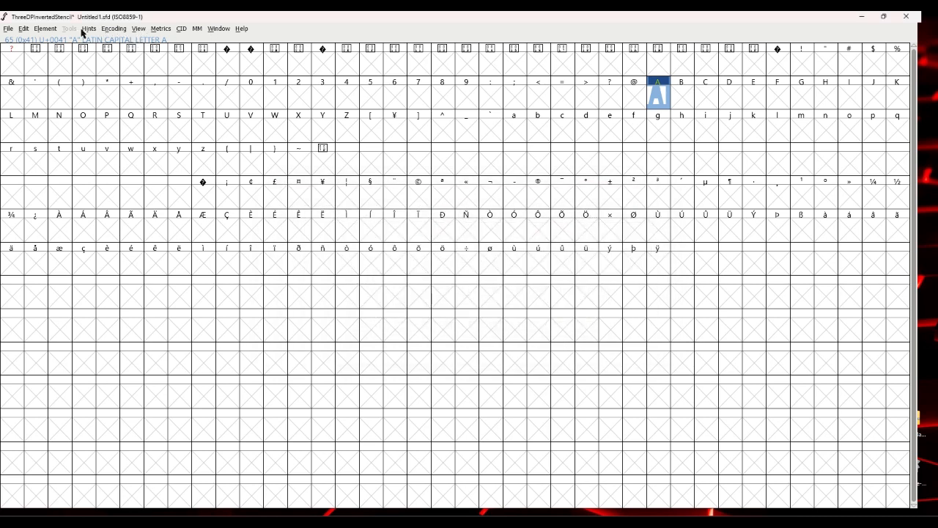
Apply Auto Width to the capital A with a minimum sidebearing of 0.
left_click(158, 29)
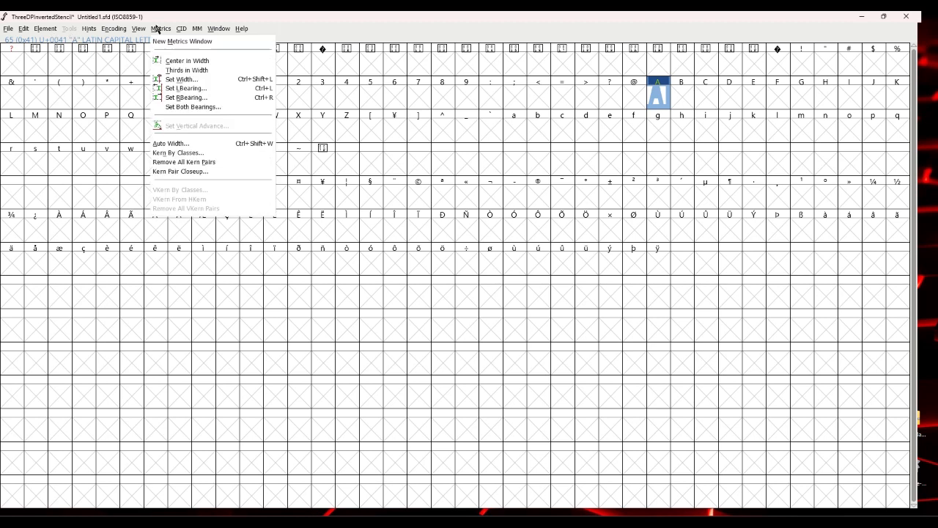
left_click(173, 144)
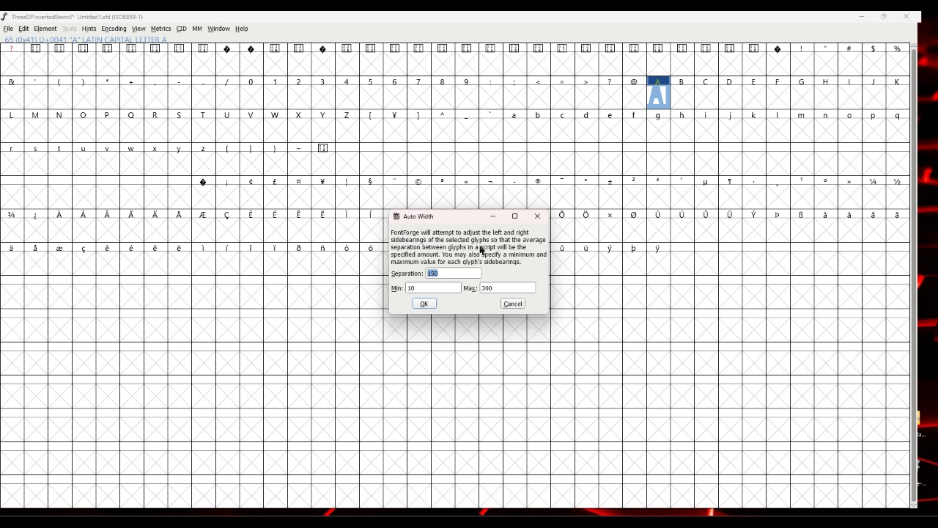
key("Tab")
type("0")
key("Return")
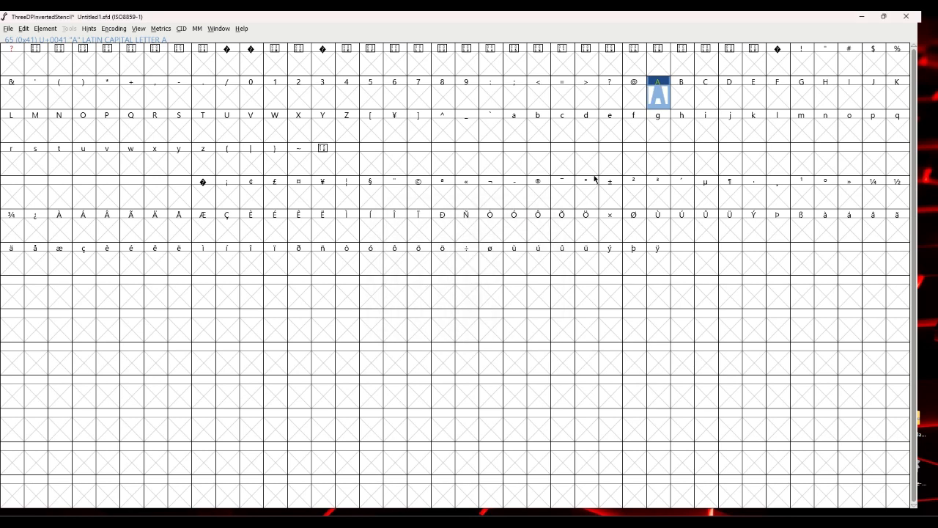
Open a new metrics window with the sample text AAAAA and inspect the joins between the letters.
mouse_move(597, 180)
left_click(152, 31)
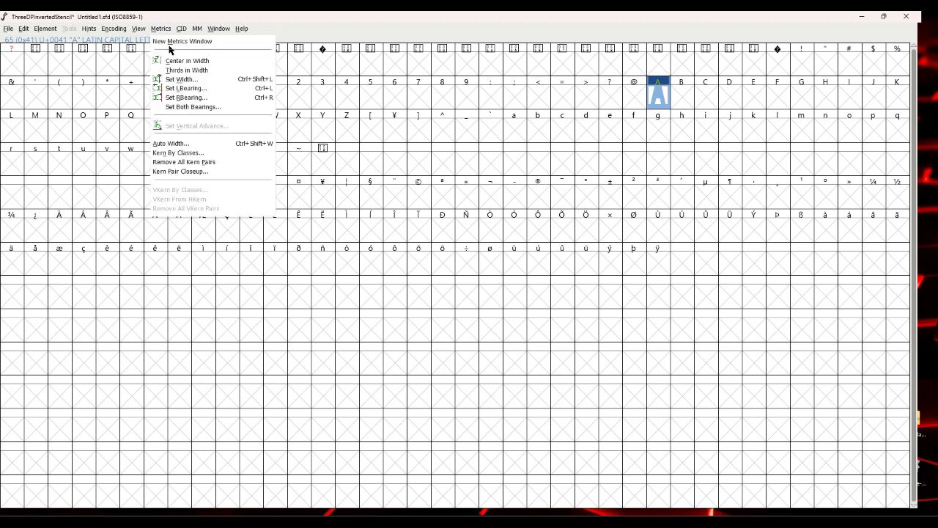
left_click(170, 44)
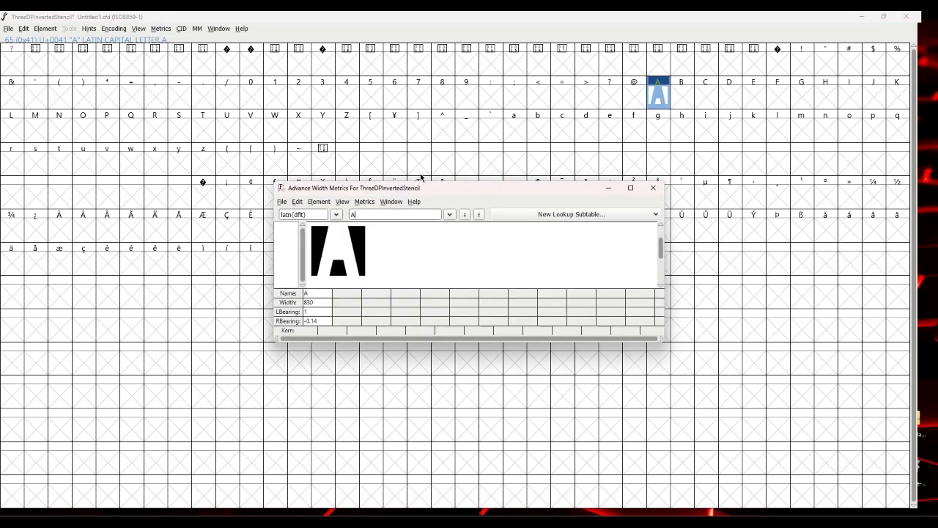
type("AAAA")
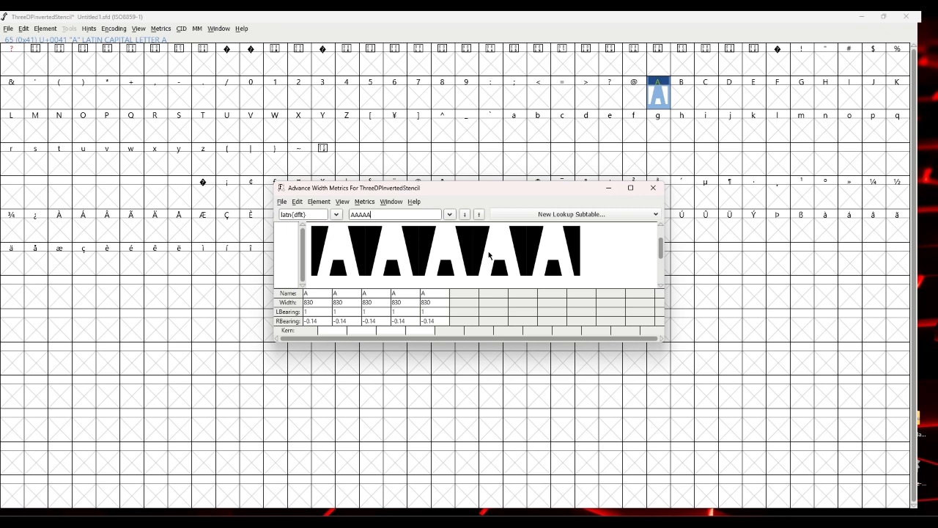
scroll(491, 256, "up", 1)
scroll(528, 254, "up", 2)
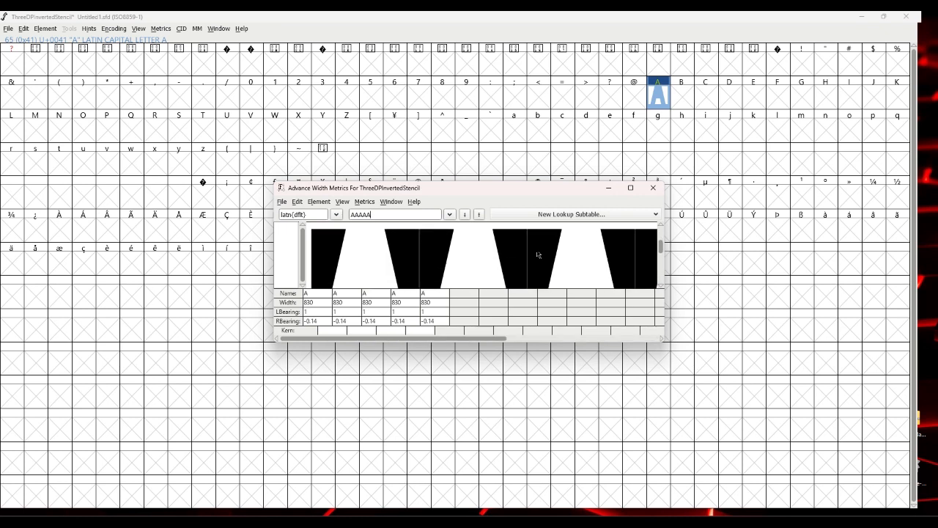
scroll(539, 255, "down", 3)
scroll(532, 253, "up", 1)
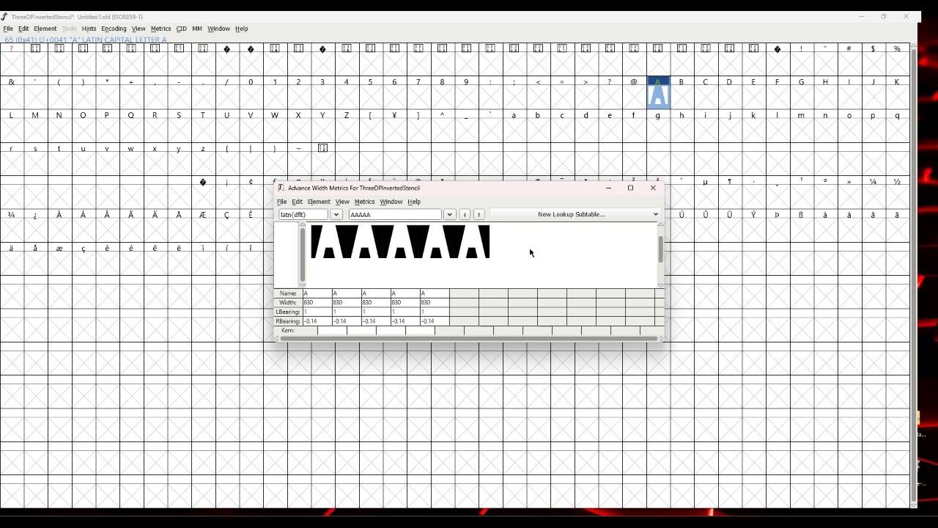
Clear the sample text in the metrics window and minimize the window.
key("BackSpace")
key("BackSpace")
key("BackSpace")
key("BackSpace")
key("BackSpace")
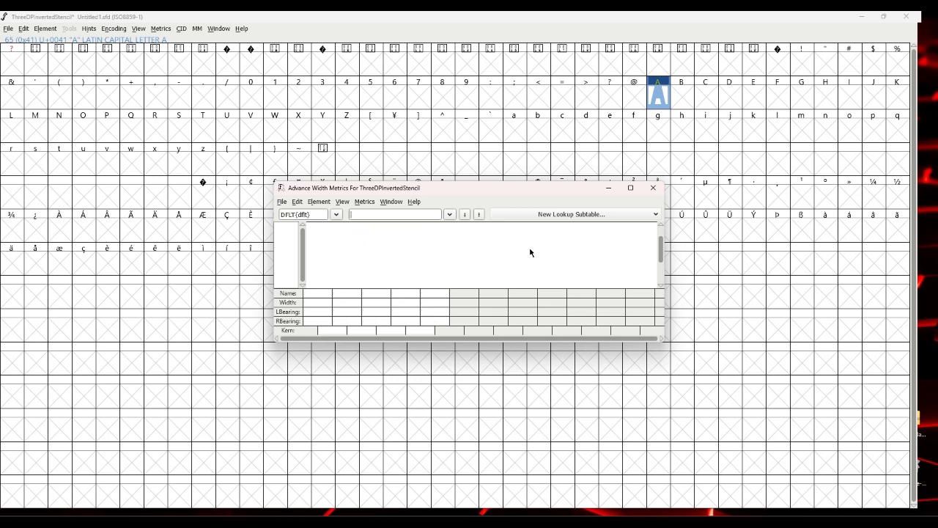
left_click(611, 190)
Open the glyph window of capital B and show its Back layer, keeping the Fore layer active.
left_click(682, 95)
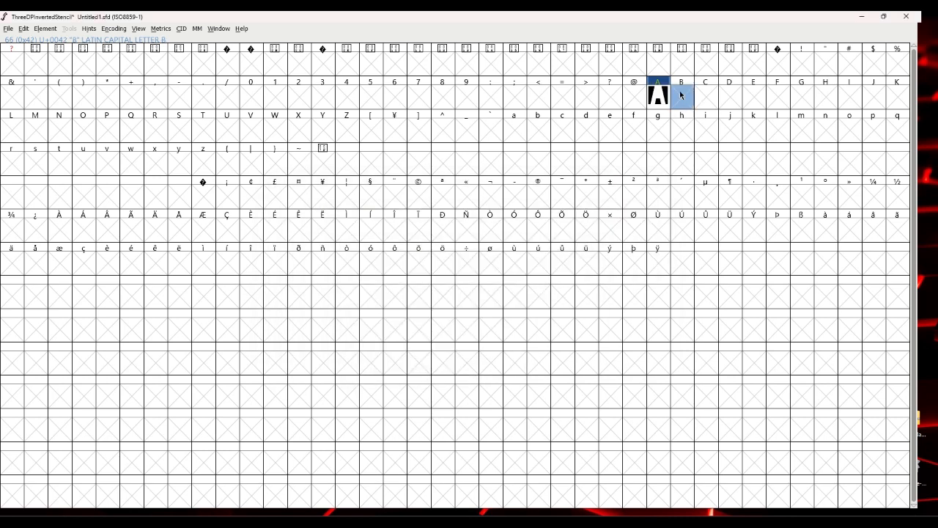
mouse_move(426, 521)
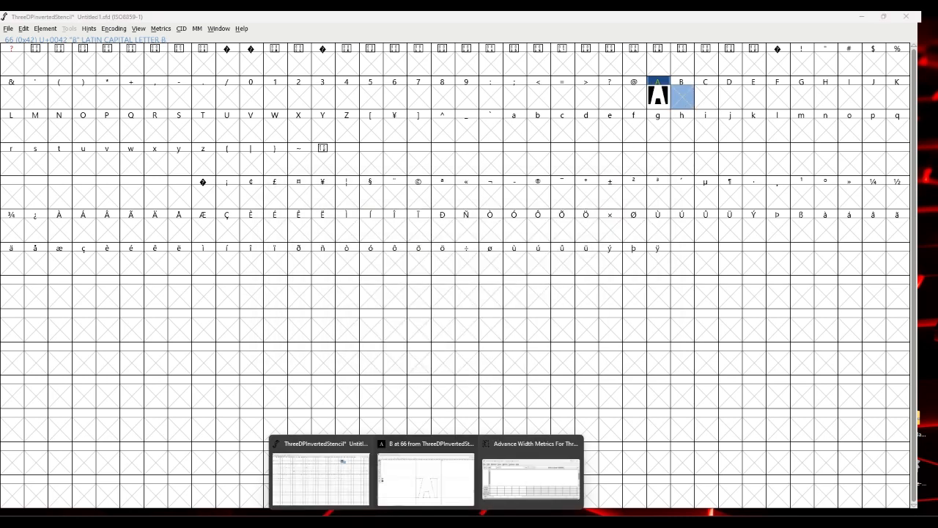
left_click(446, 494)
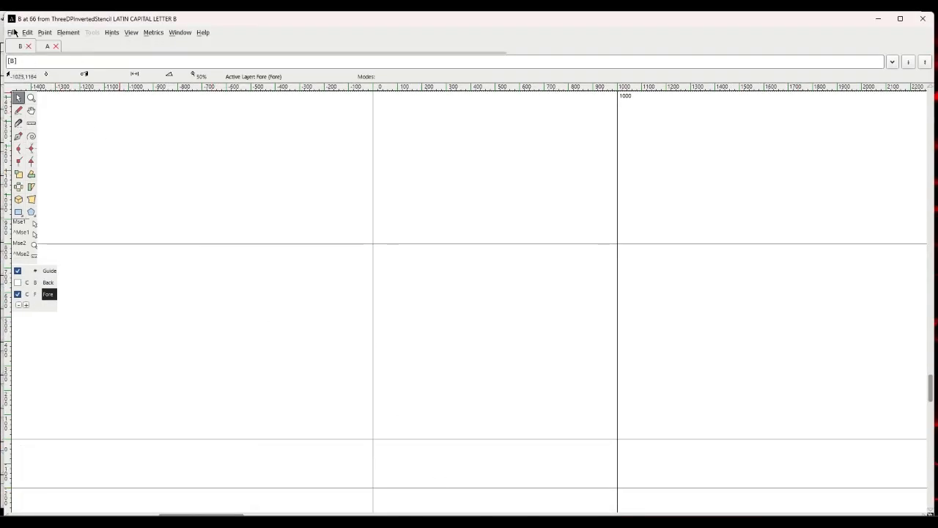
left_click(18, 282)
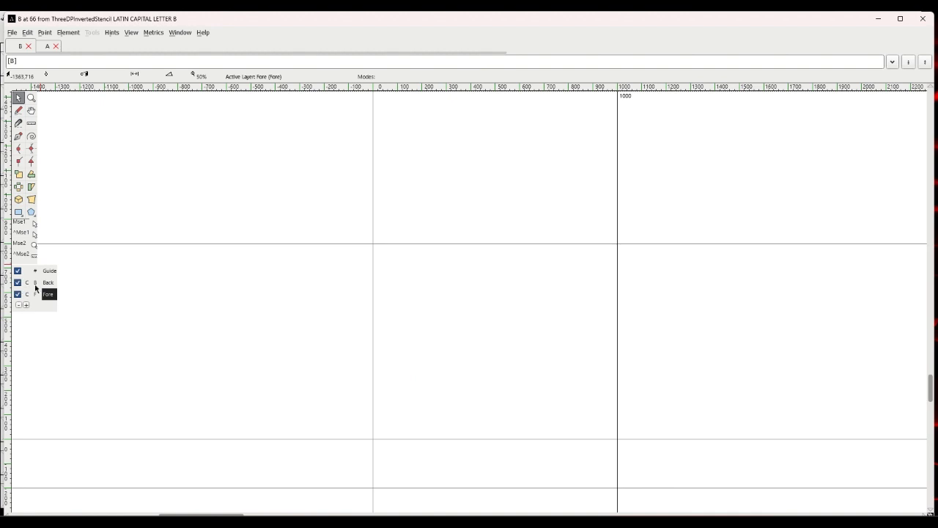
left_click(47, 282)
left_click(48, 296)
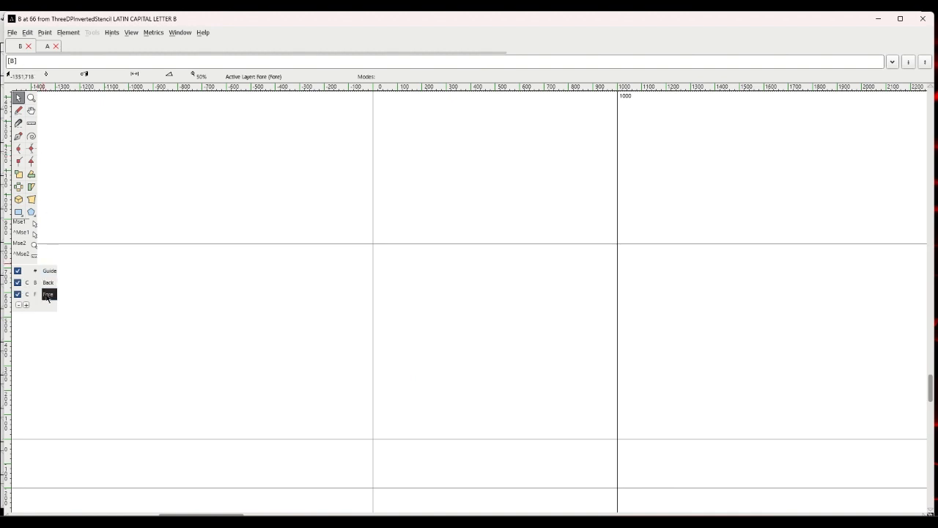
Import the image B.png into the capital B glyph.
left_click(12, 33)
left_click(42, 168)
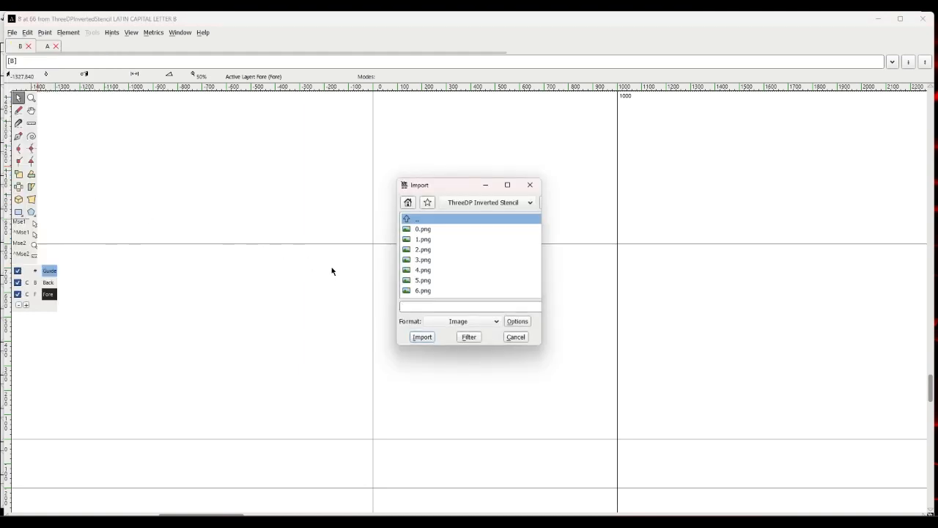
scroll(443, 286, "down", 3)
left_click(434, 280)
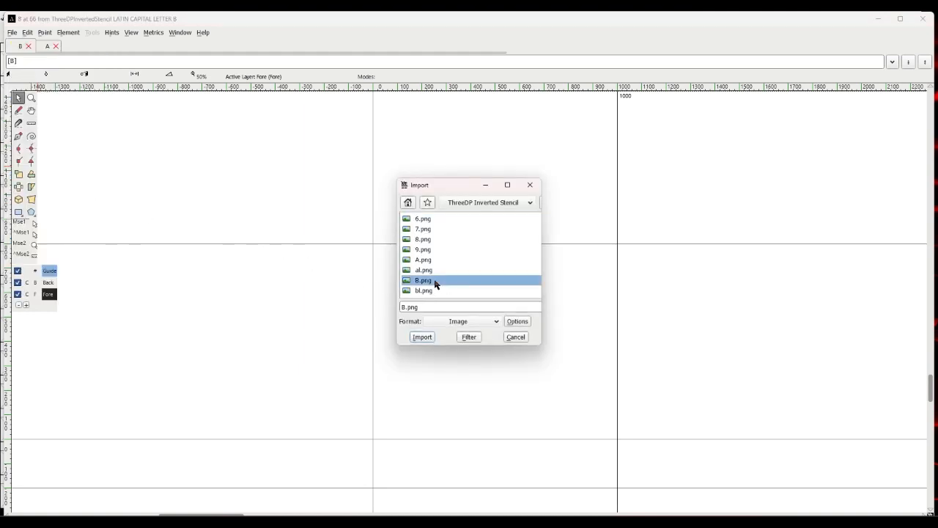
left_click(422, 337)
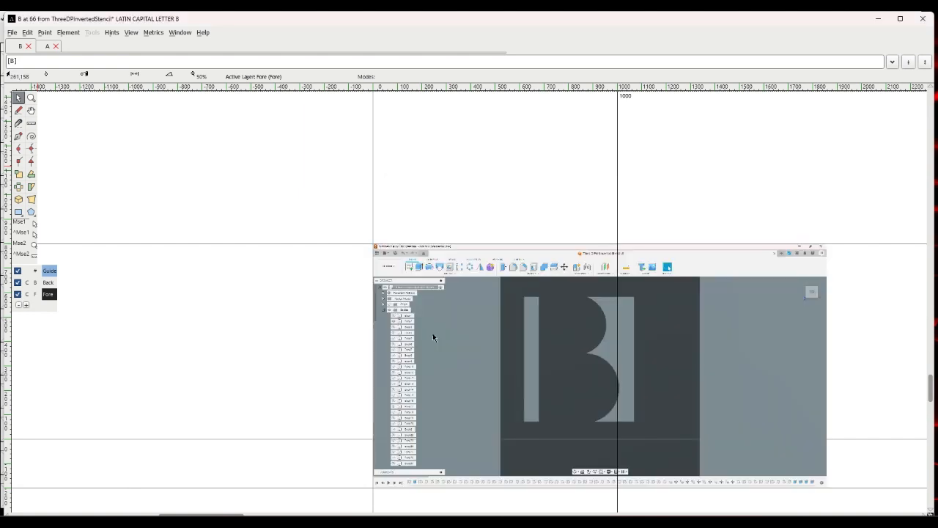
On the Back layer, scale the imported image uniformly to 150% and position the B just beside the origin, slightly above the baseline.
left_click(52, 284)
left_click_drag(442, 335, 272, 220)
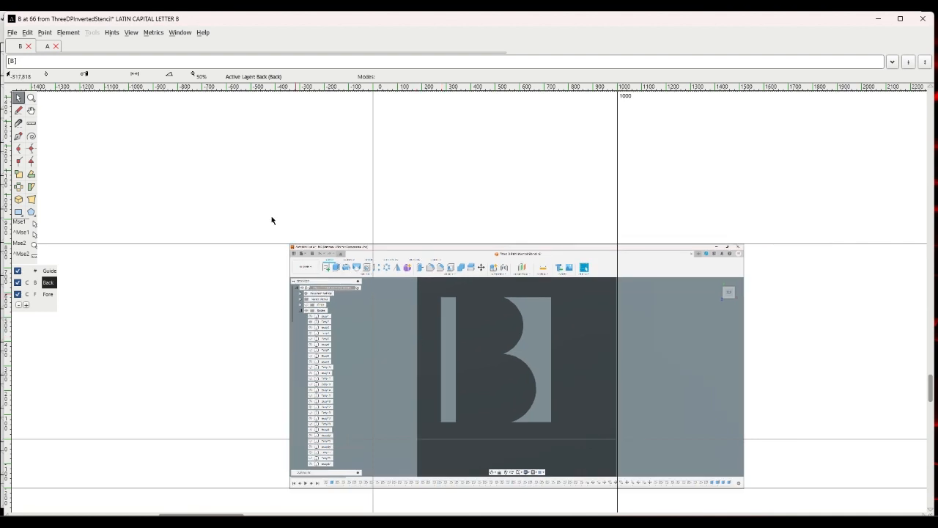
left_click(67, 35)
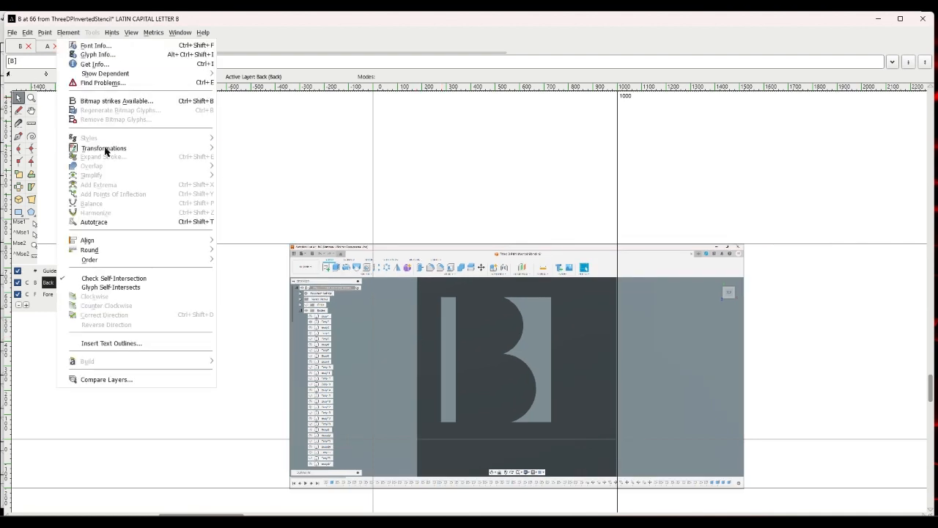
mouse_move(105, 149)
left_click(224, 151)
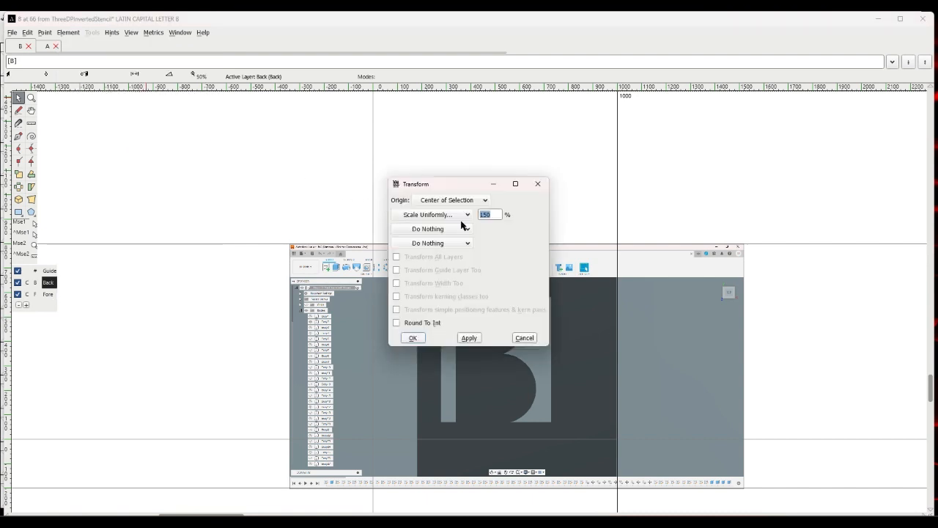
key("Return")
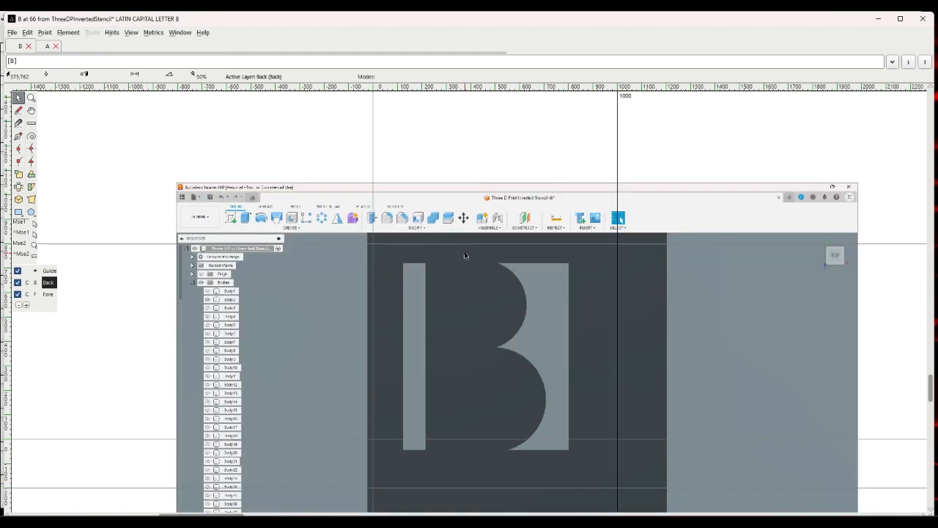
left_click_drag(464, 255, 440, 242)
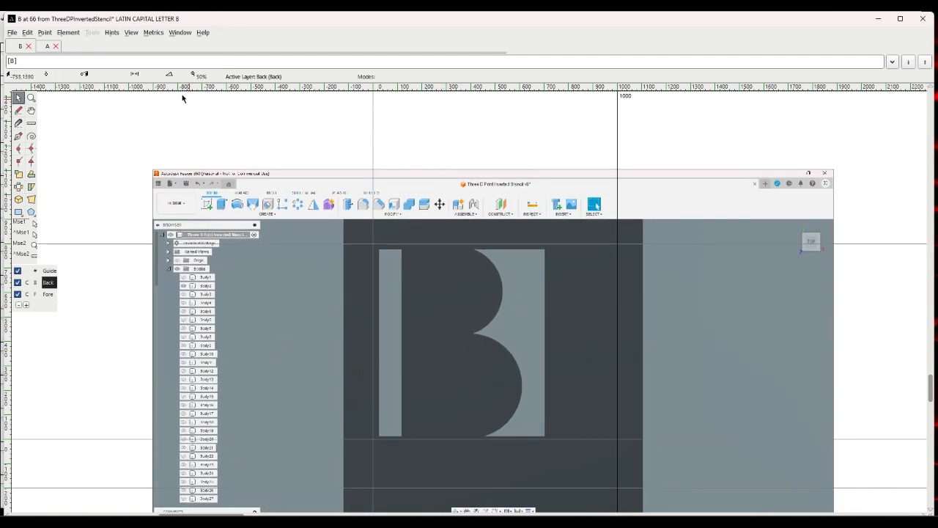
Make the Fore layer of the B glyph active.
left_click(48, 295)
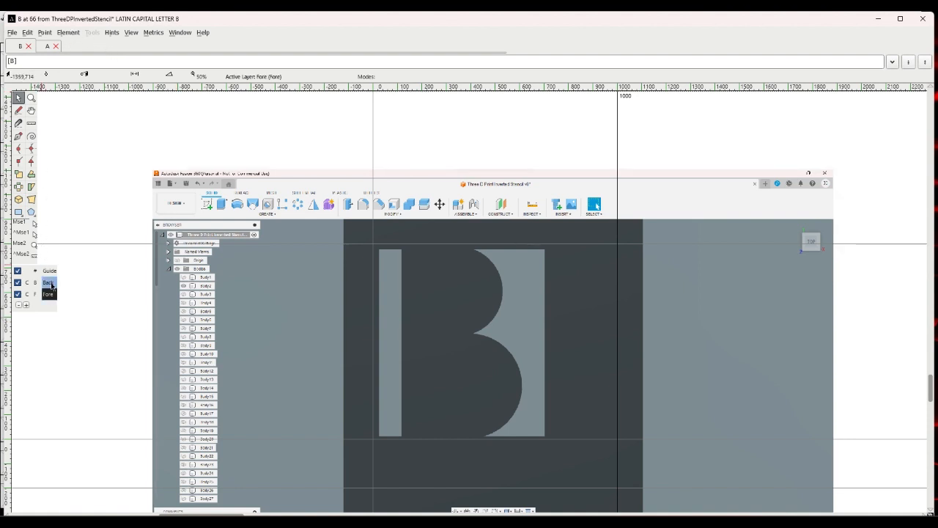
left_click(51, 286)
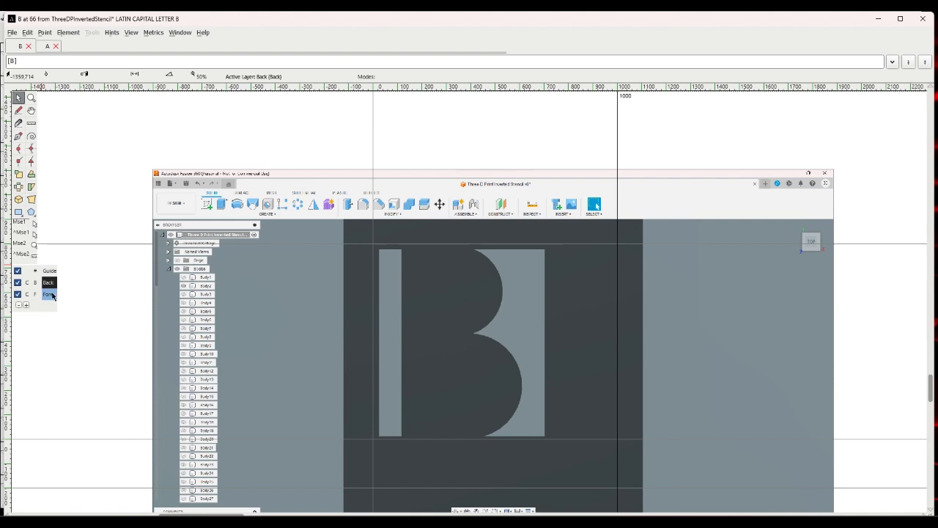
left_click(48, 295)
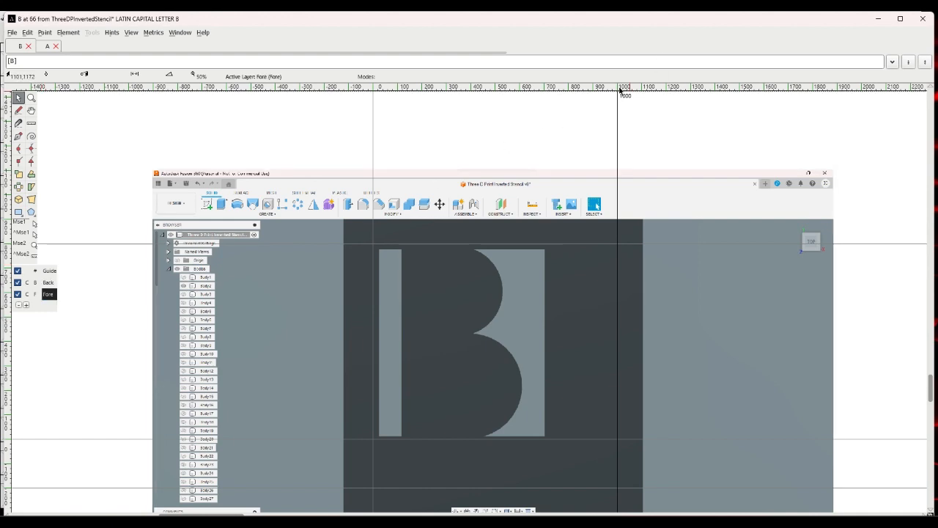
Autotrace the B image into outlines on the Fore layer and hide the Back layer.
mouse_move(677, 25)
left_mouse_down()
mouse_move(685, 142)
mouse_move(690, 30)
left_mouse_up()
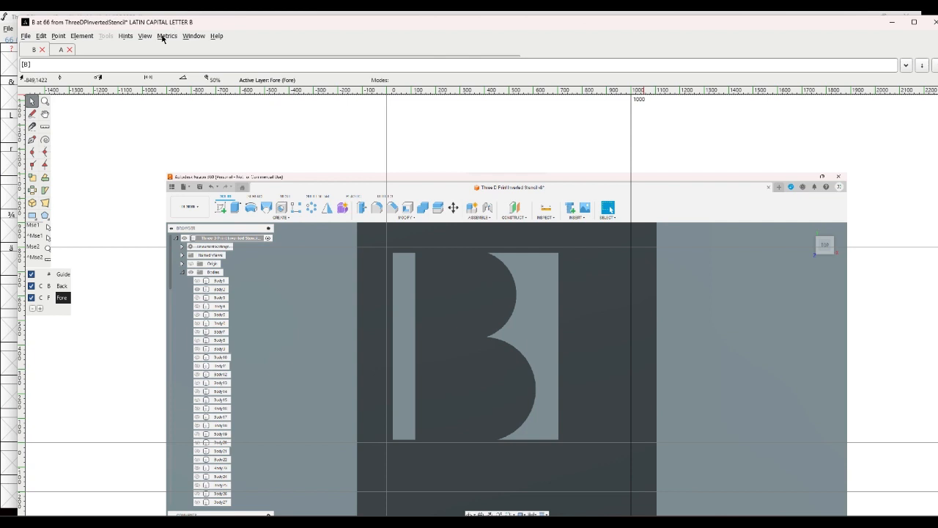
left_click(87, 37)
left_click(105, 226)
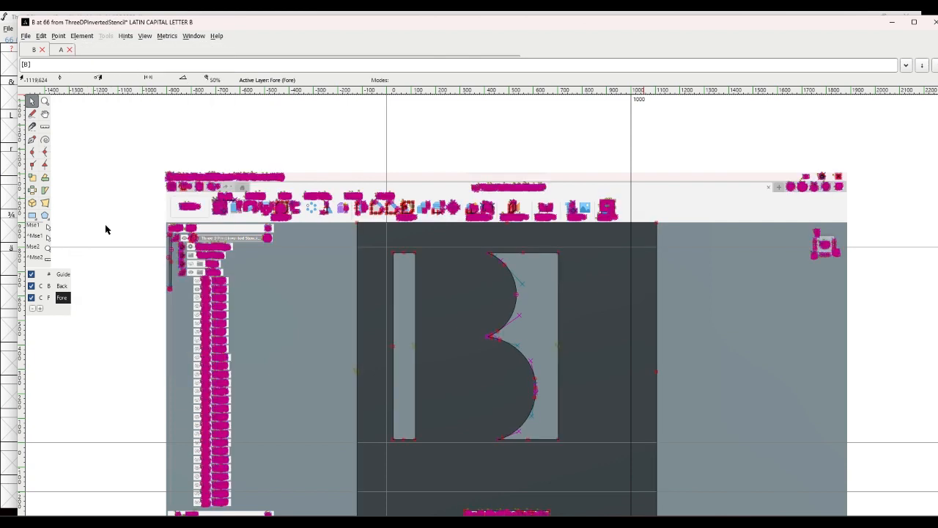
left_click(32, 286)
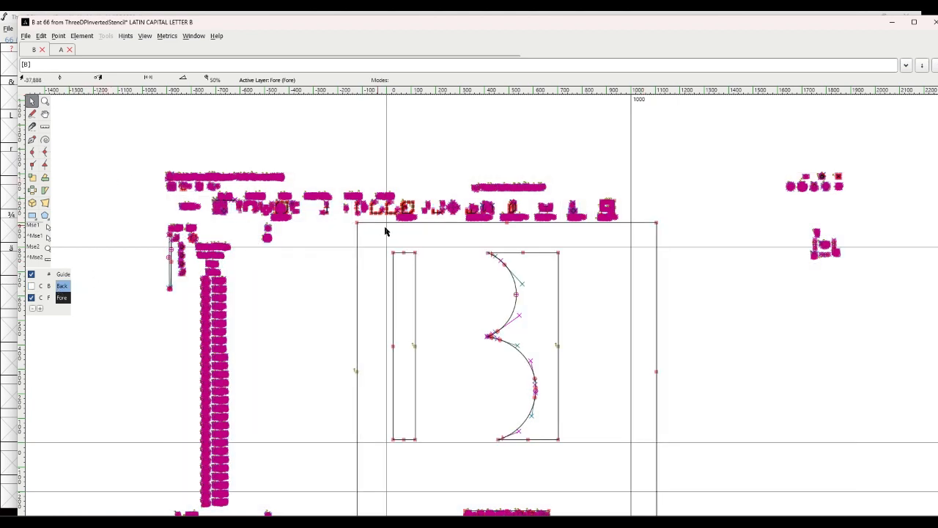
Delete all traced contours except the two outlines of the B by inverting the selection of its points.
left_click(413, 270)
left_click_drag(379, 243, 557, 408)
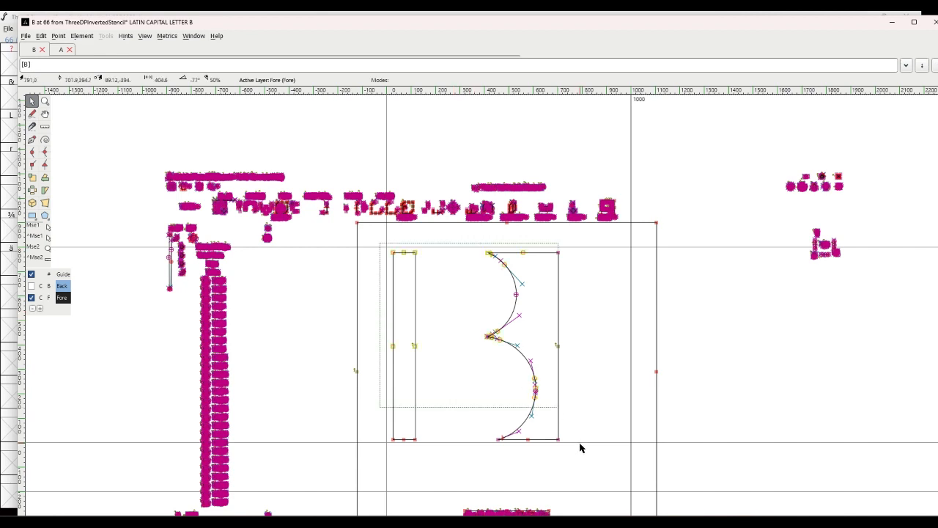
mouse_move(580, 448)
left_mouse_down()
mouse_move(582, 458)
mouse_move(580, 449)
left_mouse_up()
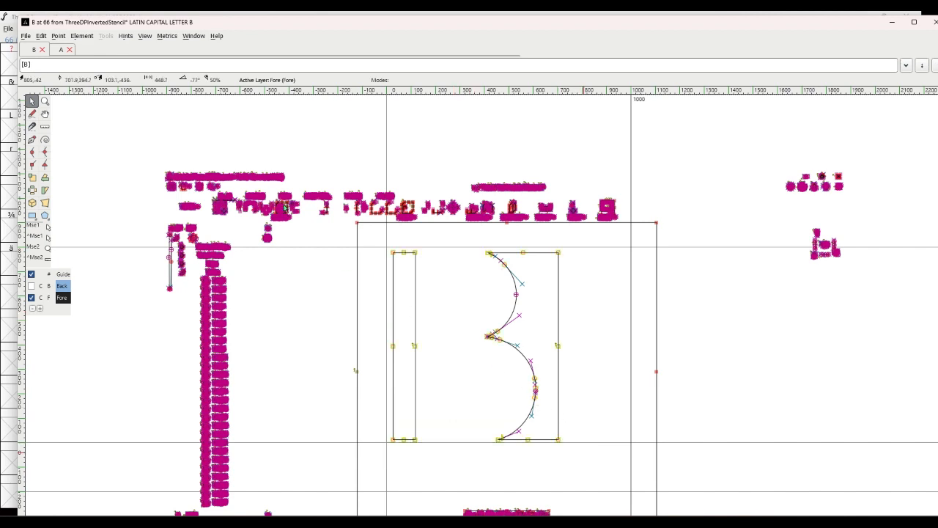
left_click(41, 35)
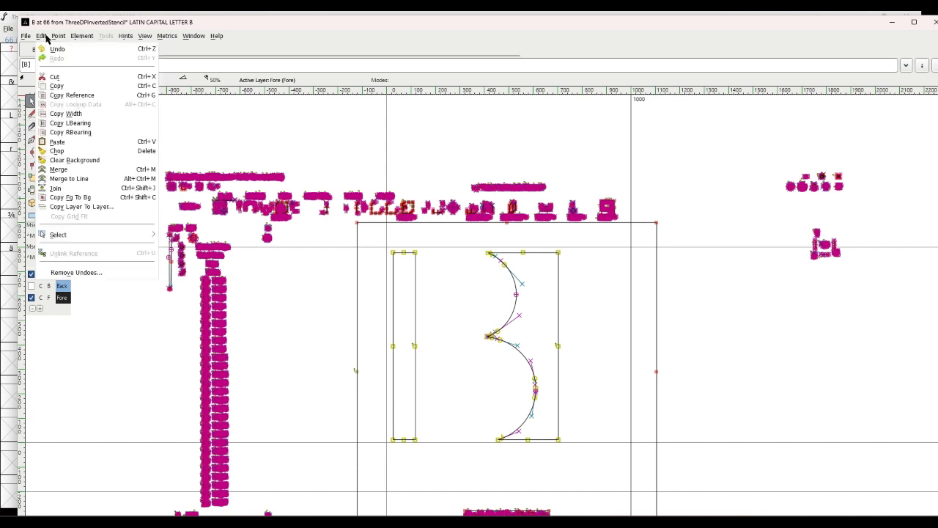
mouse_move(81, 235)
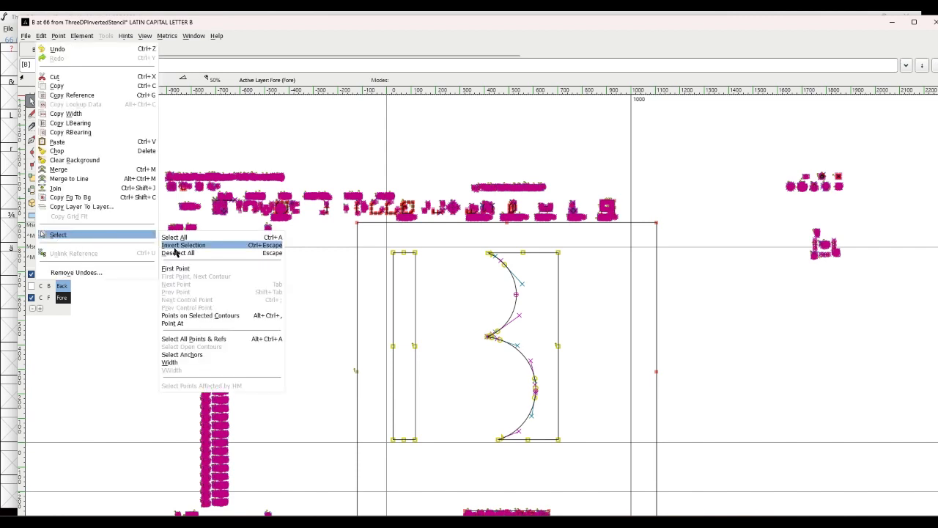
left_click(169, 245)
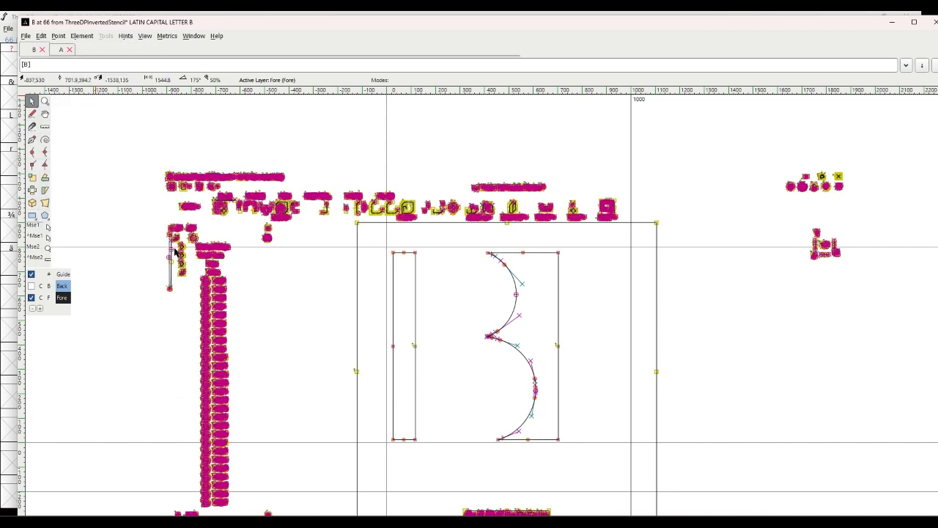
key("Delete")
Move both B outlines together so their lower-left corner sits at the origin 0,0, and minimize the glyph window.
left_click_drag(323, 218, 574, 444)
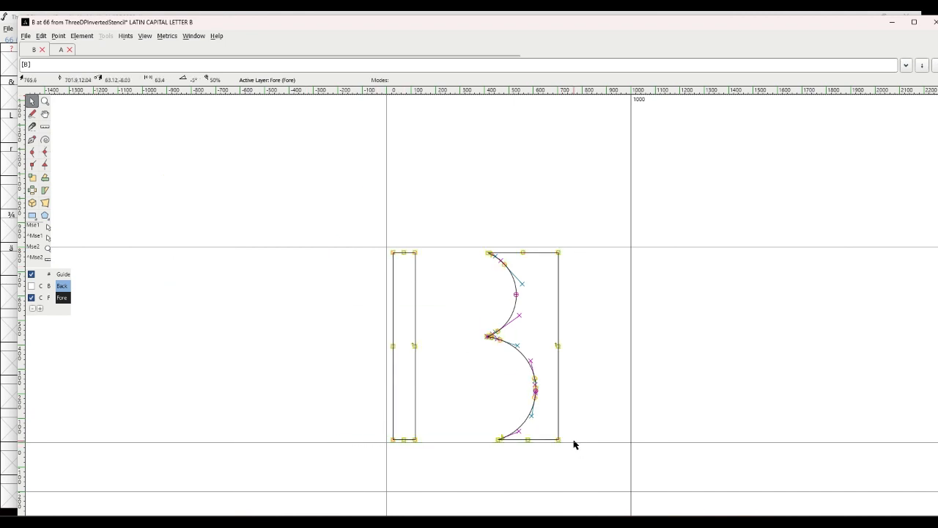
left_click_drag(394, 440, 388, 446)
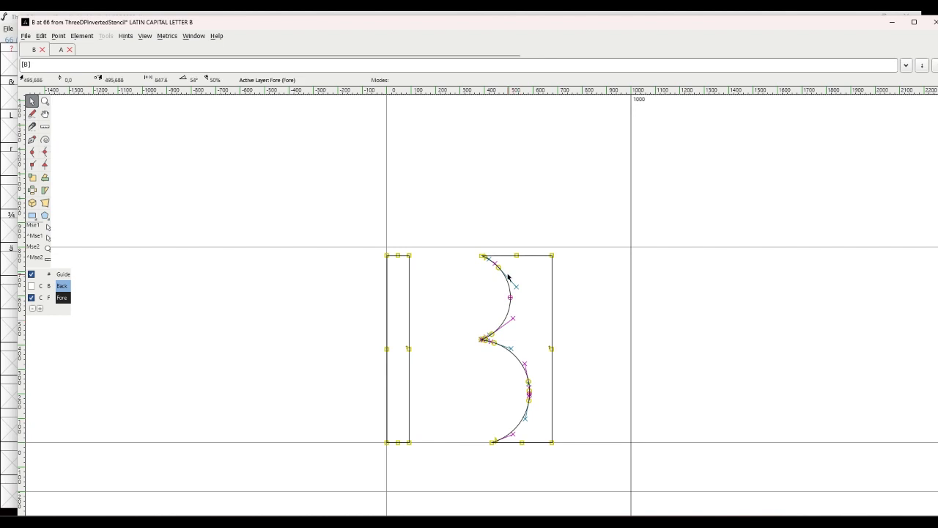
left_click(516, 228)
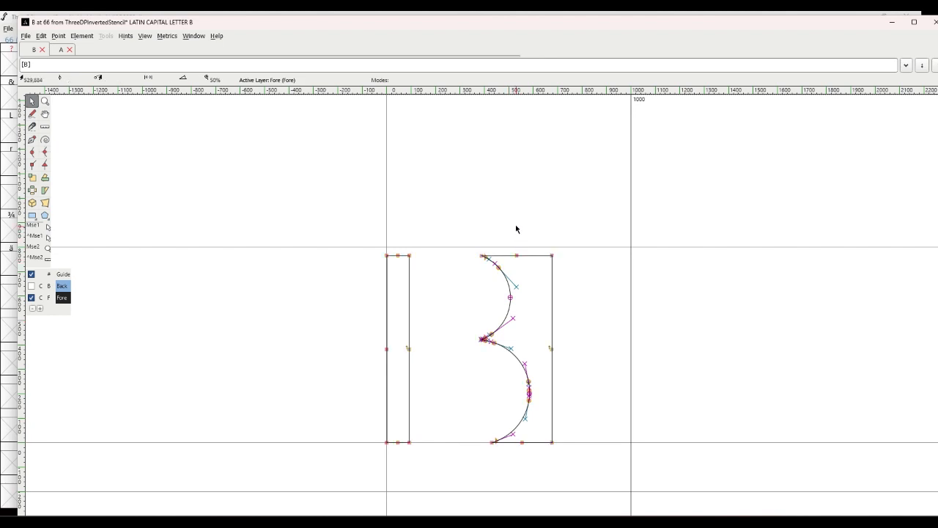
left_click(892, 23)
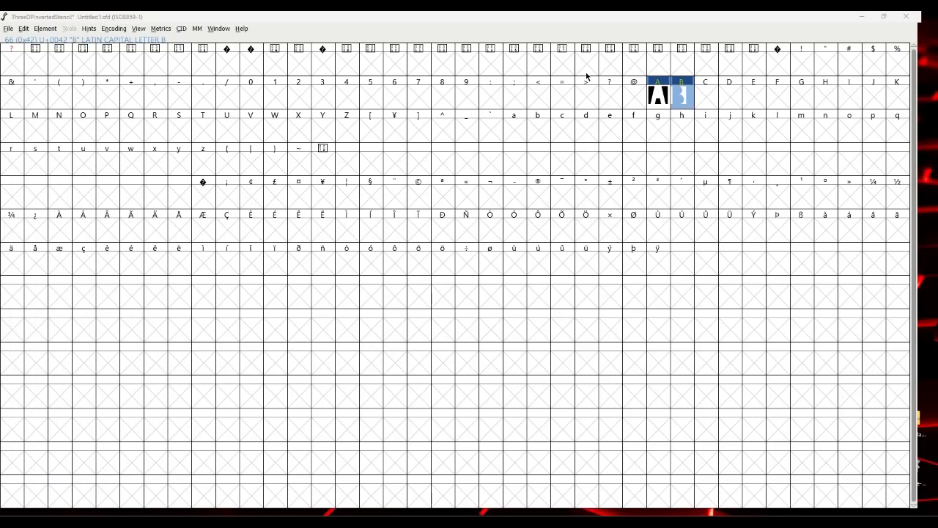
Apply Auto Width to the capital B glyph in the font overview and deselect it.
left_click(162, 29)
left_click(173, 144)
left_click(433, 304)
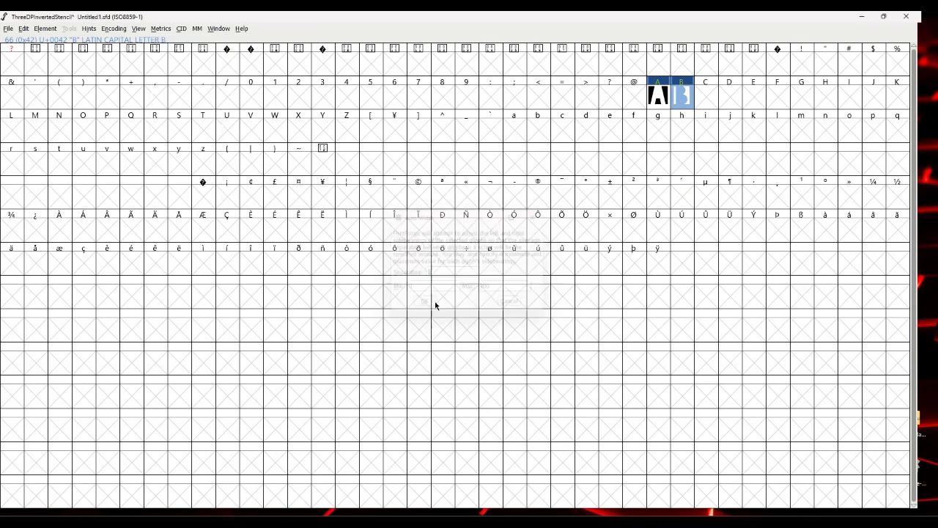
left_click(669, 127)
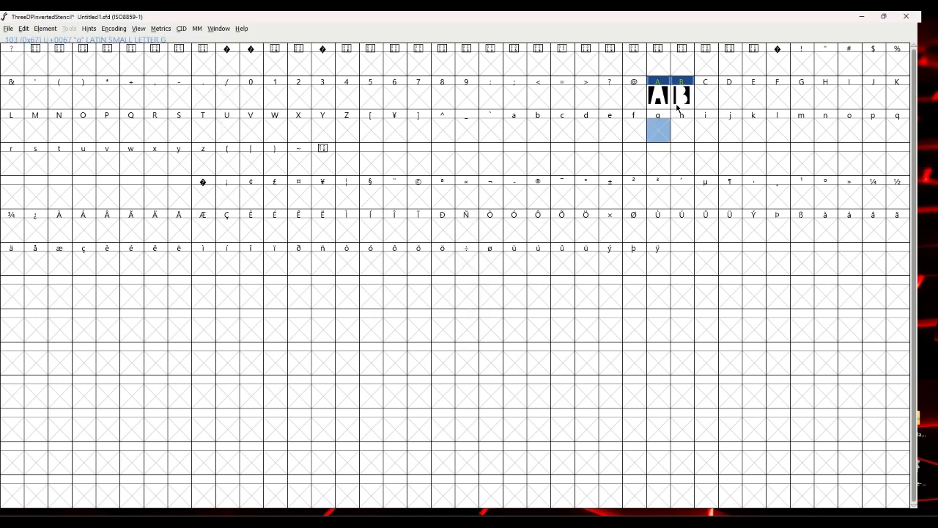
Check the spacing of A and B in a new metrics window with the text AAABBBAAABAABBABAABAB, and close it.
left_click(163, 30)
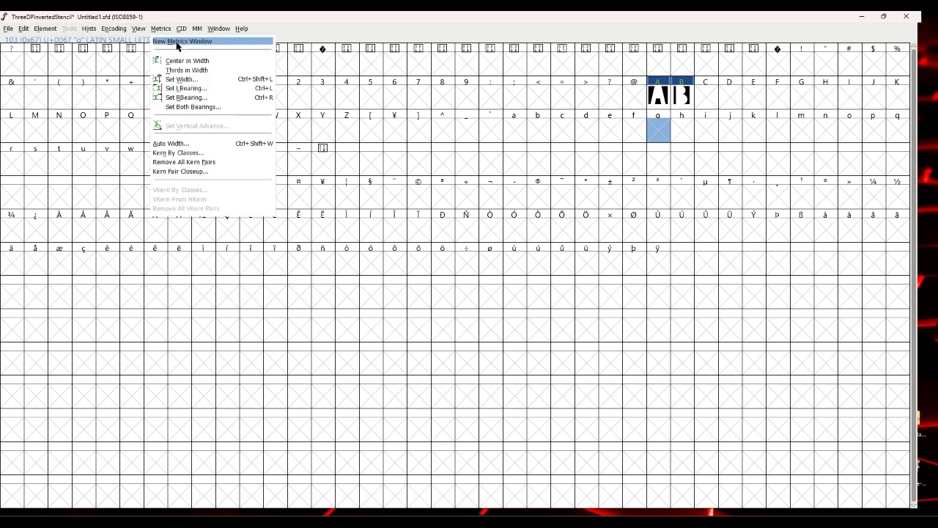
left_click(178, 42)
type("AAA")
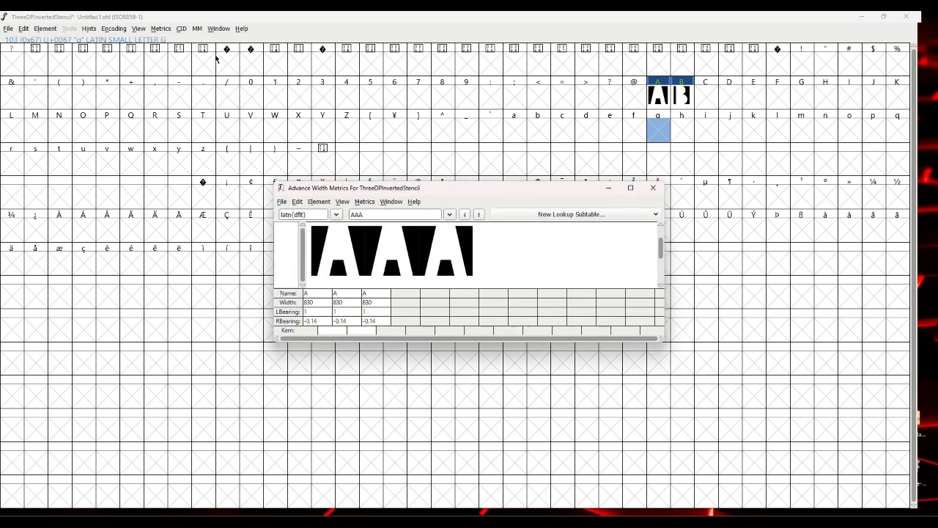
type("BBB")
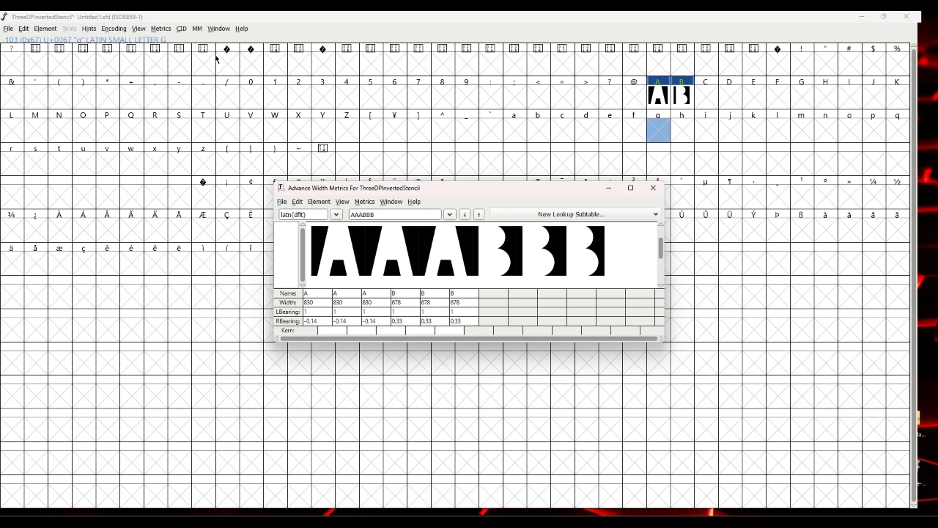
type("AAA")
type("BAA")
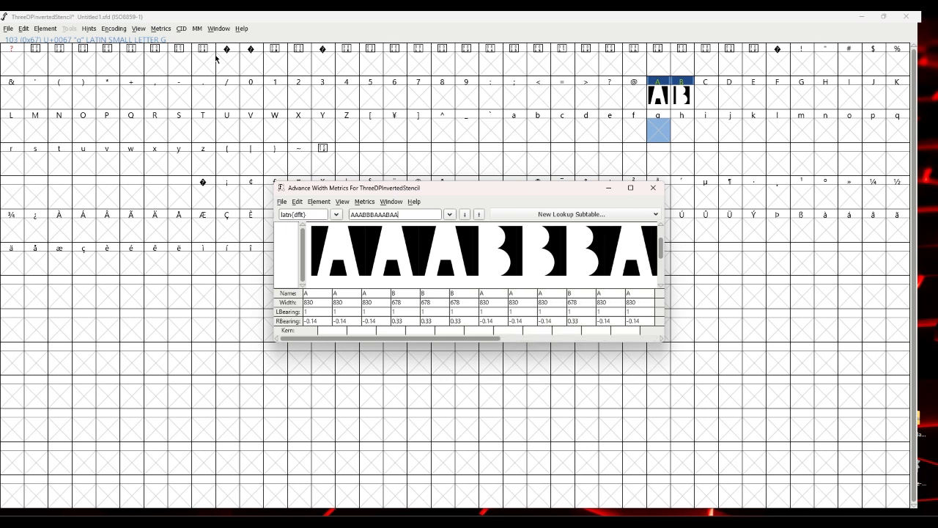
type("BBABAABAB")
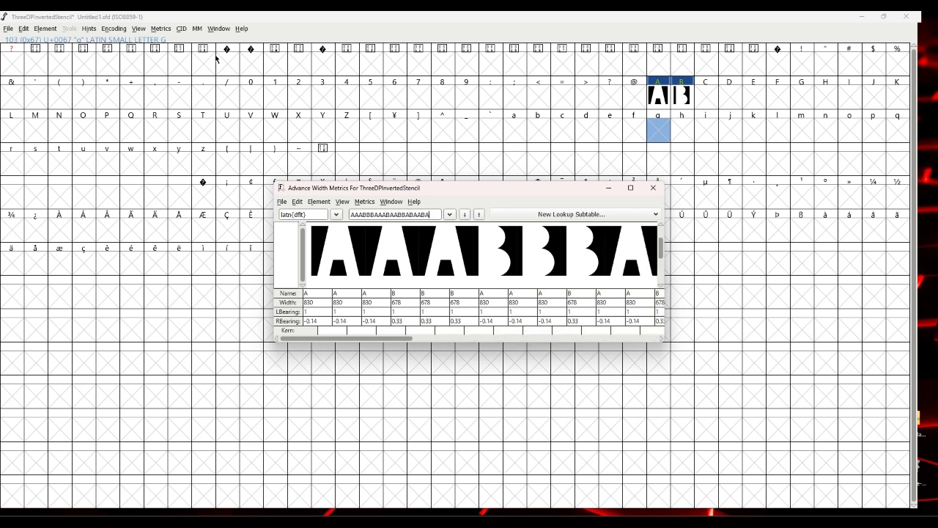
left_click_drag(357, 340, 389, 334)
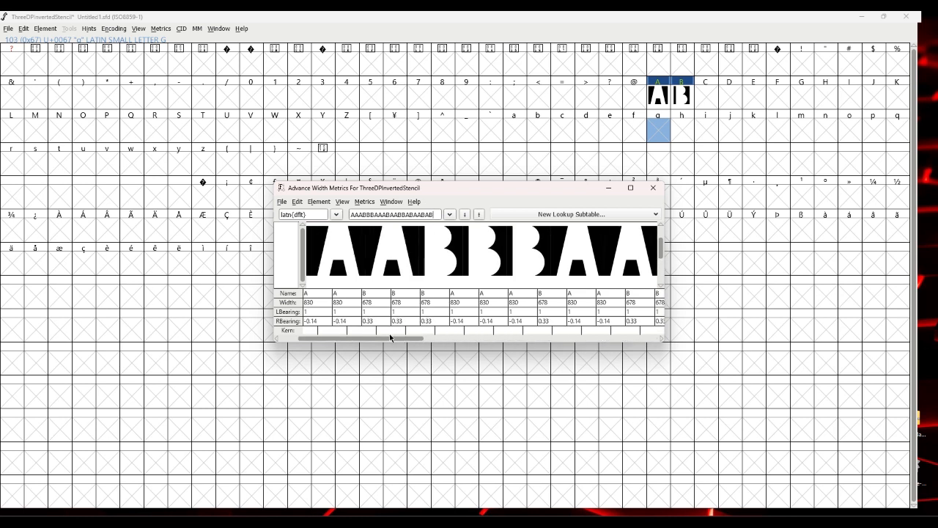
left_click(655, 188)
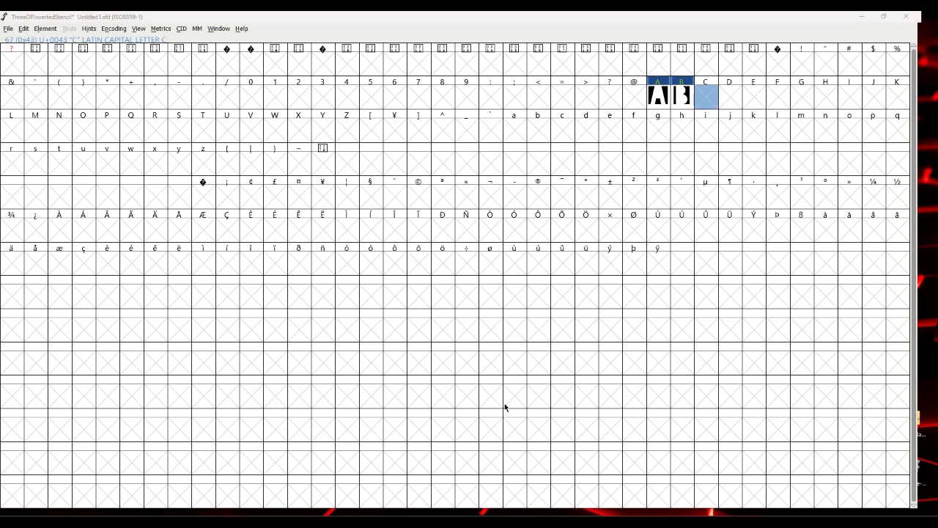
Bring up the glyph window of capital C and import the image C.png.
mouse_move(419, 509)
left_click(421, 491)
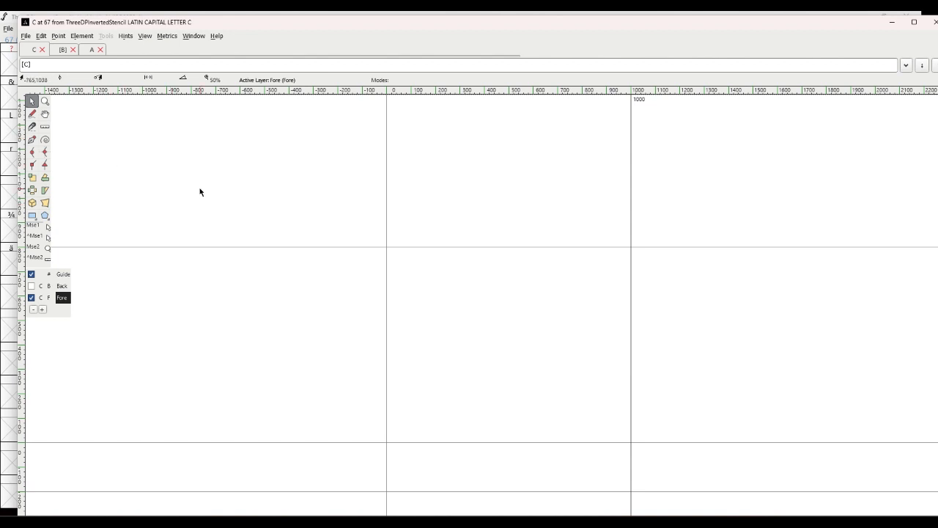
left_click(27, 36)
left_click(50, 168)
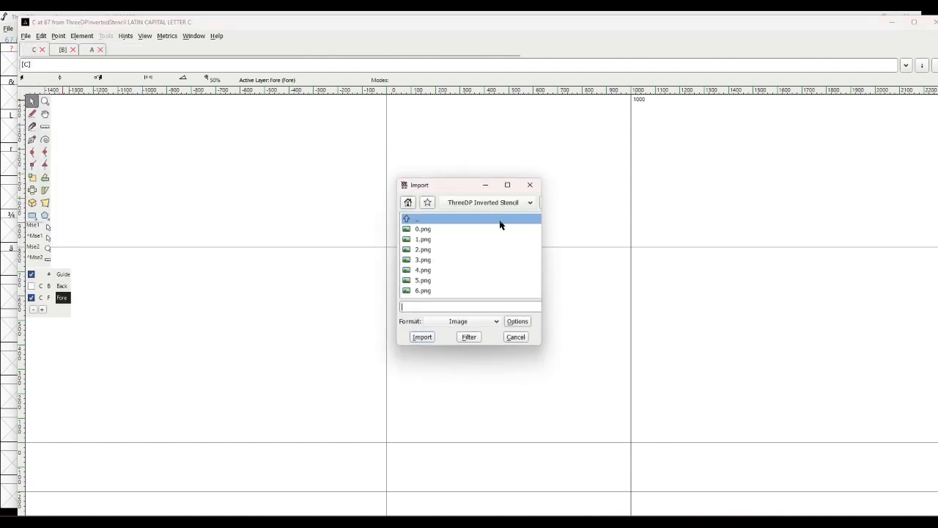
scroll(489, 236, "down", 5)
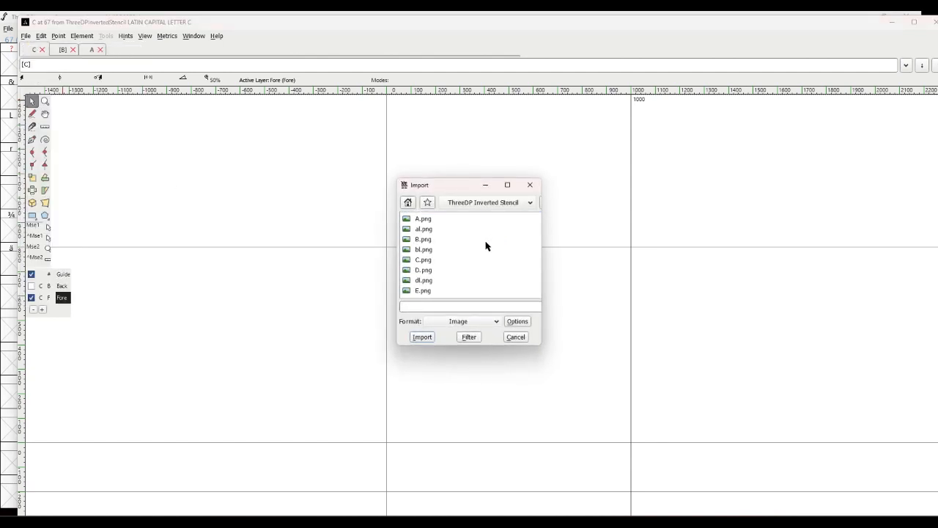
scroll(487, 246, "down", 1)
left_click(425, 251)
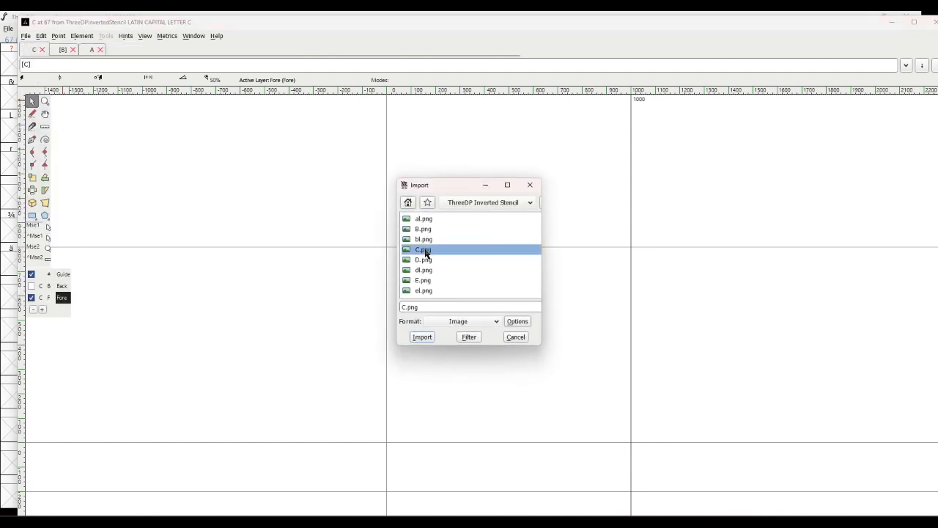
left_click(423, 337)
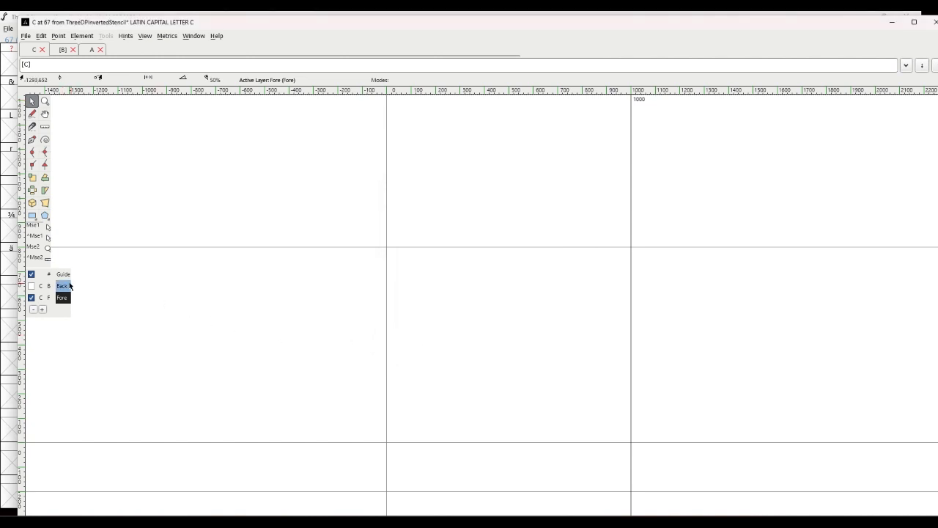
Show the Back layer, make it active and move the imported C image closer to the origin.
left_click(31, 285)
left_click(62, 285)
left_click_drag(557, 362, 487, 331)
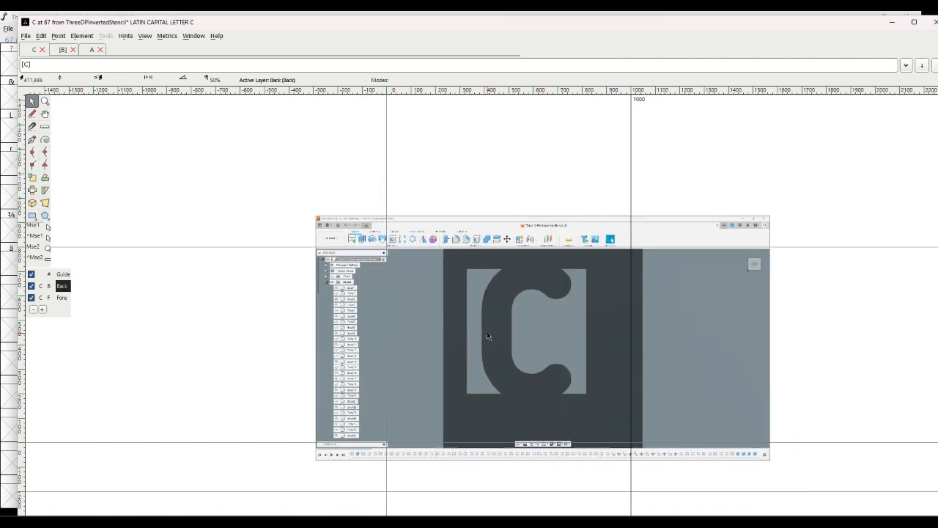
Scale the C image uniformly to 150% and position the C just beside the origin, slightly above the baseline.
left_click(82, 35)
mouse_move(147, 151)
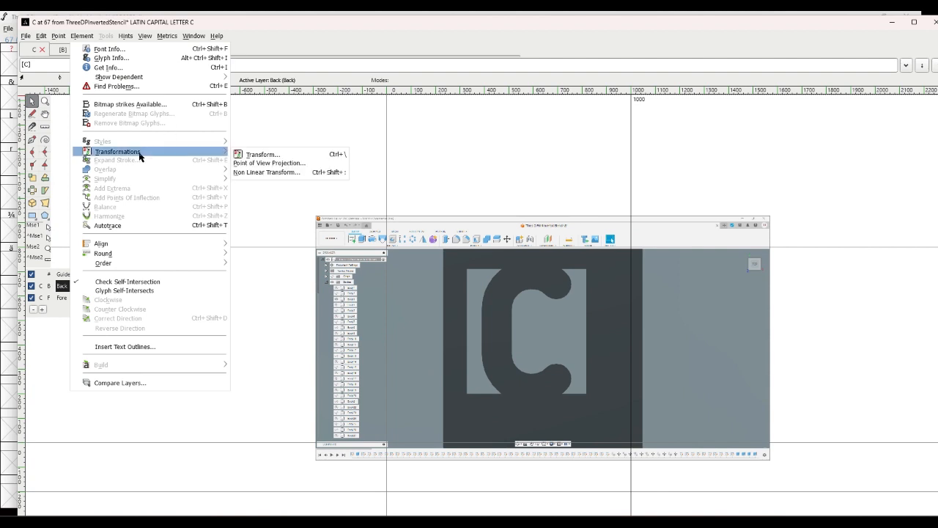
left_click(249, 154)
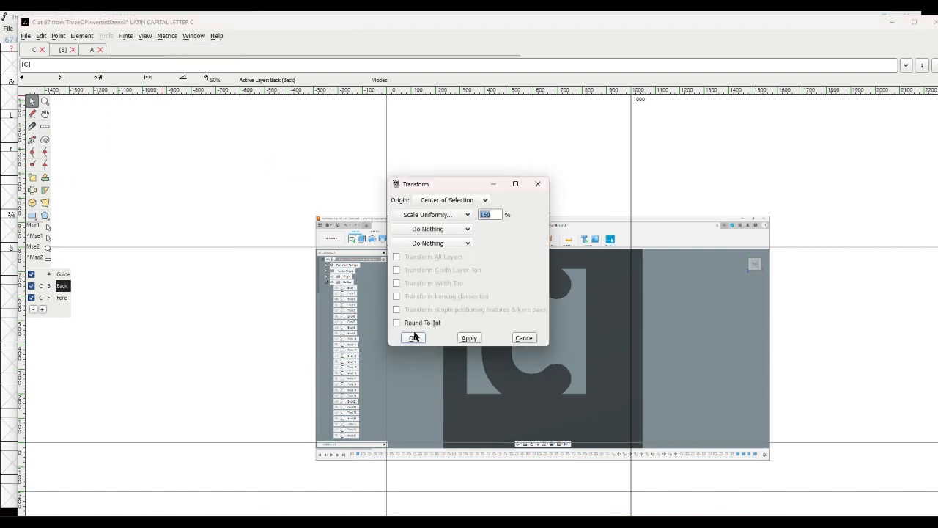
left_click(413, 338)
left_click_drag(466, 330, 436, 346)
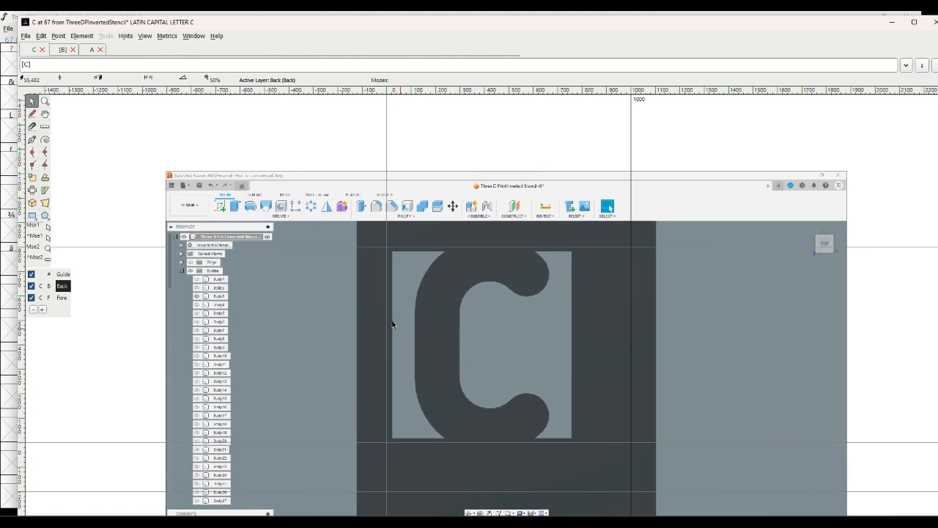
Autotrace the C image onto the Fore layer and hide the Back layer.
left_click(61, 297)
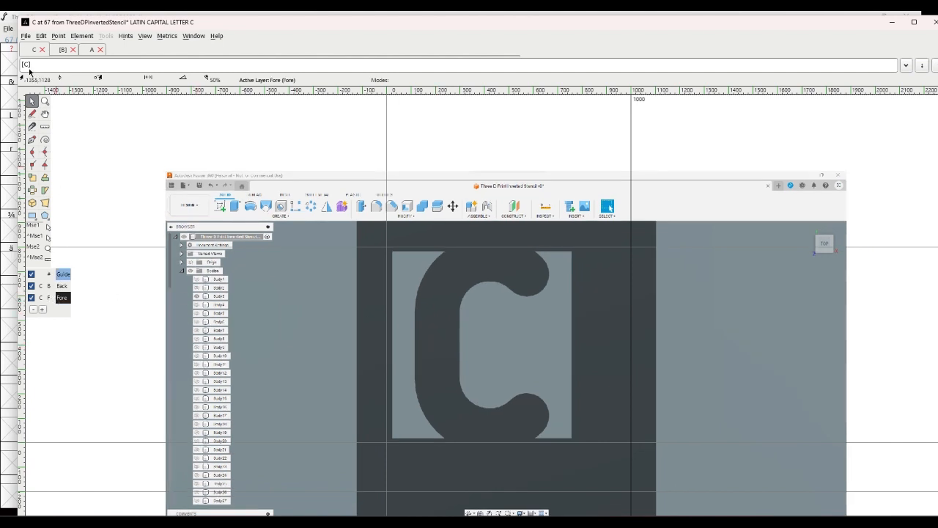
left_click(73, 36)
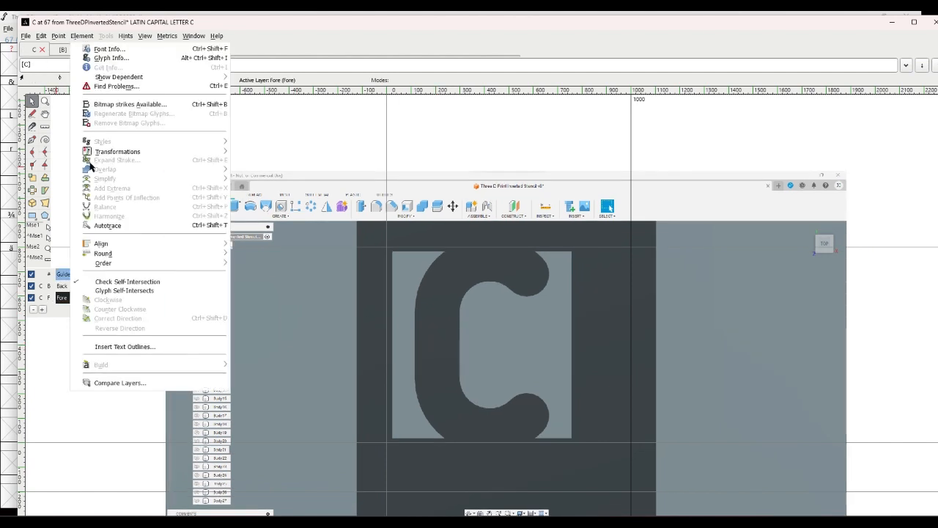
left_click(108, 228)
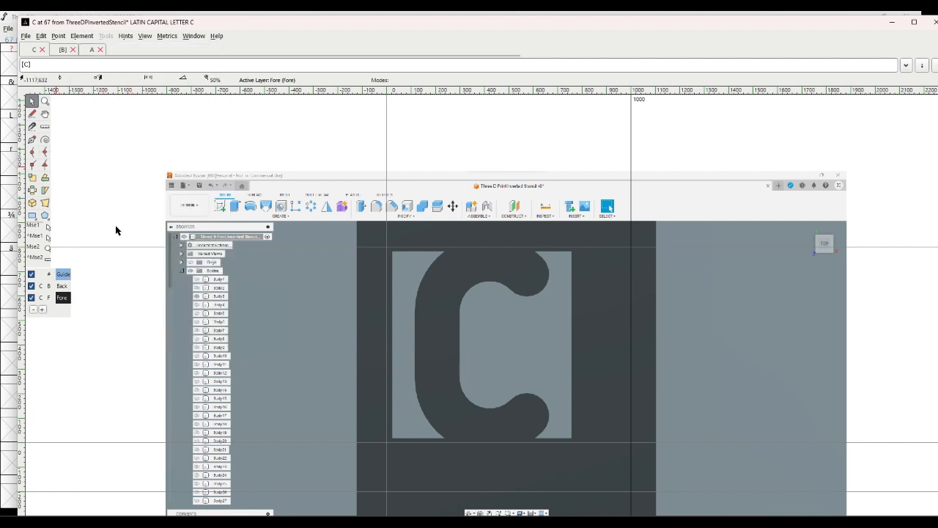
left_click(30, 286)
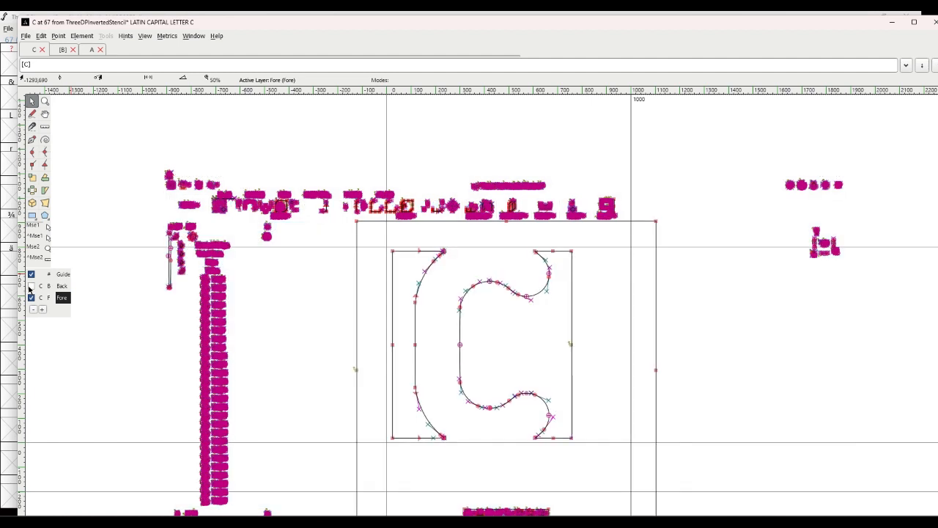
Select the traced C outlines, invert the selection and delete all the surplus traced shapes around the letter.
left_click(377, 239)
left_click_drag(447, 287, 461, 292)
left_click_drag(561, 396, 587, 443)
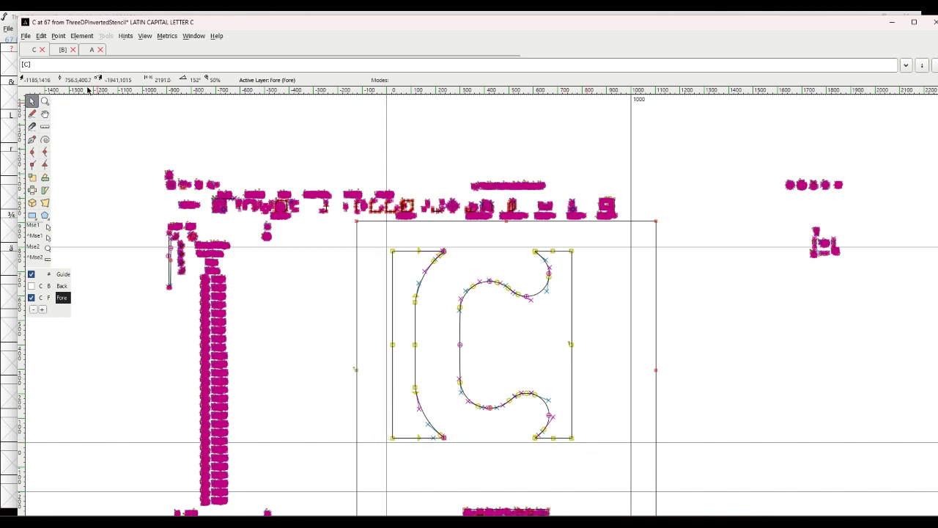
left_click(41, 36)
mouse_move(67, 236)
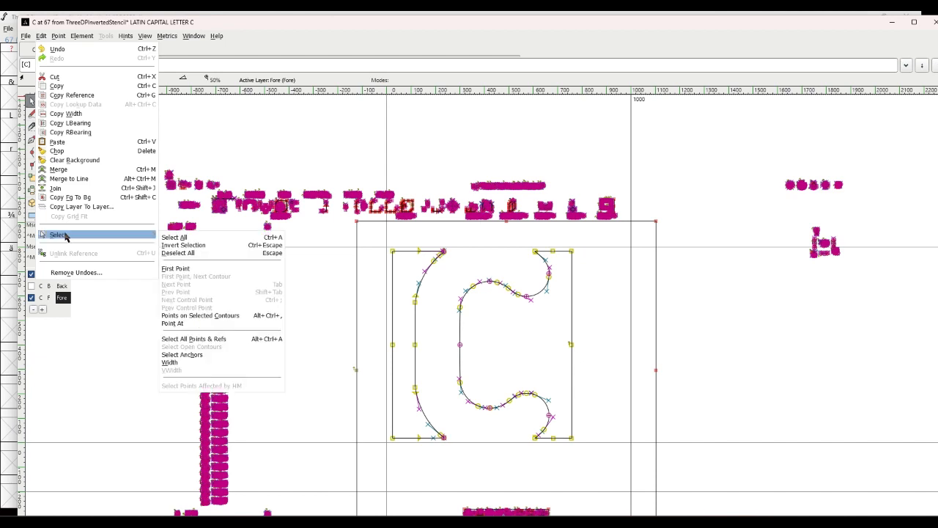
left_click(182, 248)
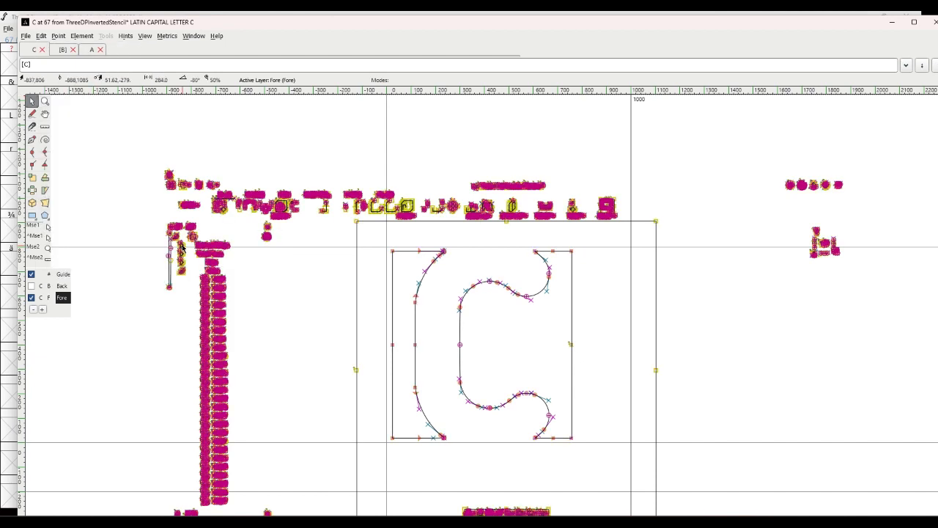
Move the whole C outline so its lower-left corner sits on the origin at 0,0.
left_click_drag(326, 204, 579, 460)
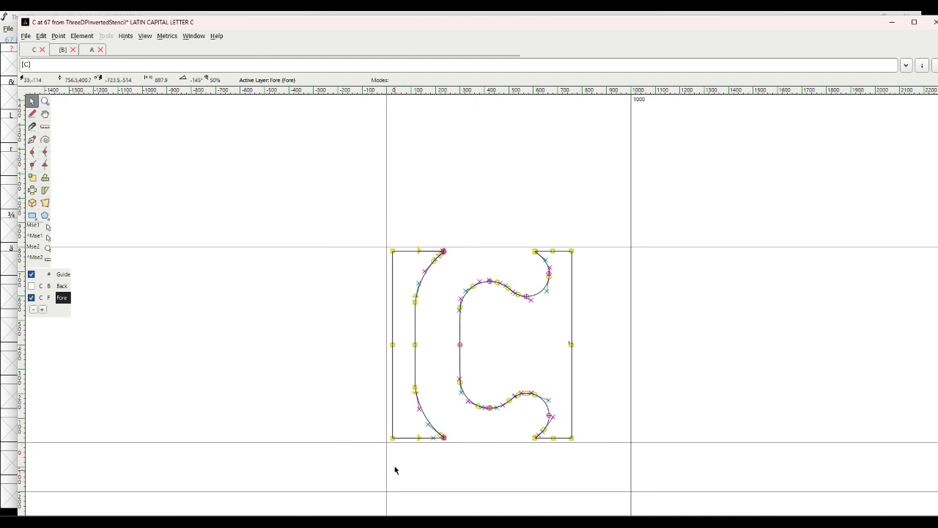
left_click_drag(392, 438, 388, 443)
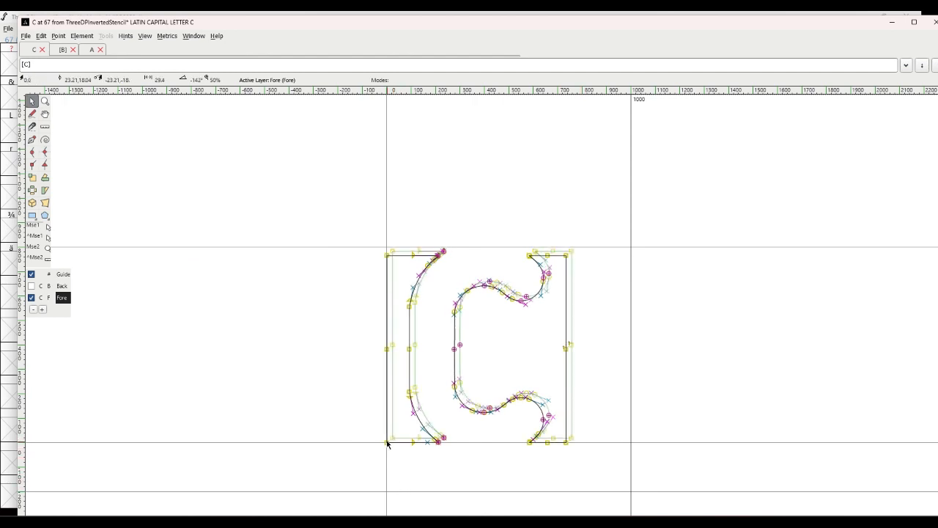
left_click(432, 463)
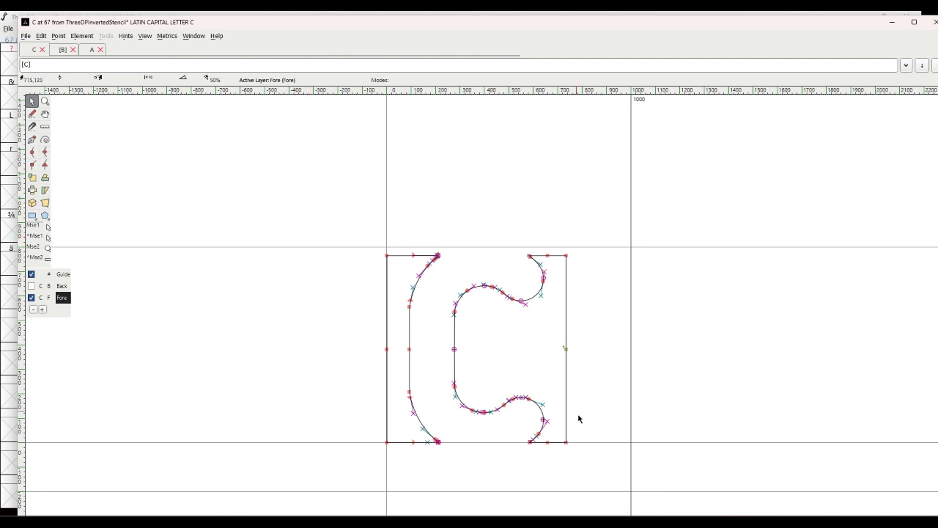
Save the font as ThreeDPInvertedStencil.sfd in the ThreeDP Inverted Stencil folder on the Desktop.
left_click(25, 37)
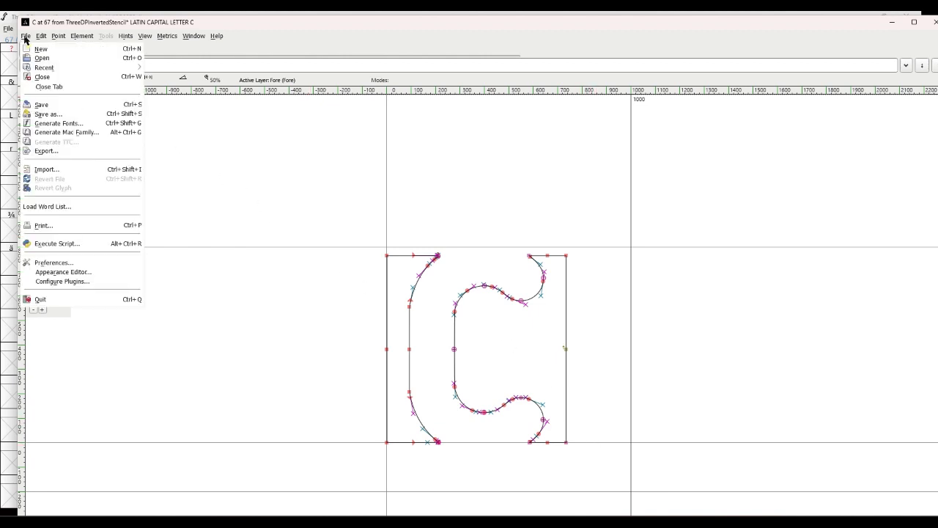
left_click(46, 105)
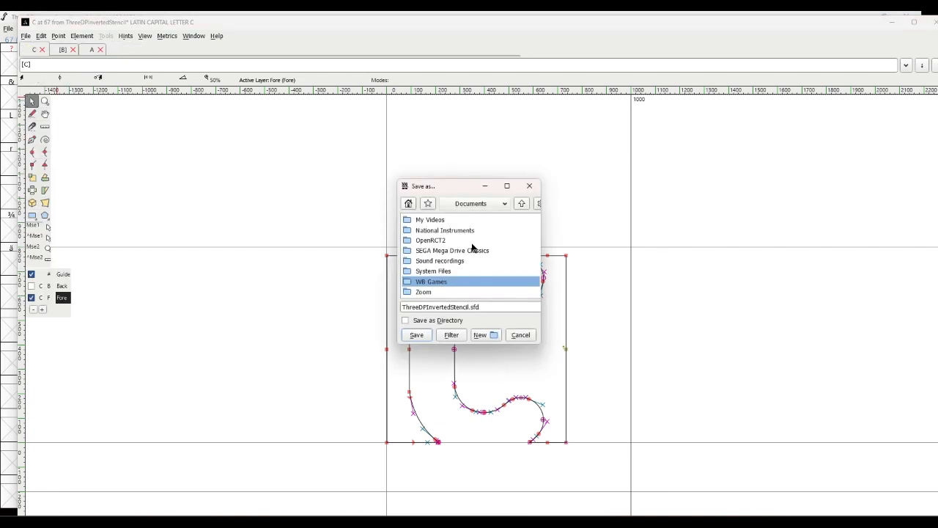
left_click(495, 206)
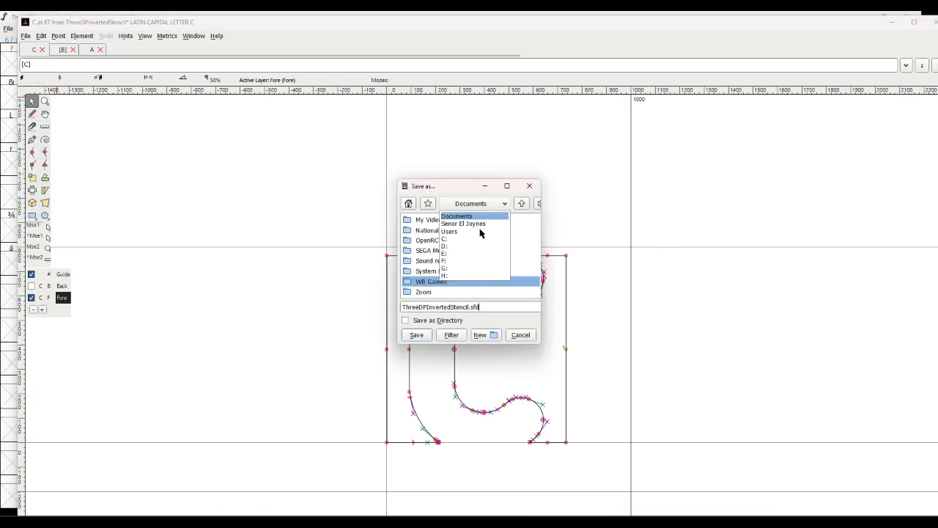
left_click(474, 225)
left_click(451, 253)
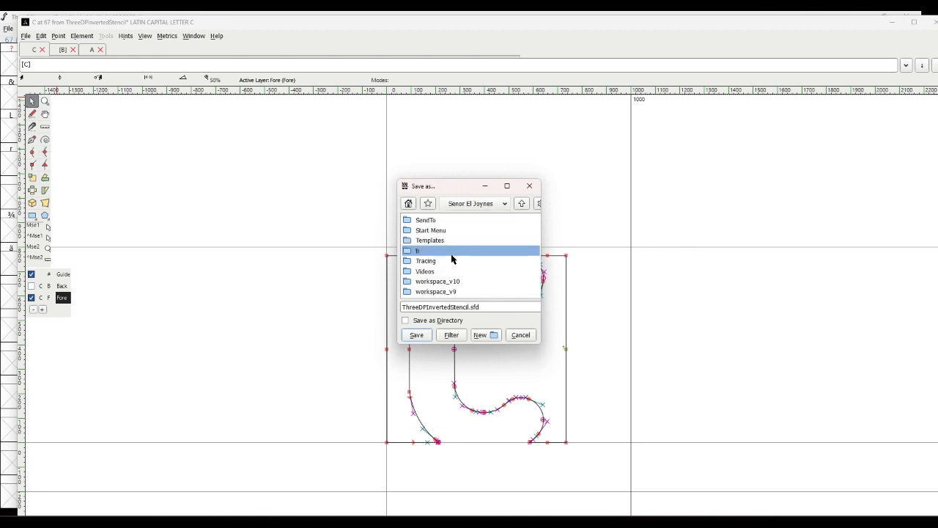
scroll(452, 259, "up", 6)
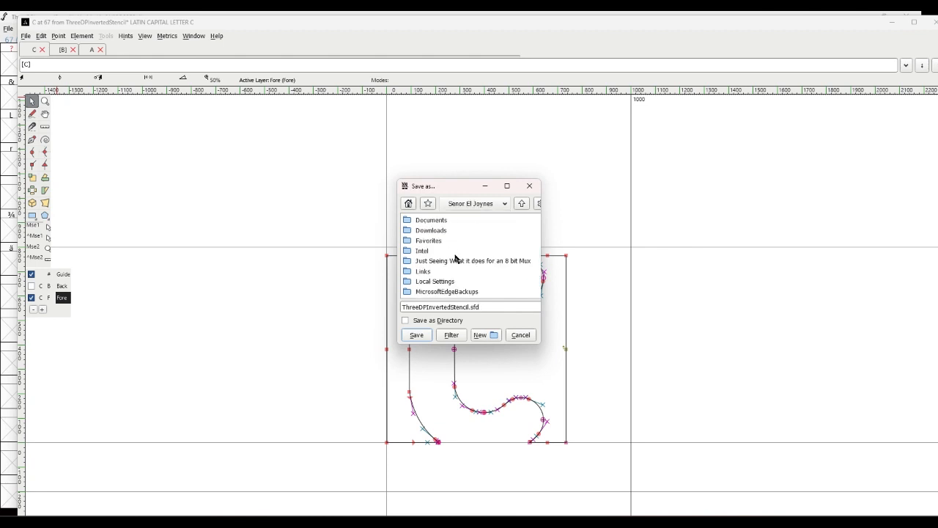
scroll(436, 231, "up", 1)
double_click(431, 221)
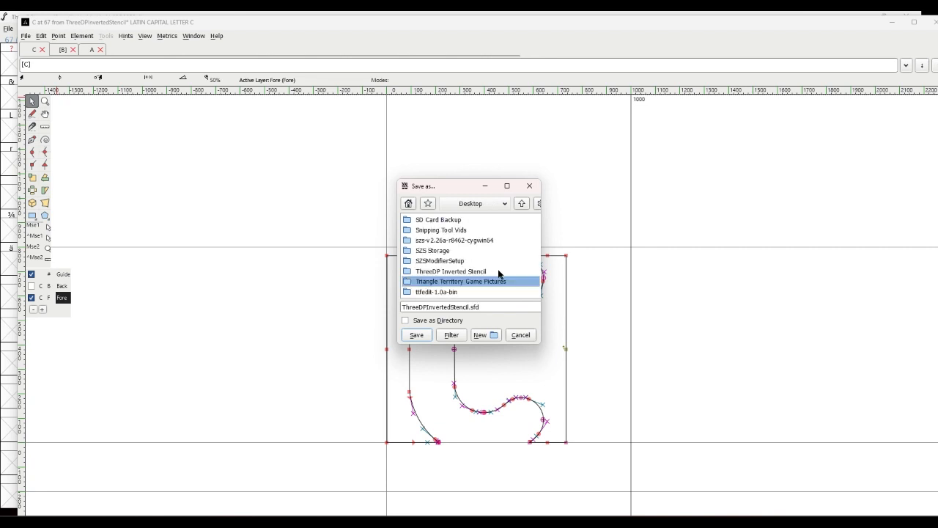
double_click(472, 272)
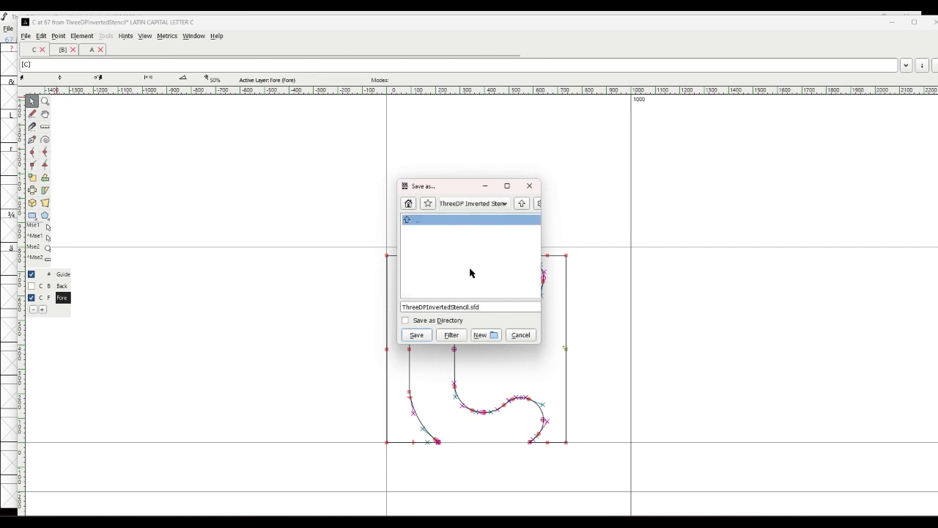
left_click(421, 335)
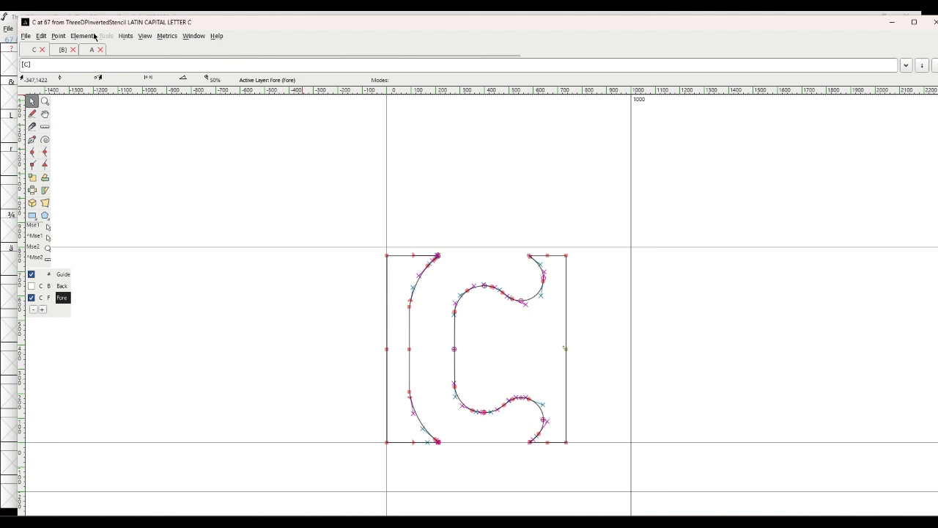
left_click(32, 37)
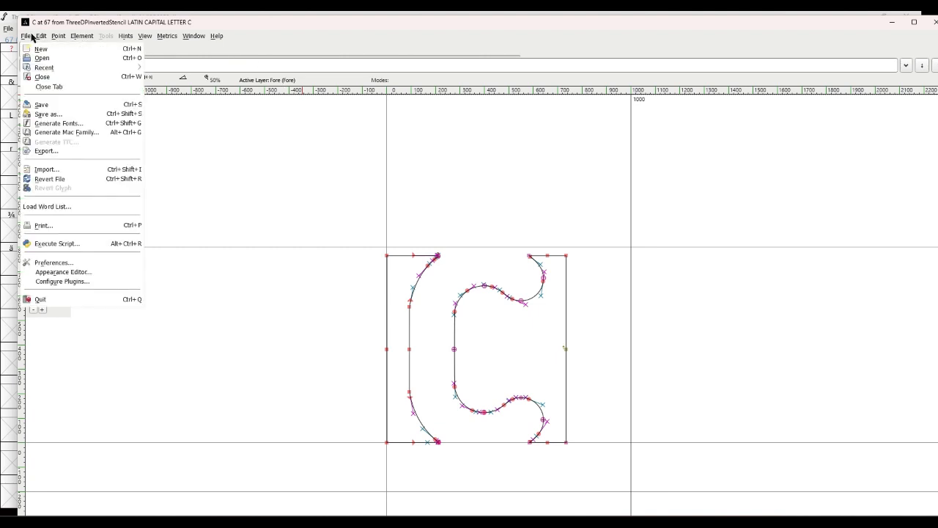
mouse_move(43, 40)
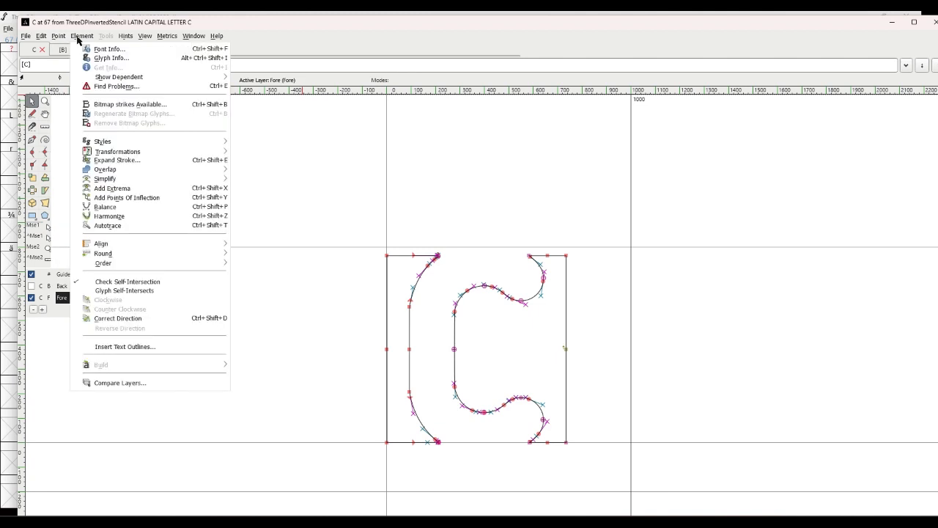
left_click(77, 38)
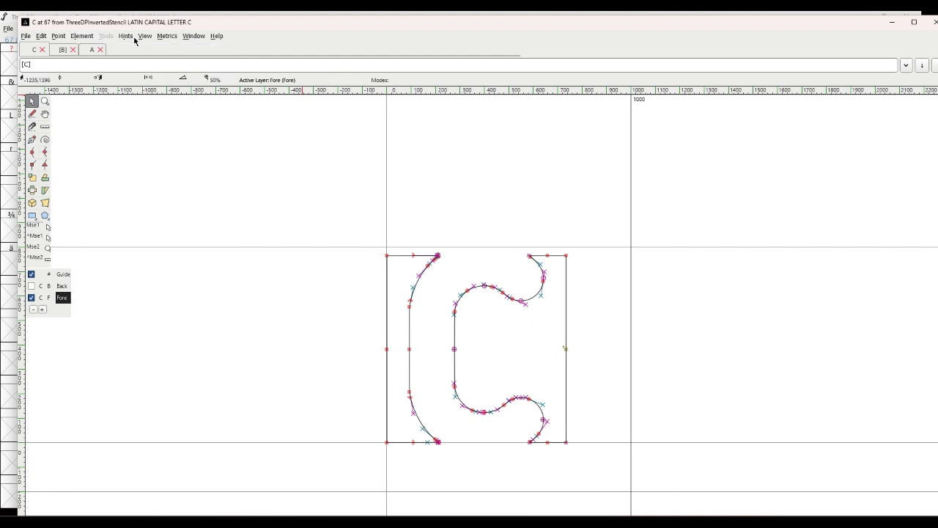
left_click(176, 40)
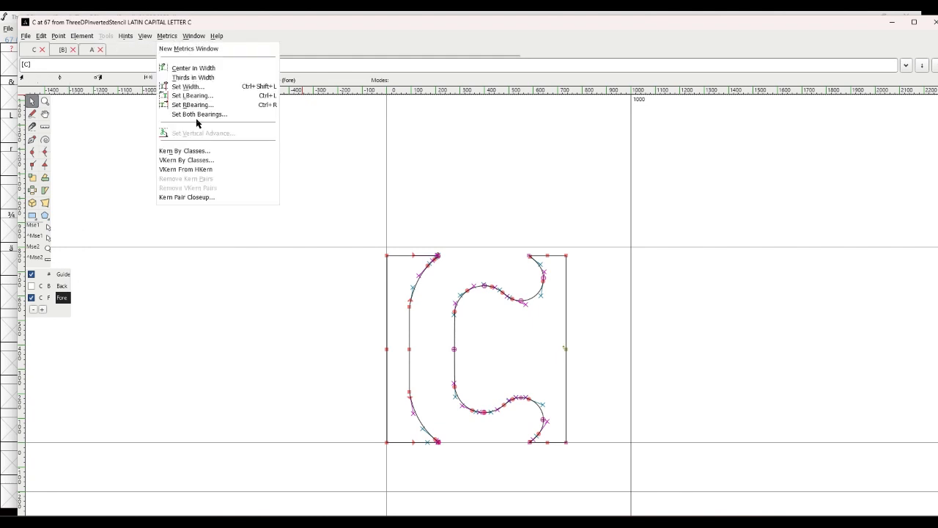
left_click(124, 38)
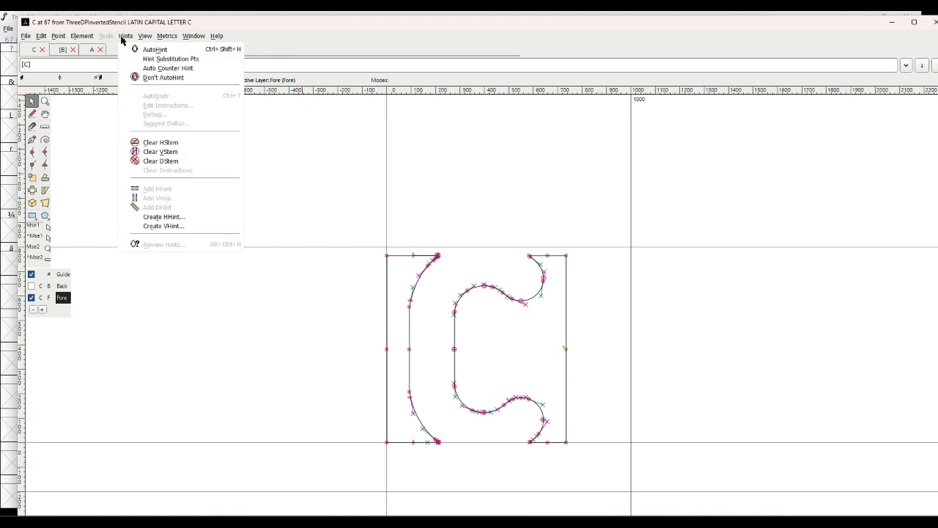
left_click(126, 38)
Go to the next glyph, capital D, and import the image D.png into it.
left_click(142, 38)
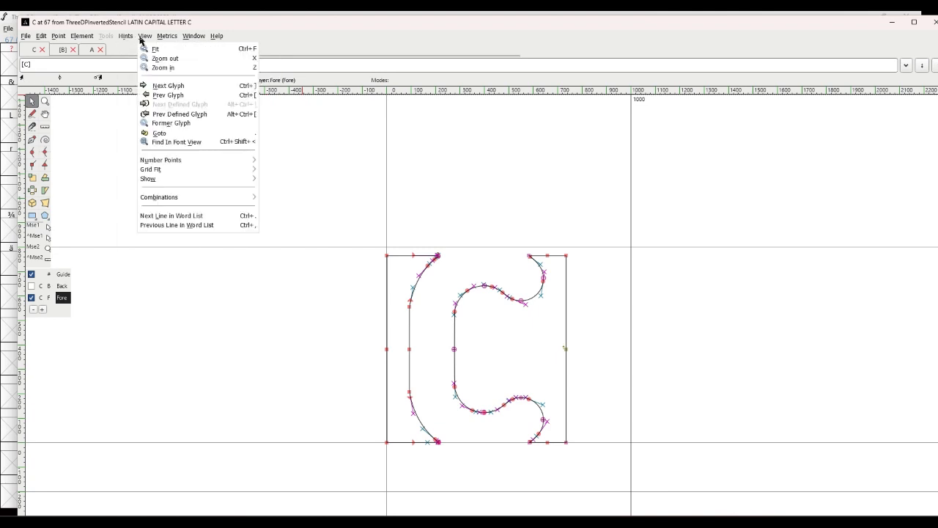
left_click(158, 86)
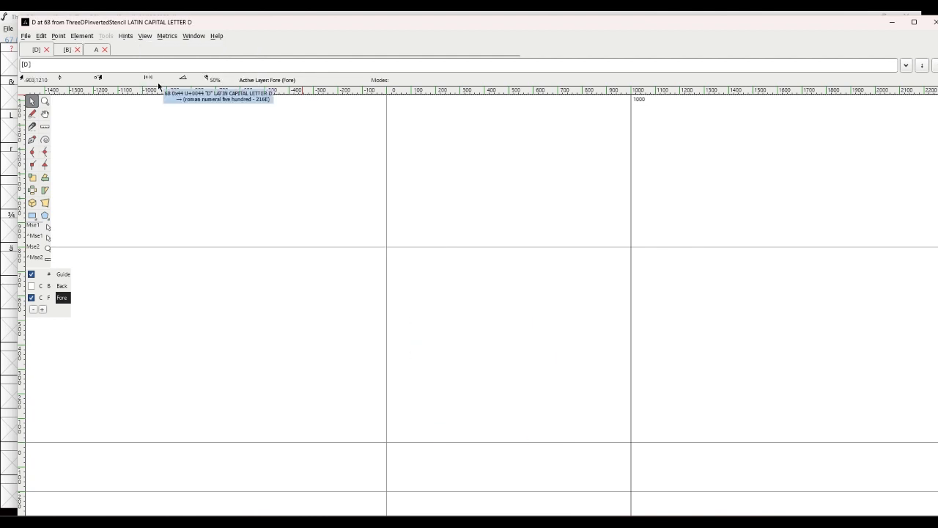
left_click(30, 36)
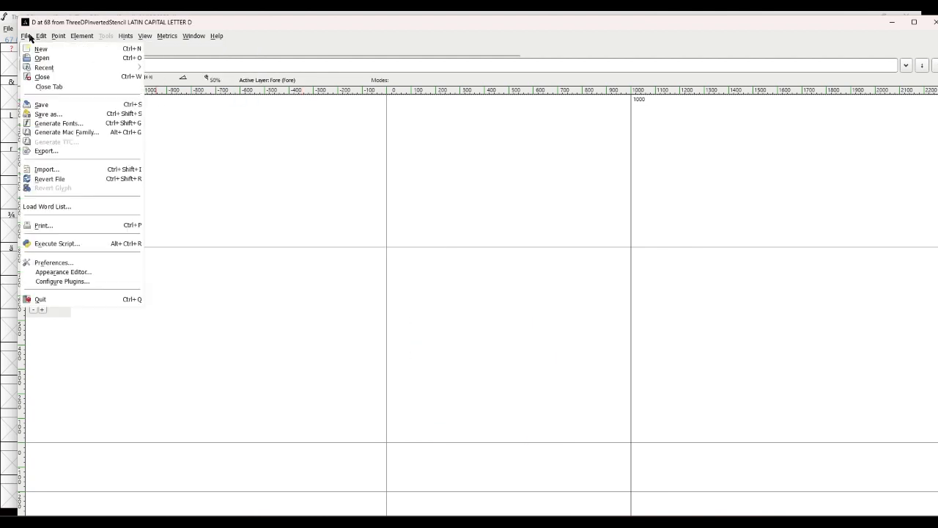
left_click(52, 169)
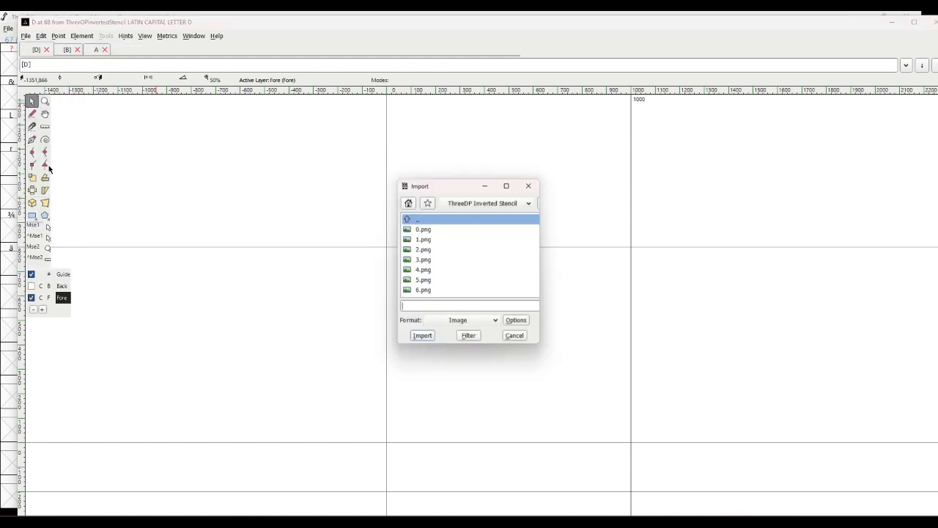
scroll(446, 273, "down", 4)
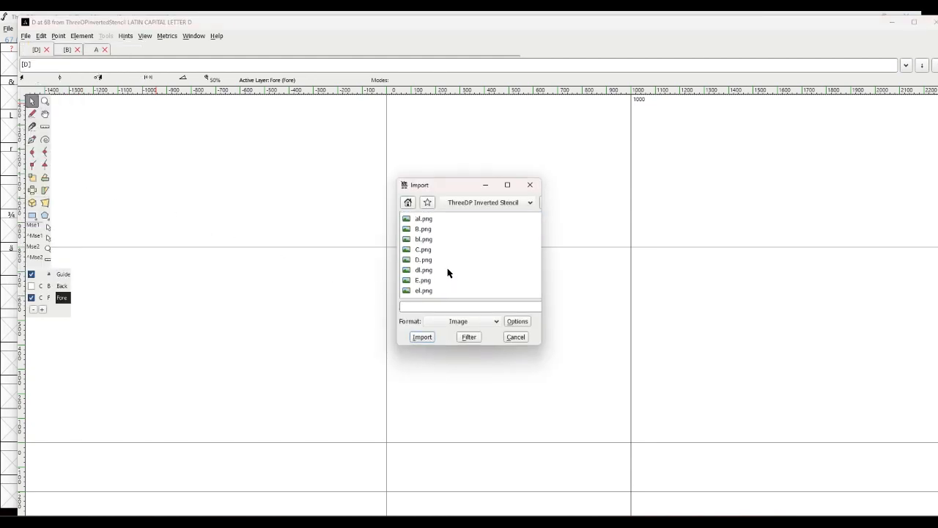
left_click(424, 263)
left_click(430, 338)
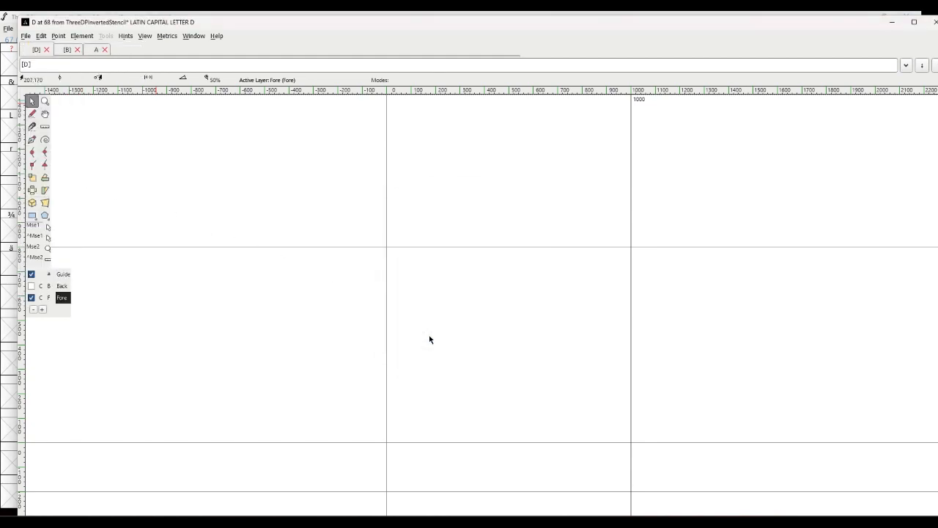
Show the Back layer, make it active and move the imported D image closer to the origin.
left_click(31, 286)
left_click_drag(567, 413, 506, 396)
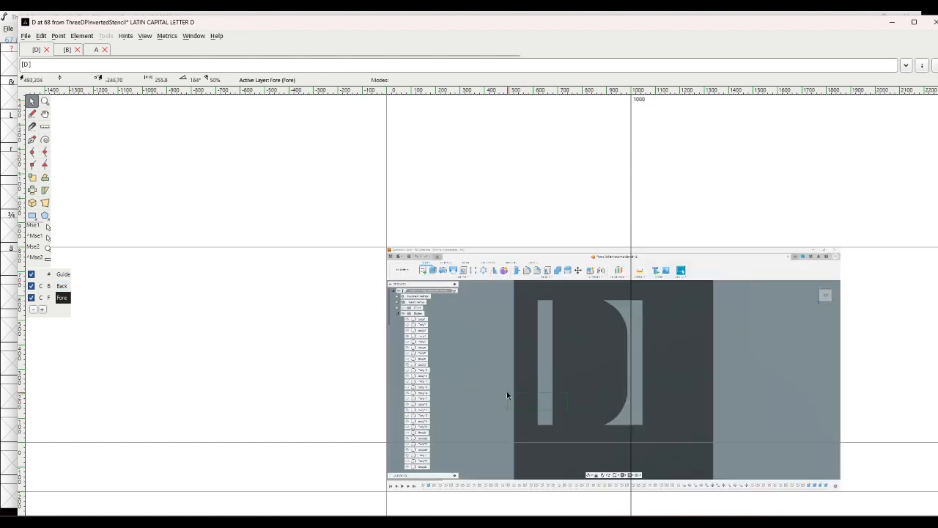
left_click(62, 285)
left_click_drag(578, 390, 480, 393)
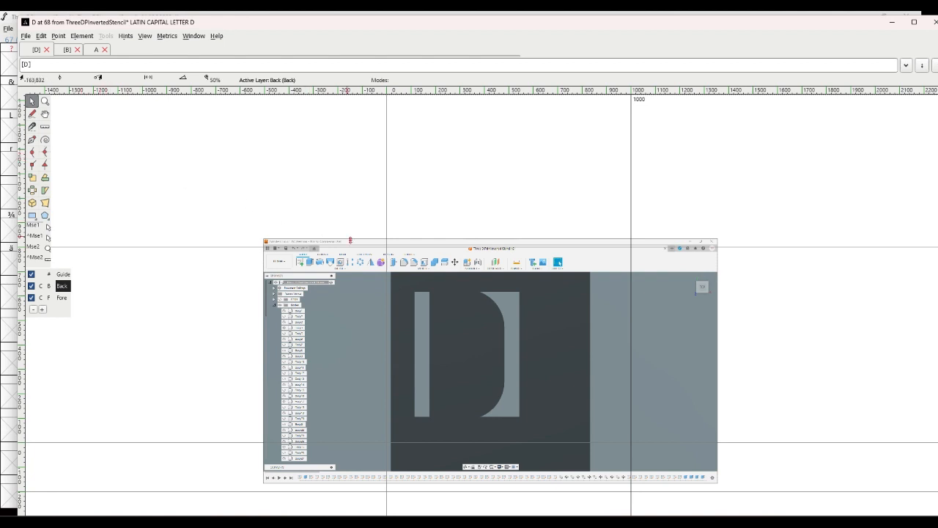
Scale the D image uniformly to 150% and position the D just beside the origin, slightly above the baseline.
left_click(80, 40)
mouse_move(121, 152)
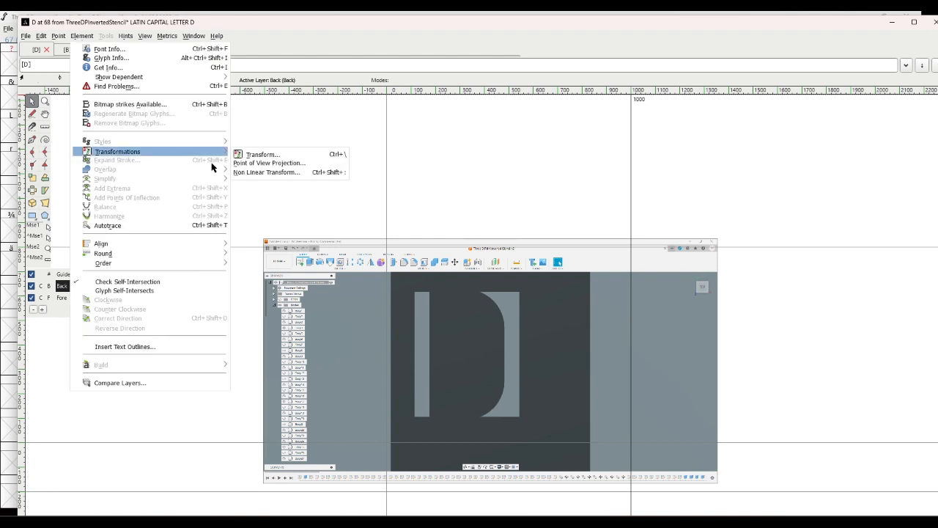
left_click(258, 154)
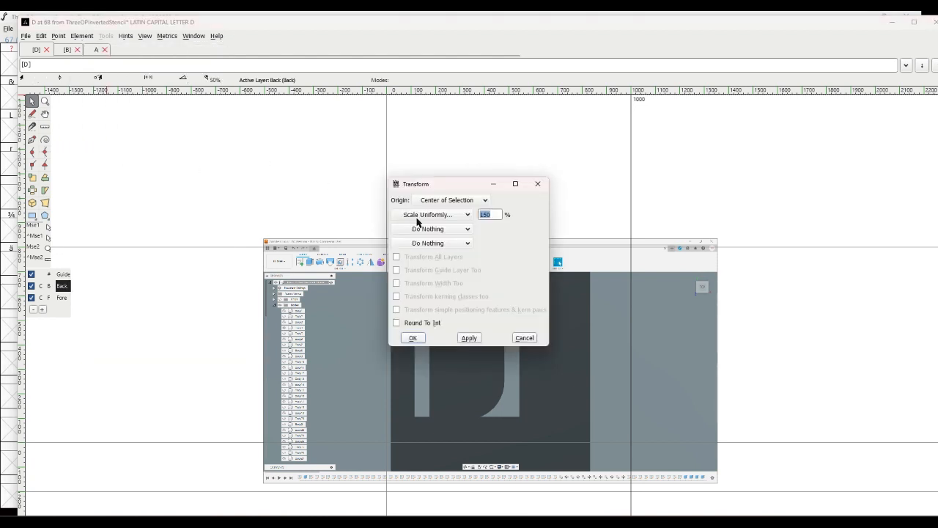
left_click(413, 337)
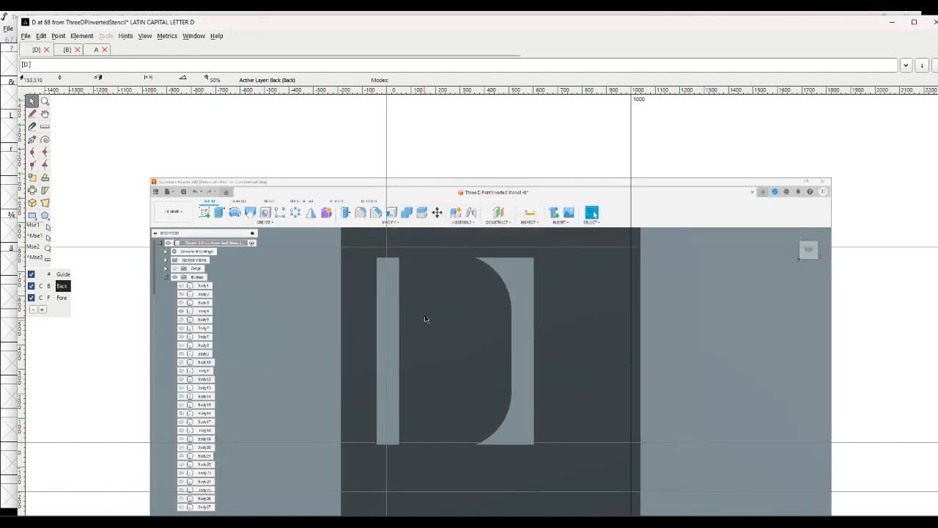
left_click_drag(425, 317, 442, 308)
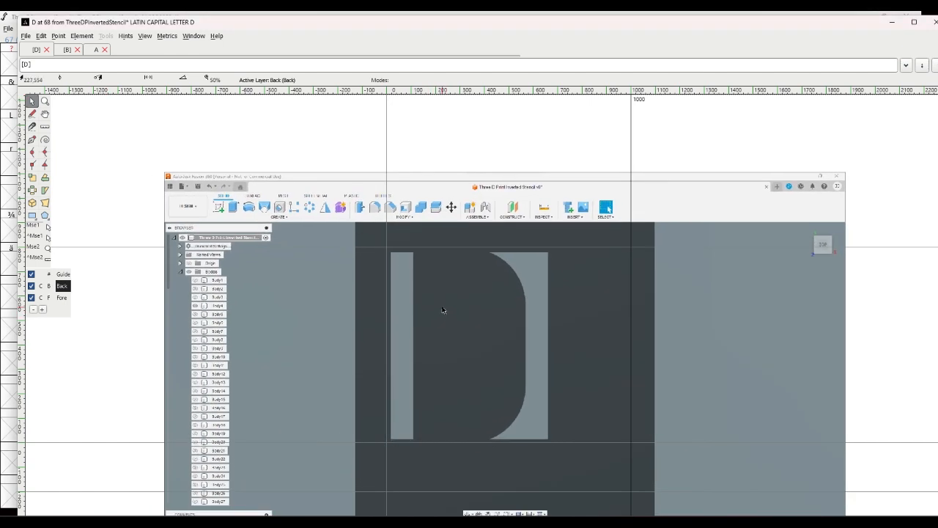
Make the Fore layer active and autotrace the D image onto it.
left_click(61, 297)
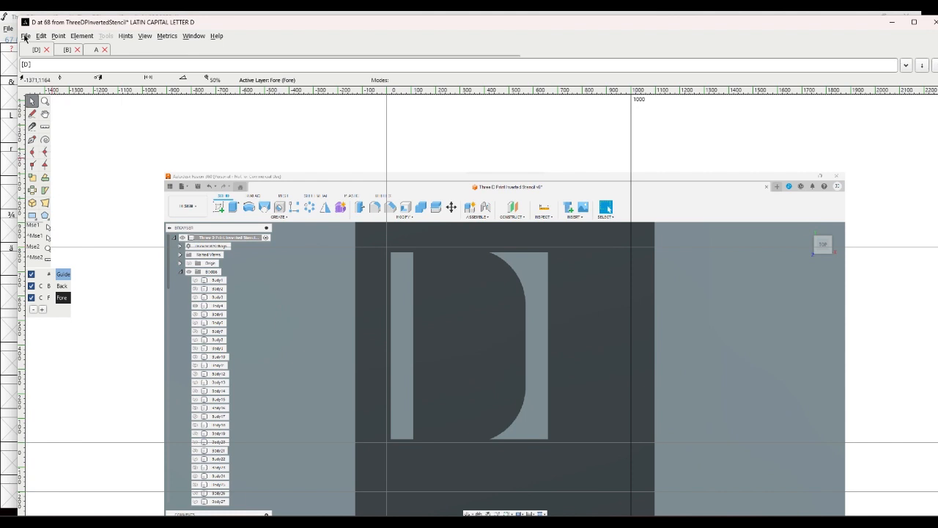
left_click(82, 35)
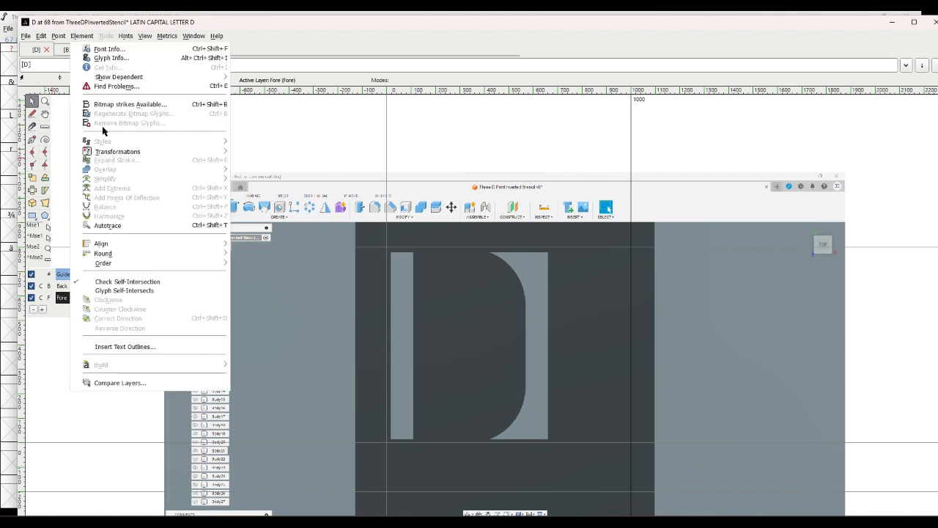
left_click(114, 226)
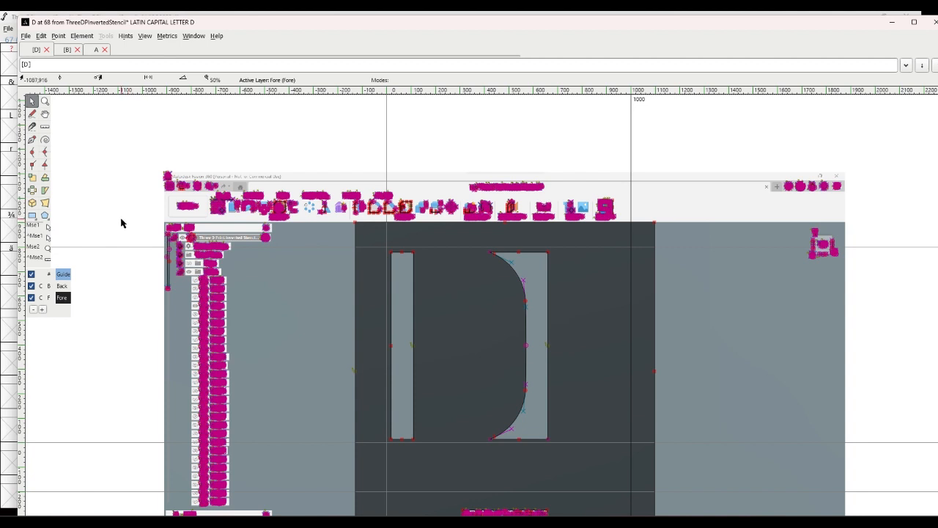
Select the traced D contours, invert the selection and delete all the stray traced contours around the letter.
left_click_drag(390, 252, 555, 443)
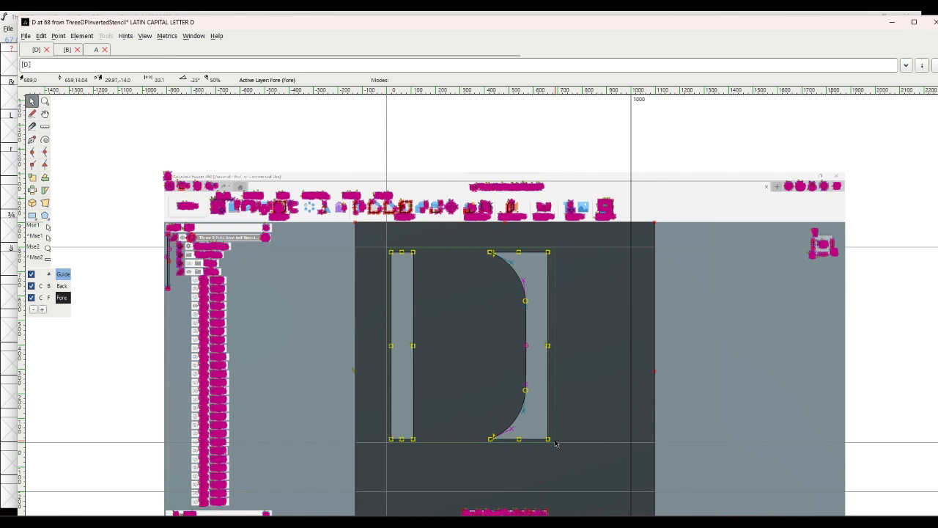
left_click(23, 38)
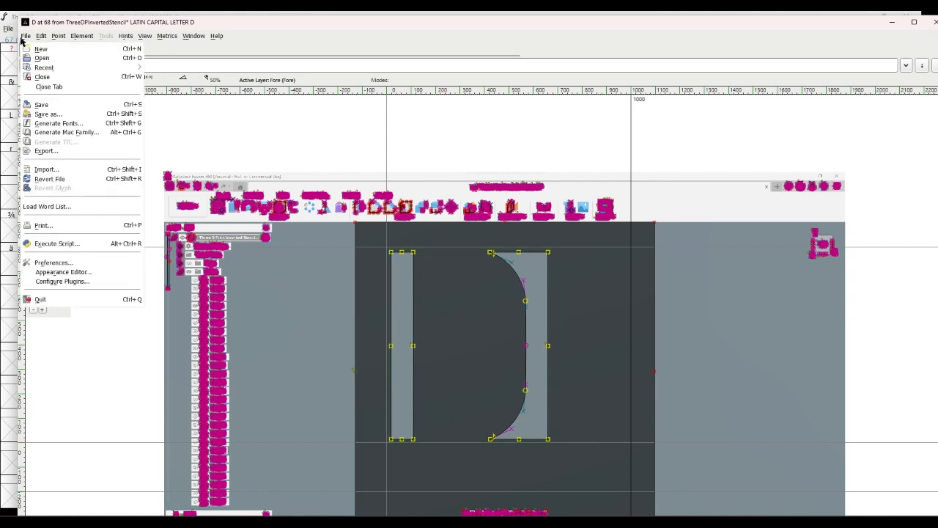
mouse_move(41, 40)
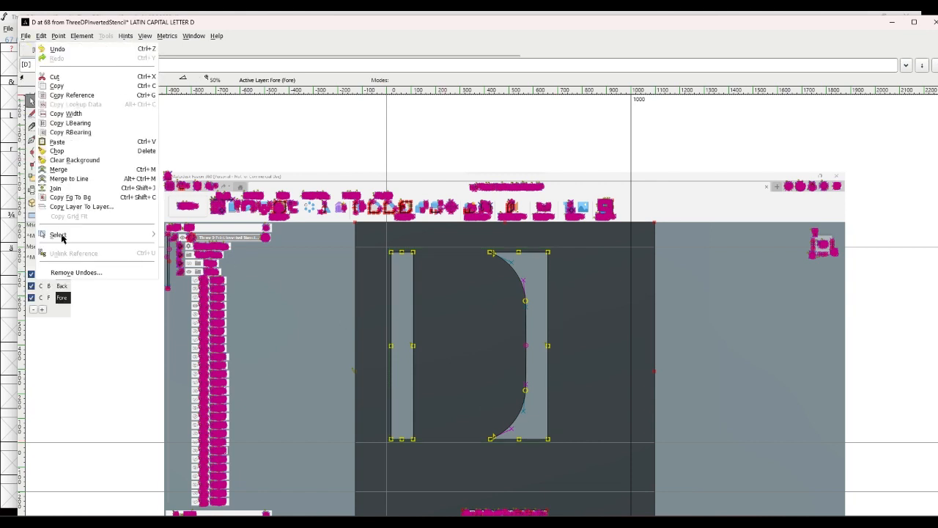
mouse_move(62, 238)
left_click(180, 248)
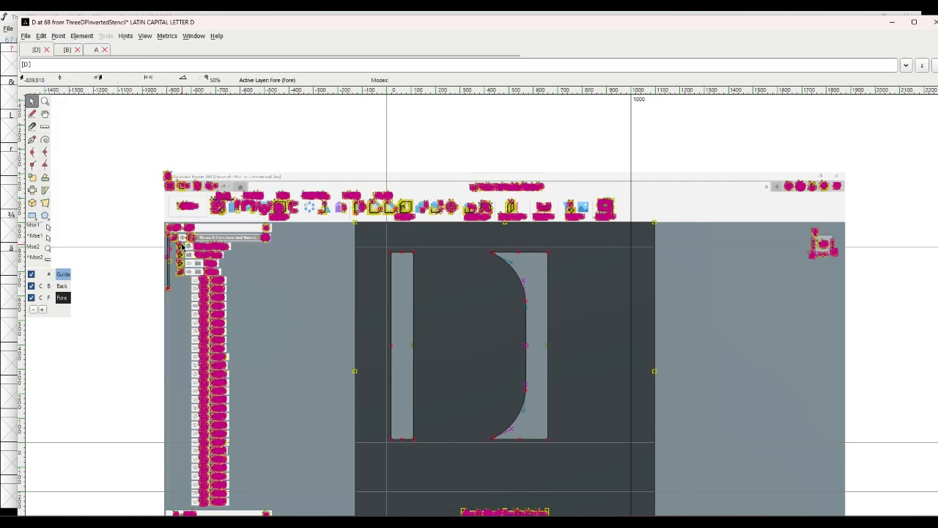
key("Delete")
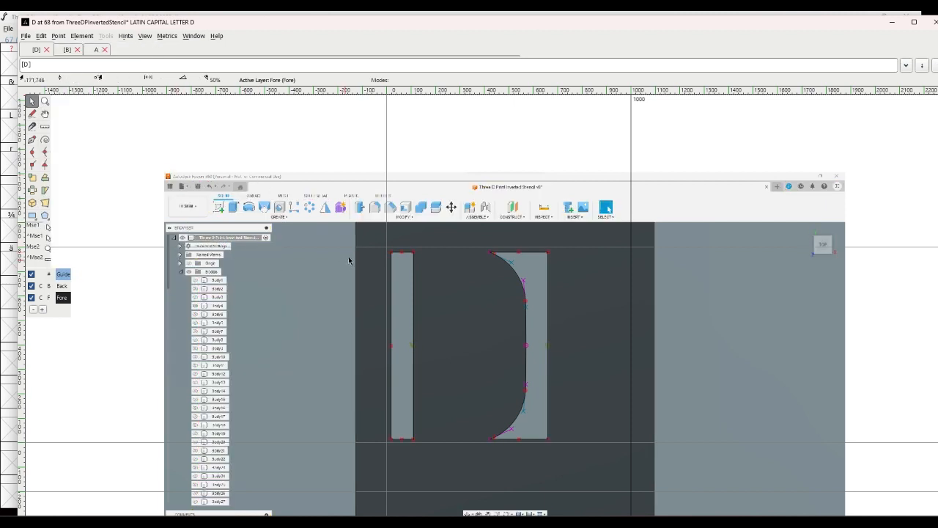
Move the whole D outline so its lower-left corner sits on the origin at 0,0, and hide the Back layer.
left_click_drag(382, 250, 555, 447)
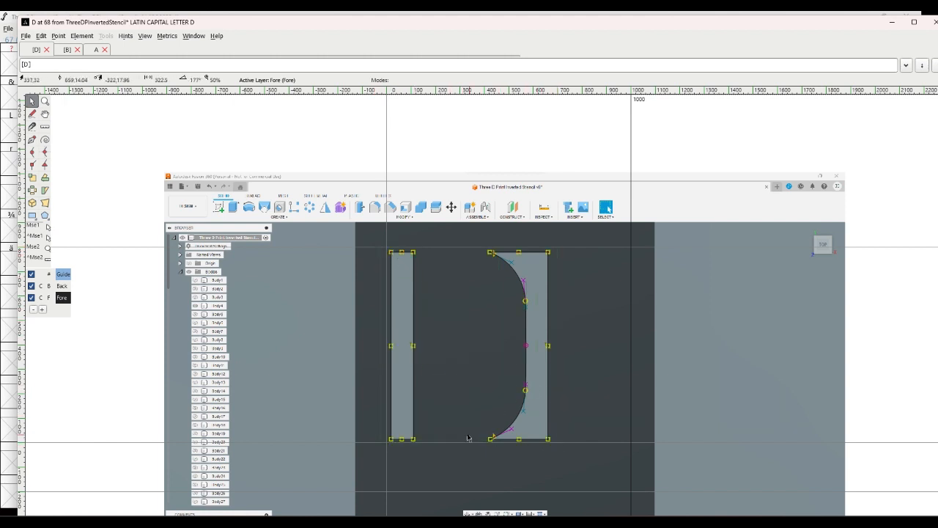
left_click_drag(392, 440, 386, 445)
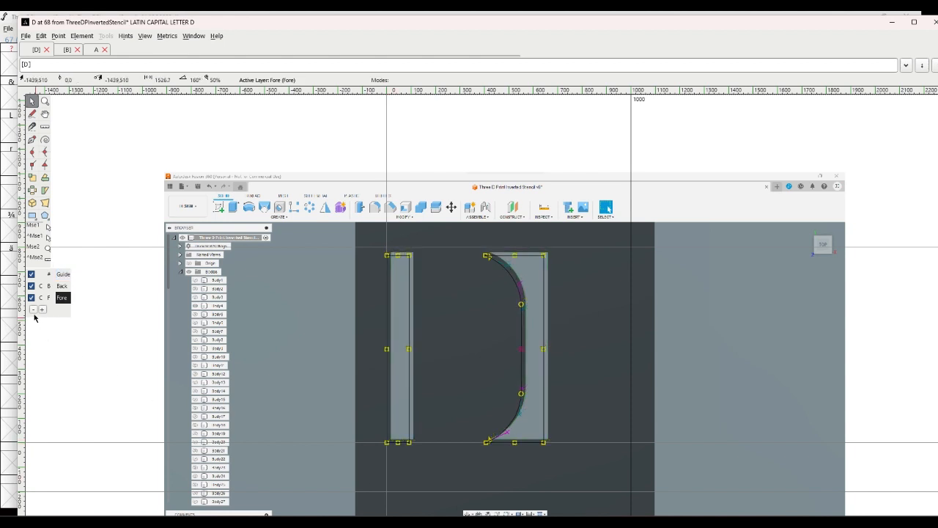
left_click(31, 285)
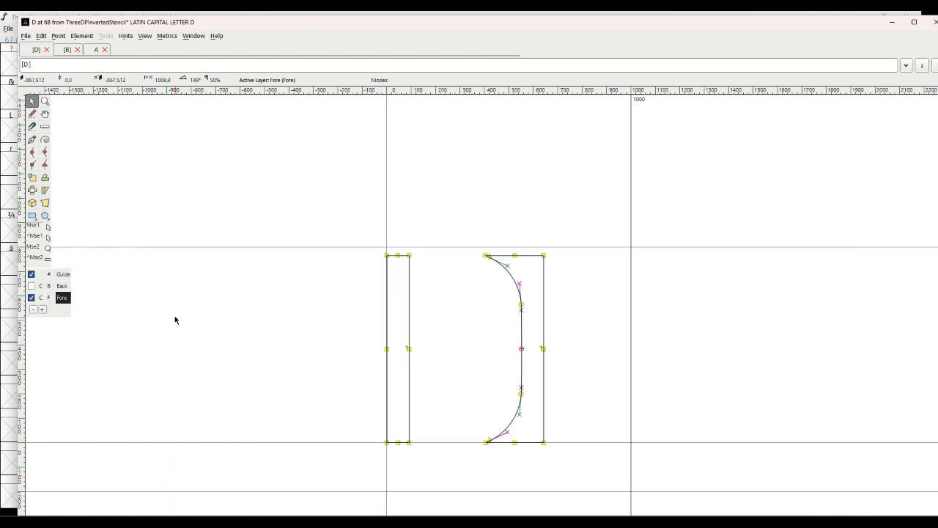
Go to the next glyph, capital E, and show the Back layer while keeping the Fore layer active.
left_click(145, 36)
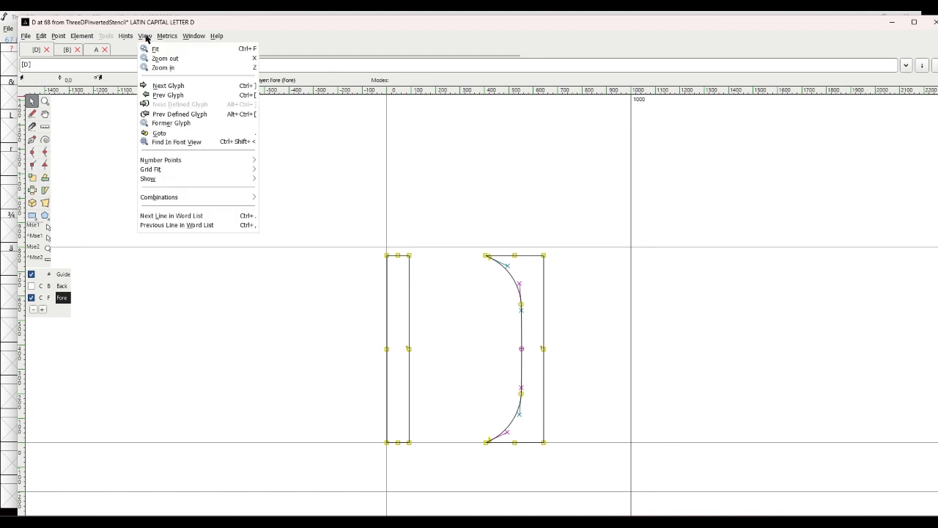
left_click(168, 86)
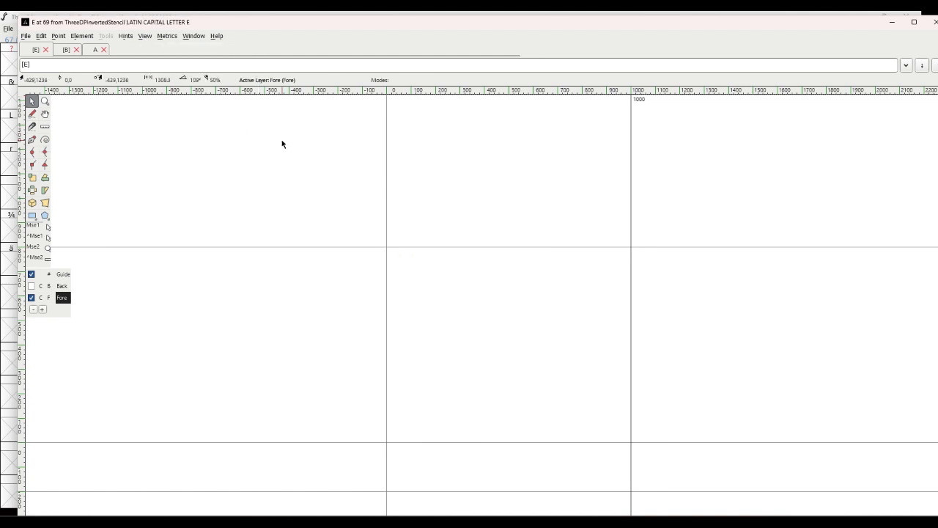
left_click(31, 287)
left_click(62, 286)
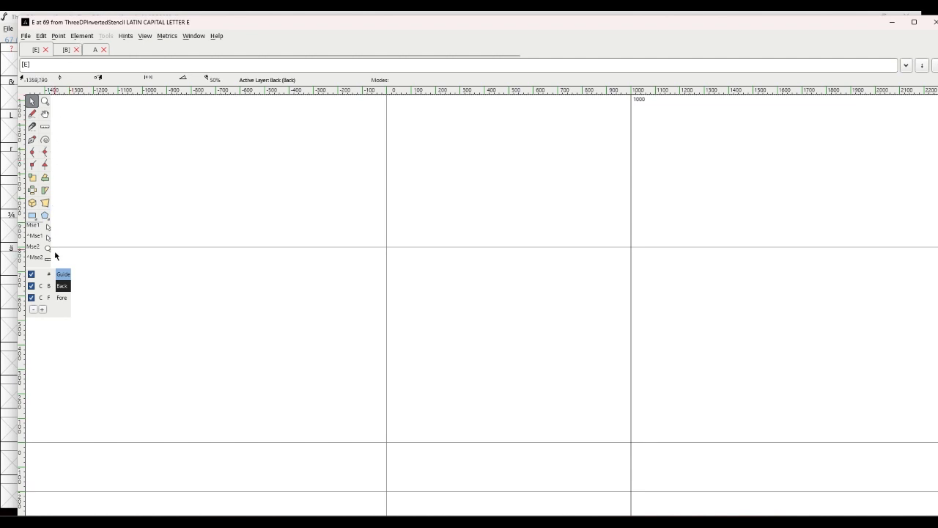
left_click(62, 297)
Import the image E.png into the capital E glyph.
left_click(81, 36)
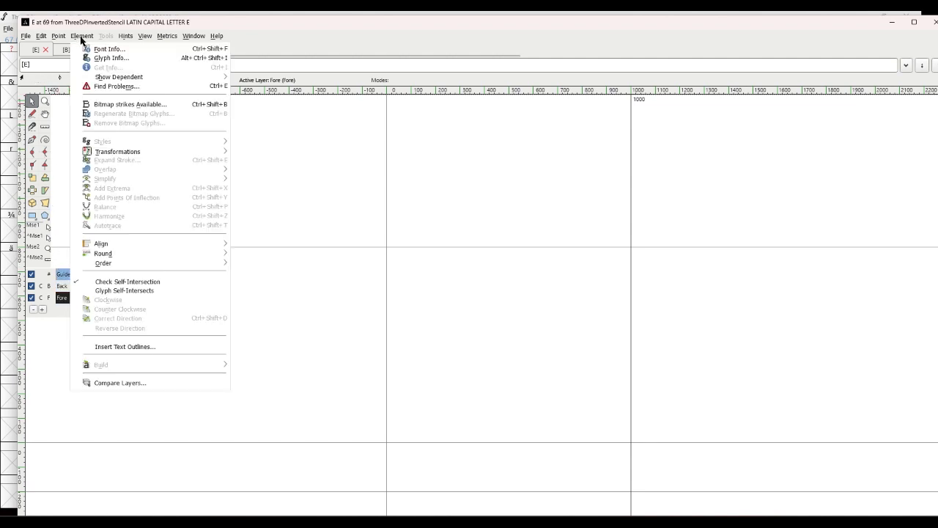
left_click(26, 36)
left_click(46, 170)
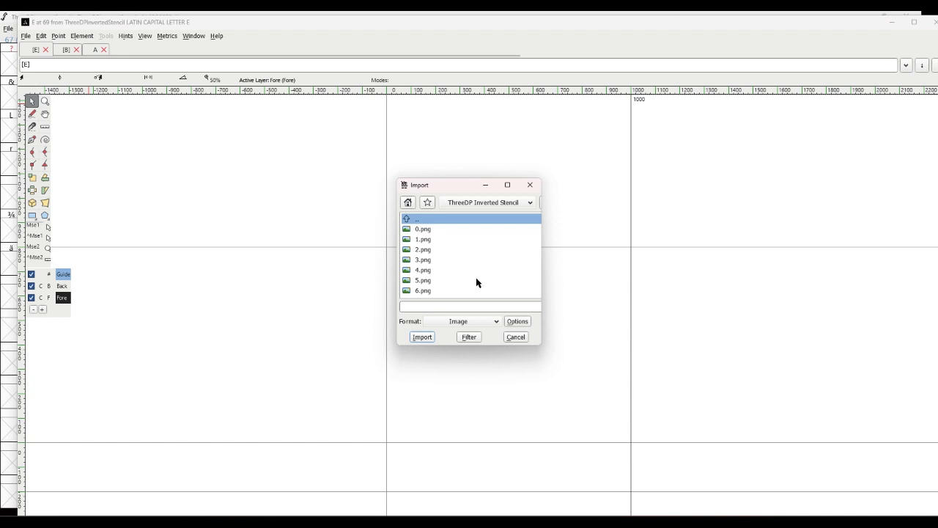
scroll(476, 277, "down", 3)
scroll(474, 279, "down", 3)
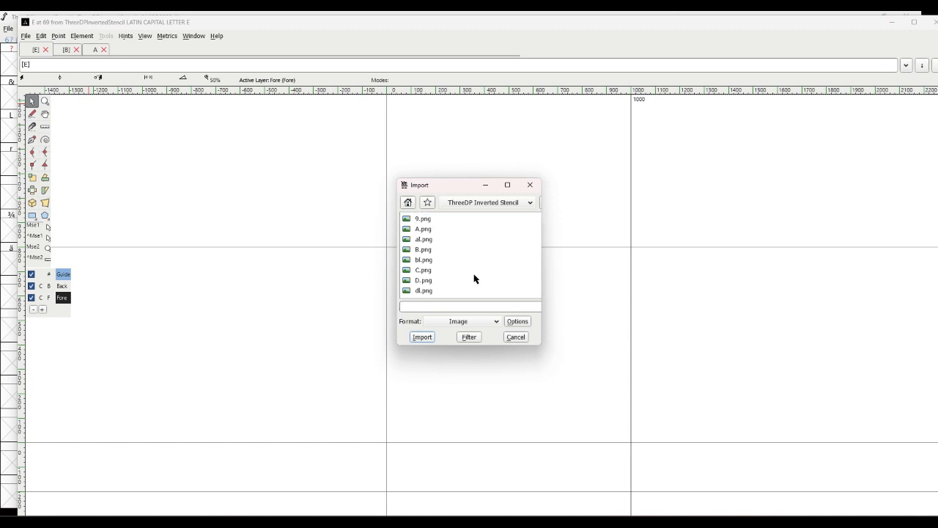
left_click(429, 291)
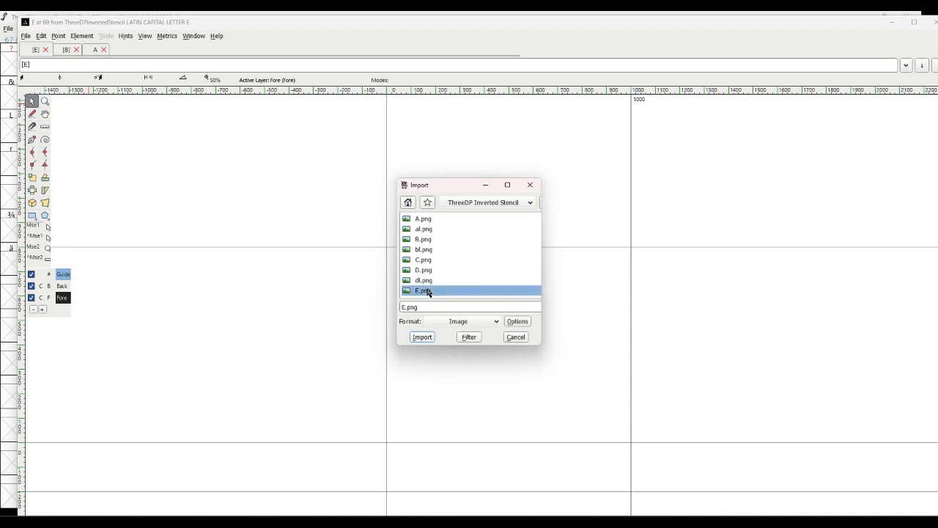
left_click(423, 337)
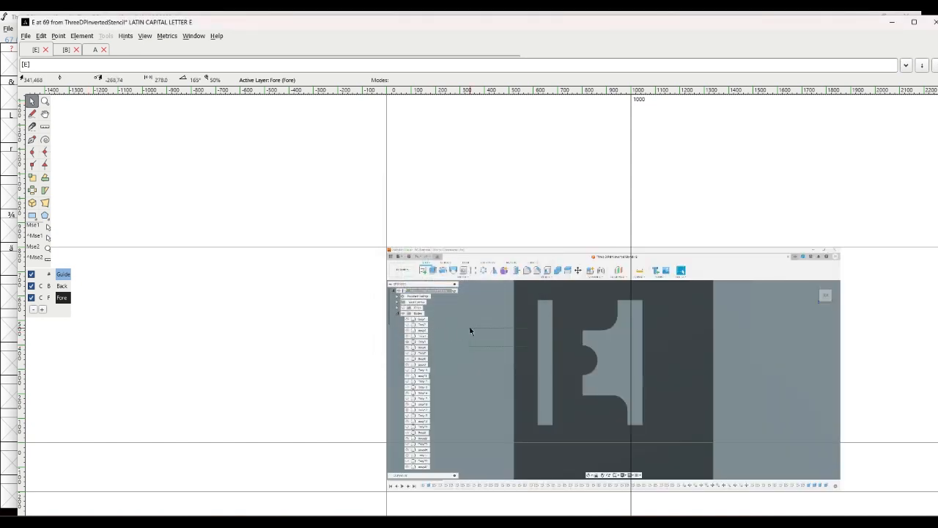
On the Back layer, scale the E image uniformly to 150% and position the E just beside the origin, slightly above the baseline.
left_click(63, 286)
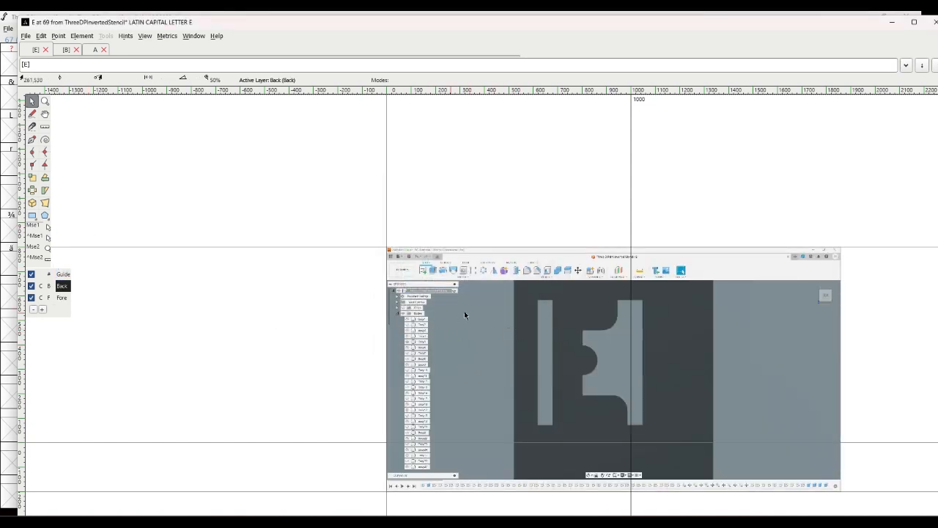
left_click_drag(514, 311, 392, 314)
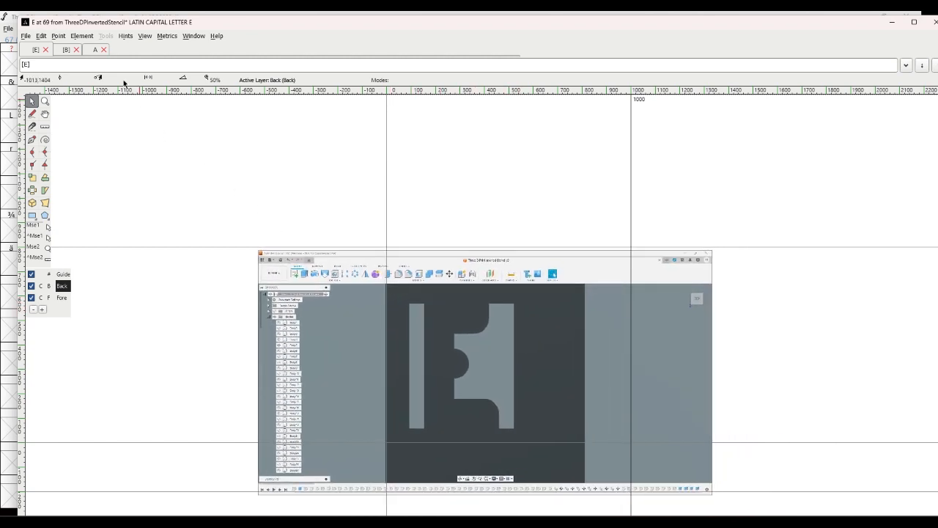
left_click(82, 37)
mouse_move(109, 152)
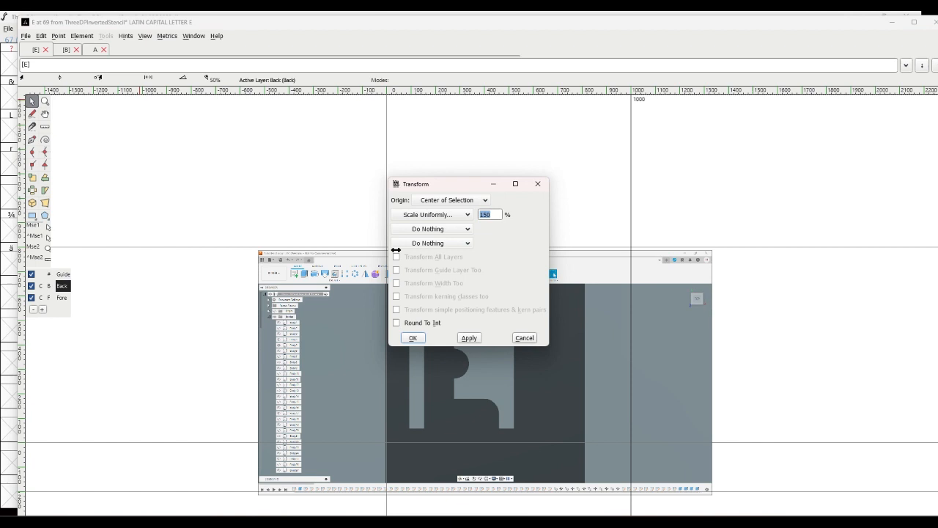
left_click(413, 337)
left_click_drag(431, 306, 444, 281)
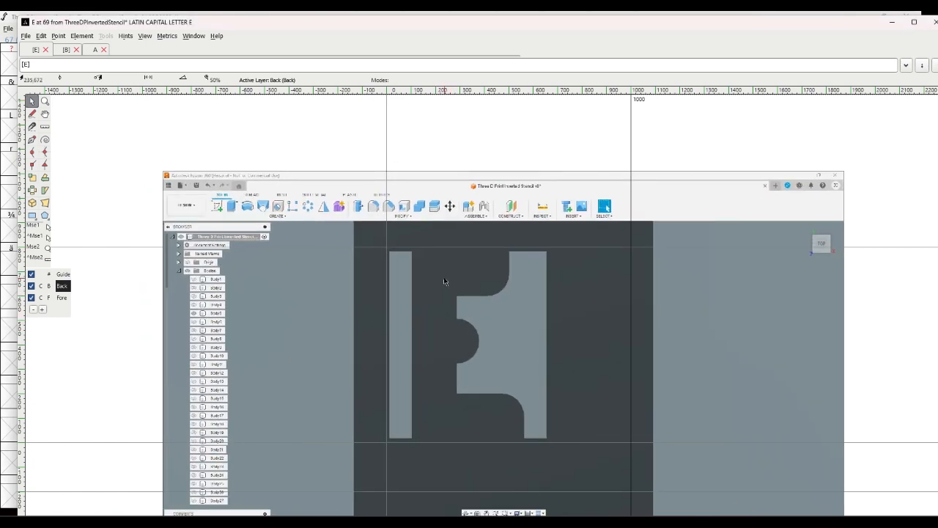
Make the Fore layer active and autotrace the E image onto it.
left_click(61, 297)
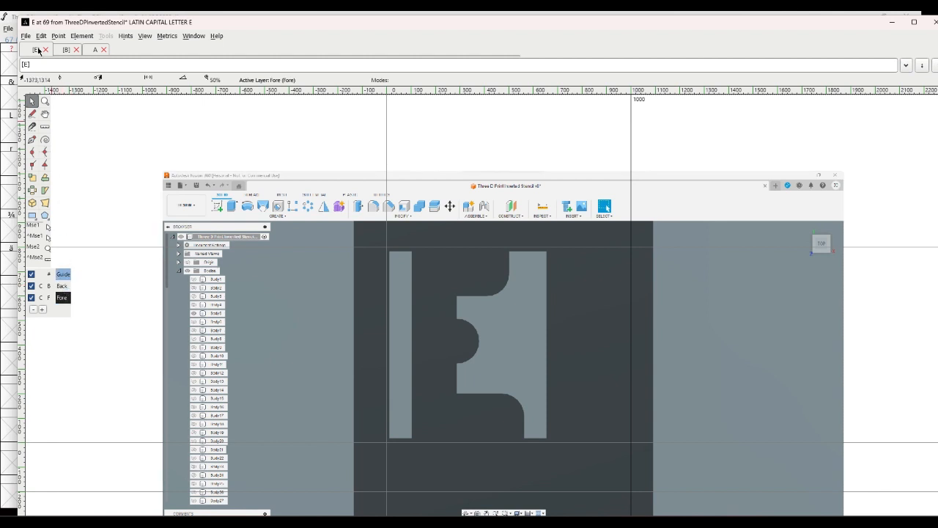
left_click(80, 39)
left_click(113, 223)
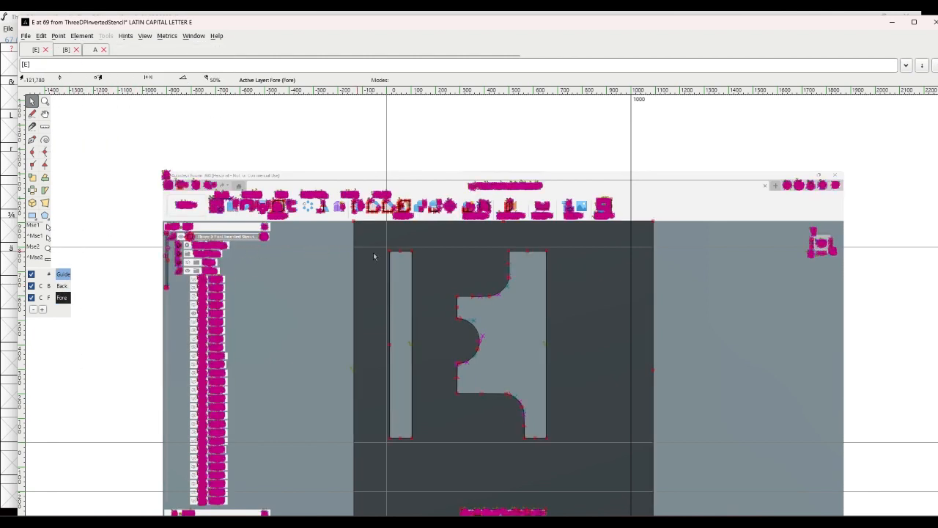
Select the traced E contours, invert the selection and delete the stray contours traced from the rest of the image.
left_click_drag(440, 300, 551, 442)
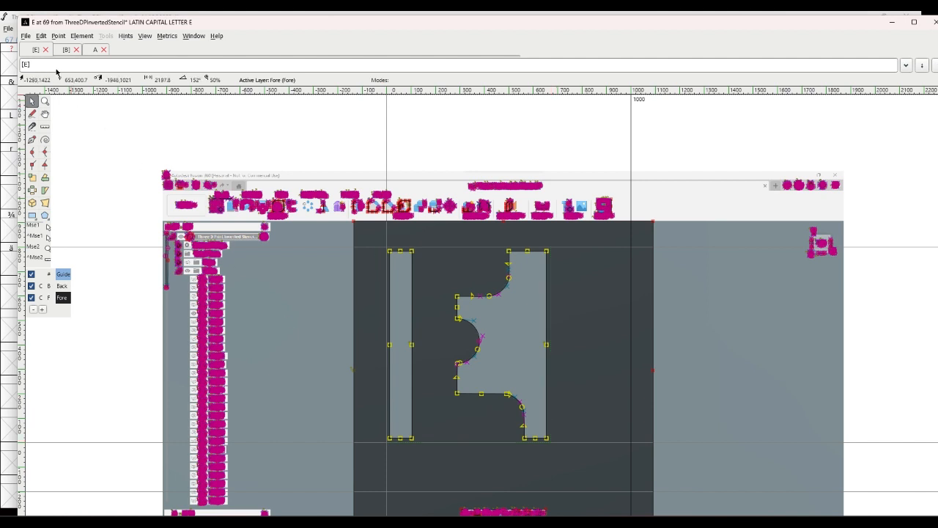
left_click(41, 35)
mouse_move(57, 235)
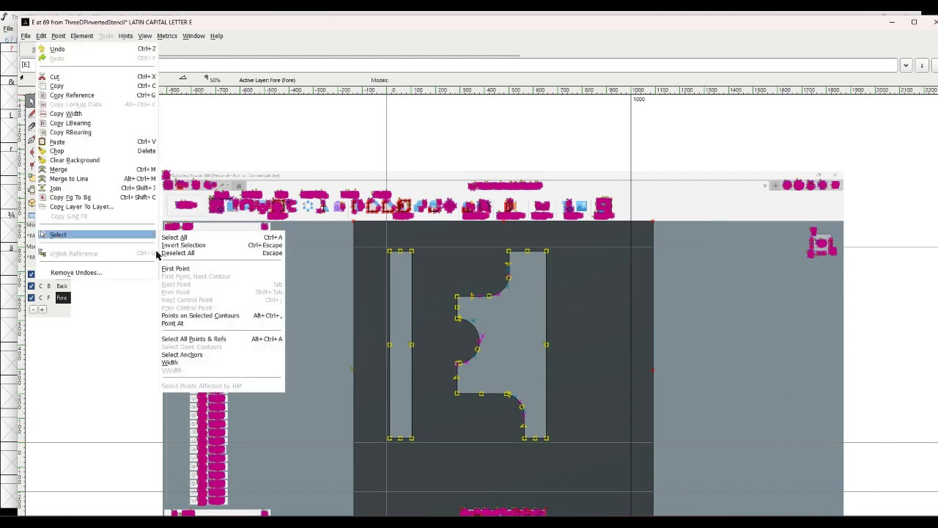
left_click(171, 252)
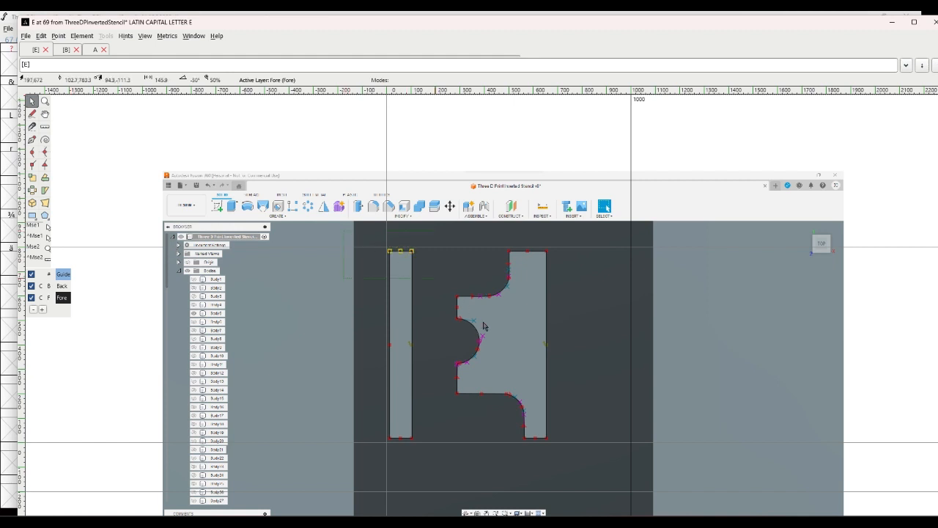
Select the entire E outline, move its lower-left corner onto the origin at 0,0 and deselect it.
key("ctrl+a")
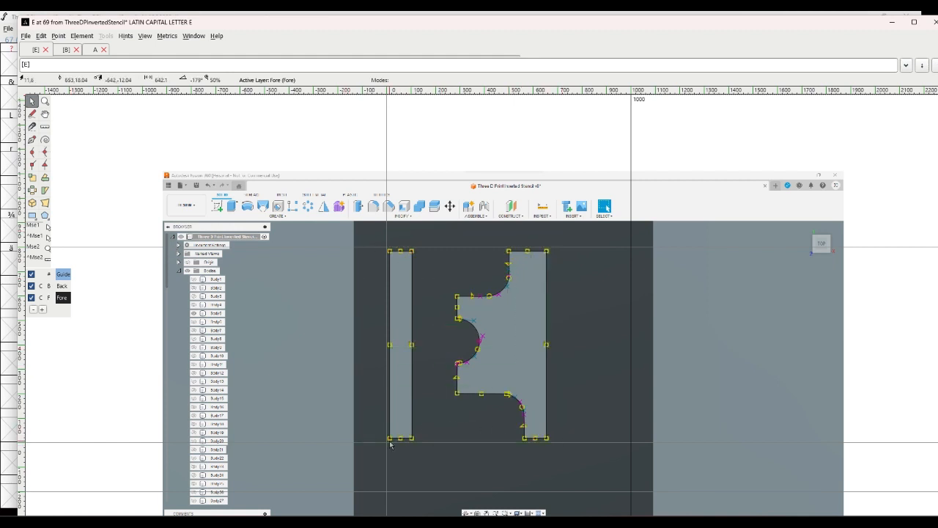
left_click_drag(390, 440, 389, 446)
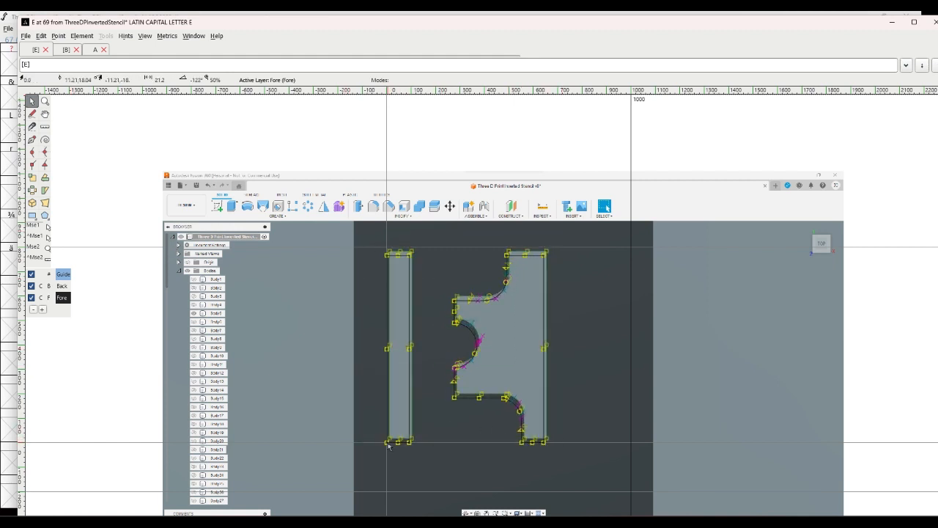
left_click(138, 397)
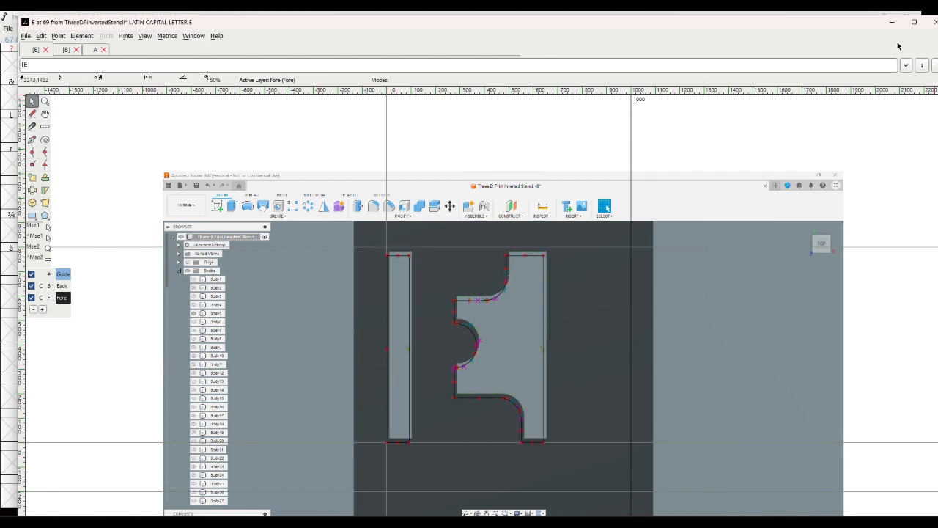
Go to the next glyph, capital F, and import the image F.png into it.
left_click_drag(874, 23, 877, 44)
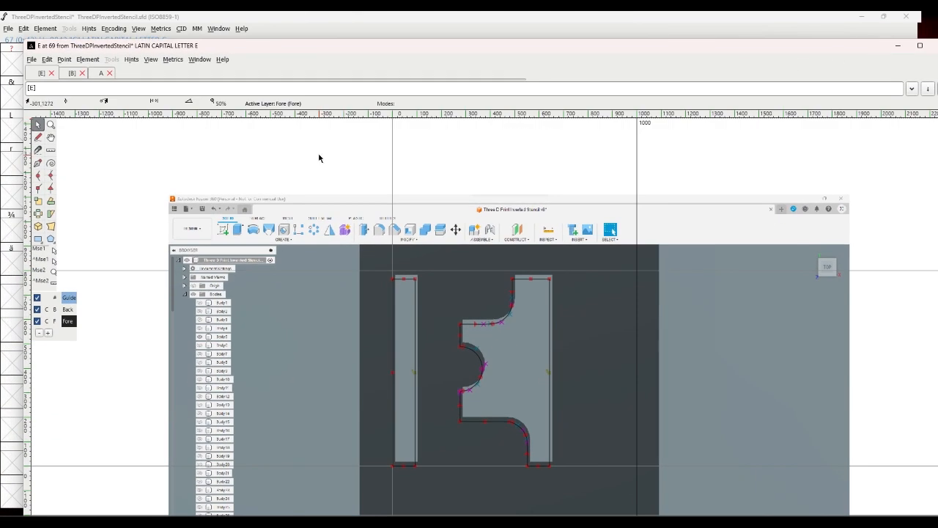
left_click(151, 59)
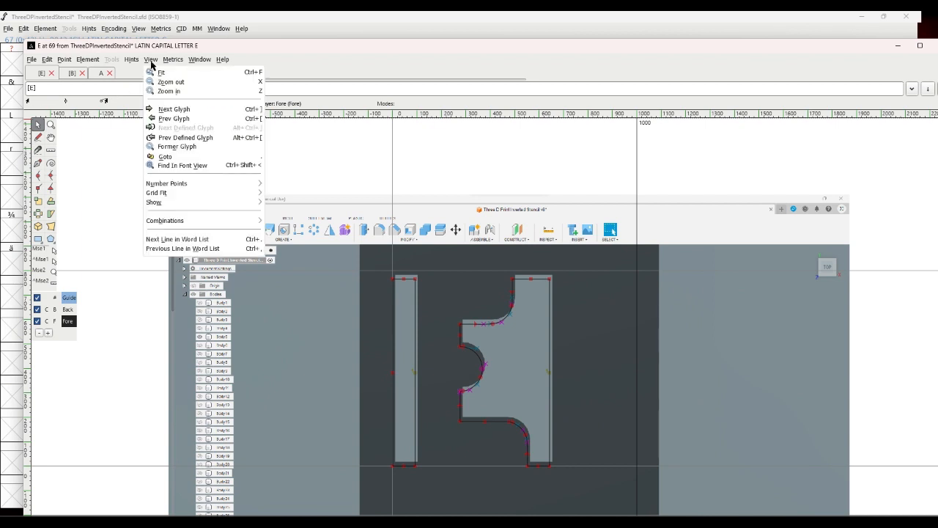
left_click(173, 110)
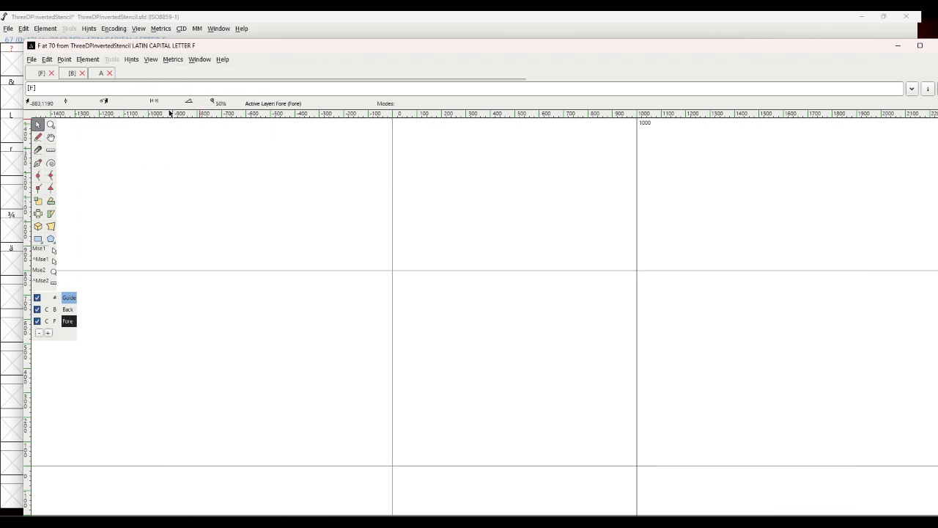
left_click(32, 61)
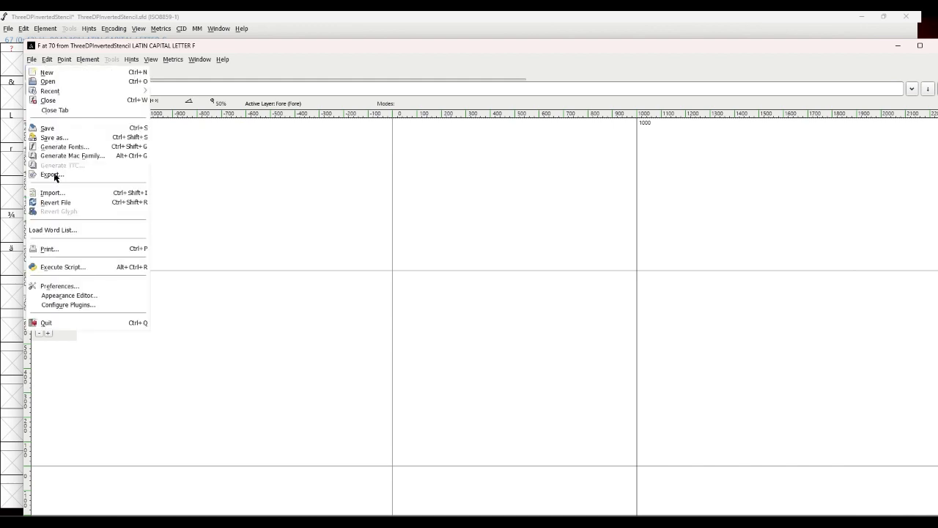
left_click(52, 195)
scroll(469, 290, "down", 6)
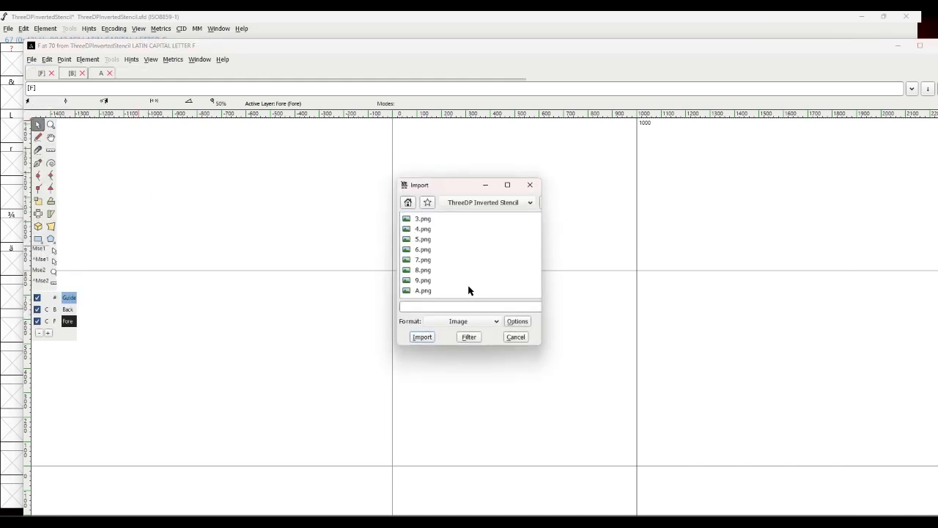
scroll(469, 290, "down", 1)
left_click(422, 270)
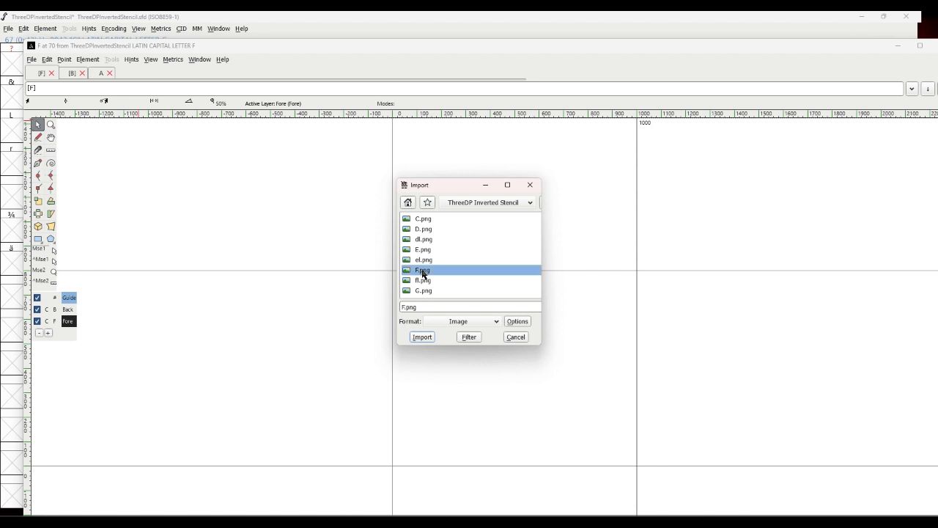
left_click(424, 337)
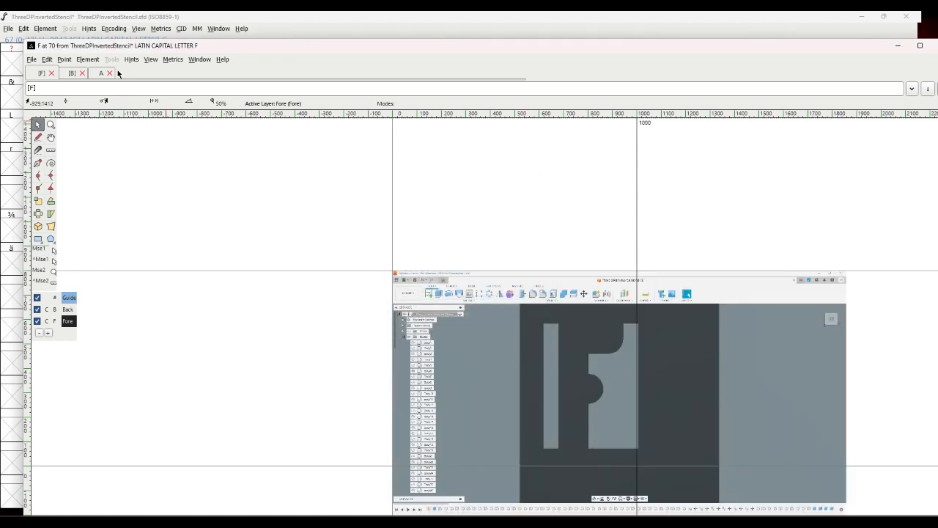
On the Back layer, scale the F image uniformly by 150% and position the letter just right of the origin line, slightly above the baseline.
left_click(68, 309)
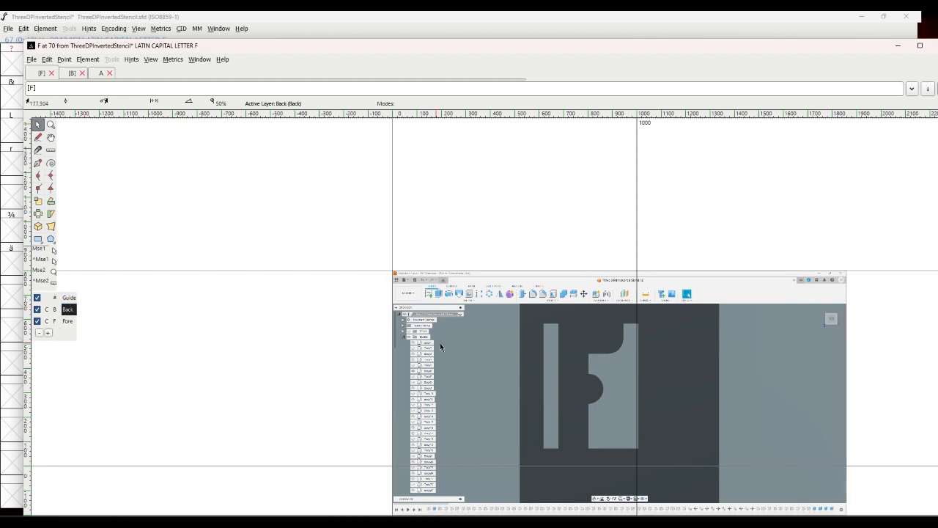
left_click_drag(497, 350, 367, 355)
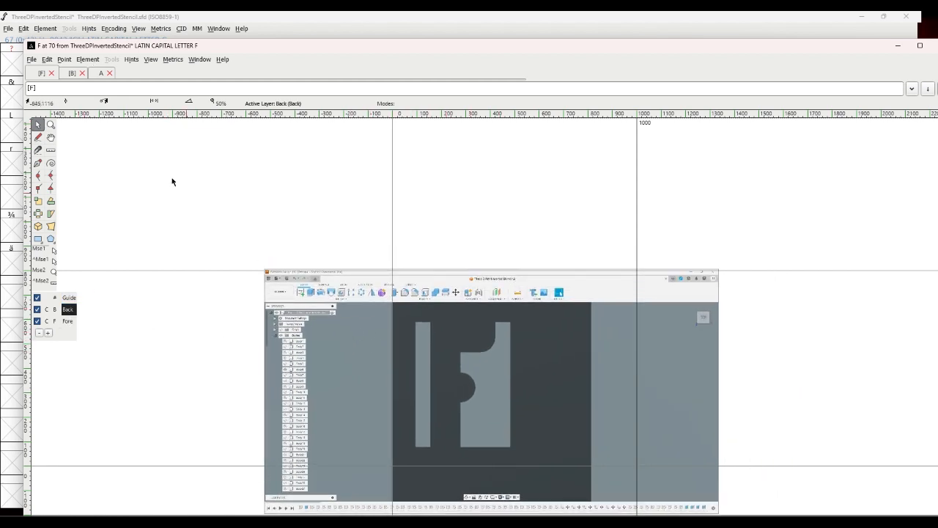
left_click(88, 59)
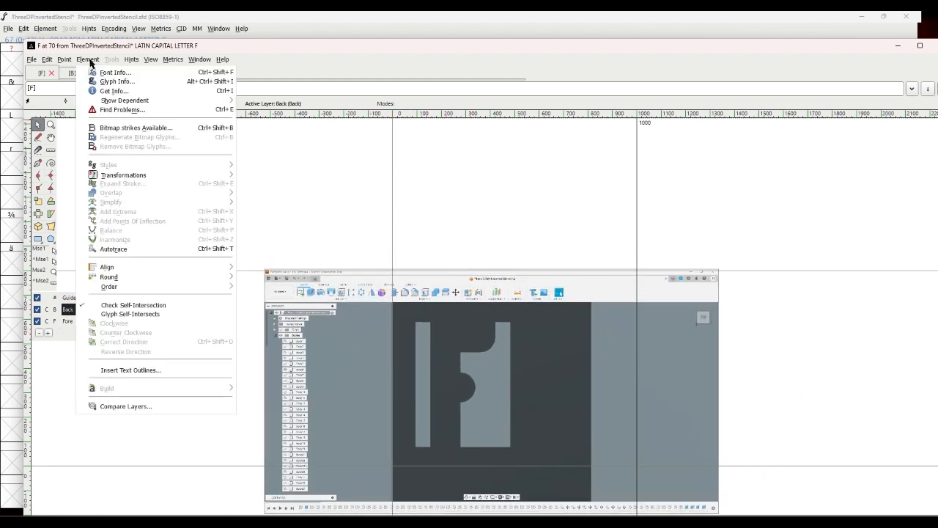
left_click(132, 176)
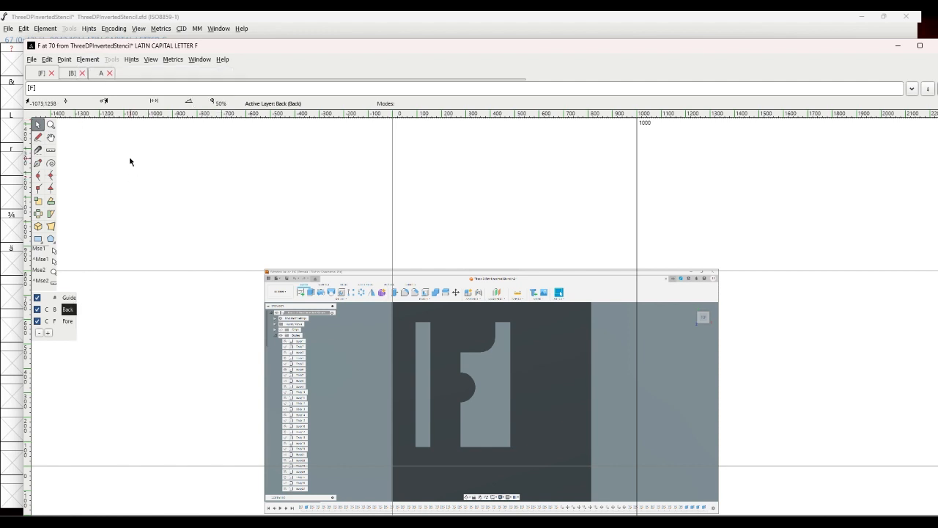
left_click(88, 60)
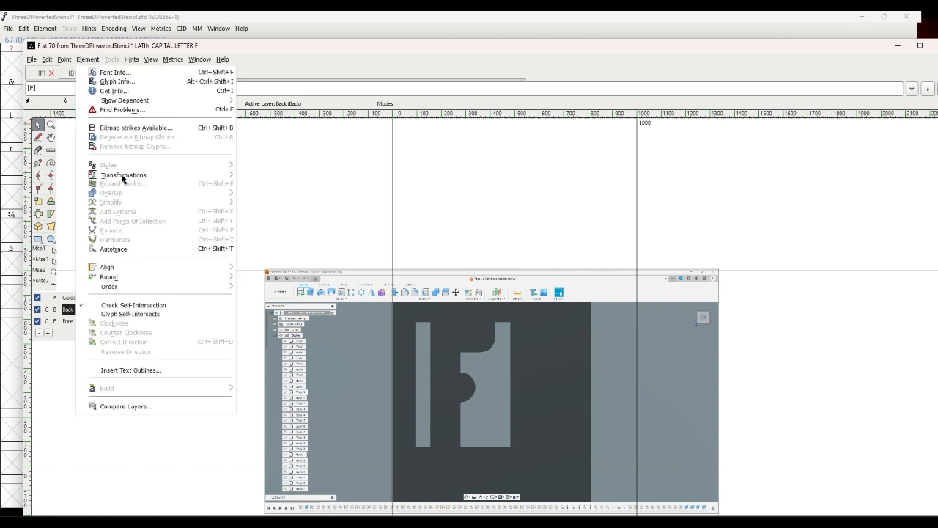
mouse_move(122, 179)
left_click(256, 182)
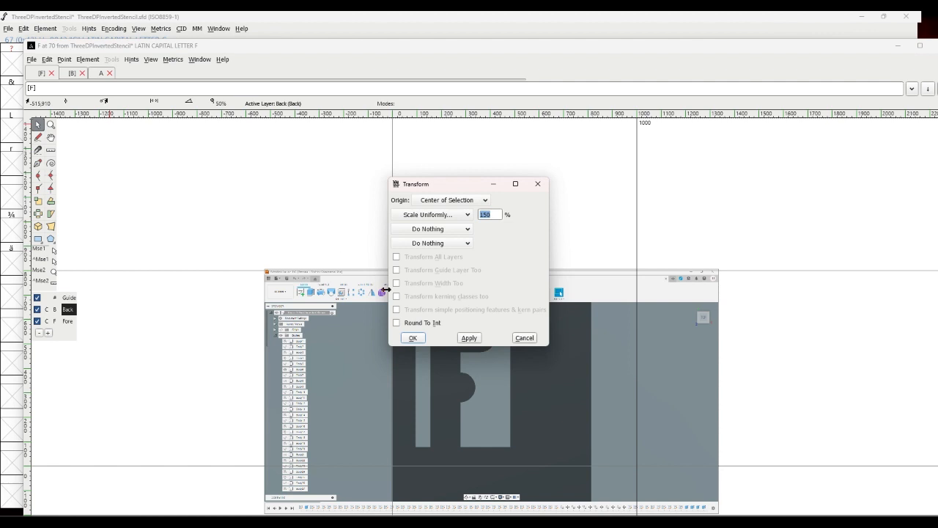
left_click(415, 338)
left_click_drag(430, 308, 451, 296)
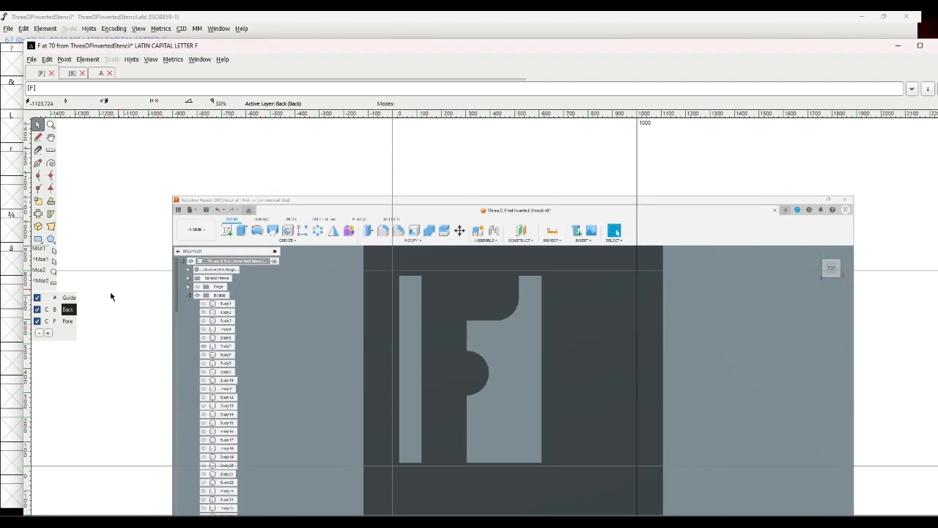
Autotrace the F image onto the Fore layer and select the traced contours of the letter.
left_click(68, 321)
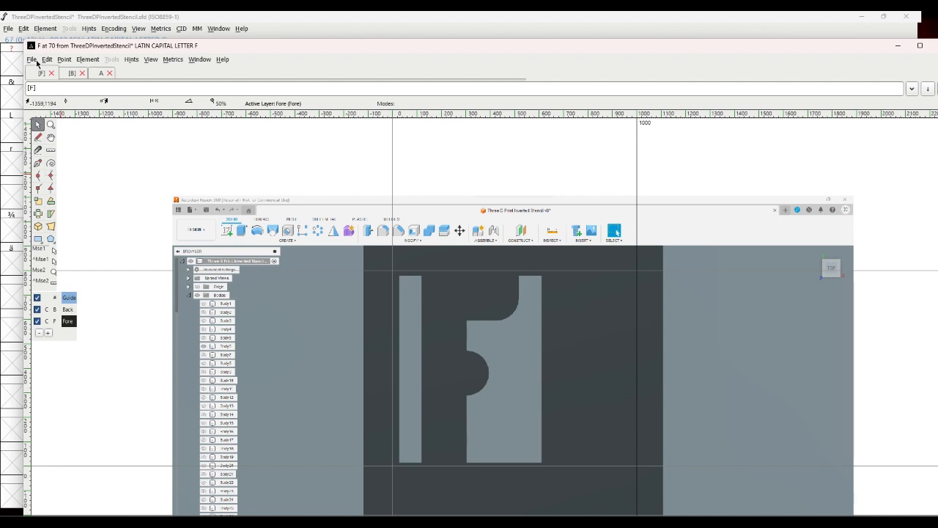
left_click(81, 59)
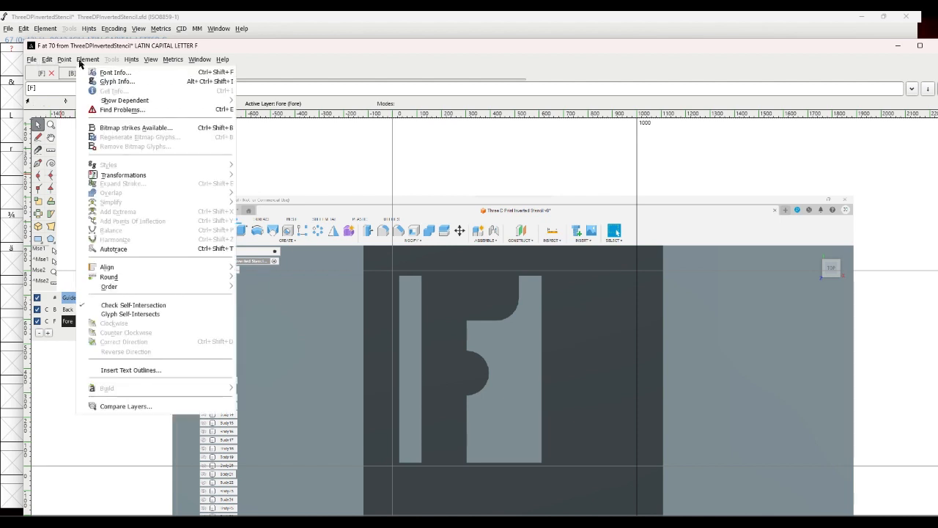
left_click(109, 249)
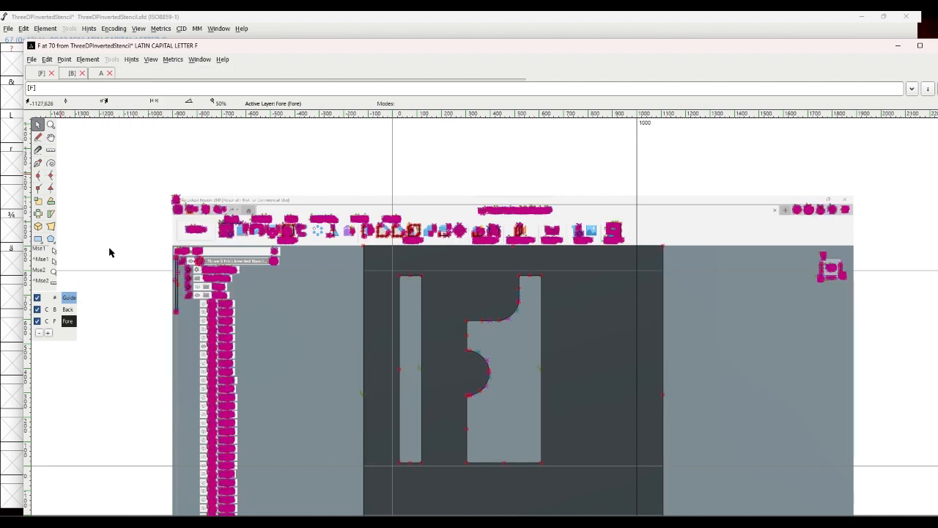
left_click(422, 299)
left_click_drag(424, 300, 554, 472)
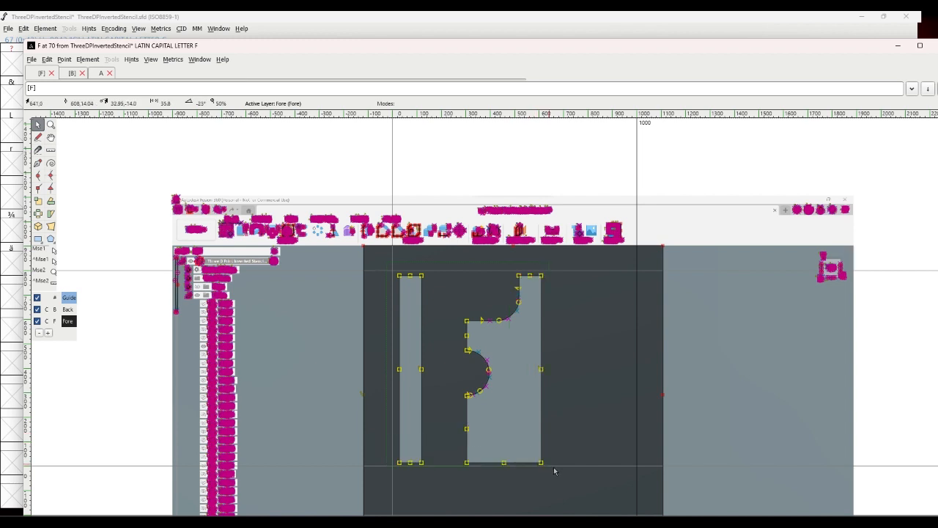
Close the open B and A glyph tabs, keeping only the F glyph open.
left_click(68, 73)
left_click(82, 73)
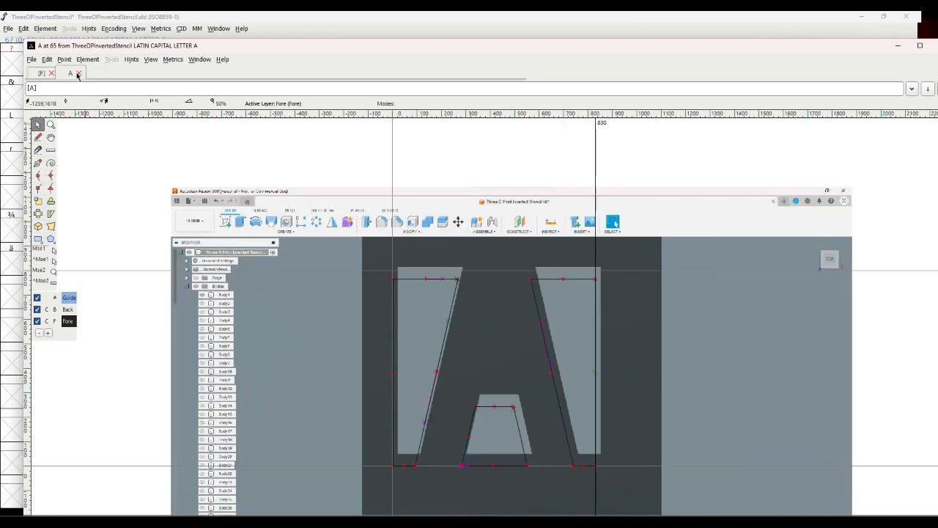
left_click(78, 74)
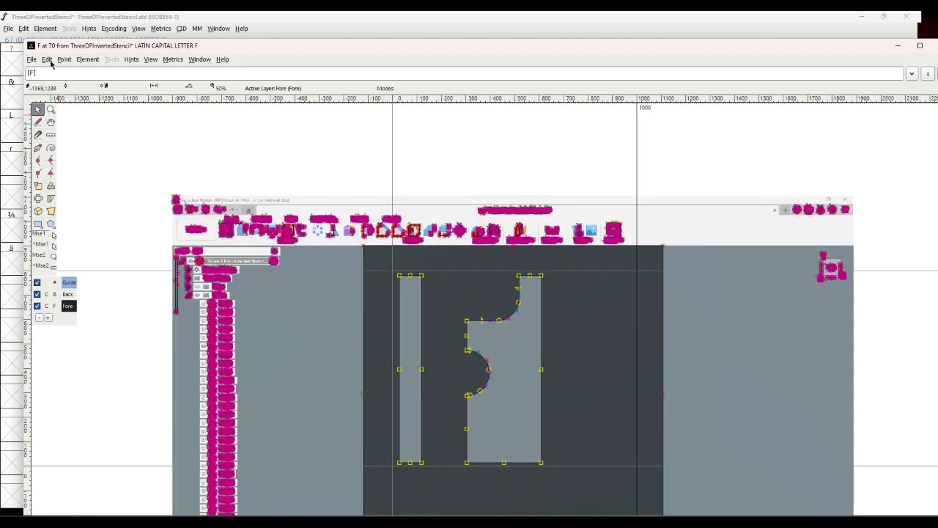
Invert the selection to delete the stray contours, and move the whole F outline's lower-left corner onto the origin at 0,0.
left_click(50, 63)
mouse_move(70, 258)
left_click(173, 269)
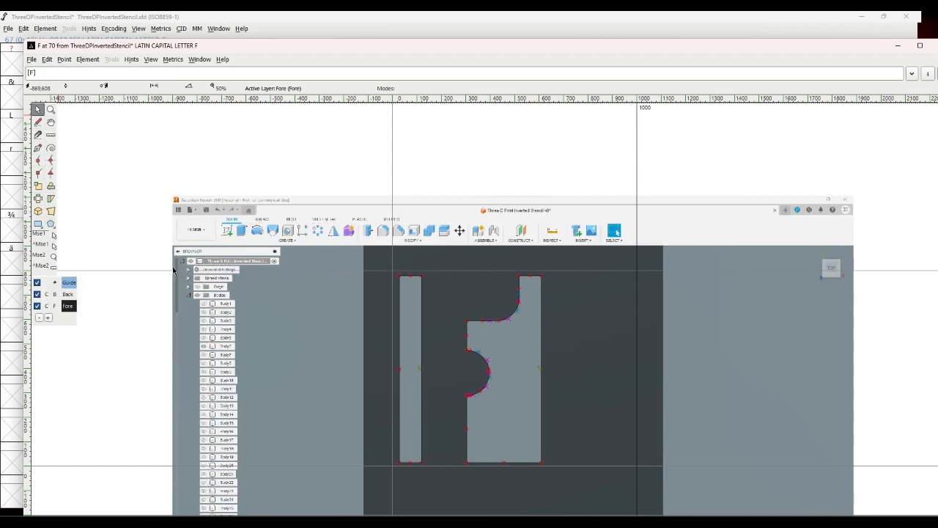
key("ctrl+a")
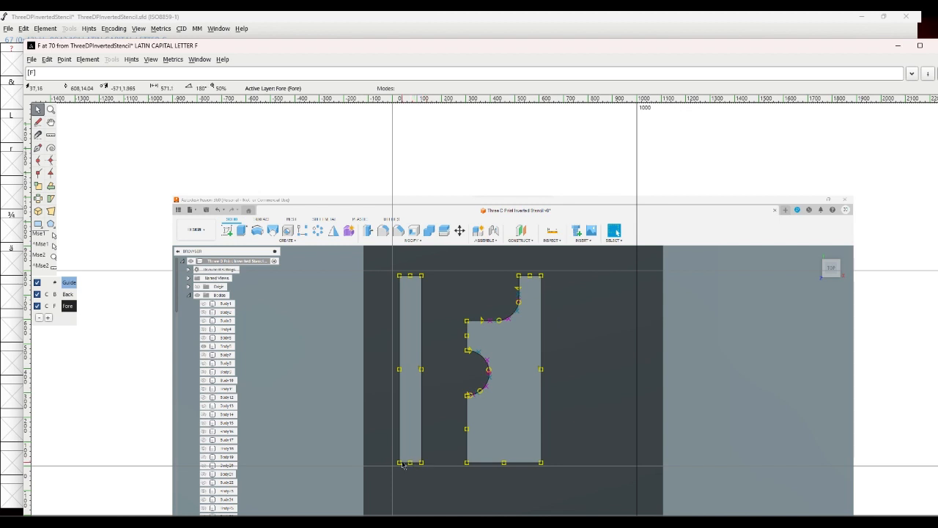
left_click_drag(402, 465, 392, 467)
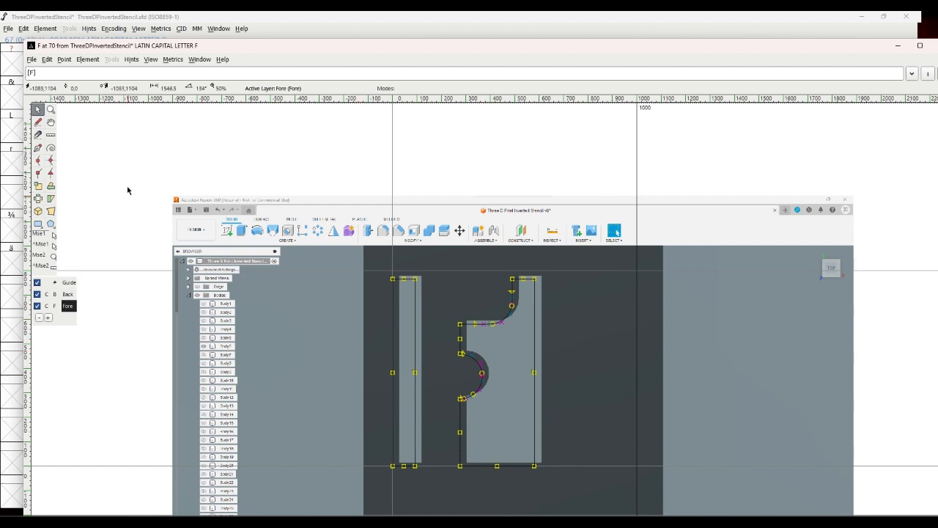
Go to the next glyph, capital G, and import the image G.png into it.
left_click(150, 60)
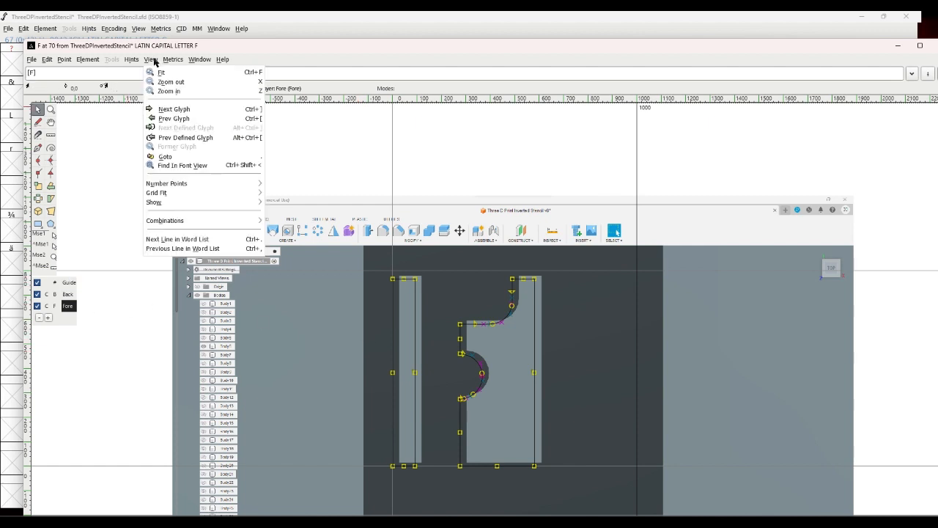
left_click(173, 109)
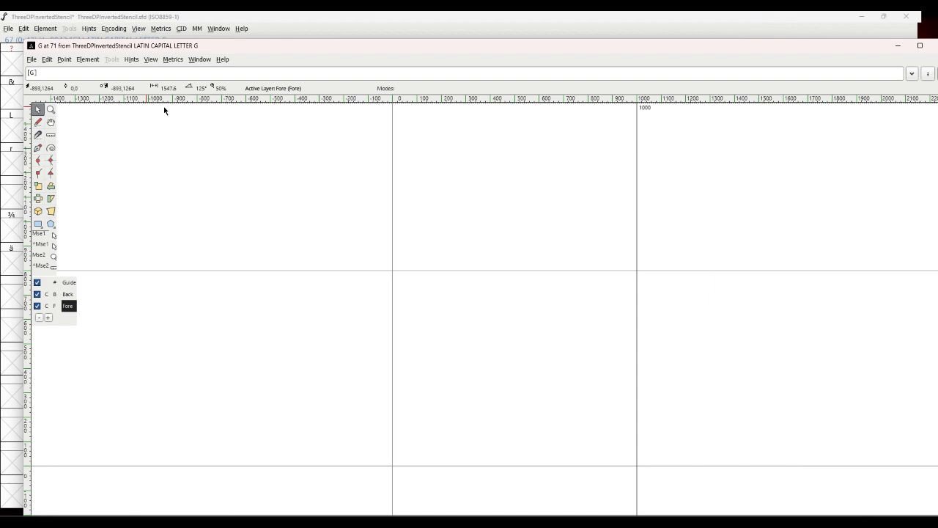
left_click(32, 59)
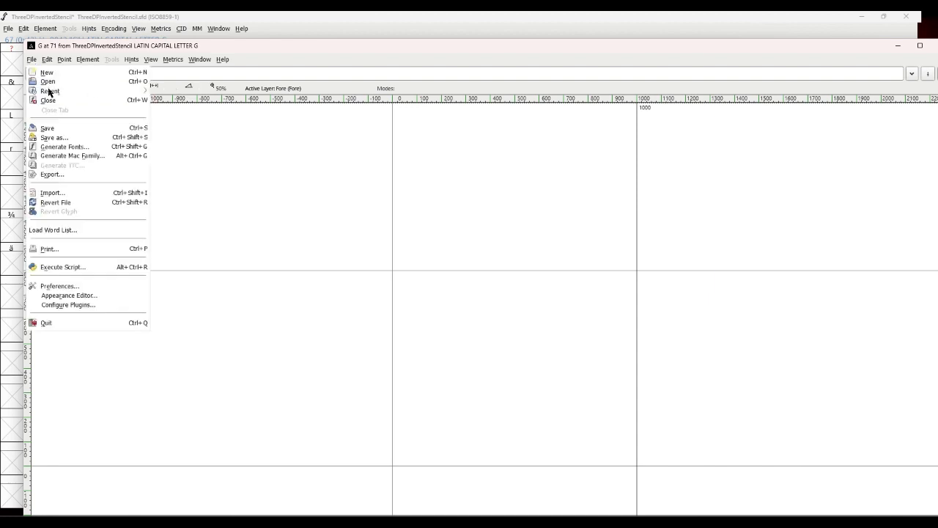
left_click(51, 193)
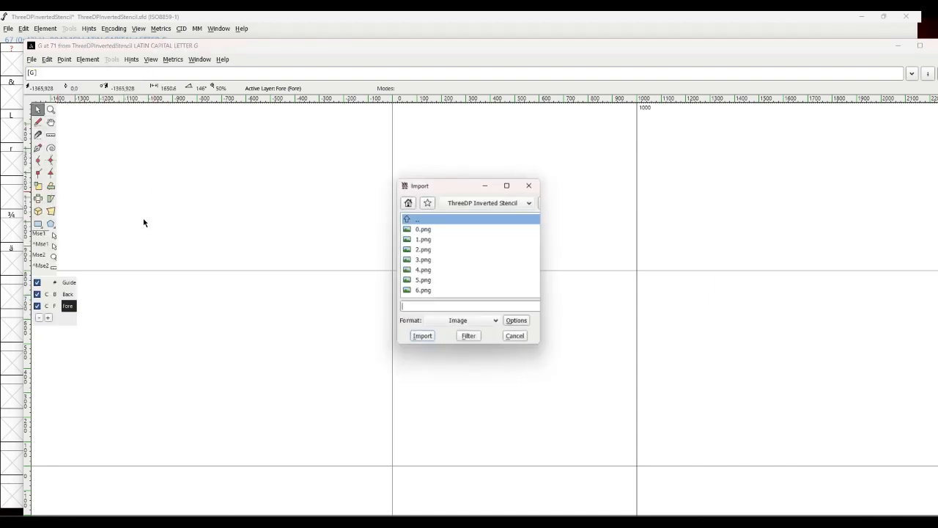
scroll(488, 259, "down", 3)
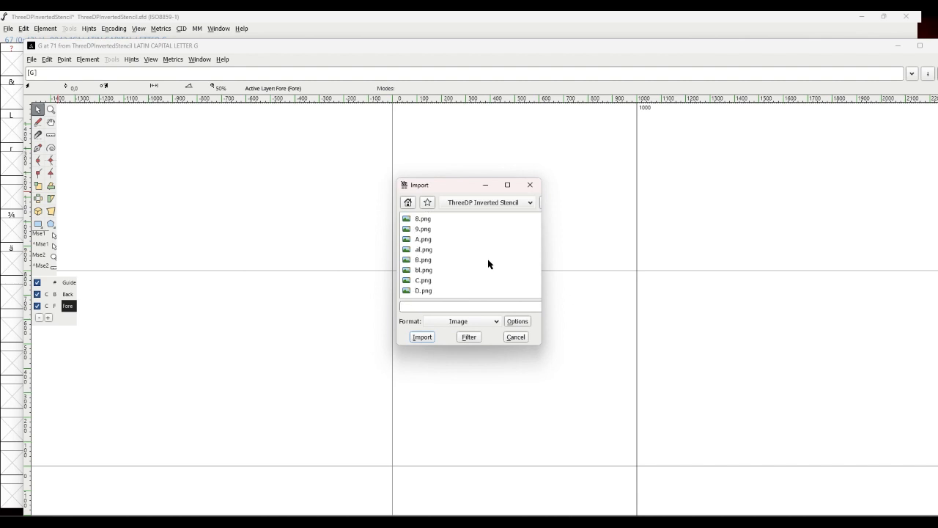
scroll(489, 260, "down", 2)
scroll(437, 276, "down", 2)
scroll(431, 281, "down", 1)
left_click(428, 271)
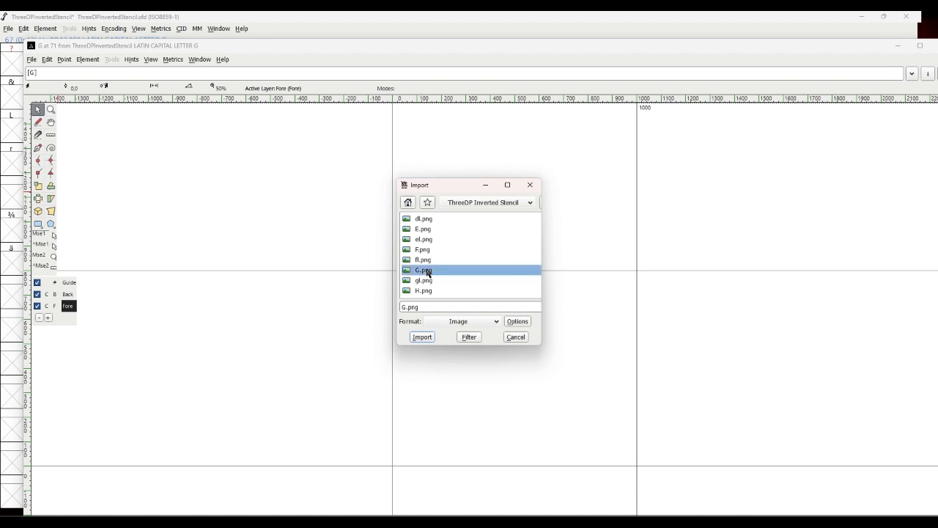
left_click(422, 337)
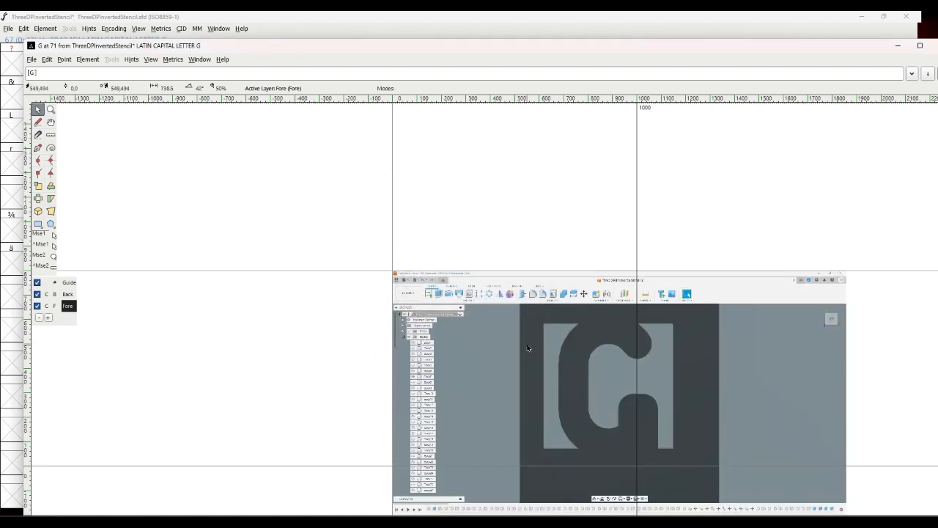
On the Back layer, scale the G image uniformly by 150% and position the letter just right of the origin line, slightly above the baseline.
left_click(68, 294)
left_click_drag(485, 328, 423, 304)
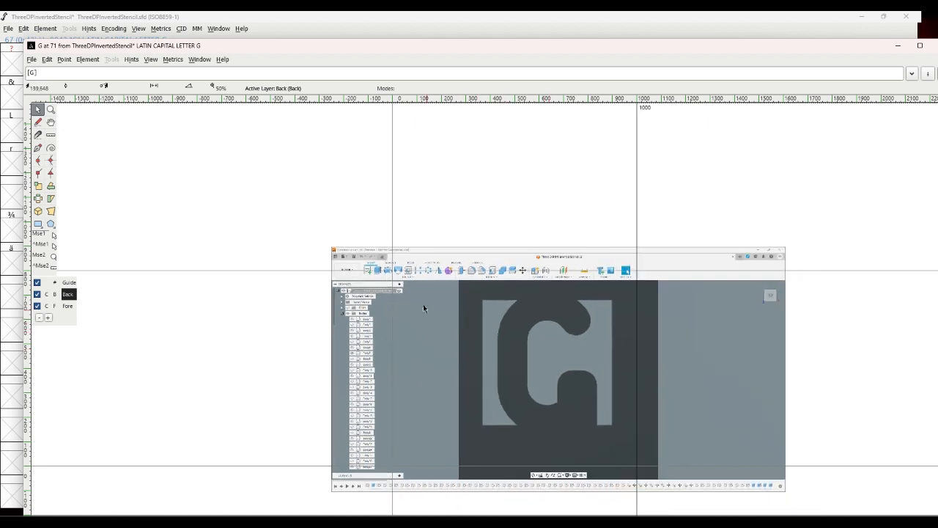
left_click(89, 60)
mouse_move(175, 177)
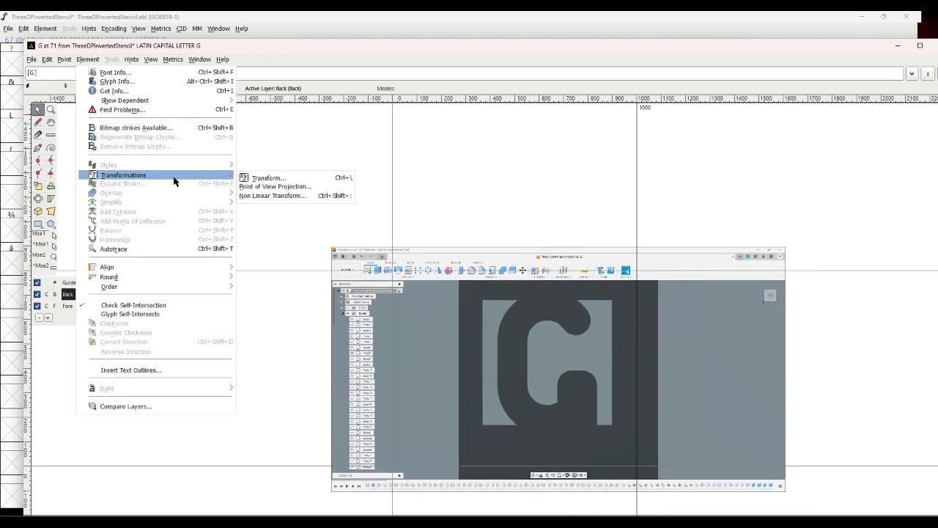
left_click(260, 181)
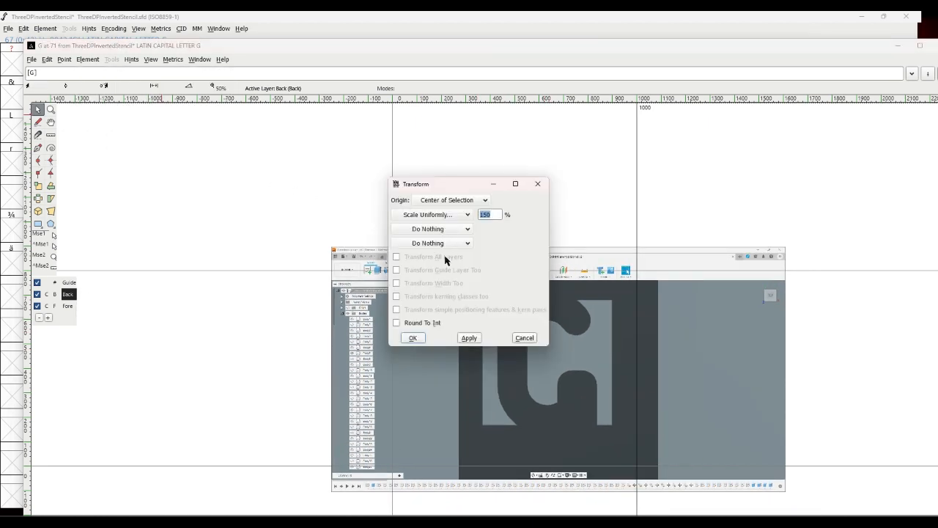
left_click(415, 336)
left_click_drag(433, 327, 386, 335)
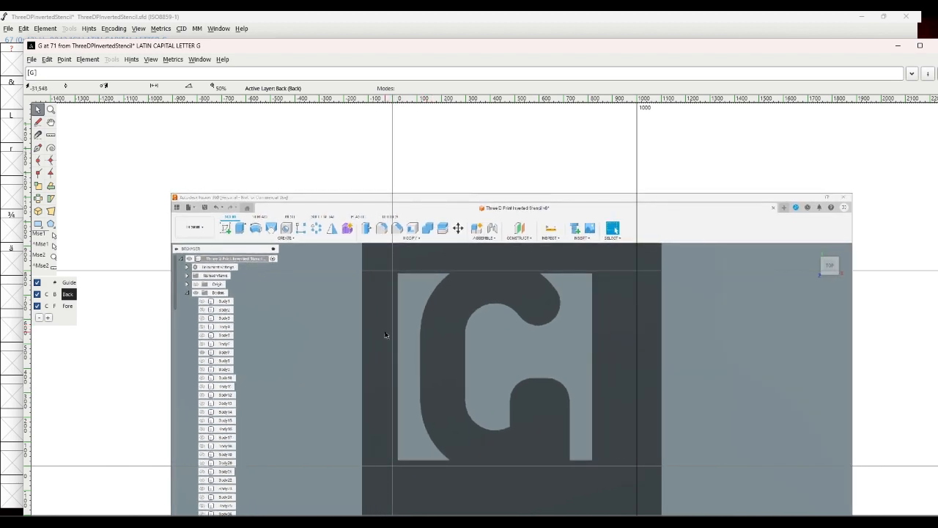
Make the Fore layer active and autotrace the G image onto it.
left_click(68, 306)
left_click(91, 62)
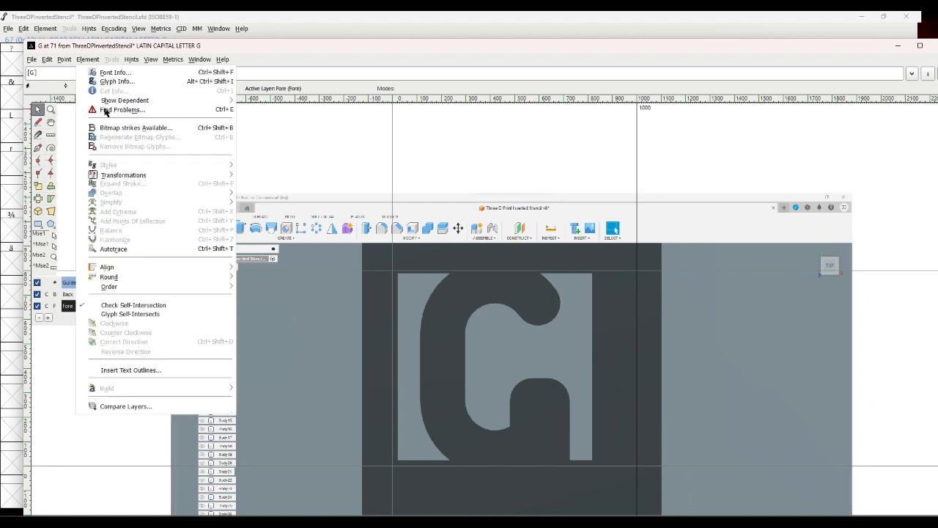
left_click(115, 250)
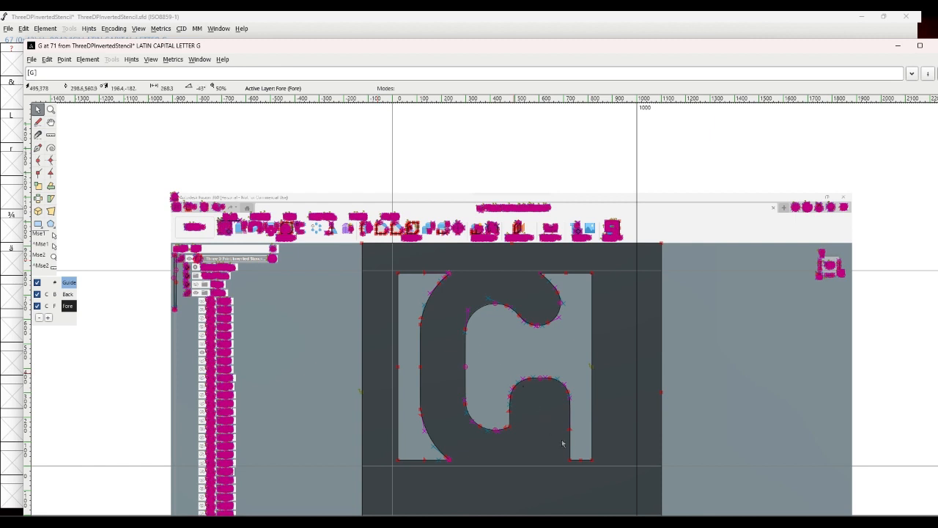
Select the traced G contours, invert the selection and delete the stray contours traced from the rest of the image.
key("ctrl+a")
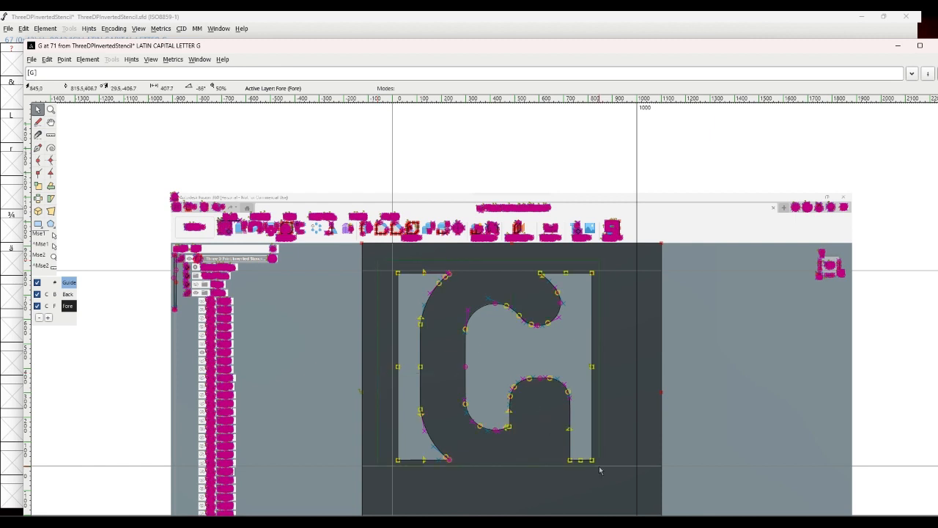
left_click(47, 59)
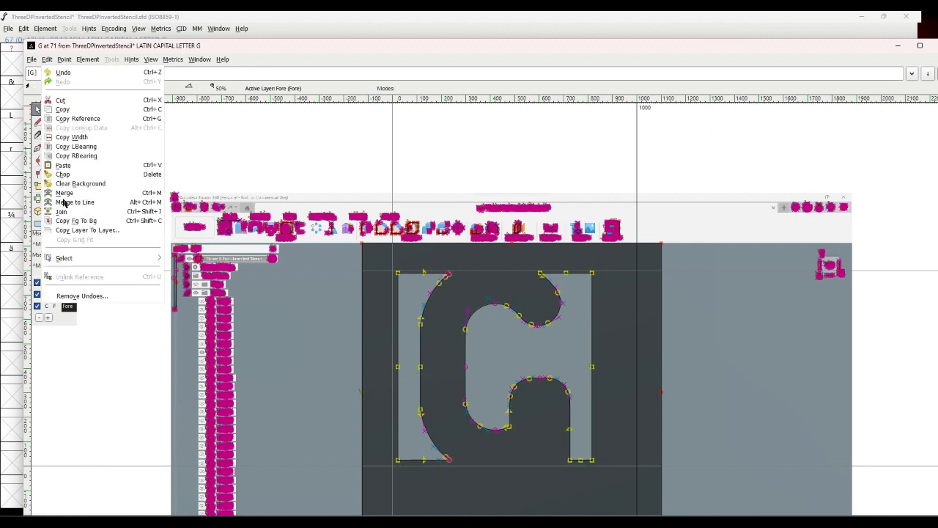
mouse_move(64, 258)
left_click(170, 275)
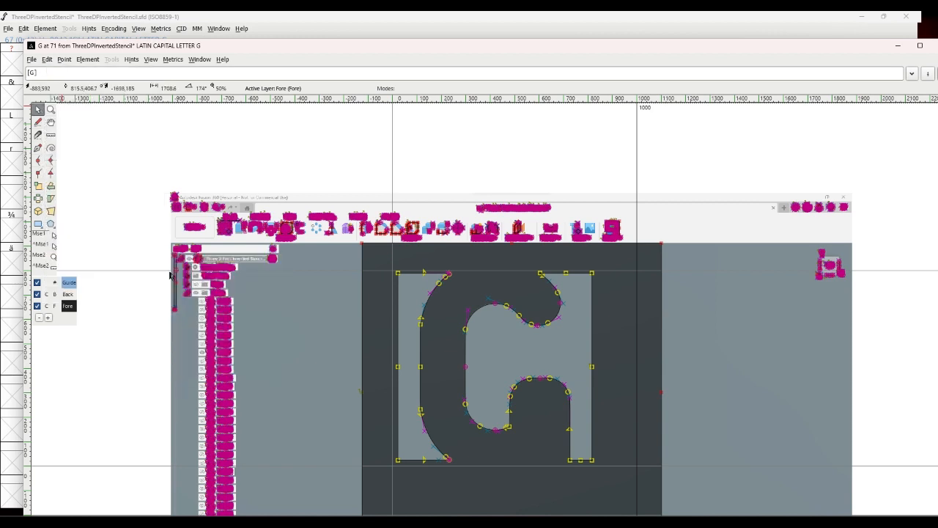
left_click(172, 274)
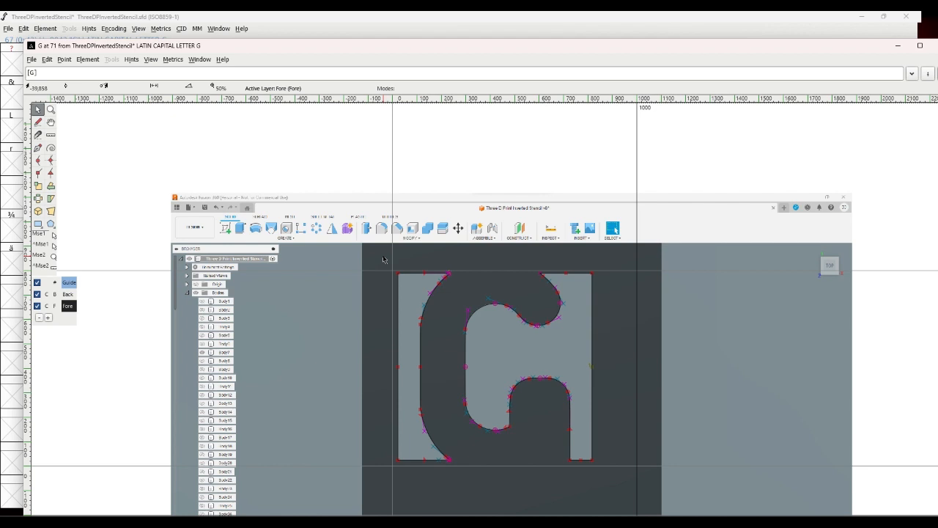
Select all the traced G contours and move them so the lower-left corner sits on the origin at 0,0.
left_click_drag(383, 260, 608, 471)
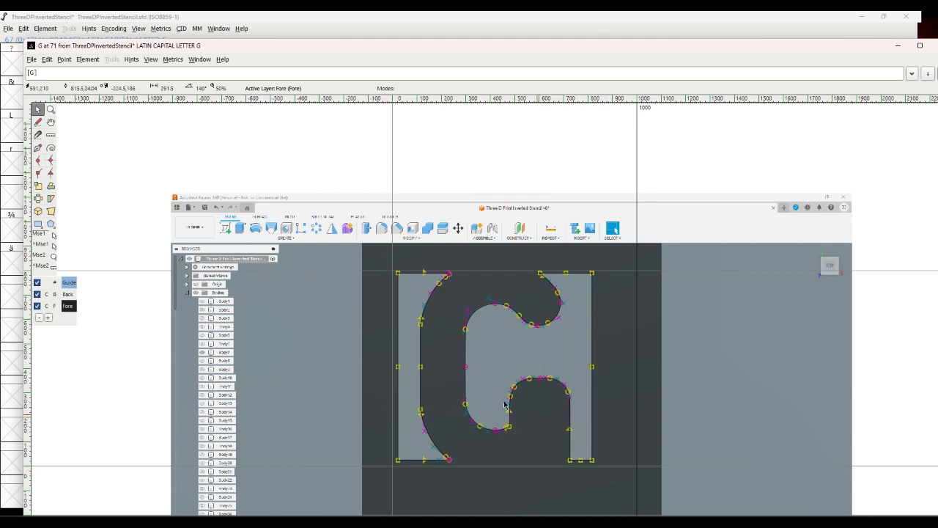
scroll(429, 437, "down", 1)
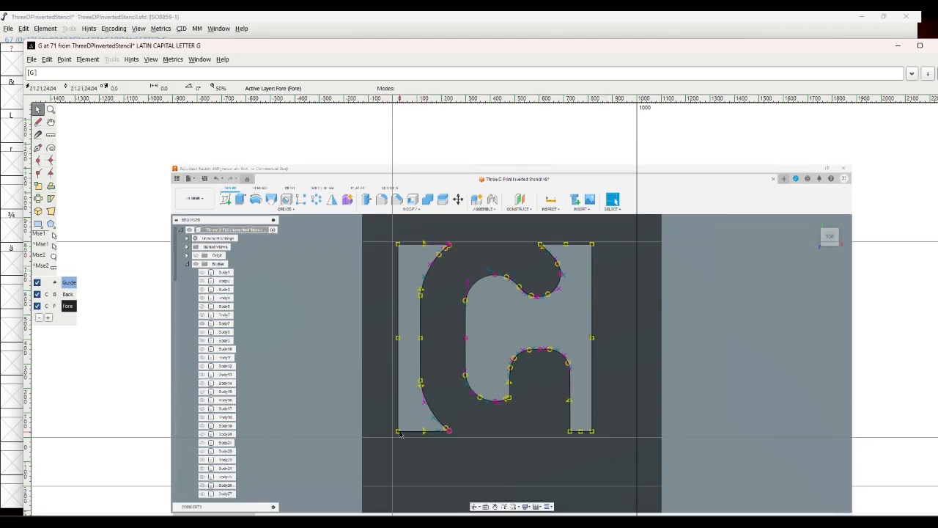
left_click_drag(400, 435, 394, 438)
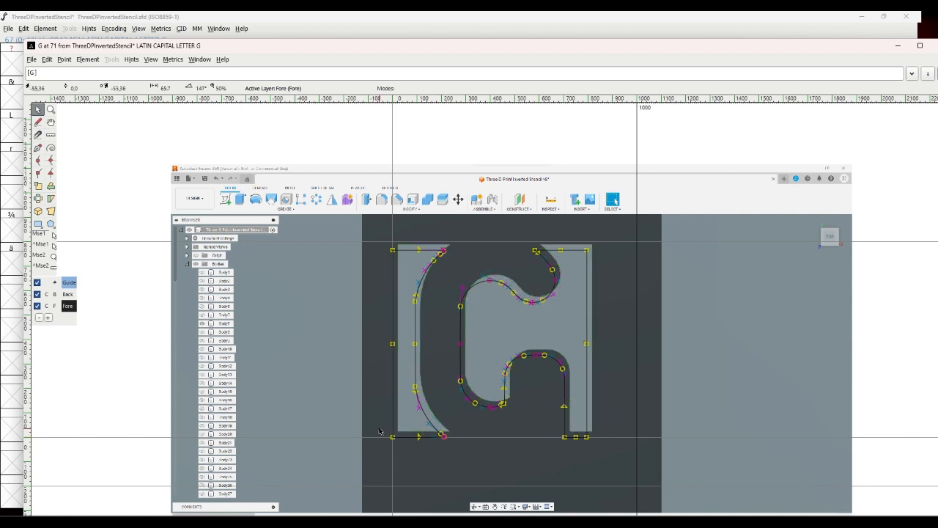
left_click(379, 431)
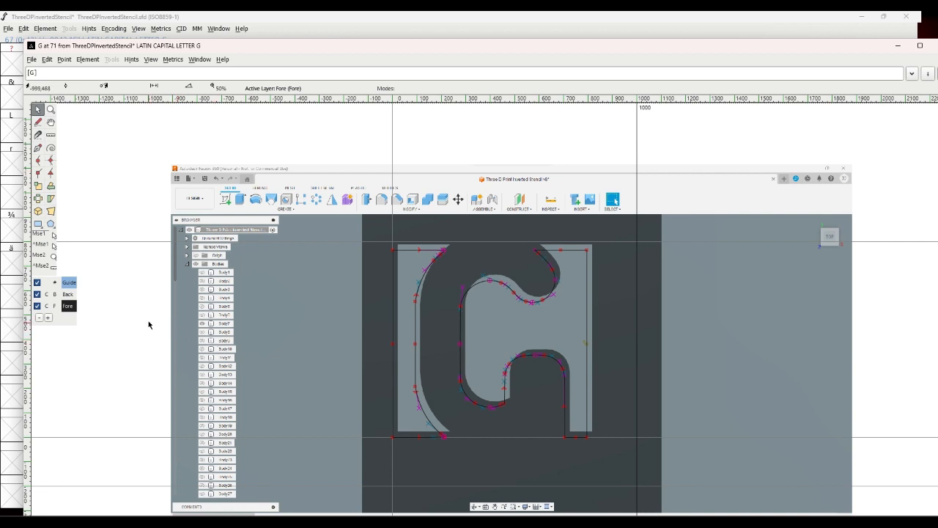
Go to the next glyph, capital H, and import the image H.png into it.
left_click(150, 60)
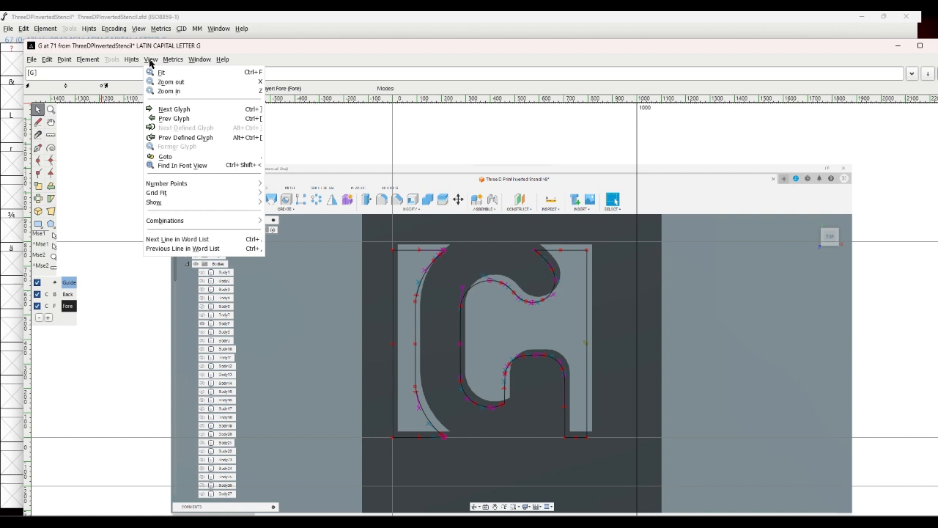
left_click(165, 111)
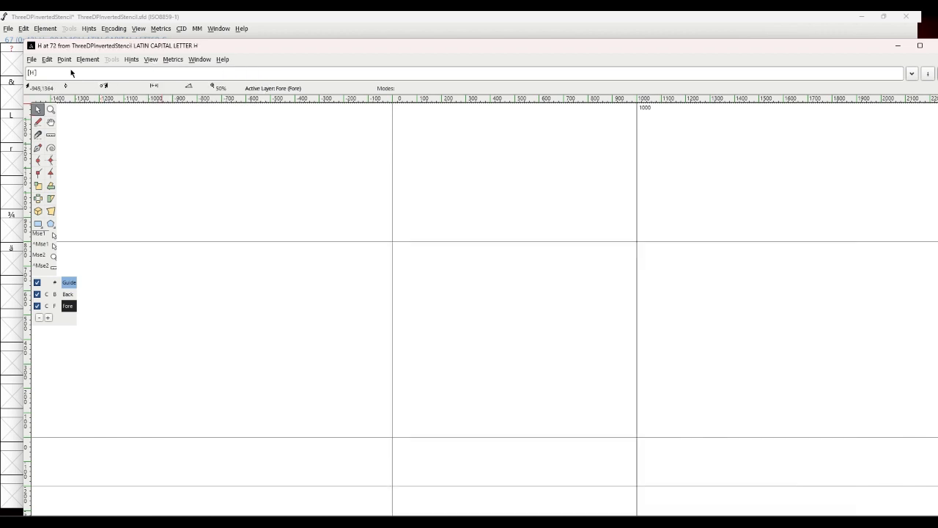
left_click(32, 62)
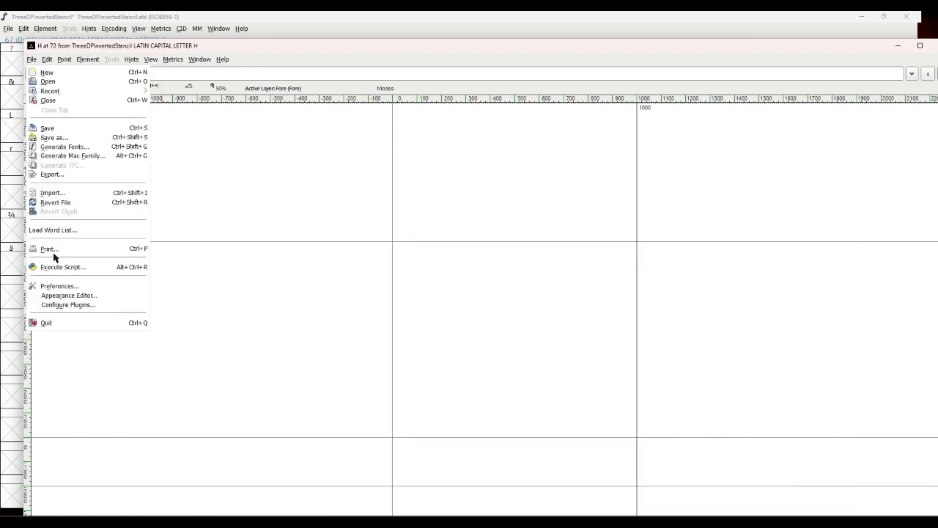
left_click(53, 194)
scroll(449, 283, "down", 6)
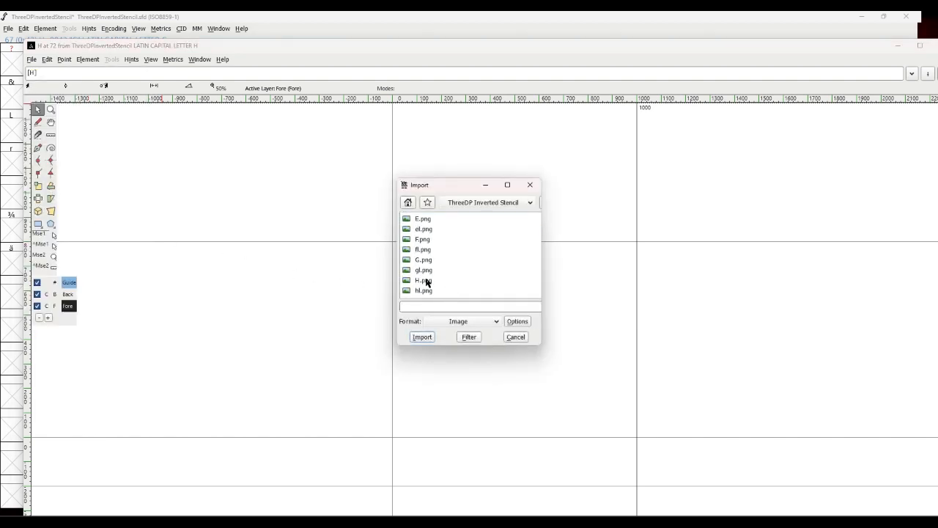
left_click(425, 281)
left_click(422, 337)
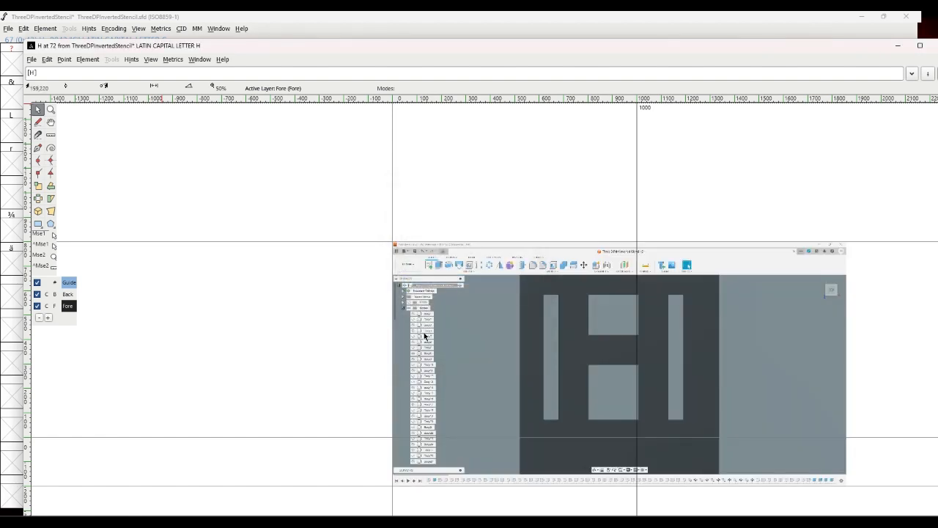
On the Back layer, scale the H image uniformly by 150% and position the letter just right of the origin line, slightly above the baseline.
left_click(67, 294)
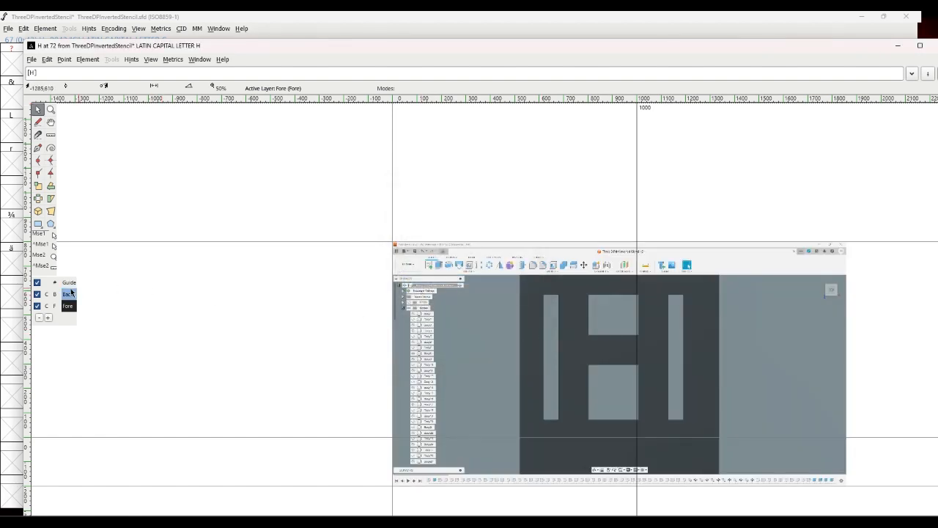
left_click_drag(557, 350, 469, 346)
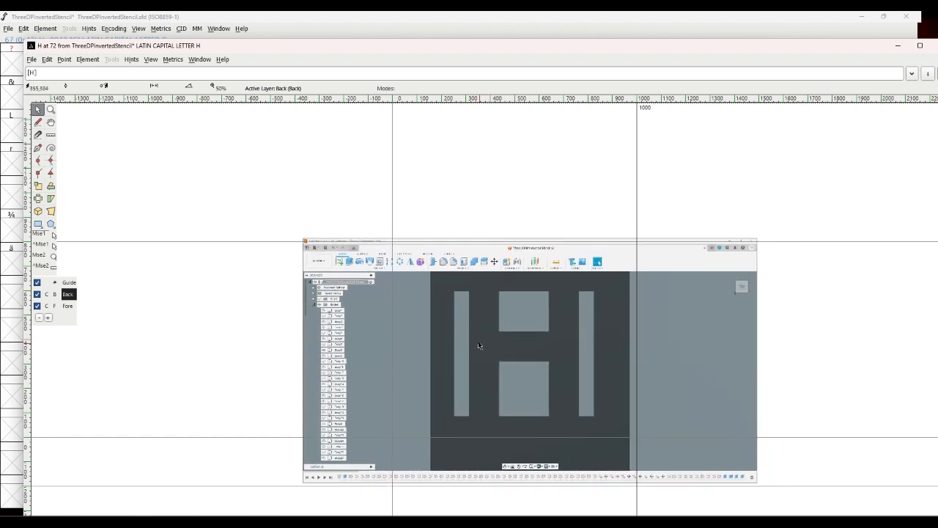
left_click(88, 60)
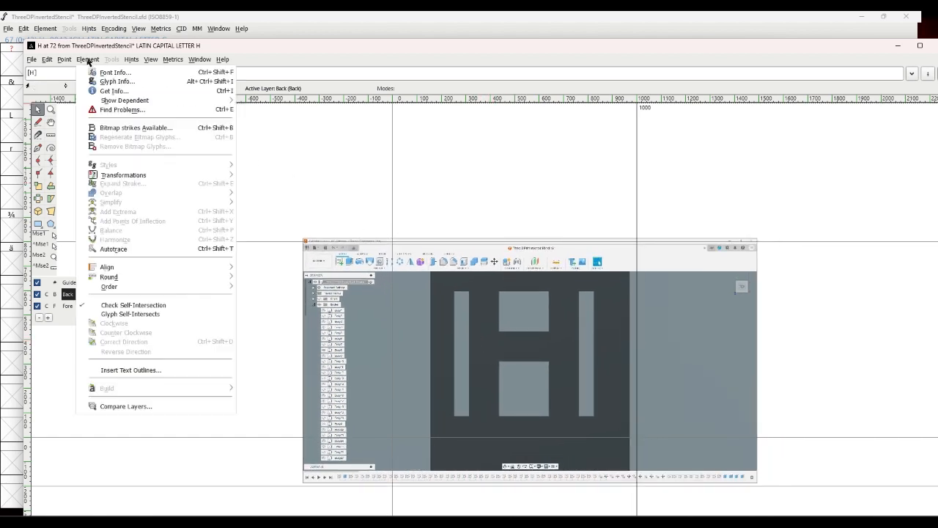
mouse_move(118, 179)
left_click(256, 178)
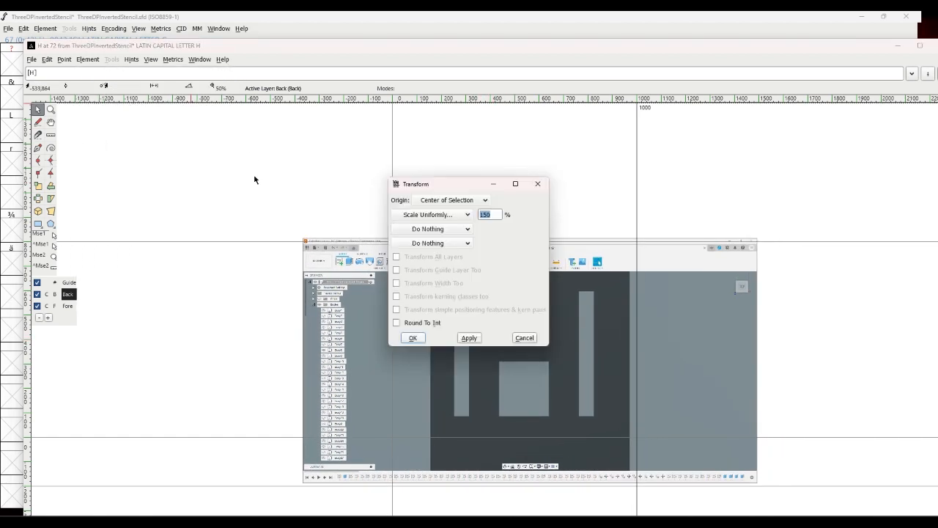
left_click(413, 338)
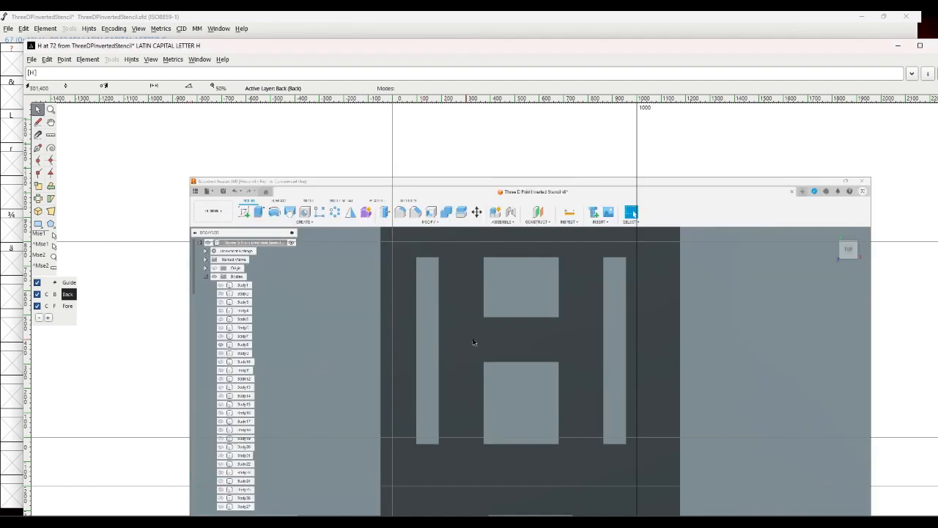
left_click_drag(454, 334, 455, 329)
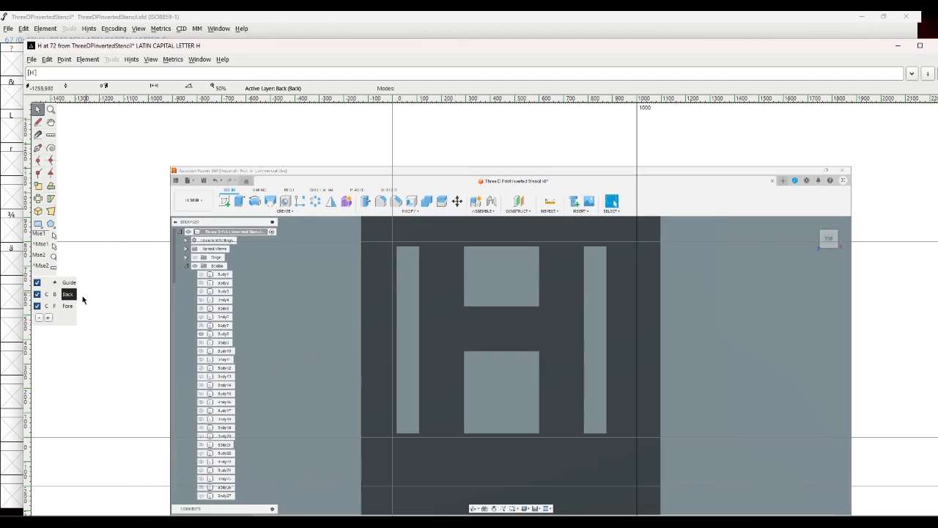
Make the Fore layer active and autotrace the H image onto it.
left_click(68, 305)
left_click(87, 60)
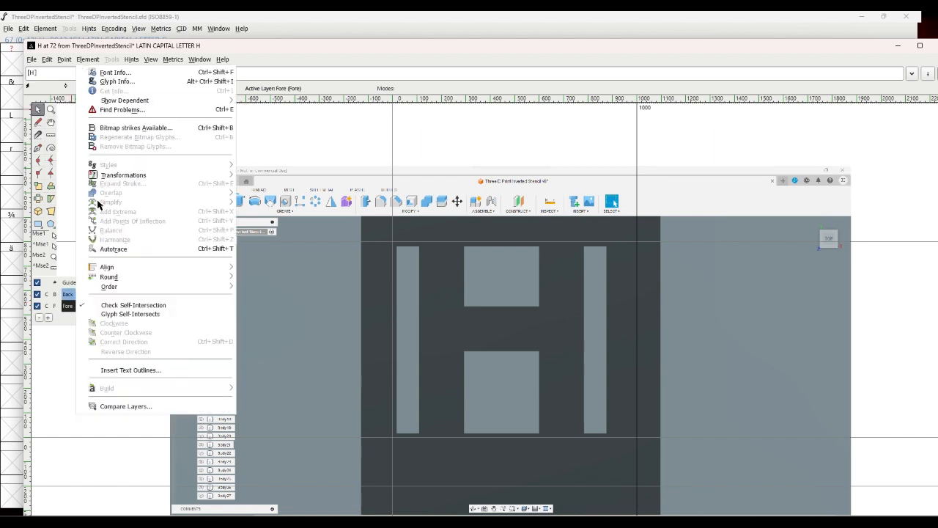
left_click(103, 250)
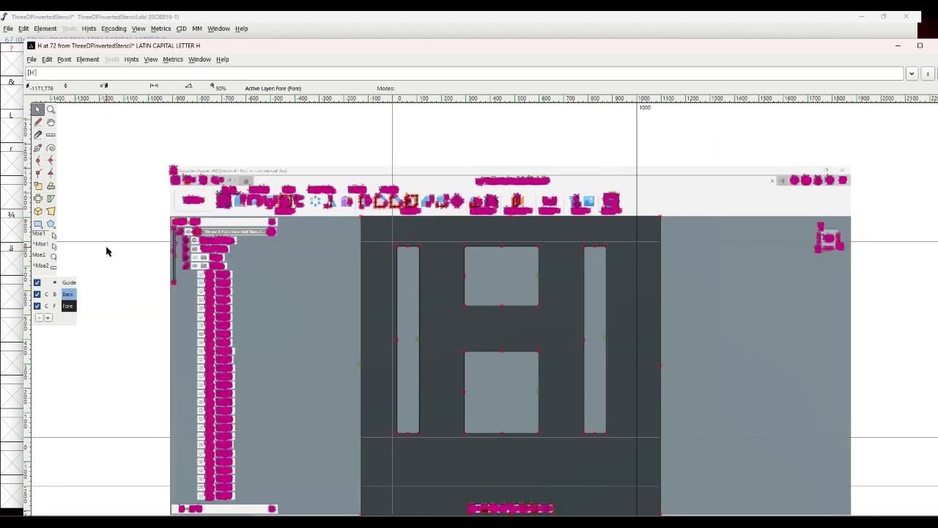
Select the traced H contours, invert the selection and delete the stray contours traced from the rest of the image.
left_click(68, 306)
key("ctrl+a")
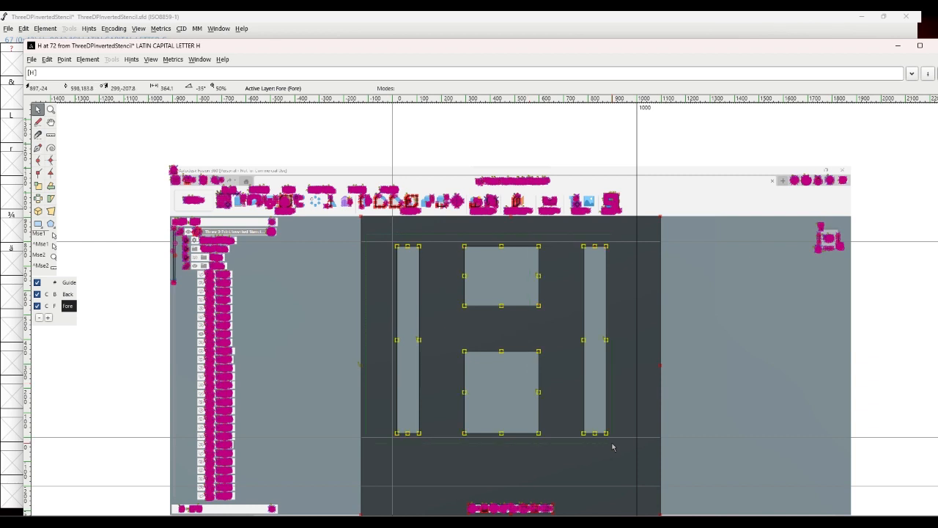
left_click(46, 60)
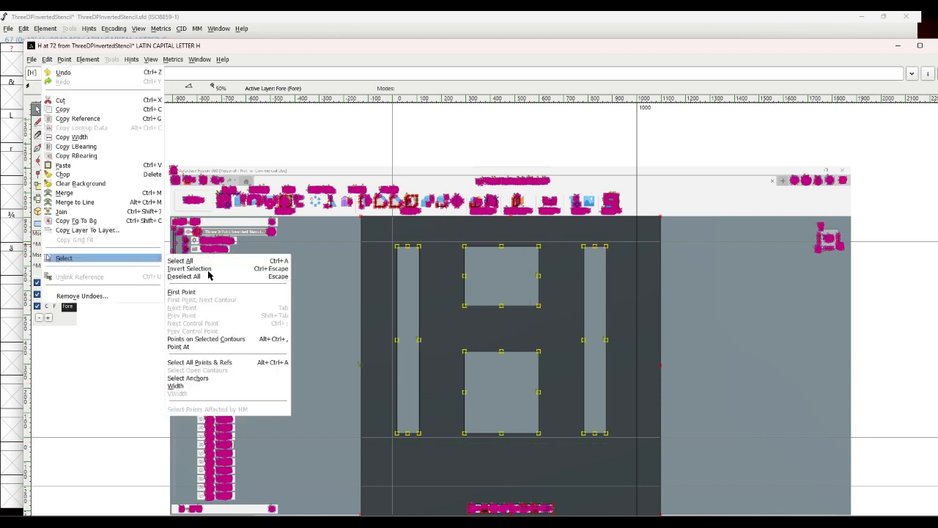
left_click(209, 267)
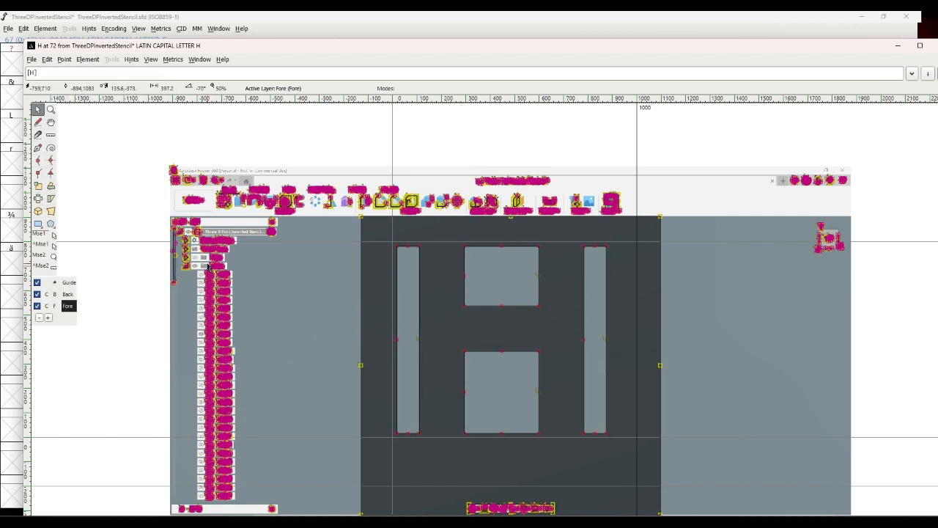
Select all four traced H contours and move them so the lower-left corner sits on the origin at 0,0.
left_click_drag(322, 206, 600, 410)
left_click_drag(615, 443, 617, 448)
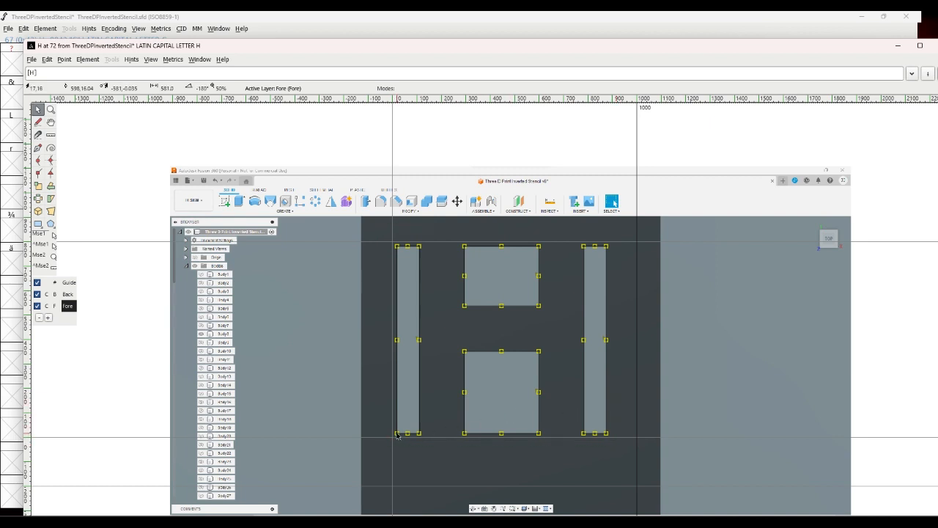
left_click_drag(397, 435, 393, 437)
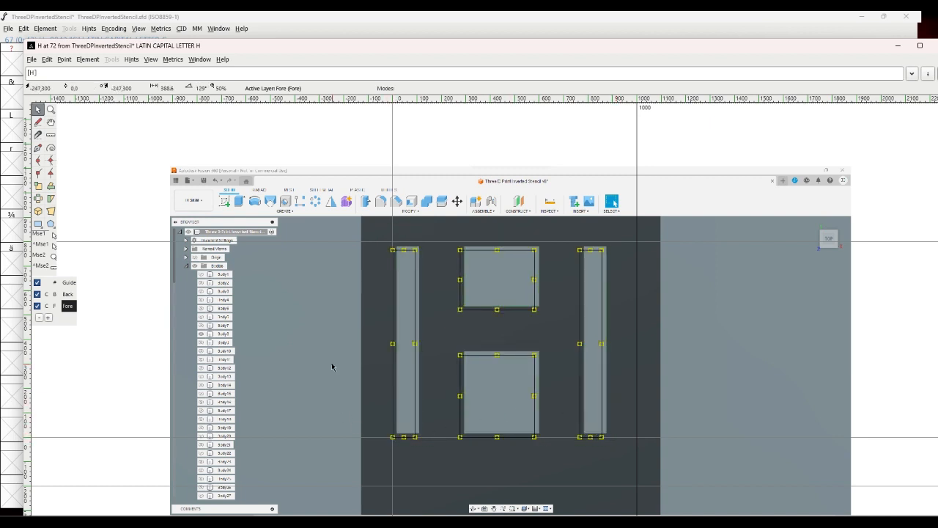
left_click(163, 135)
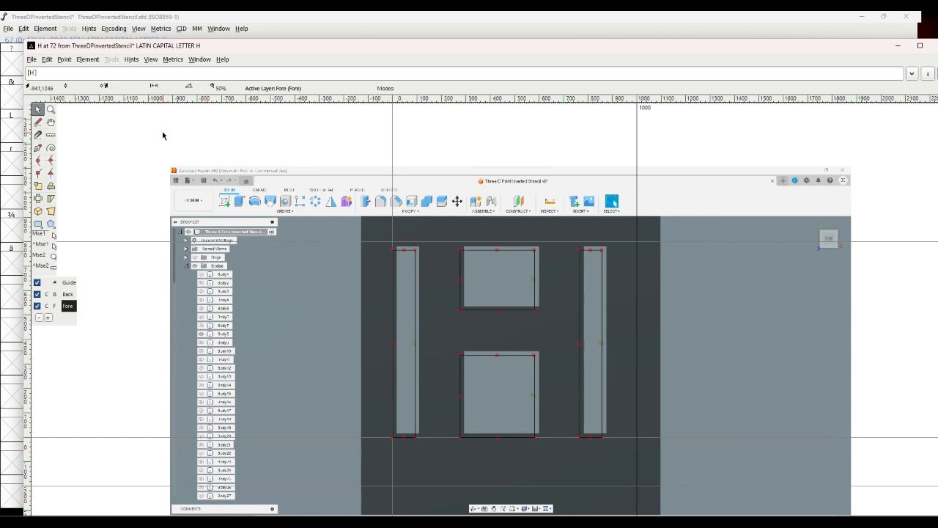
Go to the next glyph, capital I, and import the image of the letter I into it.
left_click(151, 60)
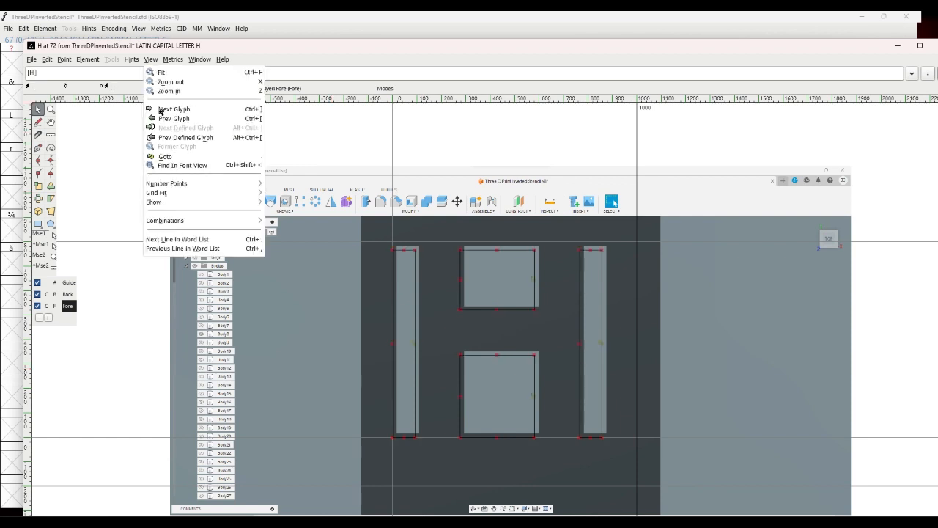
left_click(162, 110)
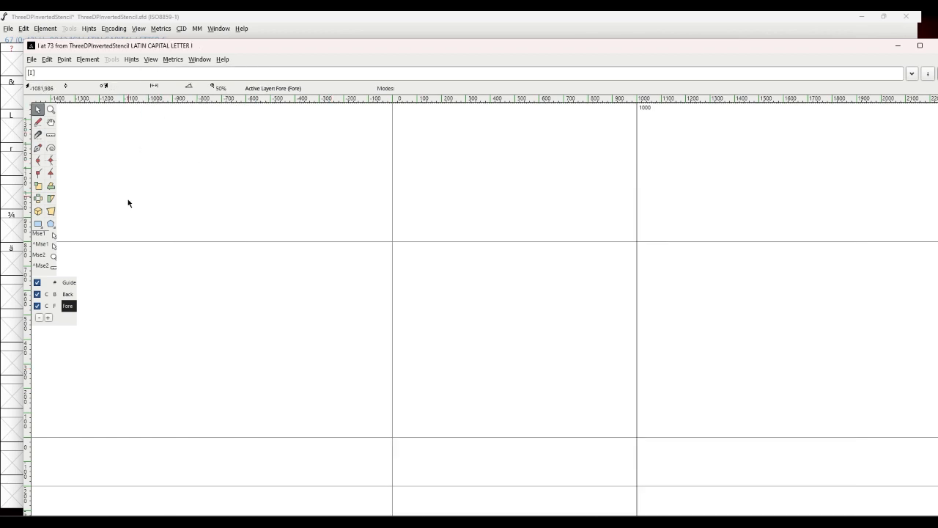
left_click(32, 60)
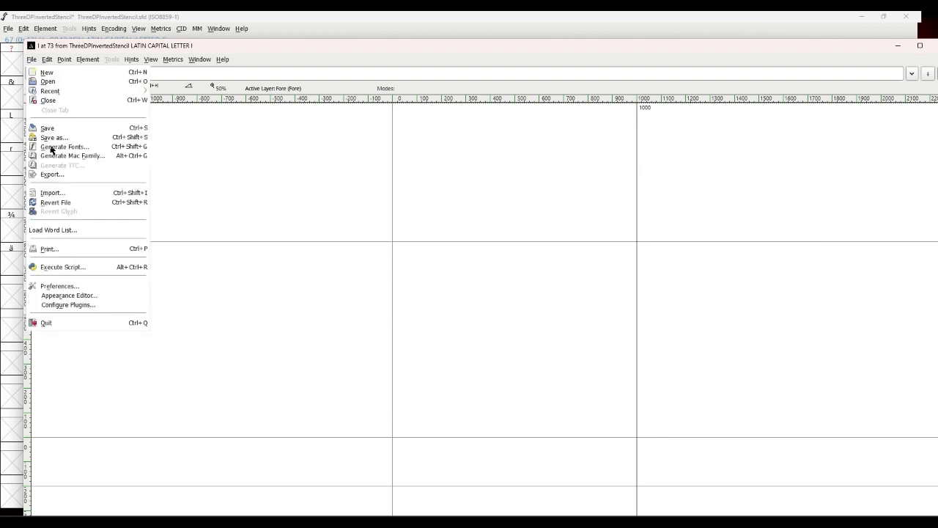
left_click(51, 190)
scroll(447, 273, "down", 10)
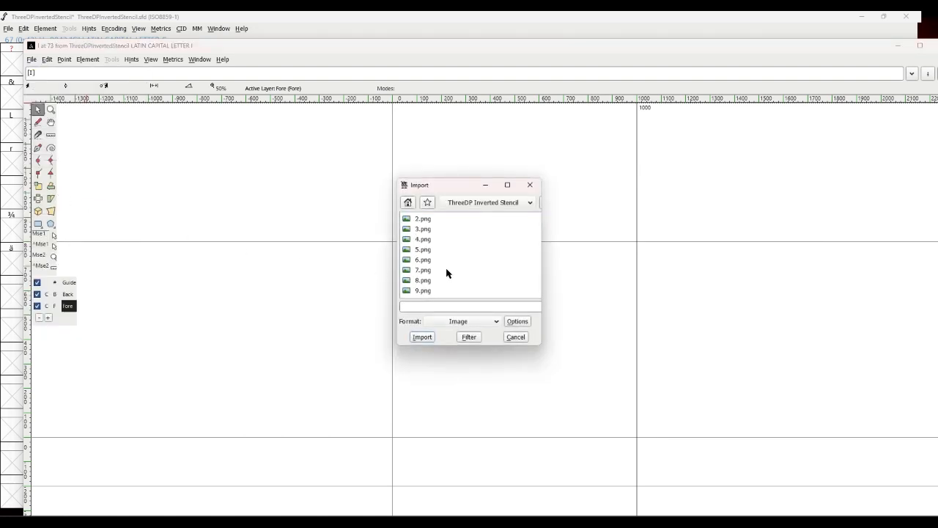
scroll(447, 273, "down", 1)
scroll(447, 273, "down", 1)
scroll(440, 287, "down", 1)
left_click(425, 283)
left_click(422, 336)
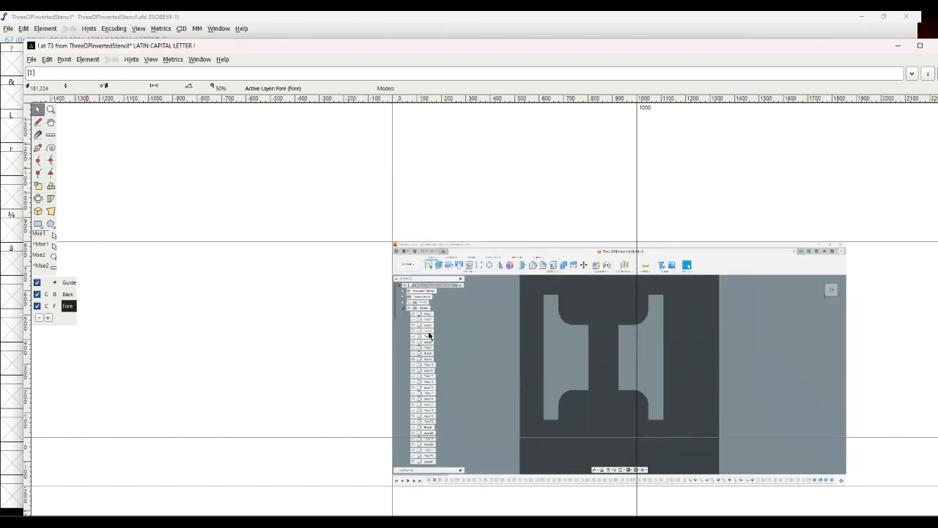
On the Back layer, scale the I image uniformly by 150% and position the letter just right of the origin line, slightly above the baseline.
left_click(67, 294)
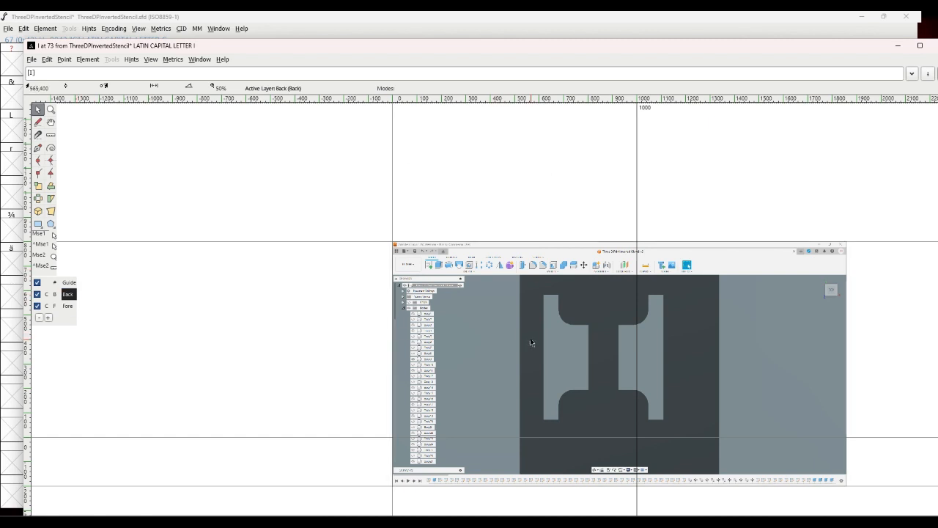
left_click_drag(530, 338, 441, 335)
left_click(88, 60)
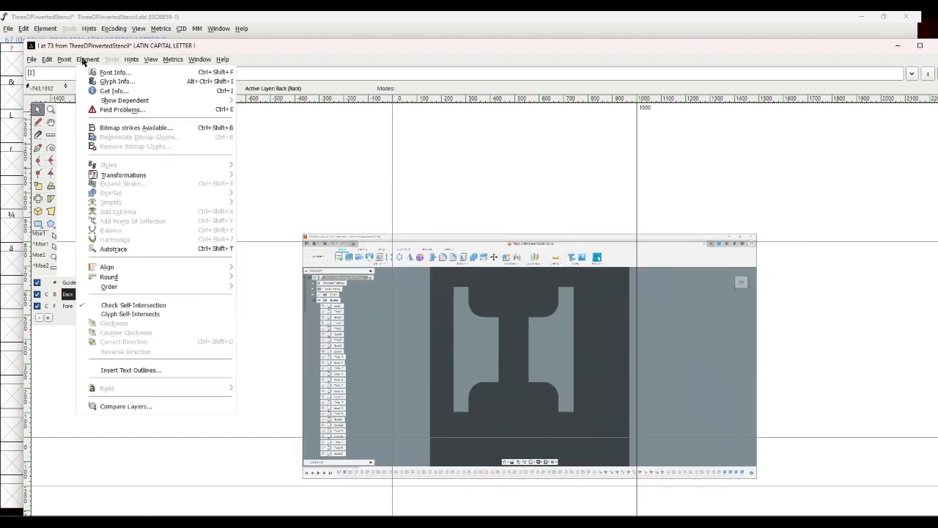
mouse_move(126, 176)
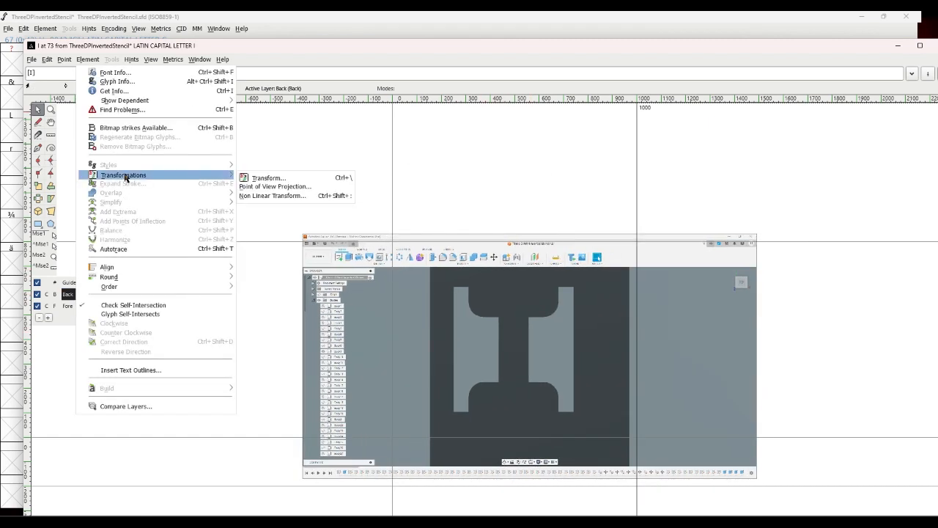
left_click(250, 178)
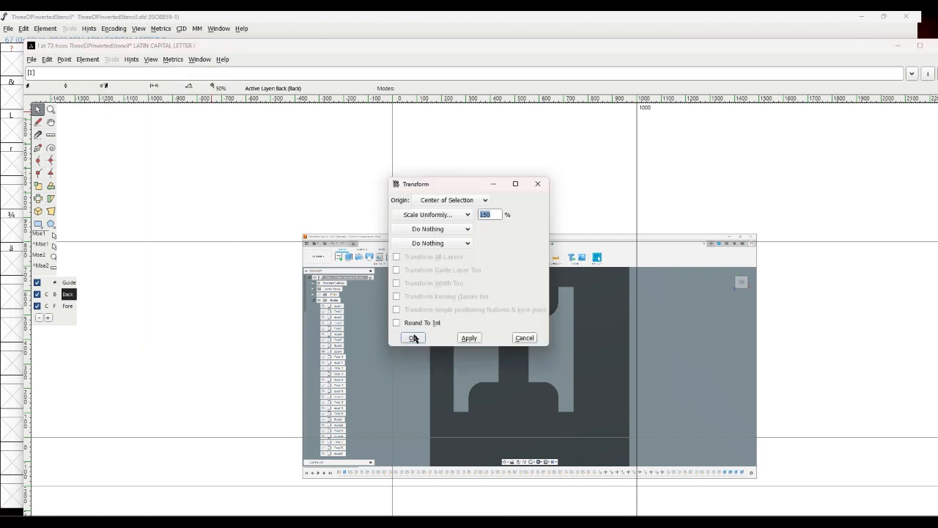
left_click(413, 338)
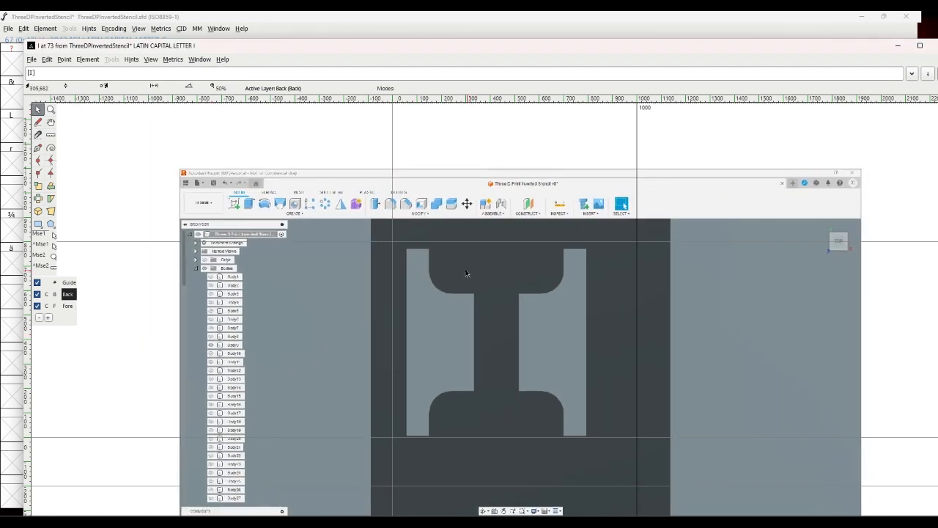
left_click_drag(466, 274, 460, 270)
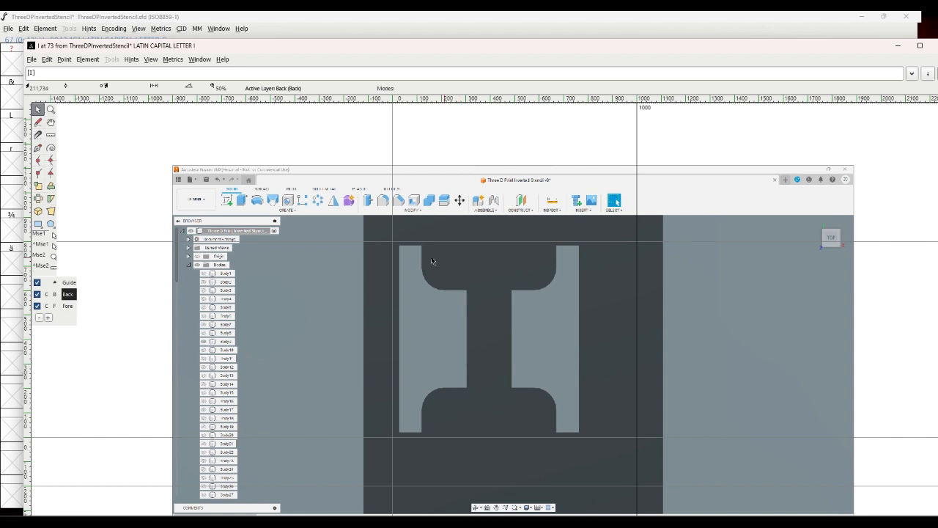
Switch to the Fore layer of the I glyph and autotrace the background image into outlines.
left_click(68, 306)
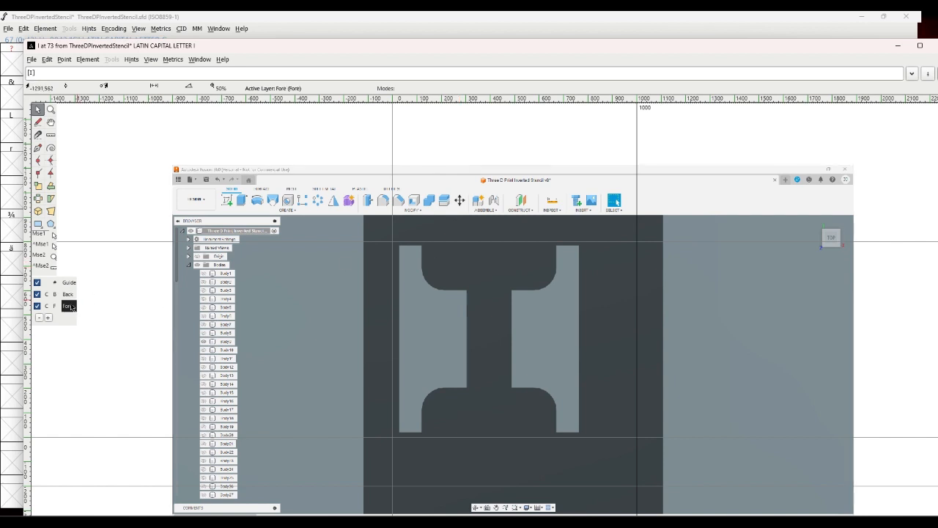
left_click(87, 59)
left_click(112, 249)
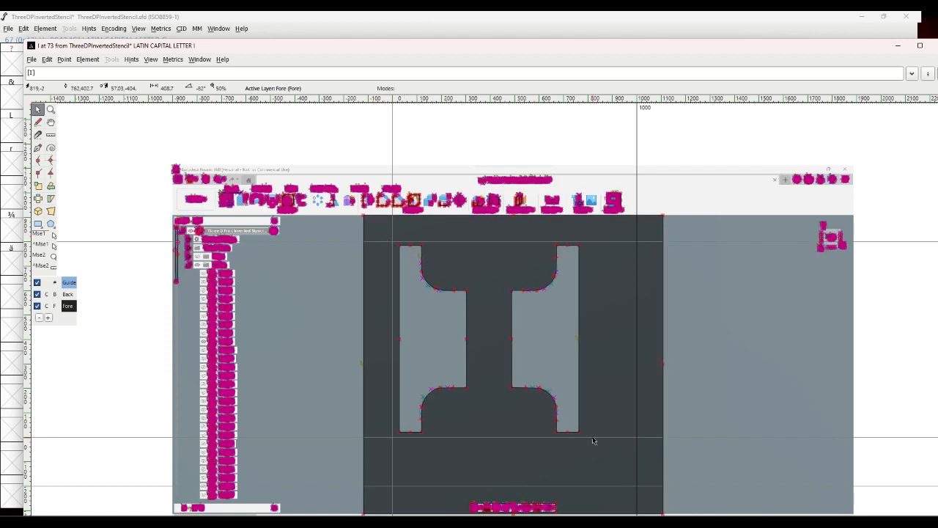
Select the two traced I contours, invert the selection and delete the stray contours traced from the rest of the image.
key("ctrl+a")
left_click(46, 59)
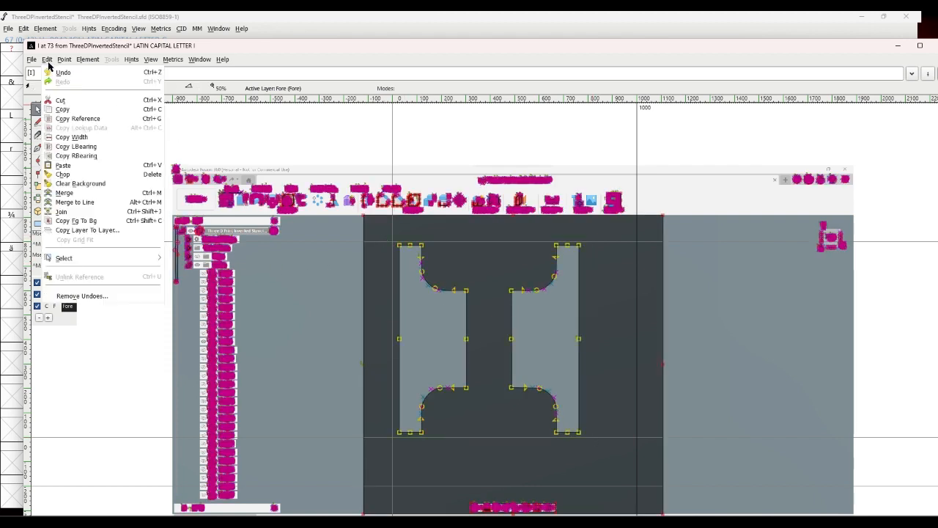
mouse_move(94, 263)
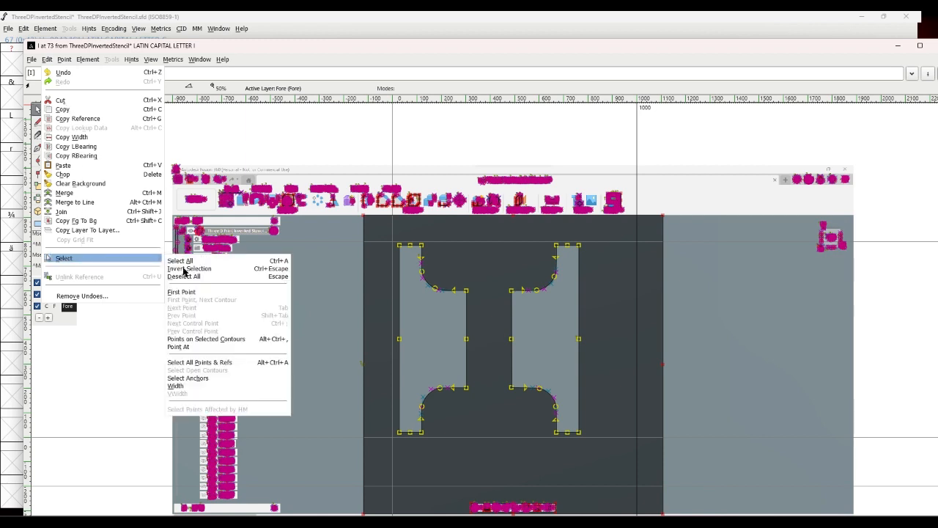
left_click(185, 269)
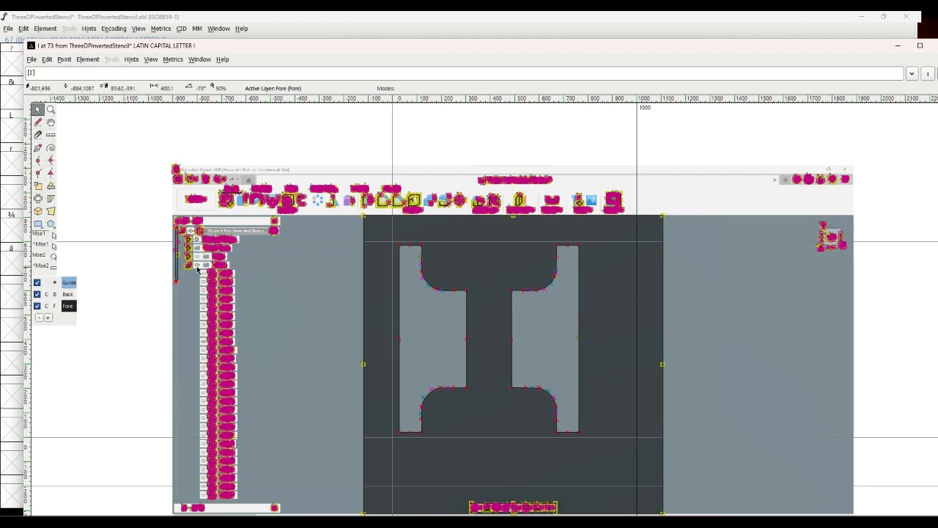
Select both traced I contours and move them so the lower-left corner sits on the origin at 0,0.
double_click(575, 437)
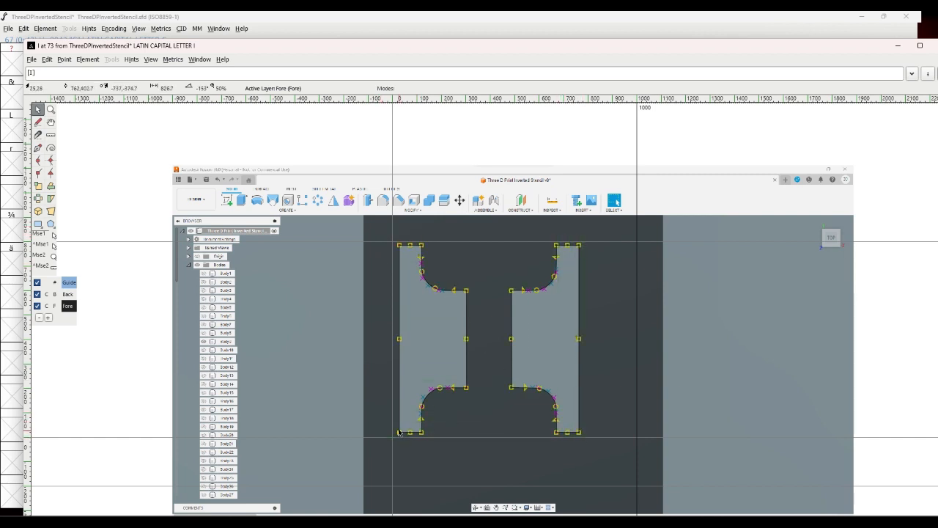
left_click_drag(402, 436, 393, 437)
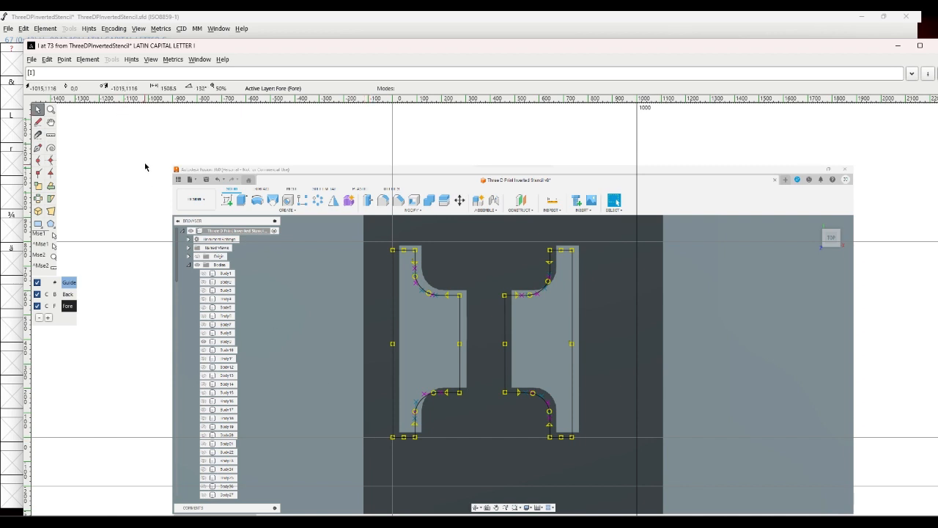
left_click(151, 120)
Go to the next glyph, capital J, and import the image J.png into it.
left_click(150, 60)
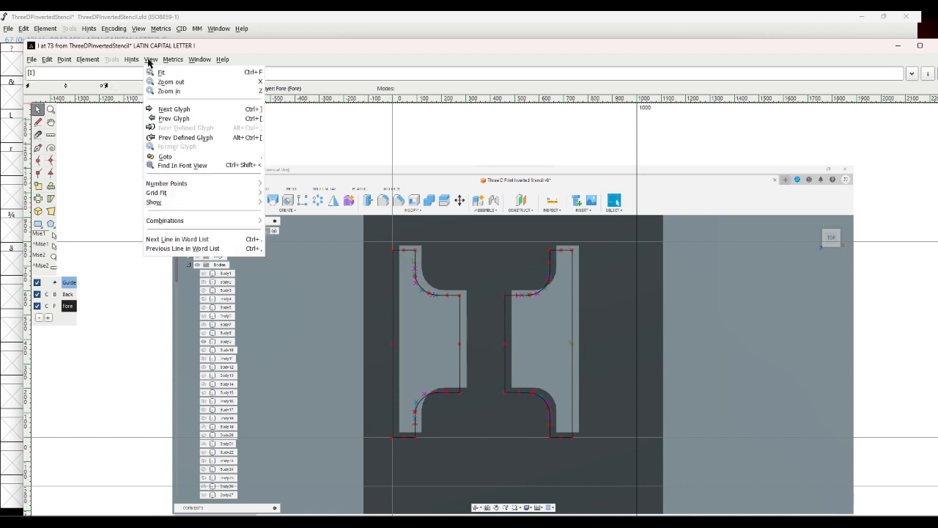
left_click(170, 109)
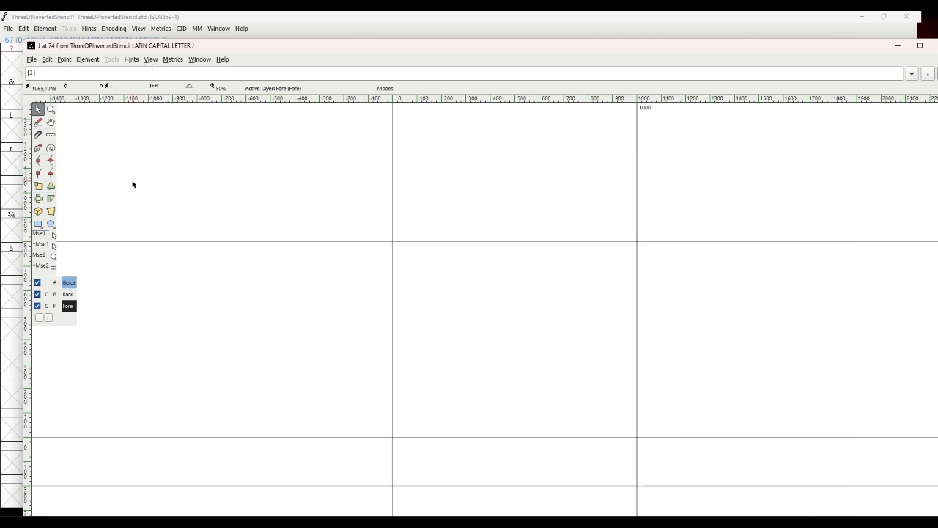
left_click(32, 60)
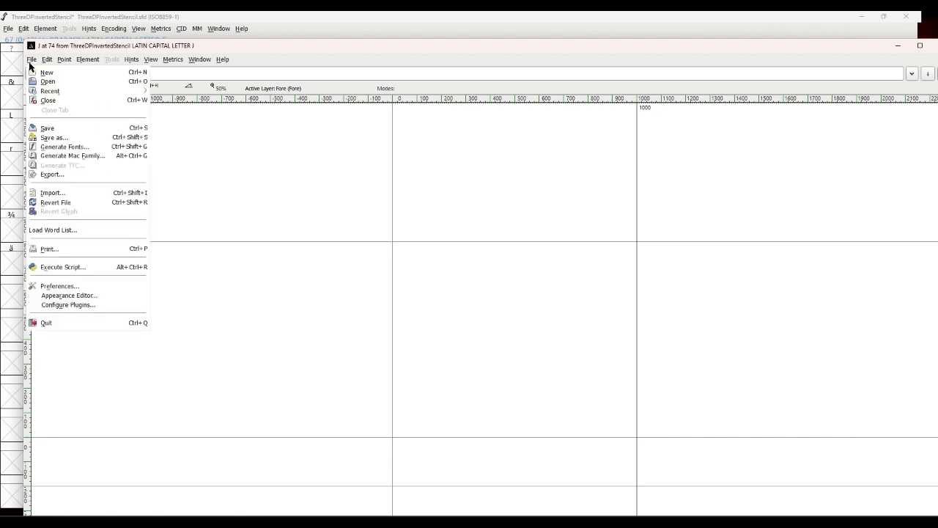
left_click(52, 193)
scroll(482, 282, "down", 5)
scroll(482, 281, "down", 4)
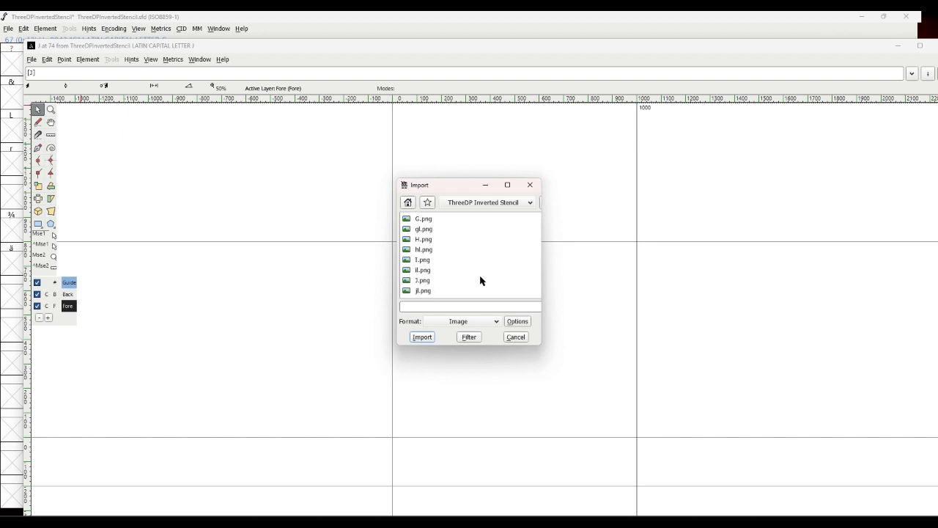
left_click(480, 280)
left_click(423, 337)
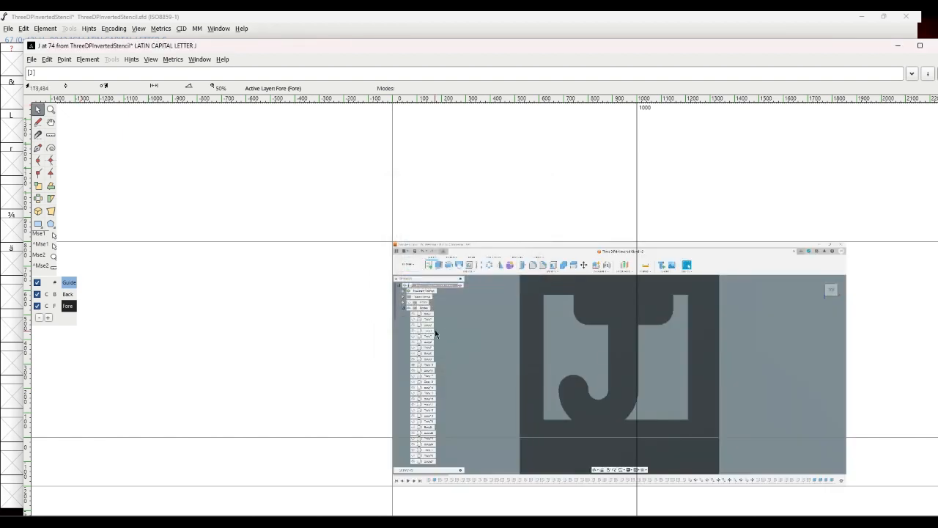
On the Back layer, scale the J image uniformly by 150% and position the letter just right of the origin line, slightly above the baseline.
left_click(74, 295)
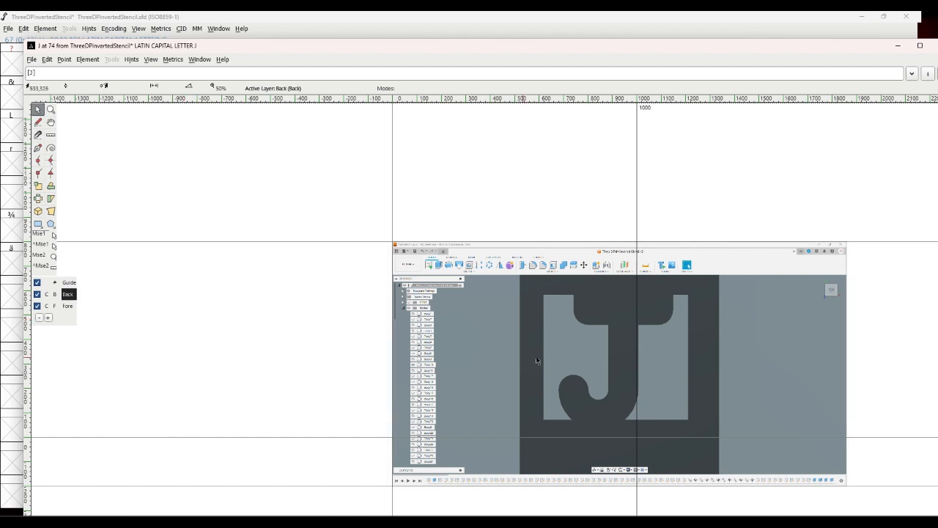
left_click_drag(536, 360, 437, 359)
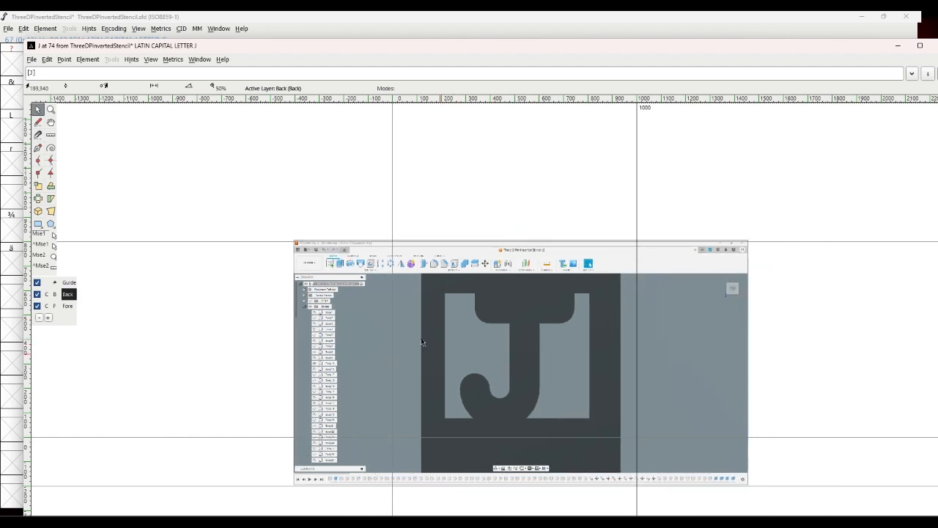
left_click(86, 60)
mouse_move(122, 178)
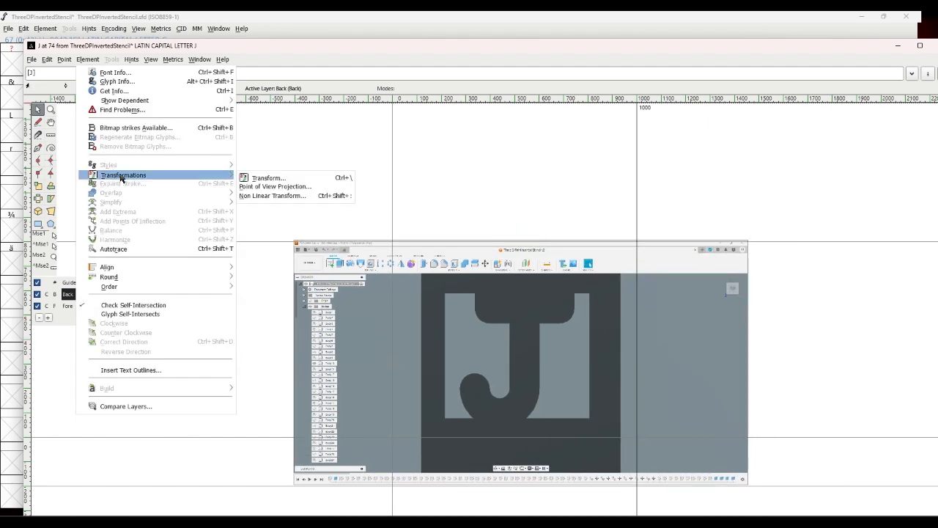
left_click(269, 181)
left_click(416, 338)
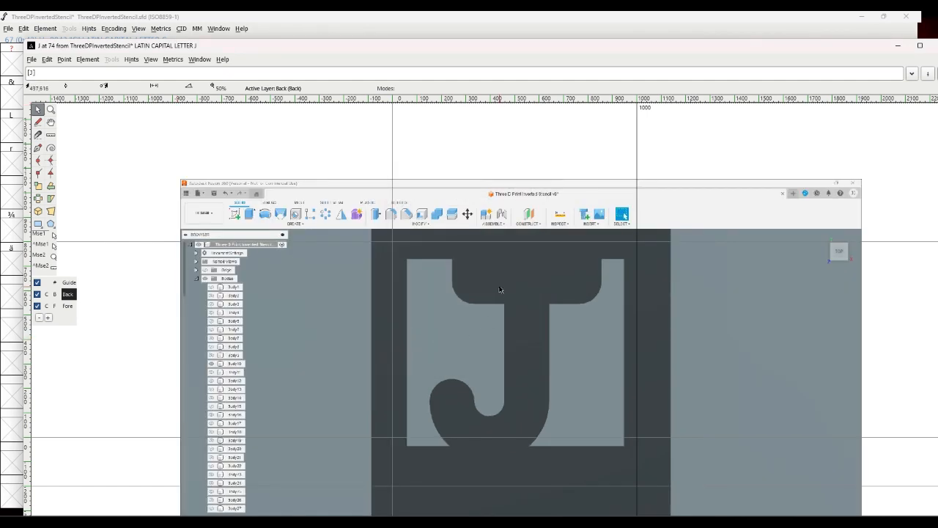
left_click_drag(500, 289, 491, 277)
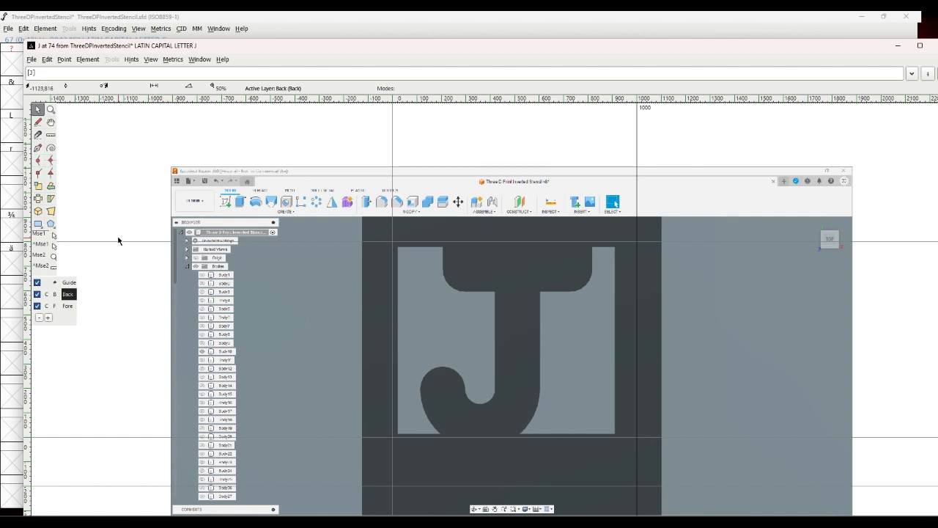
Switch to the Fore layer of the J glyph and autotrace the background image into outlines.
left_click(69, 306)
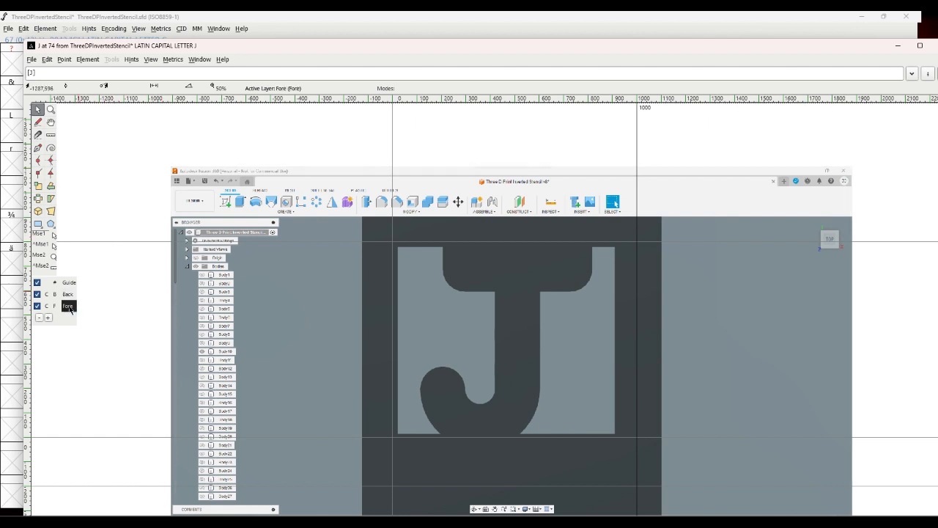
right_click(86, 65)
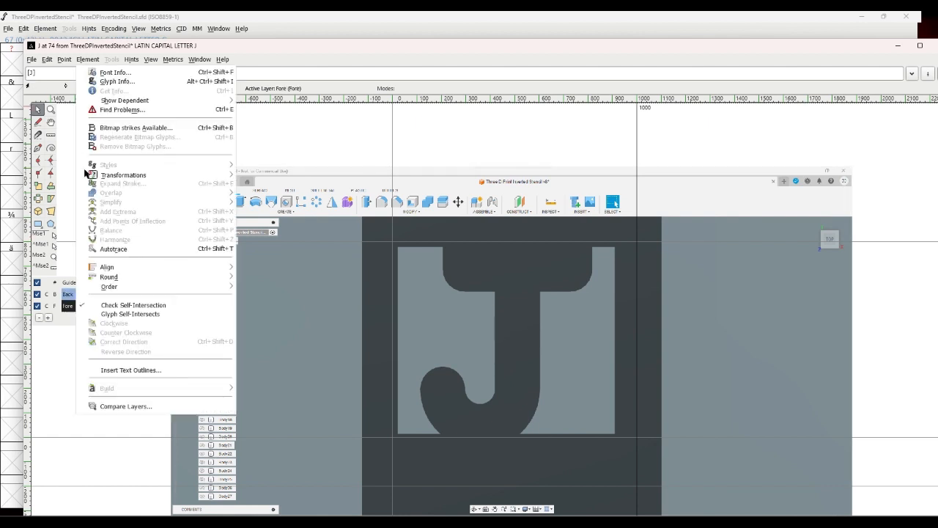
left_click(120, 250)
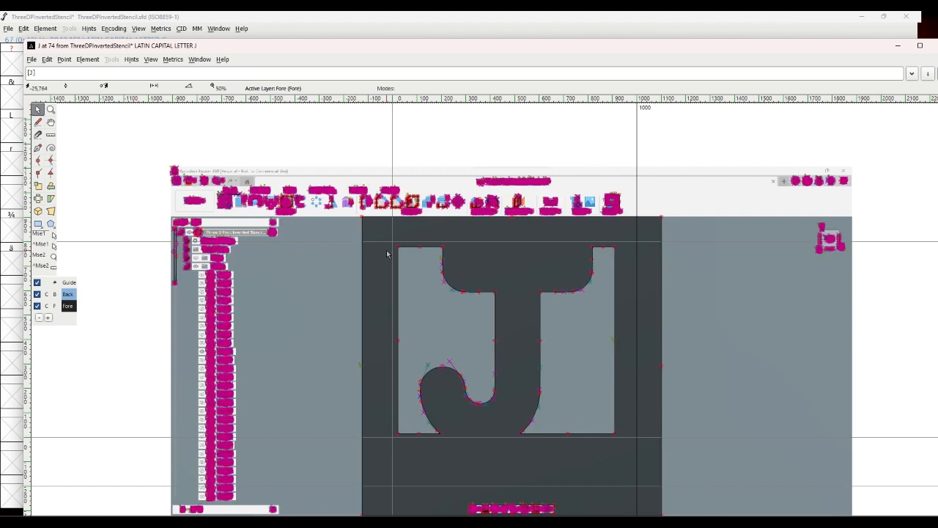
Select the traced J contours, invert the selection and delete the stray contours traced from the rest of the image.
left_click_drag(385, 236, 628, 445)
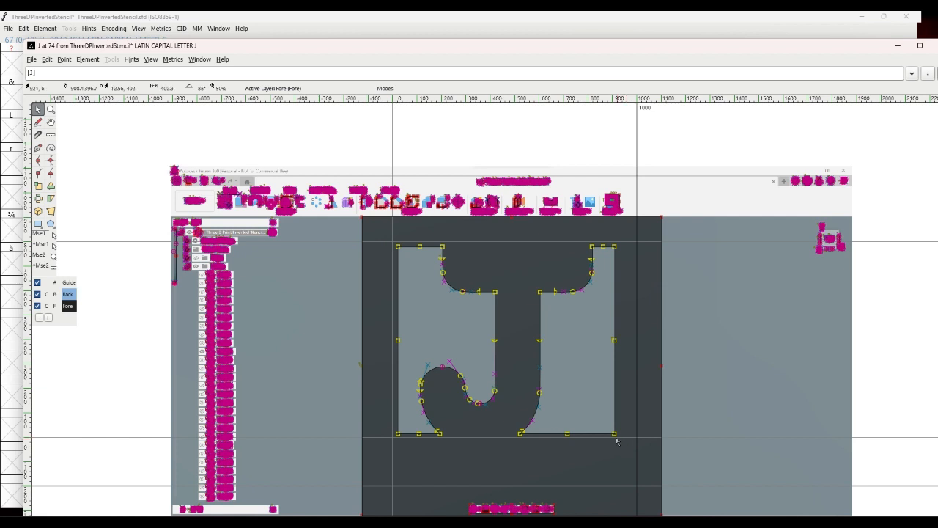
left_click(34, 61)
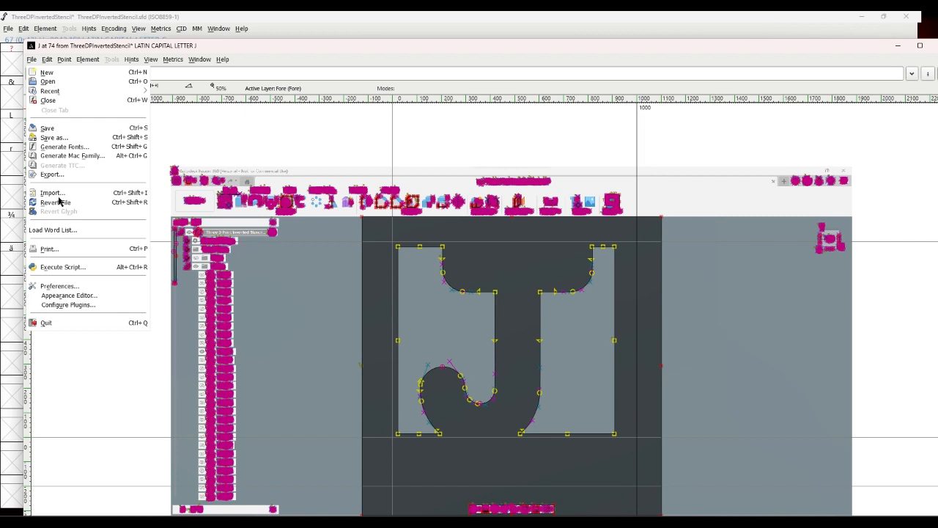
left_click(47, 60)
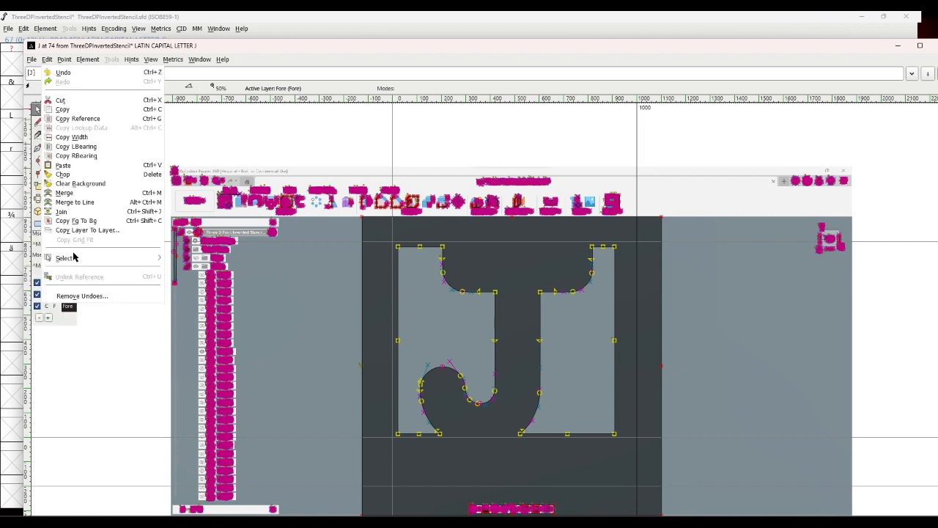
mouse_move(74, 257)
left_click(173, 271)
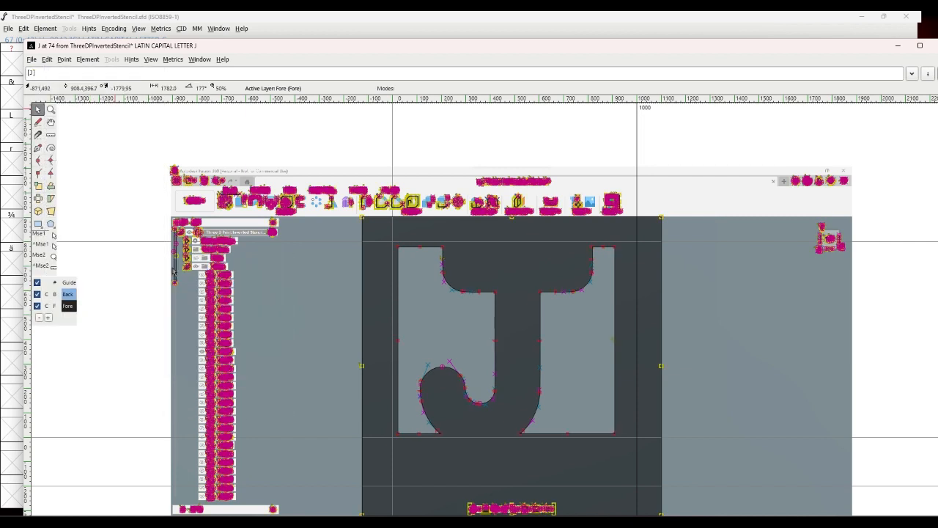
key("Delete")
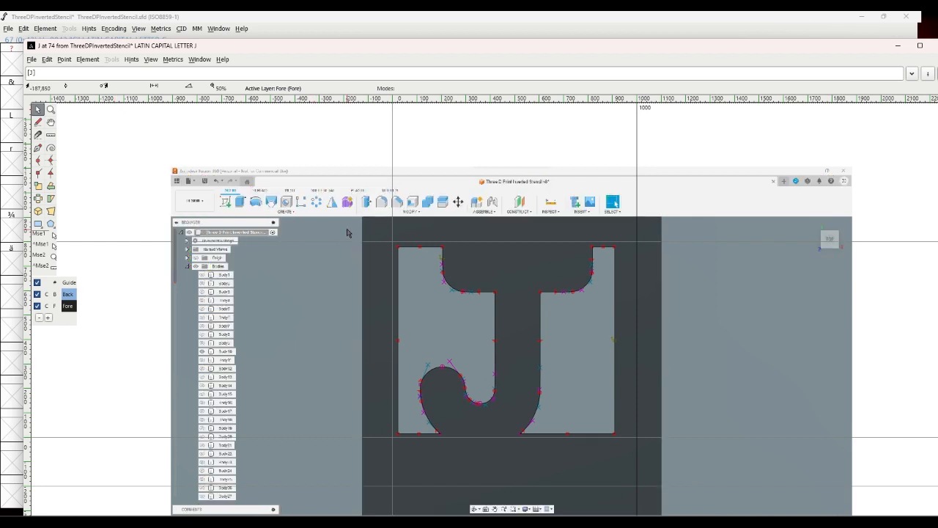
Select both traced J contours and move them so the lower-left corner sits on the origin at 0,0.
double_click(611, 435)
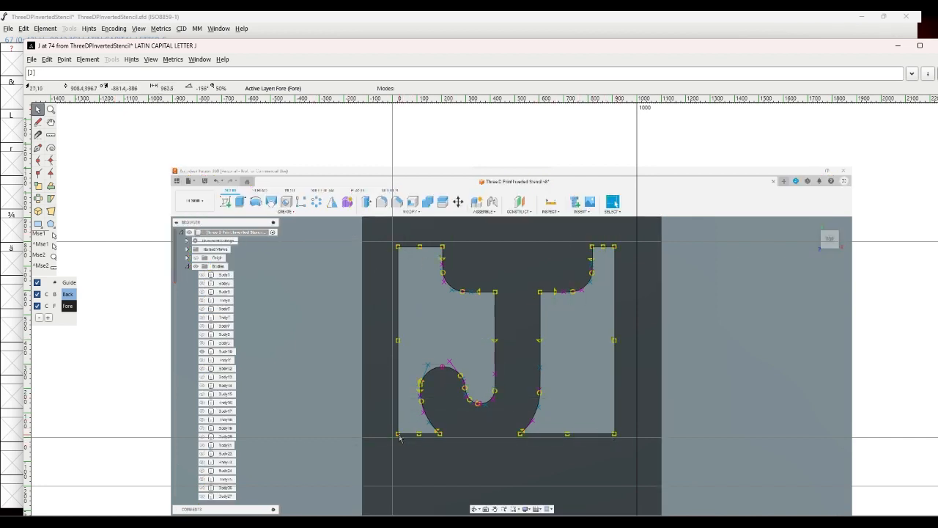
left_click_drag(398, 435, 393, 438)
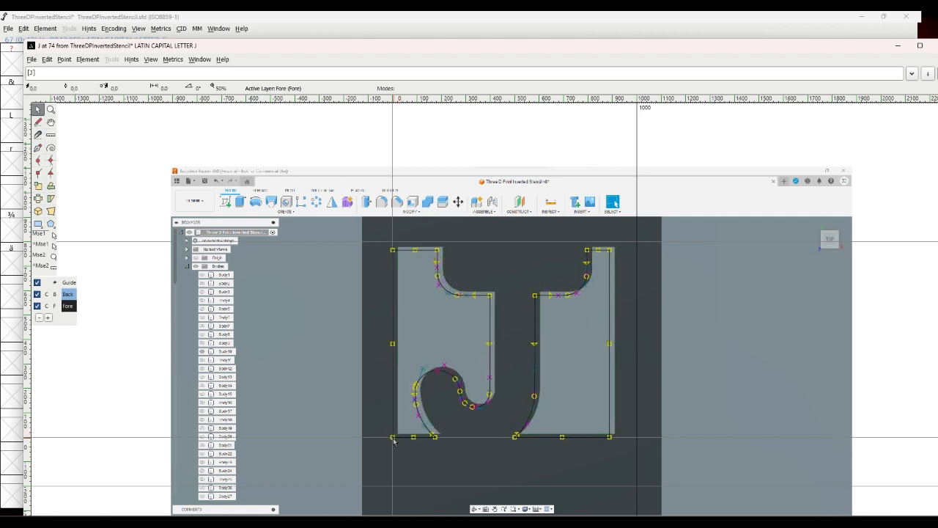
left_click(353, 418)
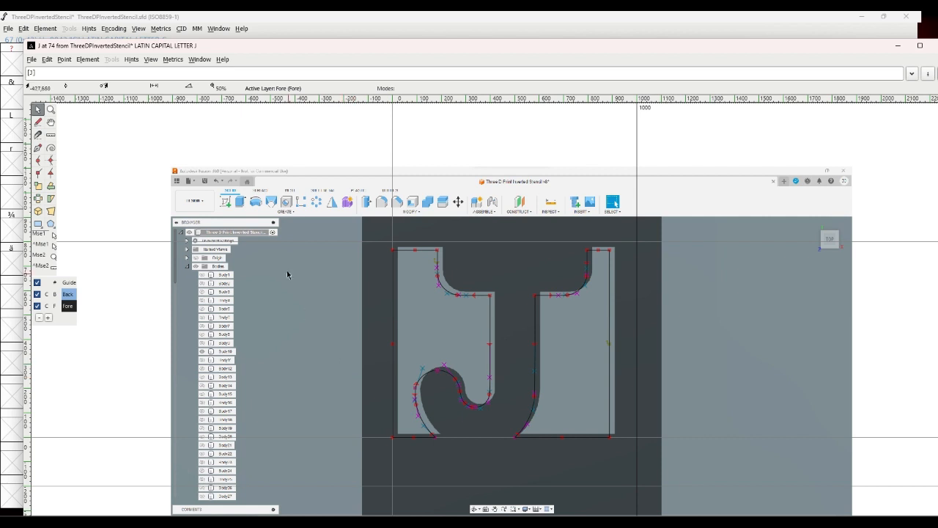
Go to the next glyph, capital K, and import the image K.png into it.
left_click(151, 59)
left_click(169, 110)
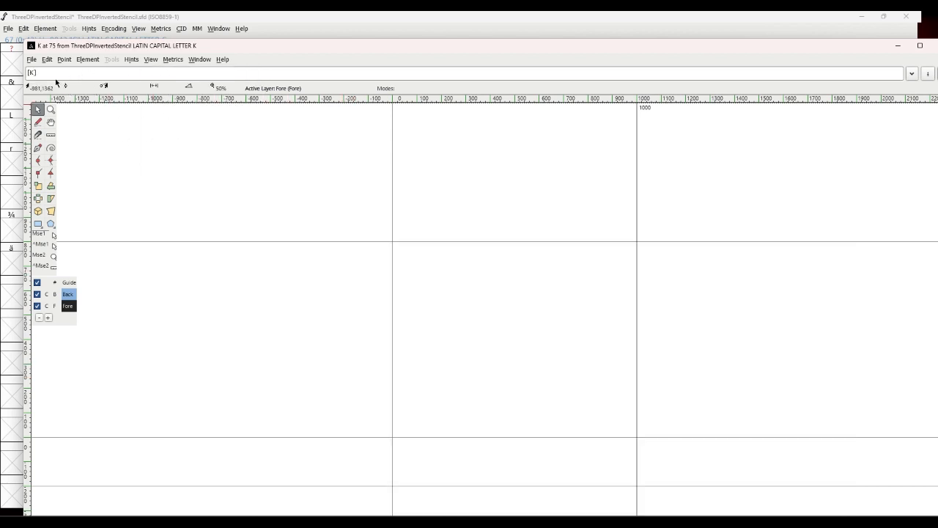
left_click(31, 59)
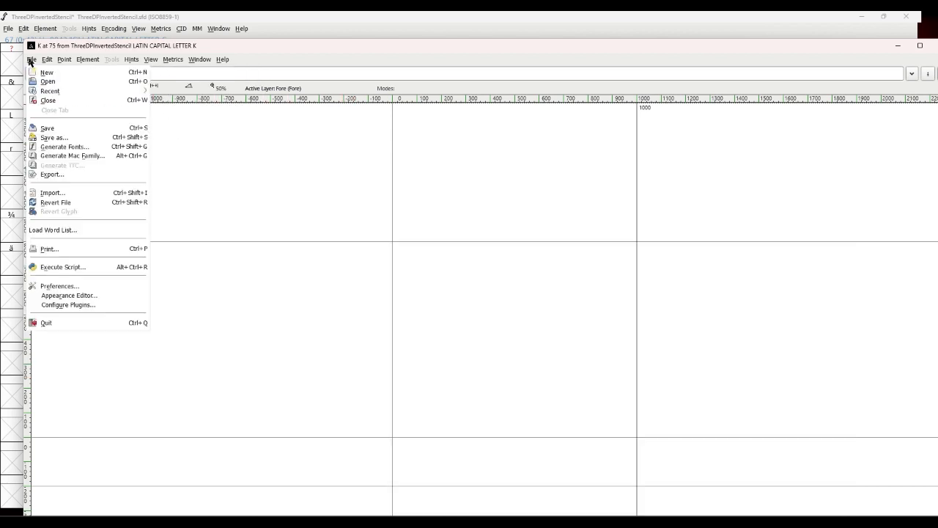
left_click(48, 192)
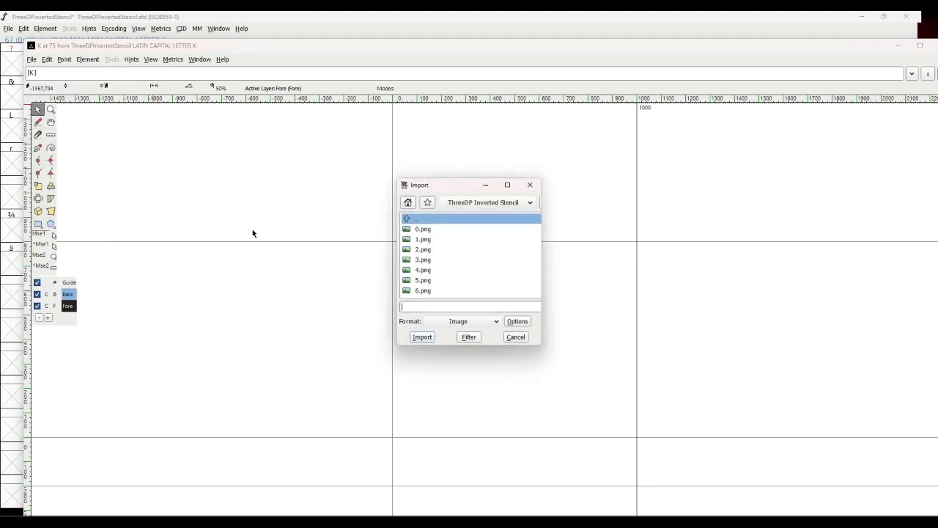
scroll(448, 245, "down", 10)
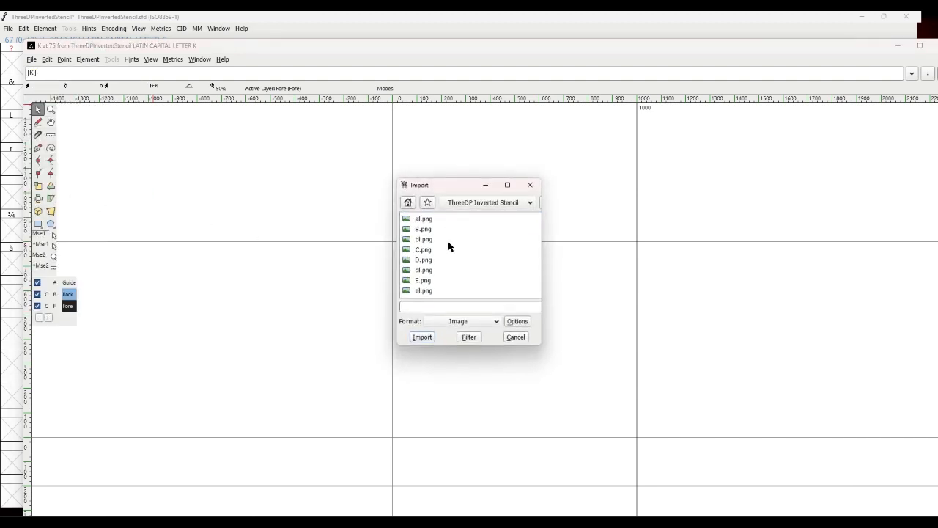
scroll(449, 246, "down", 3)
left_click(429, 272)
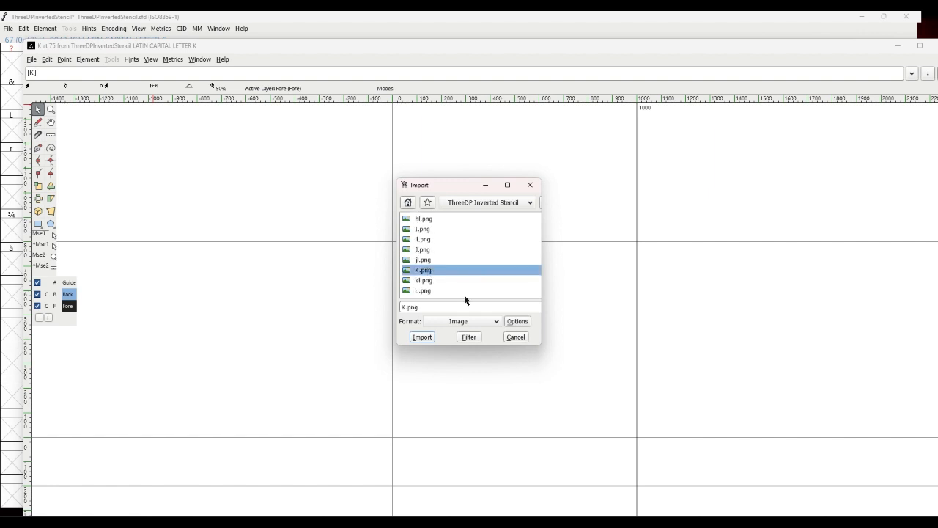
left_click(431, 337)
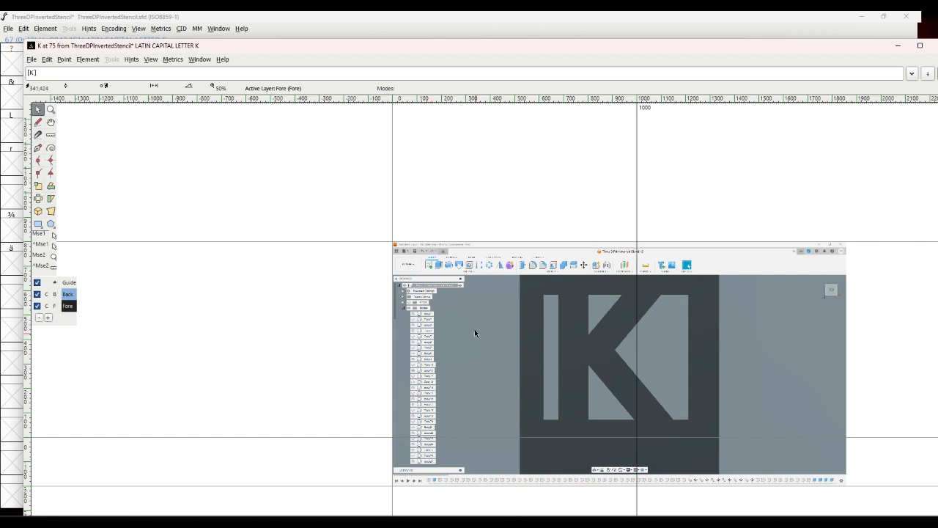
On the Back layer of the K glyph, enlarge the imported image with Transform and move it so the K's lower-left corner sits near the origin.
left_click(74, 294)
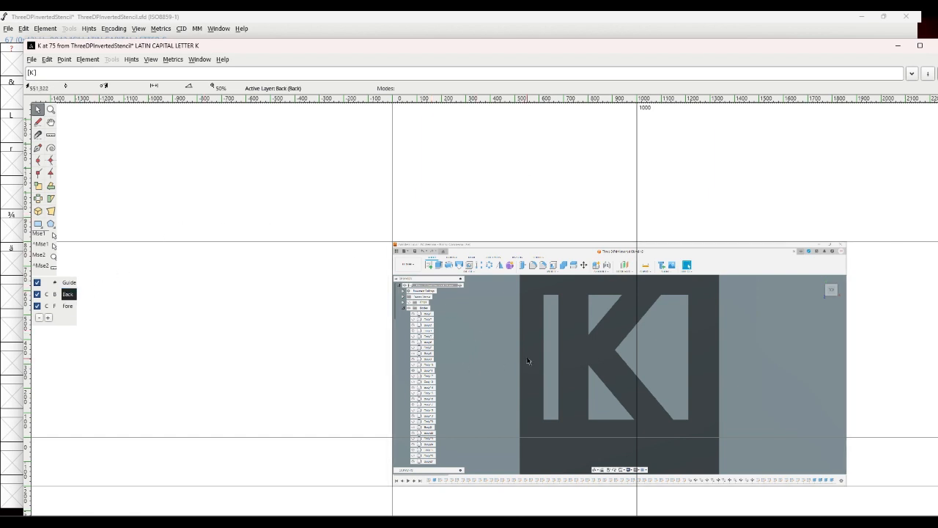
left_click_drag(527, 361, 469, 350)
left_click(90, 59)
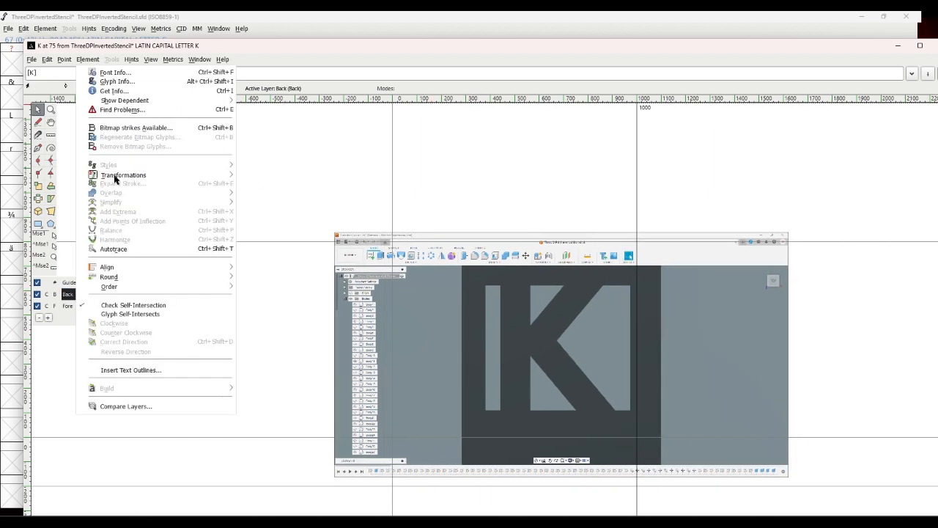
left_click(253, 179)
left_click(413, 337)
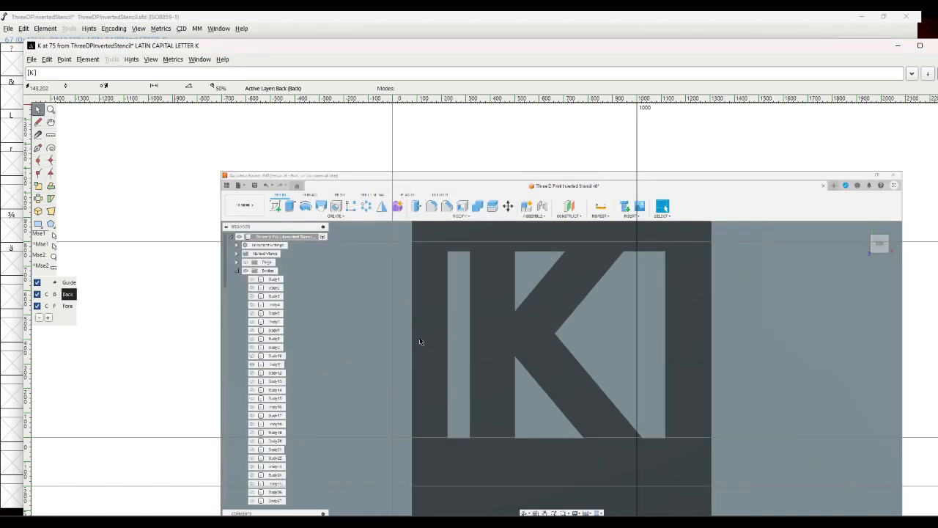
left_click_drag(475, 341, 434, 333)
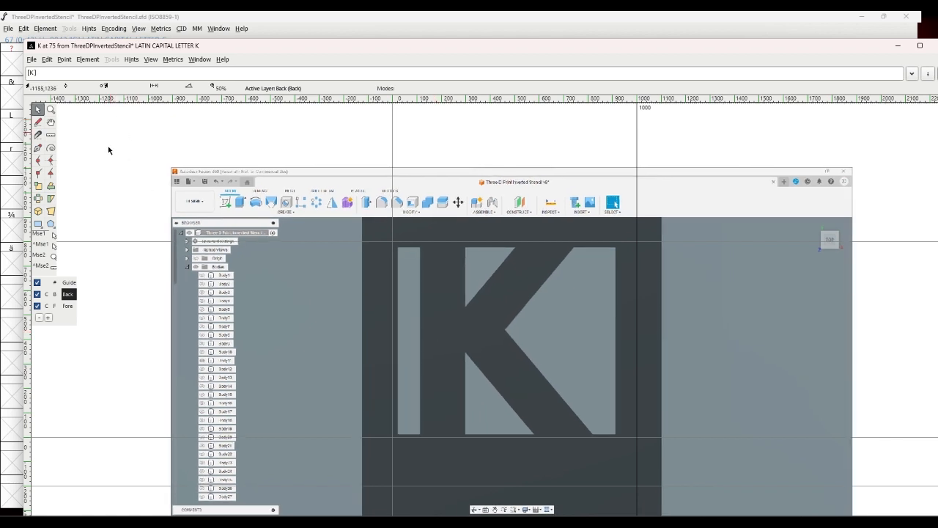
Switch to the Fore layer of the K glyph and autotrace the background image into outlines.
left_click(68, 306)
left_click(80, 65)
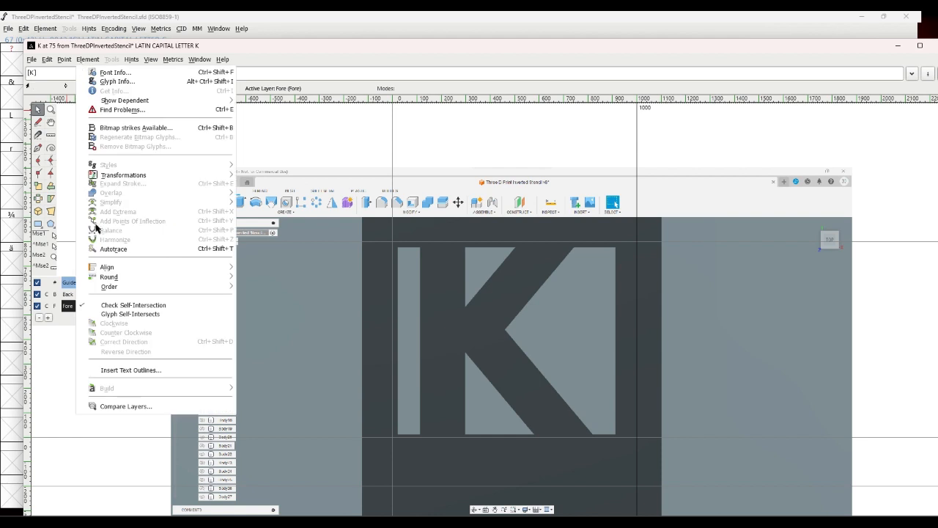
left_click(106, 250)
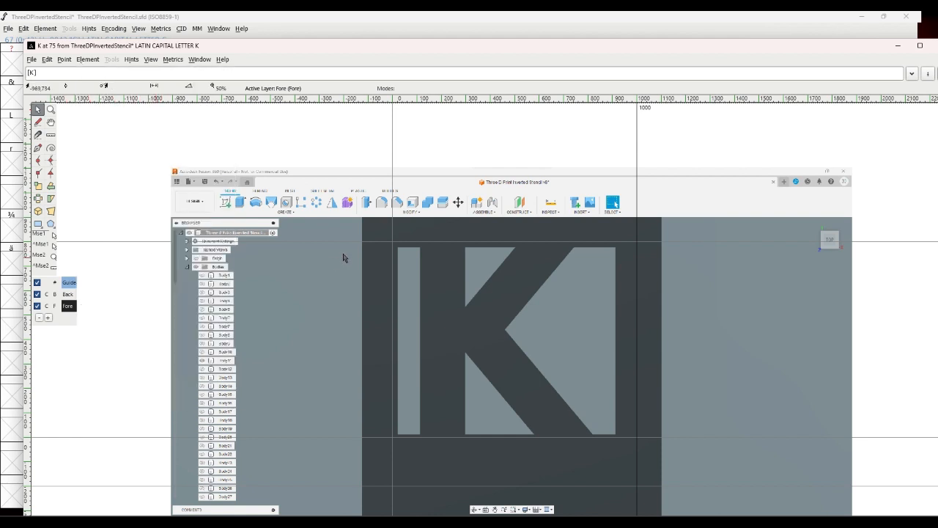
Delete all traced contours except the K's by inverting the selection, and move the K contours so their lower-left corner sits at 0,0.
key("ctrl+a")
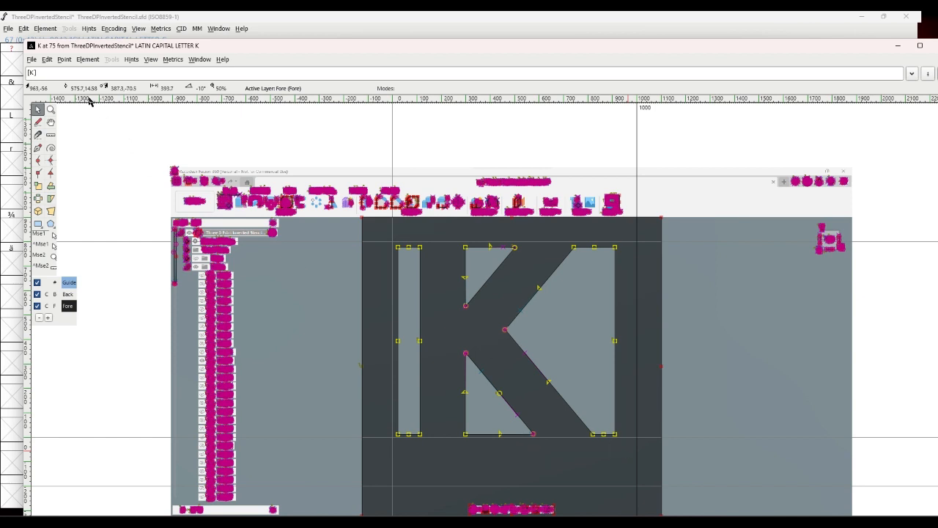
left_click(47, 59)
mouse_move(64, 257)
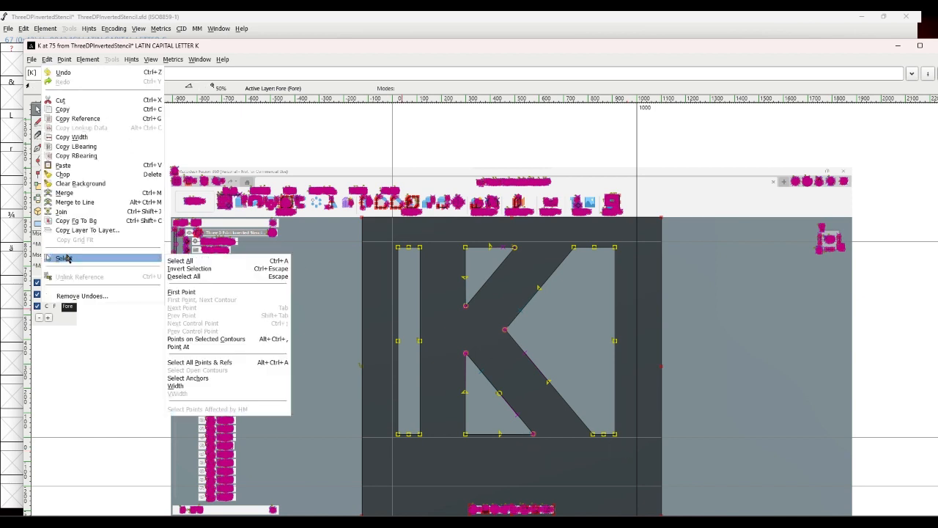
left_click(182, 271)
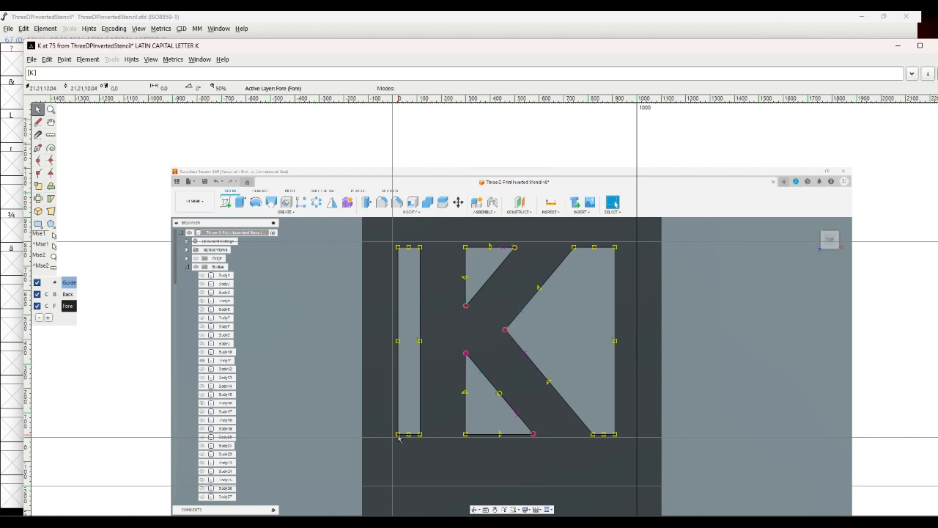
left_click_drag(394, 438, 390, 441)
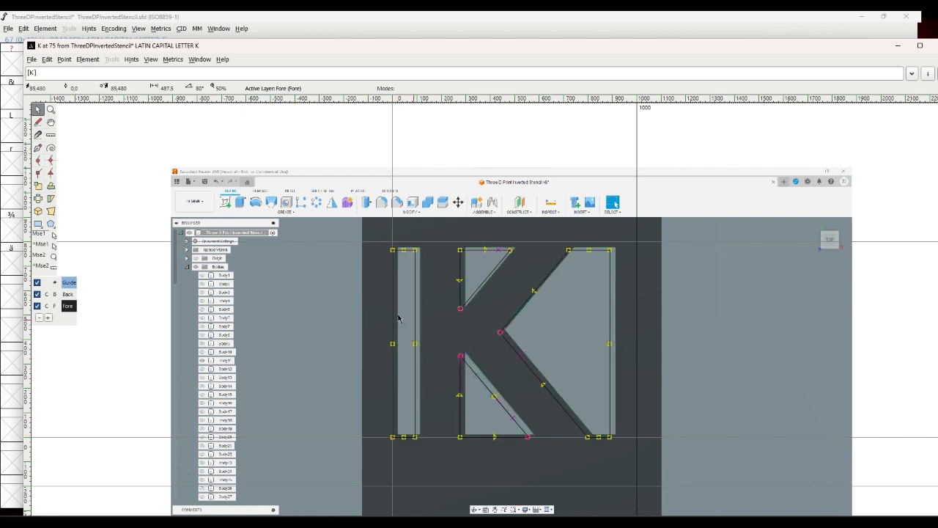
left_click(154, 335)
Go to the next glyph, capital L, and import the image L.png into it.
left_click(151, 59)
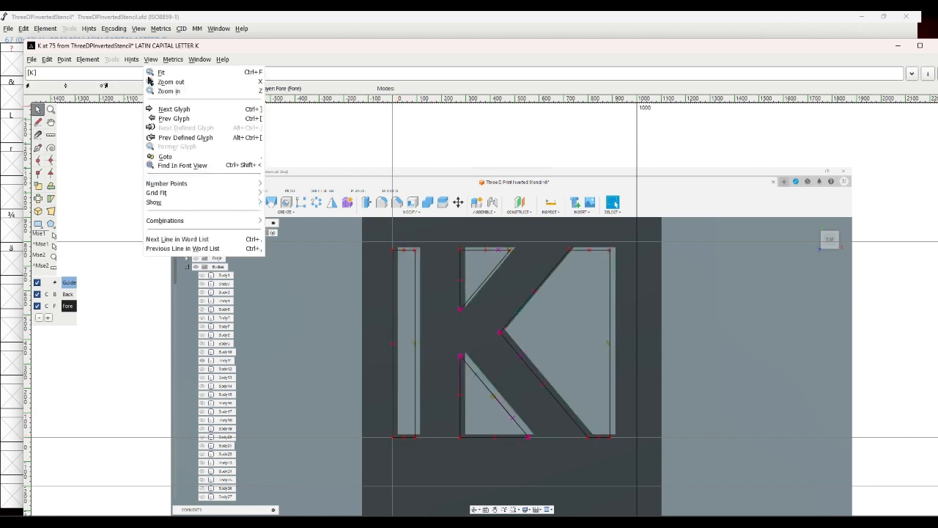
left_click(158, 109)
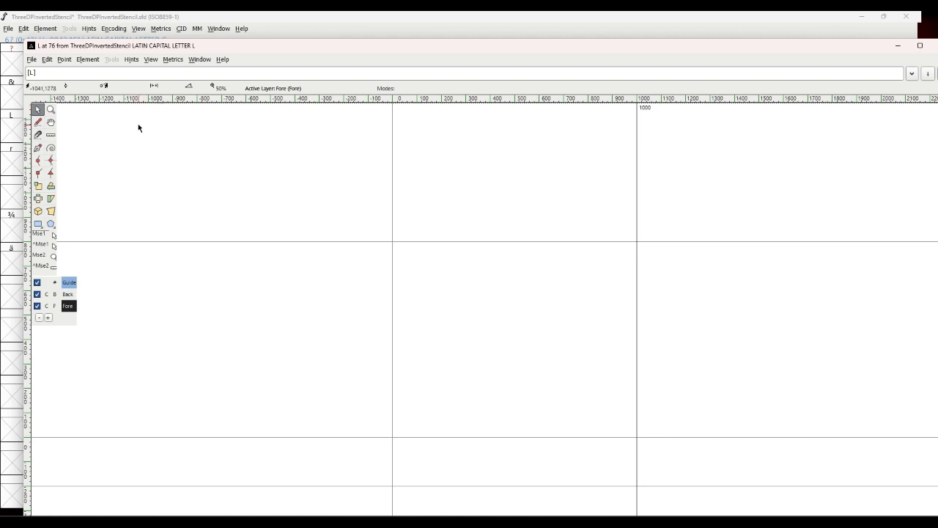
left_click(33, 61)
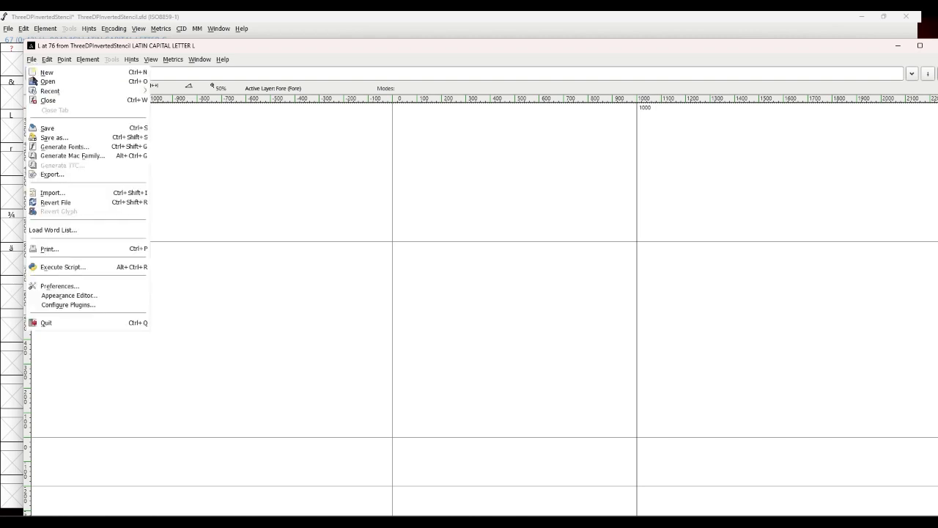
left_click(53, 193)
scroll(431, 259, "down", 5)
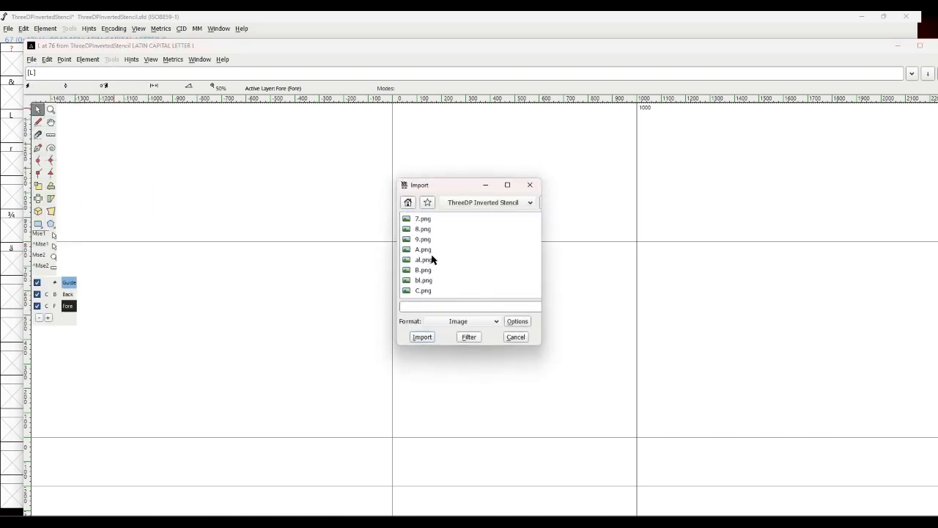
scroll(433, 259, "down", 4)
left_click(428, 281)
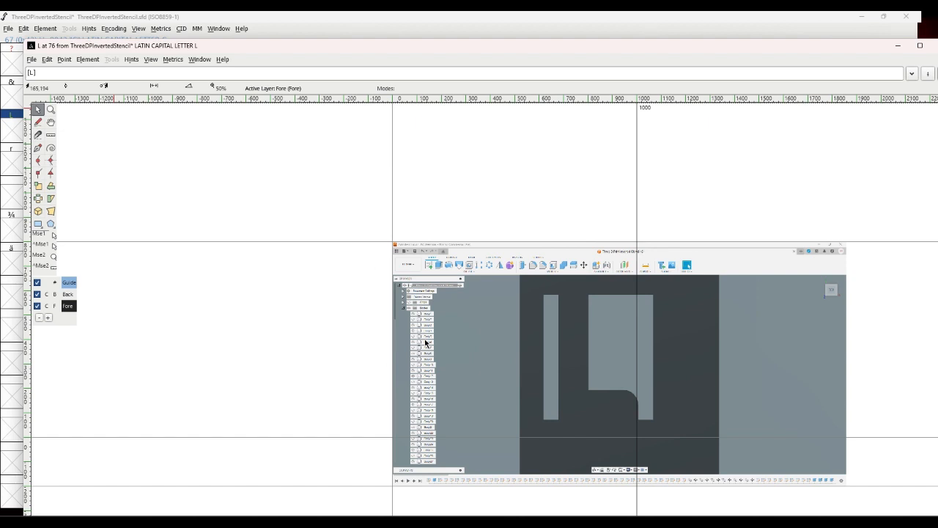
On the Back layer of the L glyph, enlarge the imported image with Transform and move it so the L's lower-left corner sits near the origin.
left_click(67, 295)
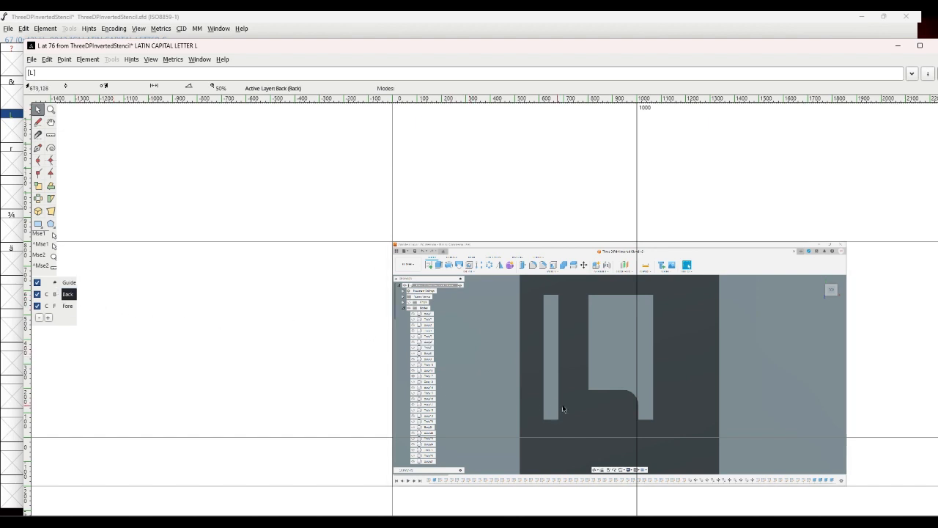
left_click_drag(563, 409, 491, 397)
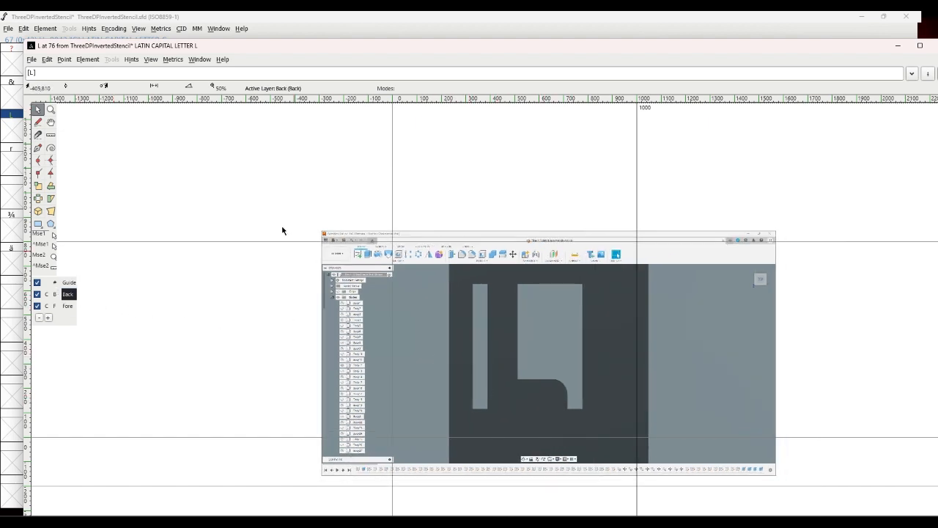
left_click(87, 59)
mouse_move(188, 180)
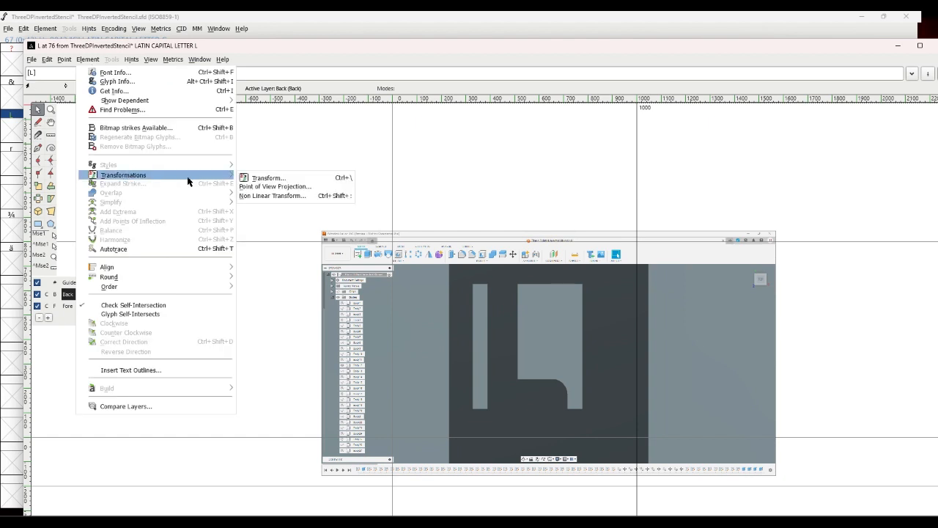
left_click(262, 179)
left_click(422, 338)
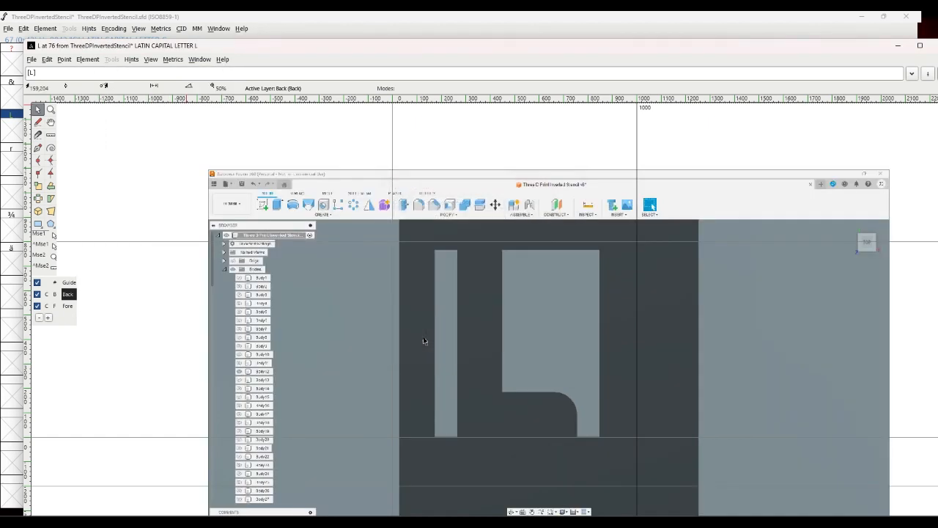
left_click_drag(478, 338, 444, 330)
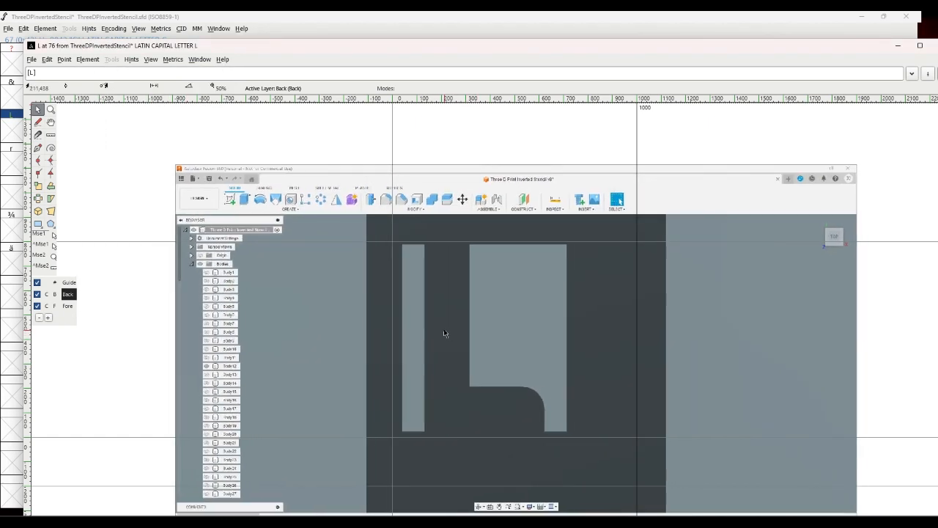
Switch to the Fore layer of the L glyph and autotrace the background image into outlines.
left_click(68, 305)
left_click(87, 60)
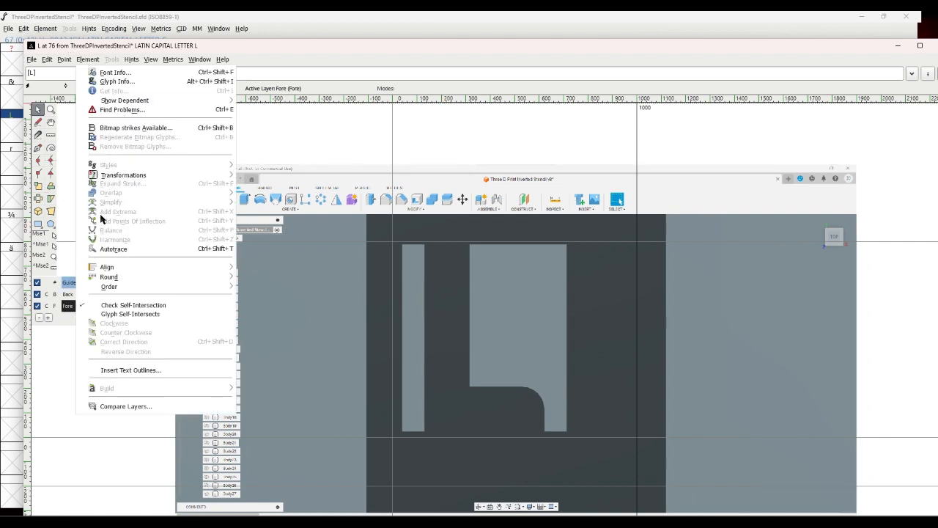
left_click(105, 250)
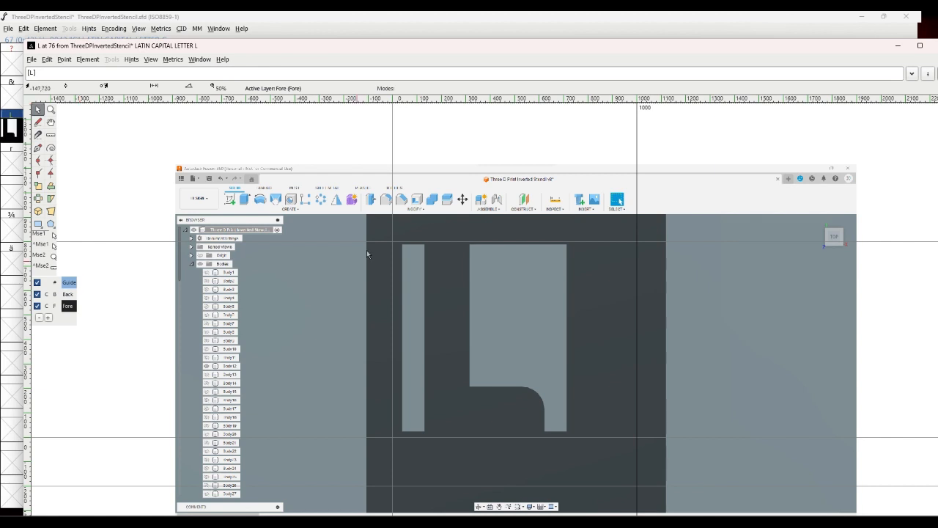
Delete all traced contours except the L's two by inverting the selection, and move those two so their lower-left corner sits at 0,0.
key("ctrl+a")
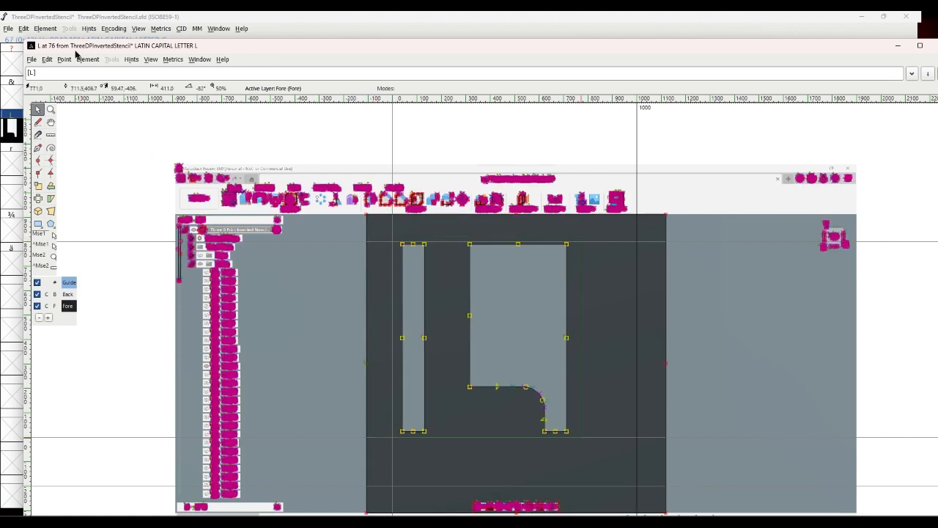
left_click(47, 59)
mouse_move(71, 259)
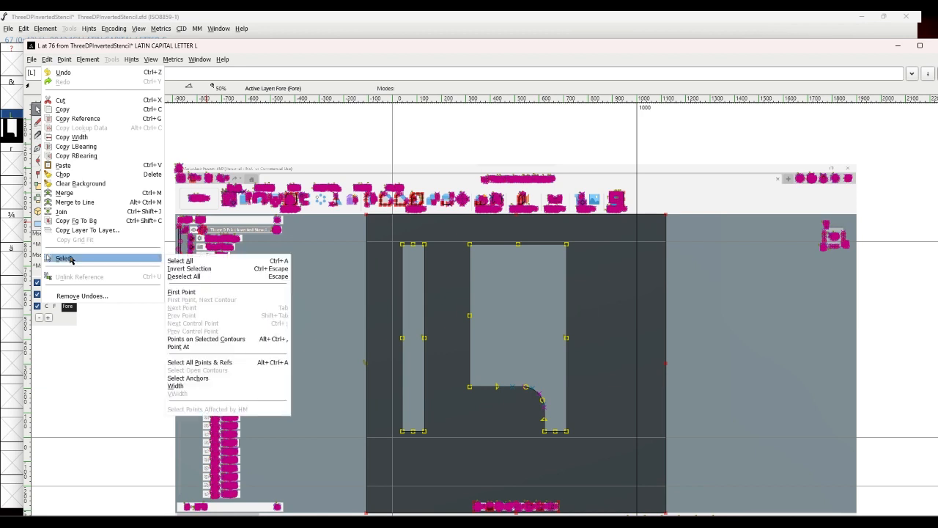
left_click(174, 270)
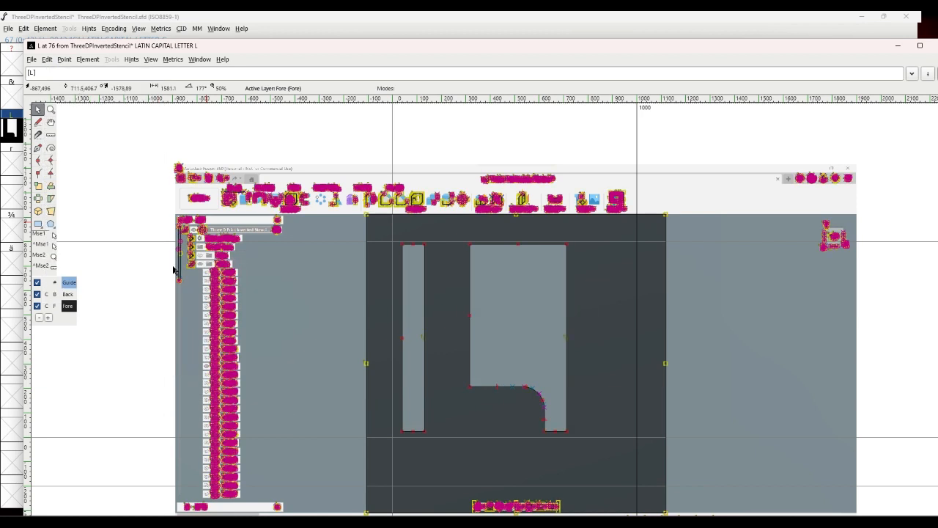
key("ctrl+Escape")
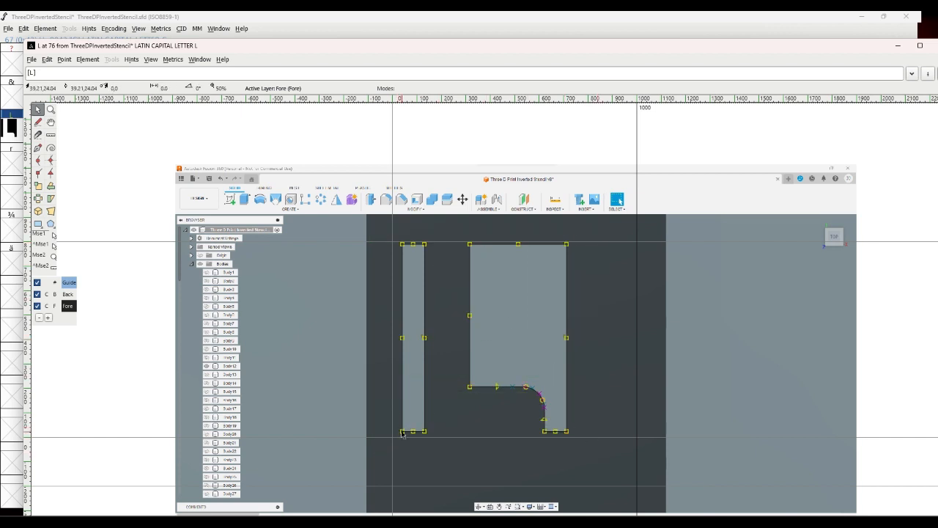
left_click_drag(403, 432, 397, 437)
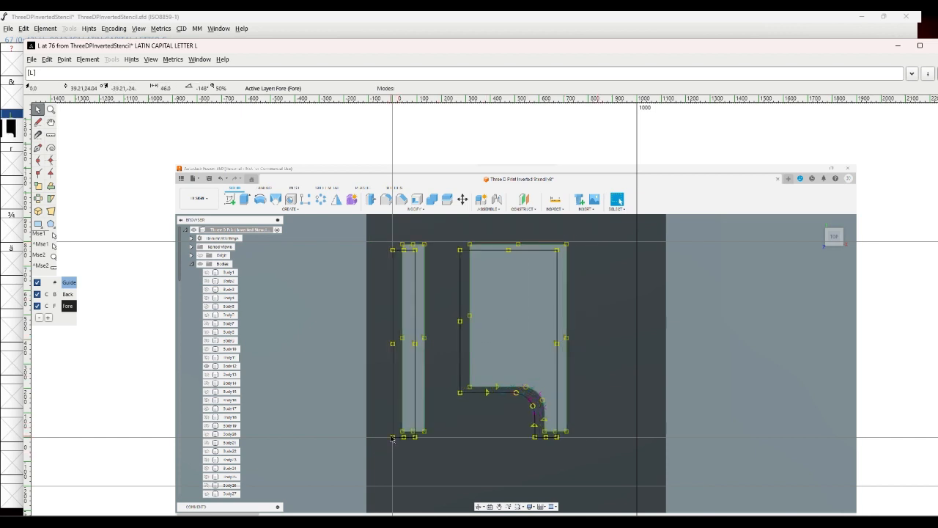
left_click(137, 349)
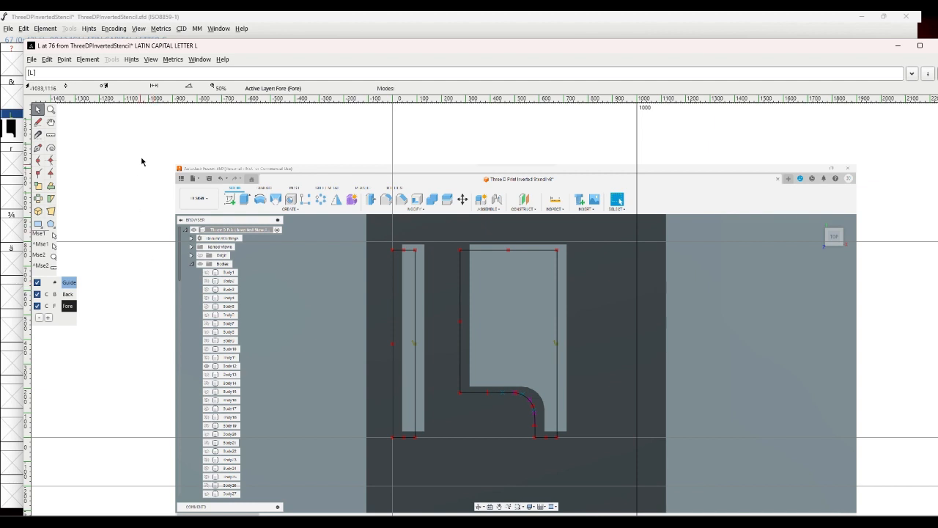
Go to the next glyph, capital M, and import the image M.png into it.
left_click(151, 58)
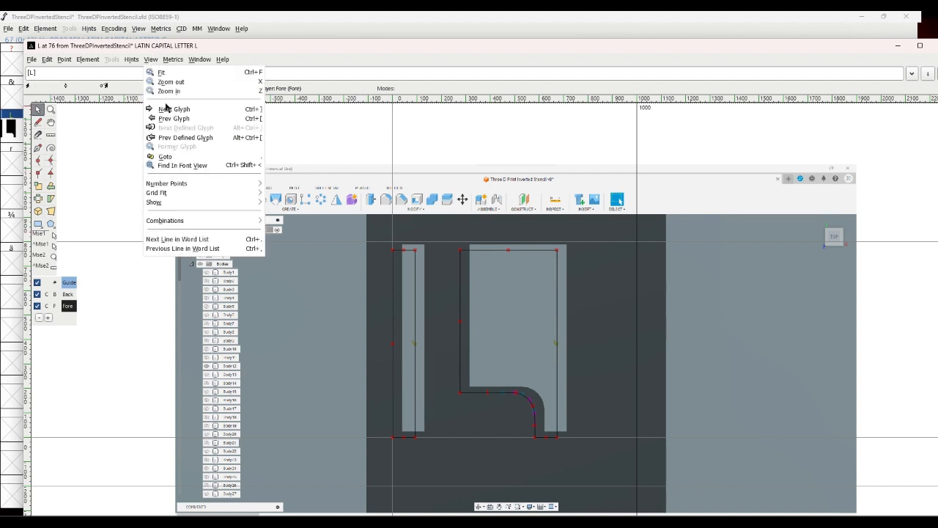
left_click(173, 110)
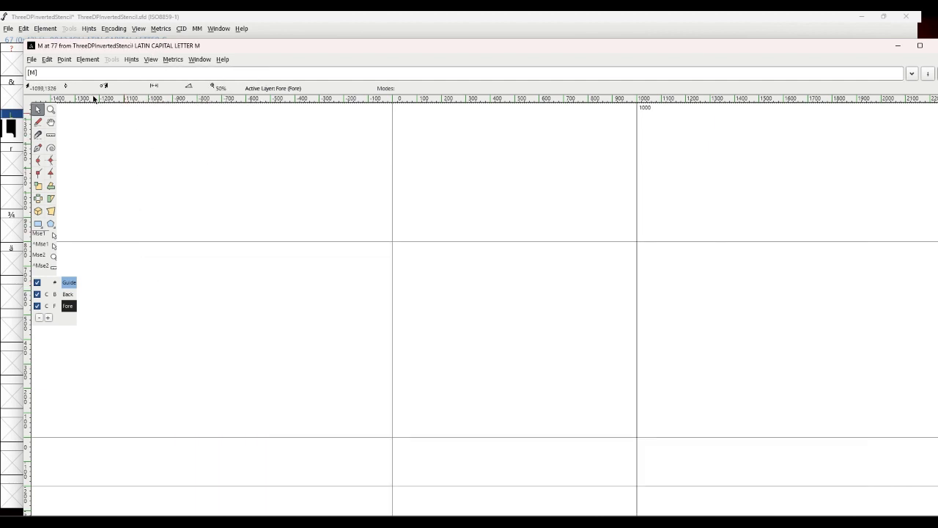
left_click(32, 60)
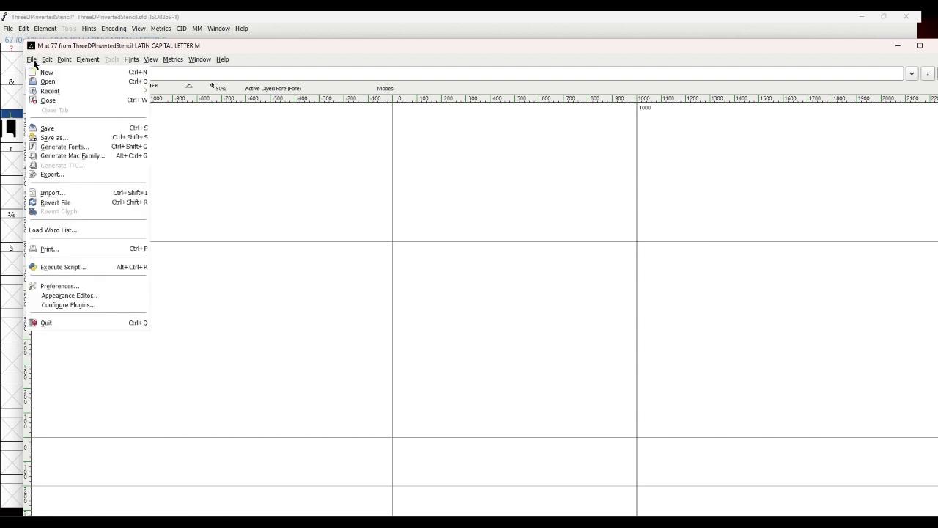
left_click(60, 195)
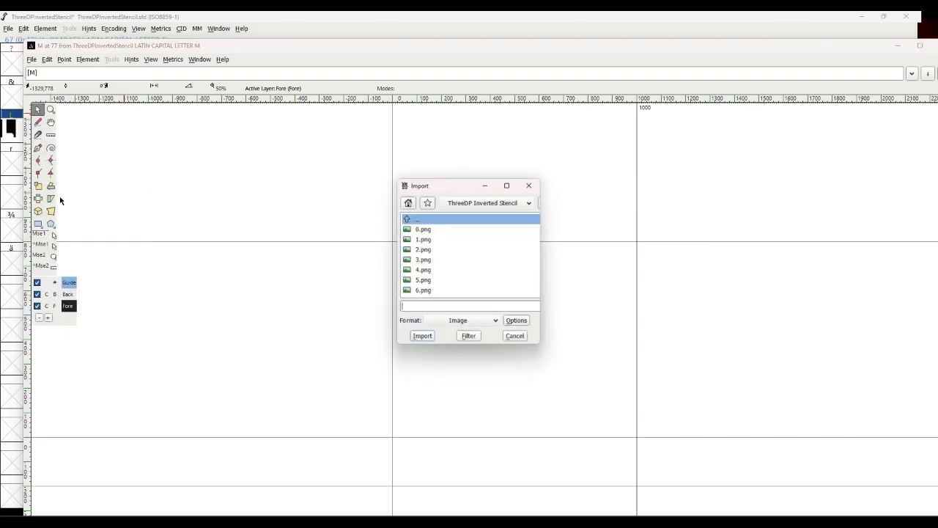
scroll(441, 268, "down", 4)
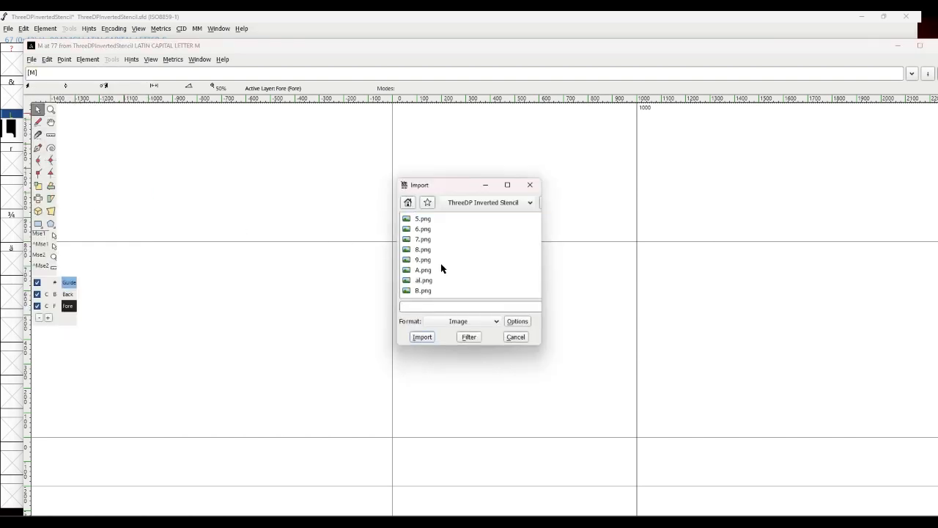
scroll(442, 268, "down", 4)
scroll(441, 269, "down", 3)
left_click(429, 271)
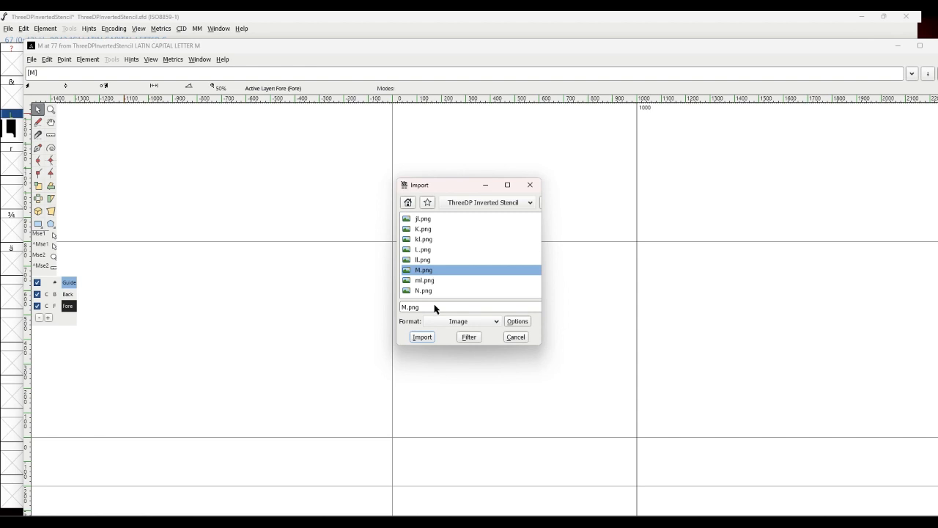
left_click(424, 337)
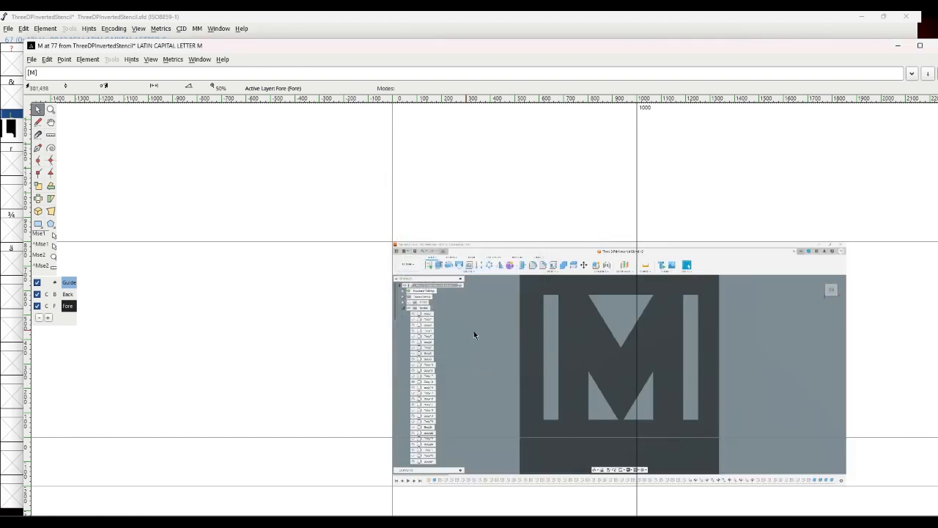
On the Back layer of the M glyph, scale the imported image uniformly to 150% and move it so the M's lower-left corner sits near the origin.
left_click(69, 294)
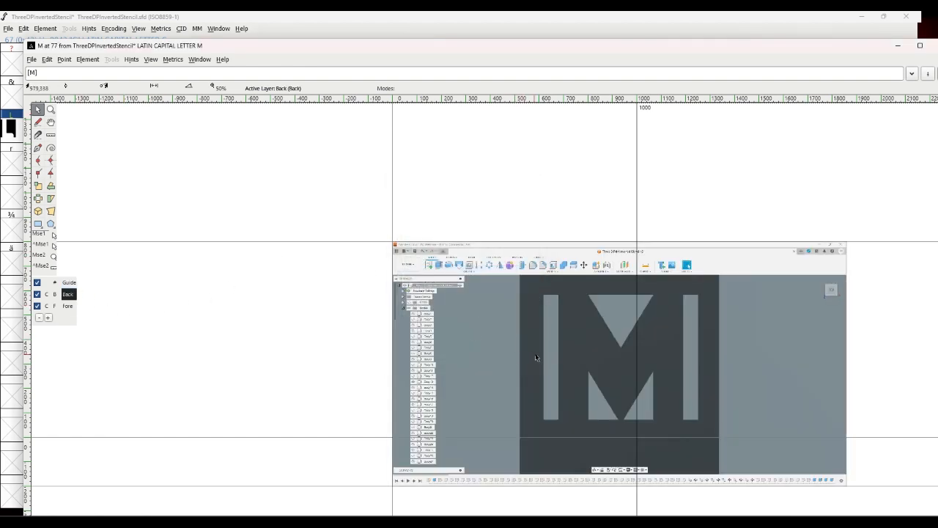
left_click_drag(536, 357, 458, 338)
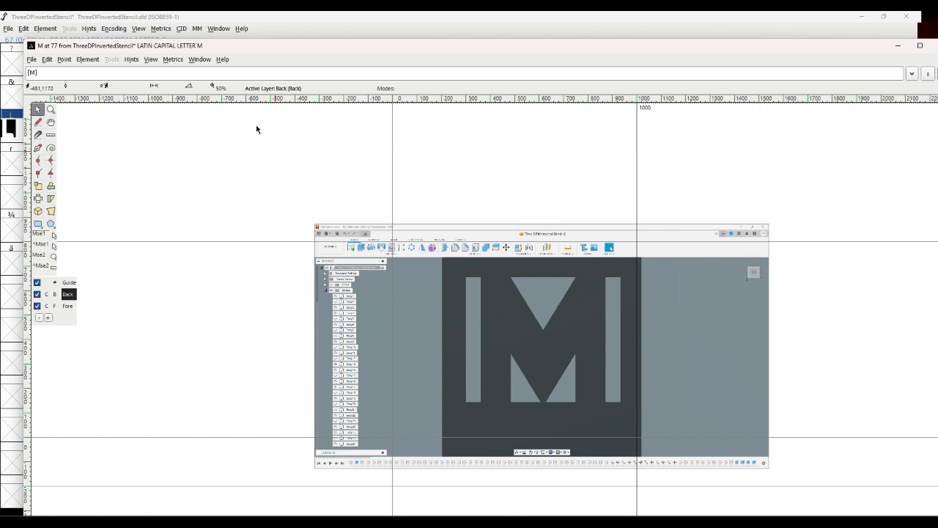
left_click(96, 62)
mouse_move(126, 175)
left_click(253, 182)
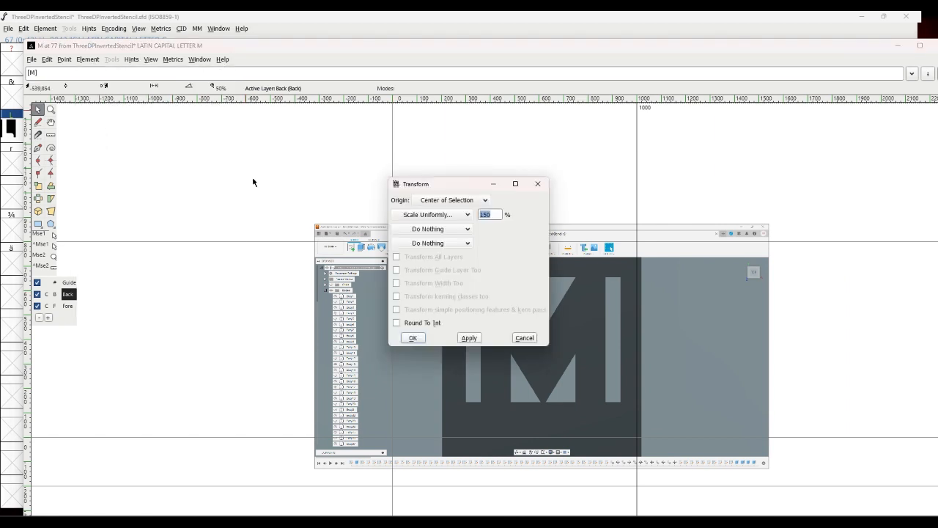
left_click(413, 337)
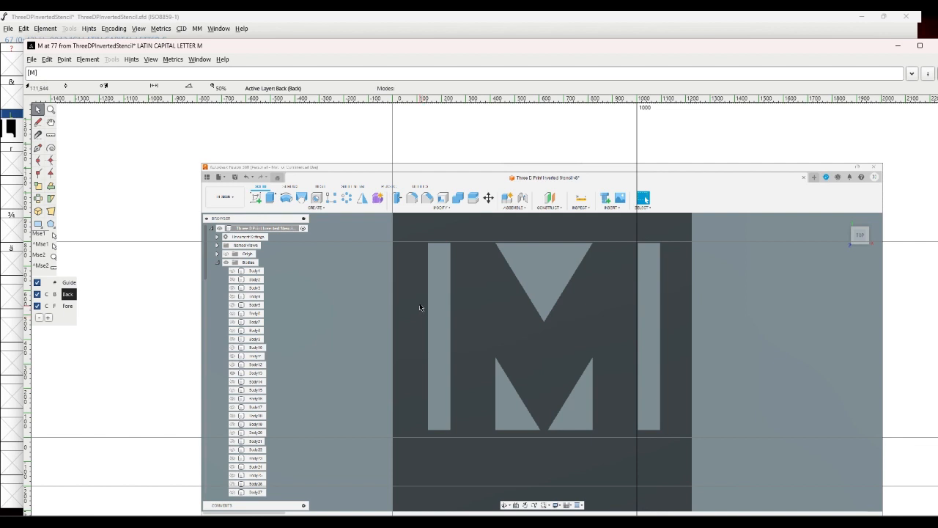
left_click_drag(420, 306, 389, 310)
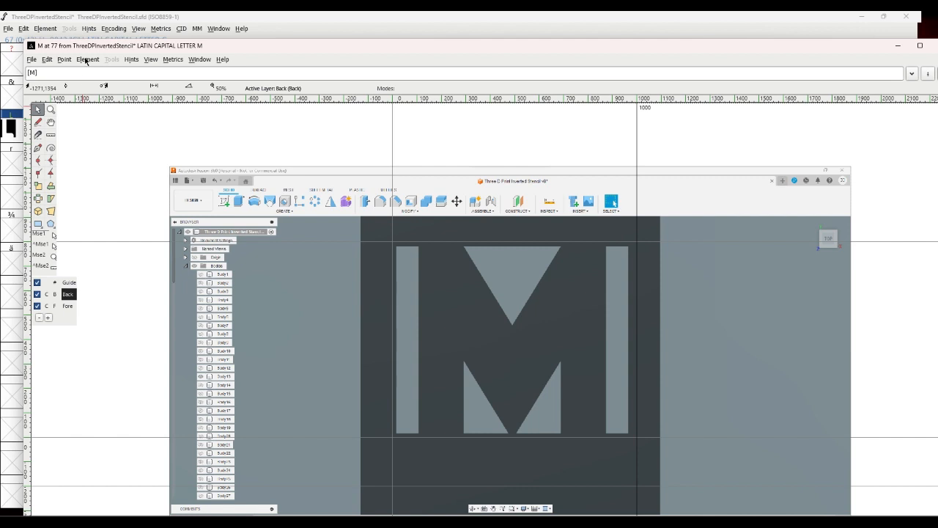
Switch to the Fore layer of the M glyph and autotrace the background image into outlines.
left_click(68, 305)
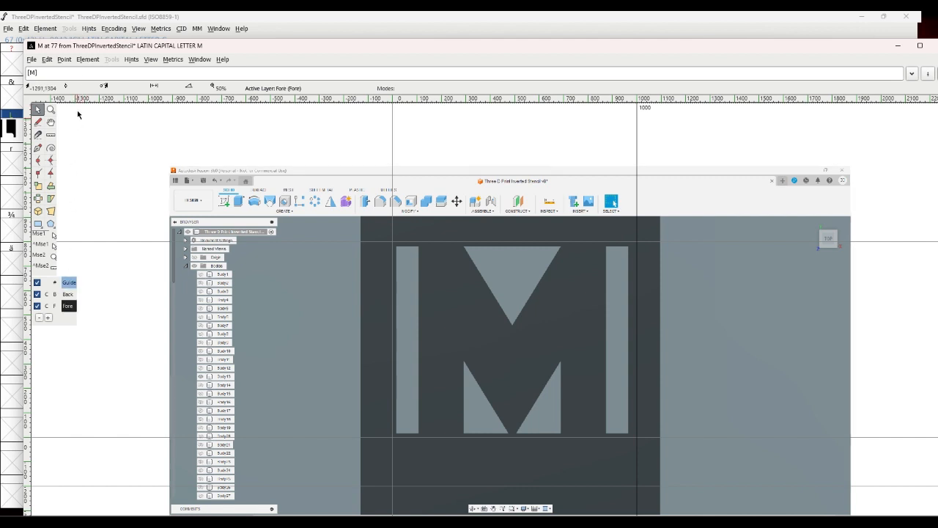
left_click(88, 59)
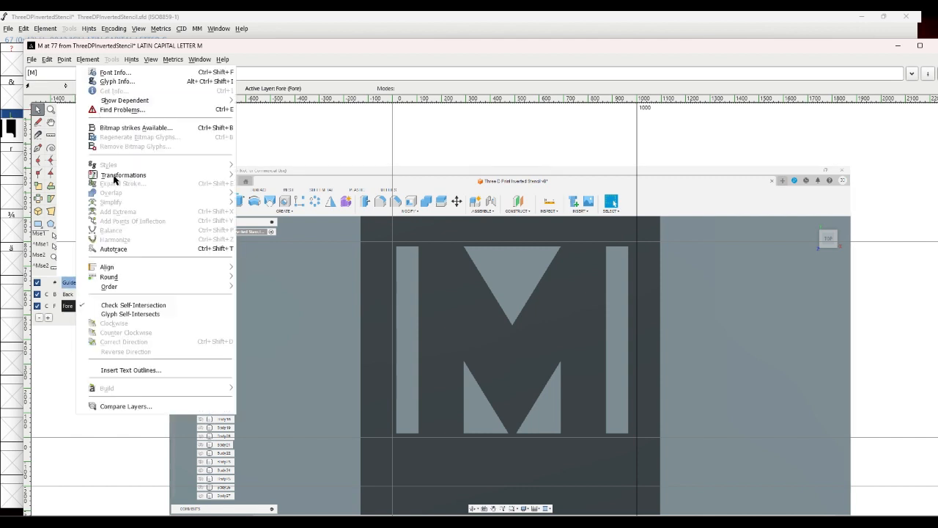
left_click(116, 249)
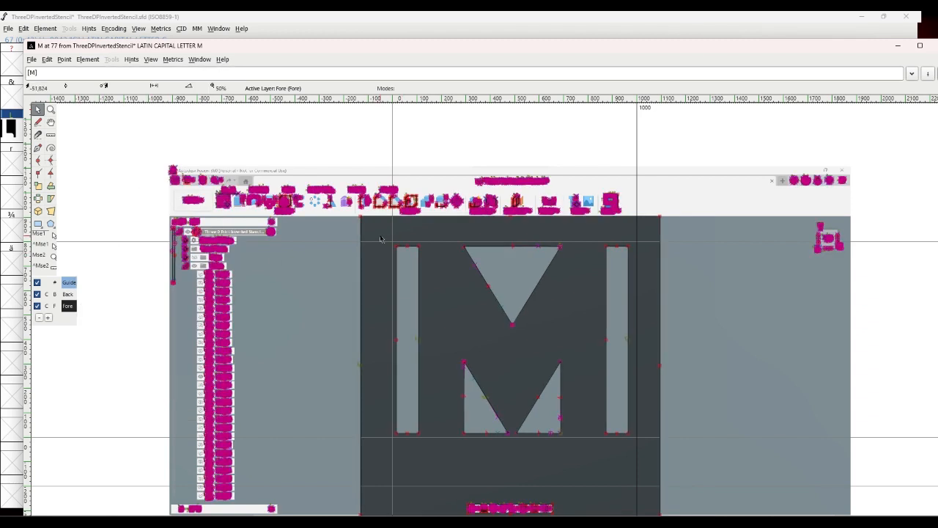
Select the M's five traced contours, invert the selection and delete all the other traced contours.
left_click_drag(543, 397, 637, 443)
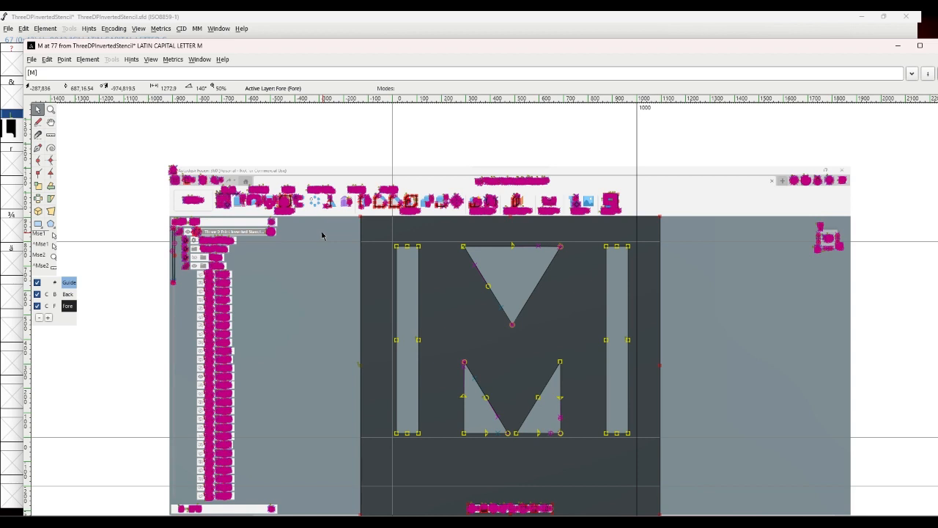
left_click(46, 59)
mouse_move(71, 258)
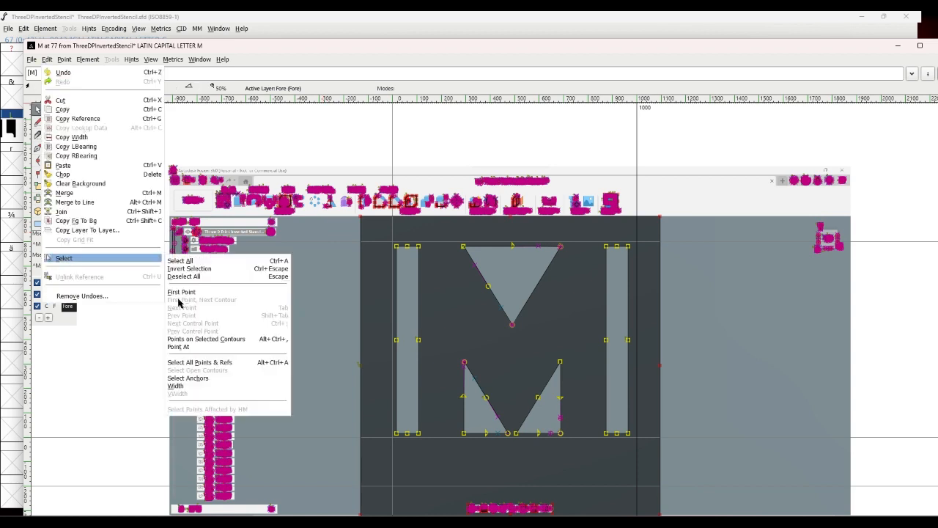
left_click(182, 269)
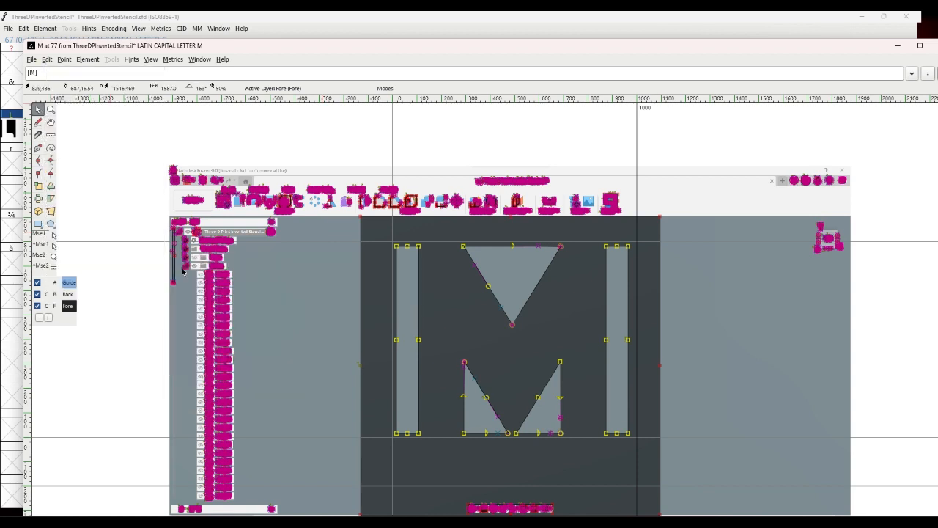
left_click(183, 271)
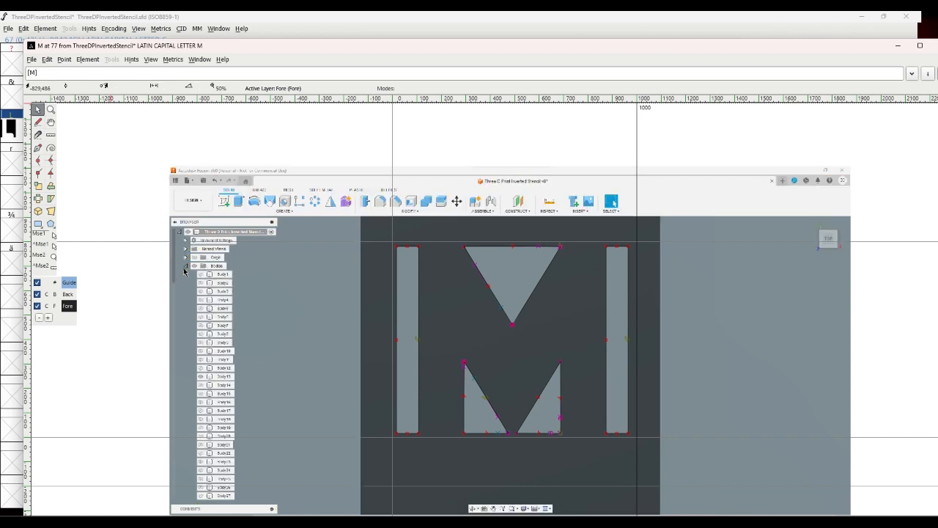
Move the M's five contours together so their lower-left corner sits at 0,0, and deselect them.
left_click_drag(370, 239, 635, 442)
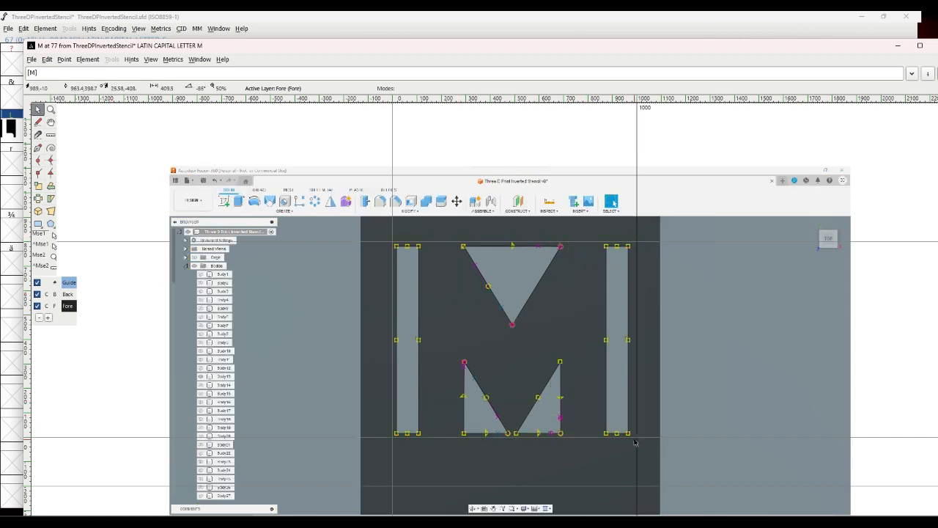
left_click(395, 435)
left_click_drag(396, 435, 392, 438)
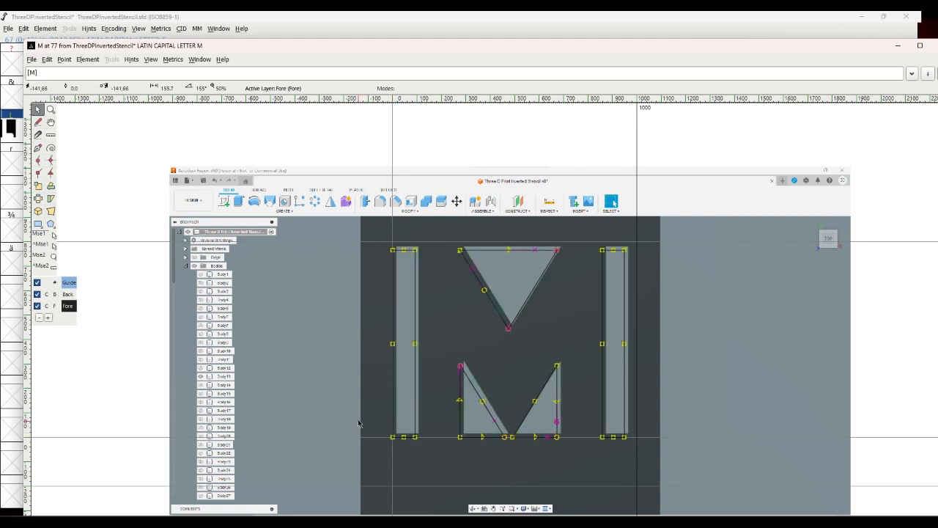
left_click(143, 255)
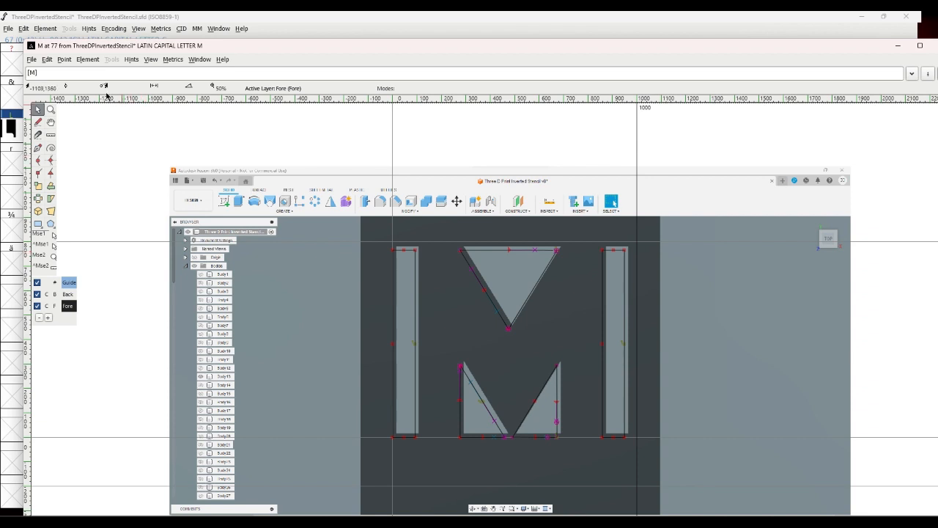
Check the glyphs made so far in the font overview and go to the next glyph, capital N.
left_click(151, 59)
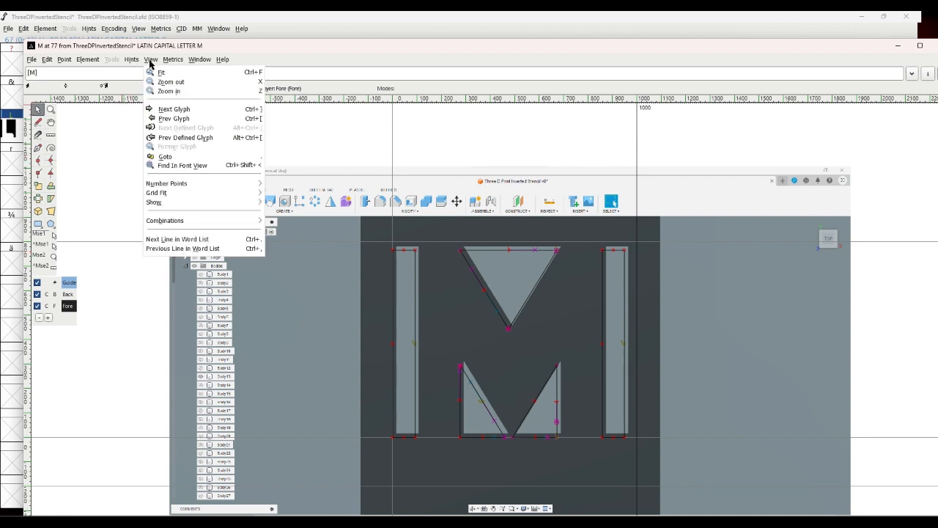
key("Escape")
left_click_drag(228, 47, 243, 244)
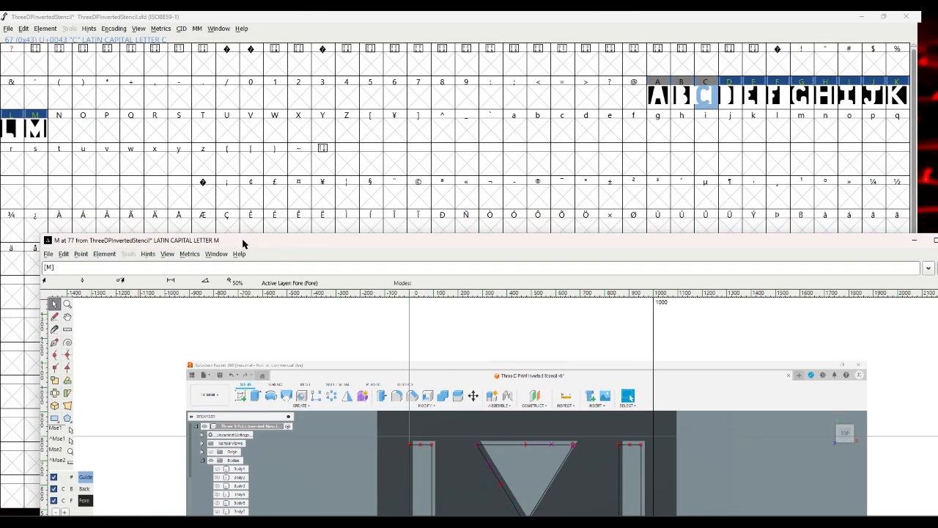
left_click_drag(243, 244, 209, 51)
left_click(131, 63)
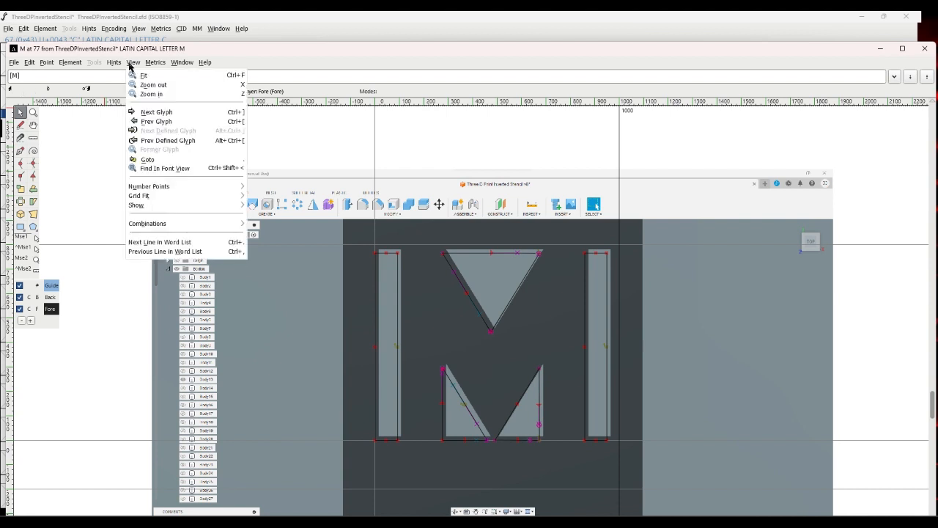
left_click(153, 113)
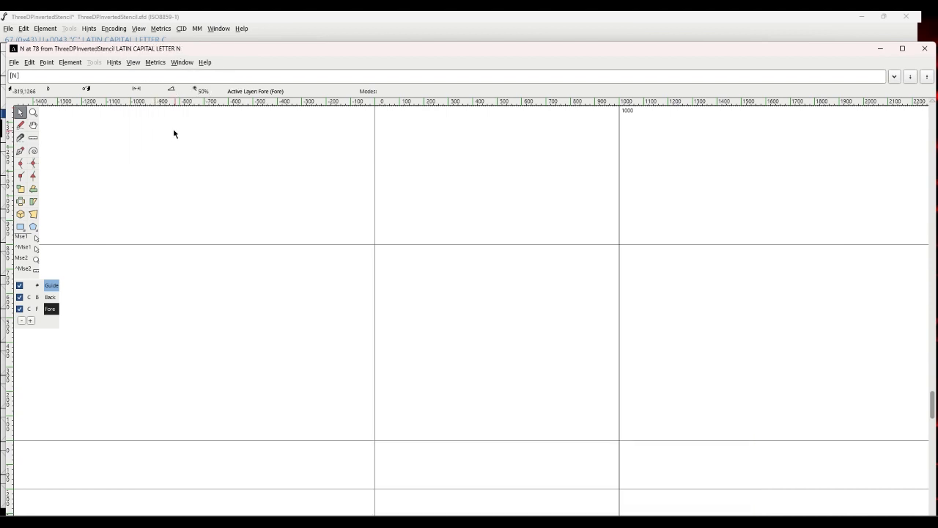
left_click(14, 64)
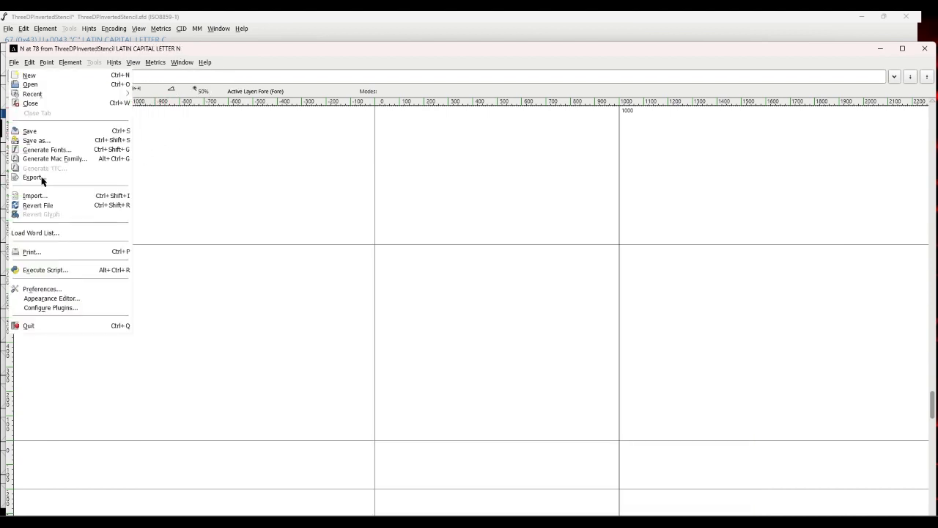
left_click(37, 206)
left_click(489, 287)
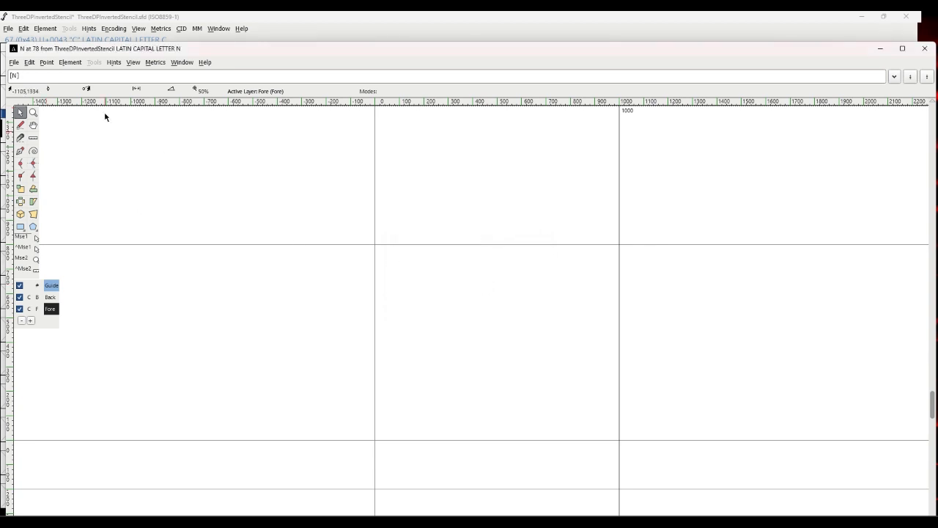
Import the image N.png into the capital N glyph.
left_click(14, 63)
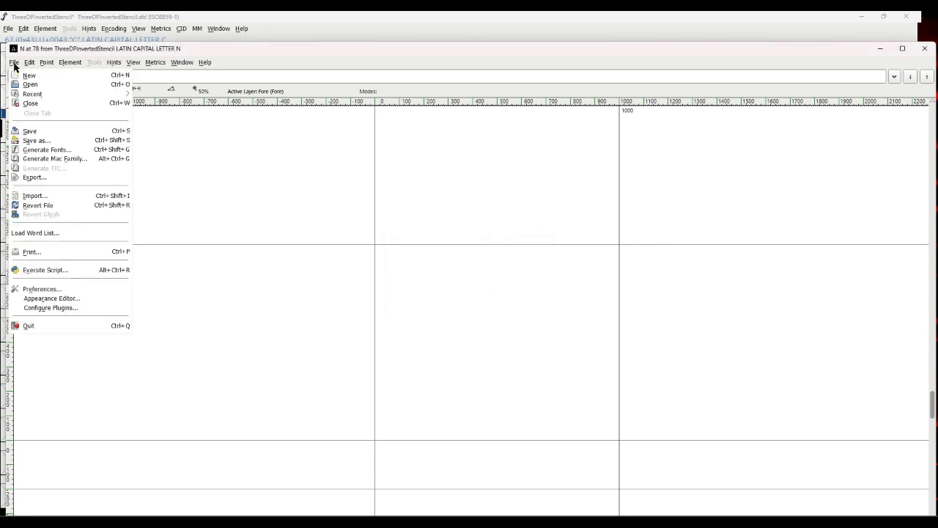
left_click(35, 196)
scroll(469, 279, "down", 8)
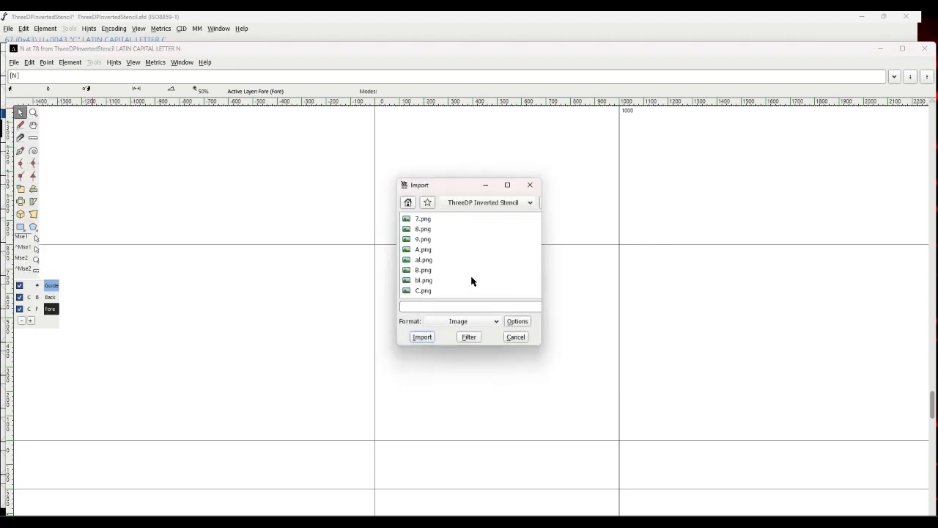
scroll(471, 281, "down", 4)
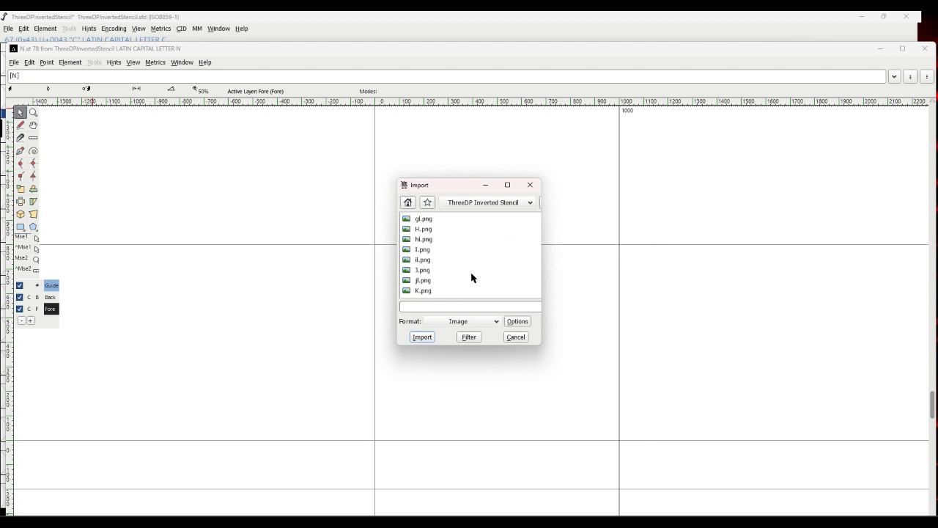
scroll(471, 279, "down", 1)
left_click(427, 291)
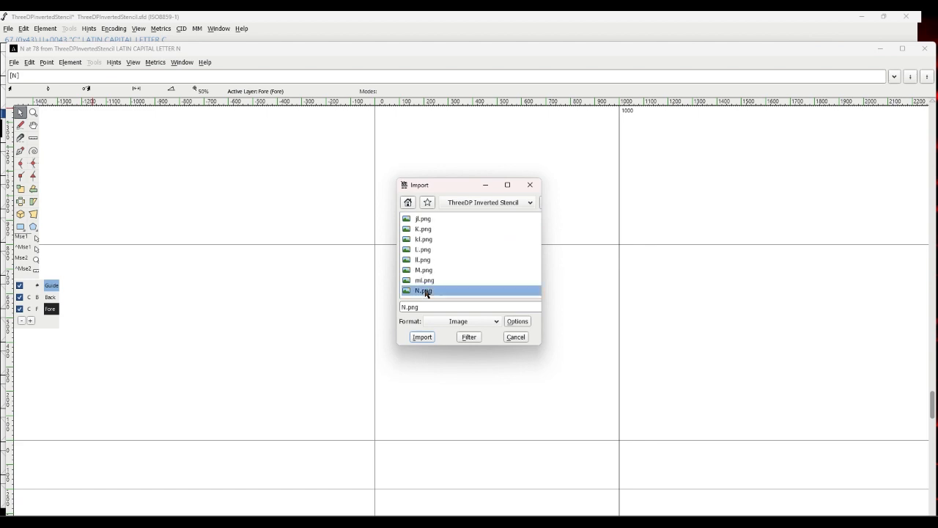
left_click(423, 337)
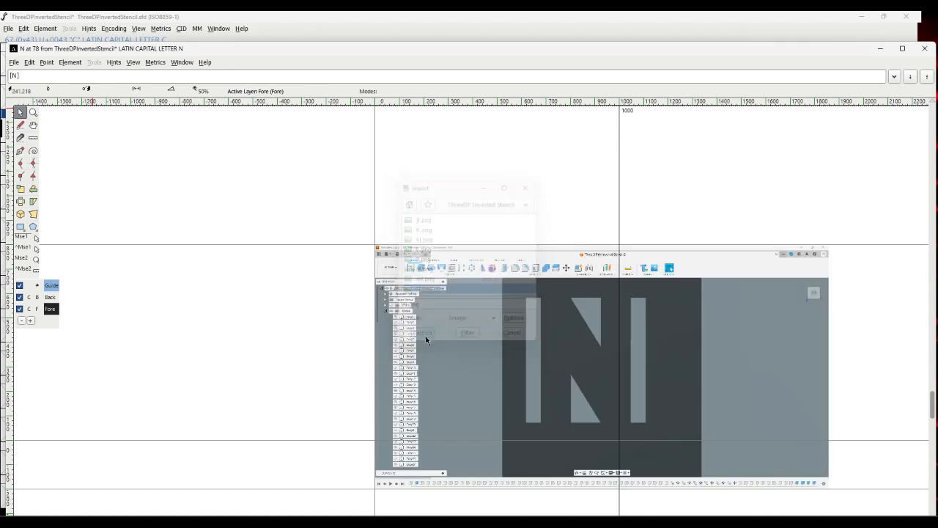
On the Back layer of the N glyph, scale the imported image uniformly to 150% and move it so the N's lower-left corner sits near the origin.
left_click(49, 297)
left_click_drag(561, 377, 474, 354)
left_click(77, 63)
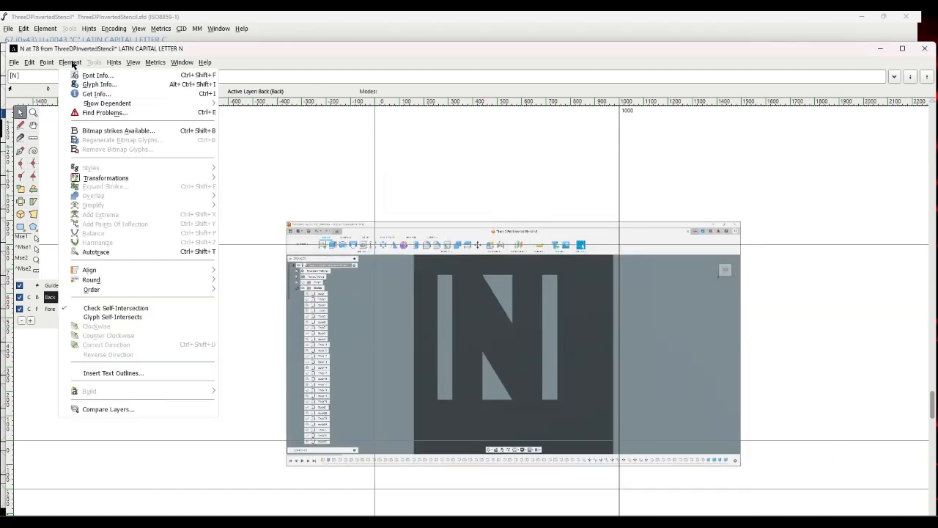
mouse_move(106, 184)
left_click(250, 181)
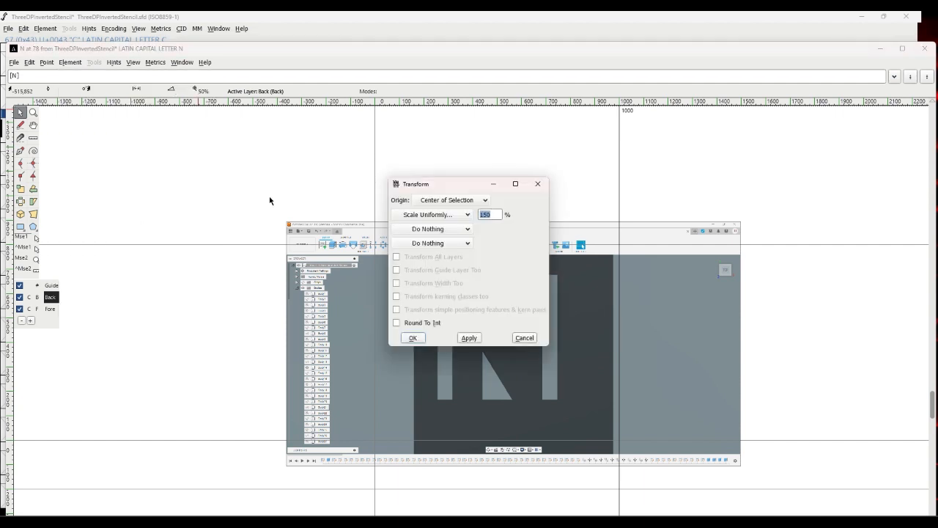
left_click(415, 339)
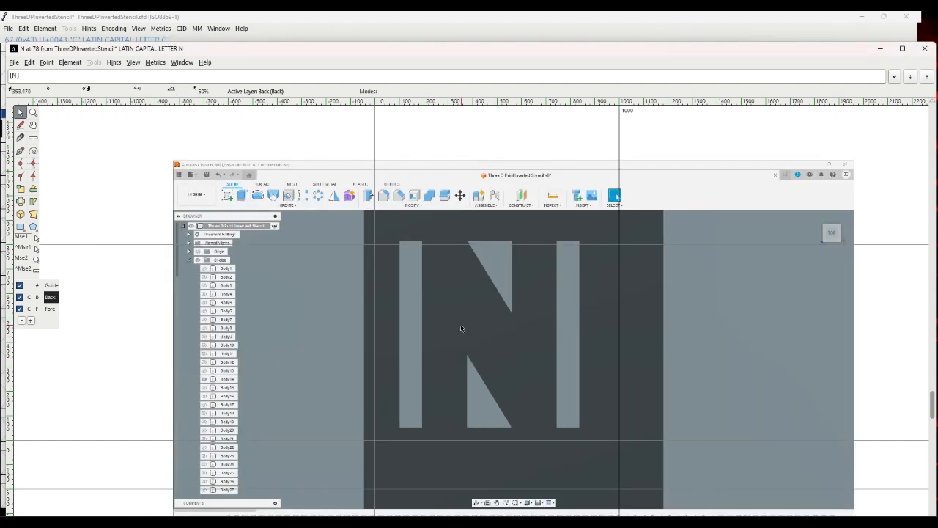
left_click_drag(461, 328, 442, 335)
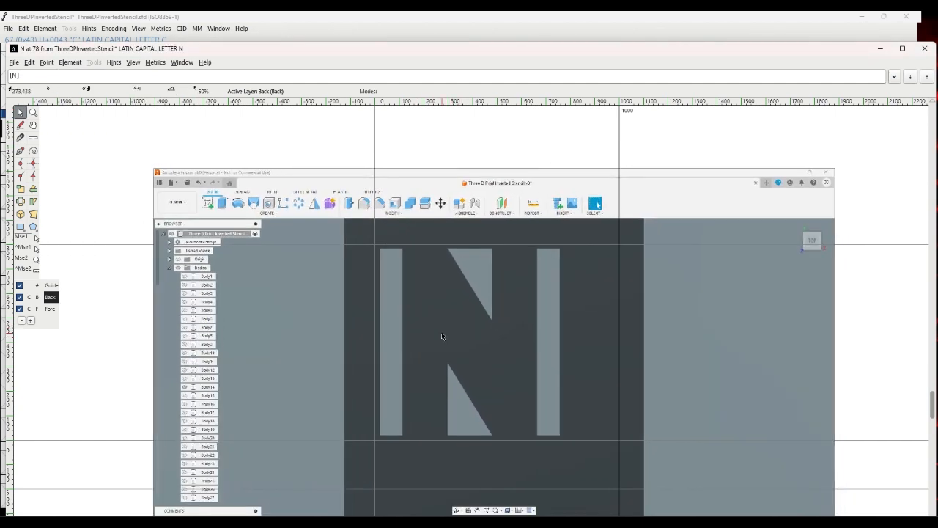
Switch to the Fore layer of the N glyph and autotrace the background image into outlines.
left_click(50, 309)
left_click(69, 63)
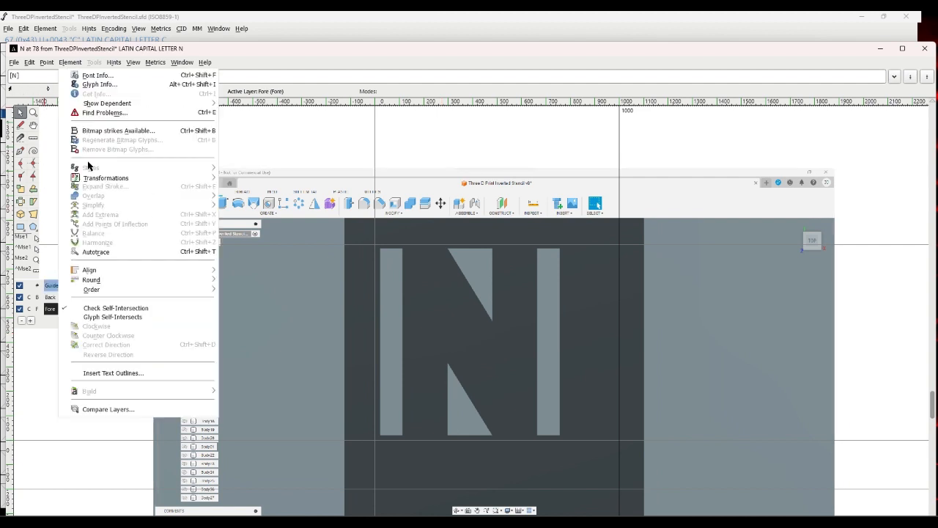
left_click(103, 251)
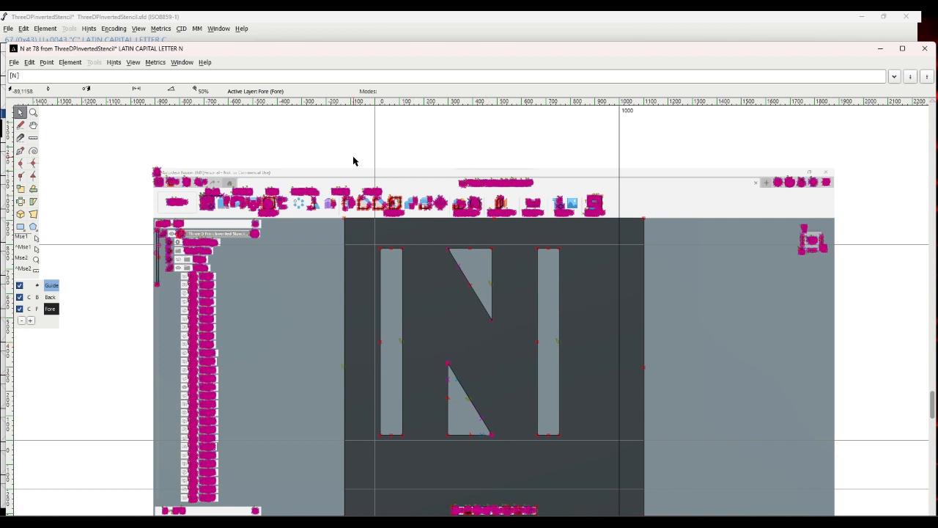
Delete all traced outlines in the N glyph except the four shapes forming the letter, by selecting those shapes and inverting the selection.
left_click_drag(368, 239, 576, 449)
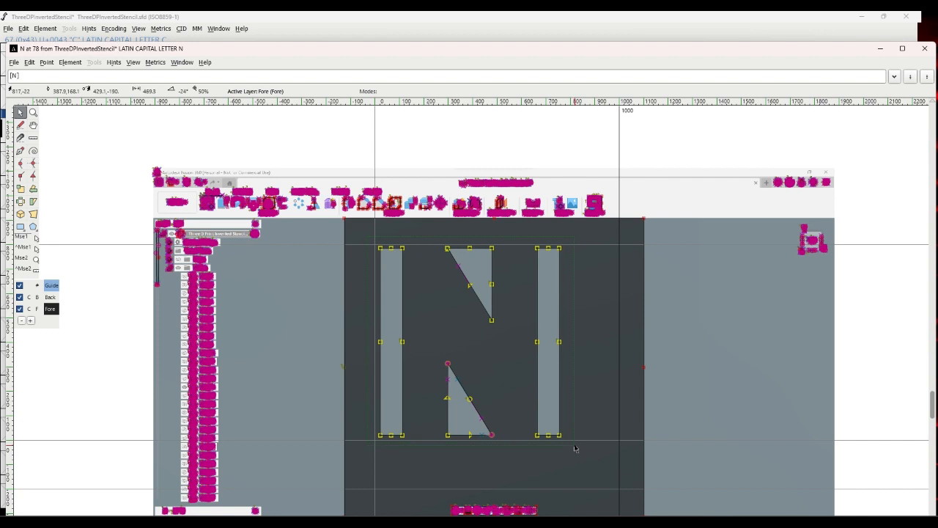
left_click(29, 62)
mouse_move(53, 262)
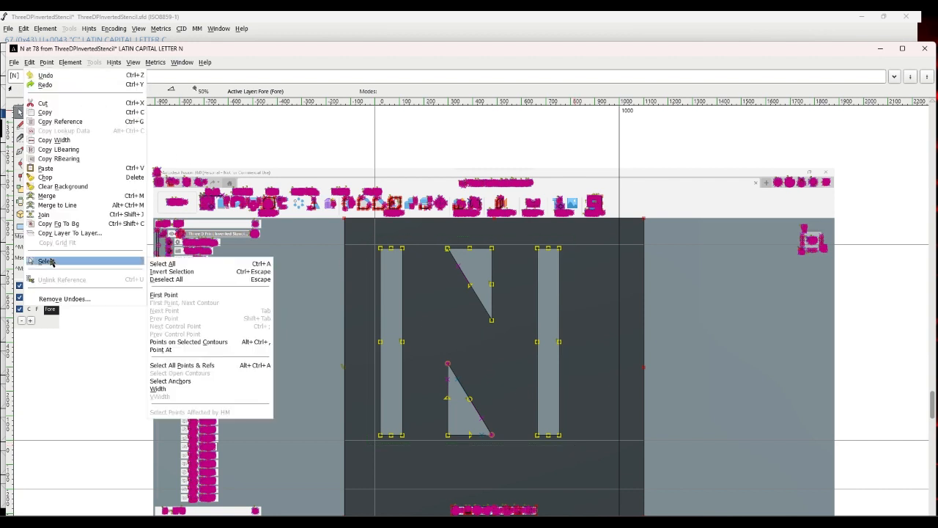
left_click(167, 271)
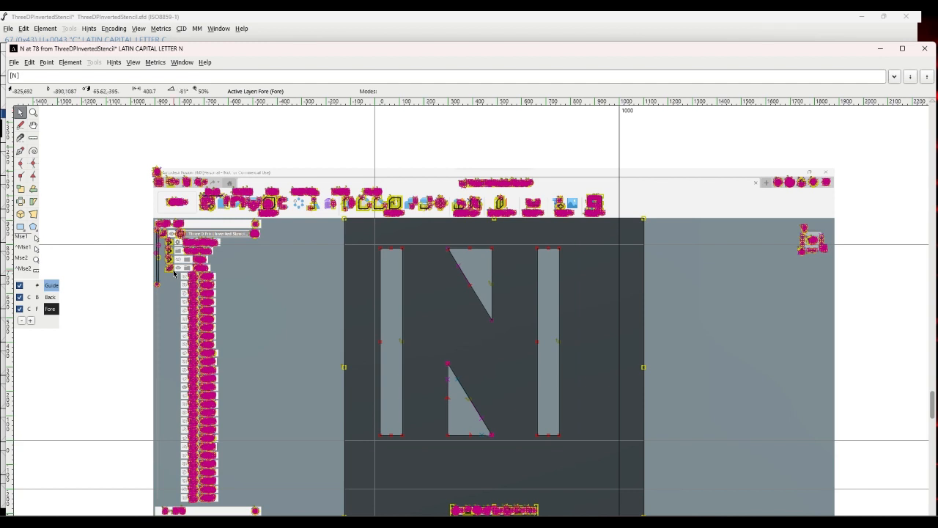
left_click(174, 273)
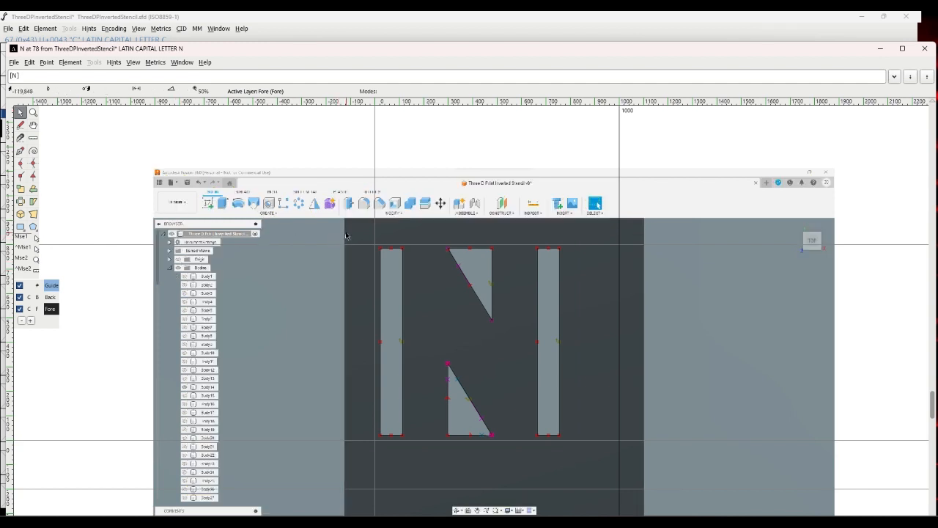
Move the four N outlines together so the lower-left corner of the left stem sits on the origin (0,0).
left_click_drag(346, 235, 578, 447)
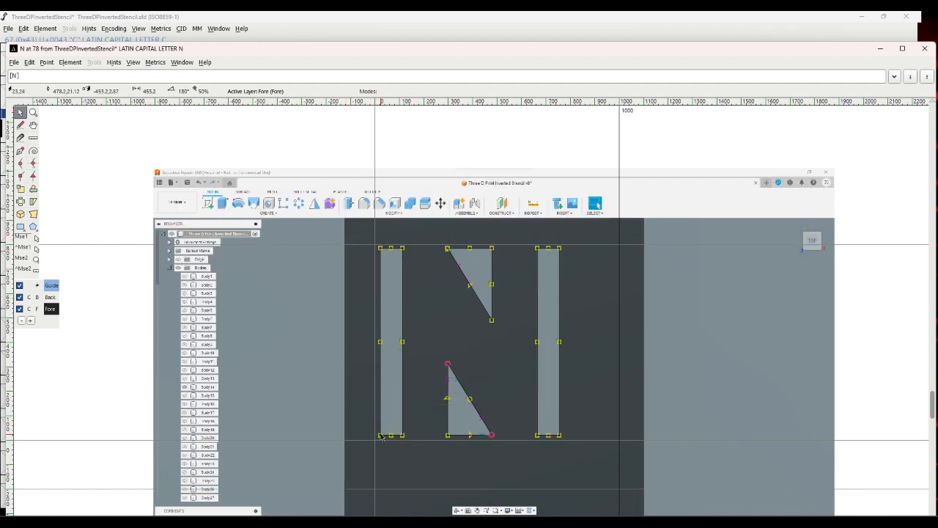
left_click_drag(380, 437, 376, 441)
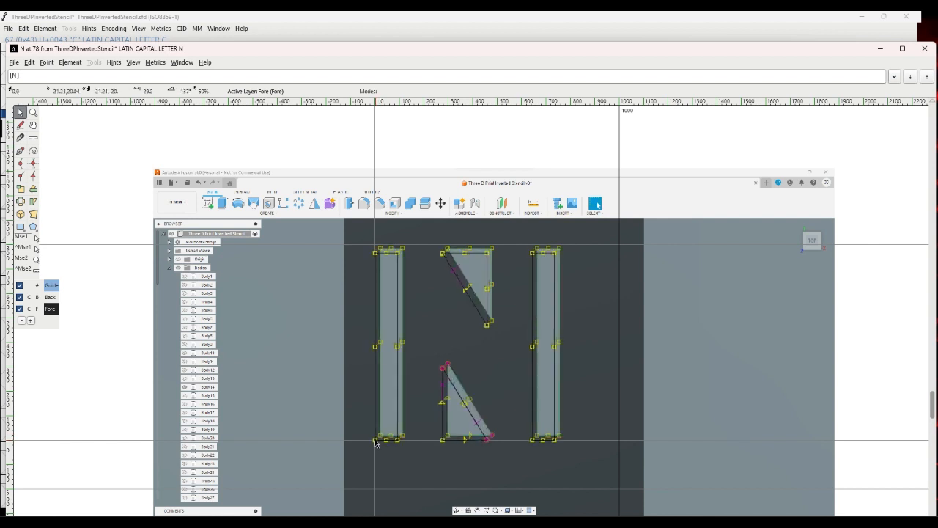
left_click(300, 320)
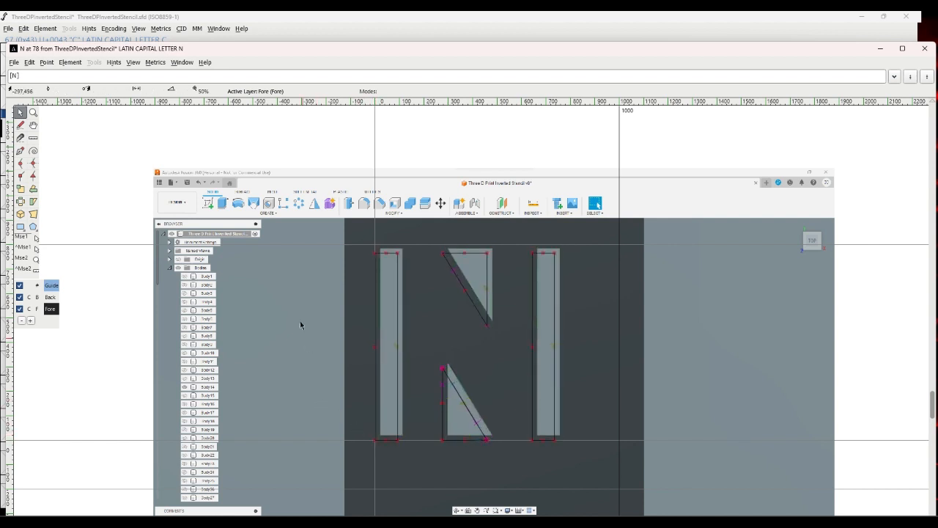
Go to the next glyph, capital O, and start importing its letter image.
left_click(133, 62)
left_click(148, 112)
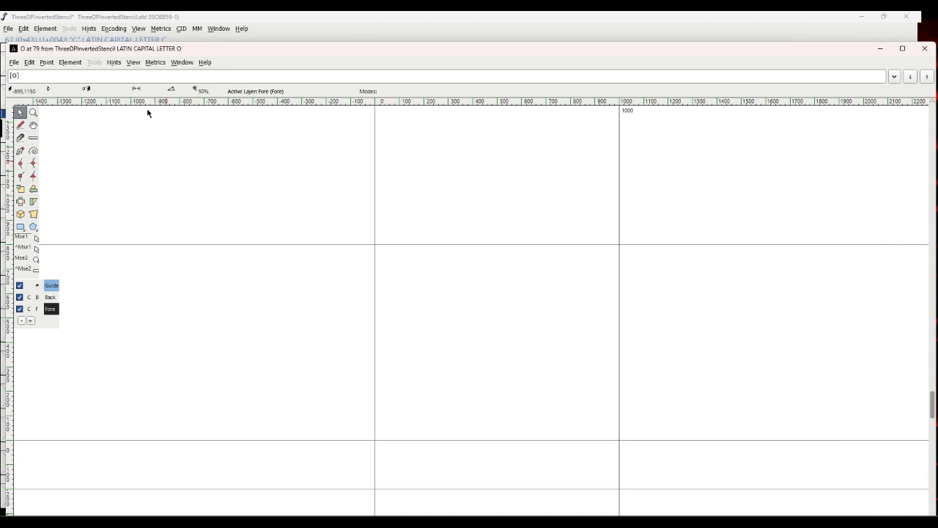
left_click(15, 64)
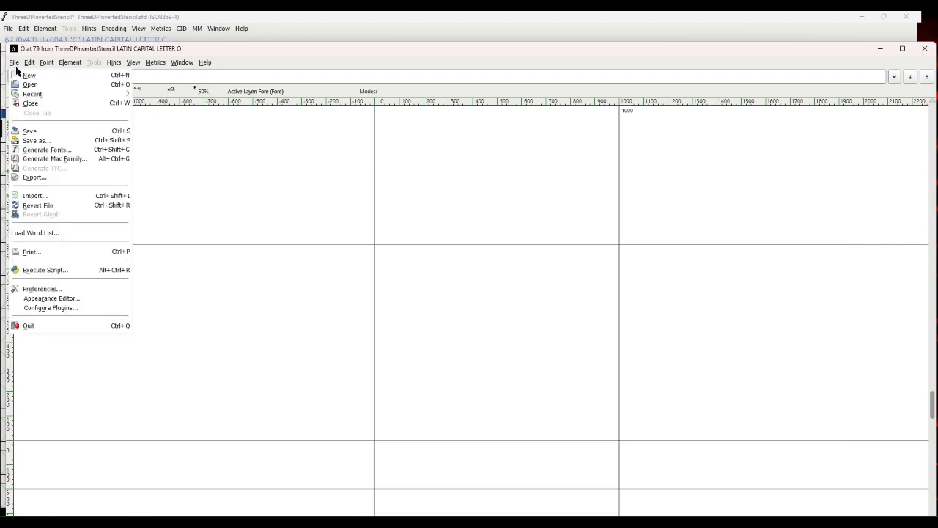
Import the image O.png from the ThreeDP Inverted Stencil folder into the capital O glyph.
left_click(37, 195)
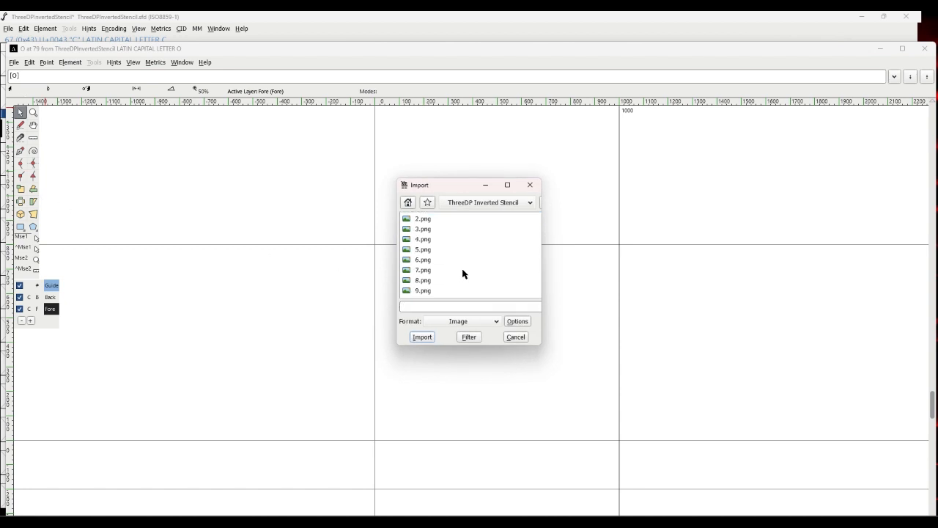
scroll(462, 274, "down", 10)
scroll(459, 262, "down", 3)
left_click(423, 270)
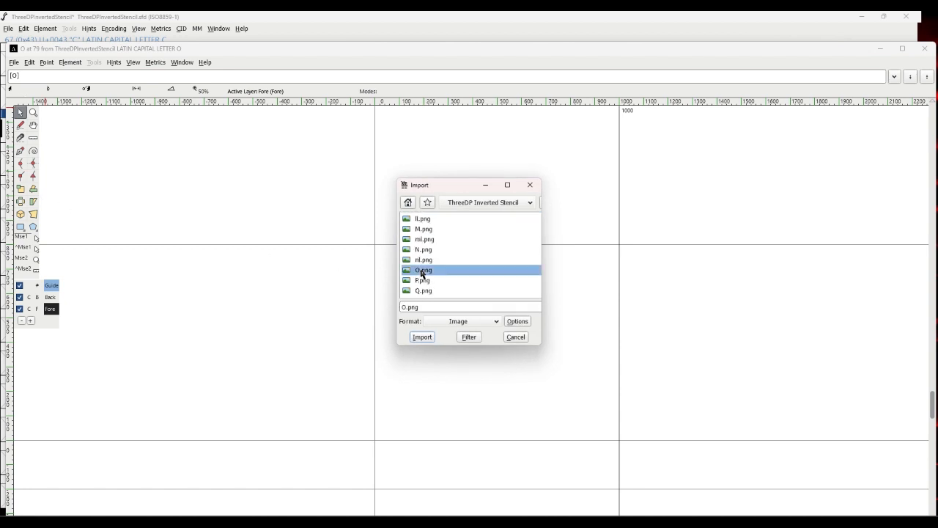
left_click(422, 336)
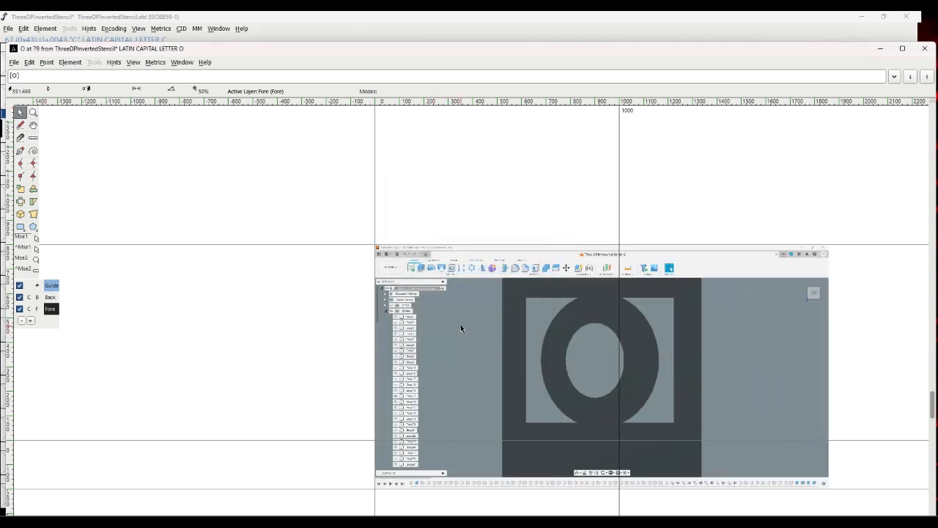
On the Back layer, shift the O image left and slightly up, and scale it uniformly by 150% about its center.
left_click(49, 297)
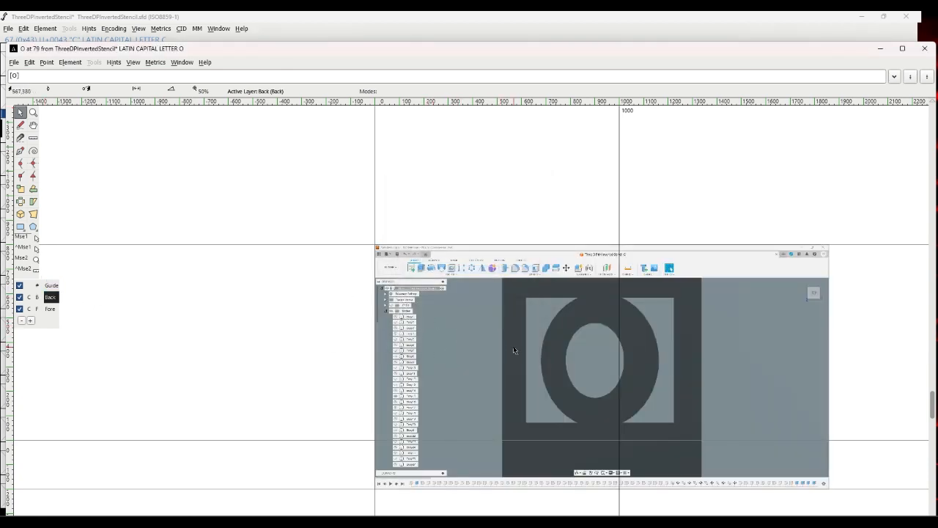
left_click_drag(508, 349, 398, 332)
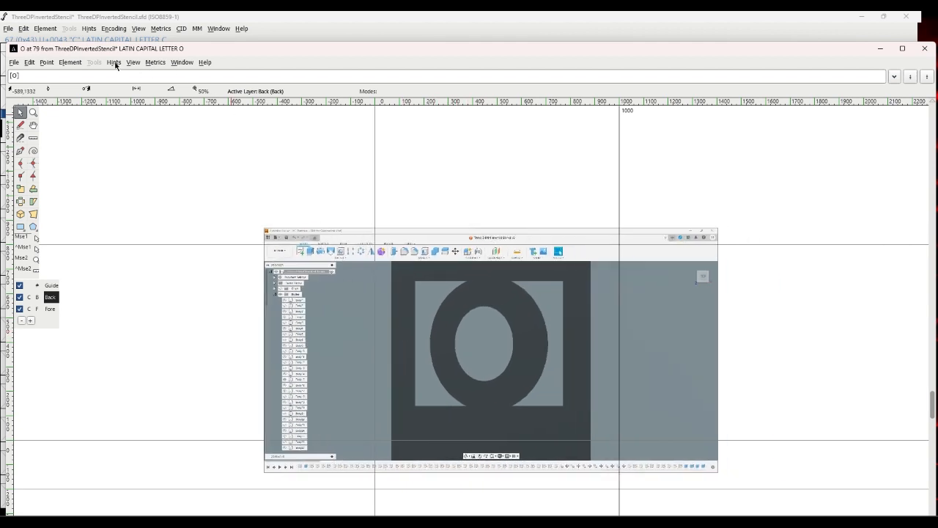
left_click(71, 63)
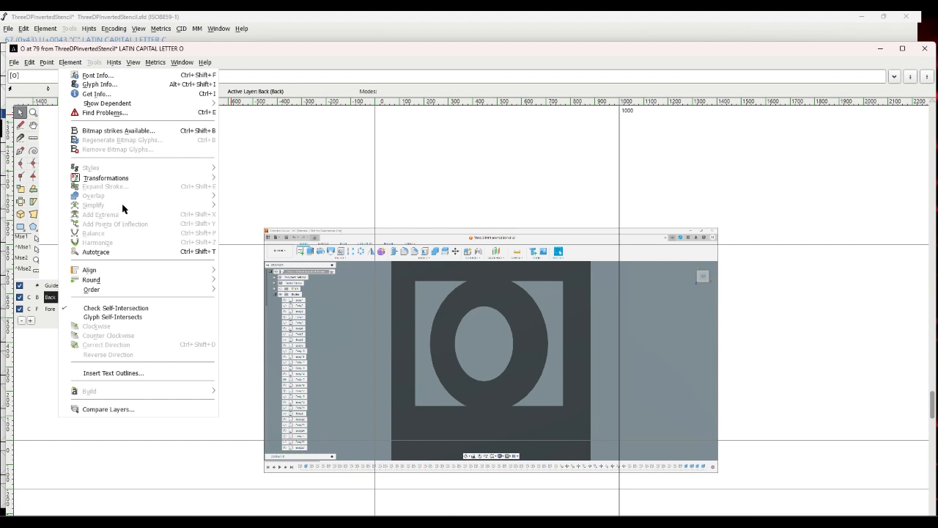
mouse_move(110, 179)
left_click(265, 185)
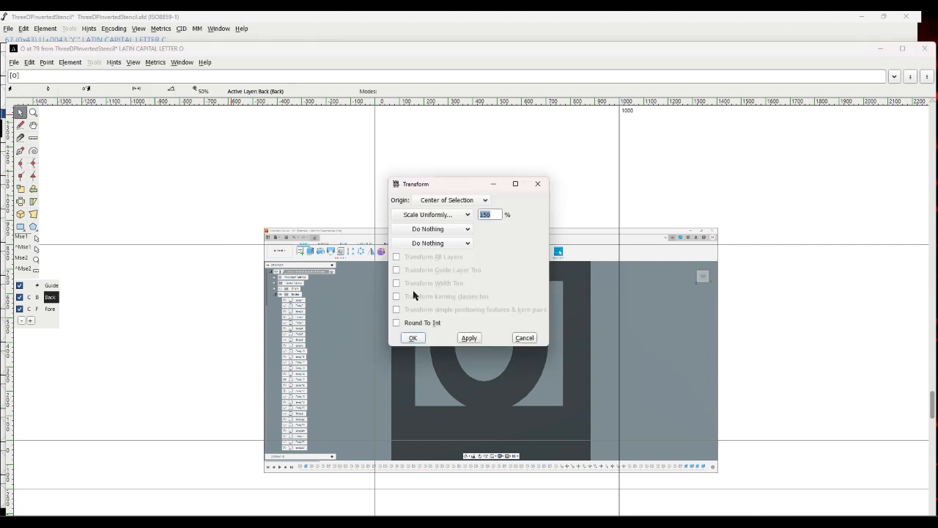
left_click(422, 337)
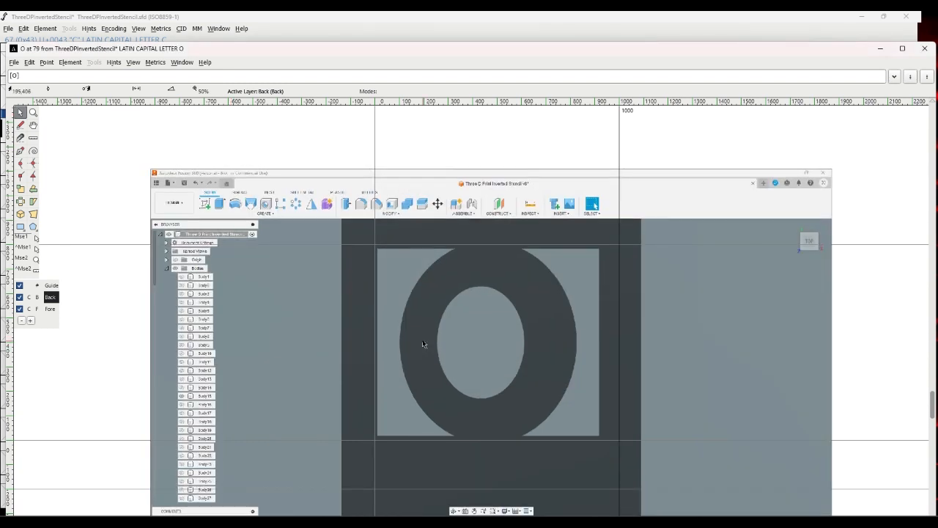
Autotrace the O background image into outlines on the Fore layer.
left_click(51, 309)
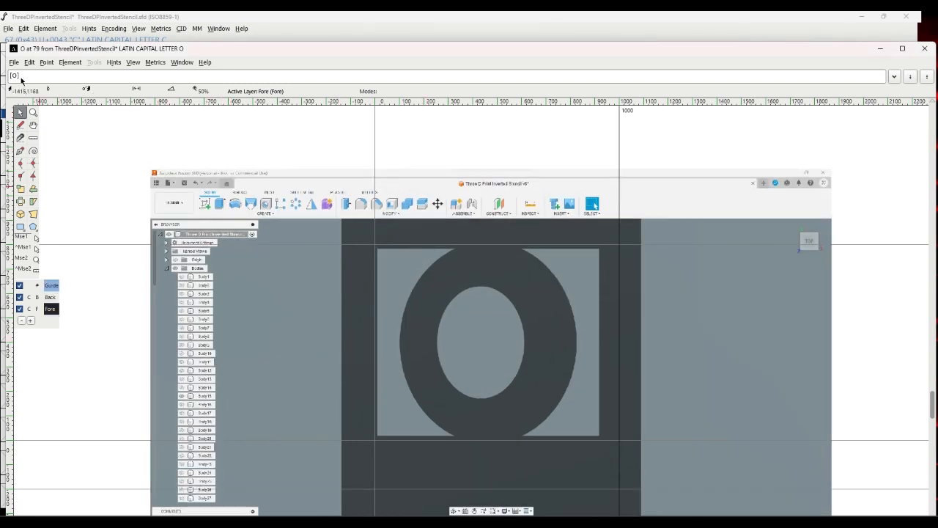
left_click(67, 62)
left_click(94, 250)
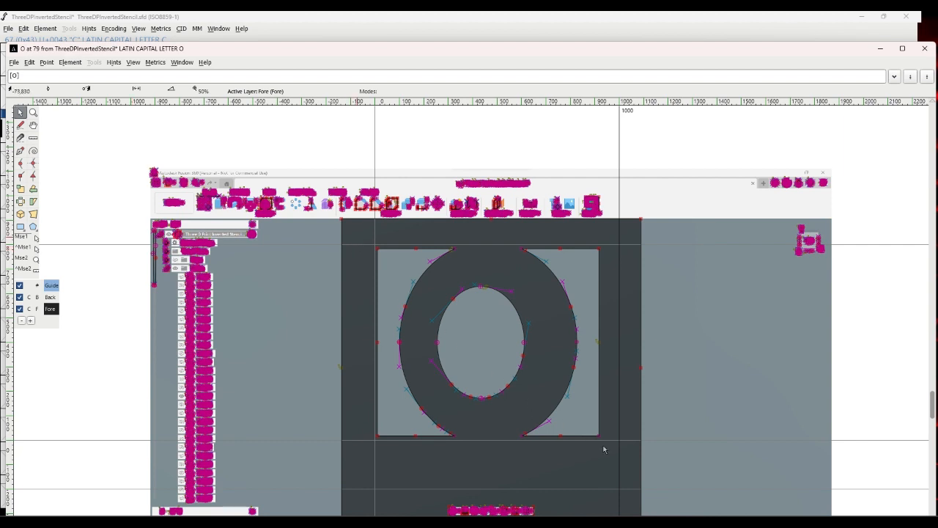
Select the stencil O contours, invert the selection, and delete all the other traced outlines.
key("ctrl+a")
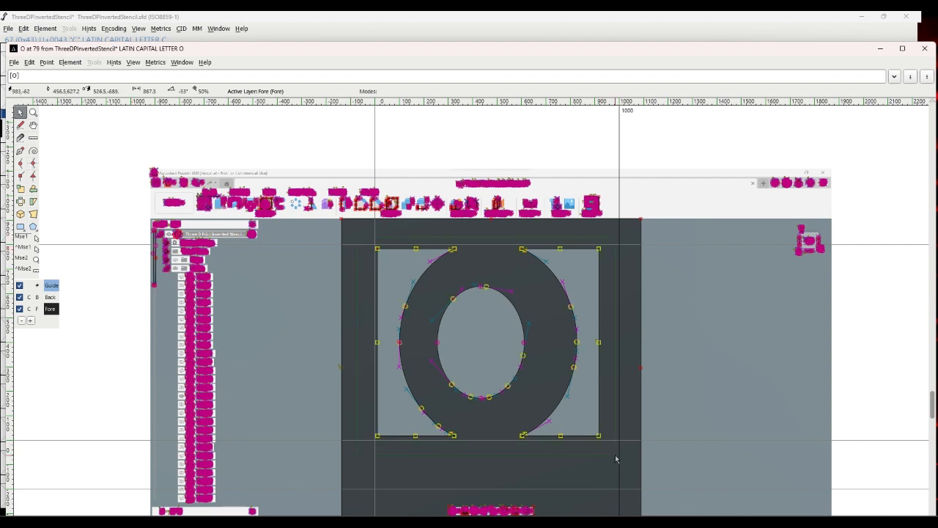
left_click(14, 63)
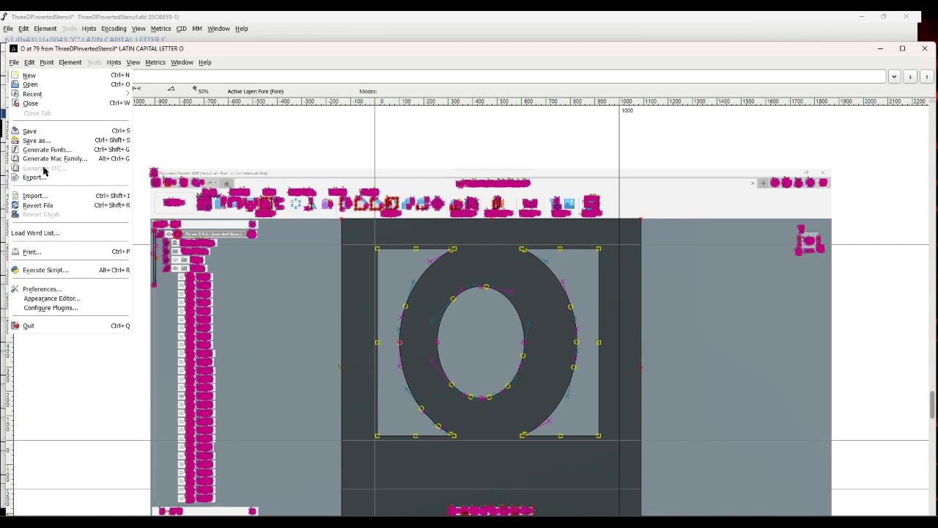
left_click(29, 62)
mouse_move(55, 262)
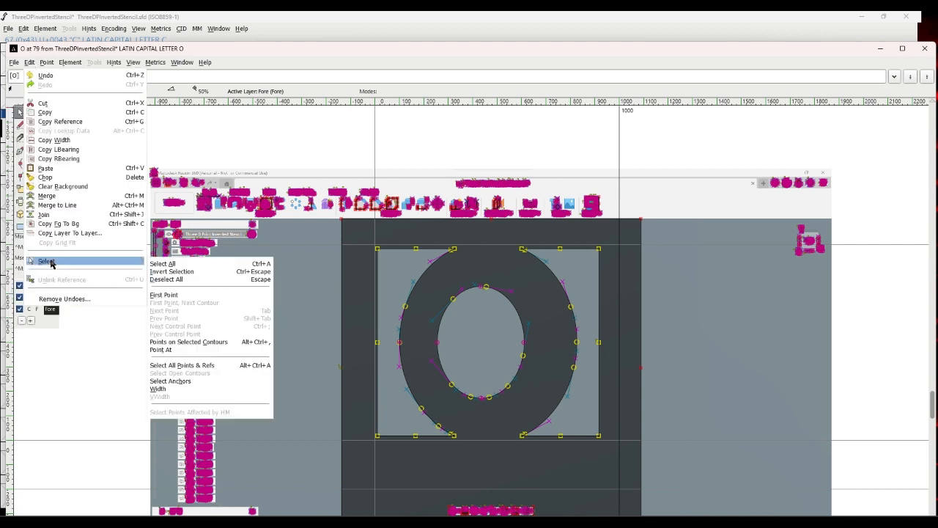
left_click(168, 270)
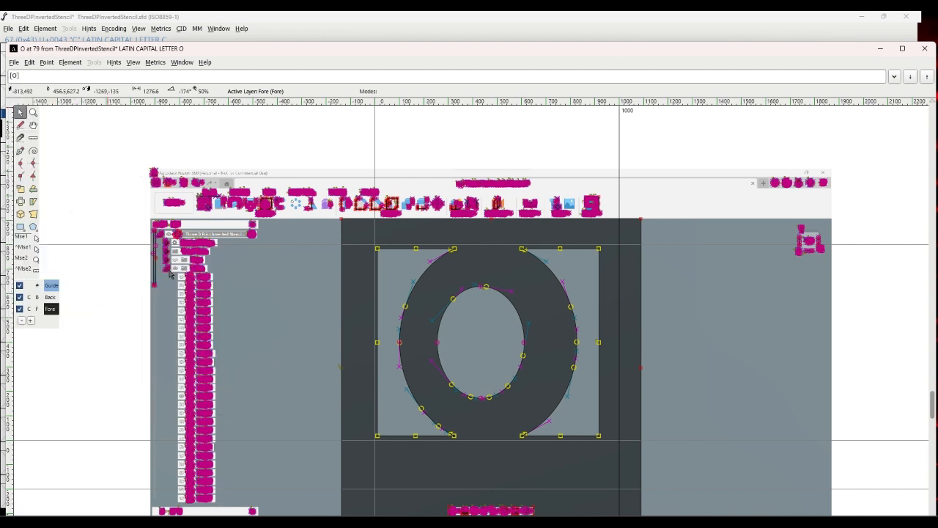
left_click(169, 273)
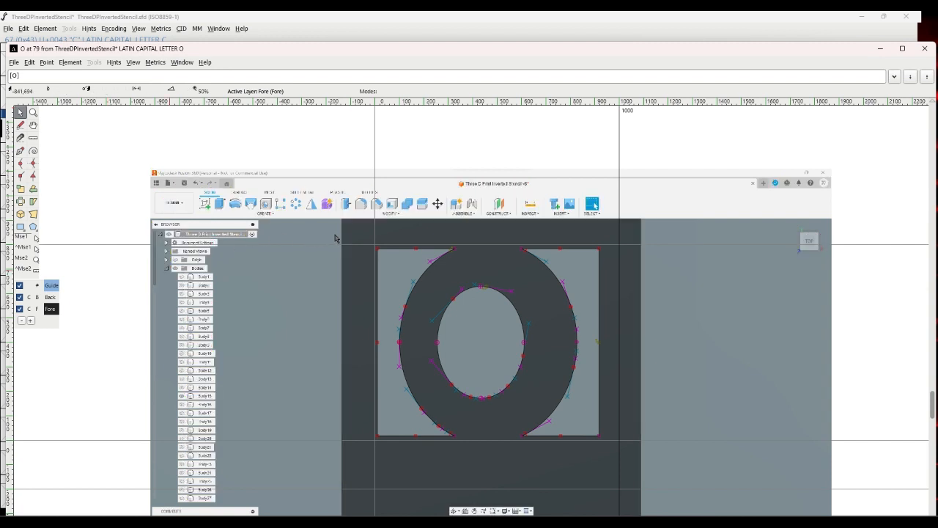
Move all O contours together so that their lower-left corner point sits at the origin (0,0).
key("ctrl+a")
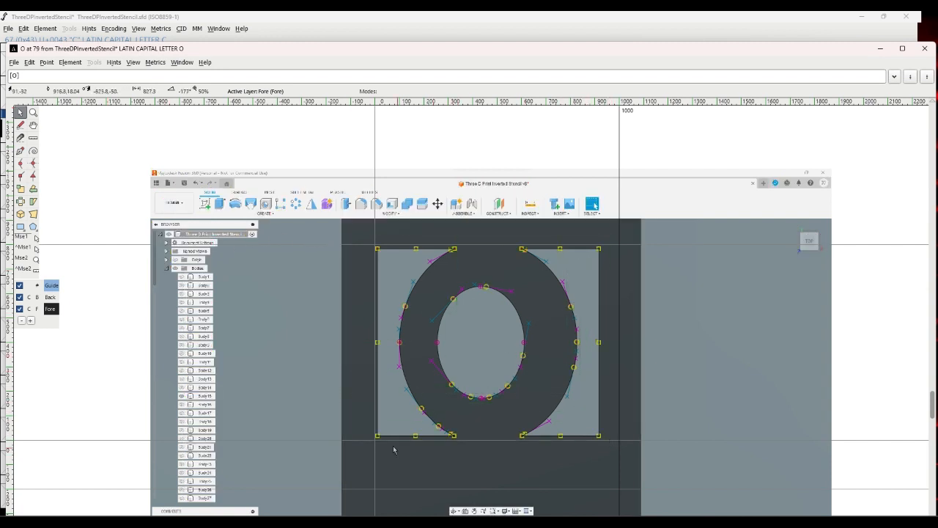
left_click_drag(377, 436, 375, 440)
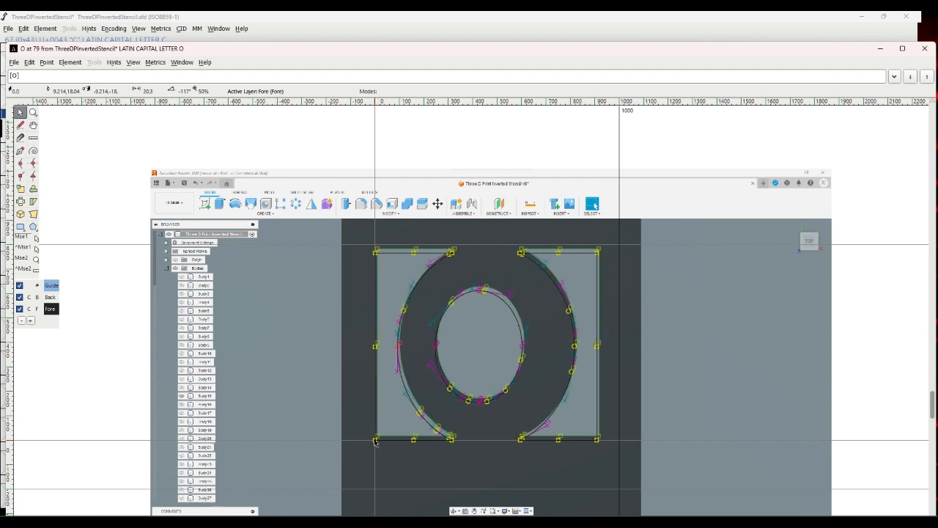
left_click(162, 376)
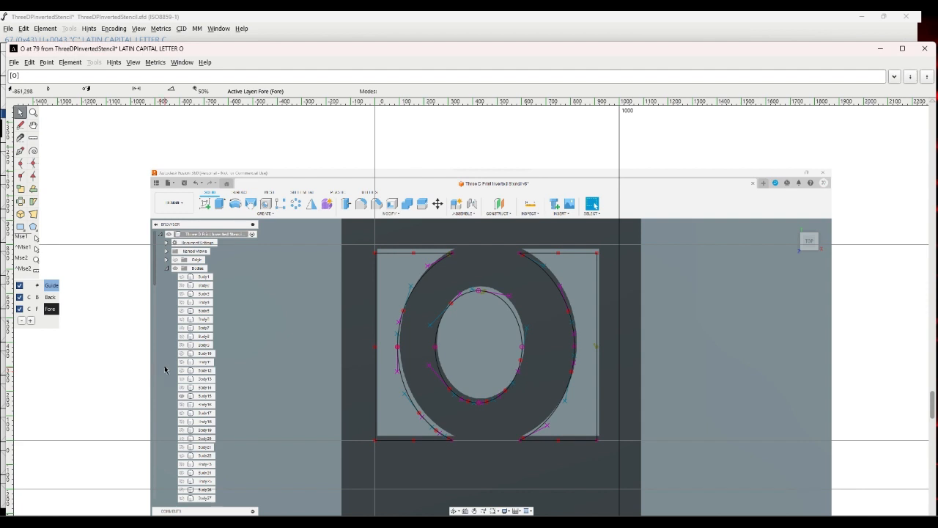
Go to the next glyph, capital P, and import the image P.png into it.
left_click(134, 64)
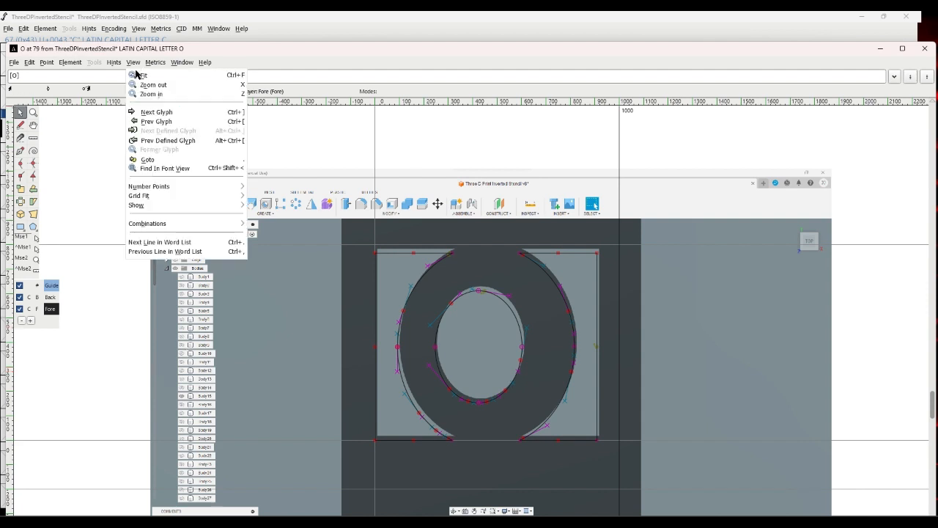
left_click(154, 112)
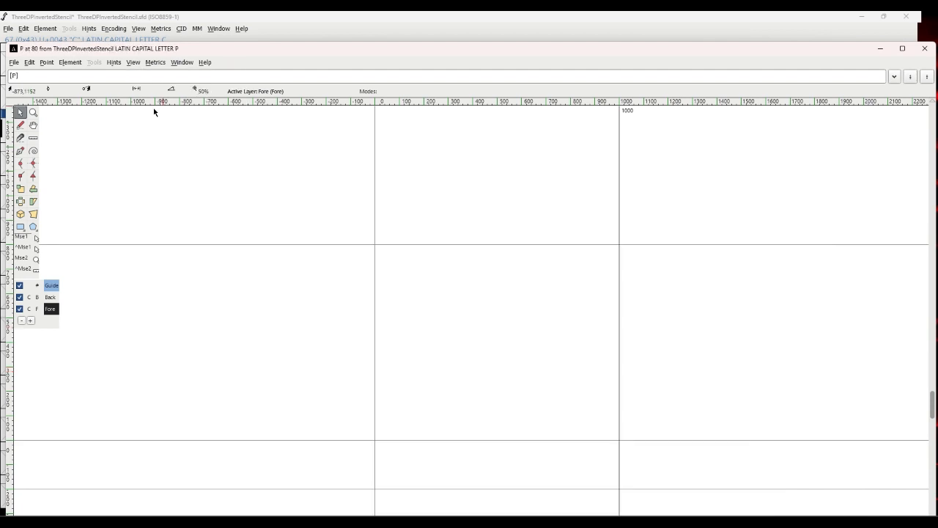
left_click(19, 64)
left_click(36, 196)
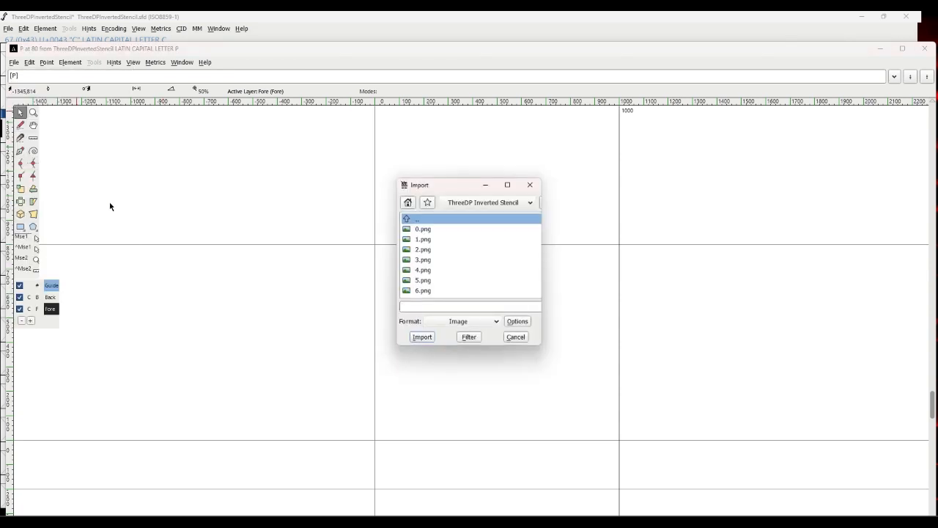
scroll(425, 261, "down", 6)
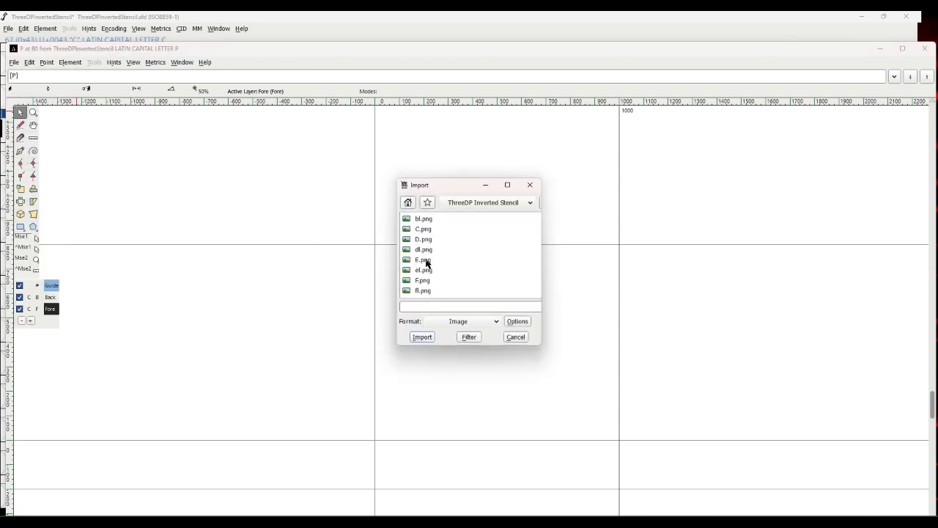
scroll(430, 258, "down", 4)
left_click(426, 271)
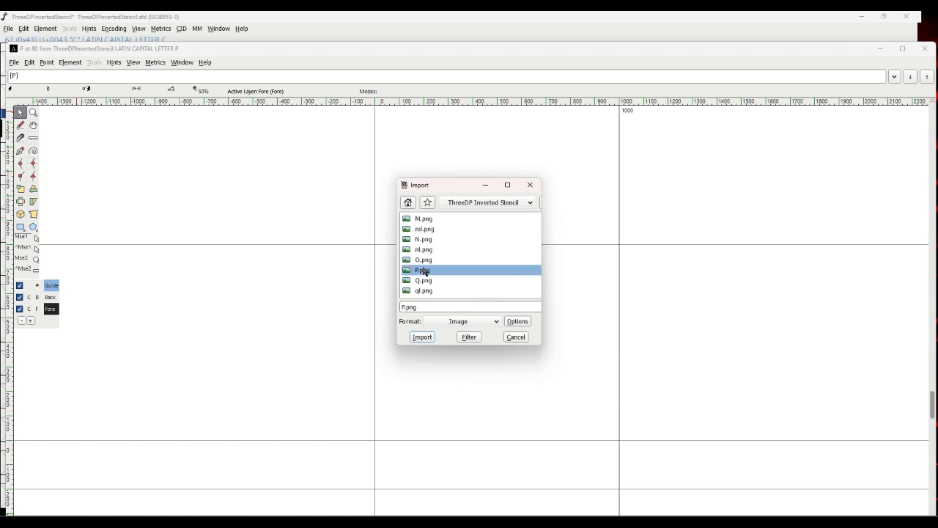
left_click(422, 337)
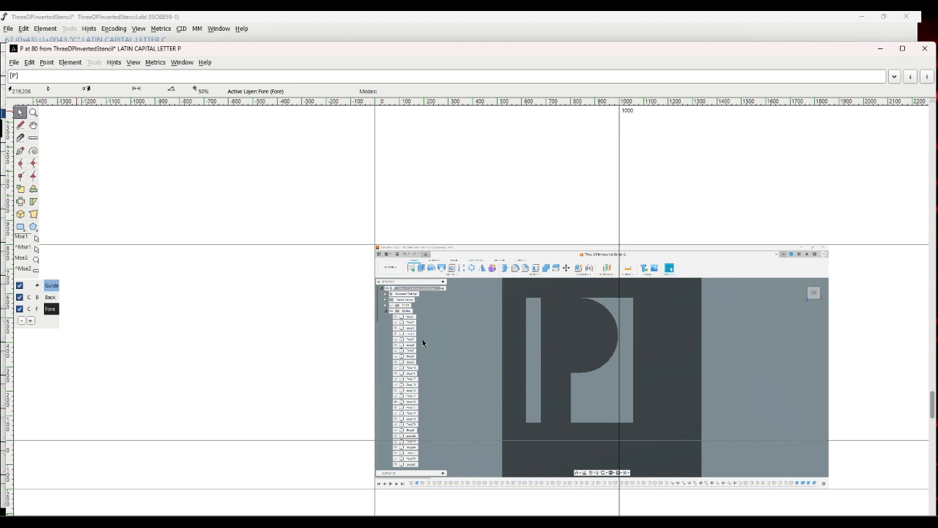
On the Back layer, scale the P image uniformly by 150% and shift it so the letter starts just right of the origin line.
left_click(50, 297)
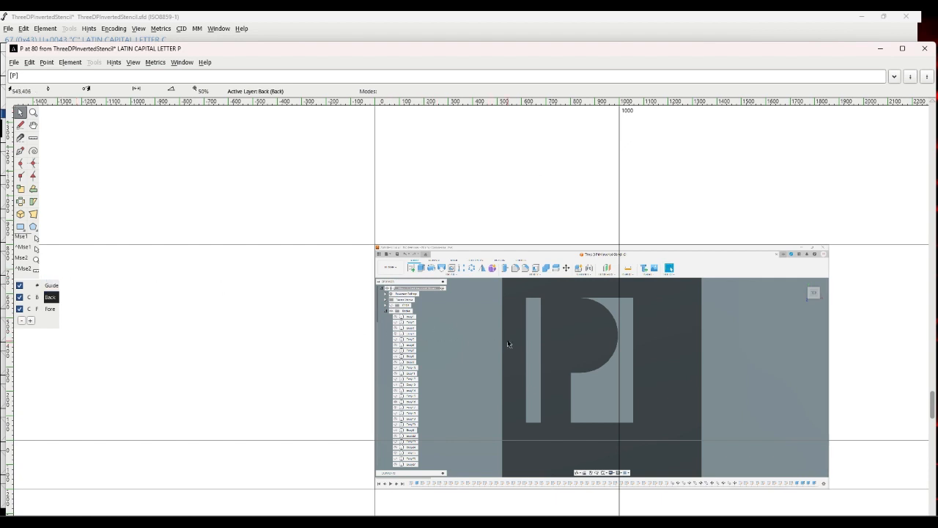
left_click_drag(507, 339, 452, 329)
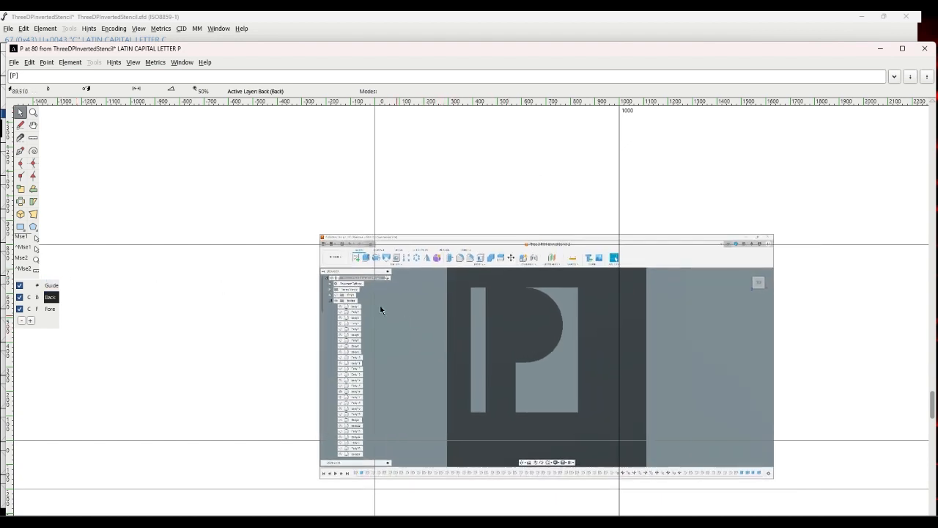
left_click(71, 63)
mouse_move(184, 181)
left_click(227, 182)
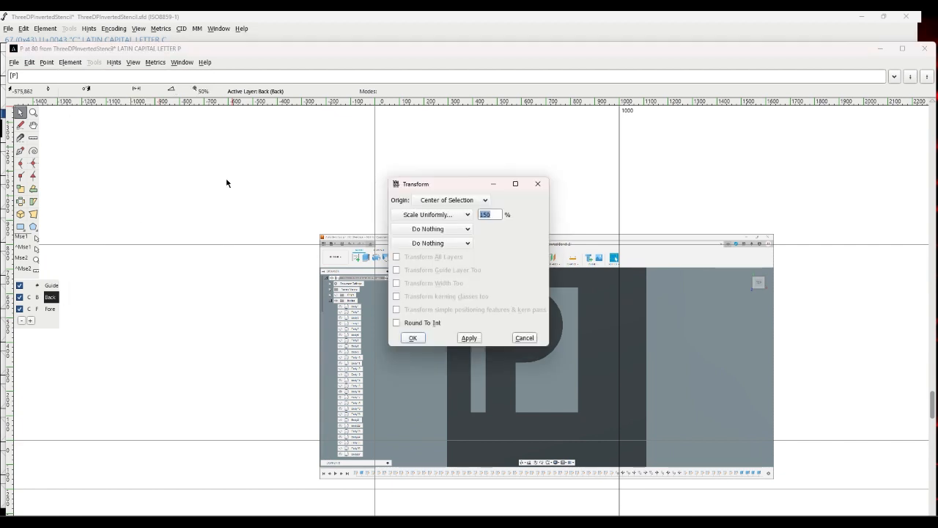
left_click(417, 338)
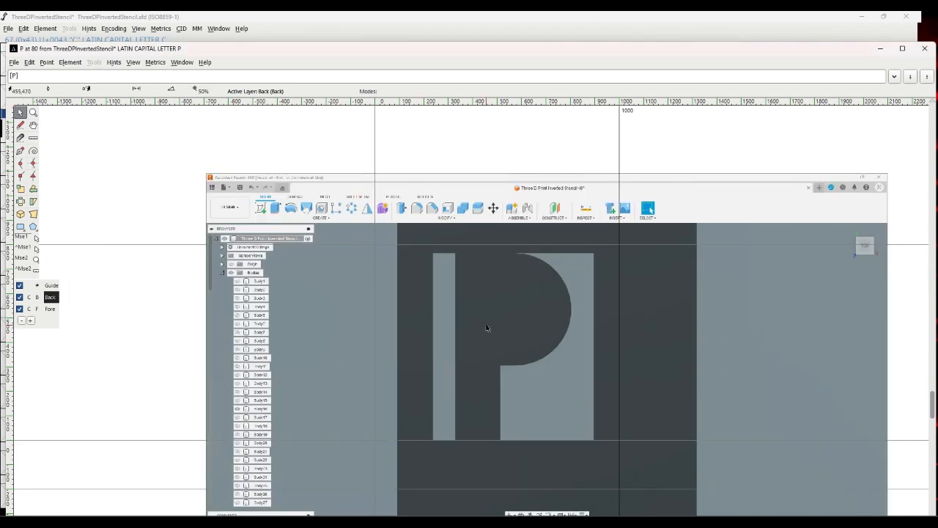
left_click_drag(486, 328, 438, 324)
Autotrace the P background image into outlines on the Fore layer.
left_click(50, 309)
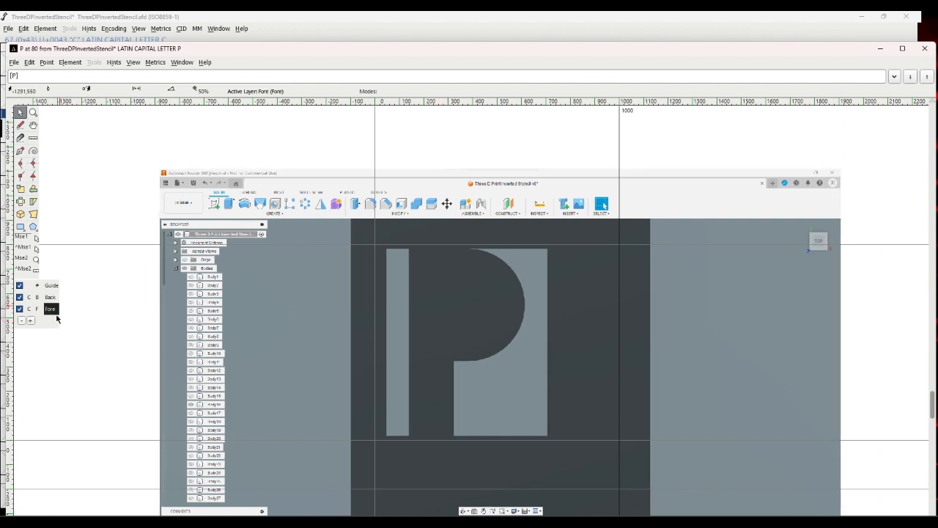
left_click(70, 63)
left_click(87, 248)
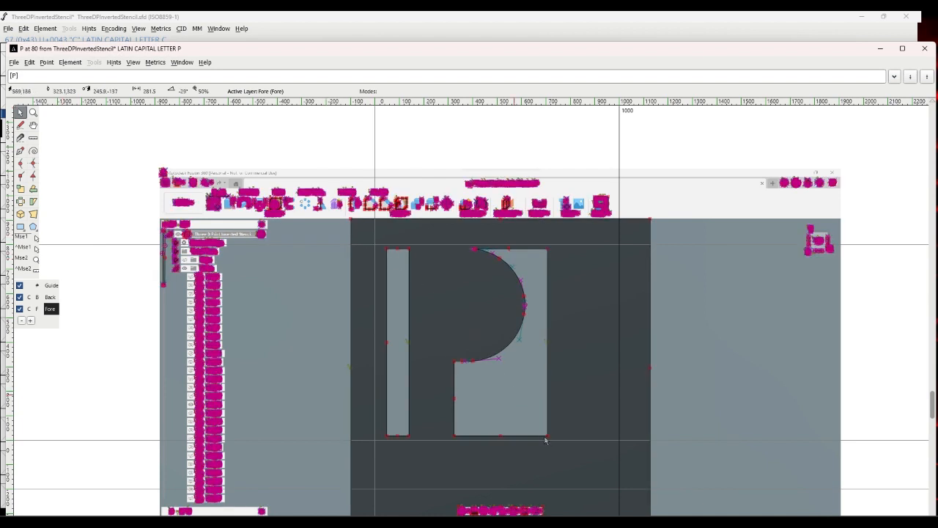
Select the stencil P contours, invert the selection, and delete the surplus traced outlines around them.
key("ctrl+a")
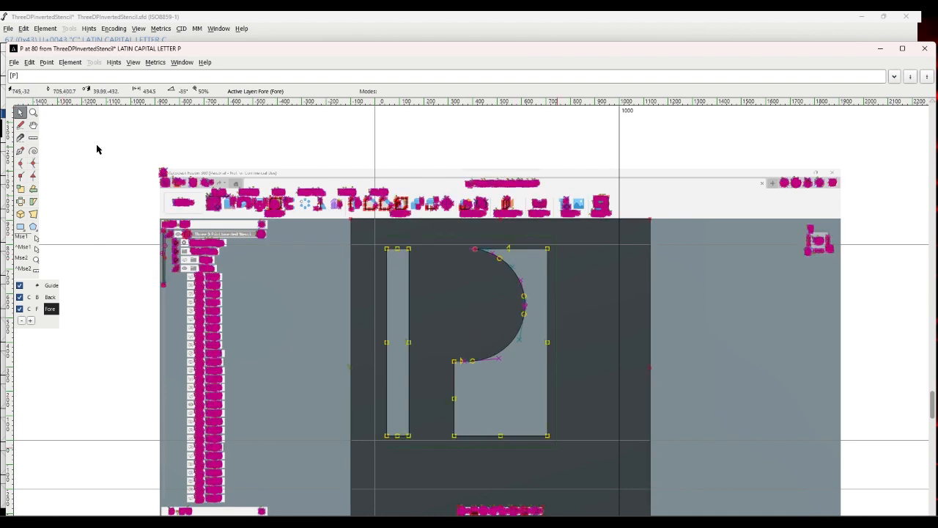
left_click(29, 62)
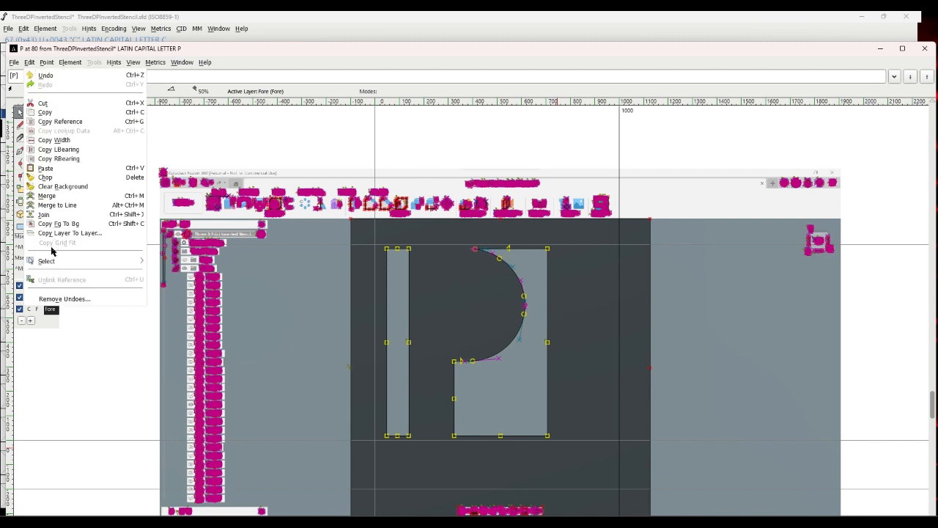
mouse_move(49, 262)
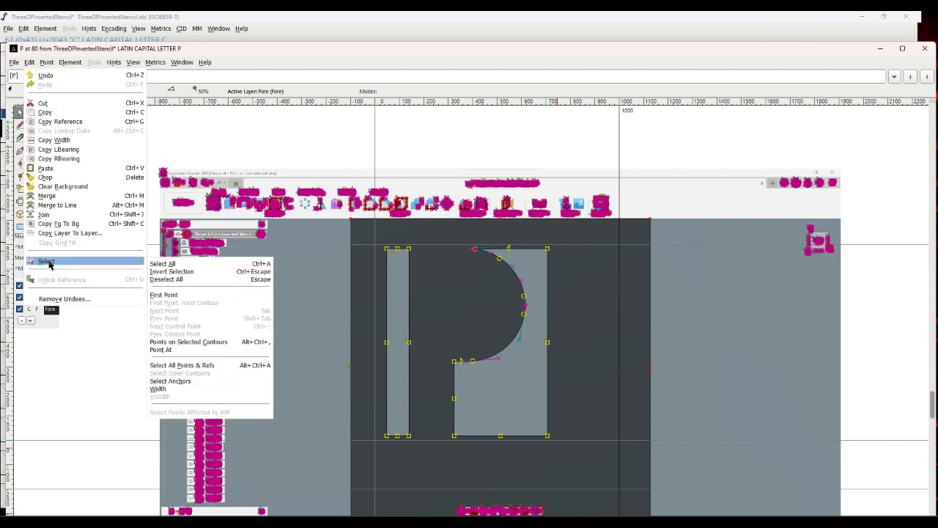
left_click(173, 279)
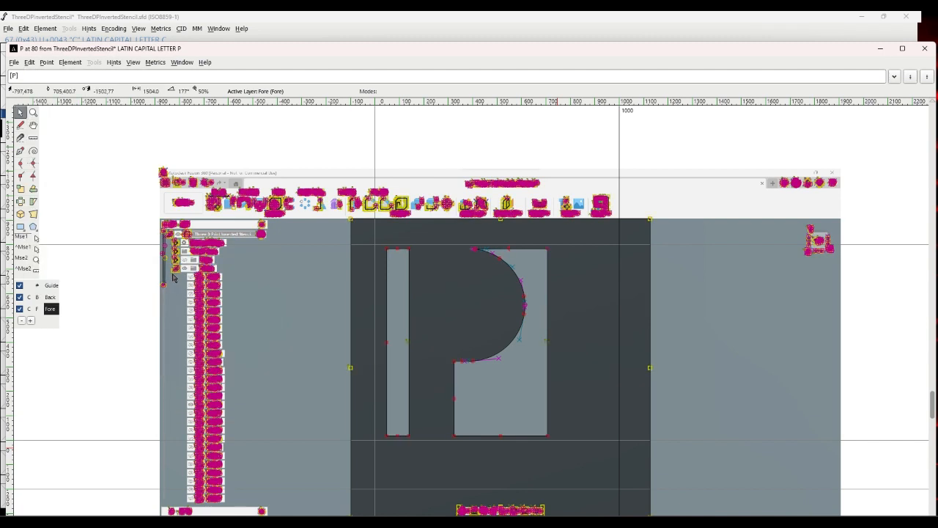
left_click(174, 279)
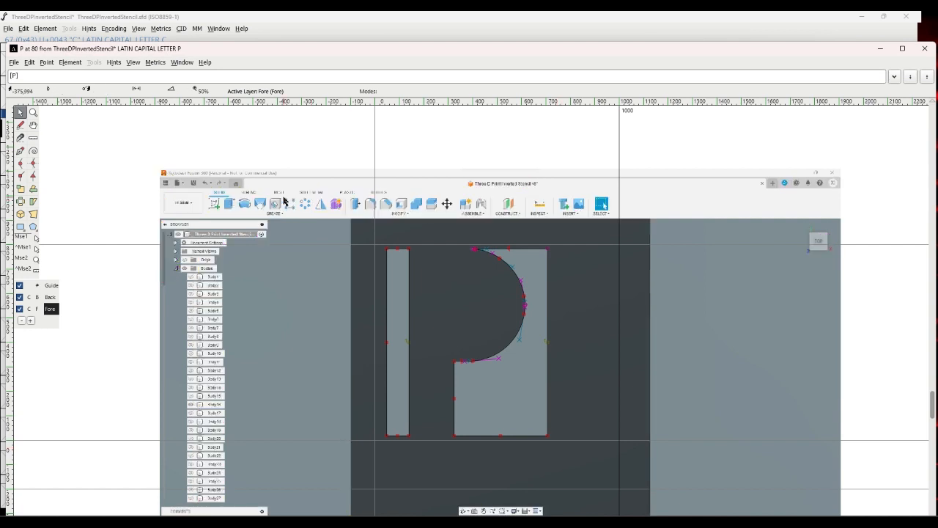
Select all the P contours and move them so their lower-left corner sits at the origin on the baseline.
left_click_drag(368, 250, 568, 443)
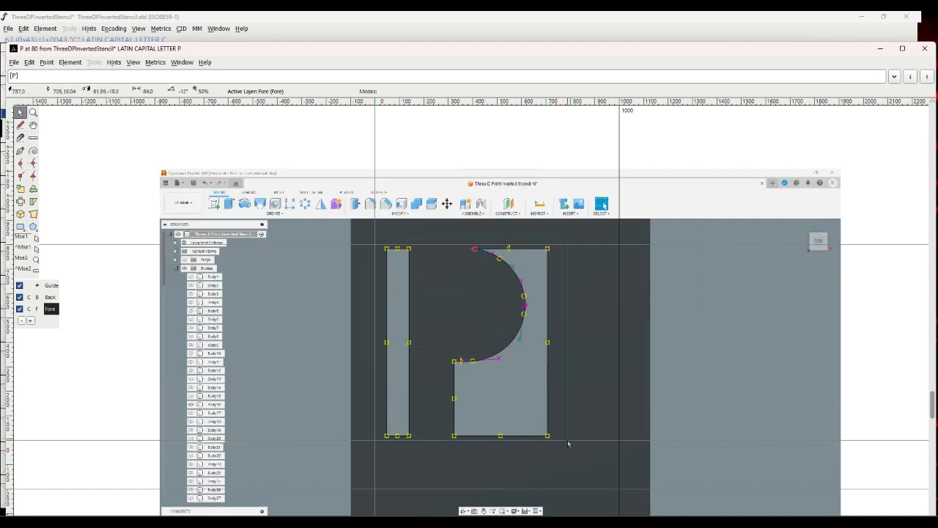
left_click_drag(390, 438, 378, 439)
left_click(378, 440)
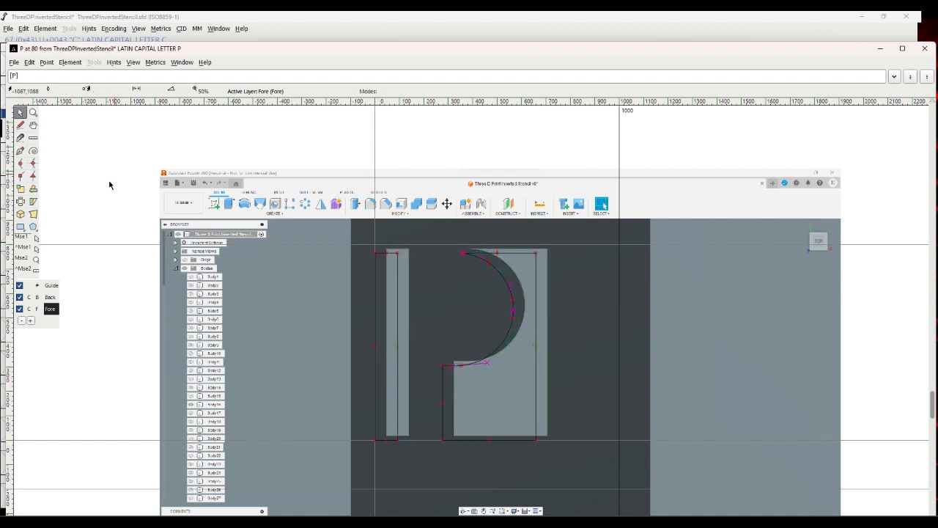
Go to the next glyph, capital Q, and import the image Q.png into it.
left_click(133, 63)
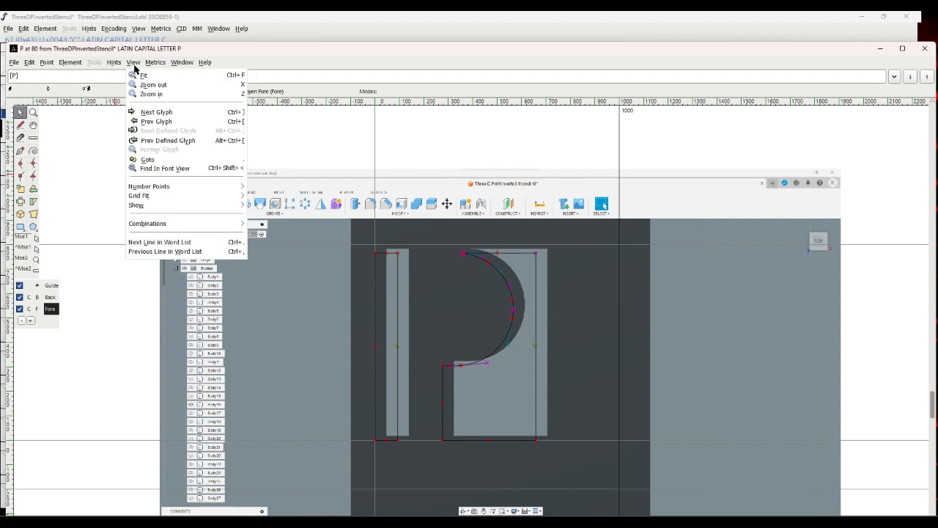
left_click(143, 120)
left_click(16, 63)
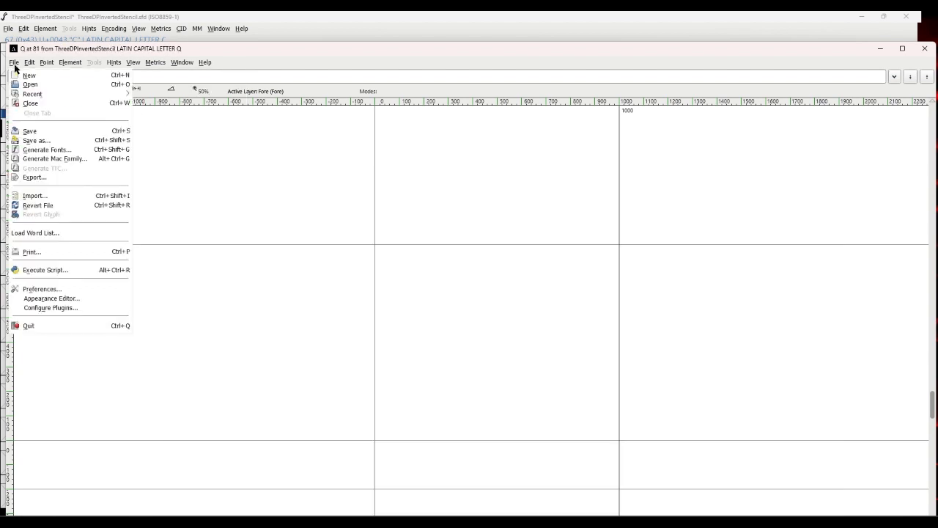
left_click(18, 194)
scroll(481, 283, "down", 7)
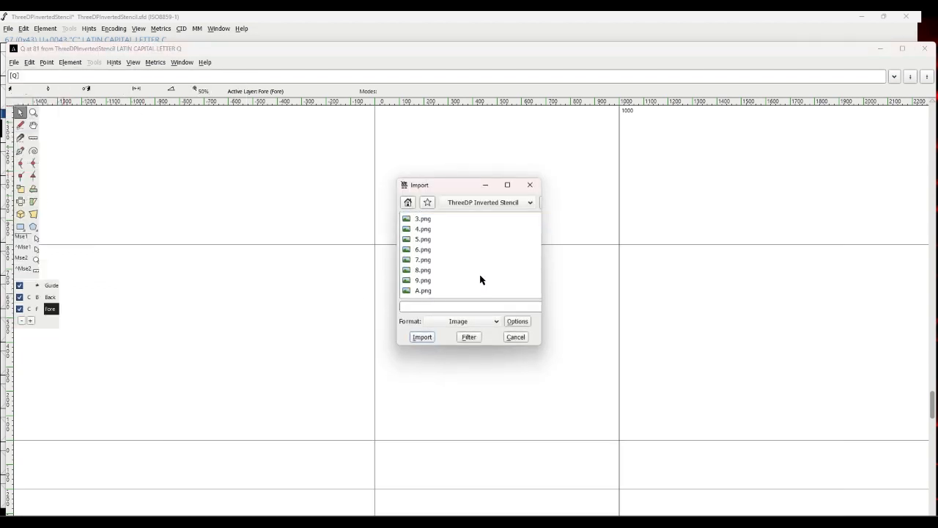
scroll(476, 269, "down", 6)
left_click(425, 250)
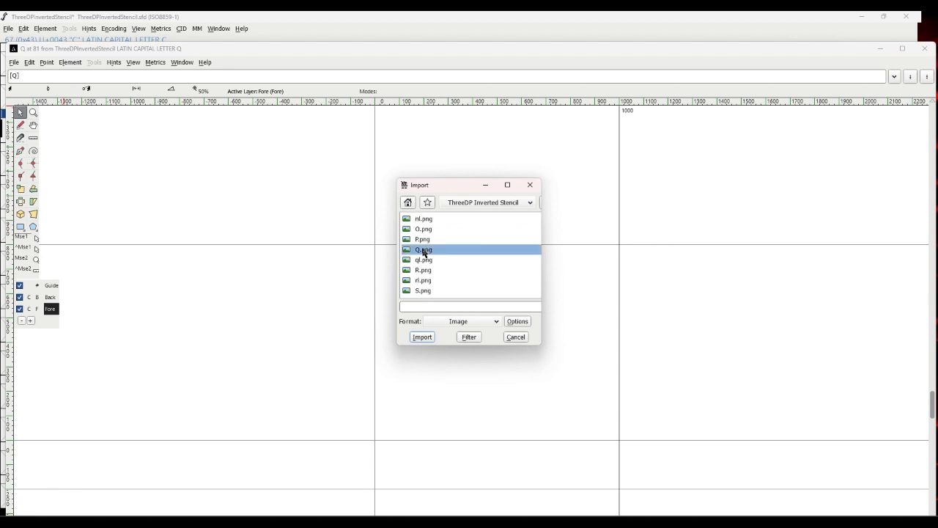
left_click(423, 337)
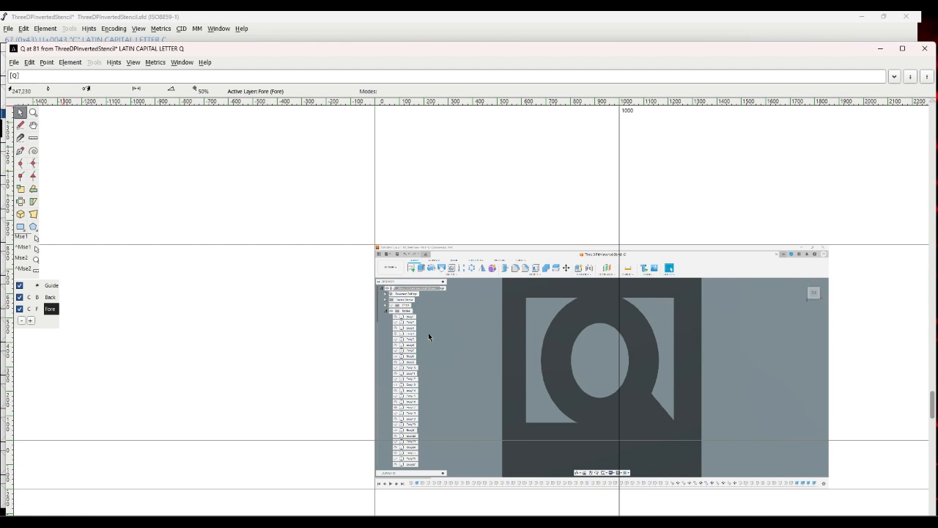
On the Back layer, scale the Q image uniformly by 150% and shift it so the letter starts just right of the origin line.
left_click(50, 297)
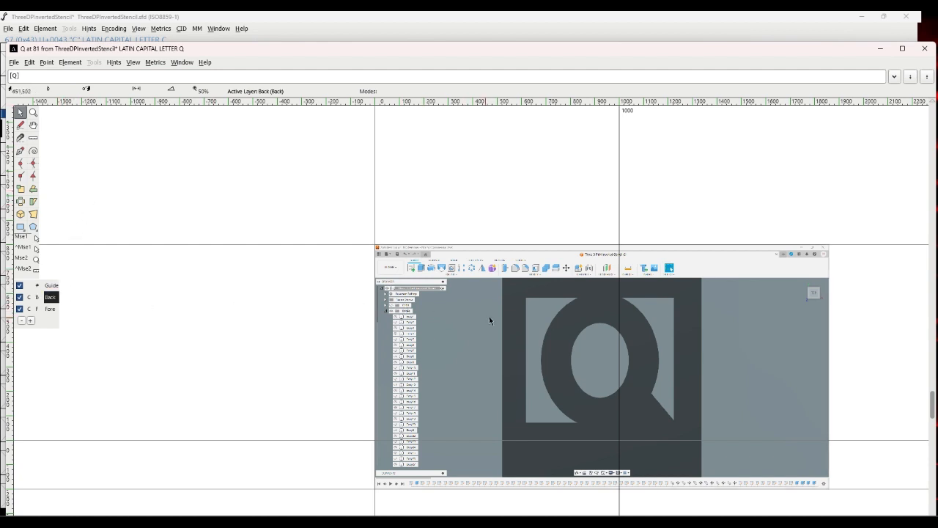
left_click_drag(452, 317, 356, 301)
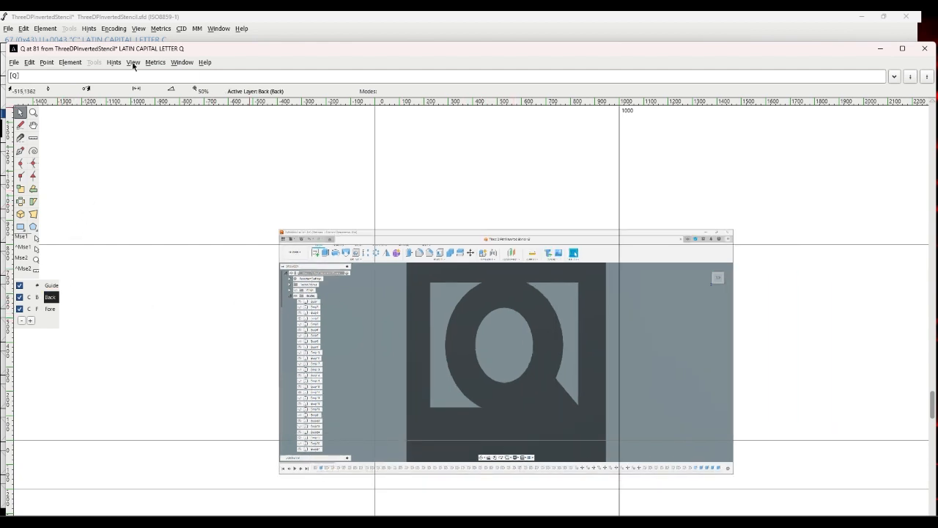
left_click(74, 64)
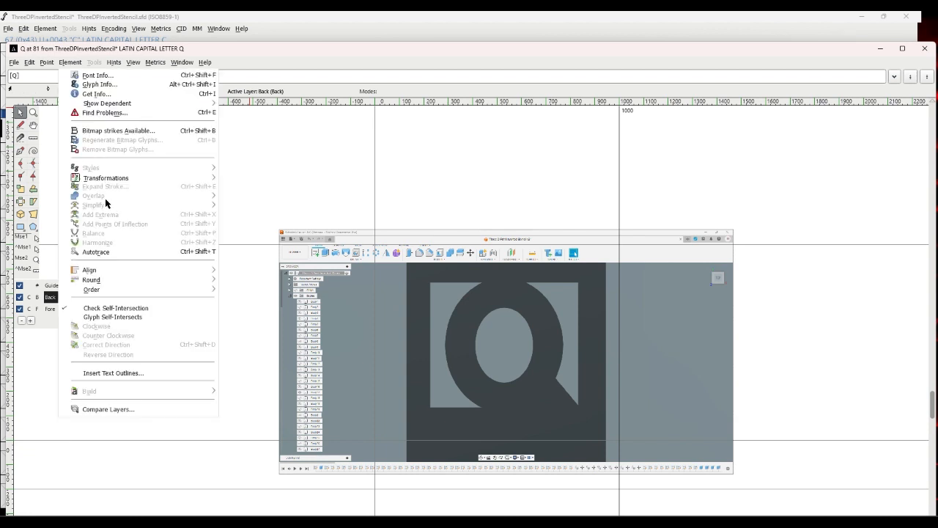
mouse_move(203, 184)
left_click(249, 184)
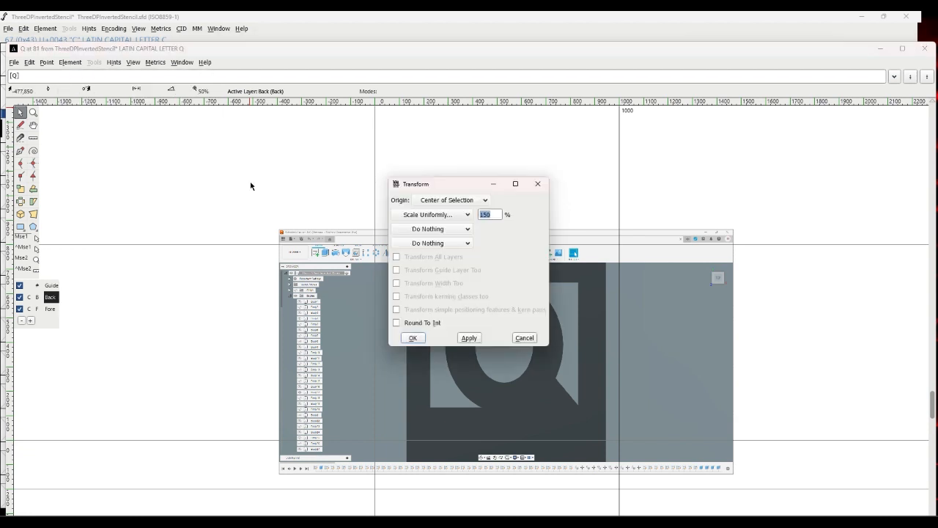
left_click(414, 337)
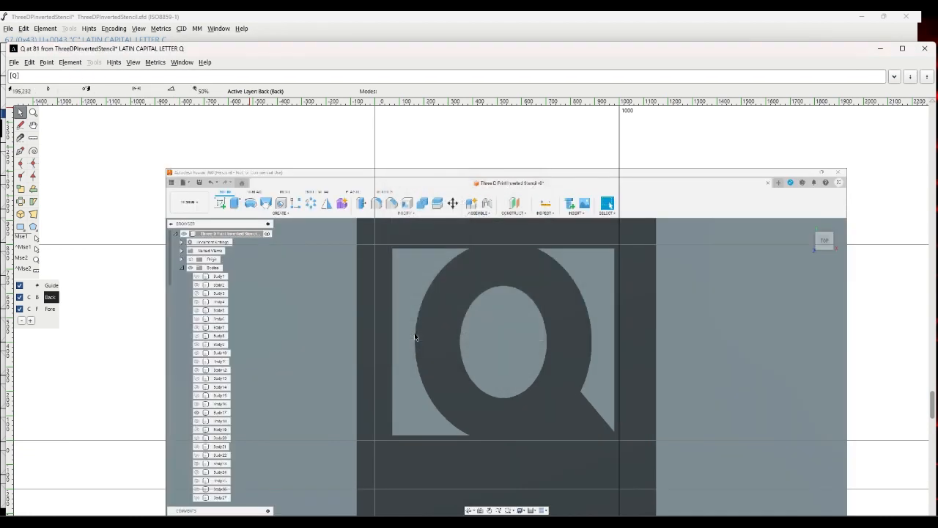
left_click_drag(447, 329, 435, 328)
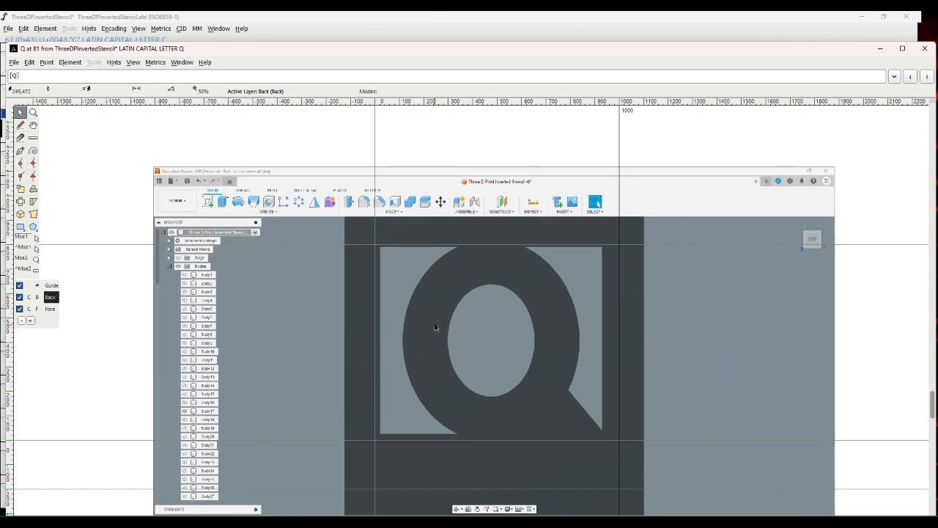
Autotrace the Q background image into outlines on the Fore layer.
left_click(51, 309)
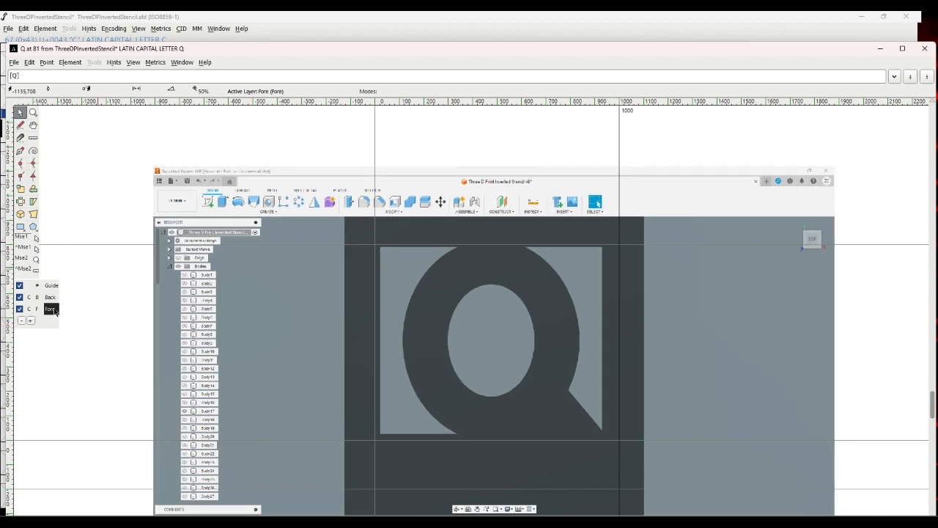
left_click(71, 63)
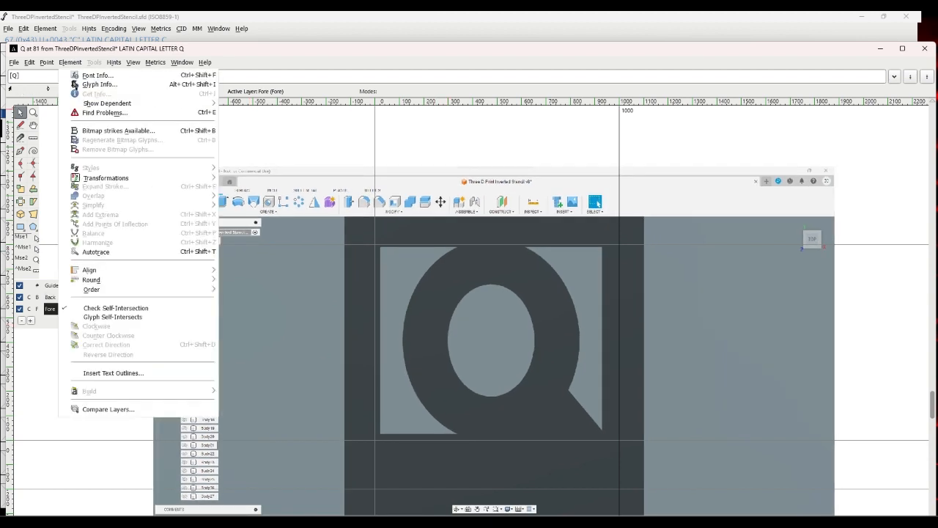
left_click(96, 252)
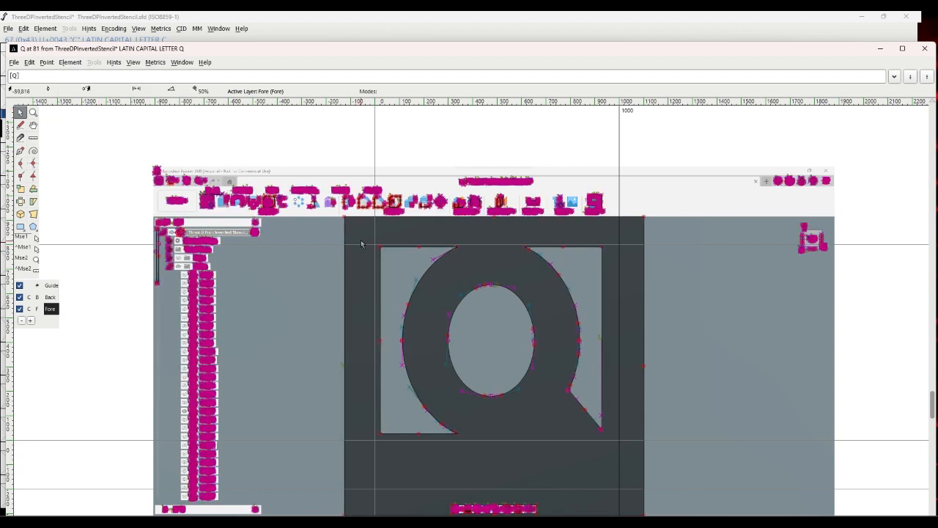
Select the stencil Q contours, invert the selection, and delete the surplus traced outlines around them.
mouse_move(362, 236)
left_mouse_down()
mouse_move(511, 341)
mouse_move(606, 436)
left_mouse_up()
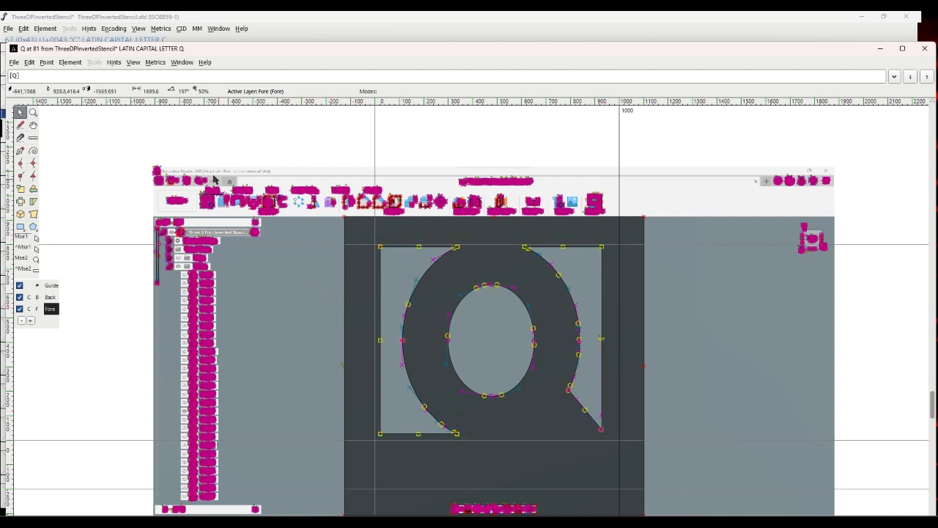
left_click(30, 62)
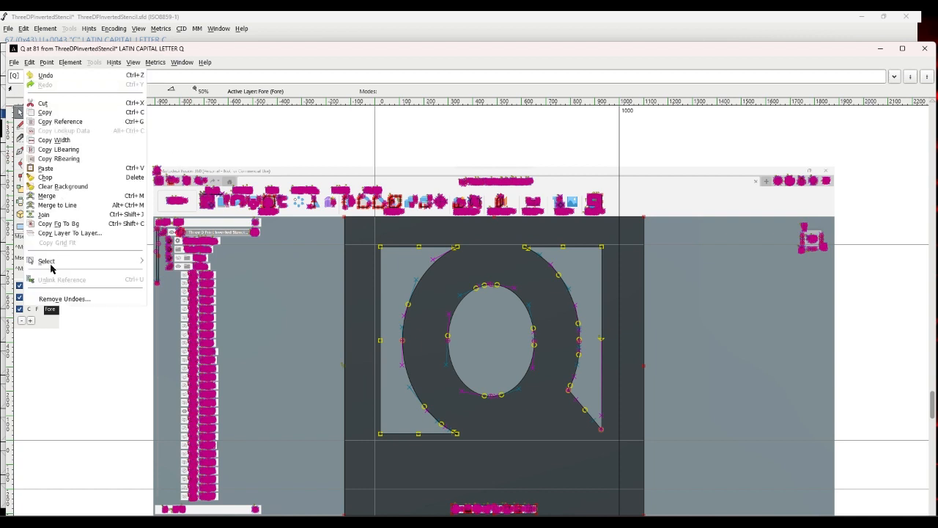
mouse_move(46, 264)
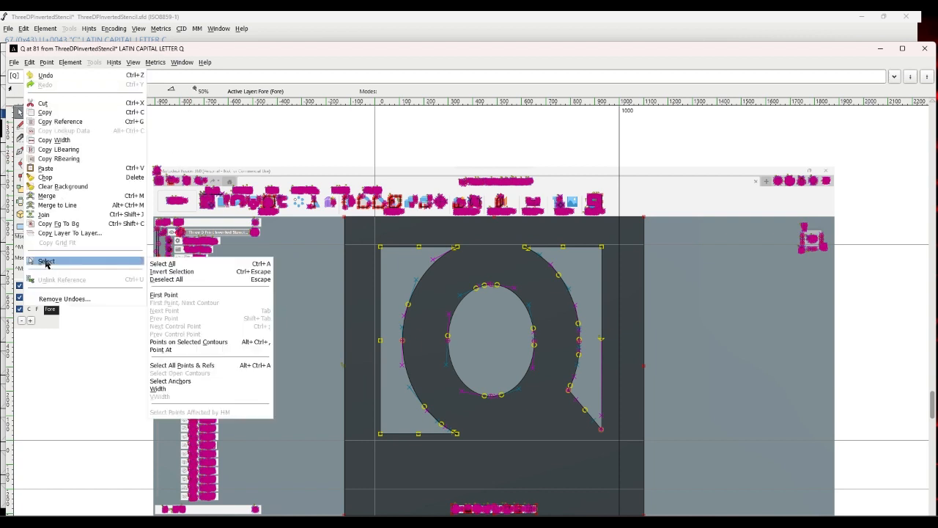
left_click(155, 272)
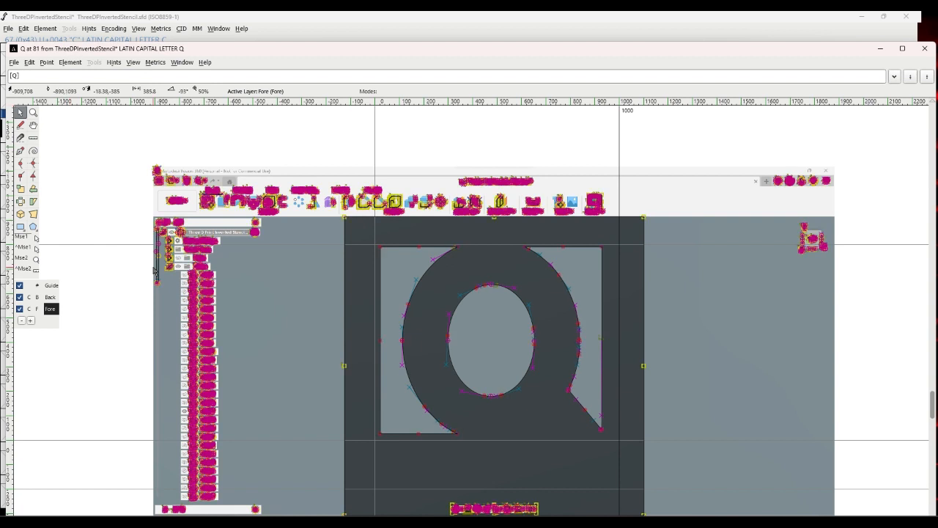
Select all the Q contours, move their lower-left corner to the origin on the baseline, and deselect them.
left_click_drag(340, 215, 617, 456)
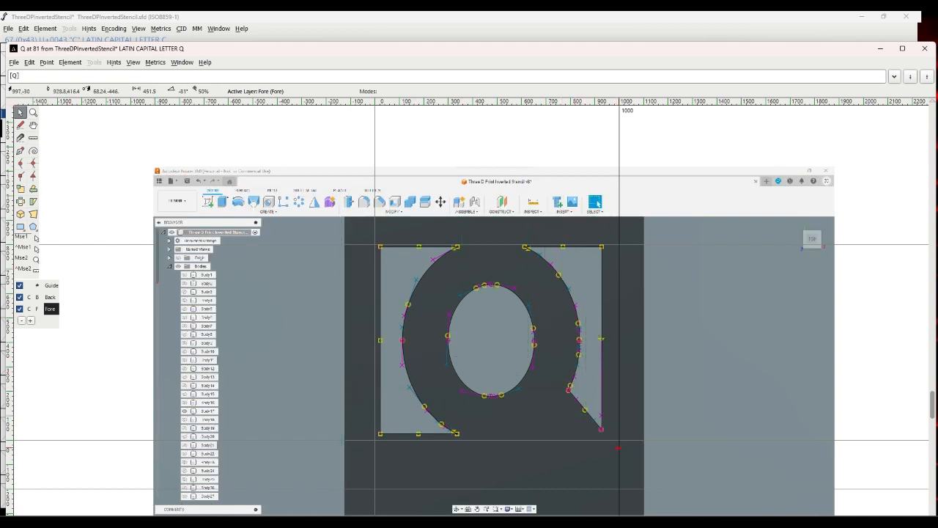
left_click_drag(381, 437, 377, 441)
left_click(141, 384)
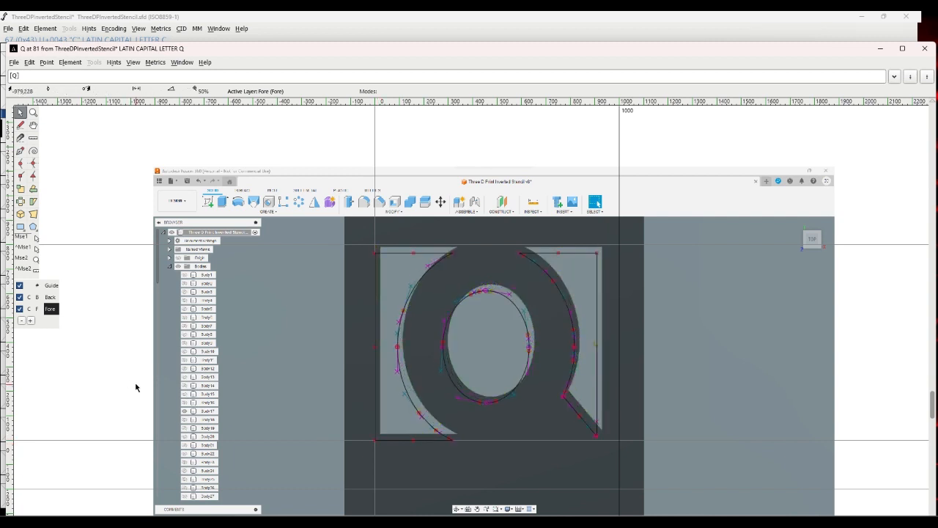
Go to the next glyph, capital R, and import the image R.png into it.
left_click(133, 63)
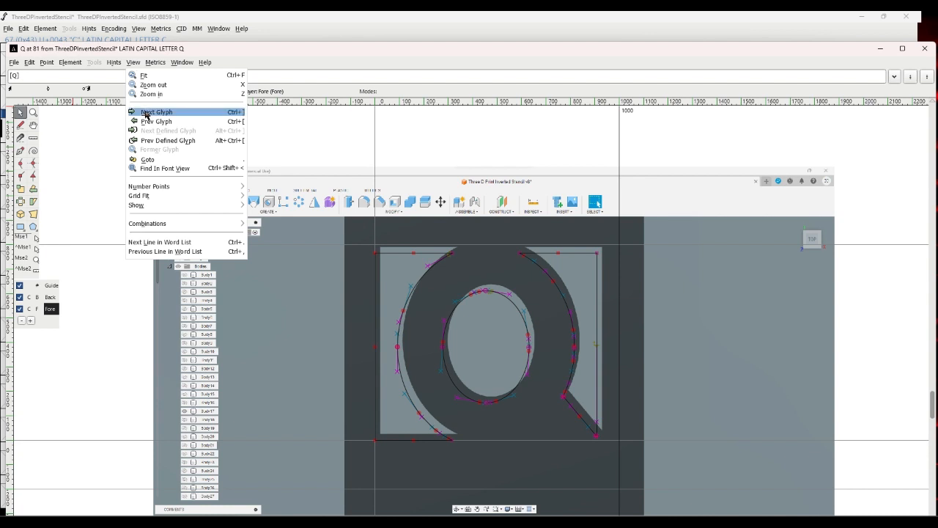
left_click(146, 114)
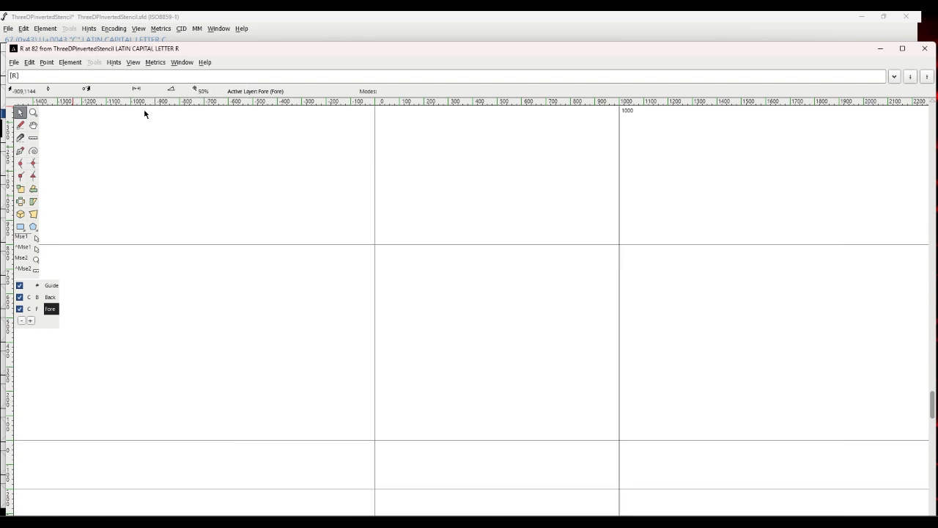
left_click(15, 63)
left_click(46, 197)
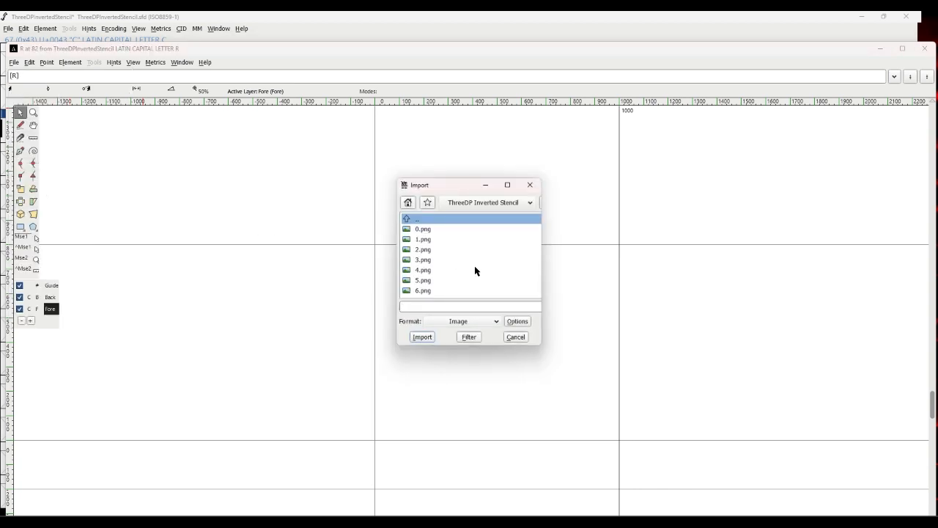
scroll(475, 271, "down", 2)
scroll(474, 272, "down", 2)
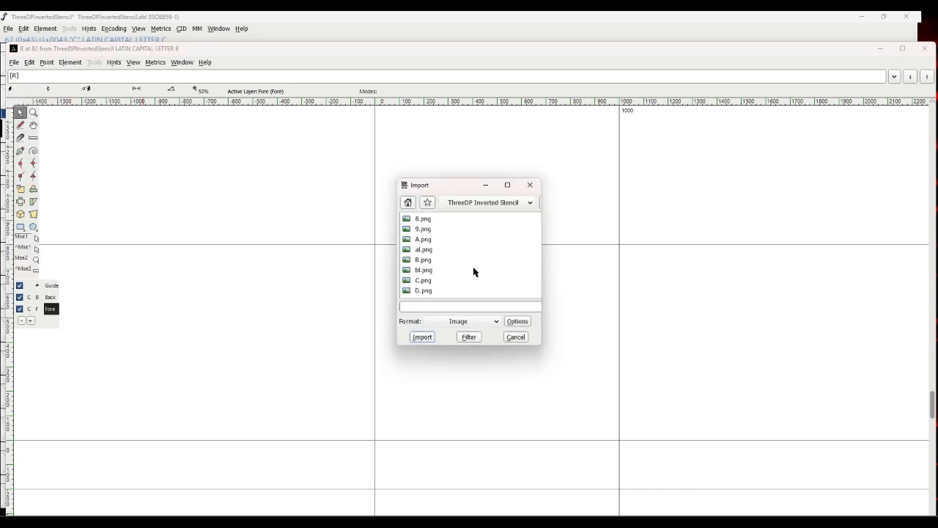
scroll(474, 272, "down", 8)
scroll(472, 268, "down", 2)
scroll(471, 267, "down", 1)
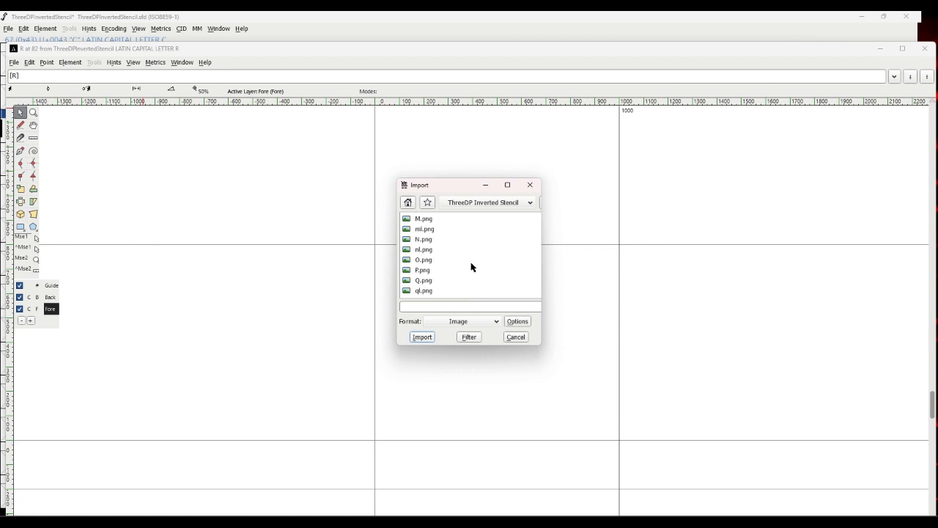
scroll(471, 267, "down", 2)
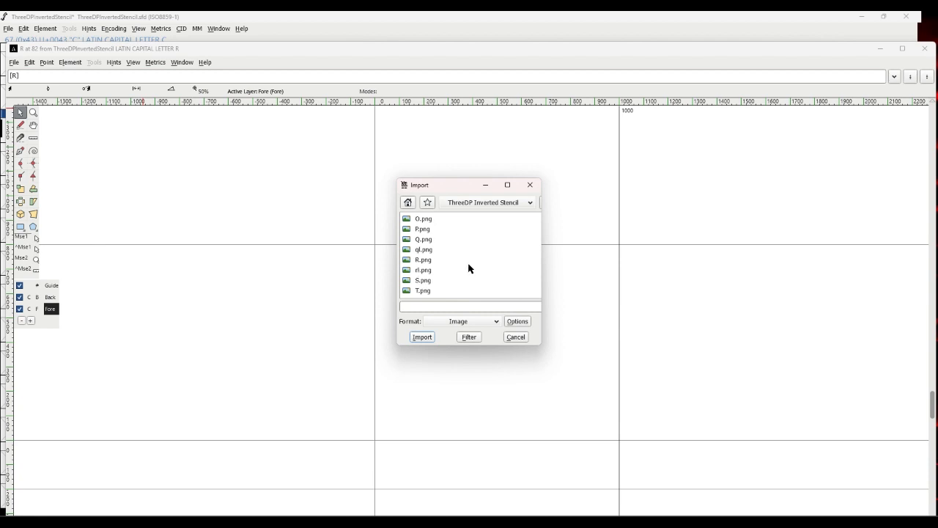
left_click(423, 260)
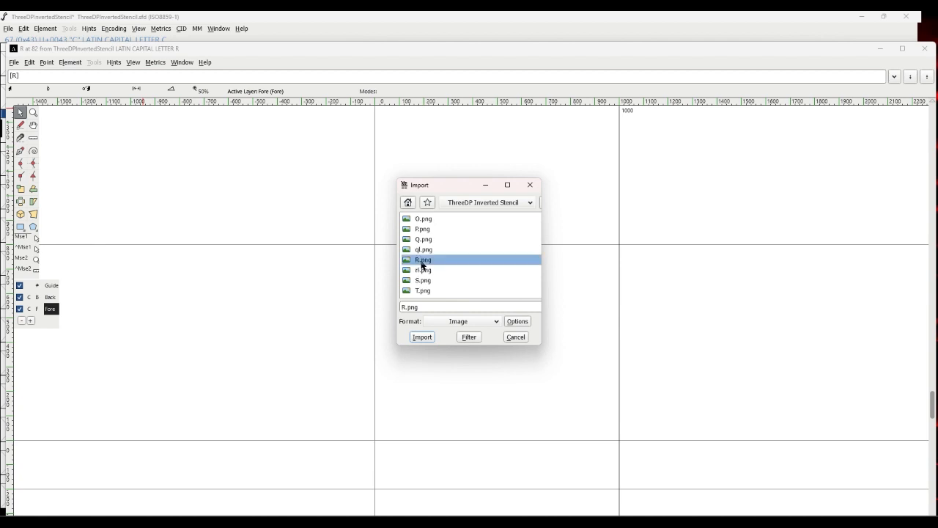
left_click(423, 336)
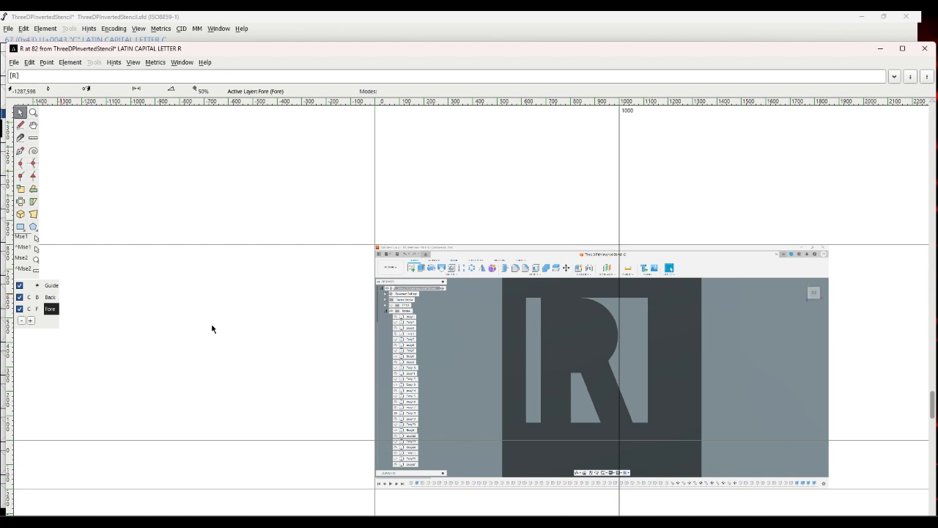
On the Back layer, scale the R image uniformly by 150% and shift it so the letter sits just right of the origin line, above the baseline.
left_click(49, 297)
left_click_drag(547, 352, 454, 329)
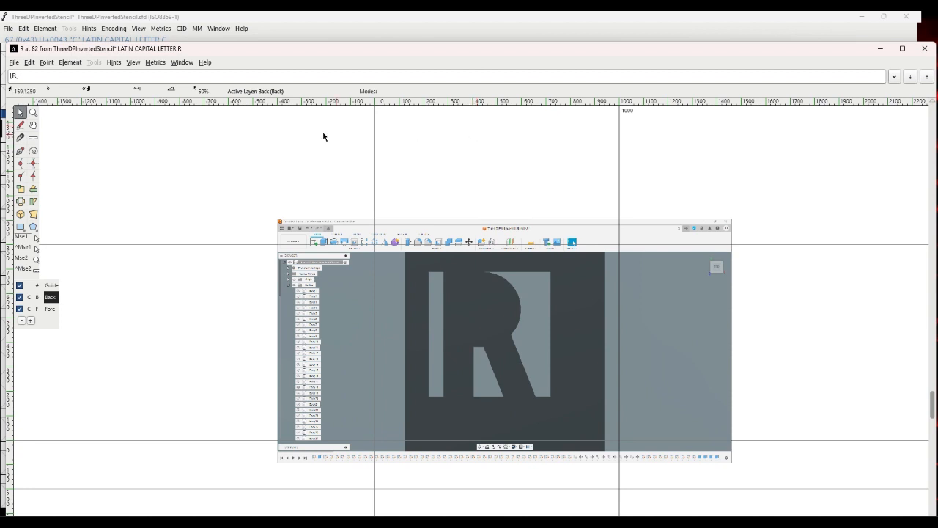
left_click(74, 64)
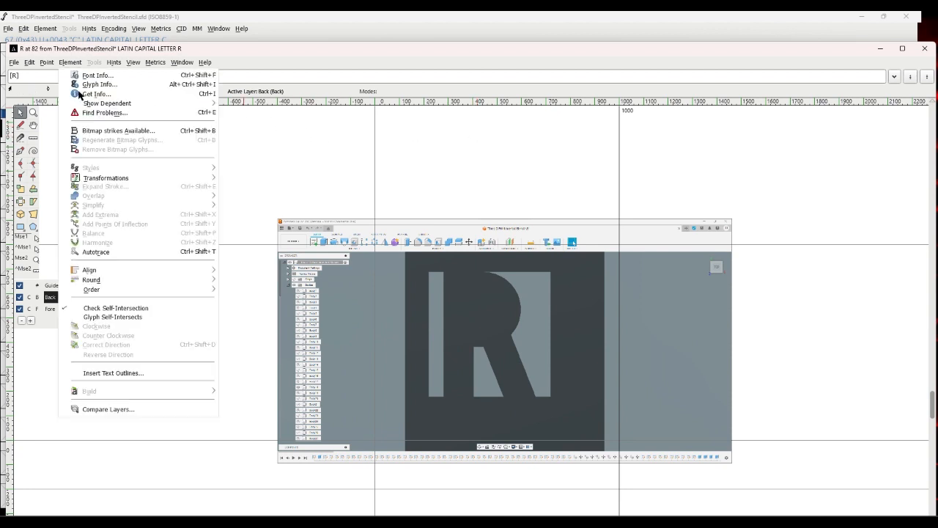
mouse_move(102, 178)
left_click(258, 181)
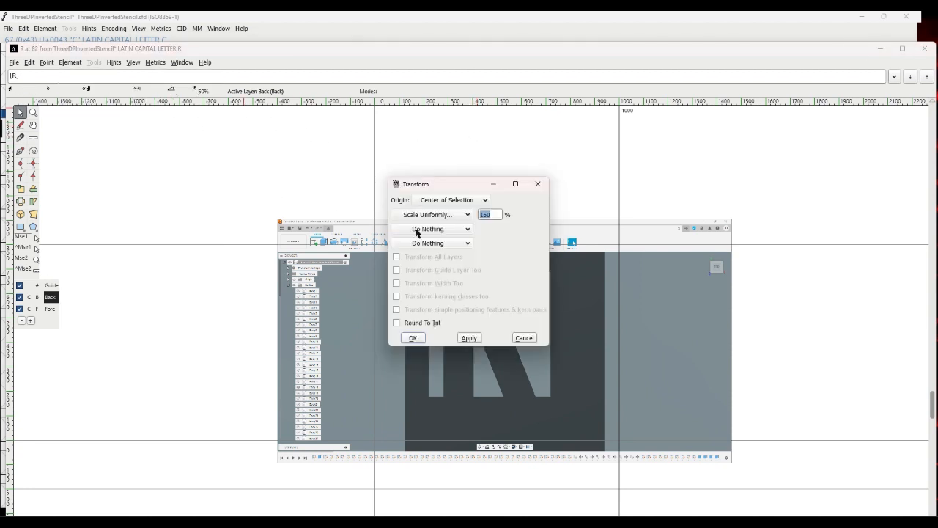
left_click(416, 337)
left_click_drag(433, 327, 427, 344)
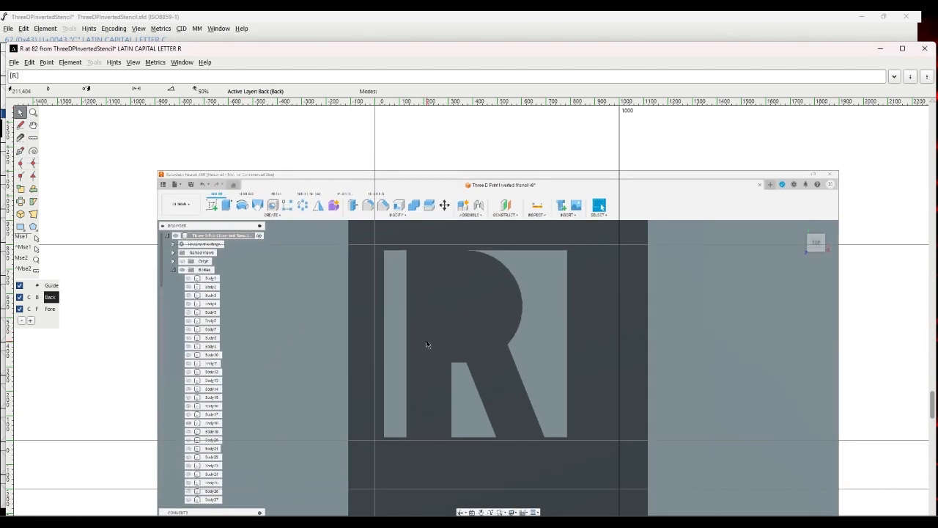
Autotrace the R image on the Fore layer and delete all traced outlines except the stencil R contours.
left_click(71, 63)
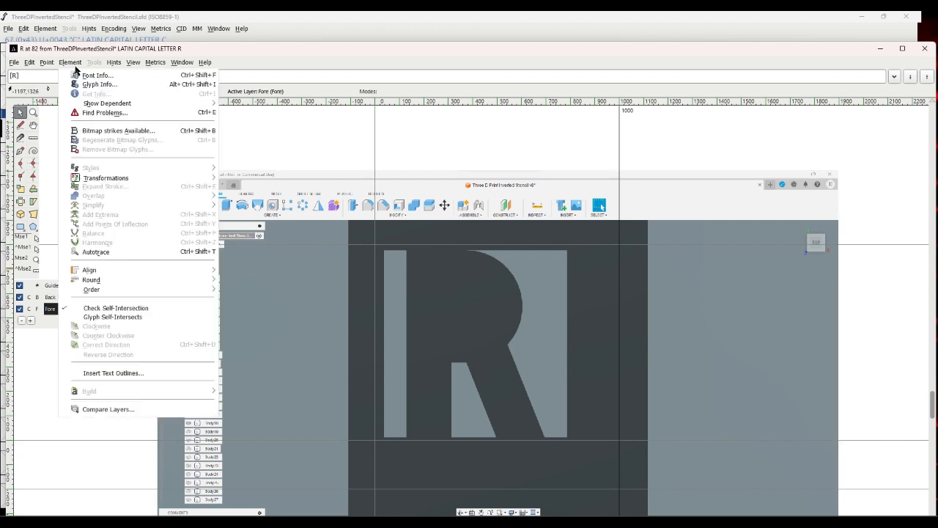
left_click(80, 254)
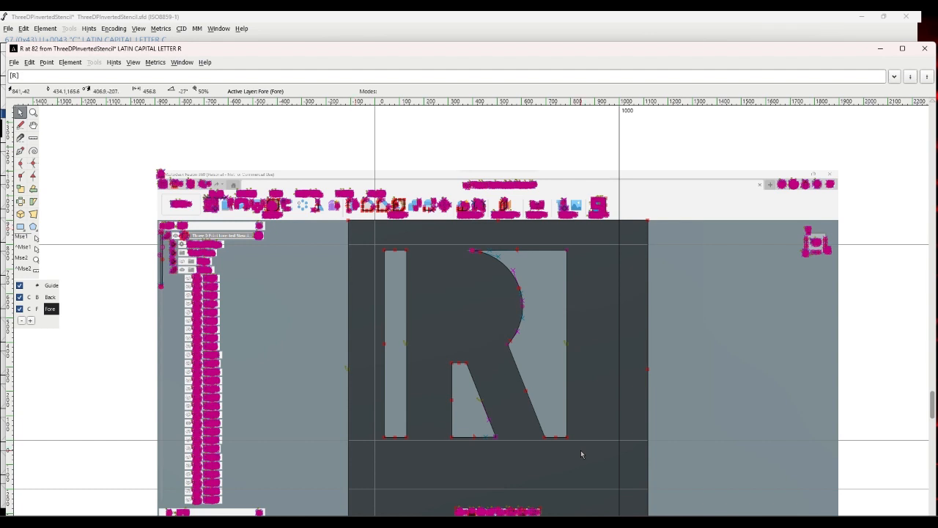
key("ctrl+a")
left_click(28, 62)
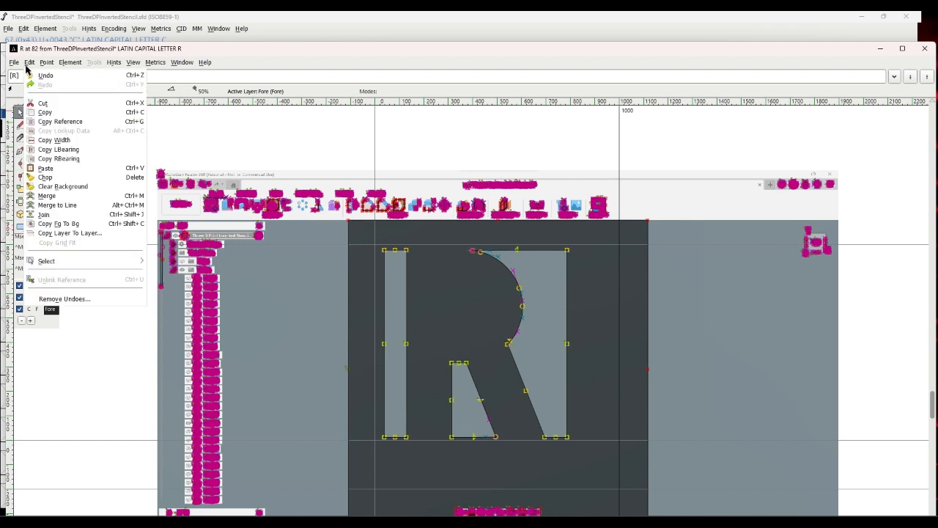
mouse_move(48, 265)
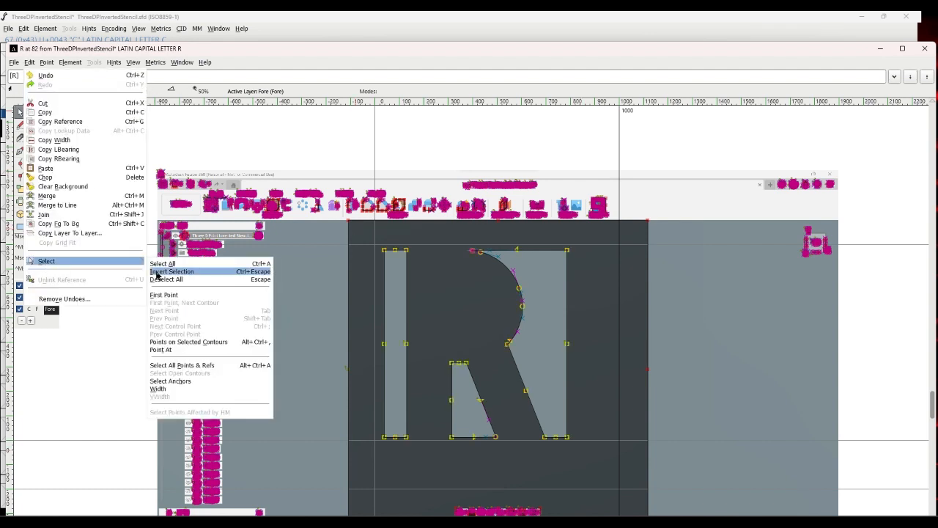
left_click(157, 273)
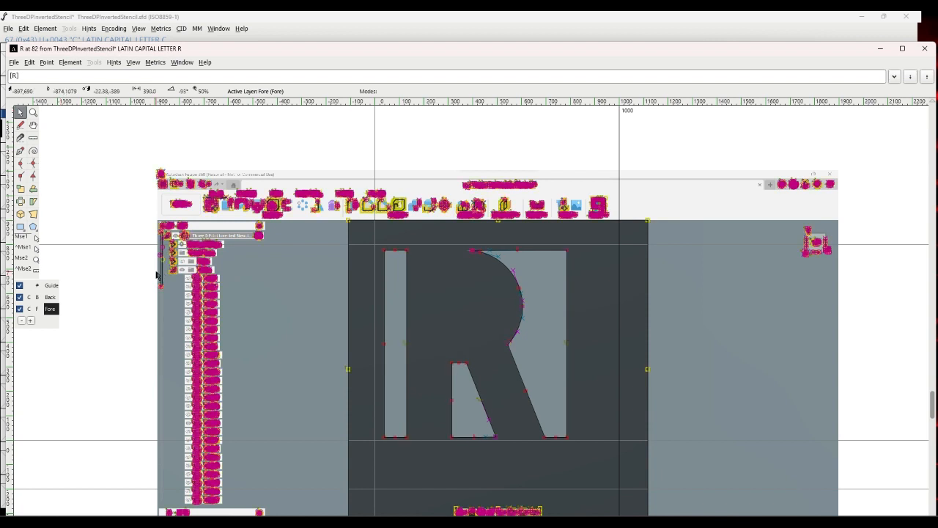
key("Delete")
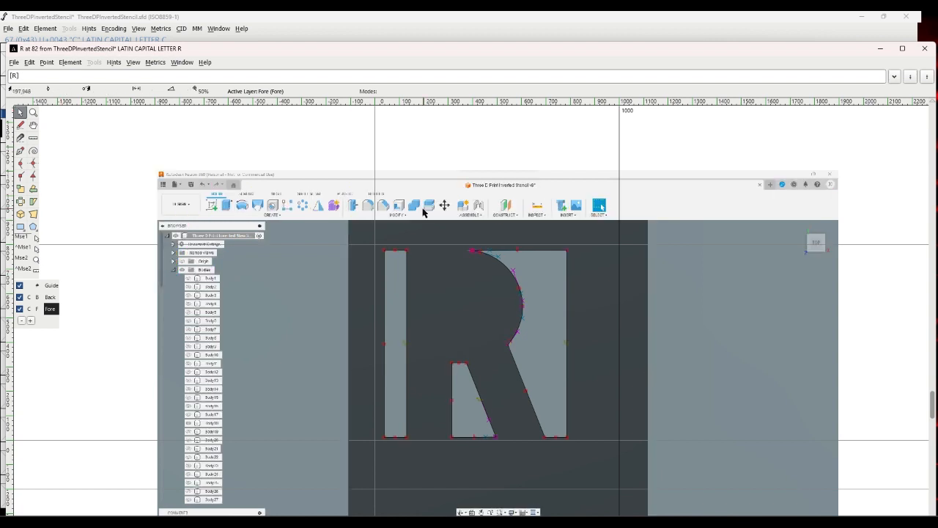
Select all the R contours, move their lower-left corner to the origin on the baseline, and deselect them.
left_click_drag(410, 286, 576, 457)
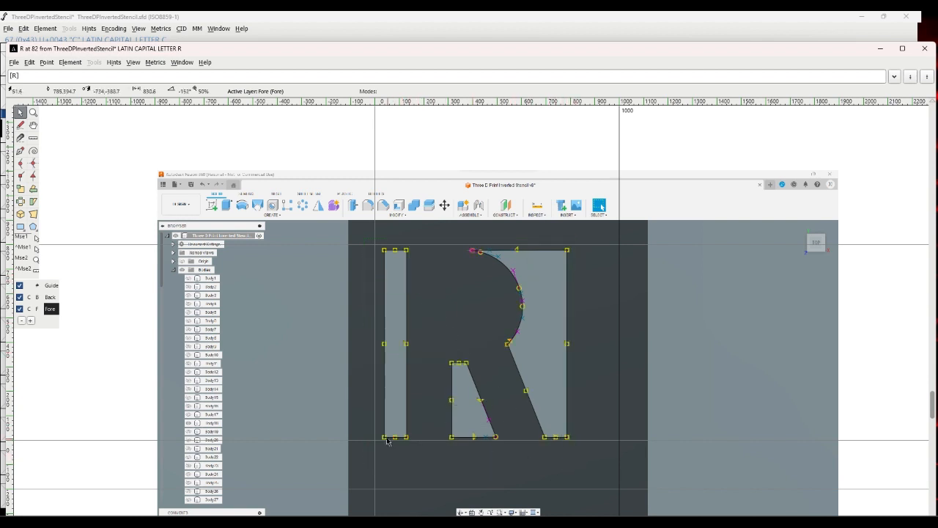
left_click_drag(384, 438, 376, 442)
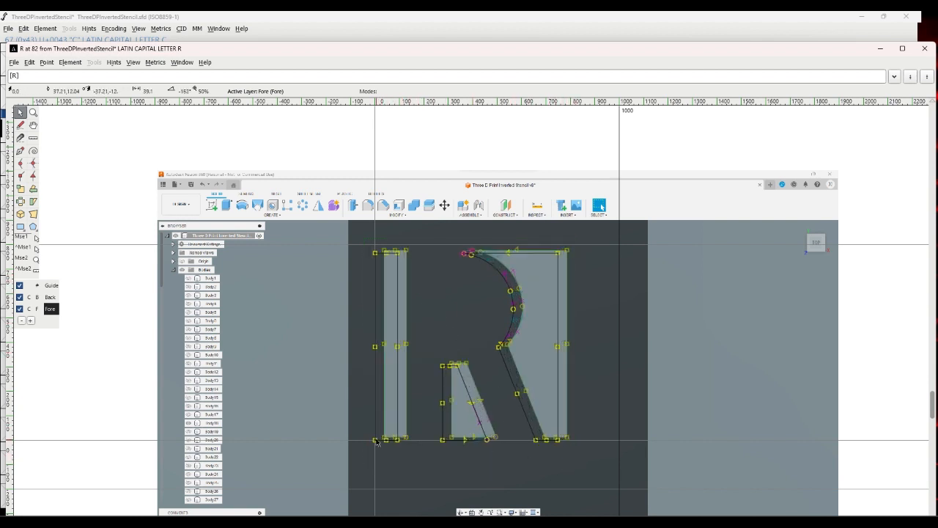
left_click(318, 405)
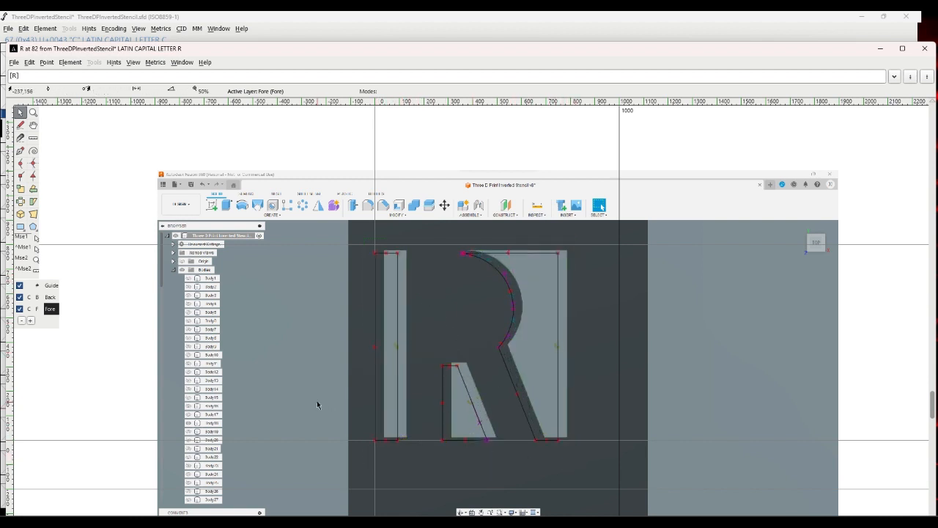
Go to the next glyph, capital S, and import the image S.png into it.
left_click(133, 62)
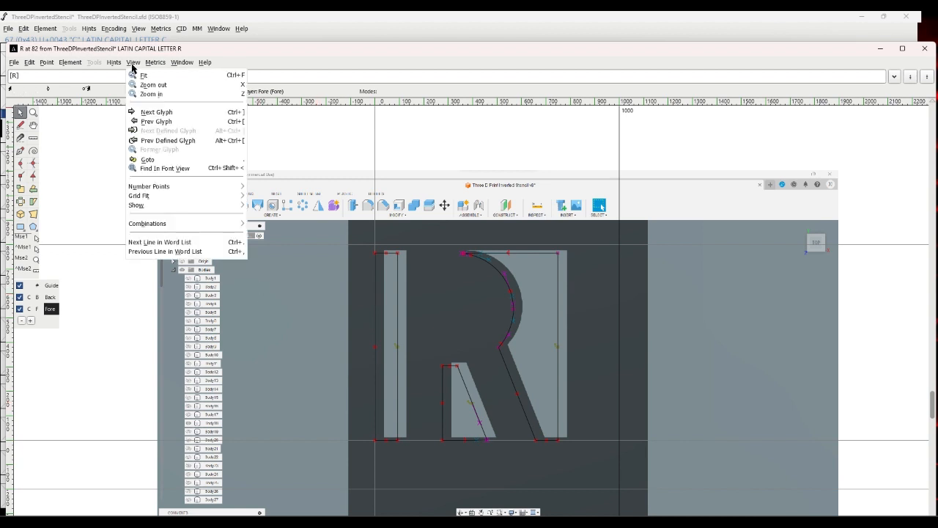
left_click(147, 114)
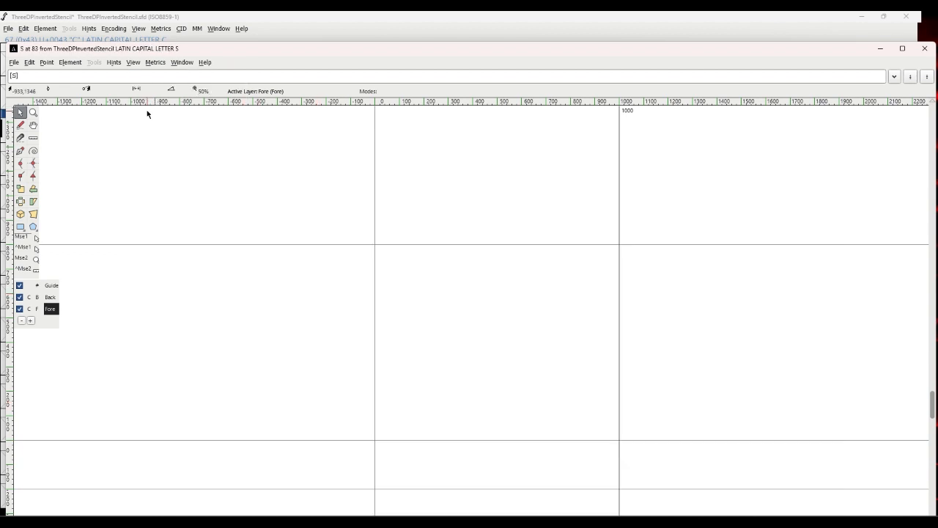
left_click(13, 64)
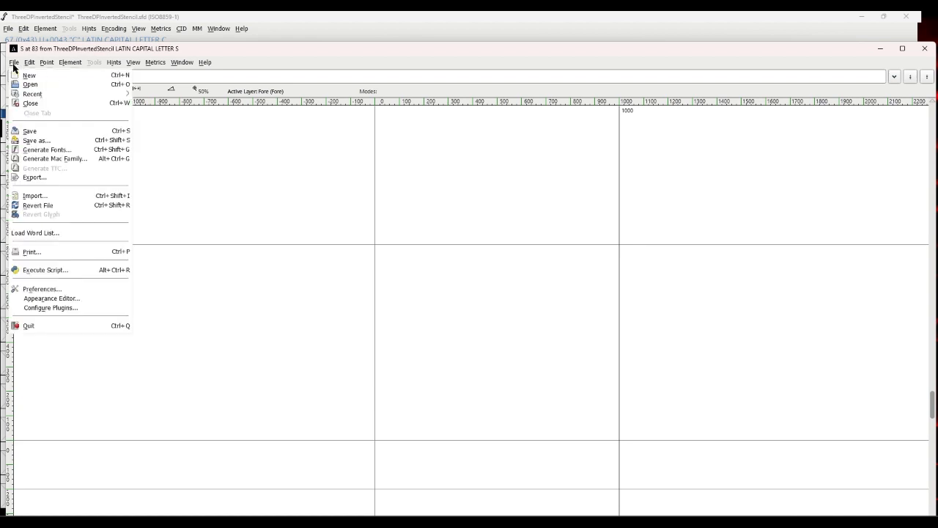
left_click(35, 196)
scroll(477, 278, "down", 8)
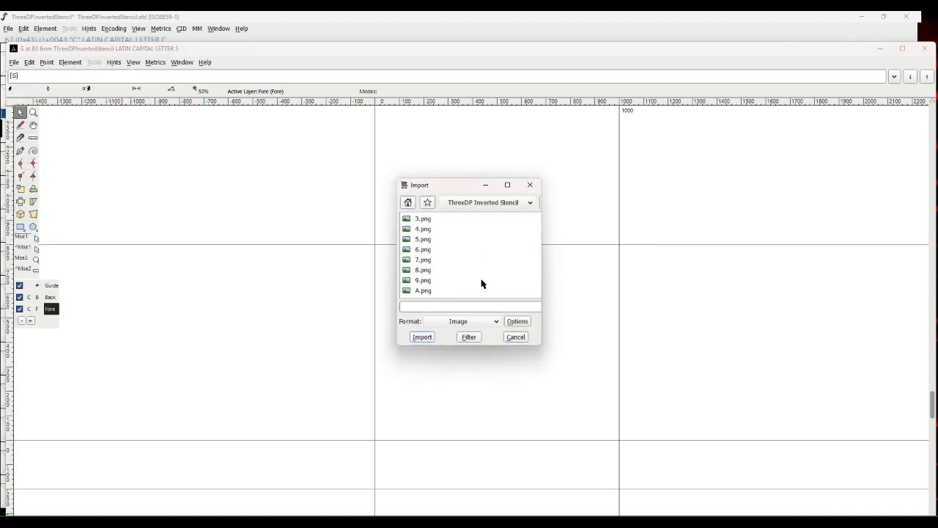
scroll(471, 277, "down", 6)
scroll(467, 274, "down", 1)
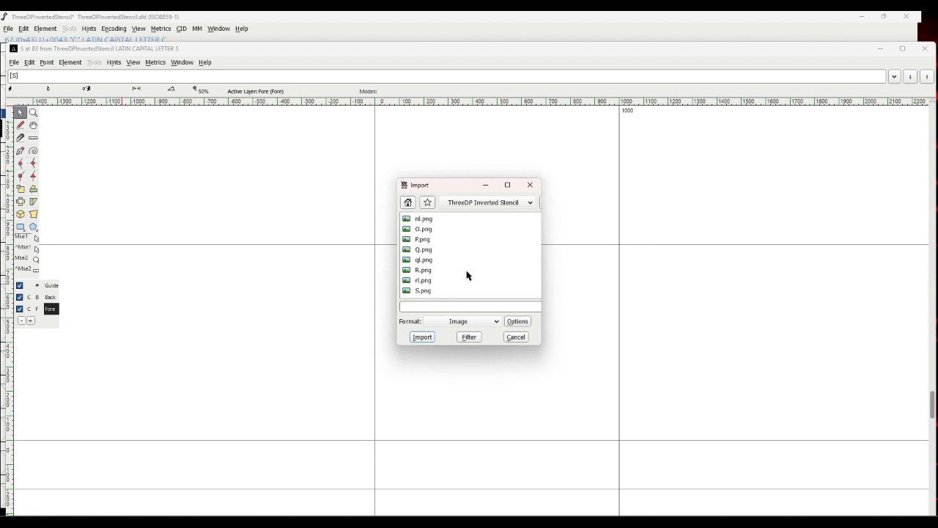
left_click(423, 290)
left_click(424, 337)
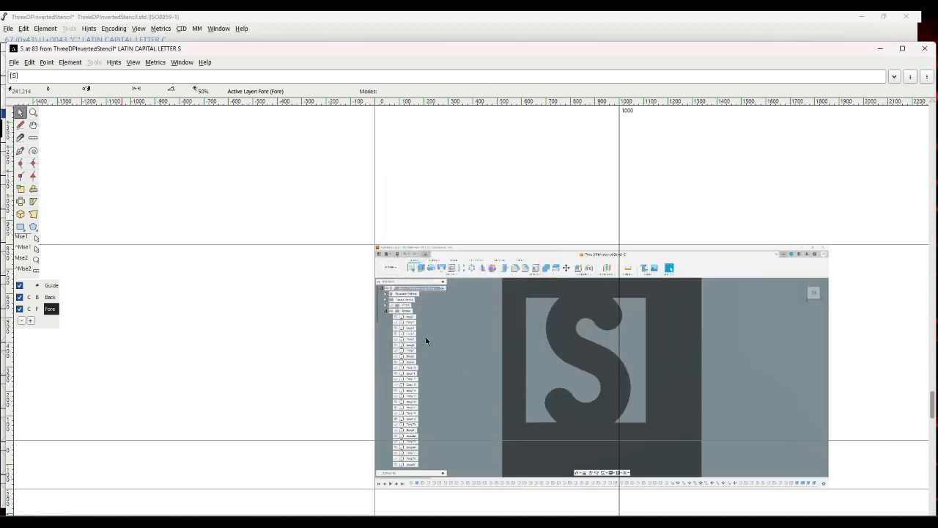
On the Back layer, scale the S image uniformly by 150% and shift it so the letter sits just right of the origin line, above the baseline.
left_click(425, 341)
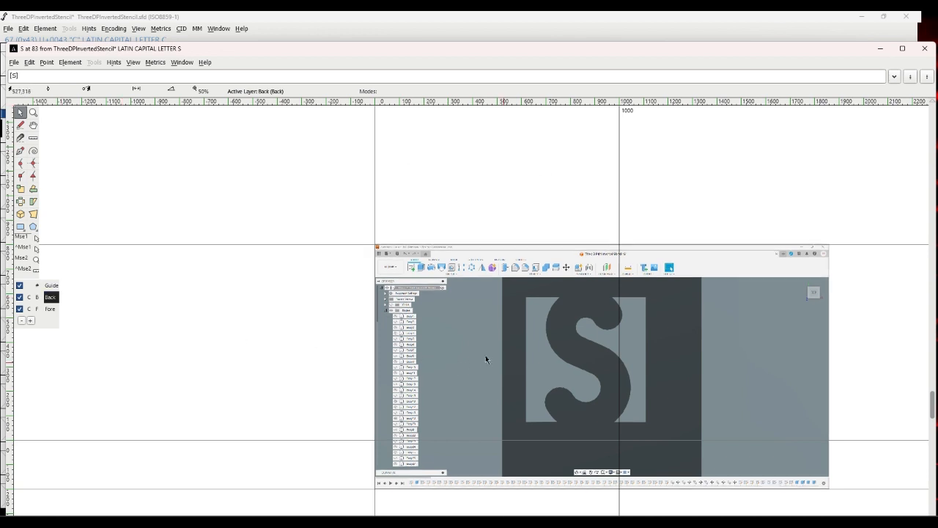
left_click_drag(486, 356, 433, 343)
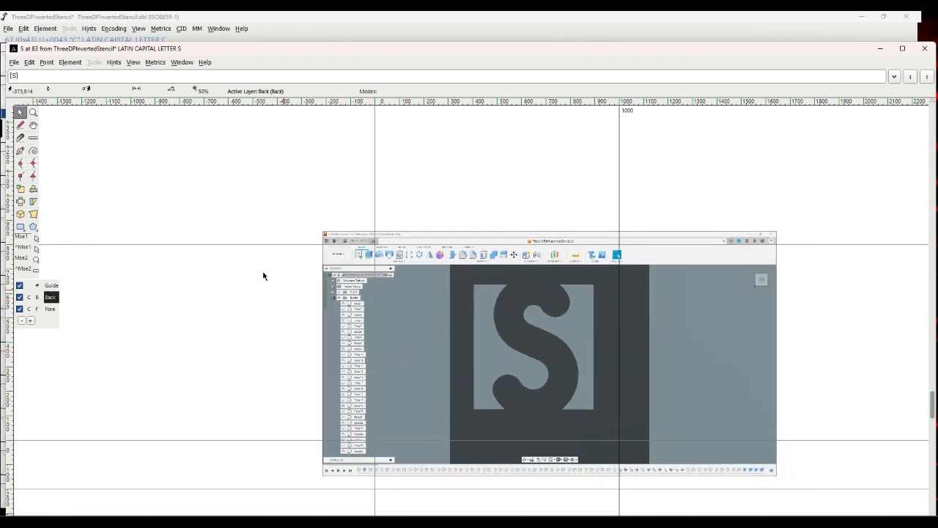
left_click(78, 63)
mouse_move(103, 178)
left_click(239, 182)
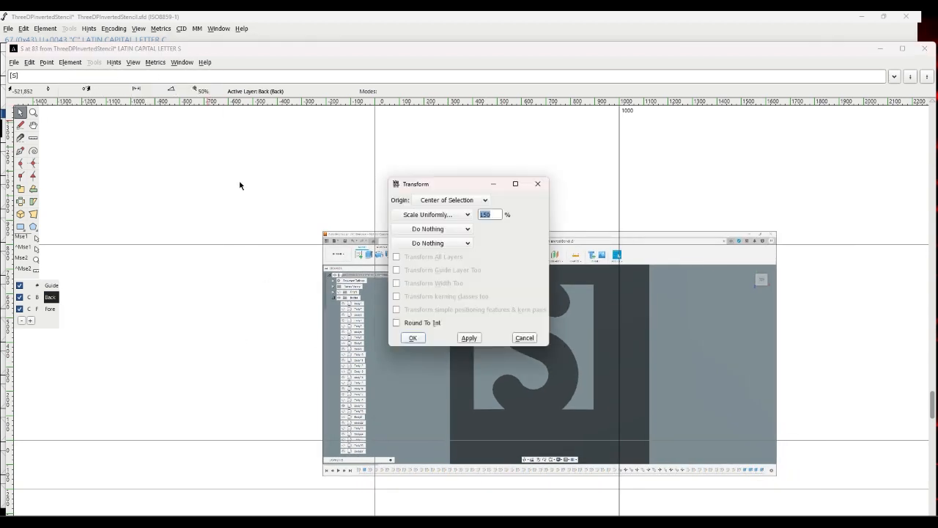
left_click(414, 338)
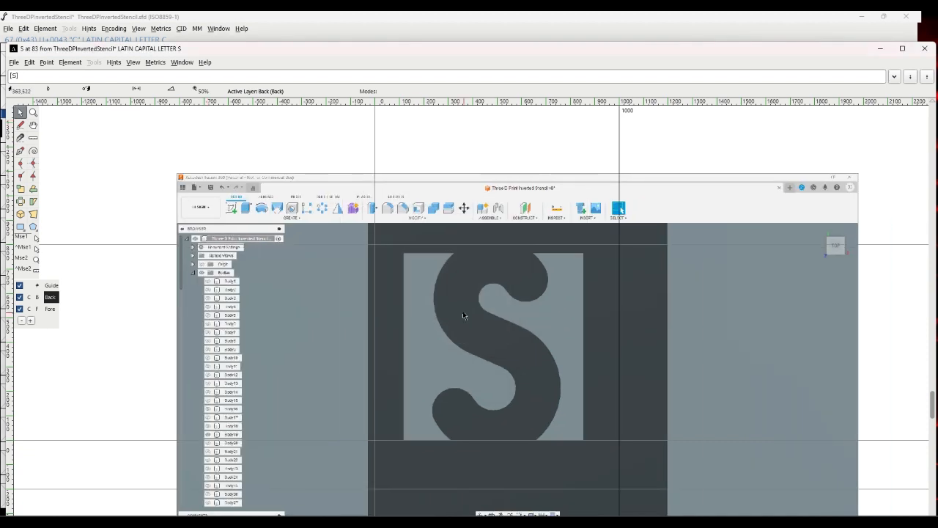
left_click_drag(463, 315, 451, 311)
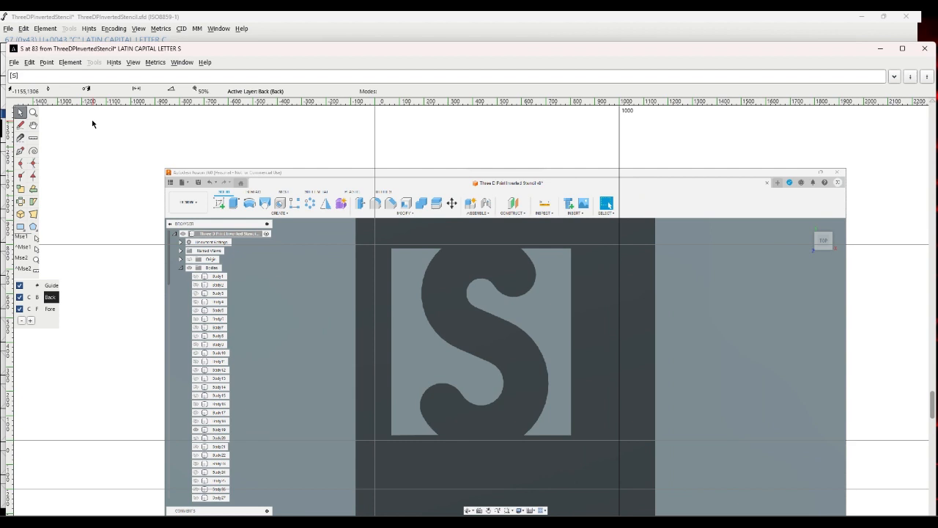
Make the Fore layer active and autotrace the S image.
left_click(51, 307)
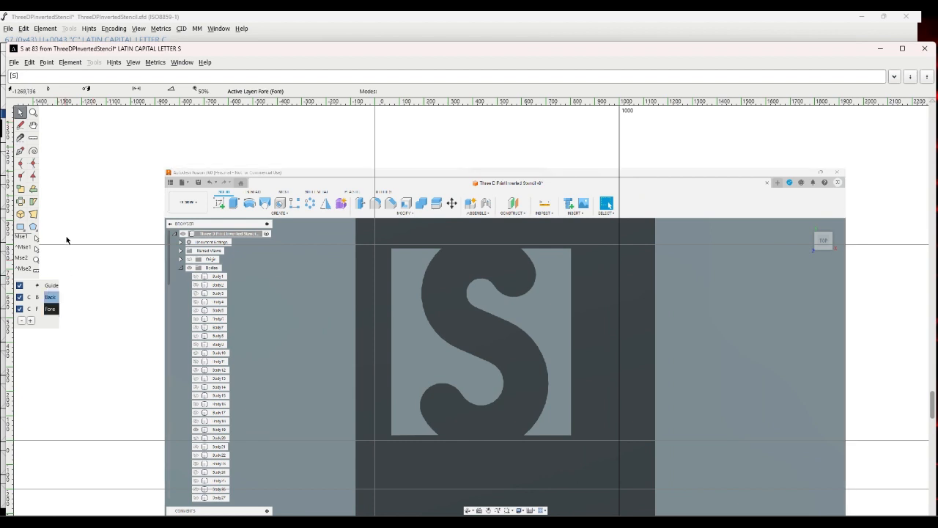
left_click(73, 63)
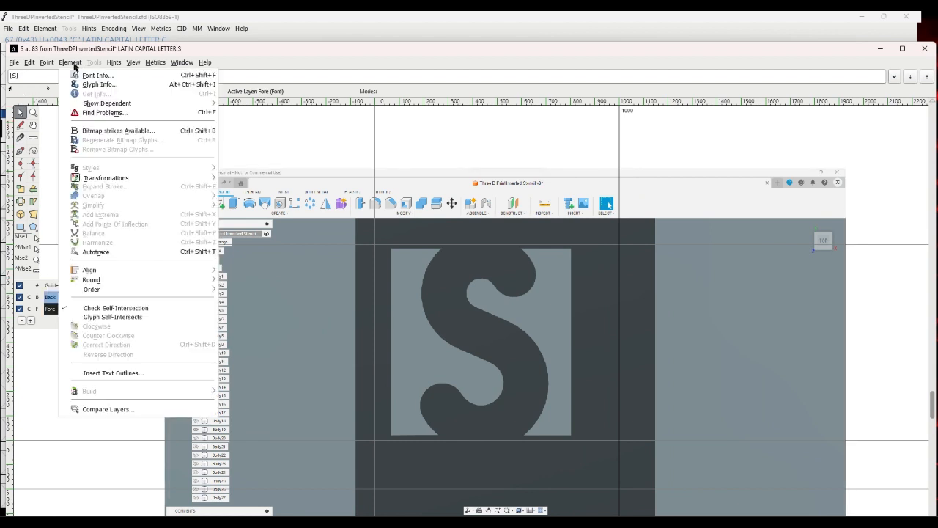
left_click(96, 252)
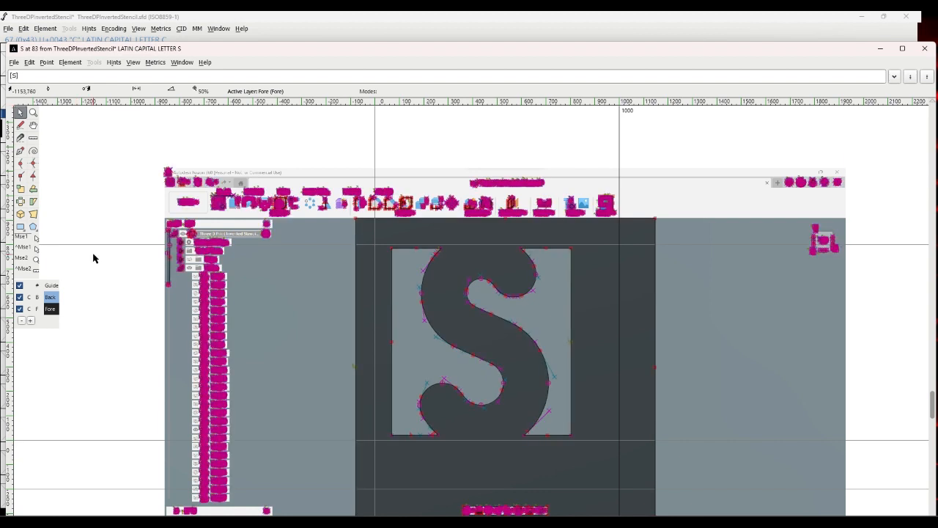
Select the stencil S contours, invert the selection, and delete the surplus traced outlines around them.
left_click_drag(366, 242, 585, 454)
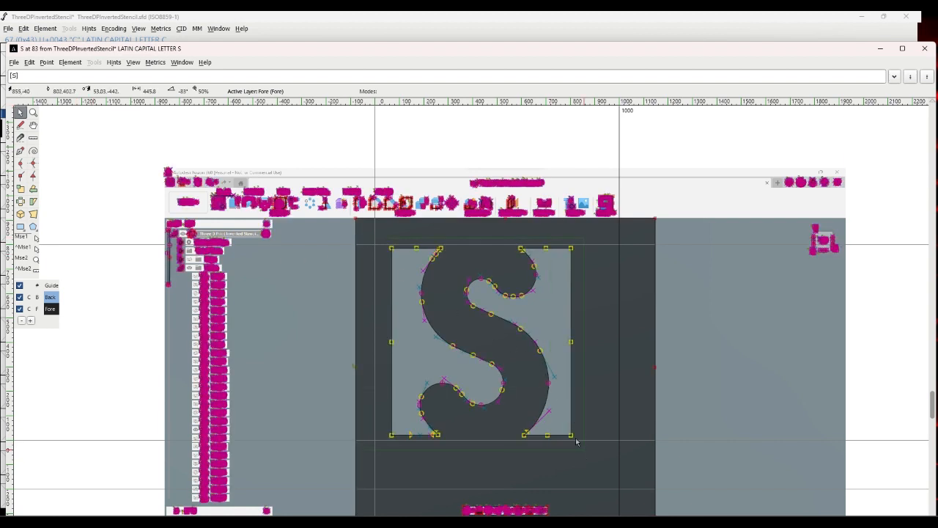
left_click(30, 62)
mouse_move(60, 261)
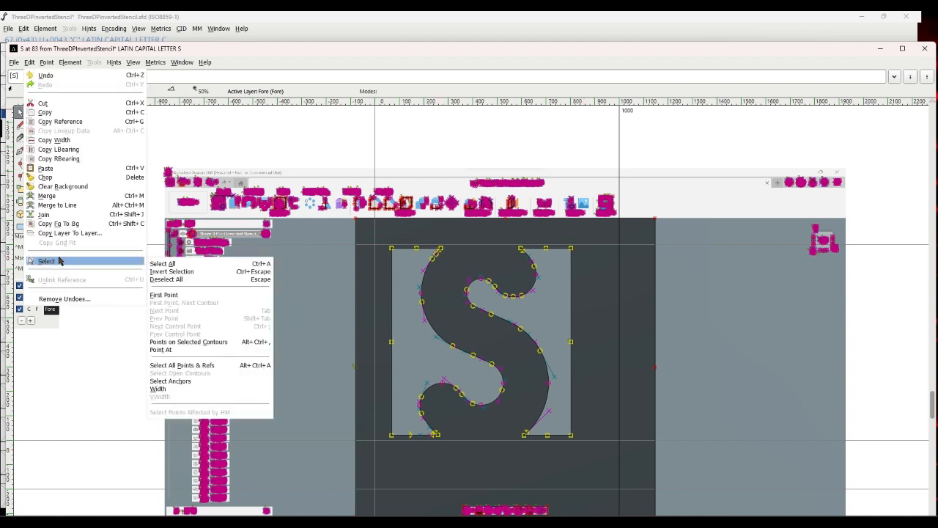
left_click(168, 271)
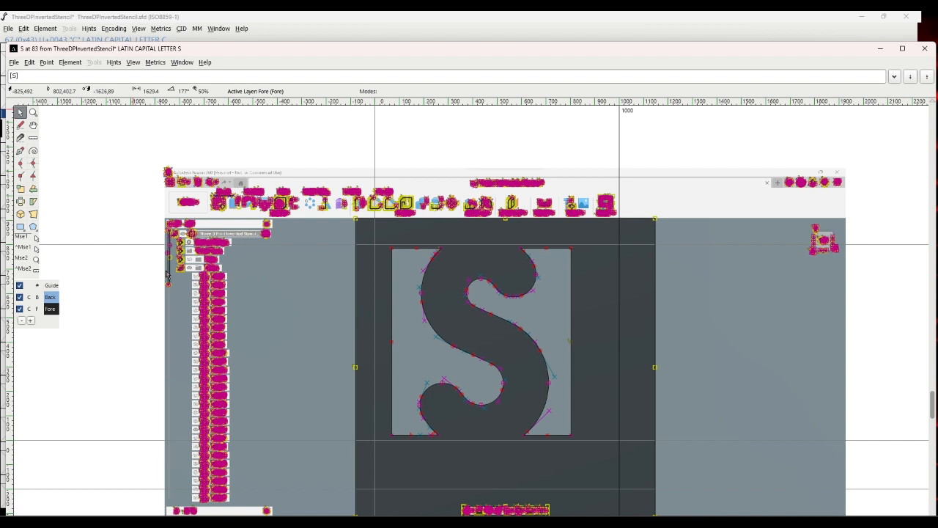
key("Escape")
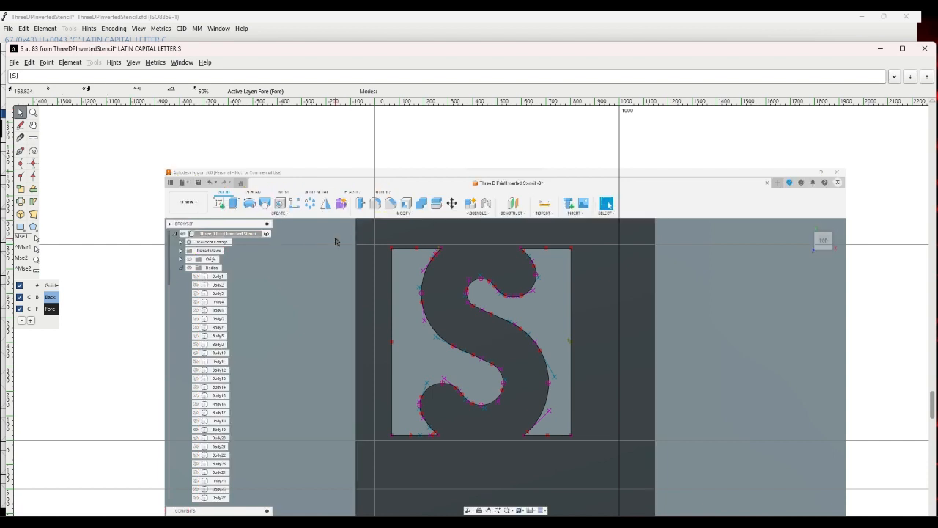
Select all the S contours, move their lower-left corner to the origin on the baseline, and deselect them.
left_click_drag(336, 241, 582, 448)
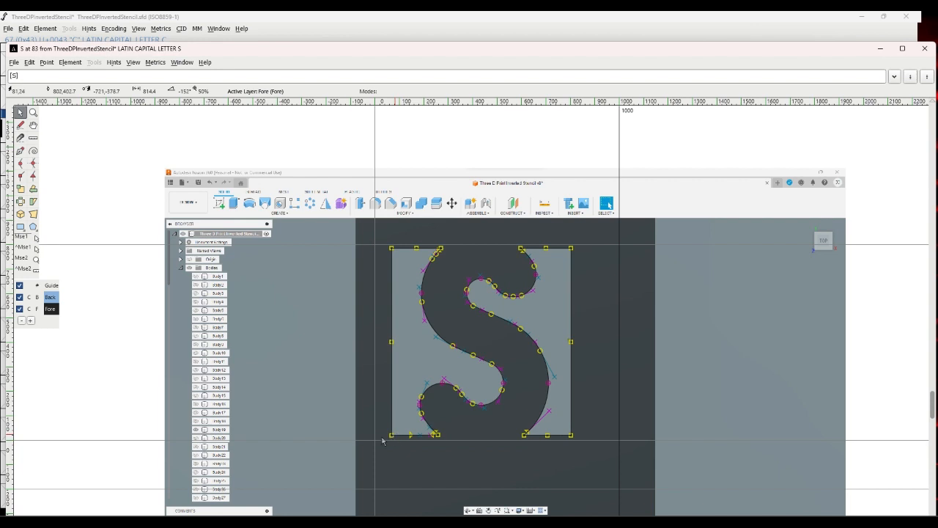
left_click_drag(382, 441, 367, 446)
left_click(344, 413)
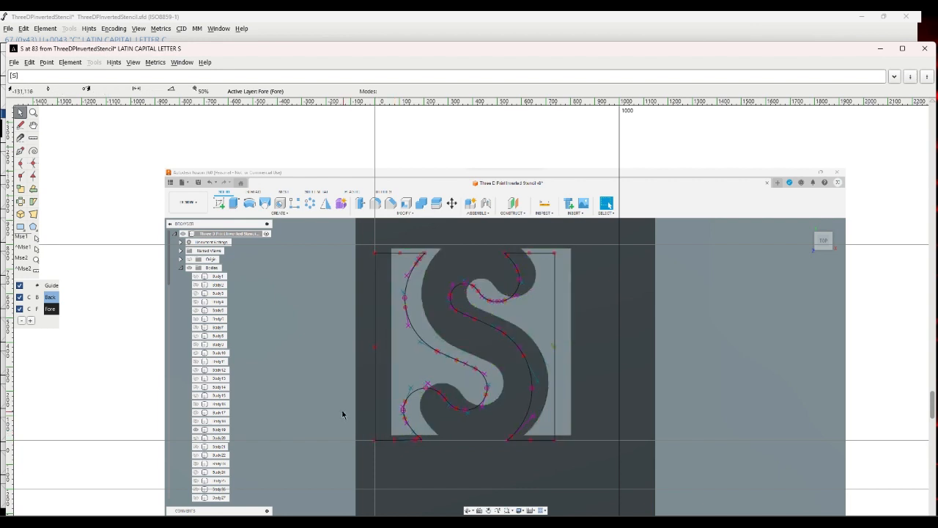
Go to the next glyph, capital T, and import the image T.png into it.
left_click(70, 62)
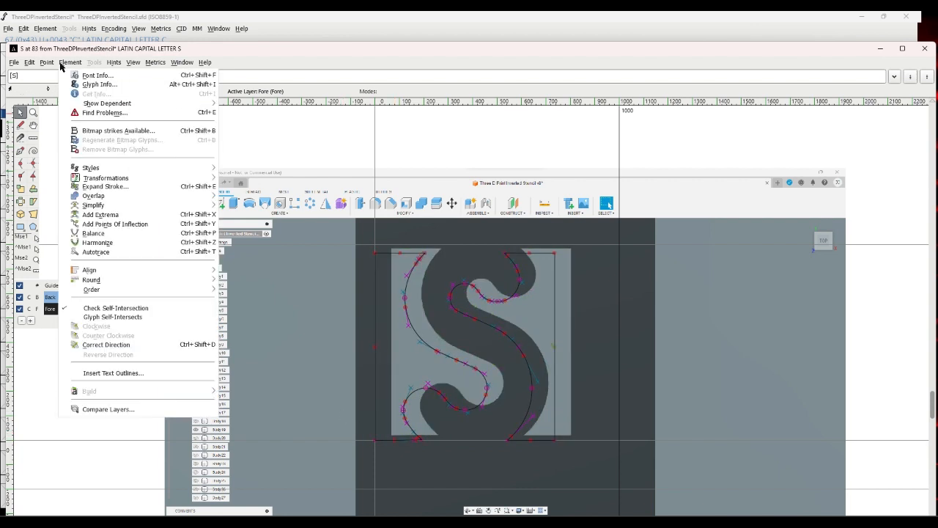
left_click(131, 65)
left_click(130, 64)
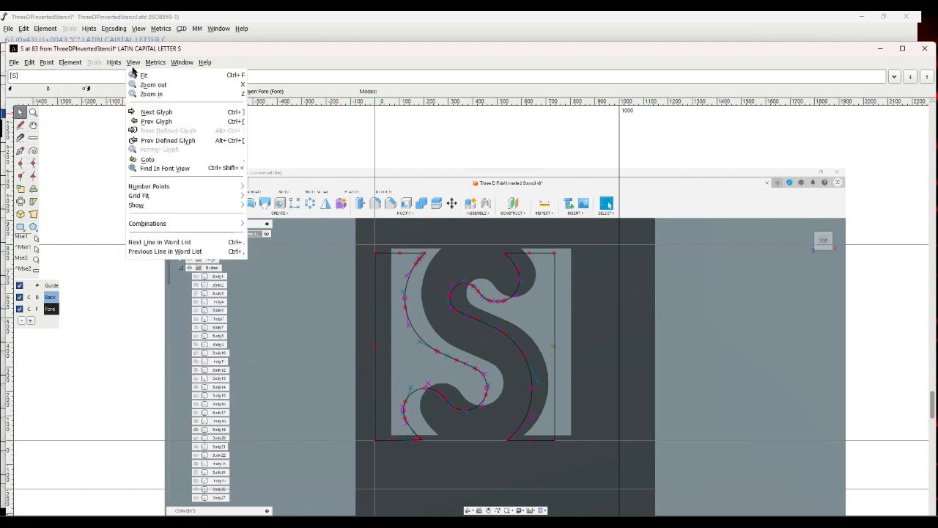
left_click(145, 112)
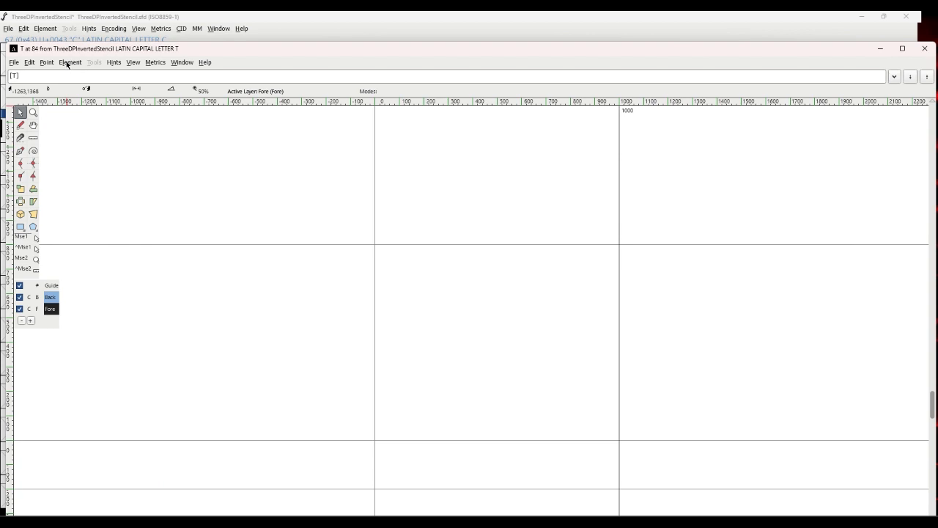
left_click(12, 63)
left_click(32, 197)
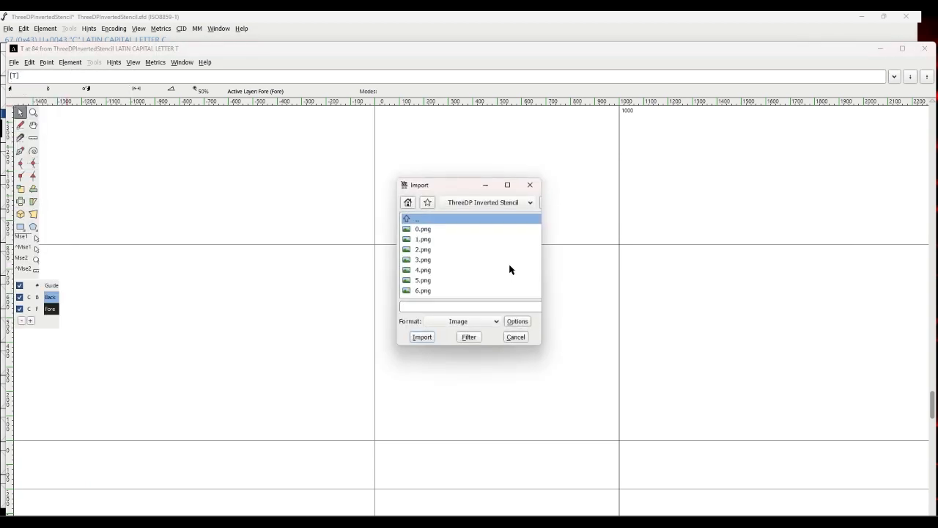
scroll(508, 269, "down", 5)
type("T")
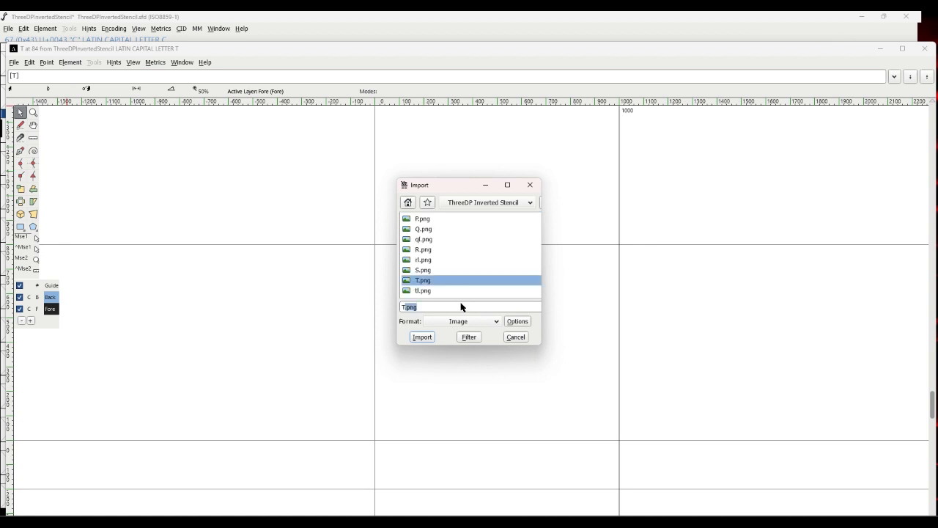
left_click(423, 336)
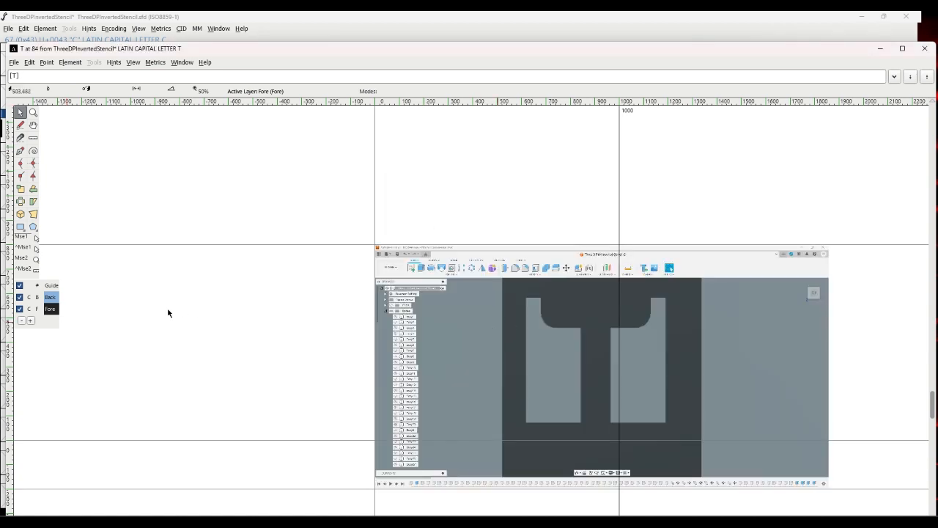
On the Back layer, scale the T image uniformly to 150% and position the letter between the origin line and the 1000 line, just above the baseline.
left_click(53, 297)
left_click_drag(512, 331, 423, 319)
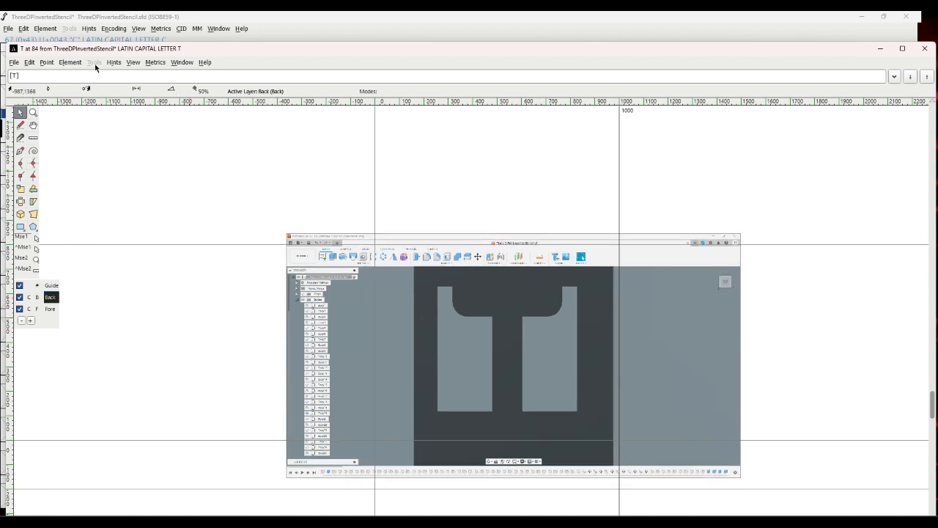
left_click(74, 66)
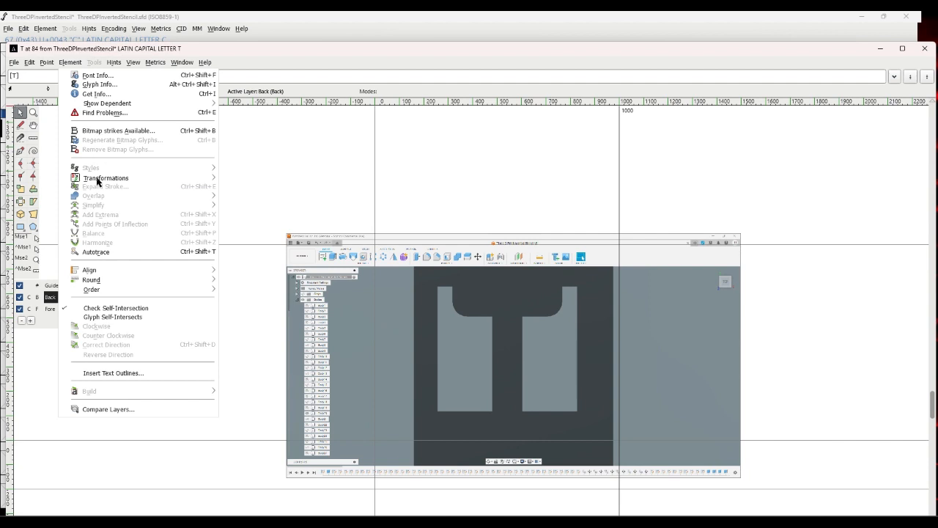
left_click(233, 182)
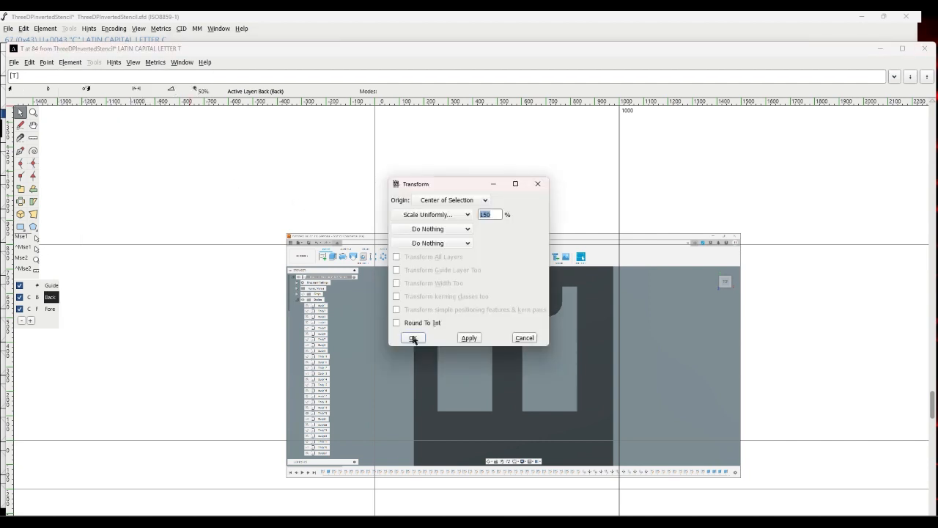
left_click(413, 338)
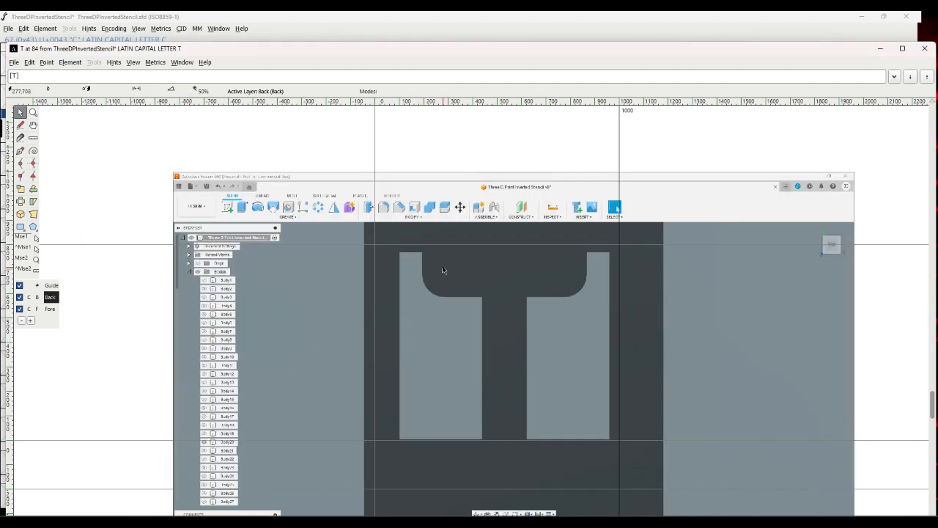
left_click_drag(442, 267, 446, 267)
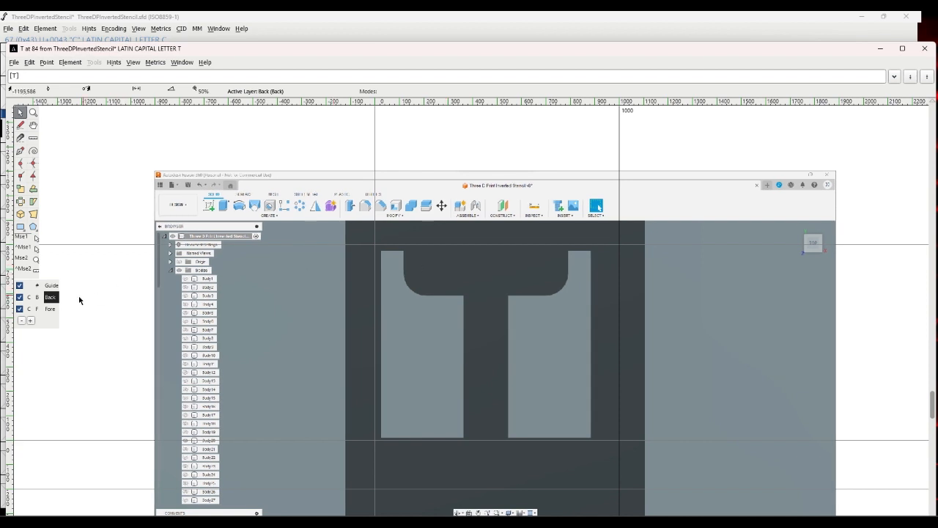
Make the Fore layer active and autotrace the T image.
left_click(50, 308)
left_click(70, 62)
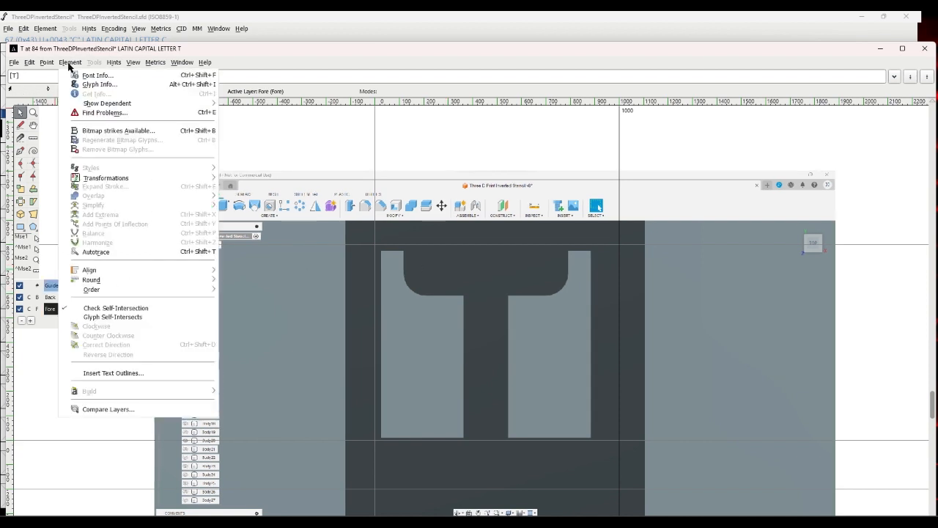
left_click(94, 252)
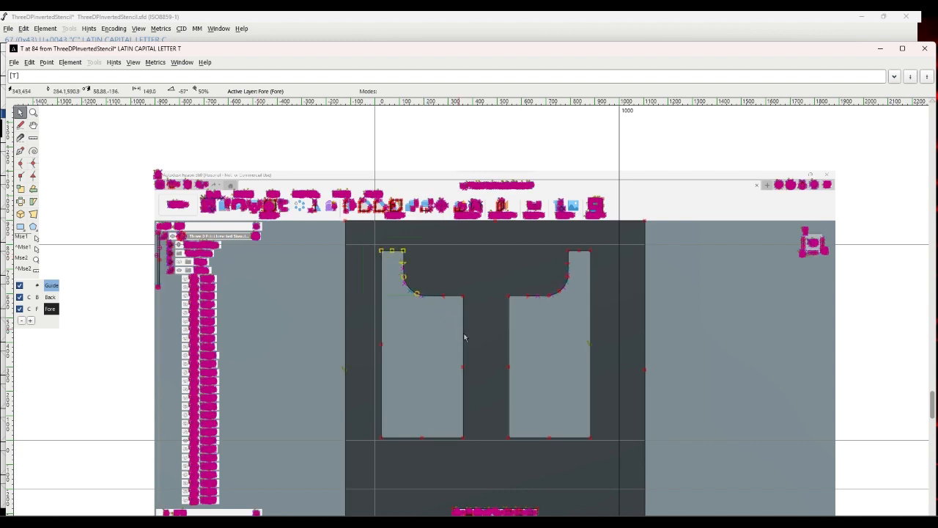
Select both stencil T contours, invert the selection, and delete the surplus traced outlines around them.
left_click_drag(503, 375, 506, 377)
left_click_drag(575, 434, 595, 450)
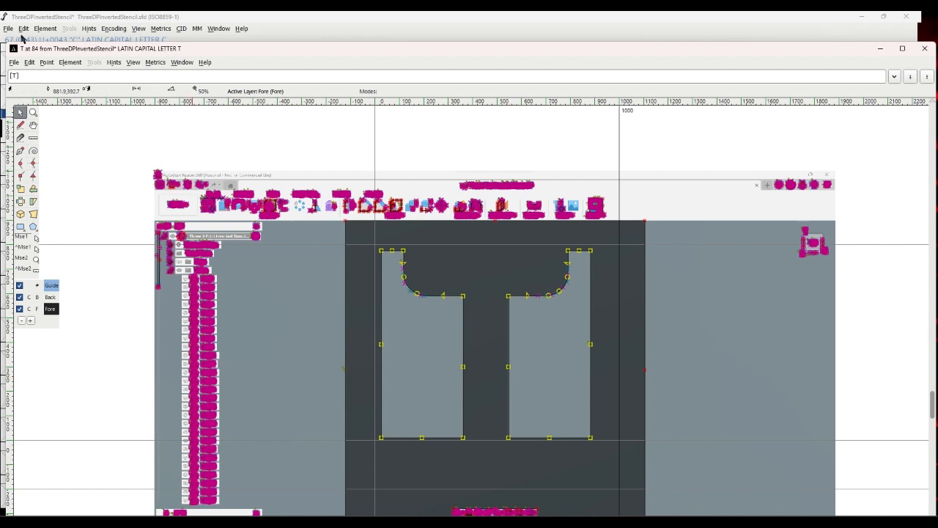
left_click(28, 64)
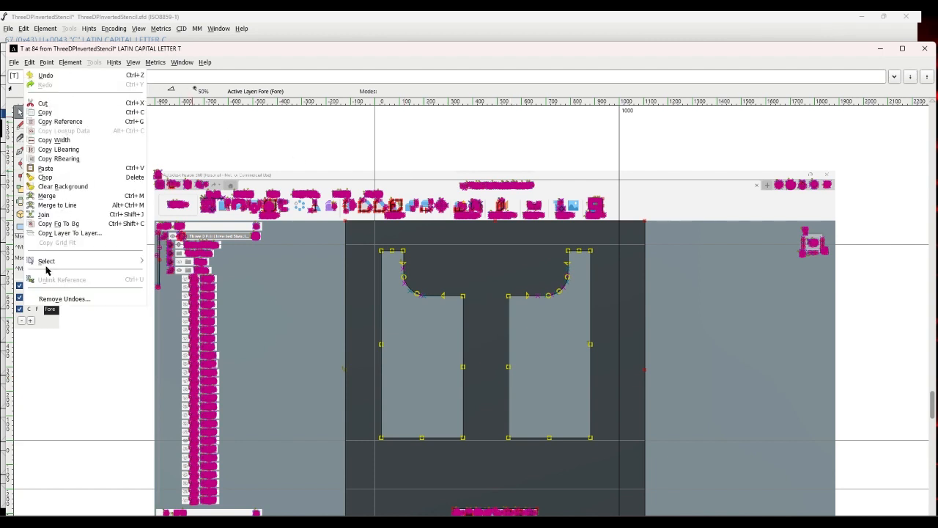
mouse_move(46, 266)
left_click(175, 272)
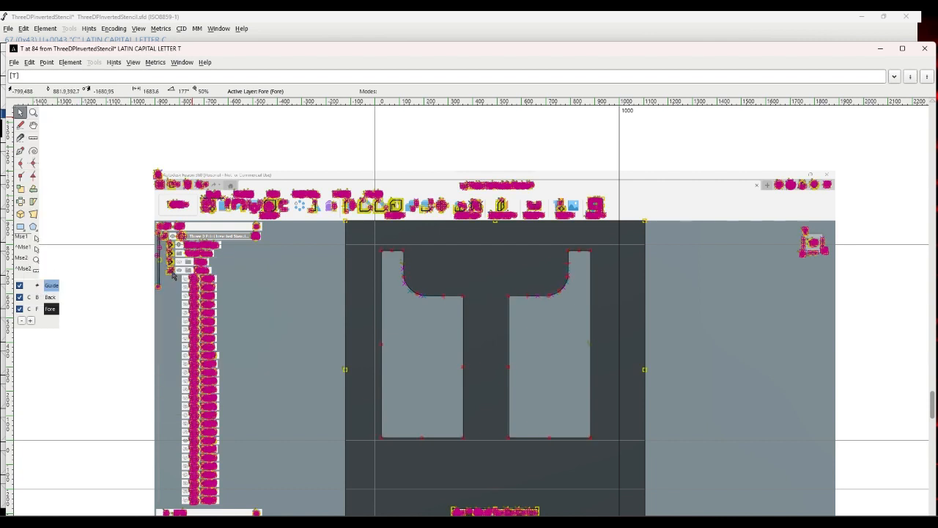
key("Delete")
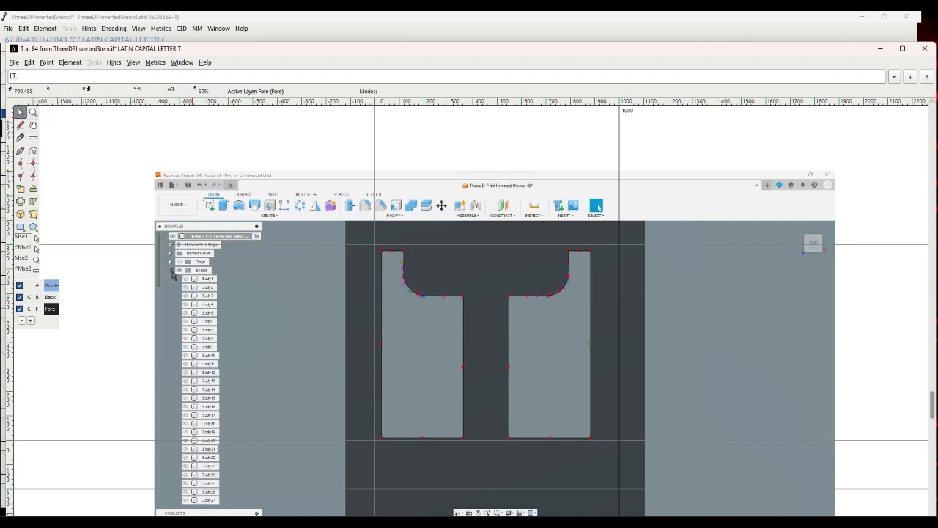
Select all the T contours, move their lower-left corner to the origin on the baseline, and deselect them.
left_click_drag(277, 220, 600, 447)
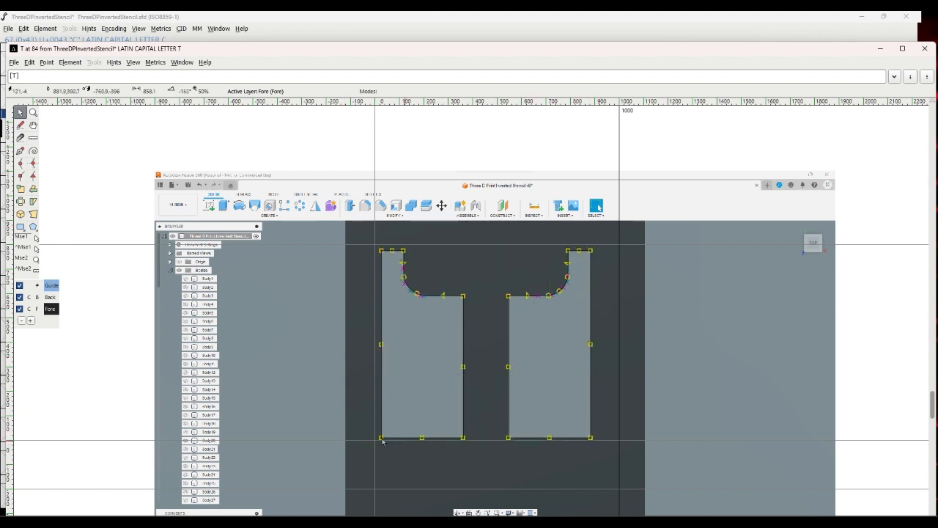
left_click_drag(382, 439, 374, 439)
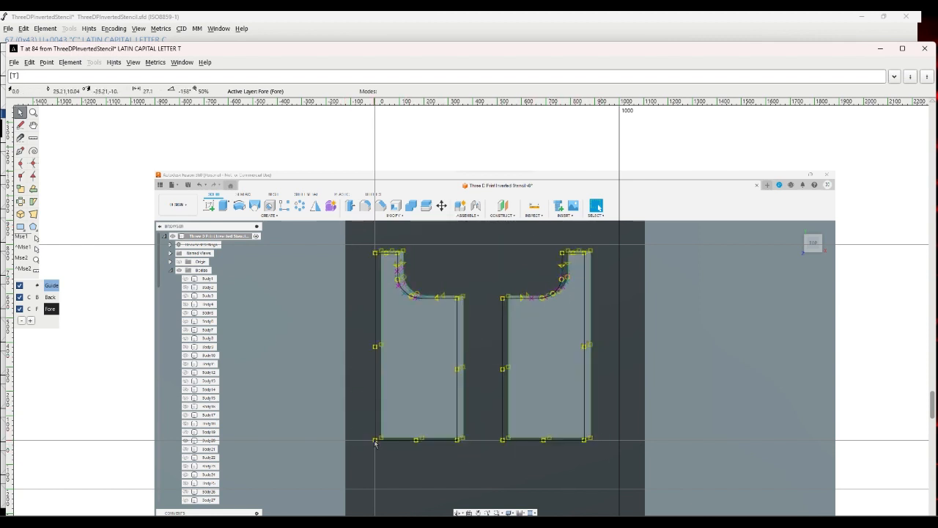
left_click(339, 405)
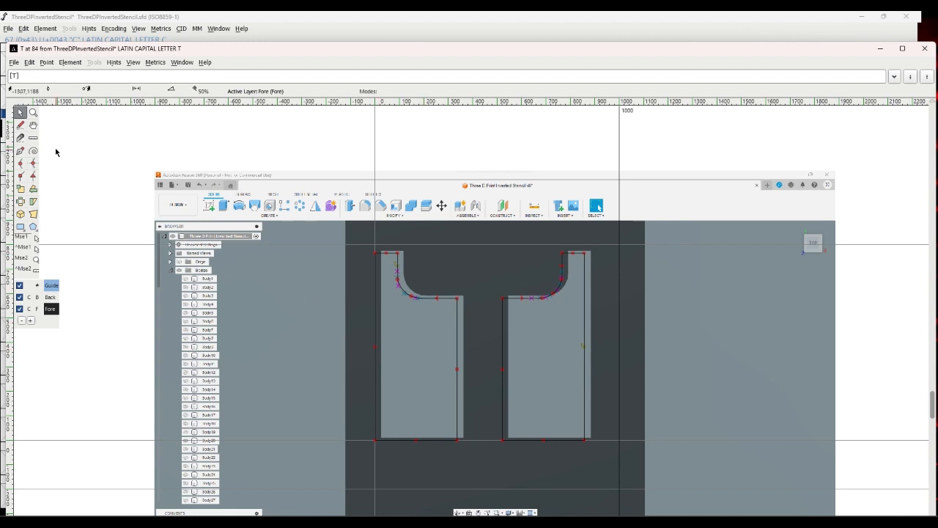
Go to the next glyph, capital U, and import the image U.png into it.
left_click(132, 63)
left_click(143, 112)
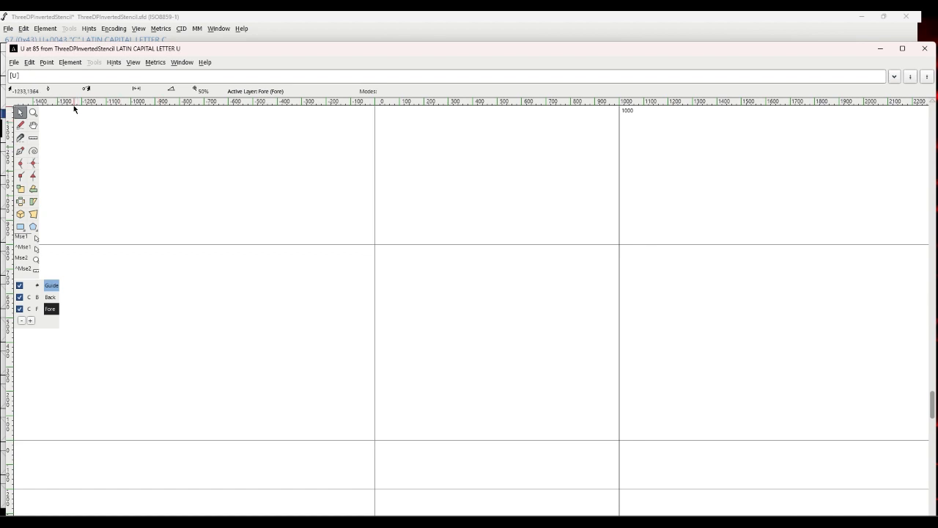
left_click(13, 63)
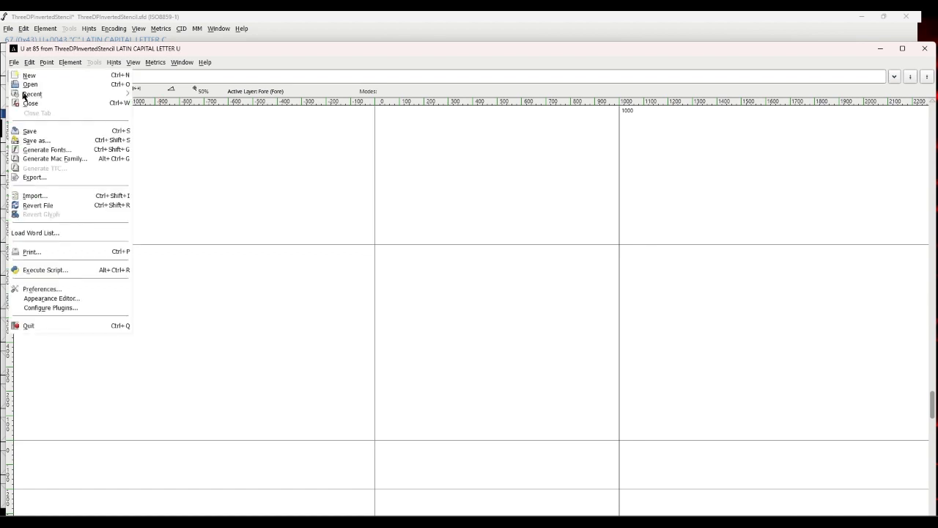
left_click(55, 195)
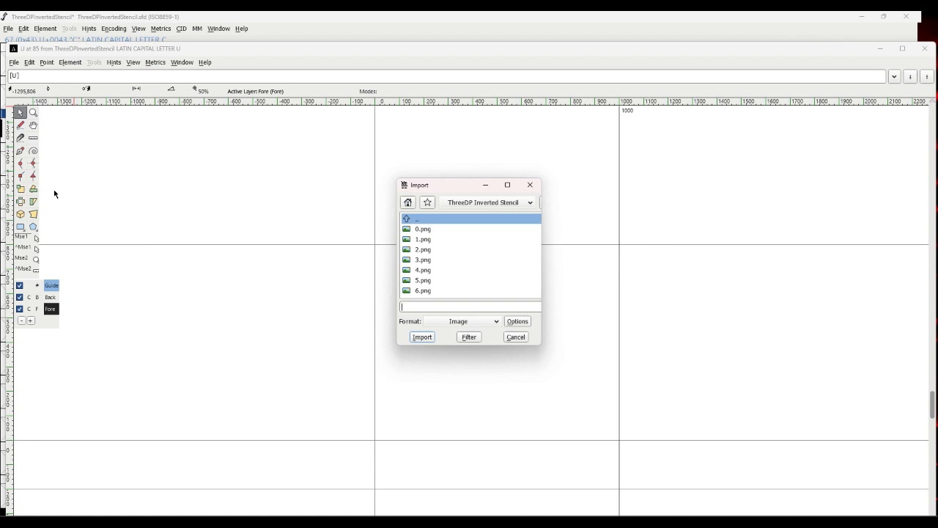
type("U")
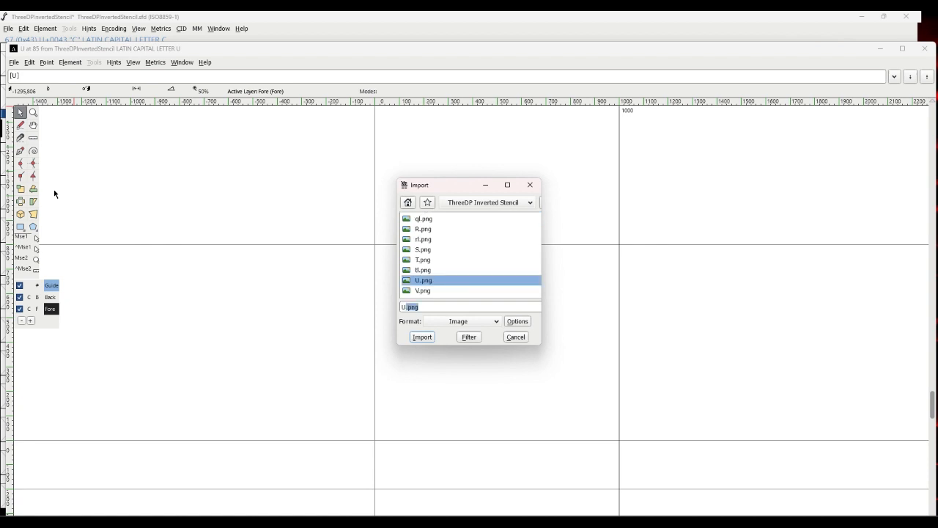
key("Return")
On the Back layer, scale the U image uniformly to 150% and position the letter just inside the origin line and above the baseline.
left_click(51, 297)
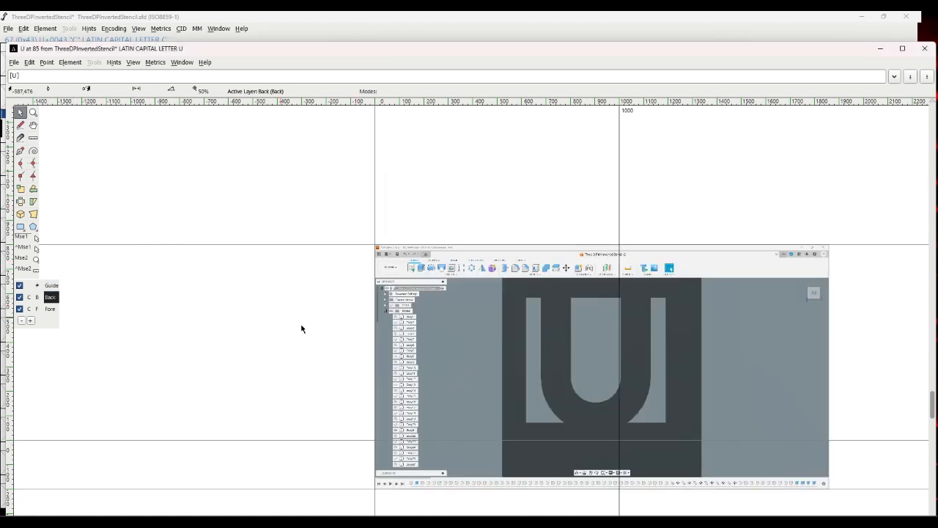
left_click_drag(494, 360, 399, 354)
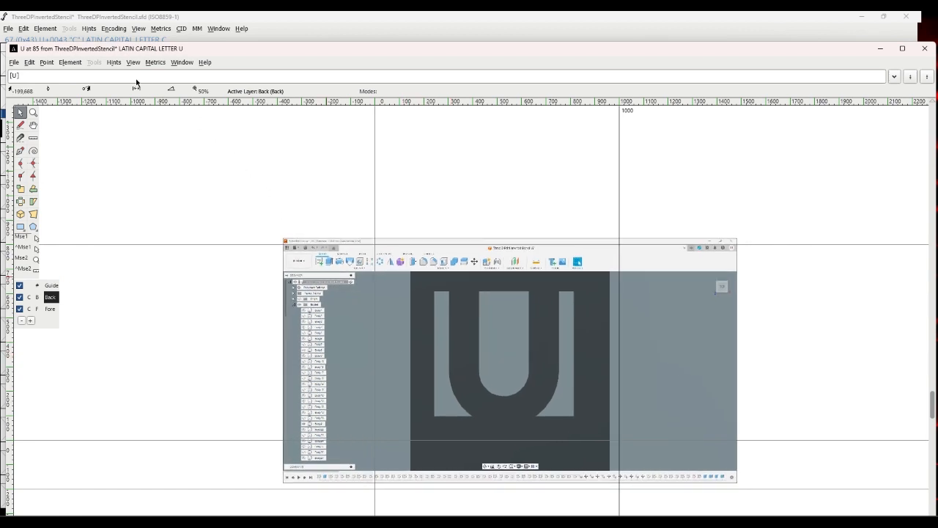
left_click(68, 62)
mouse_move(100, 180)
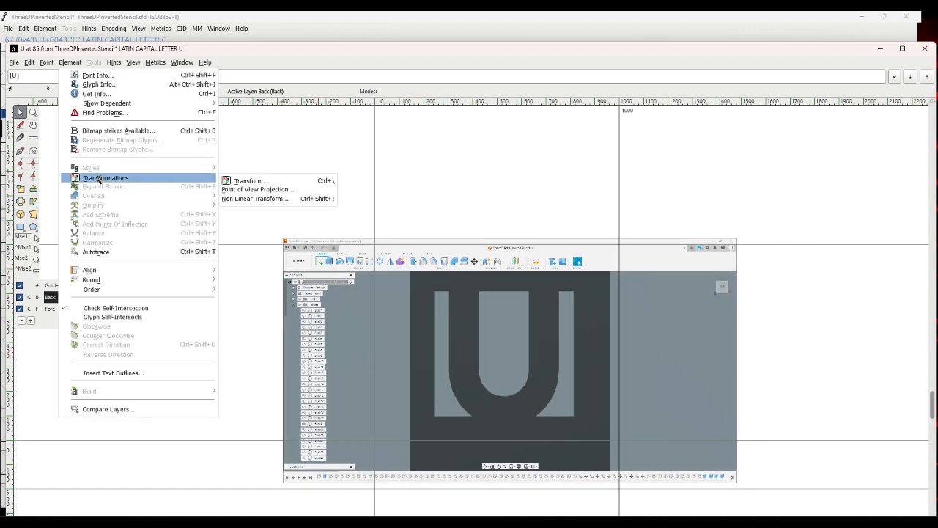
left_click(234, 183)
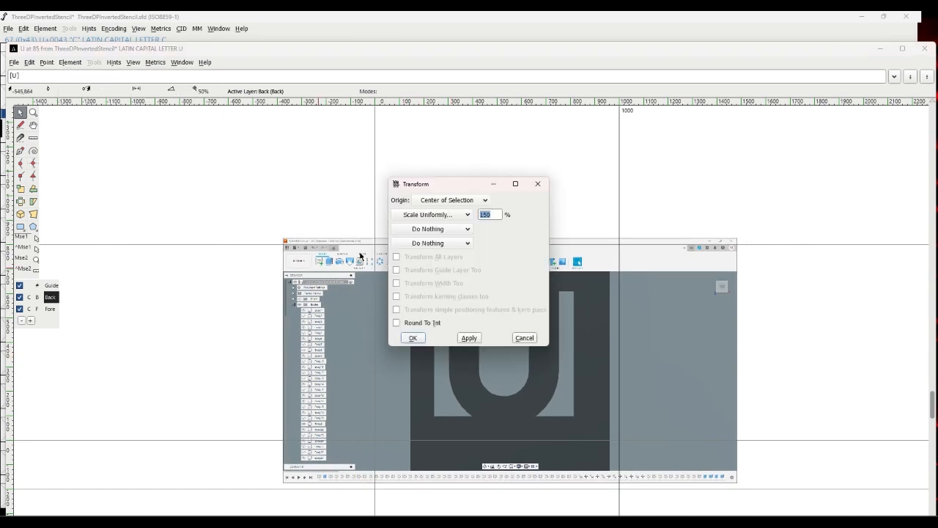
left_click(412, 338)
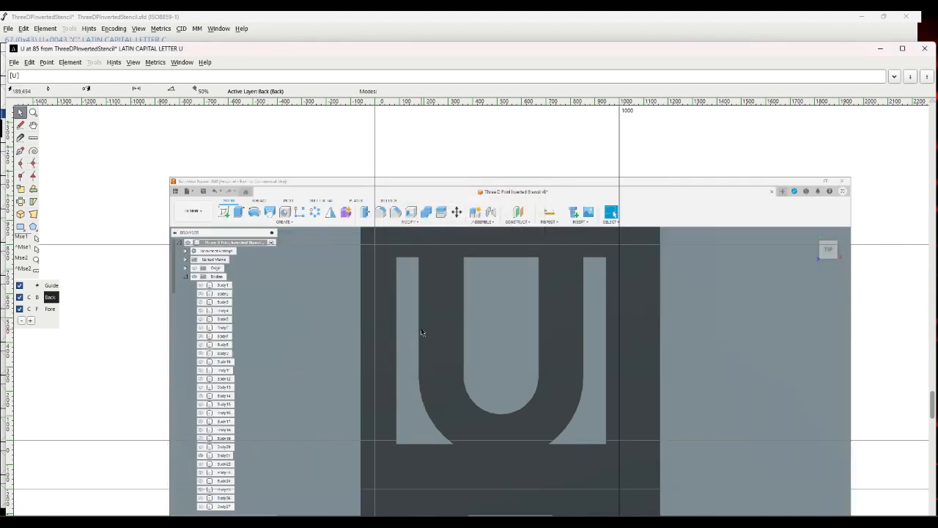
left_click_drag(419, 329, 405, 320)
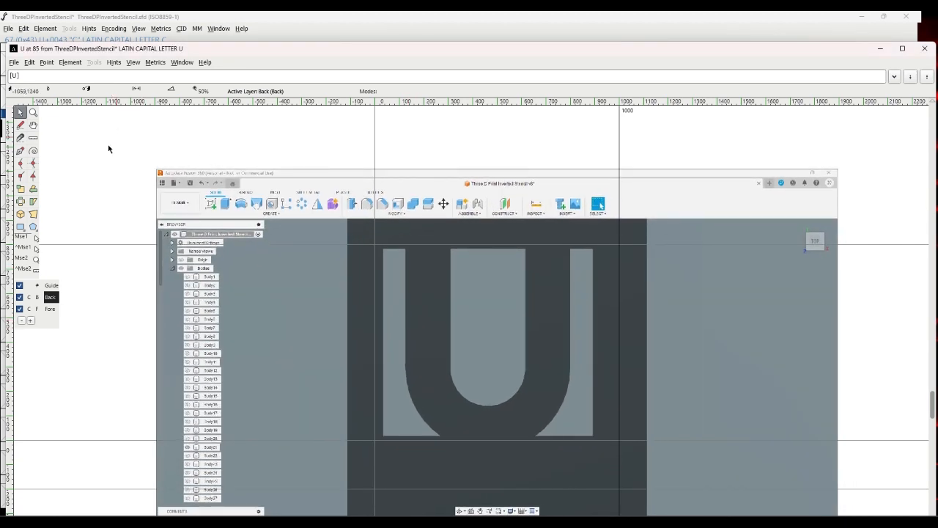
Make the Fore layer active and autotrace the U image.
left_click(49, 308)
left_click(69, 61)
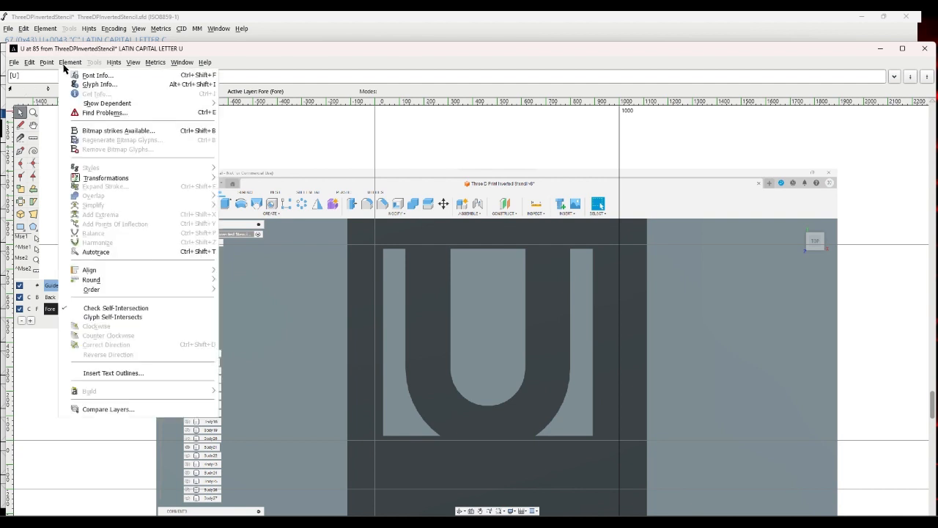
left_click(146, 253)
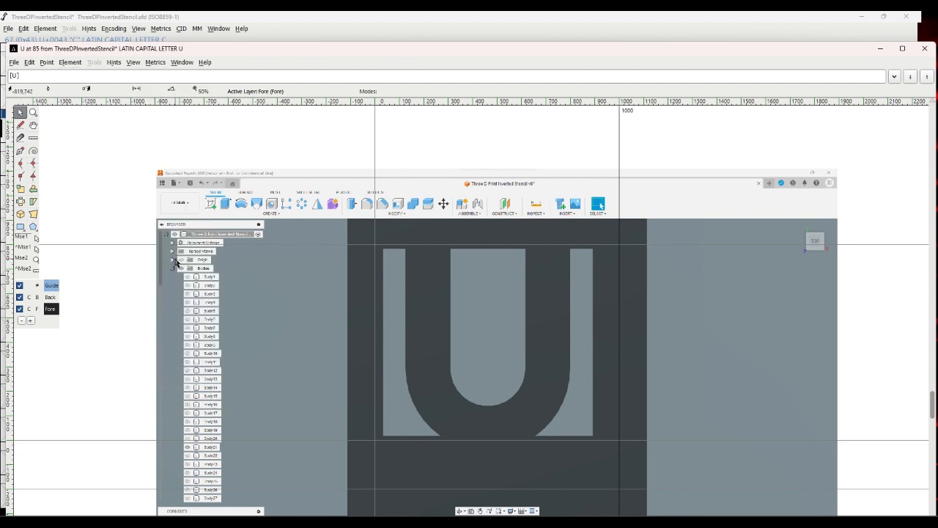
Select the three stencil U contours, invert the selection, and delete the surplus traced outlines around them.
left_click_drag(369, 251, 457, 356)
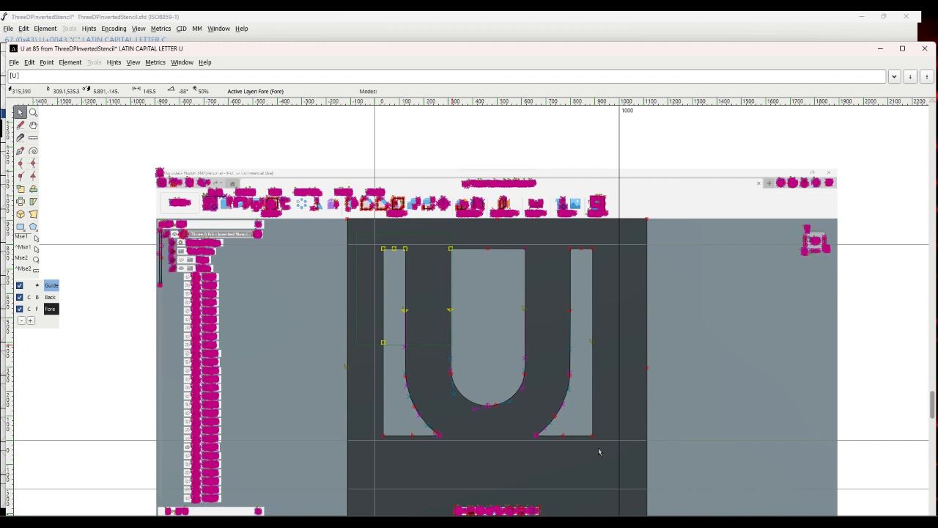
key("ctrl+a")
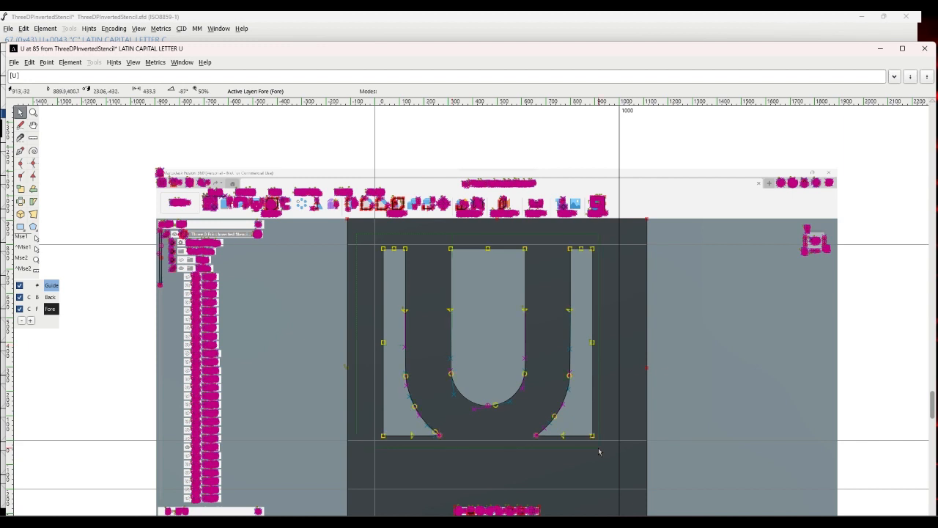
left_click(33, 64)
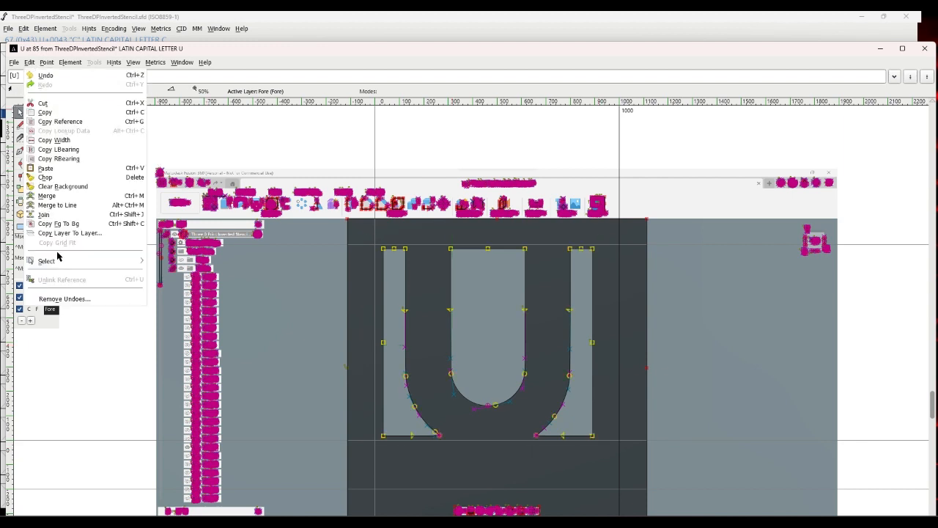
mouse_move(57, 257)
left_click(158, 275)
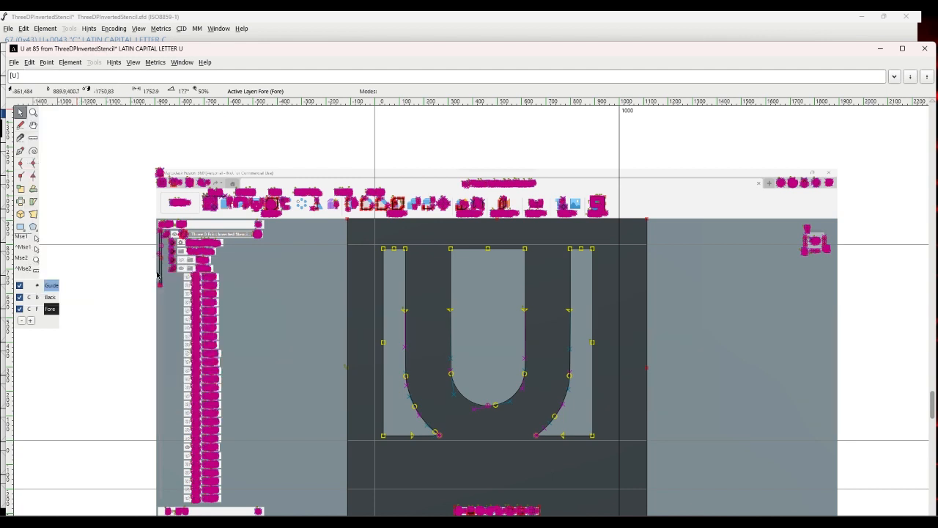
left_click(136, 266)
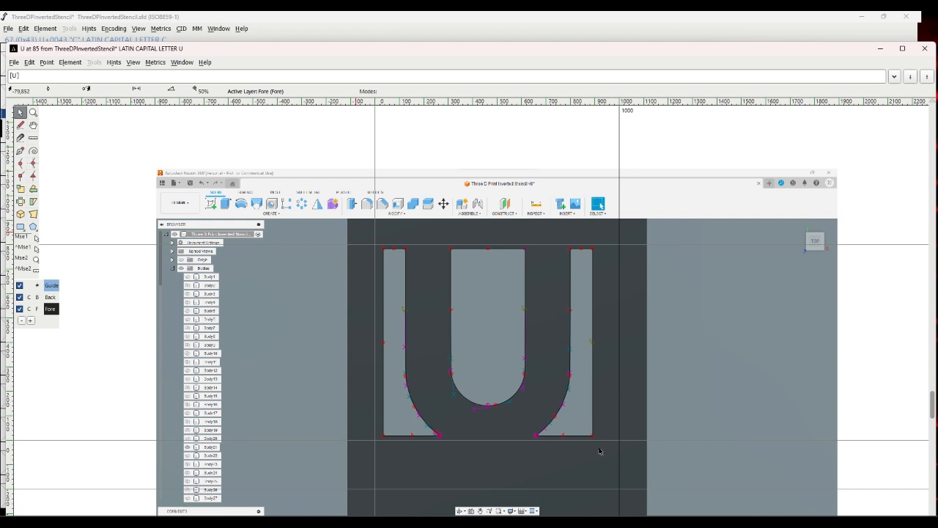
Select all the U contours, move their lower-left corner to the origin on the baseline, and deselect them.
key("ctrl+a")
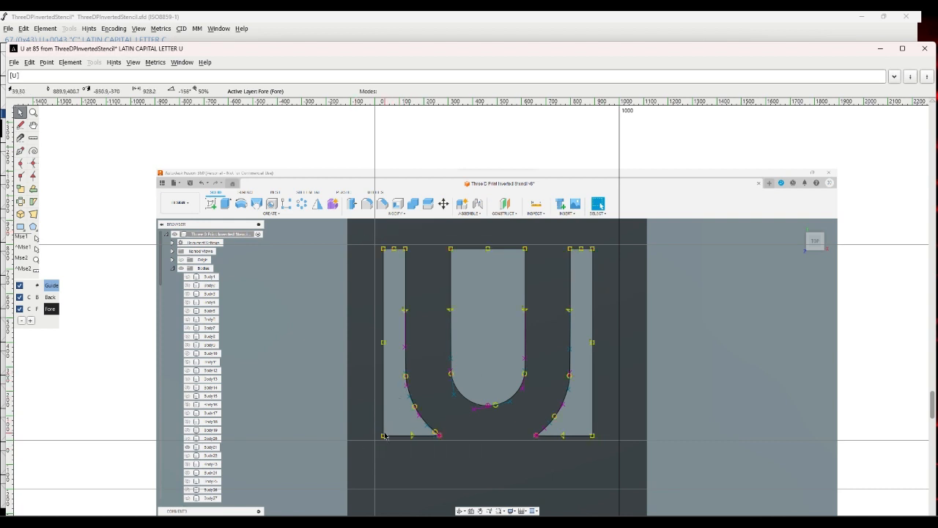
left_click_drag(384, 436, 377, 445)
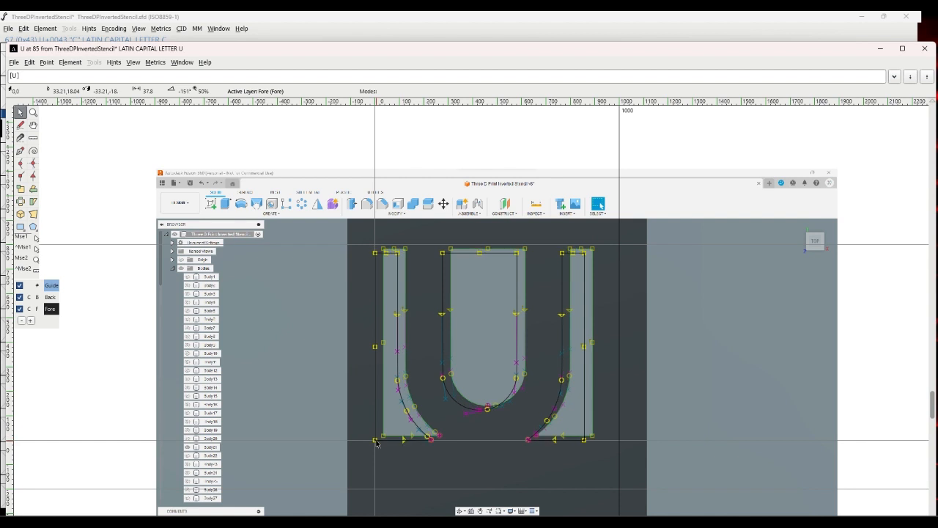
key("Escape")
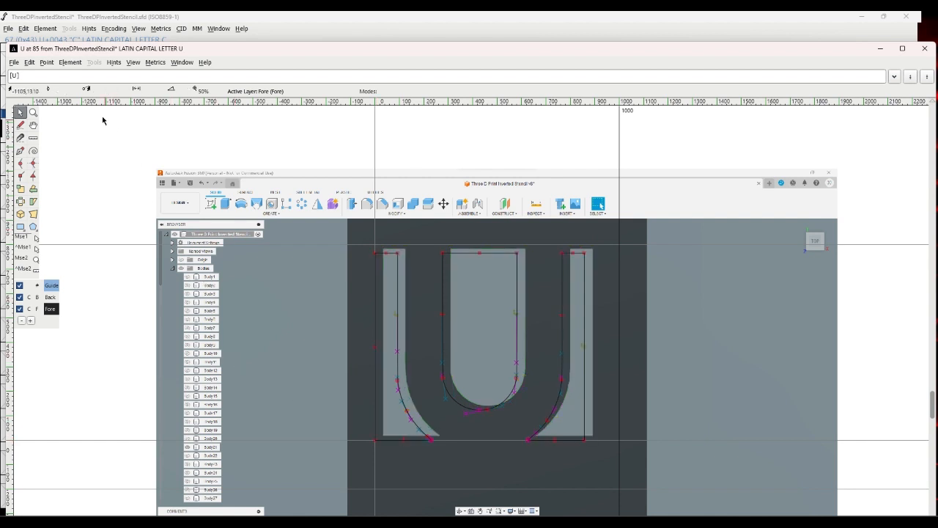
Go to the capital V glyph and import V.png into it.
left_click(133, 63)
left_click(153, 115)
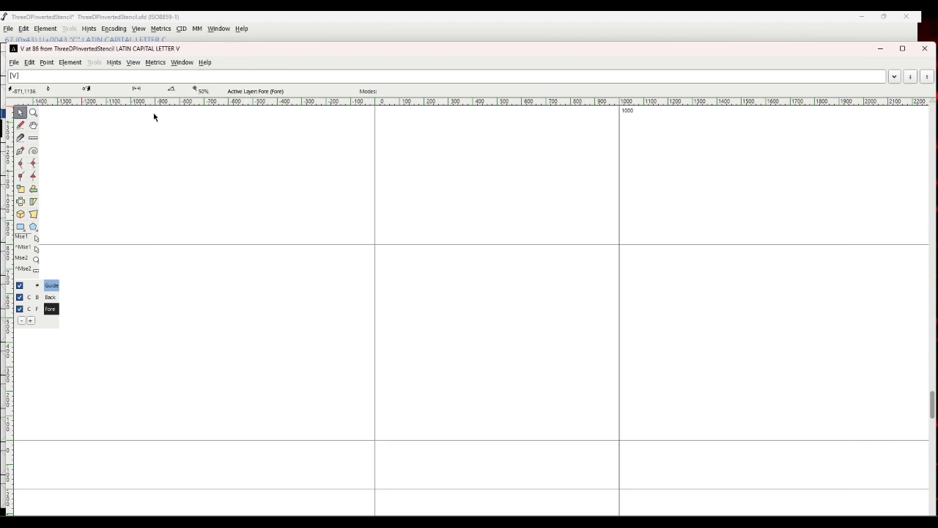
left_click(14, 62)
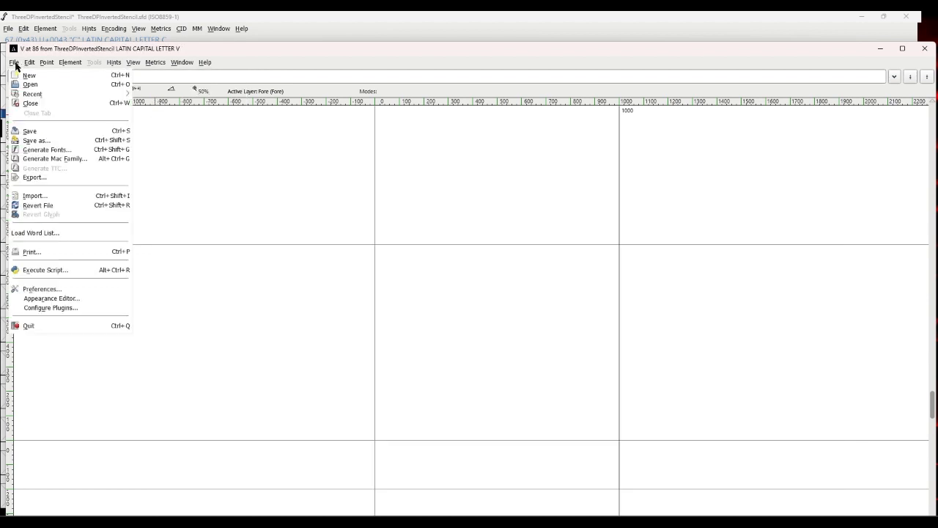
left_click(37, 195)
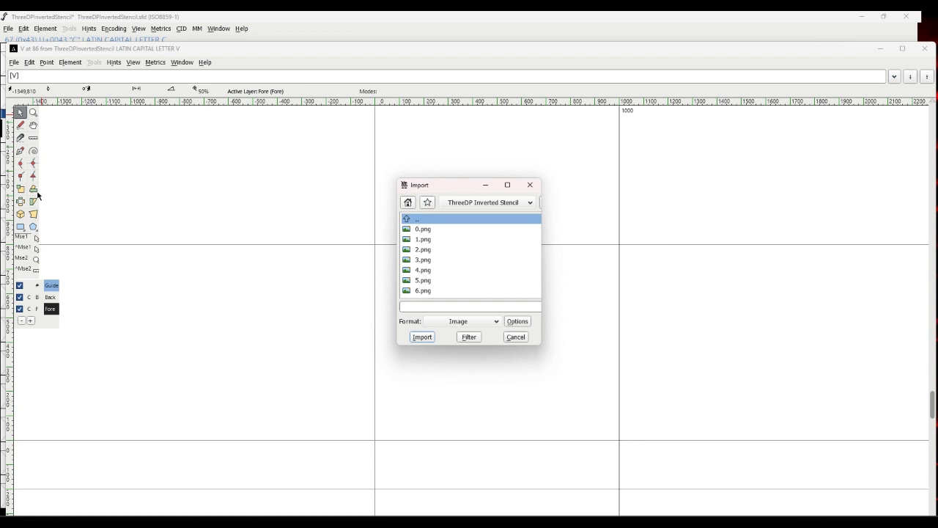
type("V")
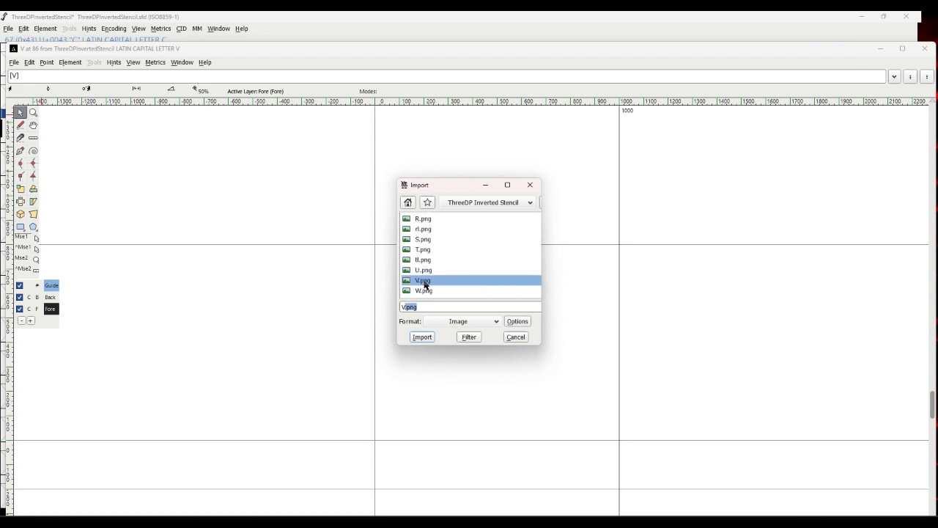
double_click(425, 283)
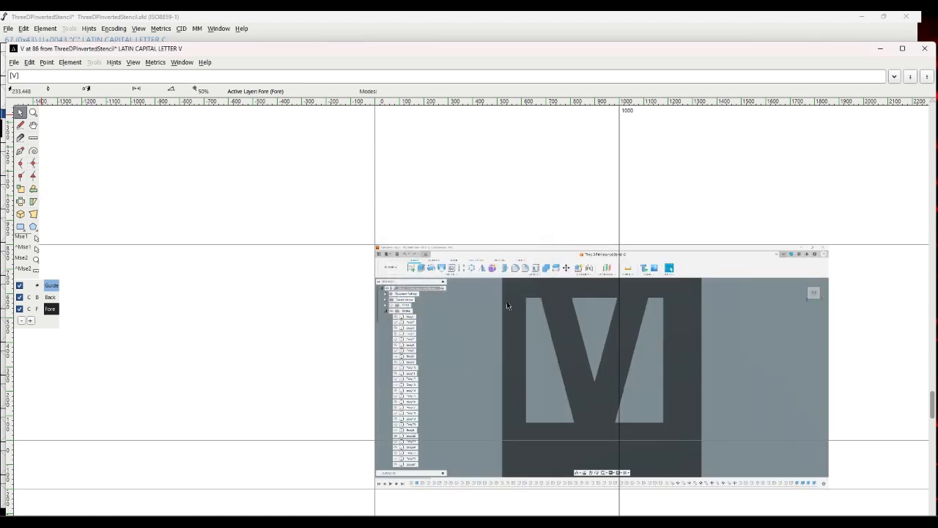
On the Back layer, scale the V image uniformly to 150% and position the letter about 100 units inside the origin line, just above the baseline.
left_click(50, 297)
left_click_drag(512, 338, 481, 334)
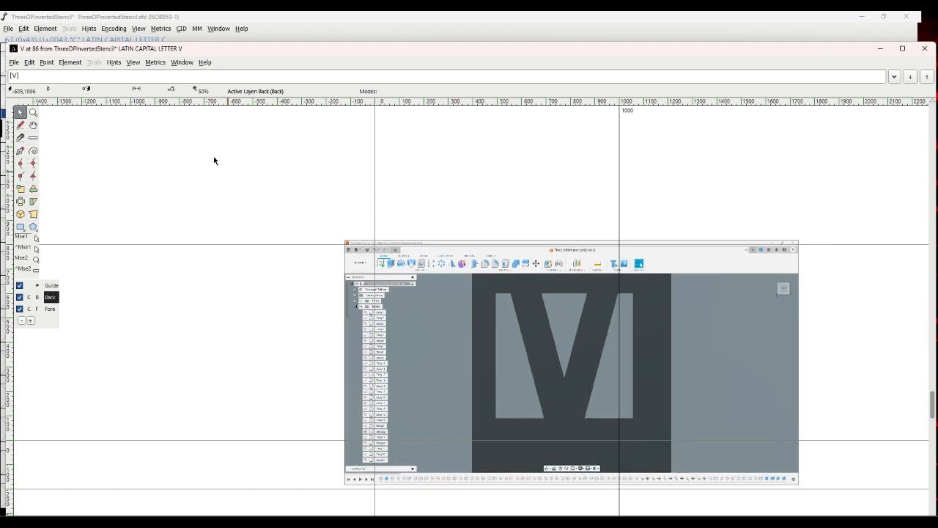
left_click(71, 64)
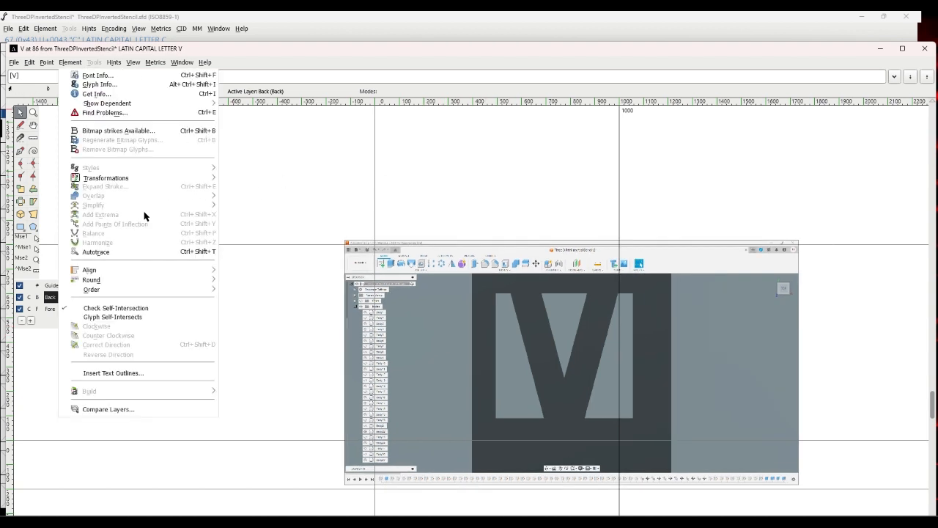
left_click(242, 181)
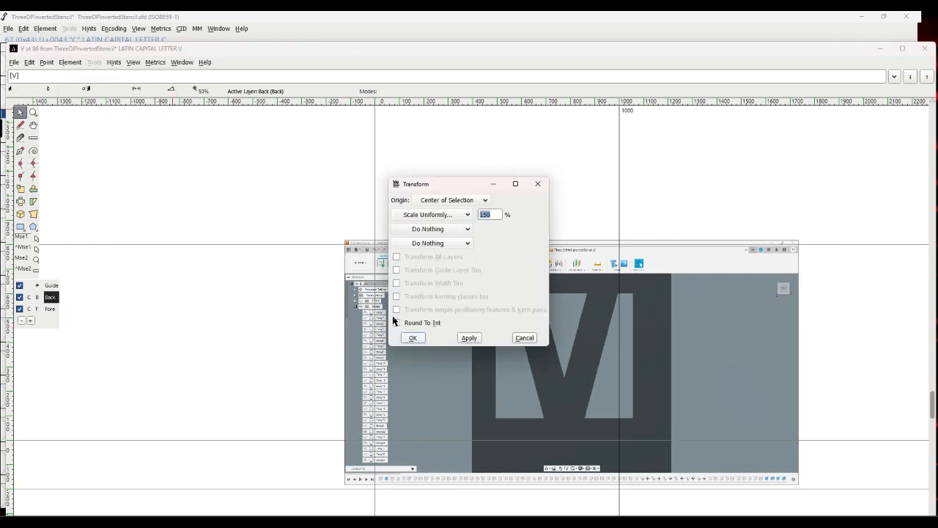
left_click(407, 335)
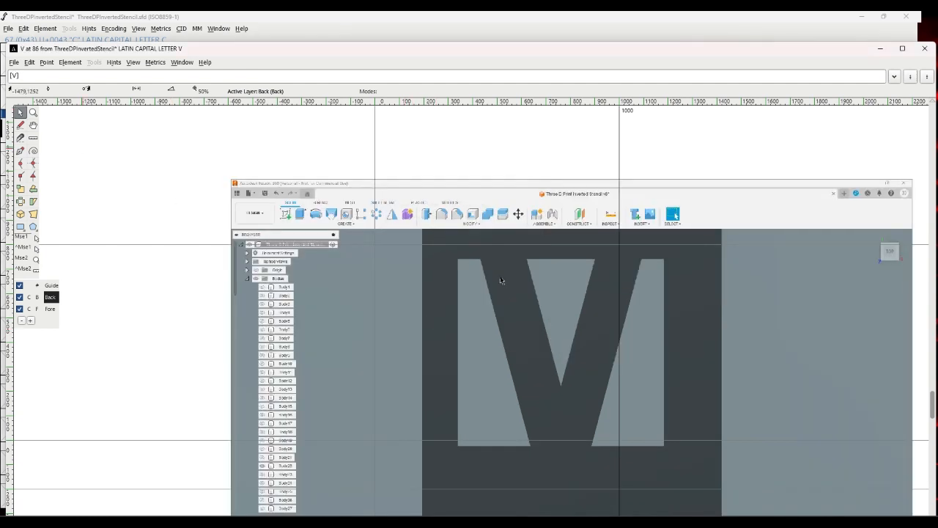
left_click_drag(498, 277, 442, 269)
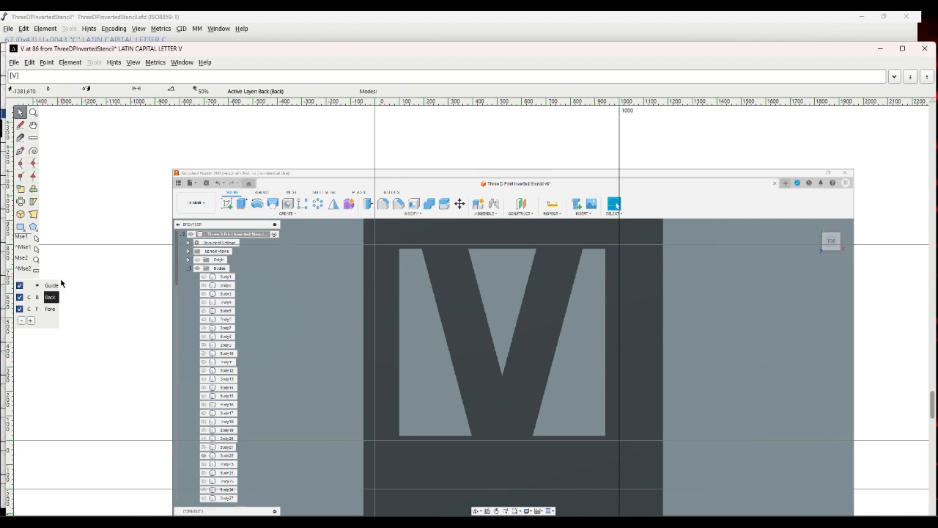
Autotrace the V image on the Fore layer and delete the surplus outlines around the three stencil contours.
left_click(50, 309)
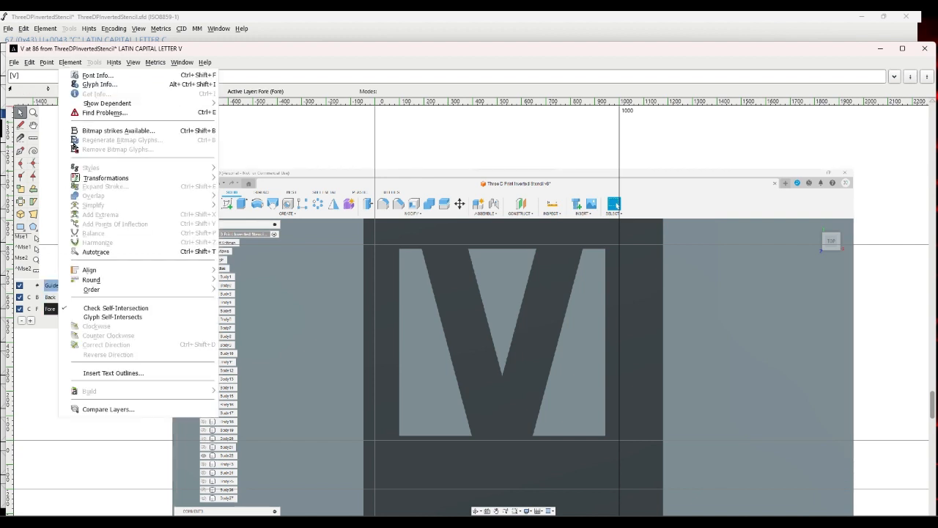
left_click(96, 251)
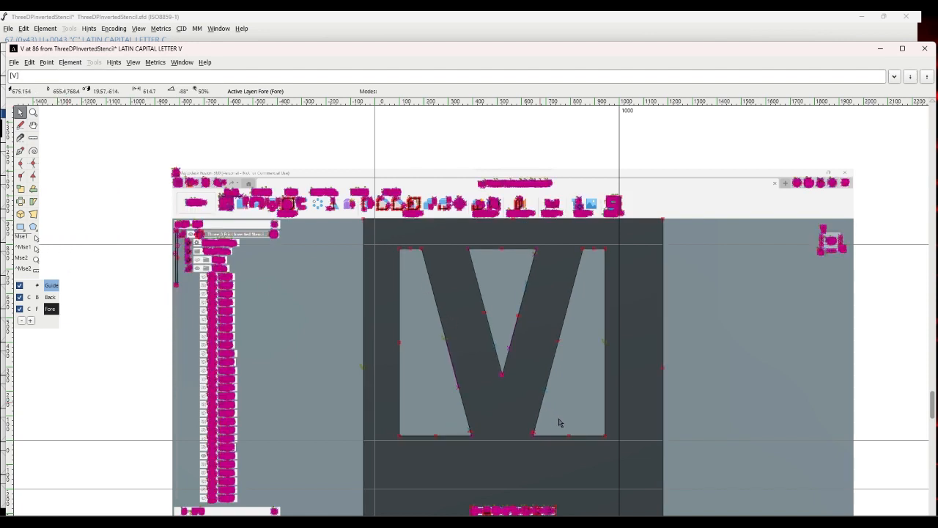
key("ctrl+a")
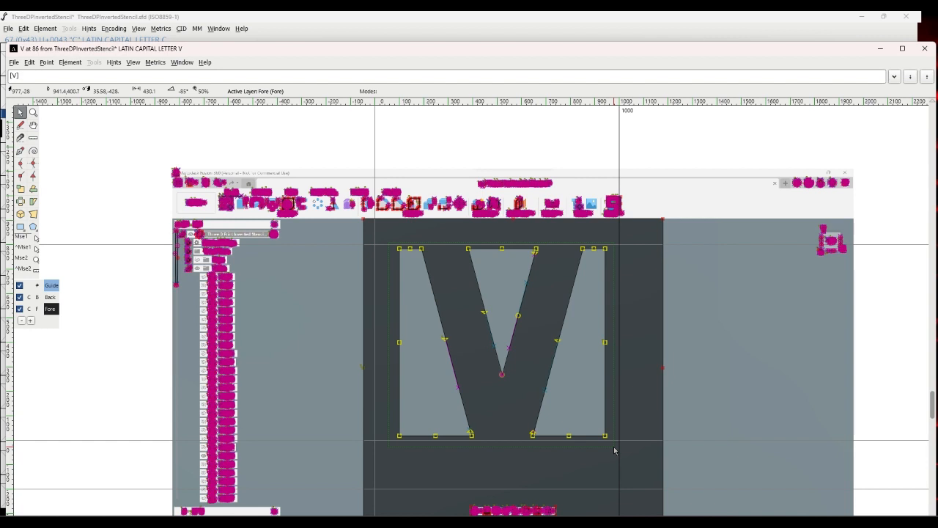
left_click(30, 65)
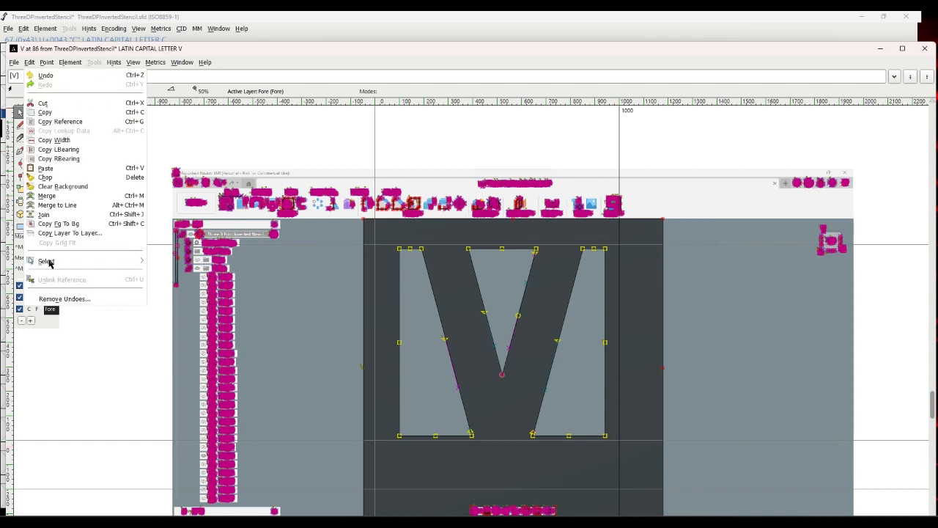
mouse_move(52, 261)
left_click(159, 270)
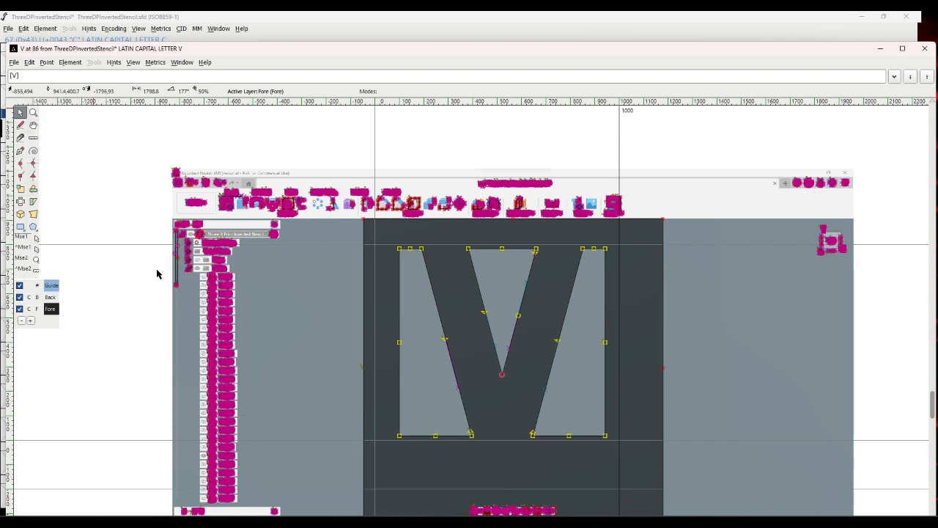
left_click(212, 258)
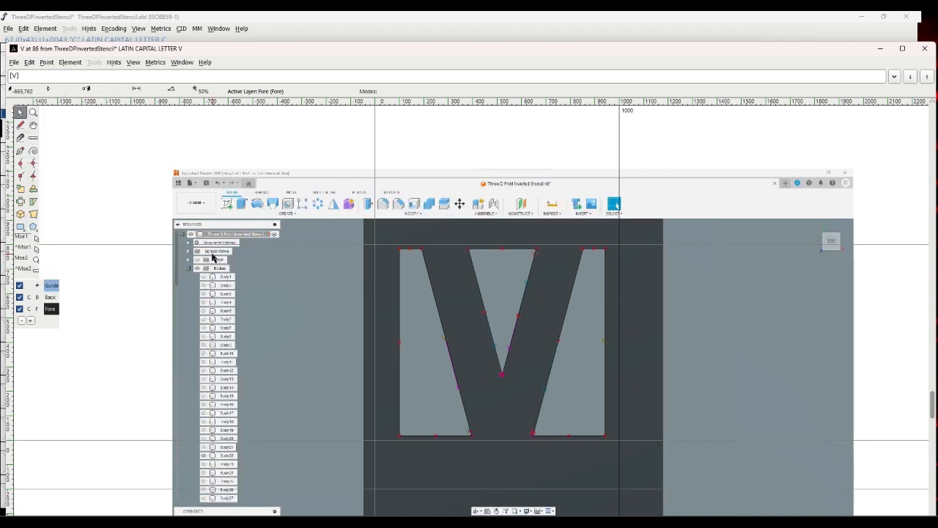
left_click_drag(212, 259, 309, 274)
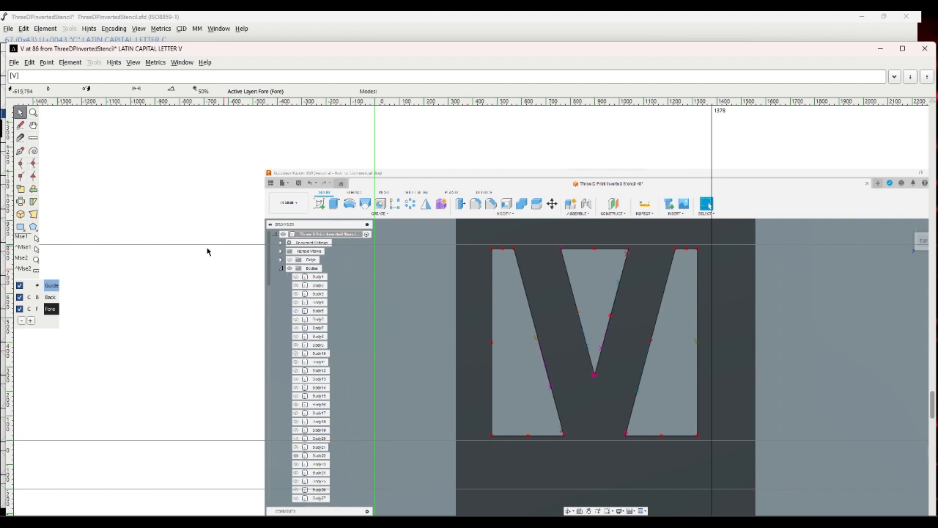
key("ctrl+z")
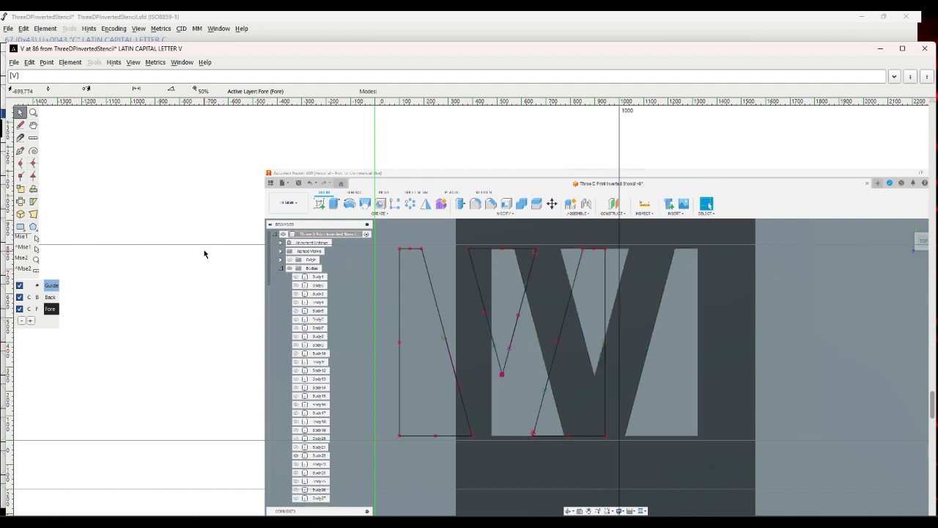
key("ctrl+shift+t")
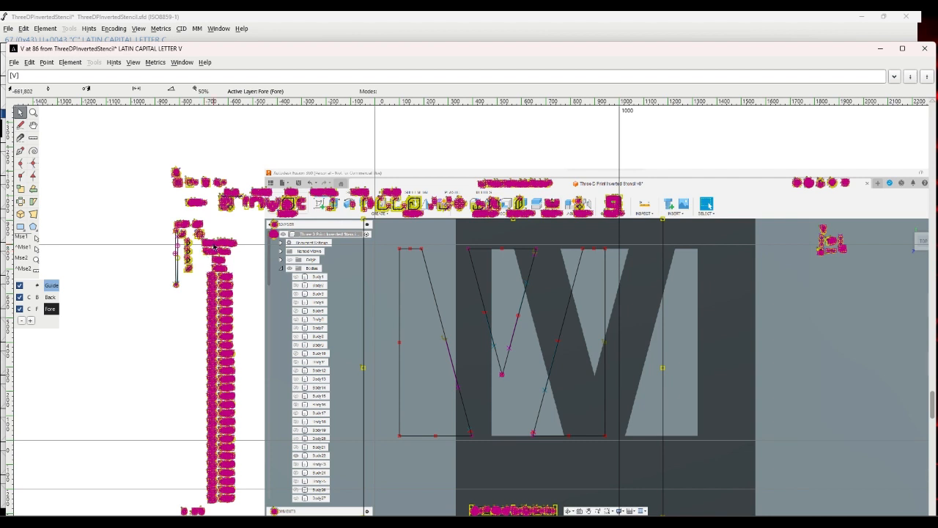
key("ctrl+z")
Move the V contours' lower-left corner to the origin on the baseline, and shift the Back layer image down clear of the letter.
left_click_drag(379, 234, 609, 449)
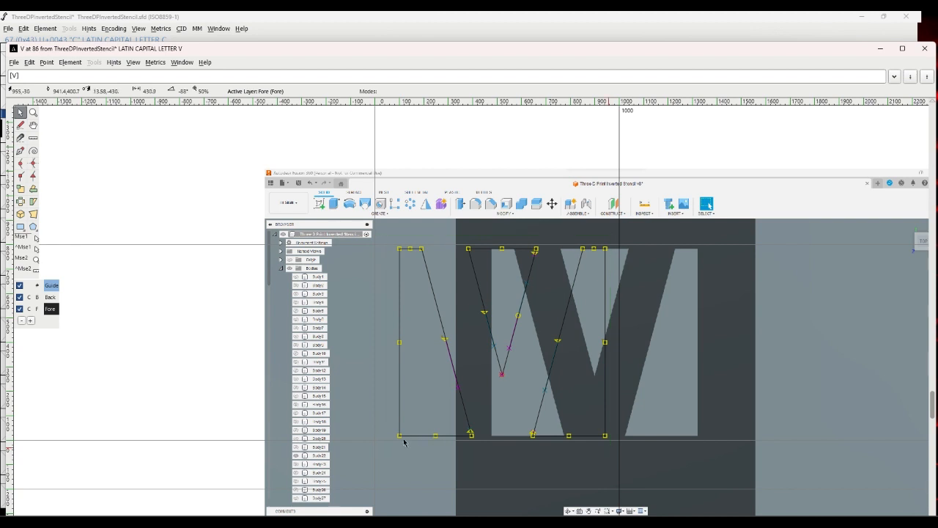
left_click_drag(400, 438, 376, 443)
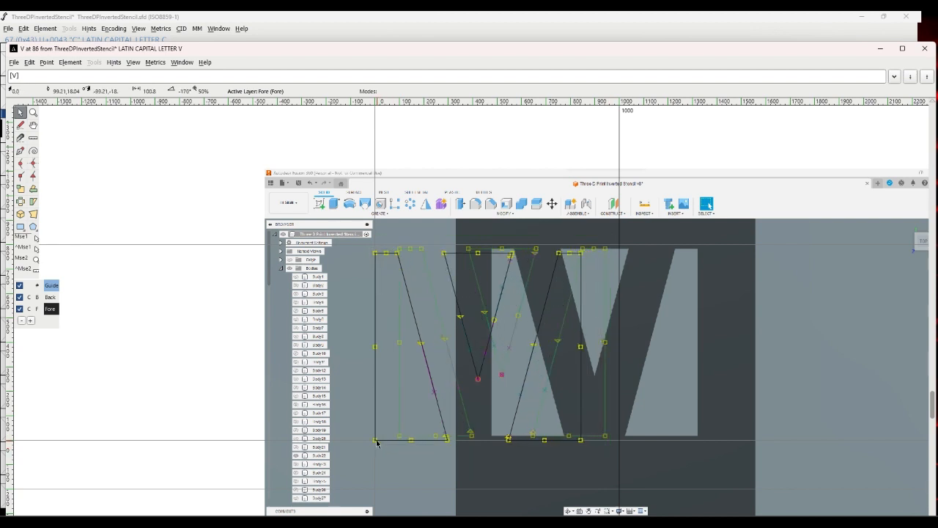
left_click(50, 297)
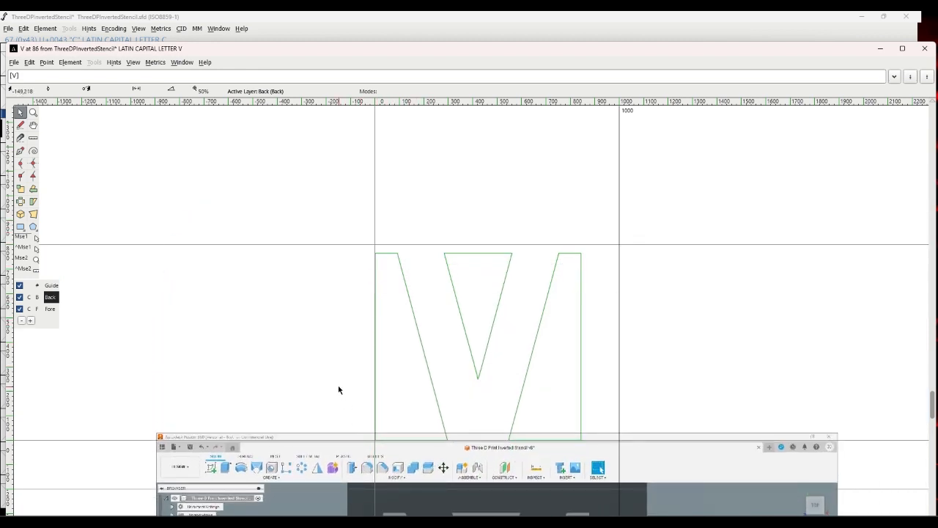
Go to the capital W glyph and import W.png into its Back layer.
left_click(133, 62)
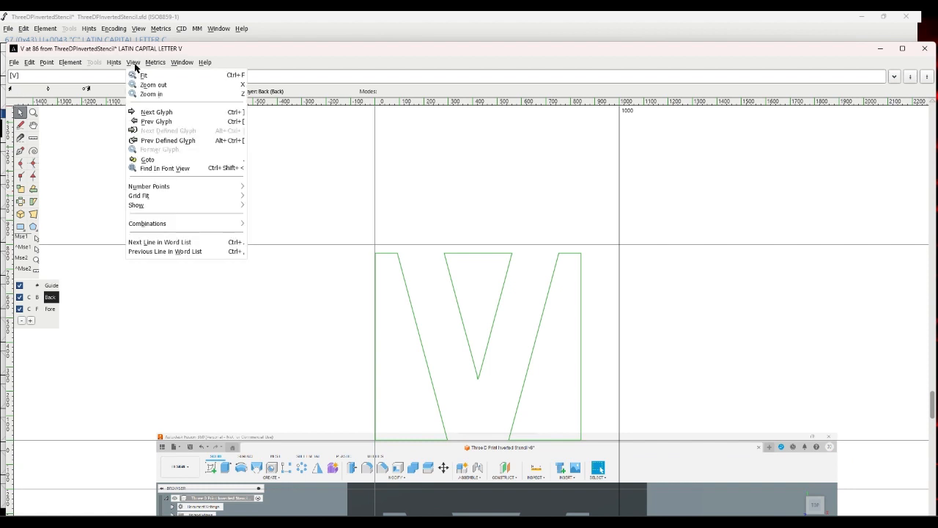
left_click(146, 115)
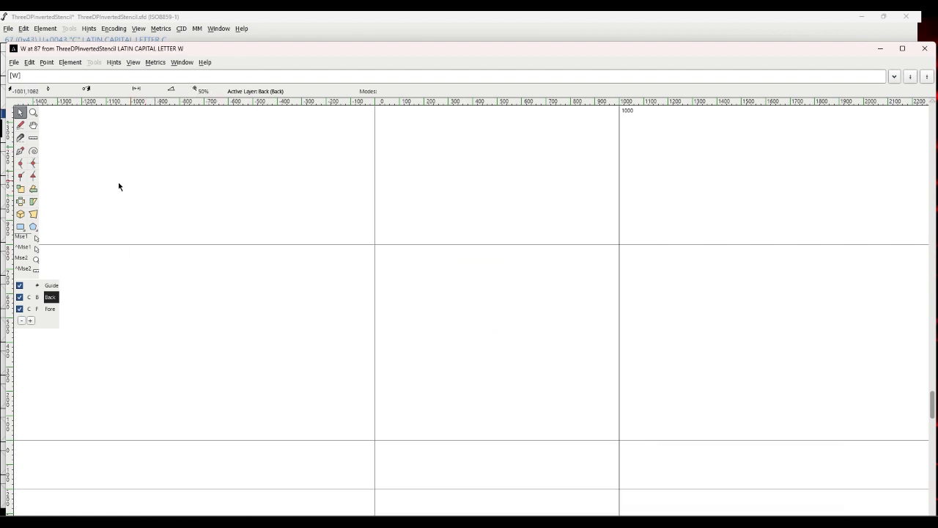
left_click(14, 63)
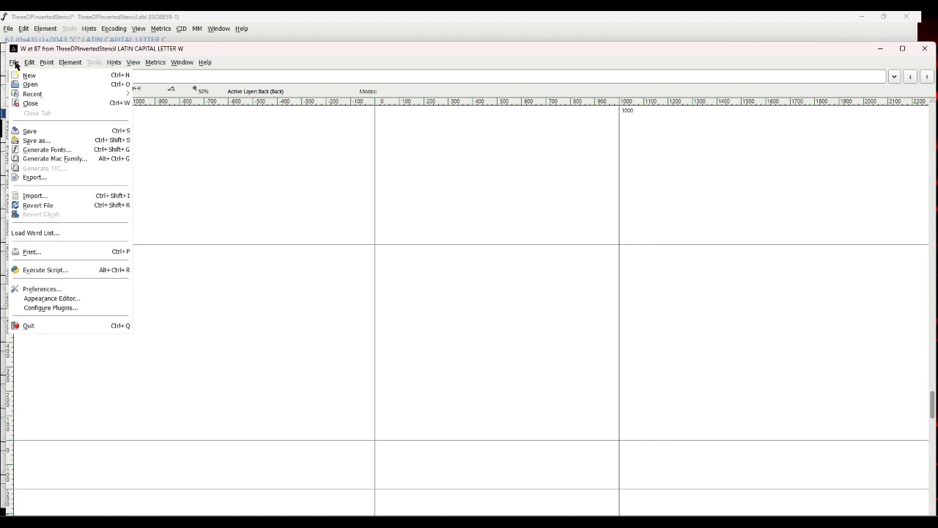
left_click(38, 195)
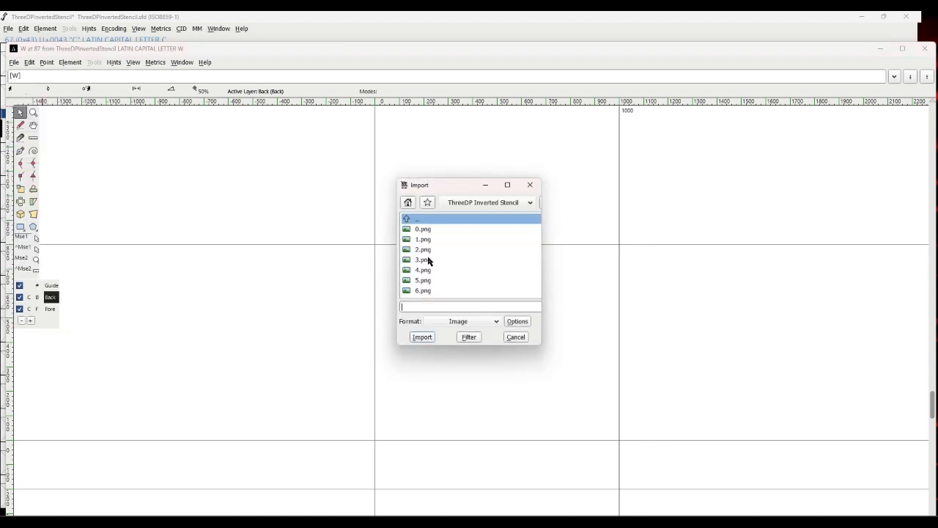
type("W.png")
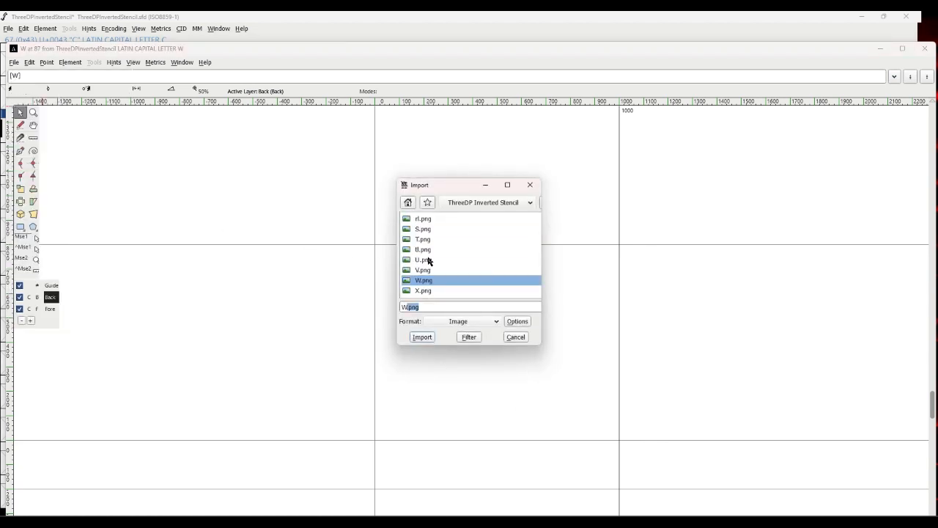
left_click(423, 337)
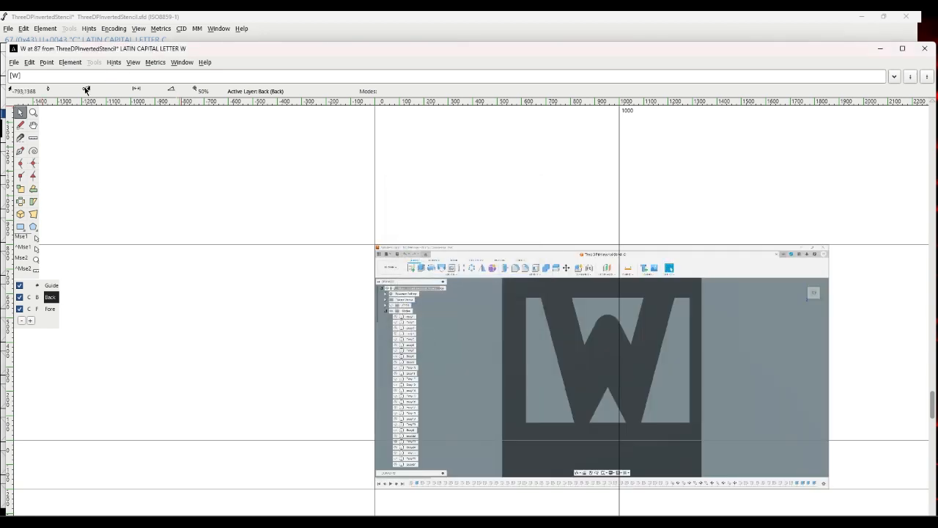
Scale the W image uniformly to 150% and position the letter just inside the origin line and slightly above the baseline.
left_click_drag(463, 327, 374, 308)
left_click(69, 62)
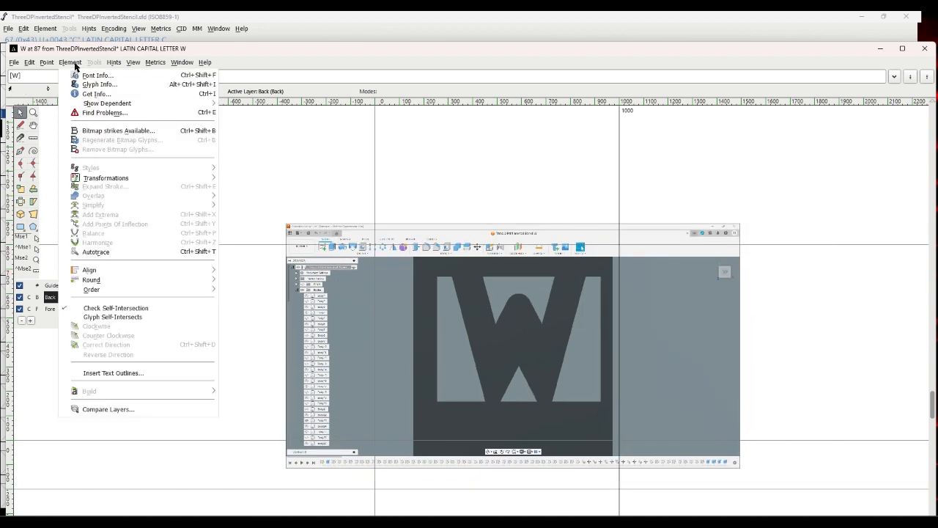
mouse_move(102, 178)
left_click(246, 181)
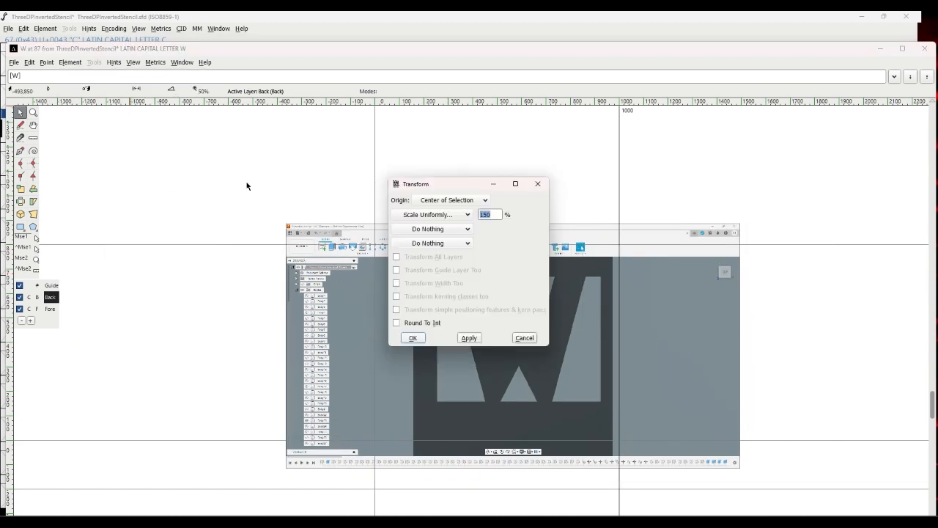
left_click(418, 337)
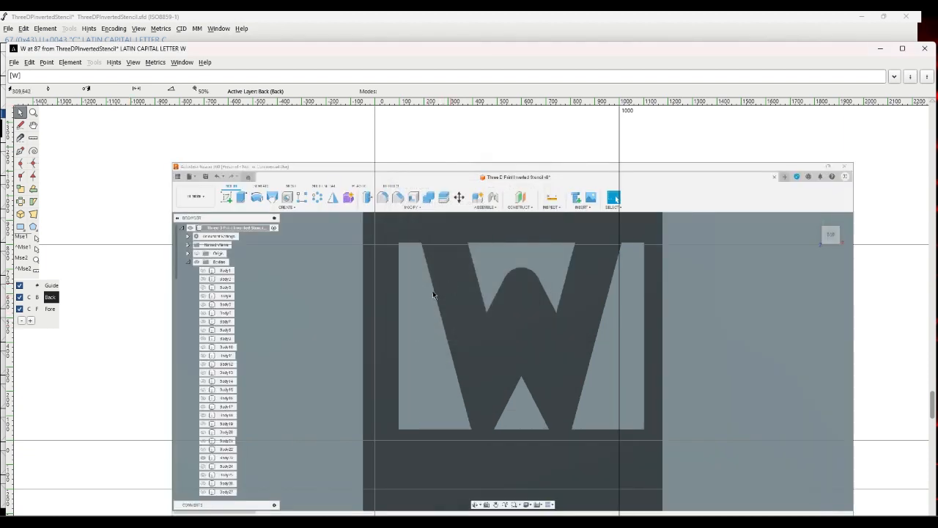
left_click_drag(451, 283, 432, 292)
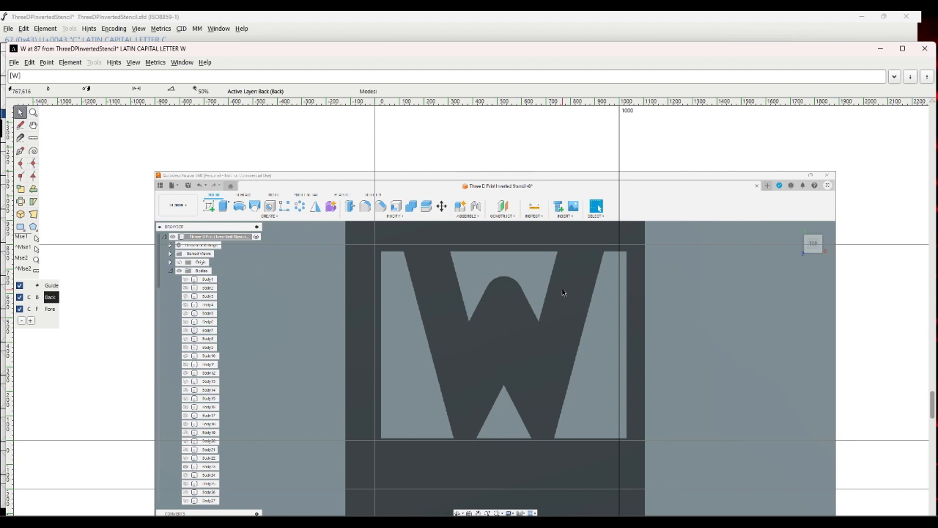
left_click_drag(563, 292, 559, 291)
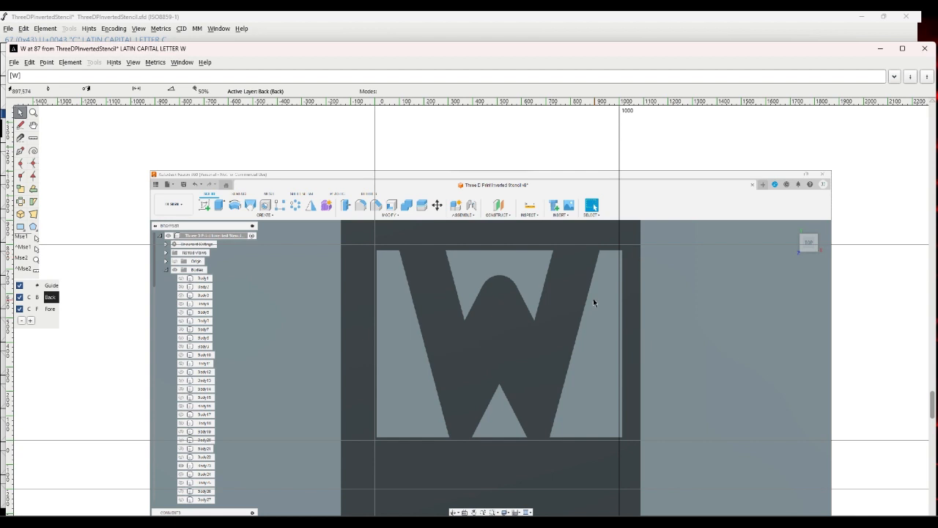
Autotrace the W image on the Fore layer and delete all surplus outlines outside the letter's stencil contours.
left_click(50, 308)
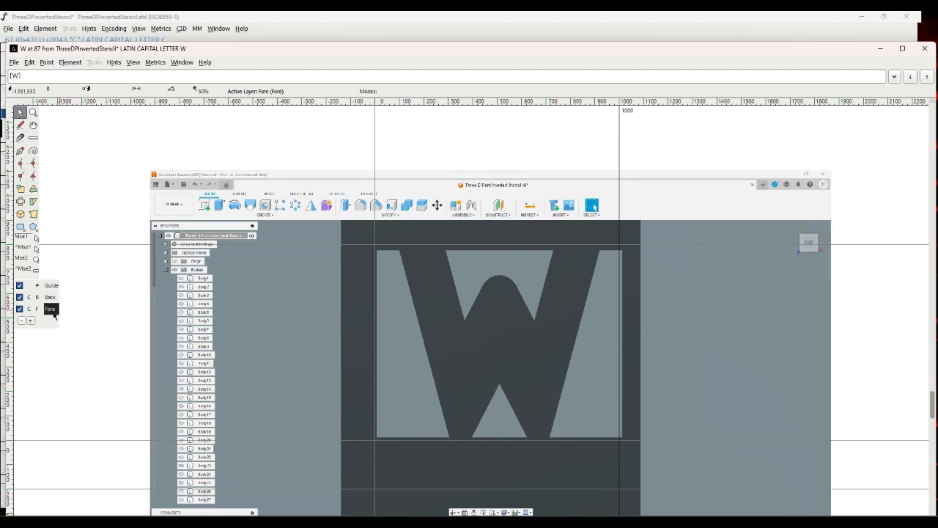
left_click(70, 62)
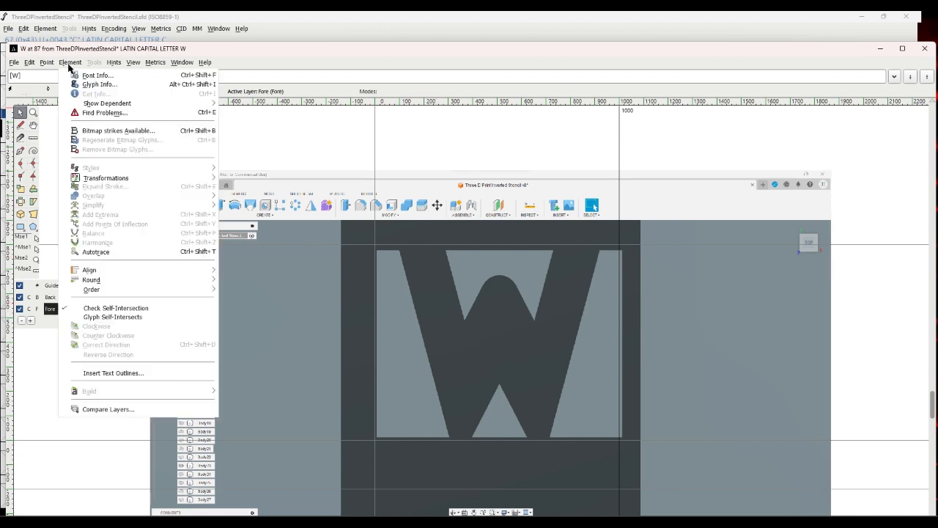
left_click(101, 251)
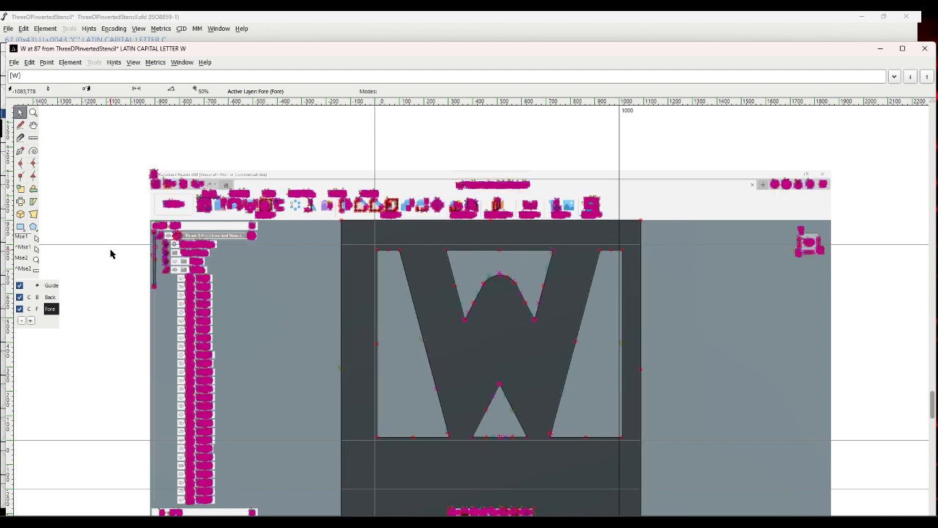
left_click_drag(356, 240, 633, 453)
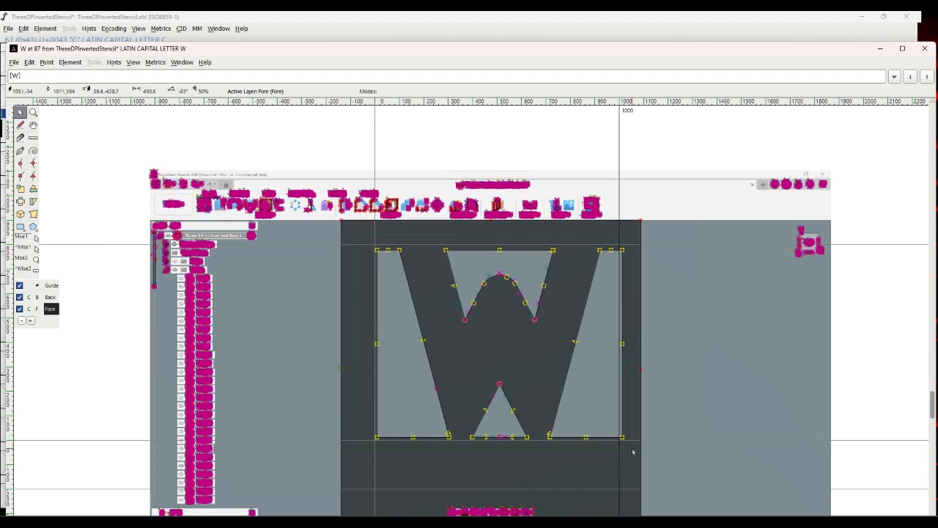
left_click(30, 61)
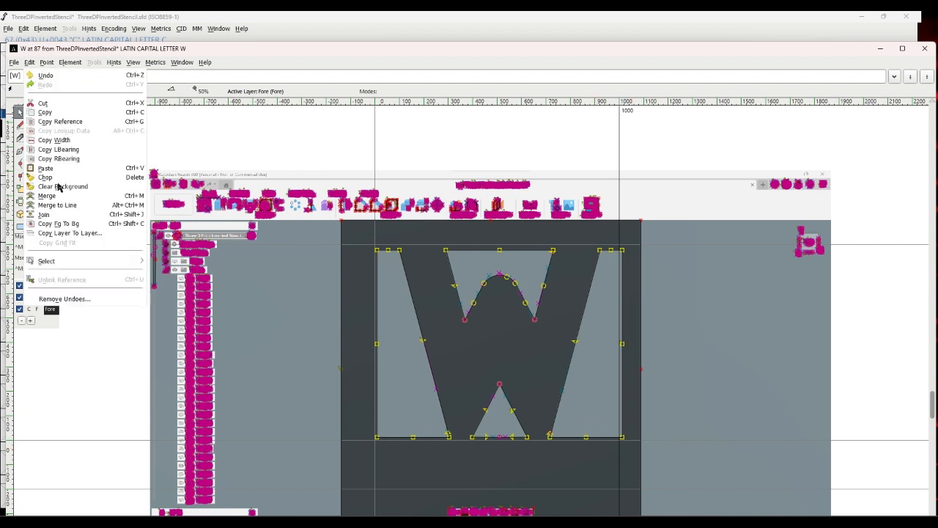
mouse_move(62, 264)
left_click(163, 273)
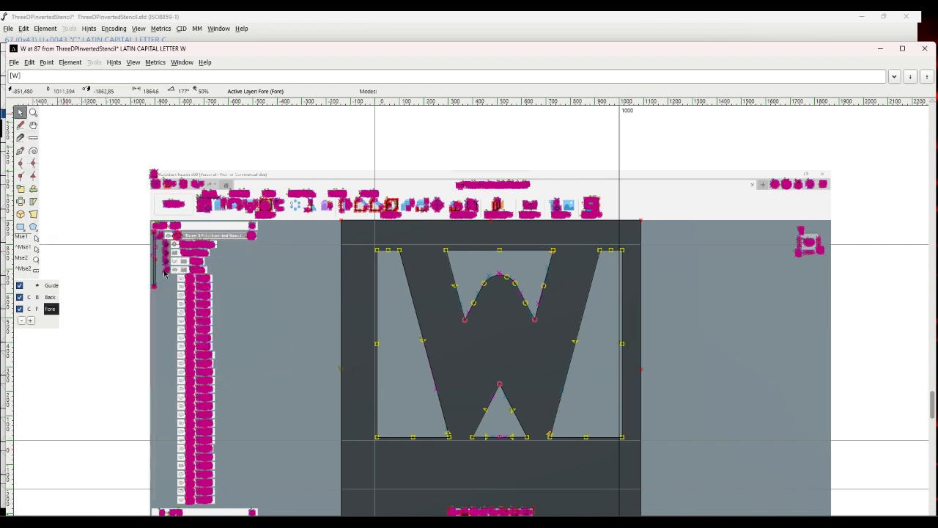
left_click(165, 274)
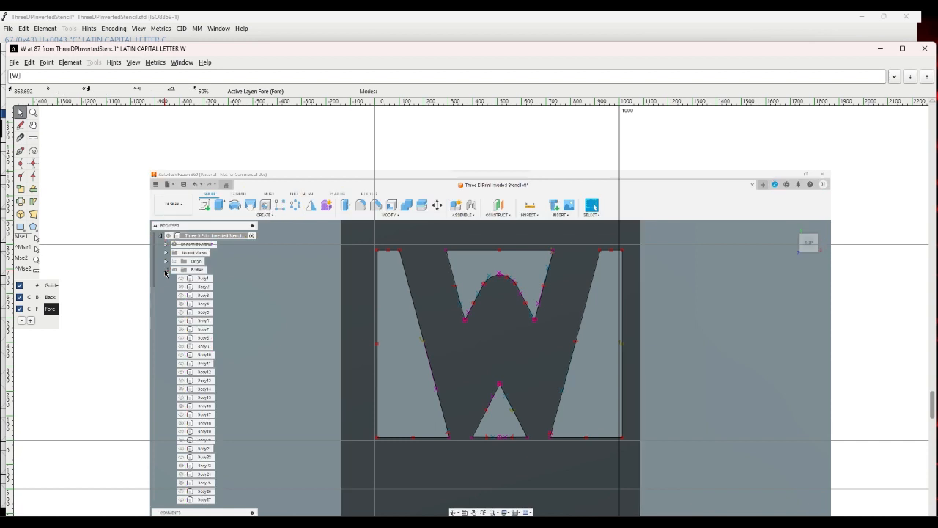
Move all the W contours together so their lower-left corner sits at the origin on the baseline.
left_click_drag(366, 240, 629, 447)
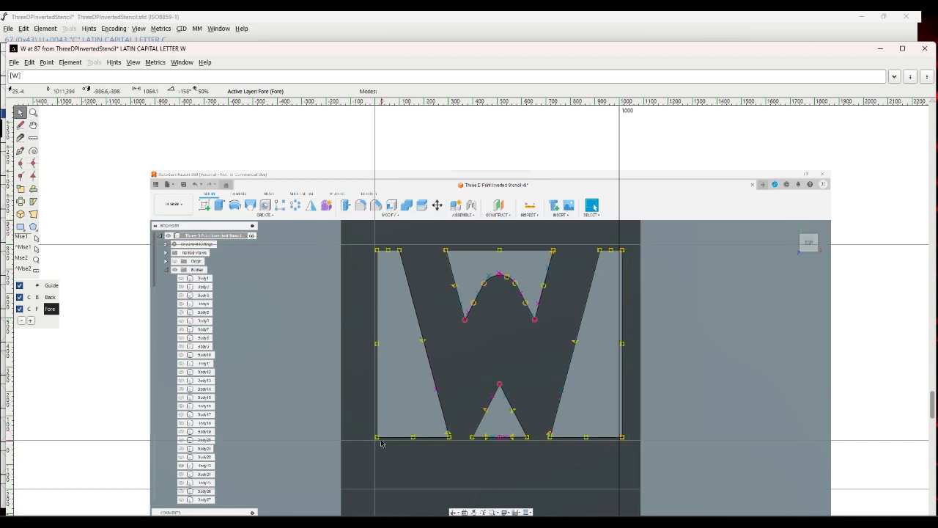
left_click_drag(378, 441, 376, 443)
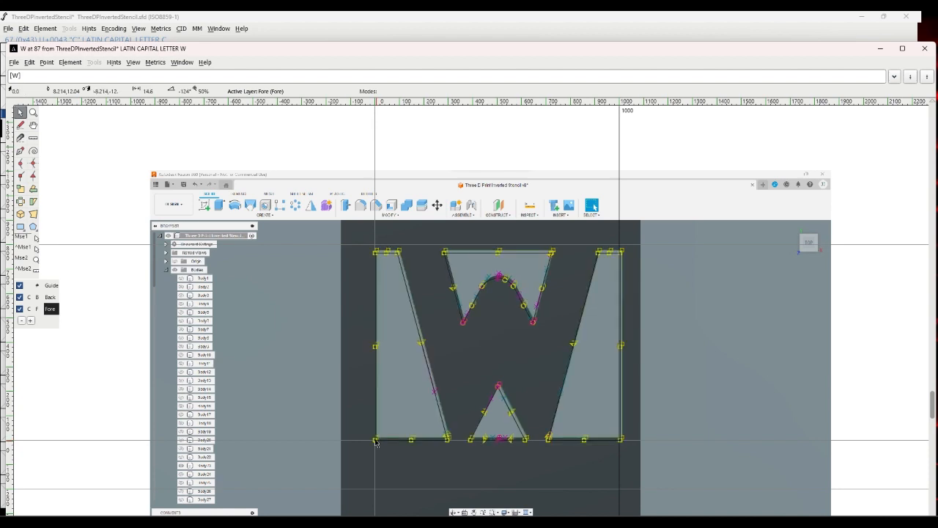
left_click(131, 402)
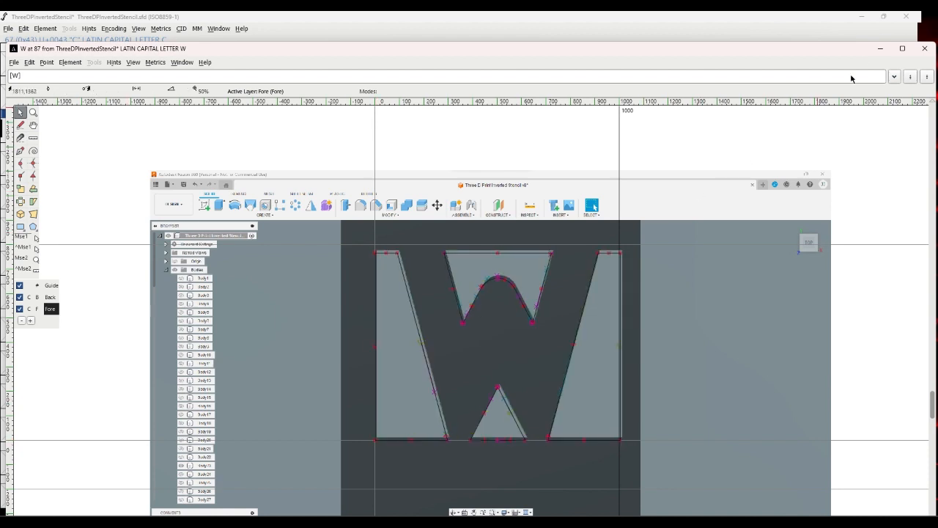
Return to the font overview and apply Auto Width to the capital W glyph with minimum 0 and maximum 300.
left_click(878, 51)
left_click(324, 197)
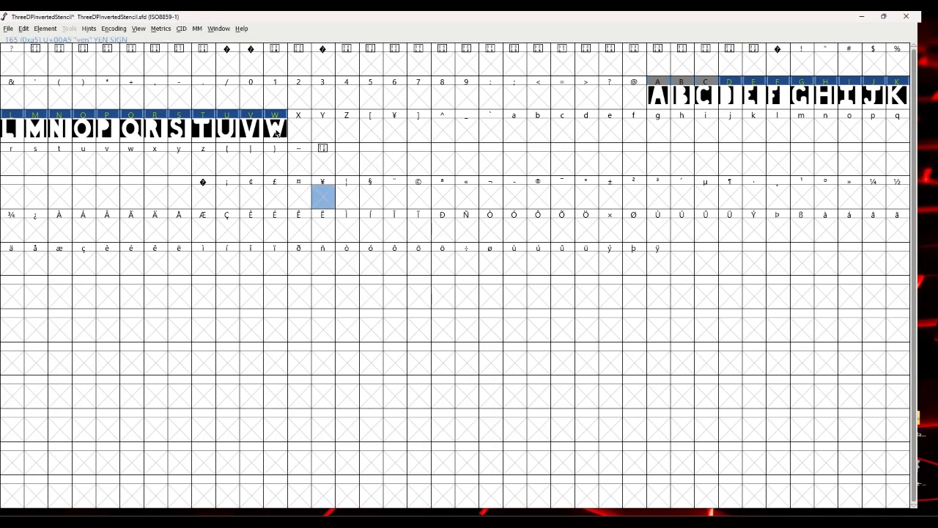
left_click(275, 133)
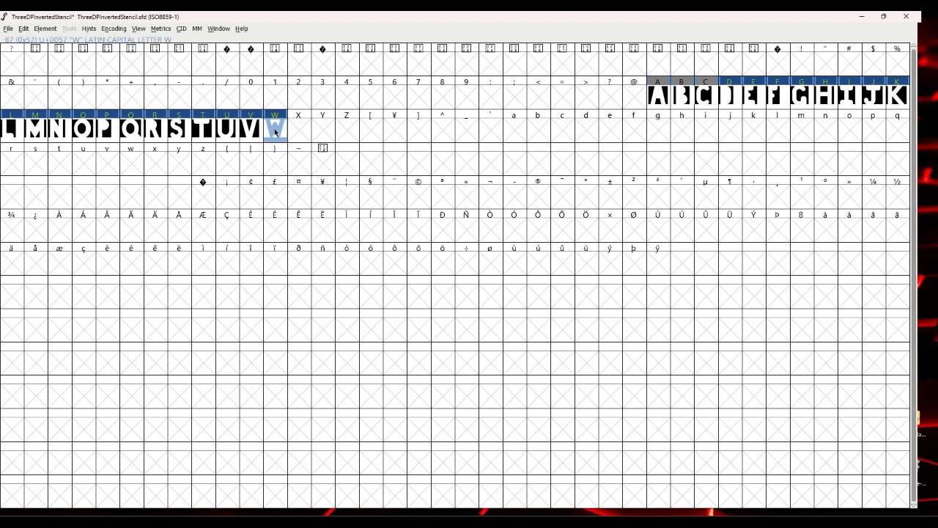
left_click(160, 29)
left_click(177, 144)
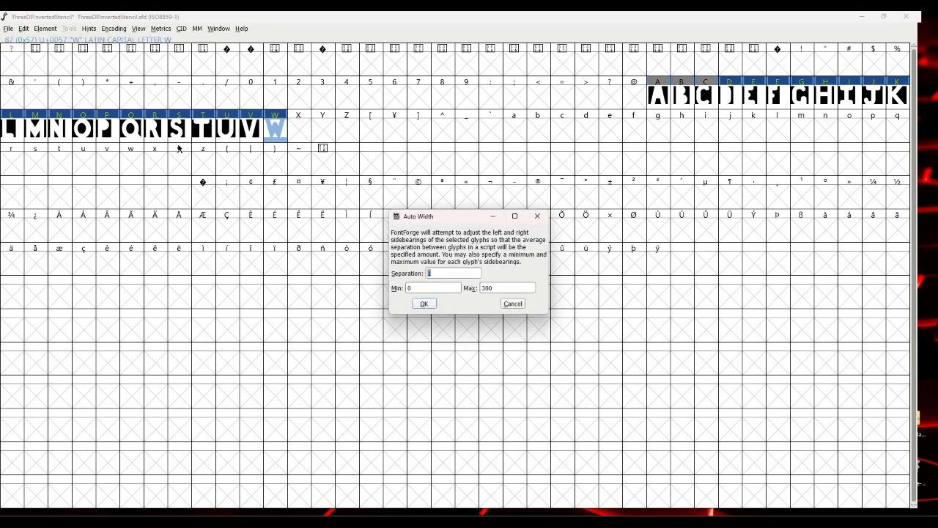
left_click(425, 304)
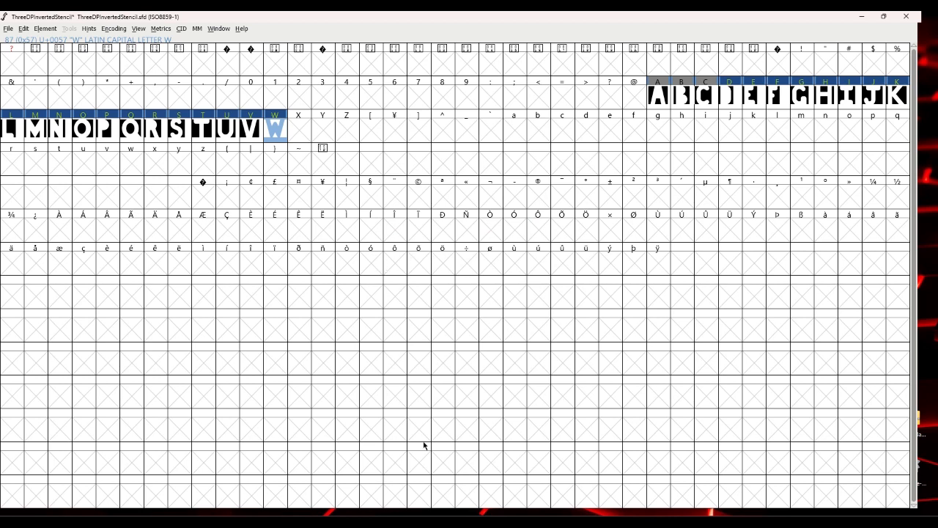
Bring back the glyph window, go to the capital X glyph and import X.png from the ThreeDP Inverted Stencil folder.
mouse_move(426, 524)
left_click(428, 480)
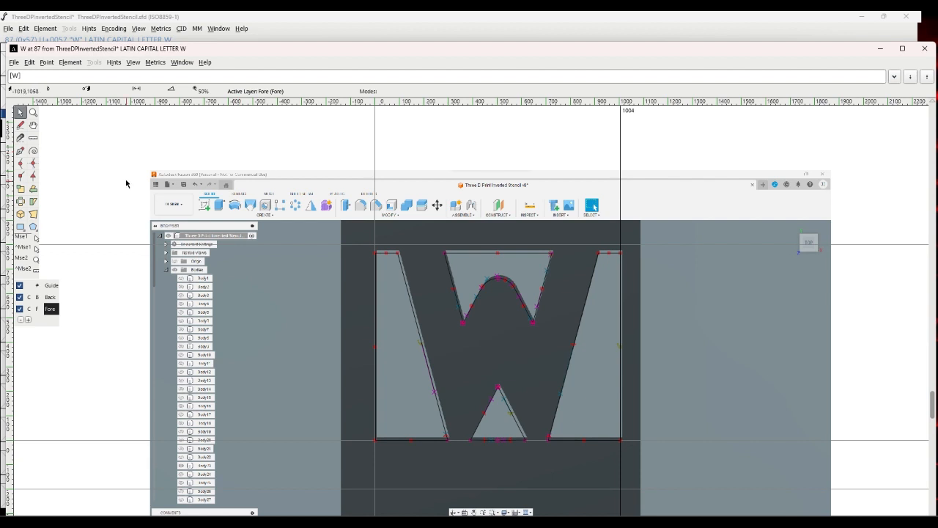
left_click(127, 63)
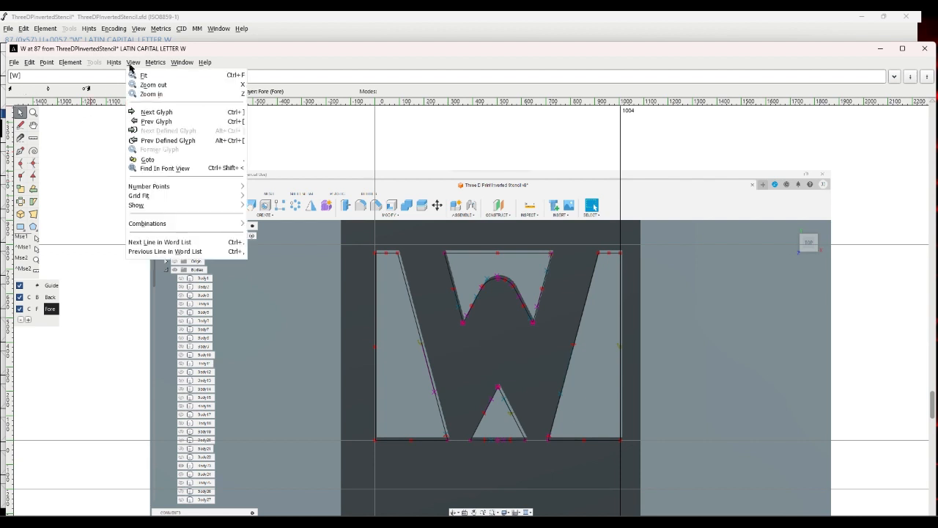
left_click(149, 111)
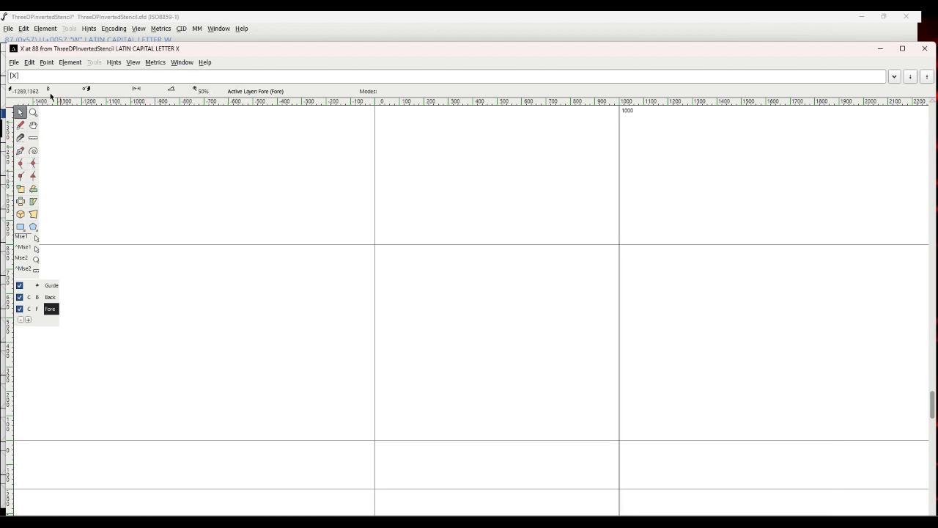
left_click(14, 63)
left_click(37, 193)
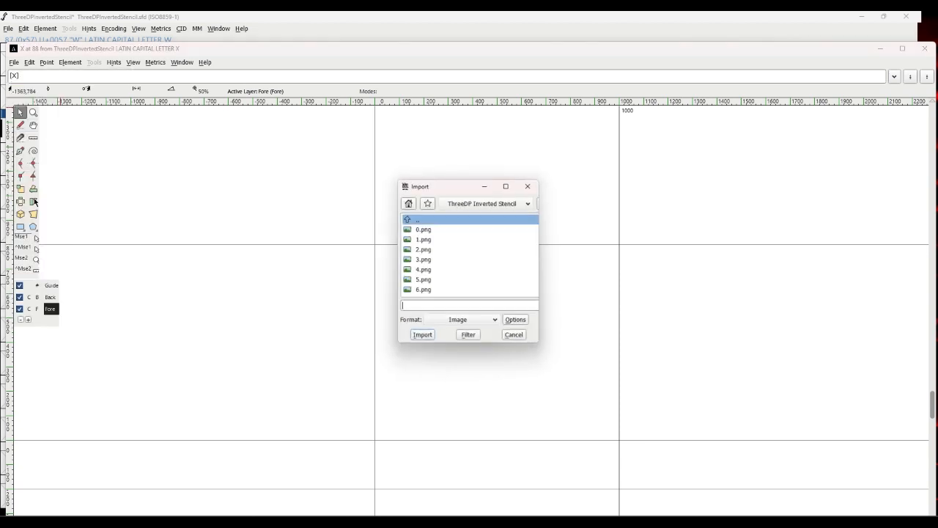
scroll(440, 272, "down", 10)
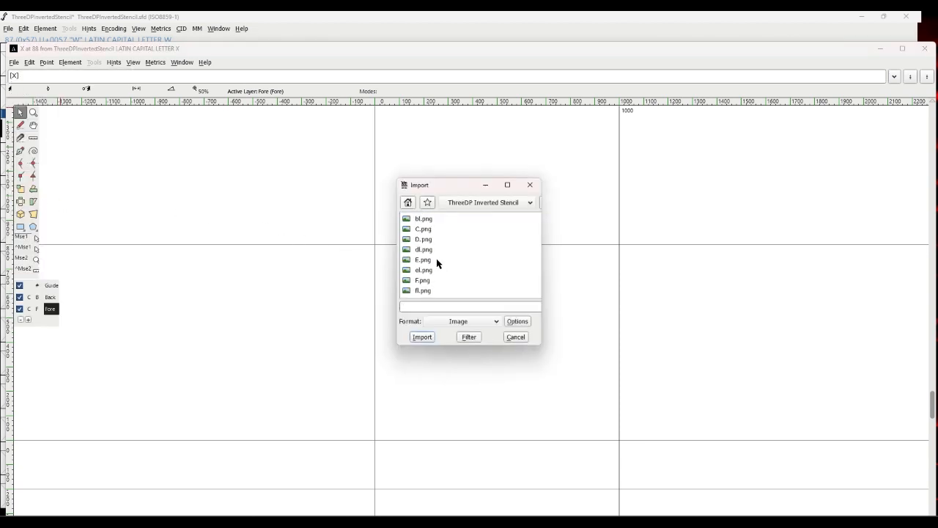
scroll(437, 260, "down", 5)
scroll(437, 262, "down", 3)
left_click(428, 292)
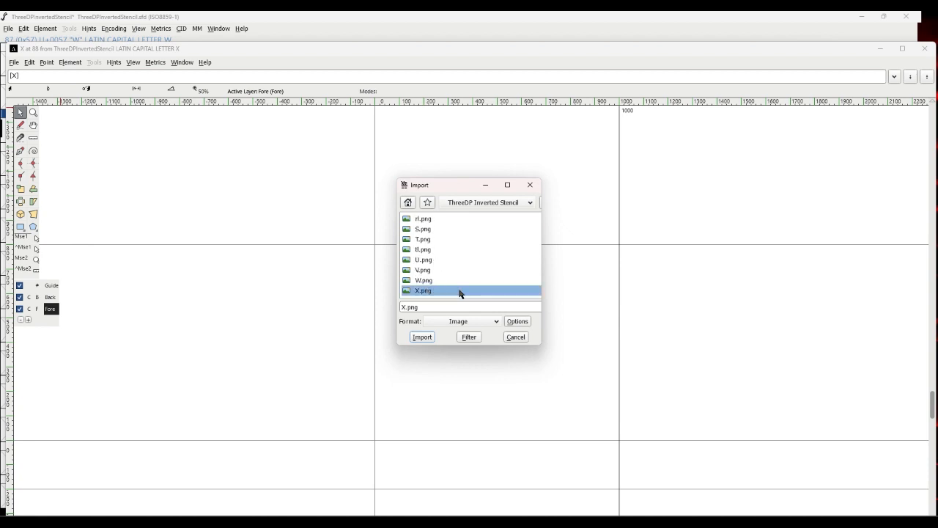
left_click(432, 339)
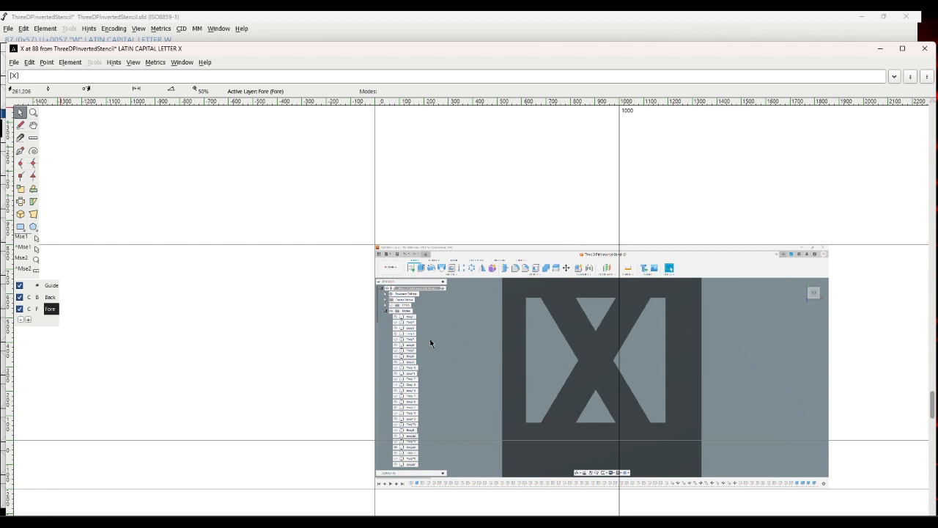
On the Back layer, scale the X image uniformly to 150% and position the letter just inside the origin line and slightly above the baseline.
left_click(51, 297)
left_click_drag(545, 387, 460, 366)
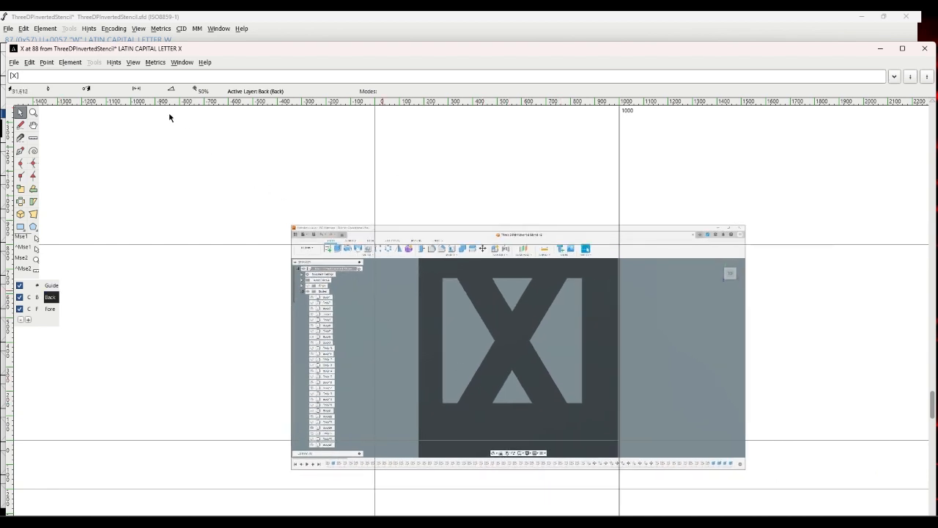
left_click(74, 65)
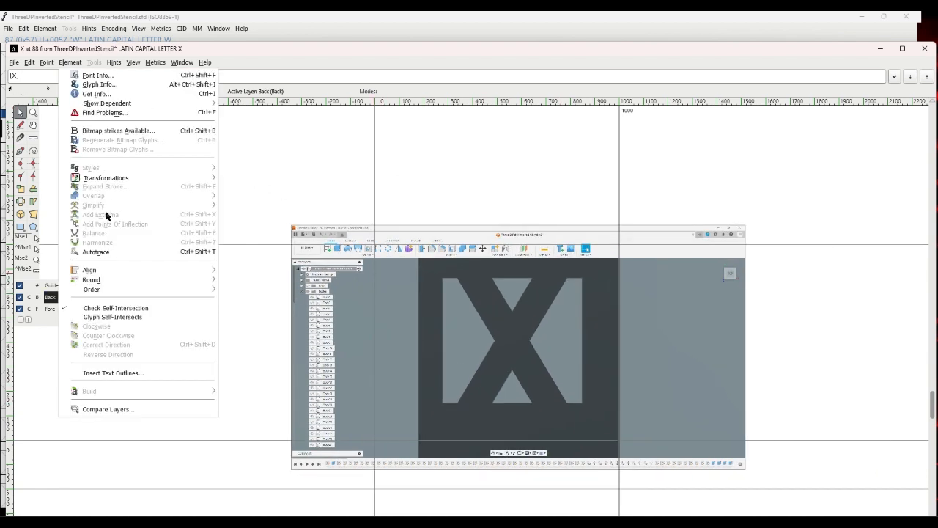
mouse_move(108, 183)
left_click(239, 181)
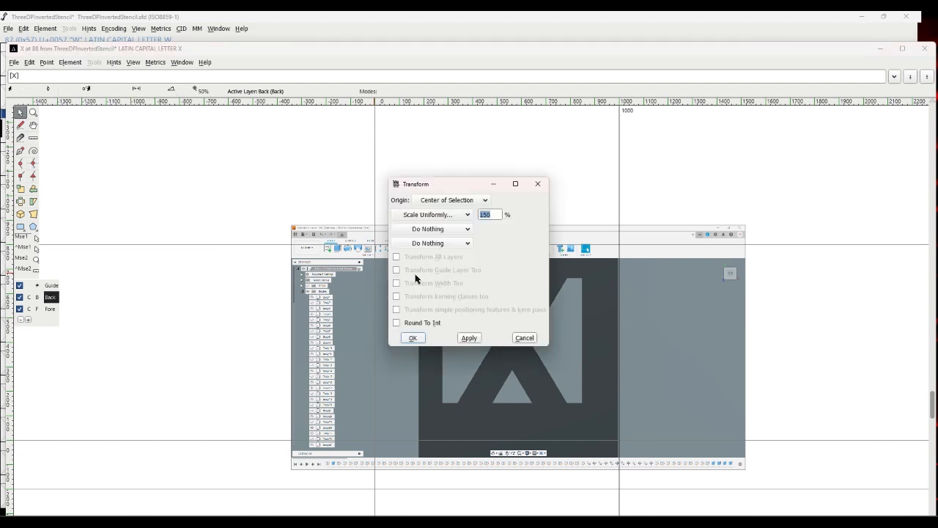
left_click(412, 337)
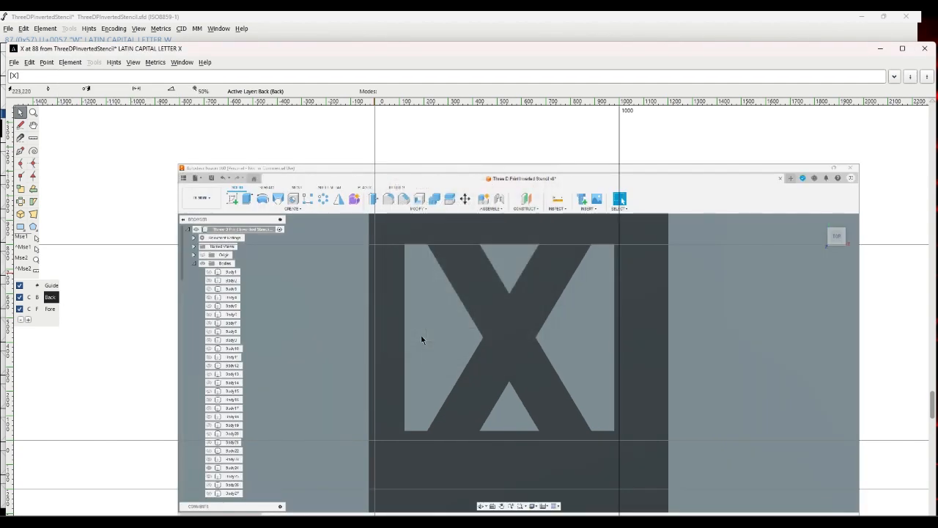
left_click_drag(501, 324, 479, 331)
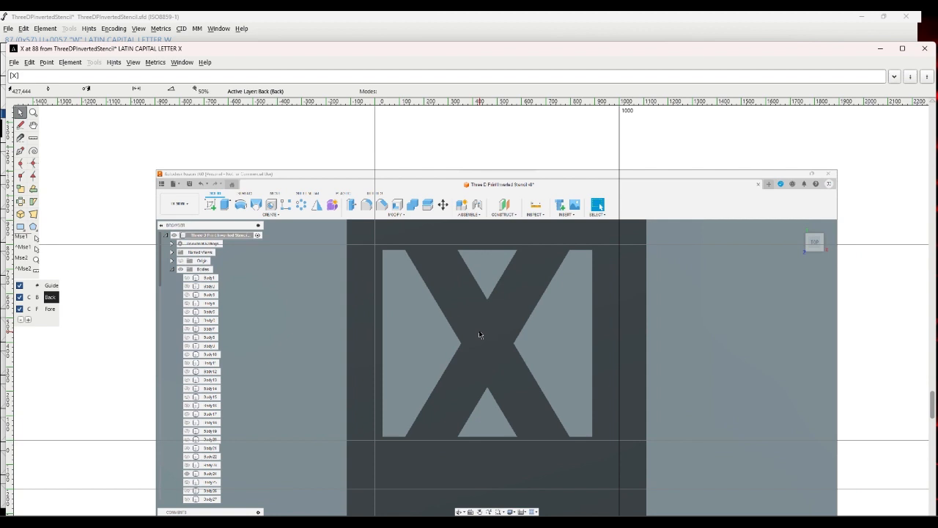
Autotrace the X image on the Fore layer and delete the surplus outlines around the four stencil contours.
left_click(50, 308)
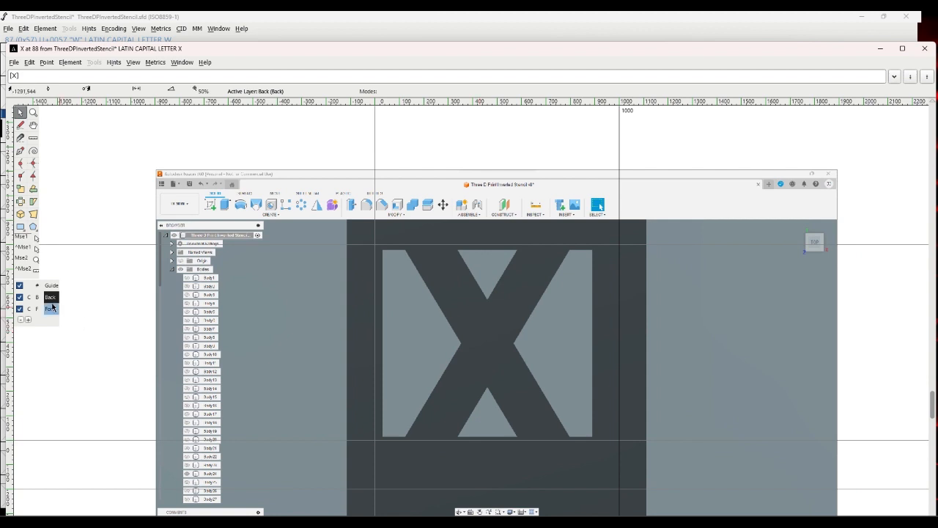
left_click(70, 63)
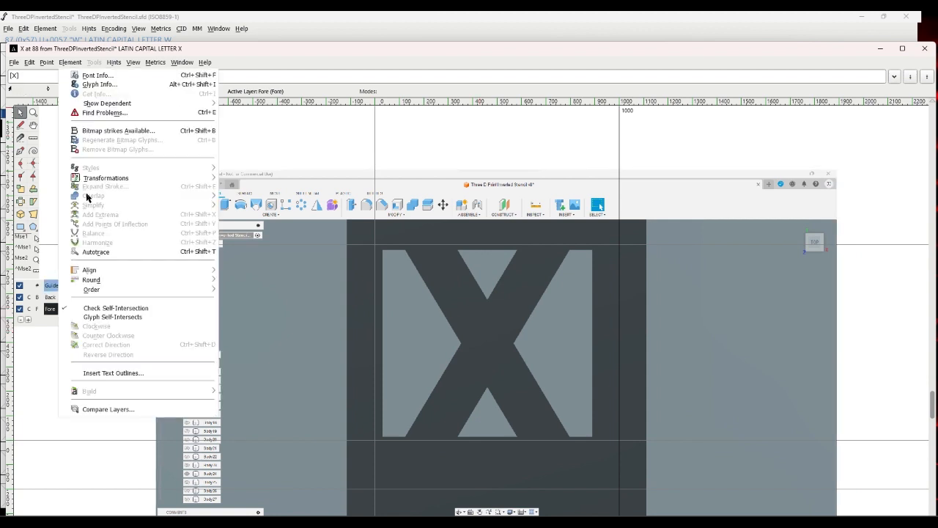
left_click(95, 253)
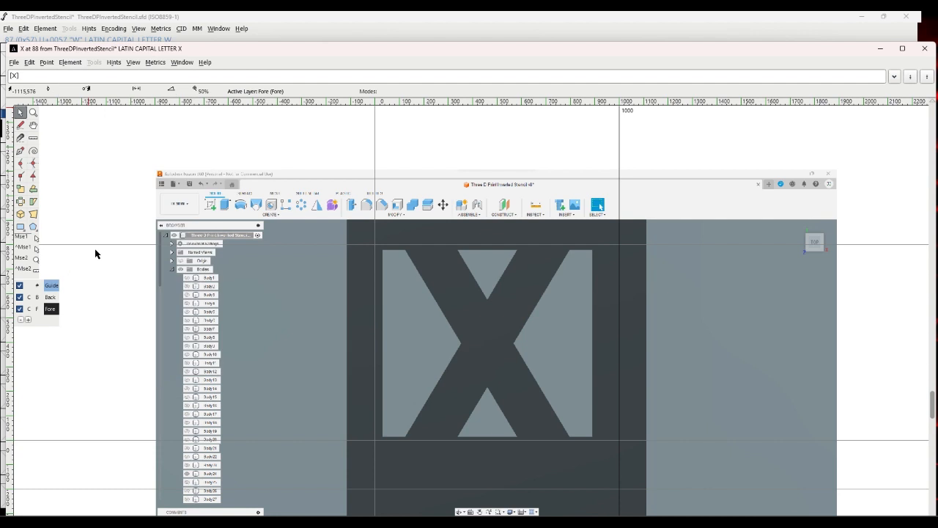
left_click_drag(363, 244, 600, 449)
left_click(29, 62)
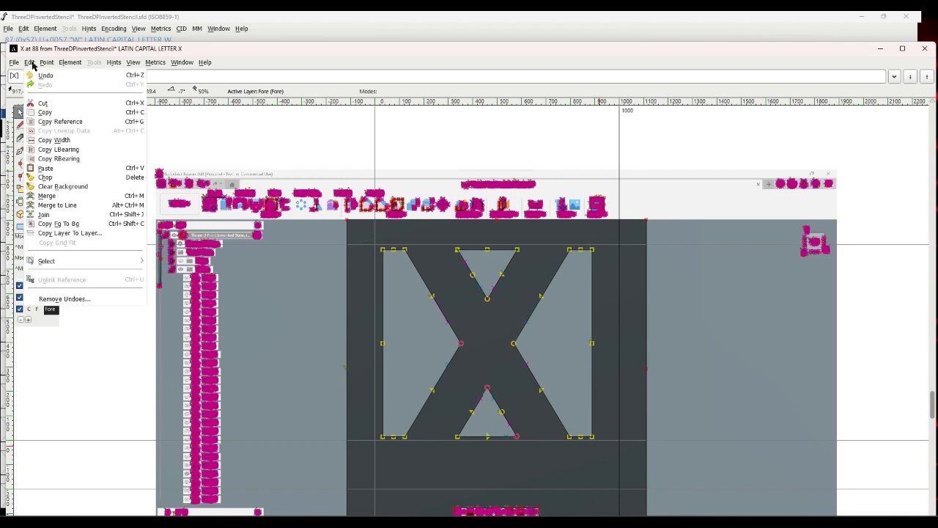
mouse_move(53, 264)
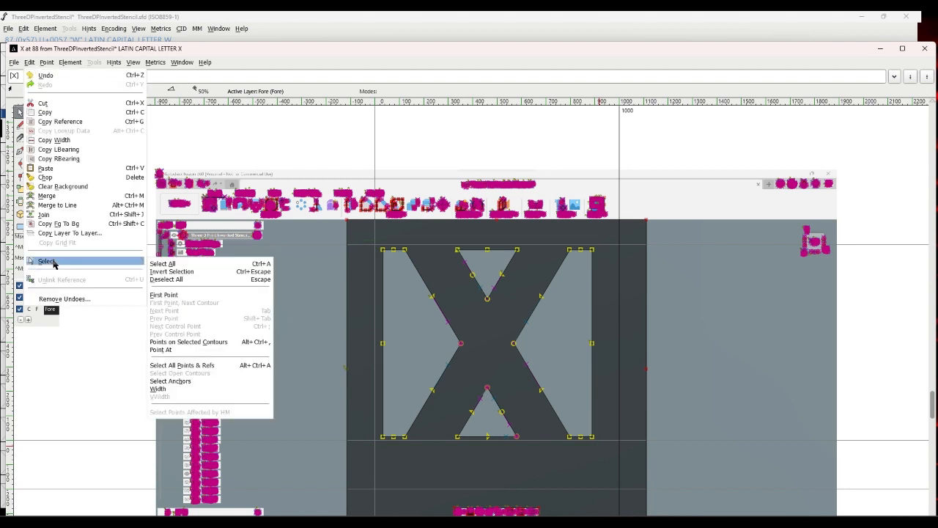
left_click(166, 272)
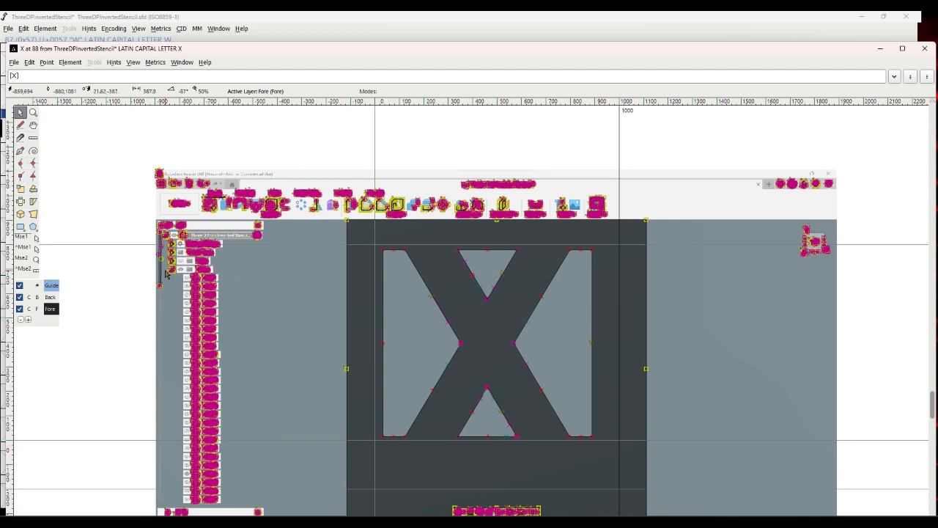
key("Delete")
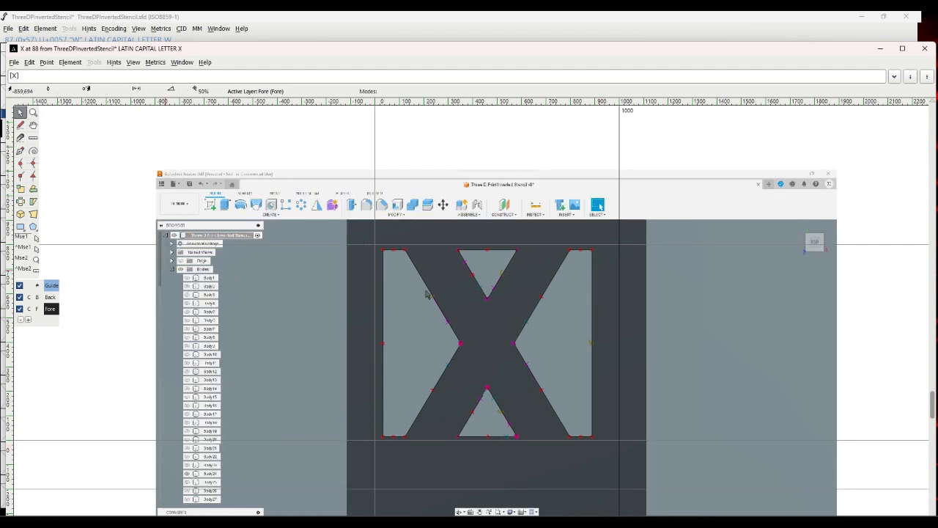
Move all the X contours together so their lower-left corner sits at the origin on the baseline.
key("ctrl+a")
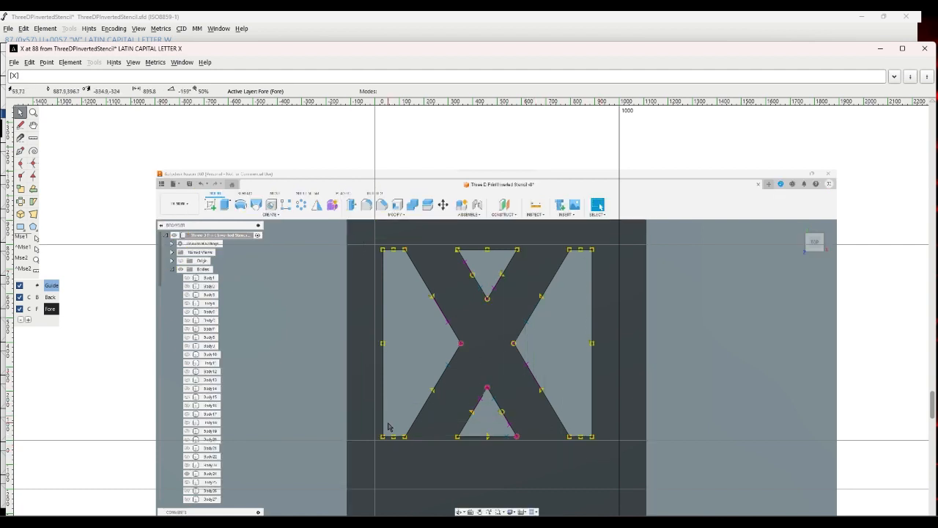
left_click_drag(382, 437, 376, 442)
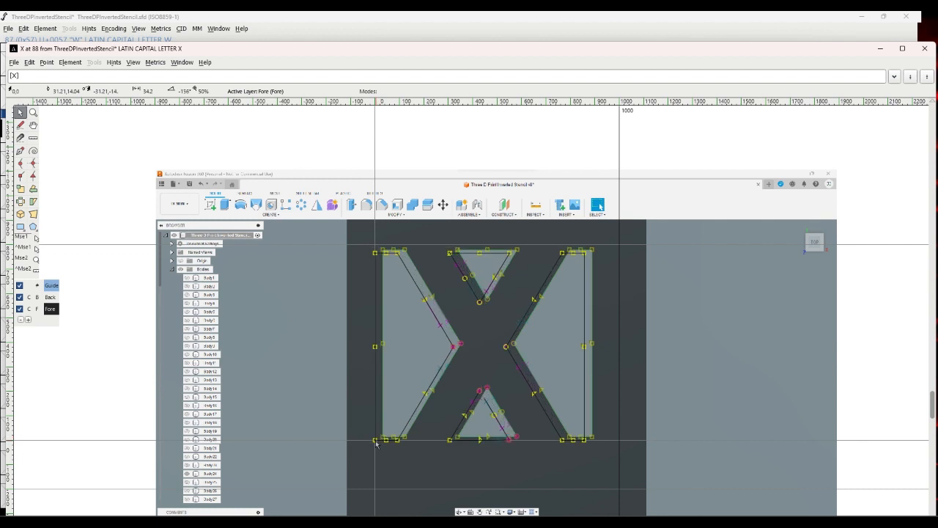
Deselect the X contours, go to the capital Y glyph and import Y.png from the ThreeDP Inverted Stencil folder.
left_click(349, 425)
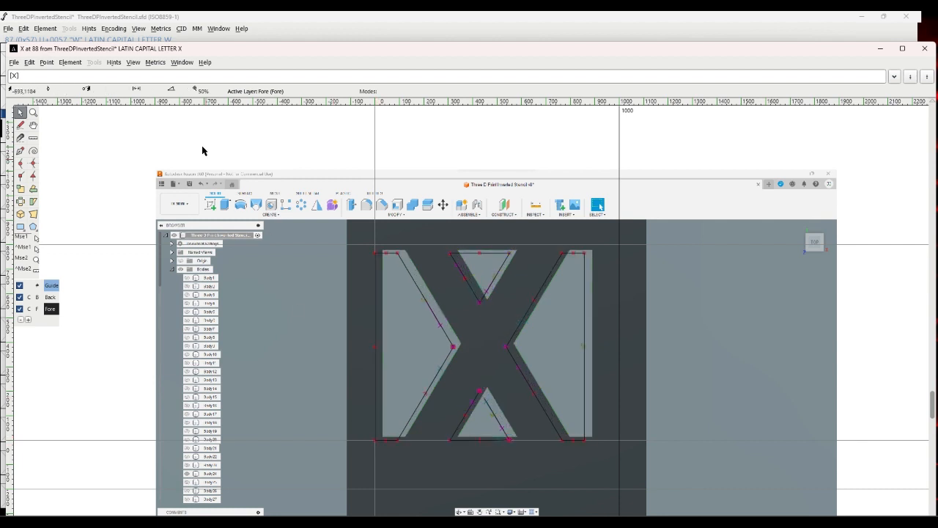
left_click(140, 64)
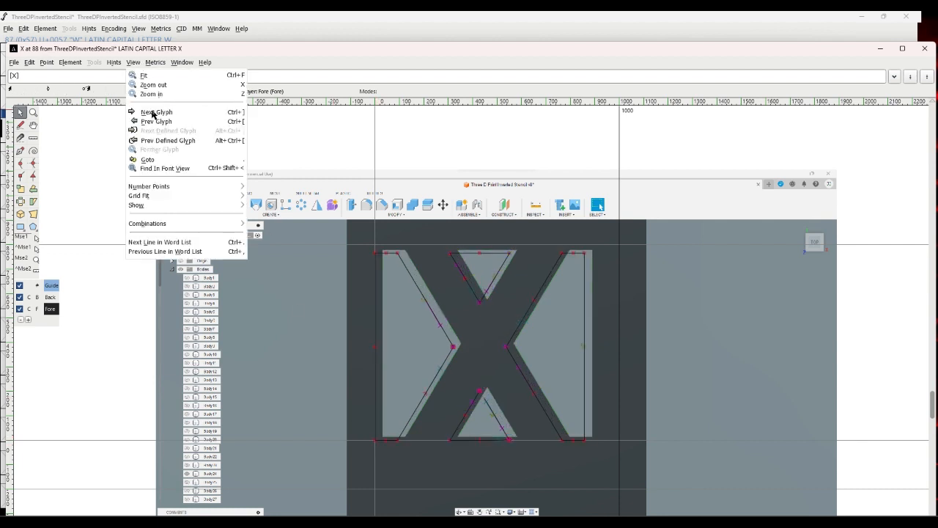
left_click(152, 113)
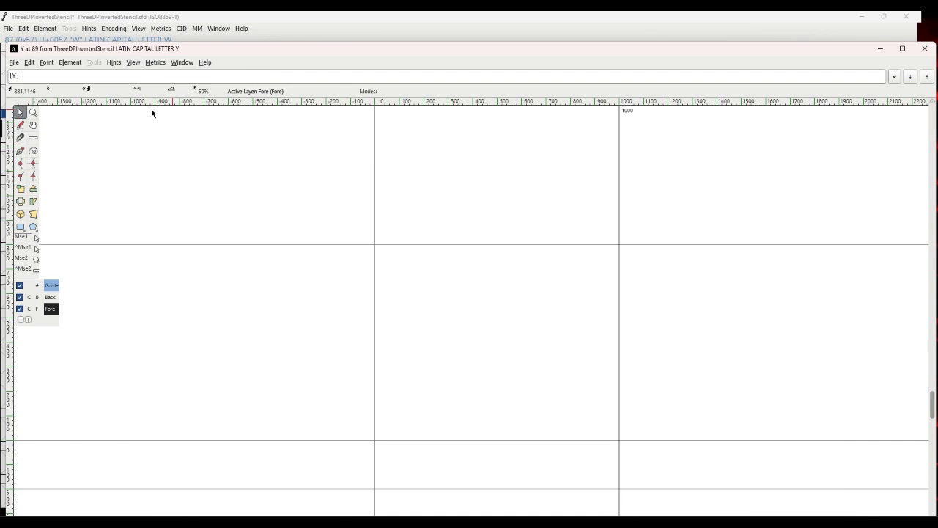
left_click(14, 62)
left_click(33, 199)
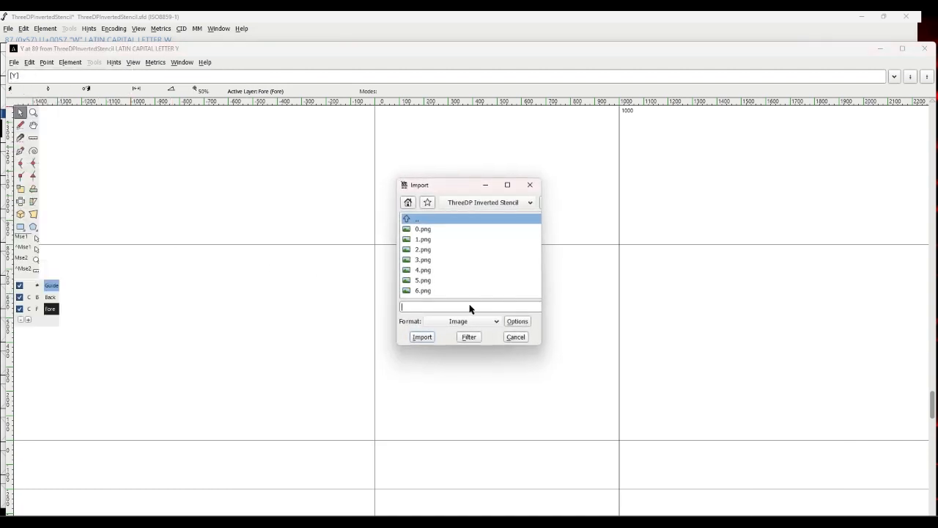
scroll(471, 287, "down", 4)
scroll(453, 271, "down", 10)
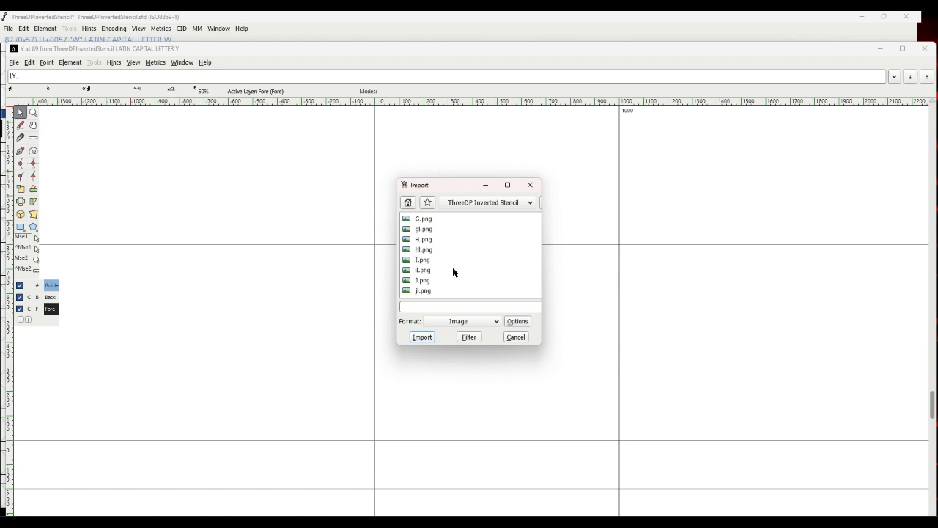
scroll(451, 268, "up", 10)
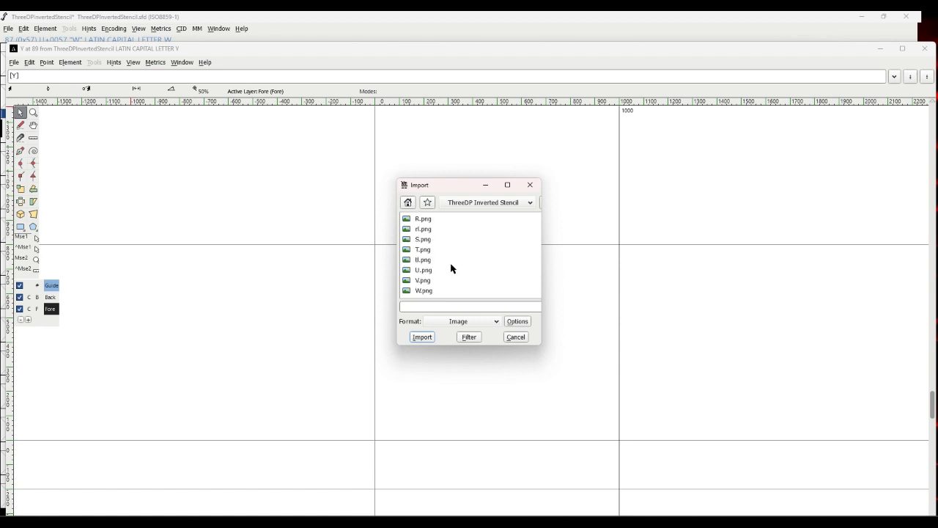
left_click(442, 308)
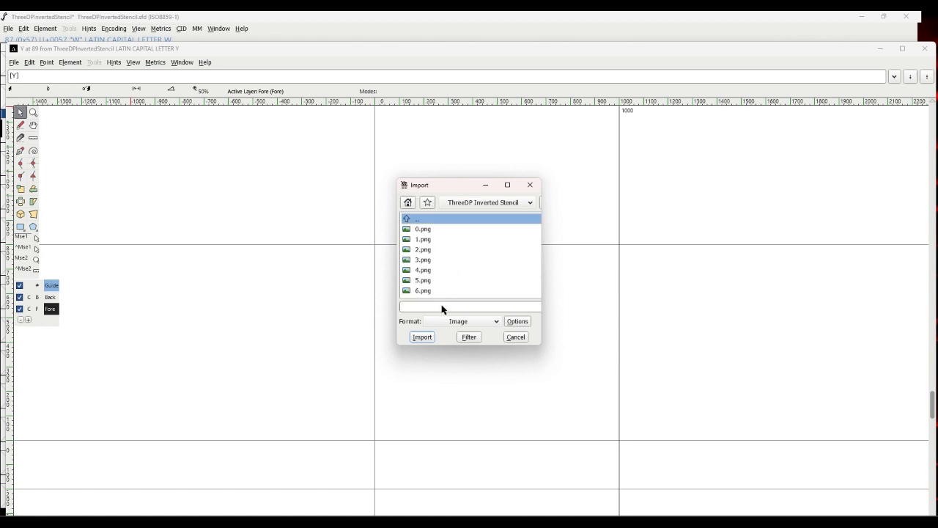
type("Y.png")
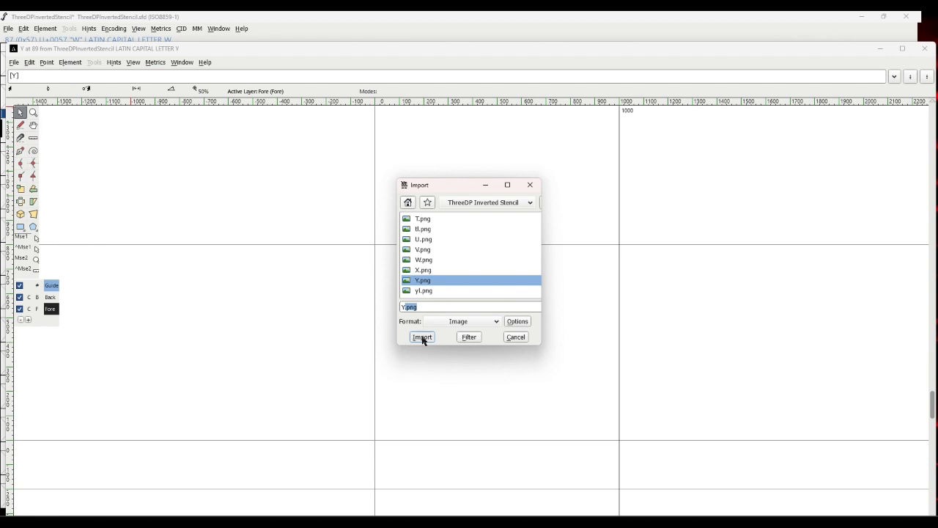
left_click(423, 337)
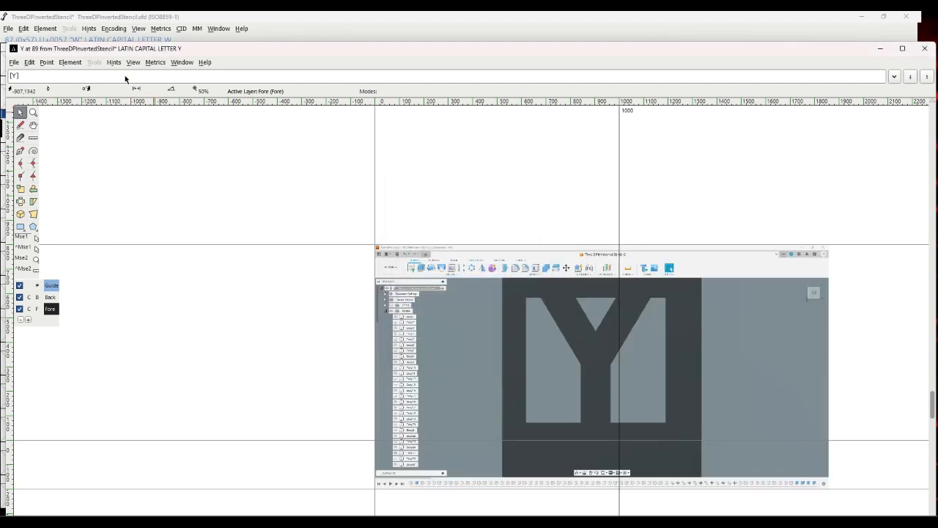
On the Back layer, scale the Y image uniformly to 150% and position the letter just inside the origin line and slightly above the baseline.
left_click(49, 297)
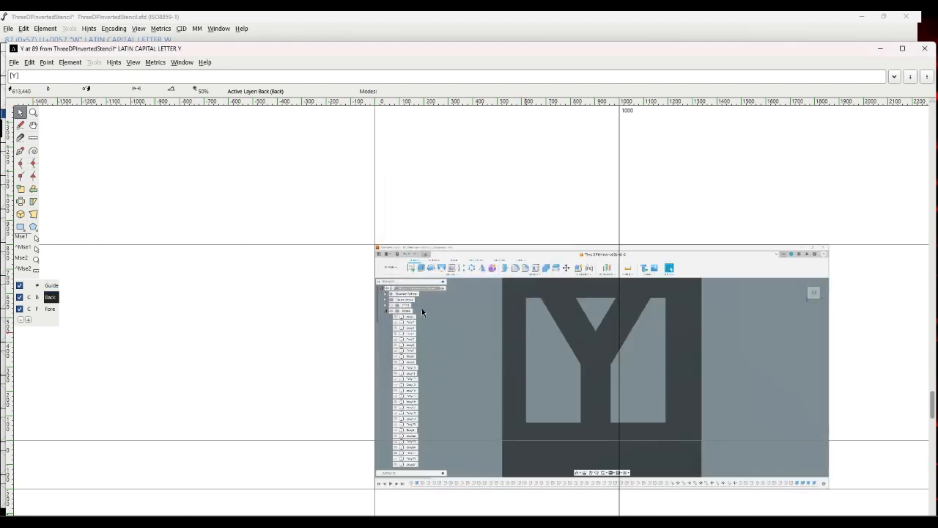
left_click_drag(460, 309, 318, 286)
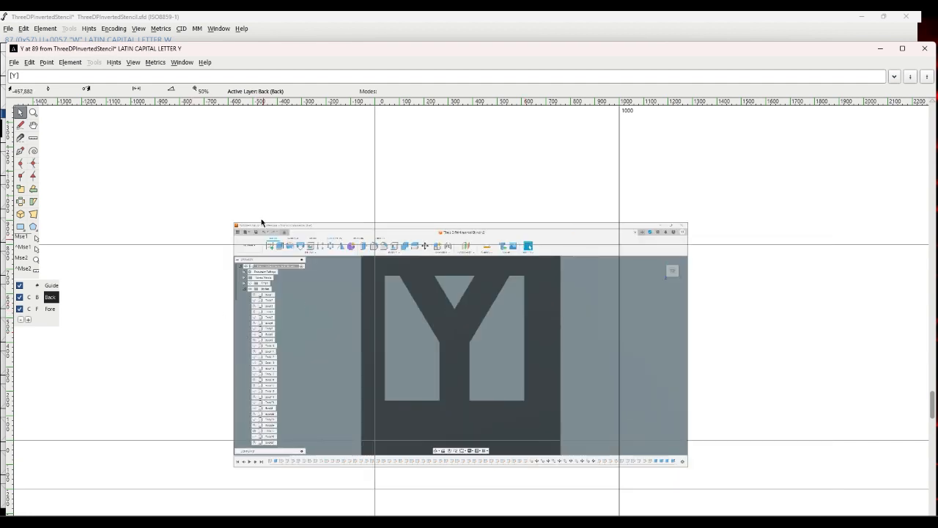
left_click(70, 62)
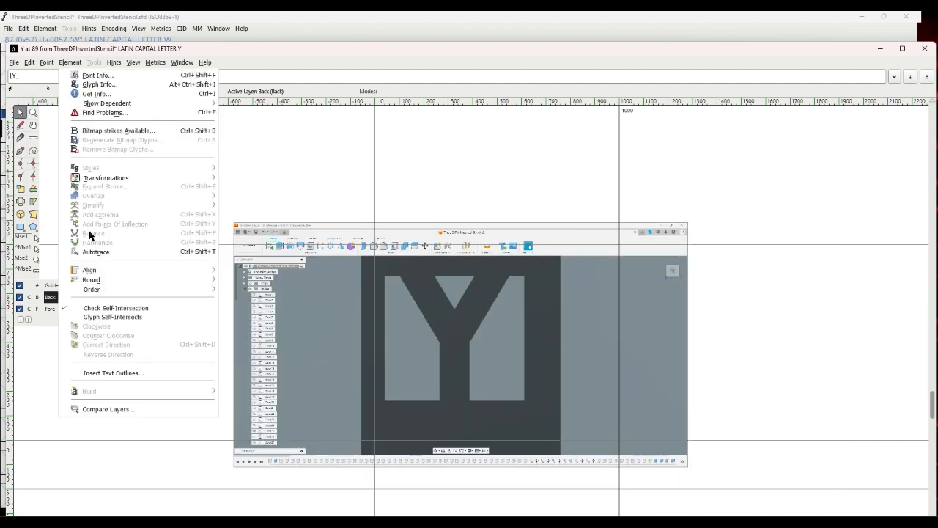
mouse_move(103, 178)
left_click(225, 181)
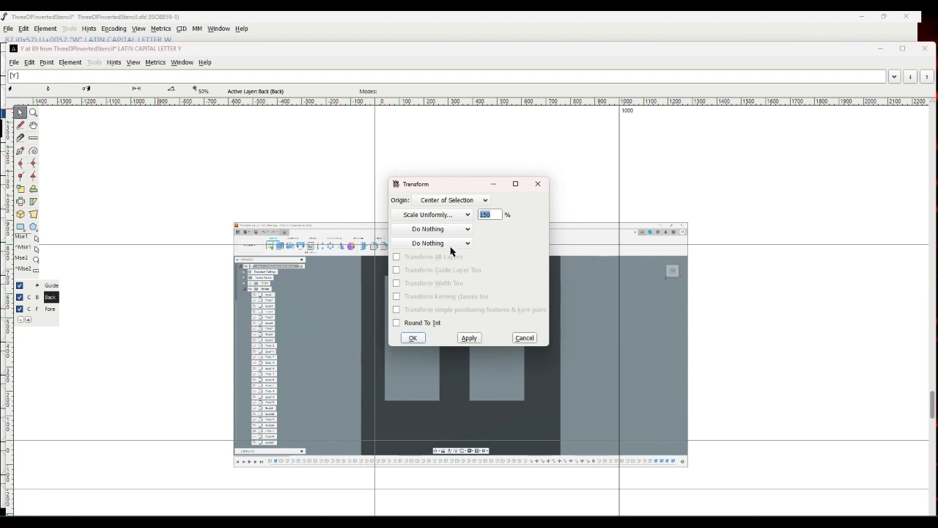
left_click(413, 338)
left_click_drag(419, 335, 472, 329)
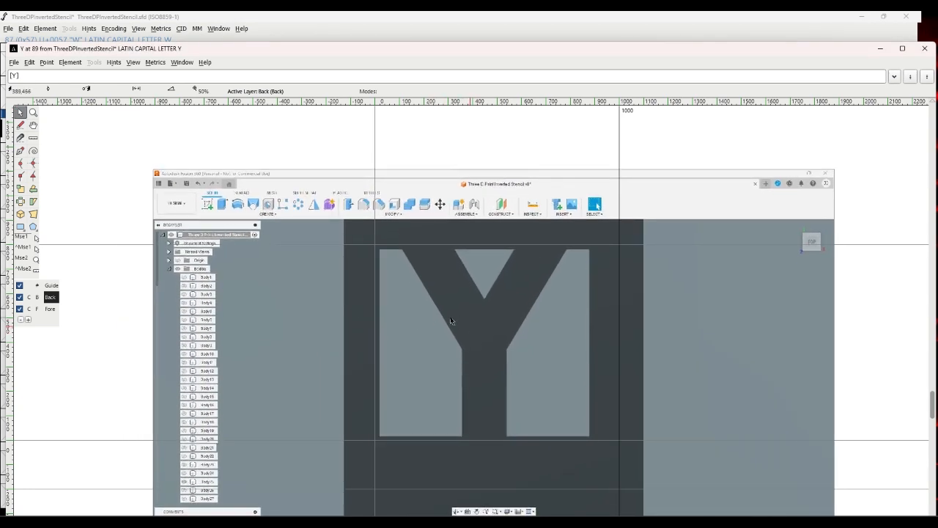
Autotrace the Y image on the Fore layer and delete all outlines except the three stencil contours of the letter.
left_click(50, 309)
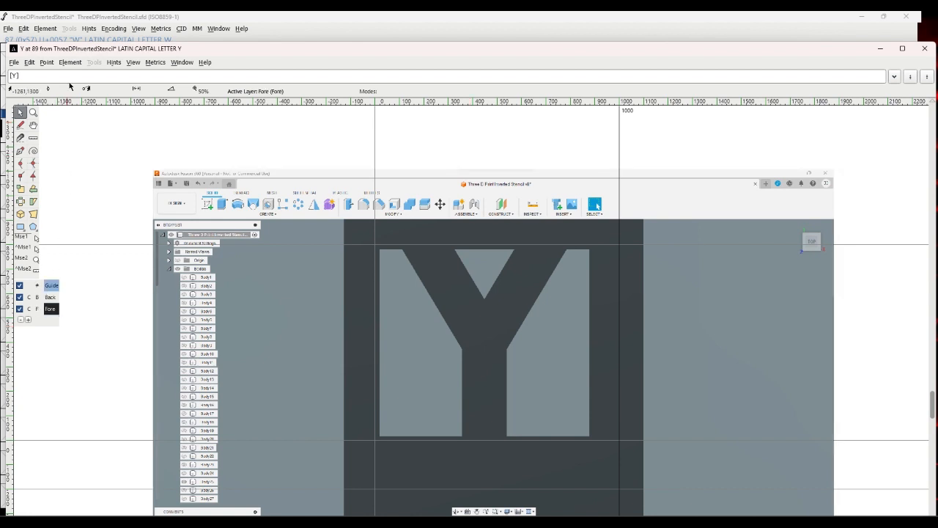
left_click(70, 61)
left_click(99, 252)
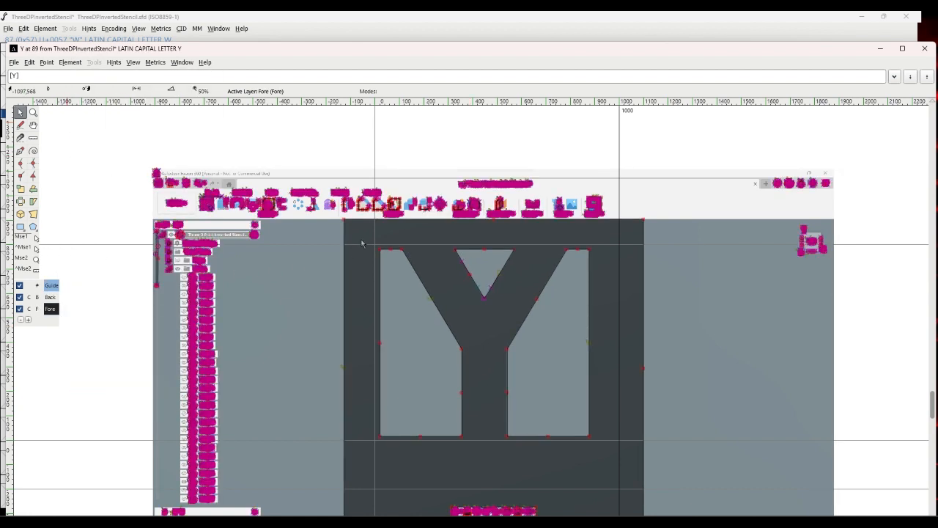
left_click_drag(404, 279, 497, 372)
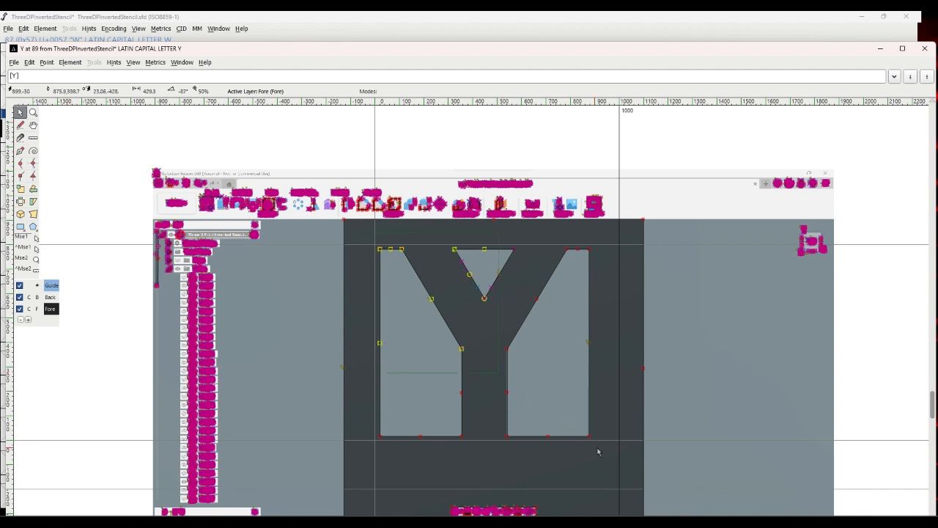
left_click_drag(598, 452, 598, 452)
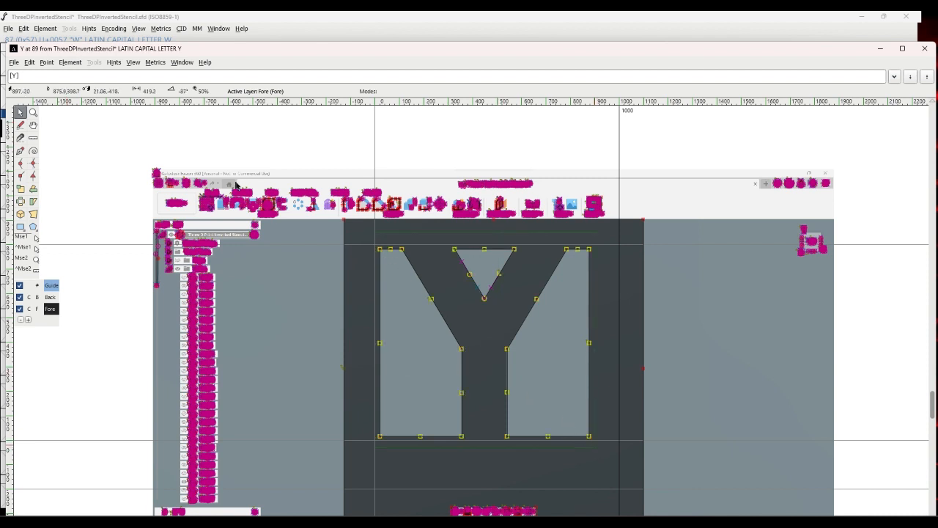
left_click(30, 62)
mouse_move(48, 261)
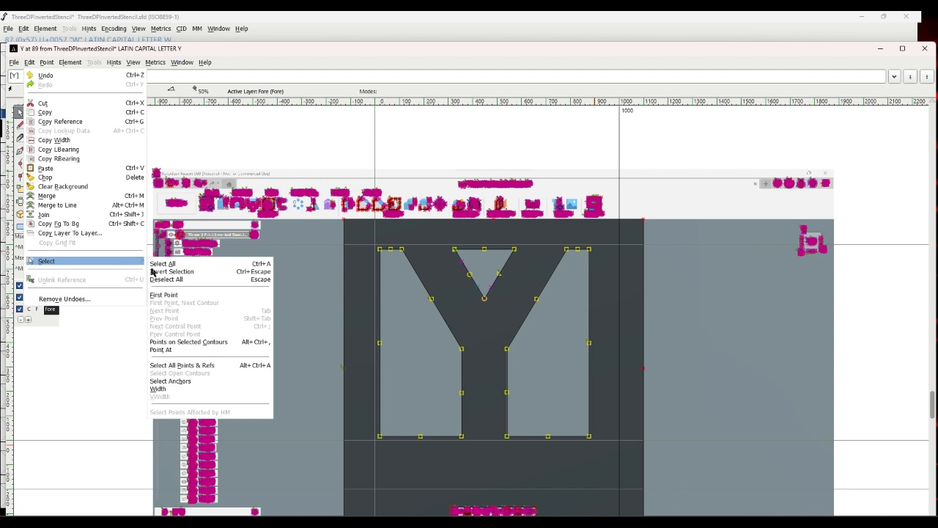
left_click(154, 270)
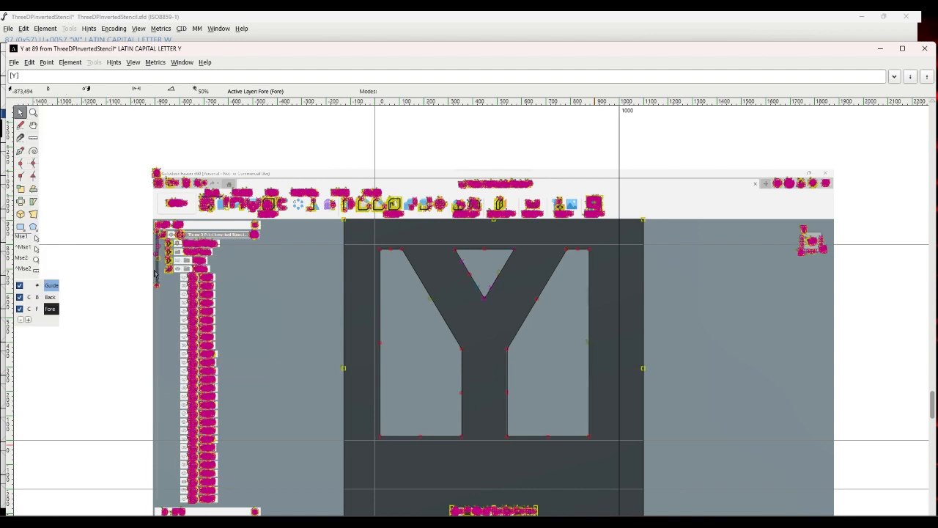
left_click(380, 239)
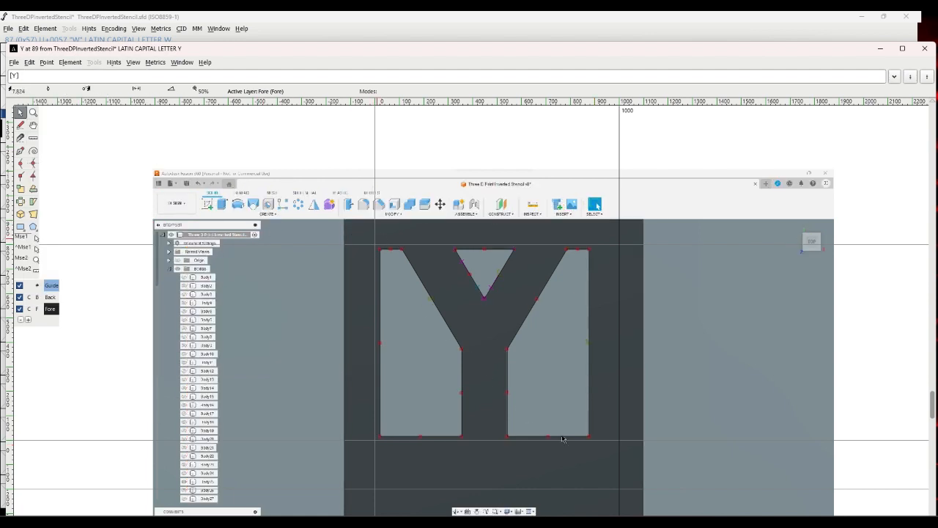
Move all the Y contours together so their lower-left corner sits at the origin on the baseline.
key("ctrl+a")
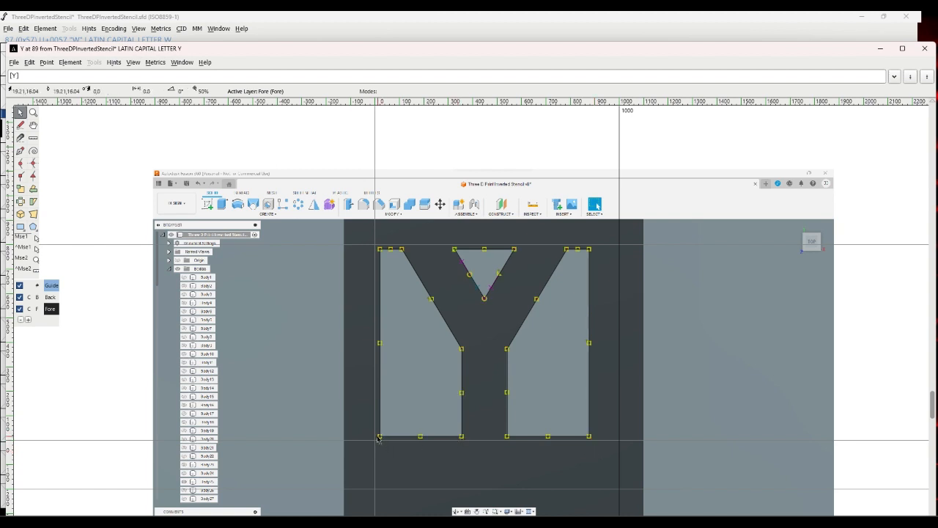
left_click_drag(378, 438, 376, 443)
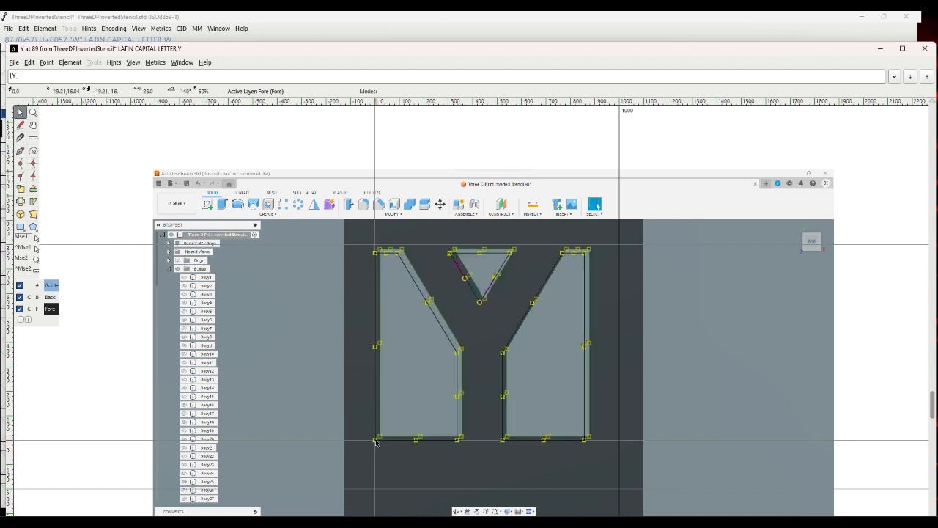
left_click(318, 440)
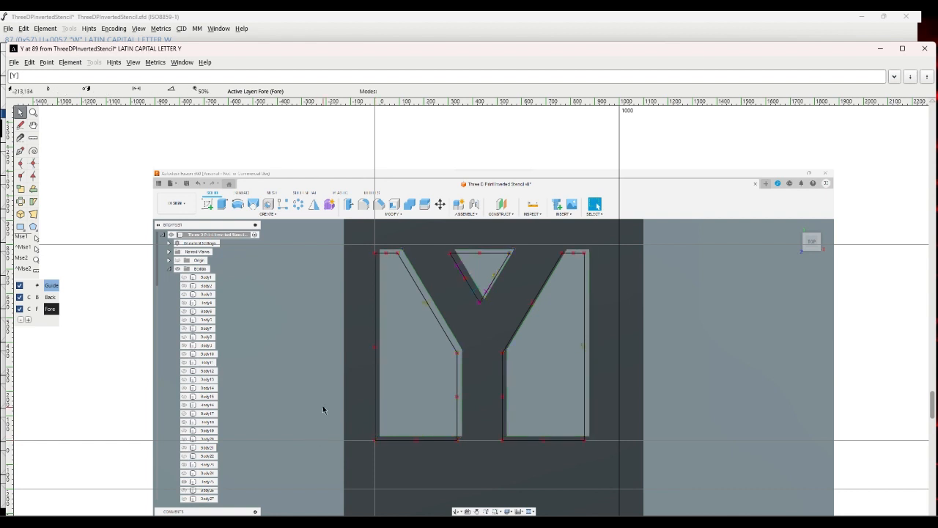
Go to the capital Z glyph and import Z.png from the ThreeDP Inverted Stencil folder.
left_click(134, 64)
left_click(153, 113)
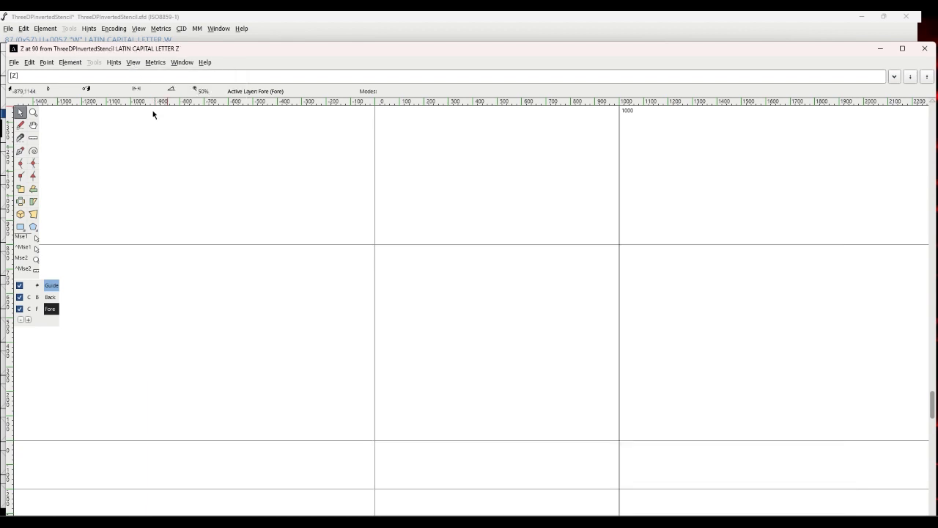
left_click(16, 65)
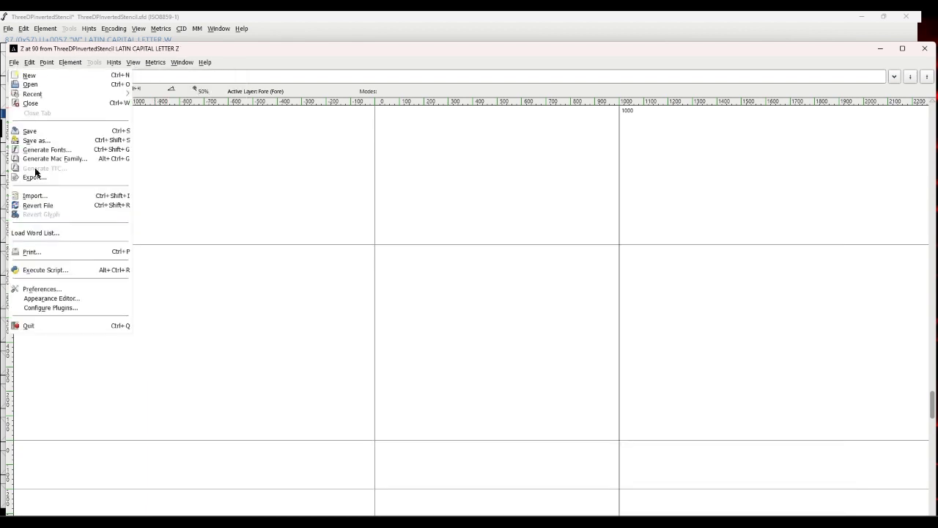
left_click(36, 194)
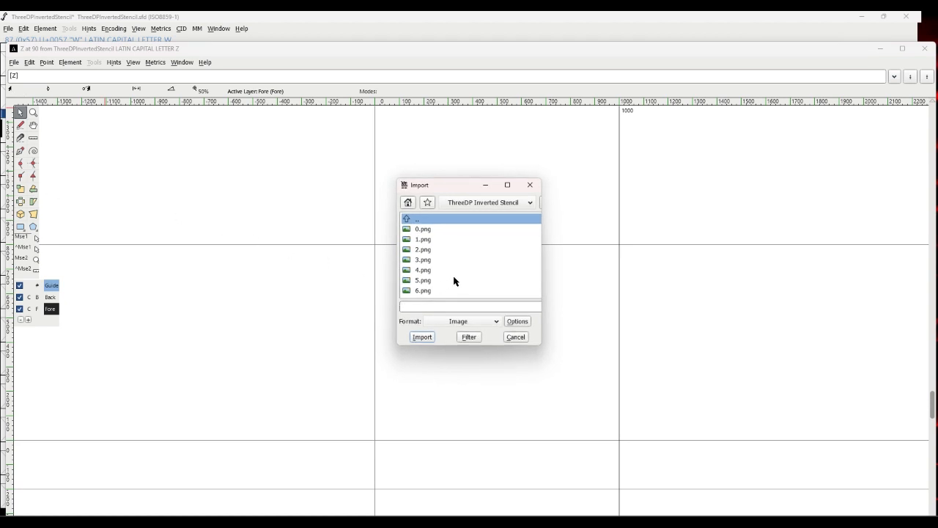
scroll(452, 280, "down", 6)
scroll(450, 277, "up", 6)
type("Z.png")
left_click(428, 336)
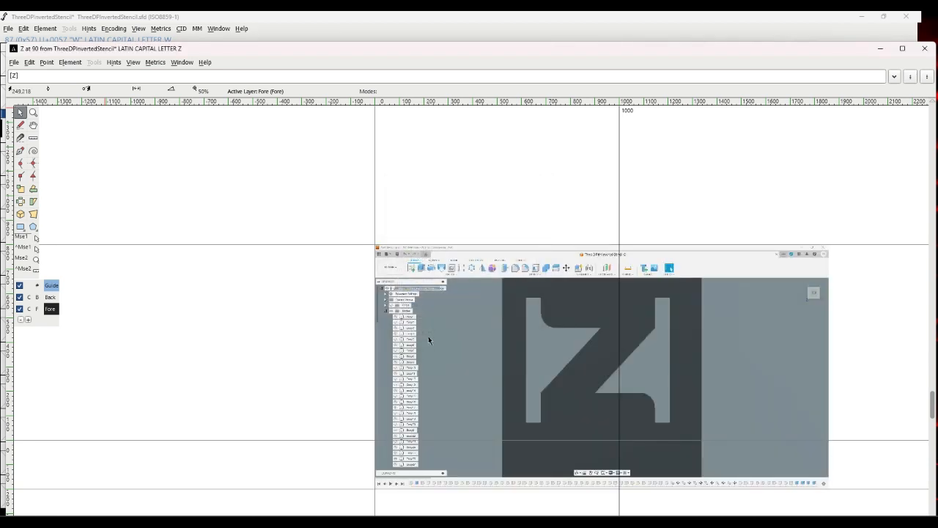
On the Back layer, scale the Z image uniformly to 150% and position the letter just inside the origin line and slightly above the baseline.
left_click(58, 298)
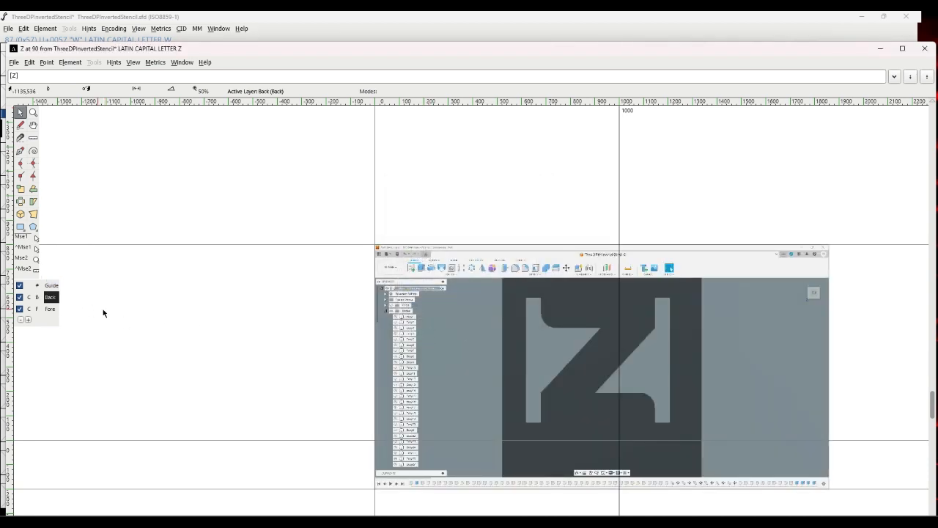
left_click_drag(548, 409, 470, 396)
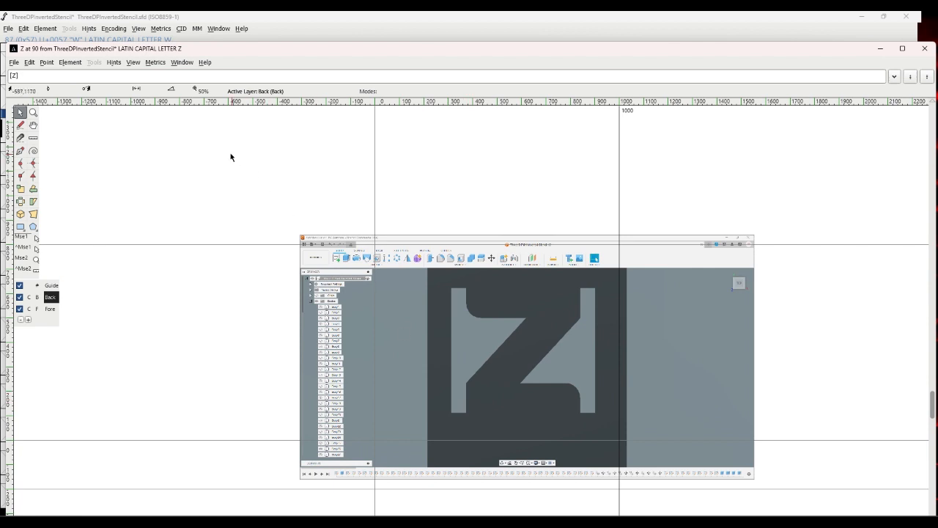
left_click(69, 62)
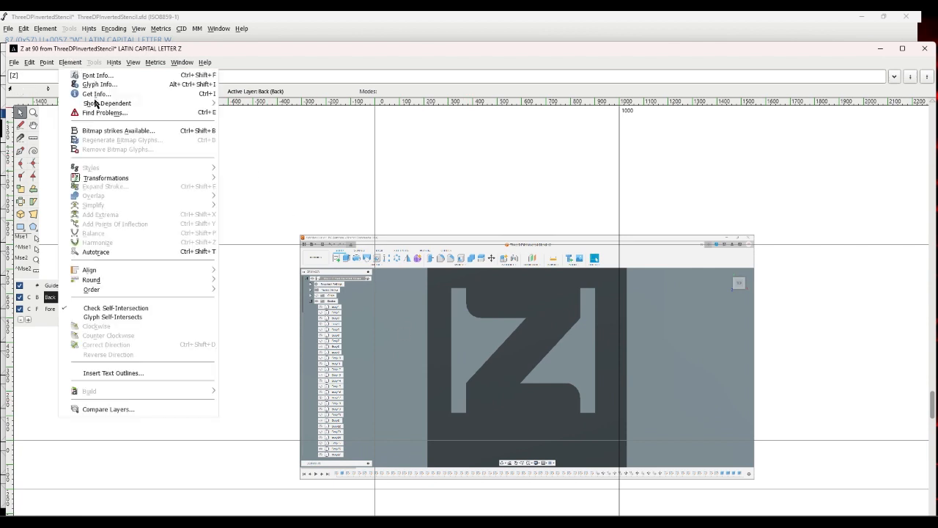
mouse_move(107, 178)
left_click(237, 180)
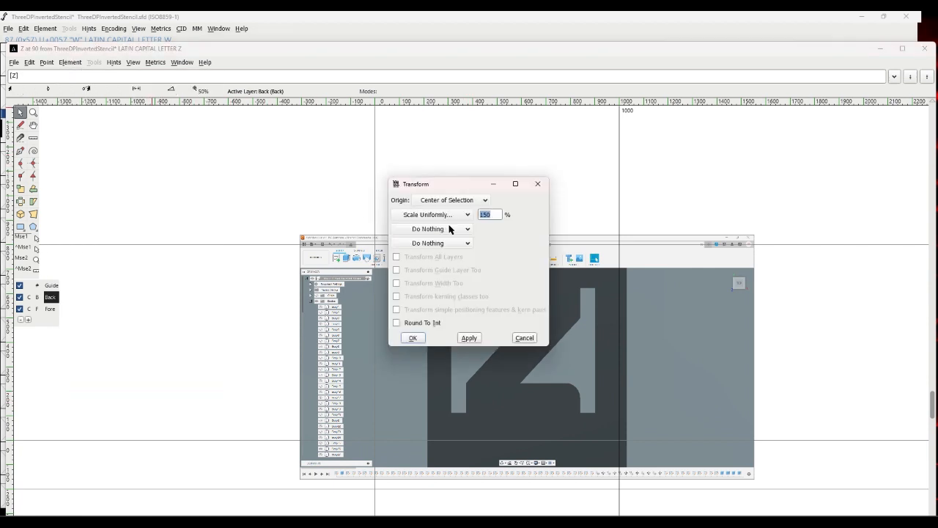
left_click(416, 337)
left_click_drag(467, 291, 434, 286)
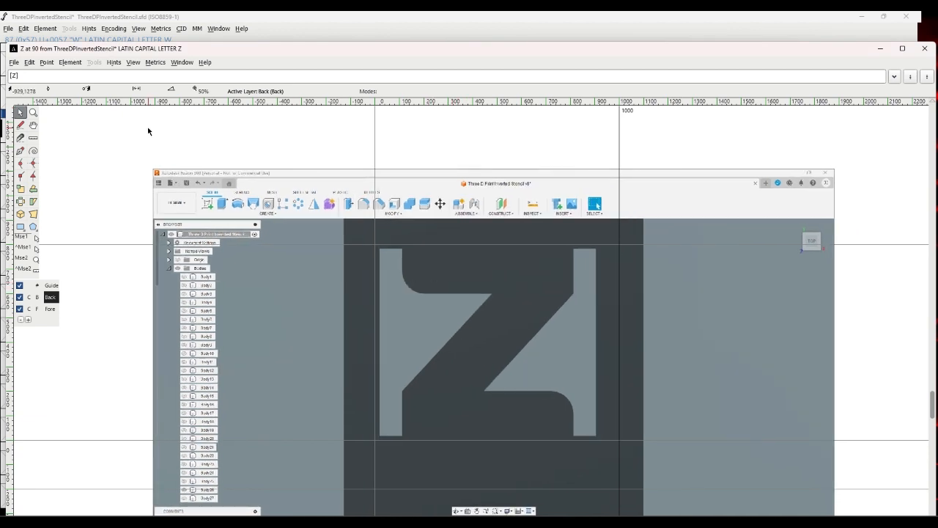
Autotrace the Z image on the Fore layer and delete all outlines except the two stencil contours of the letter.
left_click(70, 63)
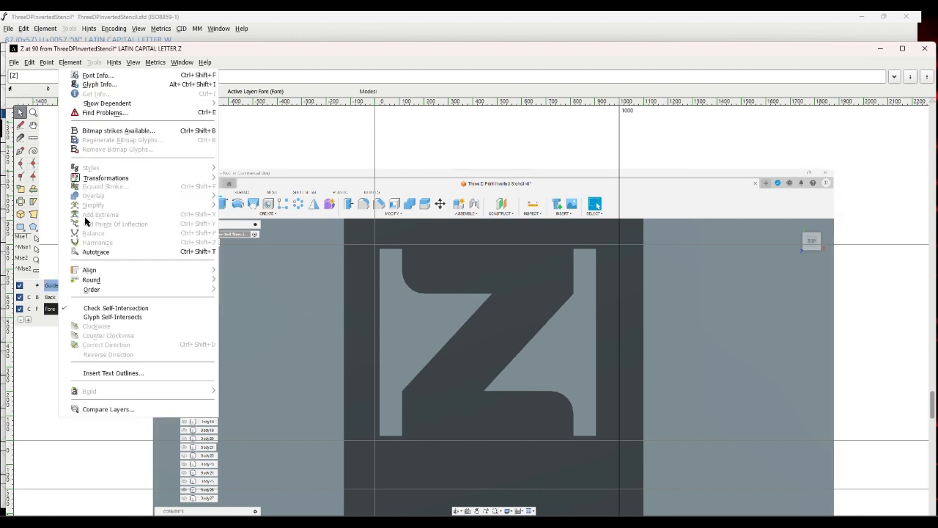
left_click(92, 252)
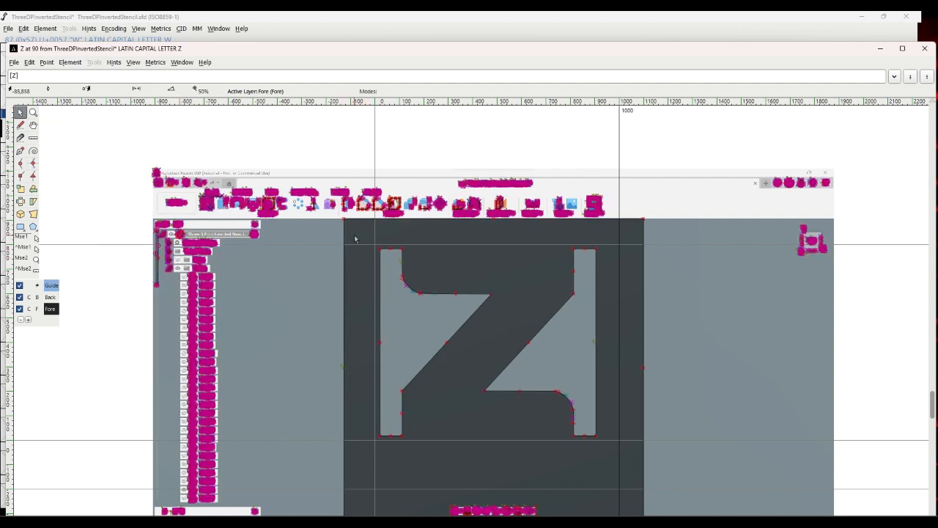
double_click(573, 422)
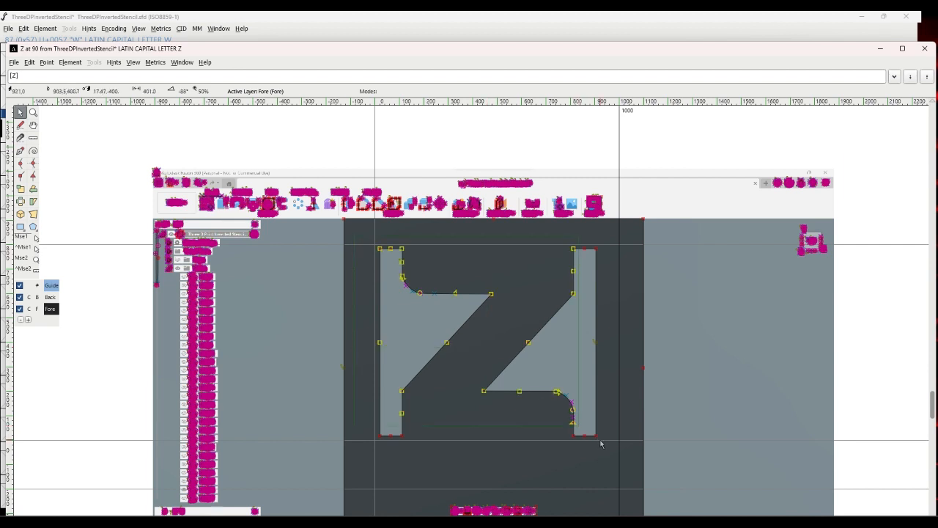
key("ctrl+a")
left_click(30, 63)
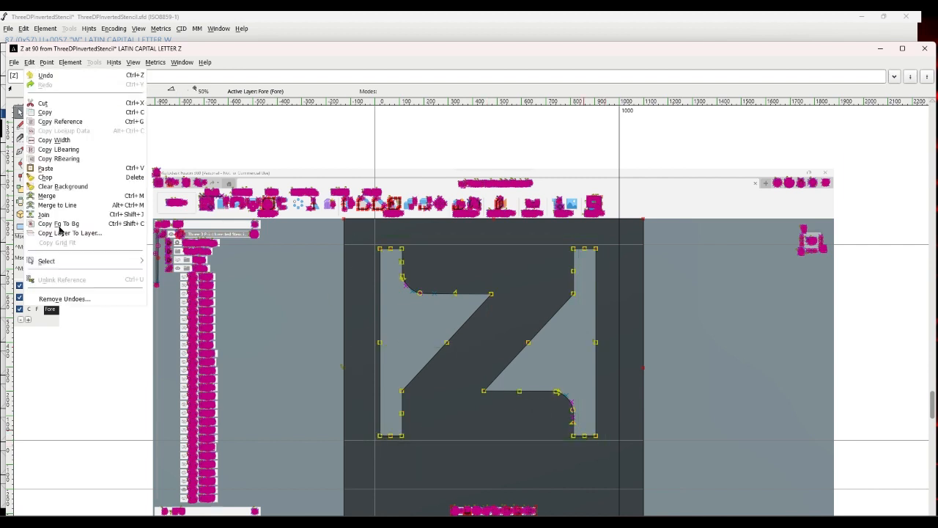
mouse_move(52, 262)
left_click(159, 275)
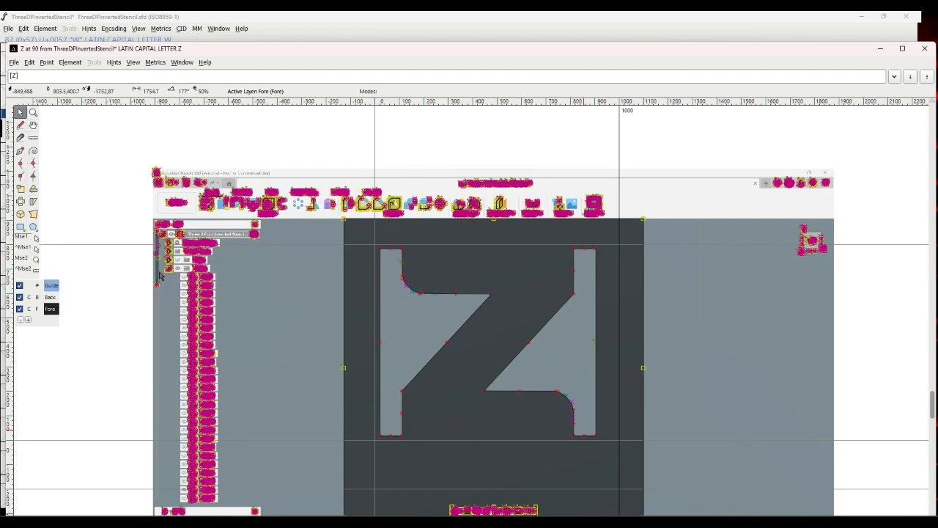
left_click(159, 275)
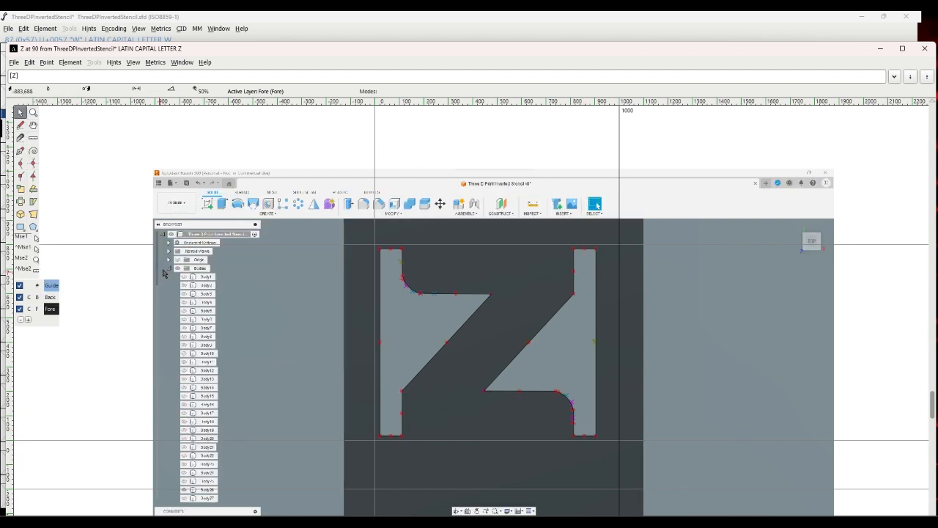
Move both Z contours together so their lower-left corner sits at the origin on the baseline, and close the glyph window.
left_click_drag(351, 236, 460, 324)
left_click_drag(482, 355, 601, 447)
scroll(388, 432, "up", 1)
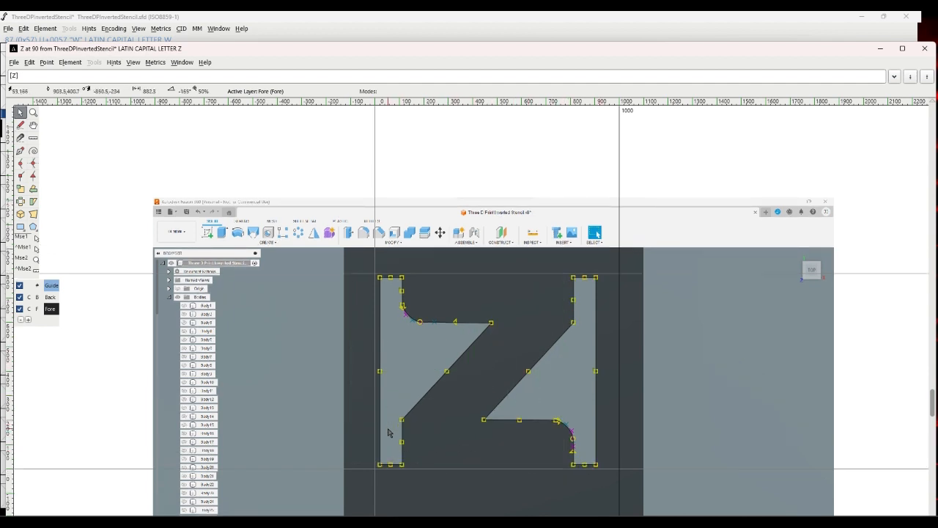
scroll(389, 433, "down", 1)
left_click_drag(383, 437, 377, 442)
left_click(332, 423)
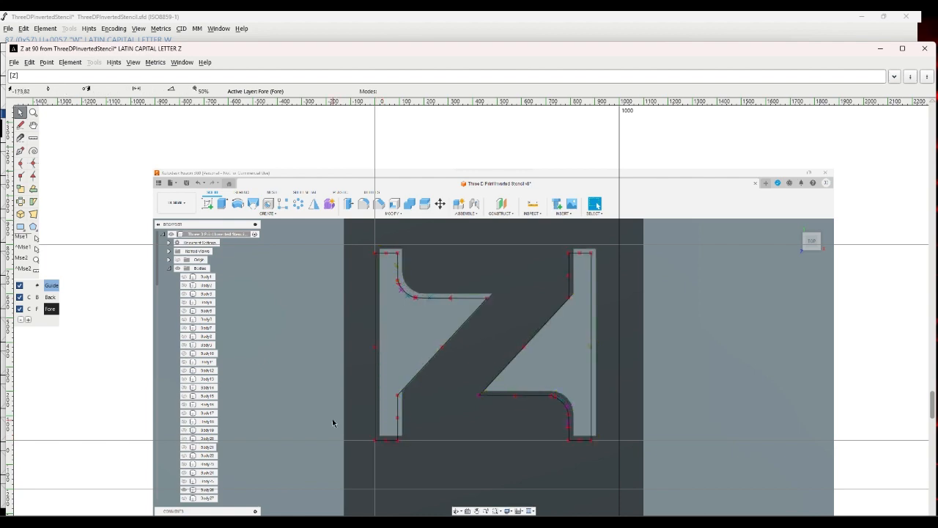
left_click(888, 49)
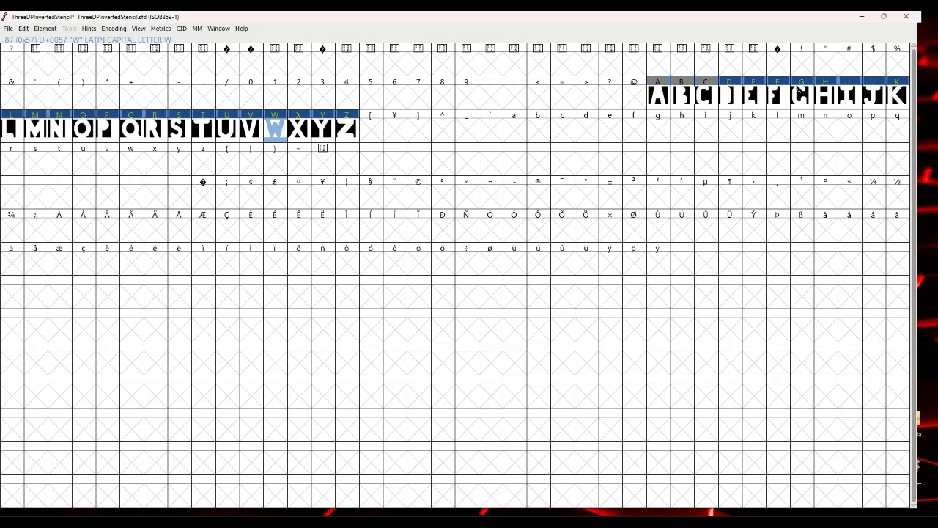
left_click(712, 101)
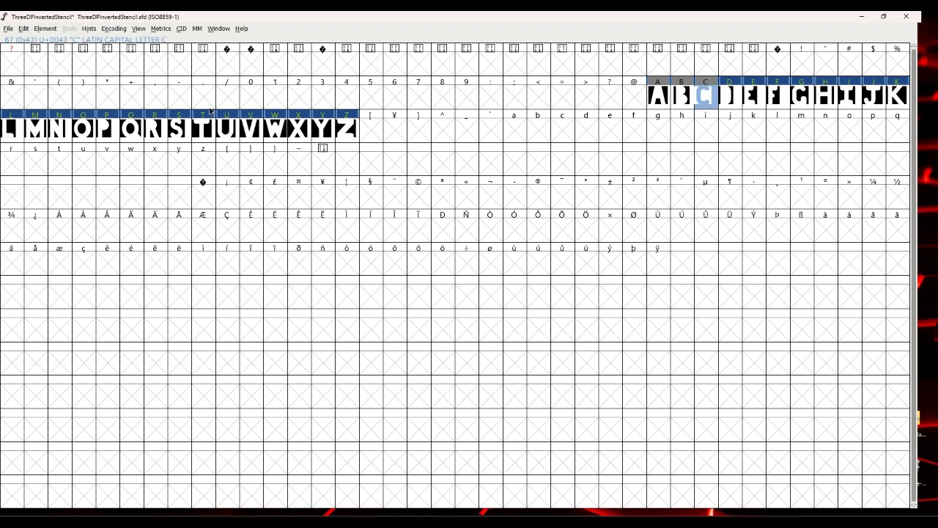
left_click(248, 132, "ctrl")
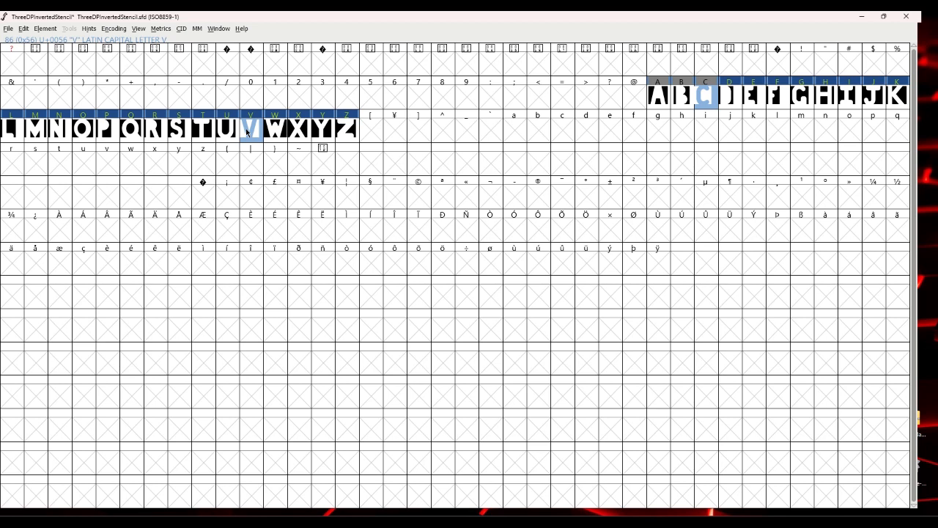
left_click(683, 130)
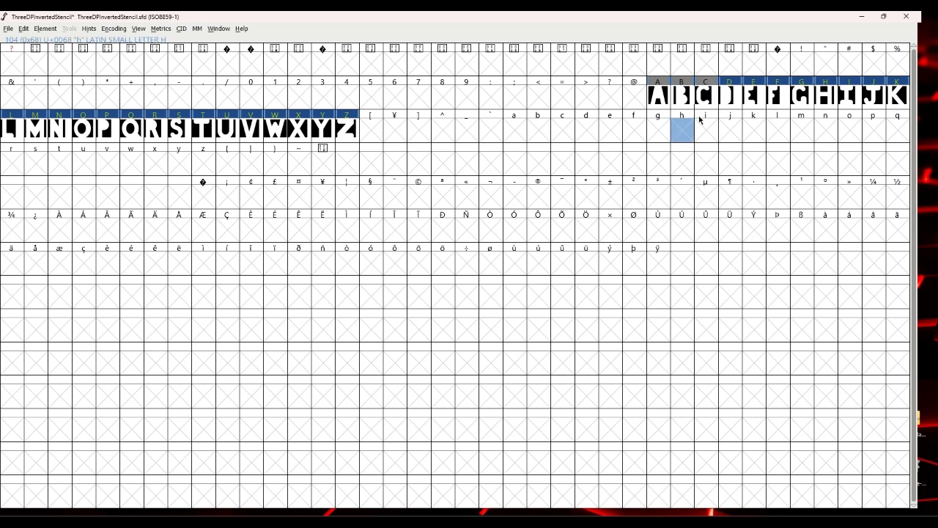
left_click(708, 98)
left_click(253, 133)
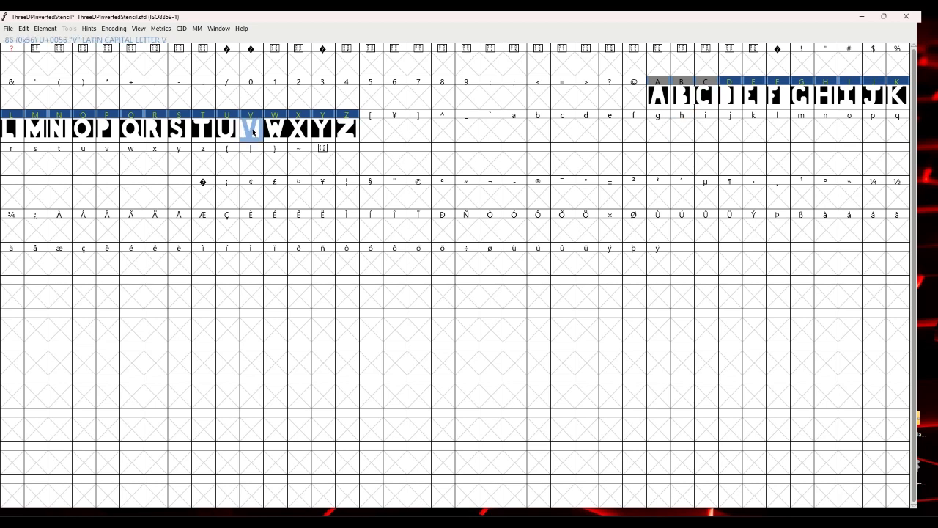
Auto-width the capital glyphs C through V with separation 1, minimum 0 and maximum 300.
left_click_drag(707, 98, 892, 107)
left_click_drag(213, 119, 250, 136)
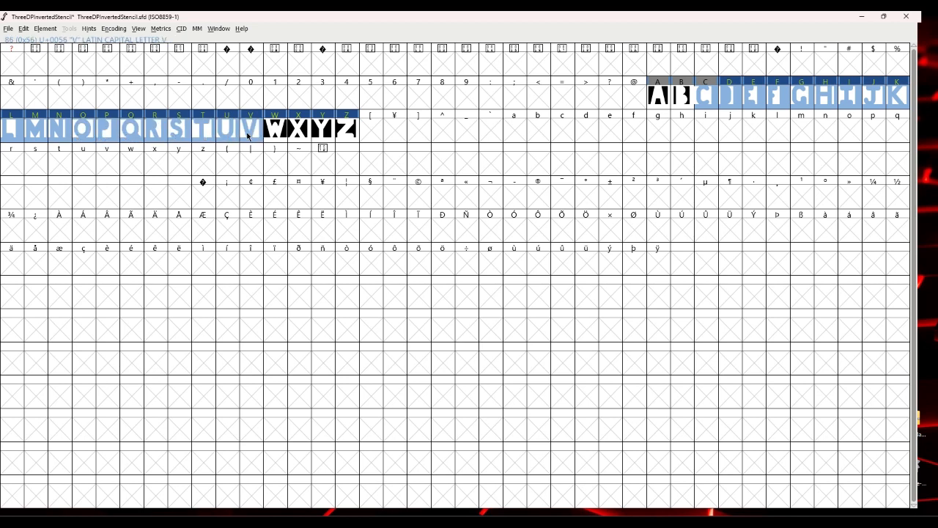
left_click(160, 28)
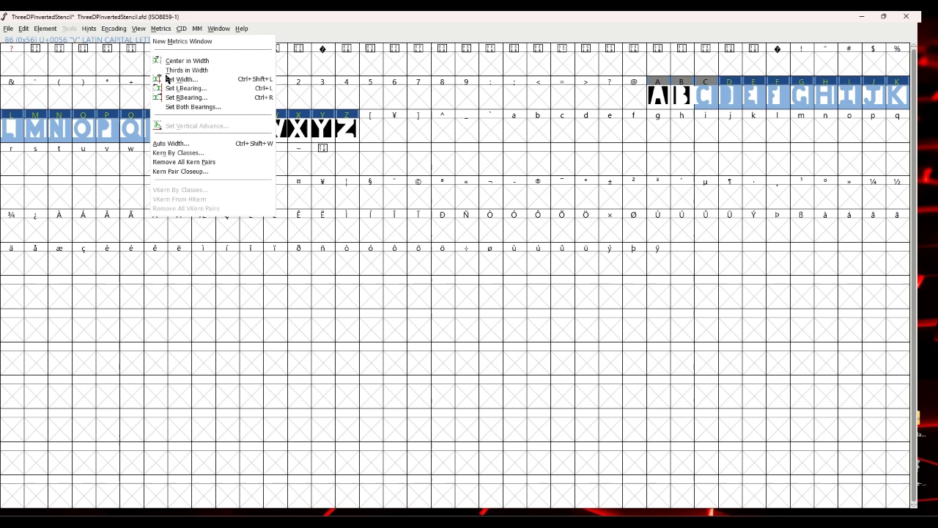
left_click(176, 146)
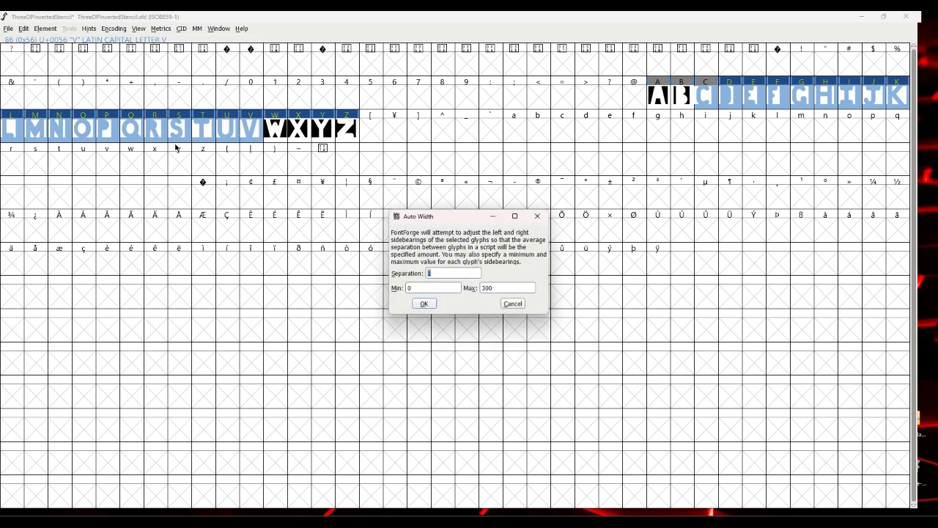
left_click(417, 304)
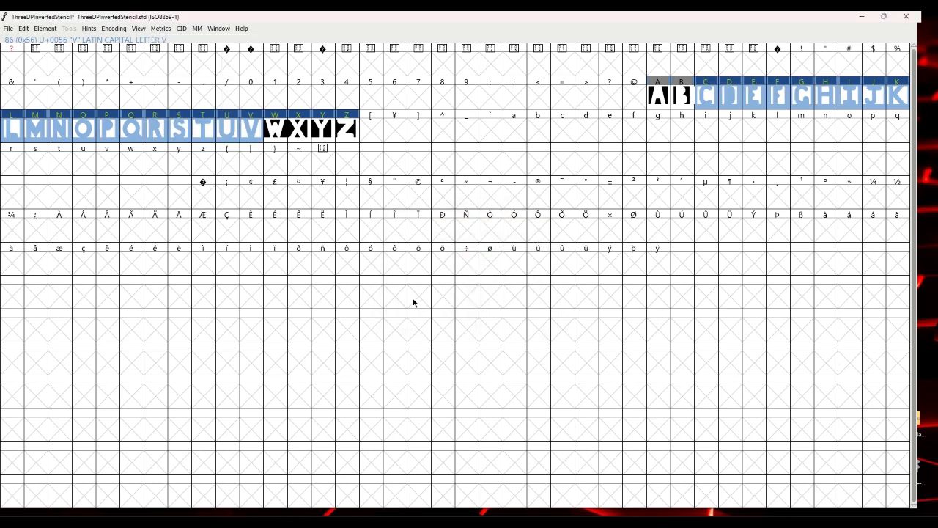
Auto-width the capital glyphs X, Y and Z with separation 1, minimum 0 and maximum 300, and clear the selection.
left_click(305, 137)
key("shift+Right")
key("shift+Right")
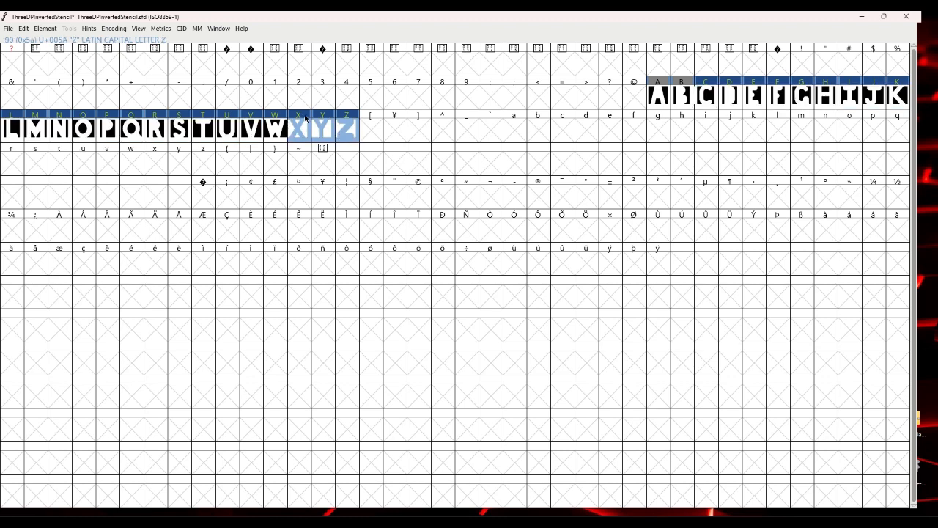
left_click(161, 29)
left_click(179, 144)
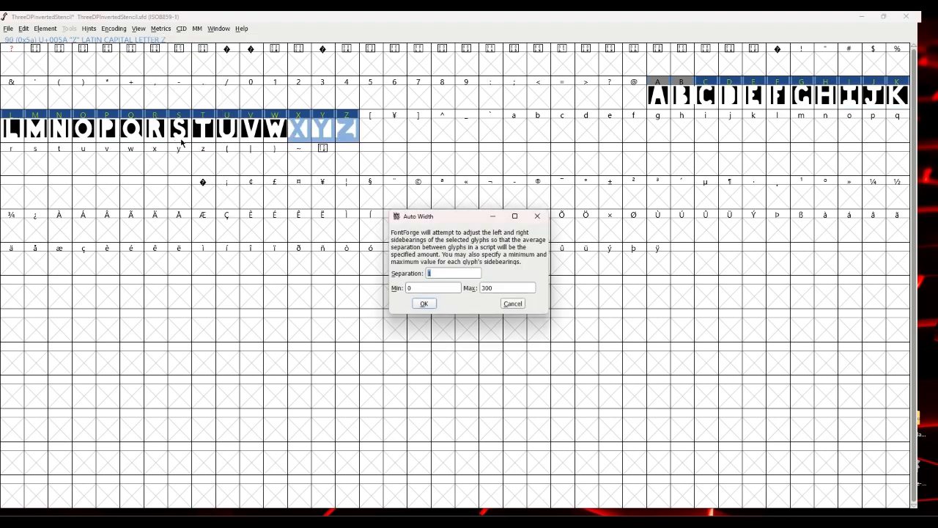
left_click(424, 304)
left_click(372, 229)
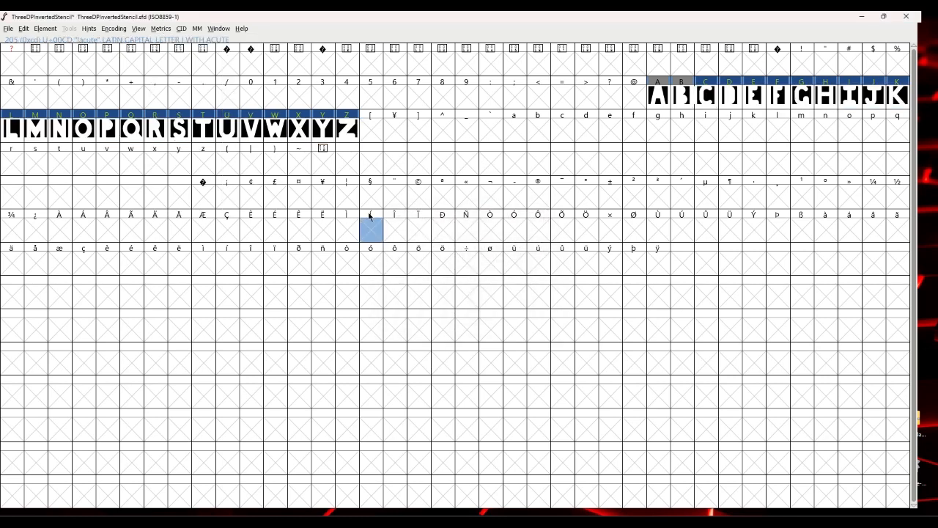
left_click(169, 29)
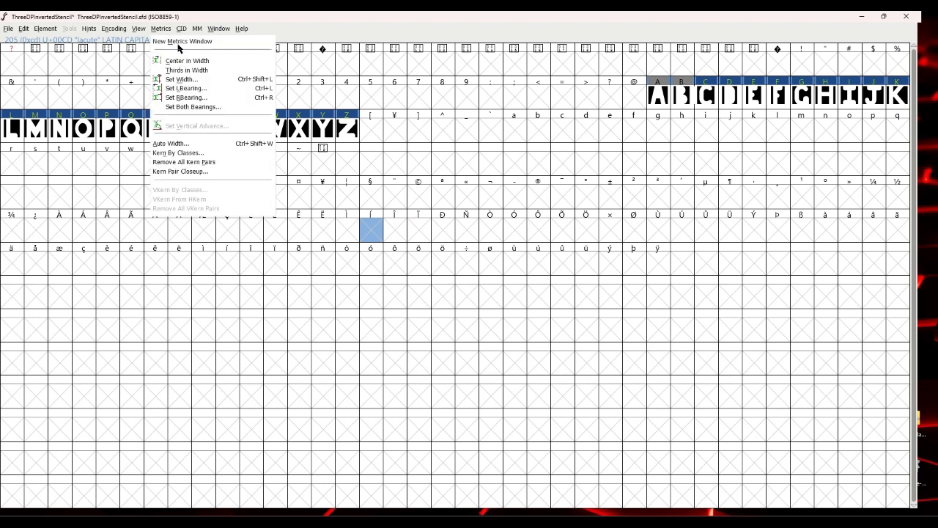
left_click(180, 42)
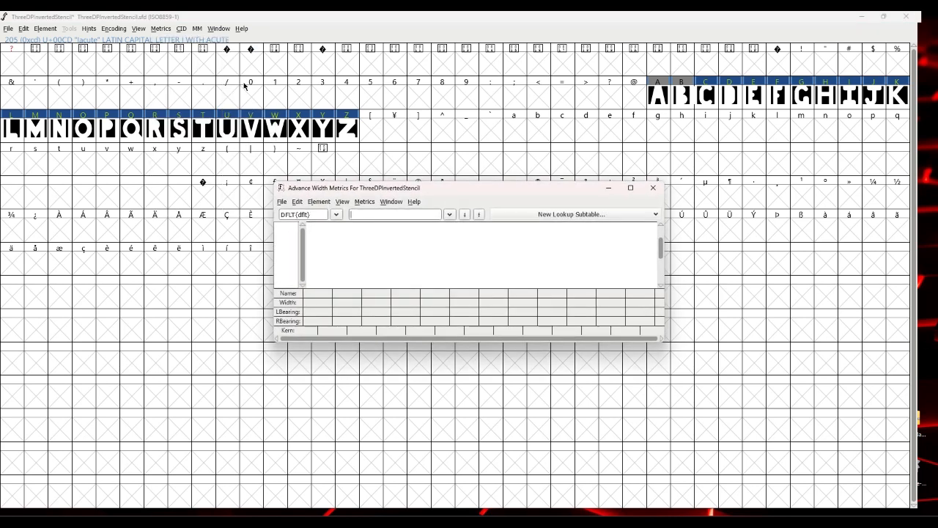
type("A")
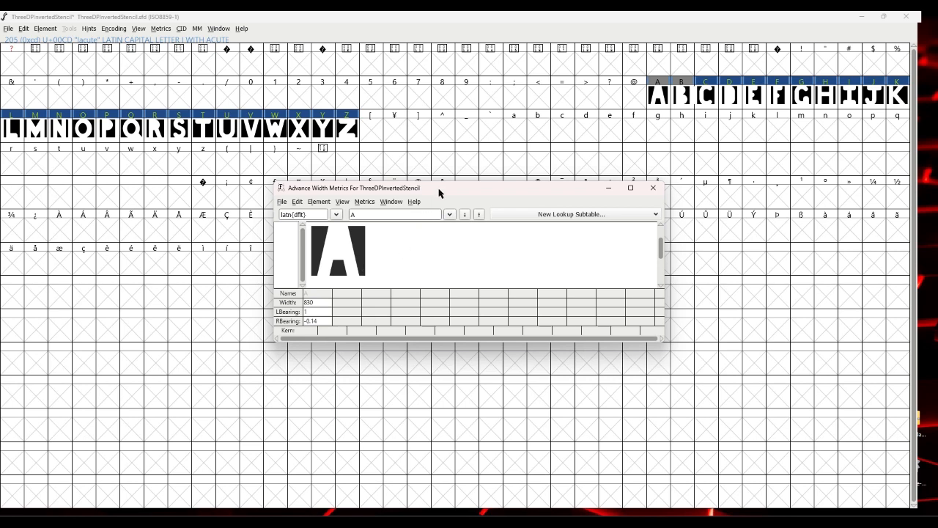
left_click_drag(442, 193, 418, 186)
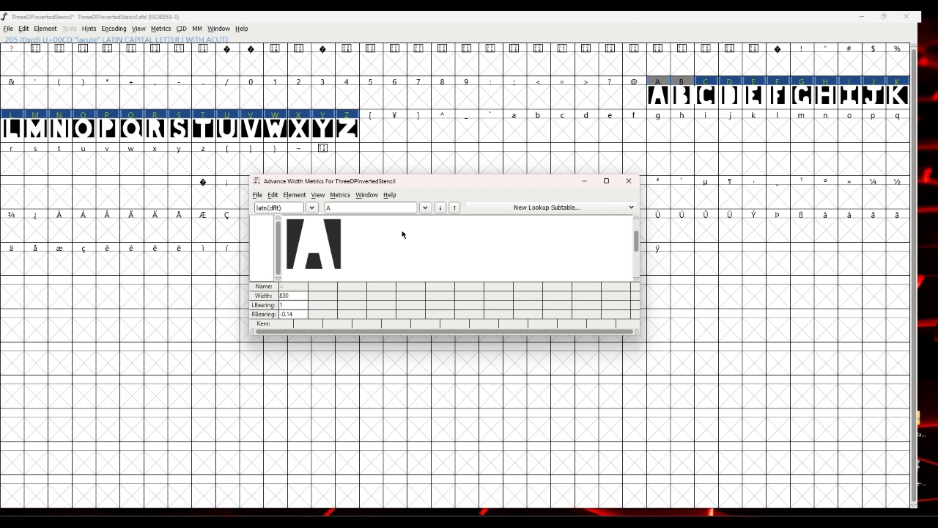
left_click(629, 181)
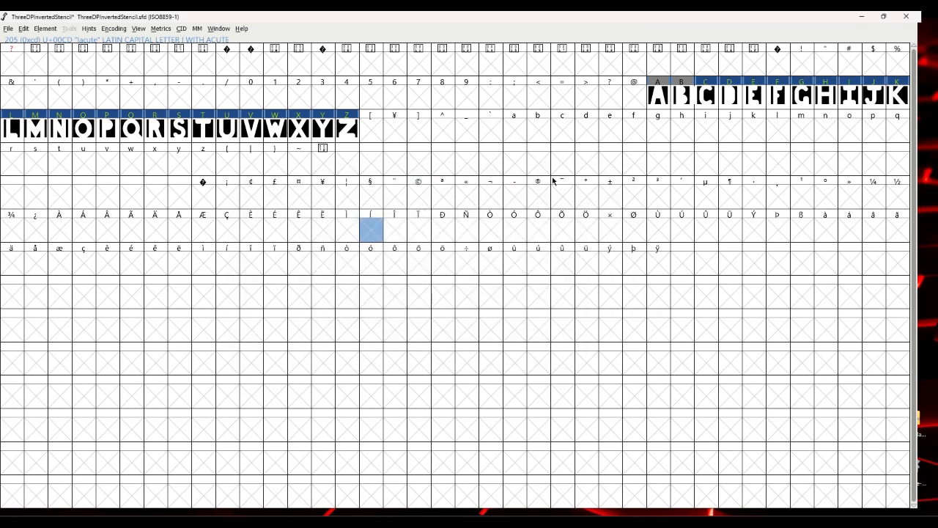
Open a metrics window from capital Z and preview the spacing of ZABCDEFGHIJKLMNOPQRSTUVWXYZ through to the last letters.
left_click(379, 127)
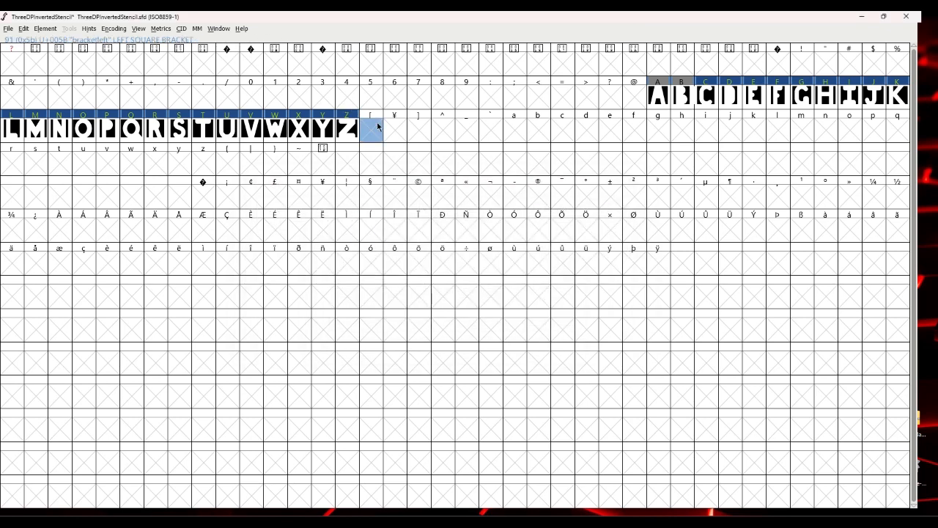
left_click(347, 128)
left_click(162, 29)
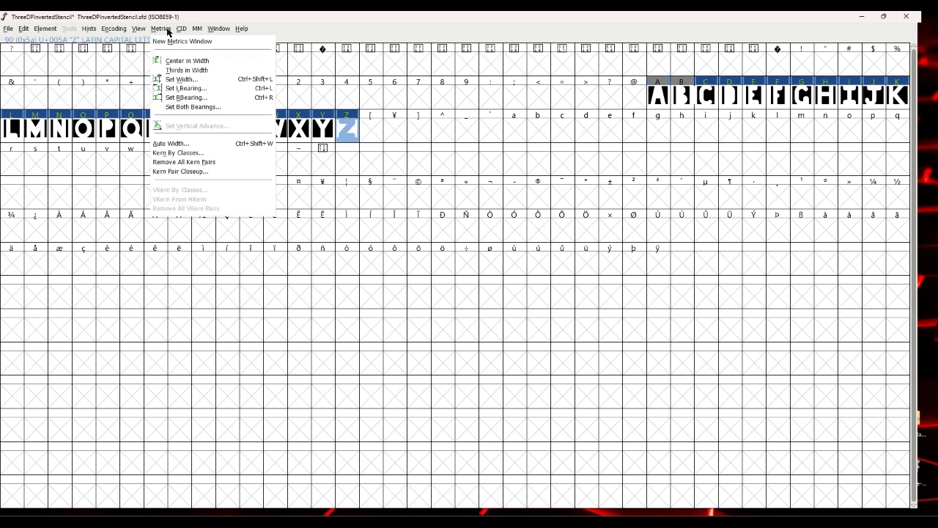
left_click(182, 42)
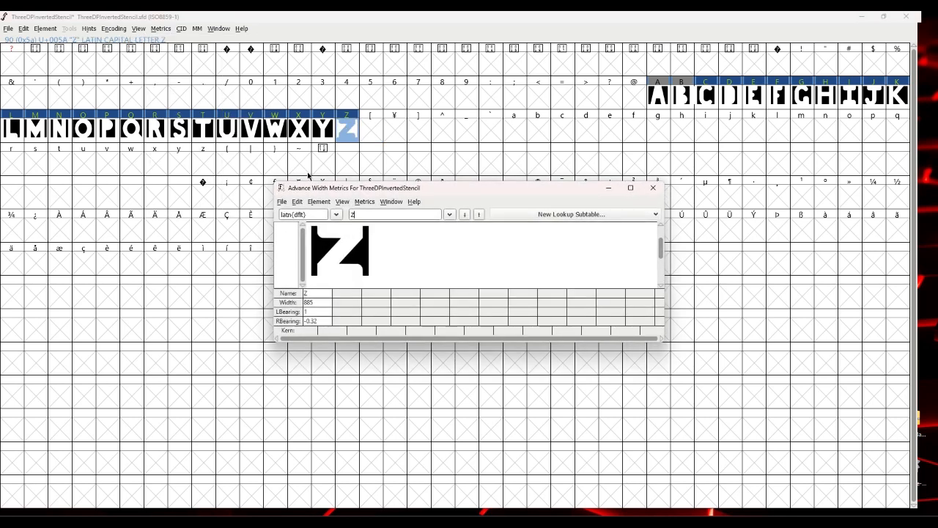
type("AB")
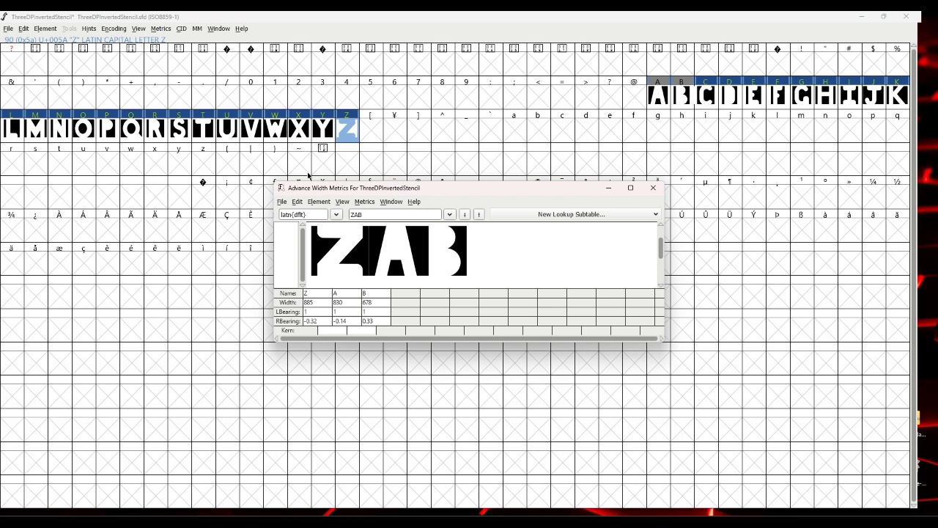
type("CD")
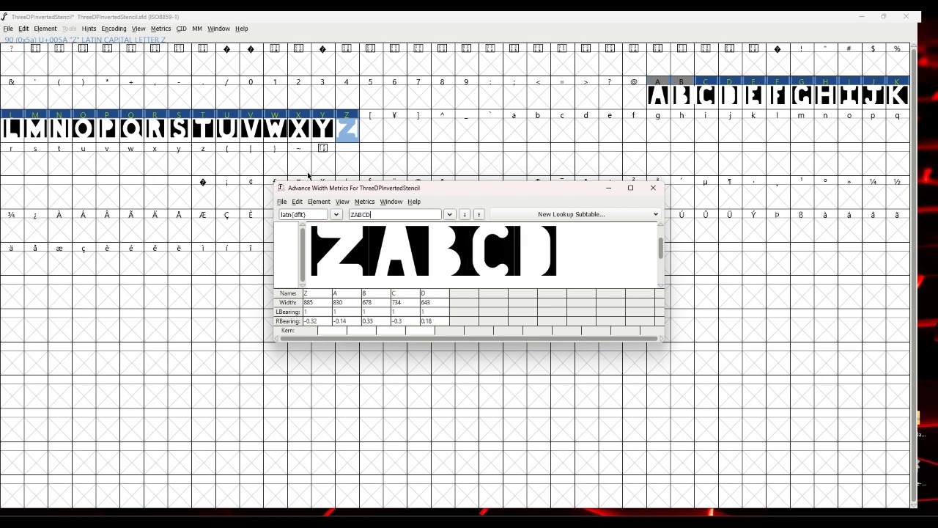
type("E")
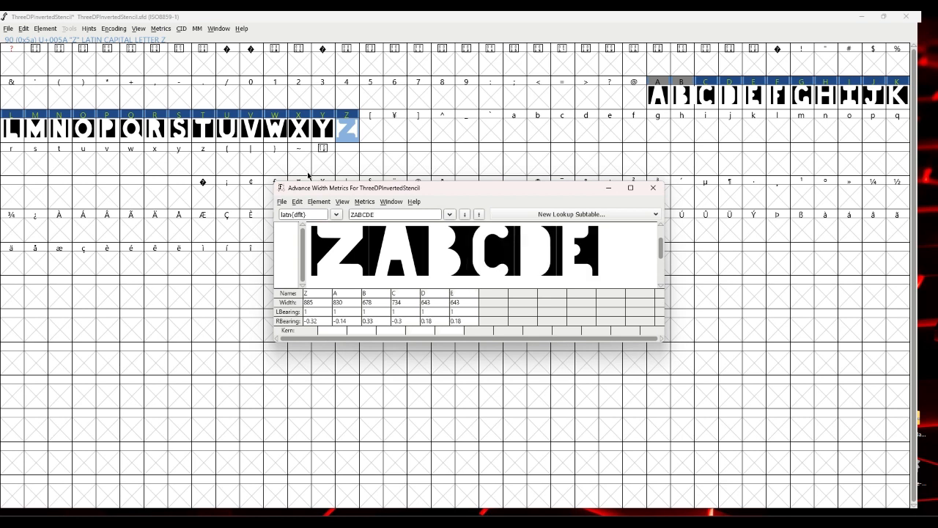
type("FGHI")
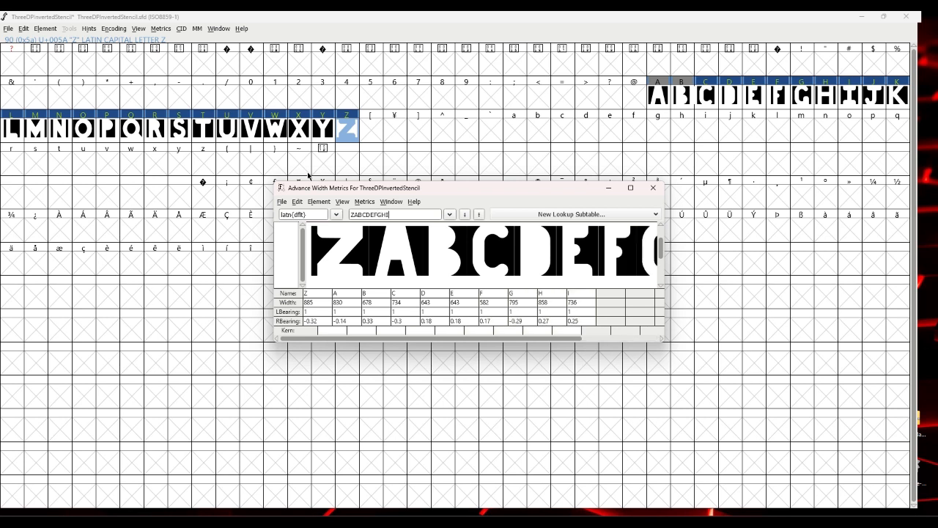
type("JKLMNOP")
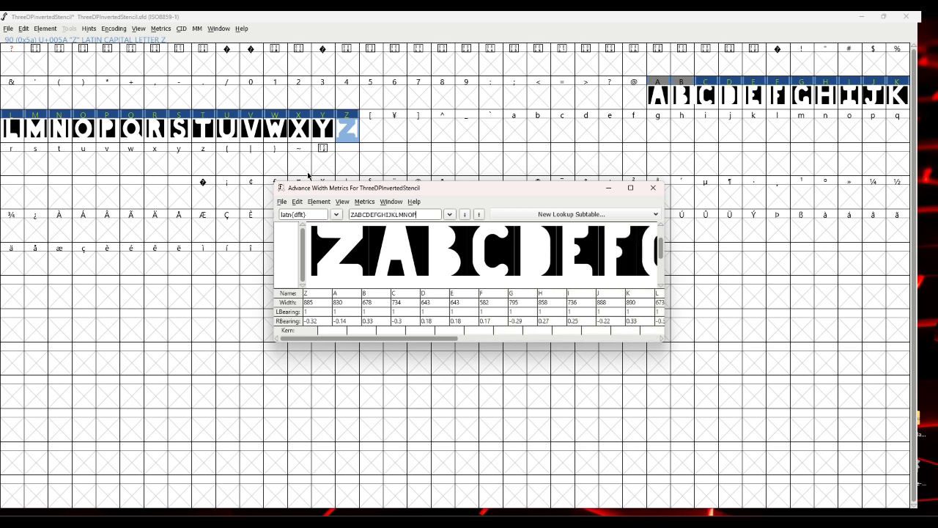
type("QRSTUV")
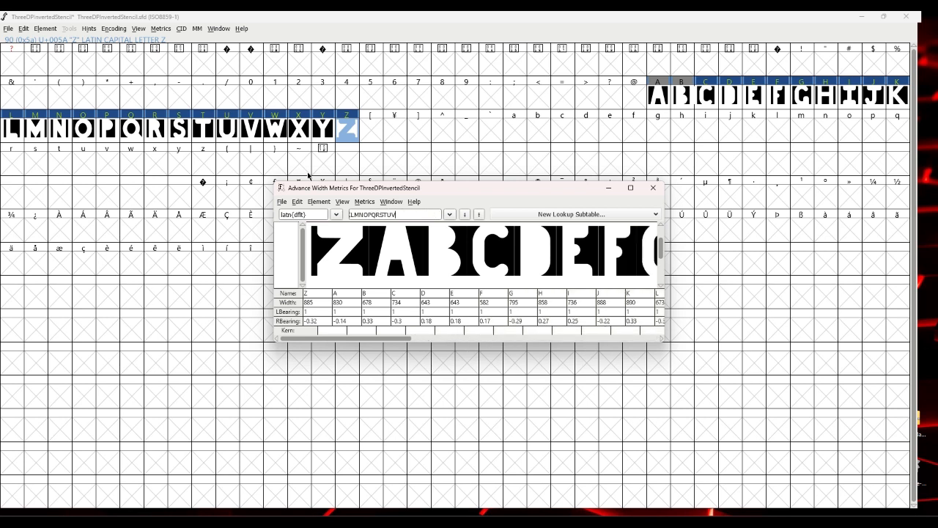
type("WXYZ")
left_click_drag(360, 341, 664, 341)
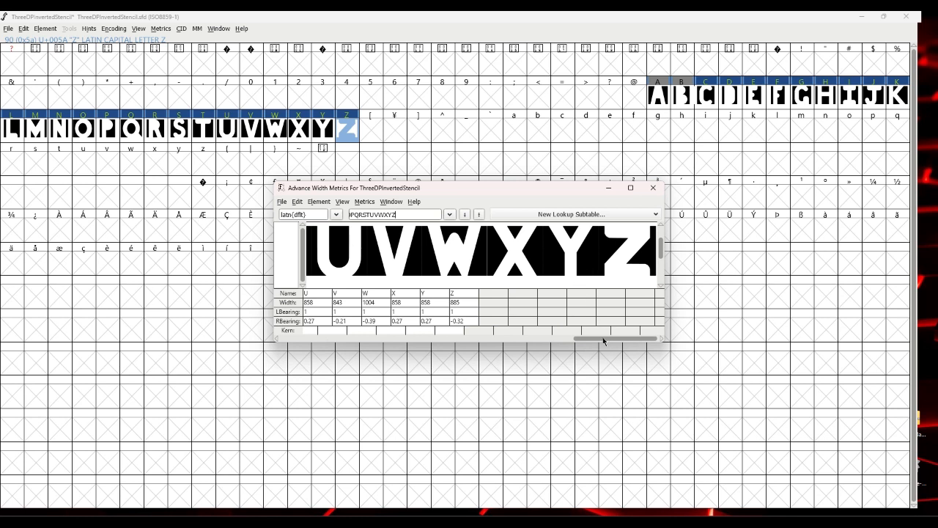
Replace the alphabet in the metrics preview with the word ALGEBRA to check its letter spacing.
left_click_drag(605, 342, 317, 316)
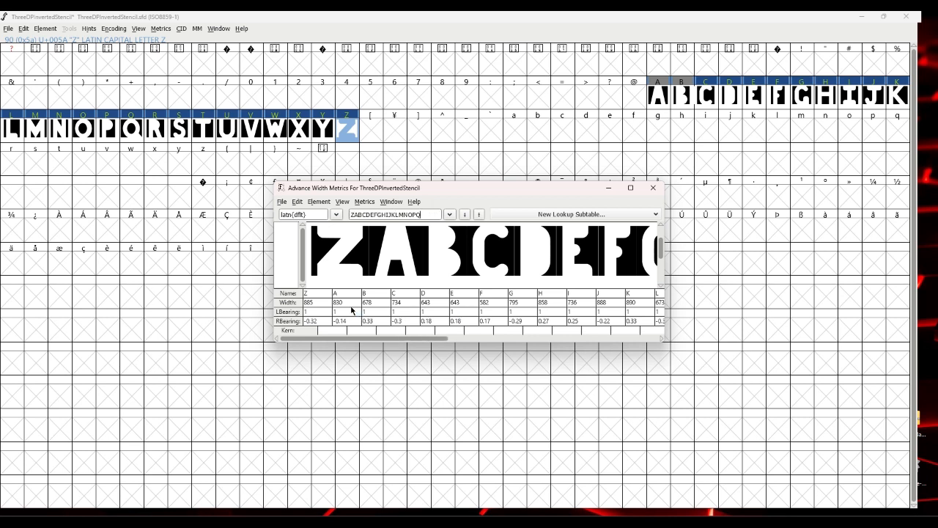
key("BackSpace")
key("BackSpace")
key("BackSpace")
key("BackSpace")
key("BackSpace")
key("BackSpace")
key("BackSpace")
key("BackSpace")
key("BackSpace")
key("BackSpace")
key("BackSpace")
key("BackSpace")
key("BackSpace")
key("BackSpace")
key("BackSpace")
key("BackSpace")
key("BackSpace")
key("BackSpace")
type("ALGEBRA")
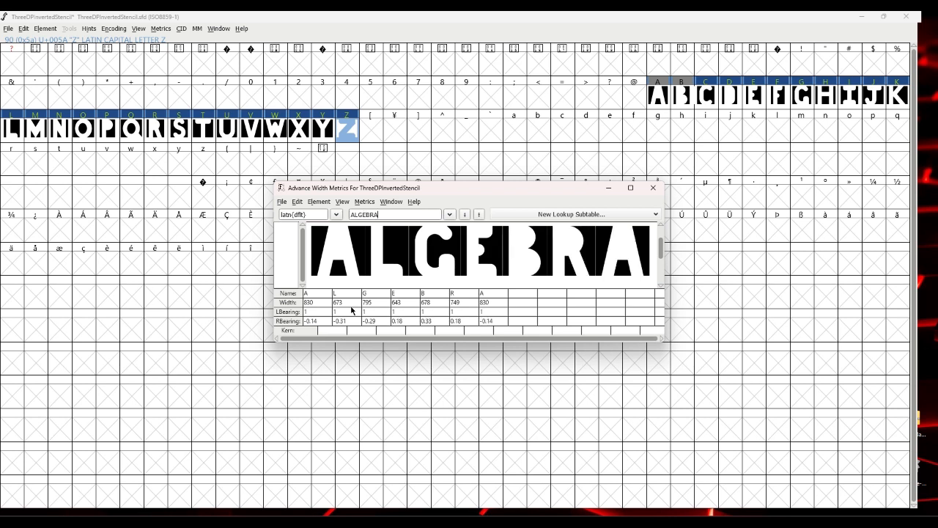
Replace the preview text with CORAL to check how its letters join.
key("BackSpace")
key("BackSpace")
key("BackSpace")
key("BackSpace")
key("BackSpace")
key("BackSpace")
key("BackSpace")
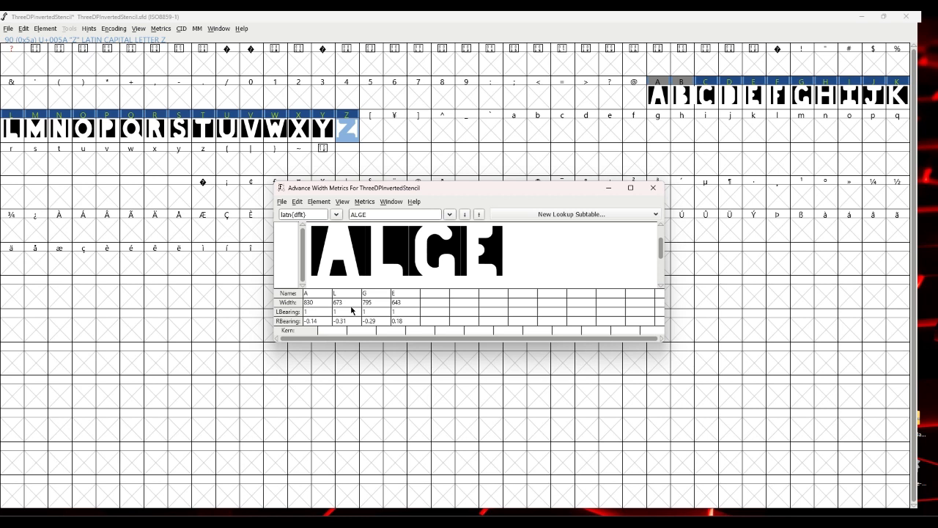
type("CORAL")
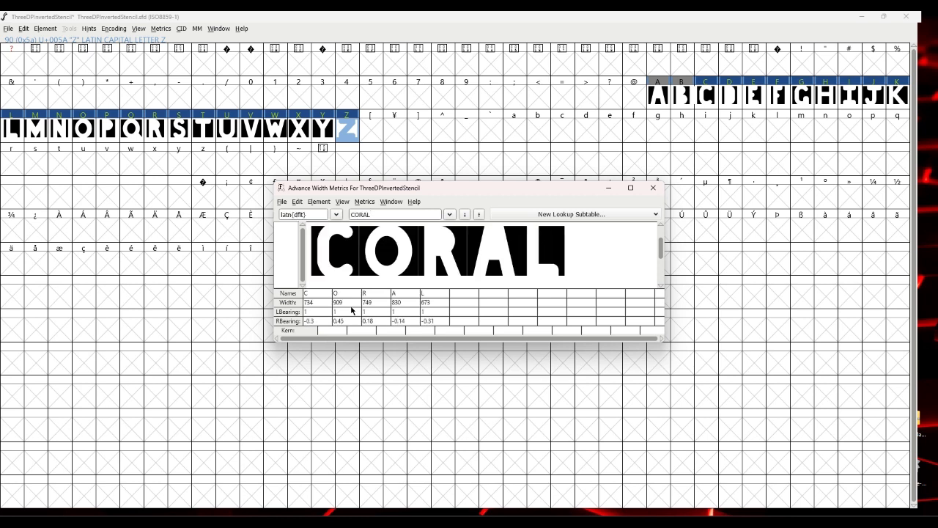
Clear the metrics preview and check the spacing of the word KARATE.
key("BackSpace")
key("BackSpace")
key("BackSpace")
key("BackSpace")
key("BackSpace")
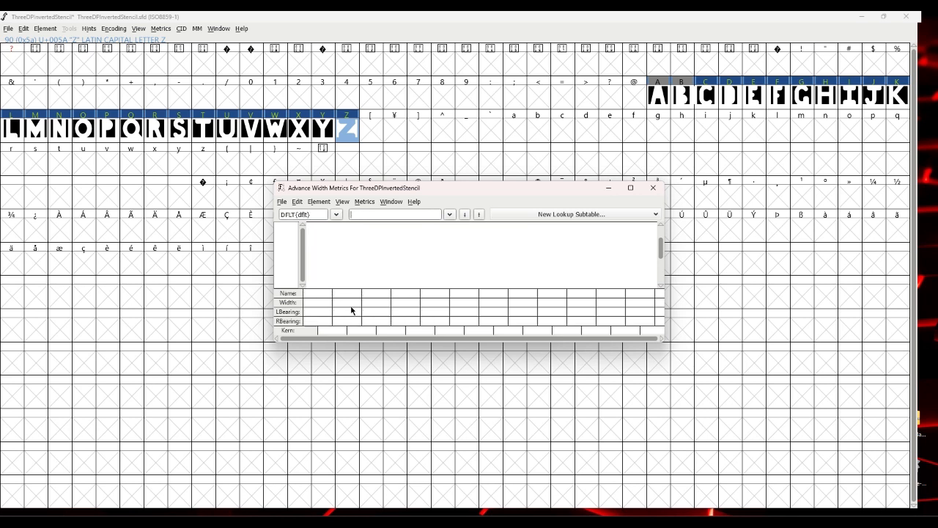
type("KARATE")
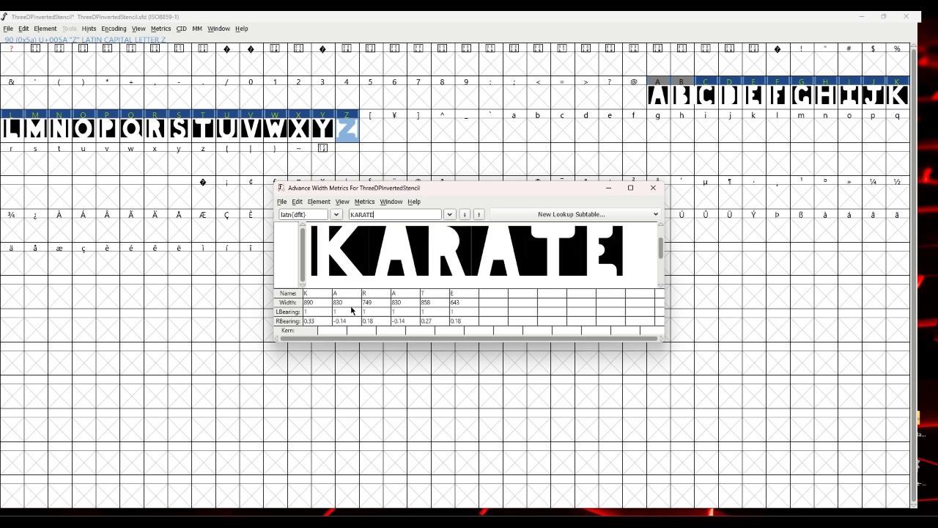
Keep the initial K of the preview text and change the word to KAREOKE to check its spacing.
key("BackSpace")
key("BackSpace")
key("BackSpace")
key("BackSpace")
key("BackSpace")
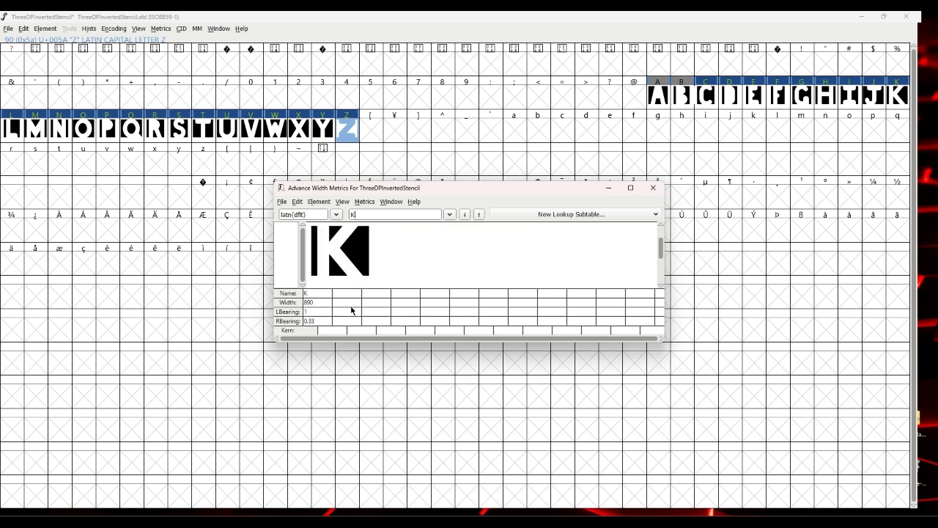
type("AREOKE")
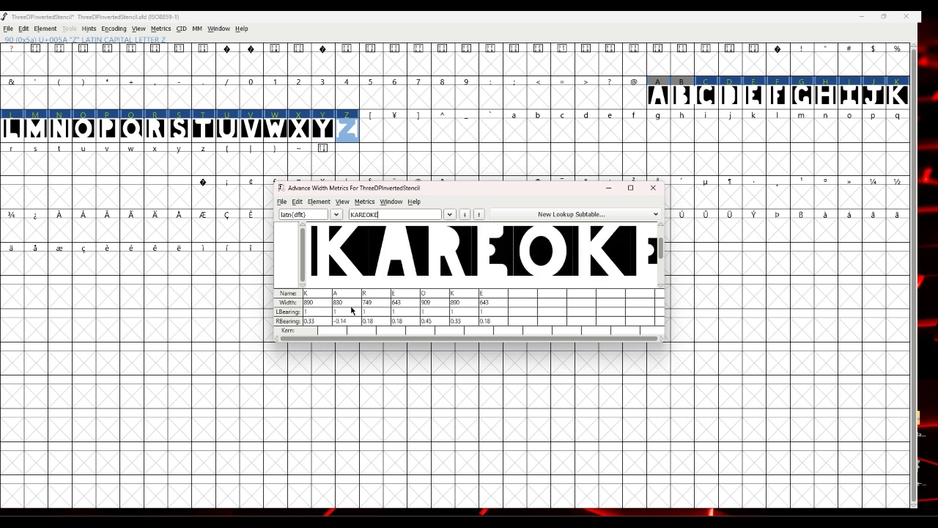
Replace the preview text with JAPAN to check the spacing between its letters.
key("BackSpace")
key("BackSpace")
key("BackSpace")
key("BackSpace")
key("BackSpace")
key("BackSpace")
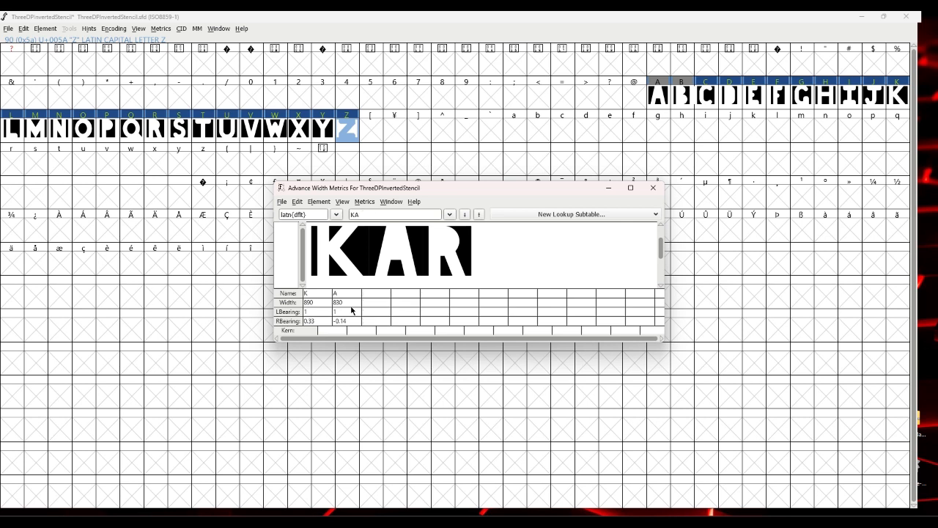
key("BackSpace")
type("JAPAN")
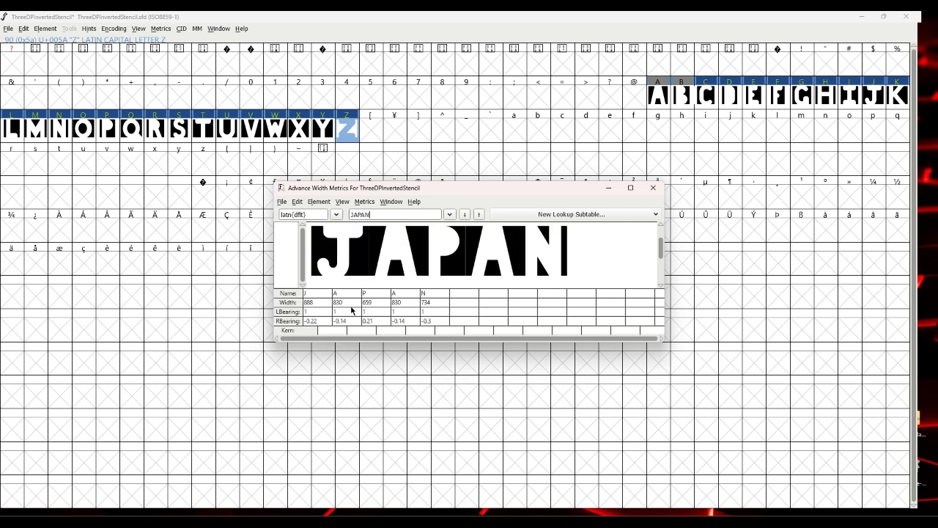
Replace the preview text with HAWAII to check the spacing around A, W and I.
key("BackSpace")
key("BackSpace")
key("BackSpace")
key("BackSpace")
key("BackSpace")
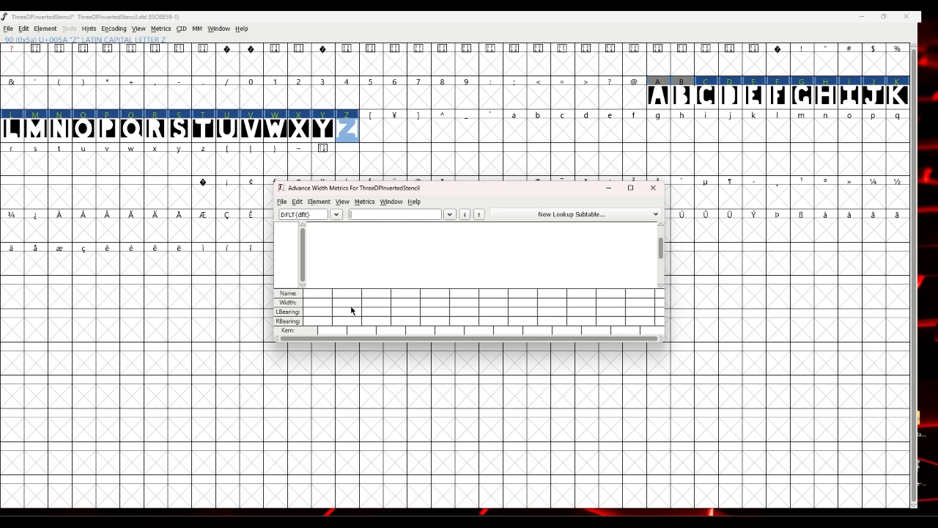
type("HAWAII")
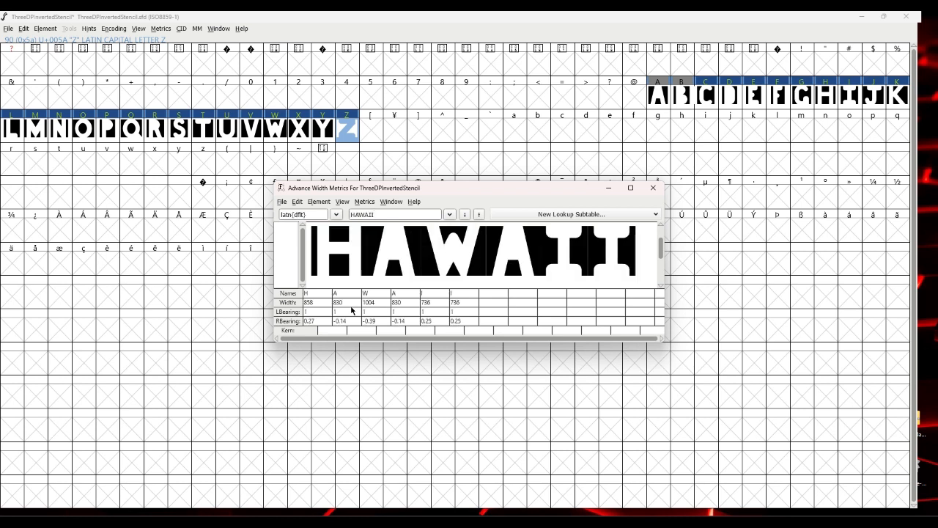
Replace the preview text with the long word ANTIDISESTABLISHMENTARIANISM to test its letter spacing.
key("BackSpace")
key("BackSpace")
key("BackSpace")
key("BackSpace")
key("BackSpace")
key("BackSpace")
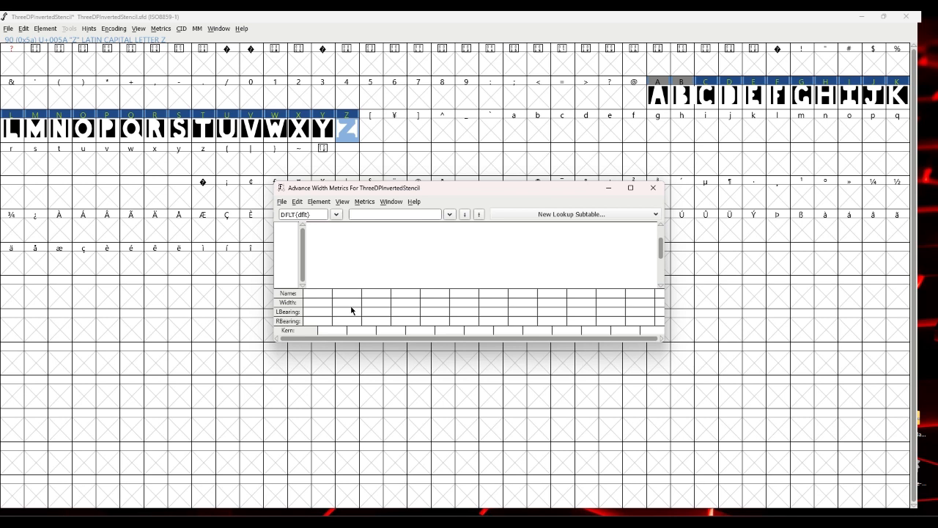
type("ANTIS")
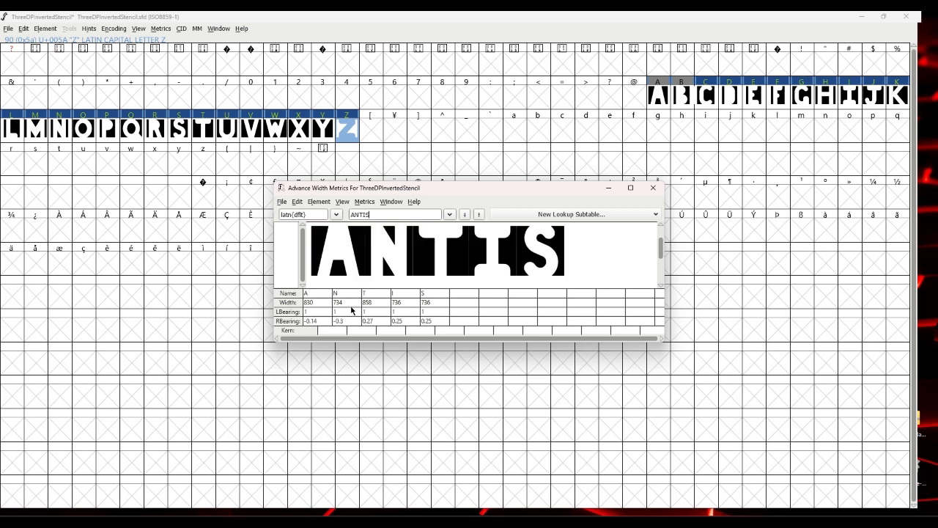
key("Left")
type("DI")
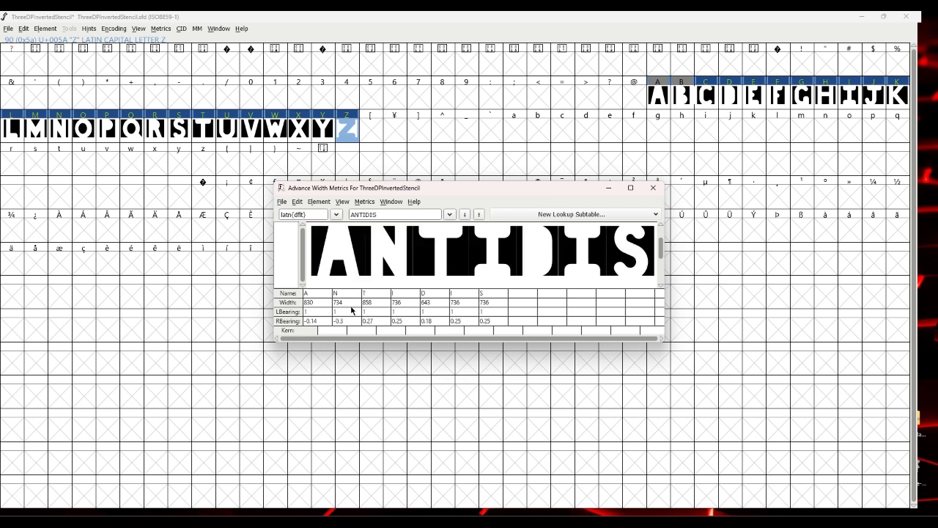
type("SESTA")
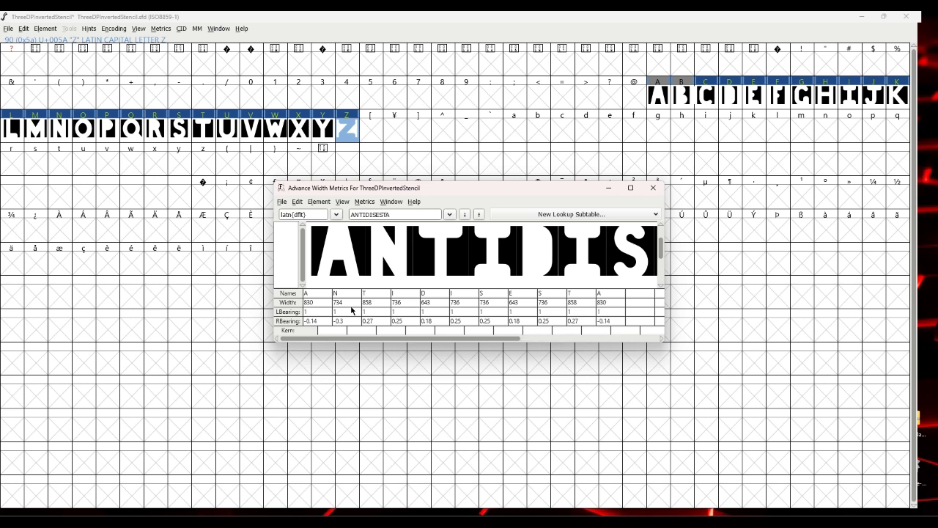
type("BLISHMENT")
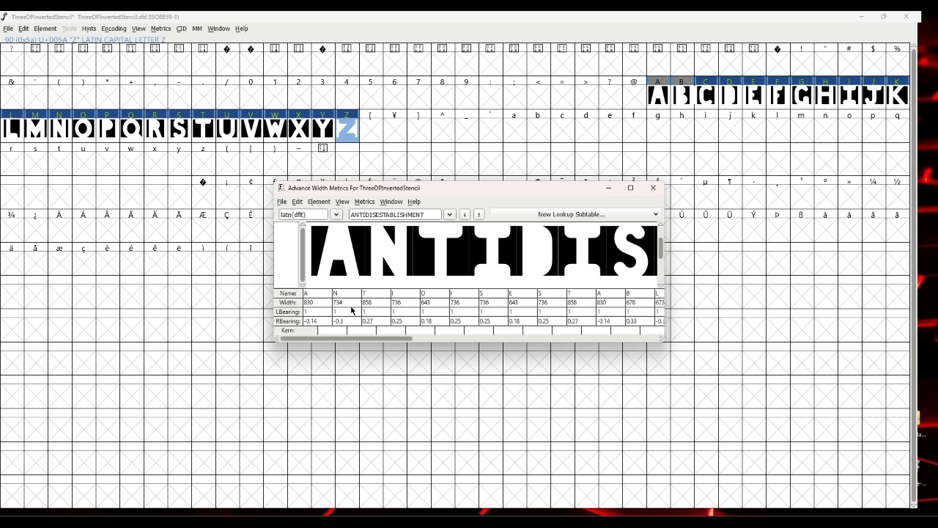
type("ARIANISM")
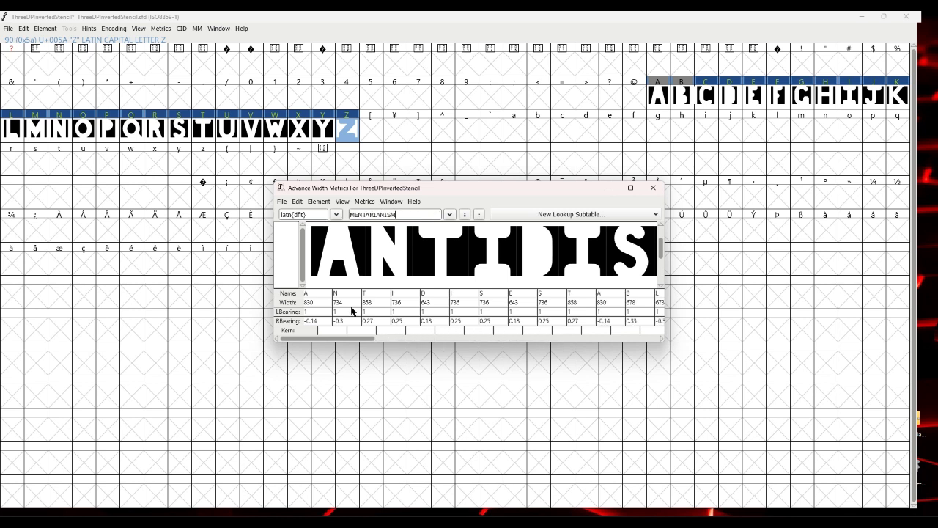
Examine the joints between the middle letters of the long word with the metrics window maximized, and restore the window size.
left_click_drag(354, 340, 497, 337)
left_click(631, 188)
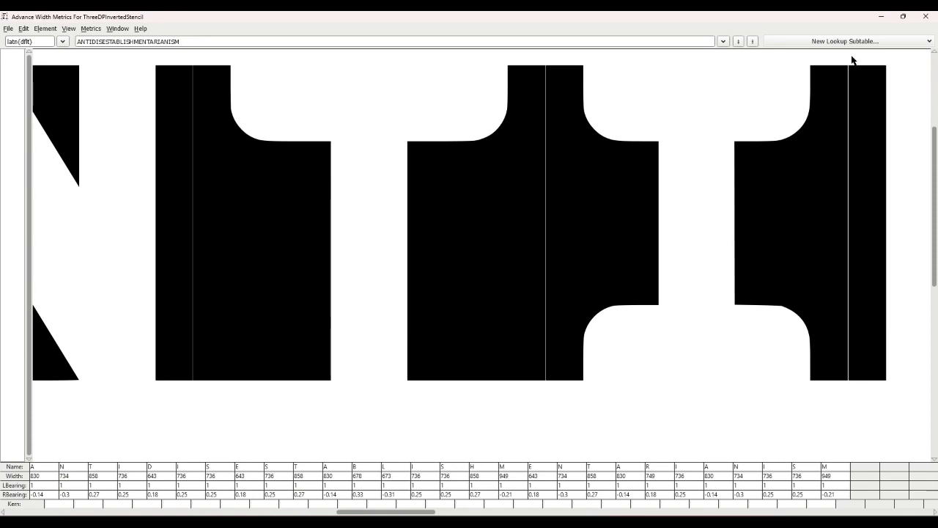
left_click(903, 17)
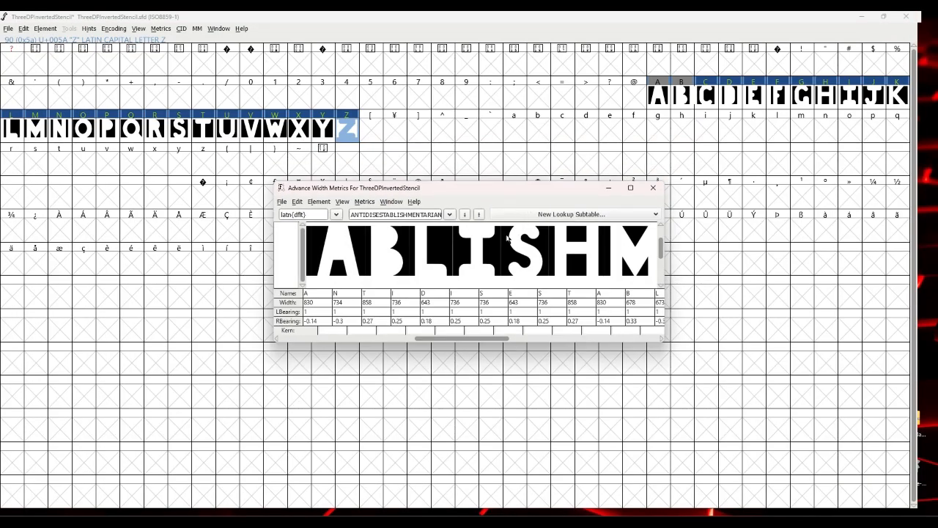
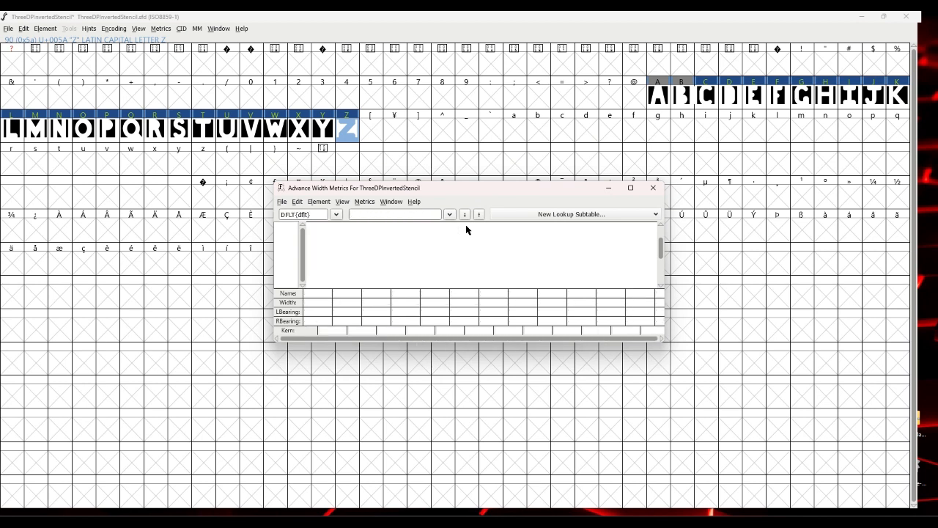
Preview the spacing of SUPERCALIFRAGILISTICEXPIALIDOCIOUS through to its last letters, and close the metrics window.
type("CAL")
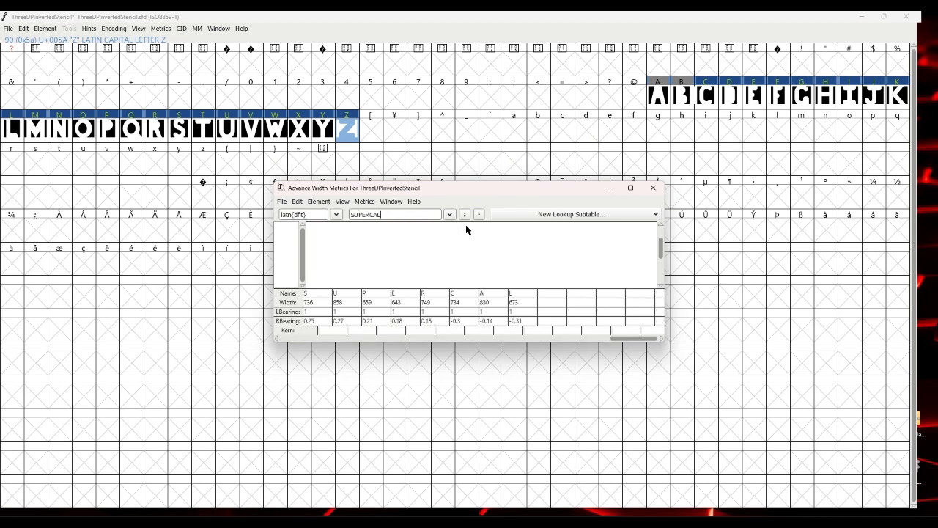
type("IFRAGILISTIC")
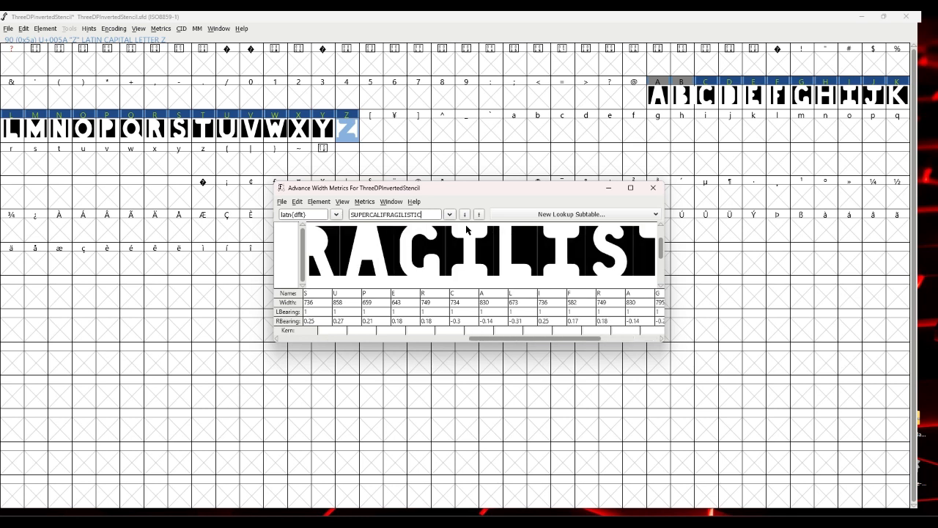
type("EXPIALI")
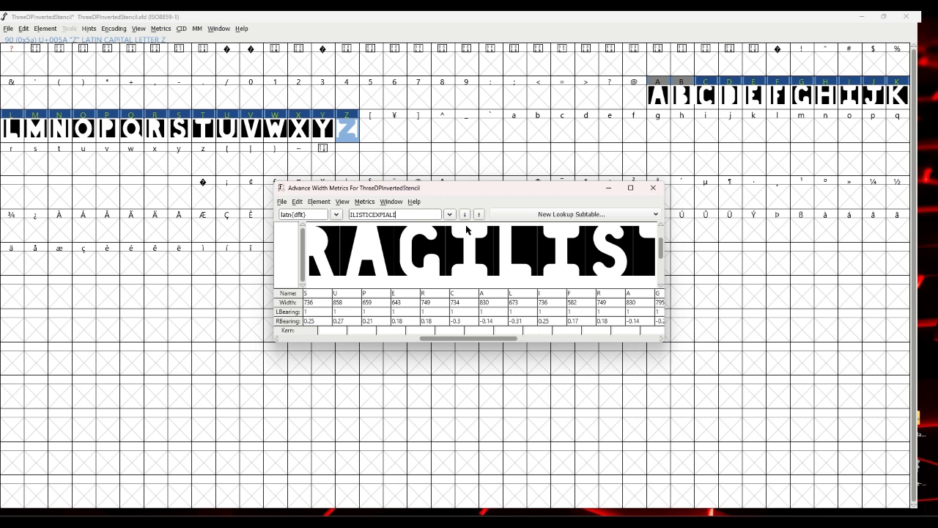
type("DOCIOUS")
key("BackSpace")
key("BackSpace")
key("BackSpace")
key("BackSpace")
type("IOUS")
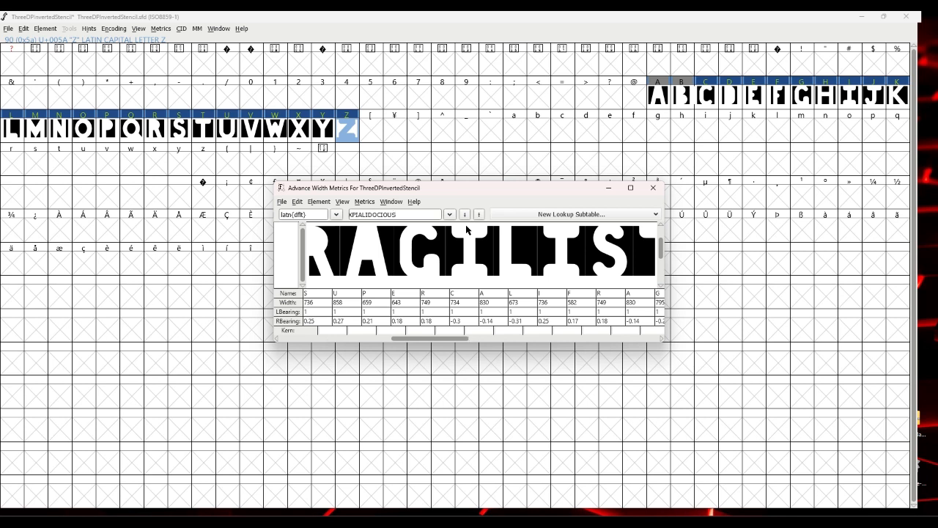
left_click_drag(437, 340, 640, 332)
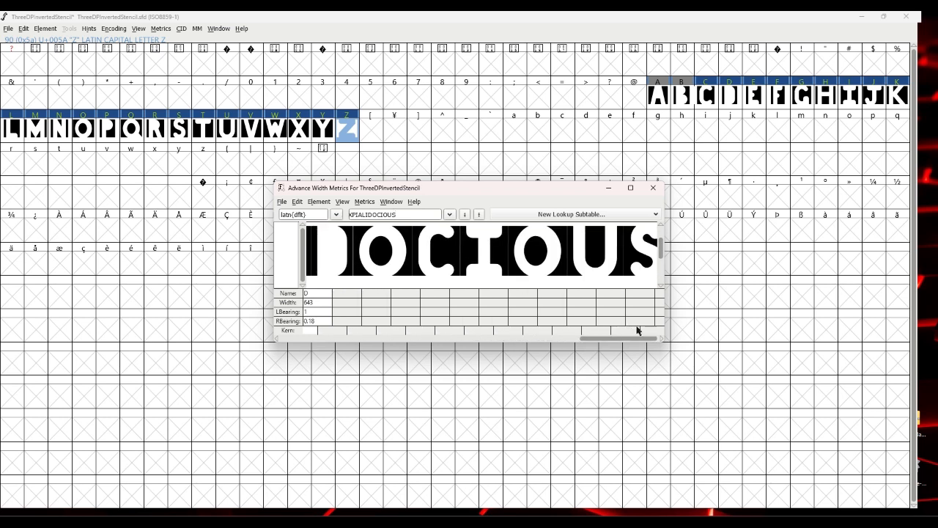
left_click(659, 189)
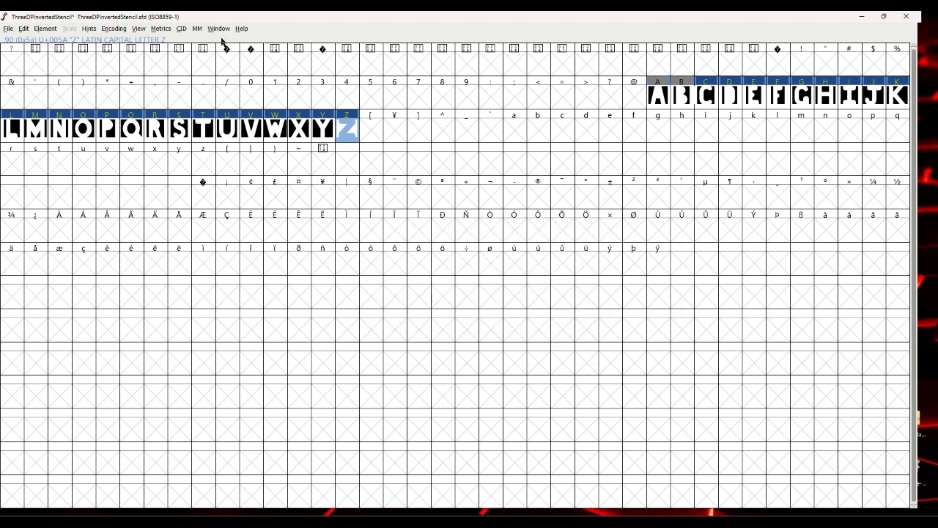
Open a new metrics window and preview the spacing of the word QUEEN.
left_click(161, 29)
left_click(180, 41)
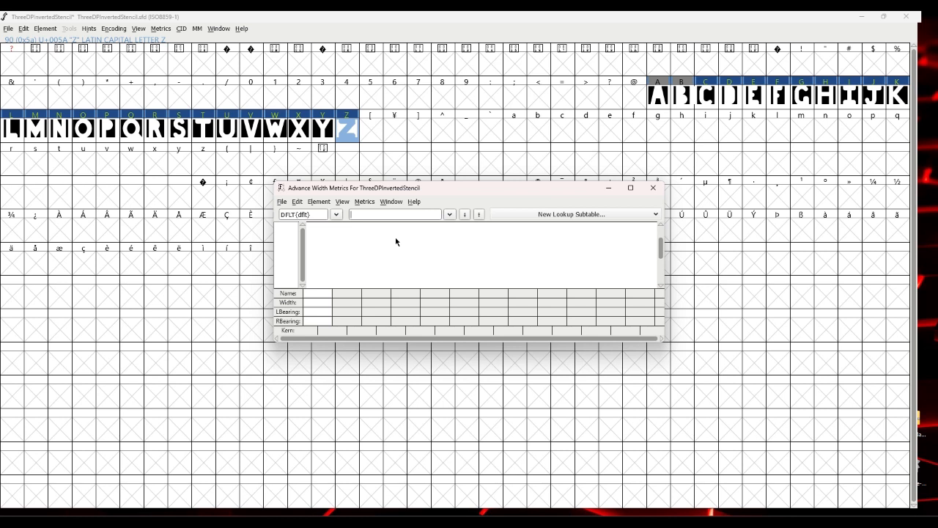
type("QUEEN")
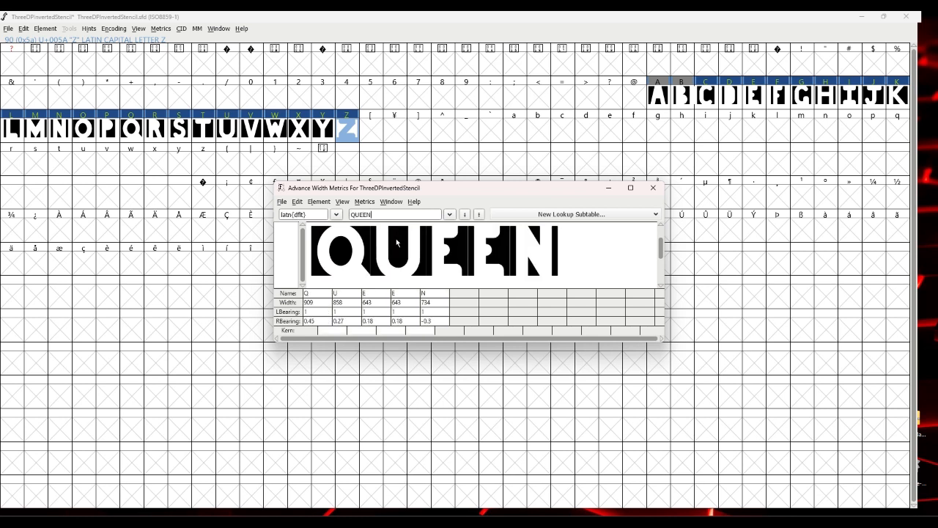
Replace QUEEN in the metrics preview with the short words OF and THE, one after the other, to check their spacing.
key("BackSpace")
key("BackSpace")
key("BackSpace")
key("BackSpace")
key("BackSpace")
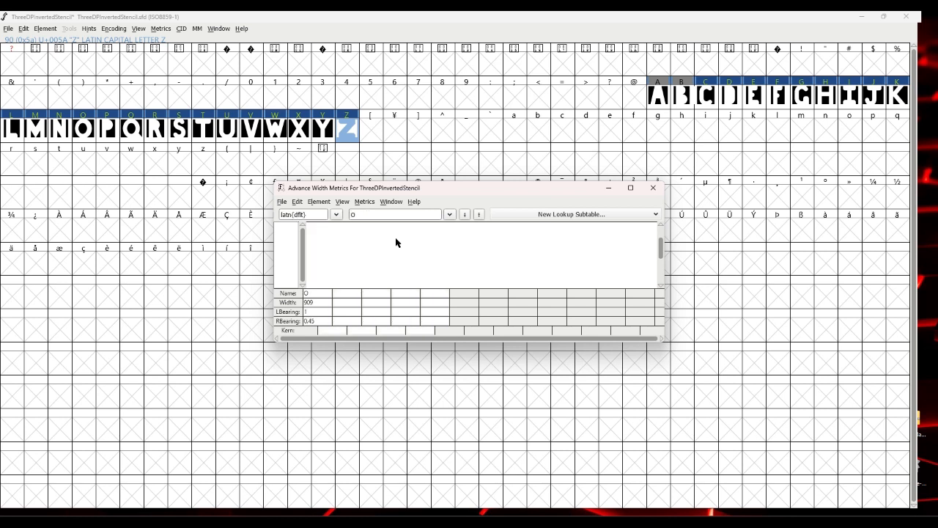
type("OF")
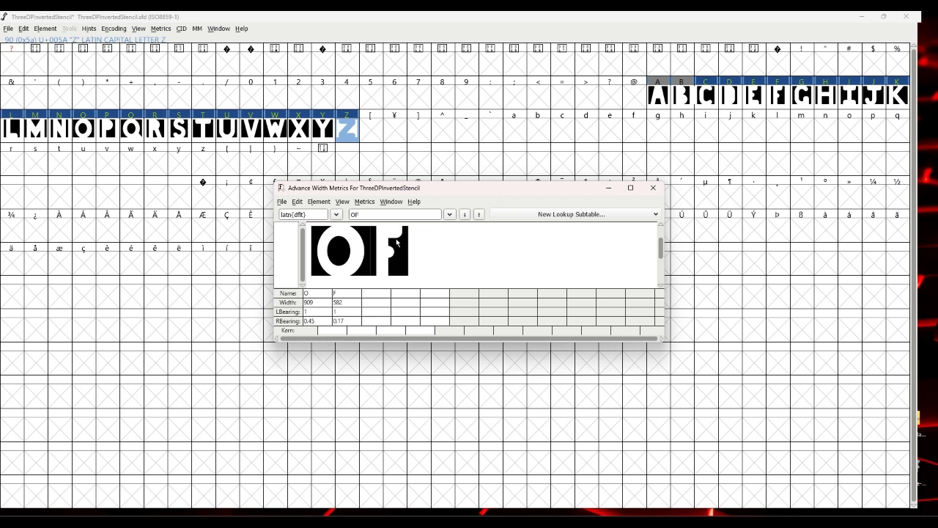
key("BackSpace")
key("BackSpace")
type("THE")
Replace the preview text with ZOOKEEPERS to check its letter spacing, and clear the text.
key("BackSpace")
key("BackSpace")
key("BackSpace")
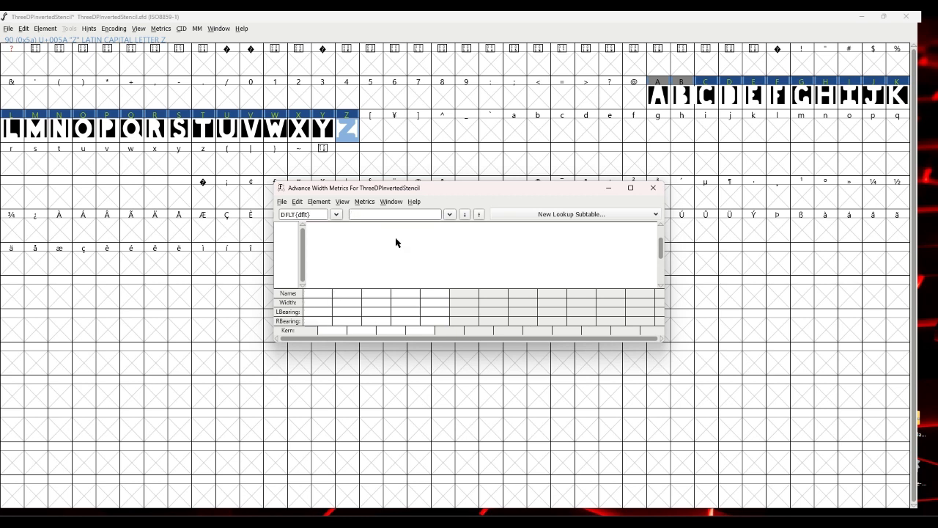
type("ZOOK")
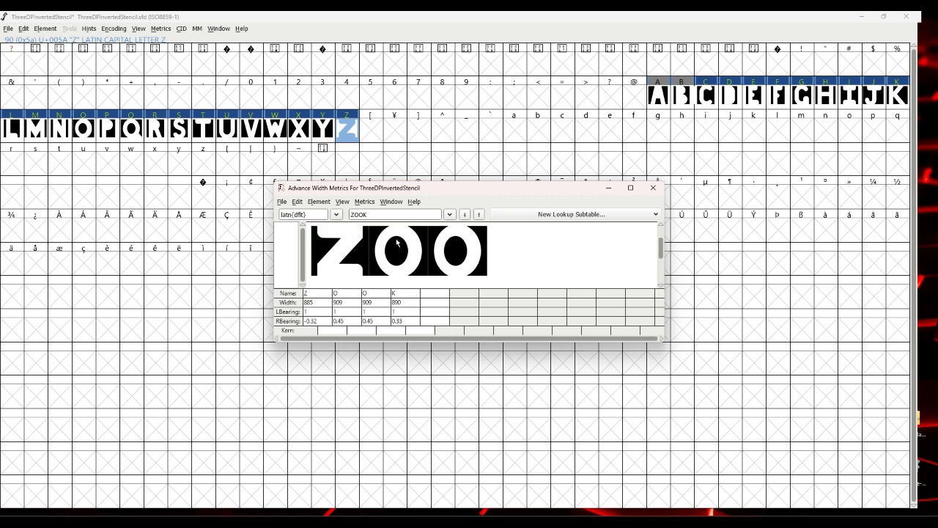
type("EEPERS")
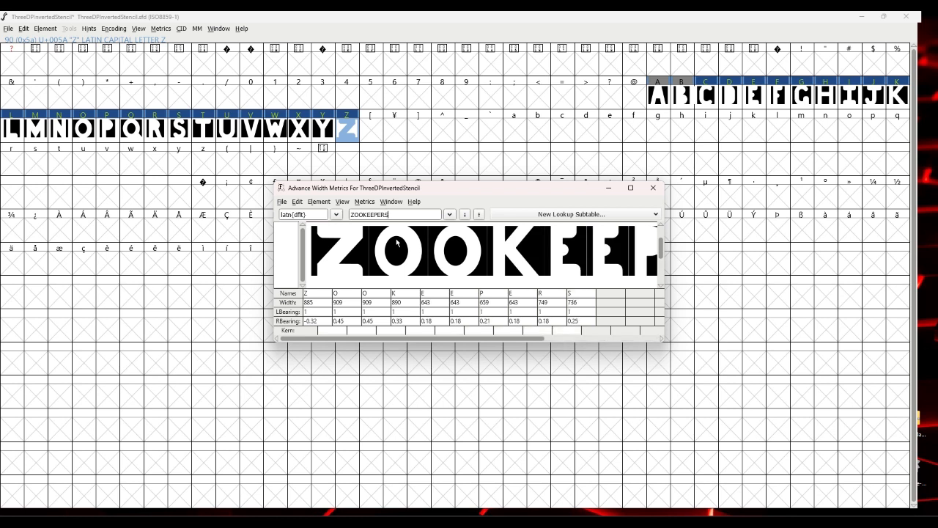
key("ctrl+a")
key("BackSpace")
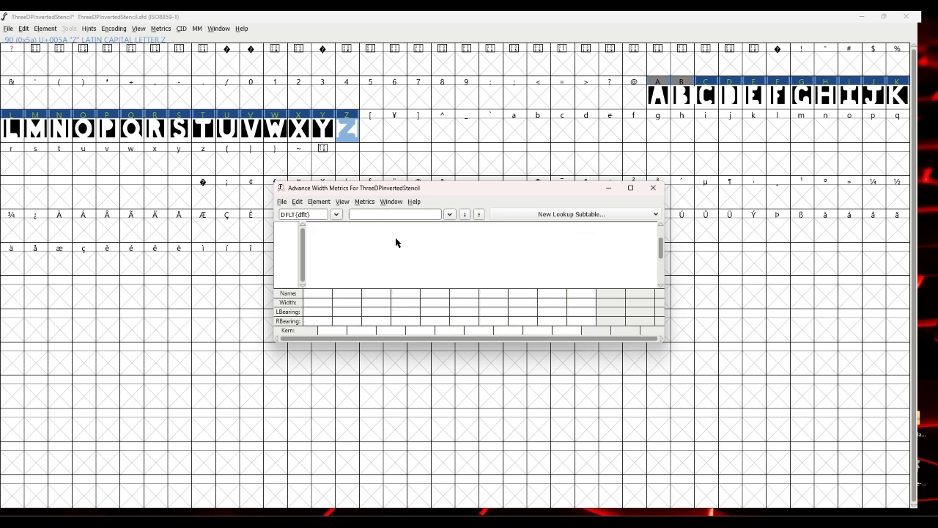
Preview the letter spacing of GUILD and WENT in the metrics window, one after the other, and clear the text.
type("GUILD")
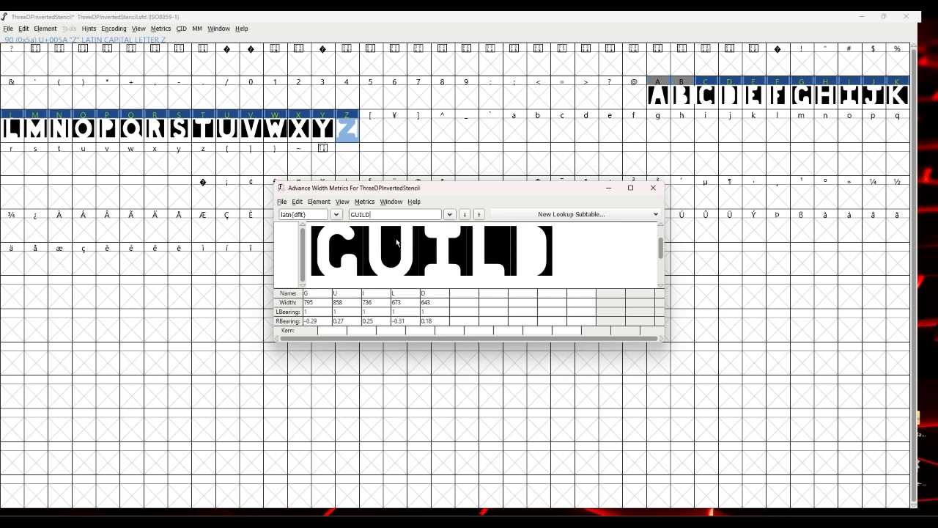
key("BackSpace")
key("BackSpace")
key("BackSpace")
key("BackSpace")
key("BackSpace")
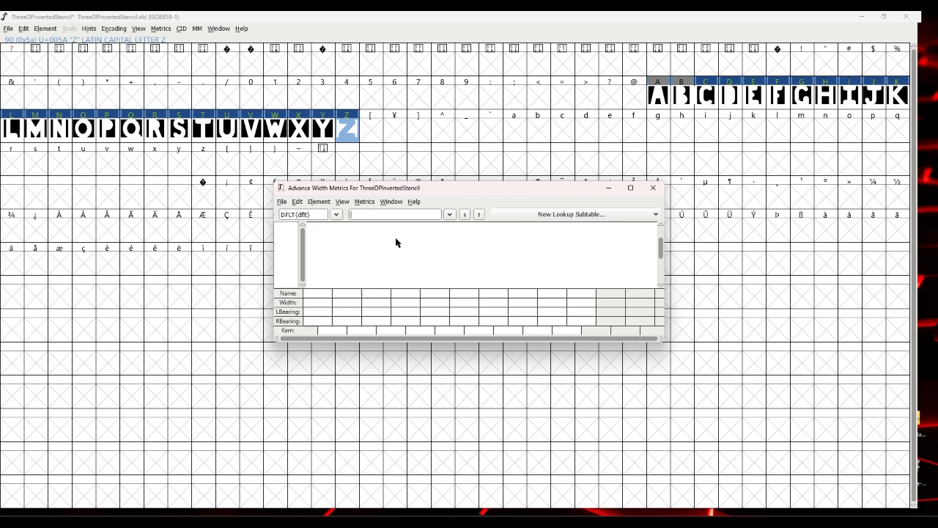
type("WENT")
key("BackSpace")
key("BackSpace")
key("BackSpace")
key("BackSpace")
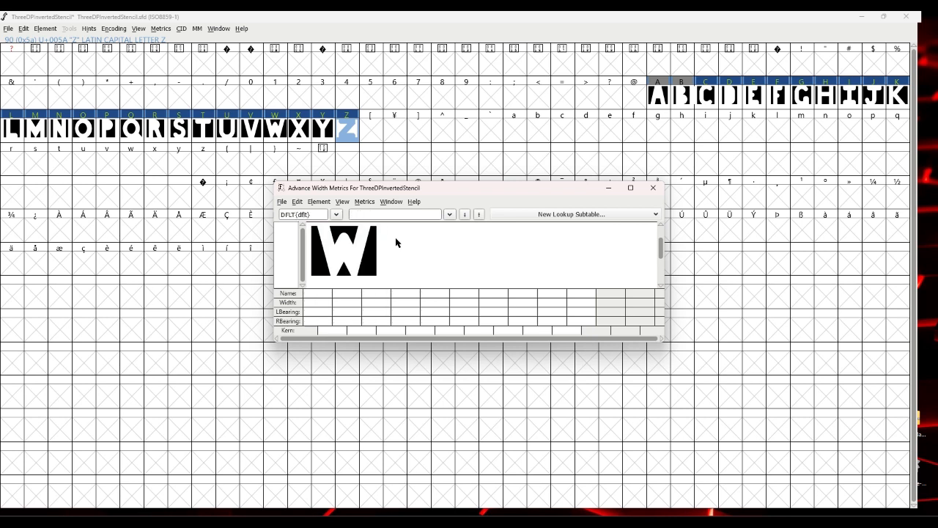
Preview the letter spacing of FISHING and FOR, one after the other, and clear the text.
type("FISHING")
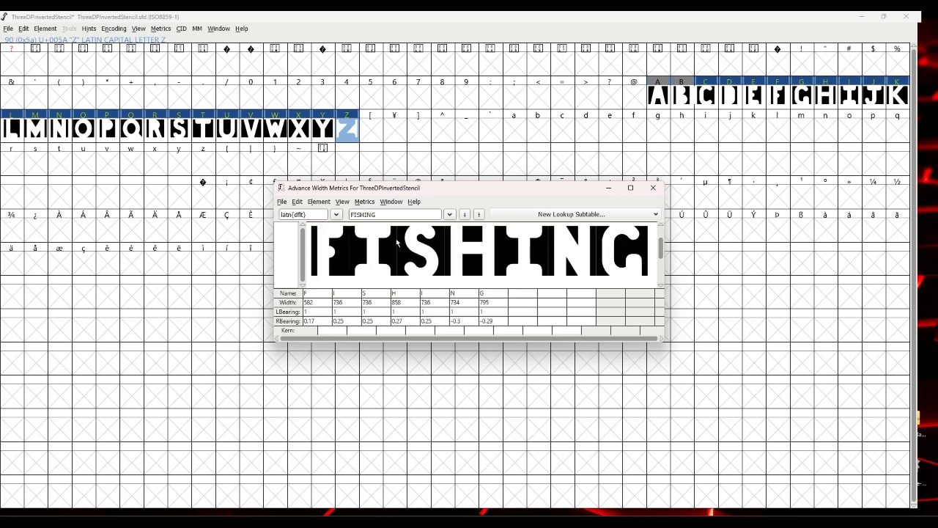
key("BackSpace")
key("BackSpace")
key("BackSpace")
key("BackSpace")
key("BackSpace")
key("BackSpace")
key("BackSpace")
type("FOR")
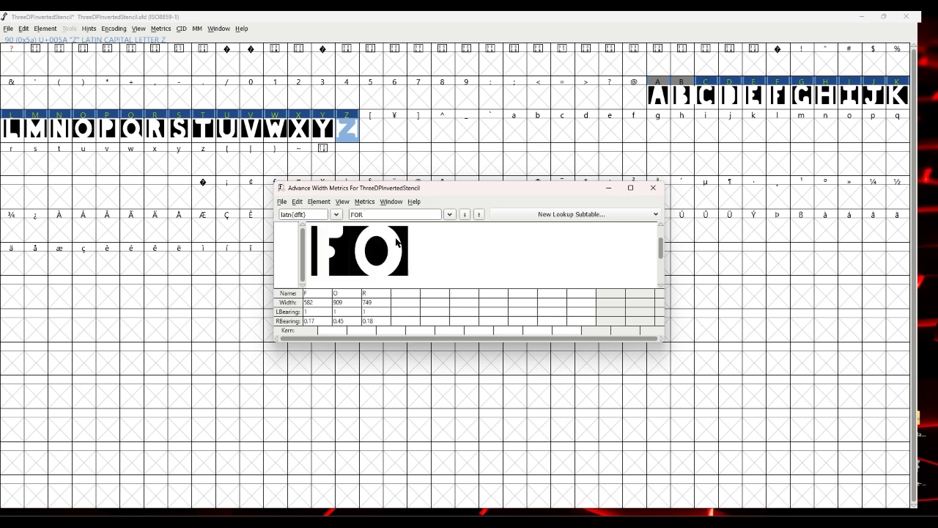
key("BackSpace")
key("BackSpace")
key("BackSpace")
Preview the letter spacing of PHONE in capitals, extend it to PHONEME, and clear the text.
type("pHON")
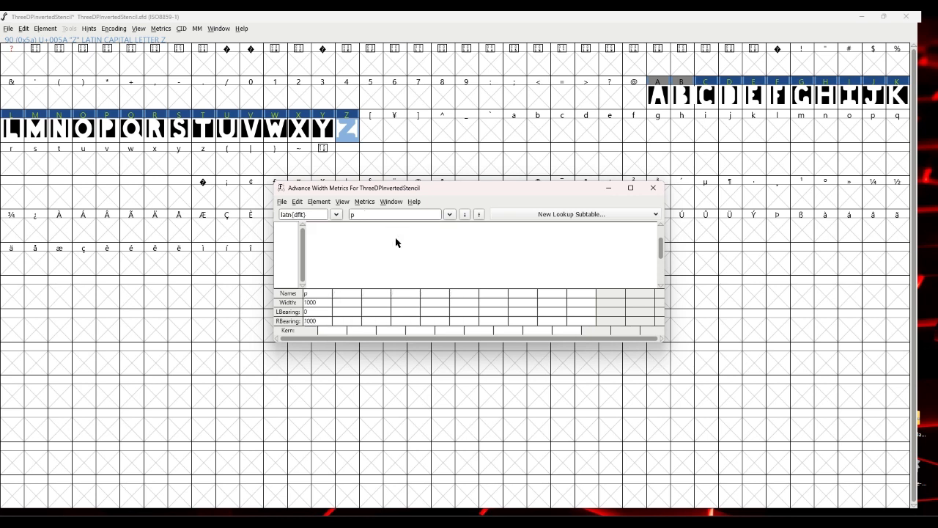
key("BackSpace")
key("BackSpace")
key("BackSpace")
key("BackSpace")
type("PHONE")
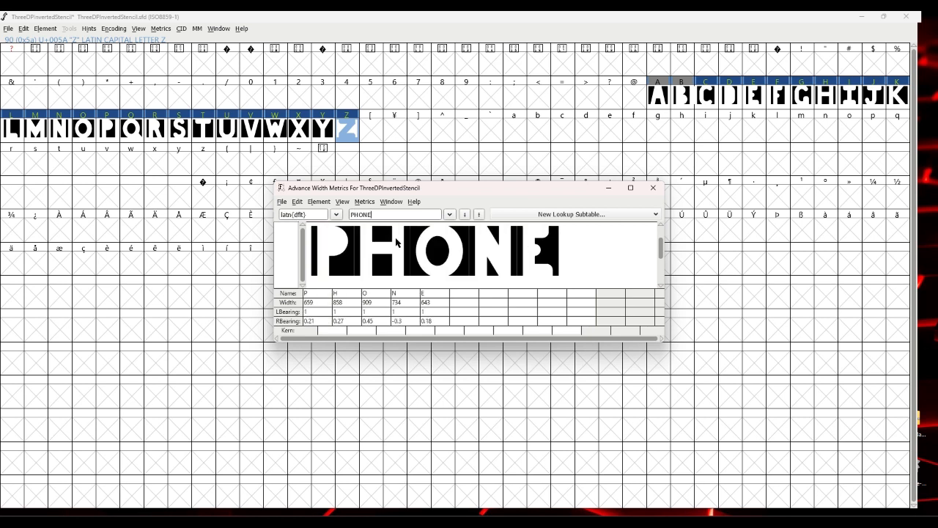
type("MES")
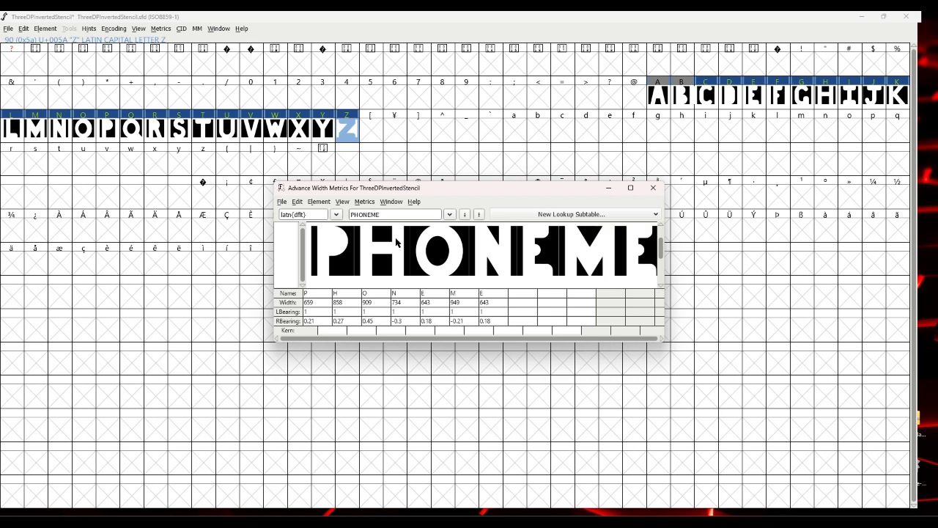
key("BackSpace")
key("BackSpace")
key("BackSpace")
key("BackSpace")
key("BackSpace")
key("BackSpace")
key("BackSpace")
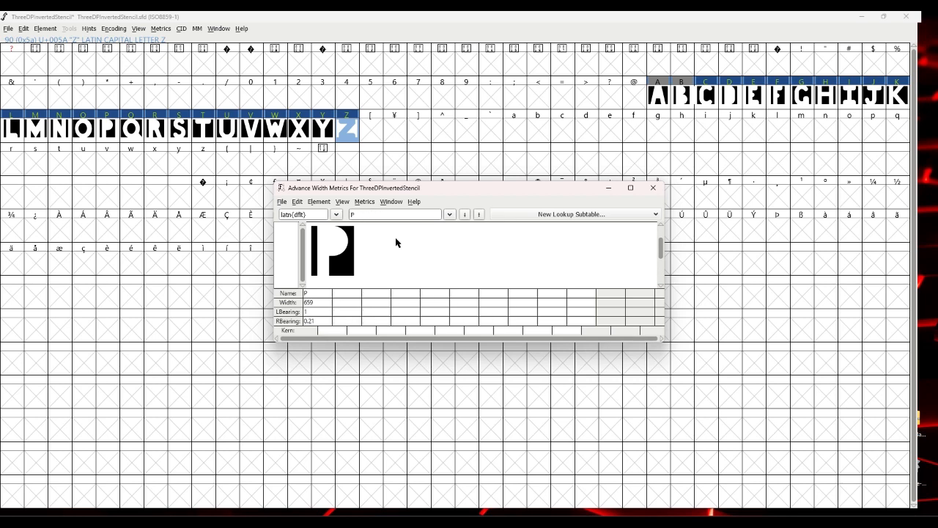
key("BackSpace")
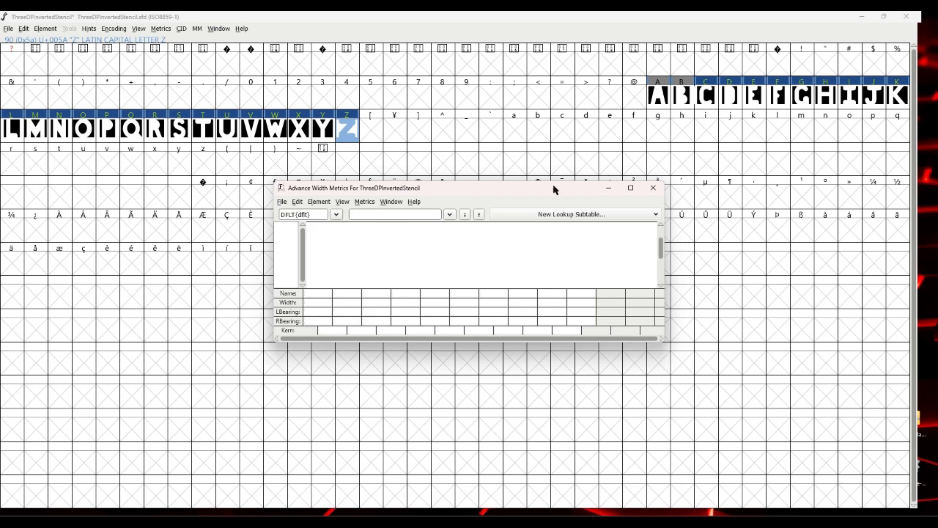
Close the metrics window and save the font project.
left_click(650, 189)
left_click(6, 31)
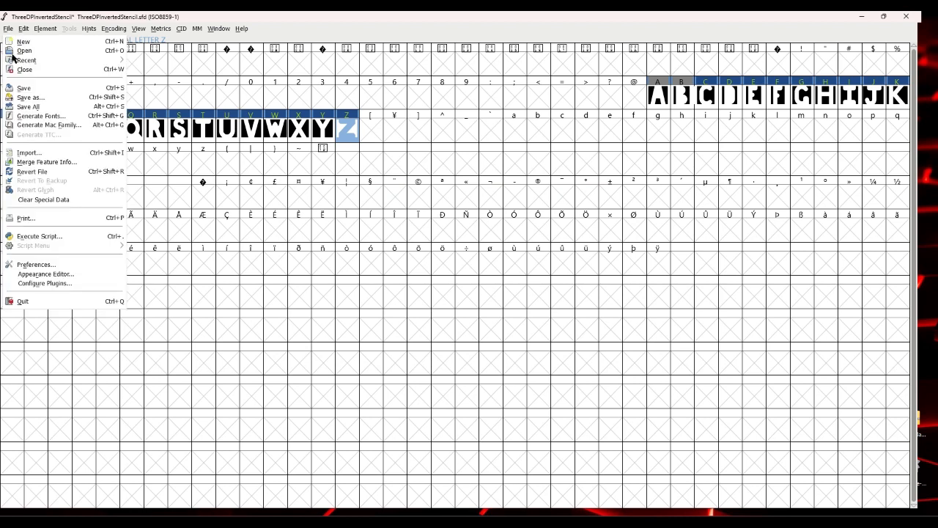
left_click(28, 94)
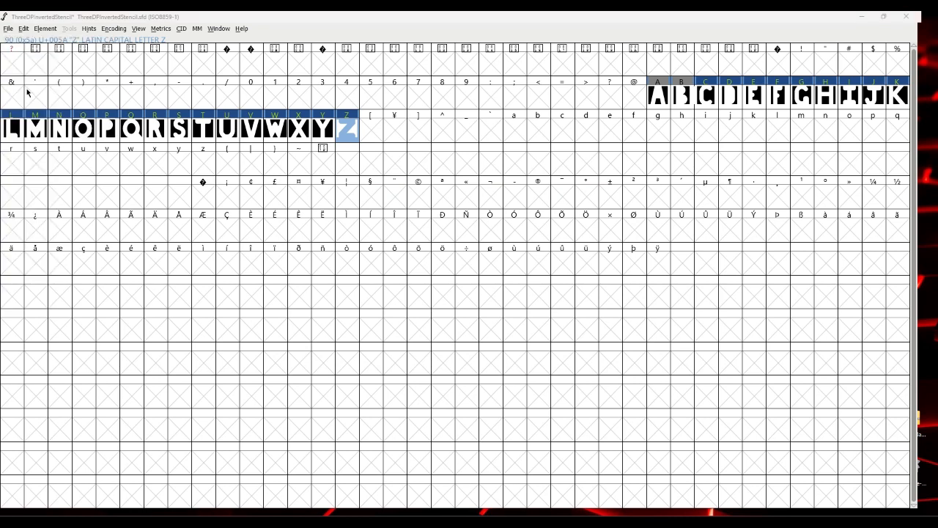
left_click(387, 133)
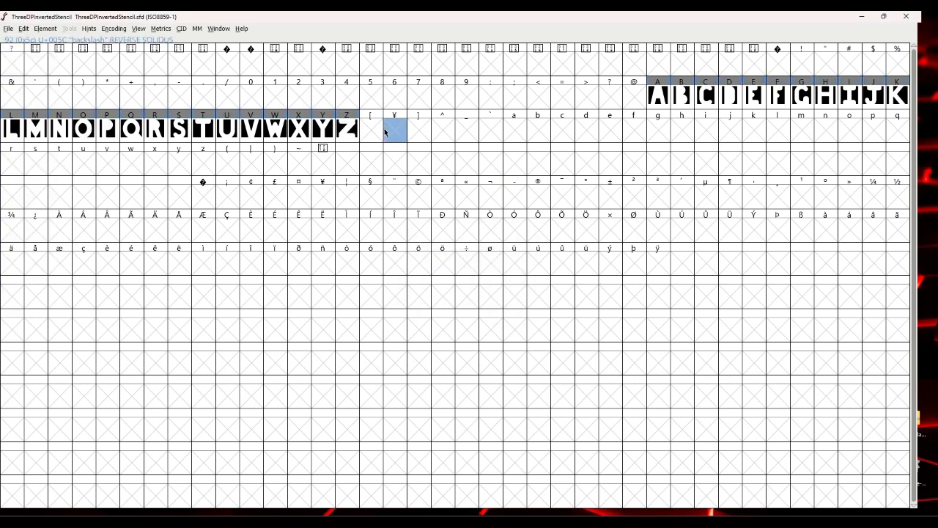
left_click(409, 134)
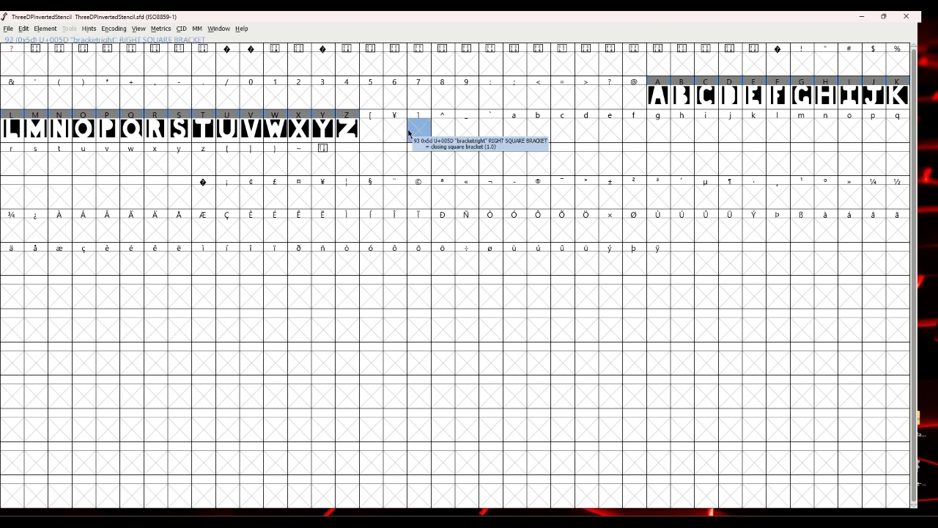
left_click(516, 130)
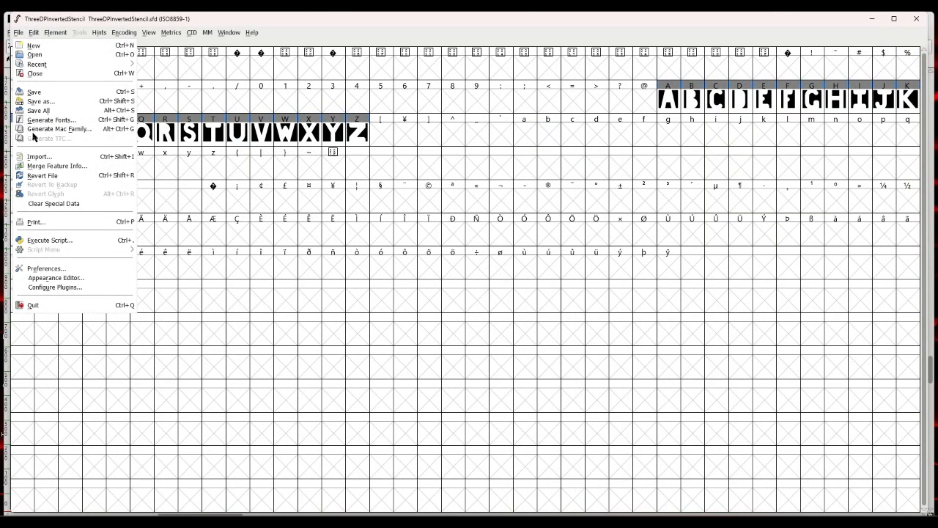
Open the font generation dialog and review its format, bitmap, glyph-renaming and output options, keeping the existing settings.
left_click(44, 124)
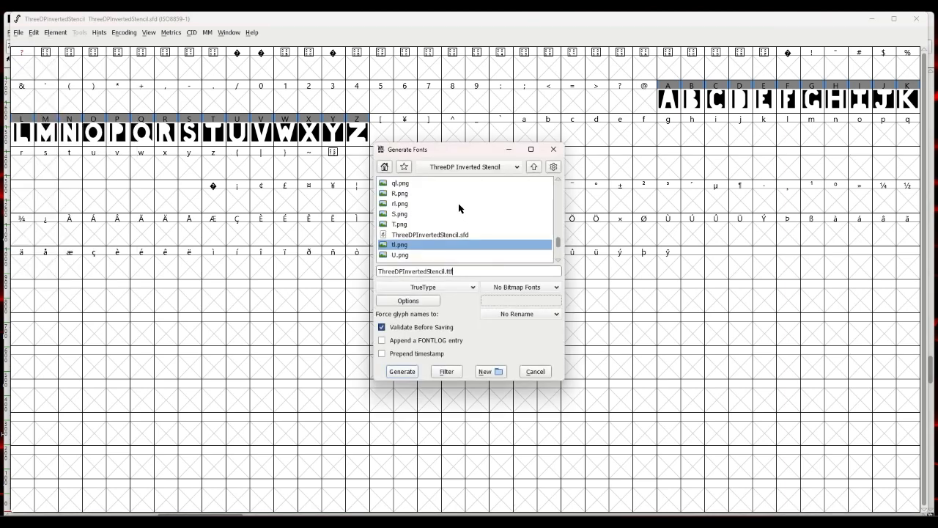
left_click(449, 287)
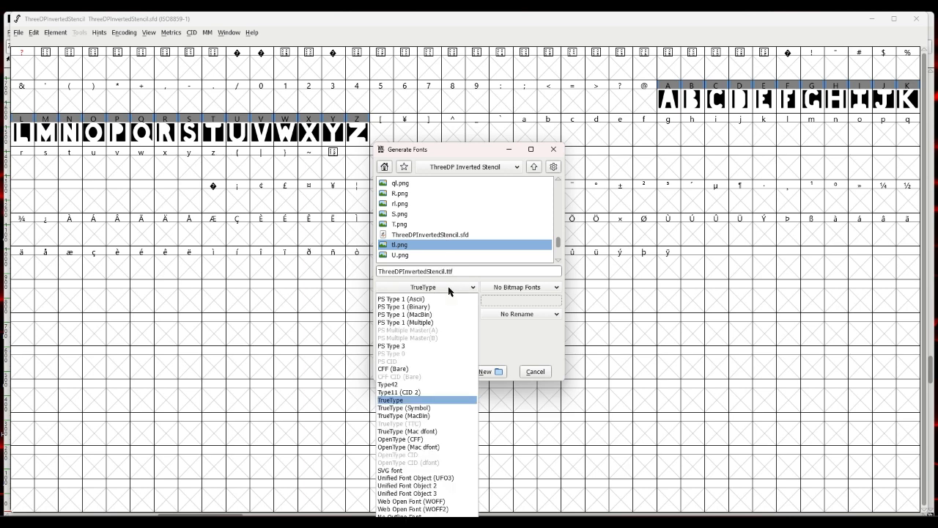
left_click(450, 290)
left_click(503, 287)
left_click(516, 320)
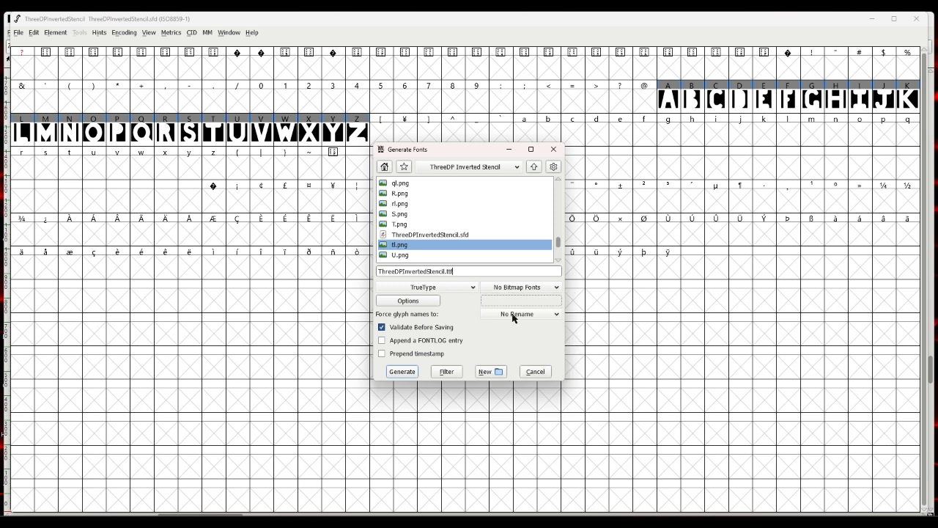
left_click(514, 317)
left_click(430, 304)
left_click(430, 304)
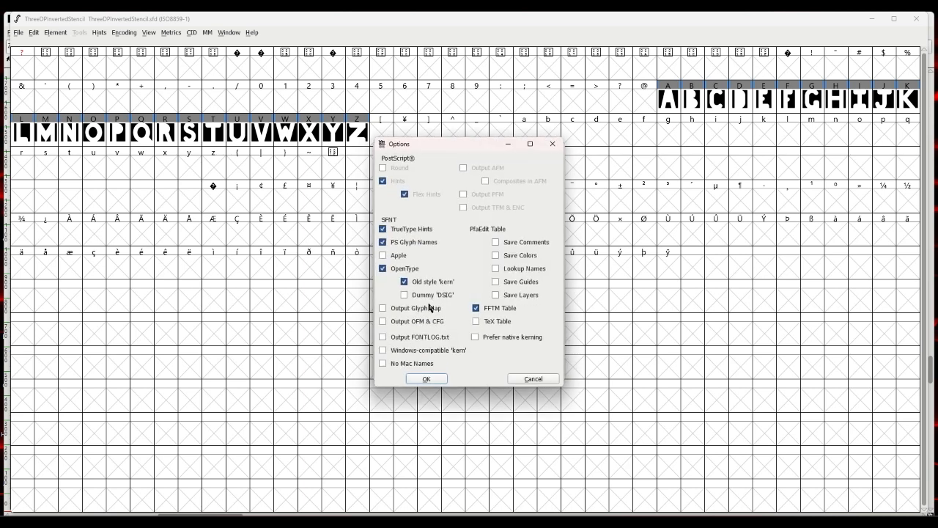
left_click(533, 381)
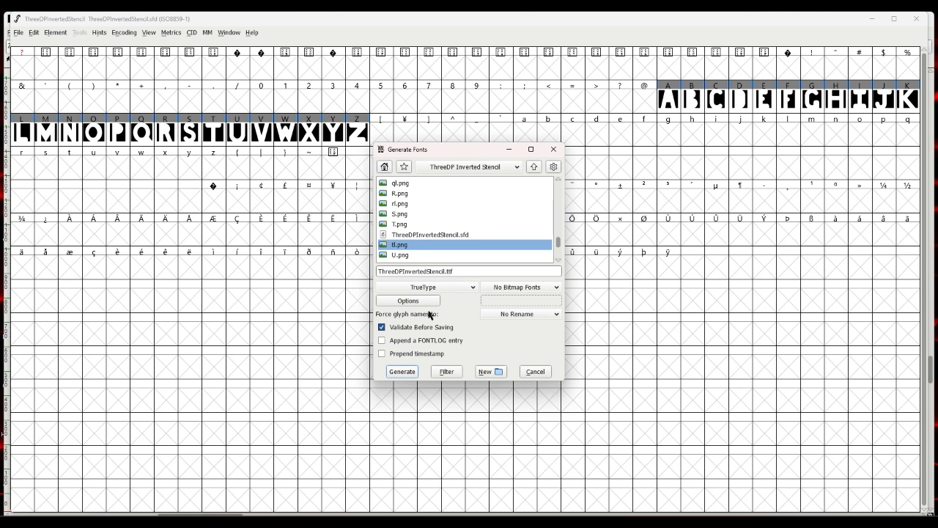
Generate the TrueType font ThreeDPInvertedStencil.ttf, continuing with the non-standard em size.
left_click(410, 372)
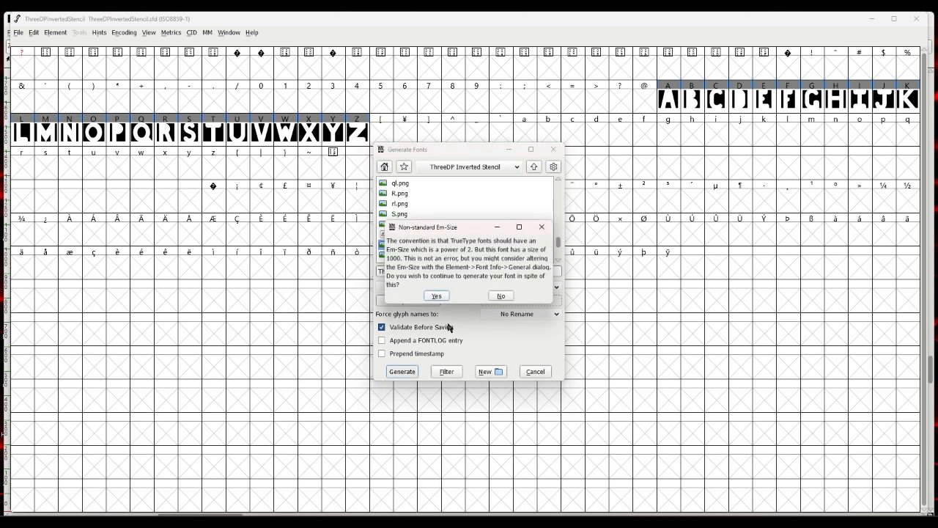
left_click(443, 300)
left_click(501, 297)
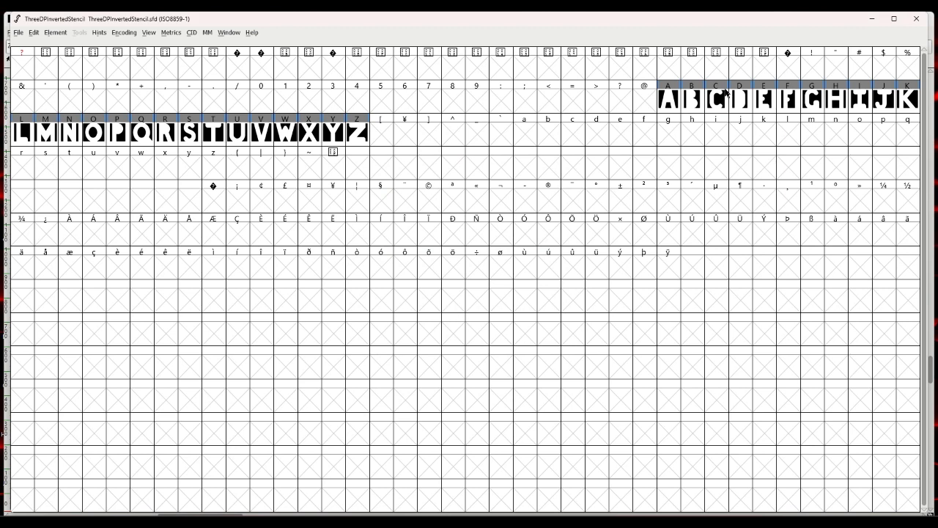
Switch to the ThreeDP Inverted Stencil folder on the desktop, select ThreeDPInvertedStencil.ttf, and minimize the folder window.
left_click(873, 23)
left_click(873, 23)
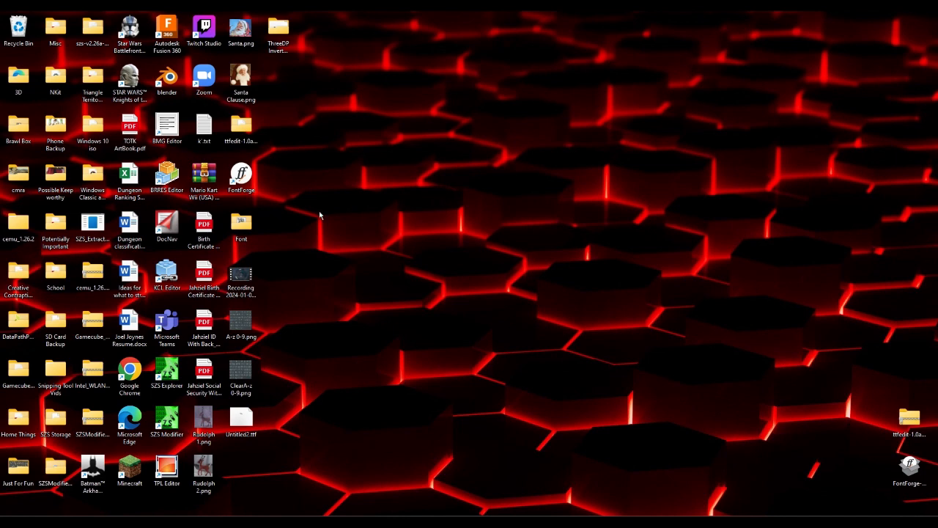
double_click(279, 33)
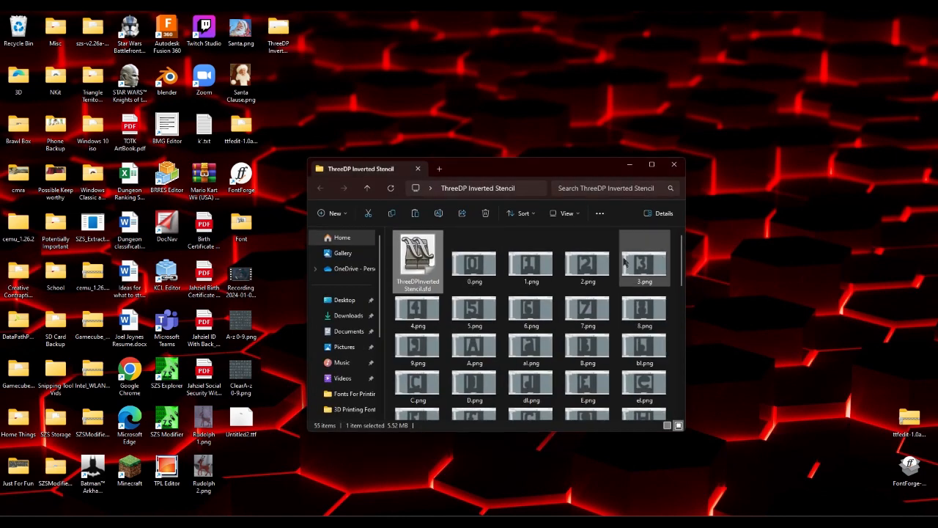
left_click_drag(682, 251, 675, 379)
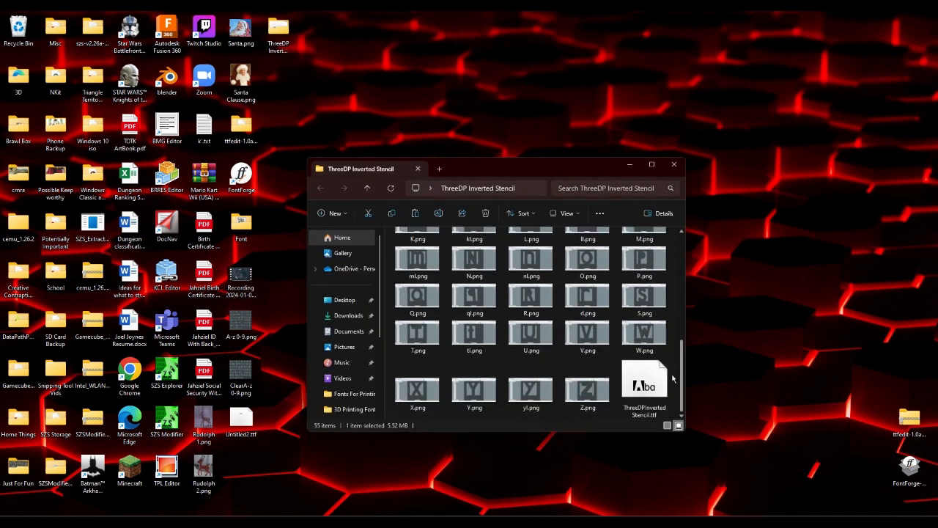
left_click(647, 378)
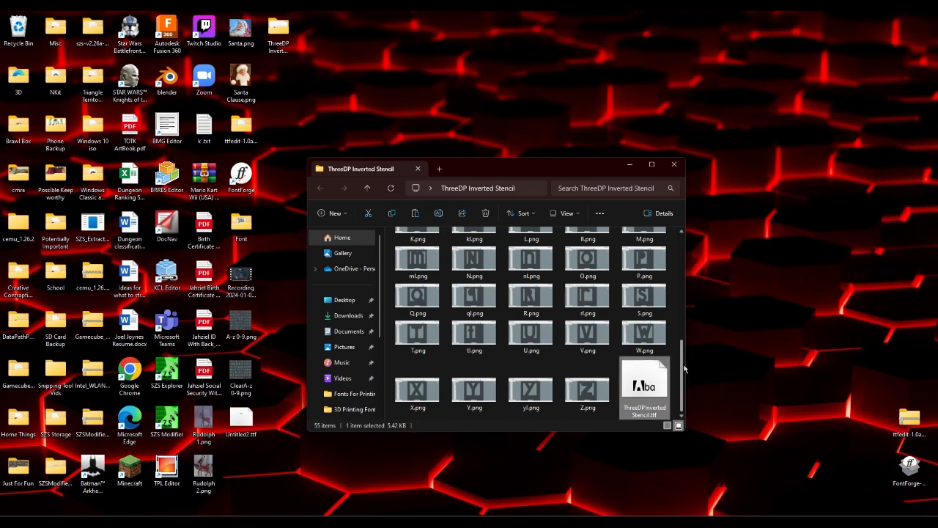
mouse_move(685, 369)
left_mouse_down()
mouse_move(682, 286)
mouse_move(683, 363)
left_mouse_up()
left_click(629, 166)
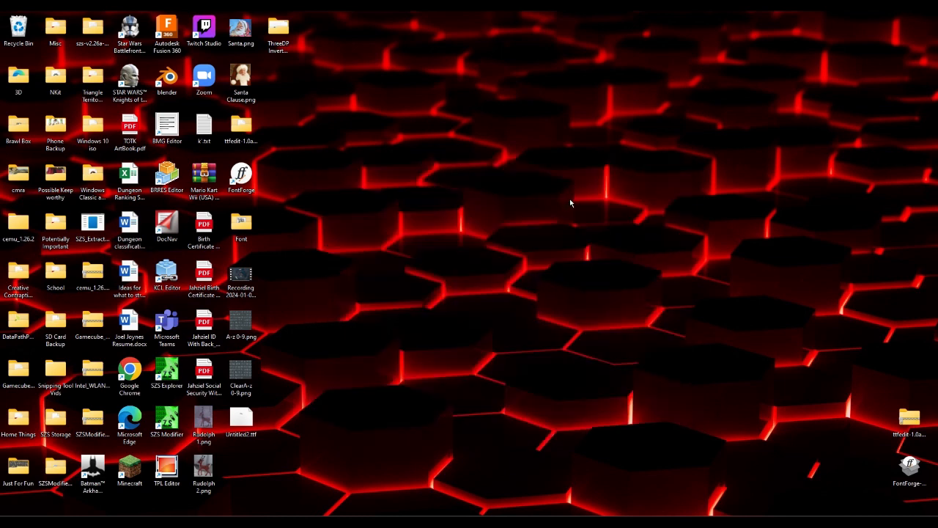
Open Windows Settings at the Fonts page under Personalization.
key("super")
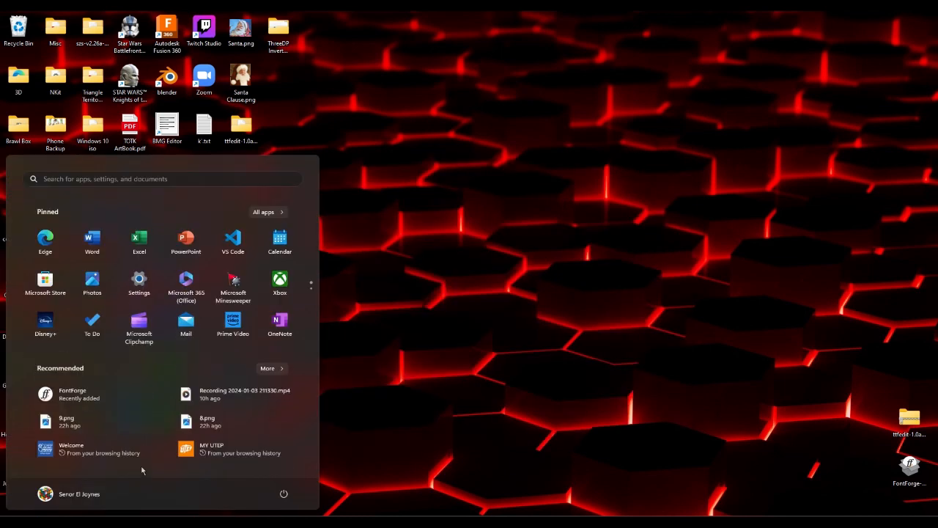
left_click(139, 283)
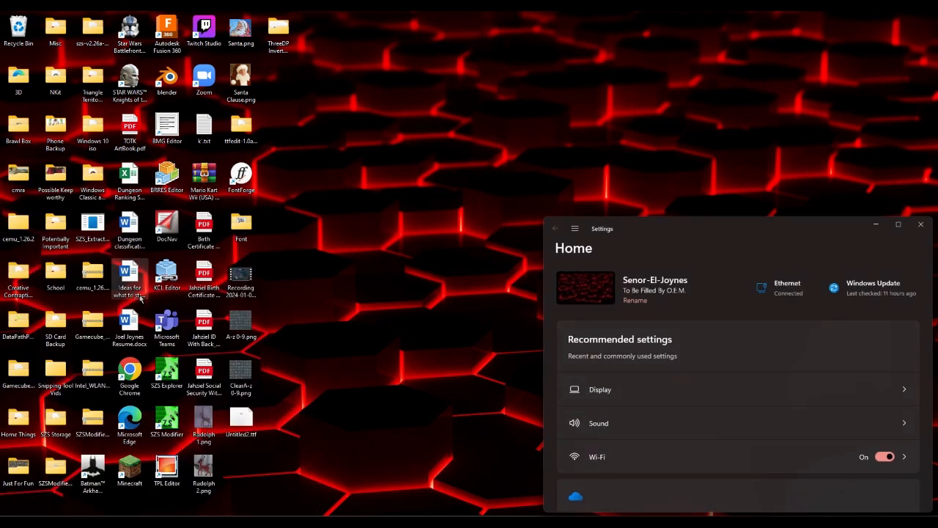
left_click(582, 232)
left_click(602, 401)
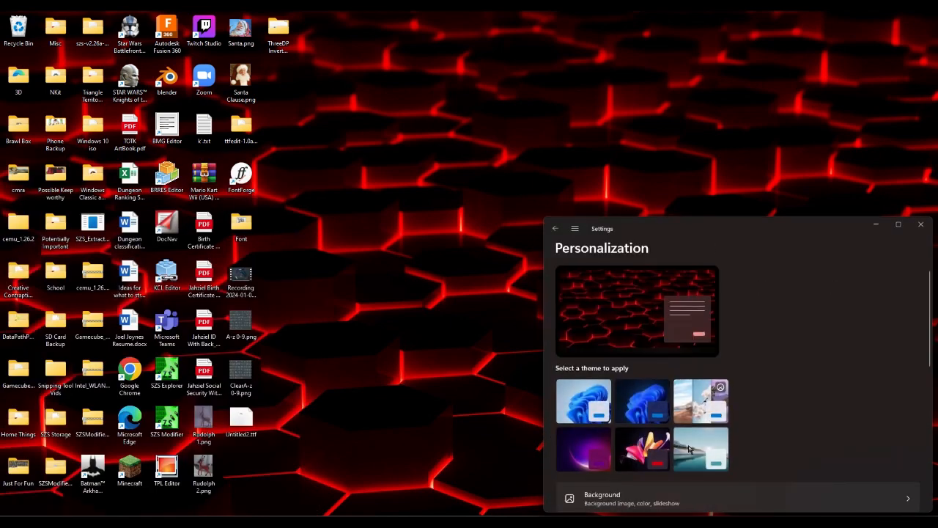
scroll(689, 450, "down", 5)
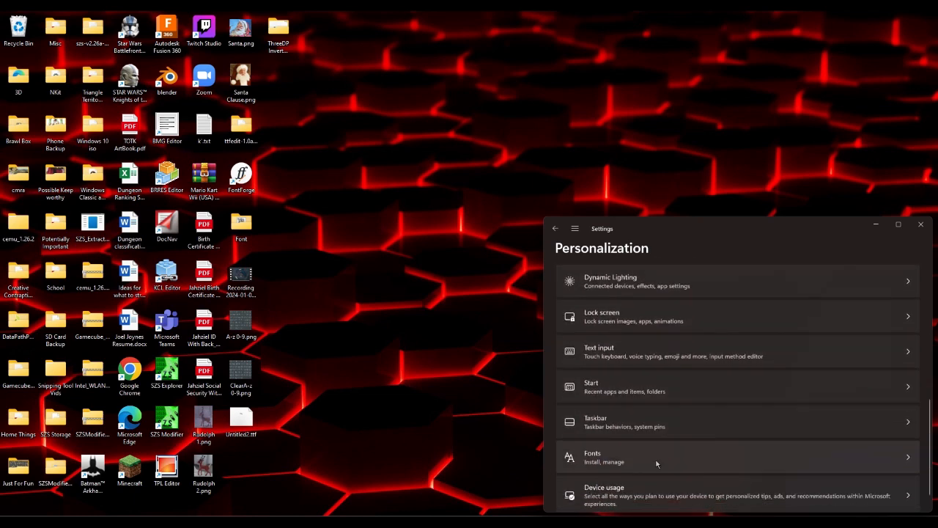
left_click(640, 441)
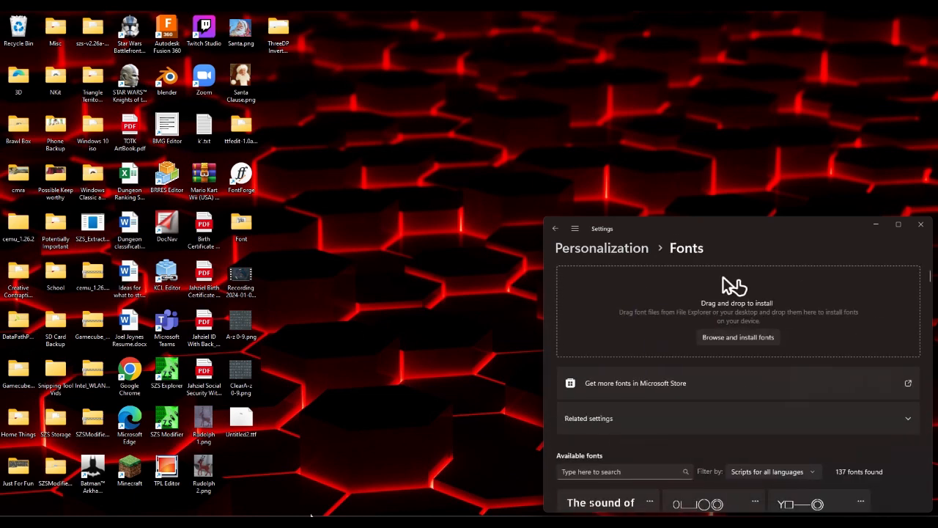
Install ThreeDPInvertedStencil.ttf from its folder through the Fonts page, and minimize the folder window.
left_click(310, 517)
left_click_drag(648, 378, 734, 338)
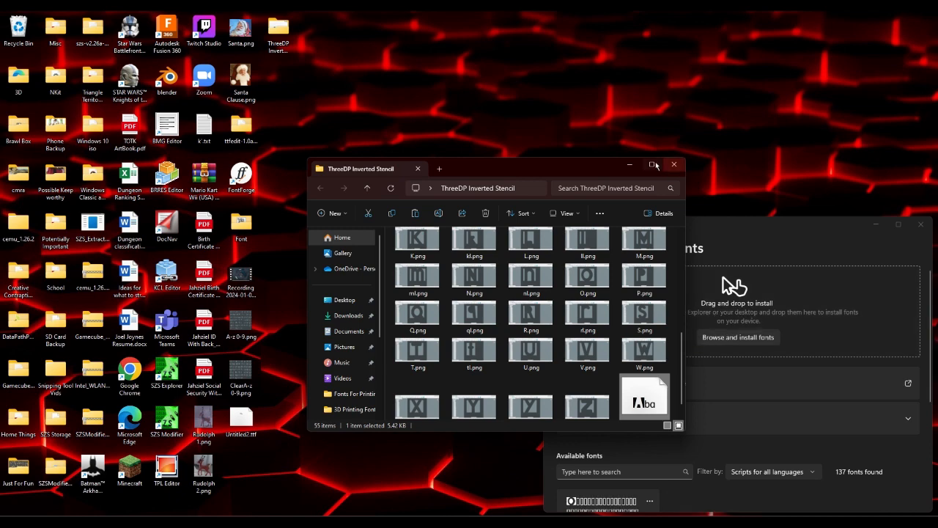
left_click(630, 164)
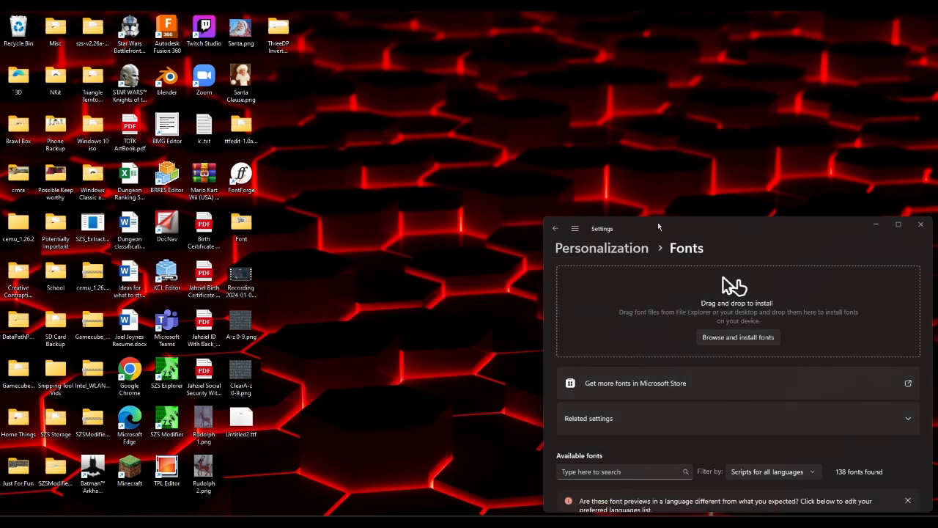
Close the Windows Settings window and switch to Autodesk Fusion 360 with a new untitled design.
left_click_drag(742, 236, 613, 152)
scroll(586, 363, "down", 3)
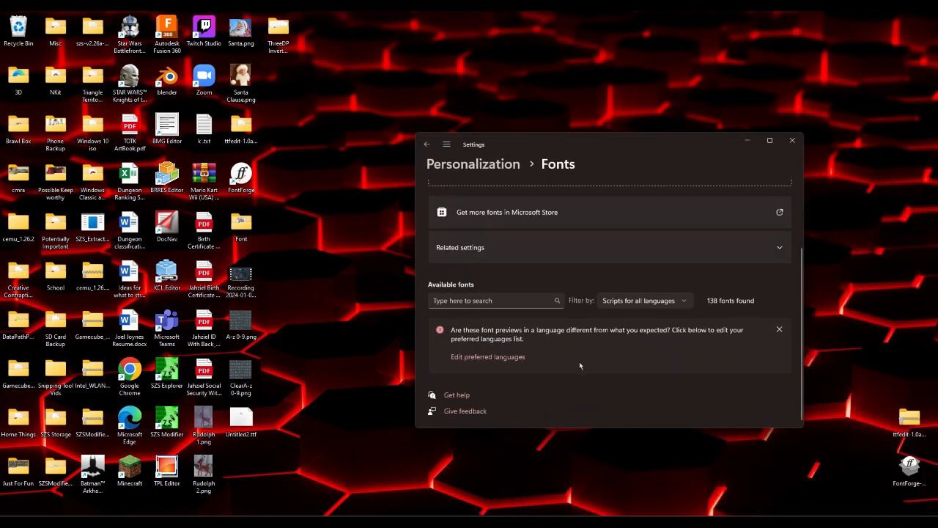
scroll(586, 363, "up", 2)
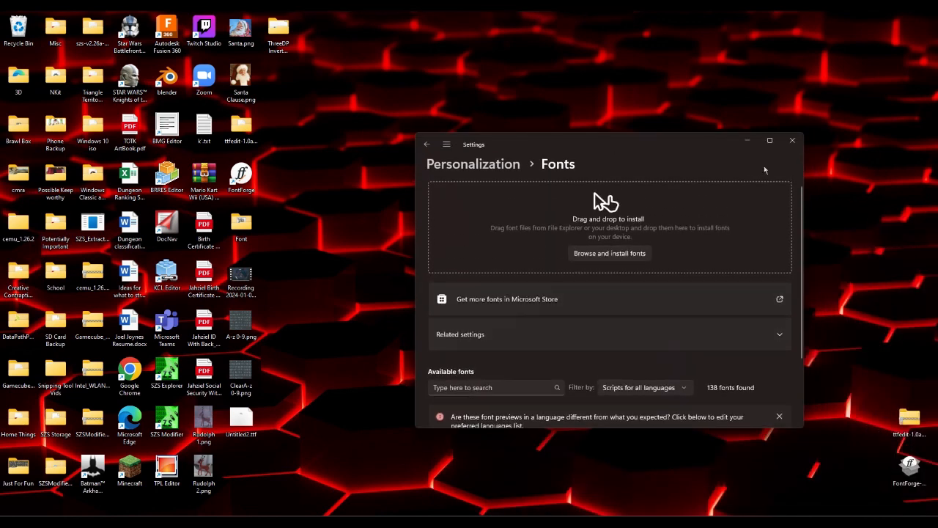
left_click(792, 140)
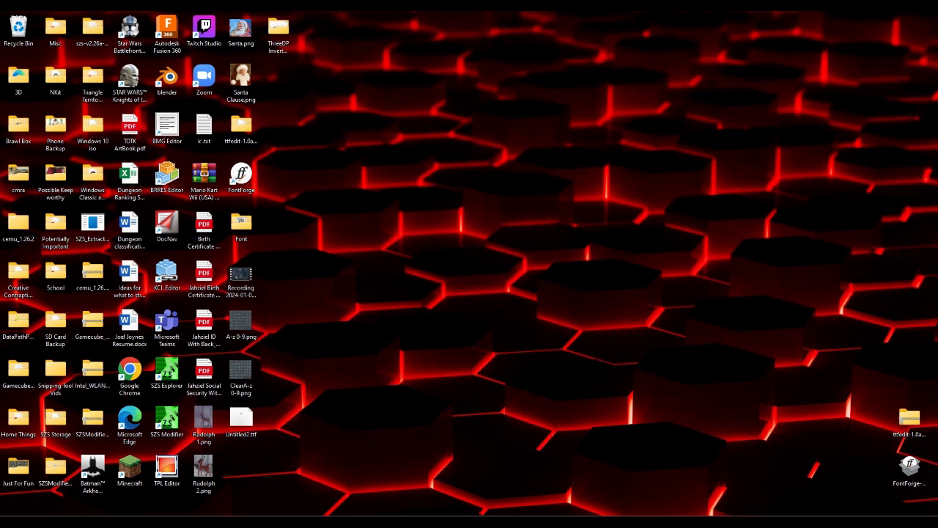
mouse_move(426, 522)
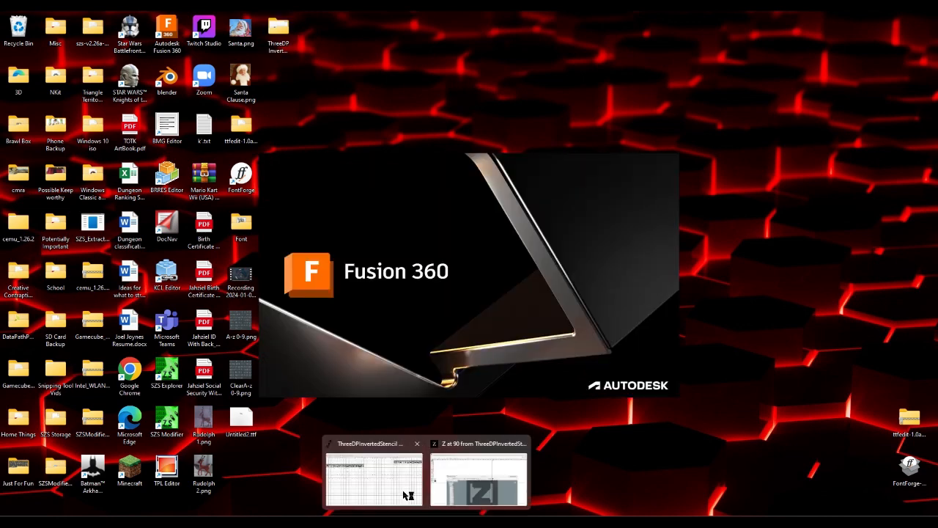
left_click(408, 495)
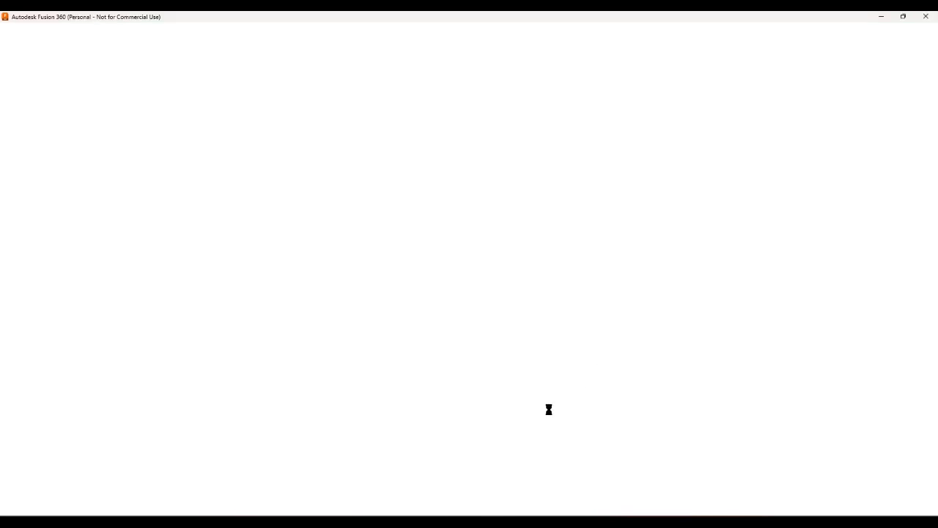
mouse_move(427, 522)
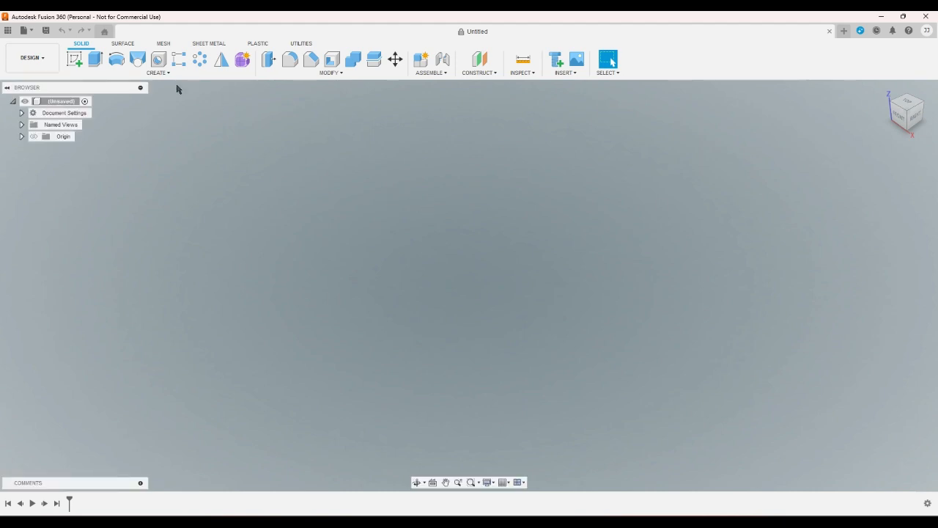
Sketch a two-point rectangle on the front plane from the origin up and to the right, and finish the sketch.
left_click(83, 64)
left_click(498, 252)
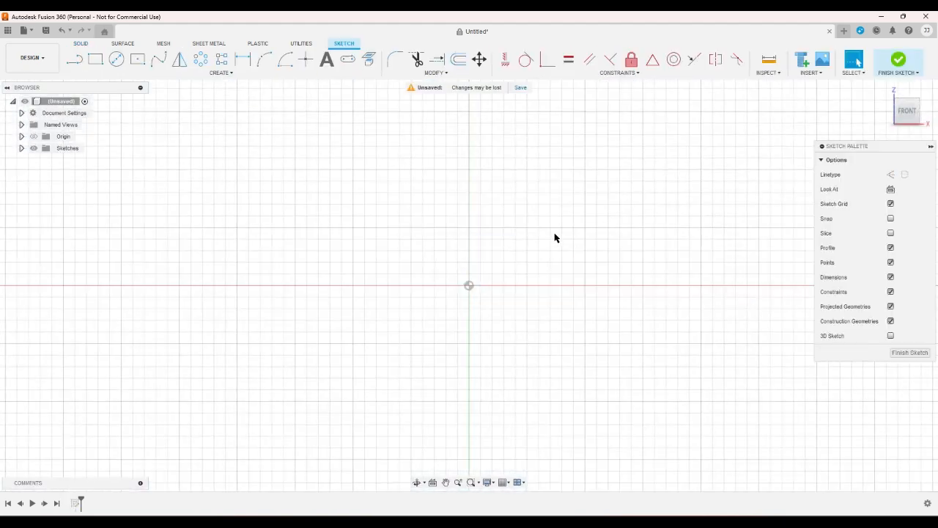
left_click(97, 63)
left_click(470, 285)
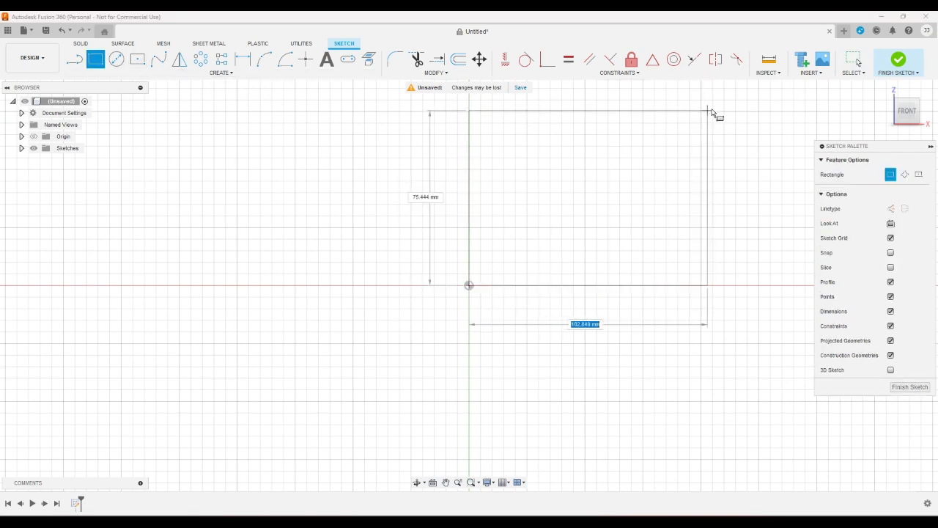
left_click(729, 94)
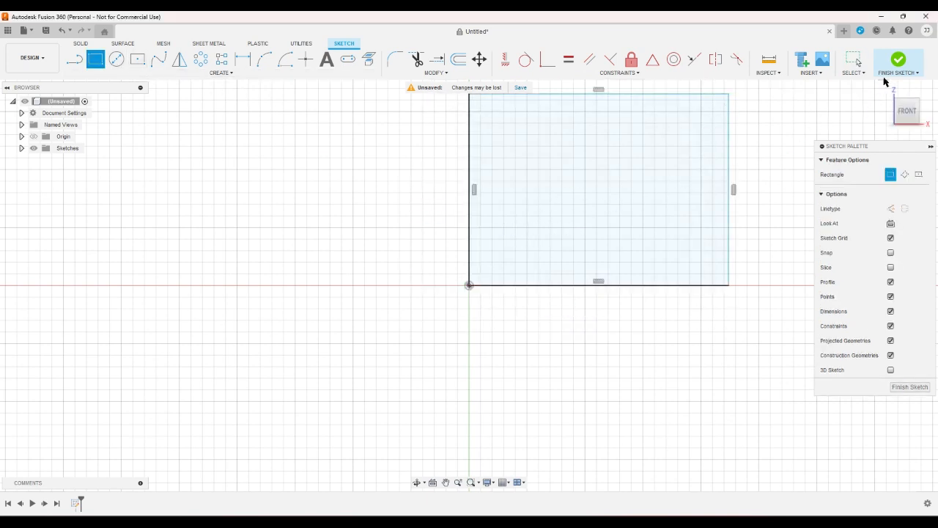
left_click(899, 61)
Extrude the rectangle 25 mm backward as a new body.
left_click(90, 71)
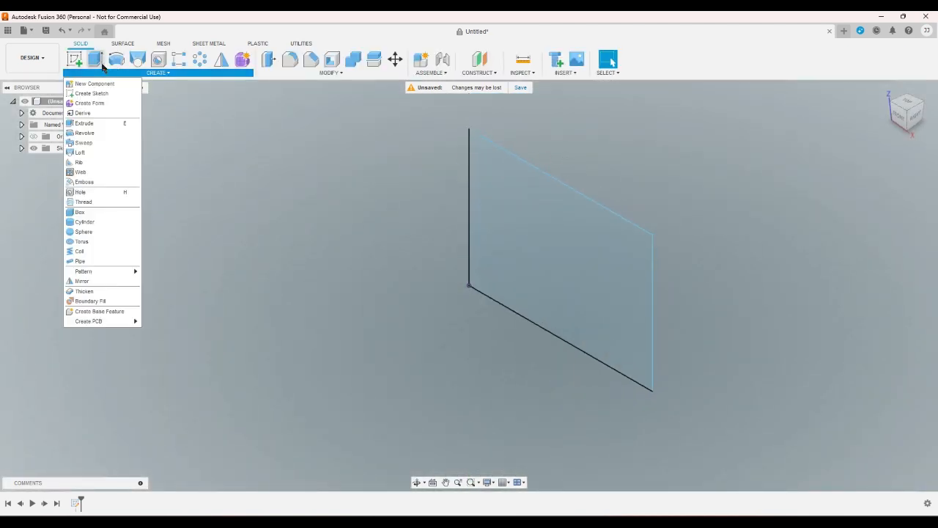
left_click(95, 60)
left_click_drag(563, 259, 609, 233)
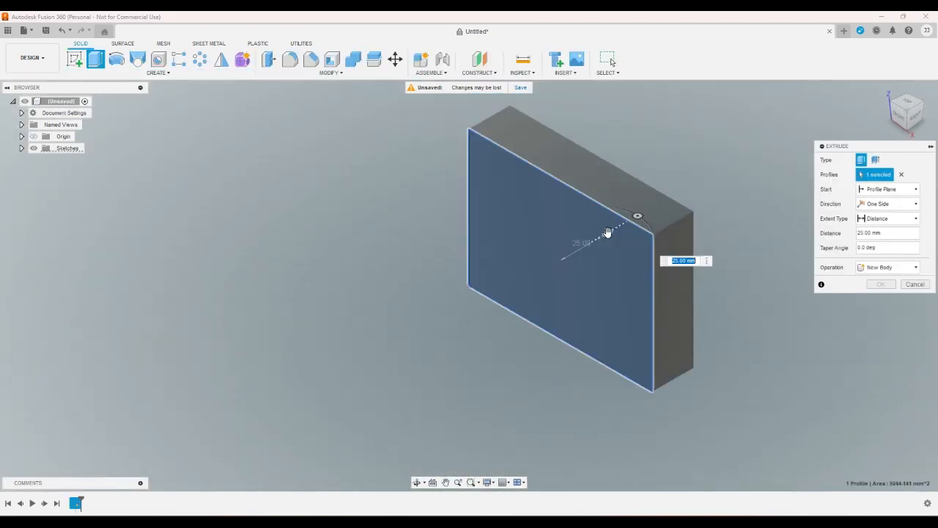
left_click(881, 284)
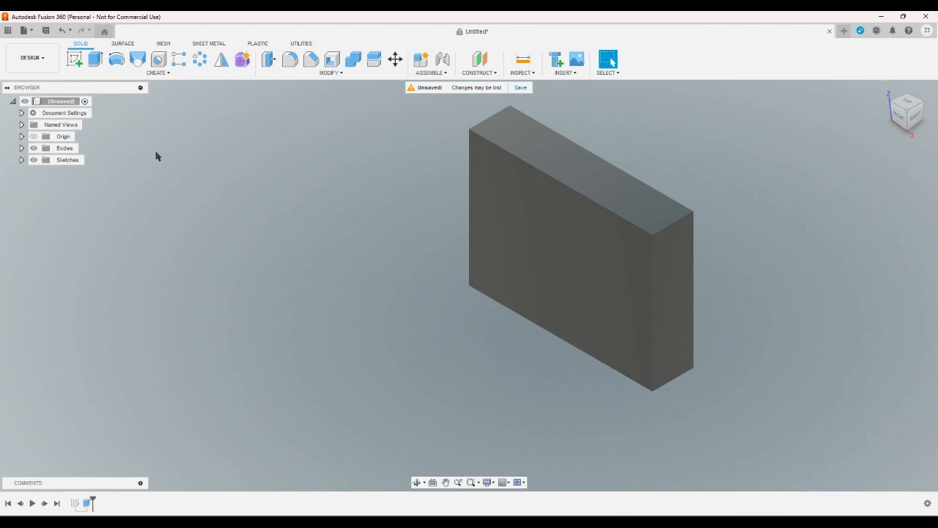
Start a sketch on the block's front face, place a text frame in its upper part, and set the text height to 5 mm.
left_click(80, 64)
left_click(513, 181)
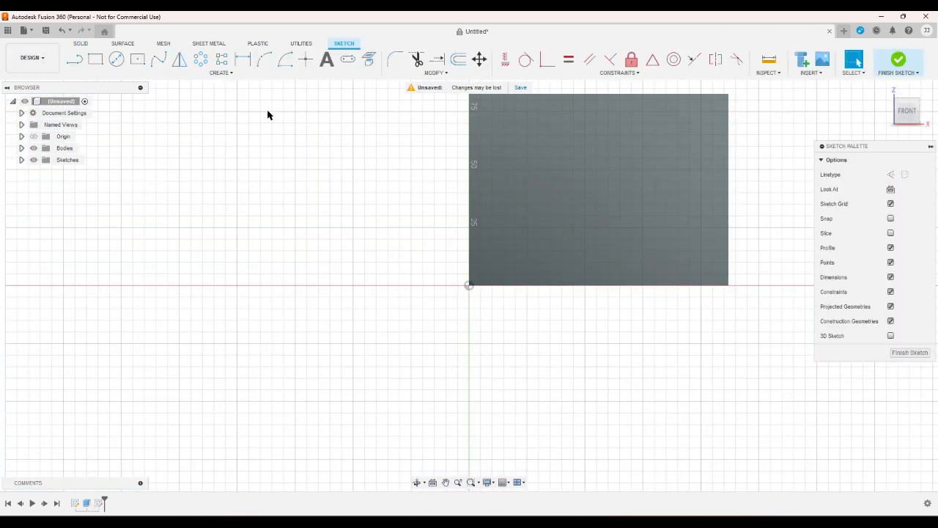
left_click(327, 60)
left_click(492, 108)
left_click(653, 198)
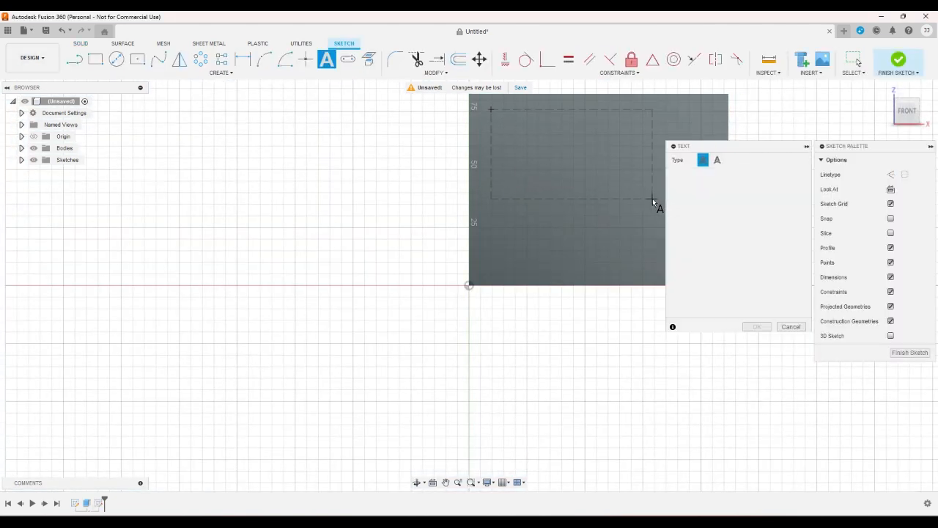
left_click(751, 249)
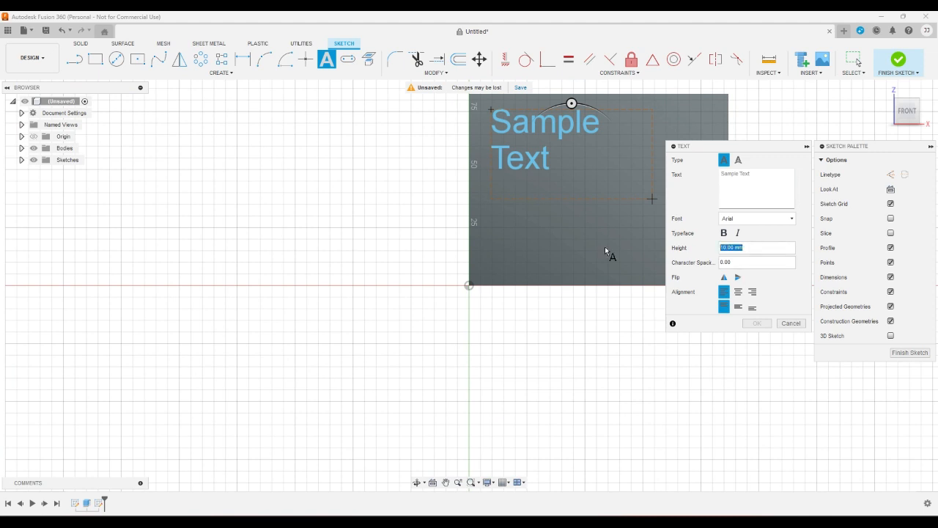
type("5")
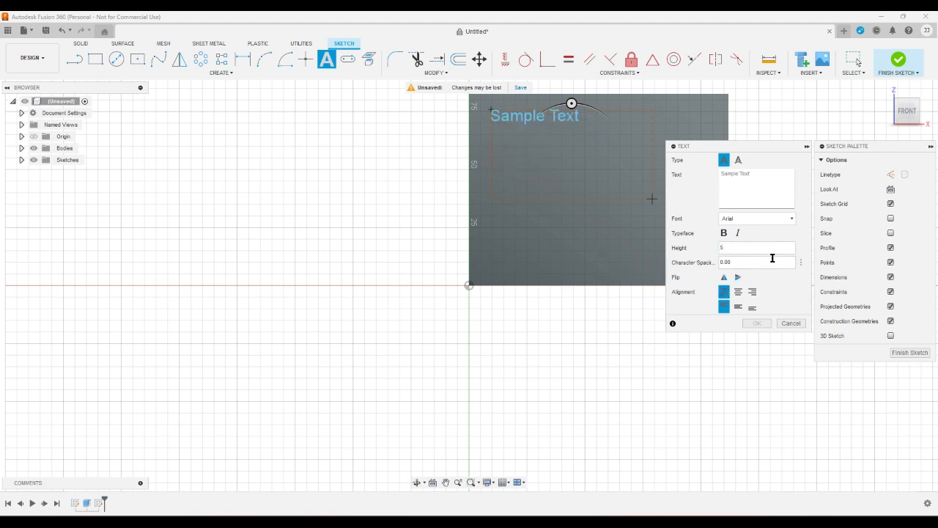
Set the text's font to ThreeDPInvertedStencil.
left_click(772, 222)
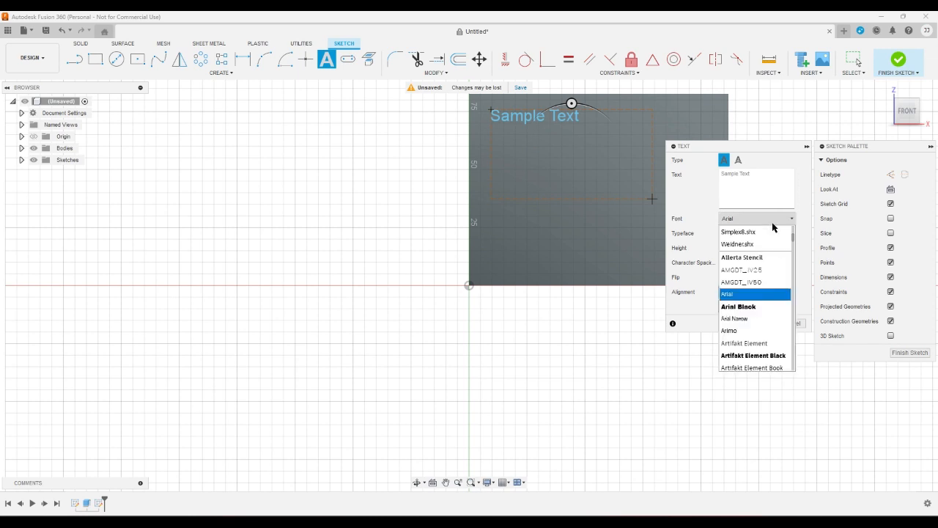
left_click_drag(795, 242, 792, 284)
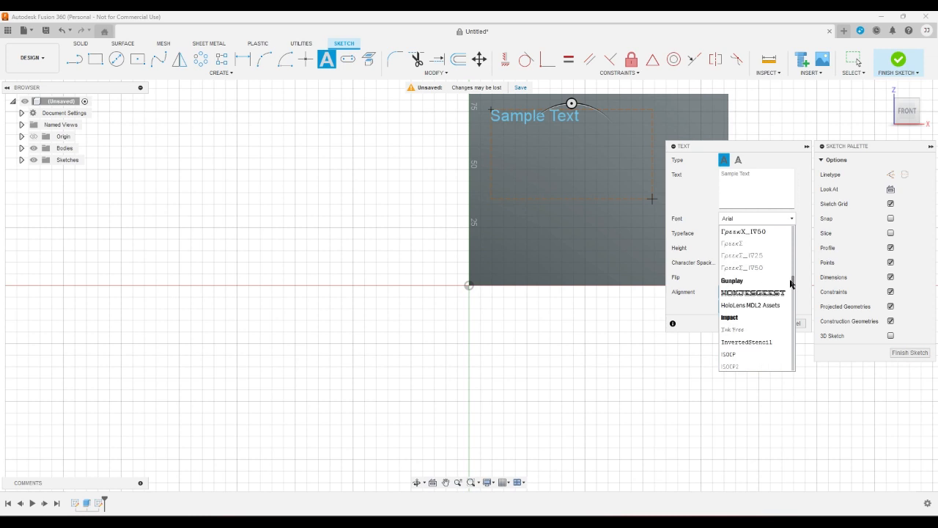
left_click_drag(791, 284, 792, 360)
scroll(773, 359, "down", 3)
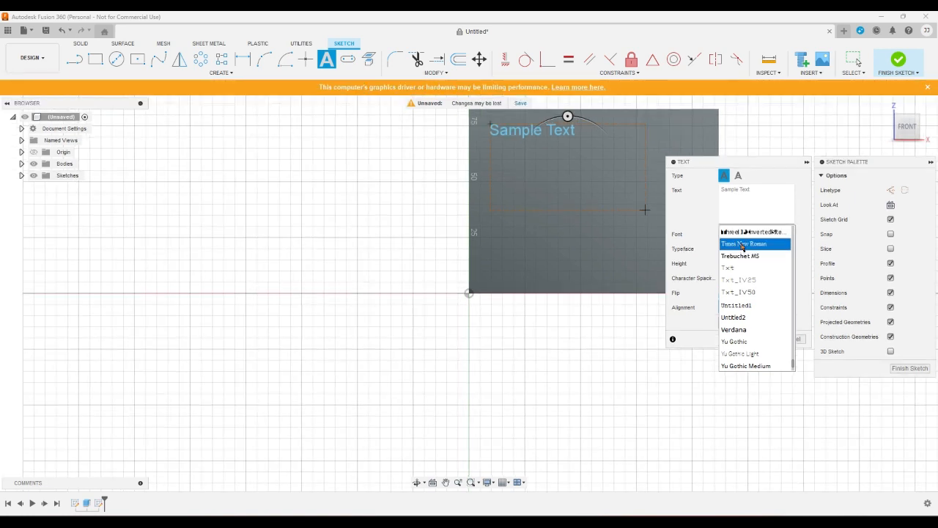
left_click(762, 233)
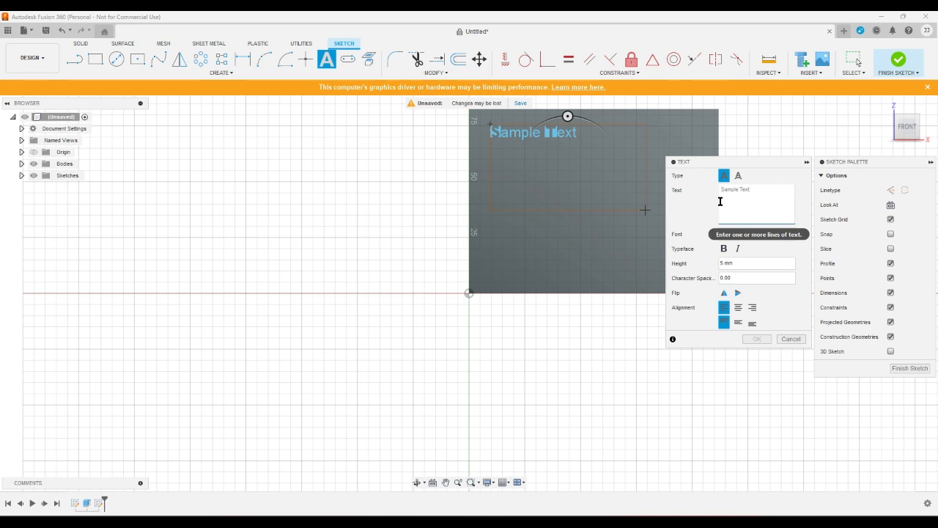
Enter the three text lines HOWDY HO, HELLO and GOODBYE.
type("HOWDY HO ")
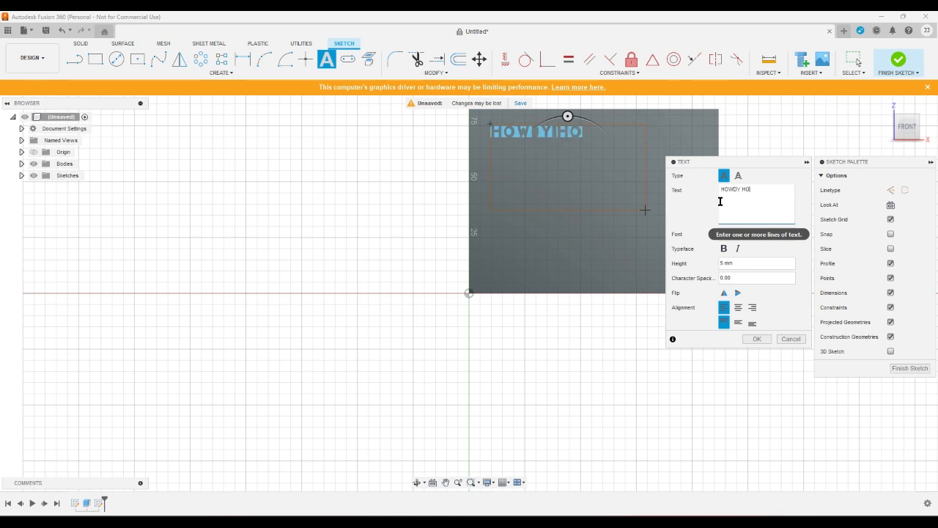
type("HELLO ")
type("GOOD")
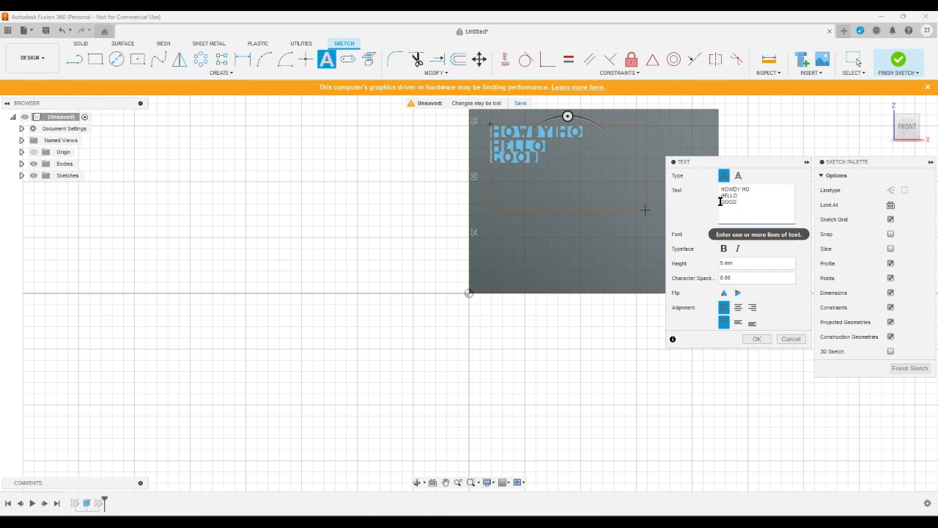
type("BYE")
key("Delete")
key("Return")
Set the character spacing to 1 and create the text.
left_click(752, 278)
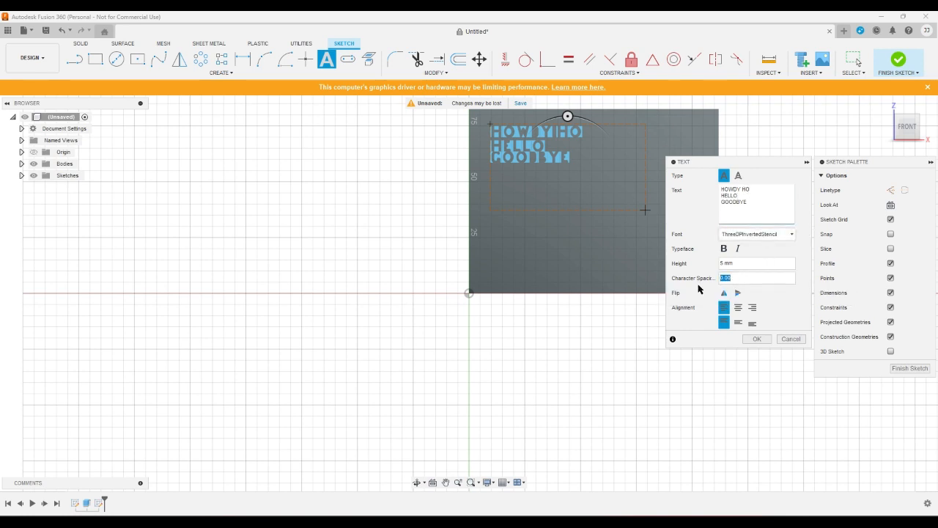
type("1")
key("Return")
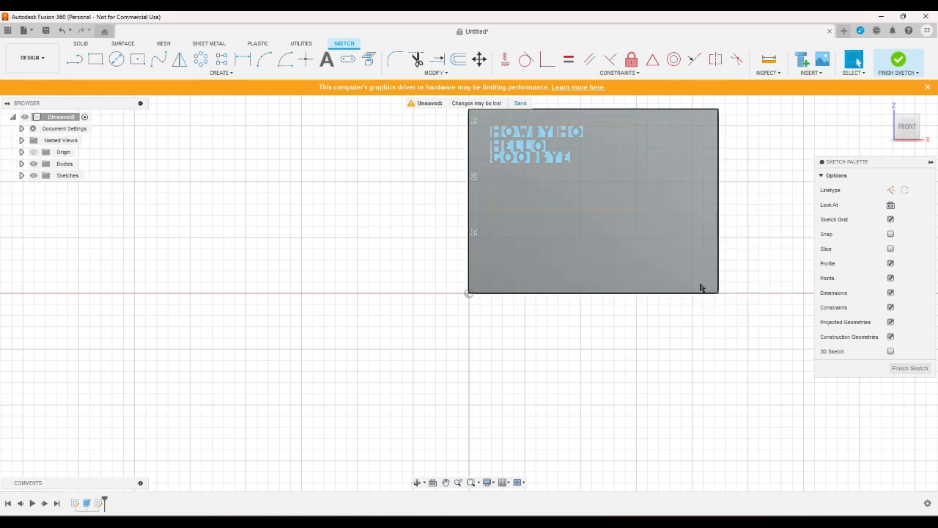
Edit the sketch text and set its character spacing to 2.
double_click(532, 144)
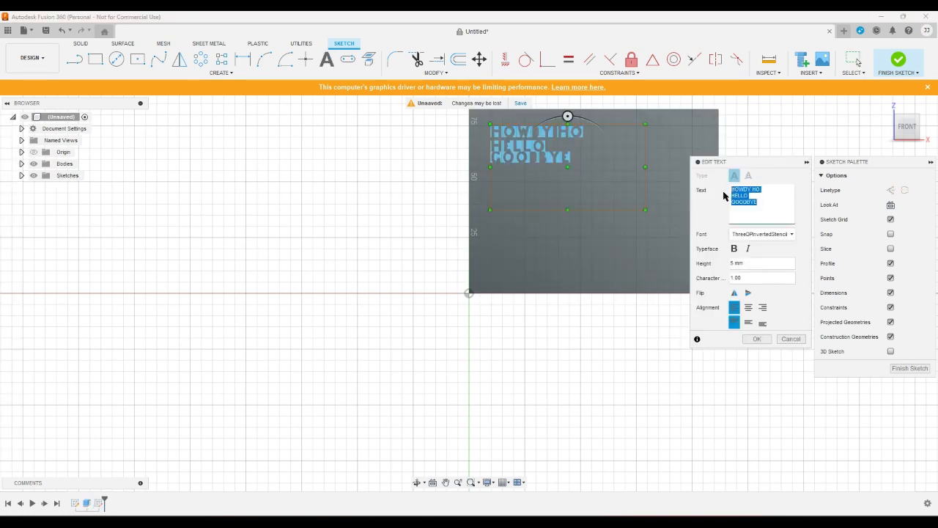
left_click(756, 277)
type("2")
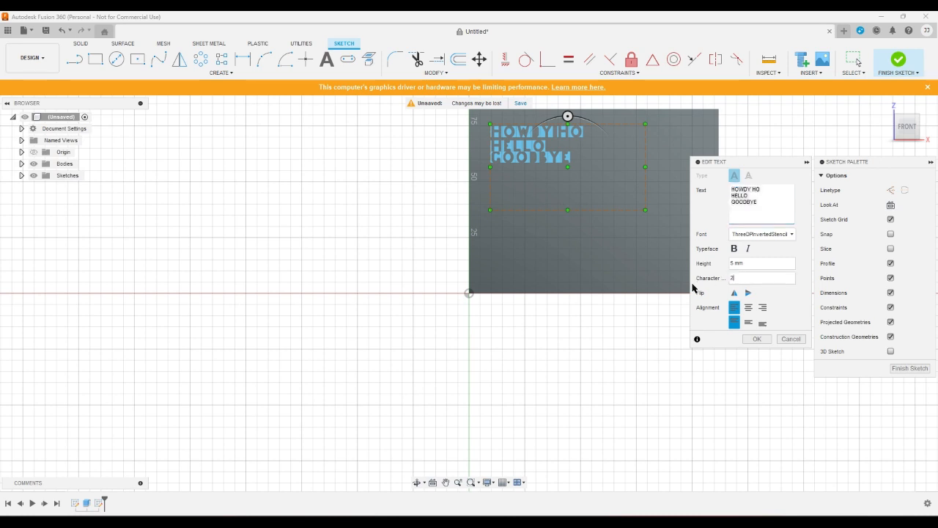
key("Return")
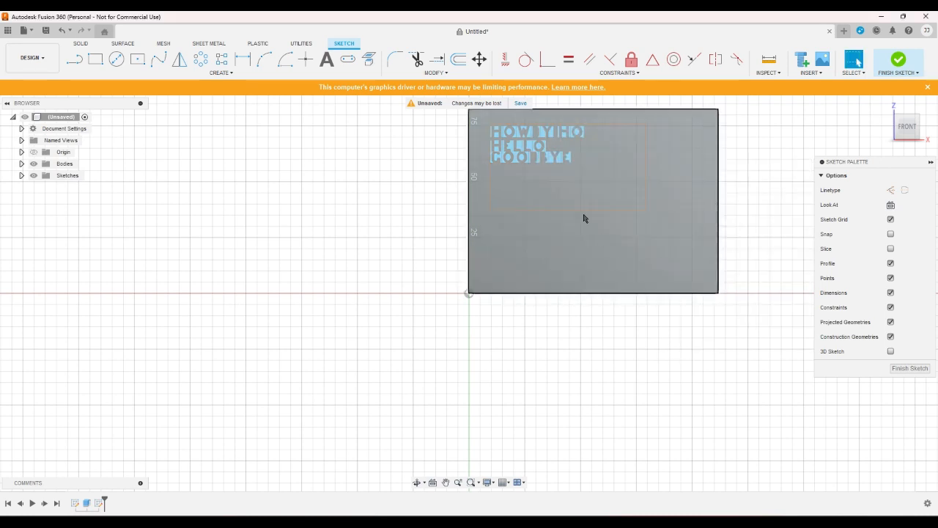
Try the bold typeface on the sketch text, apply italic instead, and finish the sketch.
double_click(540, 152)
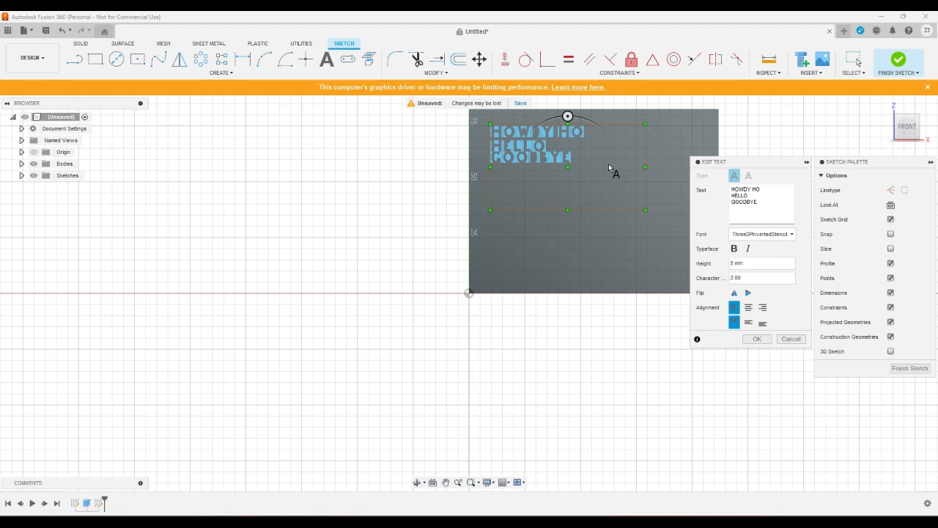
left_click(733, 249)
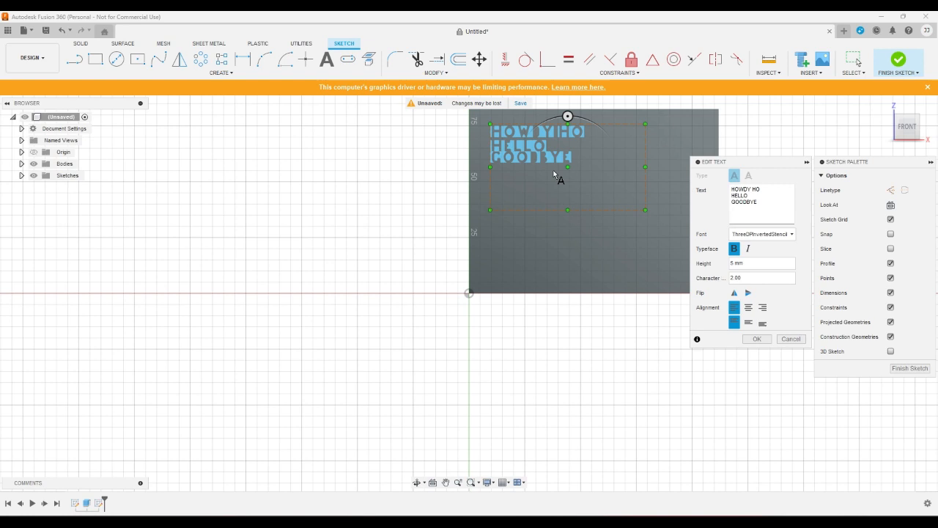
left_click(735, 249)
left_click(749, 250)
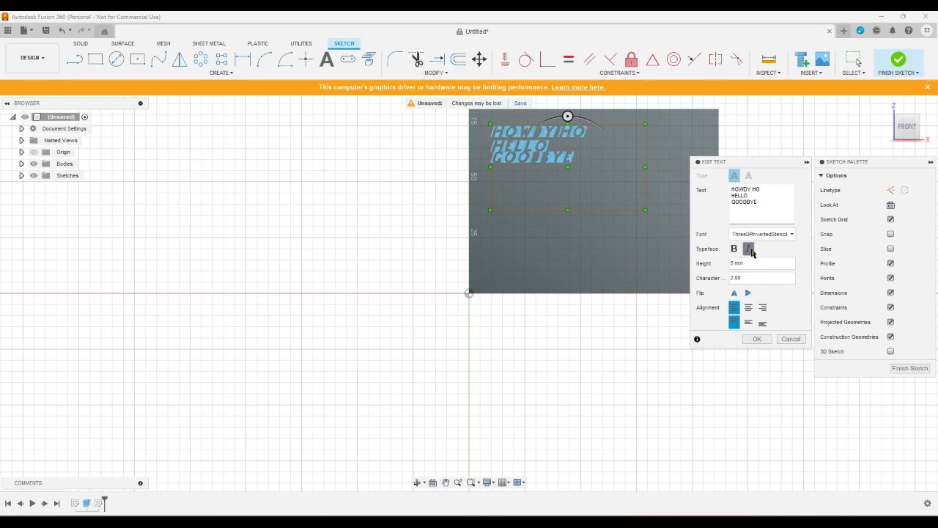
left_click(757, 339)
scroll(544, 146, "up", 2)
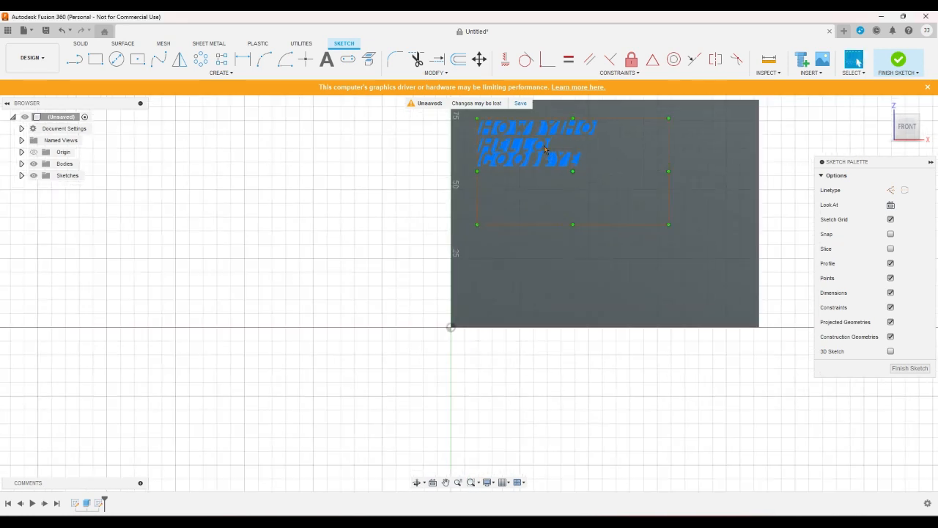
scroll(536, 137, "up", 10)
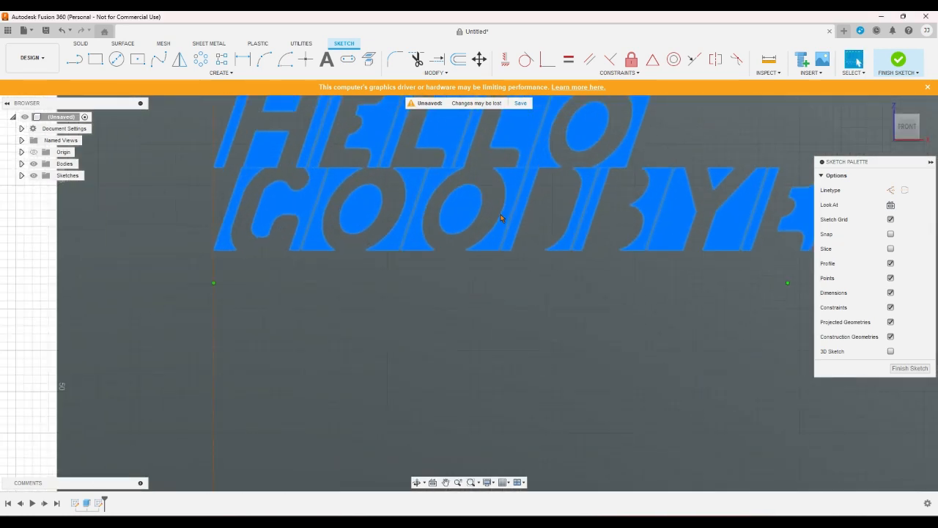
scroll(492, 251, "down", 8)
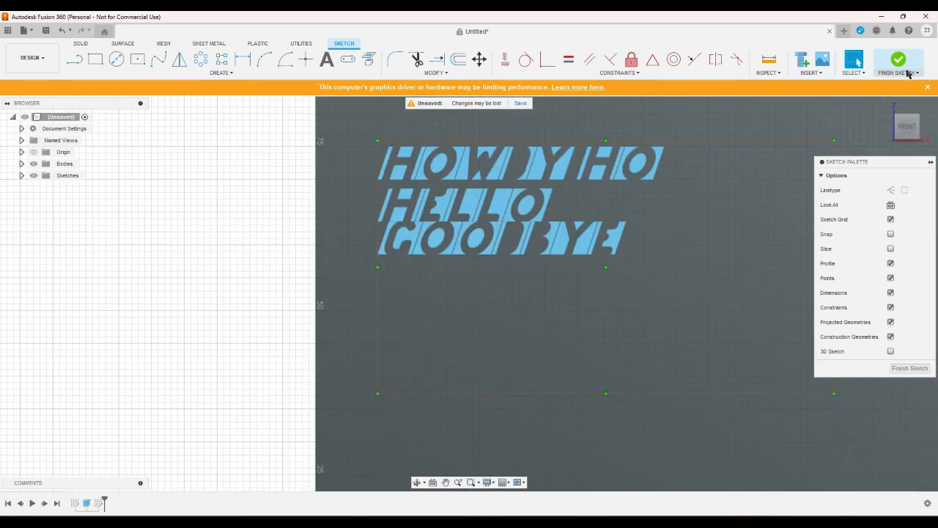
left_click(896, 64)
Extrude the sketch text 5 mm into the block's front face as a cut.
left_click(894, 105)
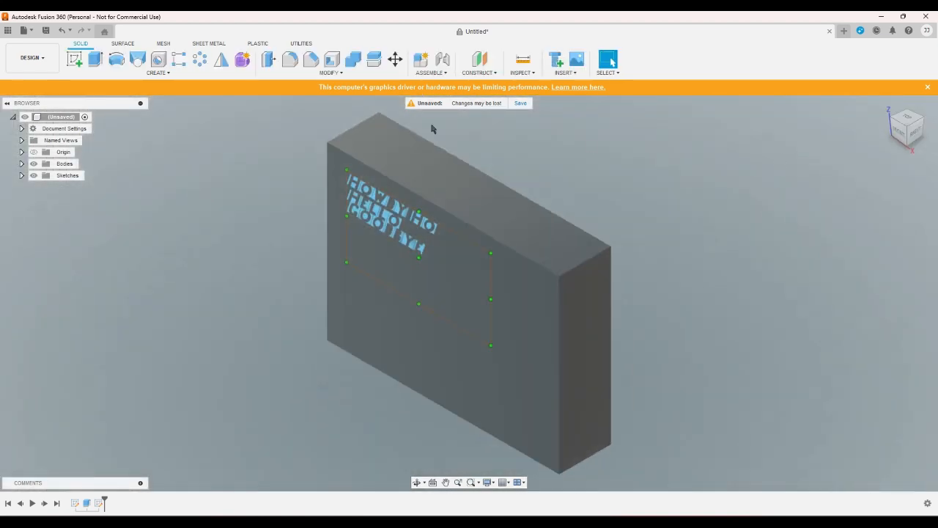
left_click(96, 59)
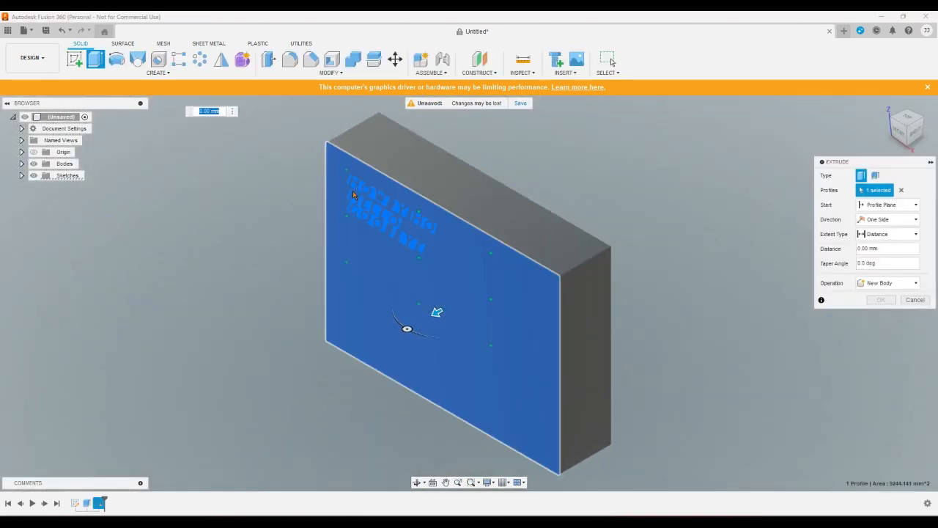
left_click(340, 214)
left_click(357, 197)
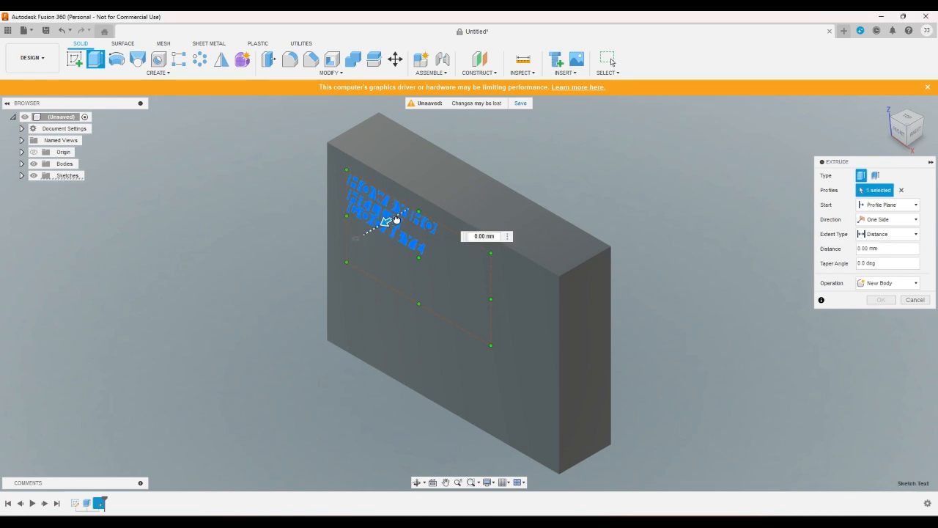
left_click_drag(396, 220, 407, 208)
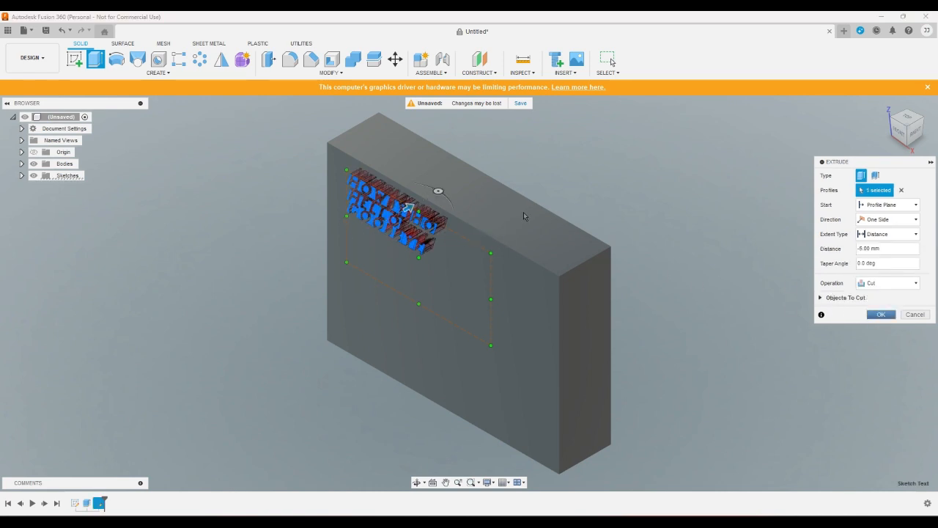
key("Return")
left_click_drag(902, 132, 877, 141)
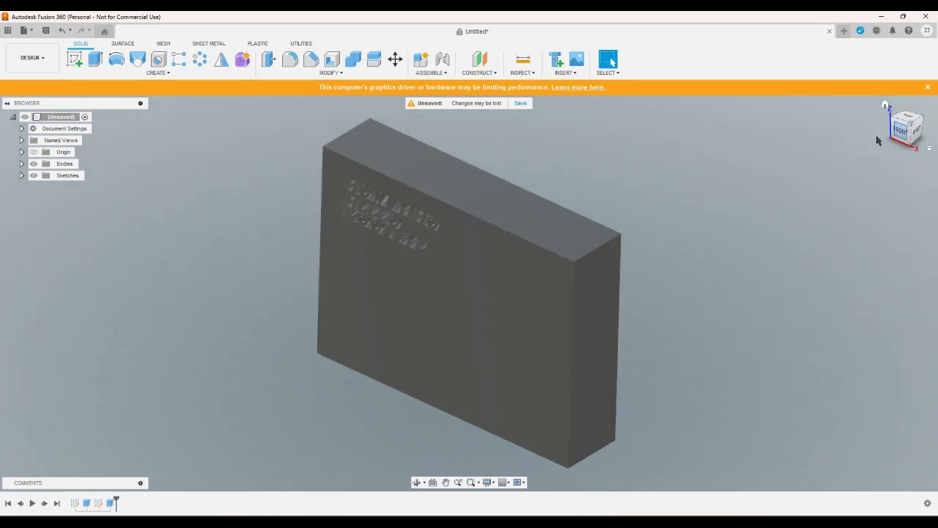
left_click(901, 131)
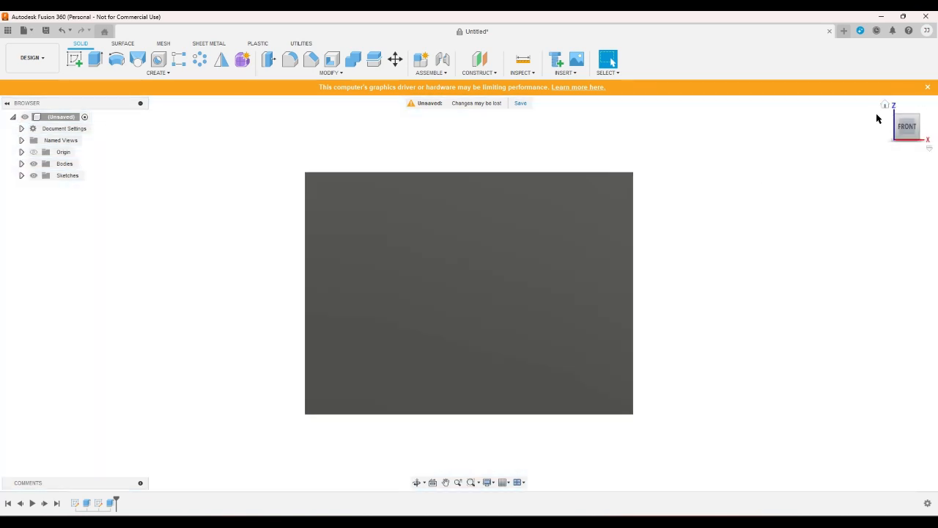
Set the visual style to Shaded with Visible Edges Only to outline the text engraved in the block.
left_click(885, 106)
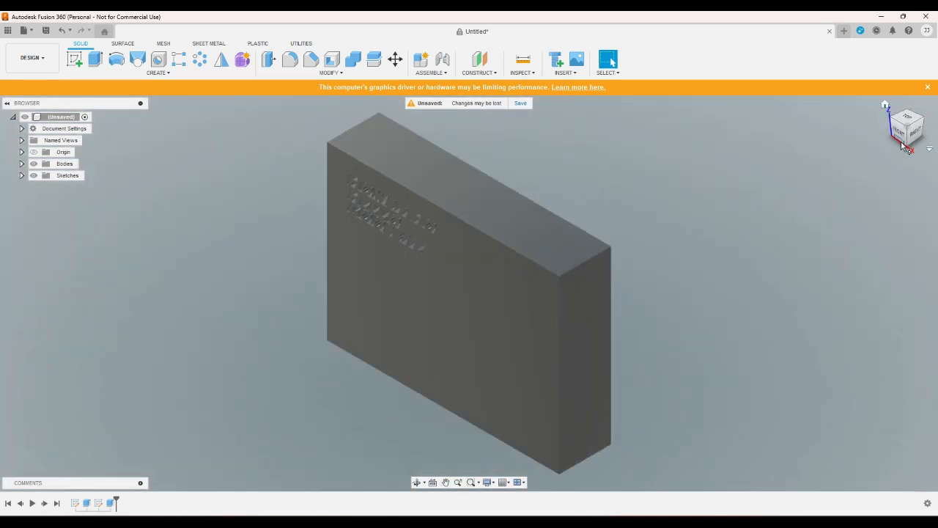
left_click(905, 146)
left_click(921, 131)
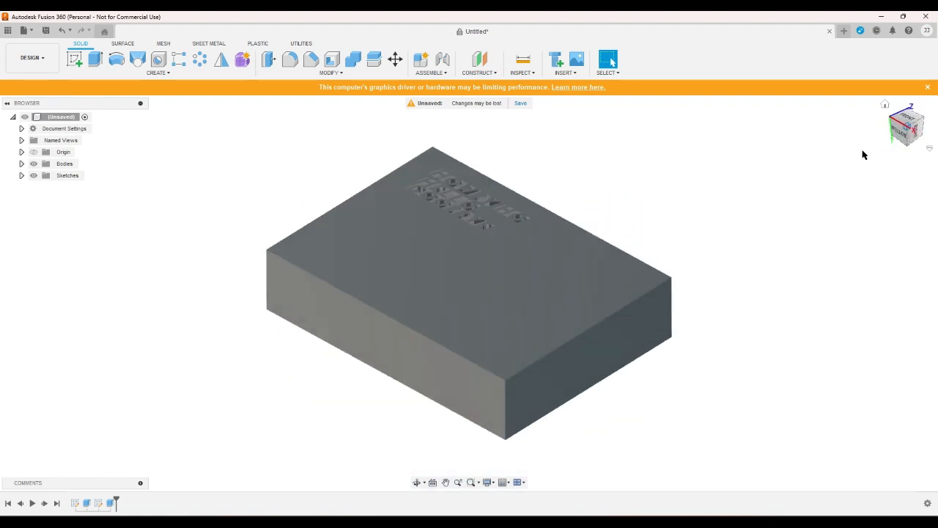
scroll(589, 157, "up", 5)
scroll(480, 152, "up", 1)
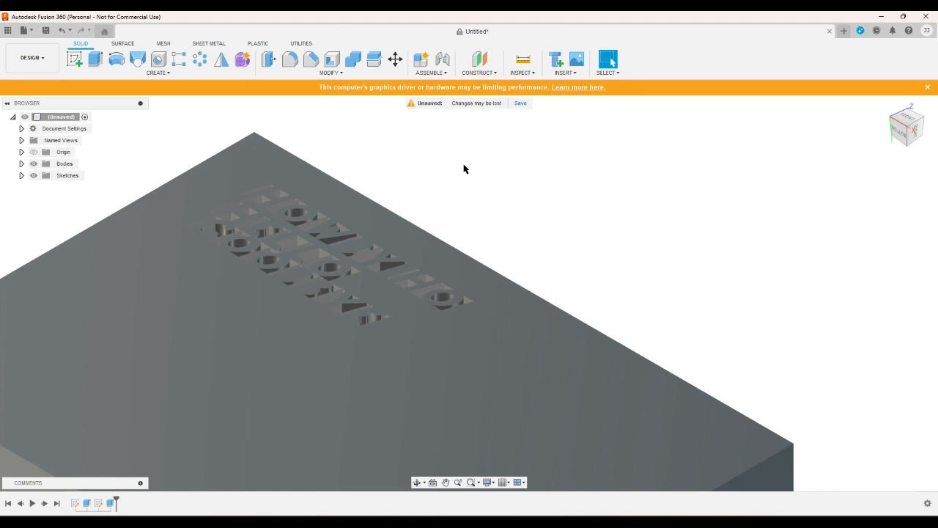
scroll(526, 170, "down", 1)
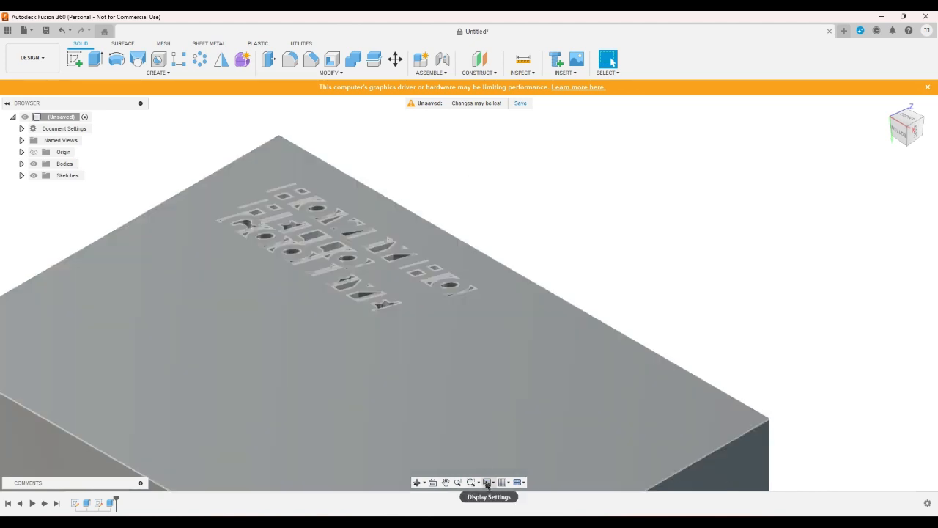
left_click(487, 482)
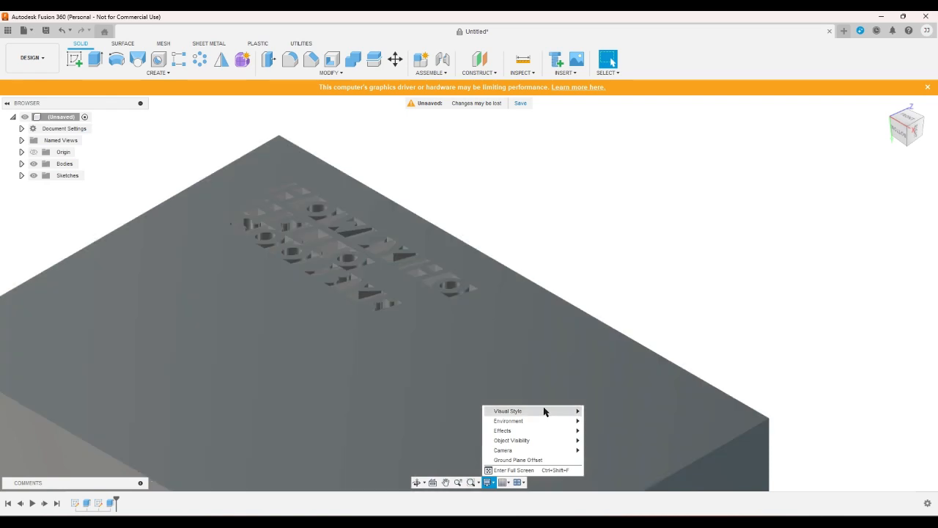
mouse_move(542, 411)
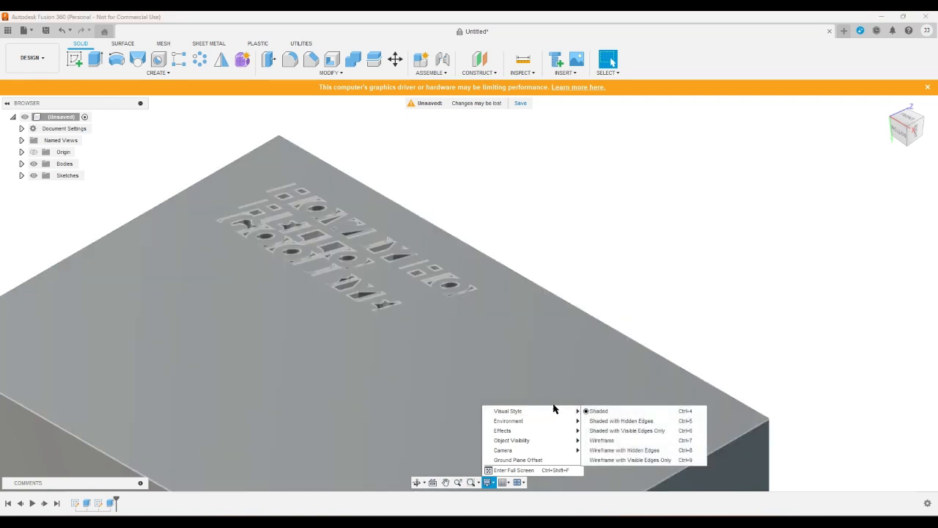
left_click(622, 431)
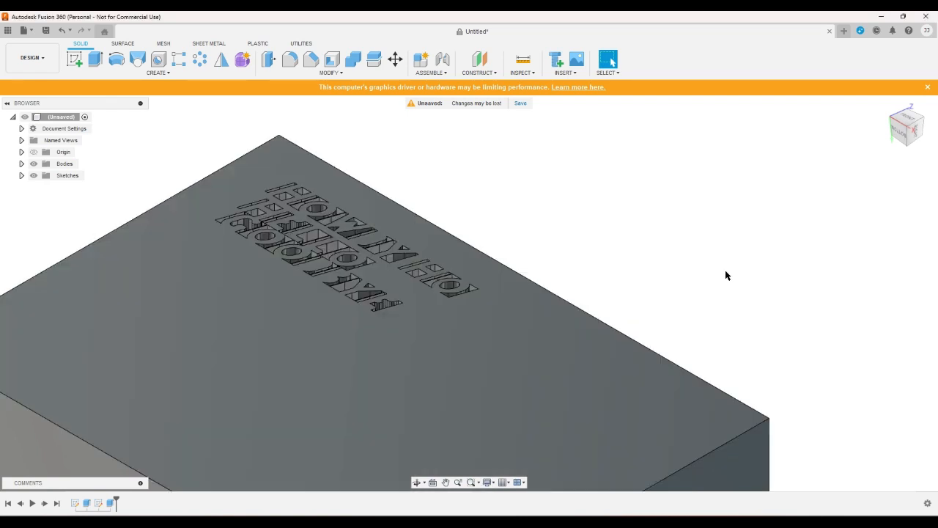
Examine the outlines of the engraved HOWDY HO, HELLO and GOODBYE lettering on the block's front face.
left_click(900, 130)
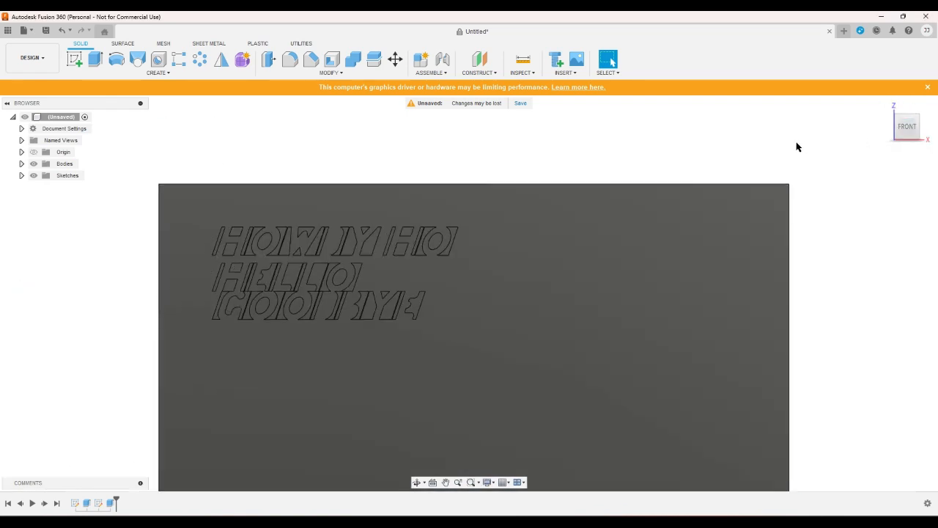
scroll(299, 247, "up", 5)
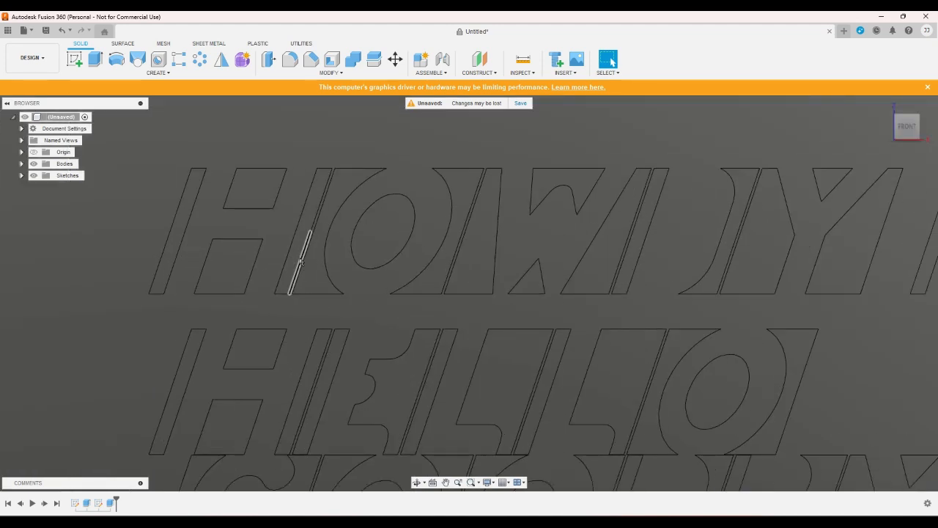
scroll(301, 261, "down", 4)
scroll(301, 261, "up", 5)
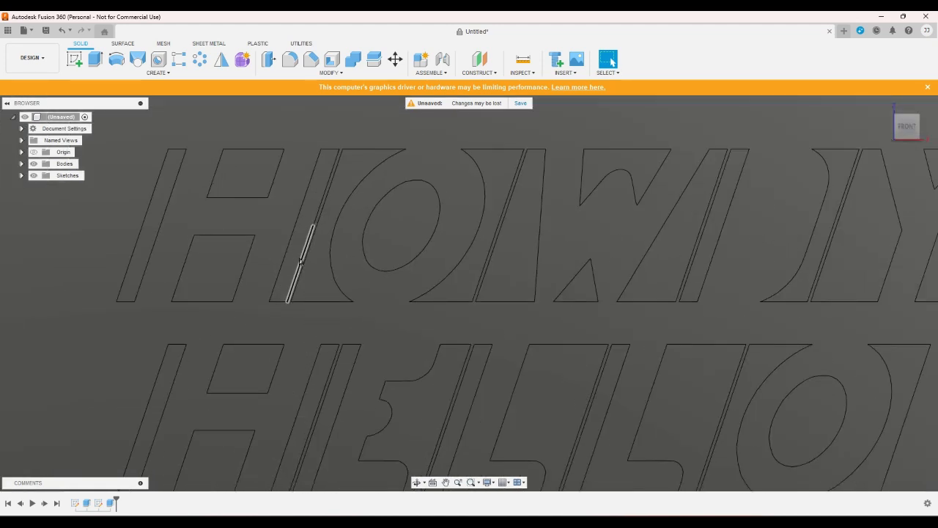
scroll(299, 253, "down", 5)
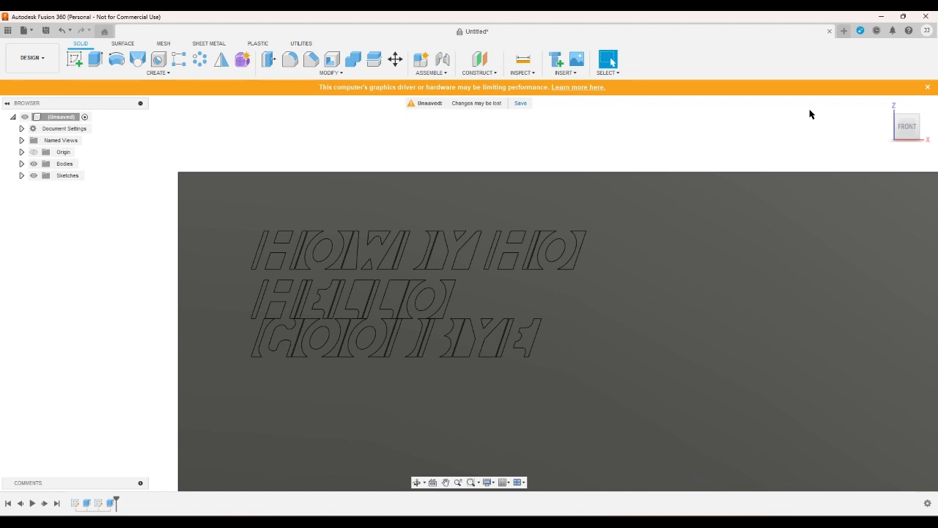
left_click(884, 106)
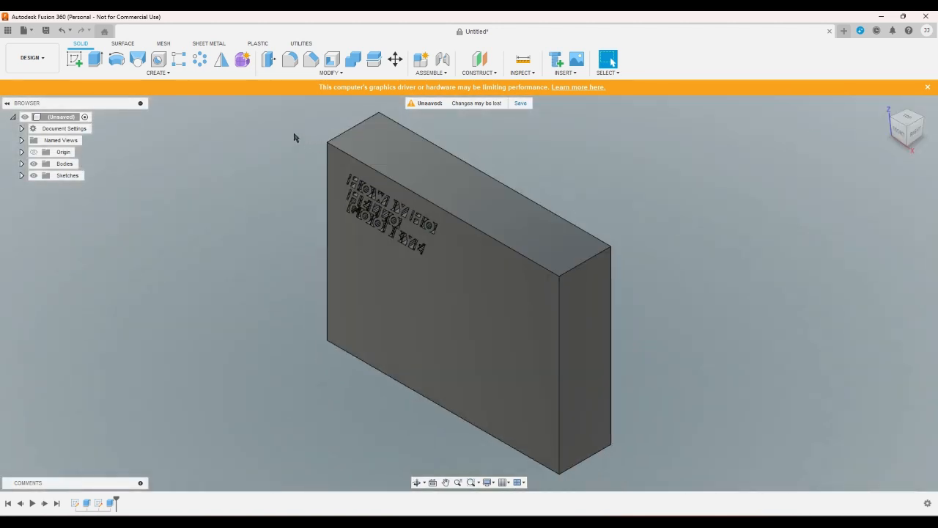
Rename the block's body as HOWDY HO HELLO GOODBYE.
left_click(22, 164)
left_click(70, 176)
right_click(68, 176)
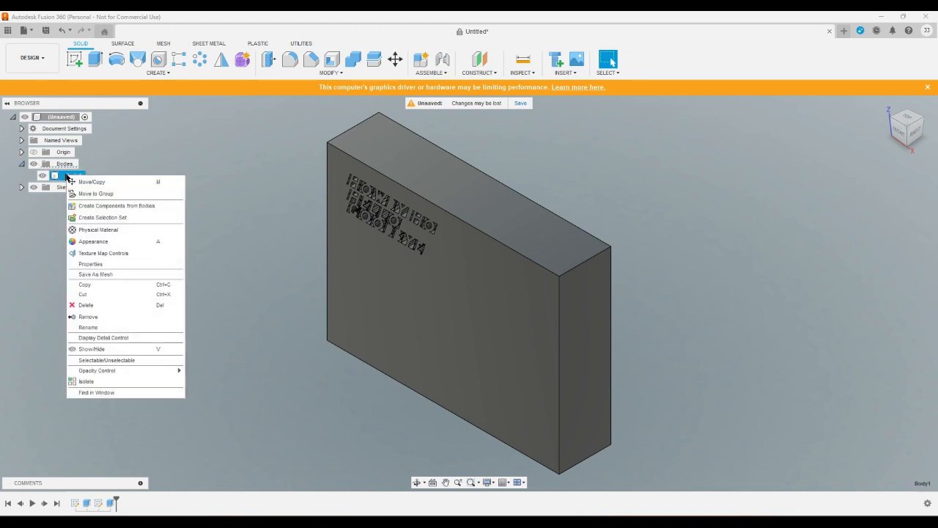
left_click(89, 327)
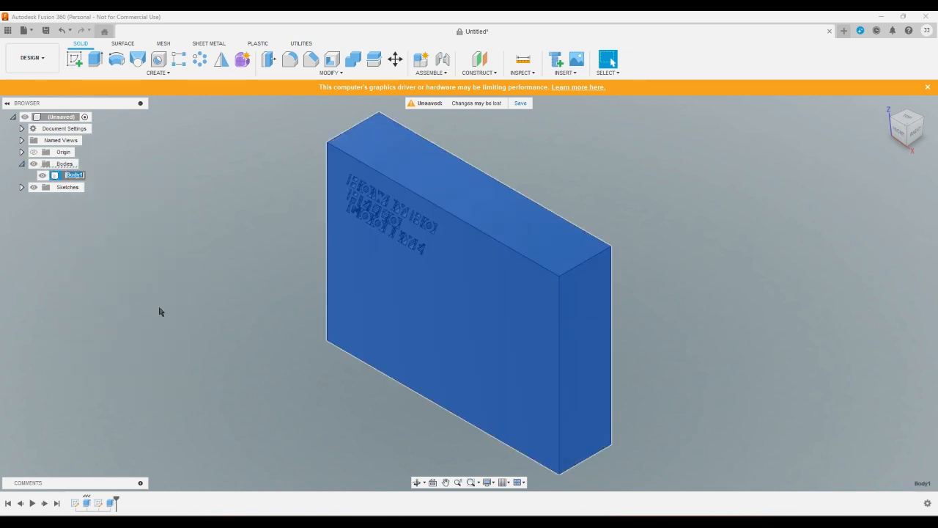
type("HOWDY HO HELLO GOODBYE")
key("Return")
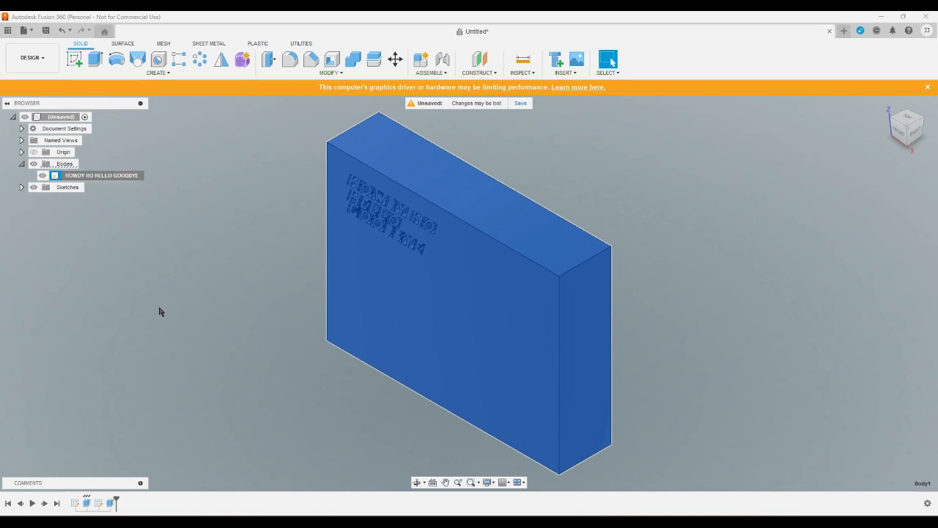
left_click(272, 231)
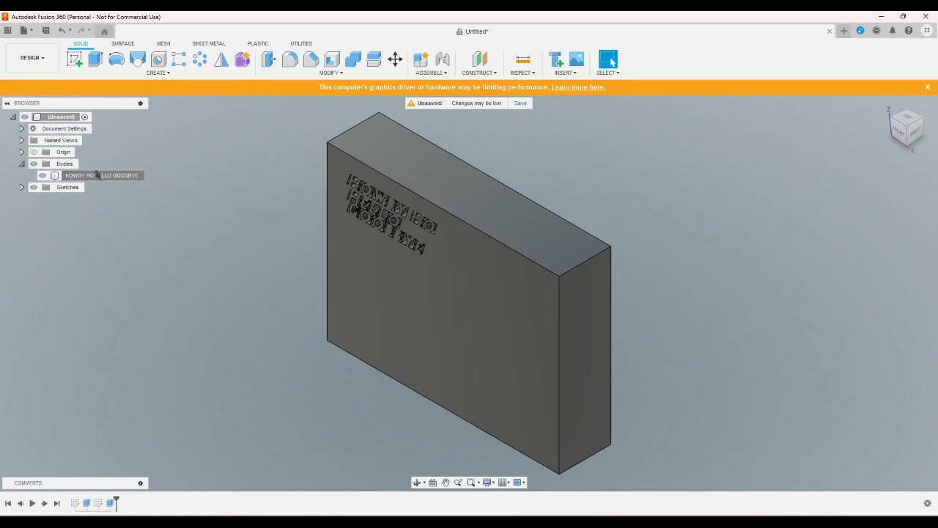
Export the block's body as a 3MF mesh with medium refinement, saved to the computer as HOWDY HO HELLO GOODBYE.
right_click(105, 181)
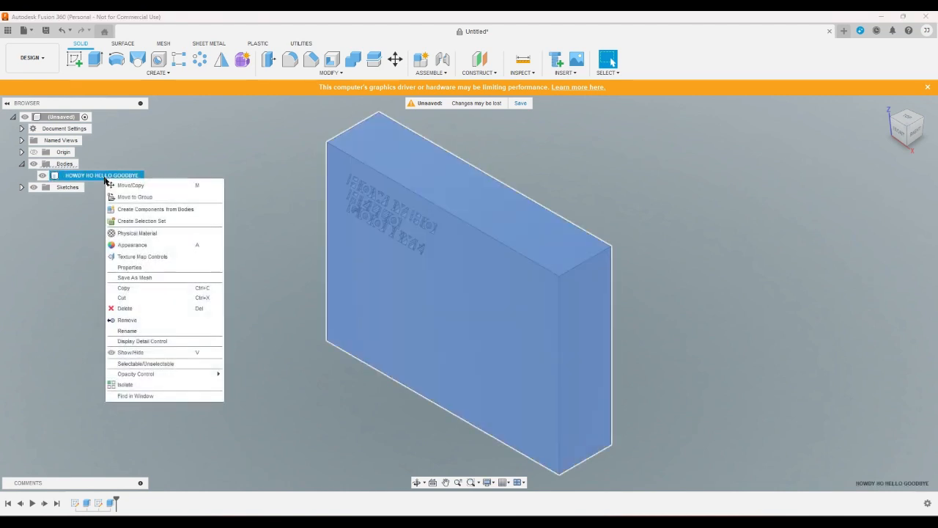
left_click(134, 277)
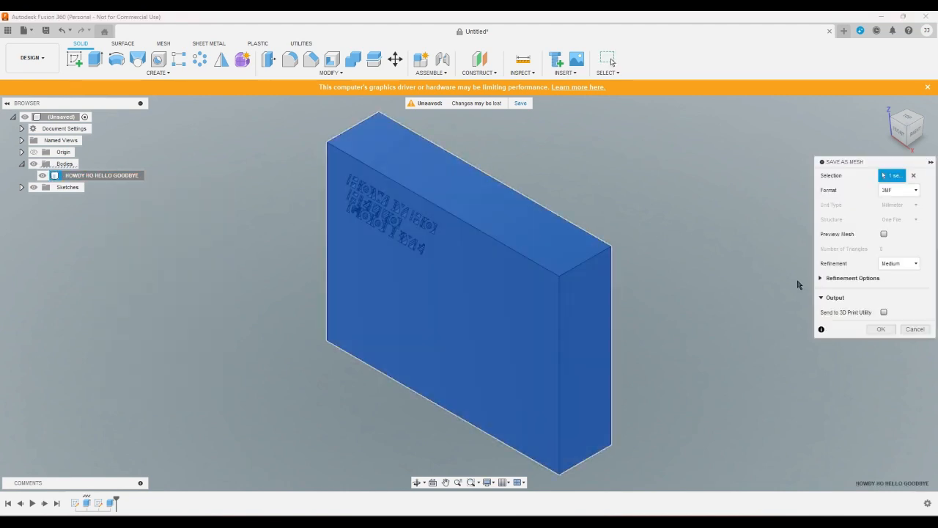
left_click(876, 330)
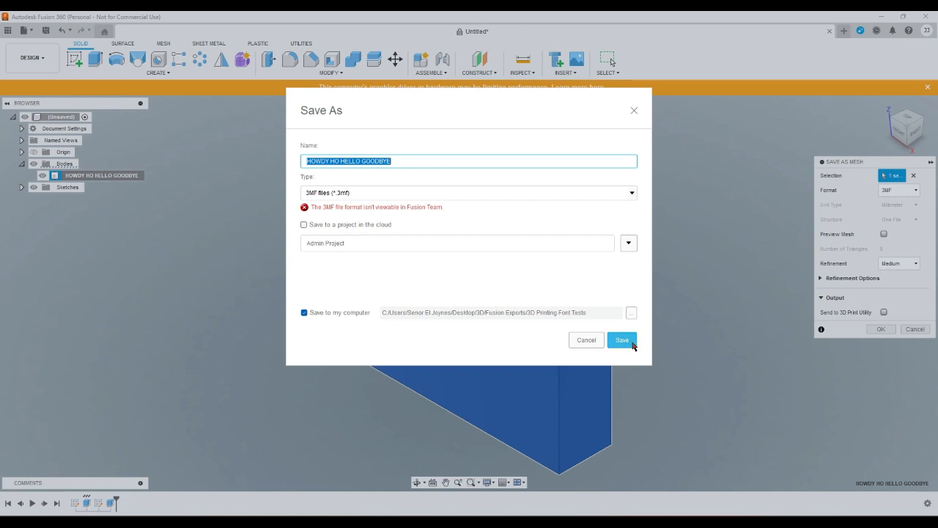
left_click(629, 343)
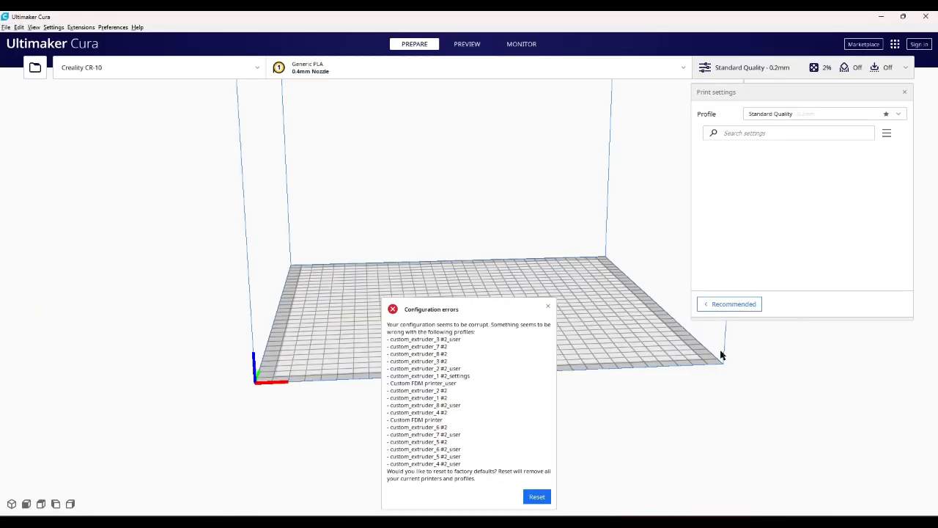
In Ultimaker Cura, dismiss the configuration errors without resetting and load HOWDY HO HELLO GOODBYE.3mf.
left_click(550, 307)
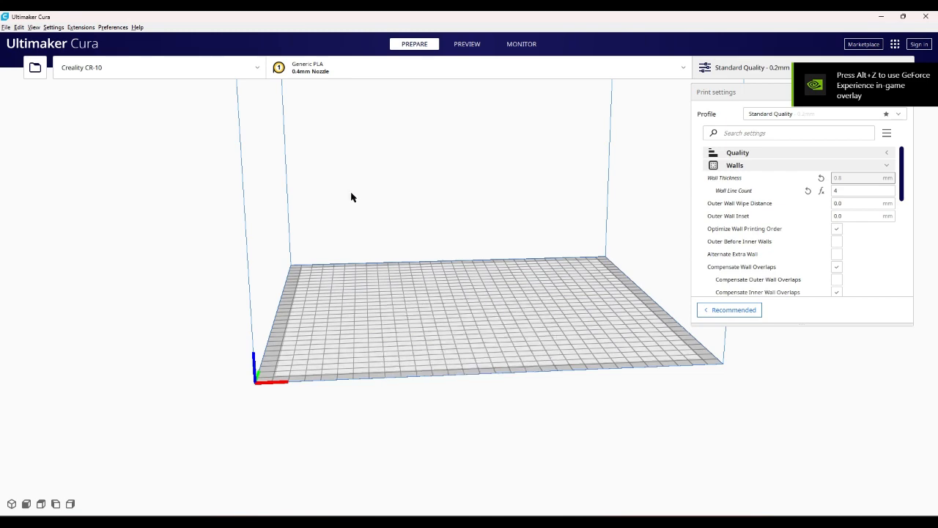
left_click(34, 68)
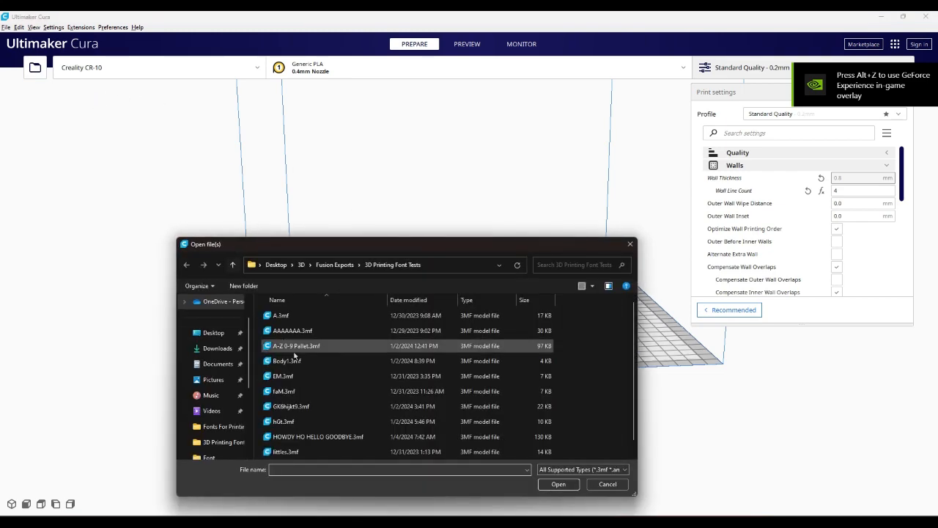
left_click(462, 437)
double_click(450, 437)
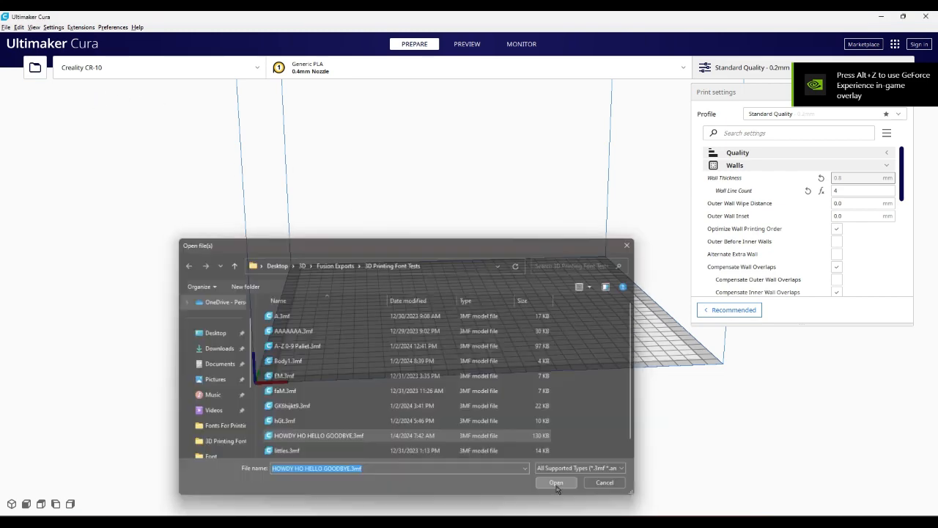
Lay the block flat by aligning its large face opposite the engraved text to the build plate.
left_click_drag(383, 415, 162, 428)
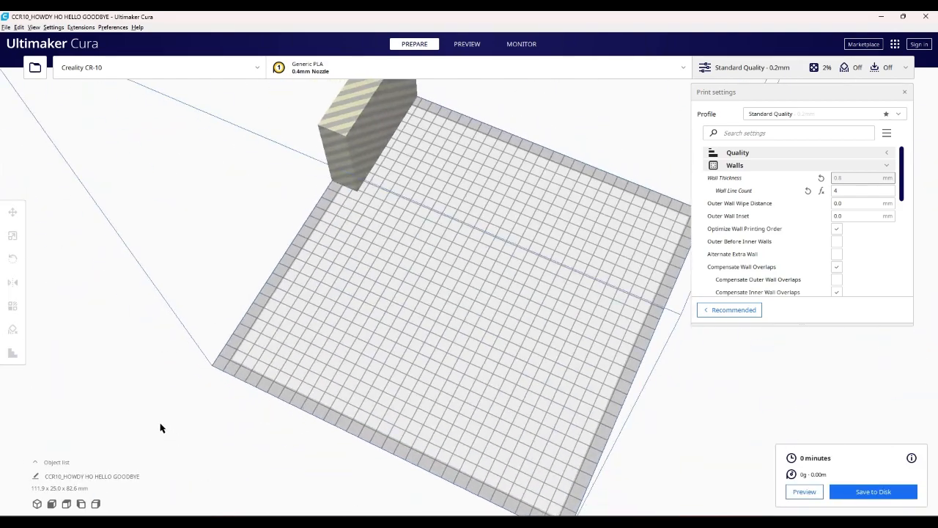
left_click(366, 156)
left_click(13, 260)
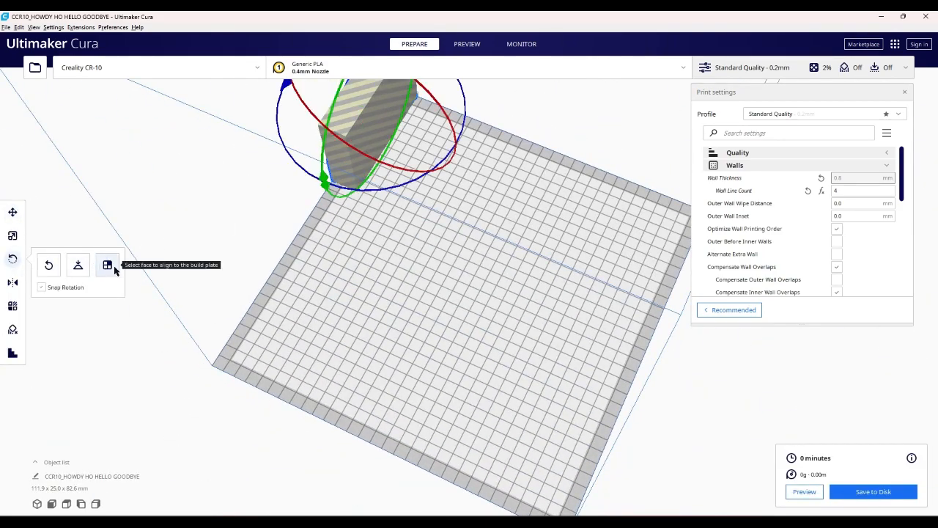
left_click(108, 265)
left_click(358, 149)
right_click(286, 197)
left_click(293, 211)
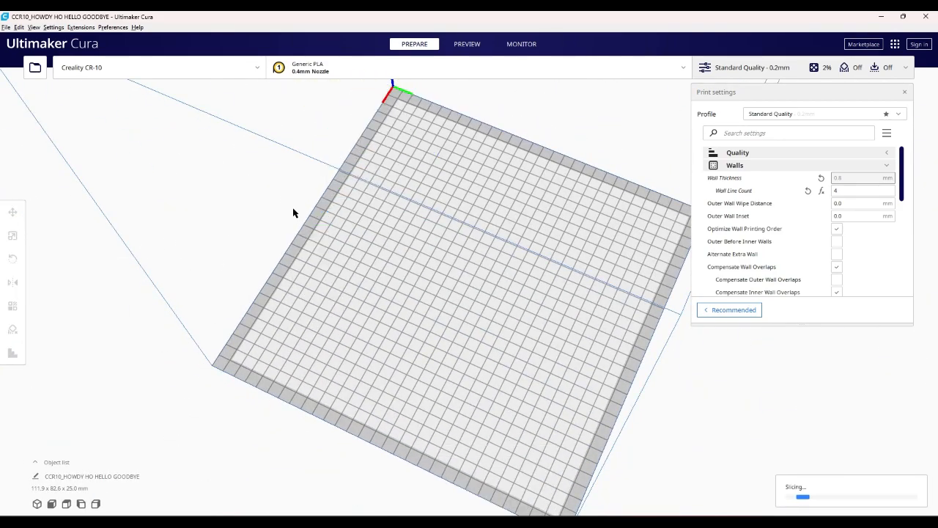
key("ctrl+z")
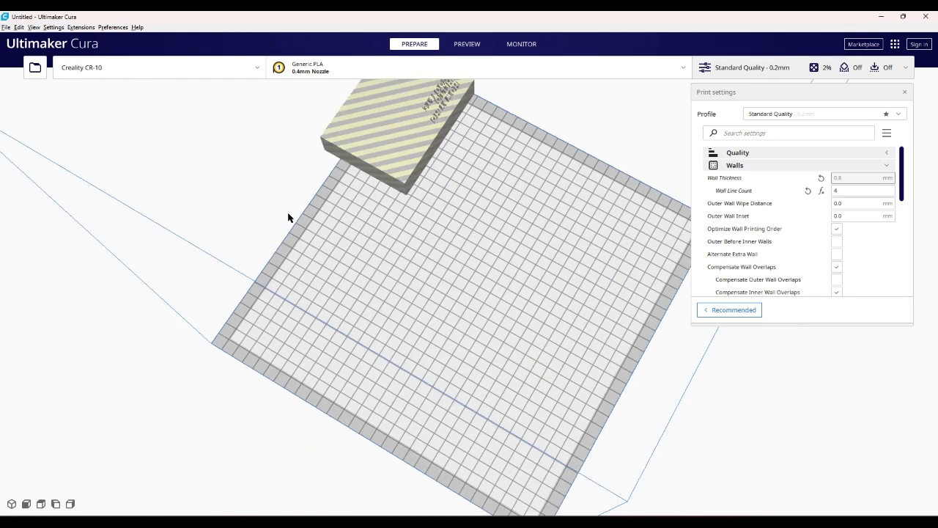
Center the block on the build plate.
left_click(352, 160)
right_click(297, 210)
left_click(313, 215)
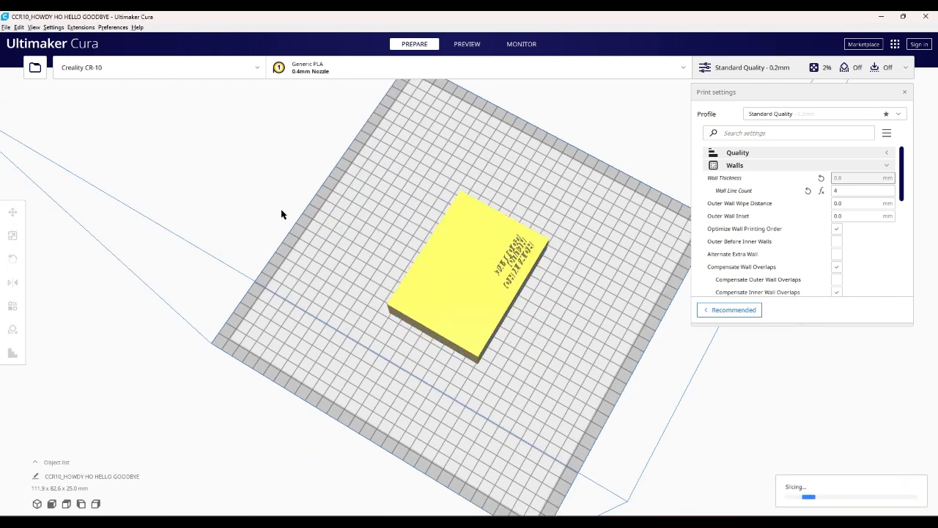
Show the sliced layer preview and examine how the walls and top surface around the engraved text print.
left_click_drag(423, 269, 442, 270)
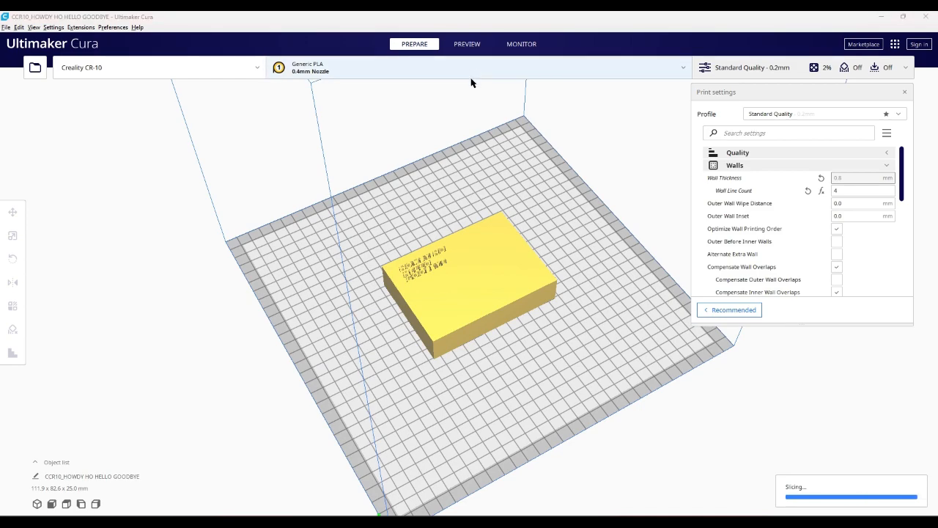
left_click(473, 48)
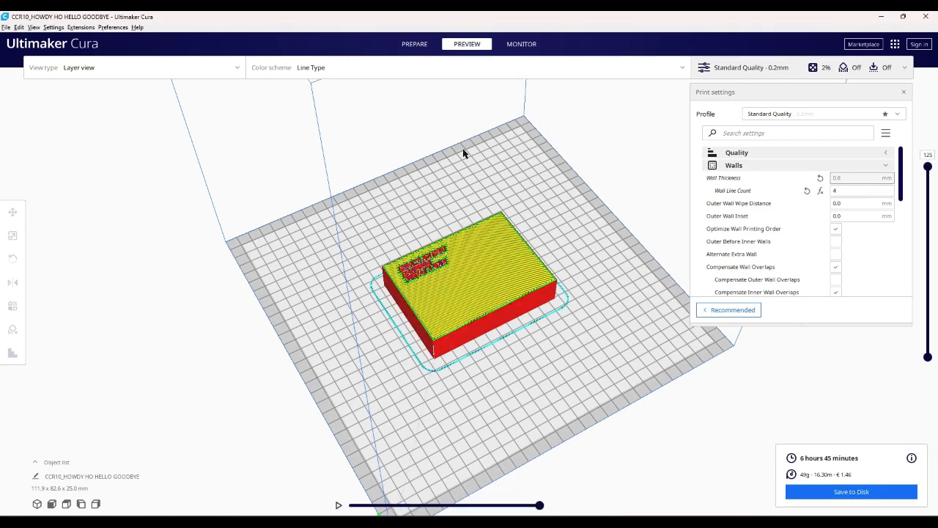
left_click_drag(463, 148, 579, 381)
scroll(585, 379, "up", 5)
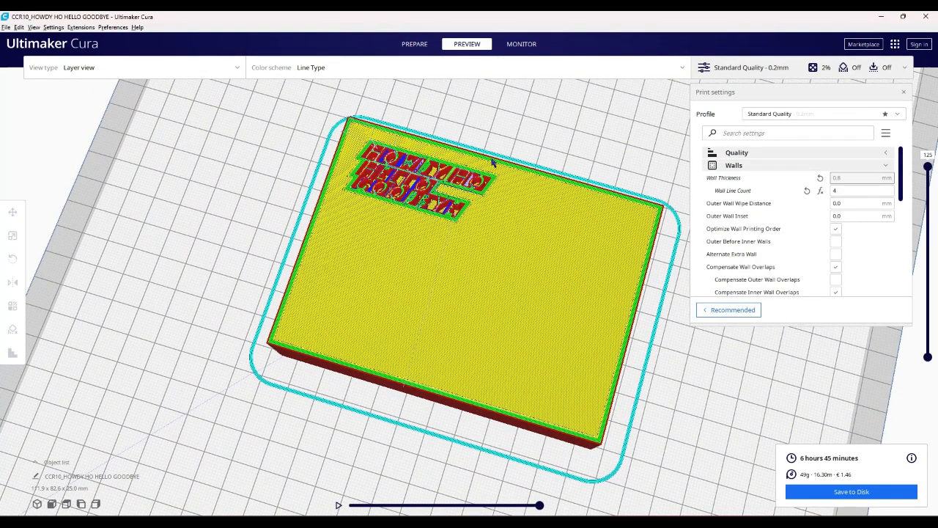
scroll(493, 162, "up", 5)
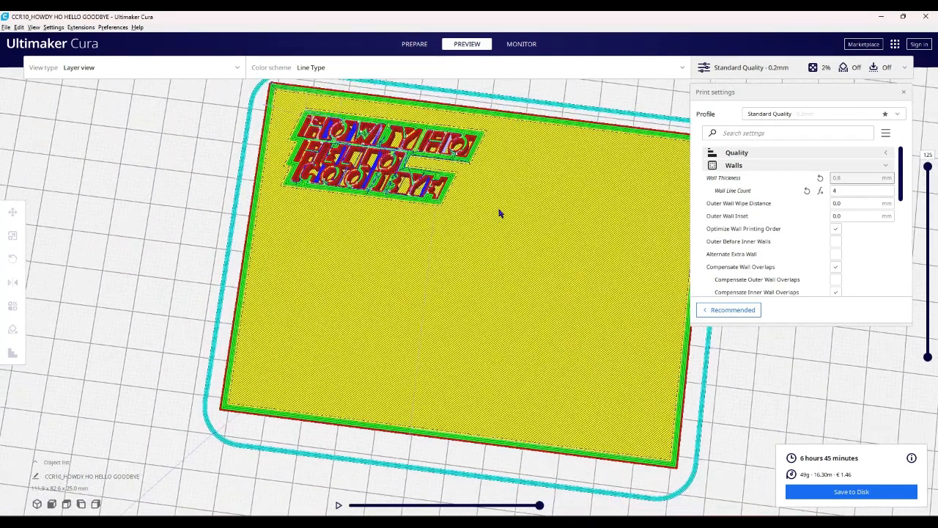
scroll(230, 235, "up", 2)
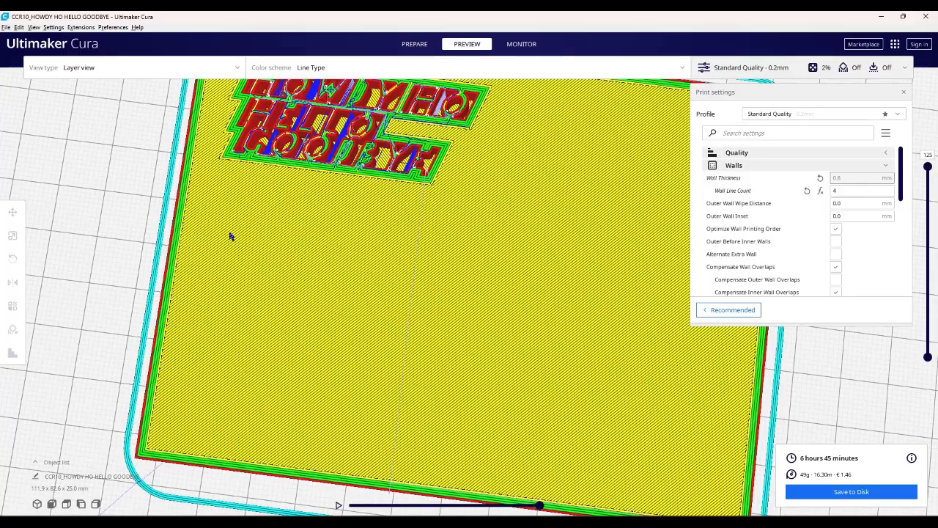
left_click_drag(230, 235, 407, 246)
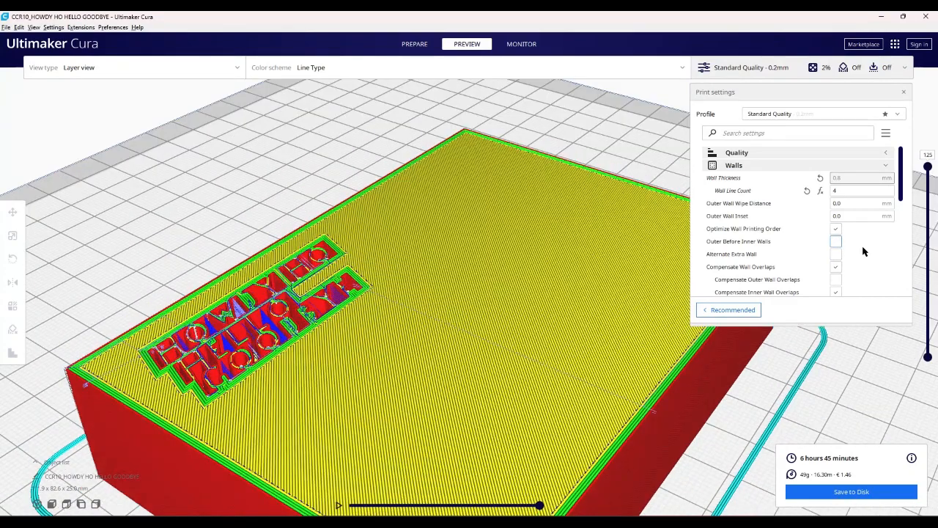
left_click_drag(637, 354, 645, 346)
scroll(292, 348, "up", 3)
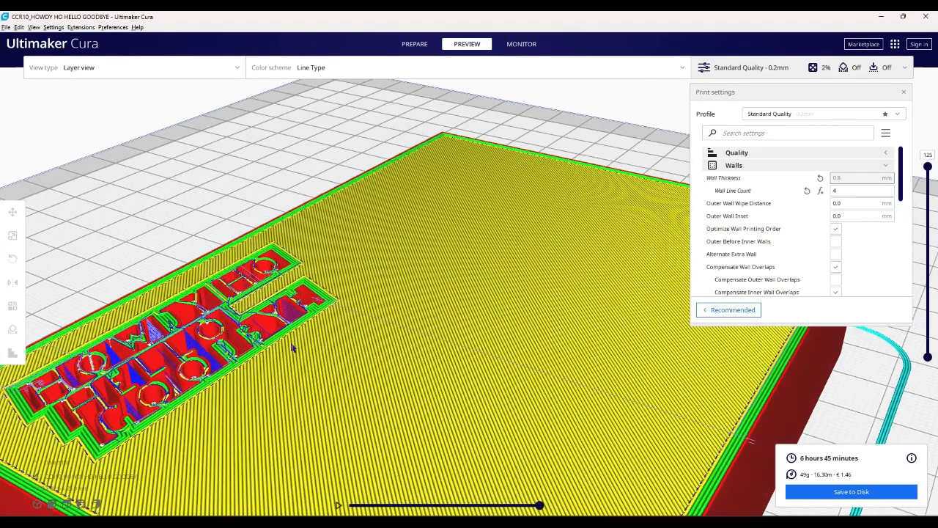
Examine the sliced layer lines inside the small engraved lettering up close and from above.
scroll(278, 341, "up", 2)
scroll(264, 333, "up", 2)
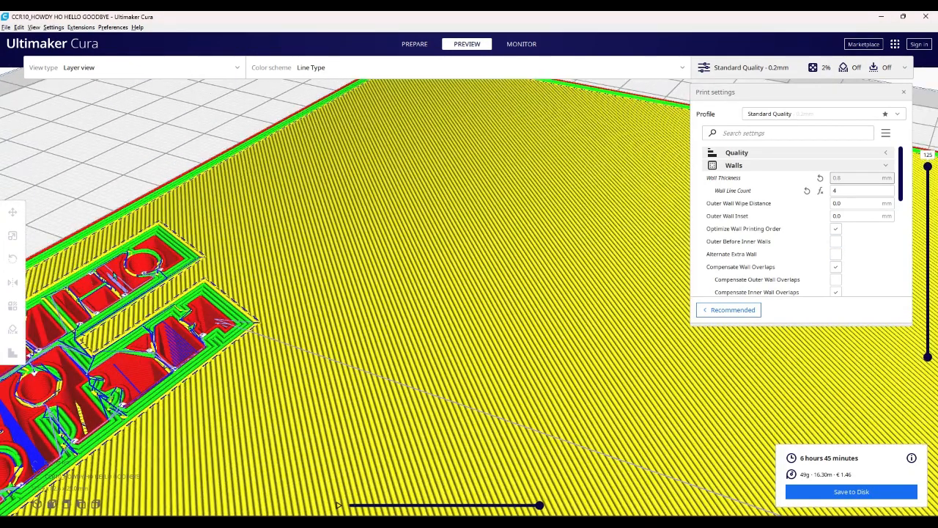
left_click_drag(153, 280, 181, 329)
scroll(187, 303, "down", 5)
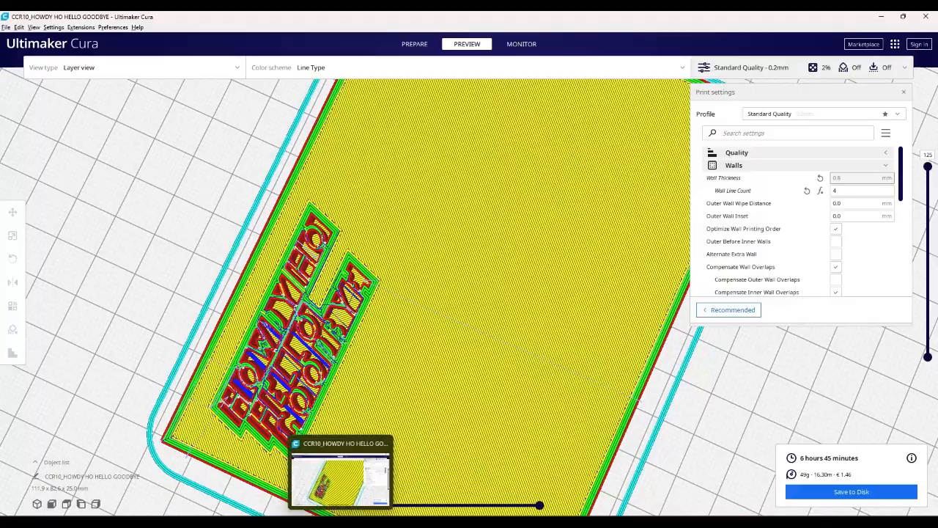
Switch to Fusion 360 and set the height of the HOWDY HO HELLO GOODBYE sketch text to 20 mm, finishing the sketch.
left_click(341, 522)
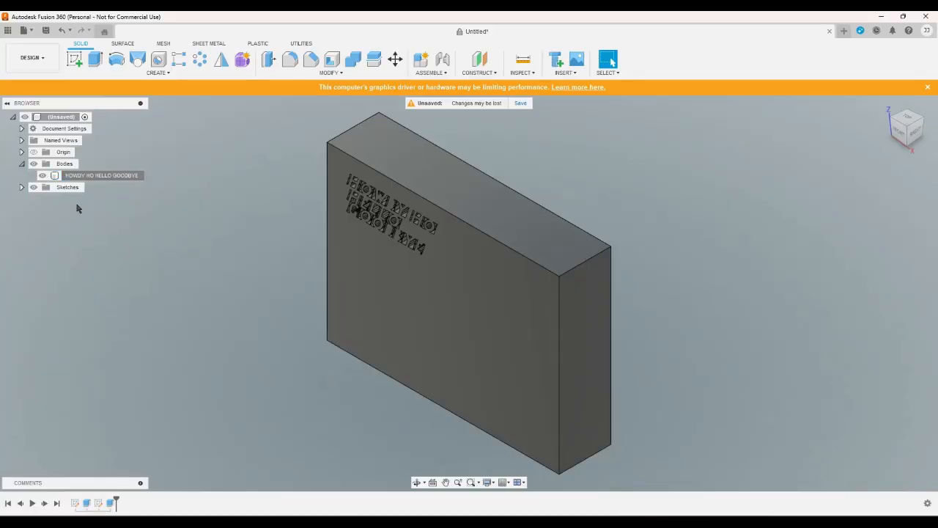
double_click(99, 503)
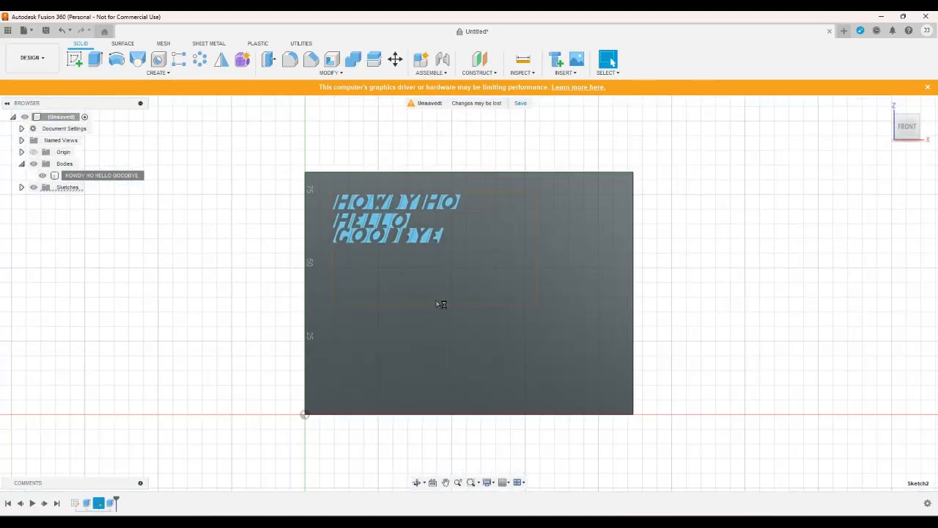
double_click(428, 242)
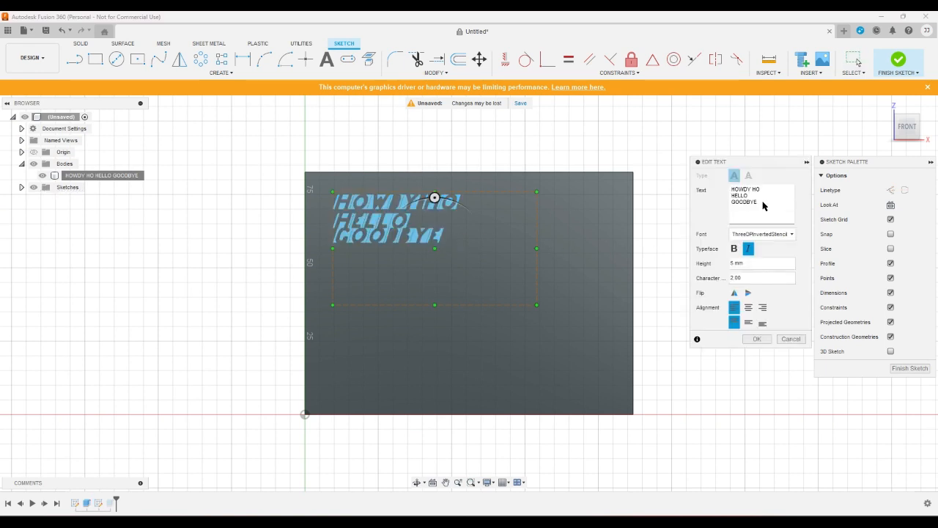
left_click(750, 263)
type("20")
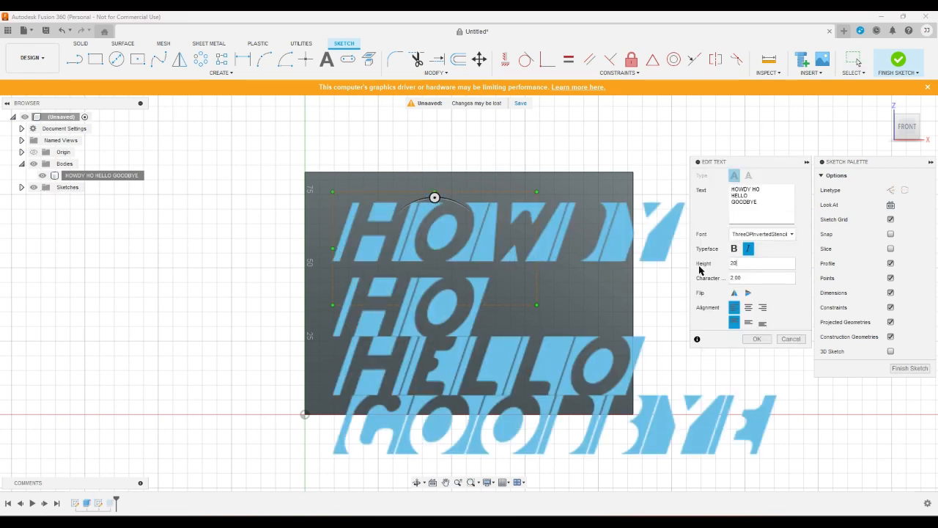
key("Return")
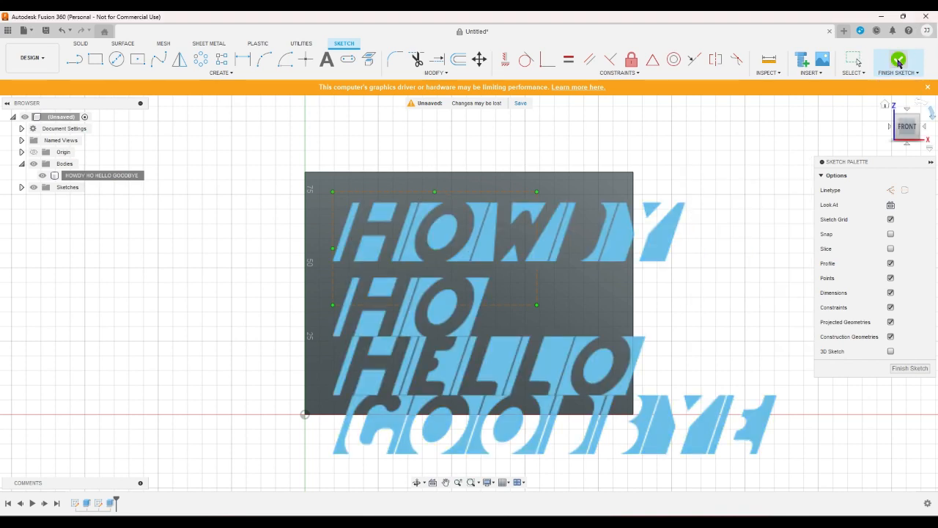
left_click(899, 62)
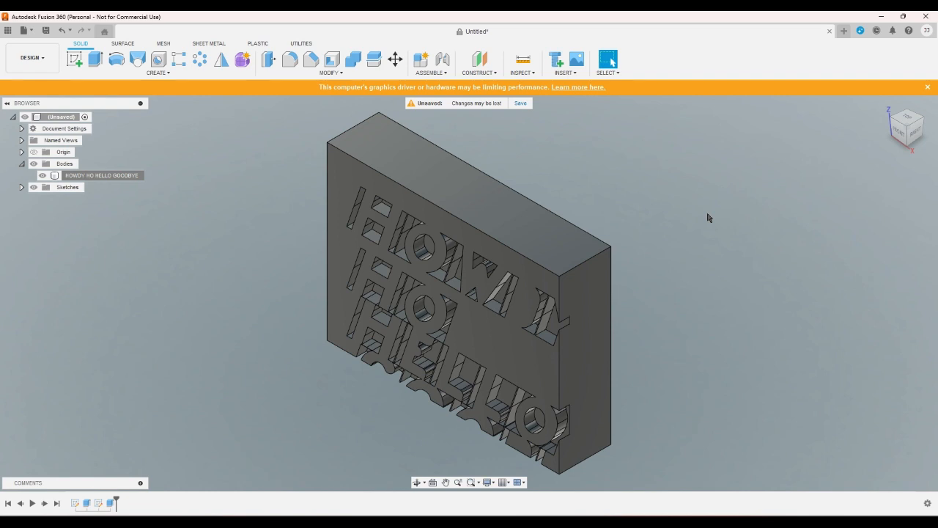
Save the block with the enlarged text as a 3MF mesh, replacing the existing HOWDY HO HELLO GOODBYE.3mf.
right_click(119, 178)
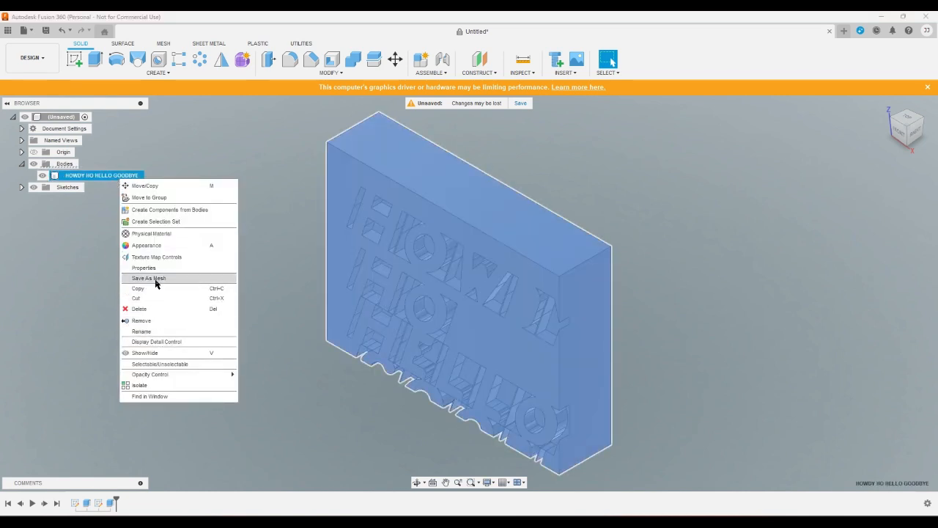
left_click(156, 279)
left_click(867, 330)
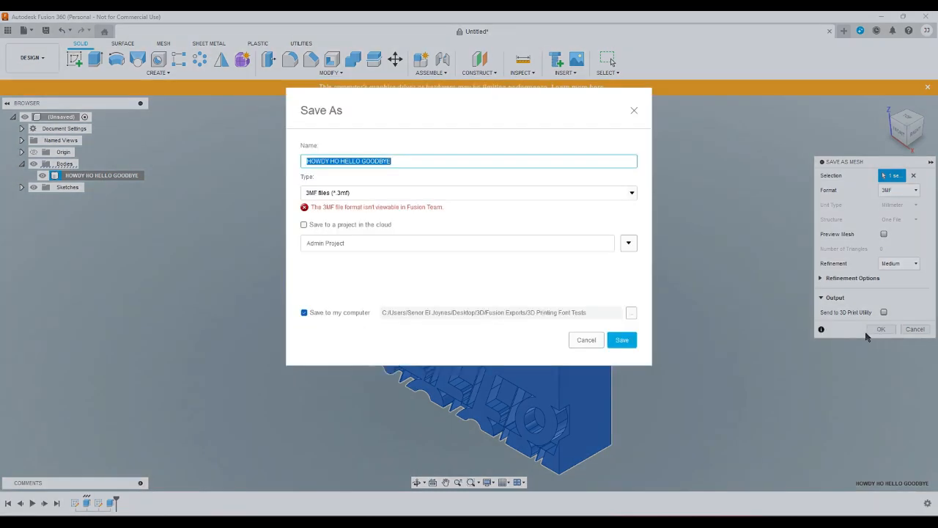
left_click(620, 338)
left_click(504, 279)
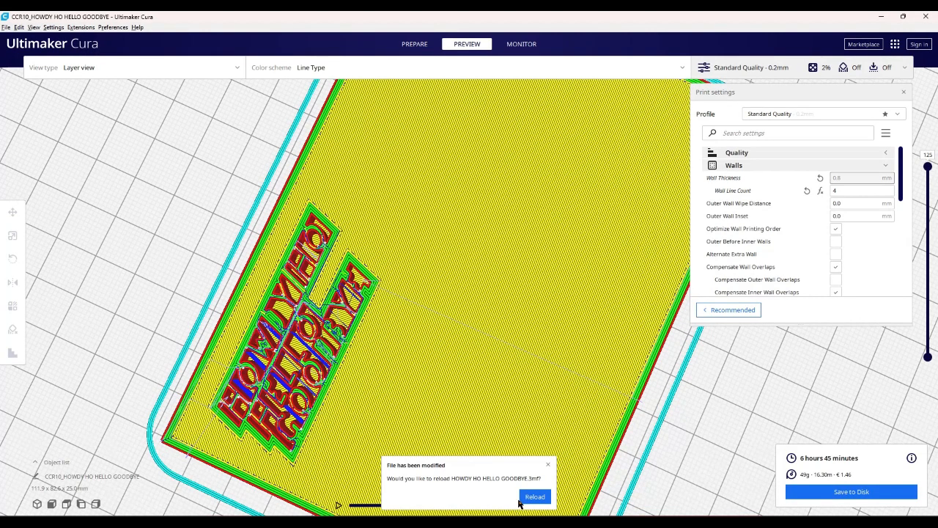
Switch to Ultimaker Cura, reload the modified 3MF file and examine how the enlarged italic lettering is sliced.
left_click(534, 497)
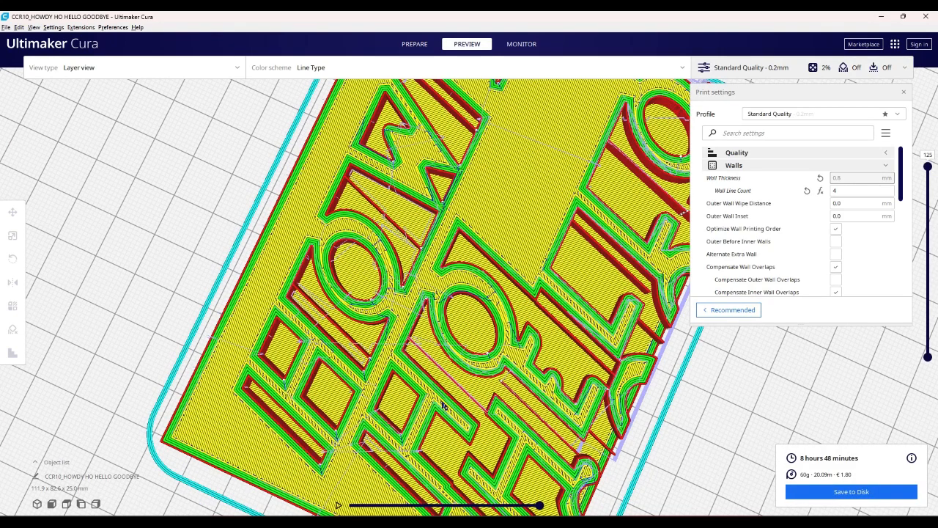
scroll(442, 405, "down", 2)
left_click_drag(426, 386, 257, 311)
scroll(359, 321, "up", 3)
scroll(257, 311, "down", 2)
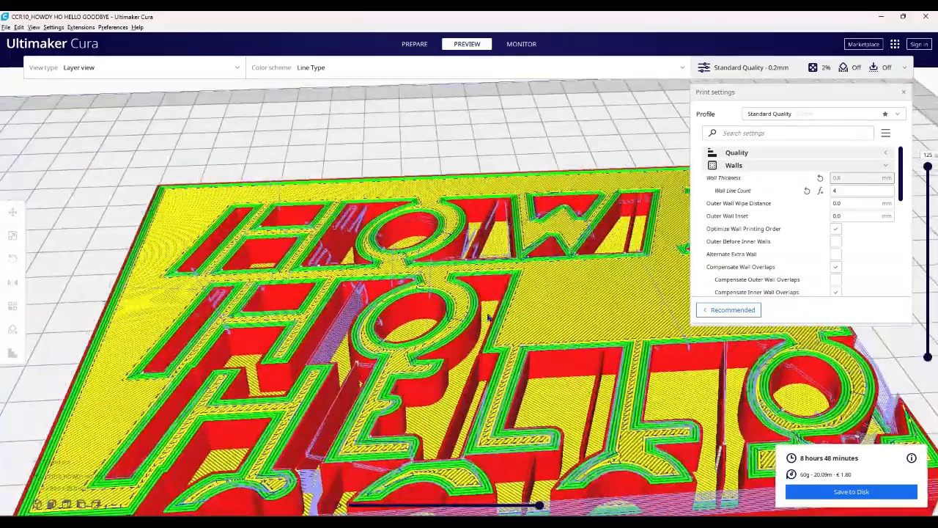
left_click_drag(490, 317, 546, 312)
scroll(547, 312, "up", 2)
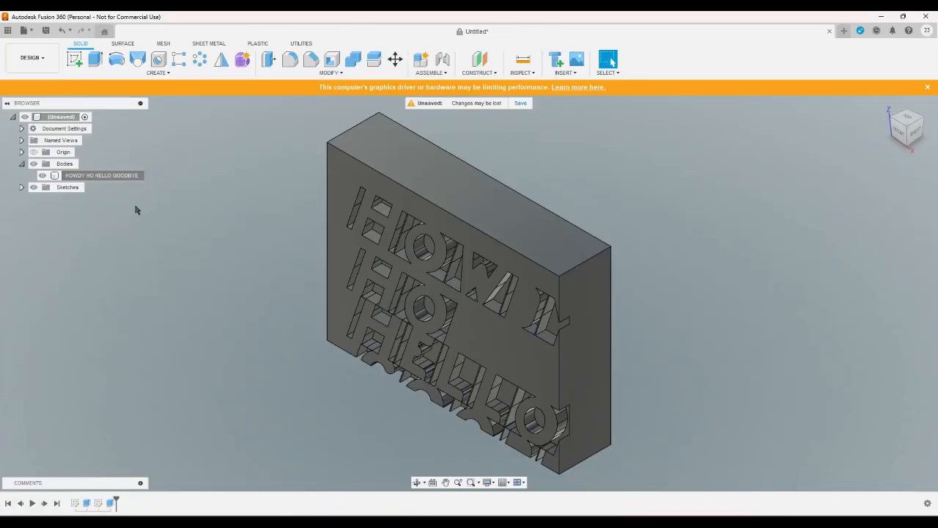
Switch to Fusion 360 and turn off italics for the engraved text in Sketch2, finishing the sketch.
left_click(126, 177)
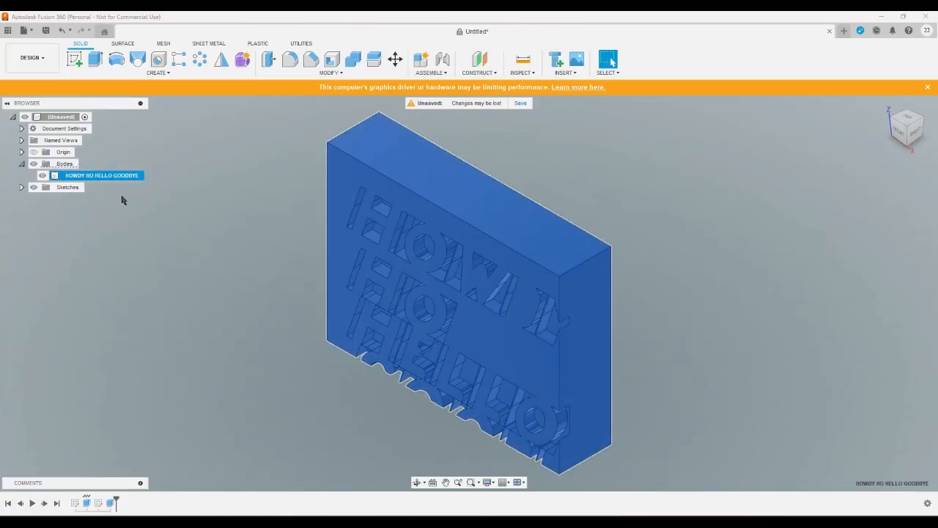
left_click(121, 198)
left_click(21, 188)
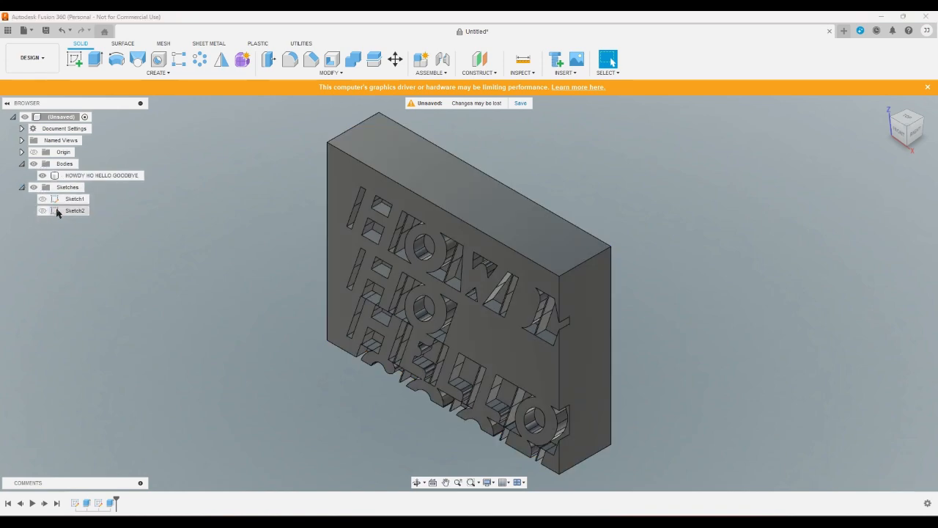
double_click(75, 210)
double_click(486, 260)
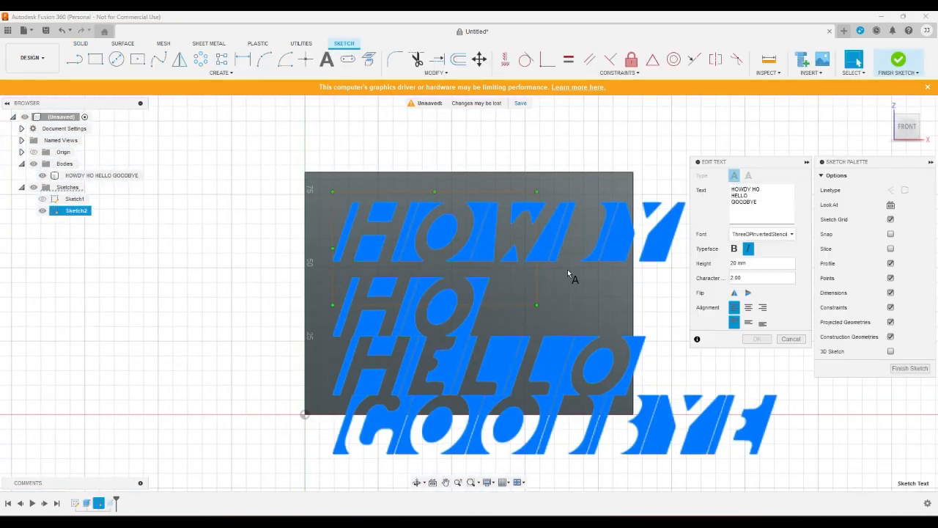
left_click(747, 248)
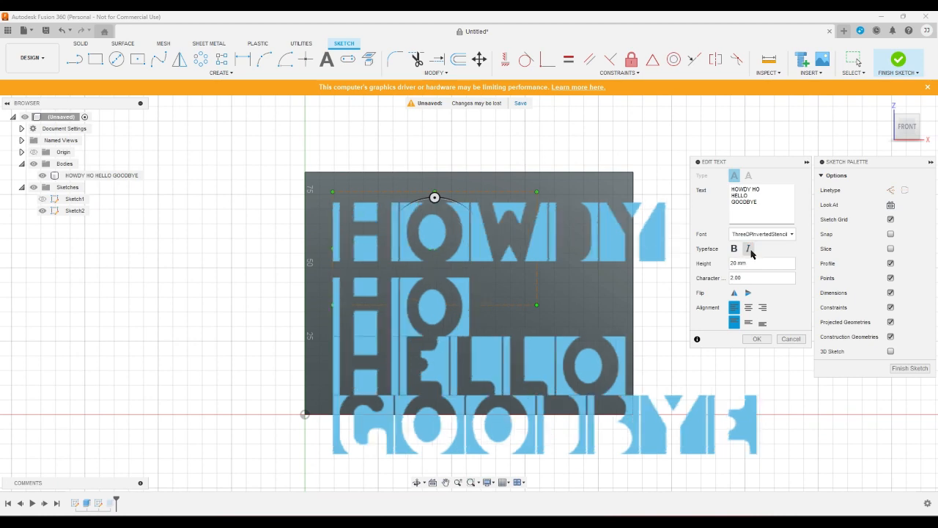
left_click(757, 339)
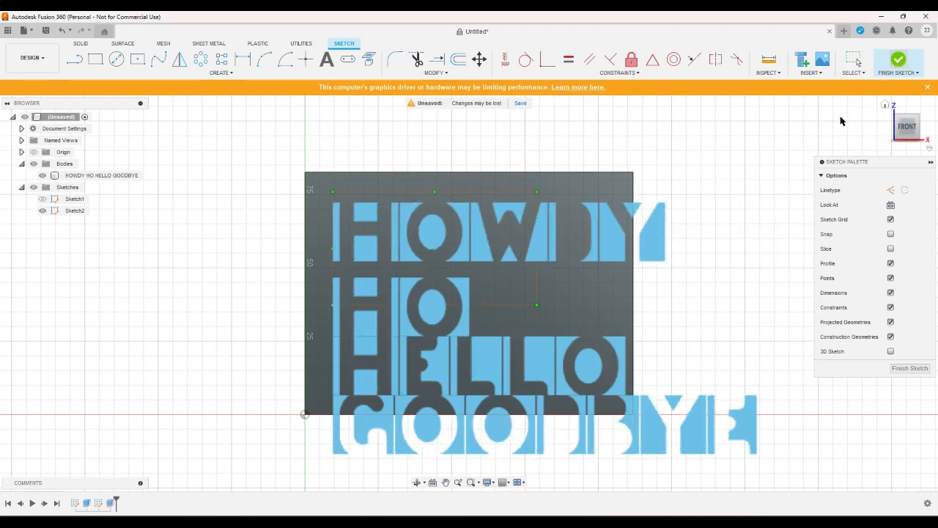
left_click(900, 64)
Save the block with the upright text as a 3MF mesh, overwriting HOWDY HO HELLO GOODBYE.3mf.
right_click(116, 178)
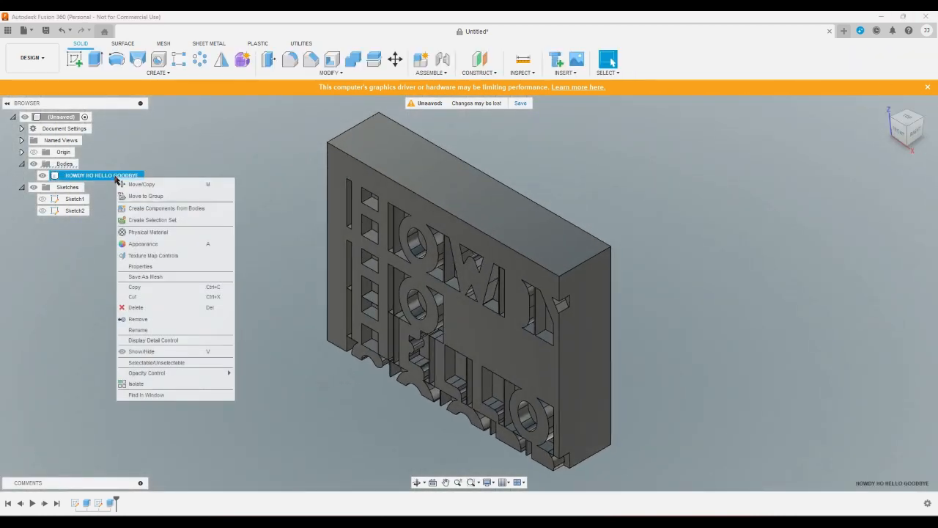
left_click(148, 276)
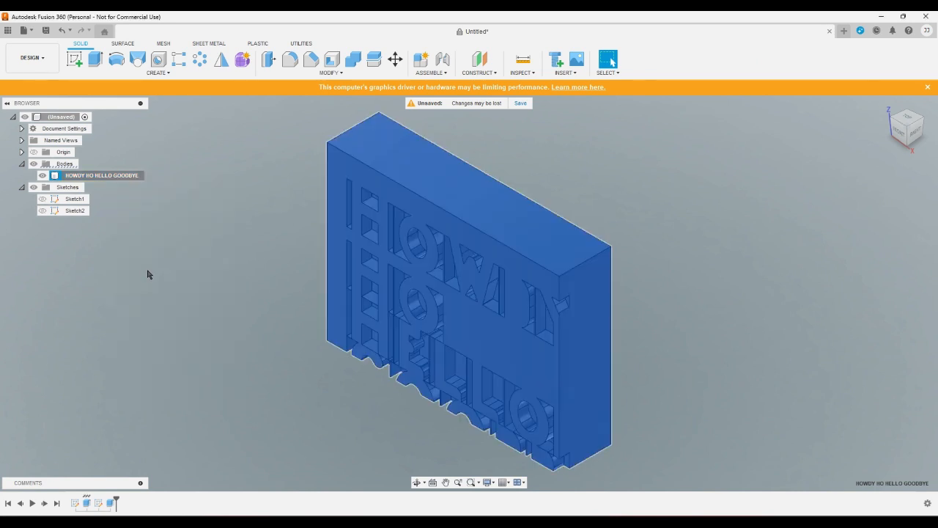
right_click(122, 178)
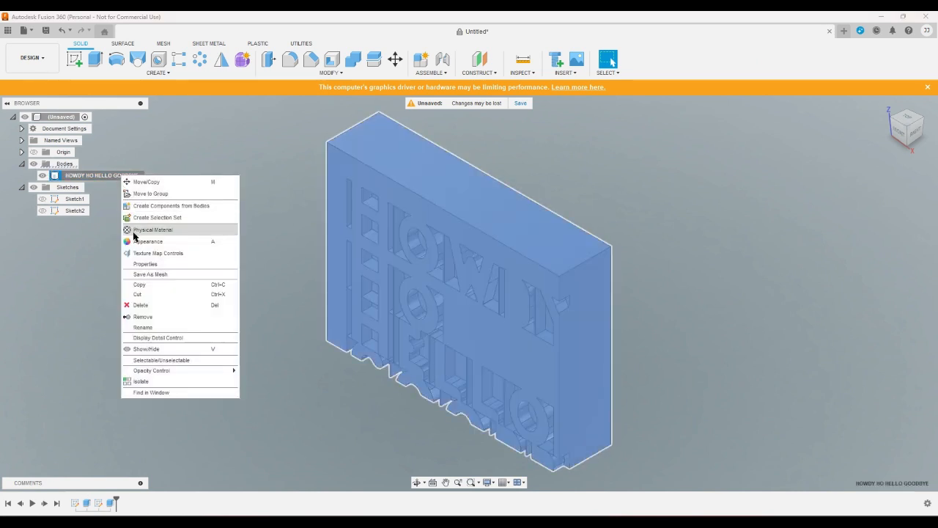
left_click(148, 275)
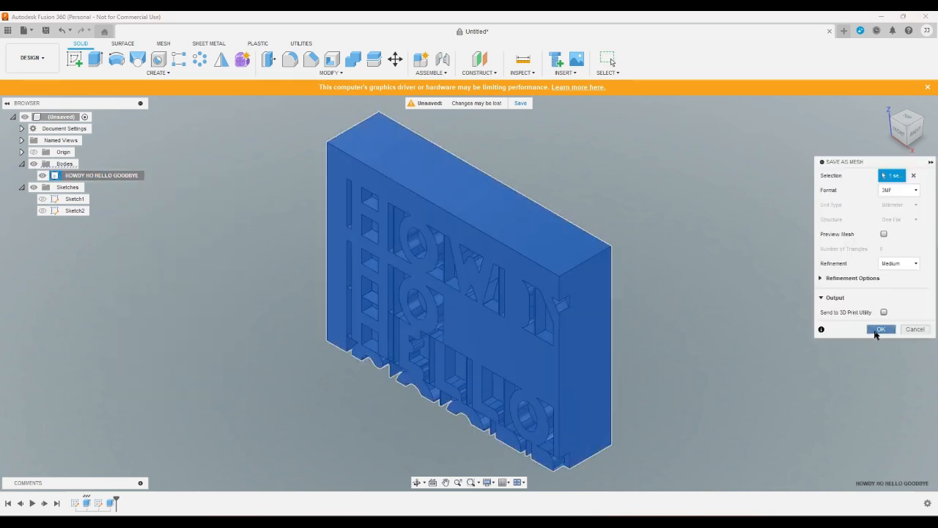
left_click(878, 330)
left_click(631, 340)
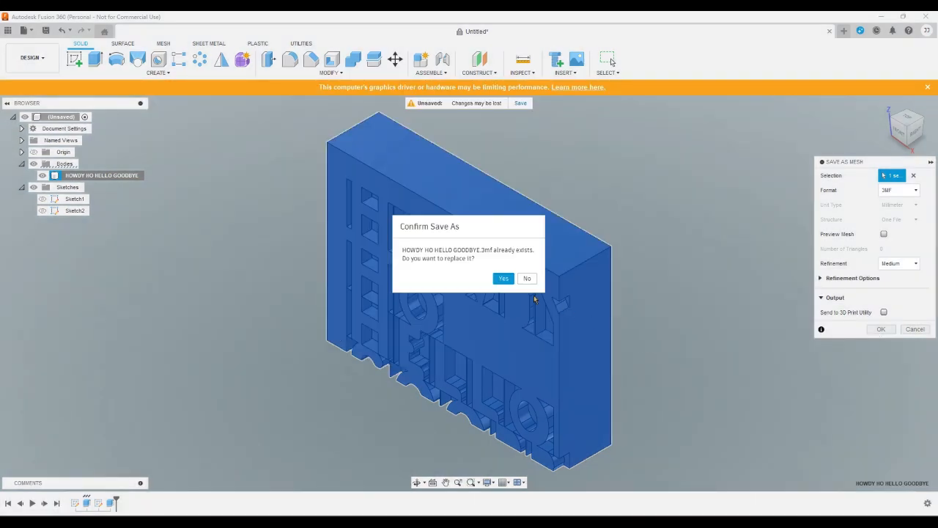
left_click(504, 278)
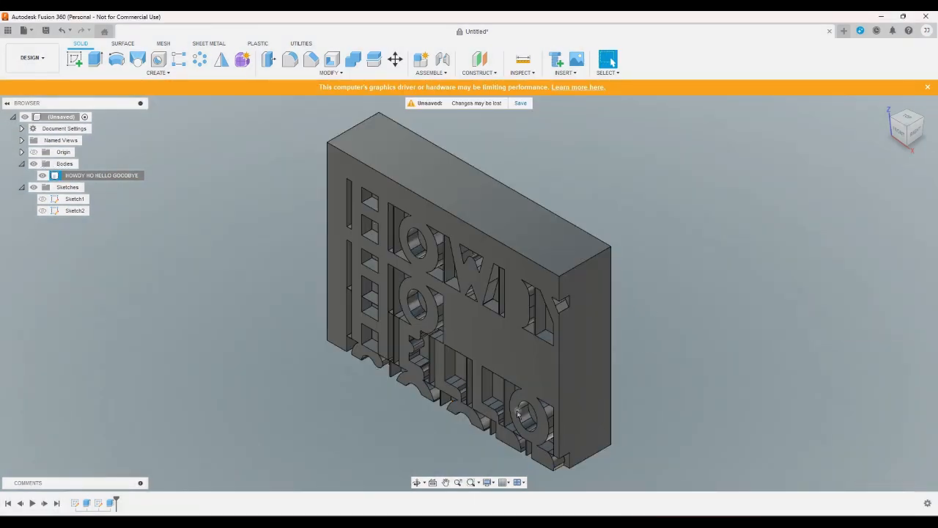
Switch to Ultimaker Cura, reload the updated 3MF file and examine the walls and stencil bridges of the upright lettering.
left_click(445, 521)
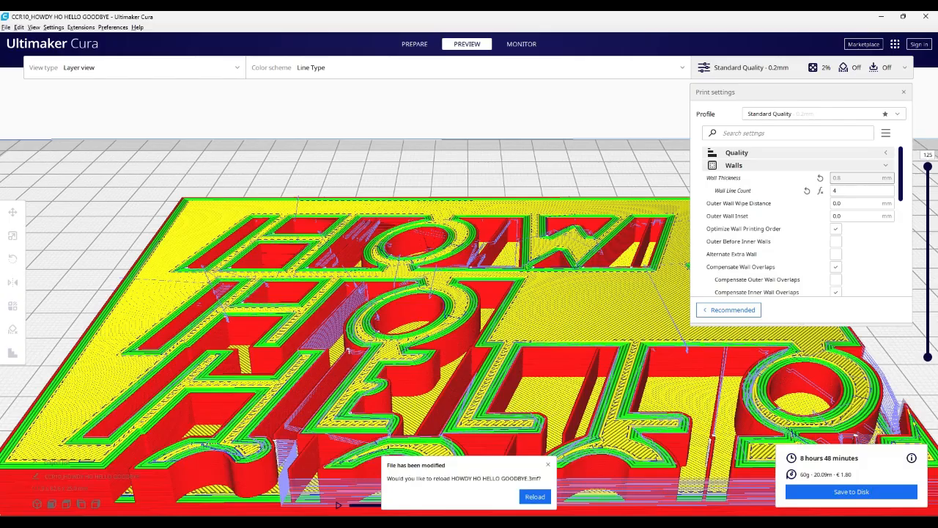
left_click(534, 497)
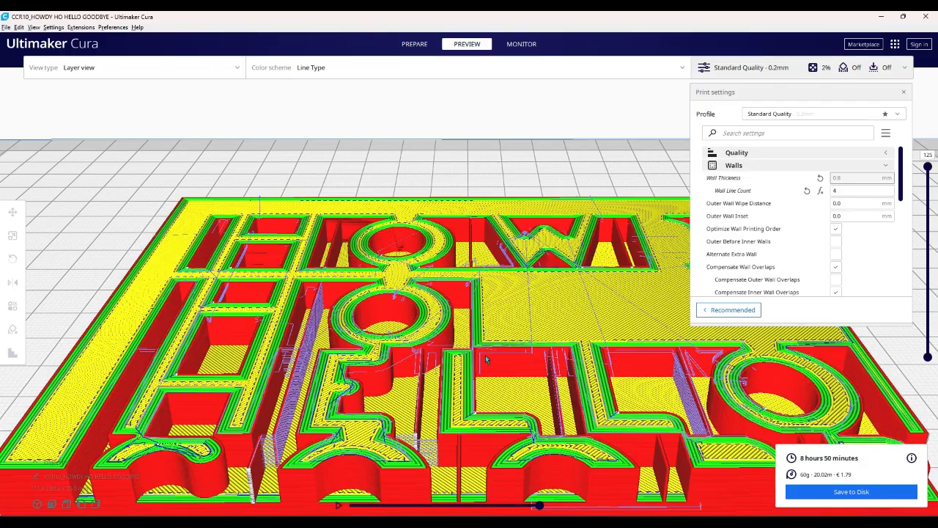
left_click_drag(485, 357, 489, 427)
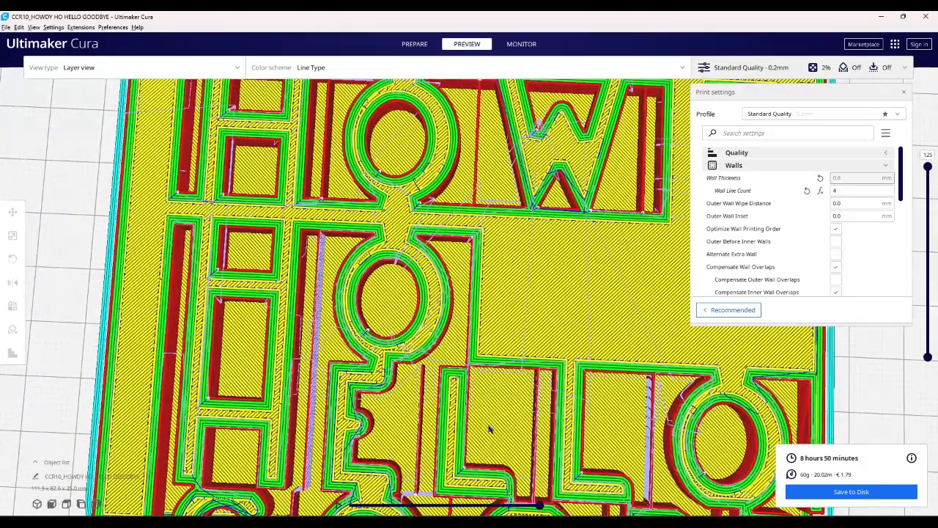
scroll(489, 428, "down", 3)
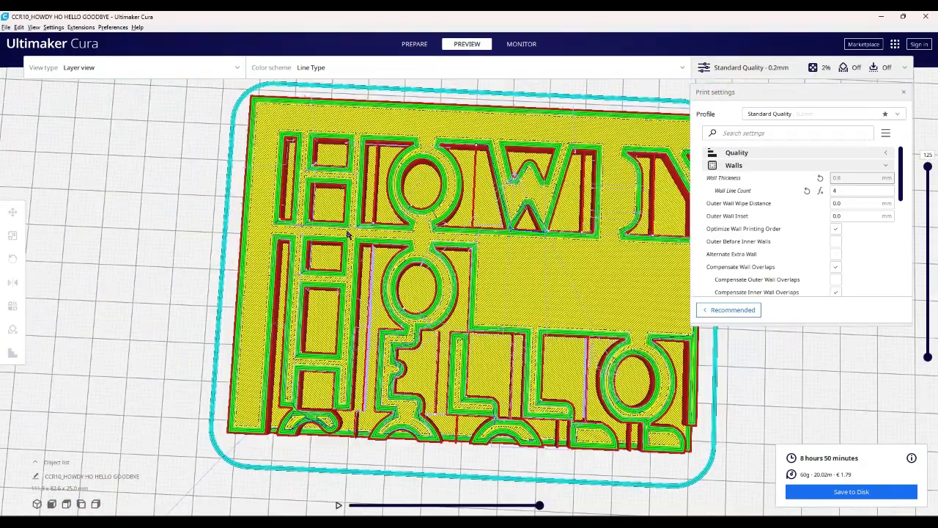
scroll(345, 232, "down", 2)
scroll(311, 229, "up", 2)
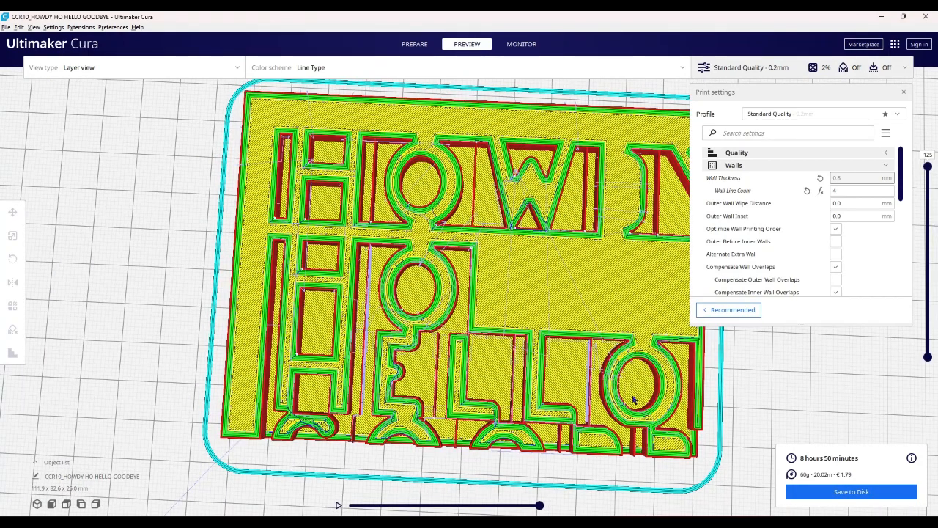
left_click_drag(546, 389, 547, 360)
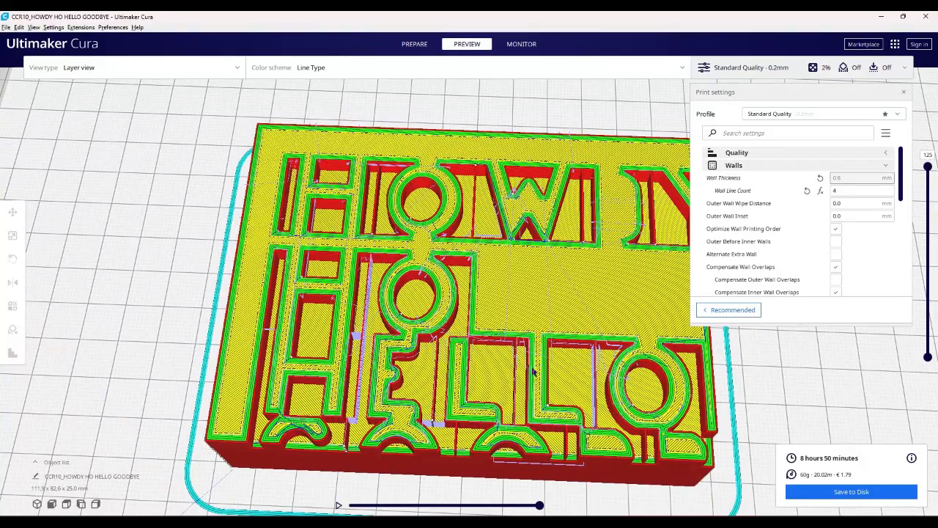
scroll(533, 373, "up", 5)
left_click_drag(538, 368, 586, 339)
left_click(601, 362)
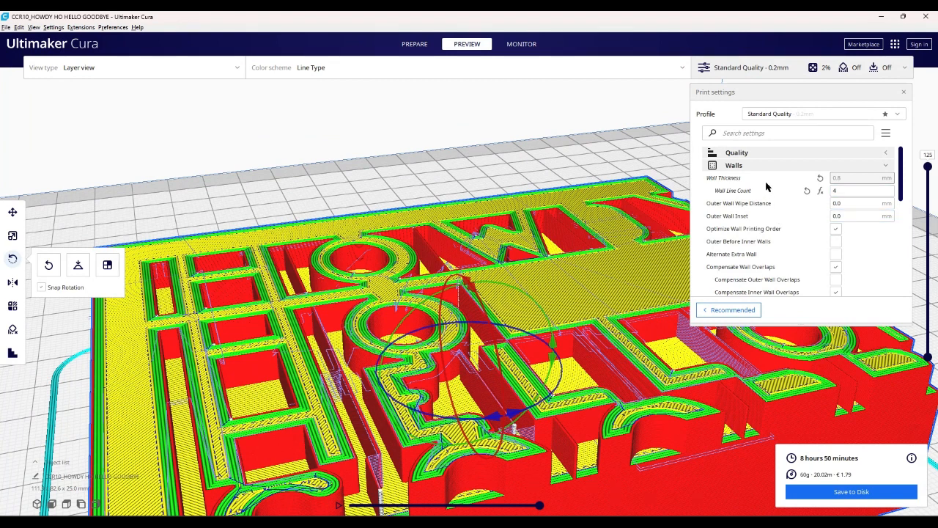
Show the Mesh Fixes options in the print settings.
scroll(770, 209, "down", 2)
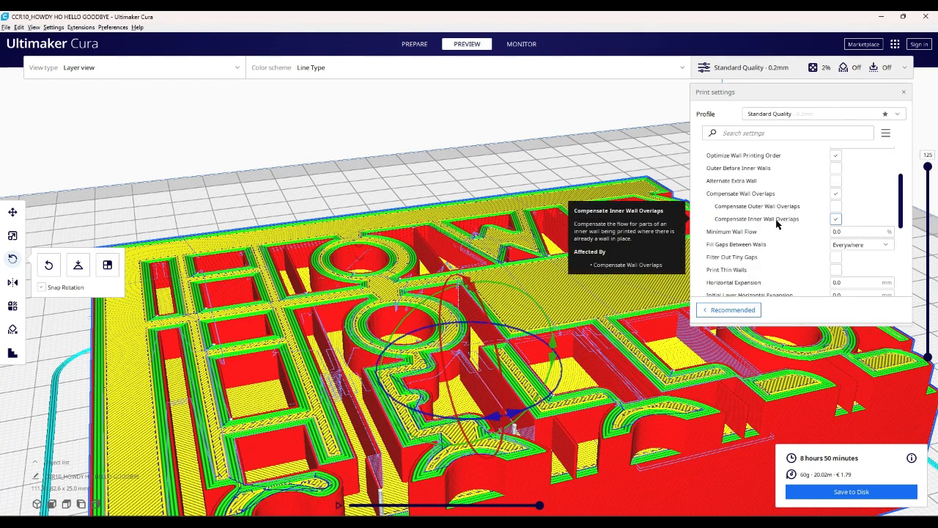
scroll(775, 229, "down", 1)
scroll(776, 229, "down", 4)
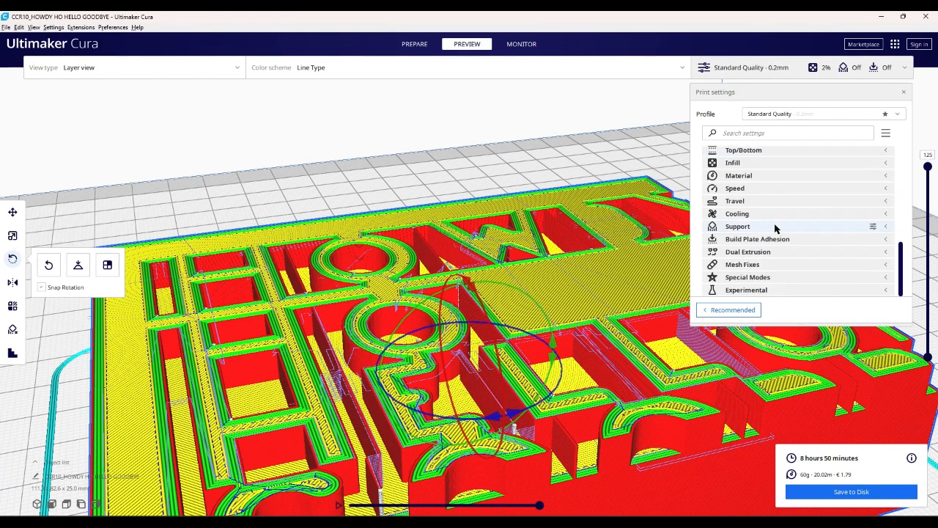
left_click(771, 266)
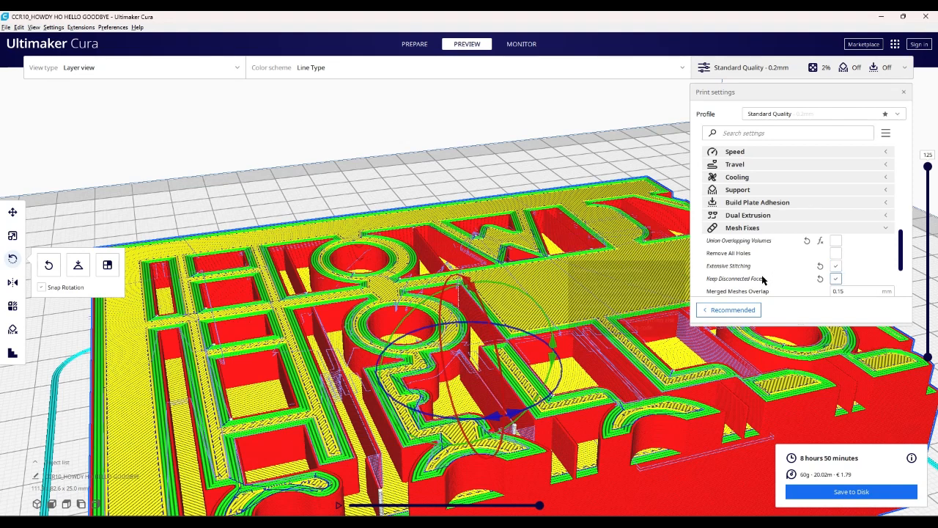
Find Print Thin Walls in the Walls settings, enable it and examine the re-sliced block.
scroll(763, 270, "down", 1)
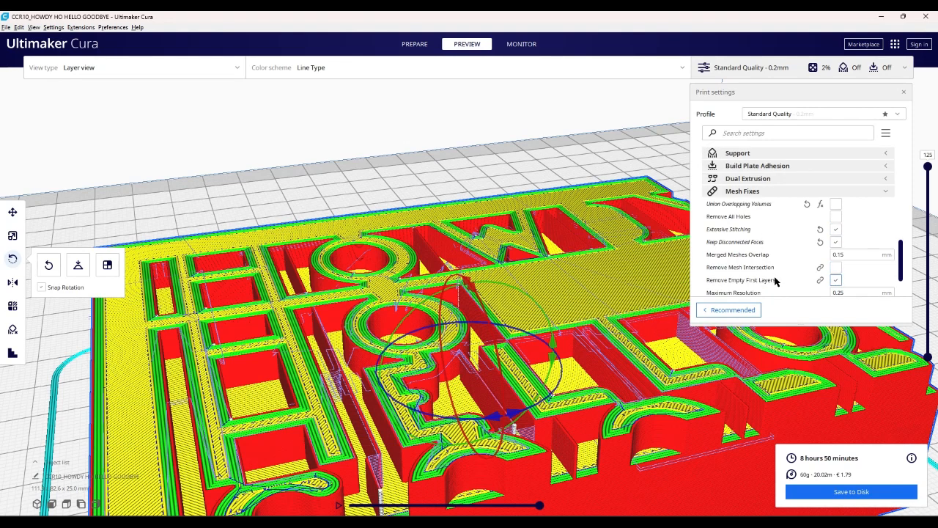
scroll(776, 282, "down", 1)
scroll(775, 282, "down", 1)
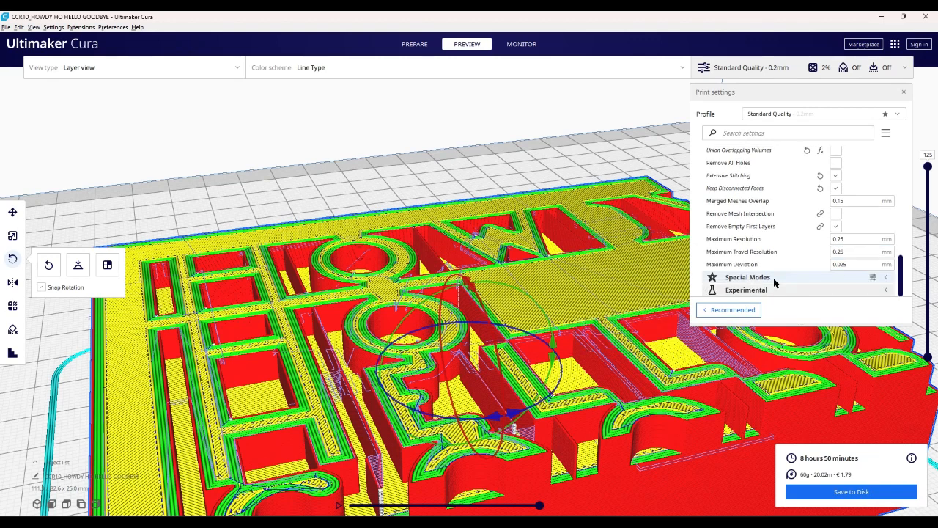
scroll(775, 282, "up", 5)
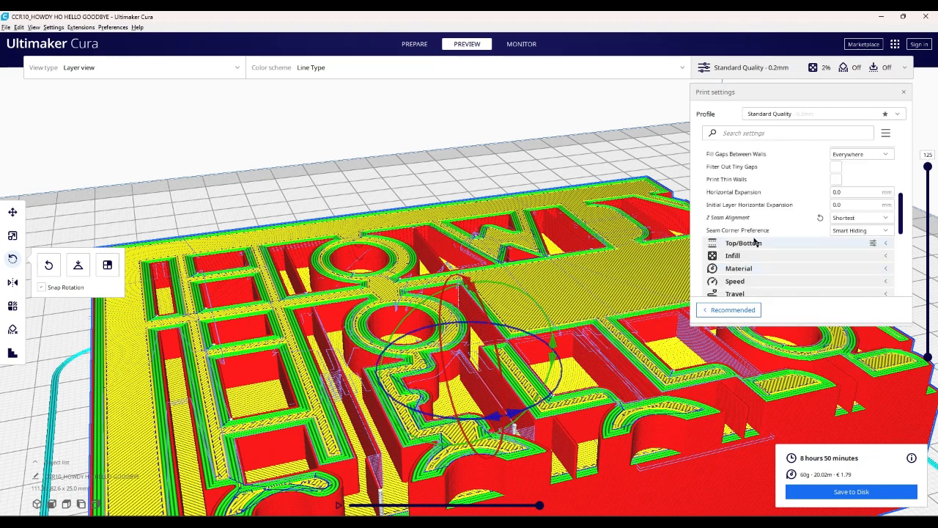
scroll(753, 240, "up", 3)
scroll(752, 240, "up", 1)
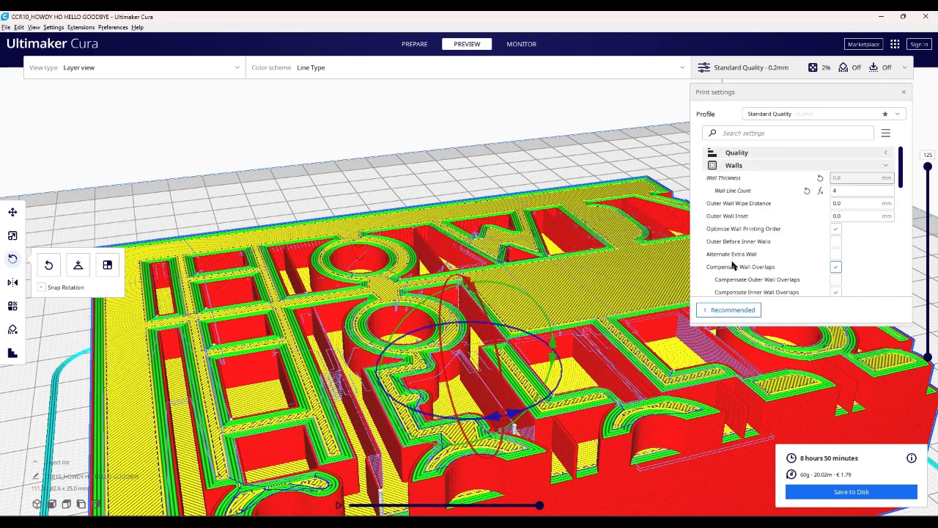
mouse_move(733, 266)
scroll(733, 266, "down", 2)
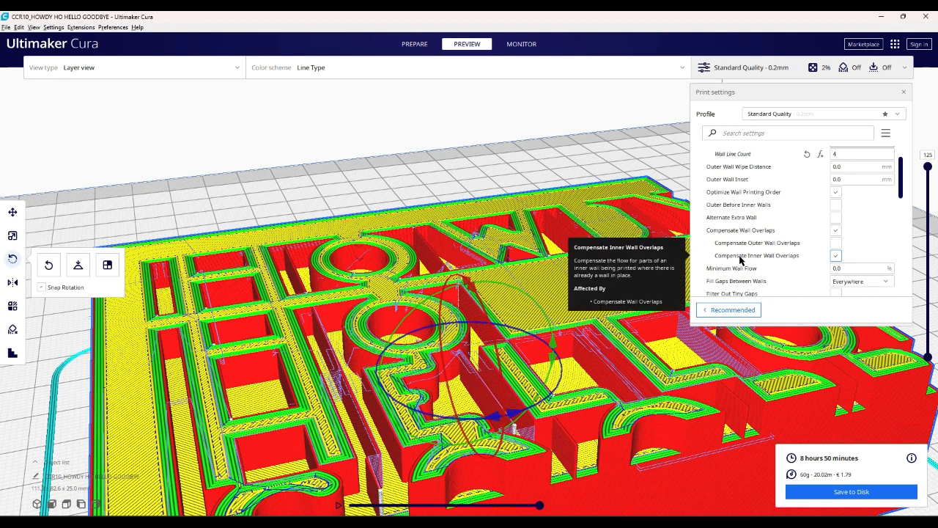
scroll(737, 271, "down", 2)
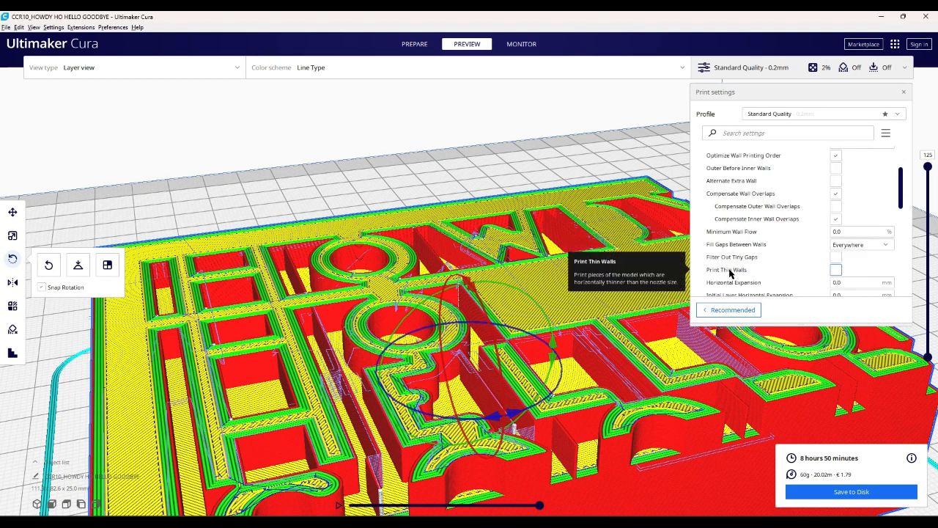
left_click(836, 271)
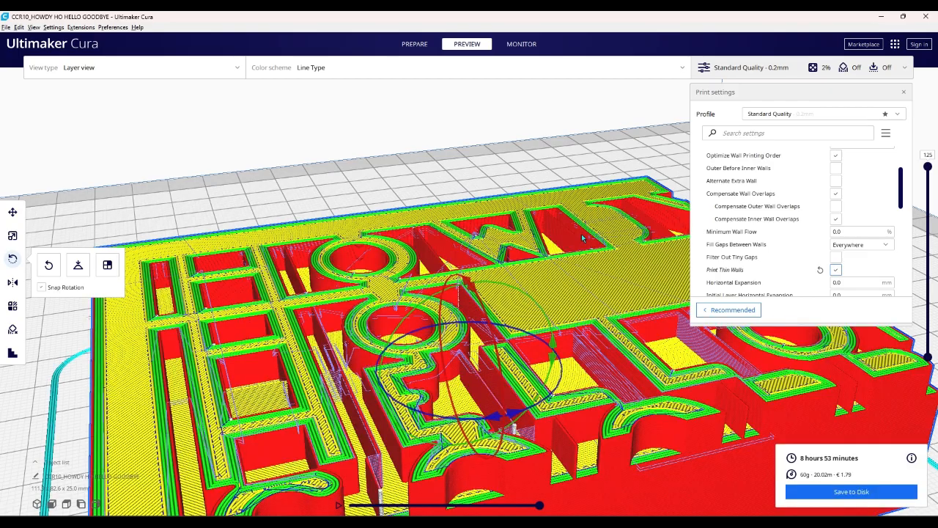
left_click_drag(582, 234, 533, 257)
scroll(567, 319, "down", 8)
Switch to Fusion 360 and set the height of the engraved text in Sketch2 to 10 mm, finishing the sketch.
mouse_move(425, 522)
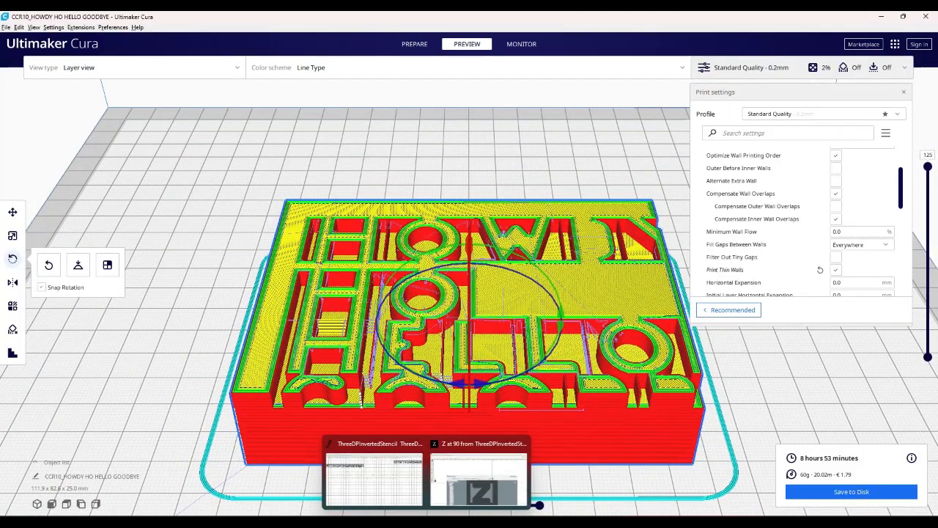
left_click(479, 486)
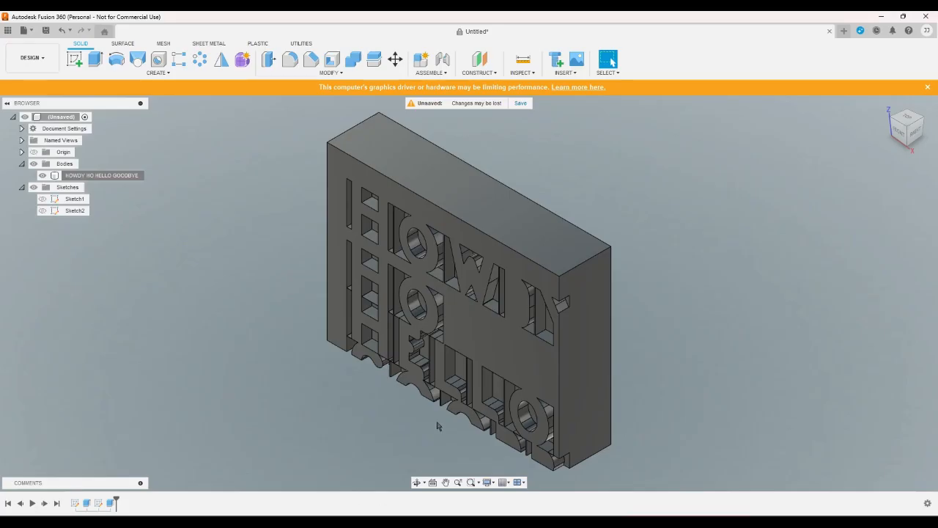
double_click(75, 212)
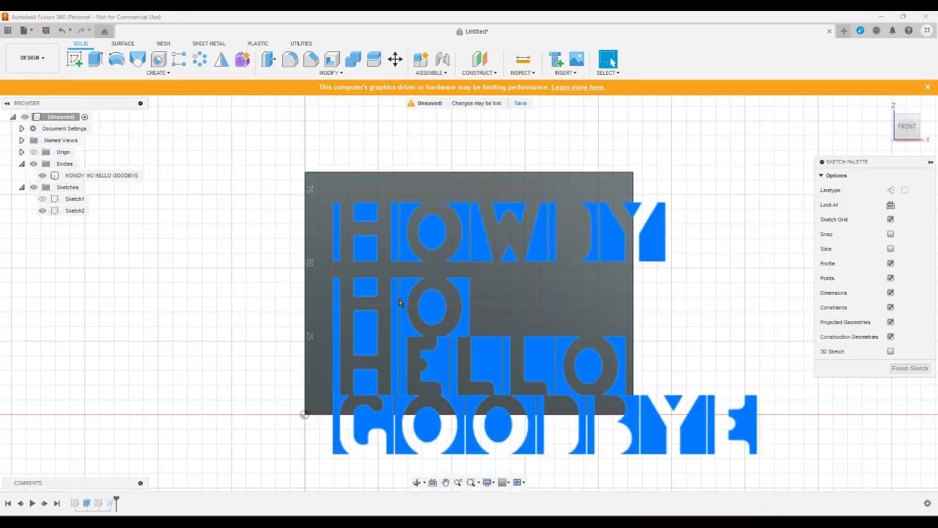
double_click(474, 307)
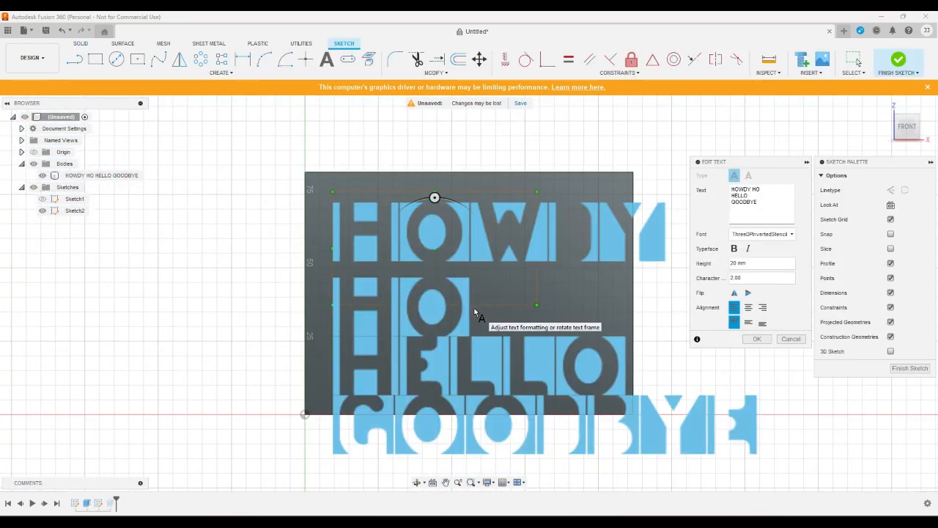
left_click(756, 264)
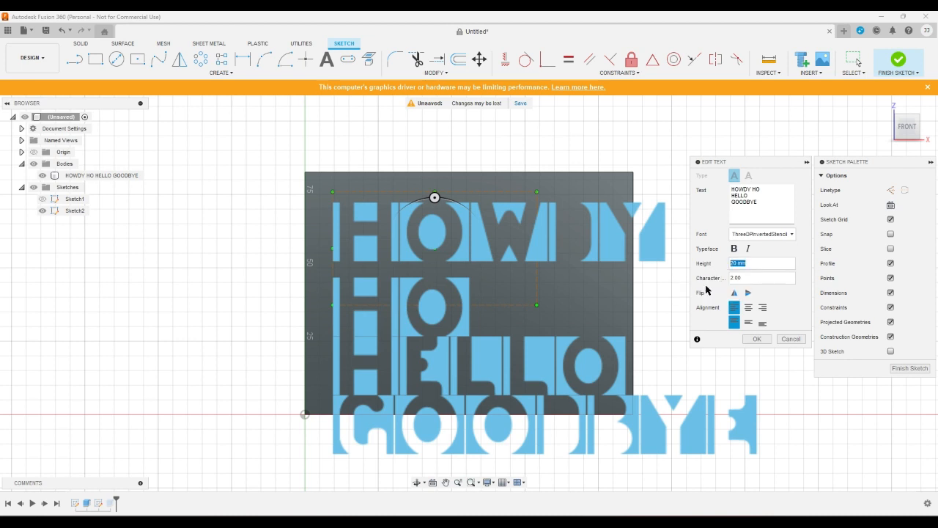
type("10")
key("Return")
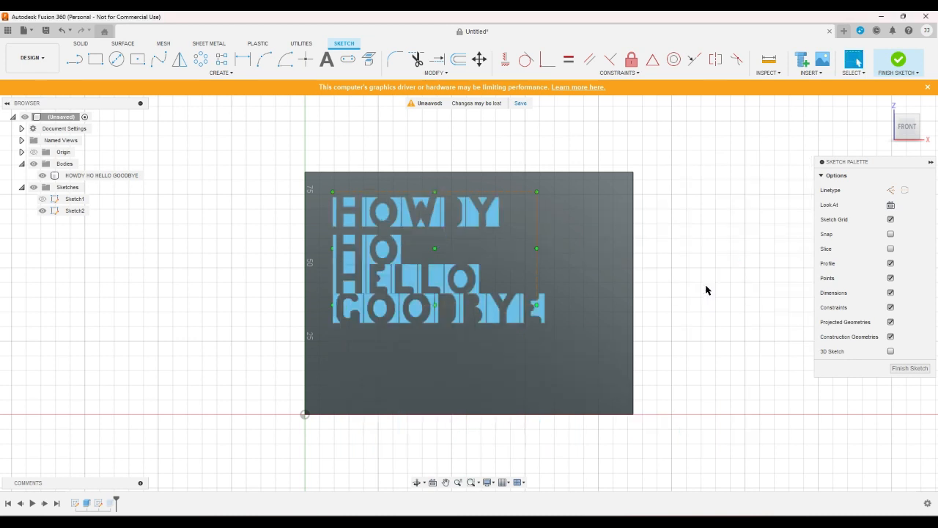
left_click(898, 60)
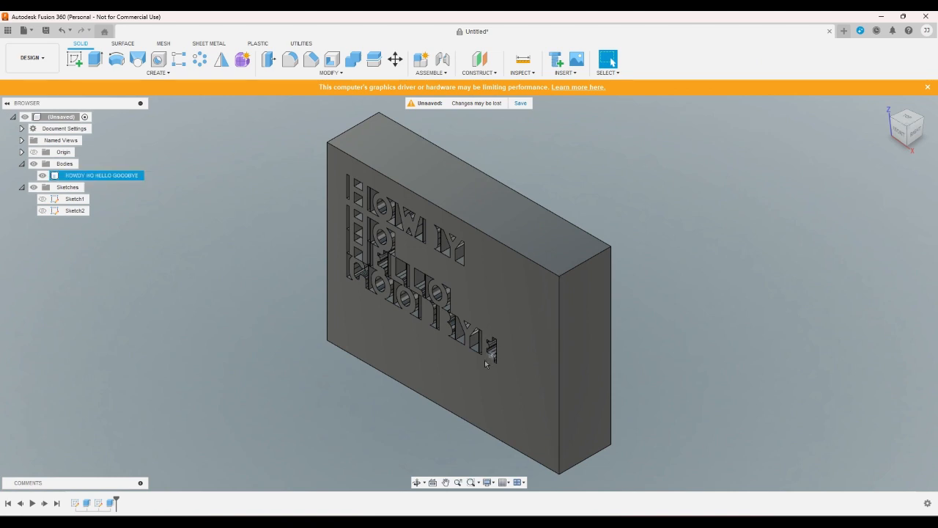
Save the block with the smaller text as a 3MF mesh, overwriting HOWDY HO HELLO GOODBYE.3mf.
mouse_move(298, 522)
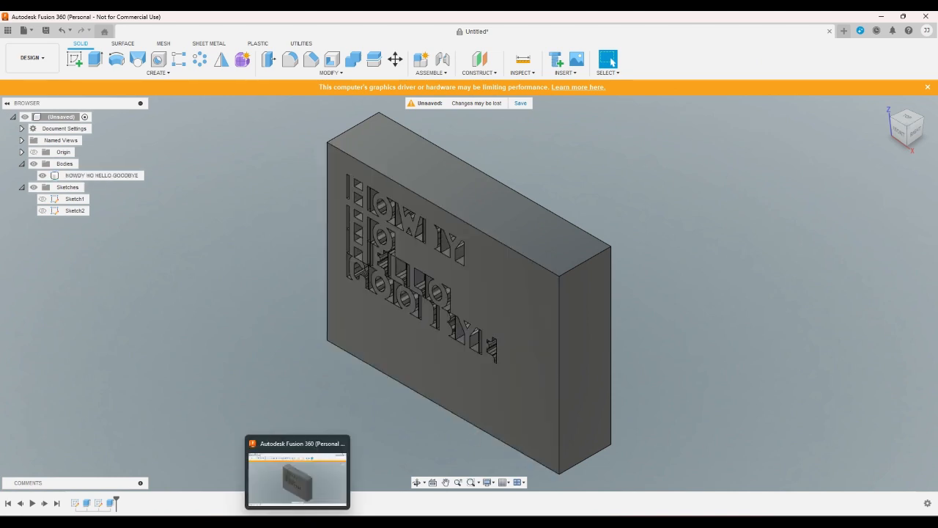
right_click(110, 176)
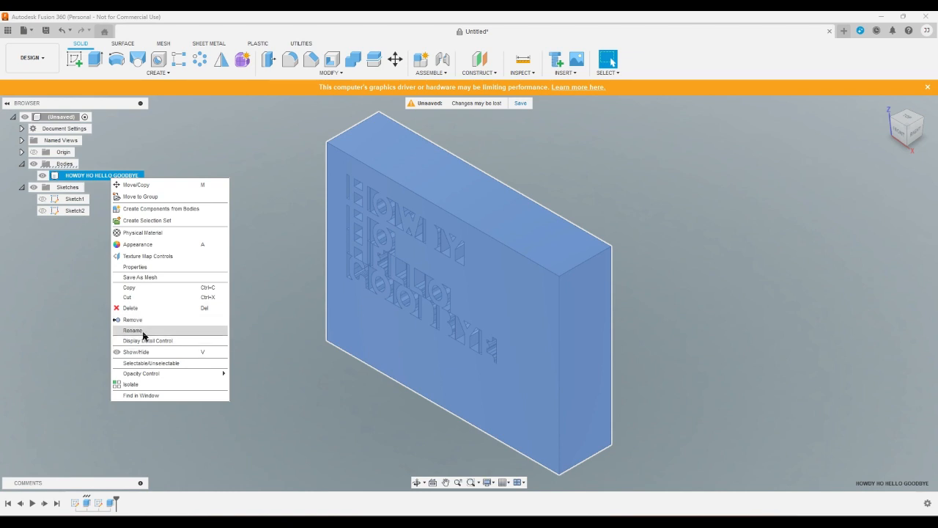
left_click(144, 280)
left_click(881, 329)
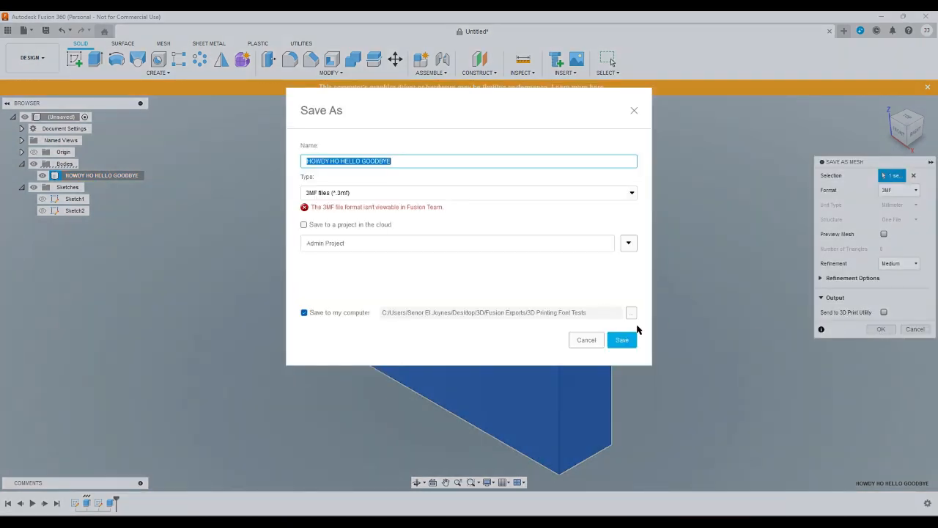
left_click(619, 341)
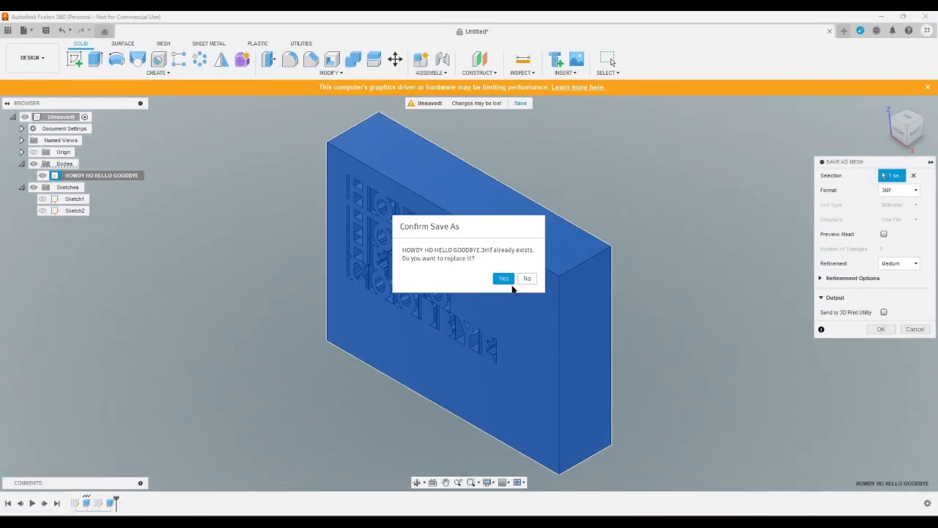
left_click(504, 278)
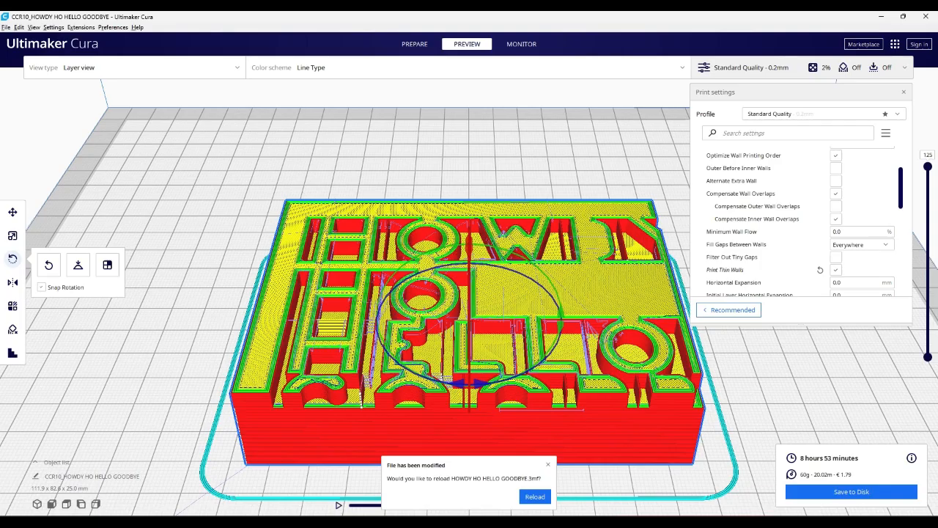
Switch to Ultimaker Cura, reload the modified 3MF file and examine the walls of the smaller lettering.
key("alt+Tab")
left_click(535, 497)
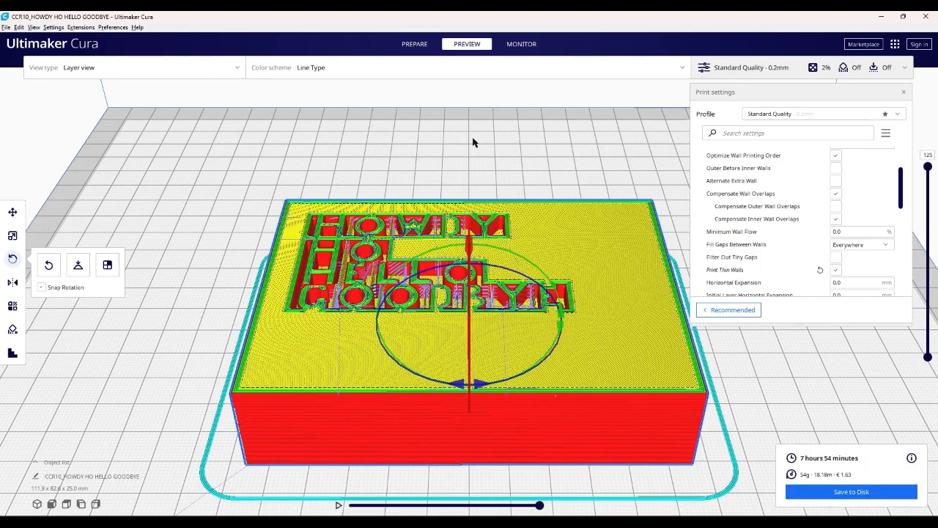
scroll(472, 142, "up", 10)
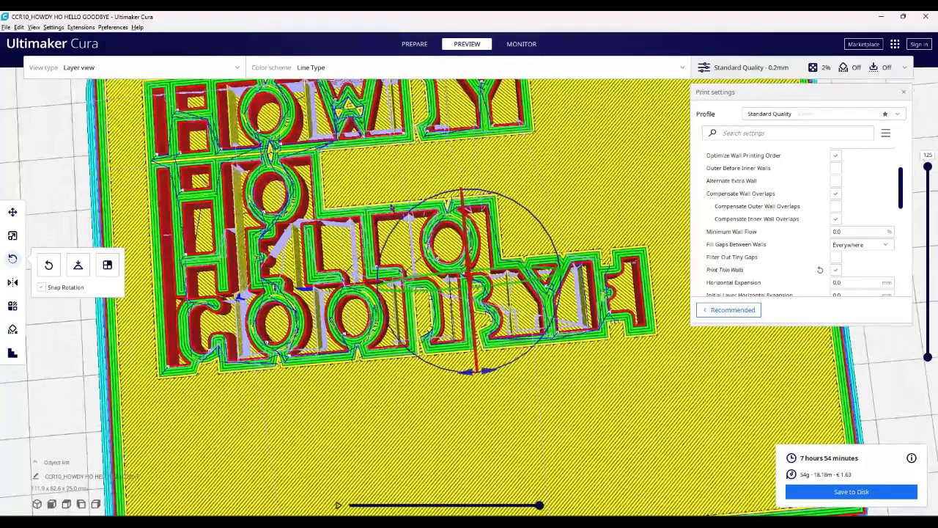
scroll(393, 206, "down", 3)
left_click_drag(398, 203, 470, 158)
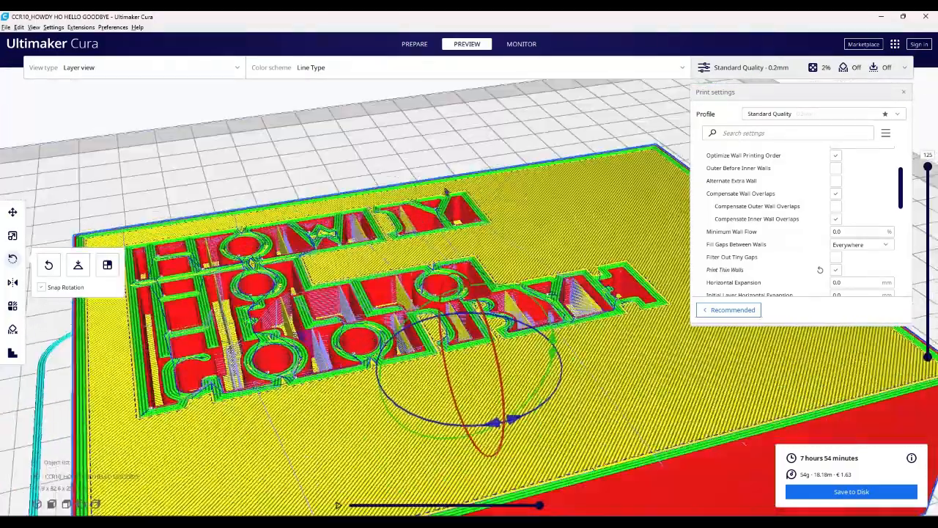
Turn off Print Thin Walls and compare how the small letters slice without it.
mouse_move(771, 272)
left_click(836, 270)
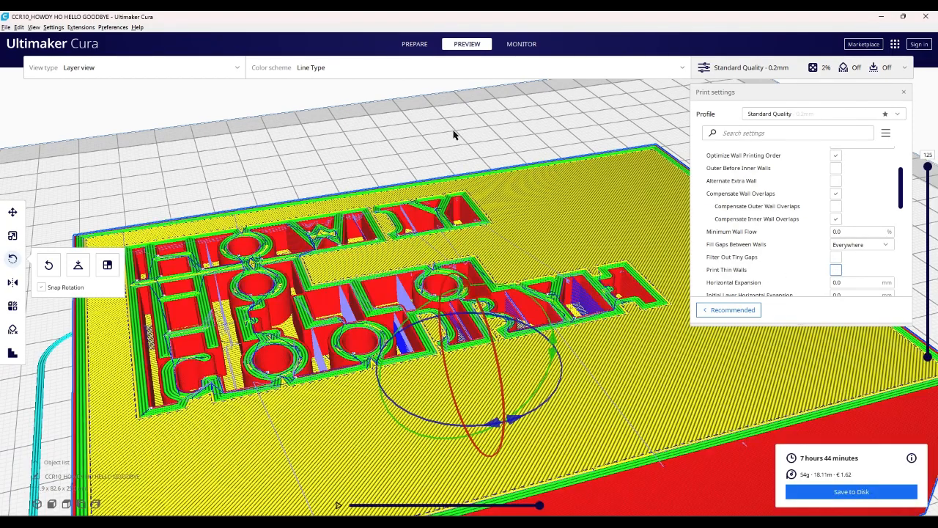
left_click_drag(453, 134, 412, 290)
scroll(411, 290, "up", 5)
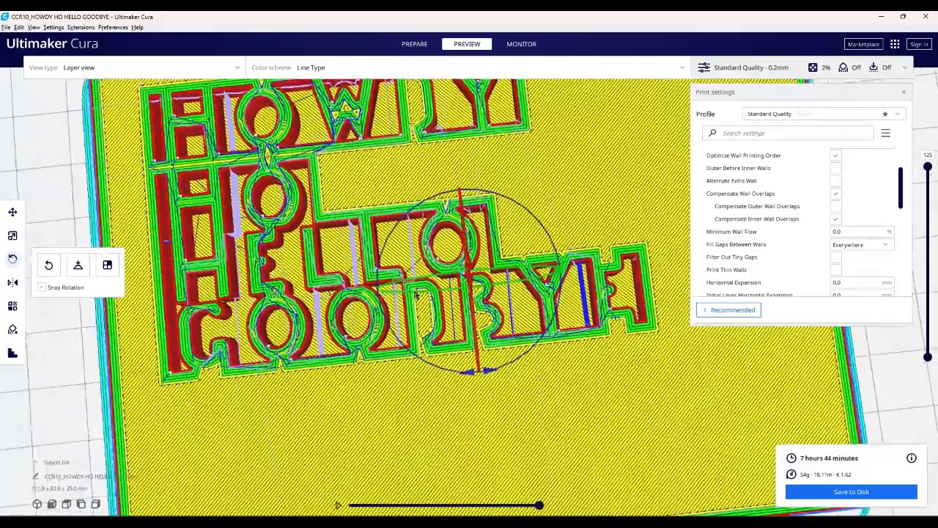
scroll(411, 290, "down", 5)
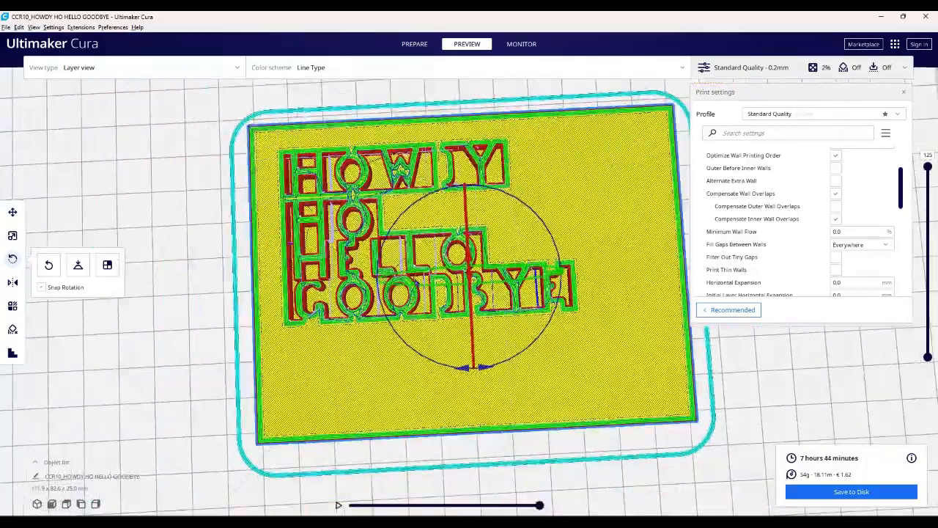
left_click_drag(412, 290, 423, 254)
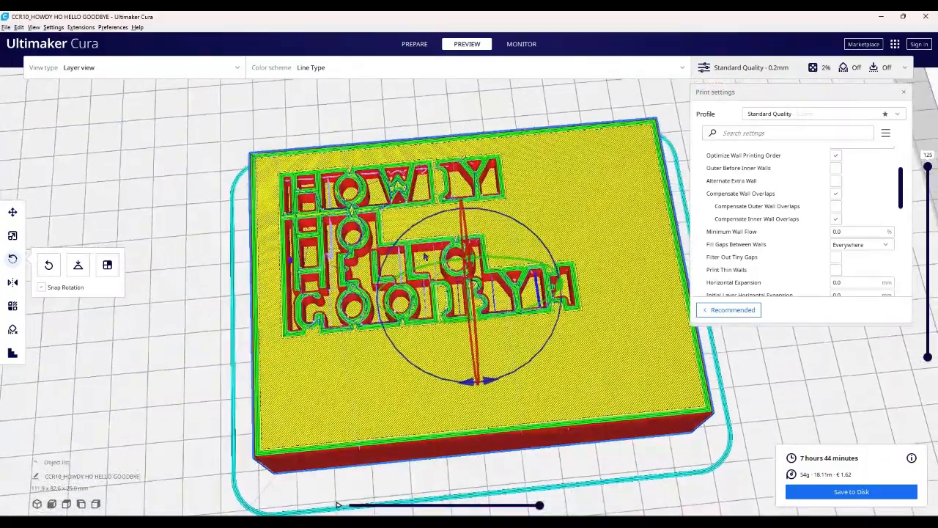
Examine the small lettering's walls and stencil gaps from above and from several angles with Print Thin Walls off.
left_click(837, 271)
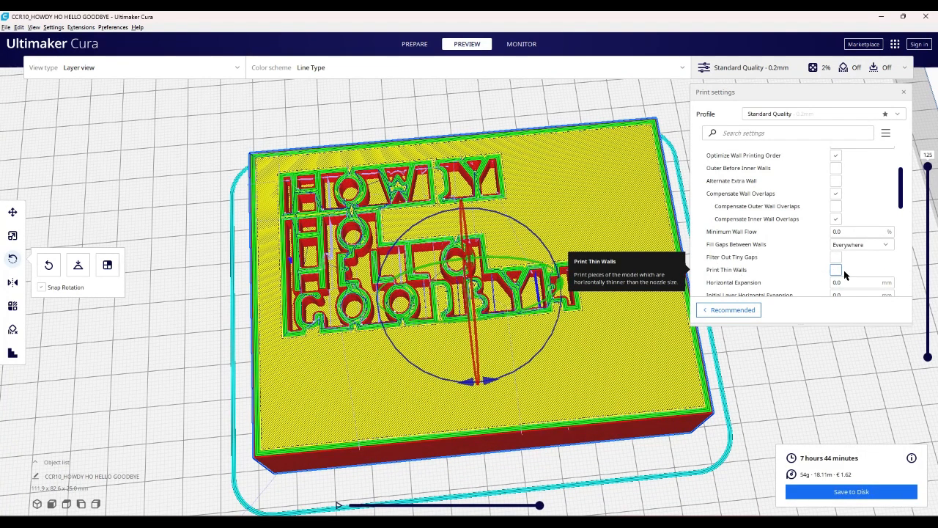
left_click_drag(590, 339, 521, 390)
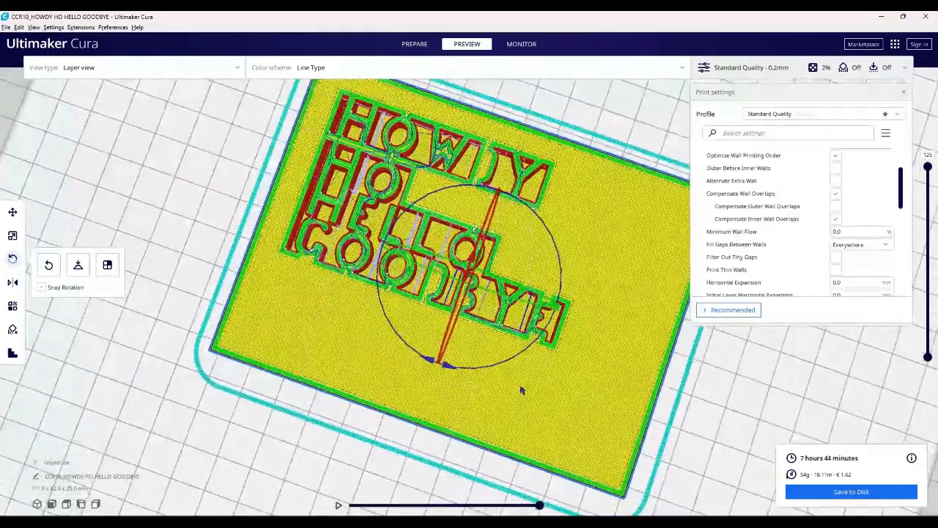
scroll(577, 350, "up", 3)
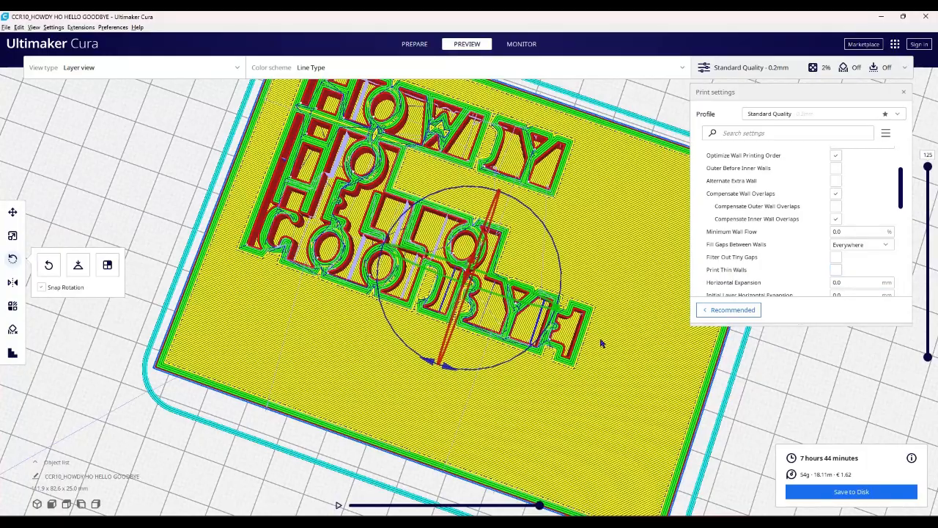
left_click_drag(601, 343, 563, 377)
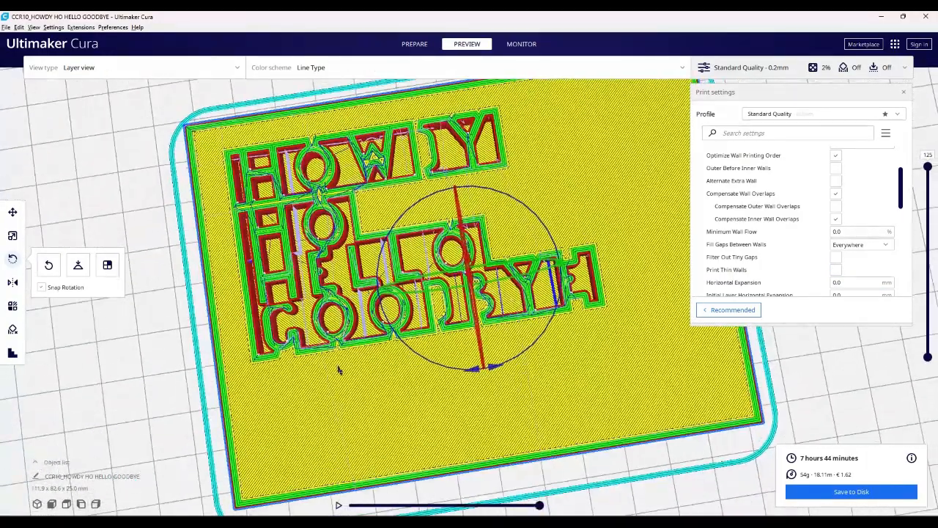
scroll(339, 370, "up", 2)
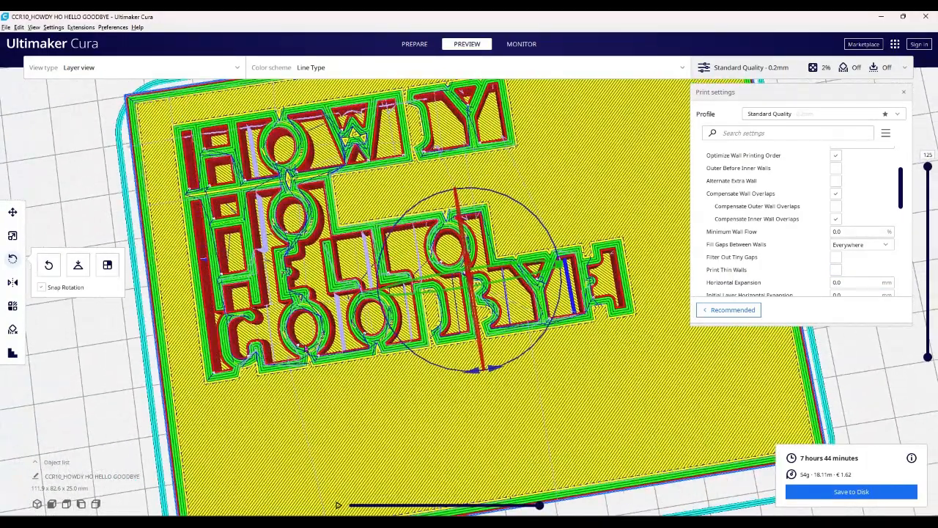
left_click_drag(521, 296, 491, 343)
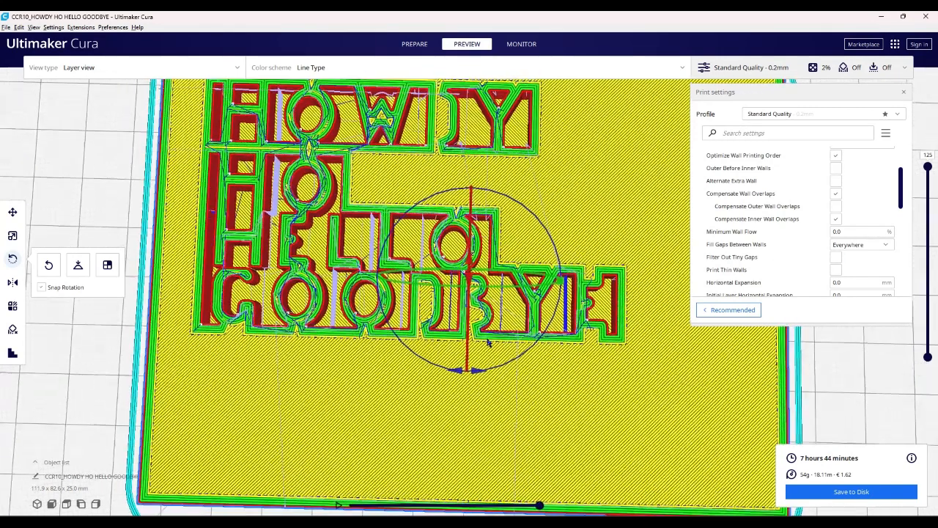
scroll(503, 294, "up", 1)
scroll(499, 293, "down", 3)
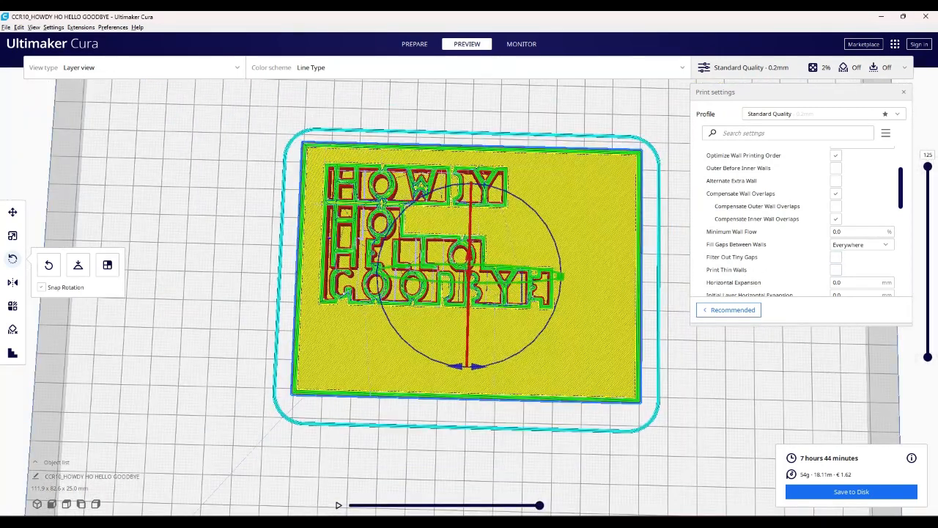
Switch to Fusion 360 and close the program, discarding the unsaved design.
left_click(315, 480)
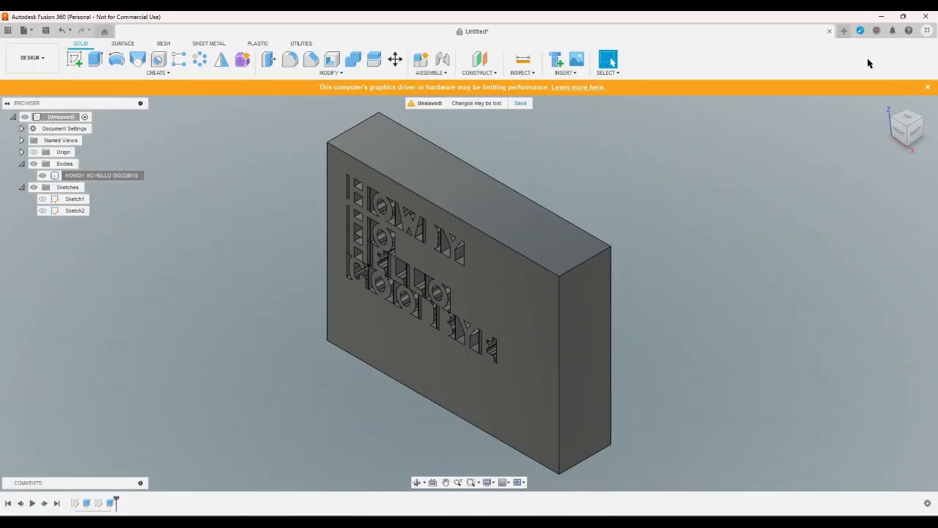
left_click(926, 16)
left_click(528, 282)
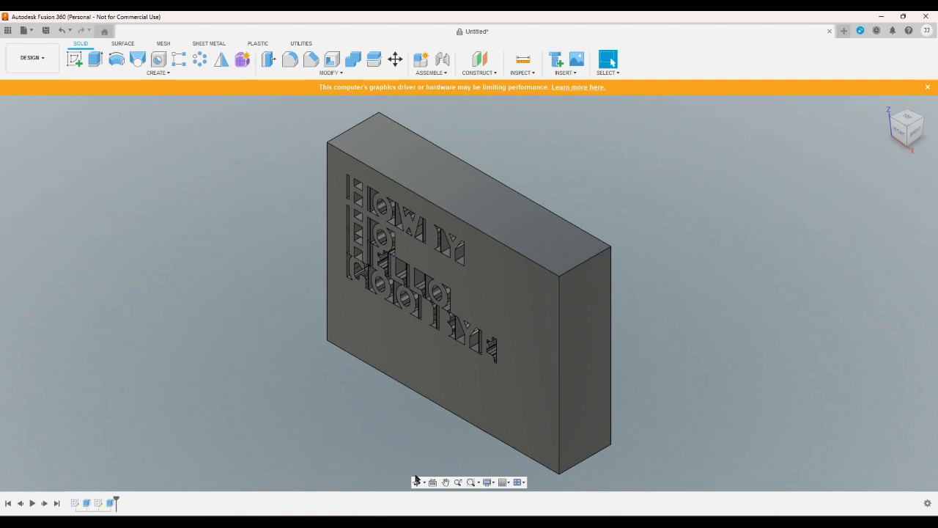
Switch to the ThreeDPInvertedStencil font in FontForge and select all capital letters from A to Z.
mouse_move(438, 520)
left_click(375, 484)
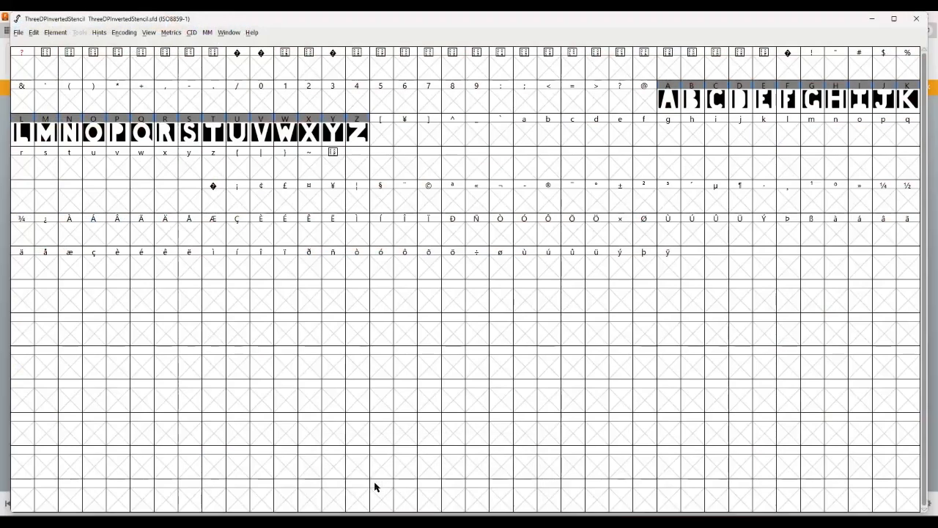
left_click(667, 106)
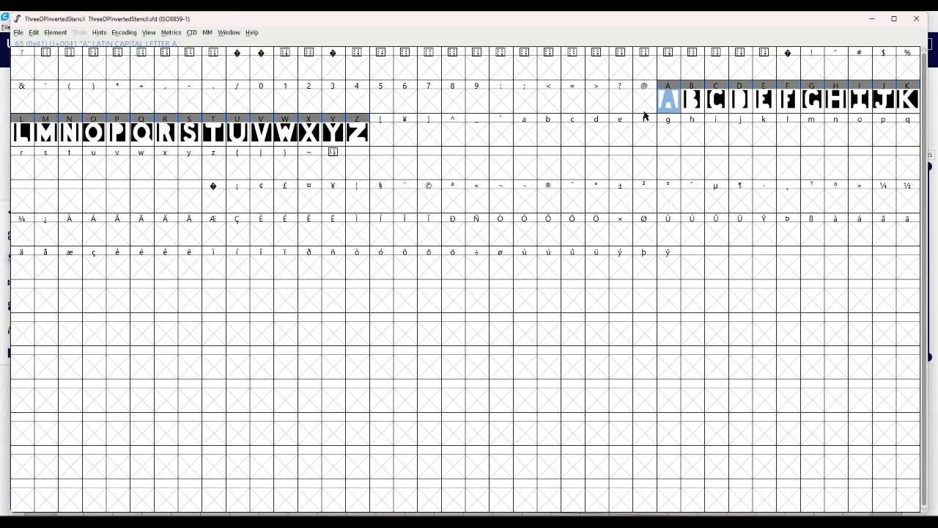
left_click(365, 135, "ctrl")
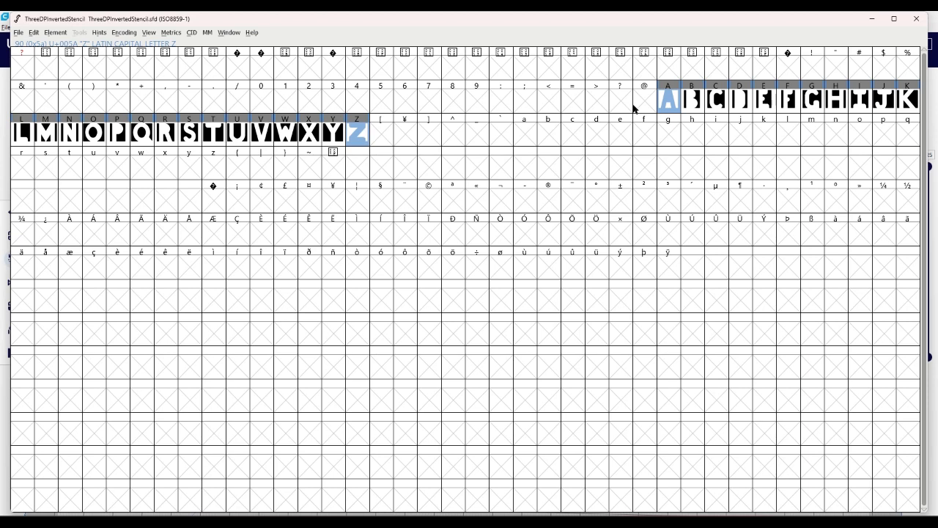
left_click(662, 108)
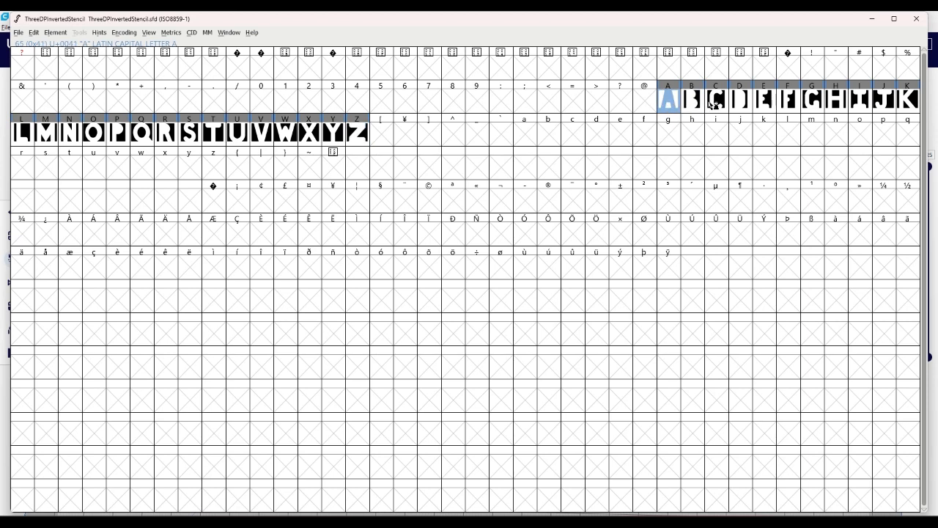
left_click_drag(714, 105, 913, 107)
left_click(22, 140, "ctrl")
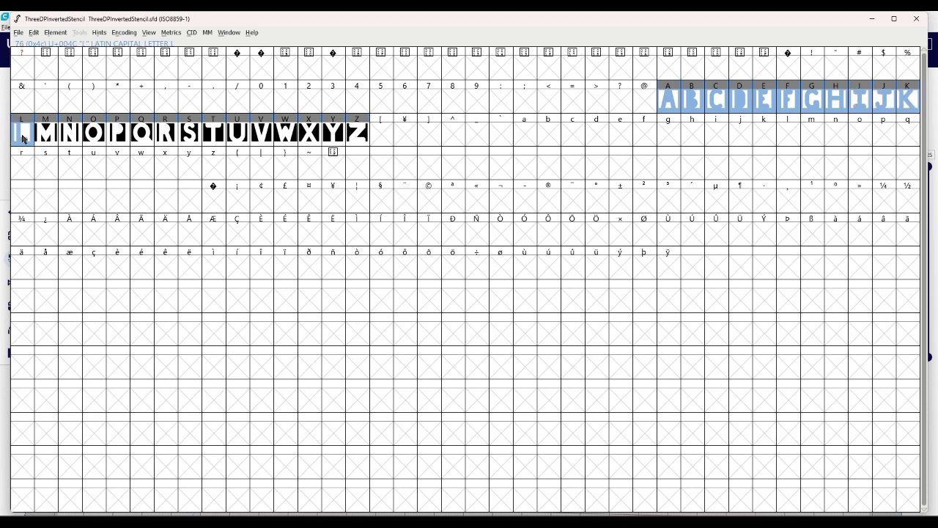
left_click_drag(22, 139, 353, 139)
Try to apply Auto Width to the selected capitals with a separation of 1 and a minimum of 0.
left_click(166, 35)
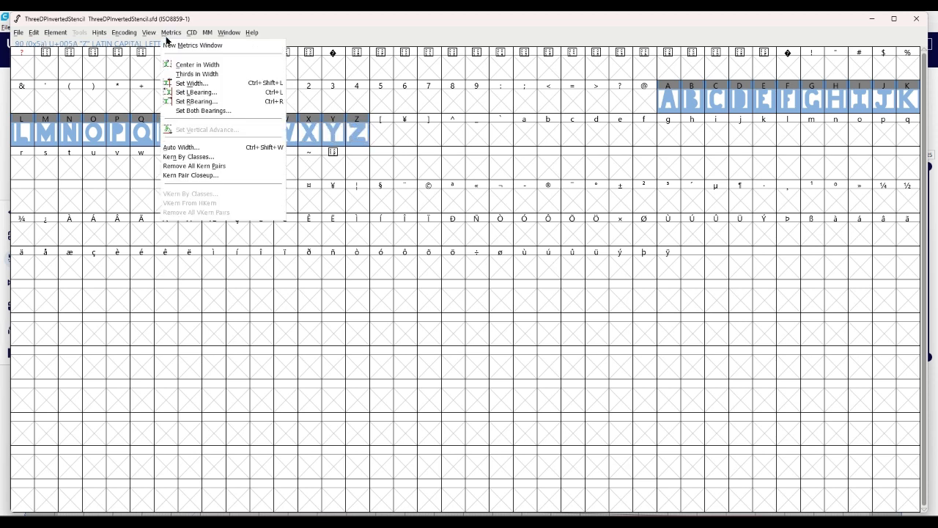
left_click(181, 147)
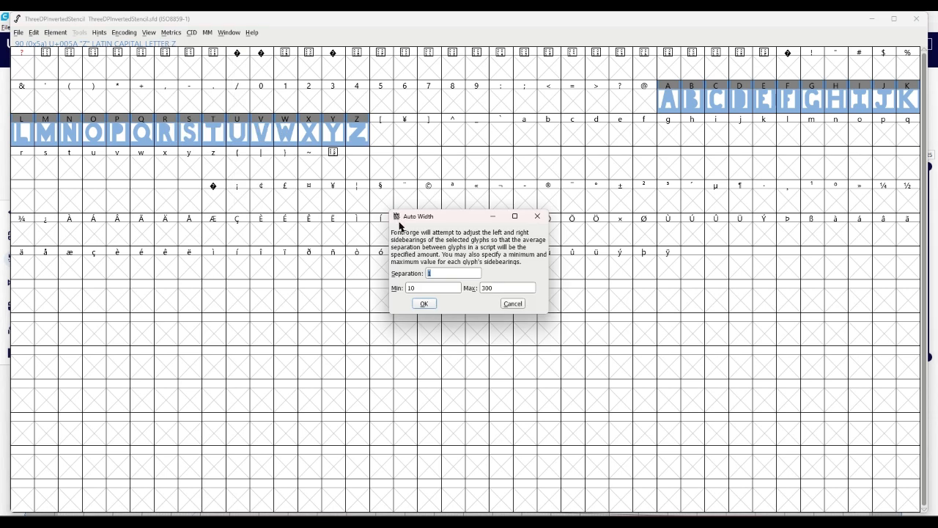
double_click(452, 270)
left_click(456, 274)
left_click_drag(456, 274, 391, 279)
left_click_drag(426, 292, 386, 291)
left_click_drag(443, 277, 412, 277)
key("Return")
key("Return")
type("1")
key("Return")
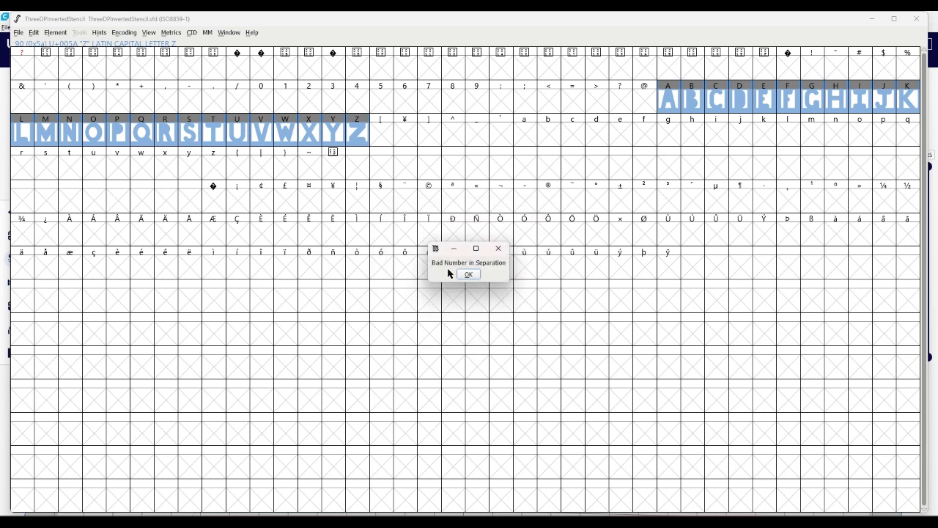
left_click(469, 274)
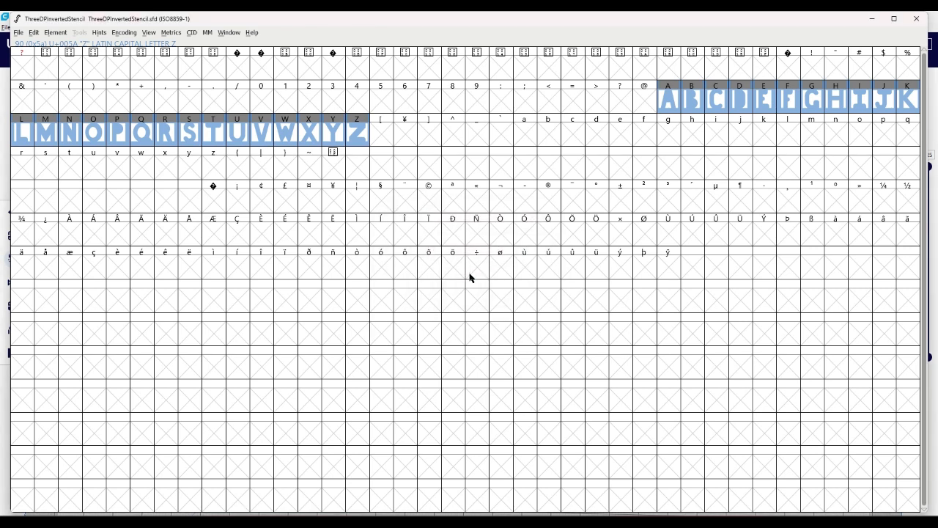
Reselect the capitals A to Z and run Auto Width again with the maximum side bearing set to 2.
left_click(383, 168)
left_click(666, 96)
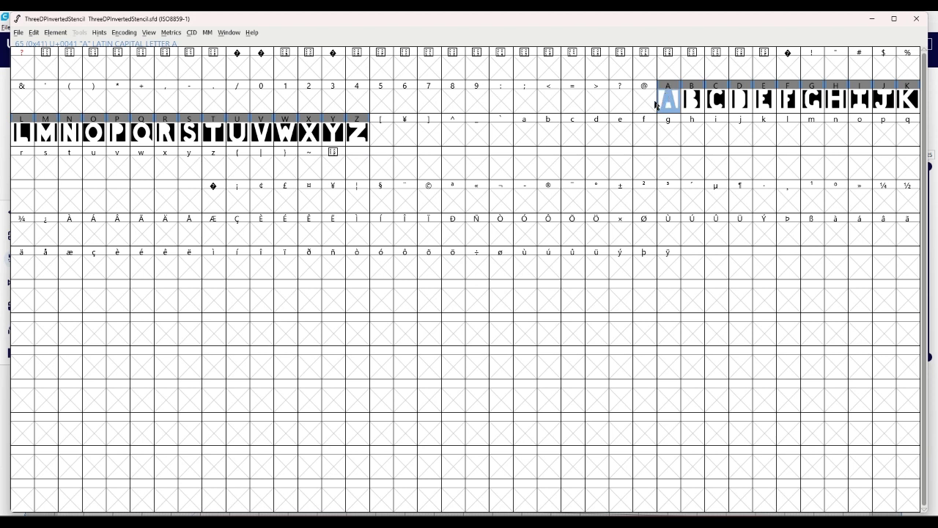
left_click(356, 130)
left_click_drag(667, 101, 358, 136)
right_click(679, 107)
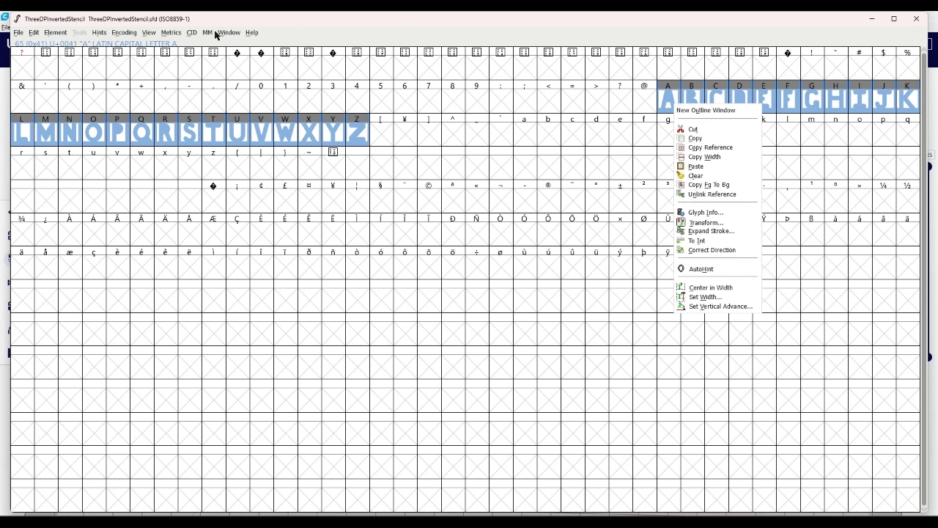
left_click(179, 34)
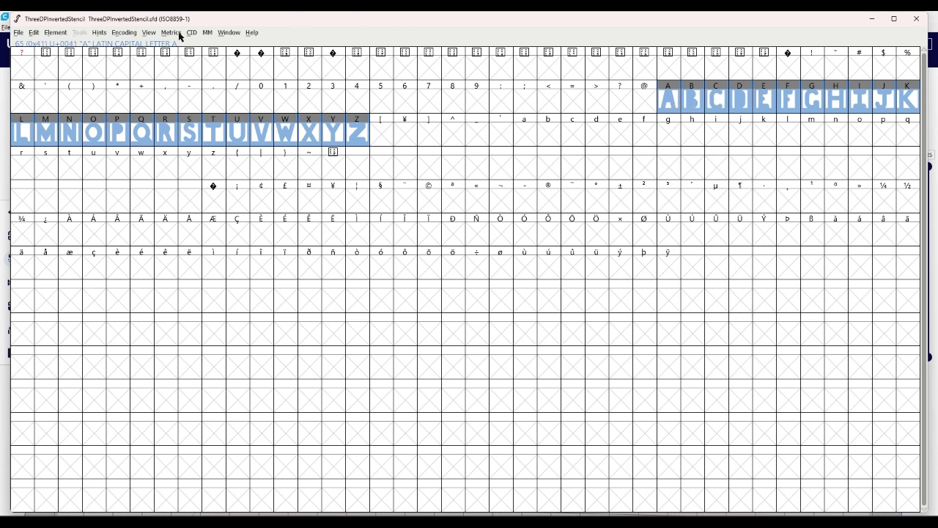
left_click(172, 33)
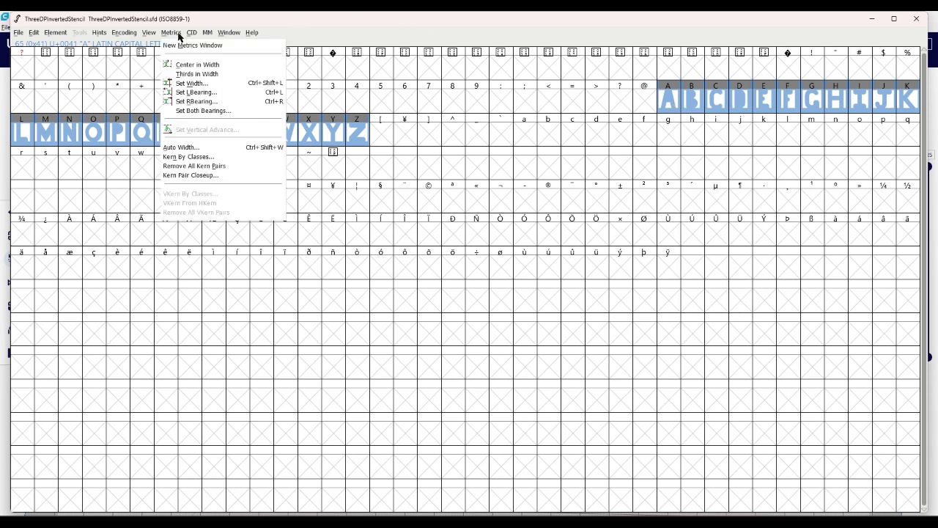
left_click(181, 150)
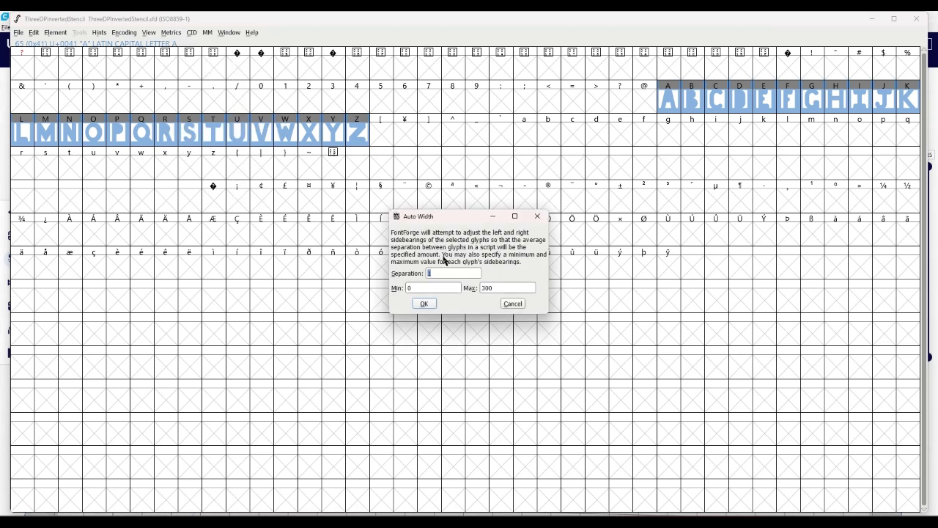
double_click(482, 288)
type("2")
left_click(424, 303)
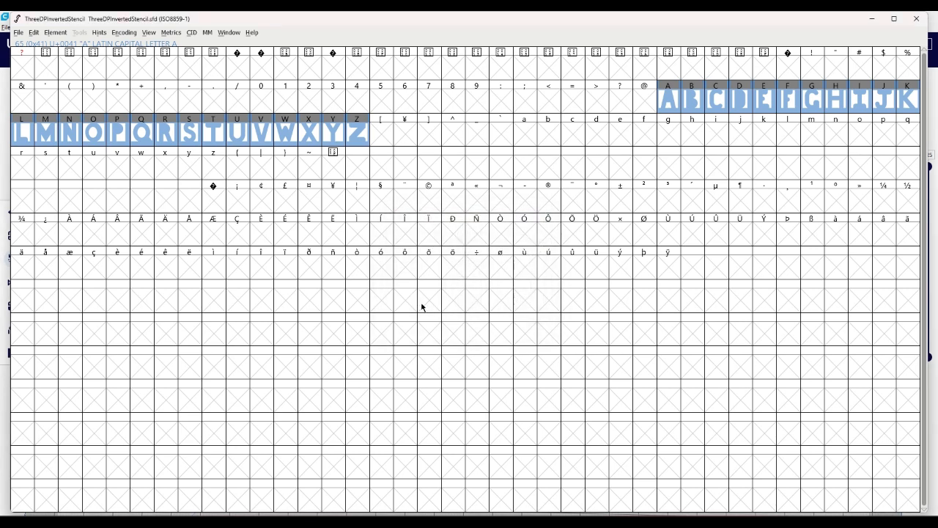
Open a new metrics window for the font and enter the capital alphabet from A to Z as preview text.
left_click(439, 269)
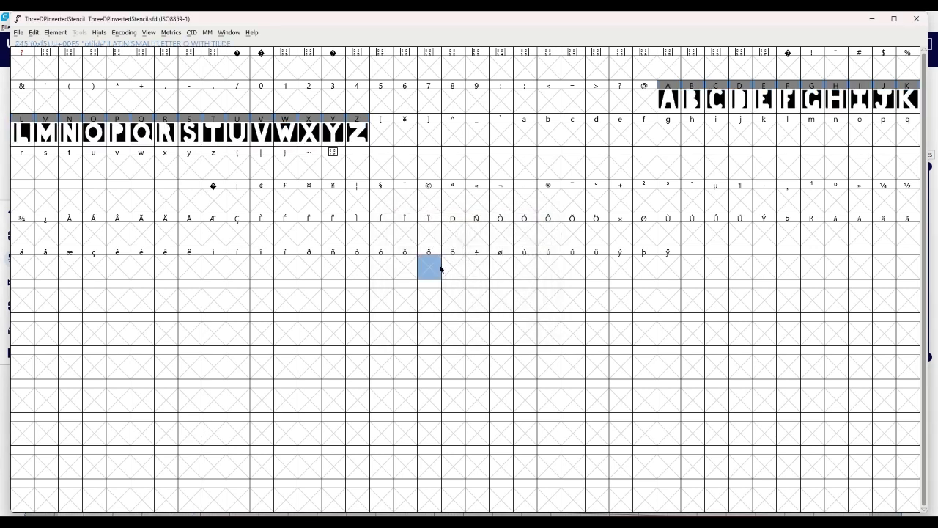
left_click(167, 34)
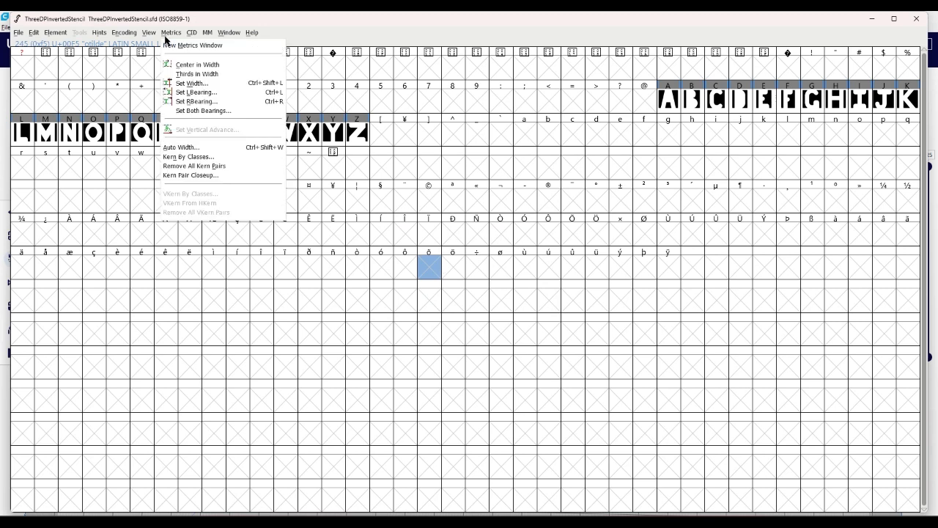
left_click(176, 45)
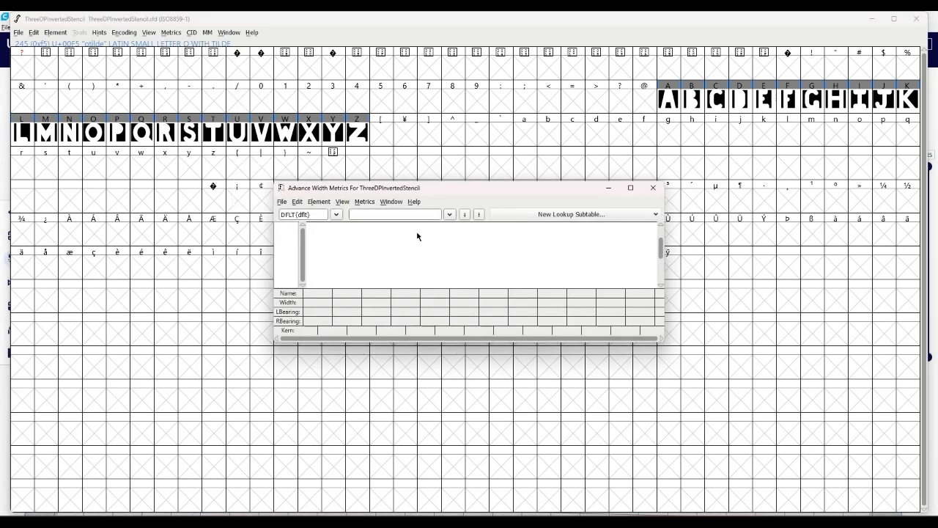
type("a")
key("BackSpace")
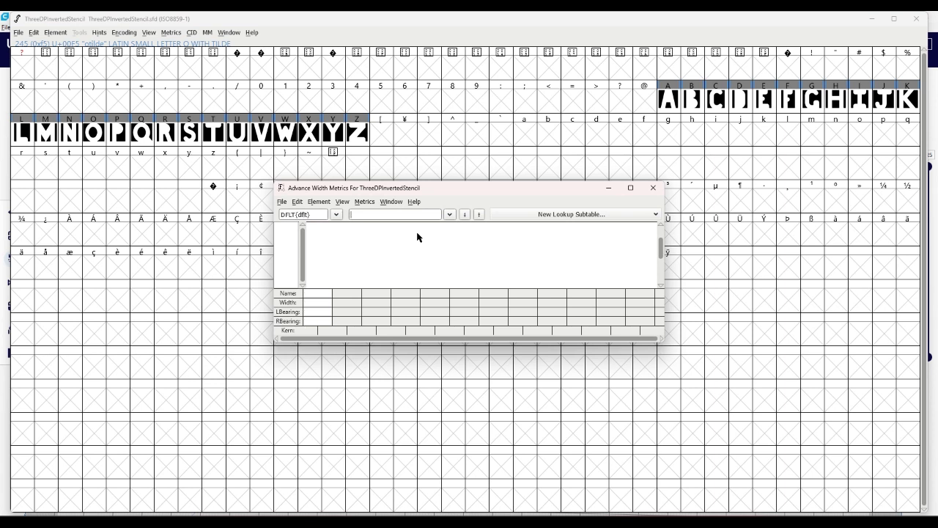
type("ABCDEFJ")
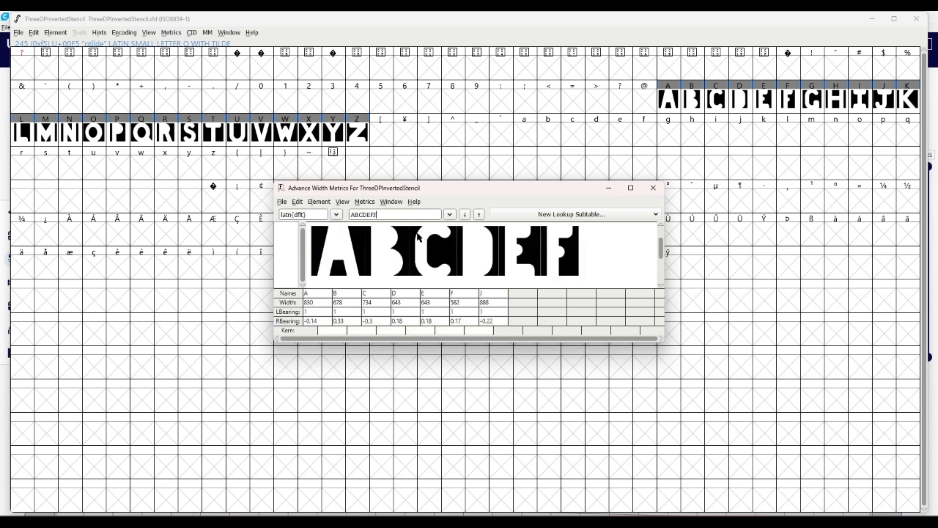
key("BackSpace")
type("GH")
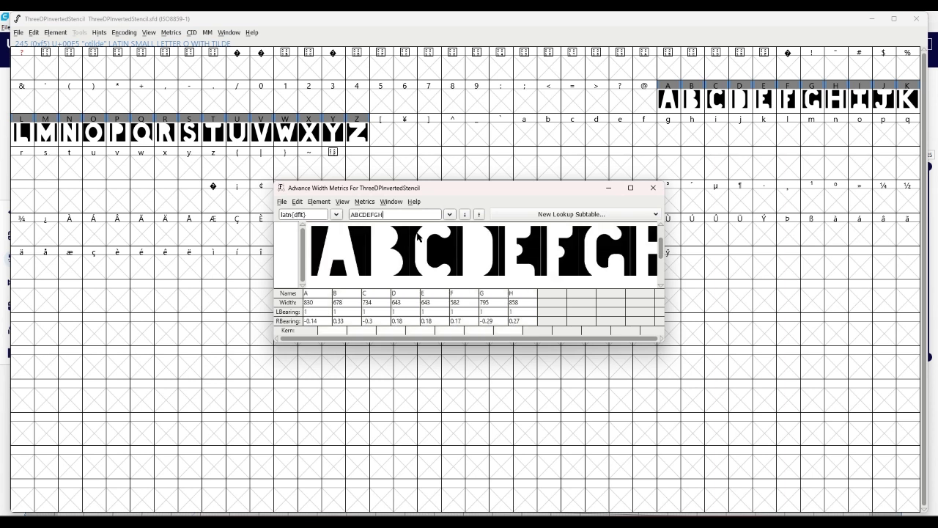
type("IJKLMN")
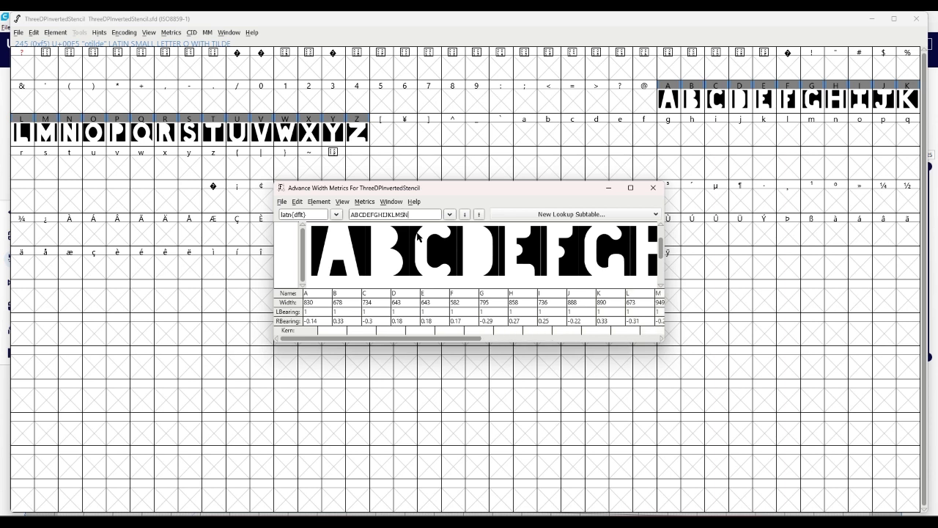
type("OPQRSTUVWXYZ")
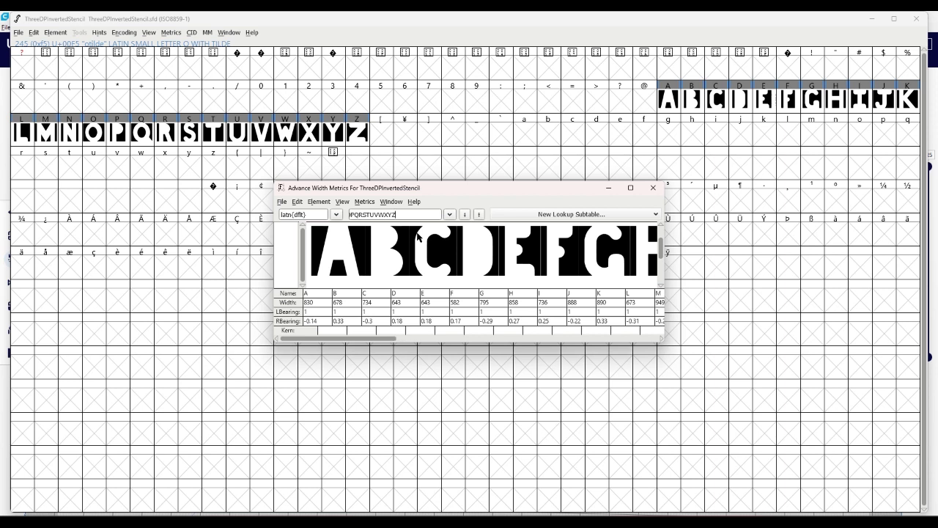
Examine the spacing between all the capitals through to Z in the metrics preview and close the metrics window.
left_click(661, 339)
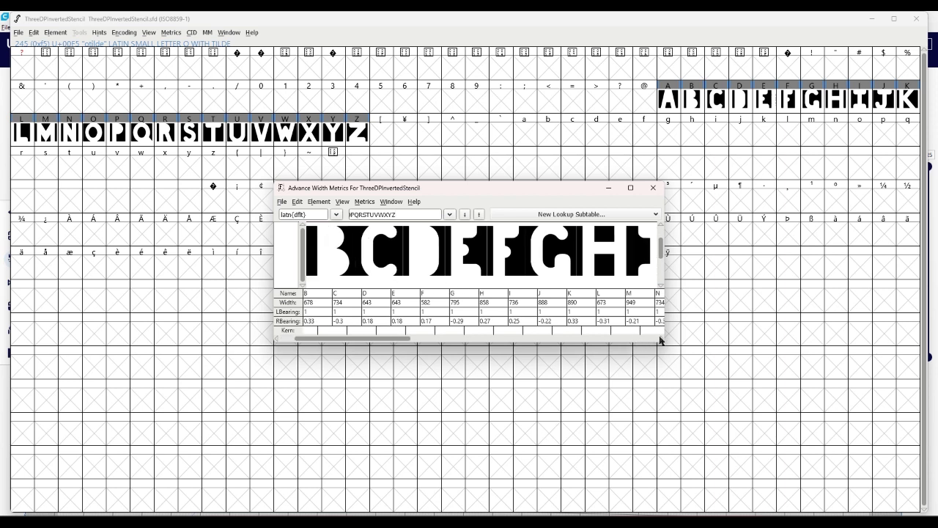
left_click(661, 340)
left_click(661, 340)
left_click(661, 340)
left_click(662, 341)
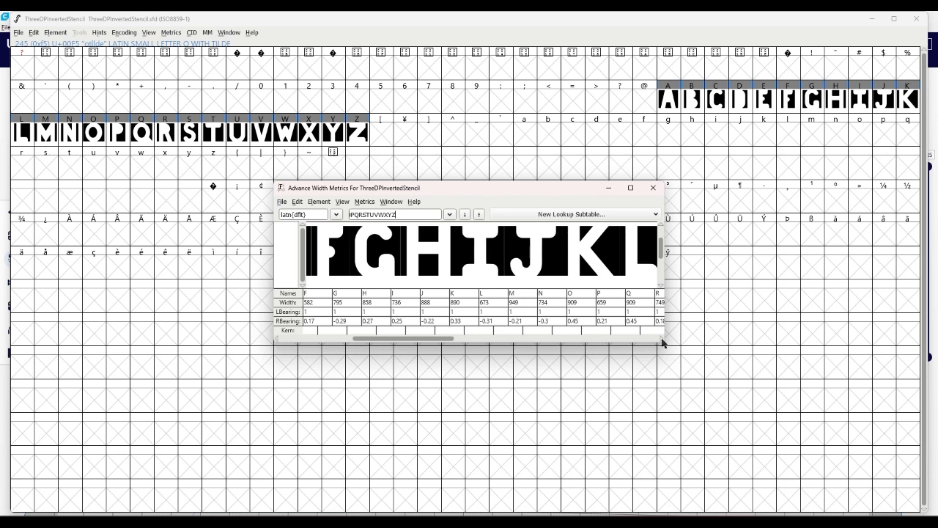
left_click(663, 340)
left_click(662, 341)
left_click(662, 341)
left_click(662, 341)
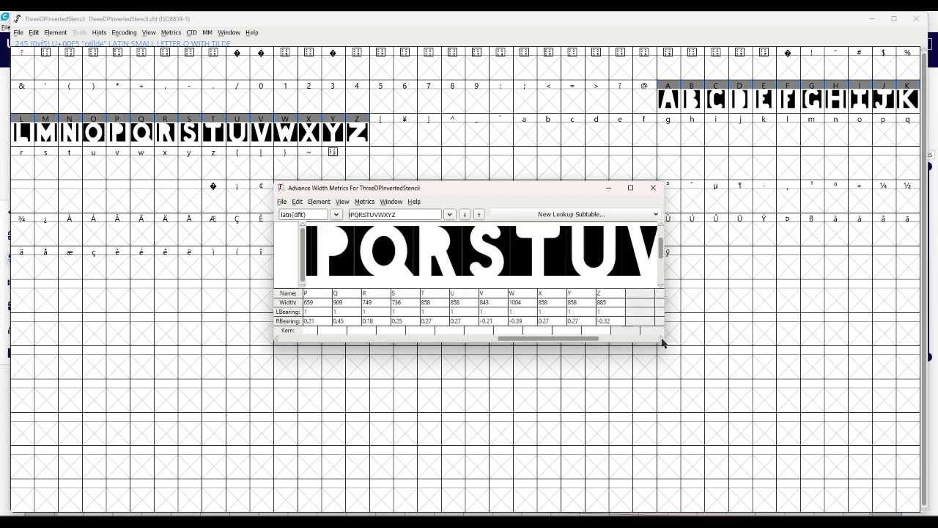
left_click(662, 341)
left_click(662, 341)
left_click(662, 341)
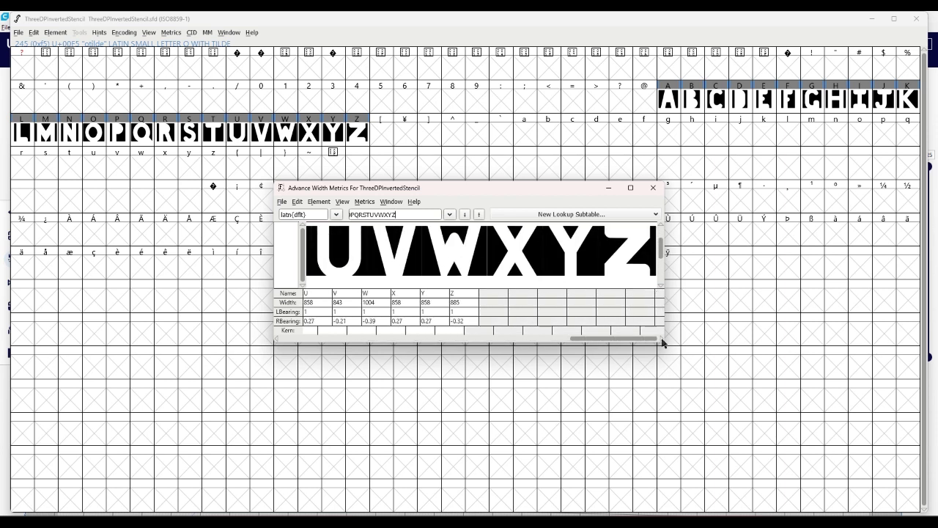
left_click(657, 190)
left_click(410, 200)
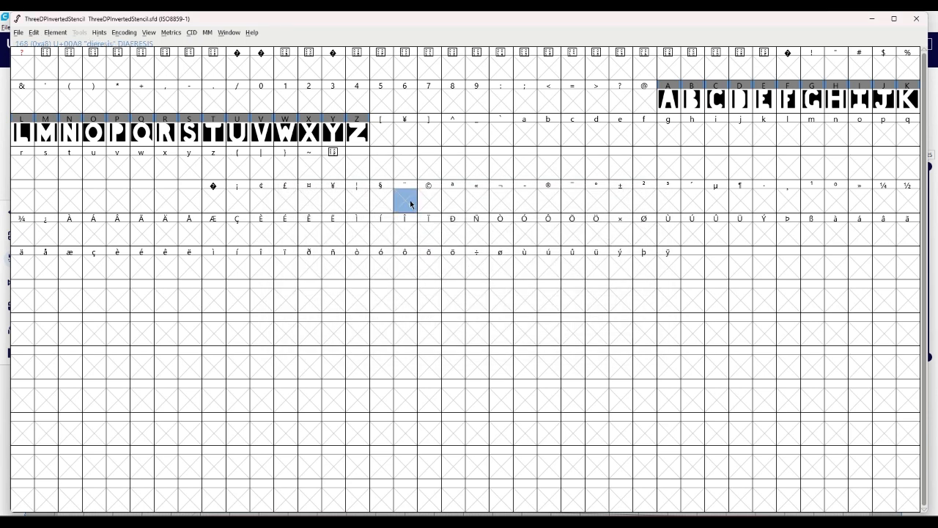
left_click(455, 203)
left_click(484, 204)
left_click(502, 203)
left_click(525, 203)
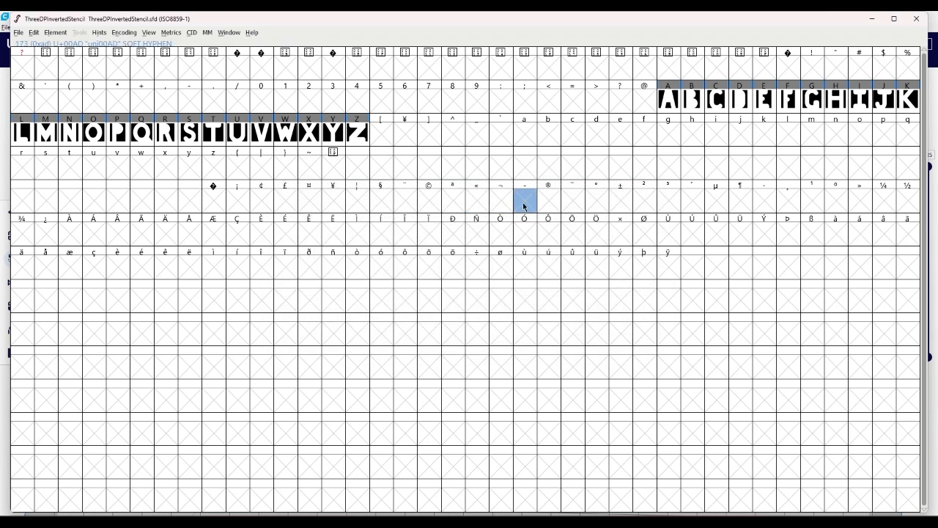
left_click(550, 204)
left_click(573, 204)
left_click(596, 204)
left_click(620, 207)
left_click(643, 206)
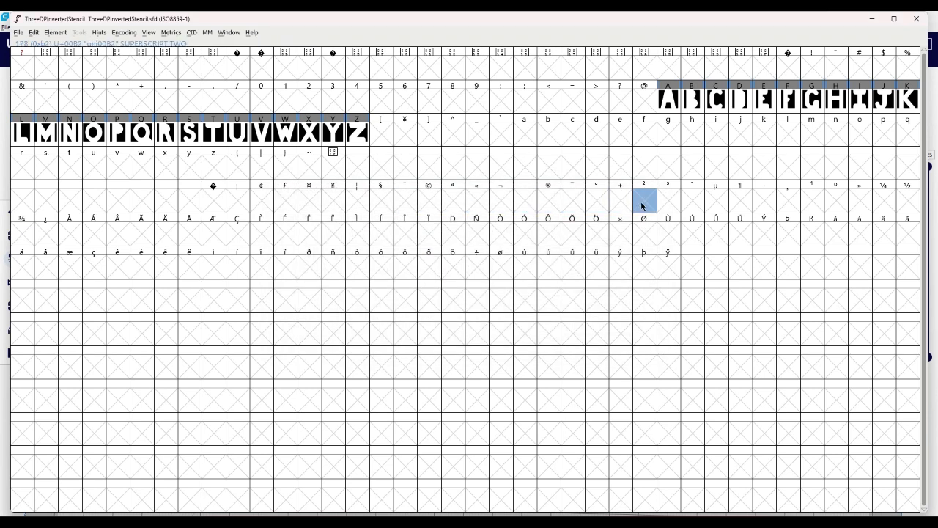
Open the capital A glyph, switch to the Z glyph and examine its right-hand outline against the advance width line.
double_click(652, 105)
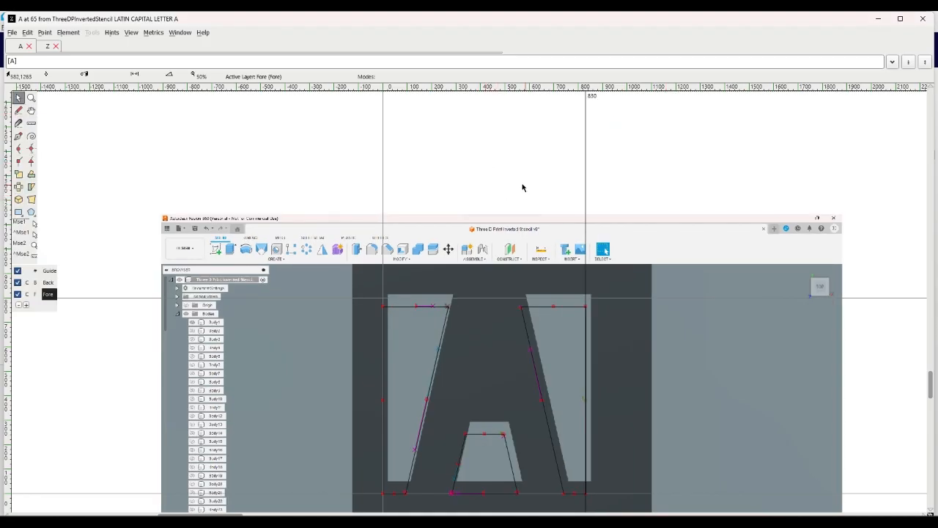
left_click(43, 50)
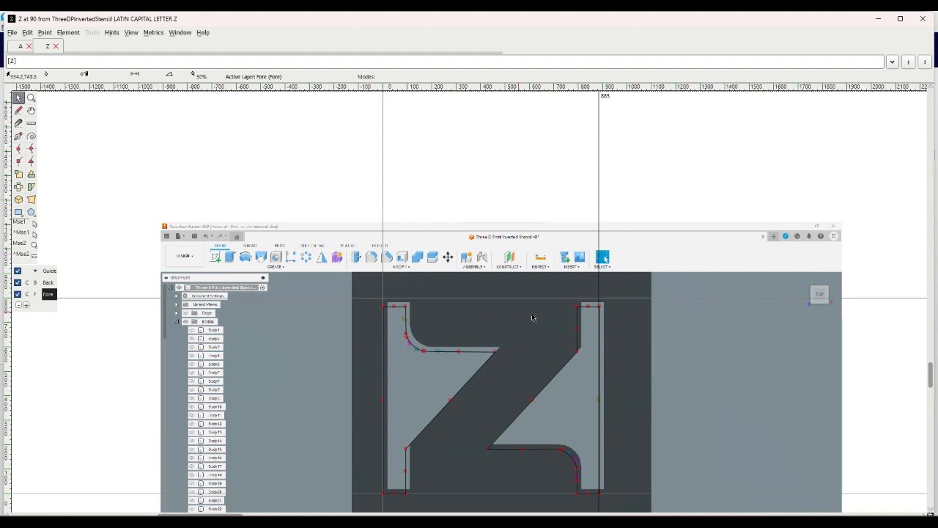
scroll(607, 342, "up", 4)
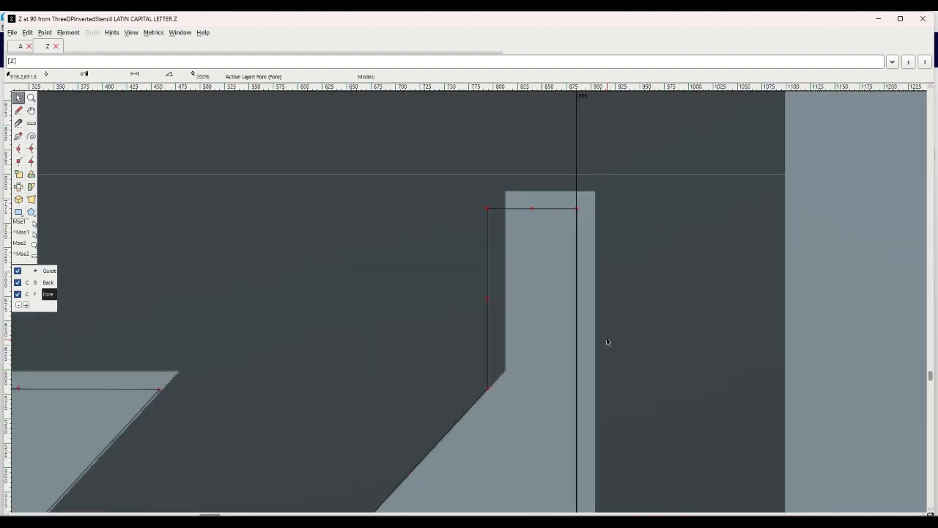
scroll(606, 342, "up", 2)
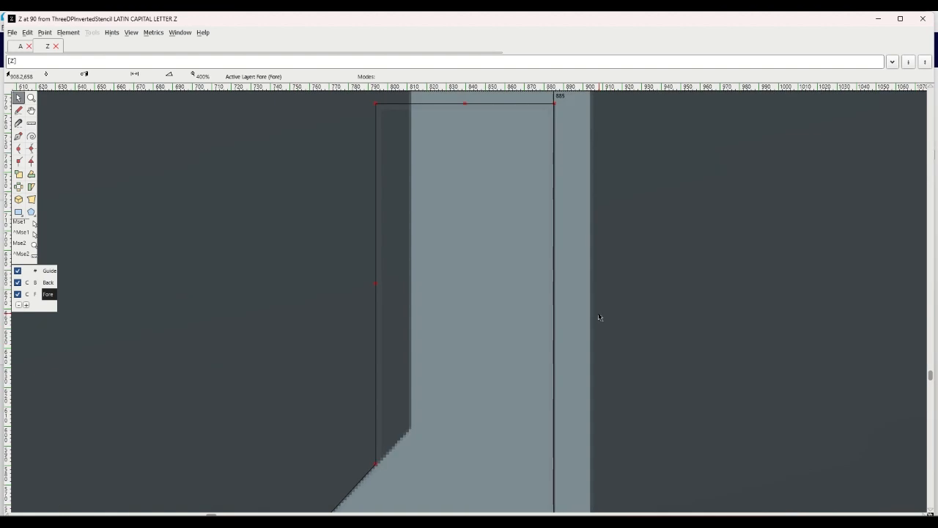
scroll(583, 349, "down", 1)
scroll(581, 347, "down", 1)
scroll(579, 348, "down", 5)
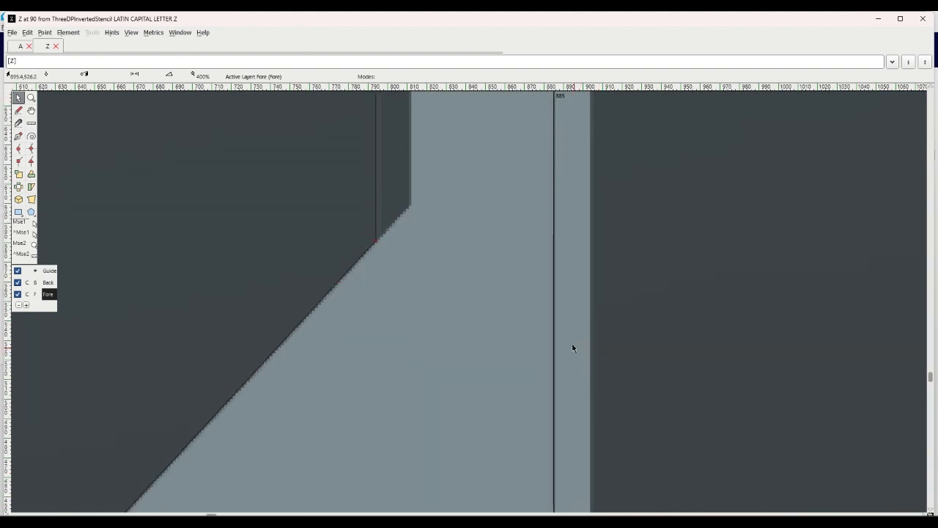
scroll(579, 267, "up", 5)
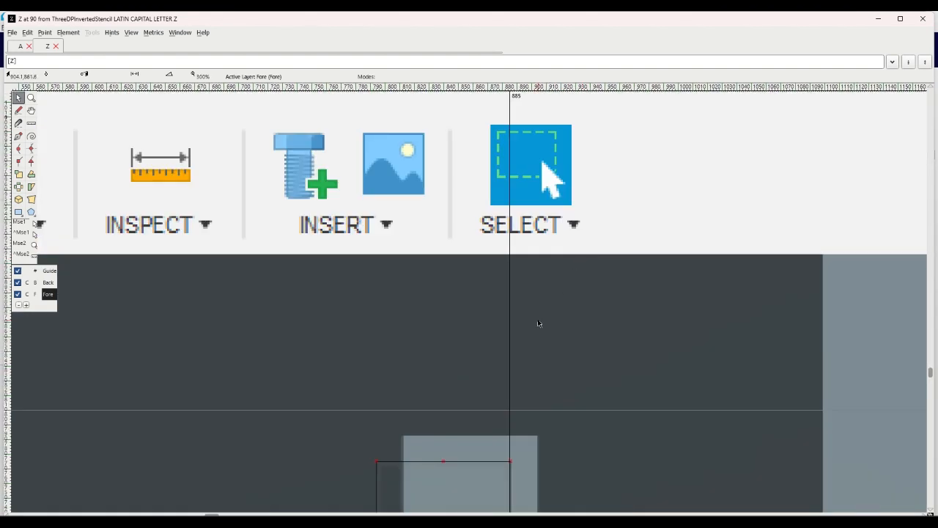
scroll(529, 339, "down", 3)
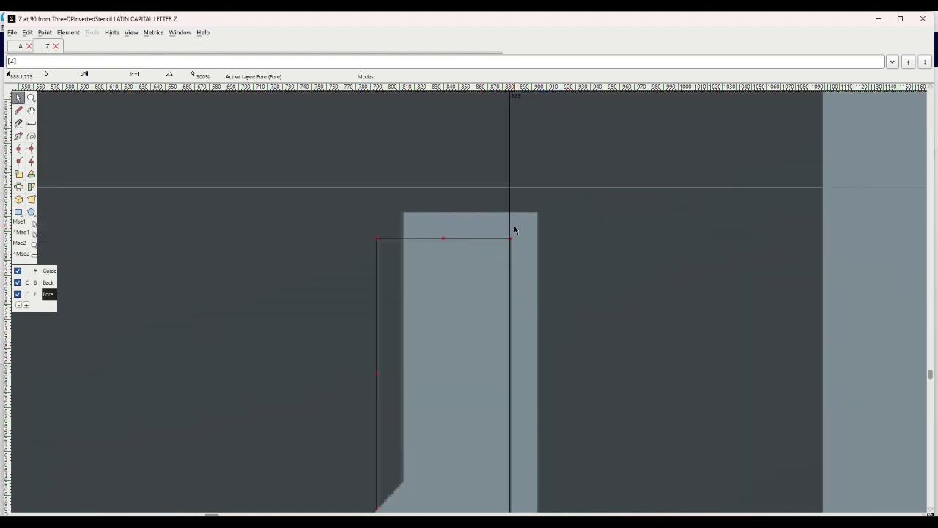
scroll(515, 229, "down", 1)
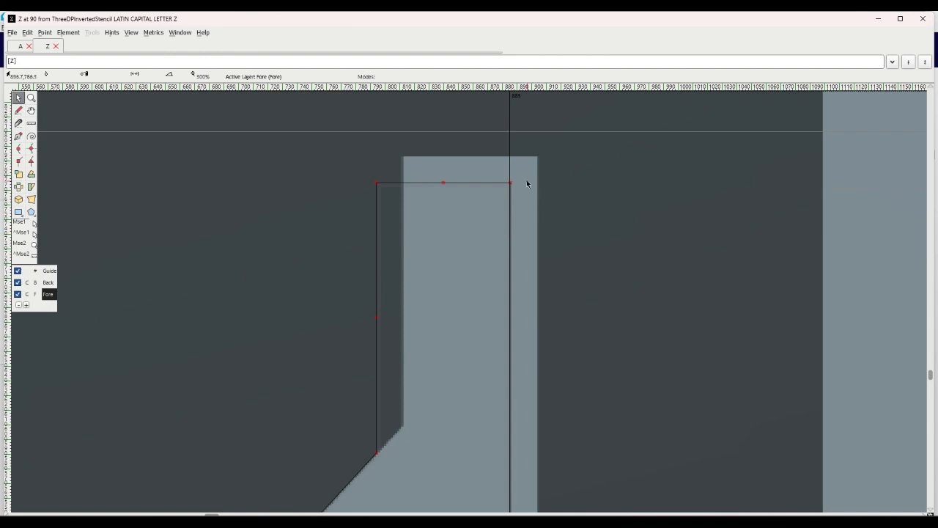
Clear the Cura window from the screen and bring the FontForge font overview and glyph editor back to the front.
left_click(872, 21)
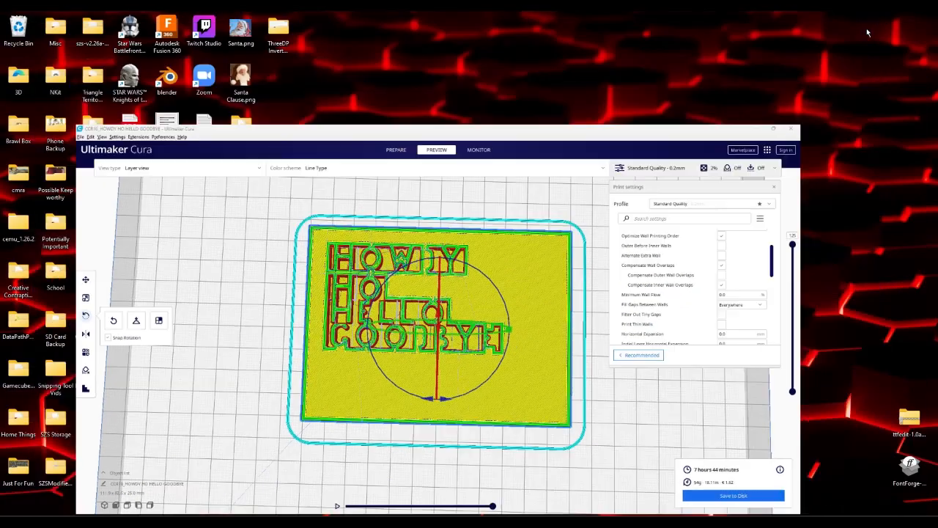
left_click(774, 129)
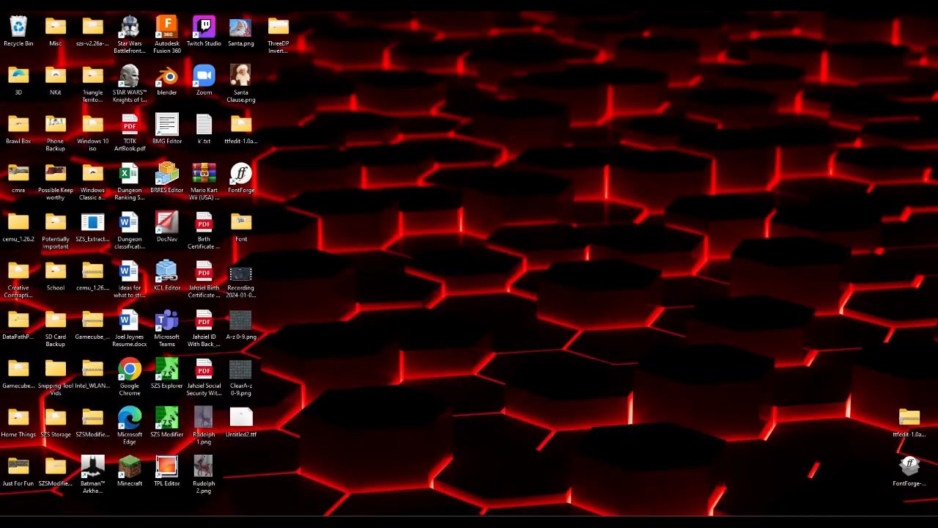
mouse_move(425, 522)
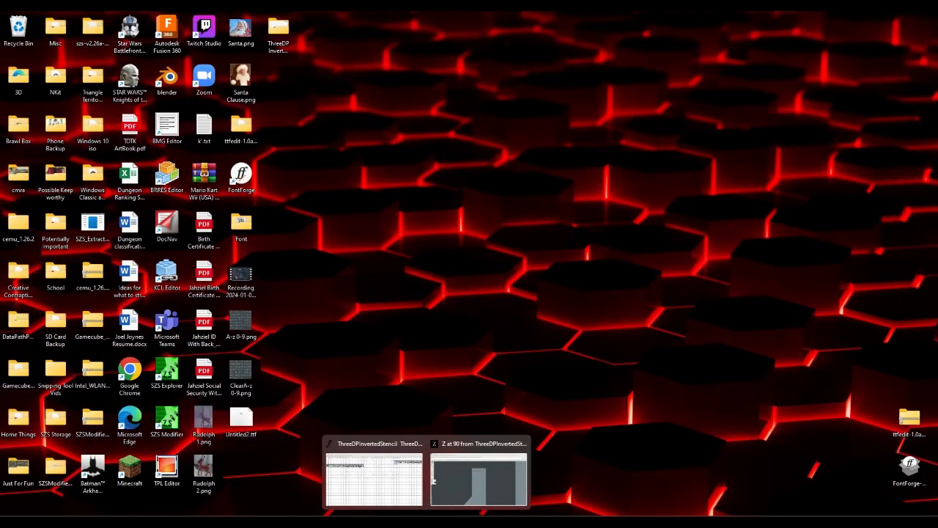
left_click(394, 496)
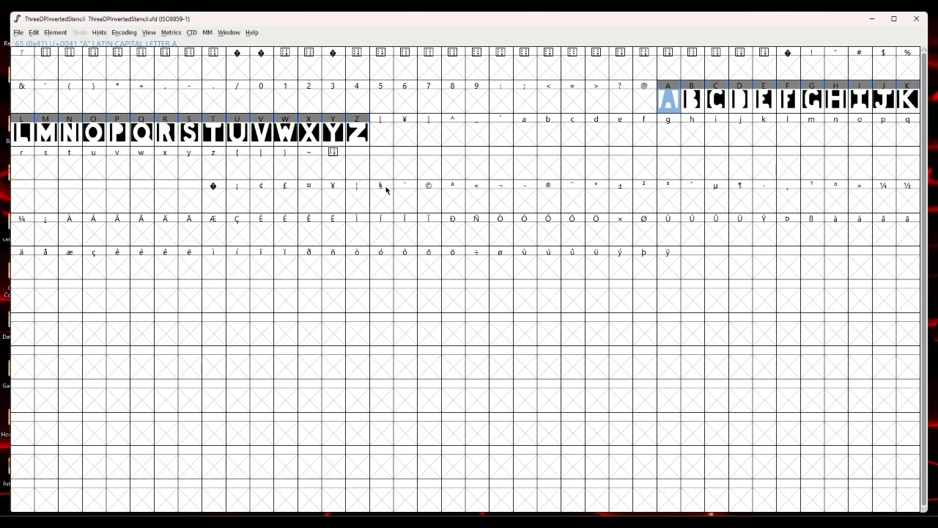
mouse_move(411, 513)
left_click(452, 509)
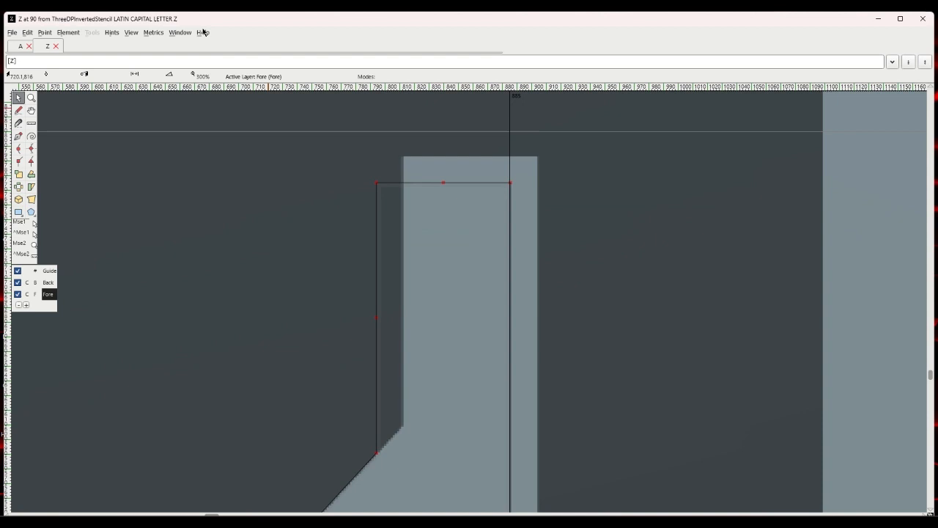
Switch to the A glyph and examine closely how its upper-right corner meets the advance width line.
left_click(22, 45)
scroll(606, 323, "up", 5)
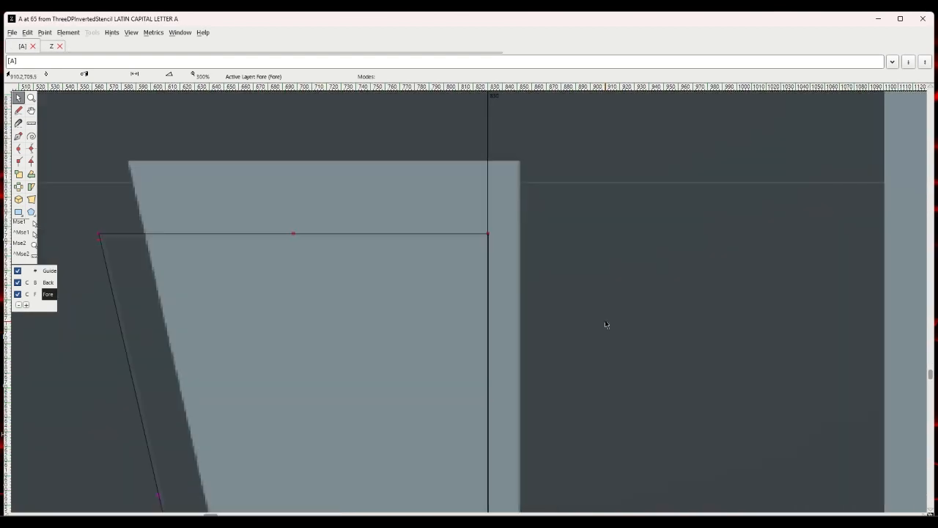
scroll(317, 109, "up", 1)
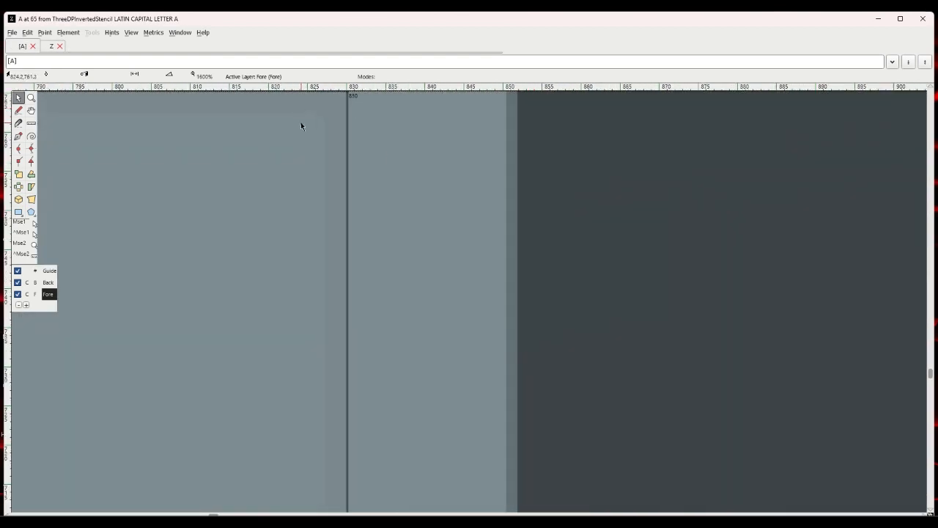
scroll(322, 217, "up", 1)
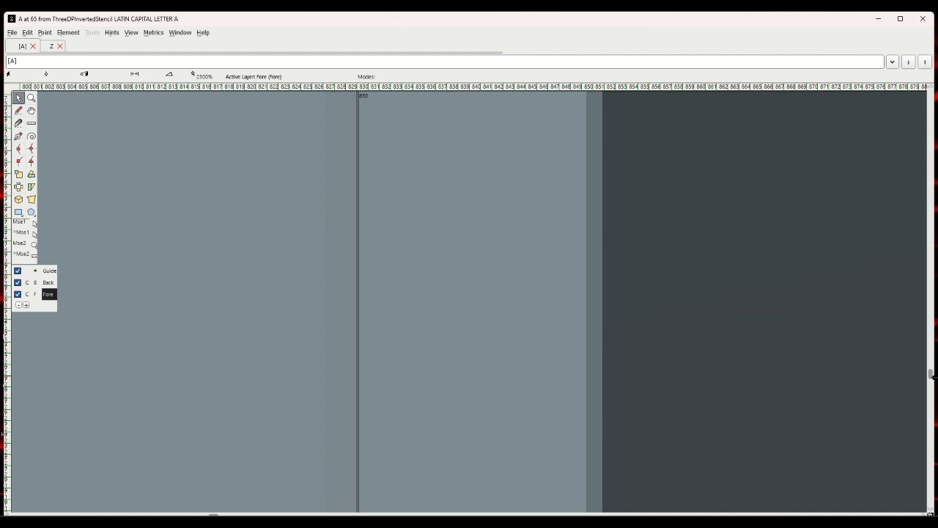
scroll(932, 372, "up", 2)
left_click_drag(932, 374, 934, 386)
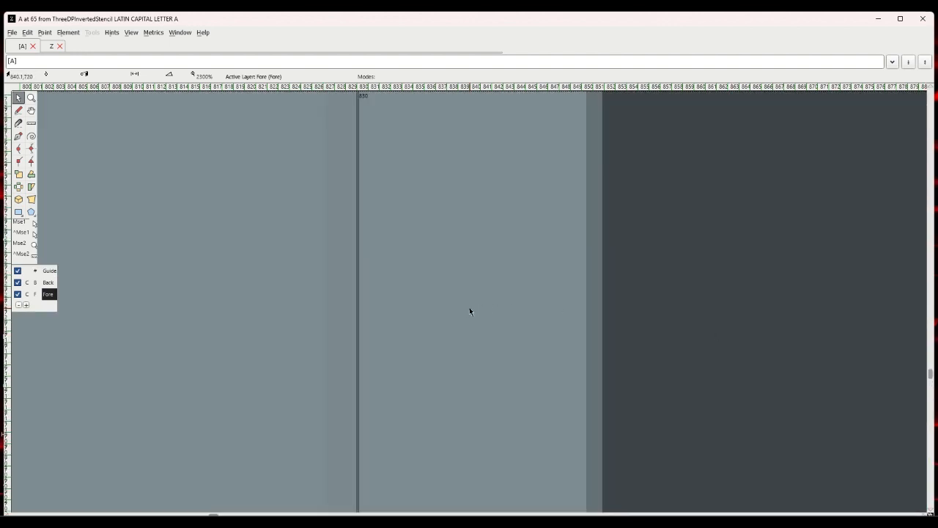
scroll(461, 306, "down", 4)
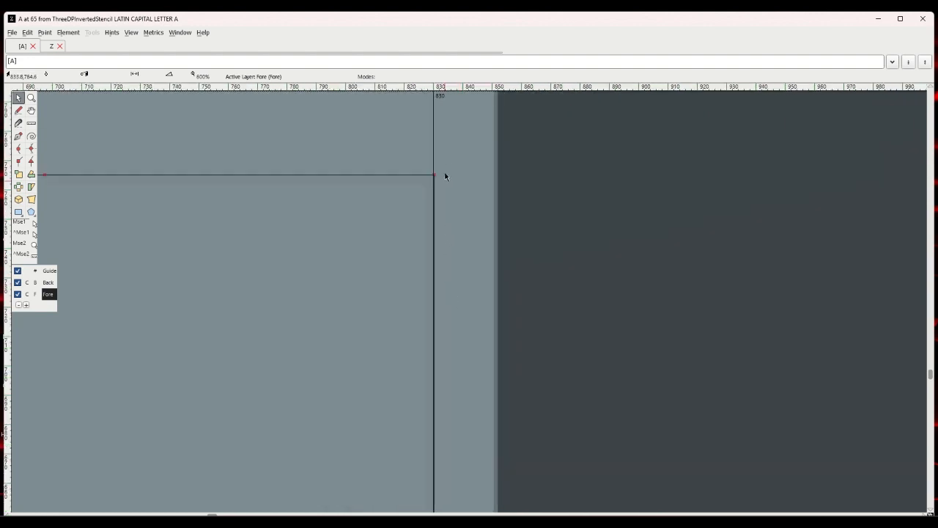
scroll(437, 170, "up", 5)
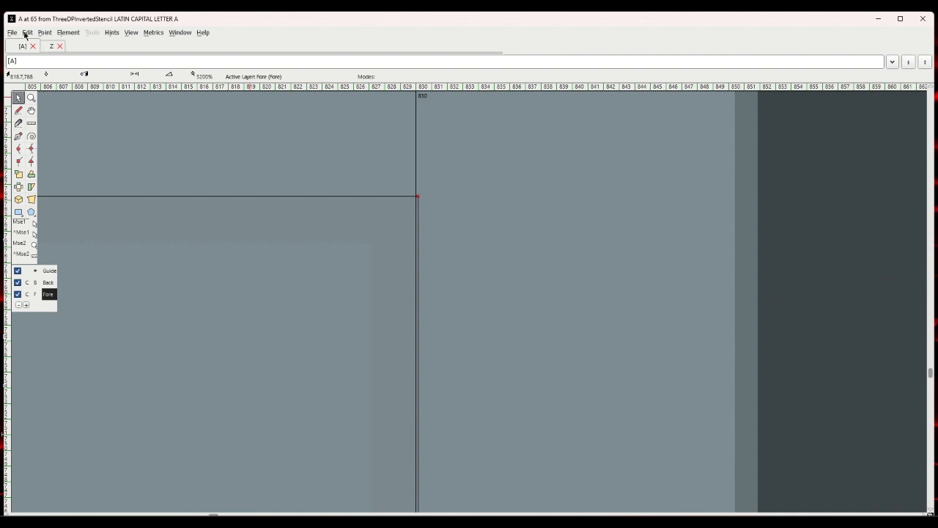
Go to the next glyph, B, and examine its upper-right corner against the advance width line.
left_click(134, 35)
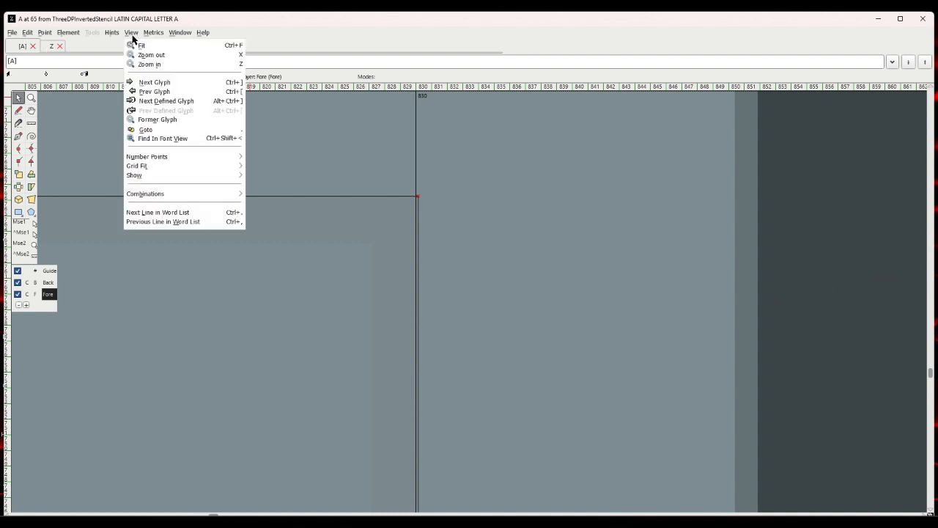
left_click(152, 85)
scroll(257, 246, "down", 5)
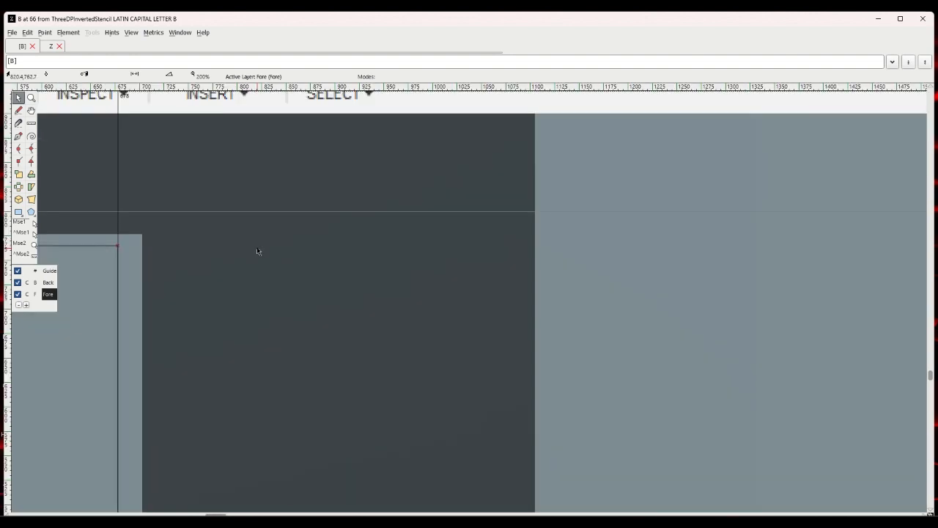
scroll(235, 250, "up", 5)
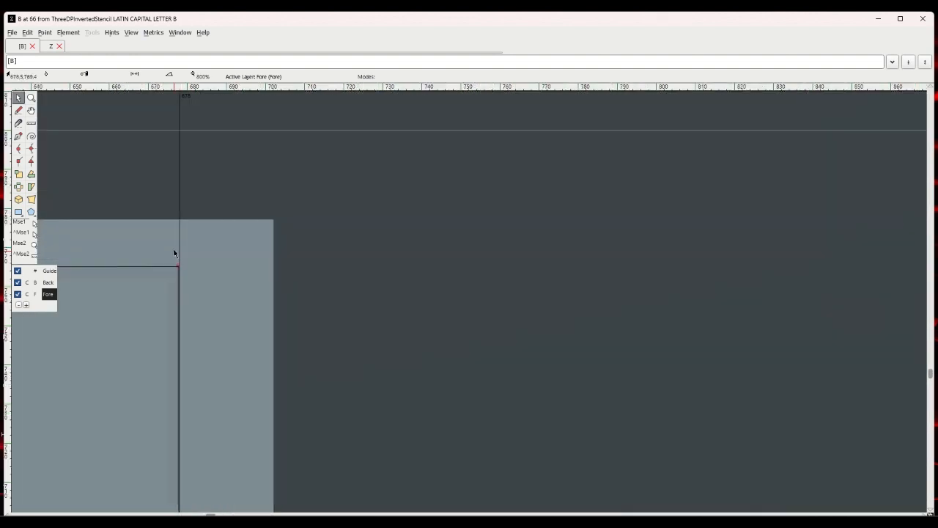
scroll(174, 280, "down", 2)
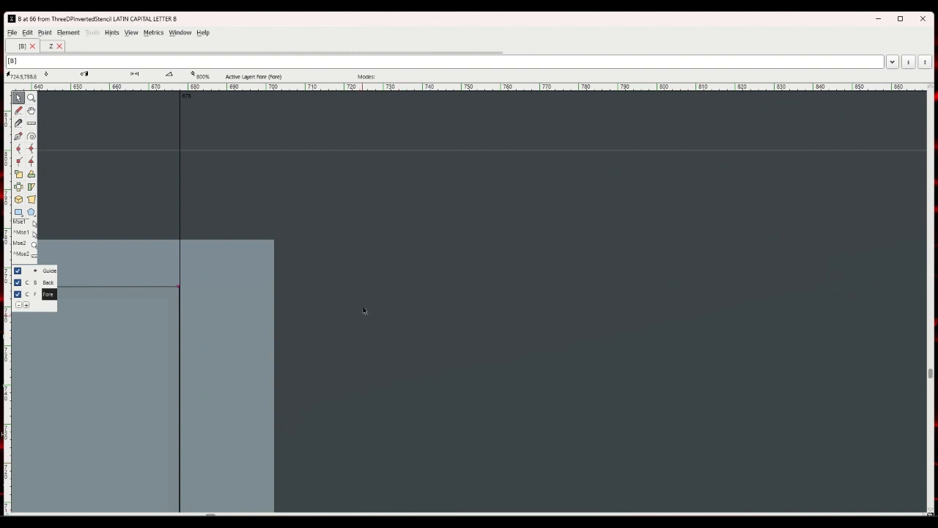
Preview the text BAAZZB in a new metrics window and check the widths, bearings and spacing of its letters.
left_click(153, 33)
left_click(155, 43)
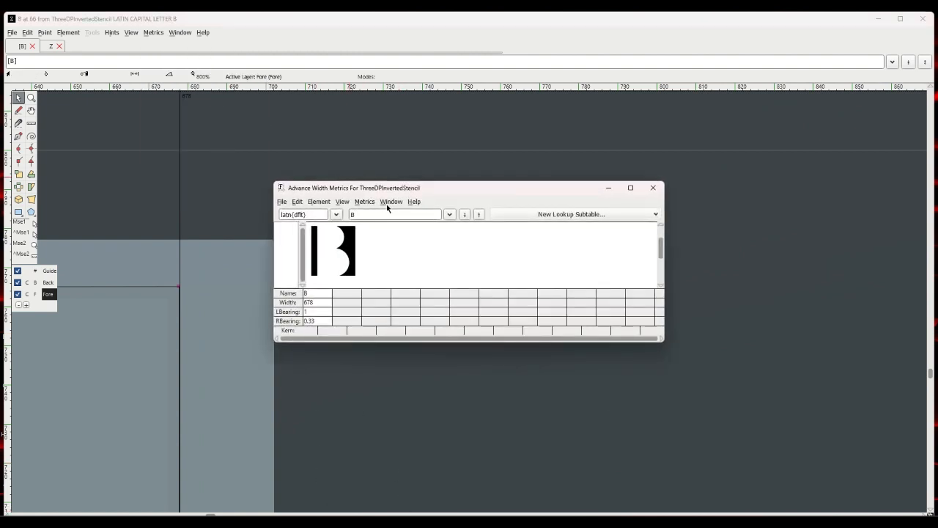
left_click(431, 215)
type("A")
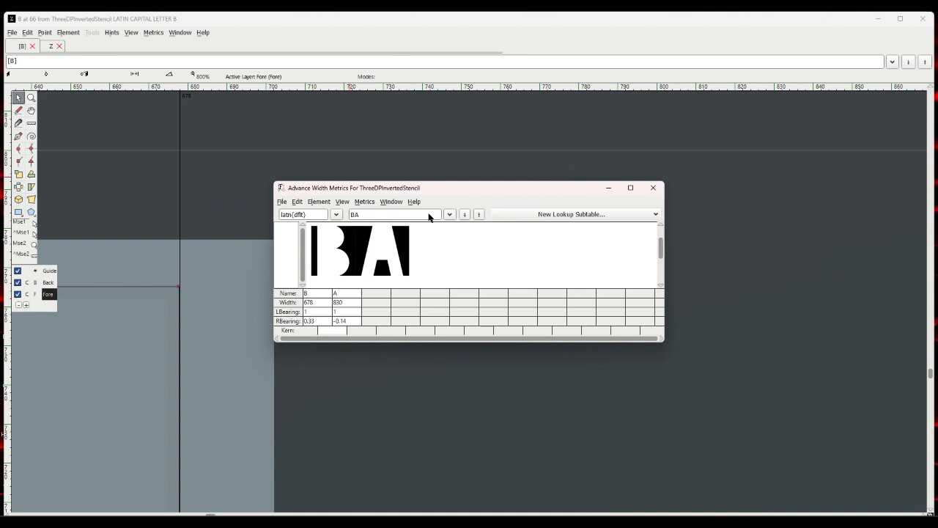
type("A")
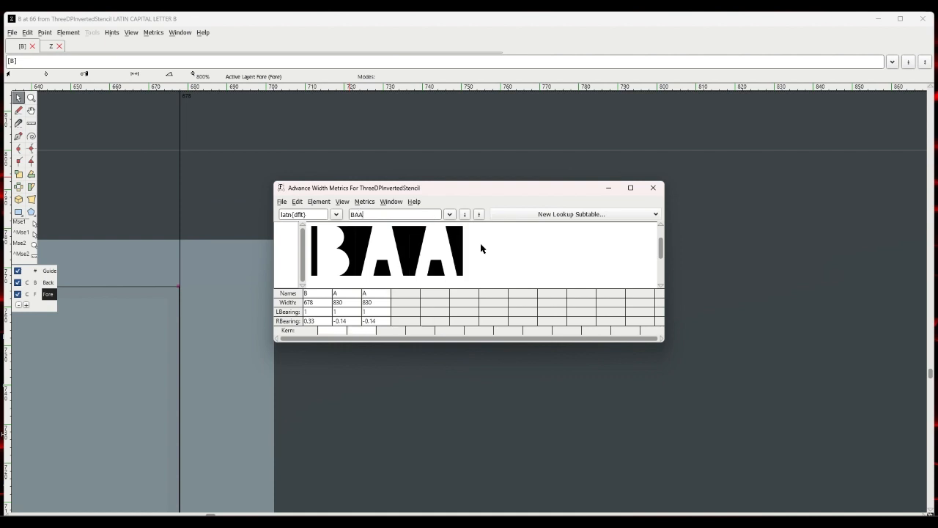
type("ZZ")
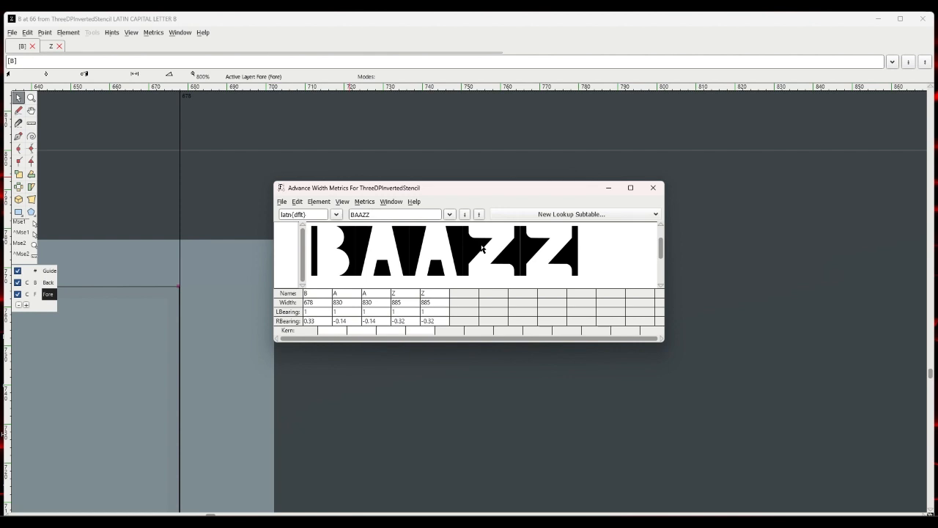
type("B")
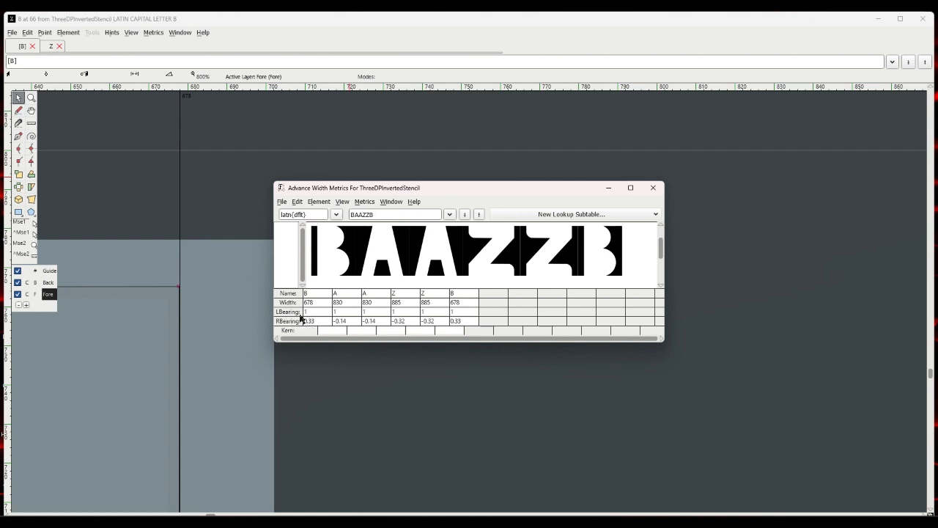
left_click(323, 331)
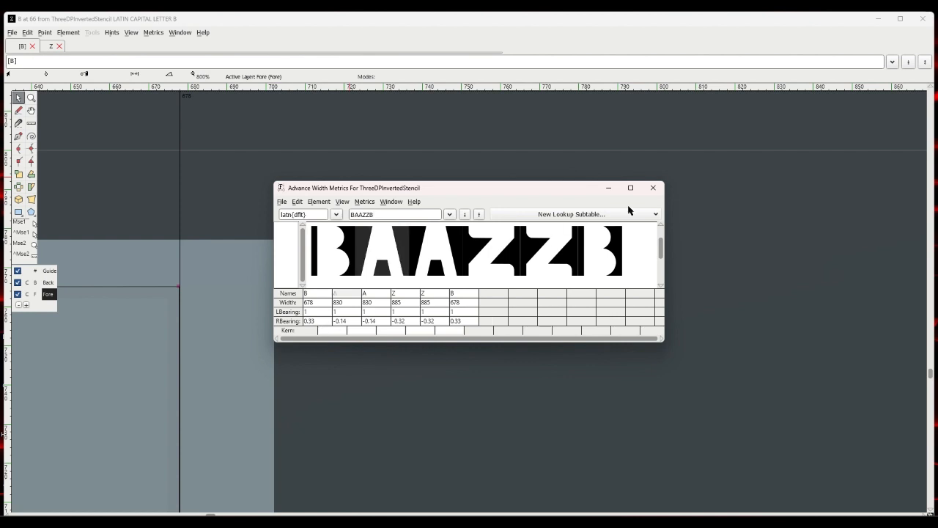
Close the metrics window and the B and Z glyph editors to return to the font overview.
left_click(653, 188)
scroll(653, 190, "up", 3)
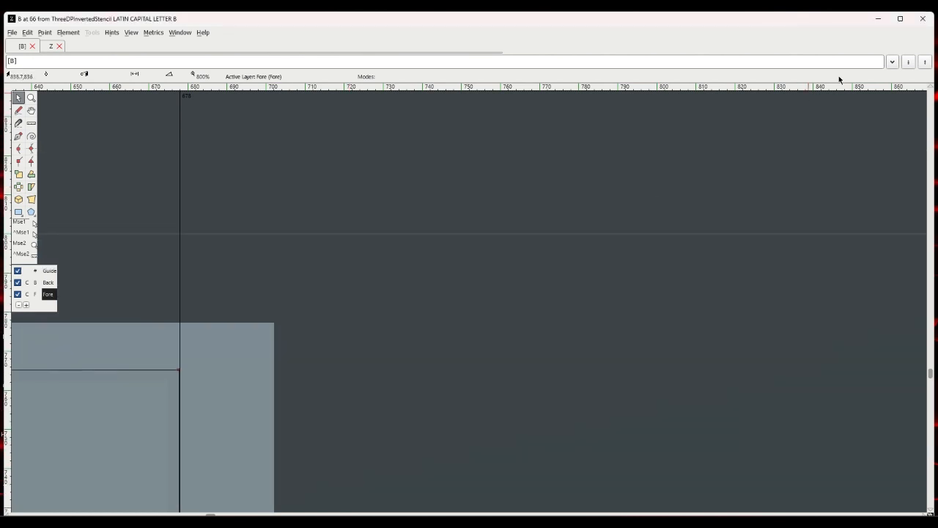
left_click(31, 46)
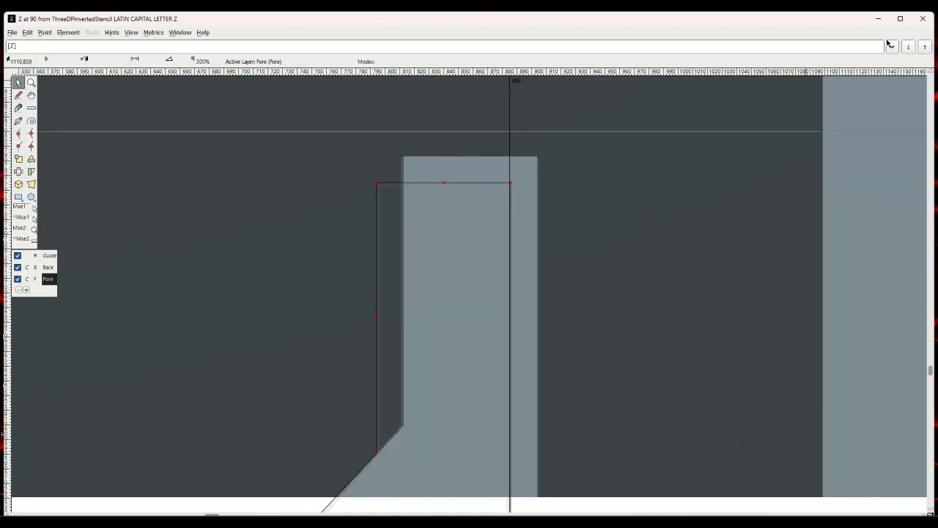
left_click(923, 19)
Select only the capital A and run Auto Width with separation 1, minimum 0 and maximum 2.
left_click(598, 159)
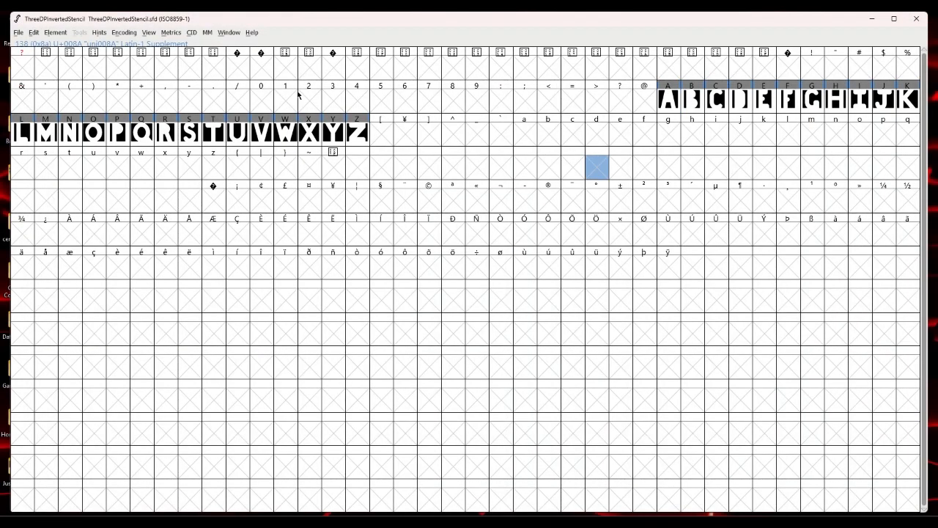
left_click(668, 109)
left_click(176, 33)
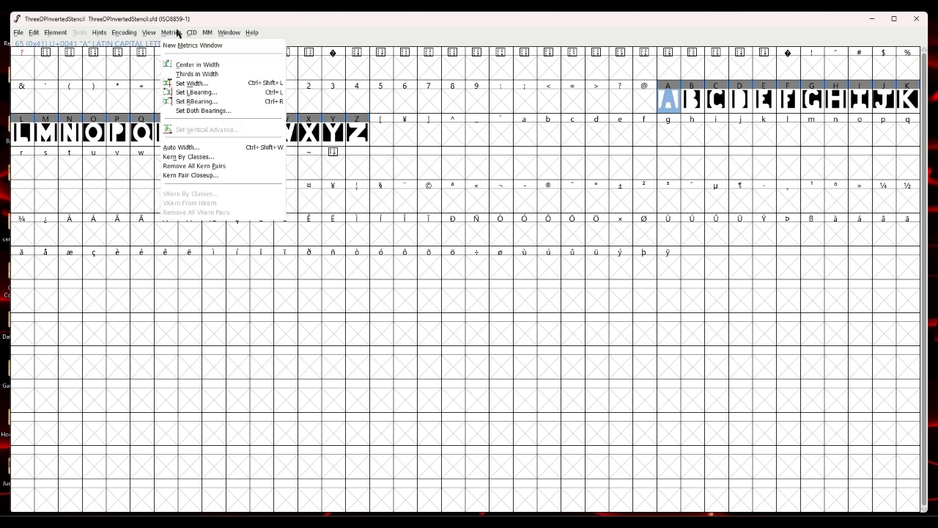
left_click(193, 148)
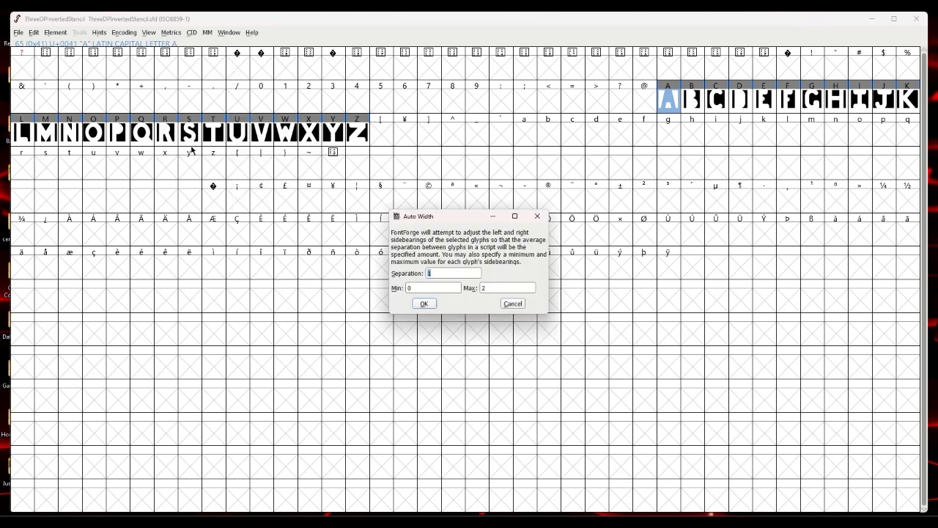
left_click(425, 304)
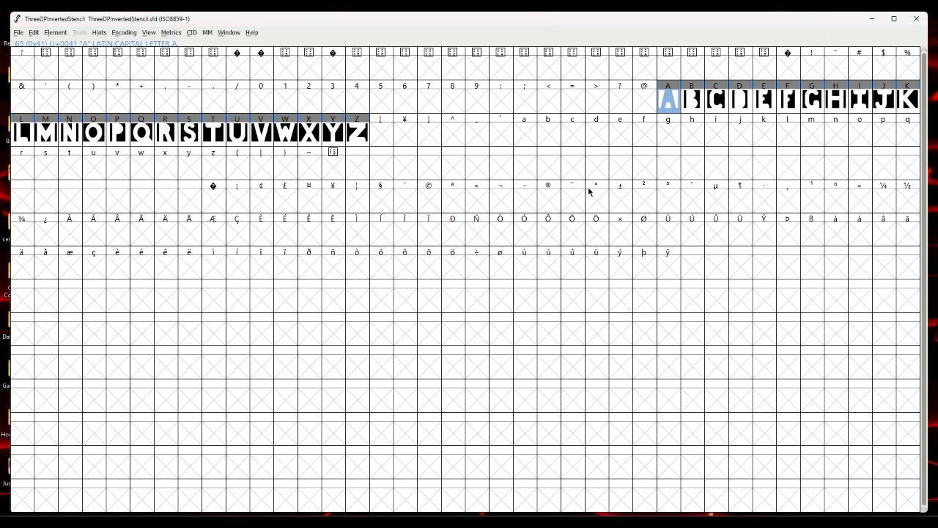
Select only the capital B and run Auto Width with separation 1 and minimum 0.
left_click(684, 110)
left_click(171, 33)
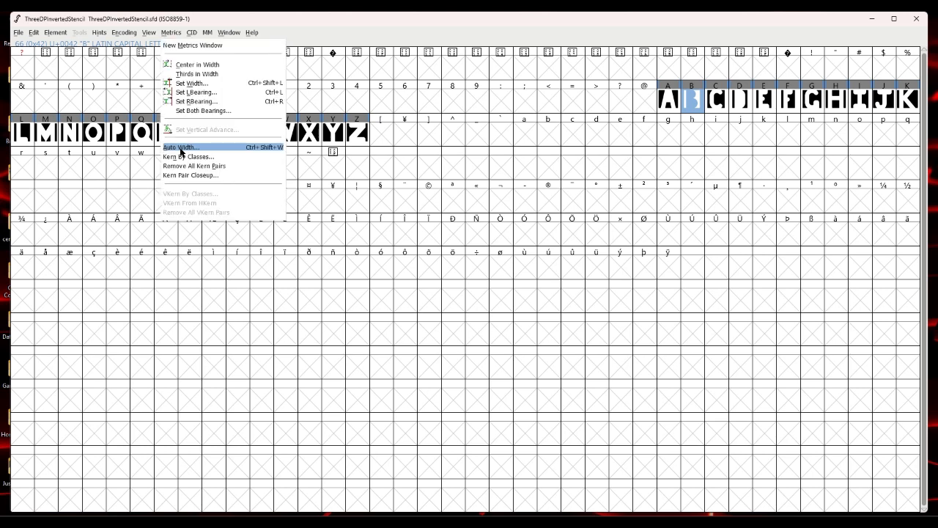
left_click(189, 149)
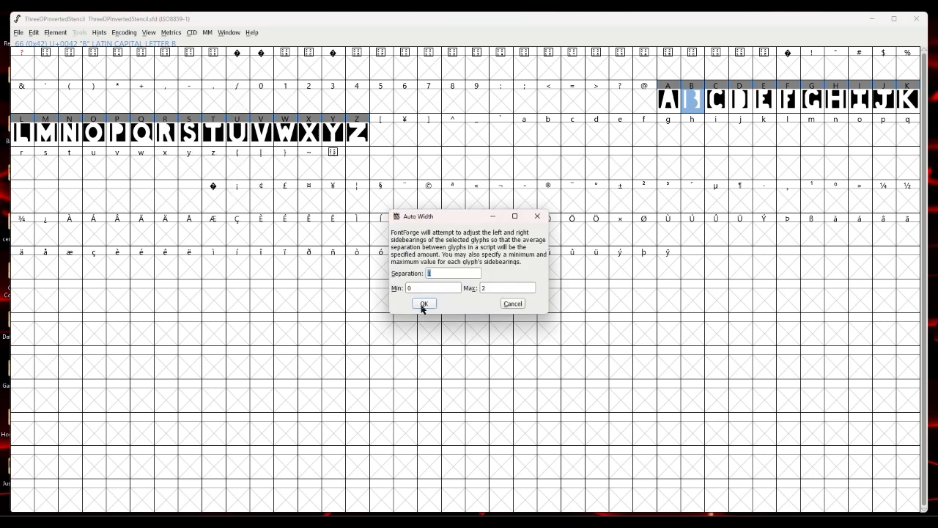
left_click(499, 291)
key("BackSpace")
left_click(425, 304)
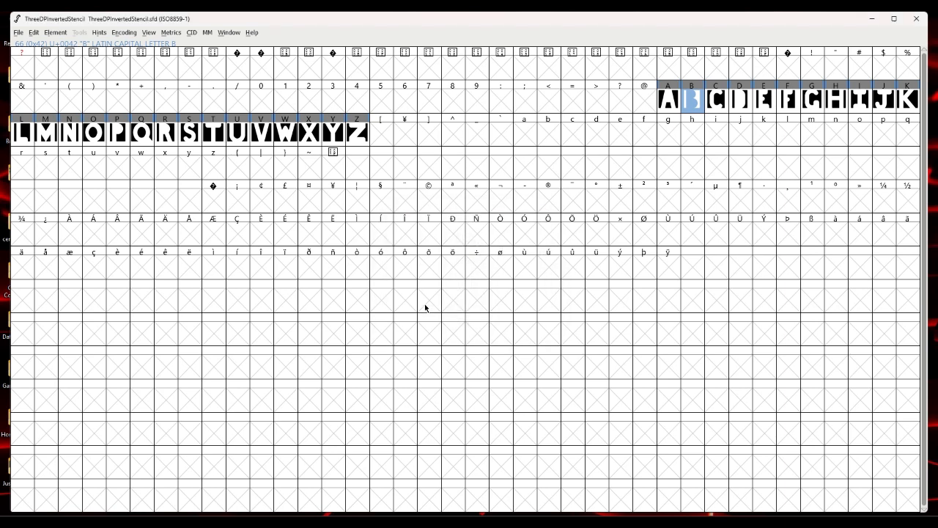
Select the whole range of capitals A to Z and run Auto Width on it.
left_click(667, 105)
left_click(362, 138, "ctrl")
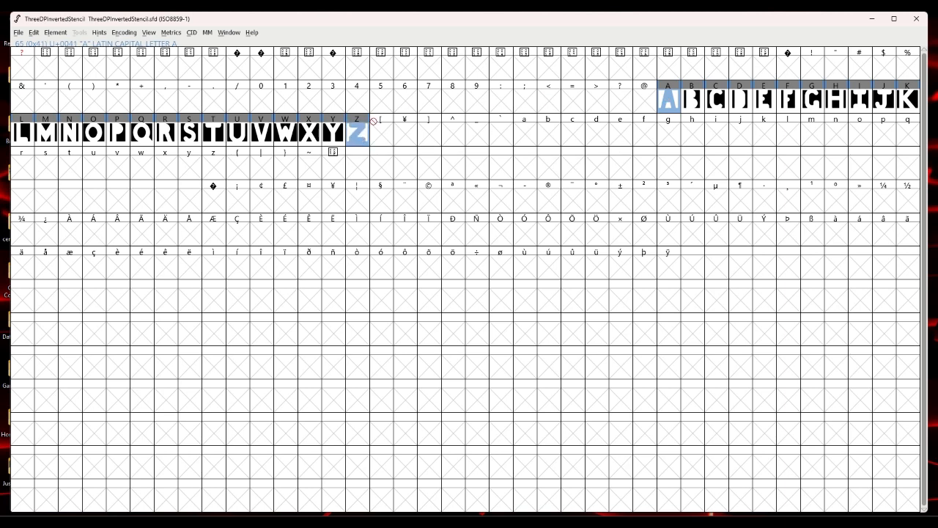
left_click(431, 135)
left_click_drag(669, 102, 359, 134)
left_click(172, 33)
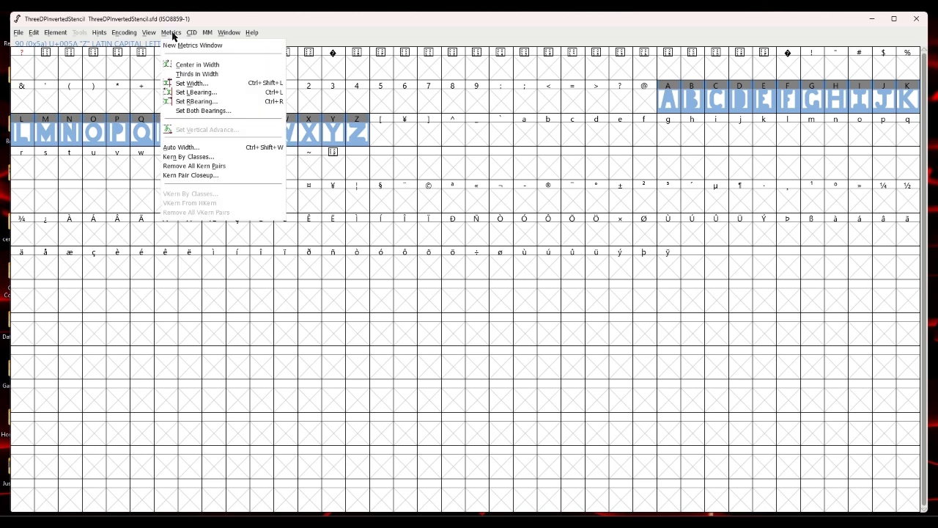
left_click(187, 147)
left_click(423, 302)
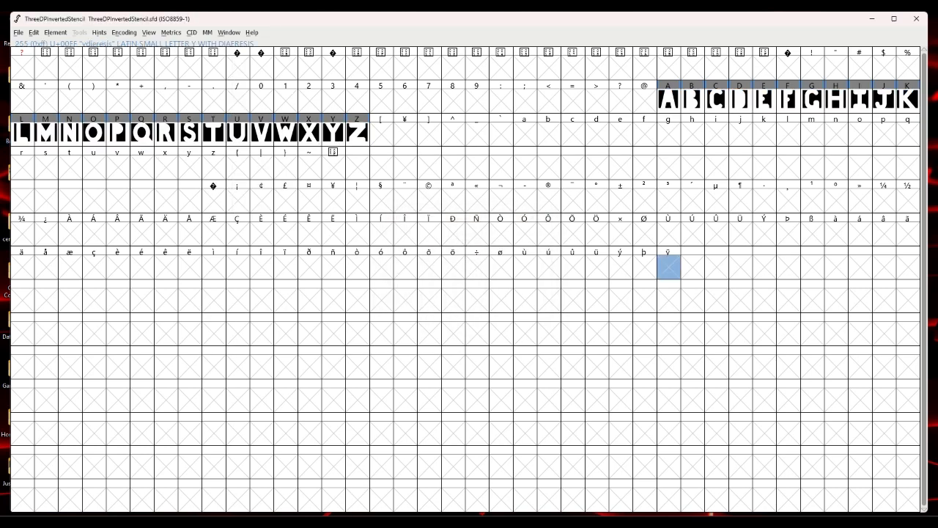
Preview the text ABCDEFG in a new metrics window, check its widths and side bearings, and close the window.
mouse_move(341, 522)
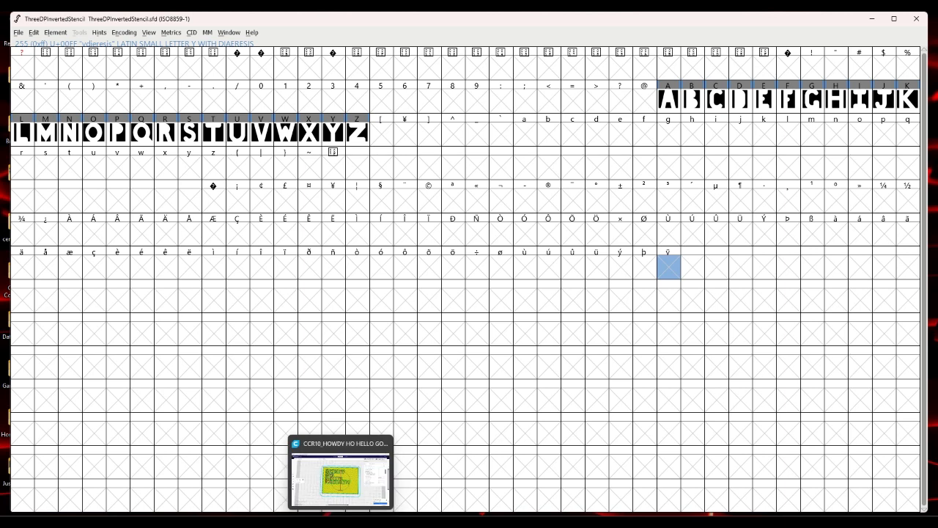
left_click(180, 35)
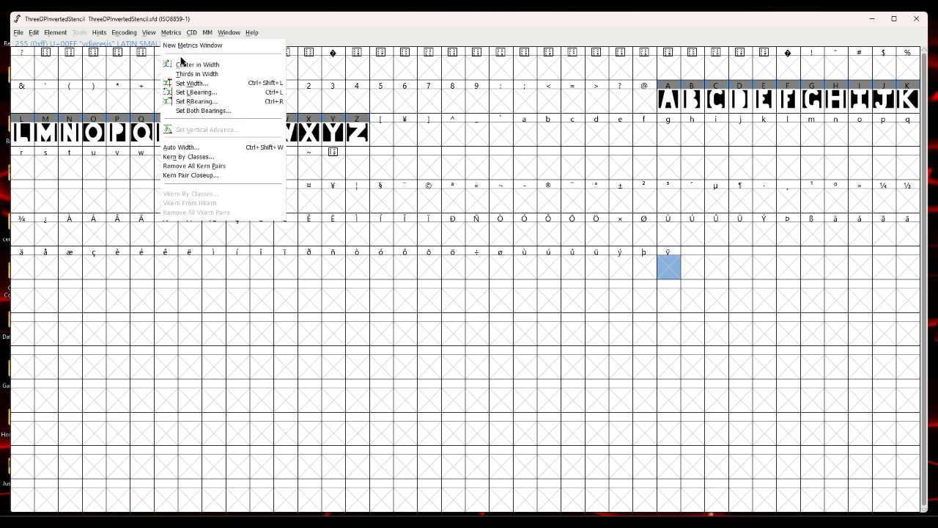
left_click(183, 47)
type("A")
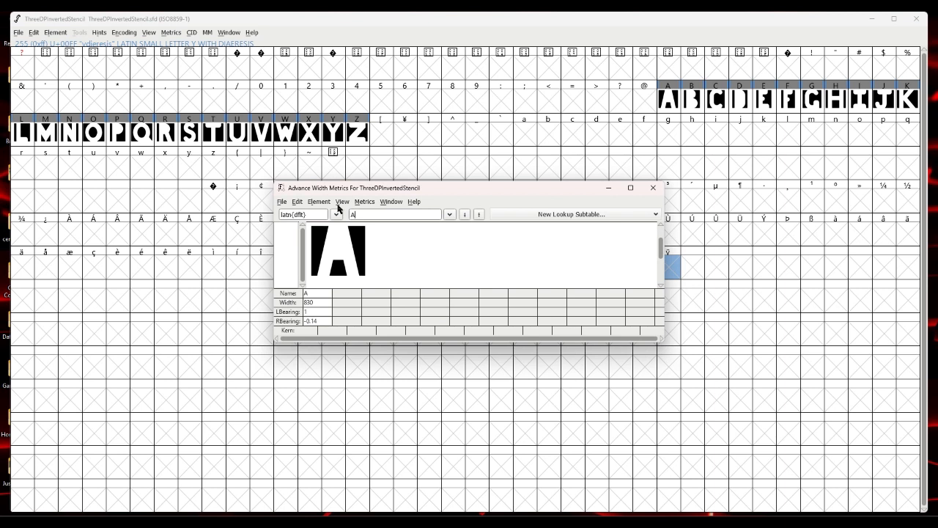
type("B")
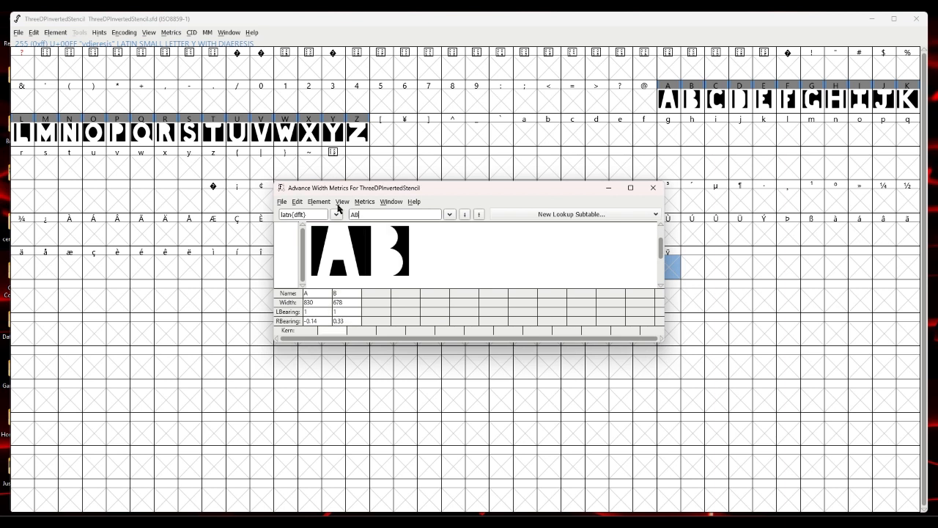
type("B")
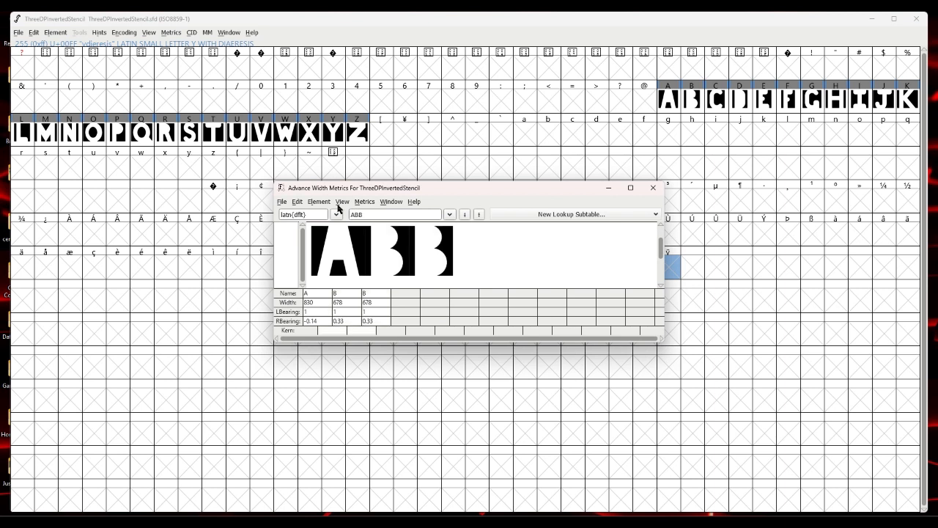
key("BackSpace")
type("CD")
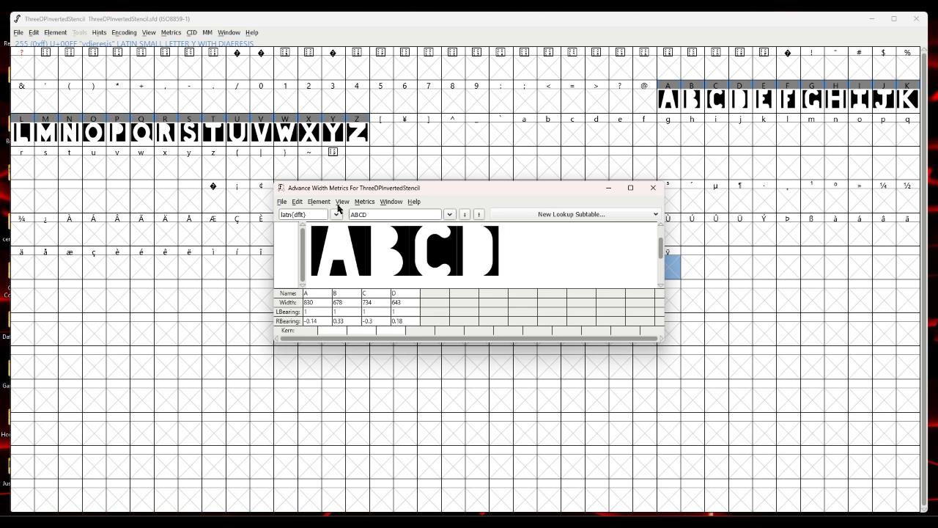
type("EFG")
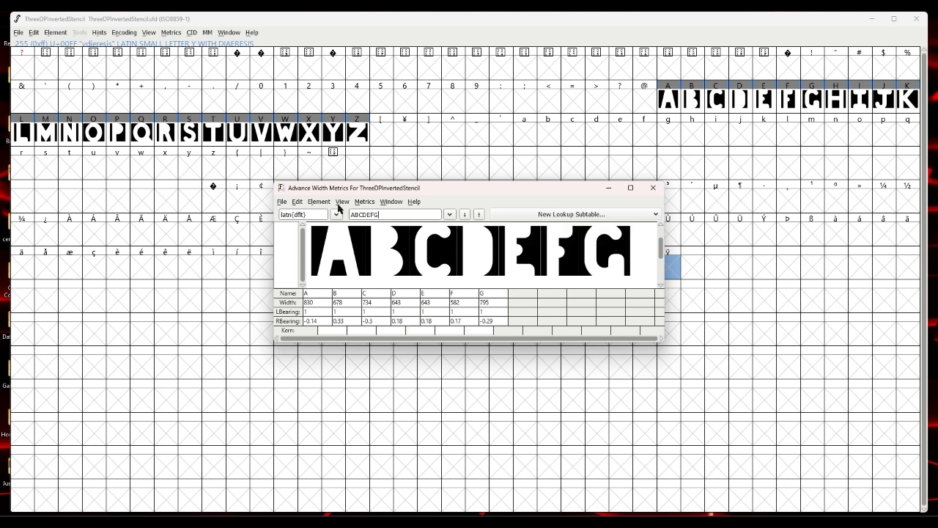
left_click(653, 188)
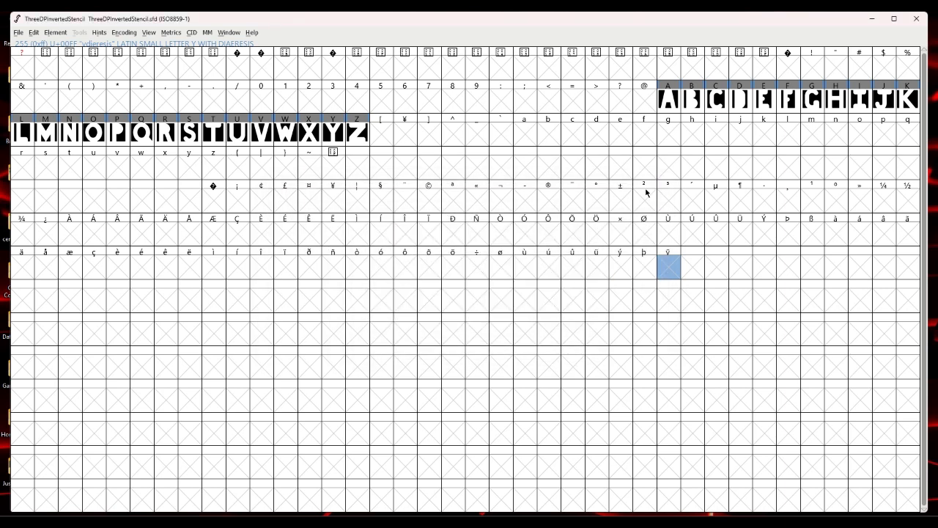
Select the capitals A to Z and set their right side bearing to -0.1387.
left_click_drag(655, 103, 355, 126)
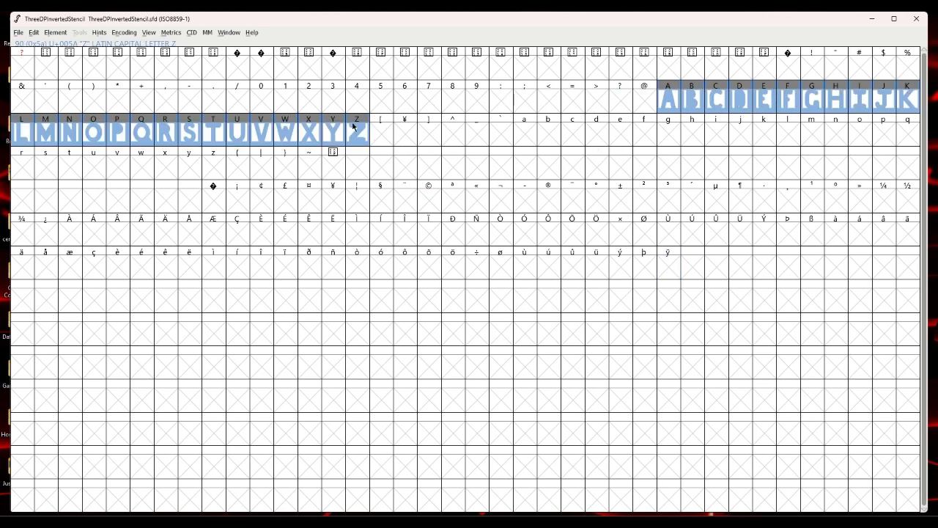
left_click(171, 32)
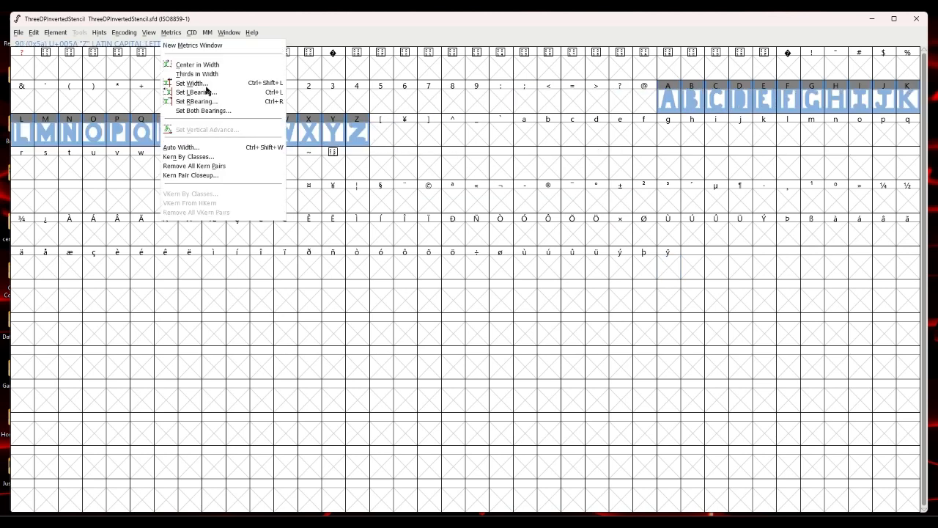
left_click(215, 95)
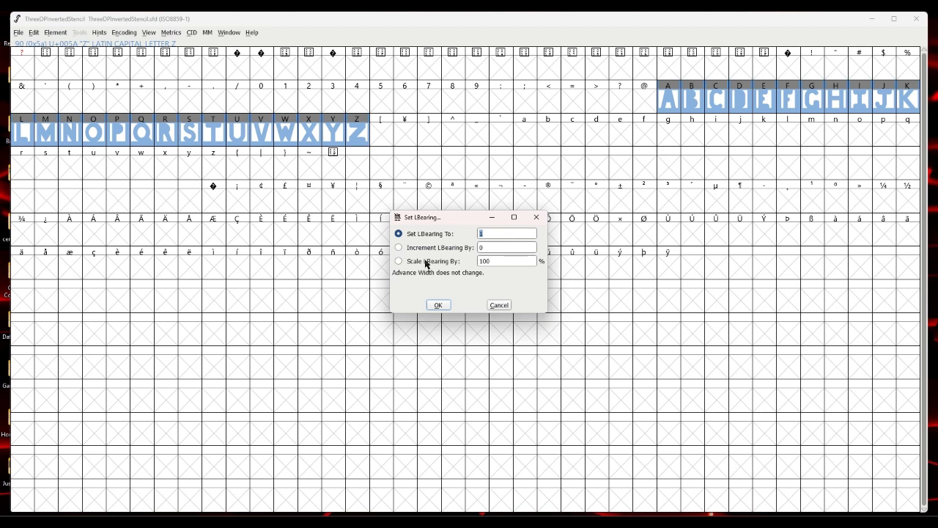
left_click(499, 306)
left_click(171, 33)
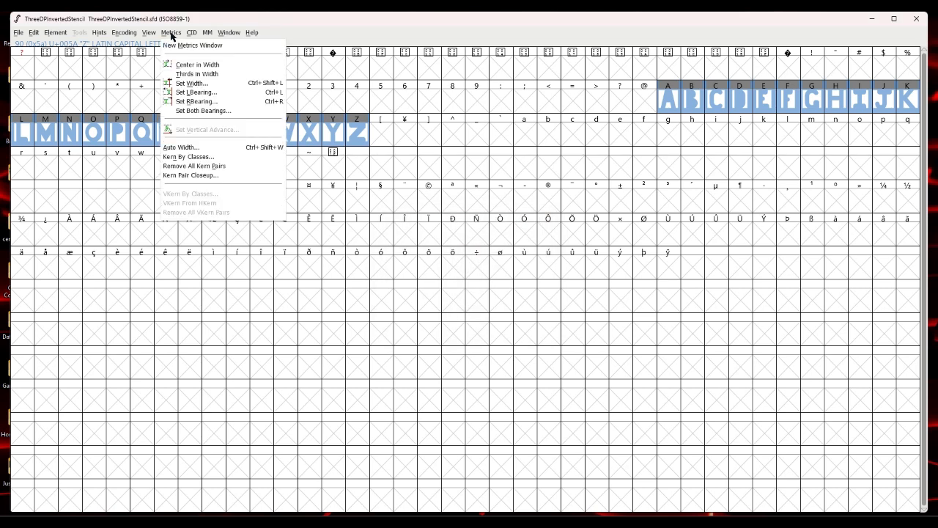
left_click(192, 103)
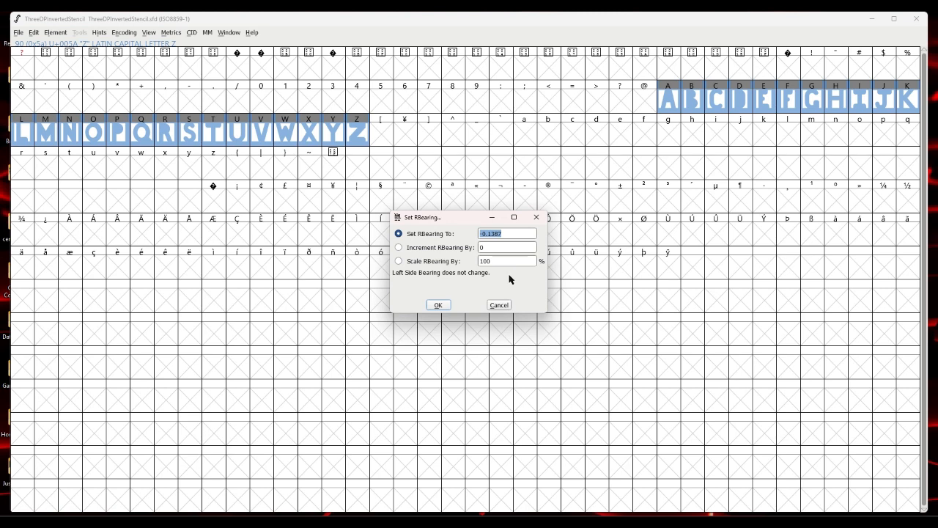
left_click(443, 304)
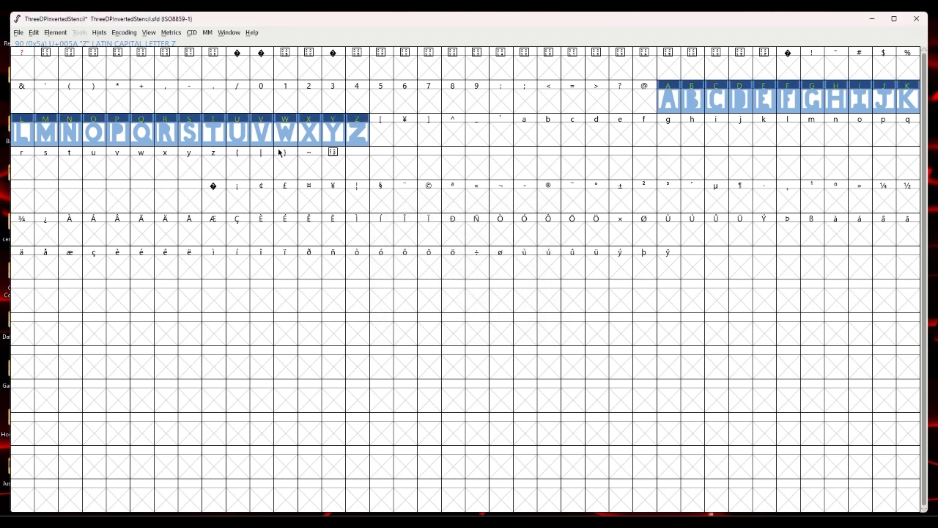
Open a new metrics window for the selected capitals, check their bearings, and clear the preview text.
left_click(171, 33)
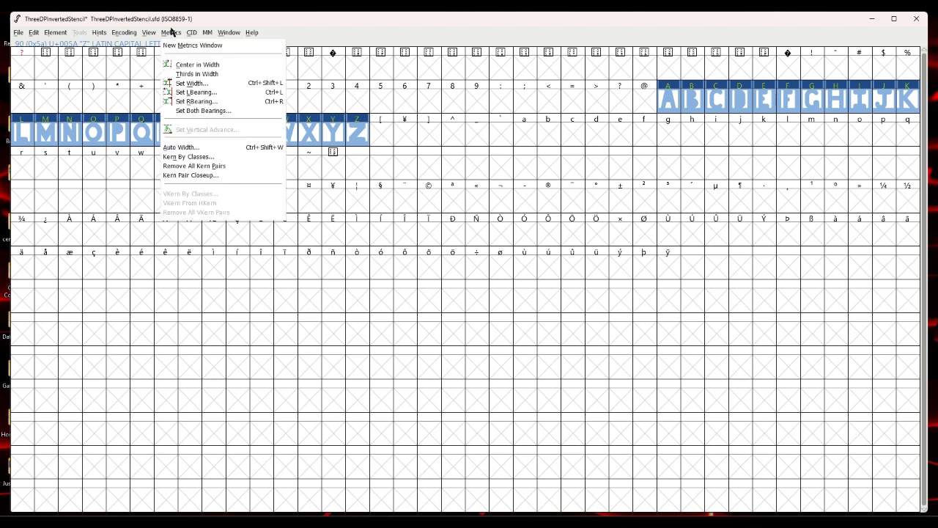
left_click(173, 42)
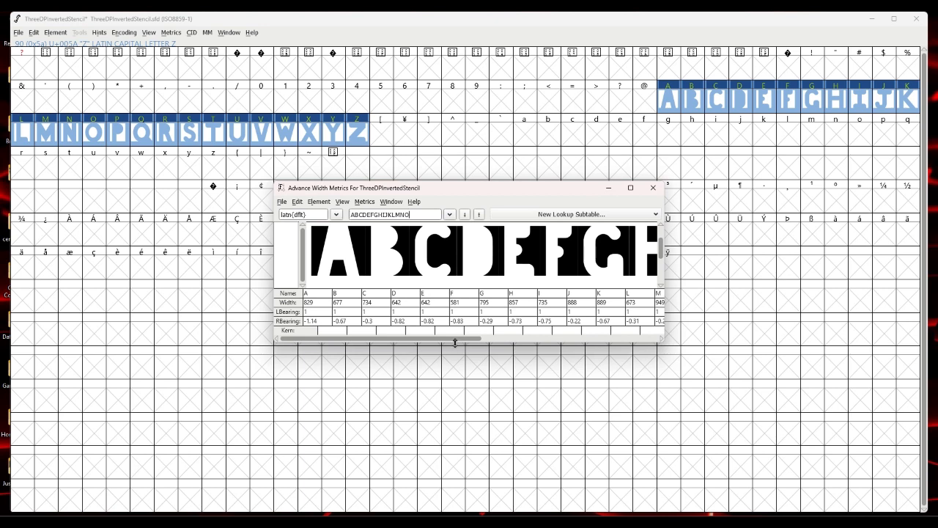
left_click_drag(460, 343, 414, 332)
key("BackSpace")
key("BackSpace")
key("BackSpace")
key("BackSpace")
key("BackSpace")
key("BackSpace")
key("BackSpace")
key("BackSpace")
key("BackSpace")
key("BackSpace")
key("BackSpace")
key("BackSpace")
key("BackSpace")
key("BackSpace")
key("BackSpace")
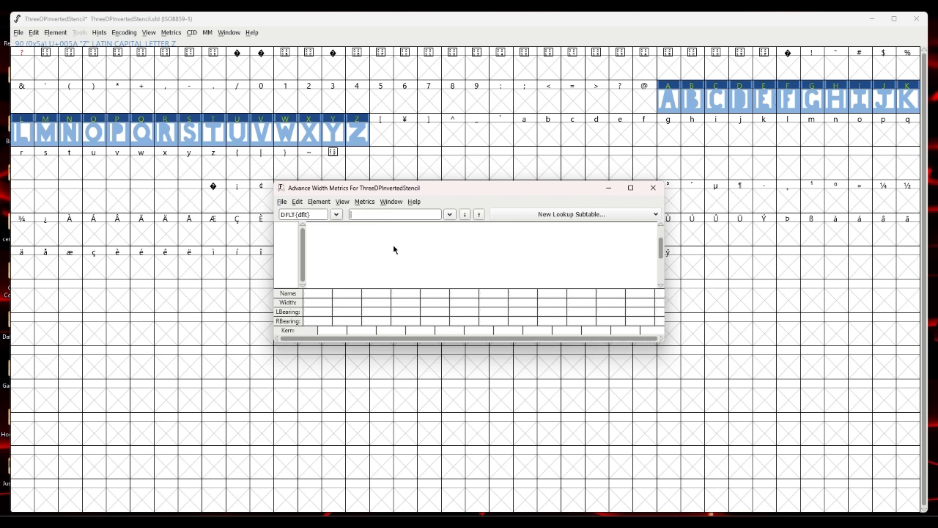
Preview ABCD and AA in the metrics window to check the spacing between the letters, and clear the text.
type("ABCD")
key("BackSpace")
key("BackSpace")
key("BackSpace")
type("A")
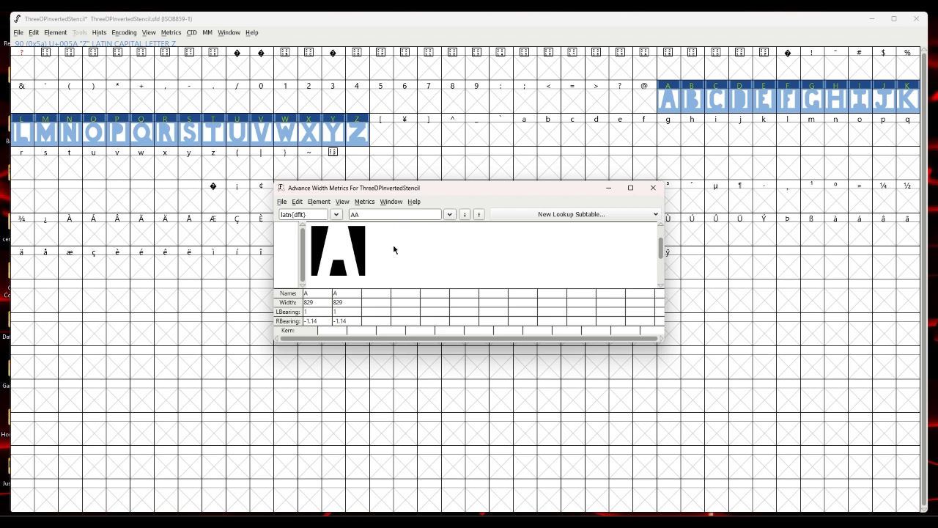
key("BackSpace")
key("BackSpace")
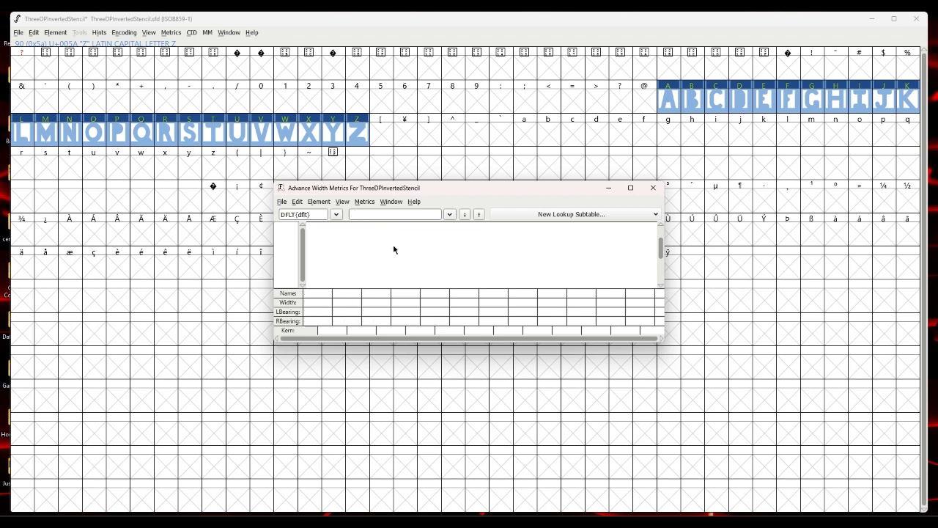
Preview BBB and CCC one after the other to check how each letter spaces against itself.
type("BBB")
key("BackSpace")
key("BackSpace")
key("BackSpace")
type("CCC")
key("BackSpace")
key("BackSpace")
key("BackSpace")
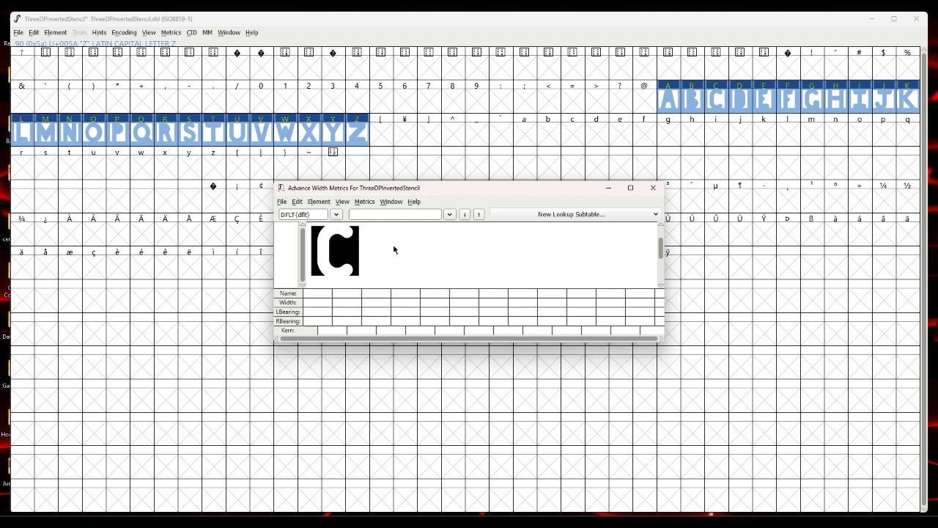
Preview the pairs DD, CD and DC to compare their spacing, and close the metrics window.
type("DD")
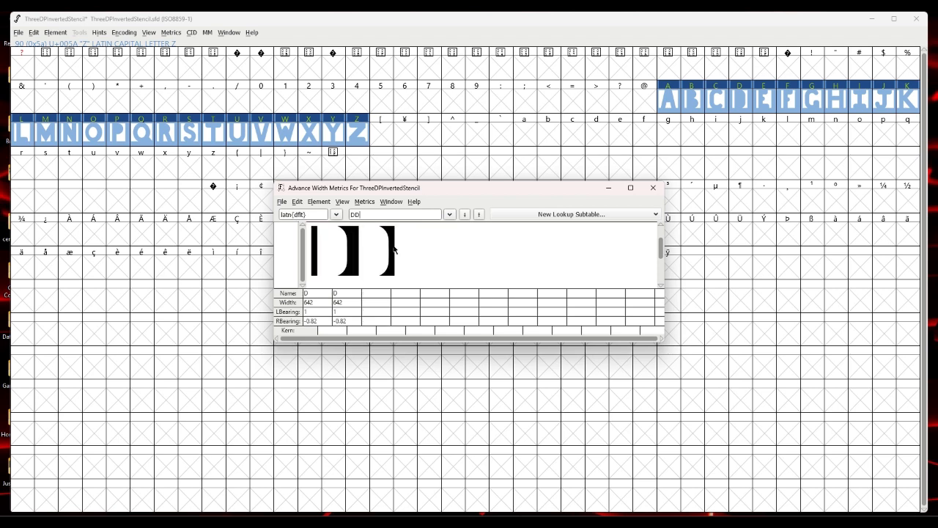
key("BackSpace")
key("BackSpace")
type("CD")
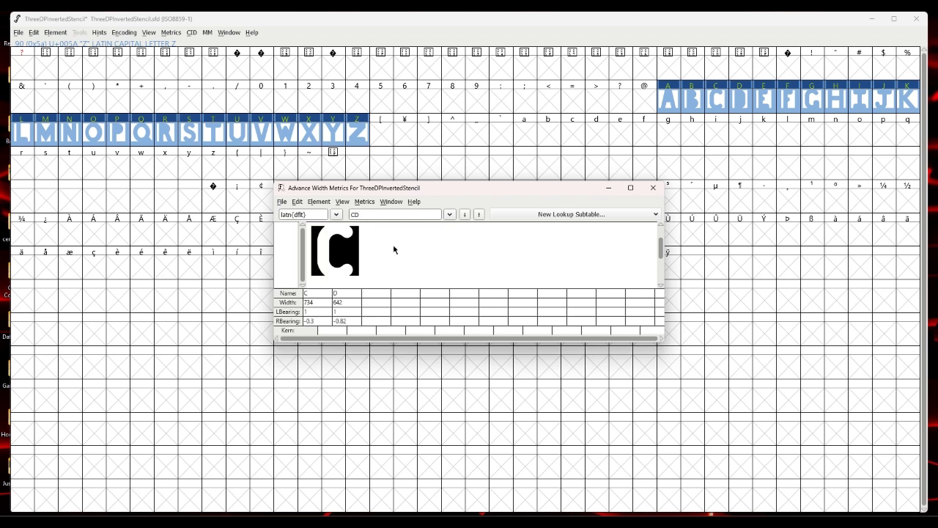
key("BackSpace")
key("BackSpace")
type("C")
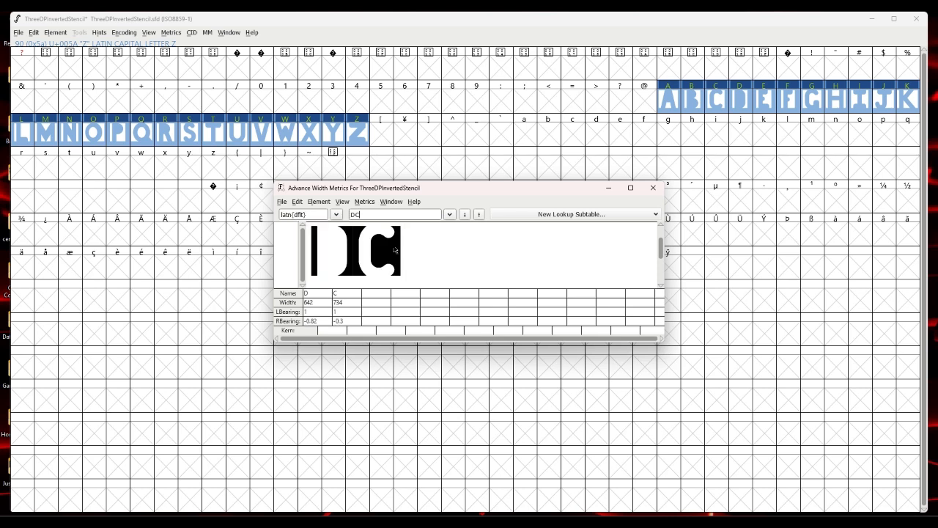
key("BackSpace")
type("D")
key("BackSpace")
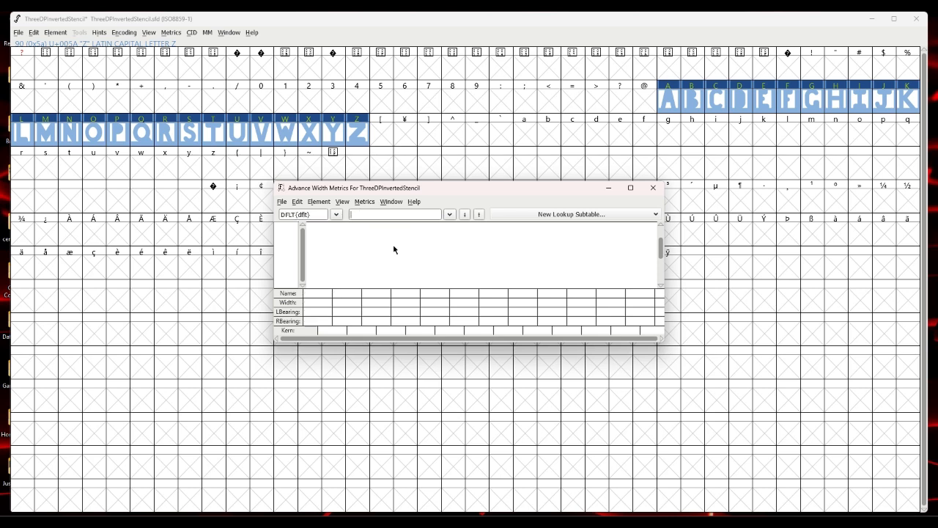
left_click(655, 189)
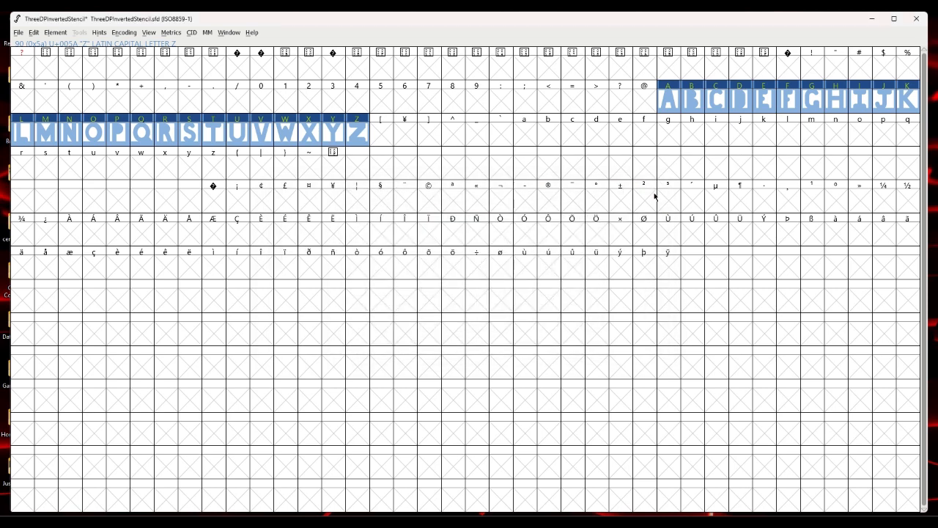
Set the left side bearing of the selected capitals A to Z to 1.
left_click(171, 33)
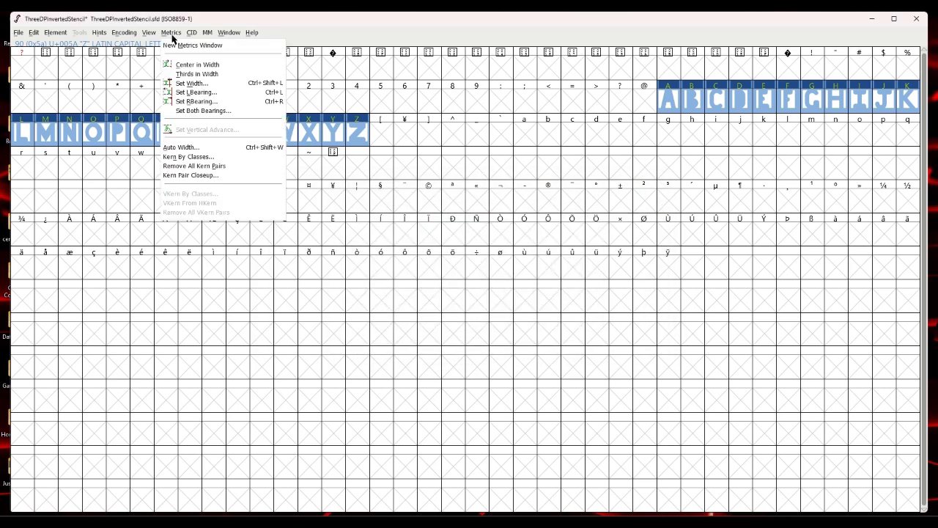
left_click(195, 93)
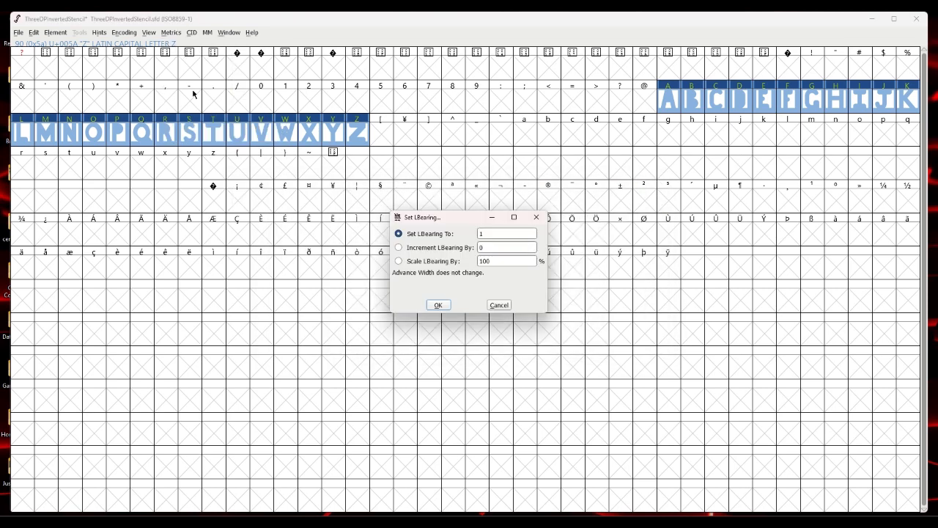
left_click(440, 306)
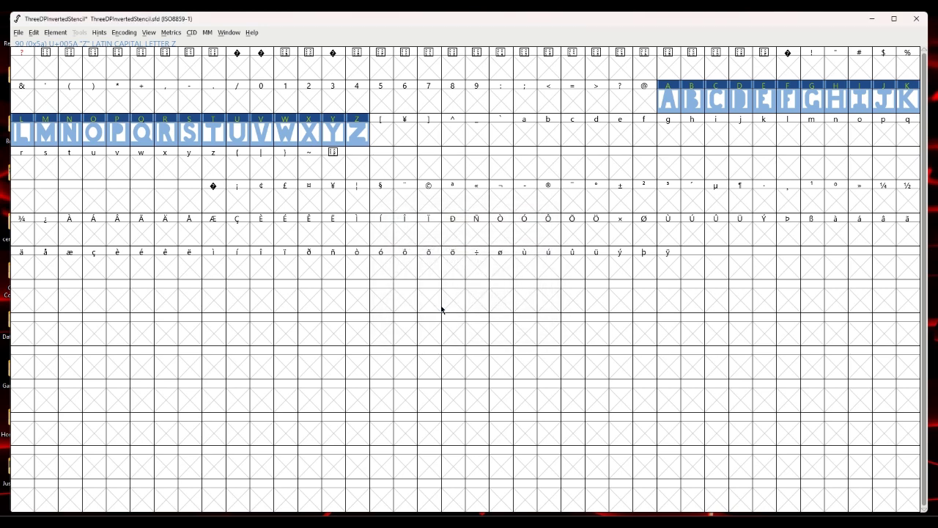
Preview the capitals A to O in the metrics window to check the spacing across the whole run.
left_click(166, 33)
left_click(169, 44)
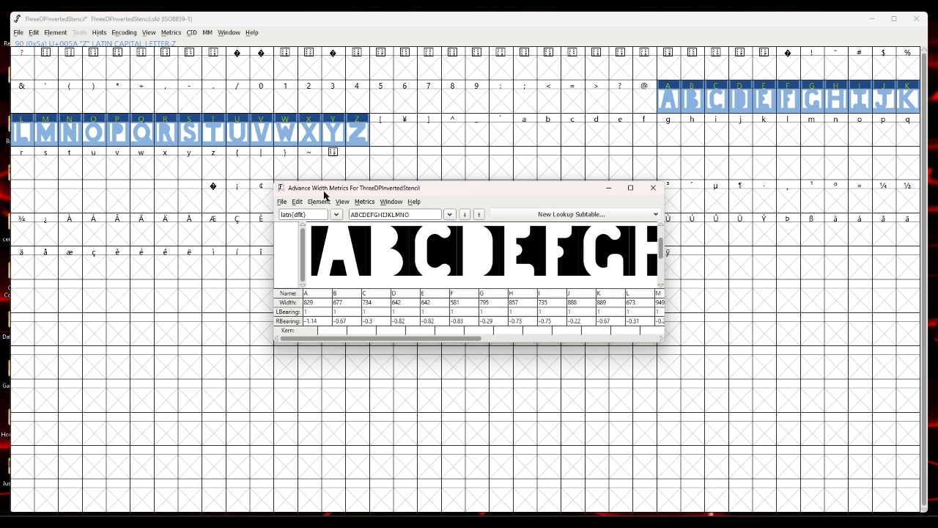
left_click_drag(441, 342, 651, 344)
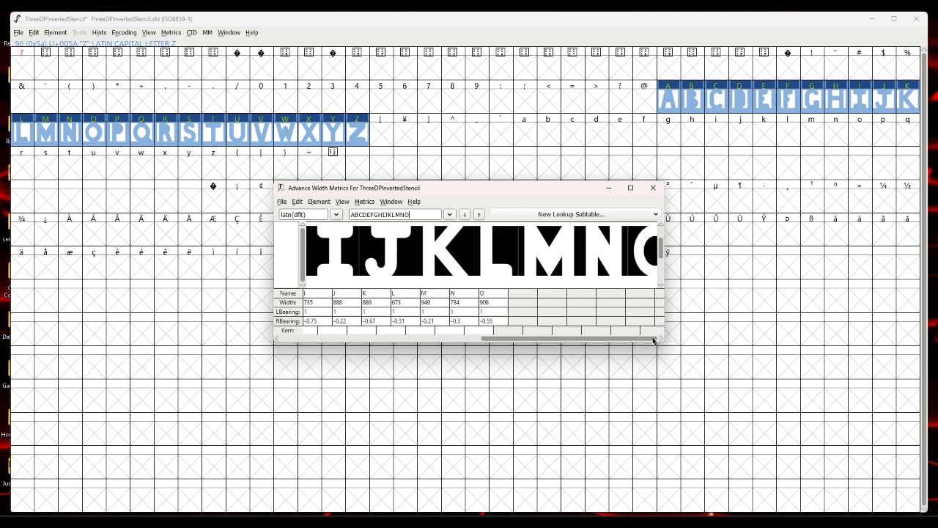
left_click(740, 233)
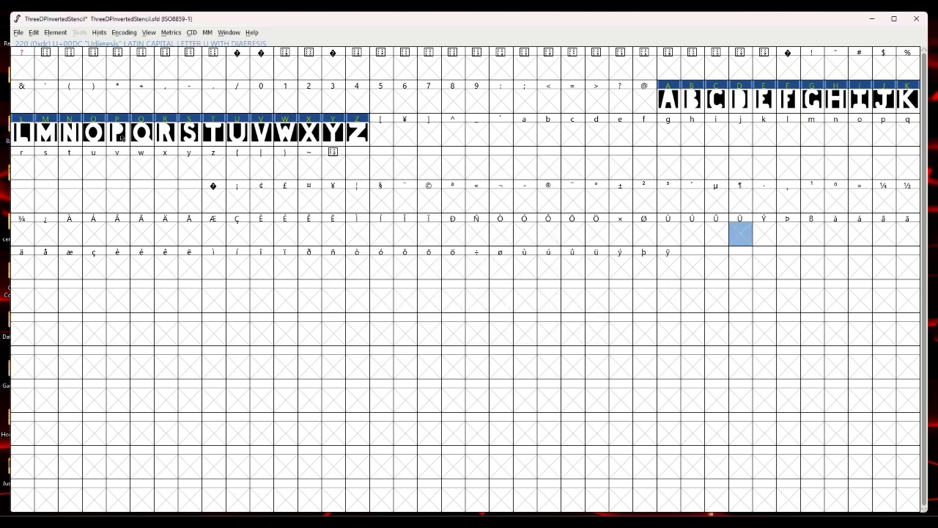
Open the glyph L and generate the TrueType font as ThreeDPInvertedStencil.ttf, replacing the existing file.
double_click(33, 135)
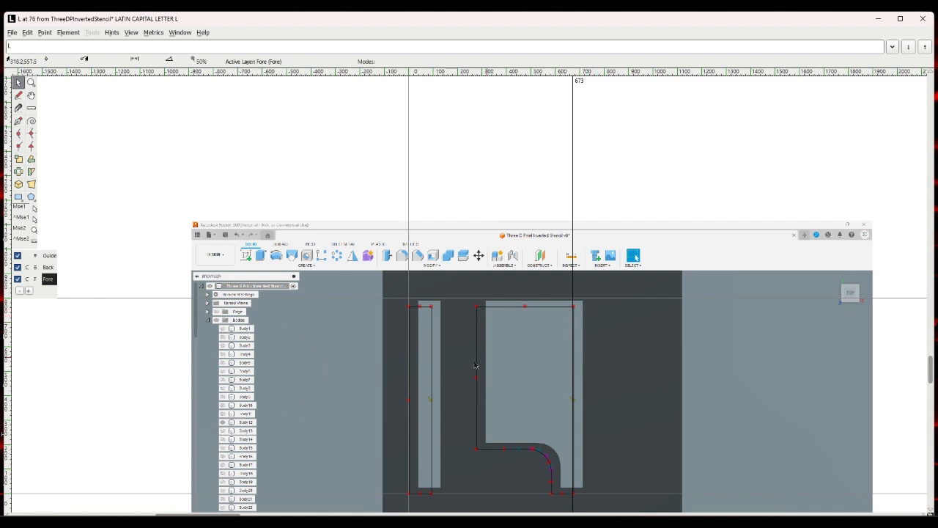
left_click(12, 33)
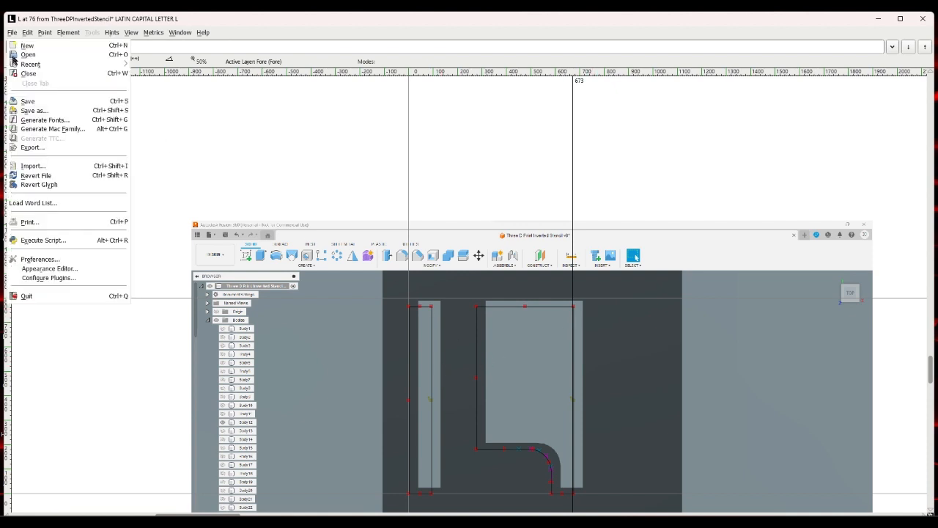
left_click(43, 122)
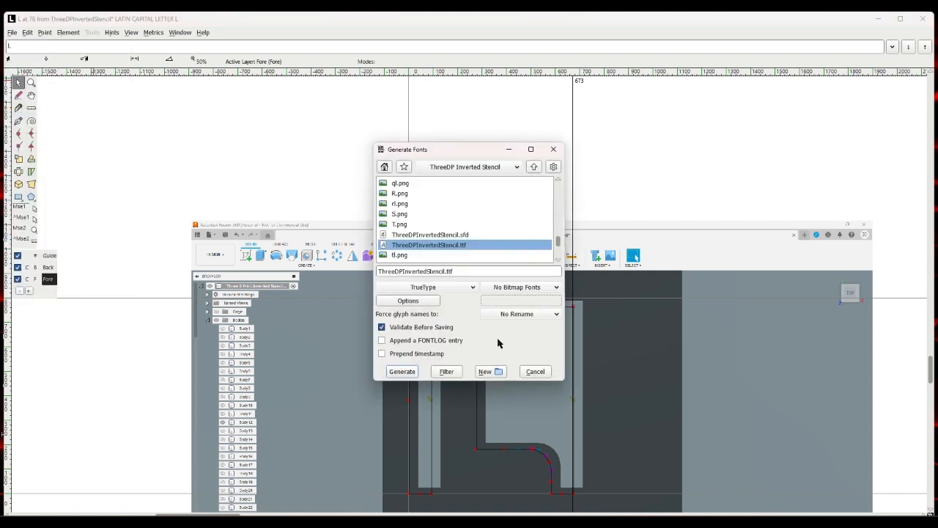
left_click(405, 371)
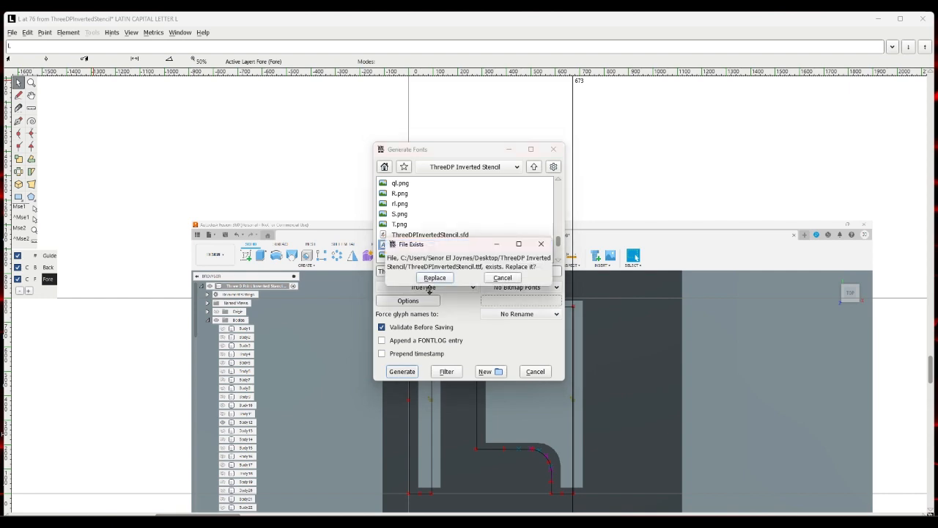
left_click(432, 279)
left_click(506, 296)
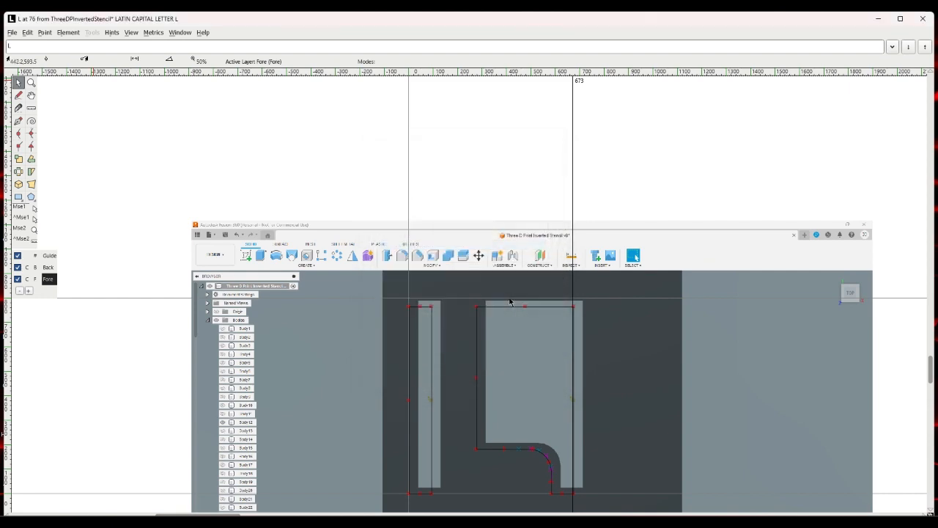
Minimize all the FontForge windows and open the Fonts page of the Windows personalization settings.
left_click(882, 20)
left_click(876, 20)
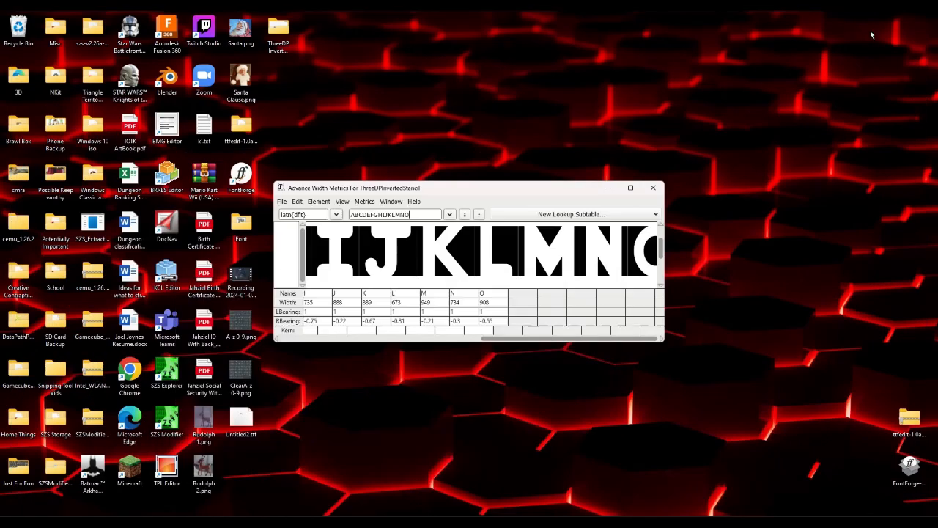
left_click(608, 189)
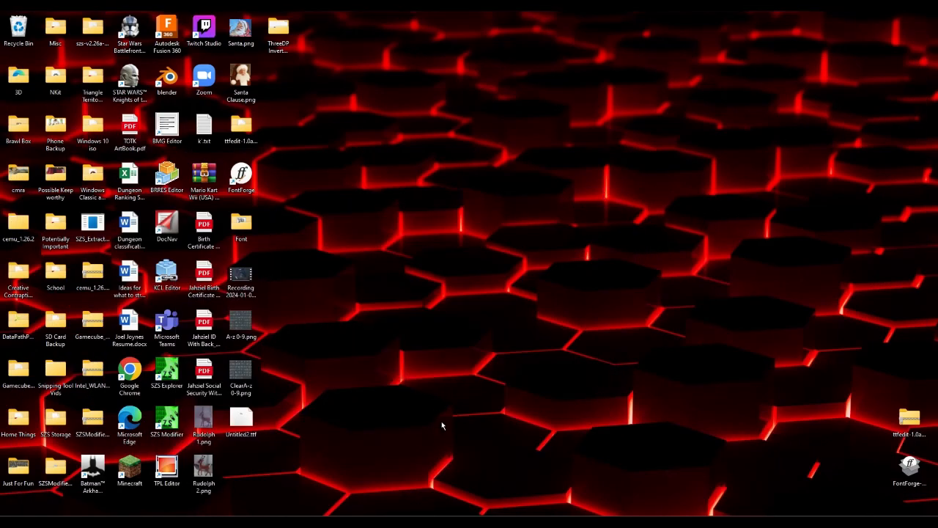
key("super")
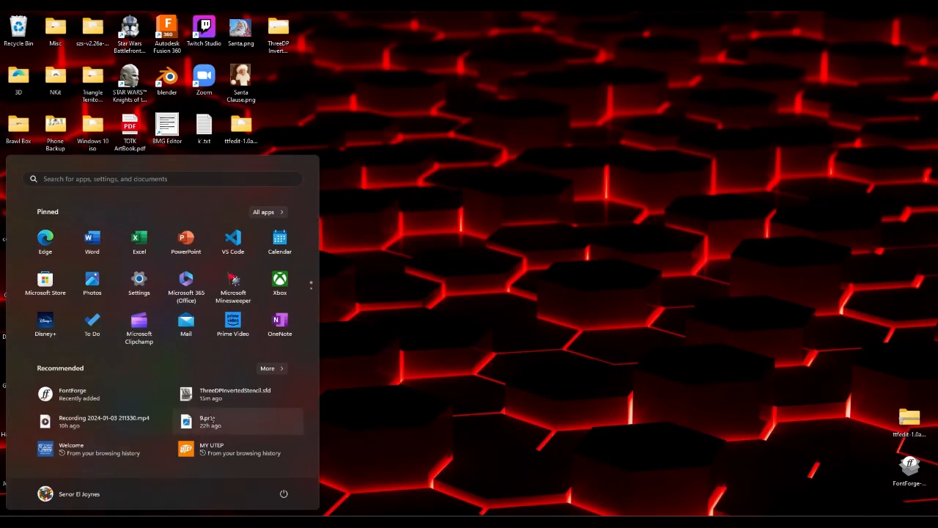
left_click(138, 277)
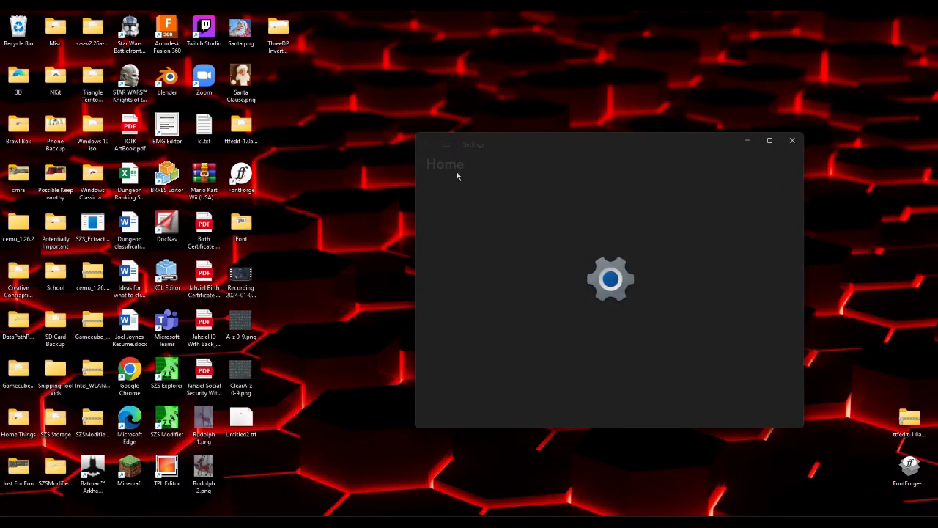
left_click(467, 316)
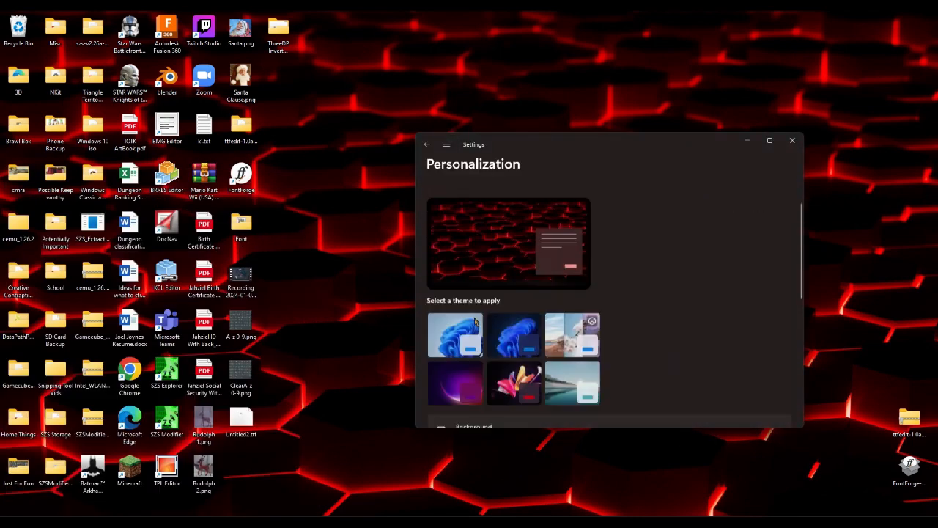
scroll(507, 362, "down", 3)
scroll(506, 367, "down", 3)
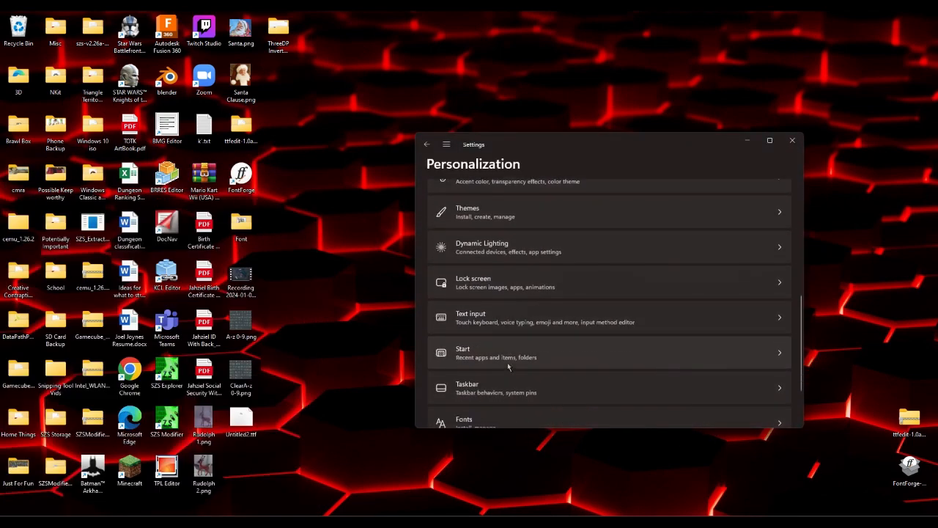
left_click(503, 373)
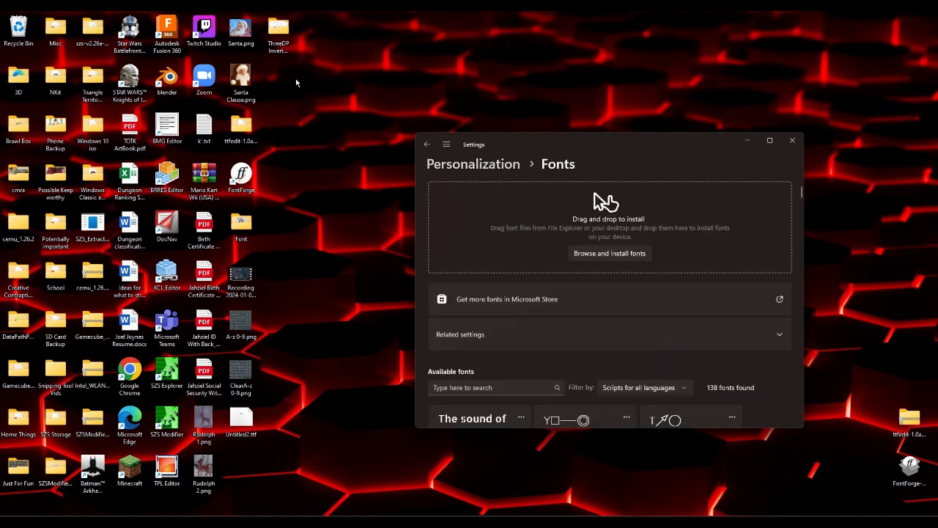
Install the font file from the ThreeDP Inverted Stencil folder, replacing the installed Three D P Inverted Stencil version.
left_click(348, 521)
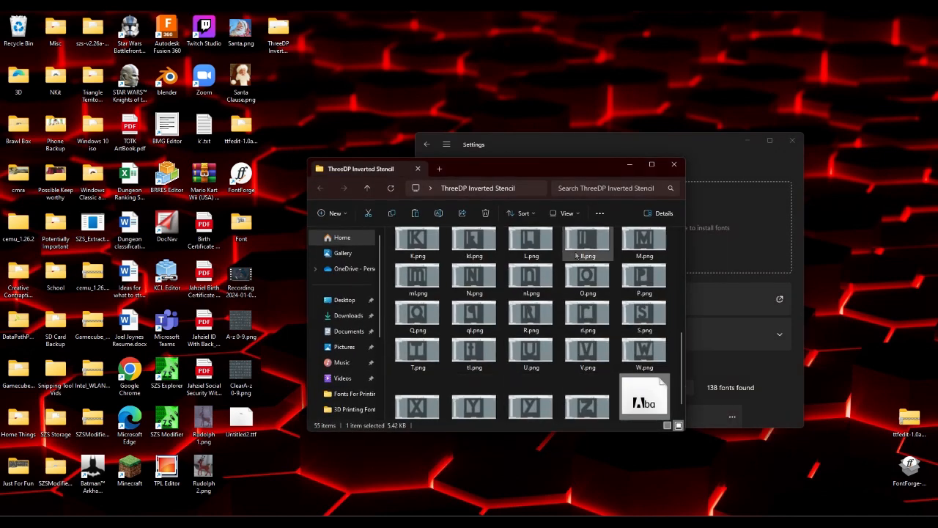
left_click_drag(570, 166, 343, 153)
left_click_drag(418, 387, 605, 256)
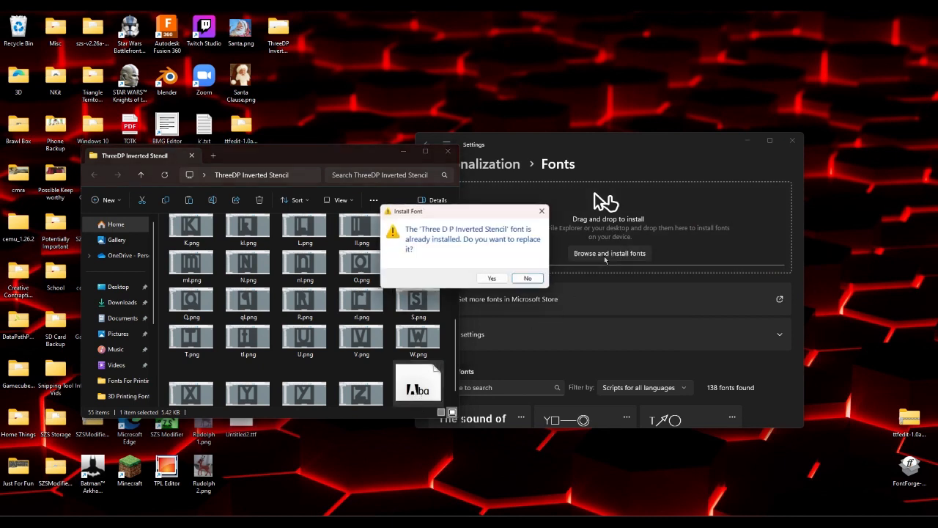
left_click(499, 280)
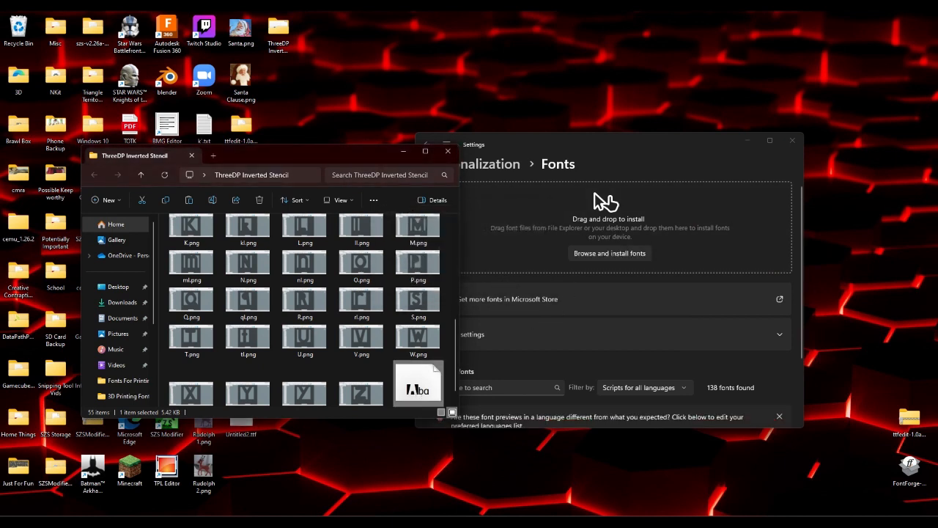
Switch to Fusion 360 and sketch a rectangle about 75 by 57 mm from the origin on the horizontal plane, finishing the sketch.
left_click(343, 522)
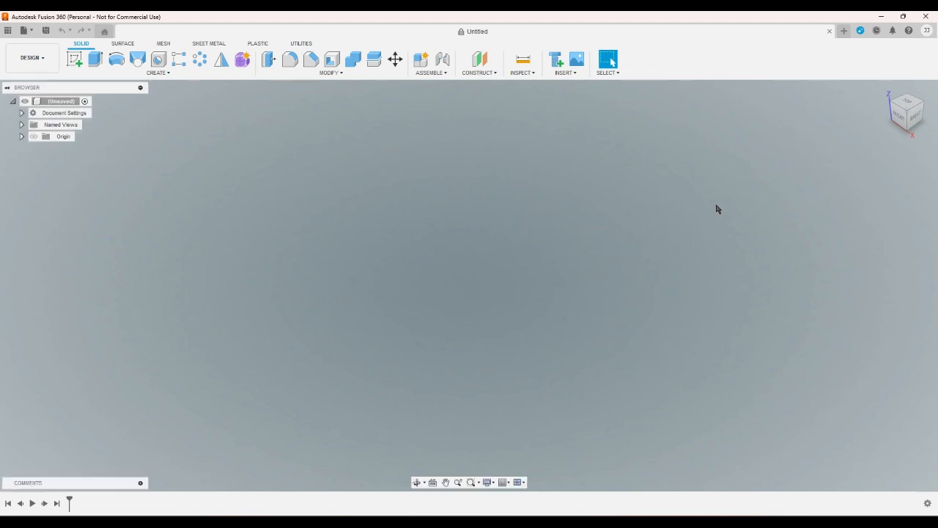
left_click(74, 58)
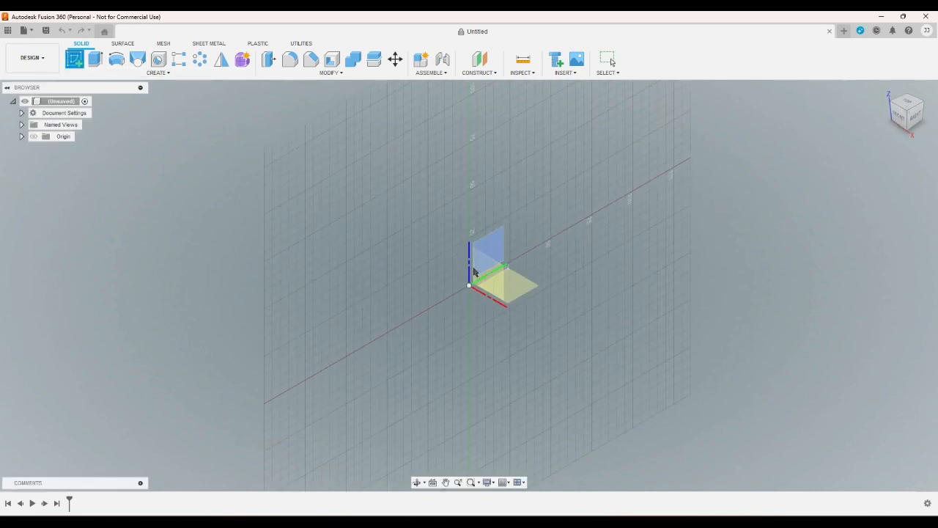
left_click(507, 287)
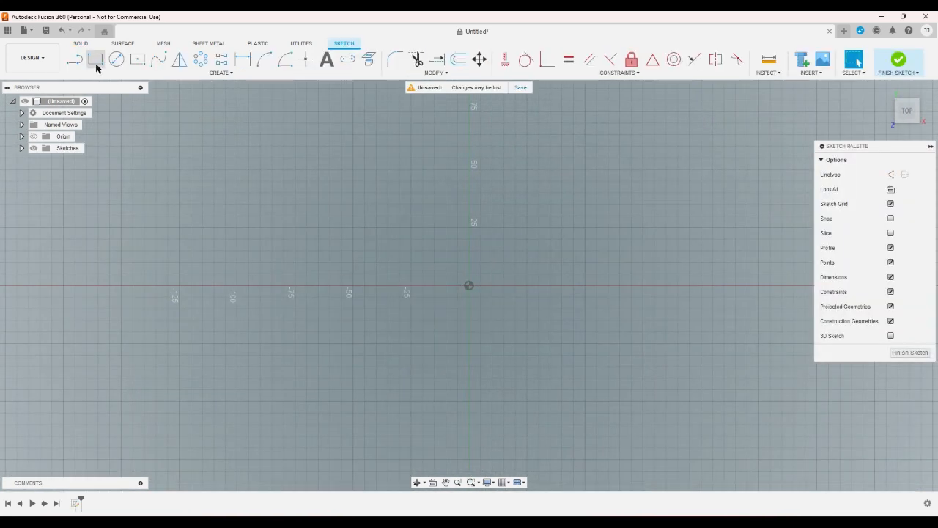
left_click(95, 59)
left_click(470, 285)
left_click(644, 154)
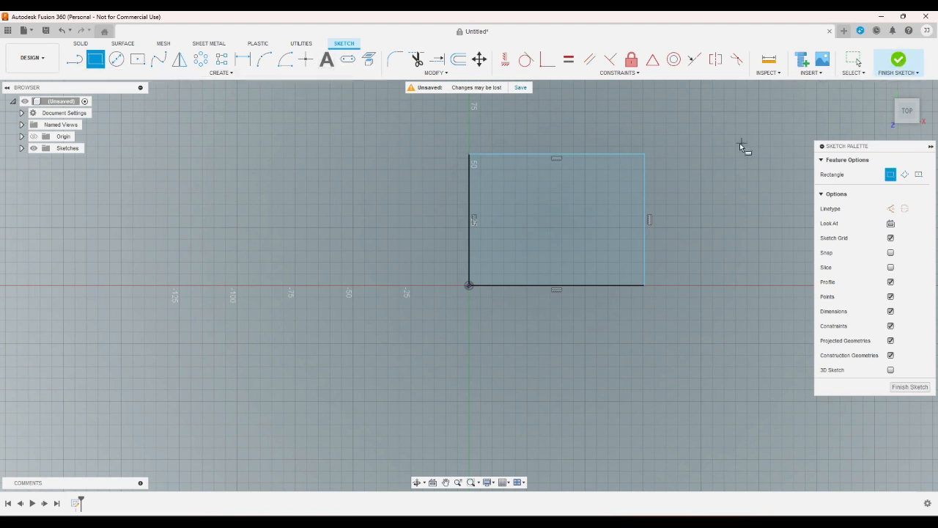
left_click(899, 59)
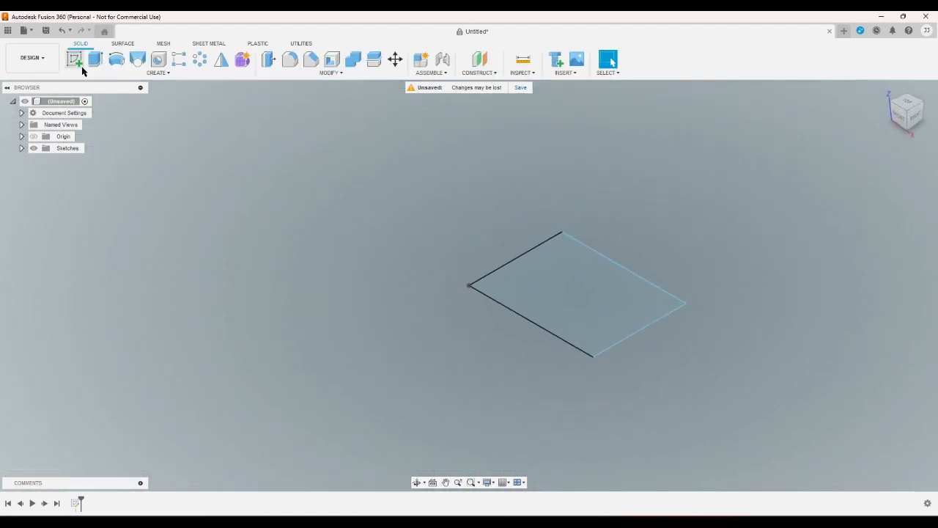
Extrude the rectangle by -10 mm as a new body.
left_click(96, 59)
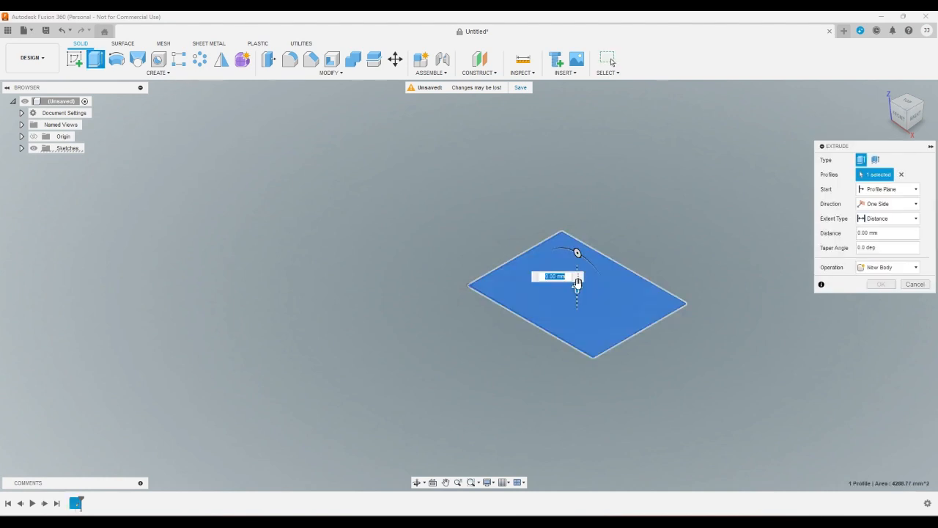
type("-10")
left_click(882, 284)
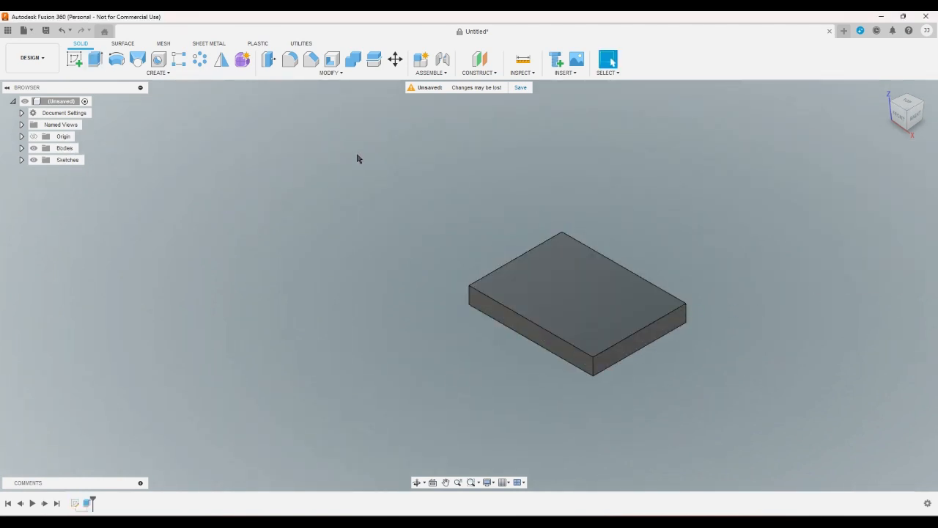
Start a sketch on the plate's top face and draw a text frame about 43 by 31 mm inside it.
left_click(73, 59)
left_click(577, 279)
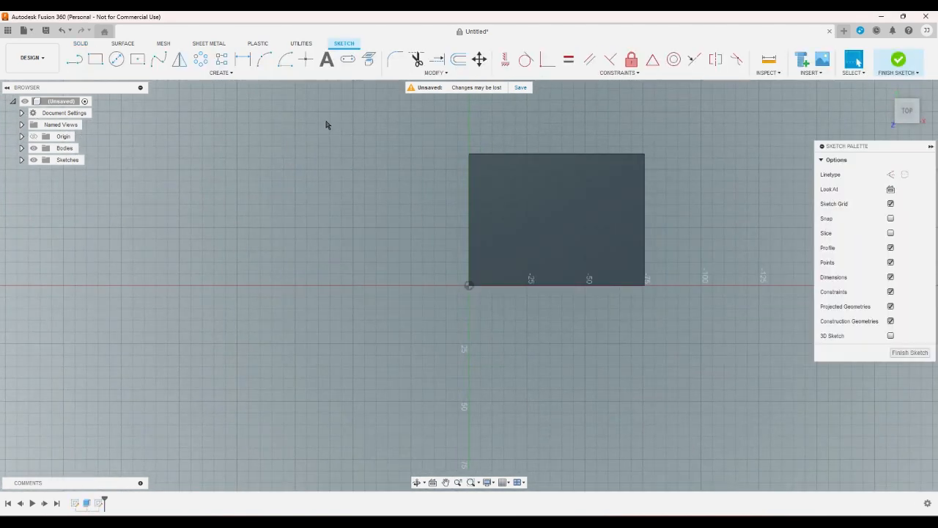
left_click(326, 59)
left_click(492, 246)
left_click(592, 173)
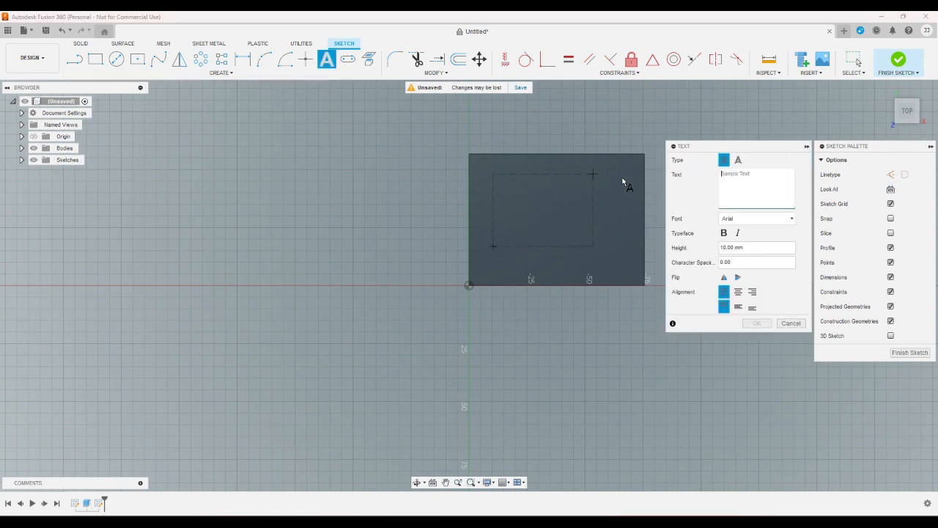
Set the sketch text's height to 20 mm and its font to ThreeDPInvertedStencil.
left_click(755, 248)
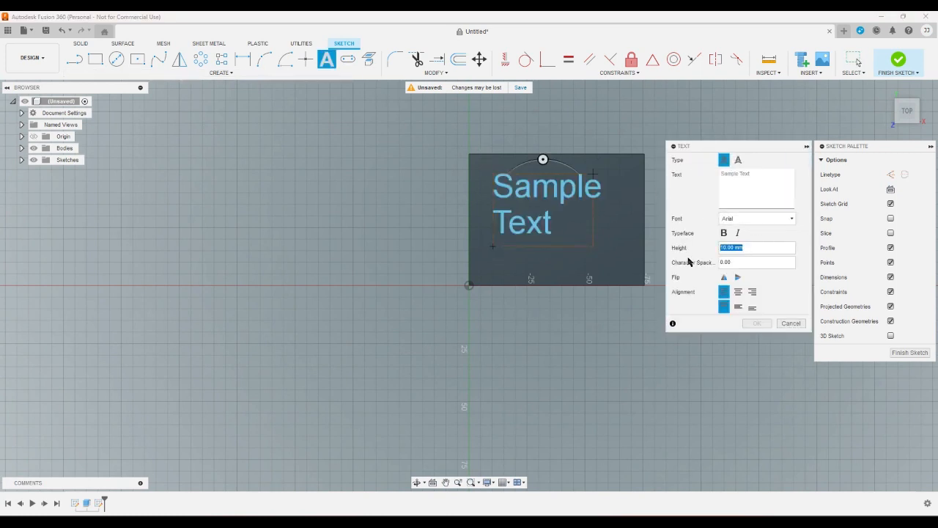
type("20")
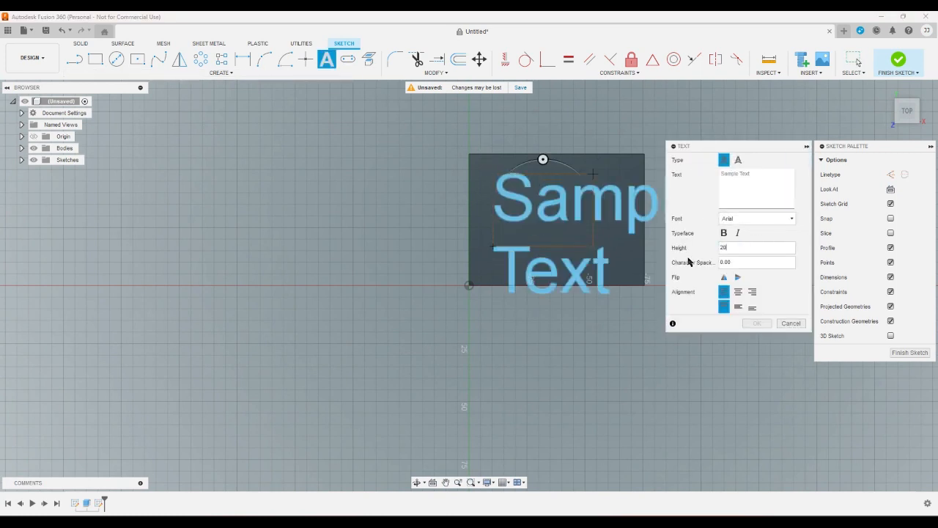
left_click(790, 220)
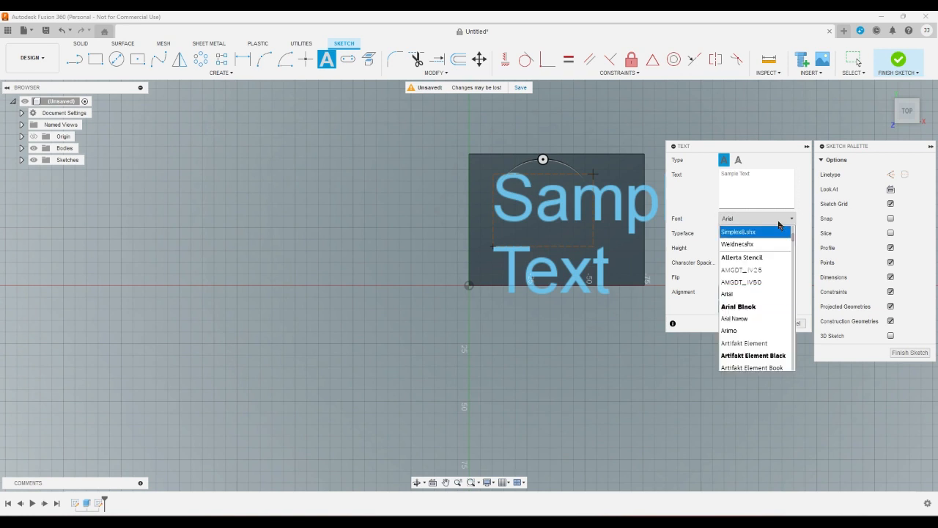
key("t")
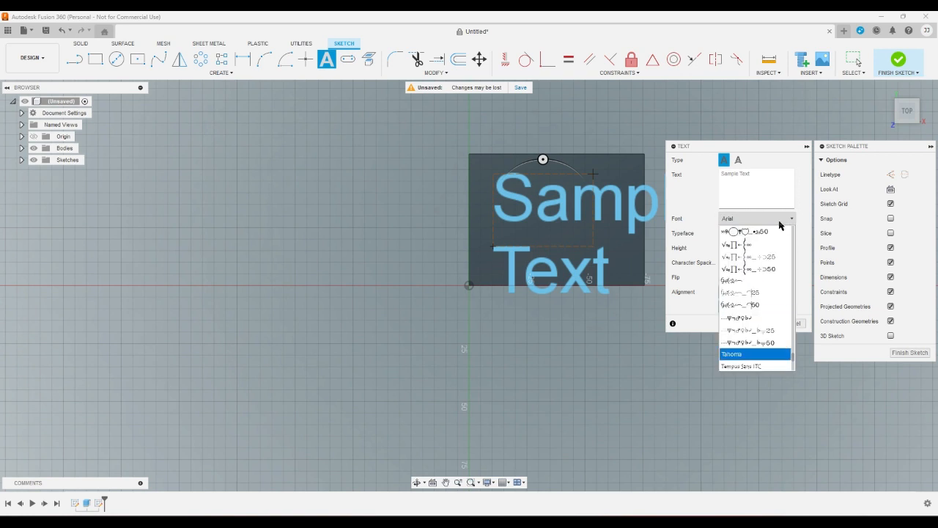
key("h")
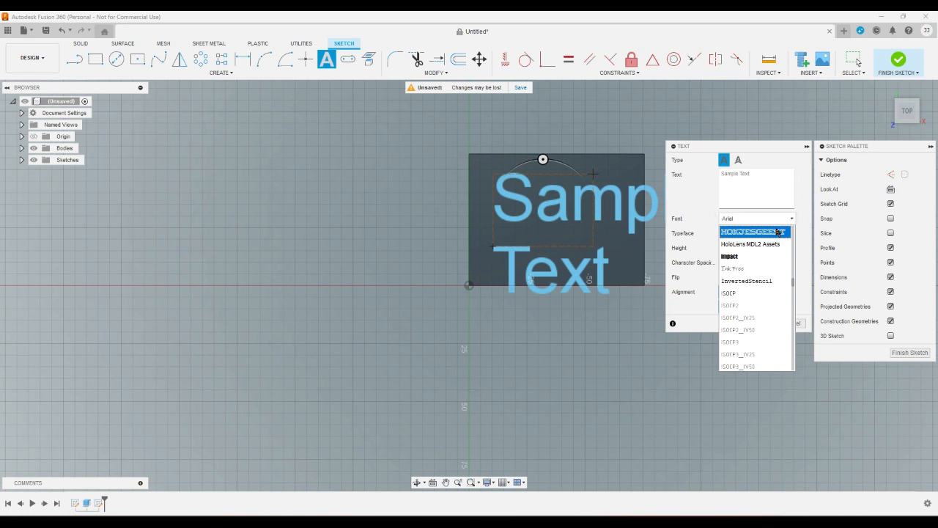
key("t")
scroll(769, 324, "down", 3)
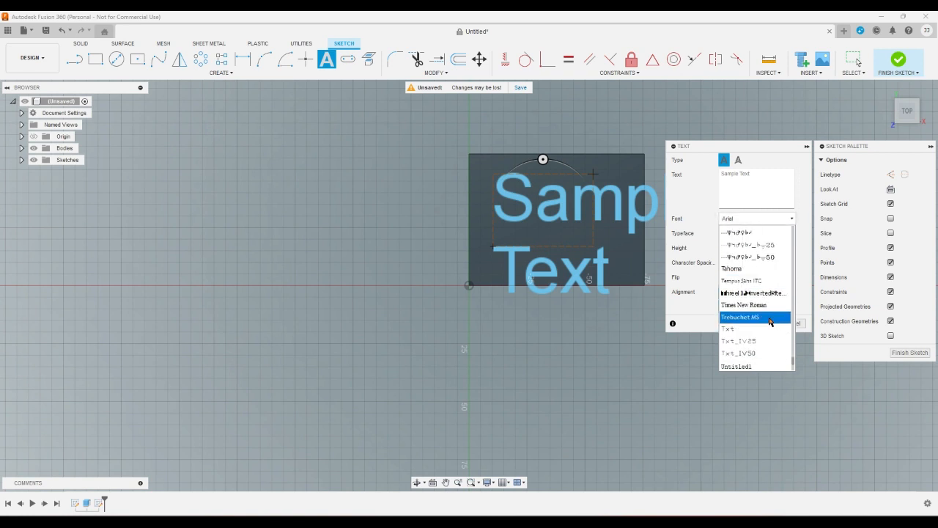
left_click(761, 295)
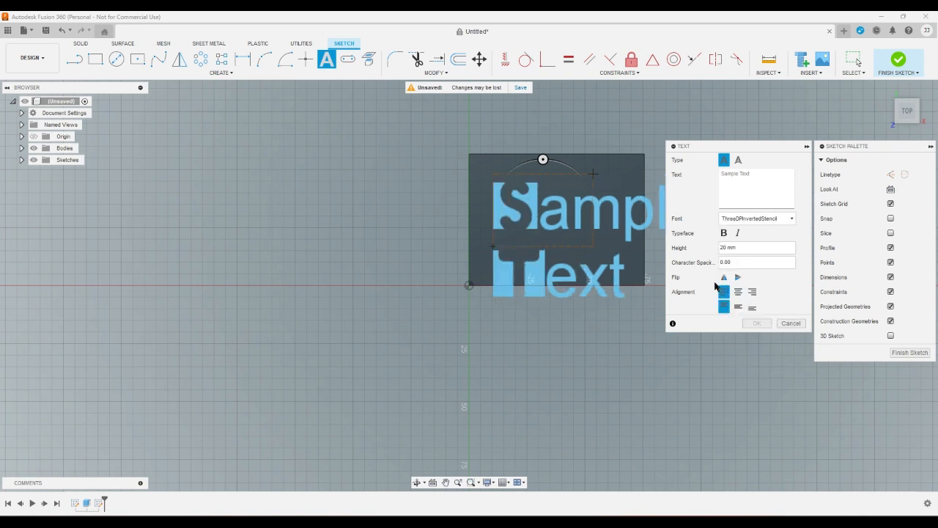
Enter HELLO as the sketch text on the plate, confirm it and finish the sketch.
left_click(745, 184)
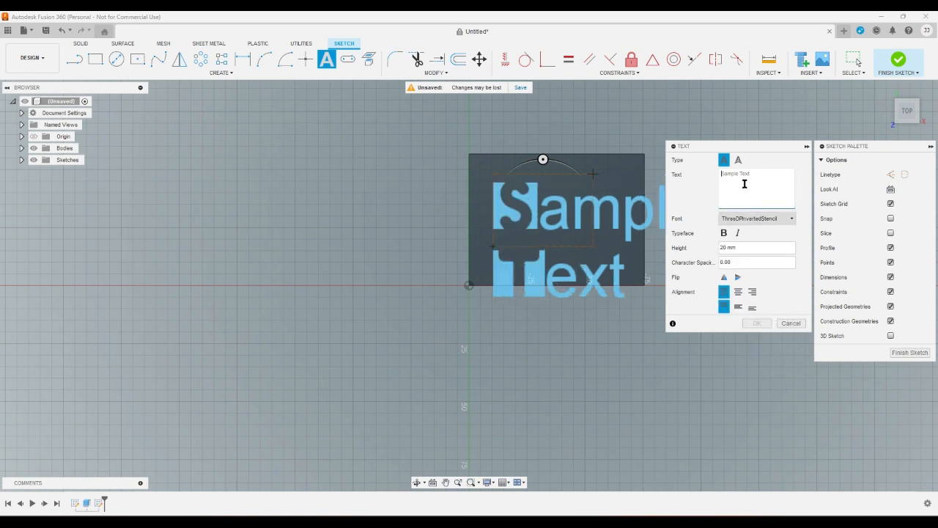
type("HWL")
key("BackSpace")
key("BackSpace")
type("ELLO")
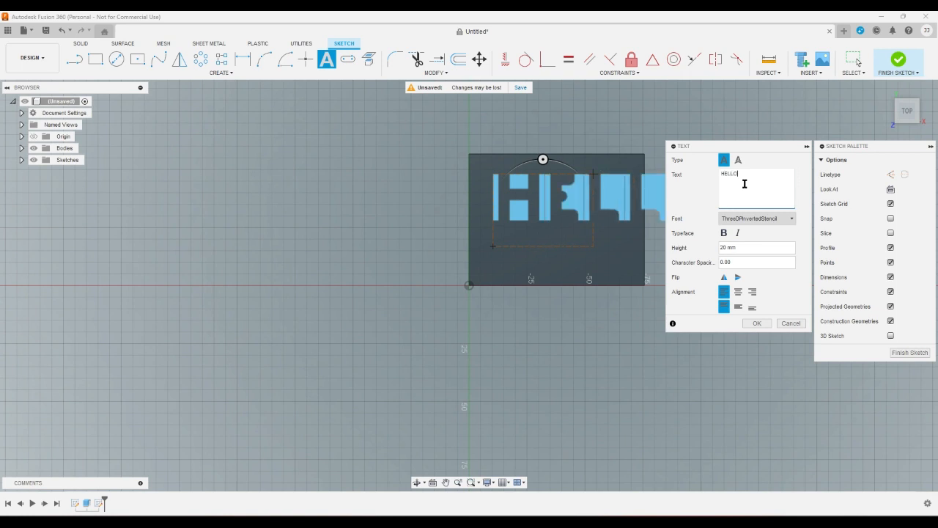
left_click(758, 323)
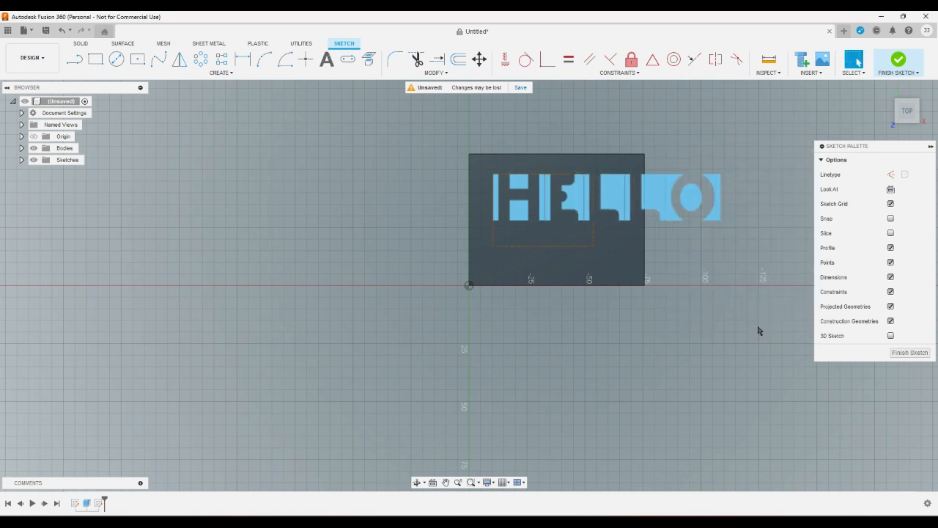
left_click(899, 60)
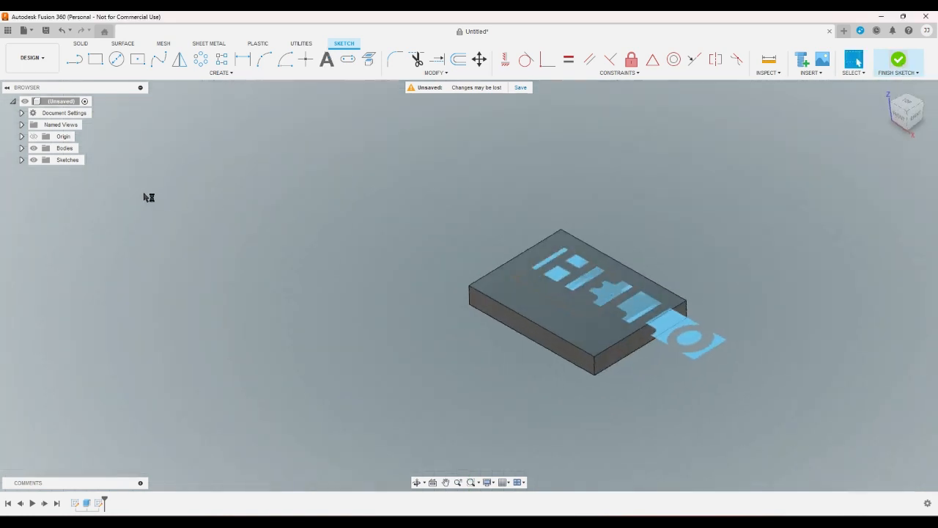
Edit the plate's base sketch to stretch the rectangle's length to about 127 mm, finishing the sketch.
left_click(22, 162)
double_click(73, 172)
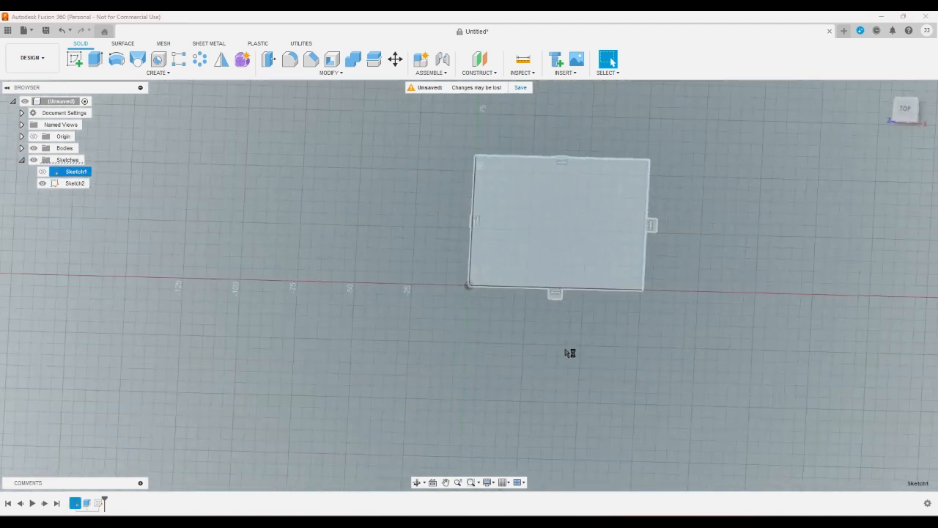
left_click_drag(679, 265, 766, 266)
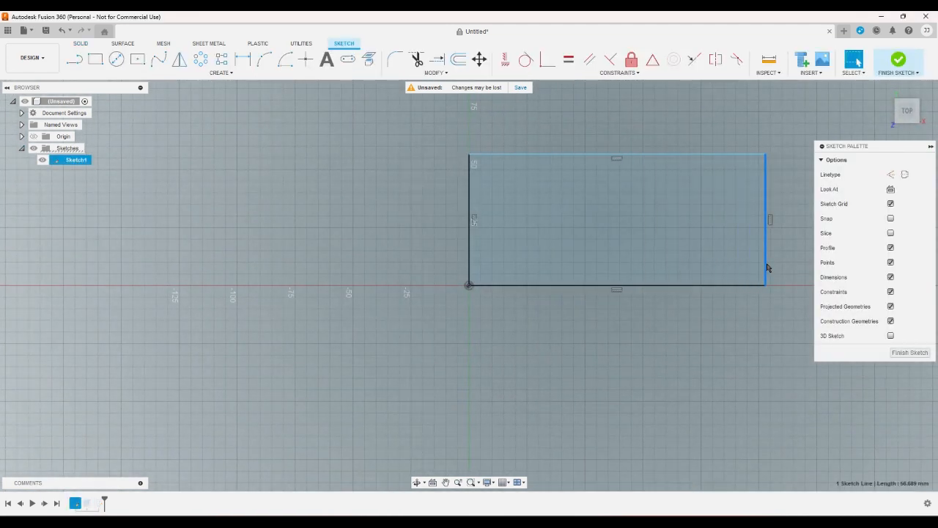
left_click(899, 61)
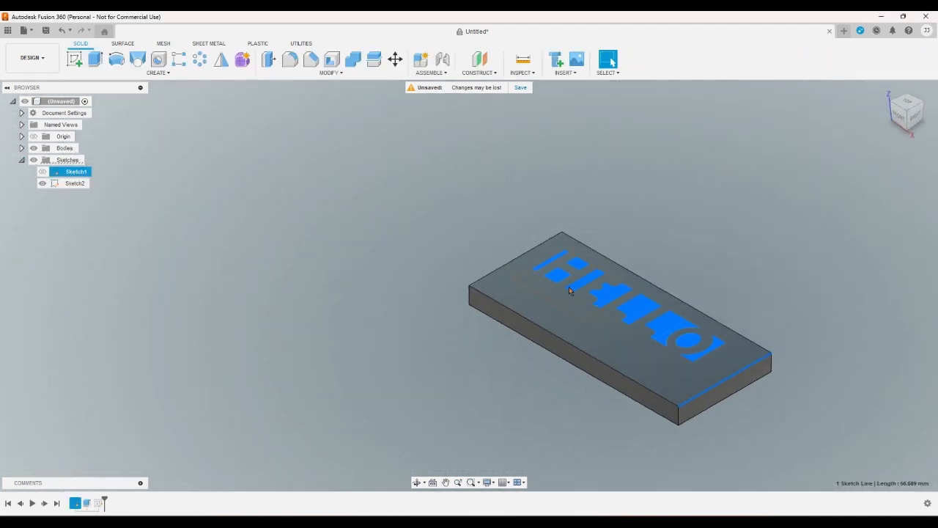
Try to extrude the HELLO text by -5 mm as a new body, and cancel the operation.
left_click(628, 317)
key("e")
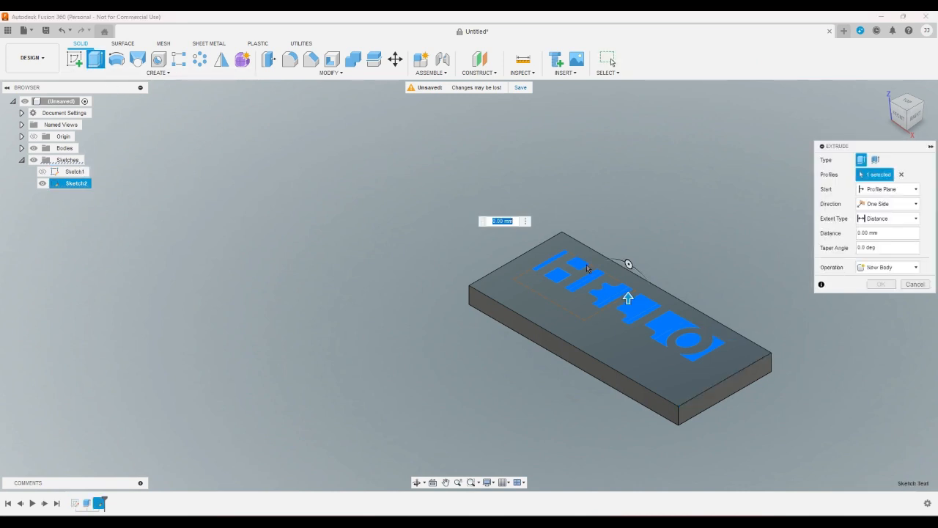
left_click_drag(627, 298, 631, 308)
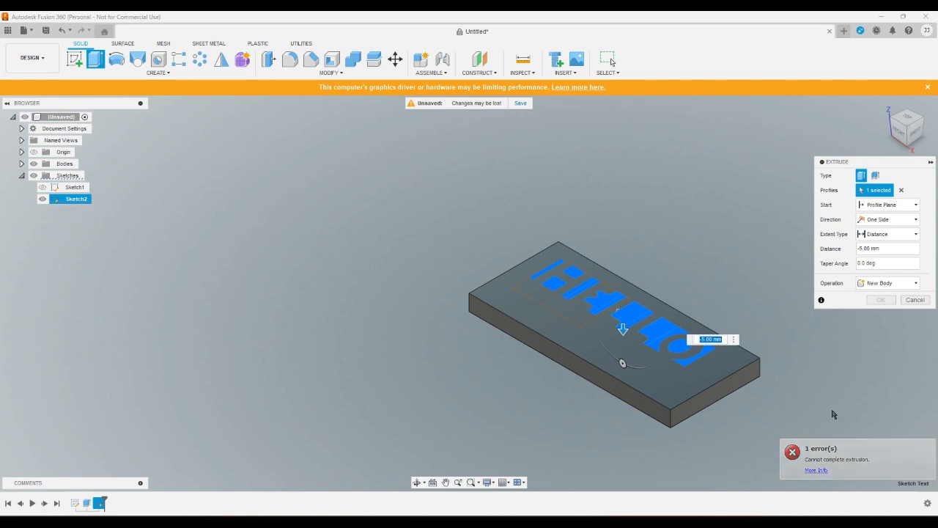
left_click(902, 122)
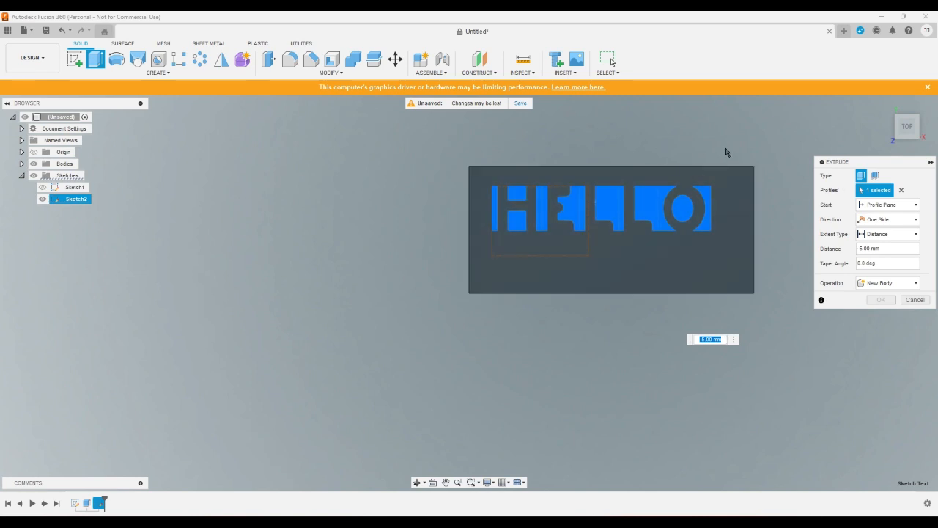
left_click(885, 107)
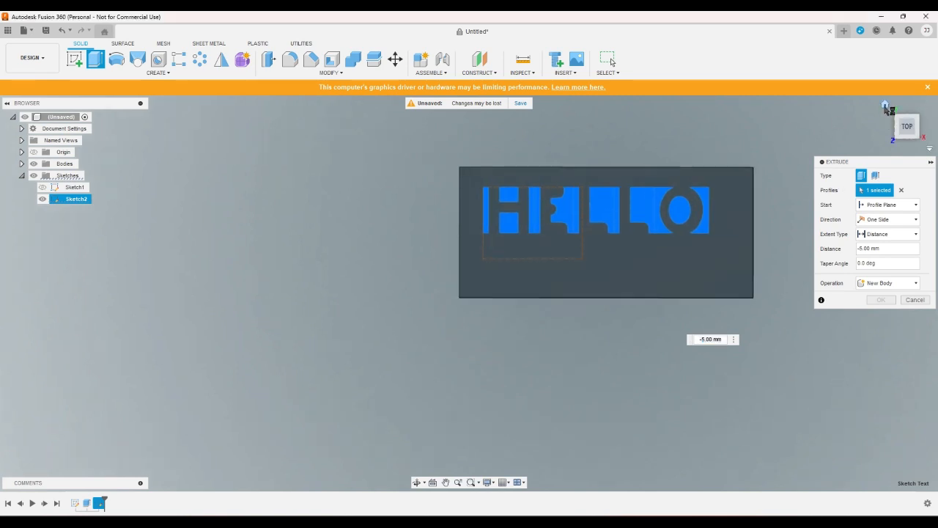
left_click(913, 300)
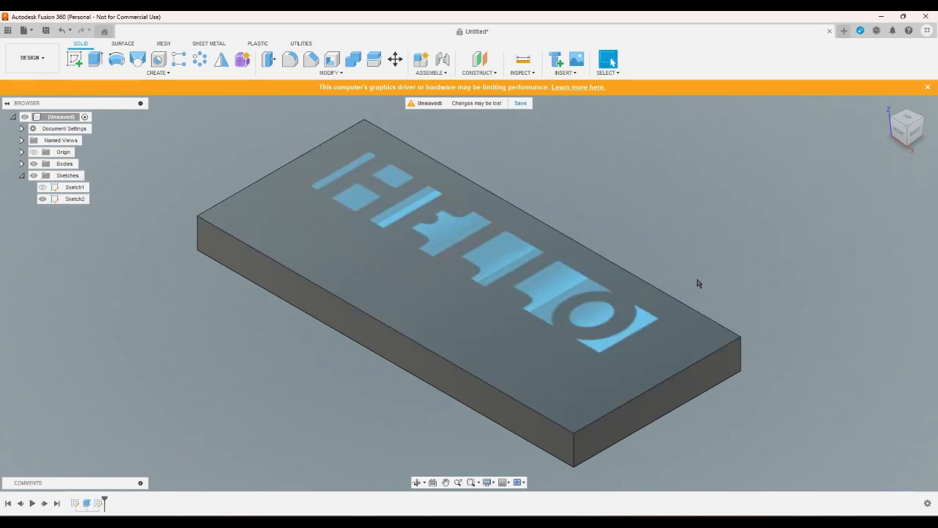
Edit the text sketch to widen the frame around HELLO to about 103 mm, finishing the sketch.
scroll(649, 224, "up", 3)
scroll(649, 225, "down", 2)
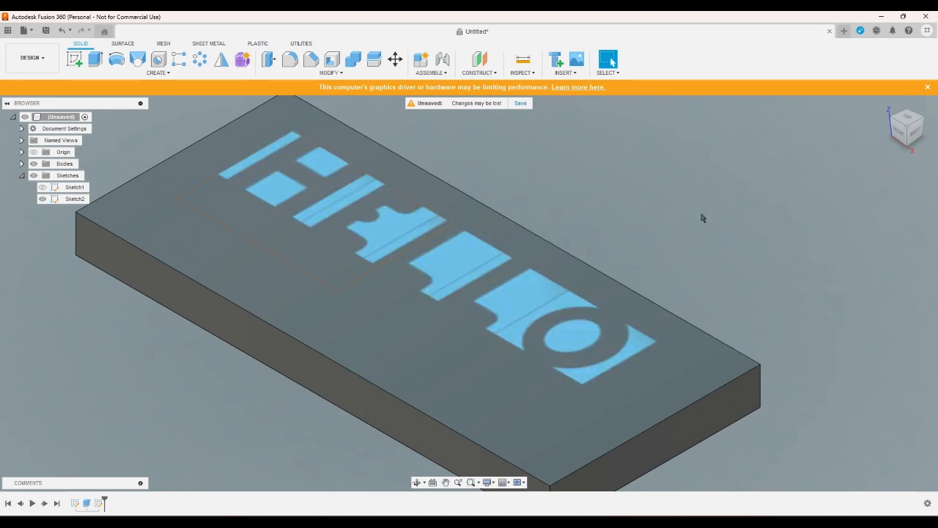
double_click(74, 198)
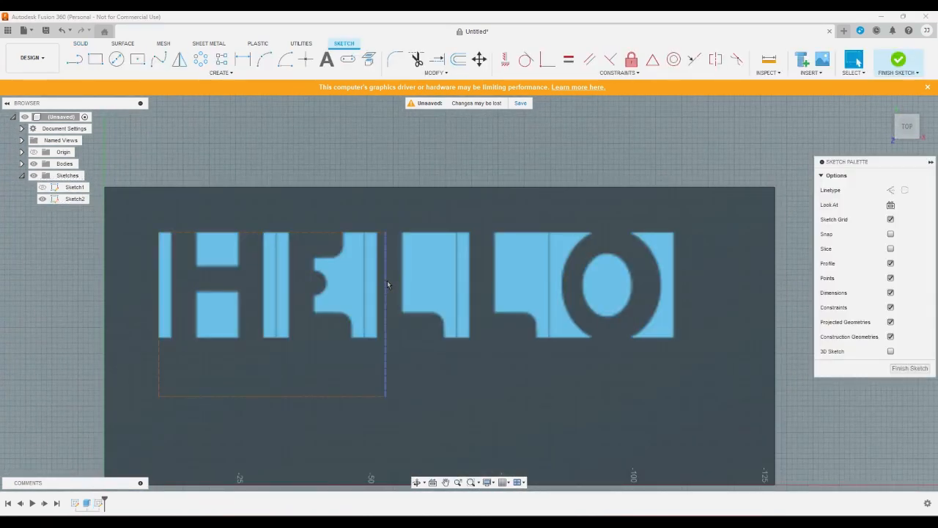
left_click(702, 289)
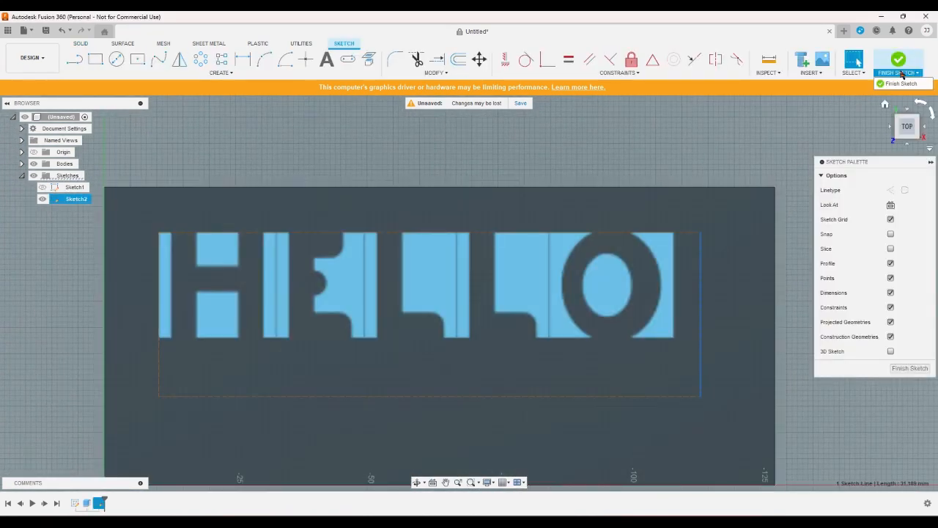
left_click(899, 60)
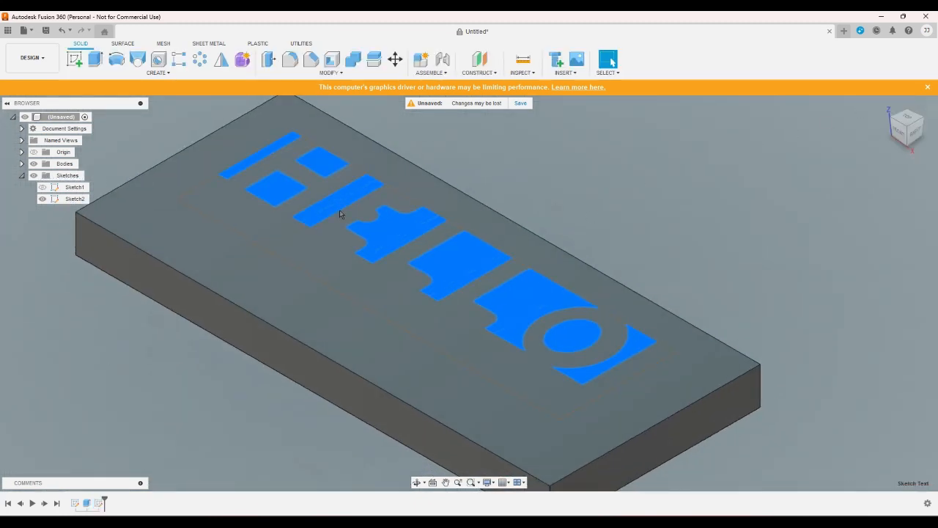
Try to extrude the HELLO text by -10 mm as a new body.
left_click(96, 59)
type("4")
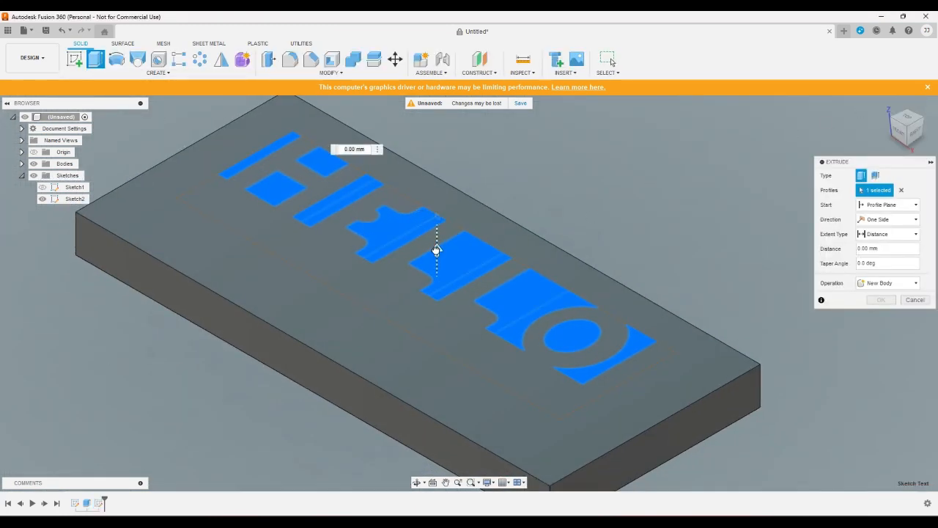
key("Return")
left_click_drag(436, 233, 438, 308)
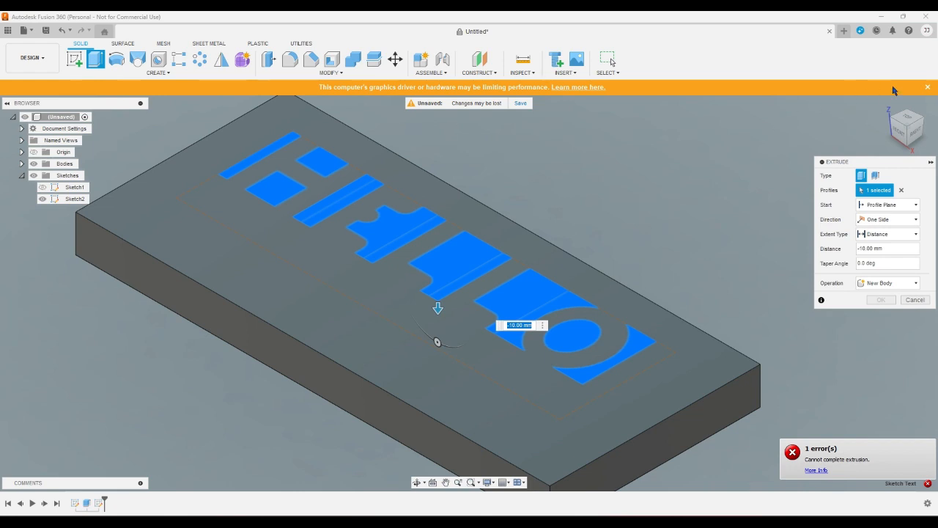
Switch to the FontForge font window and apply Auto Width to capitals A to Z with separation 1, minimum 0 and maximum 1.
mouse_move(430, 522)
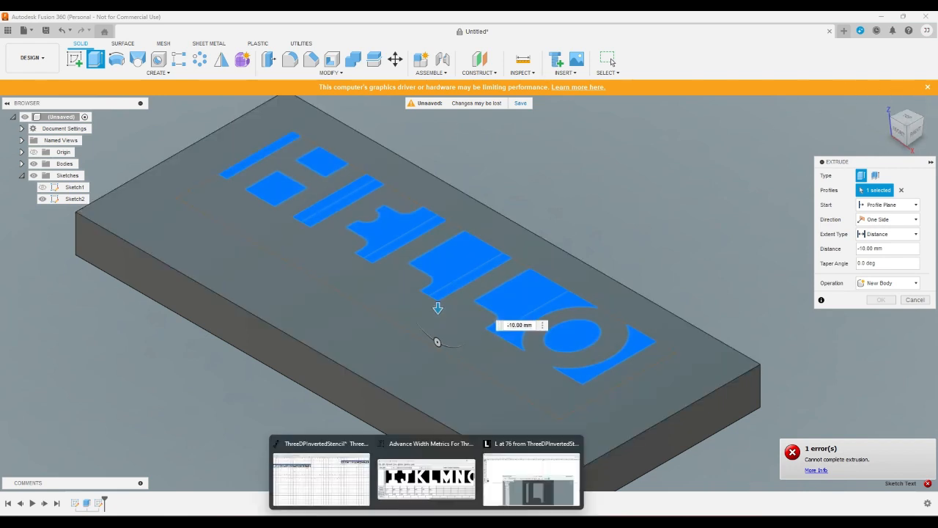
mouse_move(350, 495)
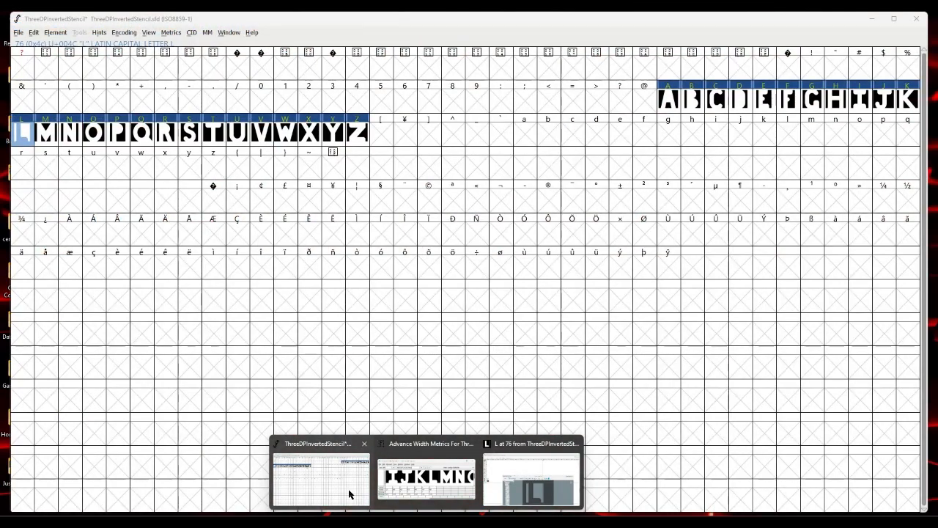
left_click(350, 495)
key("End")
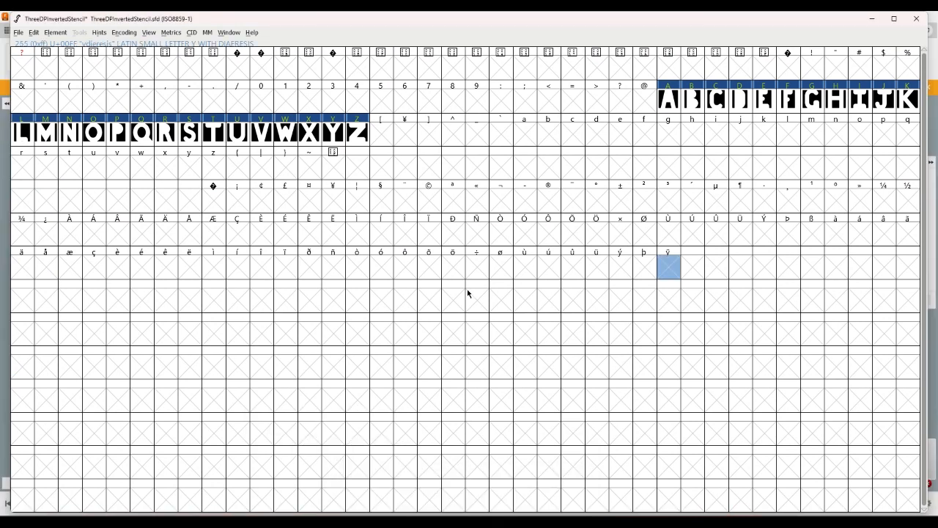
left_click_drag(360, 132, 671, 100)
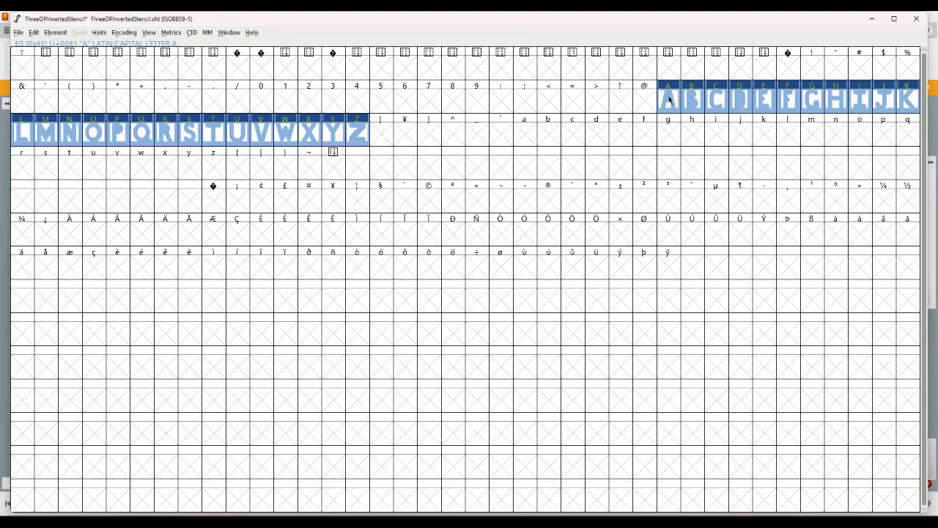
left_click(171, 33)
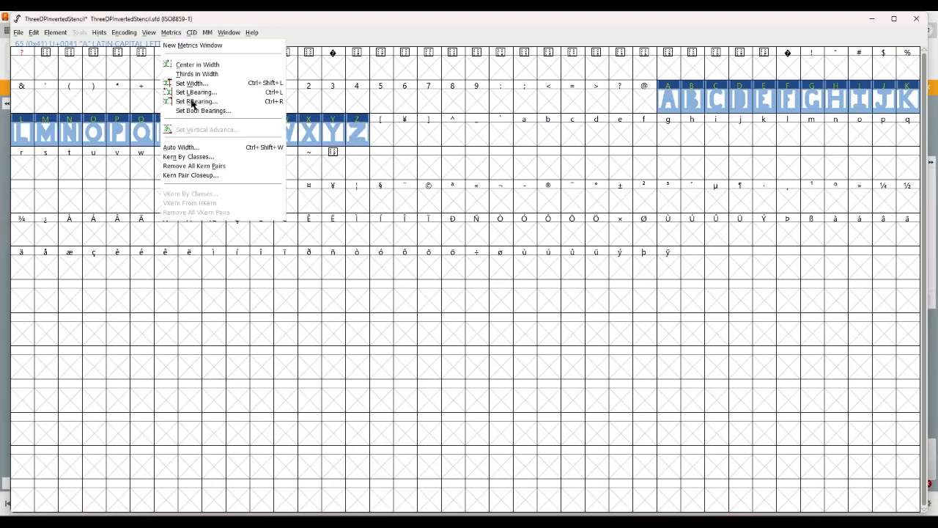
left_click(188, 149)
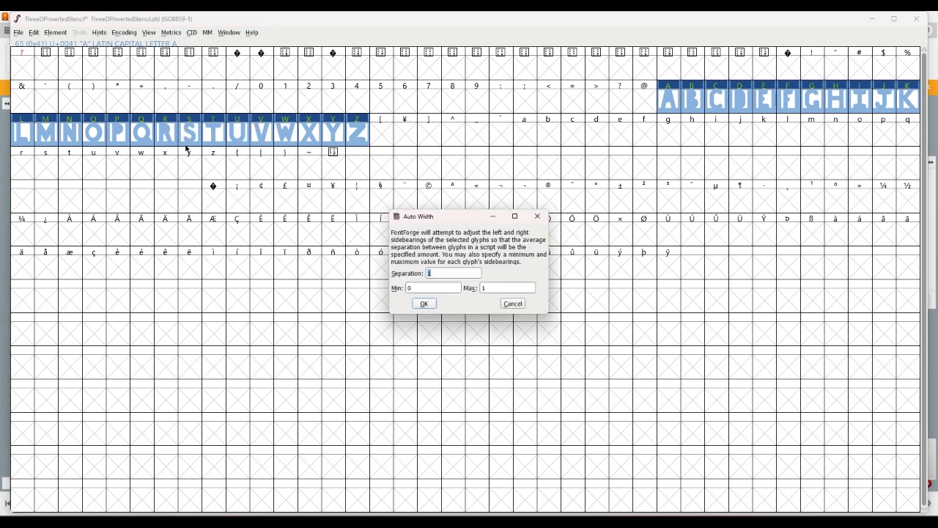
left_click(426, 305)
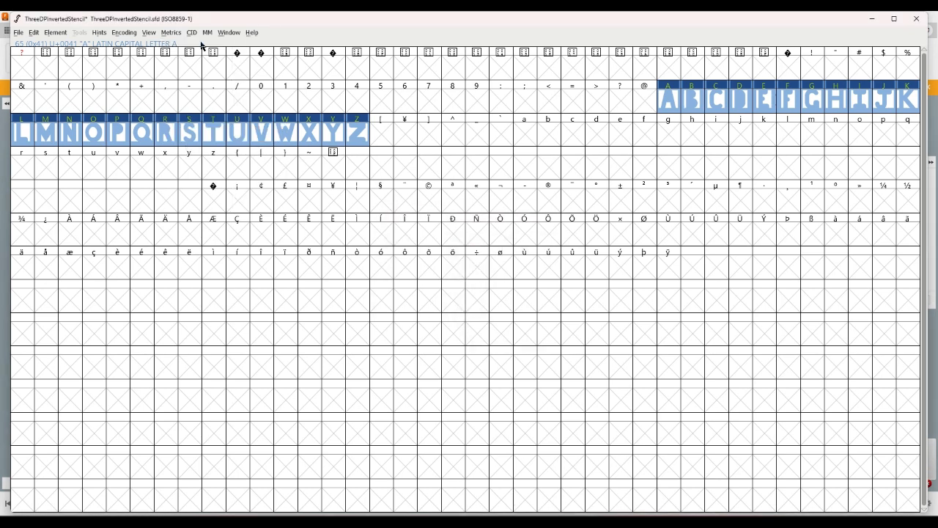
Set the right side bearing of capitals A to Z to -0.1387.
left_click(179, 33)
left_click(188, 102)
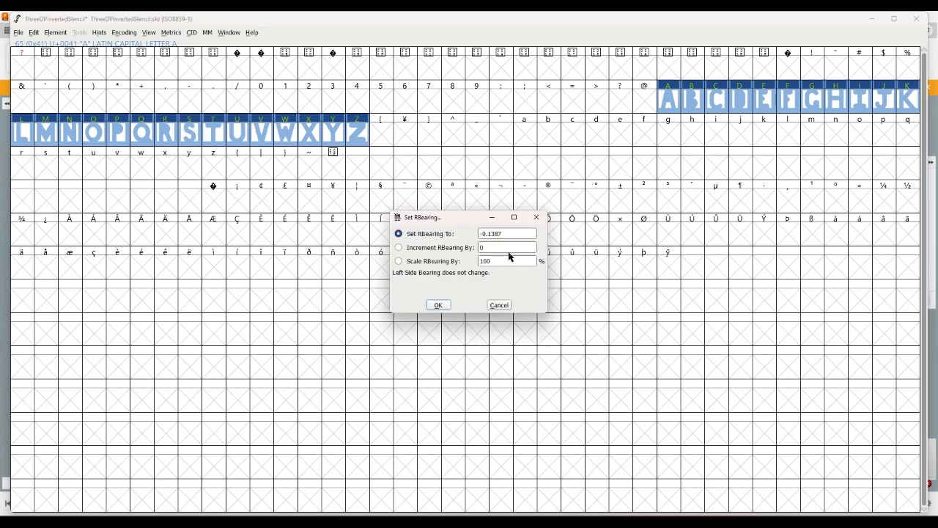
left_click(441, 306)
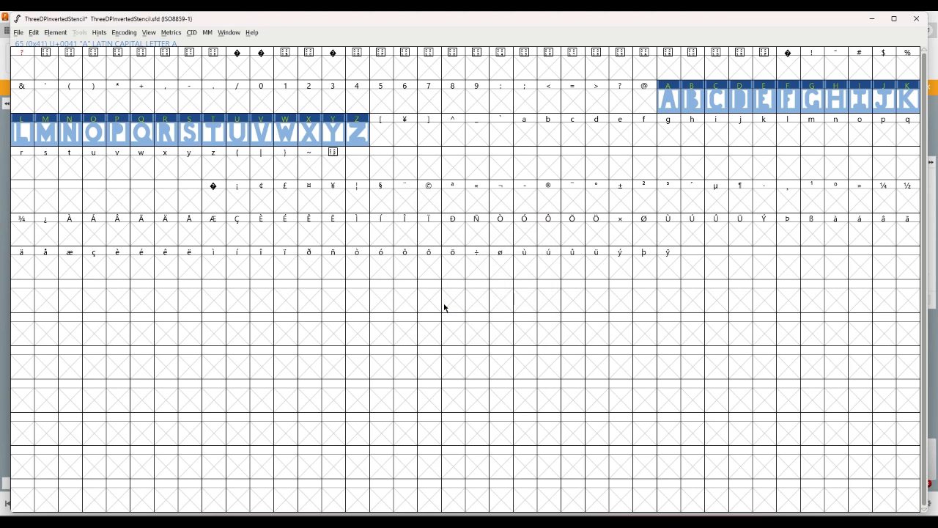
Set the left side bearing of capitals A to Z to 1.
left_click(171, 33)
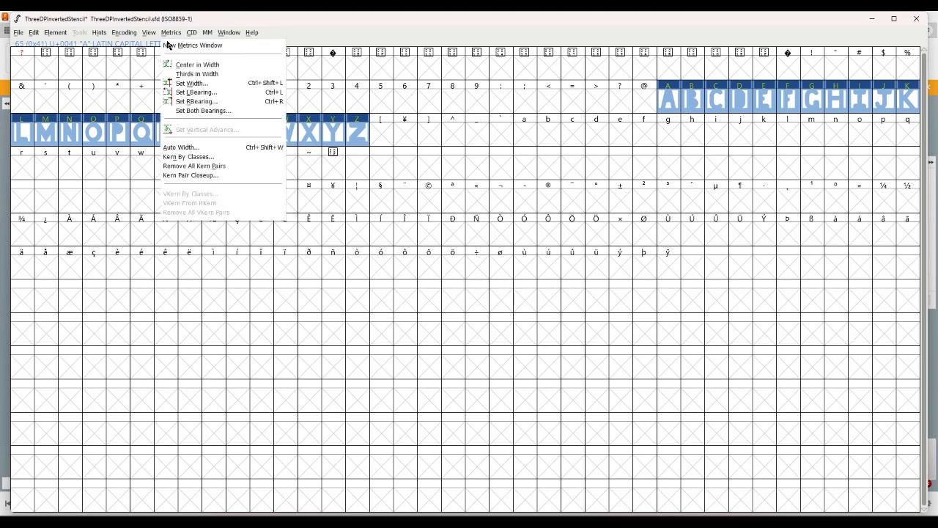
left_click(202, 93)
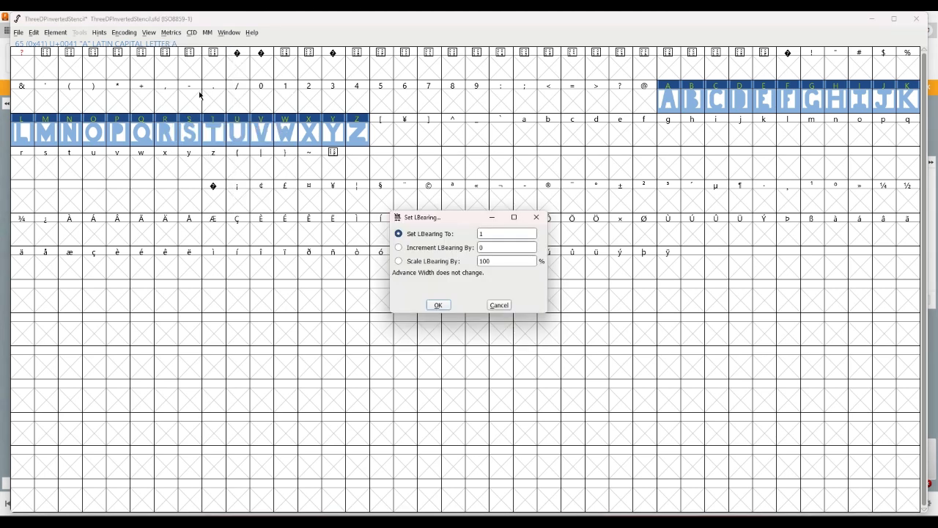
left_click(438, 306)
Set both side bearings of capitals A to Z to 0.
left_click(171, 33)
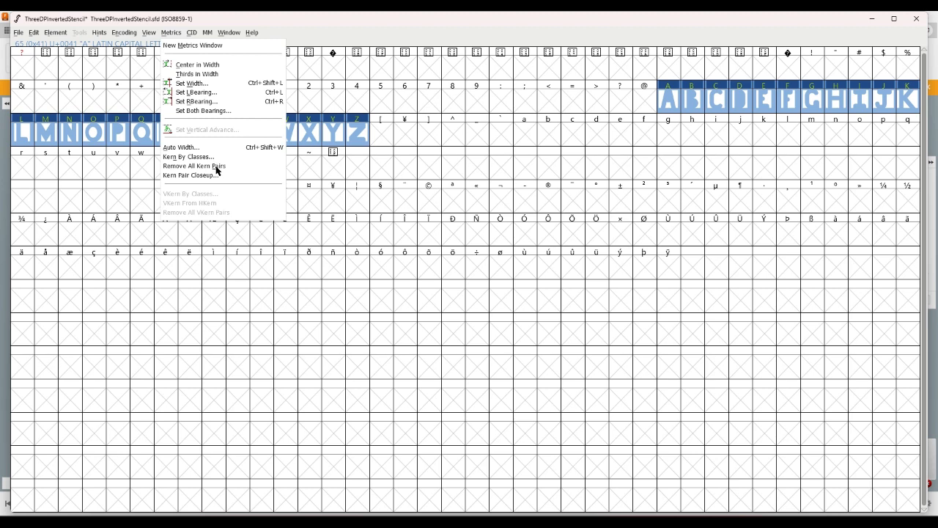
left_click(207, 111)
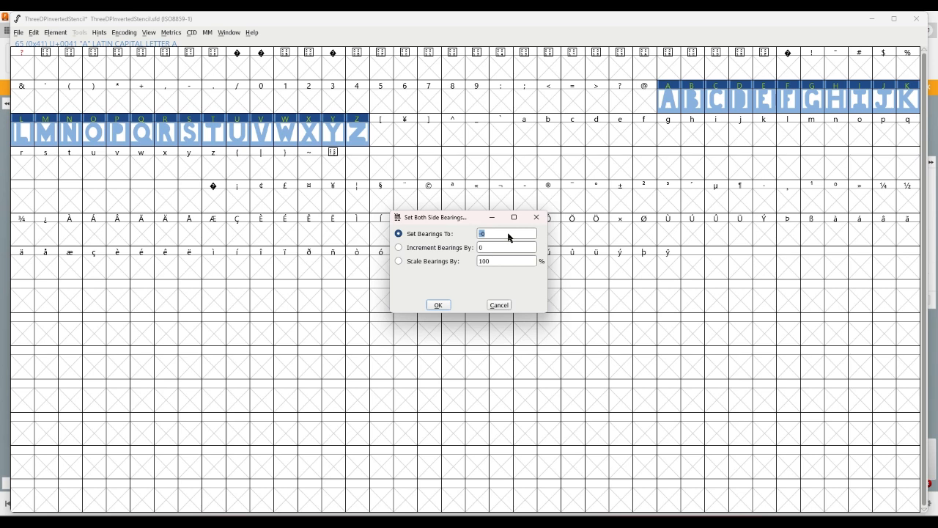
left_click(439, 305)
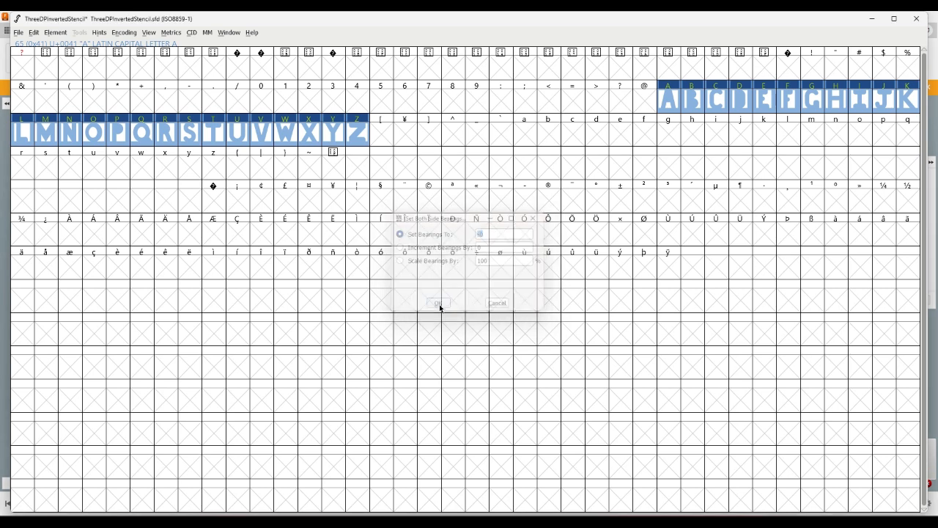
left_click(171, 33)
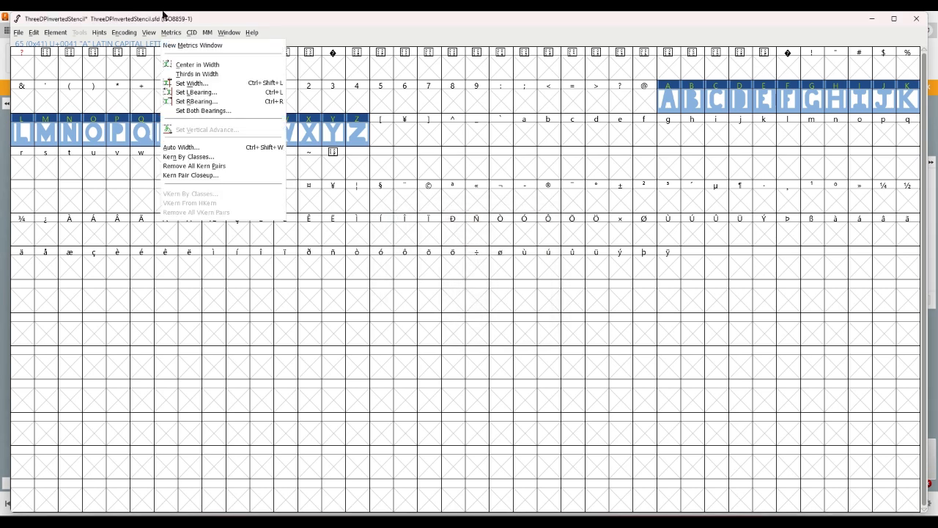
left_click(189, 158)
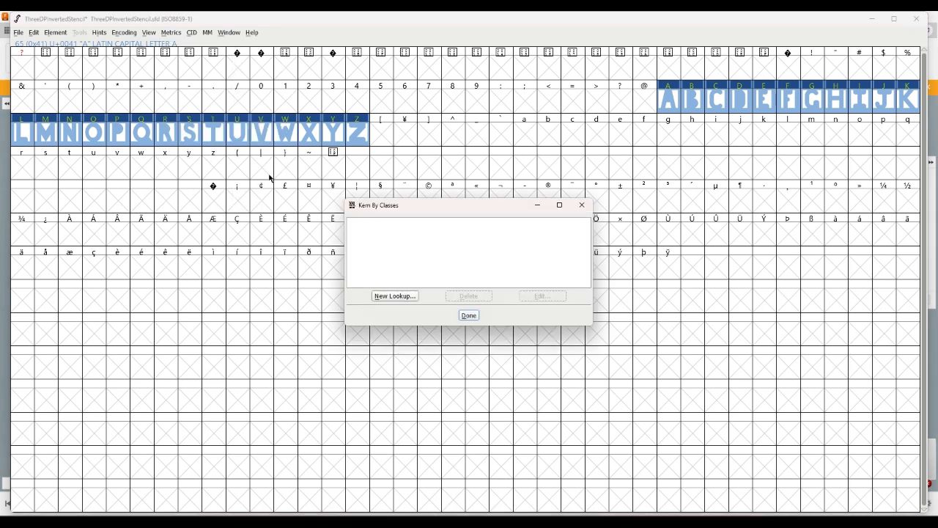
left_click(404, 297)
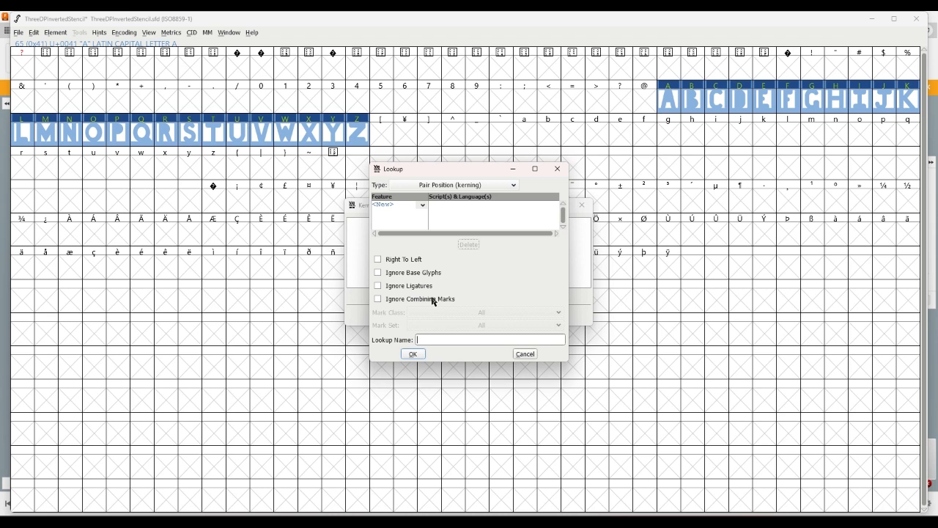
left_click(506, 187)
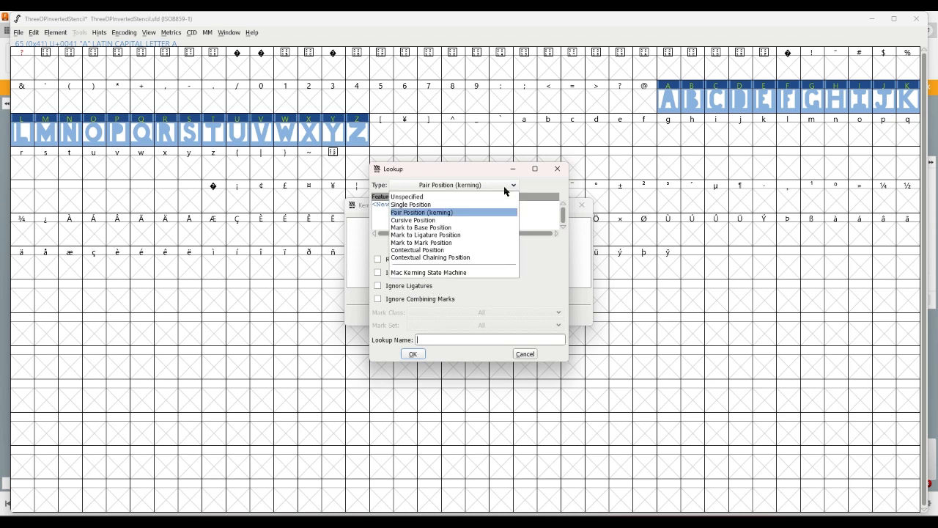
left_click(509, 188)
left_click(558, 169)
left_click(583, 205)
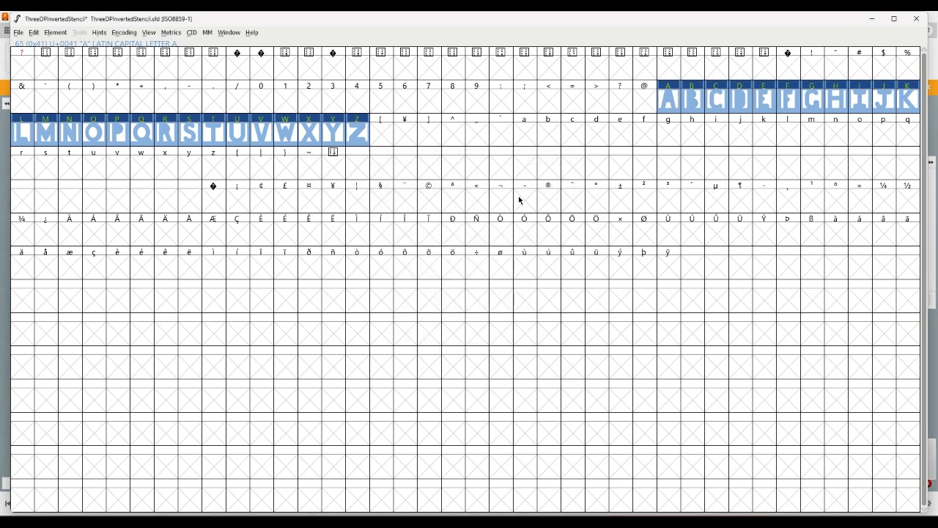
Center the capital glyphs A to Z in their widths and clear the selection.
left_click(171, 33)
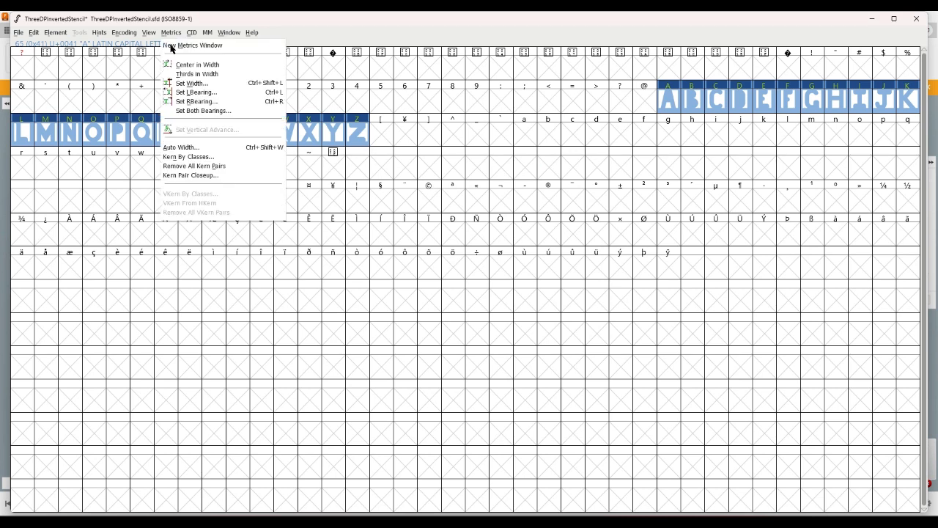
left_click(194, 66)
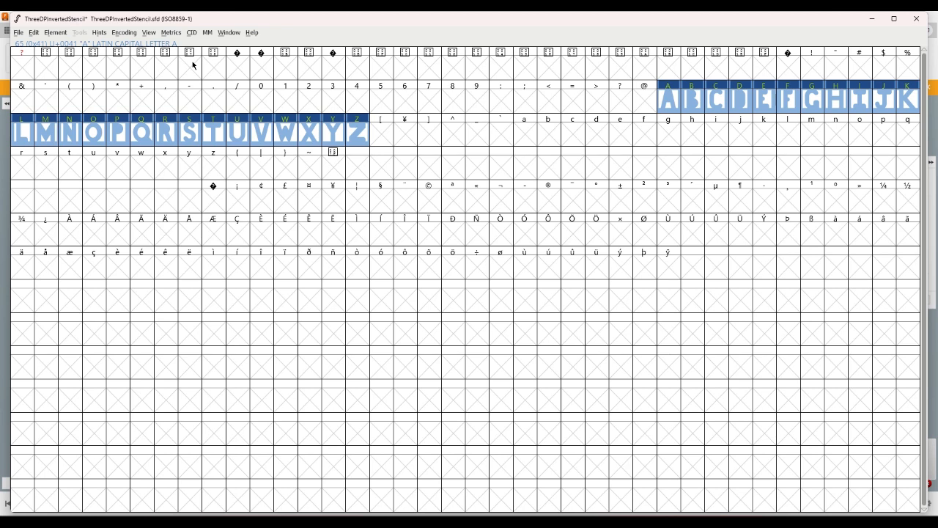
left_click(240, 76)
Apply Auto Width to capital Z with separation 1, minimum 0 and maximum 2.
left_click(350, 132)
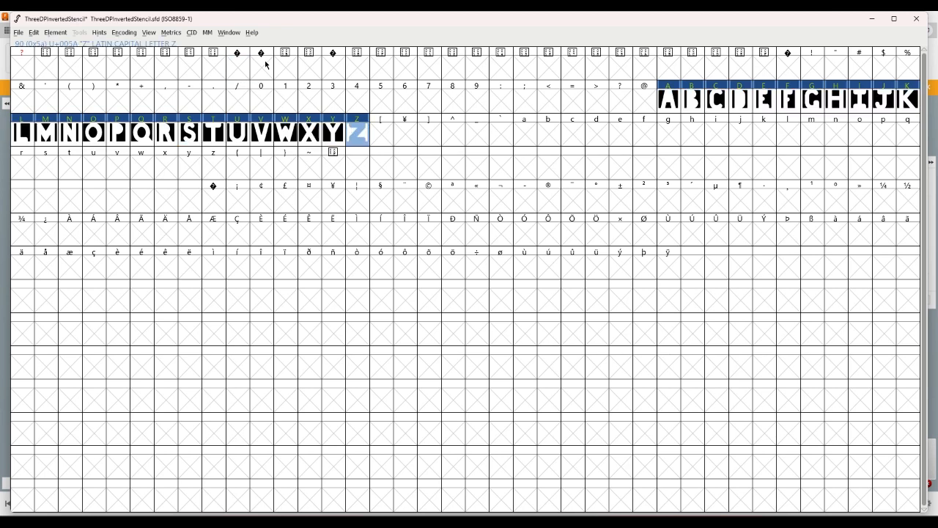
left_click(172, 33)
left_click(187, 147)
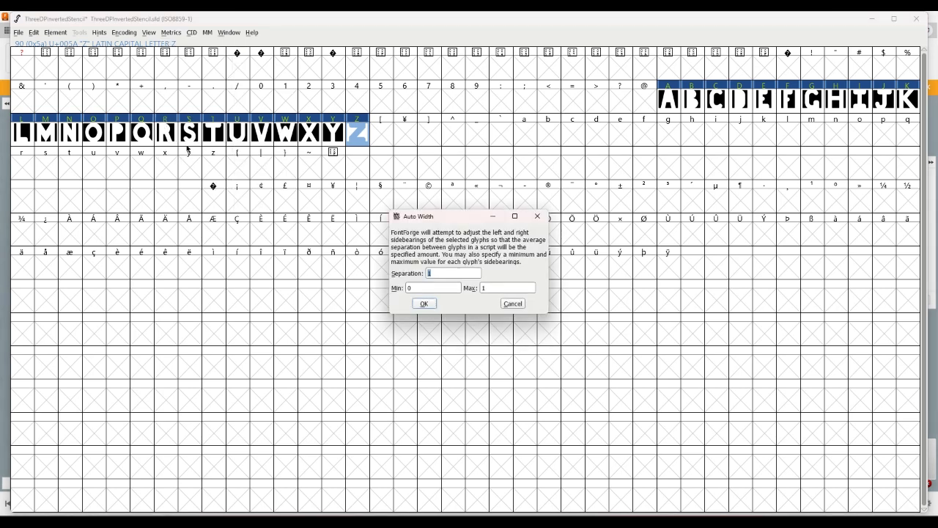
left_click_drag(495, 287, 481, 289)
left_click(432, 303)
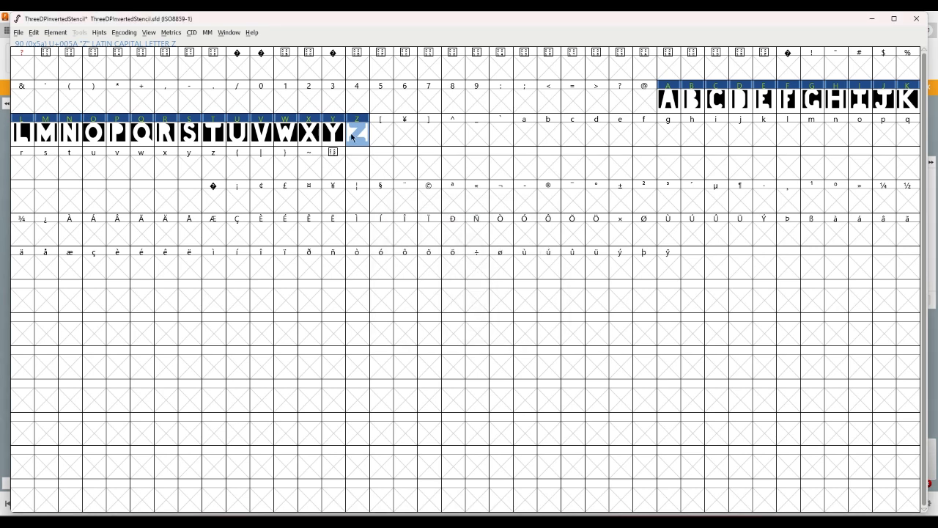
Select capitals A to Z and apply Auto Width with separation 1, minimum 0 and maximum 2.
left_click_drag(384, 146, 661, 102)
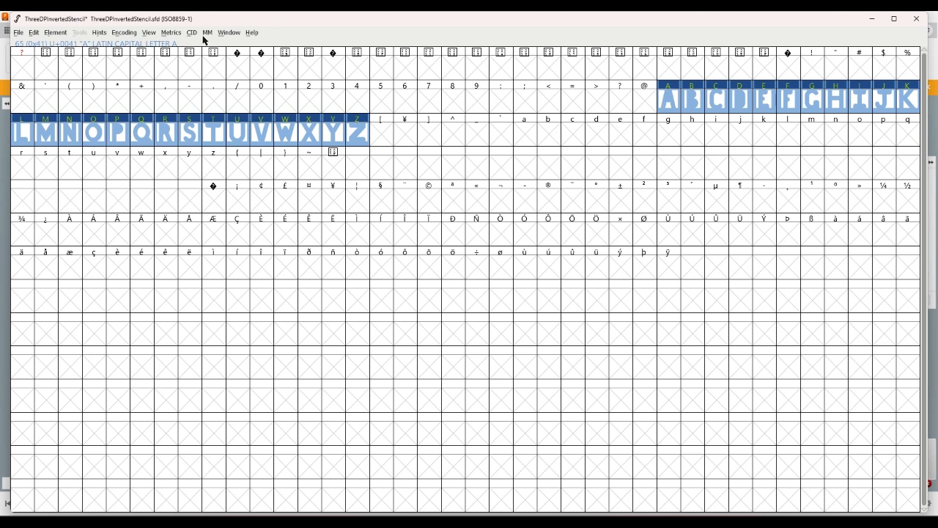
left_click(171, 36)
left_click(198, 149)
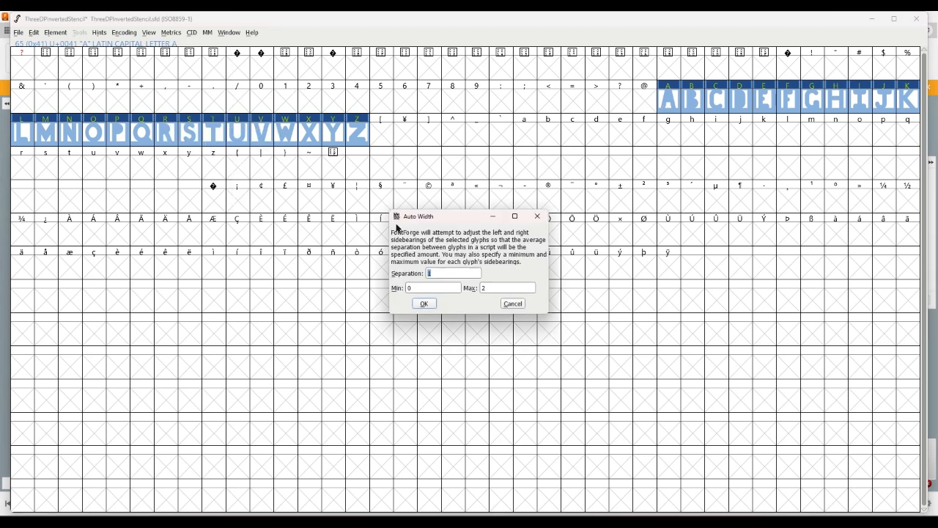
left_click(426, 304)
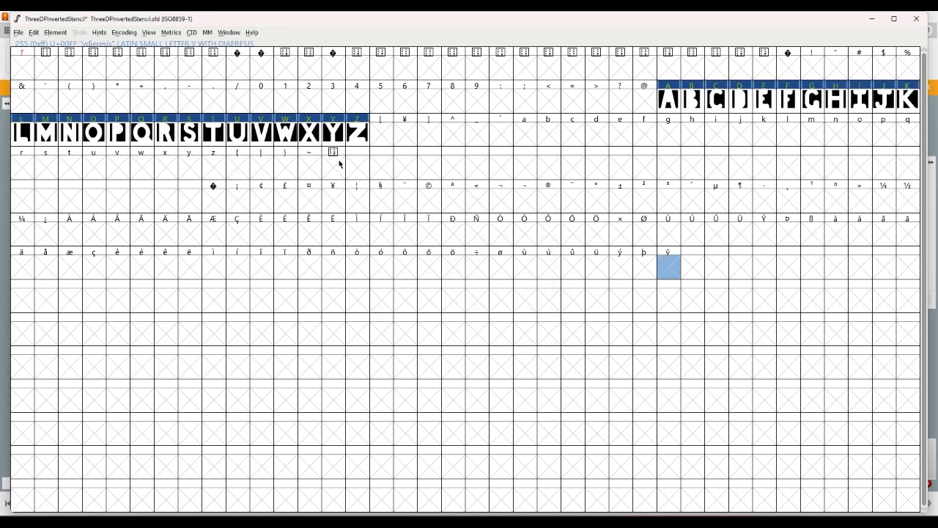
Open a new metrics window and preview the spacing of the letters ABCDEFG.
left_click(171, 33)
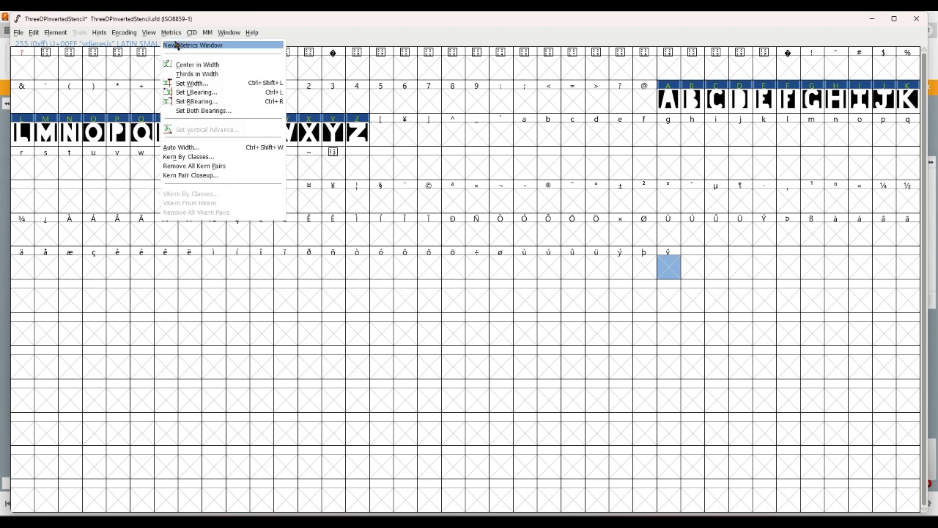
key("Return")
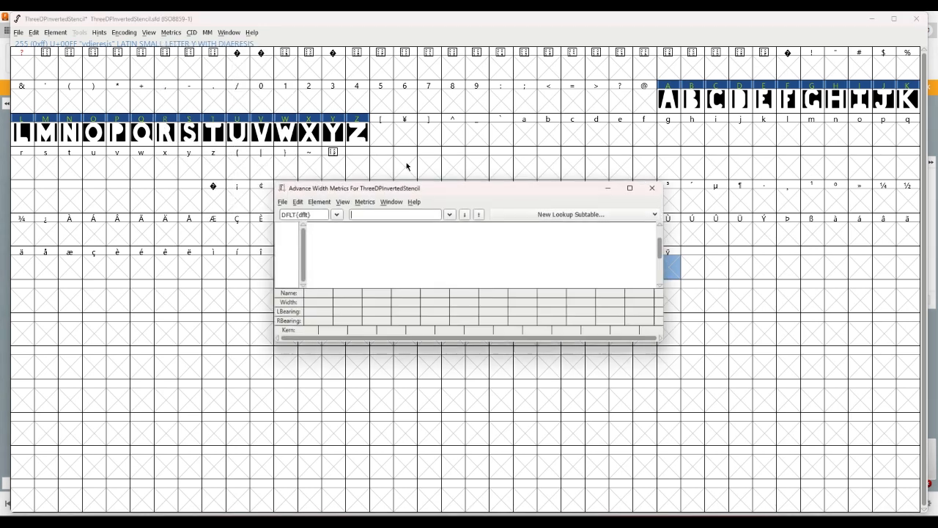
type("AB")
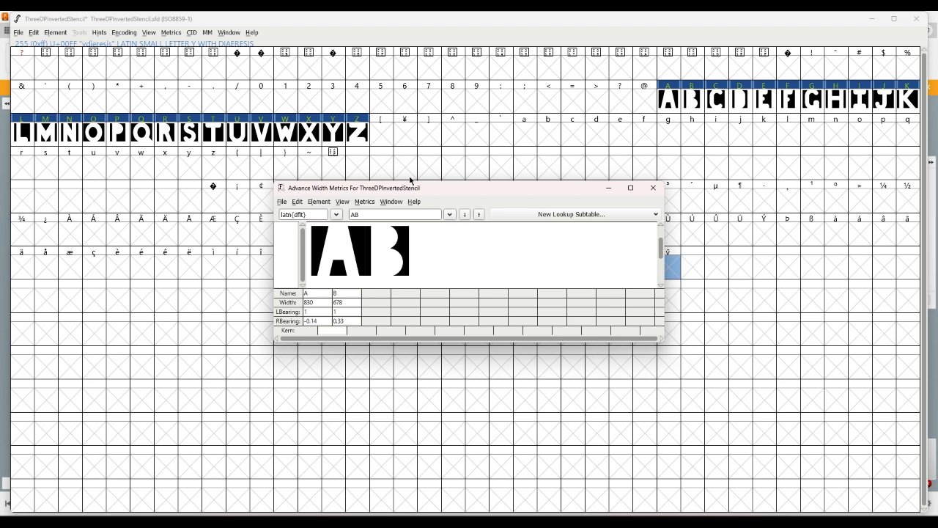
type("CDEFG")
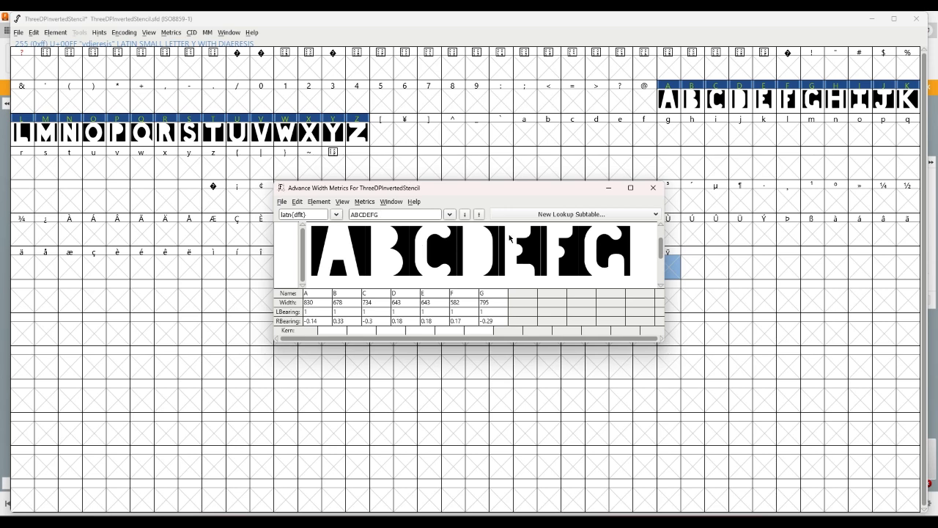
Switch to Fusion 360, cancel the pending extrusion of the HELLO text and clear the selection.
mouse_move(469, 522)
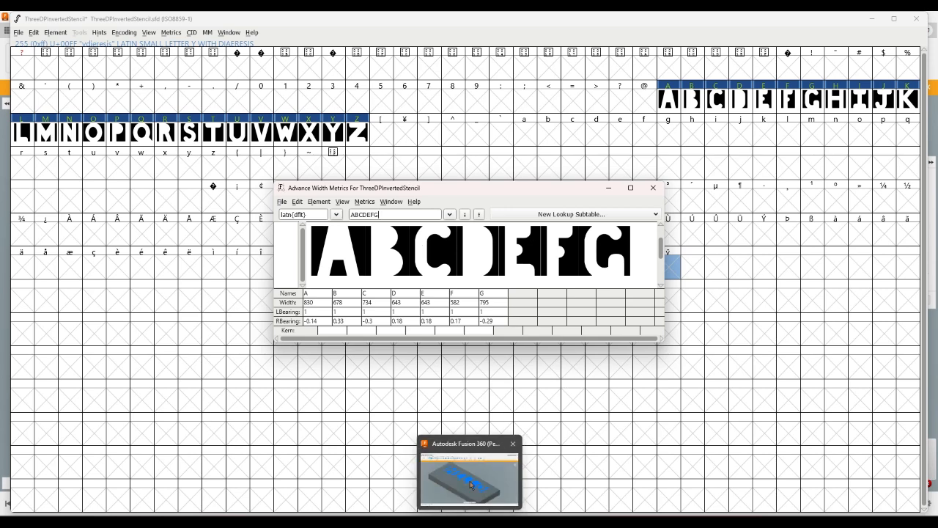
left_click(504, 470)
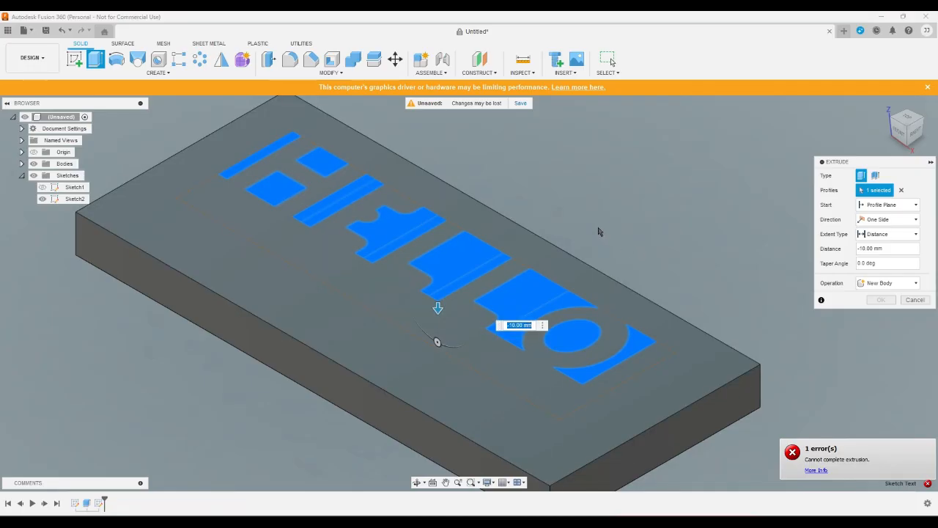
left_click(916, 300)
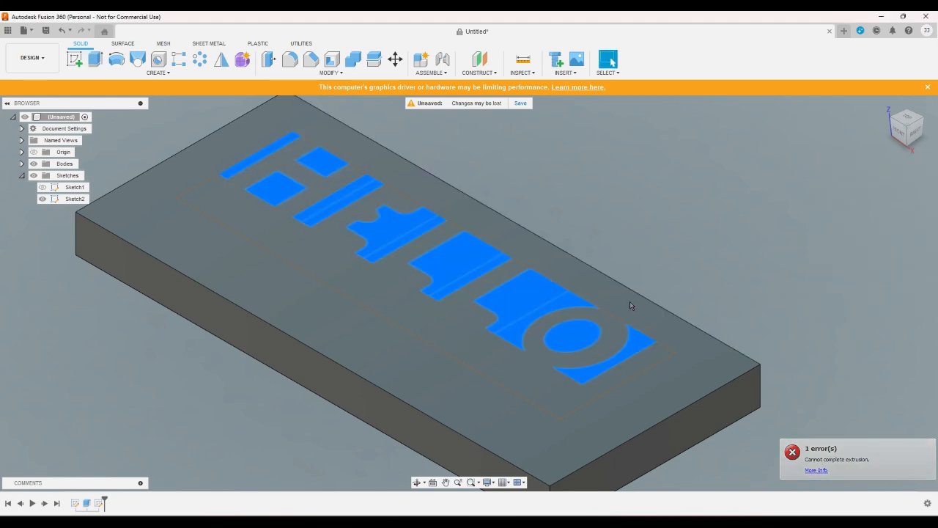
left_click(568, 296)
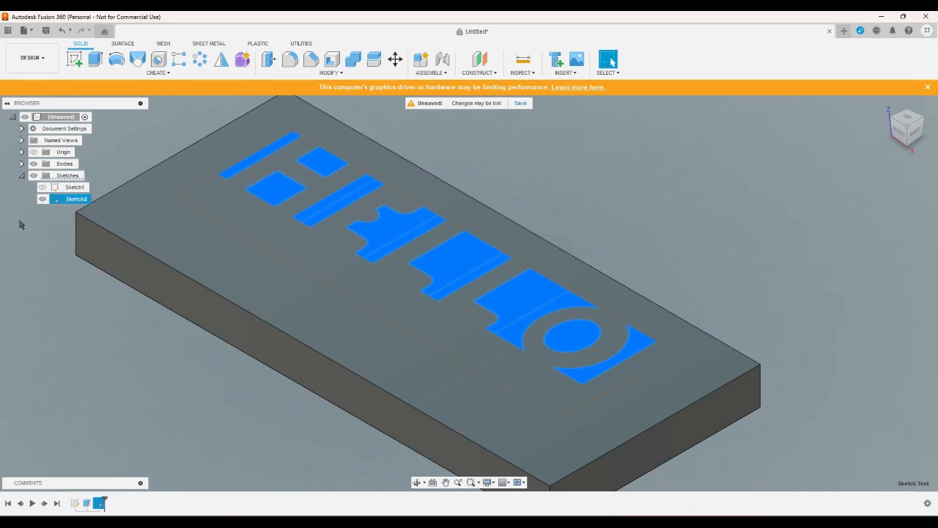
left_click(55, 239)
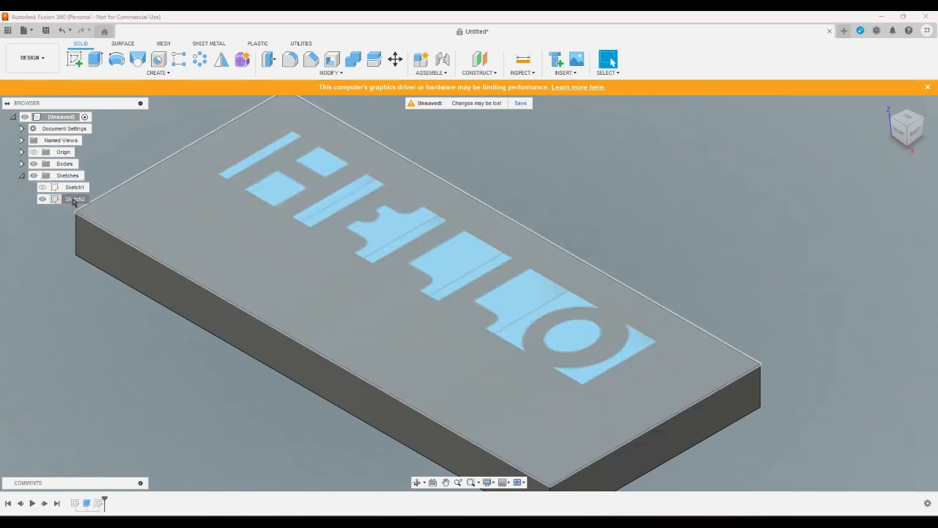
Edit the sketch text on the plate to read DEF instead of HELLO and finish the sketch.
double_click(73, 200)
double_click(211, 255)
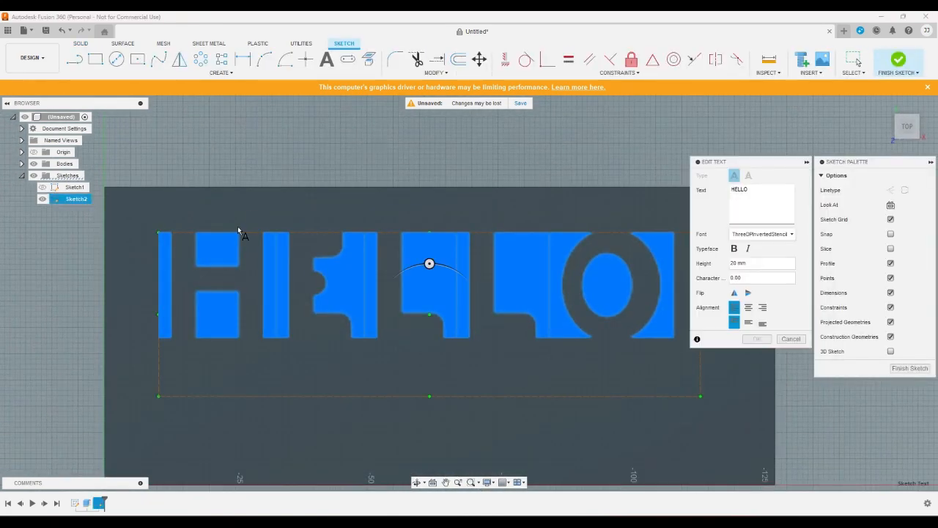
left_click(764, 198)
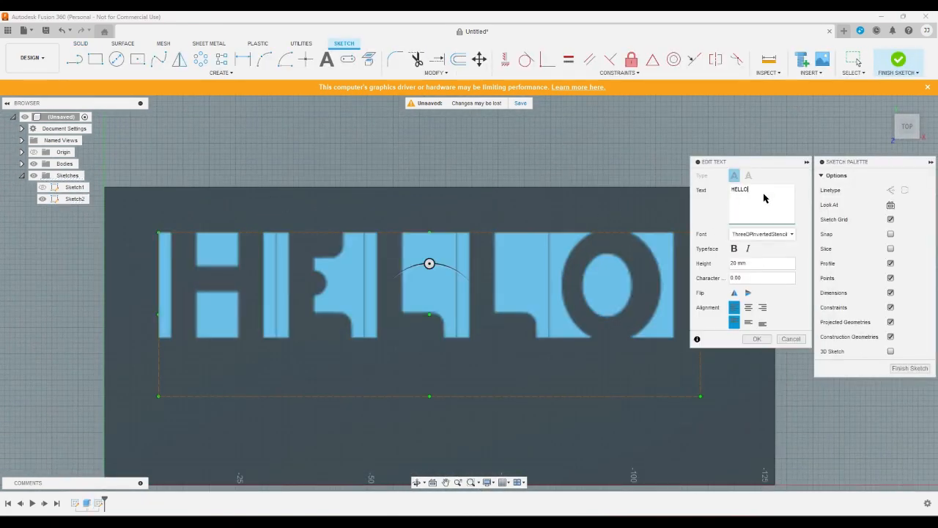
type("DEF")
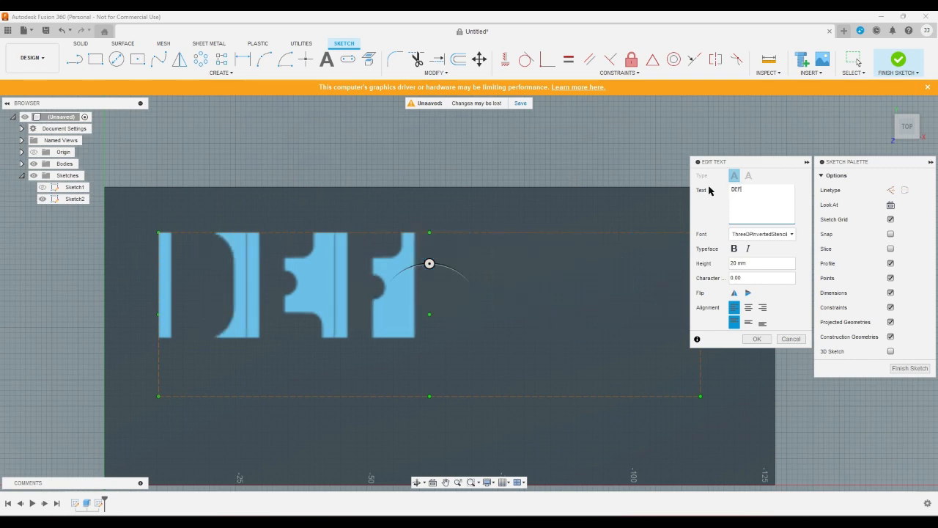
left_click(761, 342)
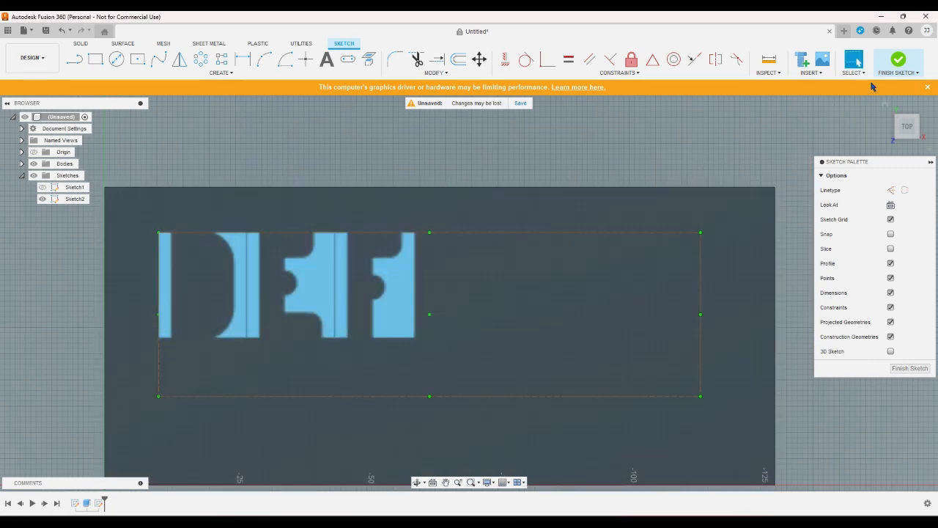
left_click(899, 60)
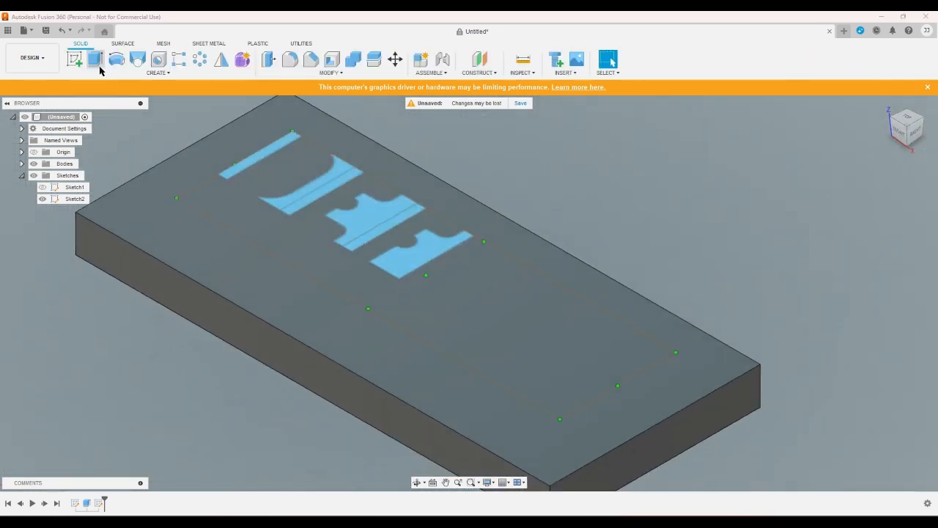
left_click(95, 59)
left_click(331, 189)
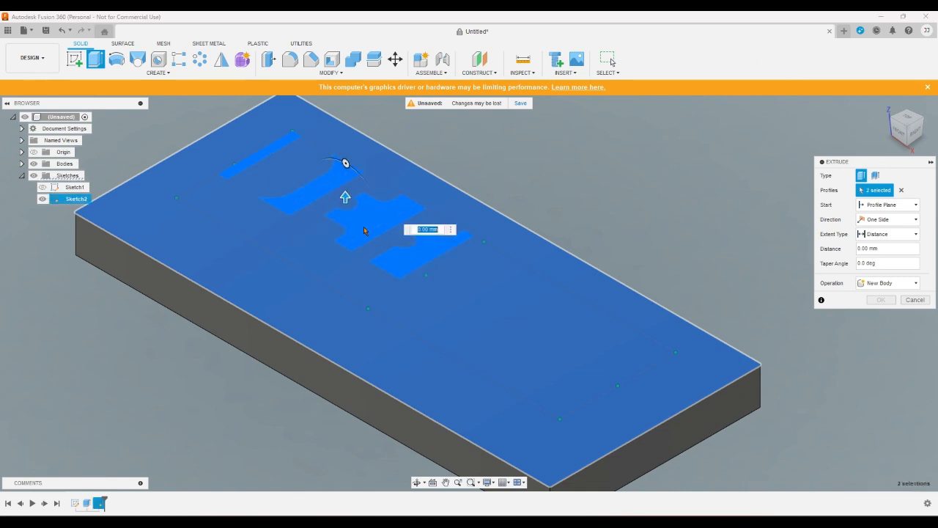
left_click(915, 300)
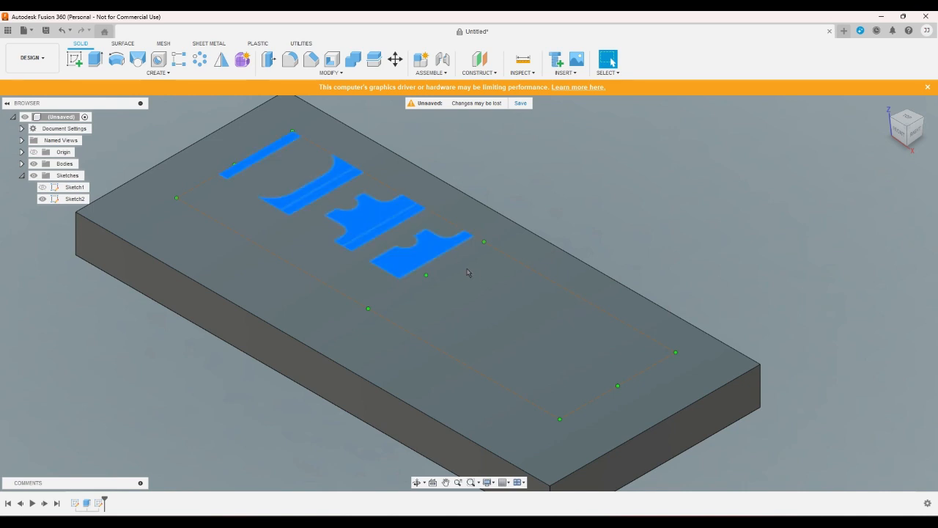
Try to extrude the DEF text by -2 mm into the plate.
left_click(432, 258)
key("e")
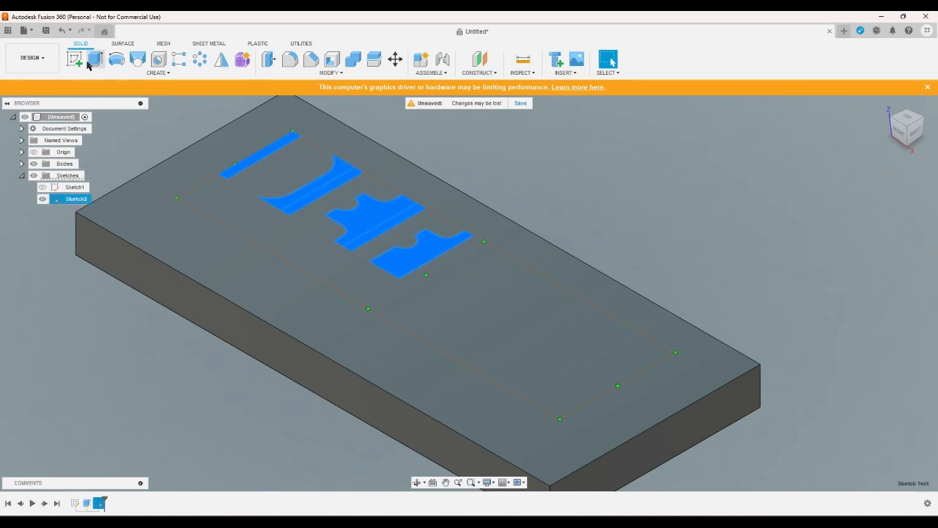
left_click_drag(343, 195, 345, 203)
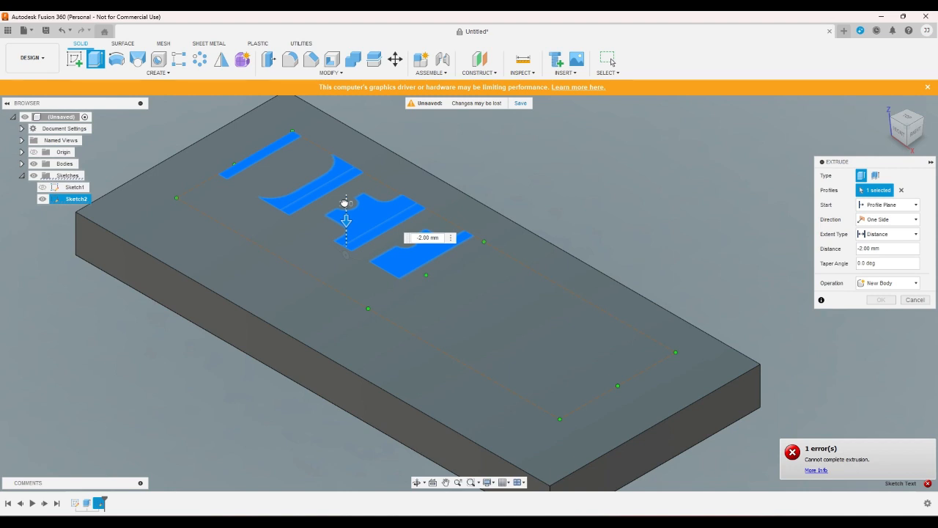
left_click(915, 299)
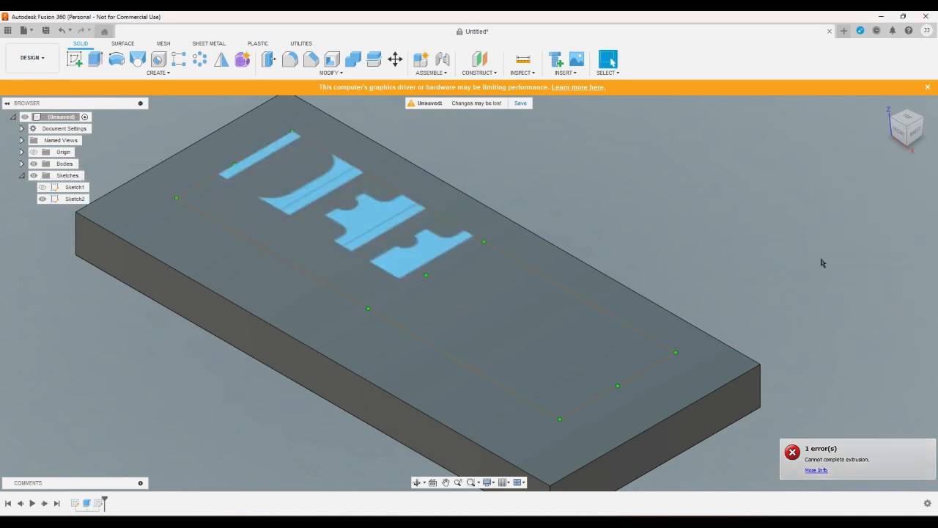
Dismiss the graphics performance notice and close Fusion 360 without saving the untitled design.
left_click(928, 86)
left_click(926, 16)
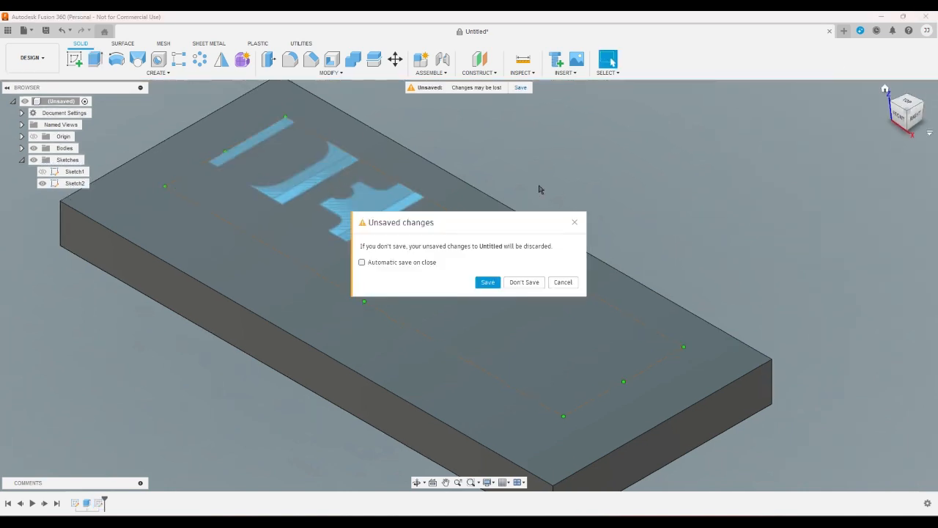
left_click(525, 282)
Switch to the ThreeDPInvertedStencil font window in FontForge and revert the file, discarding the unsaved changes.
mouse_move(447, 520)
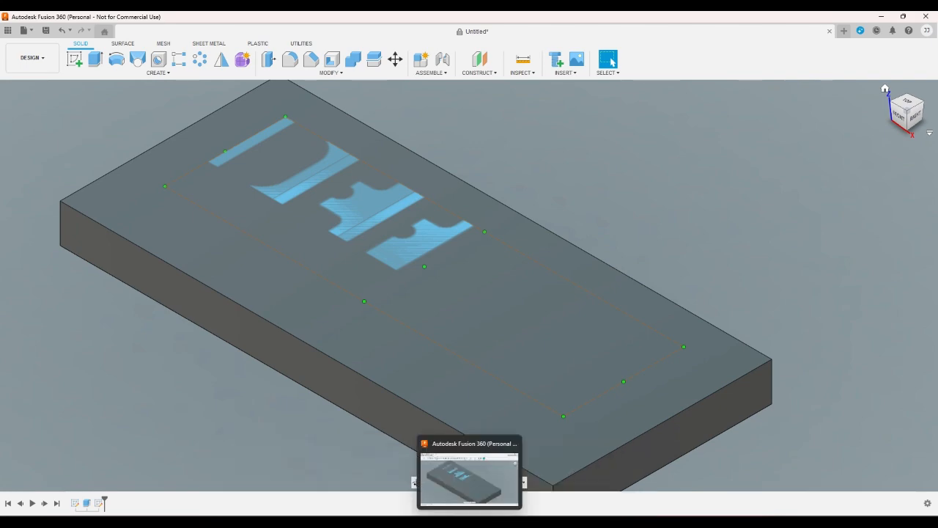
mouse_move(415, 504)
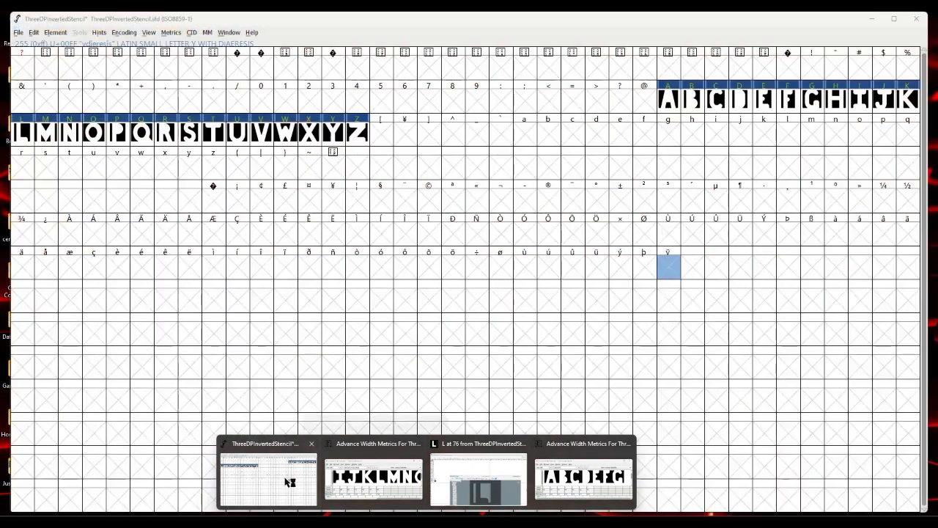
left_click(268, 480)
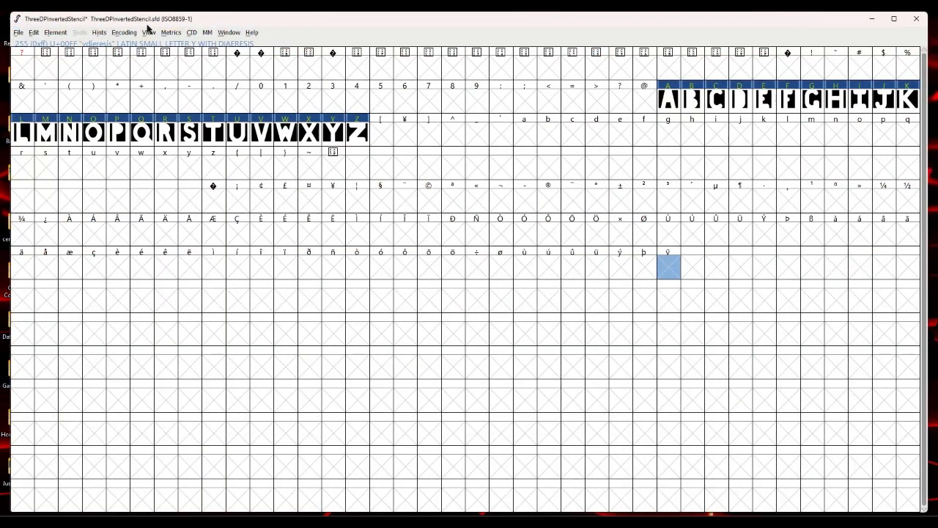
left_click(20, 33)
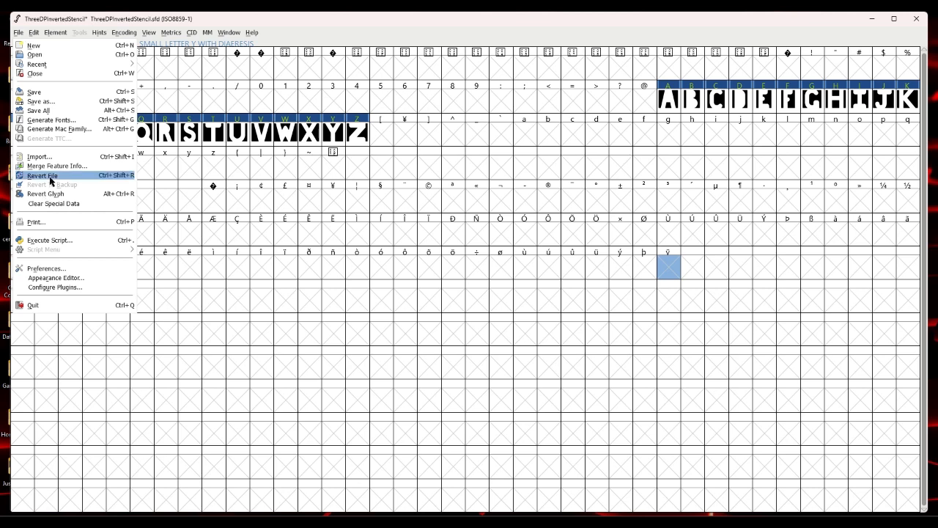
left_click(51, 176)
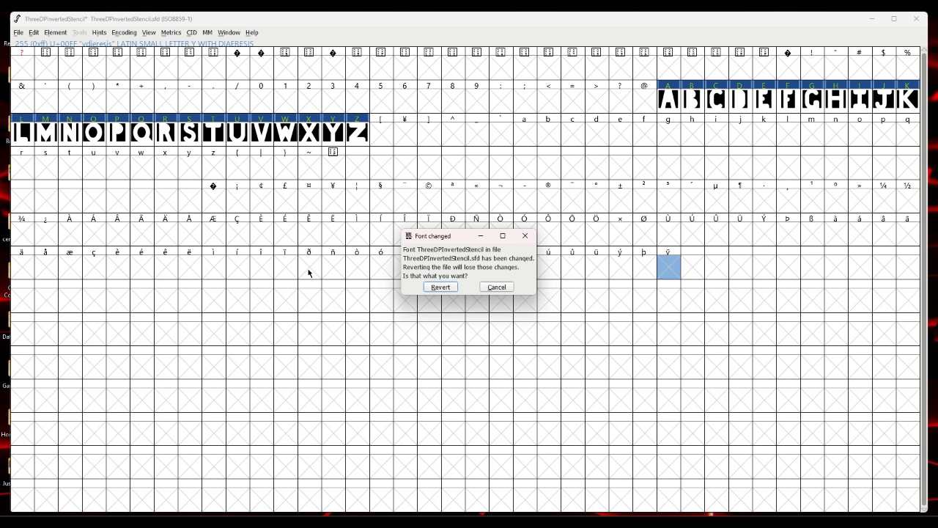
left_click(437, 287)
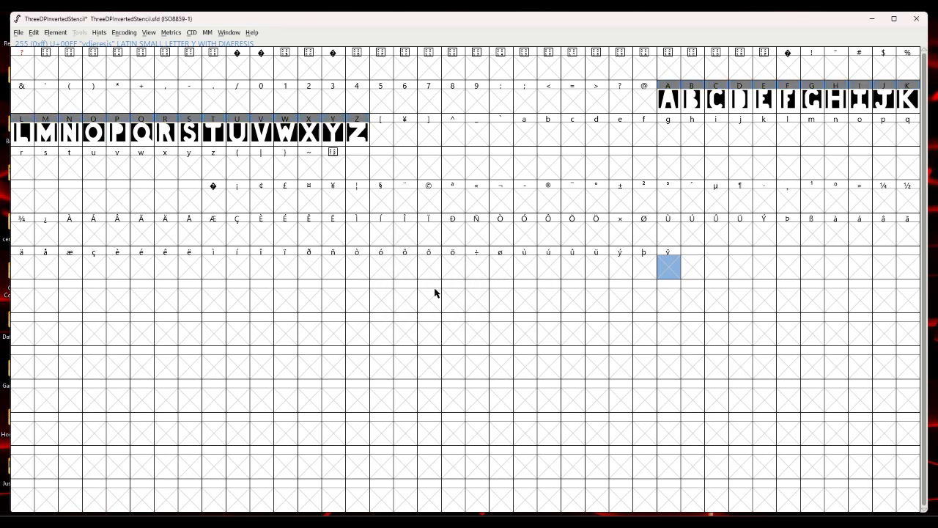
left_click(440, 278)
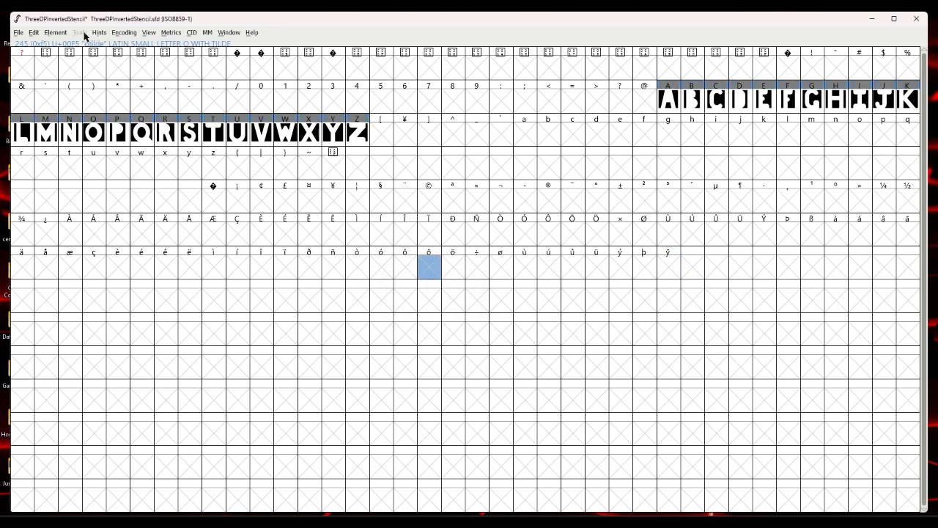
Generate the TrueType font ThreeDPInvertedStencil.ttf, replacing the existing file and ignoring the validation errors.
left_click(19, 33)
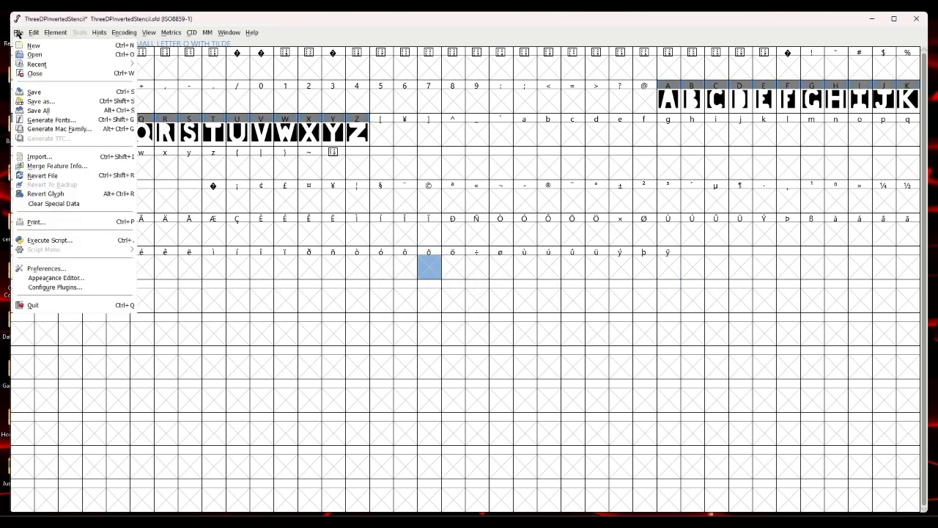
left_click(42, 122)
left_click(413, 373)
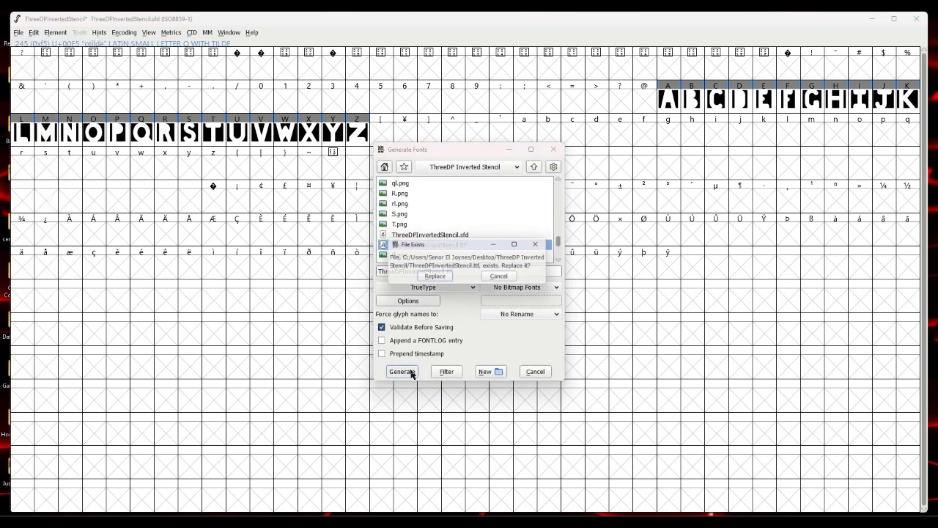
left_click(435, 277)
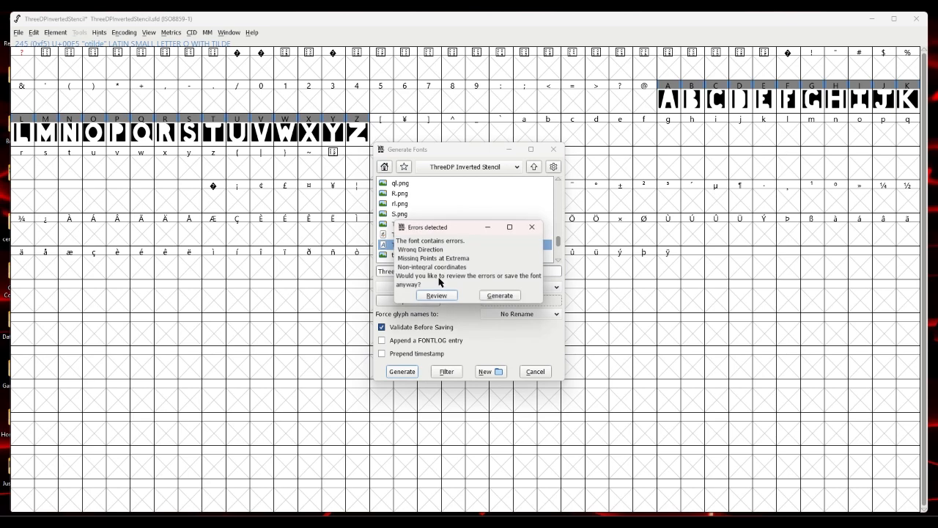
left_click(501, 295)
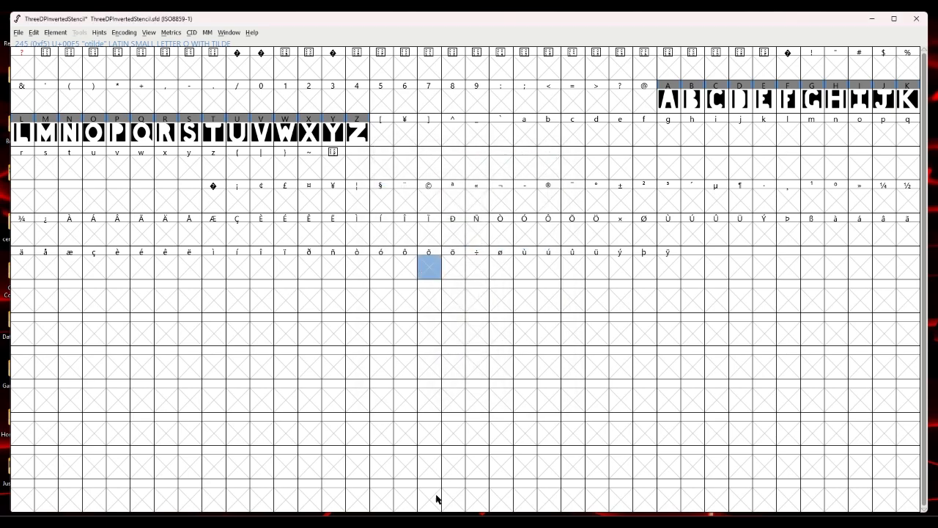
Minimize FontForge and install the generated stencil font through the Windows Fonts settings, accepting replacement of the installed version.
left_click(441, 522)
left_click(872, 19)
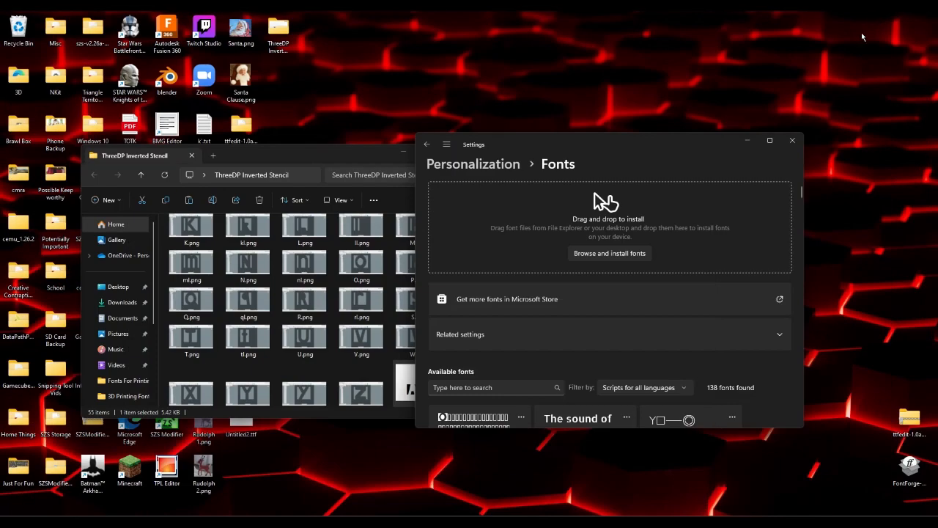
left_click_drag(406, 385, 579, 245)
left_click(486, 278)
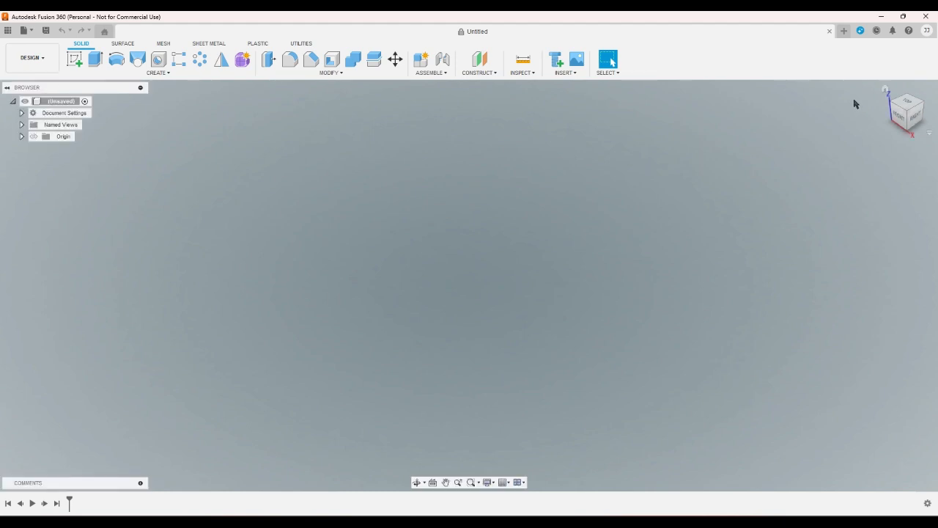
In Fusion 360, start a sketch on the front plane and draw a rectangle with one corner at the origin.
left_click(73, 59)
left_click(487, 271)
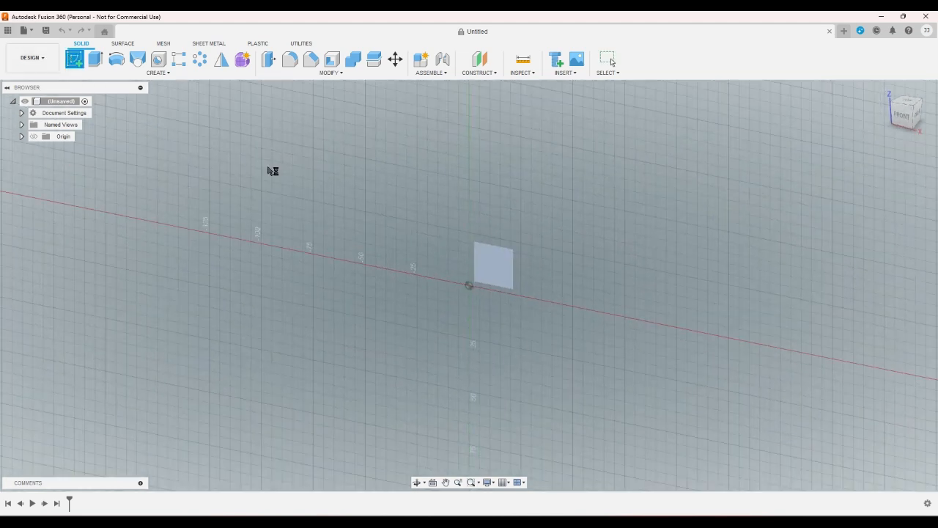
left_click(98, 65)
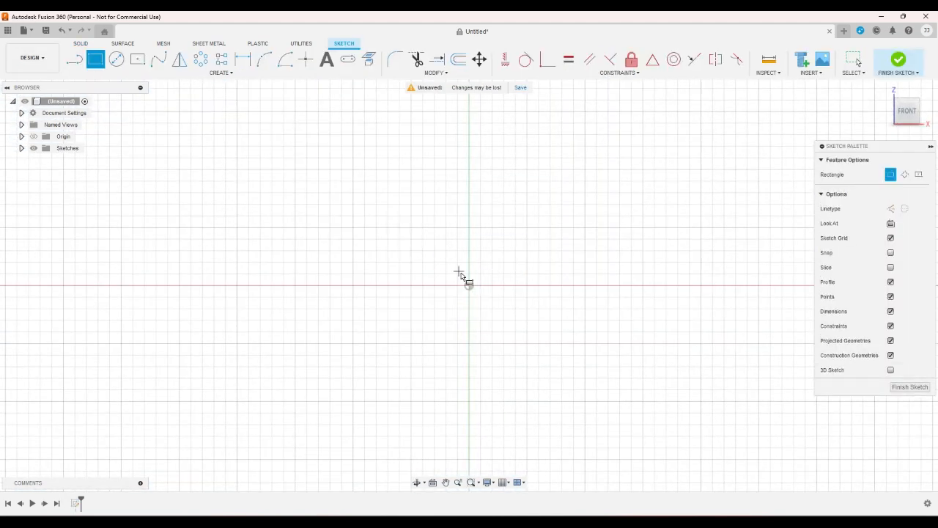
left_click(469, 286)
left_click(705, 120)
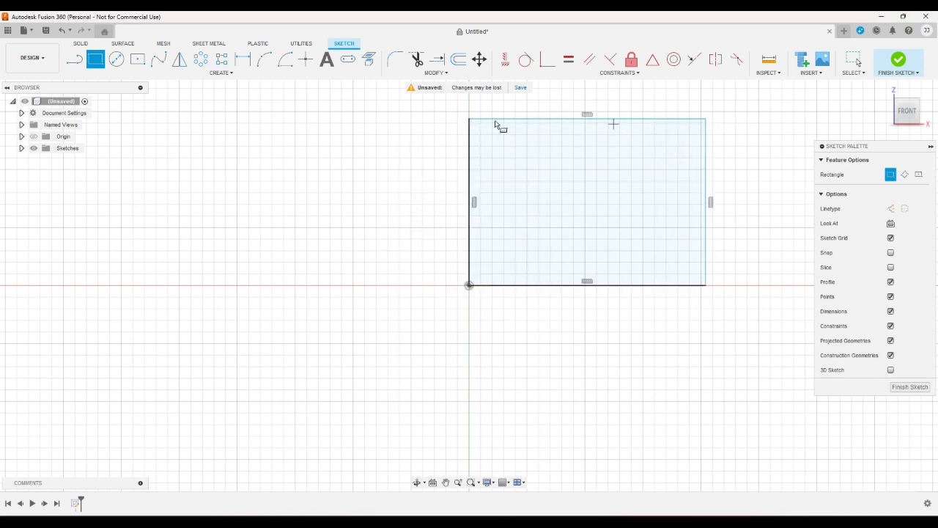
Add the sketch text HELLO inside the rectangle in the ThreeDPInvertedStencil font and finish the sketch.
left_click(221, 73)
left_click(85, 180)
left_click(504, 139)
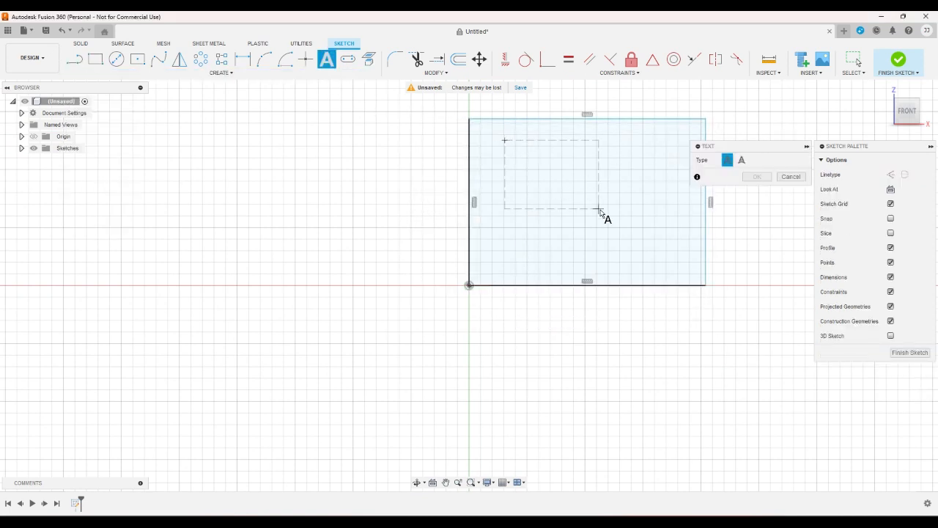
left_click(612, 216)
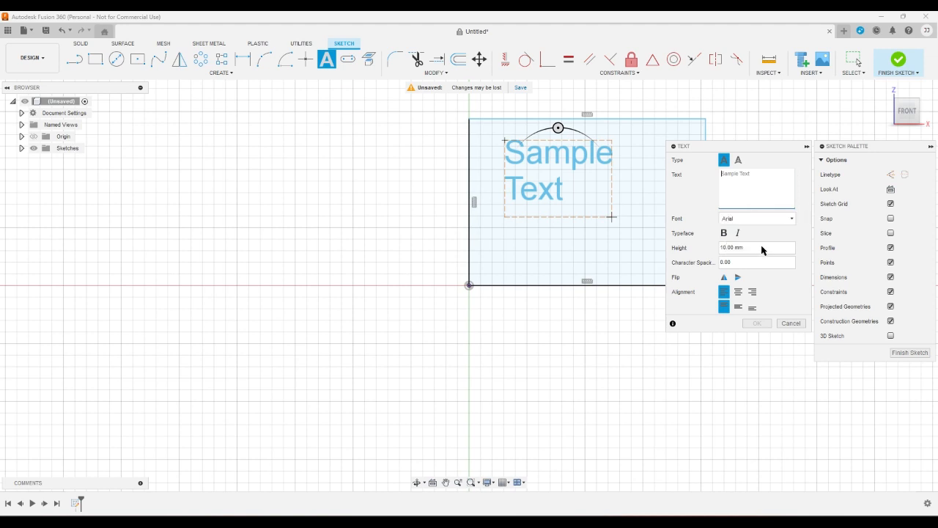
left_click(768, 220)
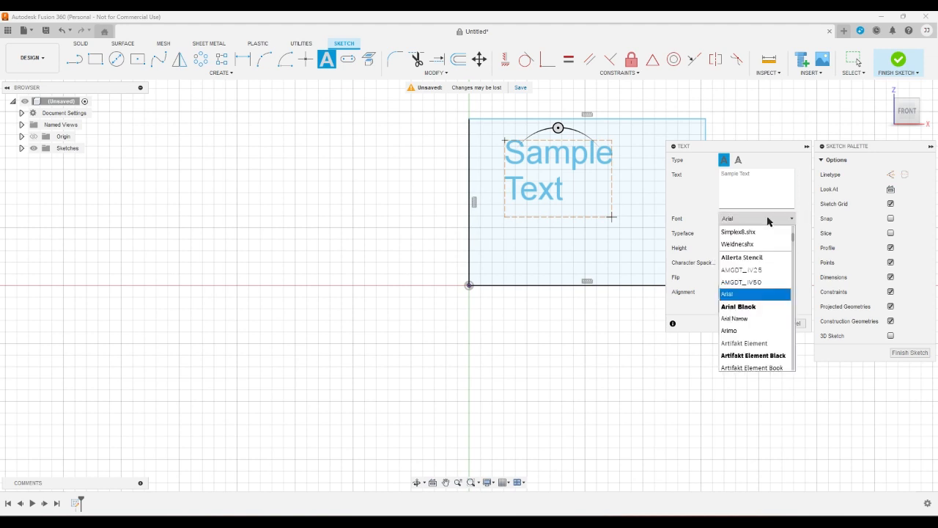
scroll(760, 272, "down", 15)
left_click(758, 270)
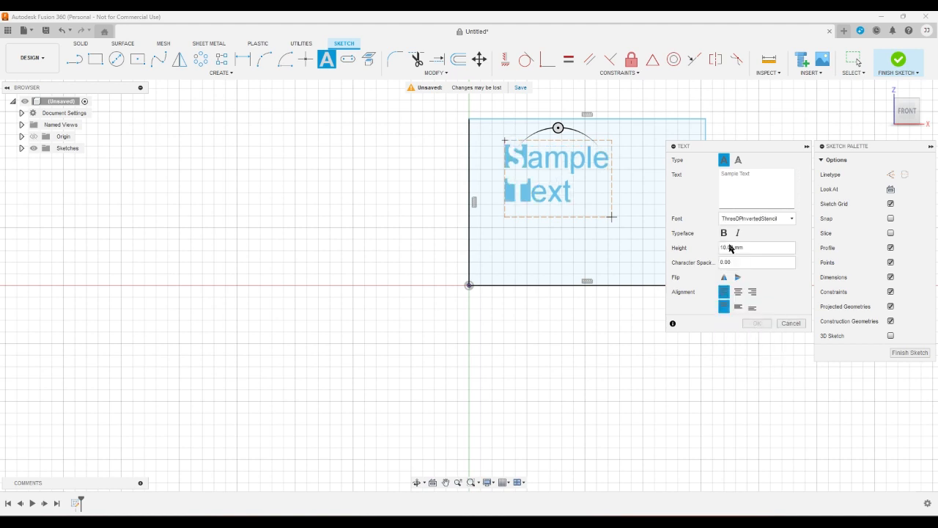
left_click(756, 185)
type("HELLO")
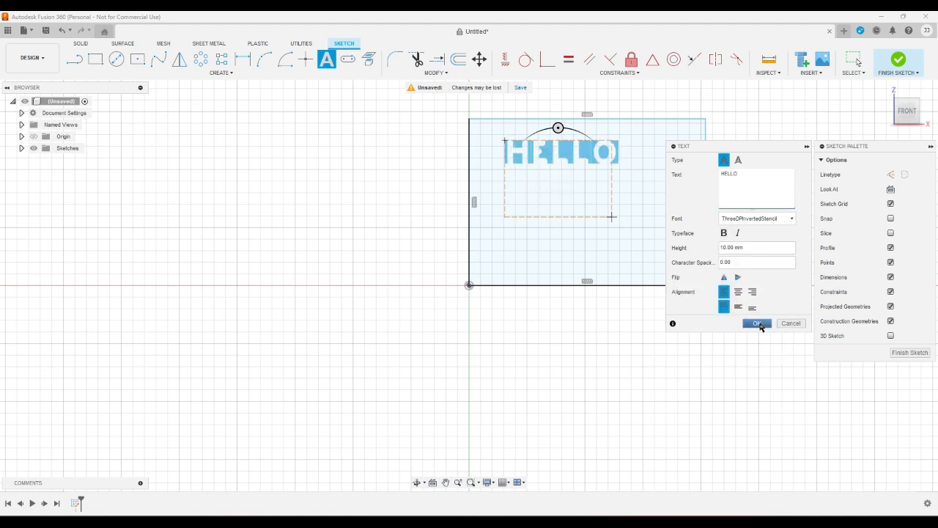
left_click(757, 323)
left_click(897, 62)
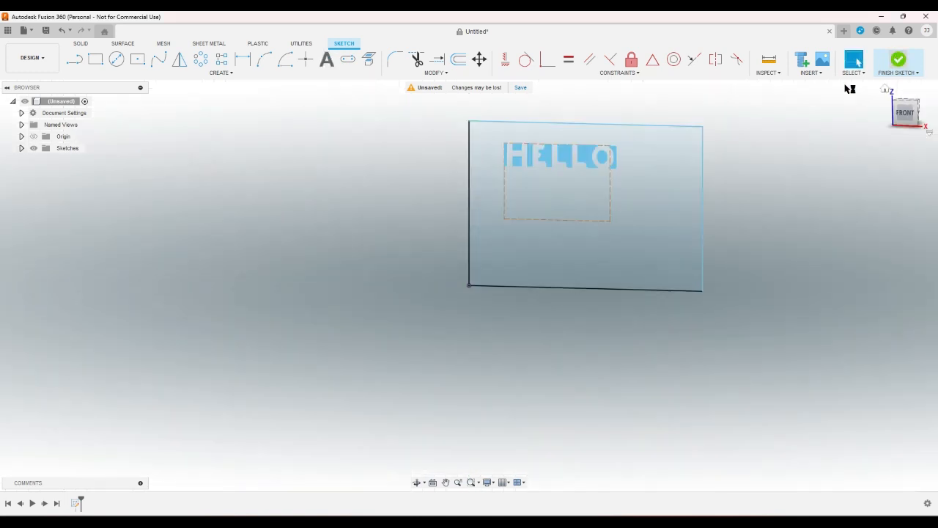
Extrude the rectangle profile into a thin plate and make Sketch1 visible again.
left_click(98, 61)
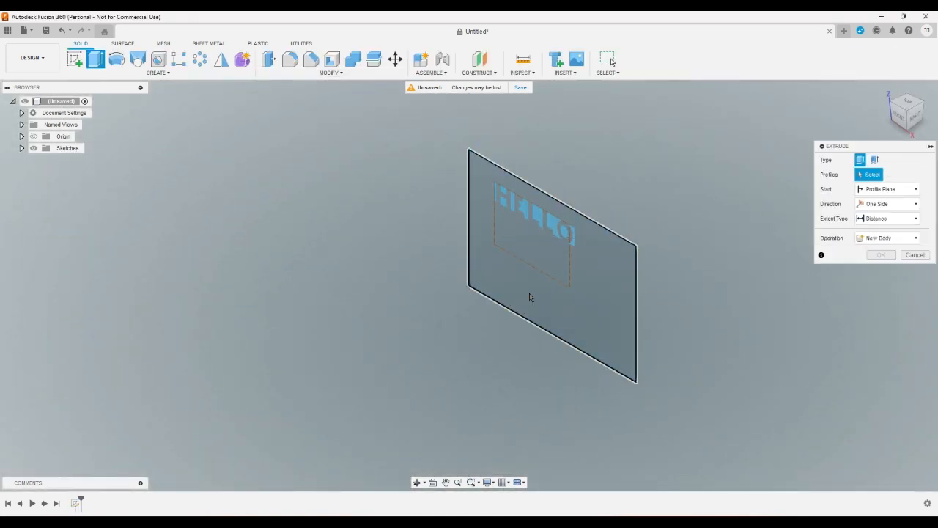
left_click(555, 277)
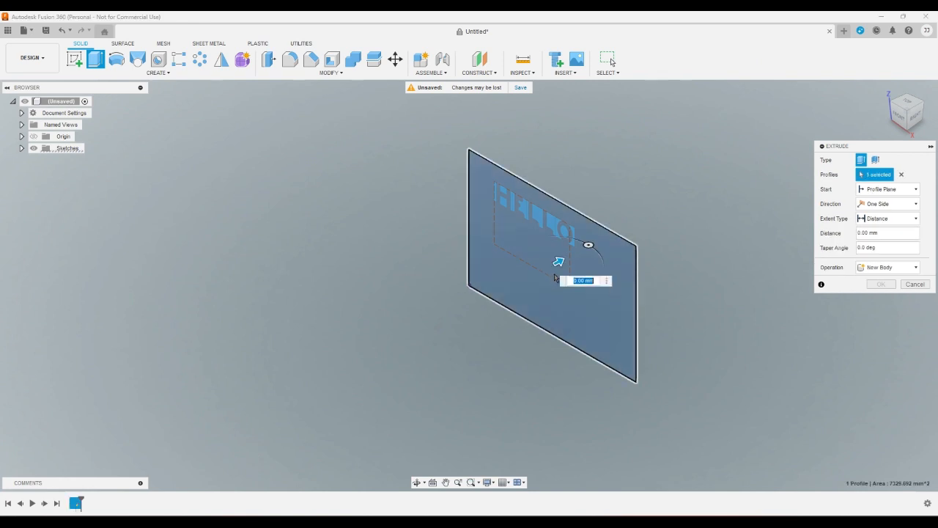
key("Return")
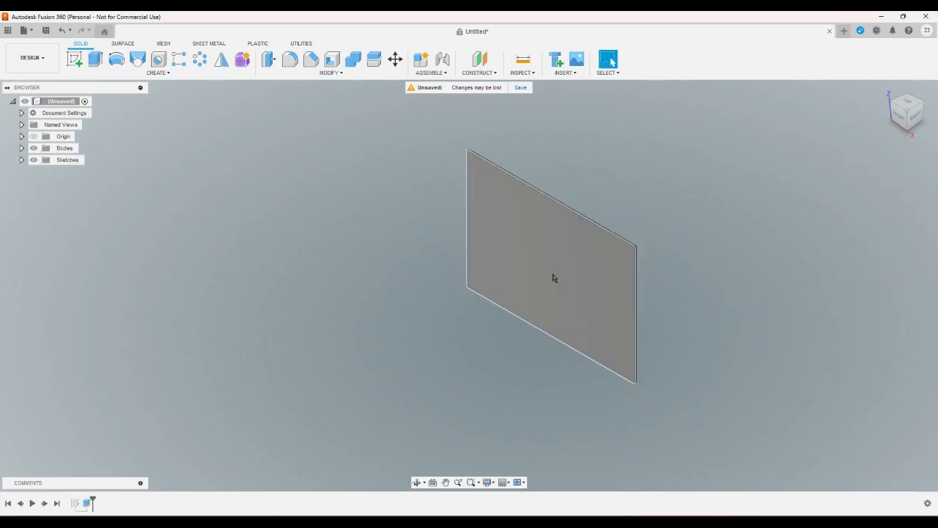
left_click(22, 161)
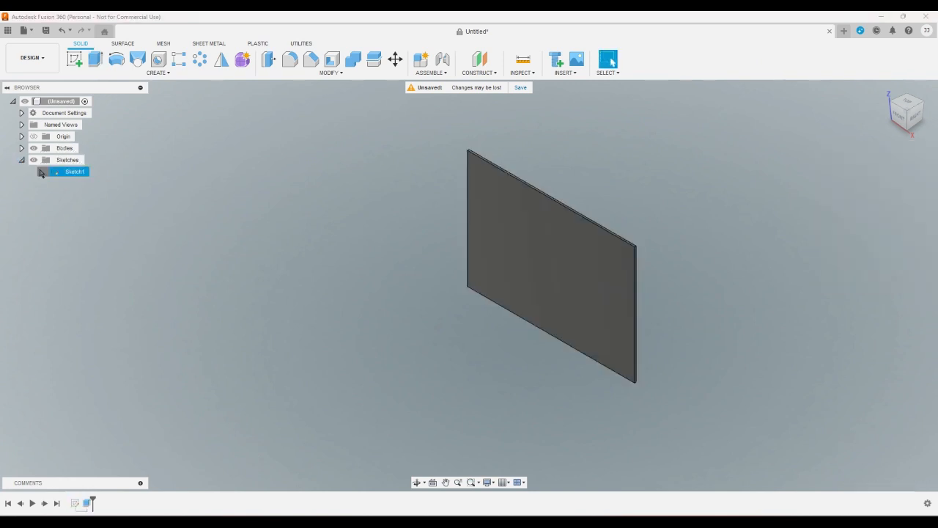
left_click(42, 172)
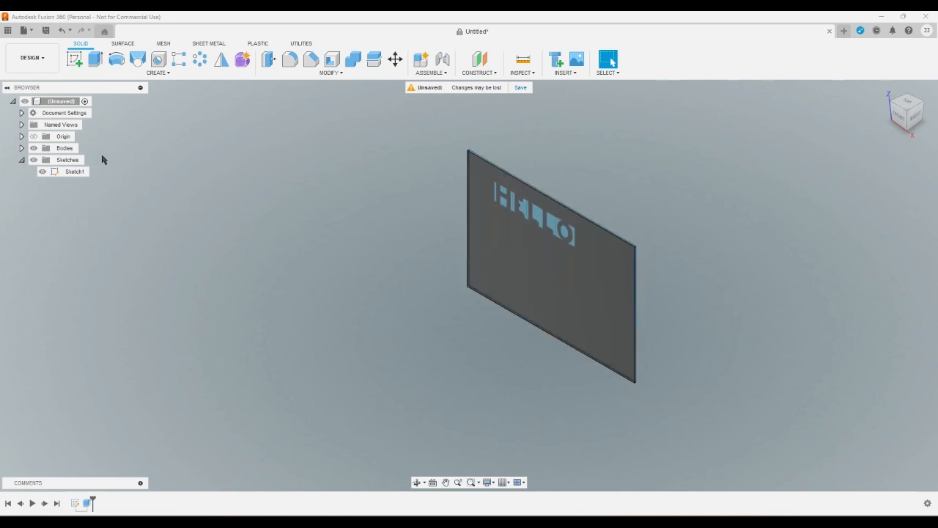
scroll(552, 207, "up", 5)
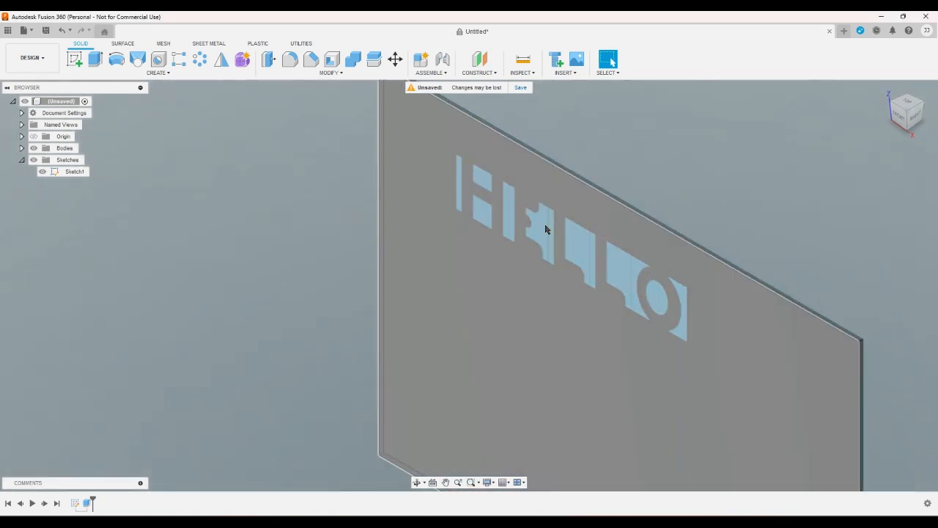
left_click(95, 59)
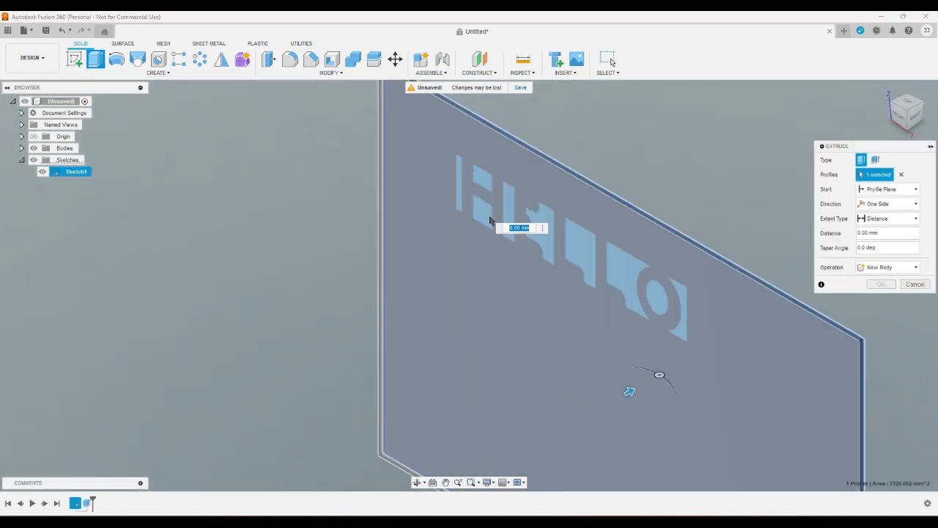
key("Escape")
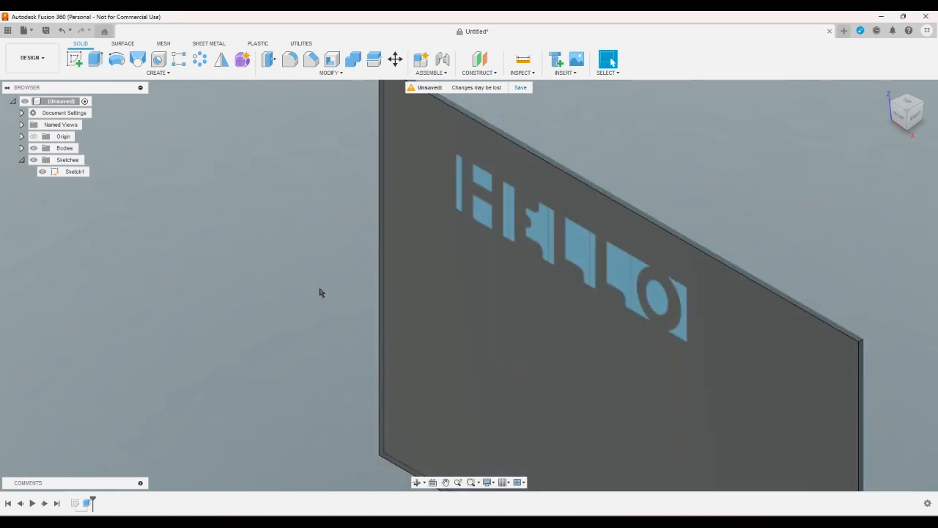
right_click(64, 176)
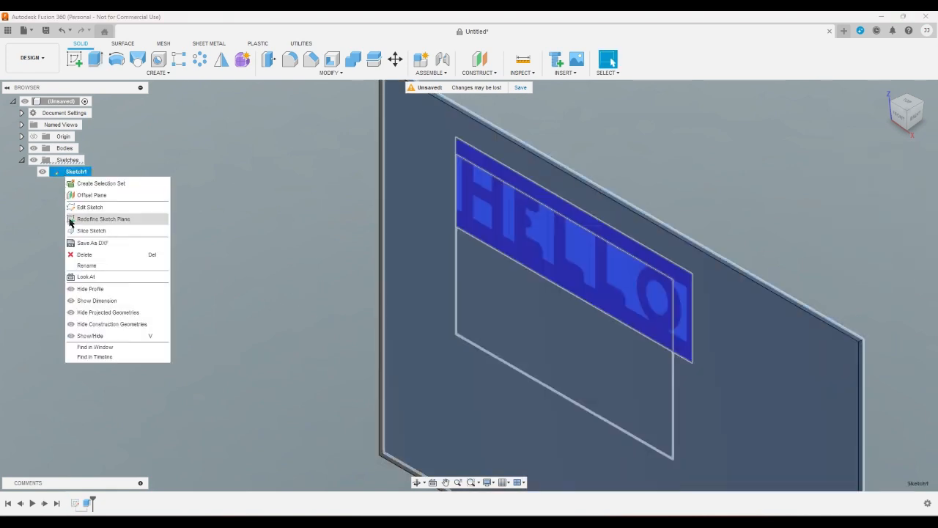
left_click(85, 300)
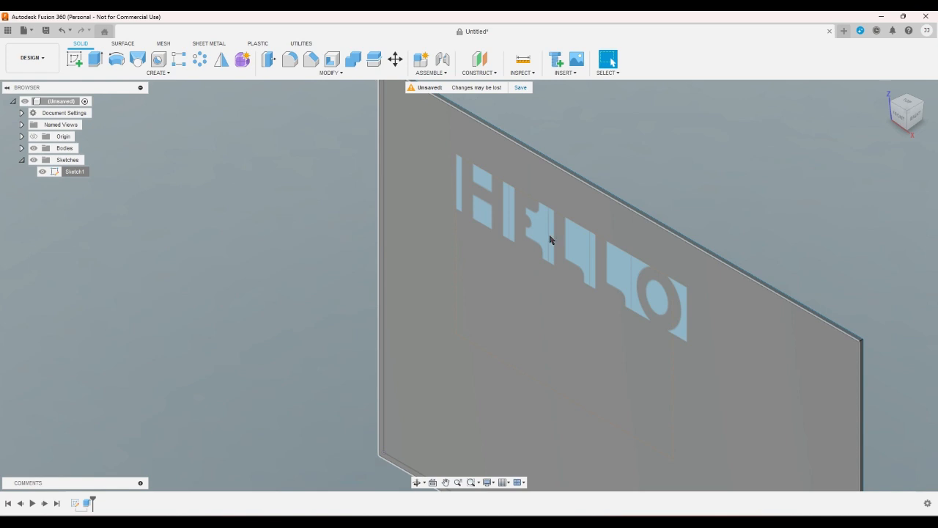
Sketch the text HELLO at 10 mm height in the ThreeDPInvertedStencil font on the plate's front face, below the existing text, and finish the sketch.
left_click(74, 59)
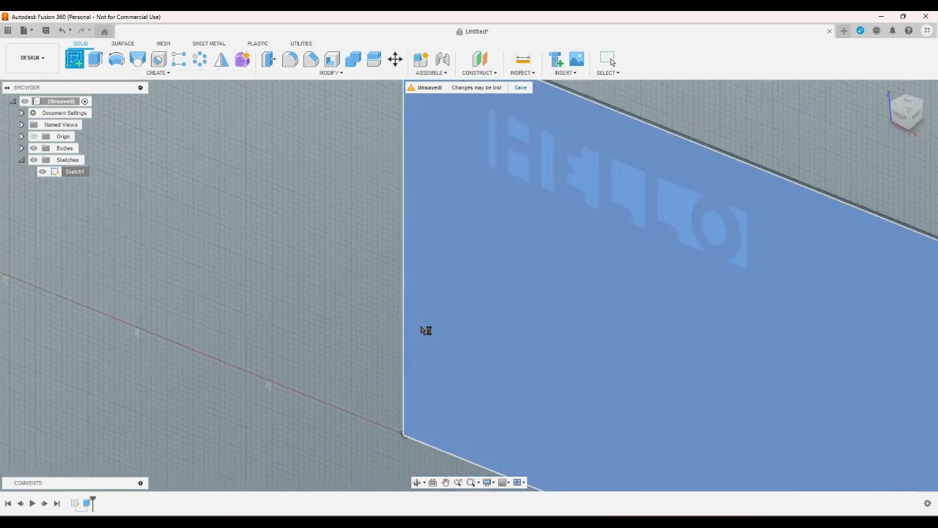
left_click(426, 330)
left_click(327, 60)
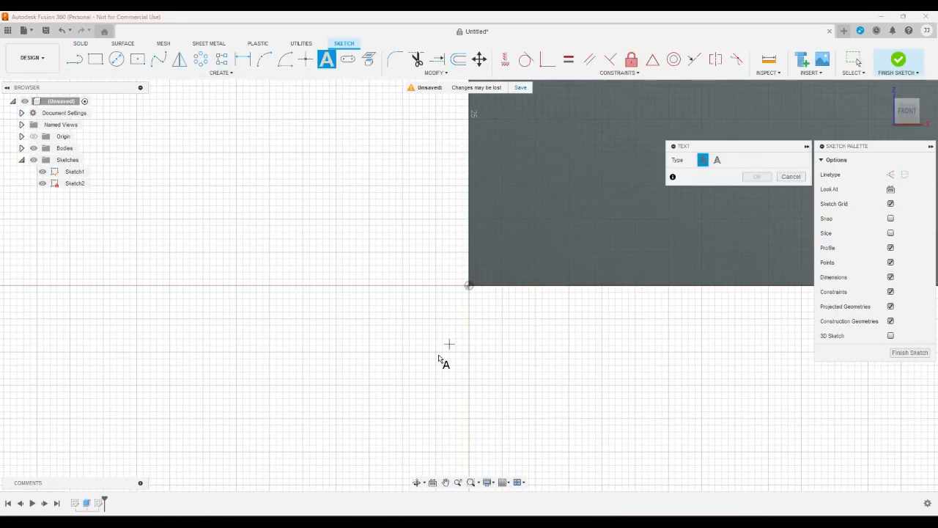
left_click(513, 259)
left_click(619, 132)
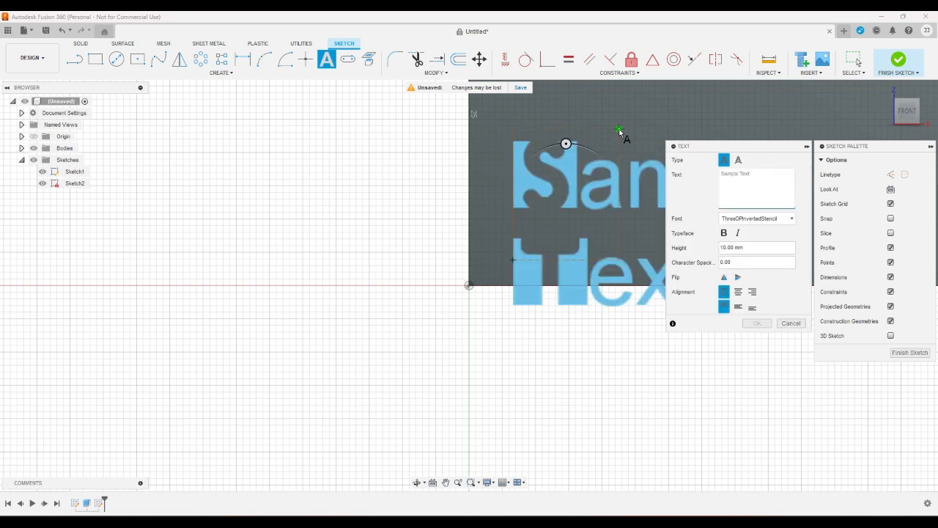
type("HELLO")
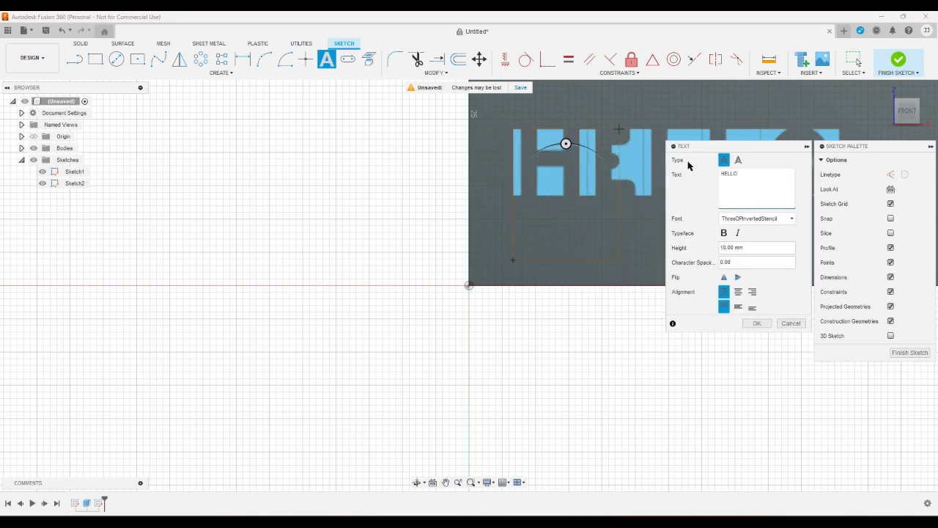
left_click(757, 324)
left_click_drag(903, 107, 869, 88)
left_click(899, 60)
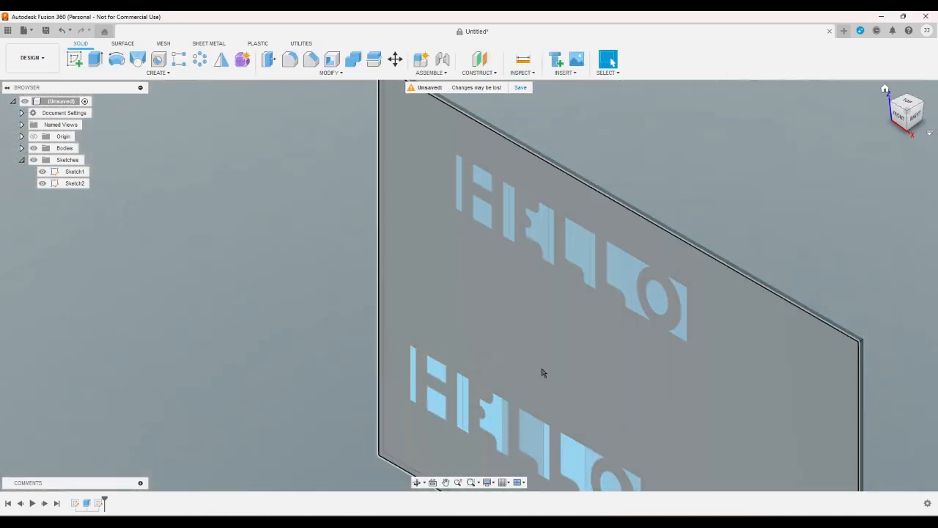
Extrude the lower HELLO text as a cut with a distance of -1 mm through the plate.
left_click(412, 362)
left_click(95, 62)
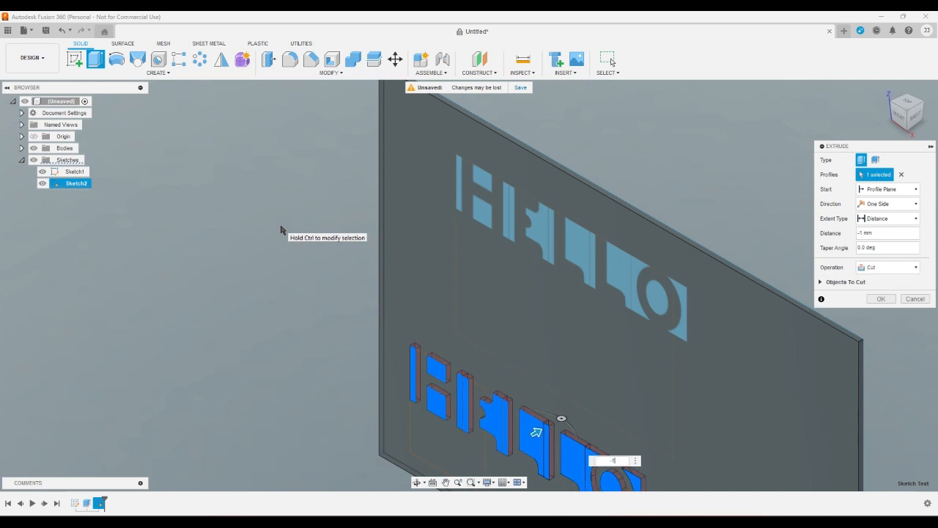
key("Return")
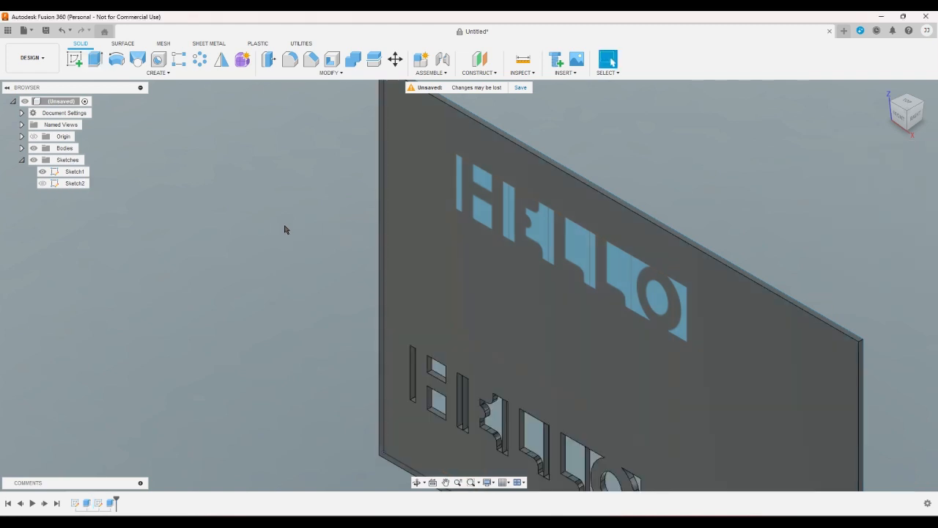
left_click(899, 115)
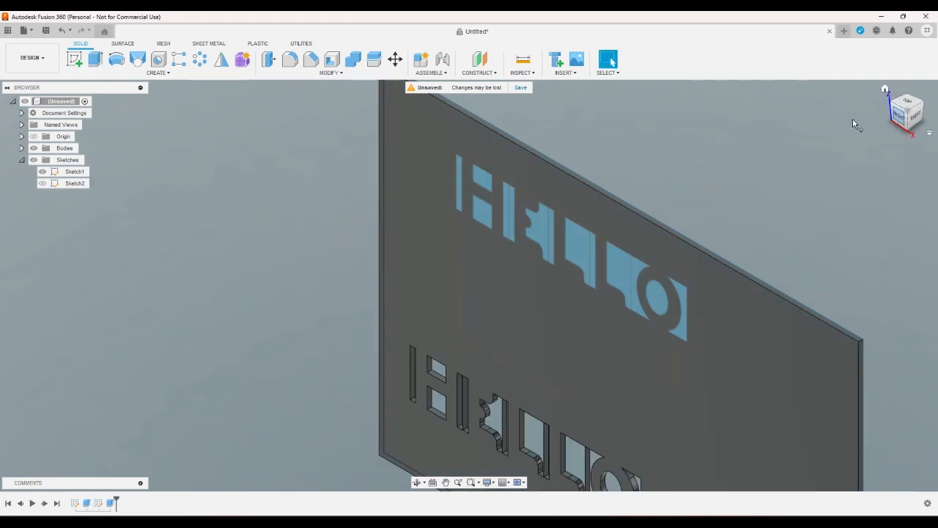
scroll(521, 291, "up", 2)
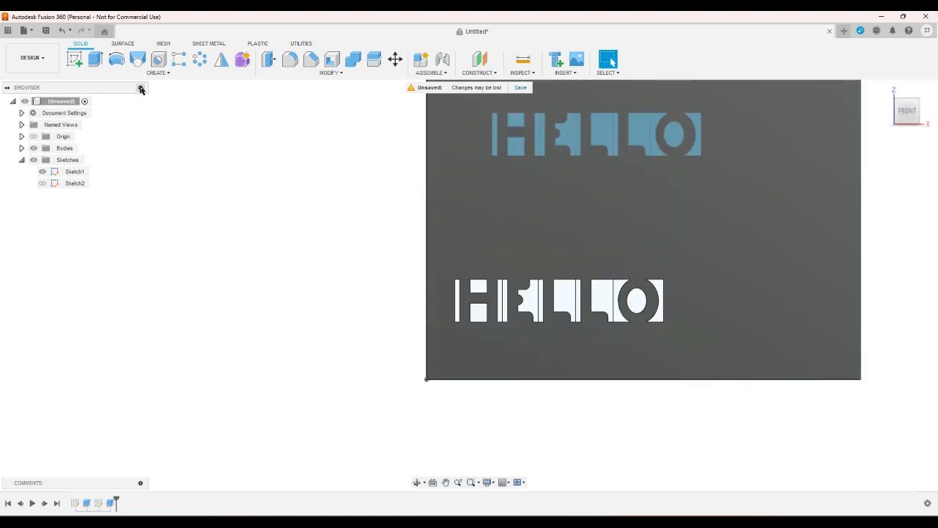
left_click(95, 59)
left_click(549, 301)
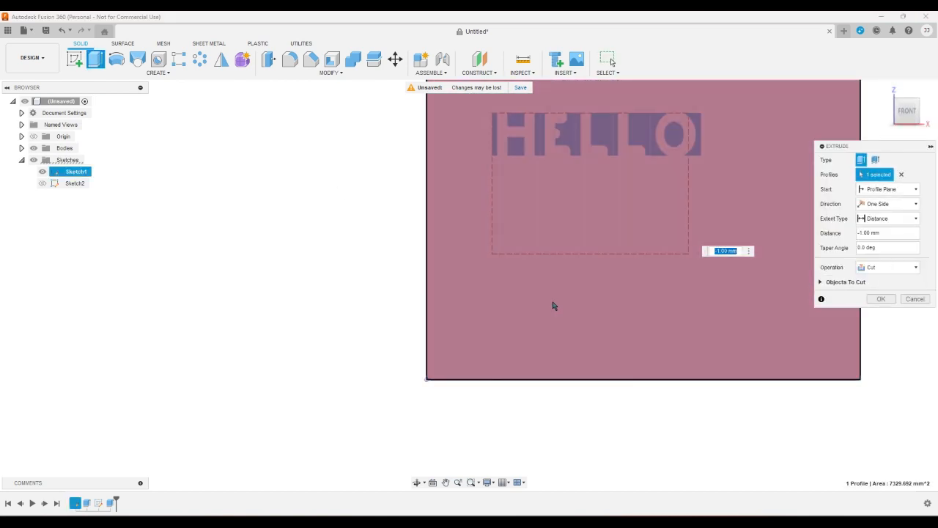
left_click(914, 297)
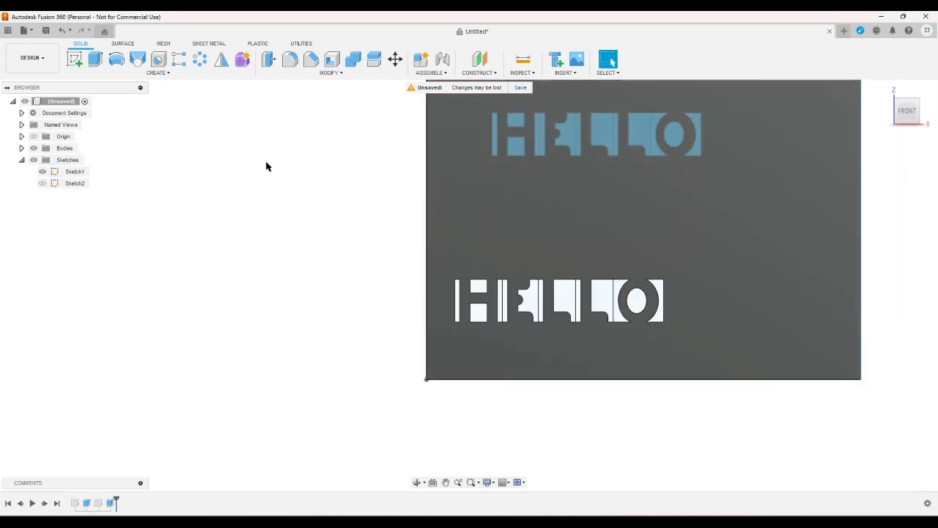
Start a new sketch on the plate's front face and draw a narrow full-height rectangle over the thin seam between the cut-out H and E.
left_click(79, 58)
left_click(508, 238)
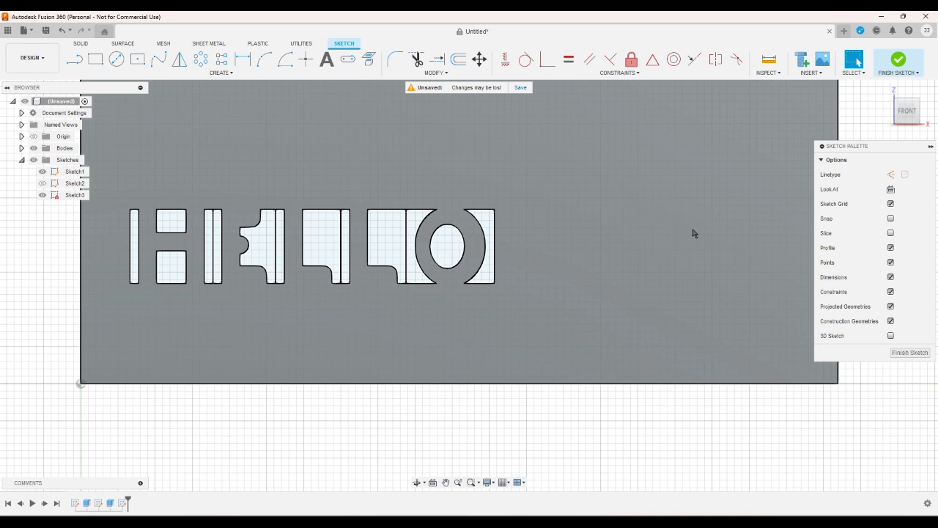
scroll(699, 235, "down", 1)
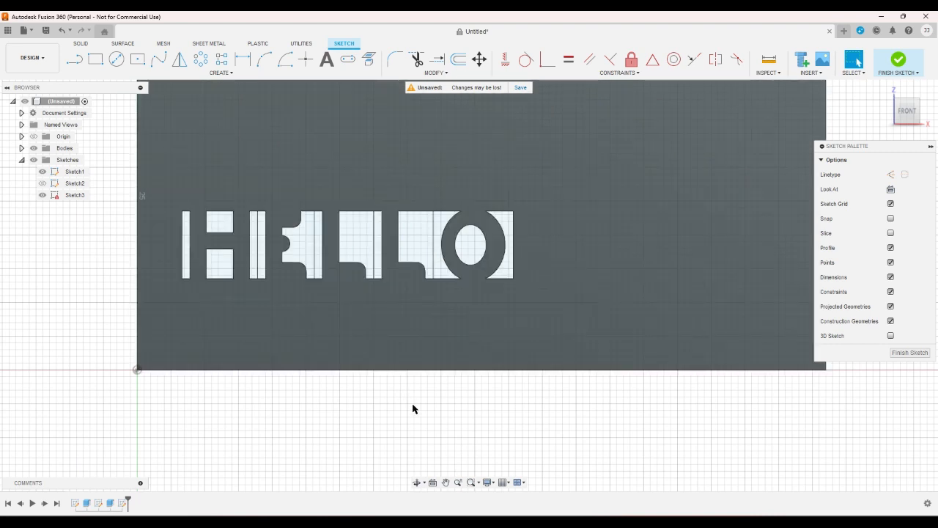
scroll(413, 408, "down", 1)
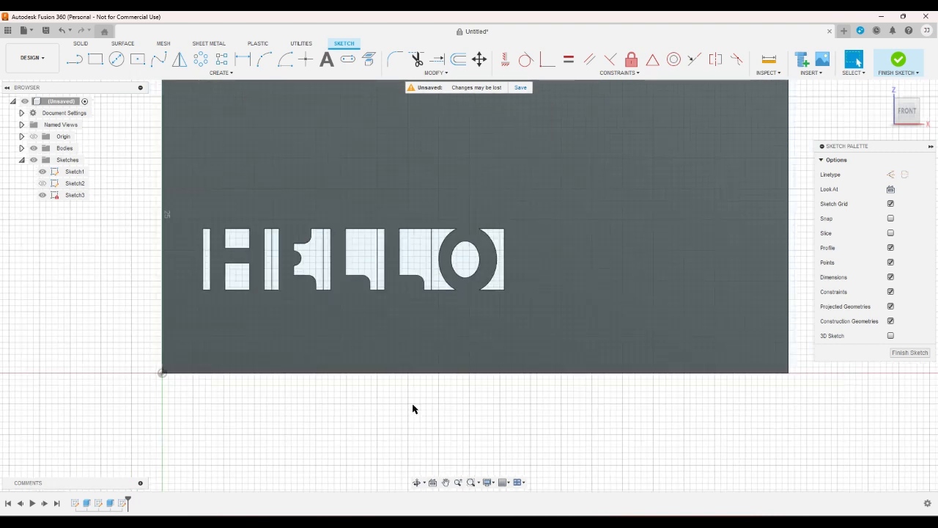
scroll(275, 224, "up", 4)
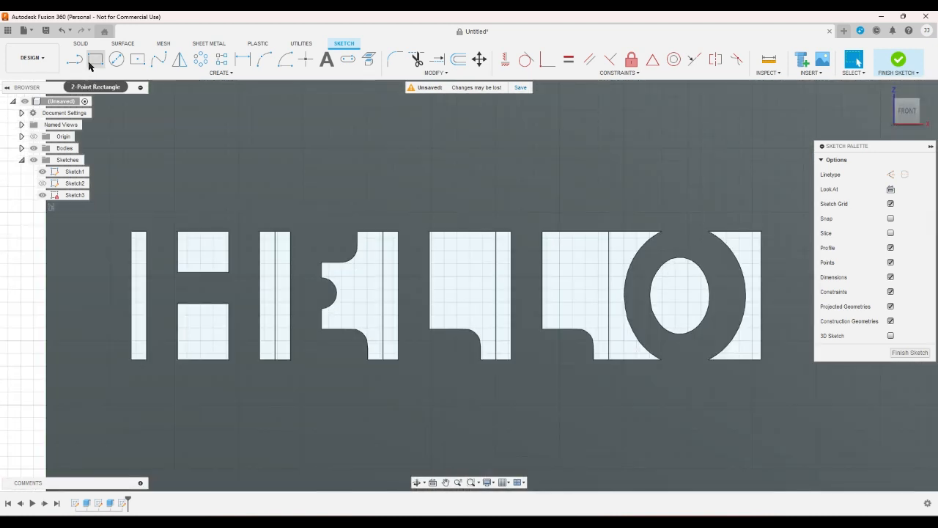
left_click(94, 60)
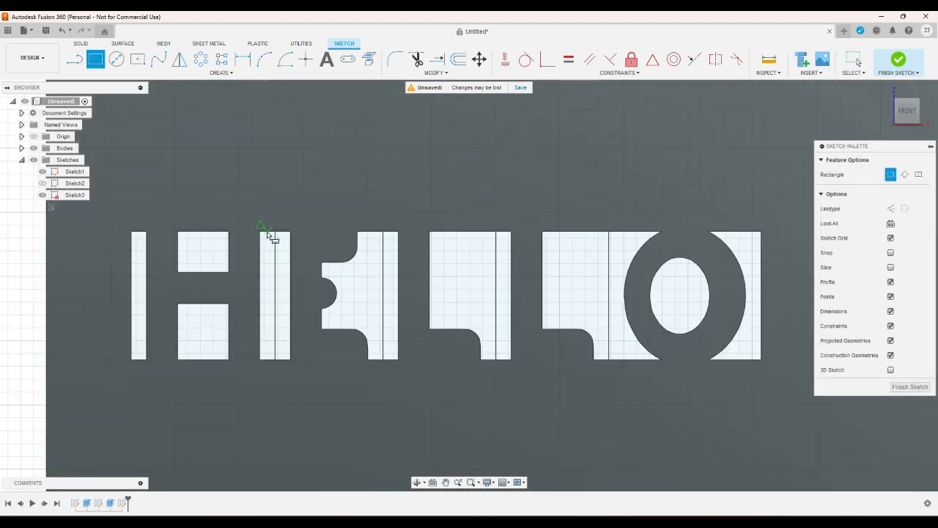
left_click(267, 231)
left_click(287, 360)
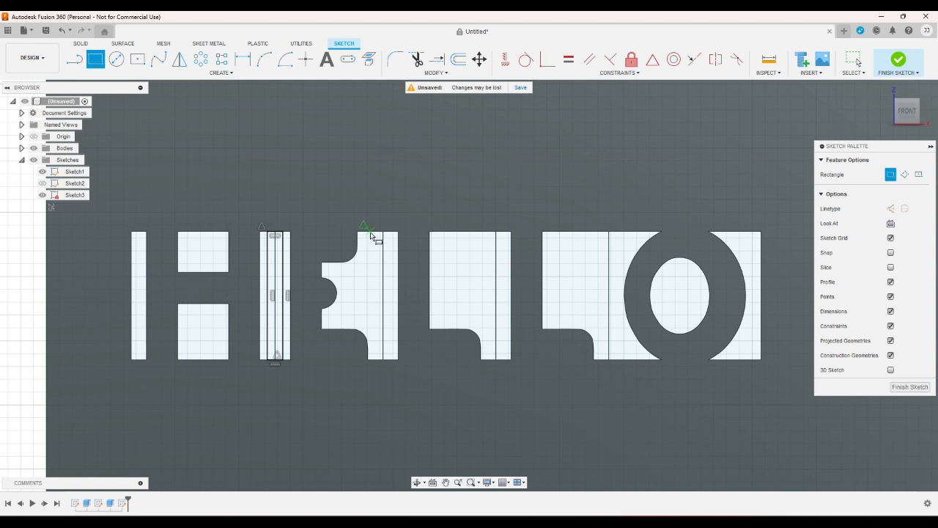
Draw full-height rectangles over the seams between E and L, L and L, and L and O, and finish the sketch.
left_click(330, 234)
left_click(398, 360)
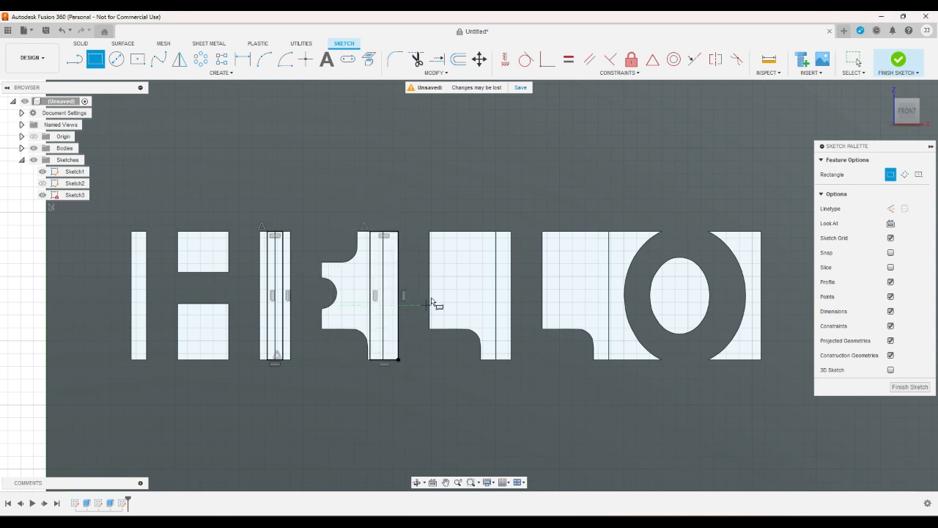
left_click(489, 232)
left_click(504, 358)
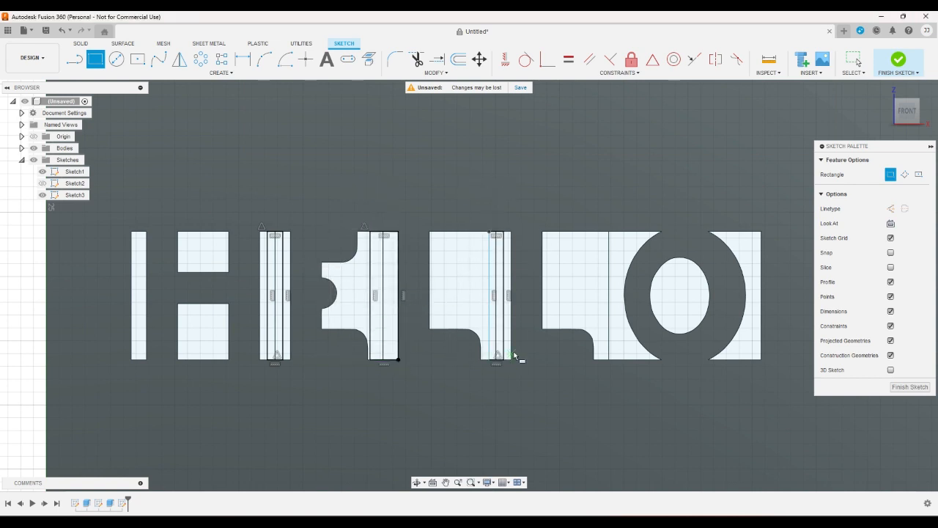
left_click(600, 231)
left_click(618, 362)
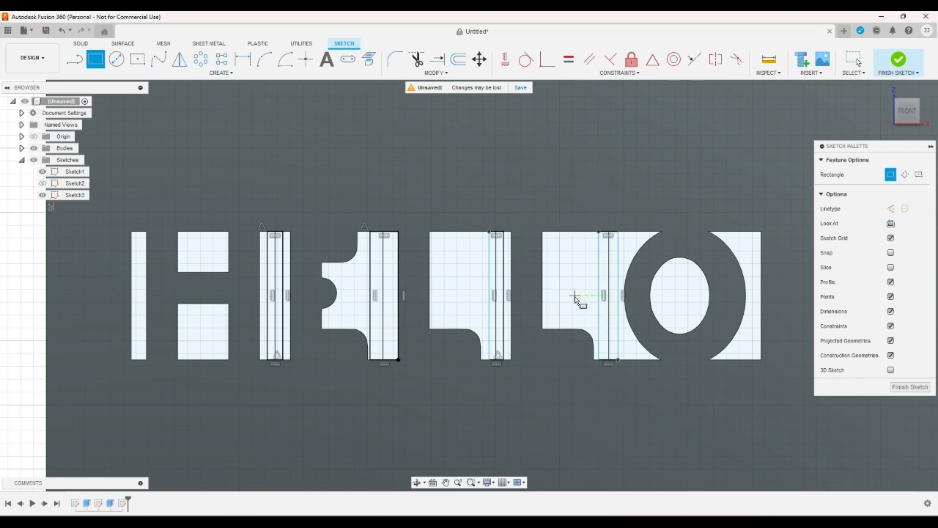
right_click(576, 299)
left_click(591, 300)
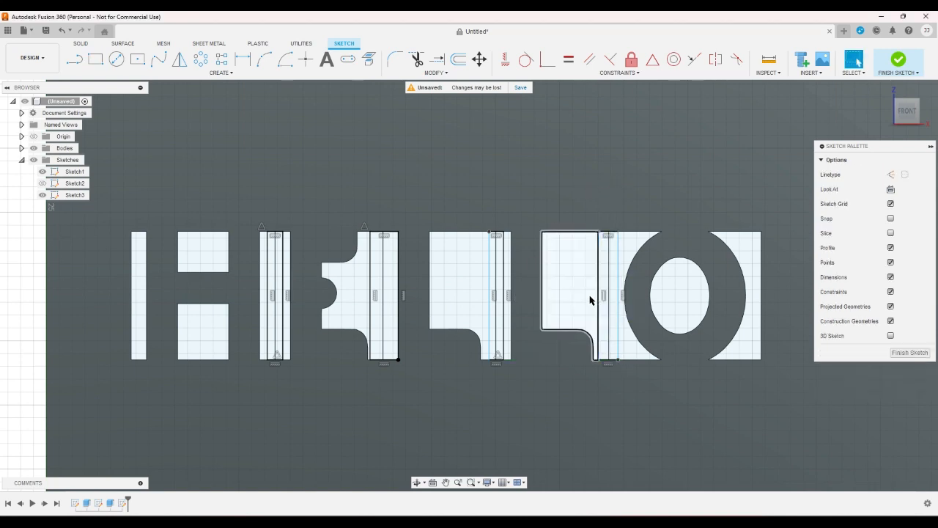
scroll(568, 300, "down", 3)
scroll(561, 298, "up", 3)
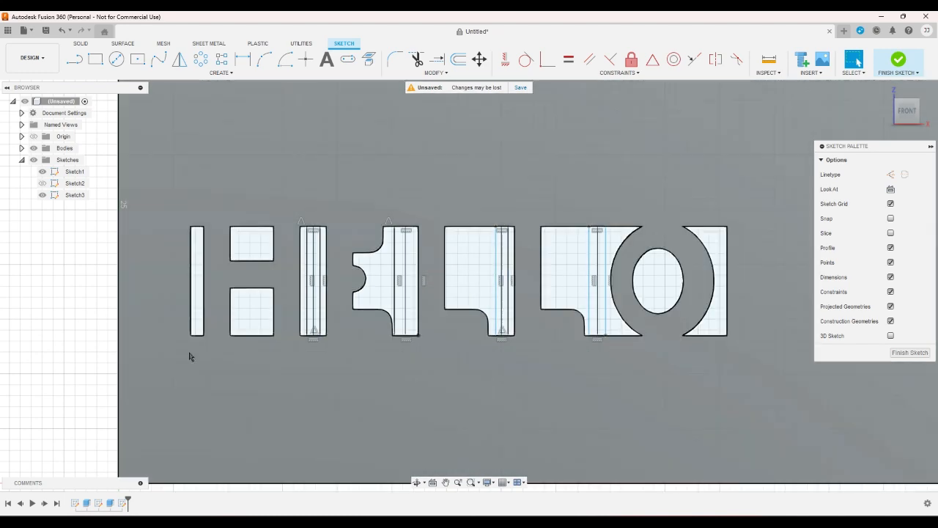
scroll(154, 360, "down", 3)
scroll(99, 396, "down", 2)
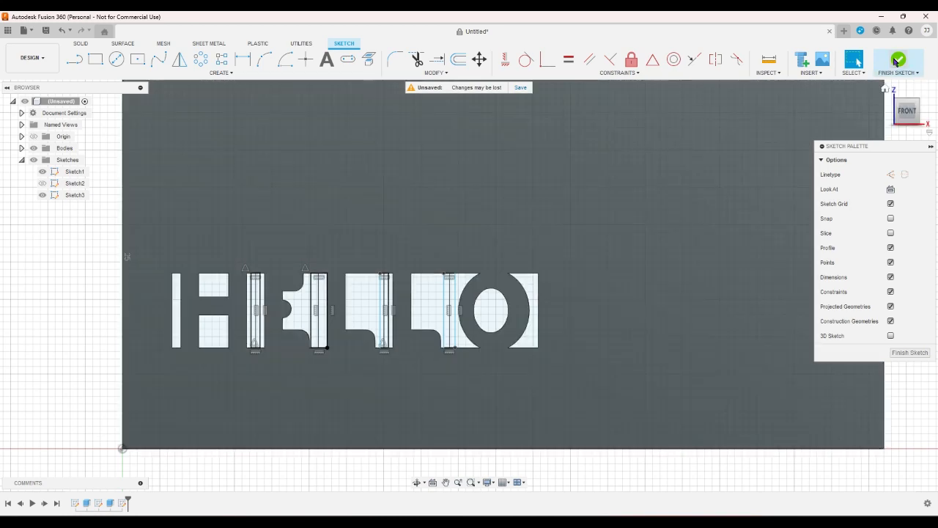
left_click(898, 61)
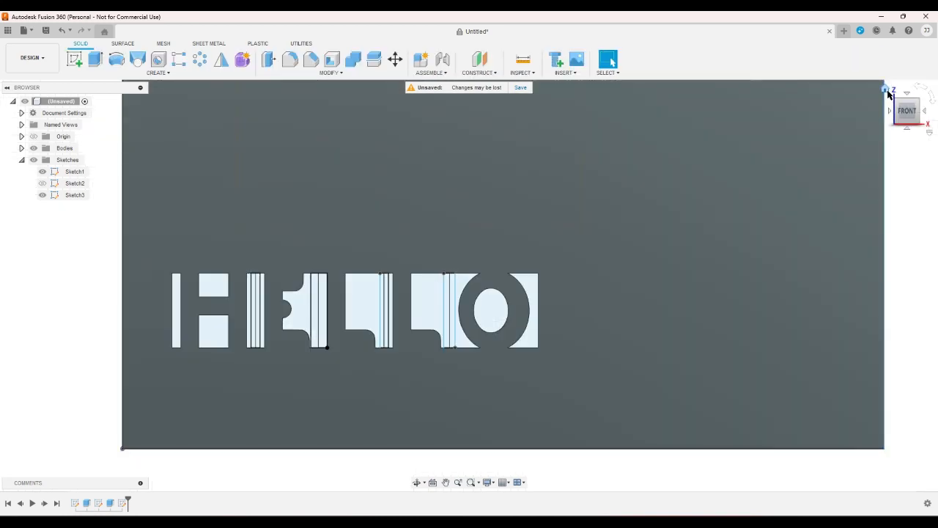
Hide Sketch1 and the plate body, leaving only the seam rectangles of Sketch3 displayed.
left_click(886, 91)
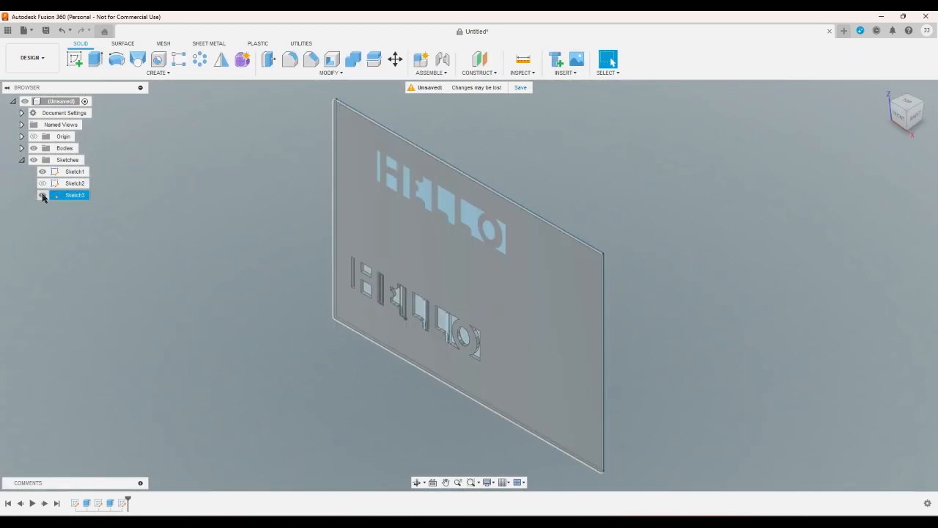
left_click(42, 174)
left_click(42, 174)
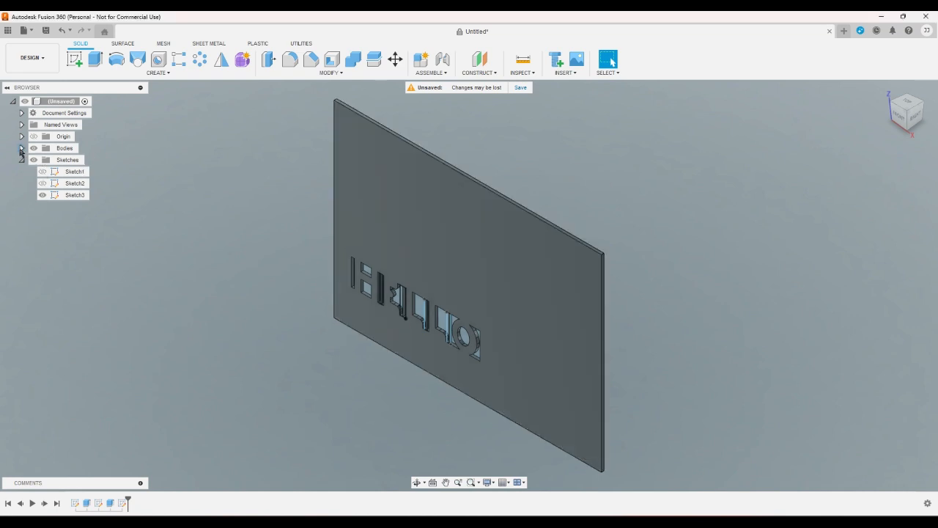
left_click(22, 148)
left_click(41, 159)
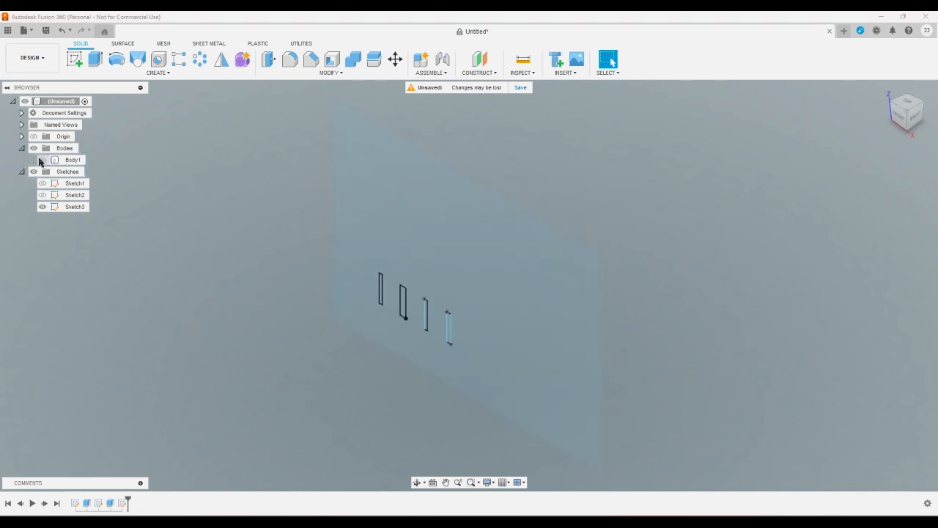
Start an extrusion and select the thin seam profiles of Sketch3 between H and E and between E and L.
left_click(95, 59)
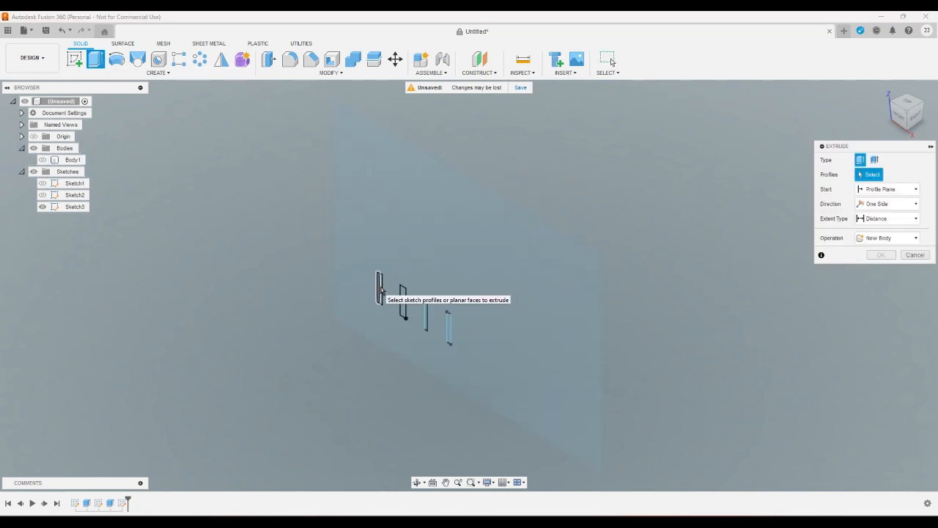
scroll(302, 299, "up", 4)
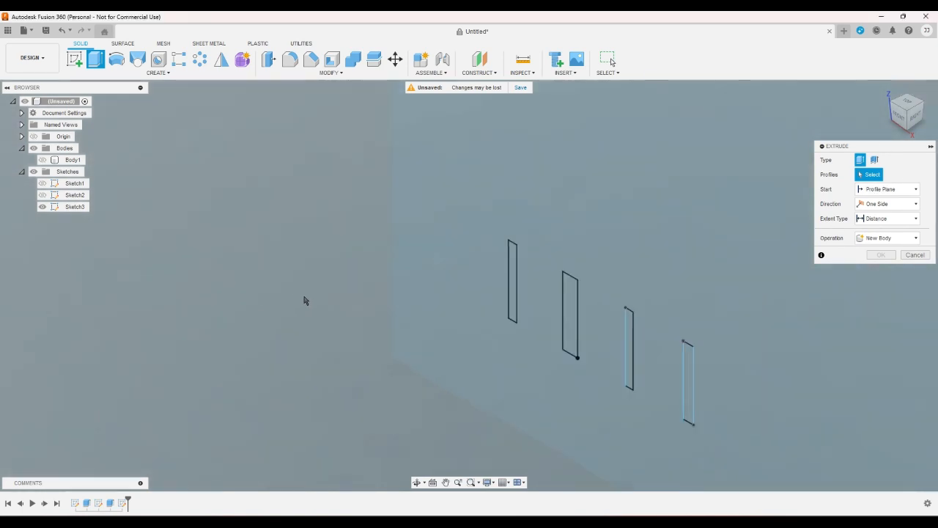
scroll(305, 301, "up", 2)
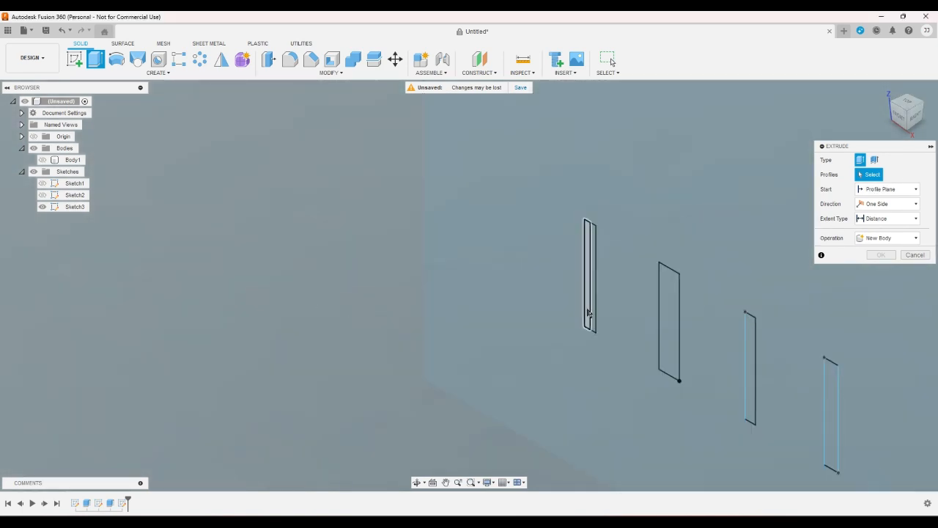
left_click(591, 314)
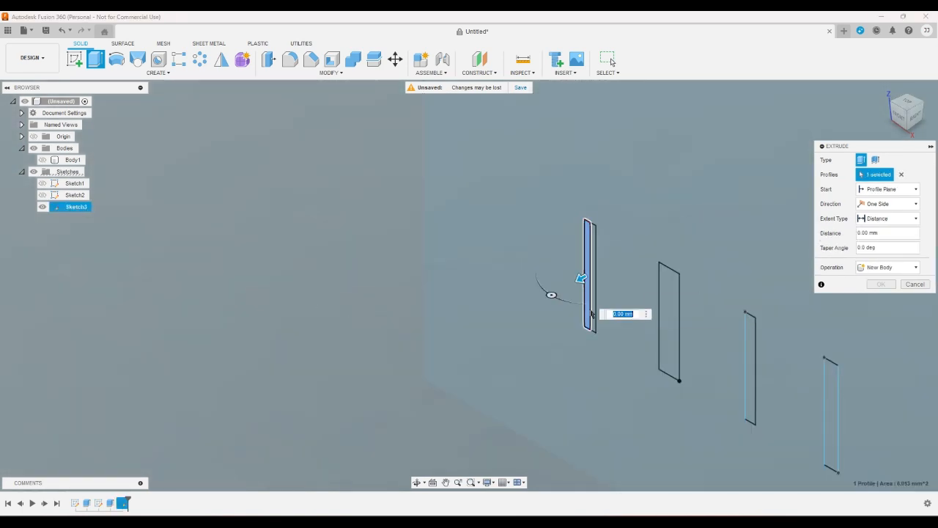
left_click(591, 313)
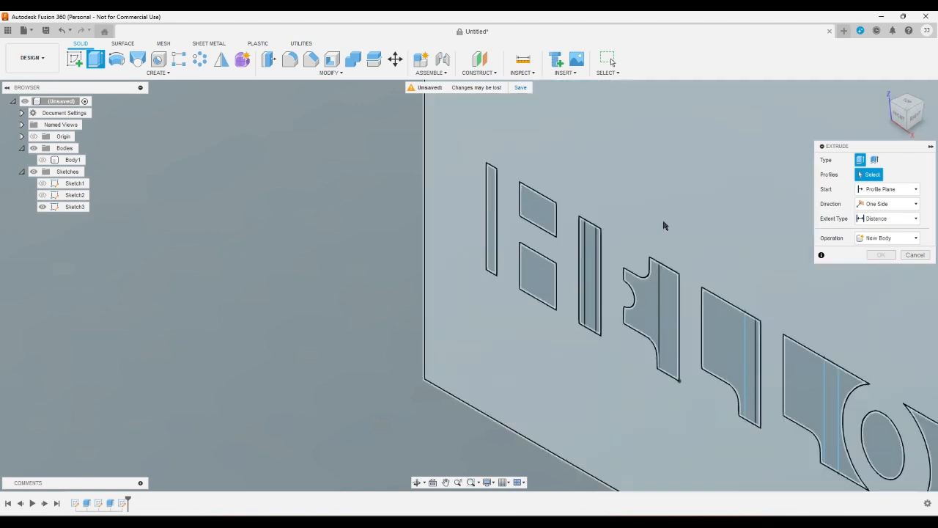
left_click(900, 111)
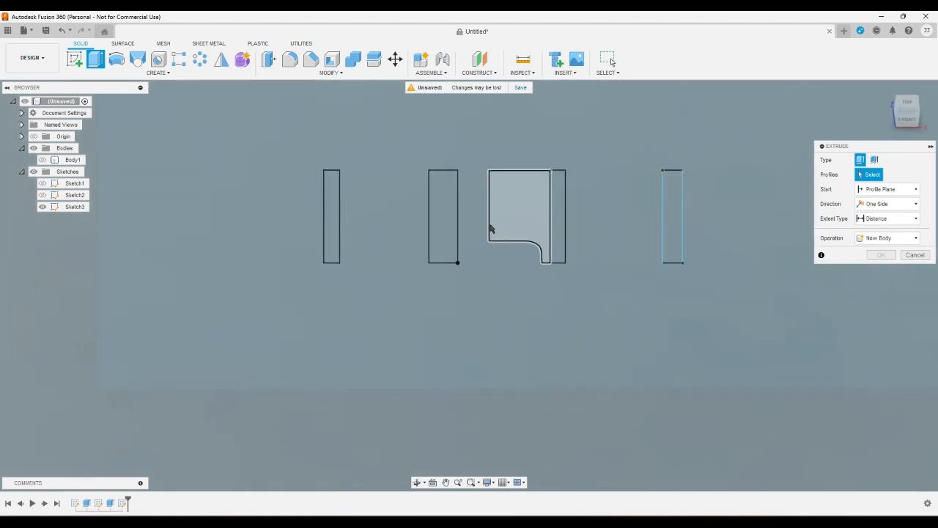
scroll(492, 228, "up", 5)
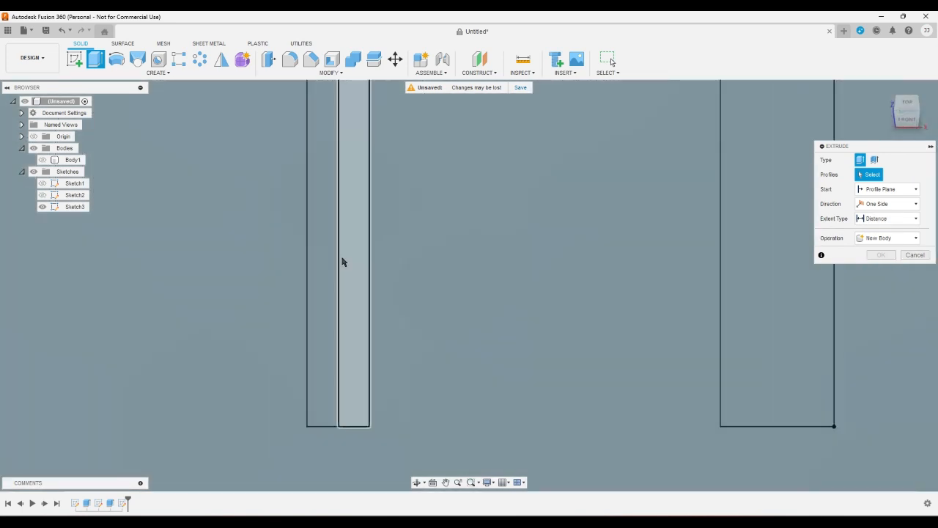
left_click(341, 261)
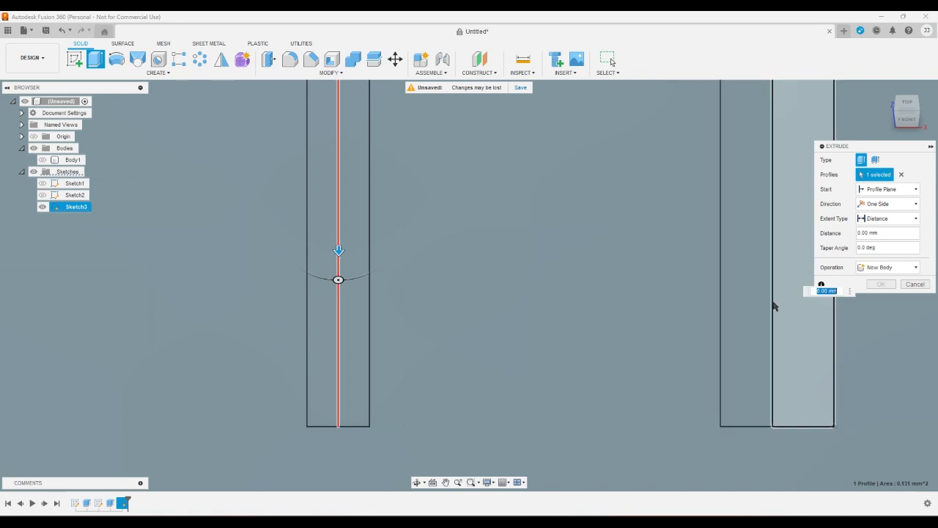
left_click(774, 297)
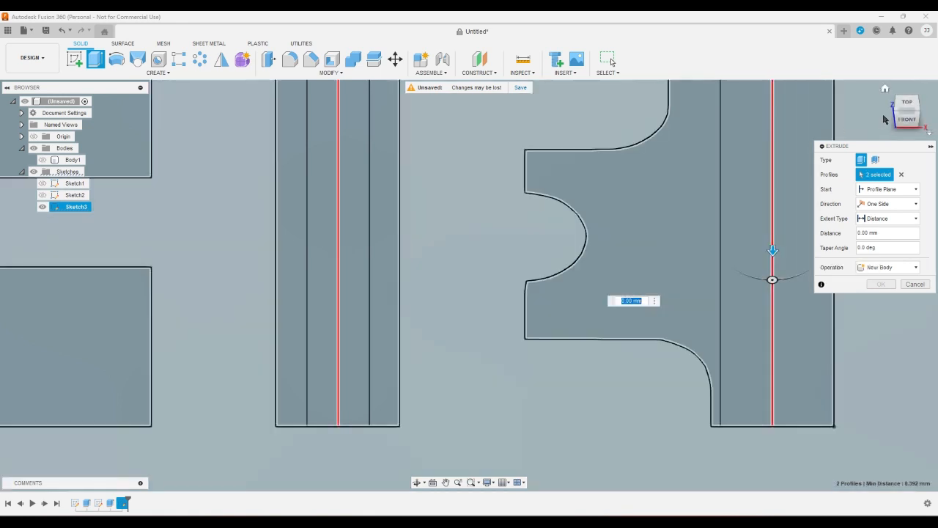
Add the thin seam profiles between the two Ls and between L and O to the extrusion's profiles.
scroll(454, 249, "down", 4)
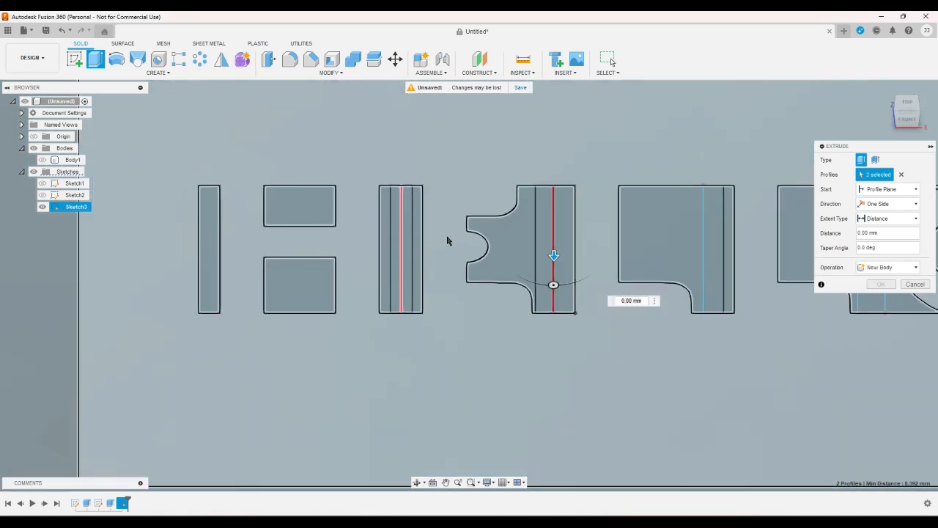
scroll(722, 235, "up", 5)
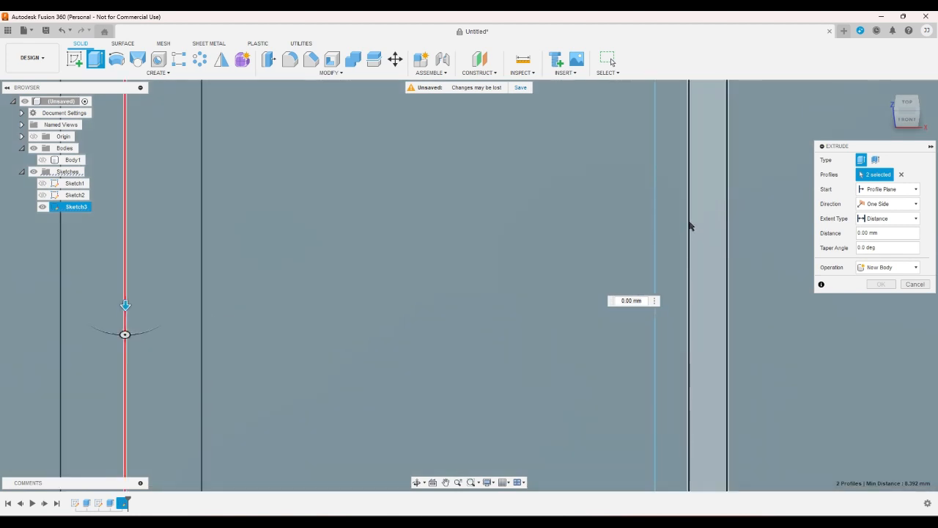
left_click(689, 219)
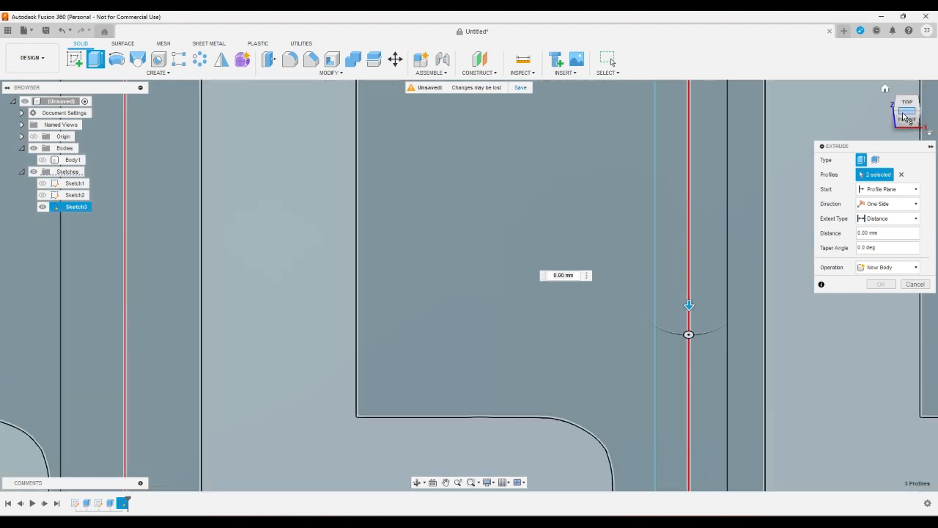
scroll(381, 249, "down", 5)
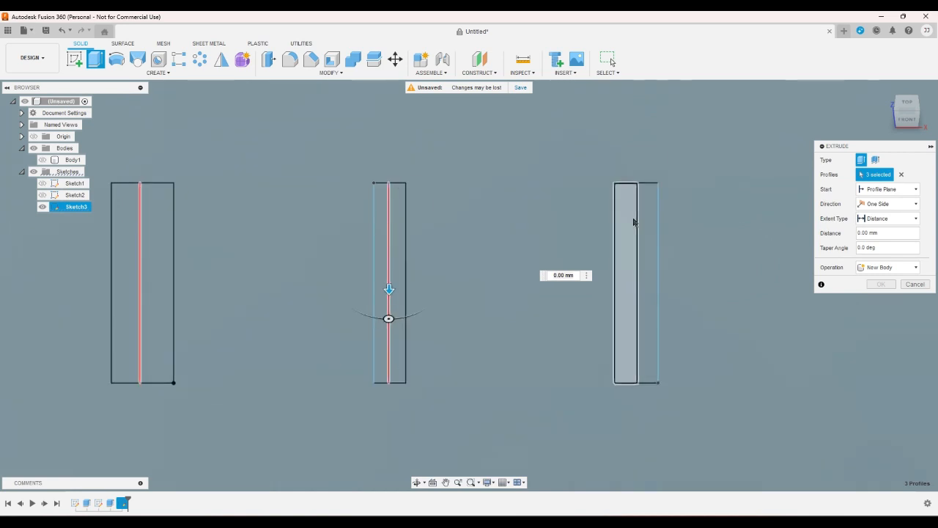
scroll(635, 222, "up", 2)
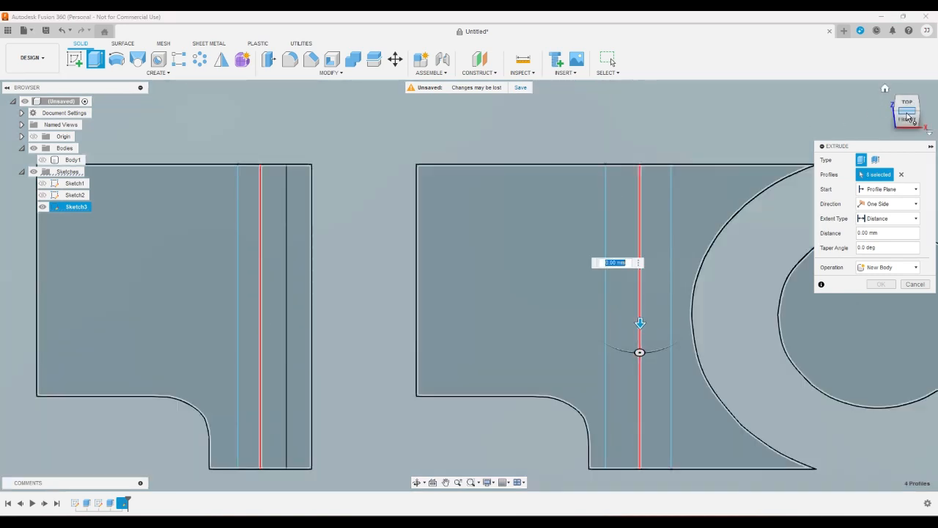
Show the plate body again and extrude the four selected seam profiles as a cut through the plate.
scroll(543, 203, "down", 6)
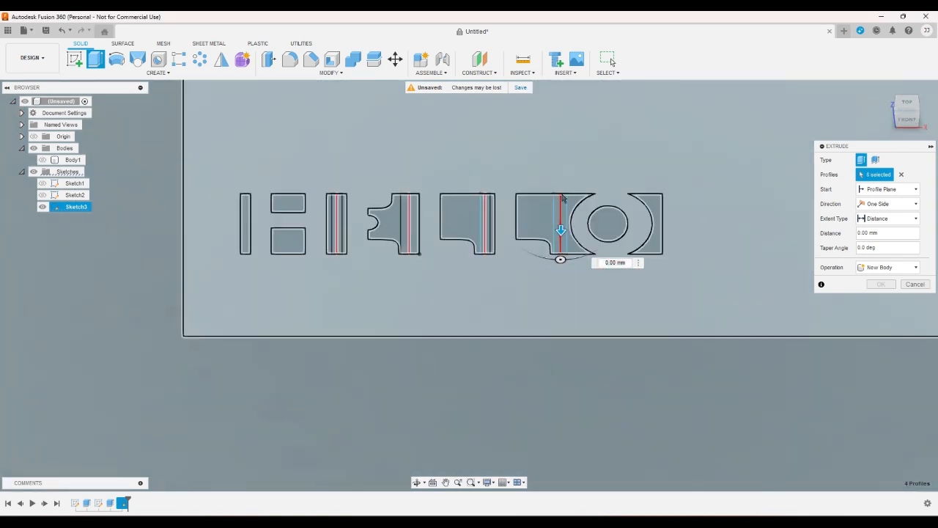
scroll(565, 199, "down", 1)
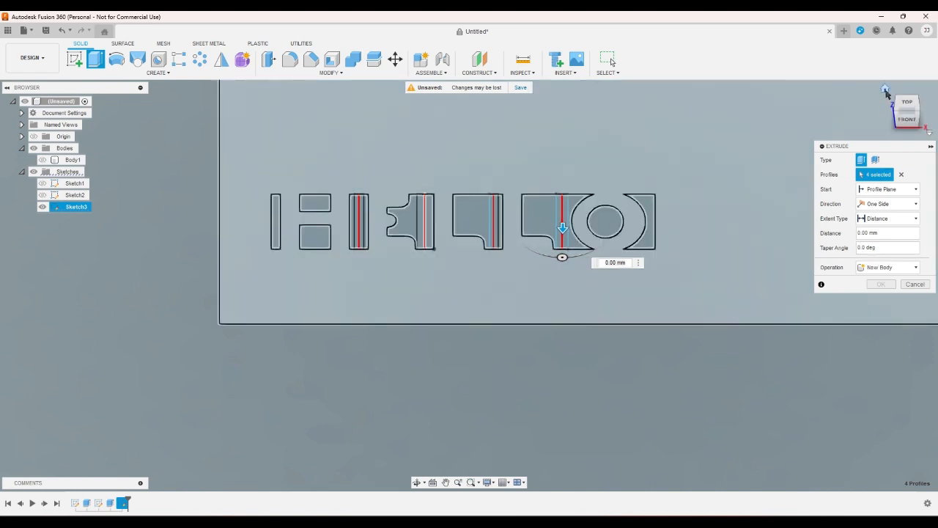
left_click(885, 89)
left_click(42, 161)
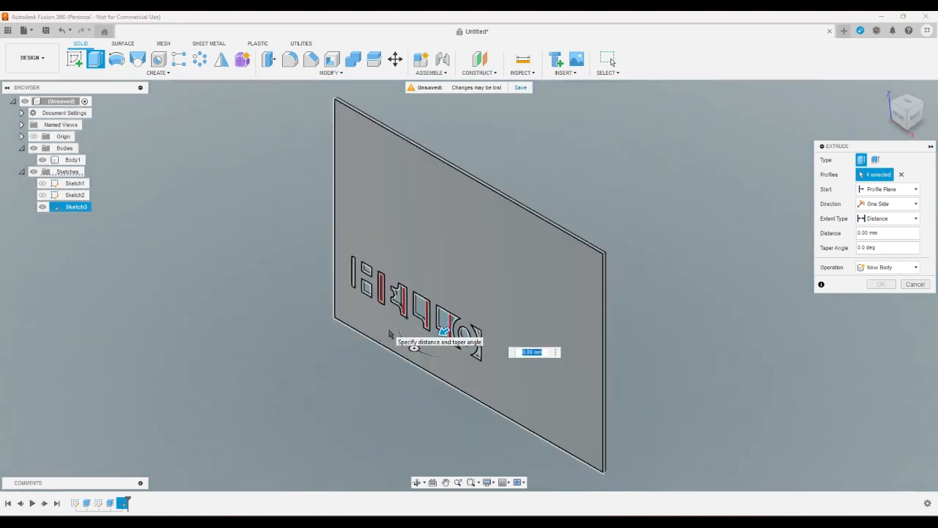
key("Escape")
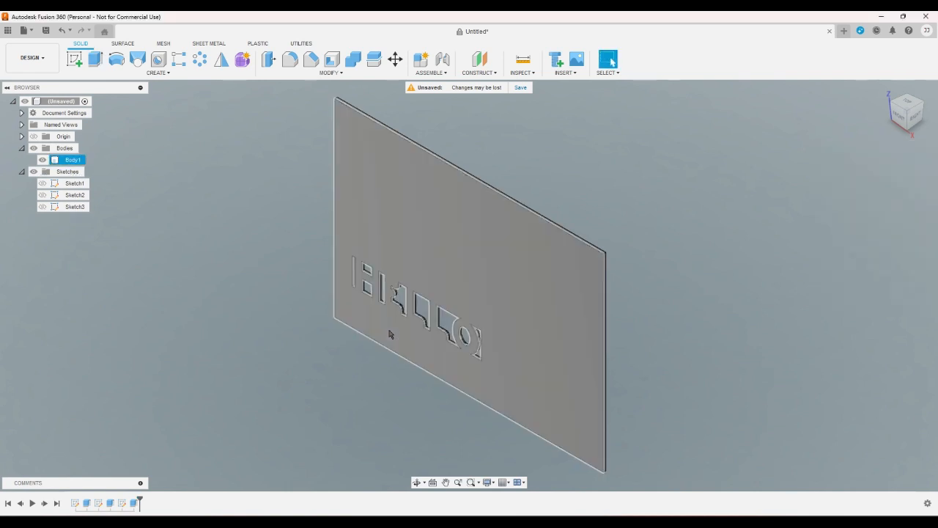
left_click(639, 266)
scroll(657, 271, "up", 3)
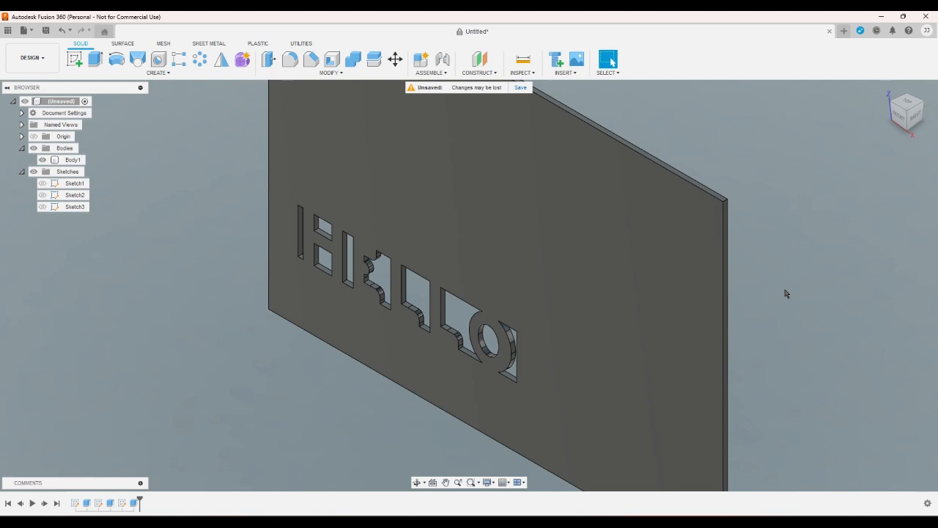
left_click(686, 159)
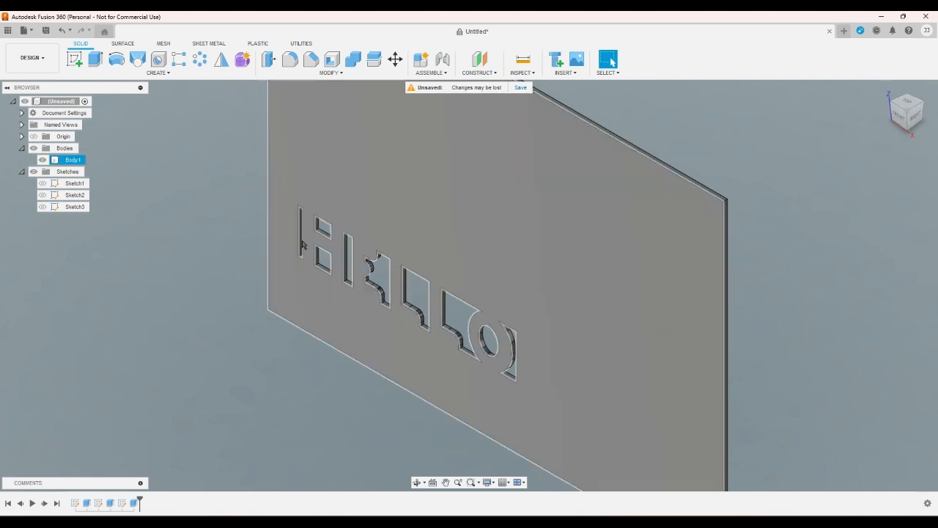
Examine the HELLO stencil cut-outs in the plate up close and look over the font's glyph table in FontForge.
left_click(242, 255)
scroll(220, 253, "up", 2)
scroll(220, 252, "down", 3)
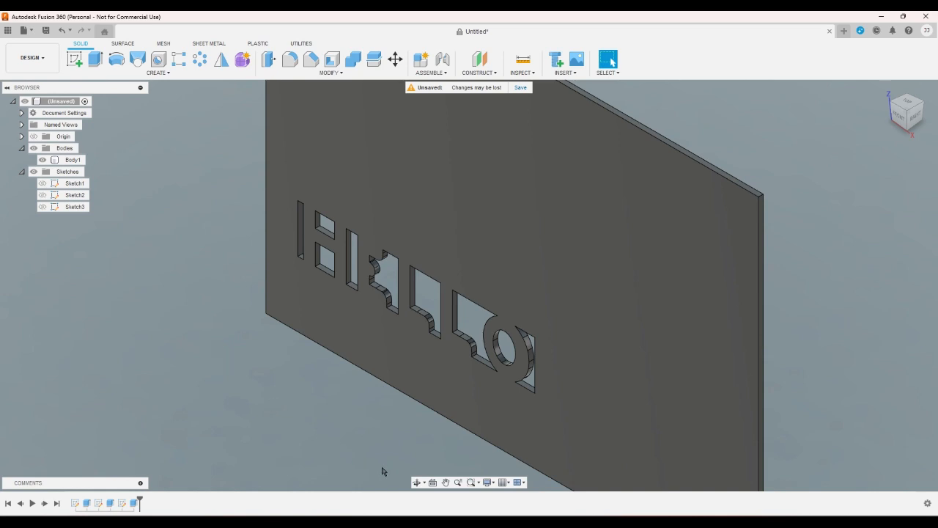
mouse_move(426, 522)
left_click(413, 503)
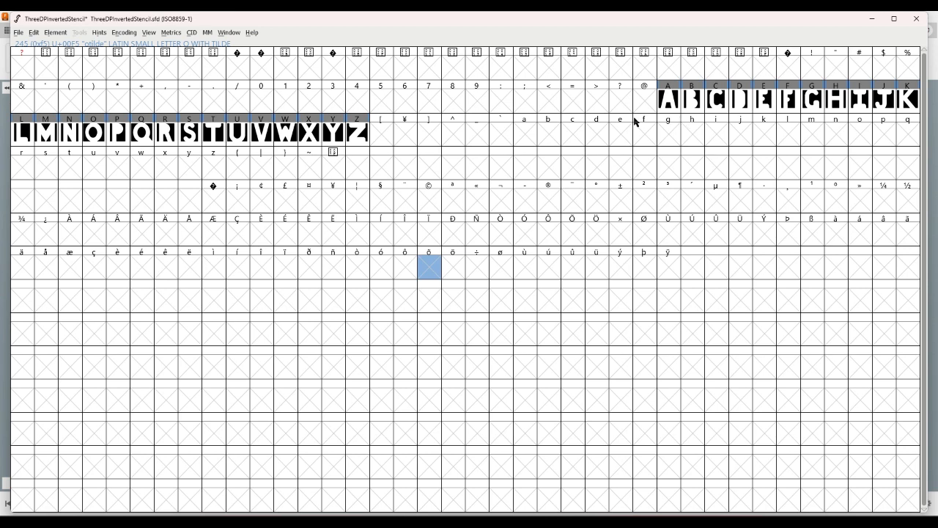
left_click(469, 476)
left_click(353, 302)
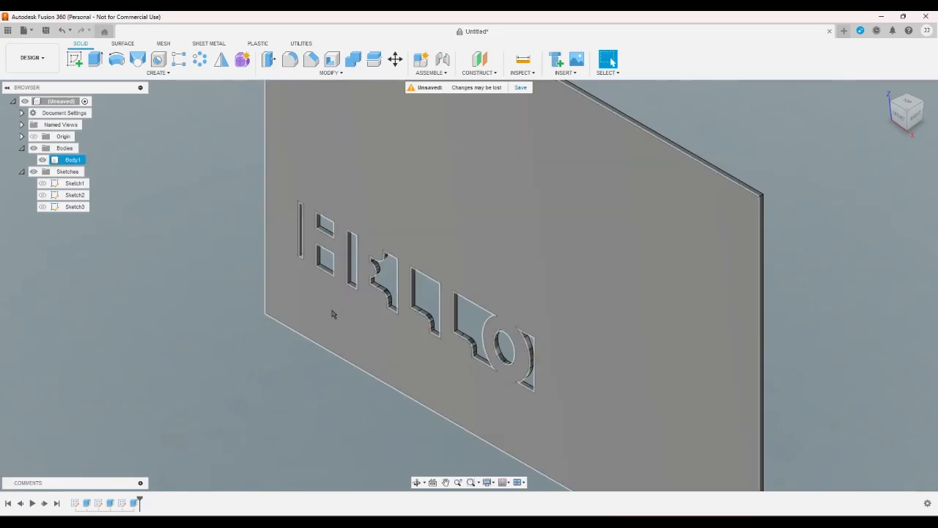
left_click(228, 241)
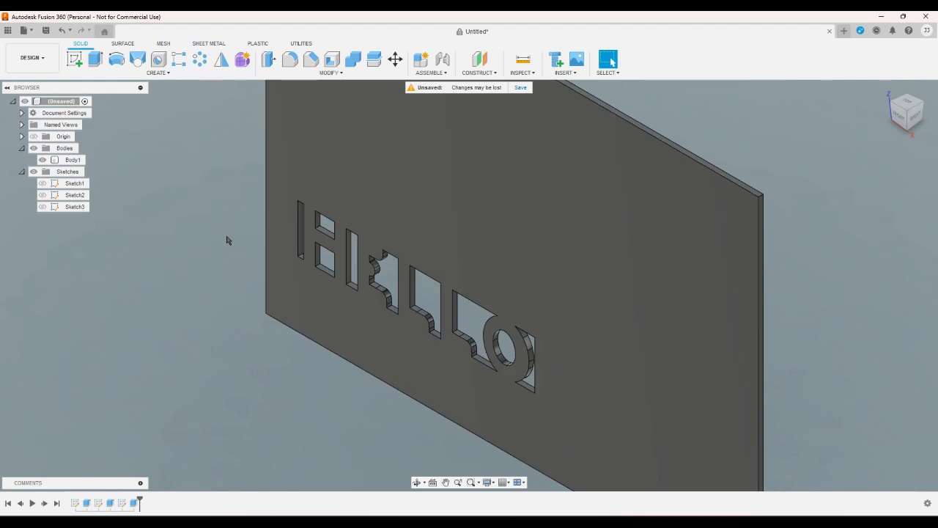
scroll(227, 240, "up", 5)
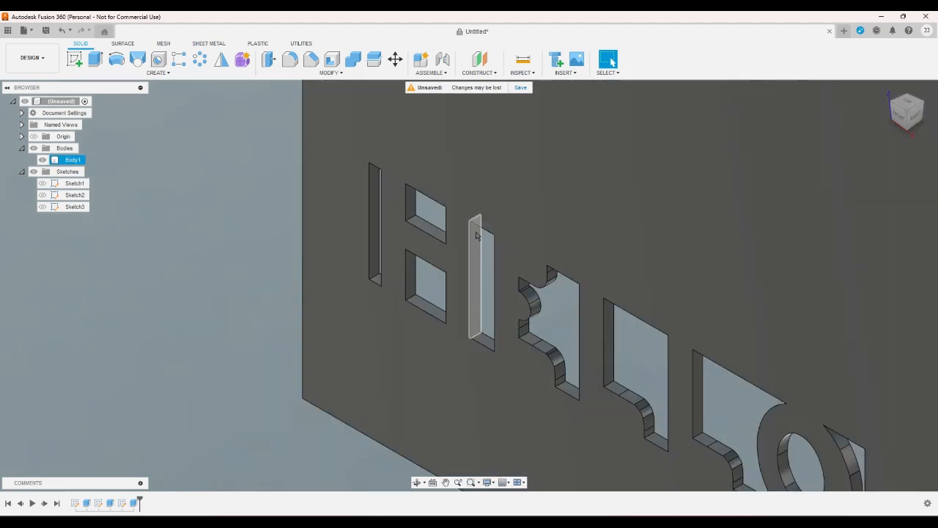
left_click(483, 343)
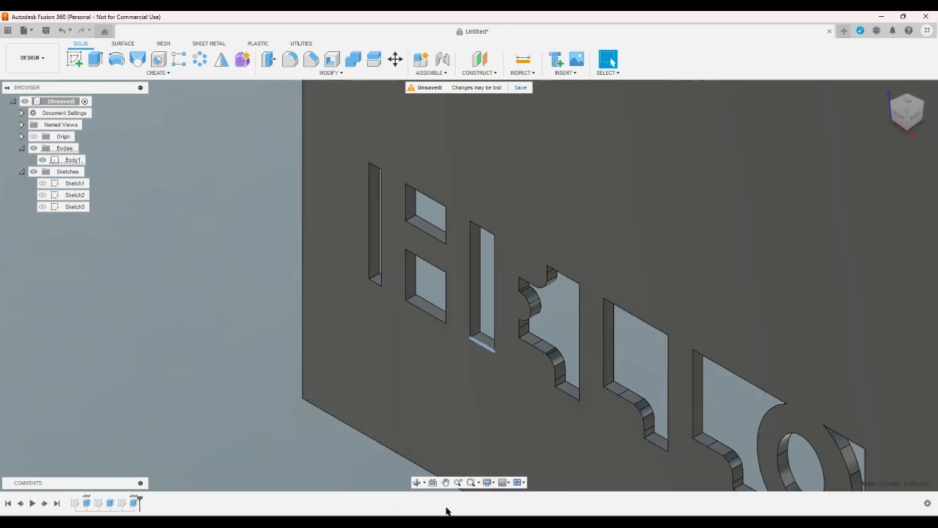
Switch to FontForge, inspect the capital Z glyph's outline in the ThreeDPInvertedStencil font, and close the glyph window.
mouse_move(427, 513)
left_click(404, 501)
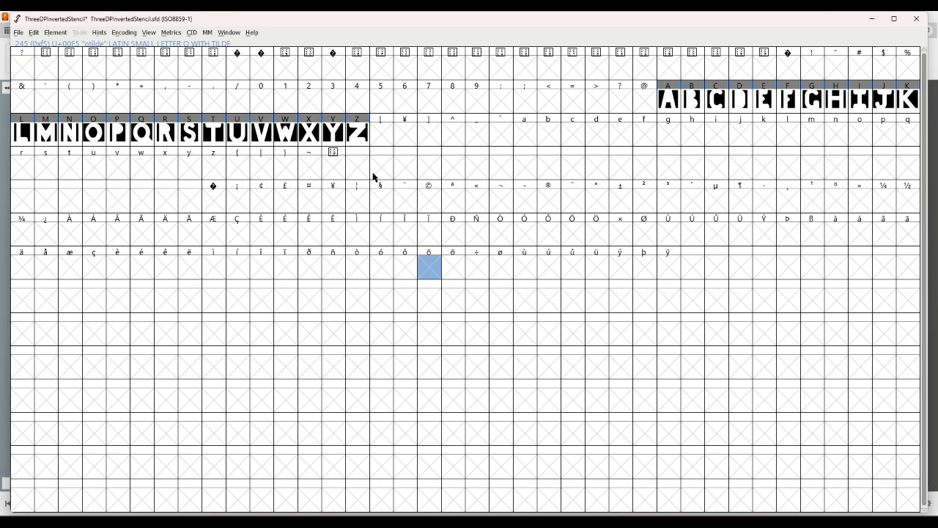
left_click(357, 131)
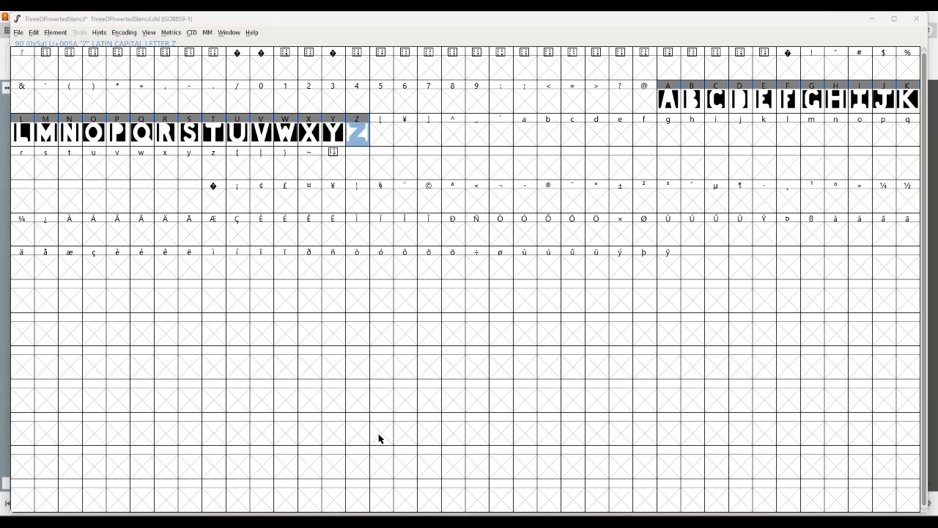
mouse_move(419, 508)
left_click(478, 480)
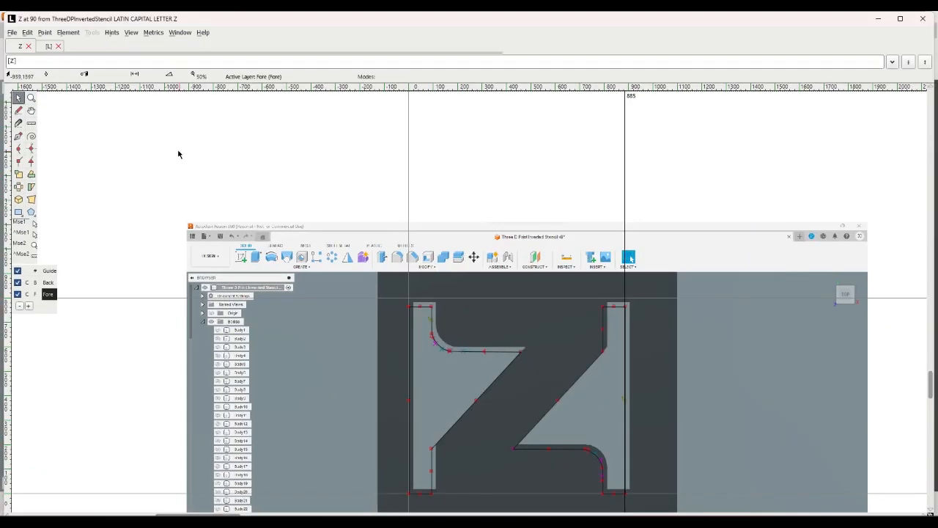
scroll(283, 137, "up", 2)
scroll(283, 136, "down", 5)
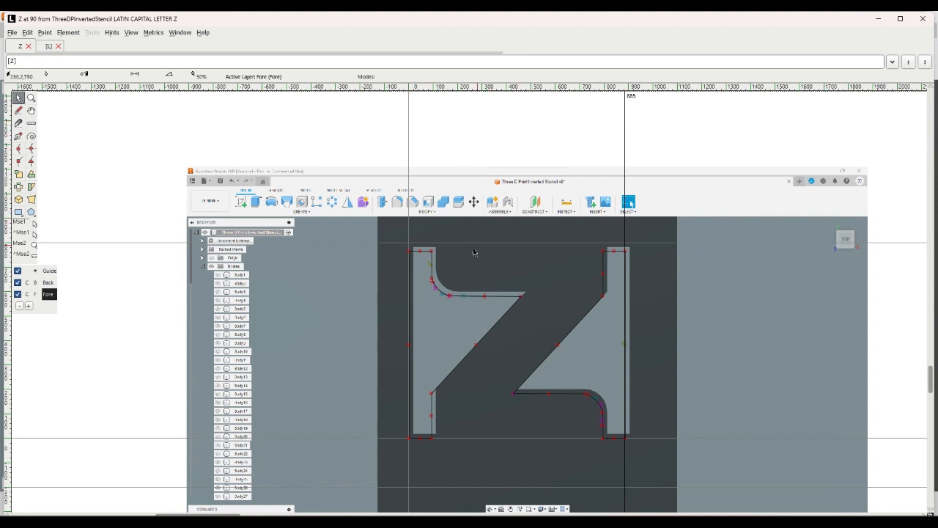
left_click(410, 440)
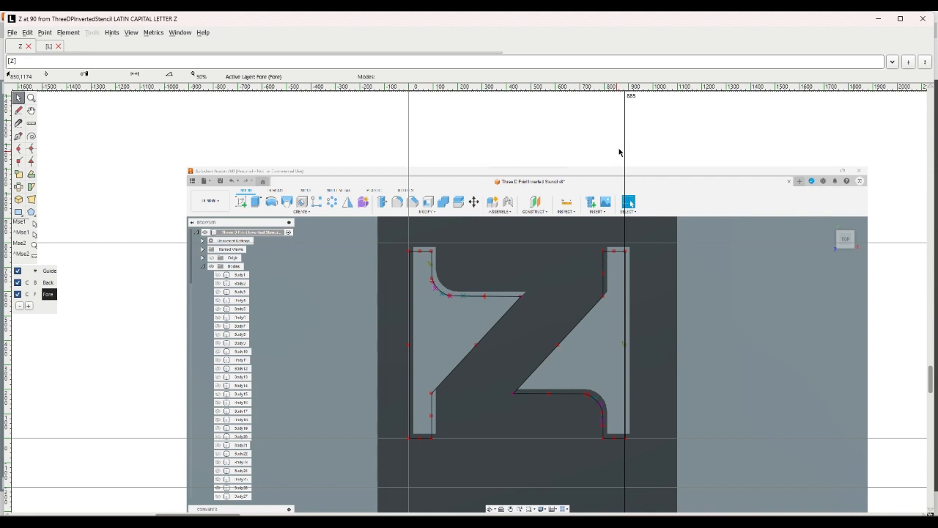
left_click(923, 19)
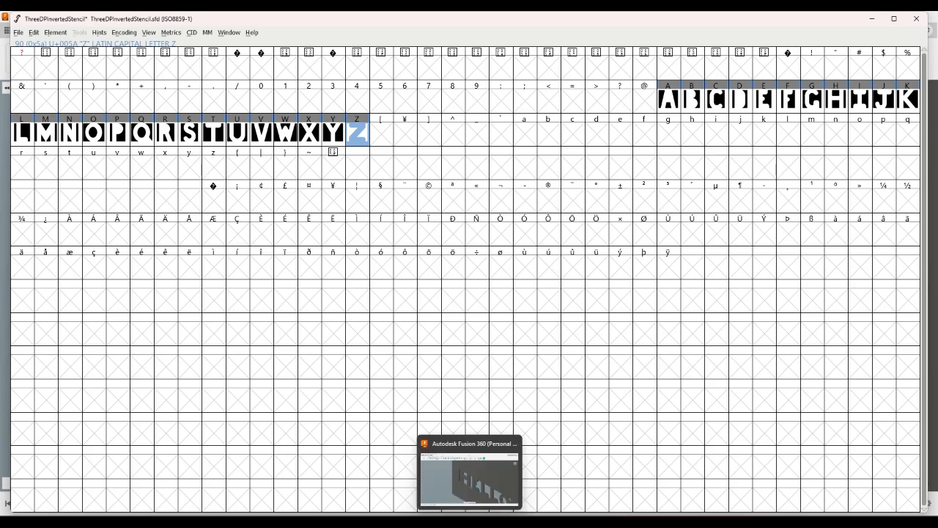
Switch back to Fusion 360 and start a new sketch on the front face of the plate with the HELLO cut-outs.
left_click(470, 522)
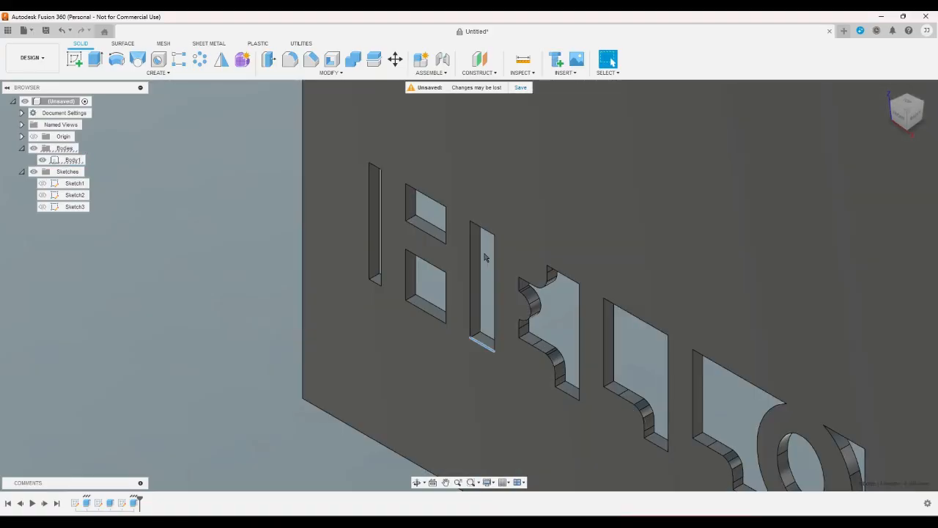
scroll(485, 258, "down", 3)
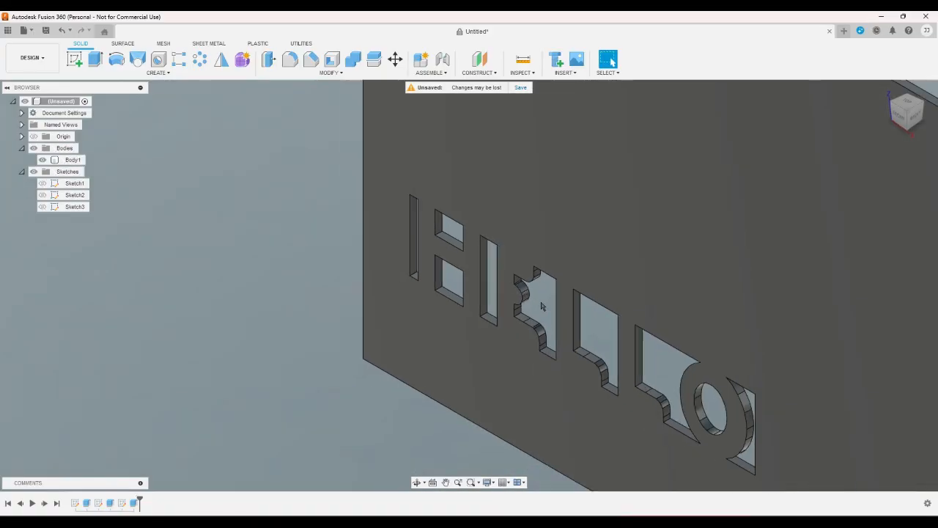
scroll(367, 269, "down", 3)
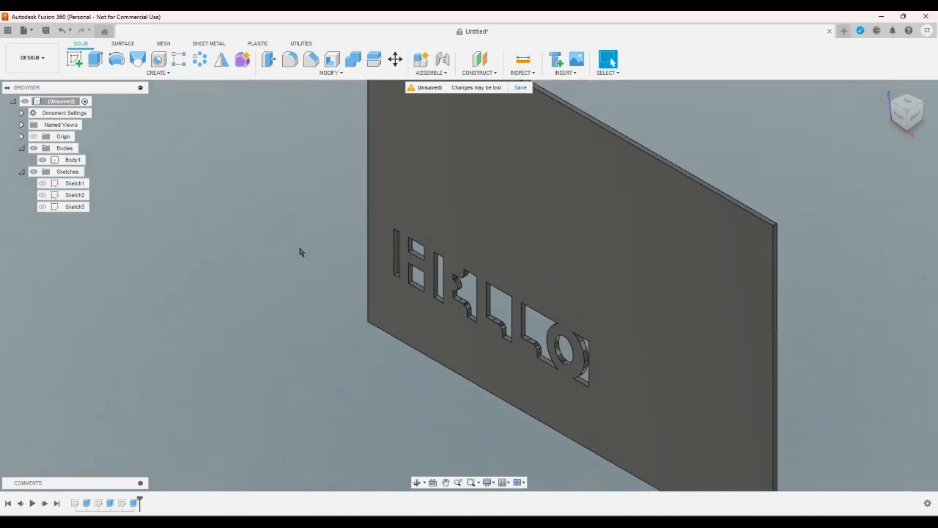
scroll(315, 258, "up", 1)
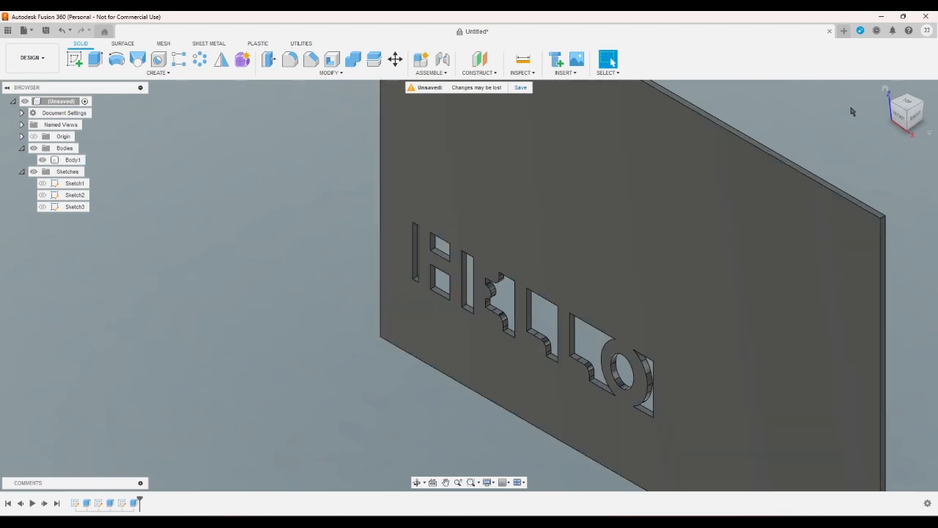
left_click(886, 89)
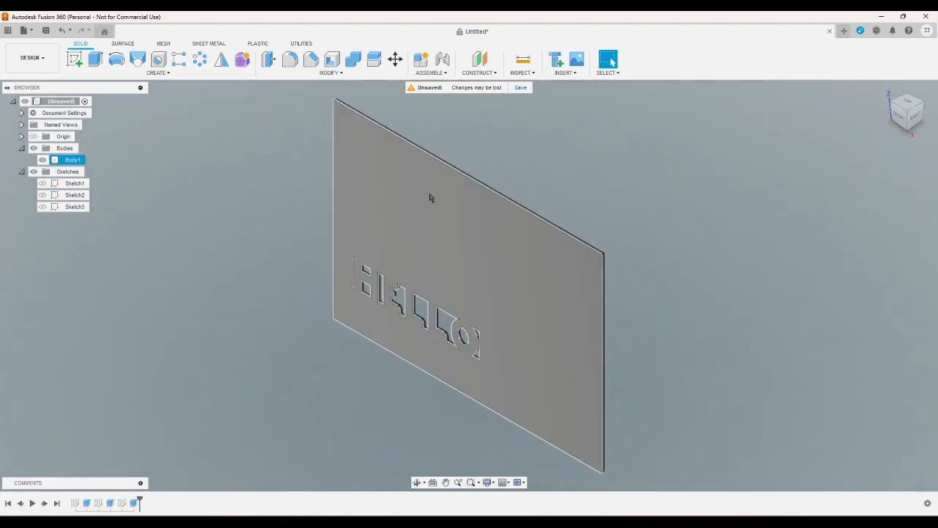
left_click(74, 58)
left_click(359, 229)
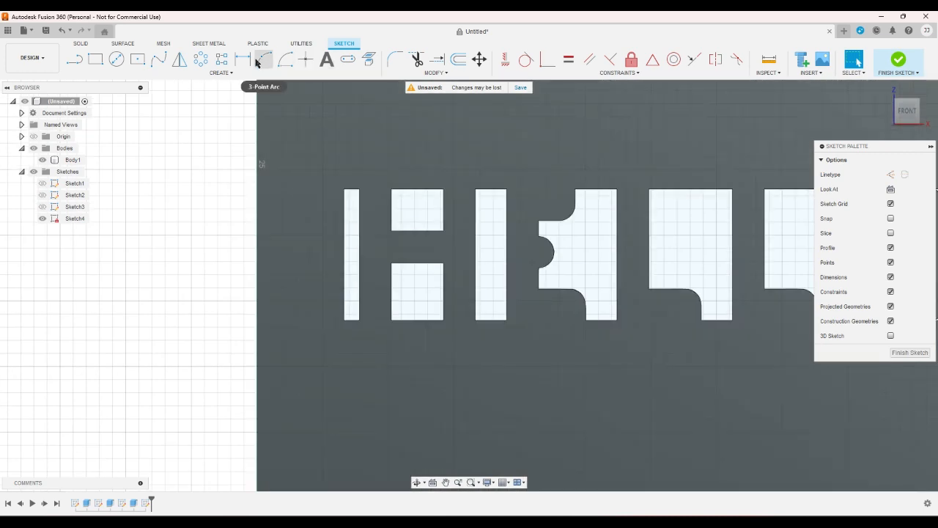
Try to dimension the H's crossbar thickness between its upper and lower openings, and finish the sketch.
left_click(243, 59)
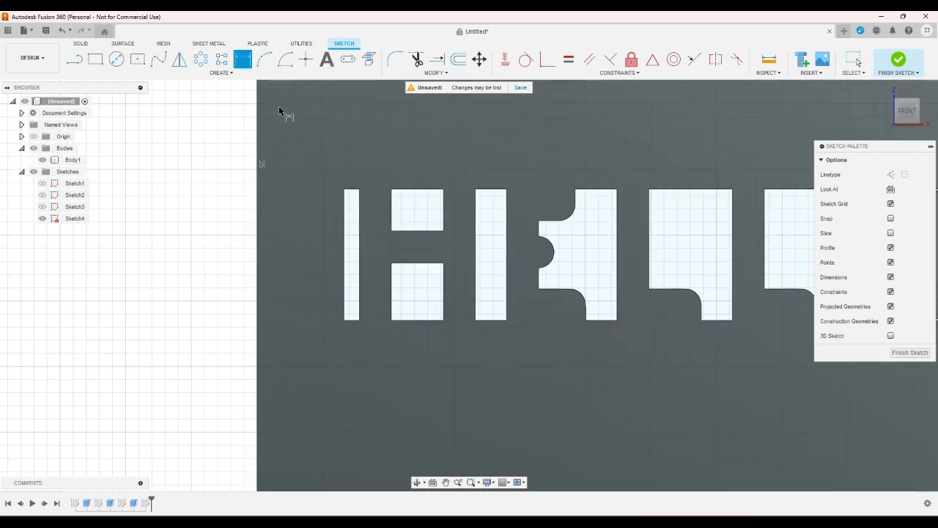
left_click(417, 231)
left_click(416, 262)
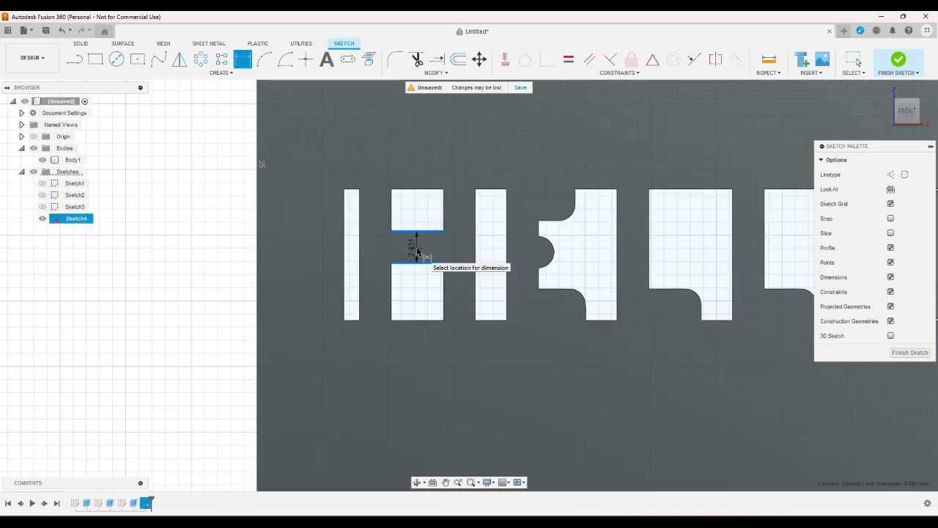
left_click(417, 251)
left_click(560, 300)
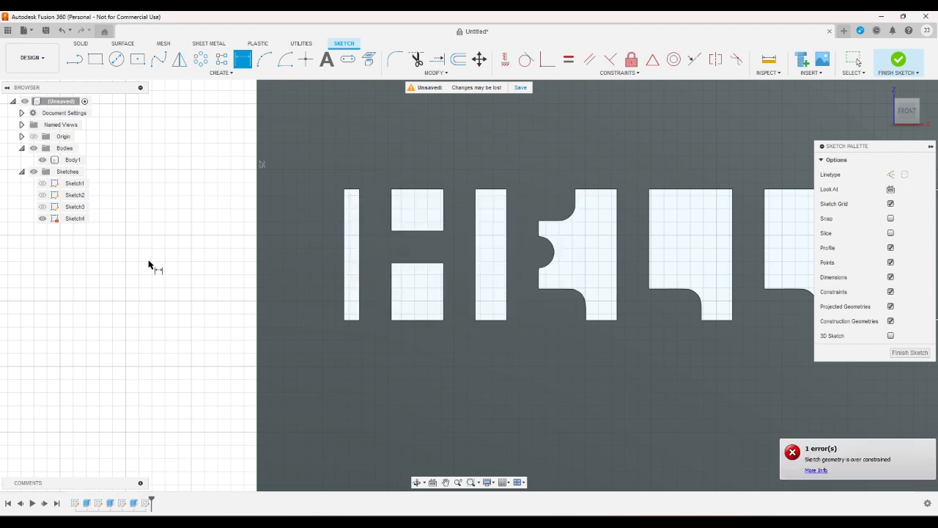
left_click(898, 60)
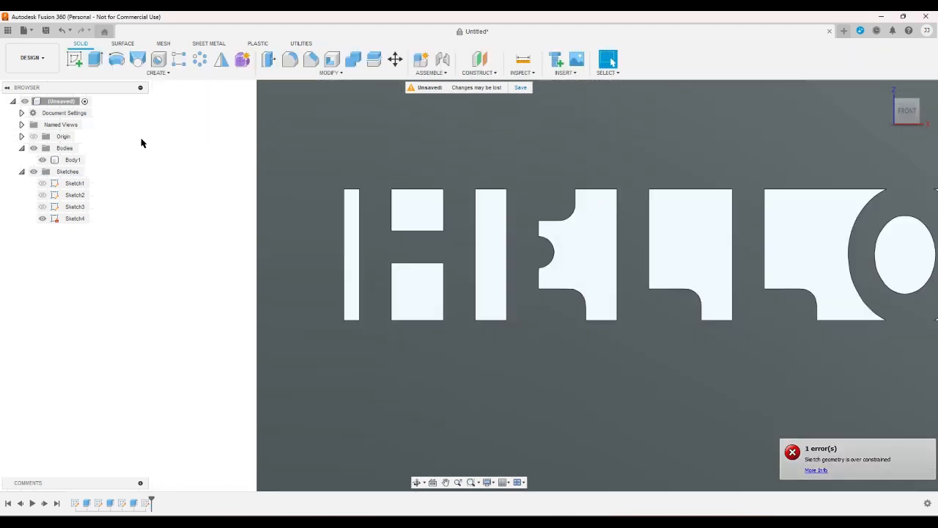
Set the height of the HELLO text in Sketch2 to 5 mm and finish the sketch.
double_click(79, 207)
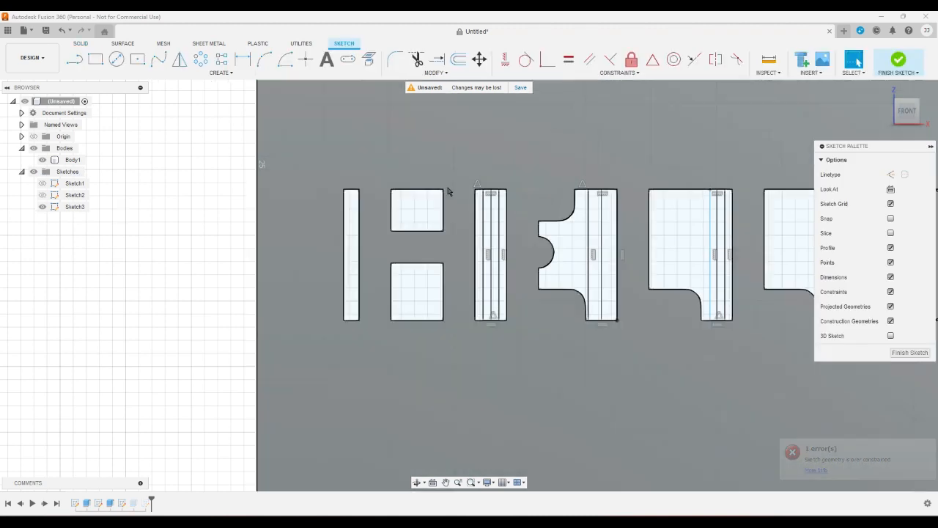
left_click(63, 30)
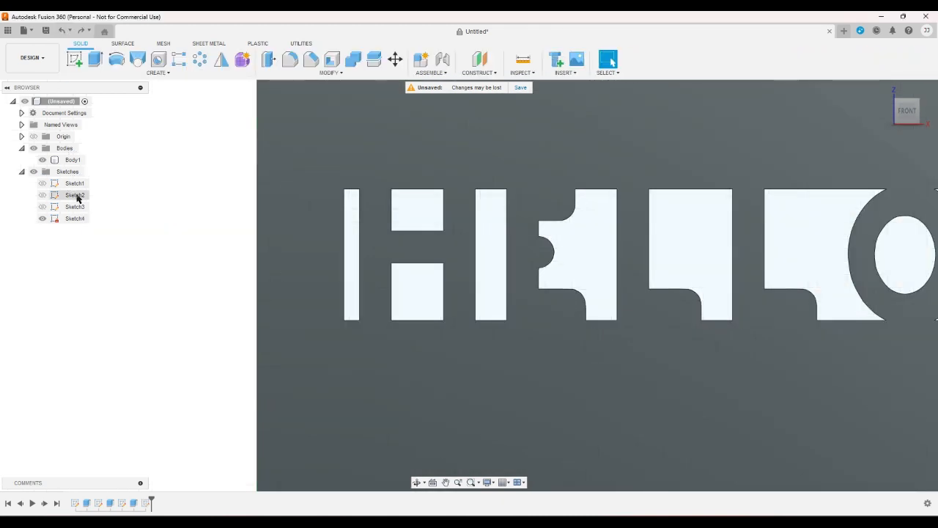
double_click(75, 195)
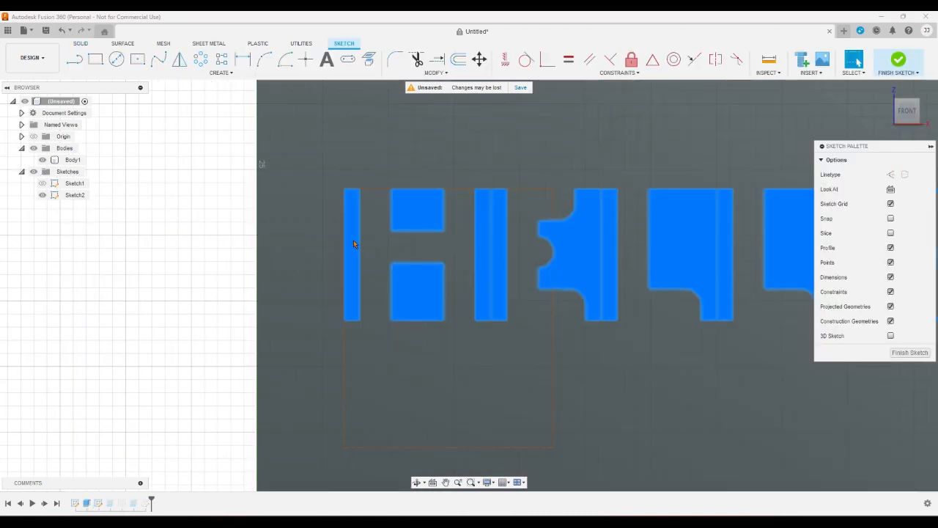
double_click(353, 240)
left_click_drag(777, 249, 670, 248)
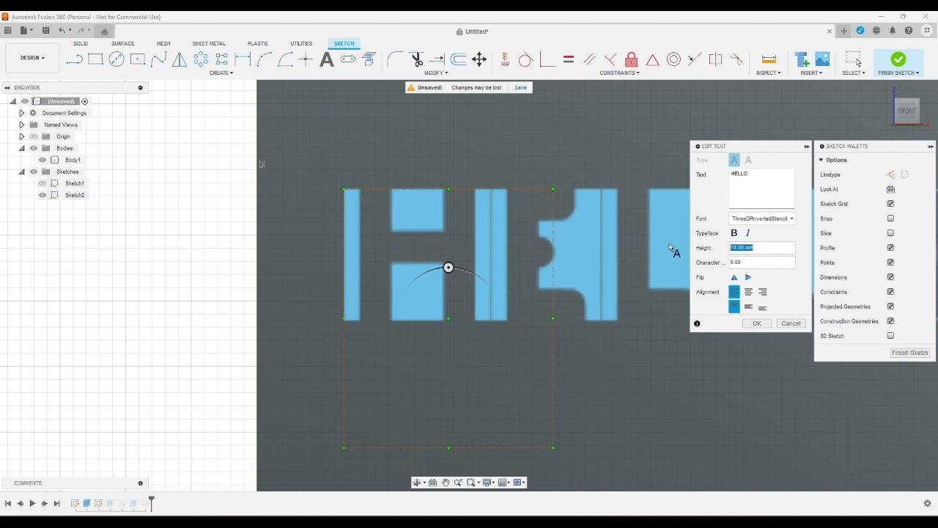
type("5")
key("Return")
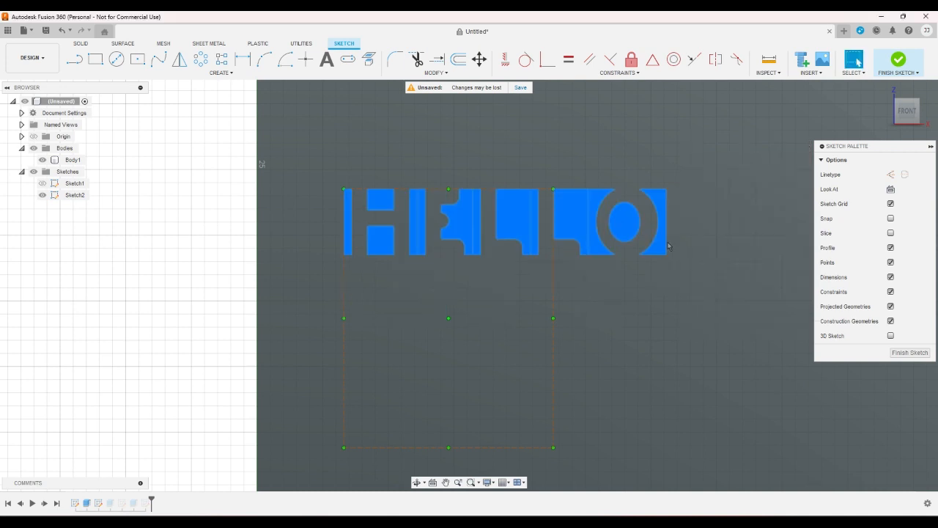
left_click(899, 59)
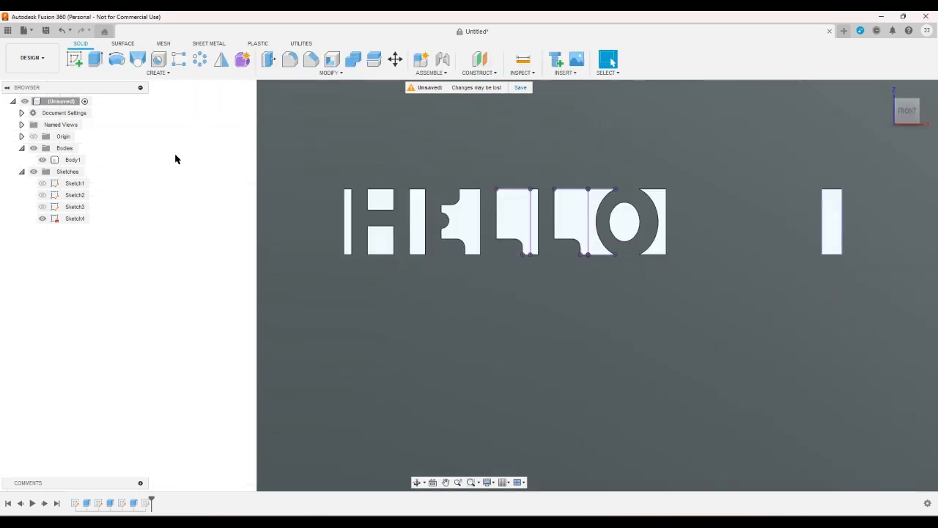
Reopen Sketch4 and measure the resized H's crossbar thickness with a sketch dimension, without keeping it.
double_click(75, 219)
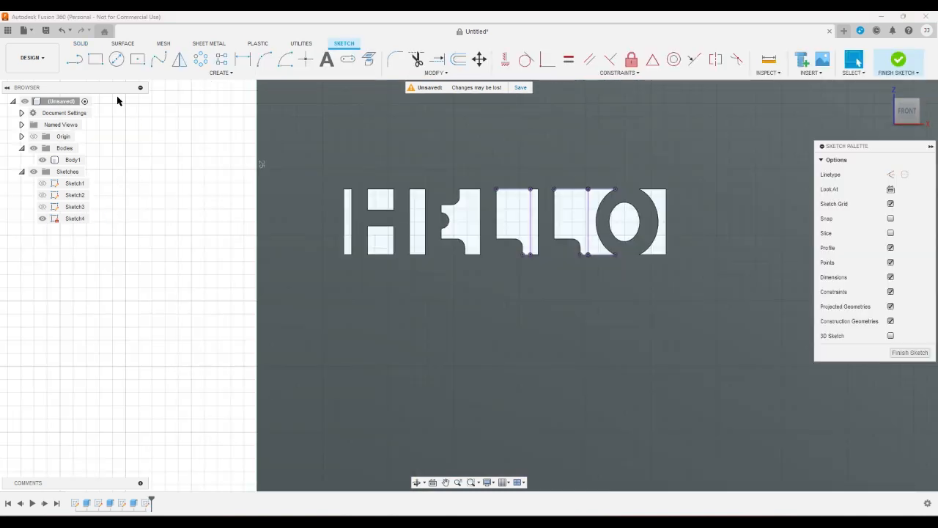
left_click(243, 58)
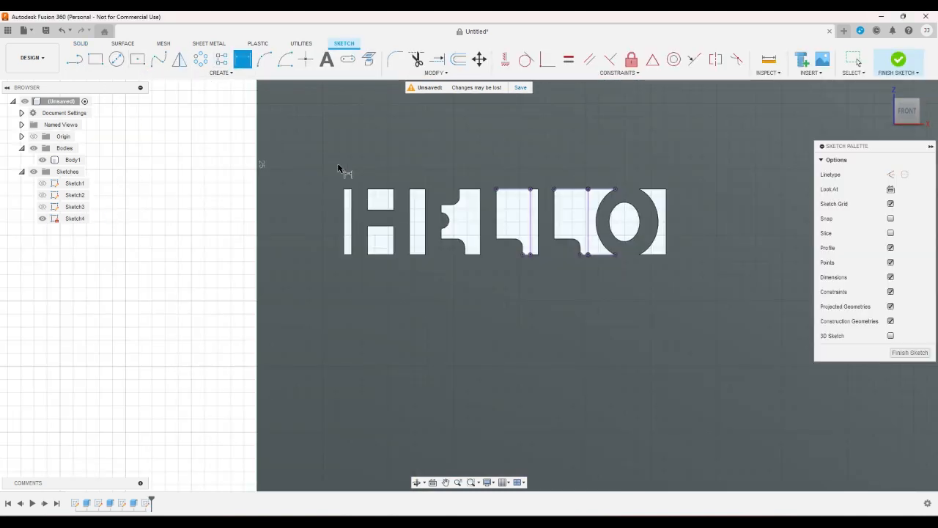
left_click(384, 226, "shift")
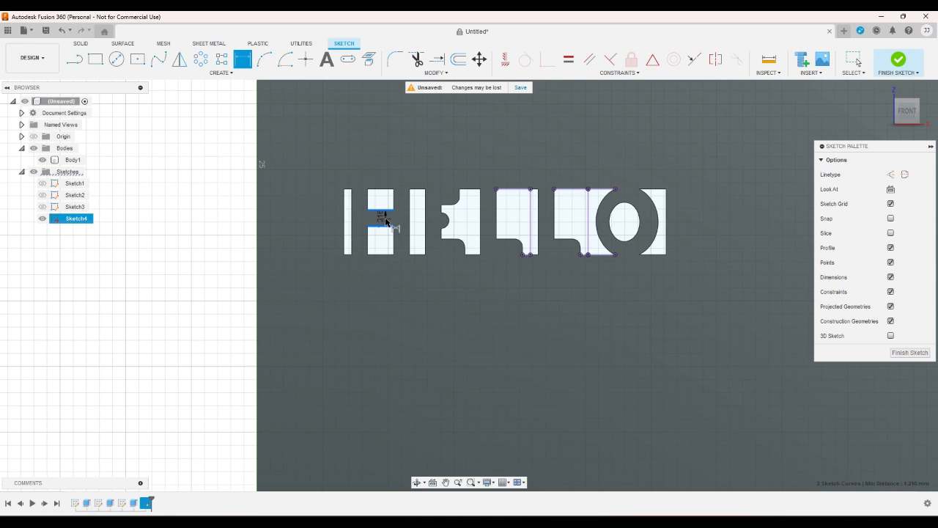
right_click(386, 221)
left_click(359, 273)
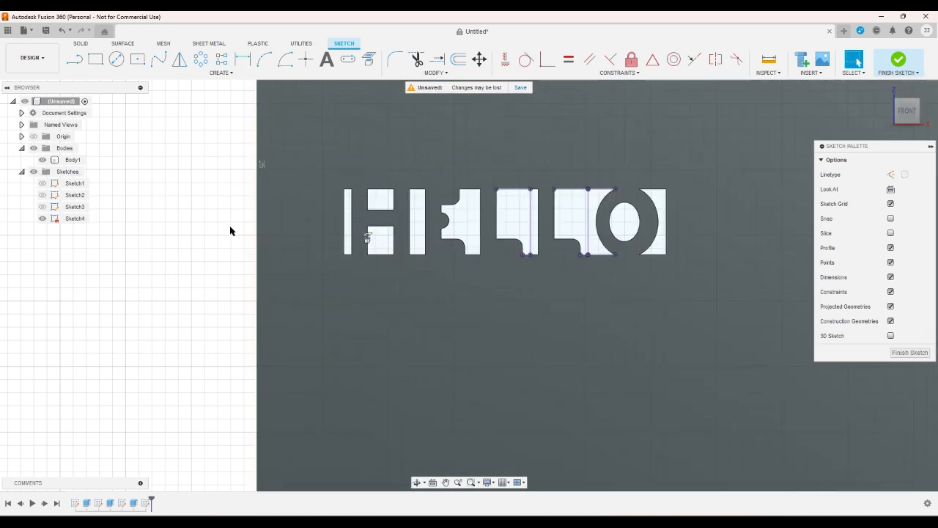
Measure the thickness of the H's left vertical stroke with a sketch dimension, without keeping it.
left_click(242, 59)
left_click(354, 189)
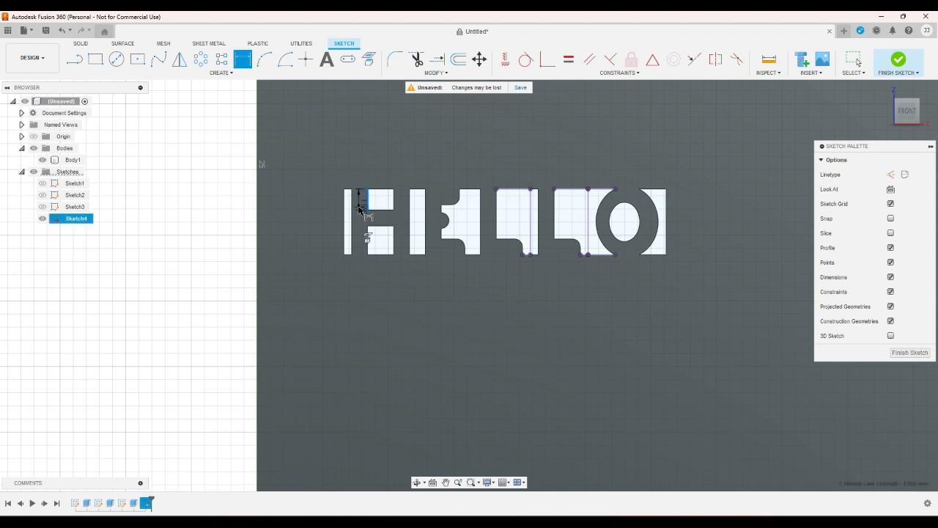
right_click(359, 223)
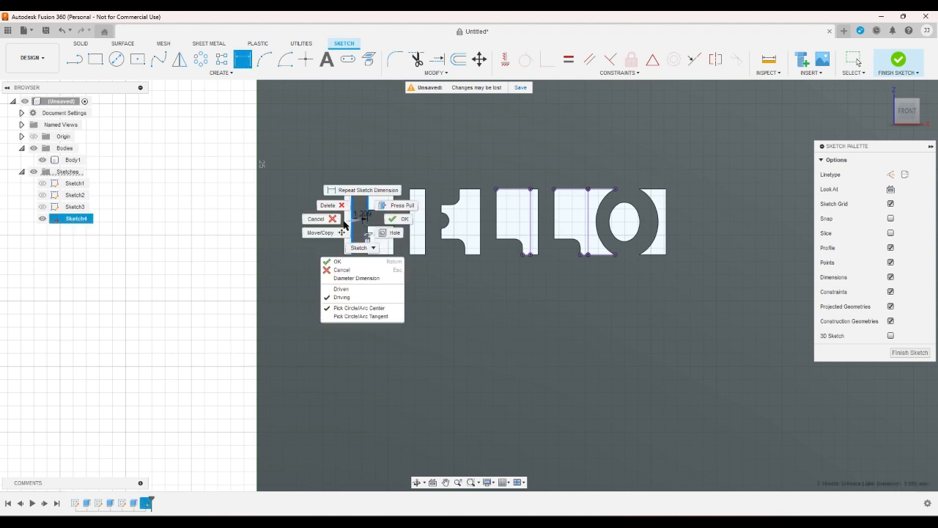
left_click(328, 226)
Measure the E's vertical stem between the openings on either side of it with a sketch dimension, then cancel the dimension.
left_click(242, 59)
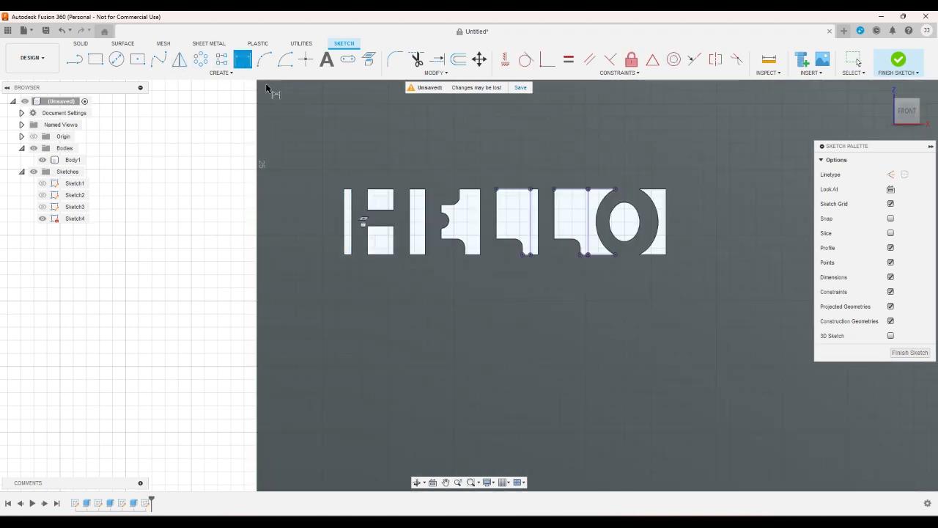
scroll(449, 202, "up", 5)
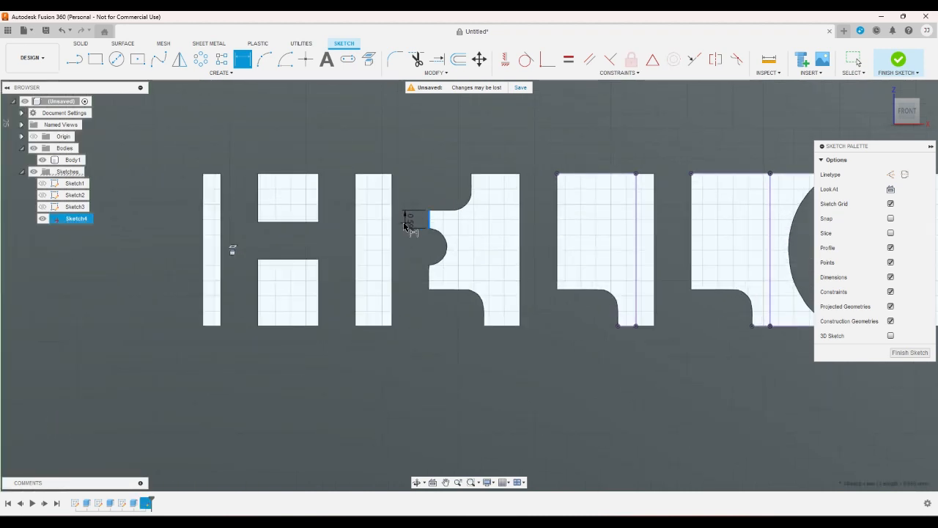
right_click(405, 222)
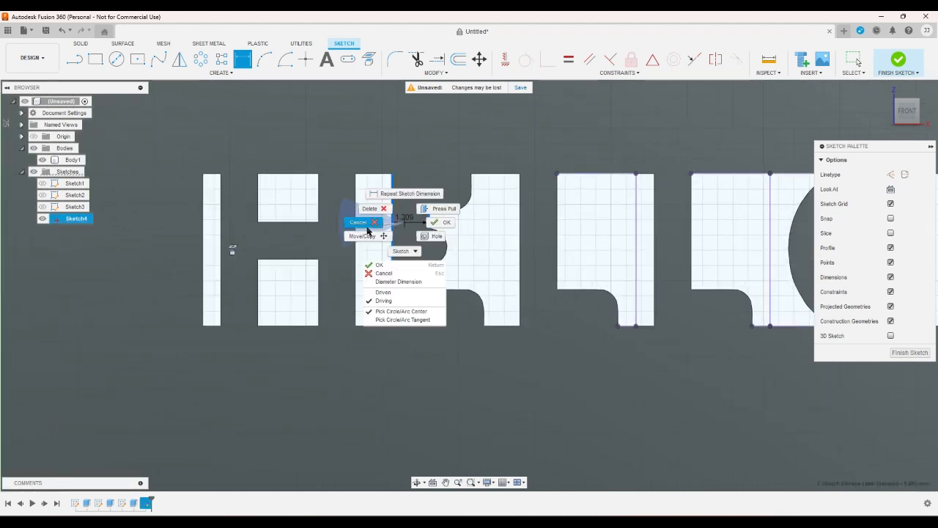
left_click(357, 219)
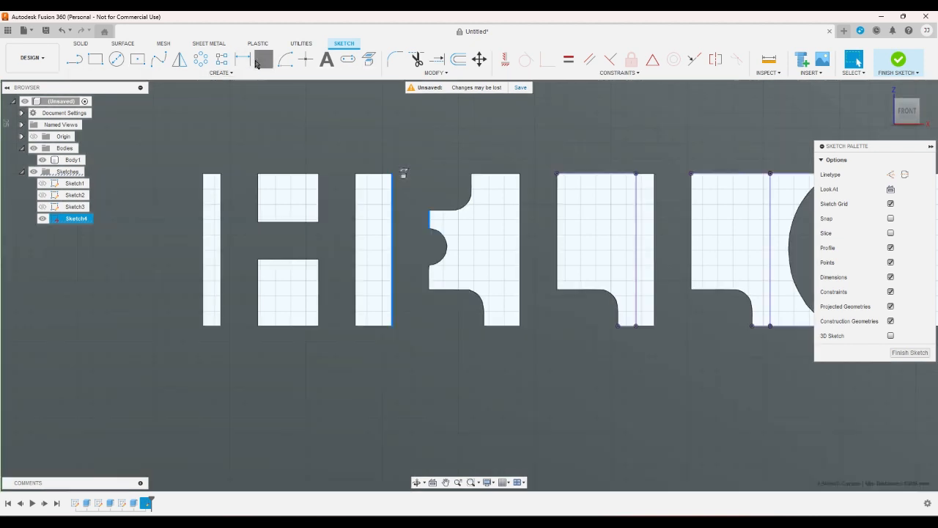
Measure the thickness of the E's rounded middle bar between its two arc endpoints, without keeping the dimension.
left_click(243, 62)
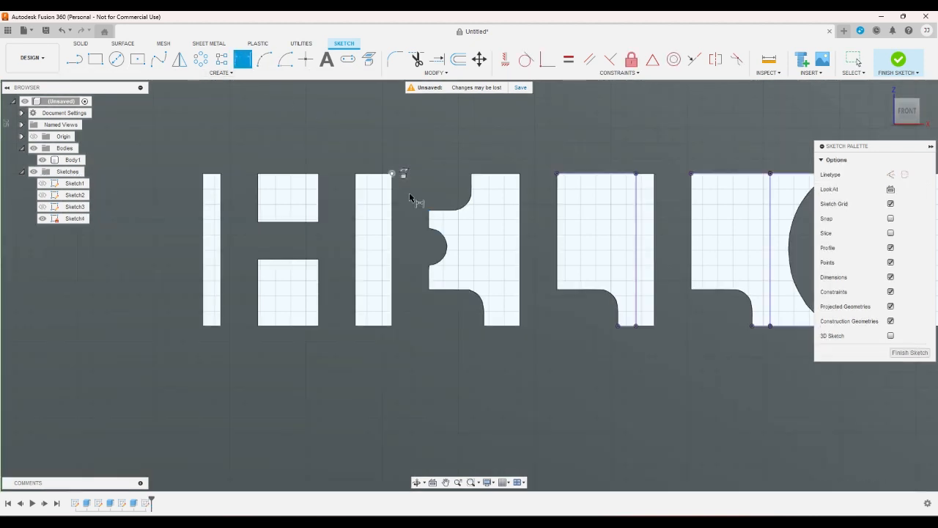
left_click(438, 239)
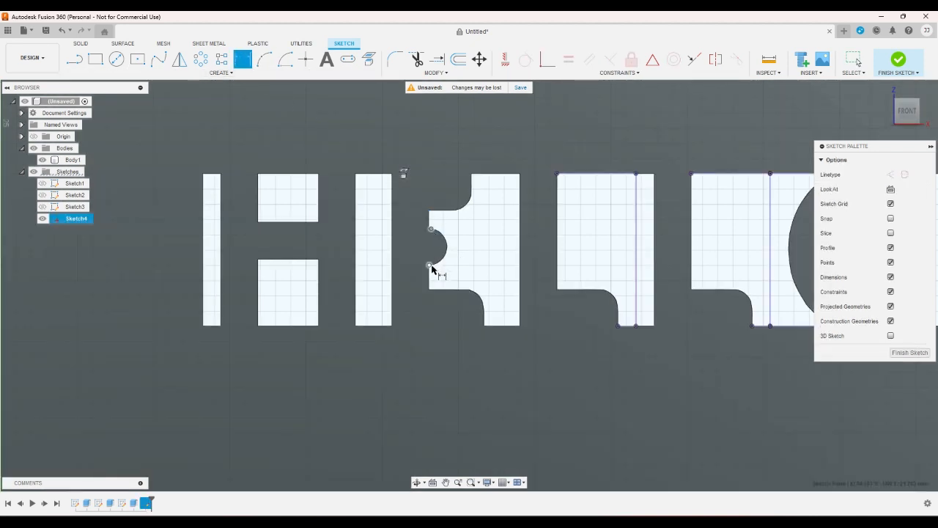
right_click(438, 247)
left_click(411, 246)
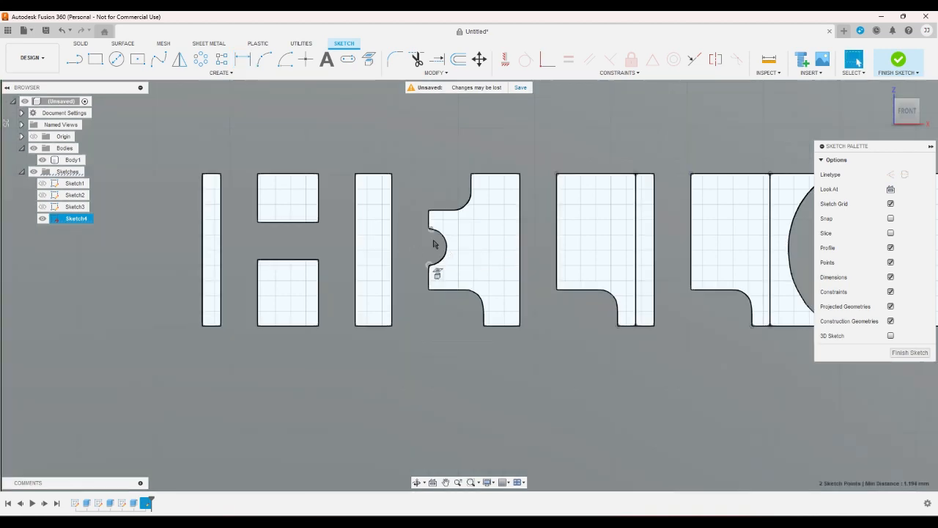
Measure the thickness of the O's right side between its inner and outer curves, and decline creating a driven dimension.
scroll(416, 218, "down", 3)
scroll(407, 212, "down", 3)
left_click(215, 210)
scroll(155, 213, "down", 2)
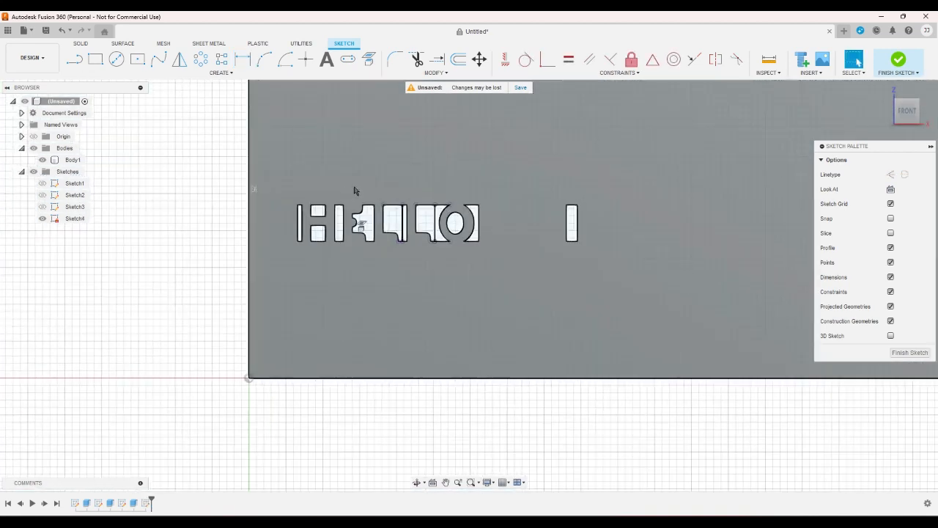
scroll(359, 188, "up", 2)
scroll(495, 229, "up", 4)
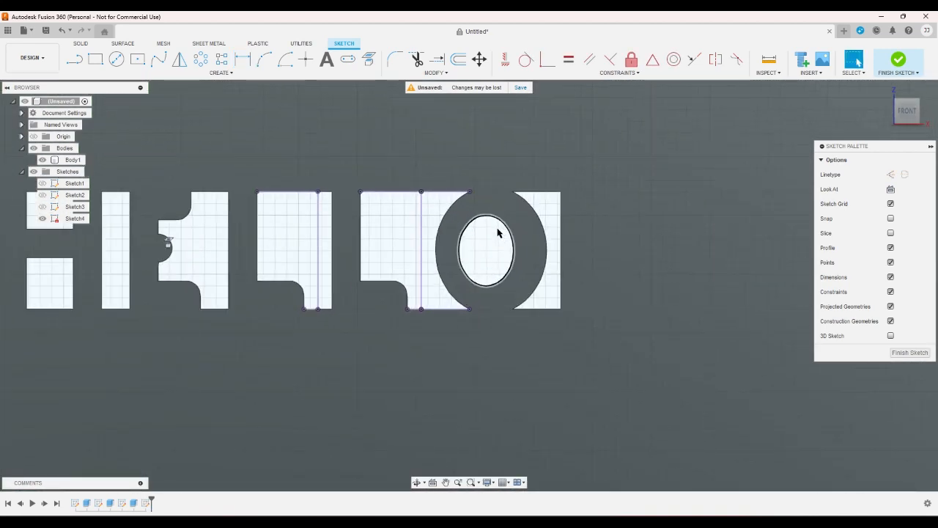
scroll(497, 233, "up", 2)
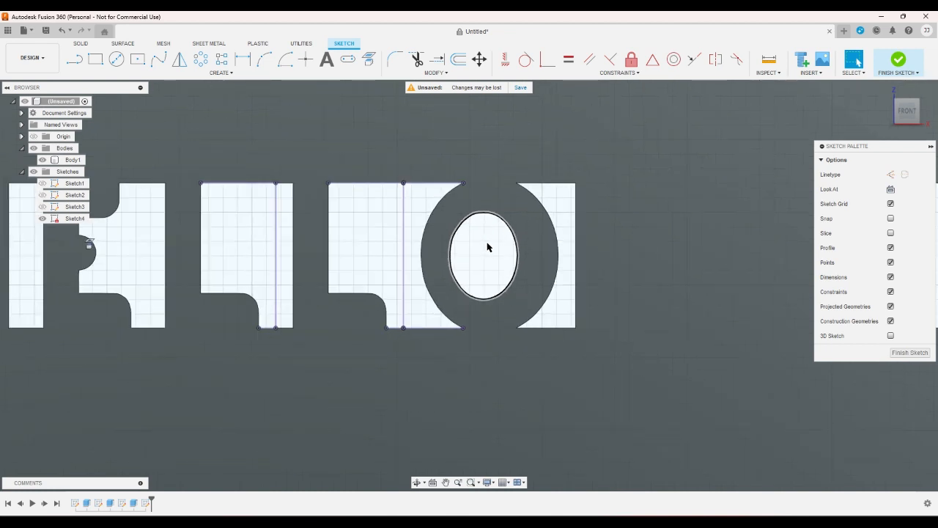
scroll(488, 247, "down", 5)
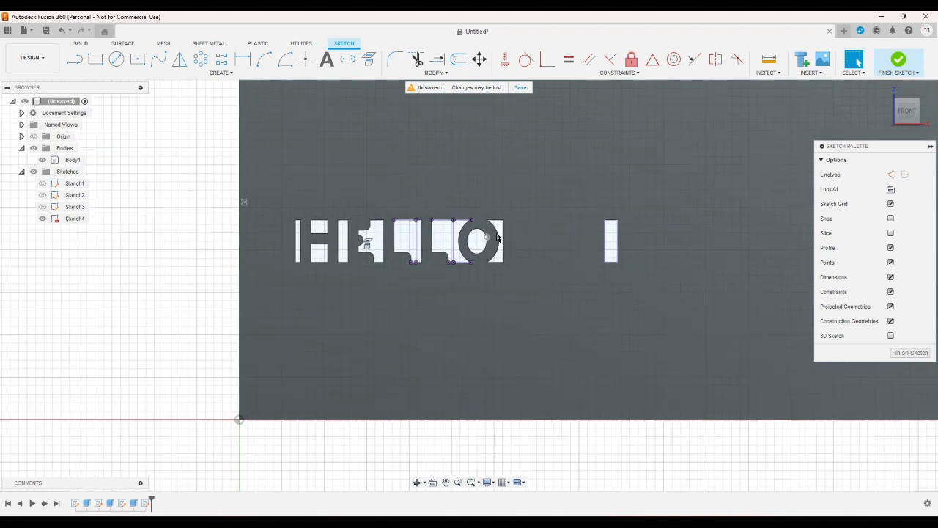
scroll(497, 238, "up", 8)
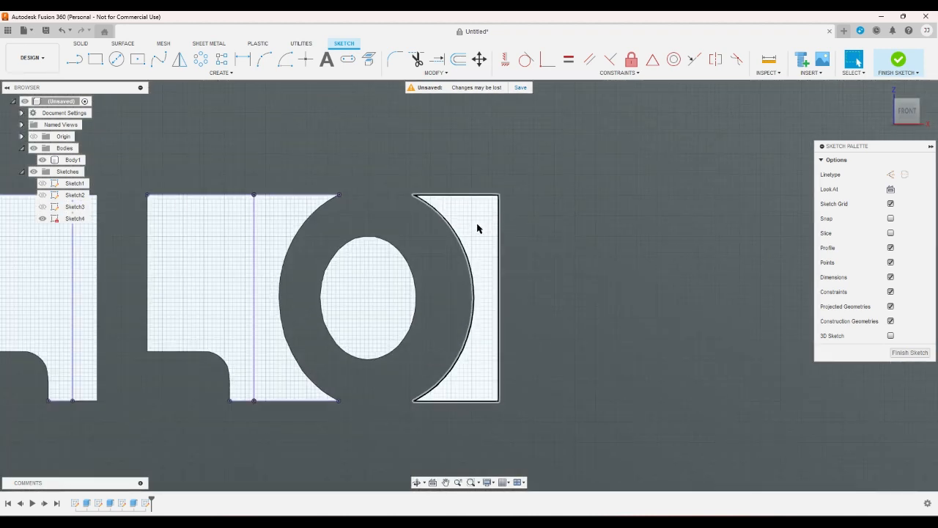
key("d")
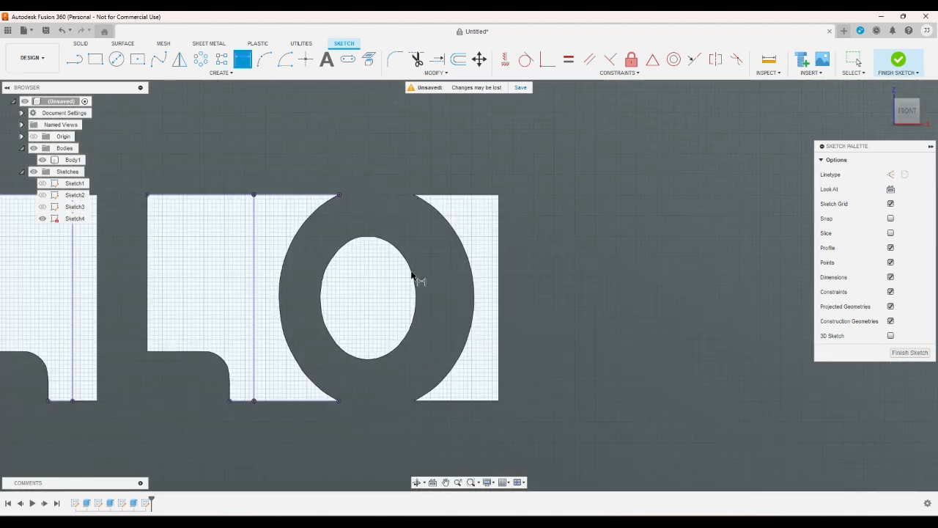
left_click(414, 278)
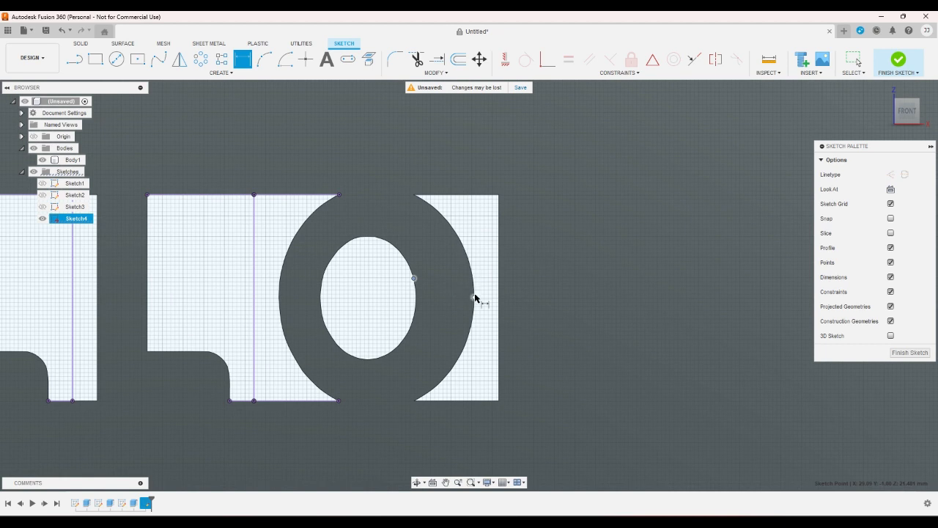
left_click(473, 298)
left_click(447, 285)
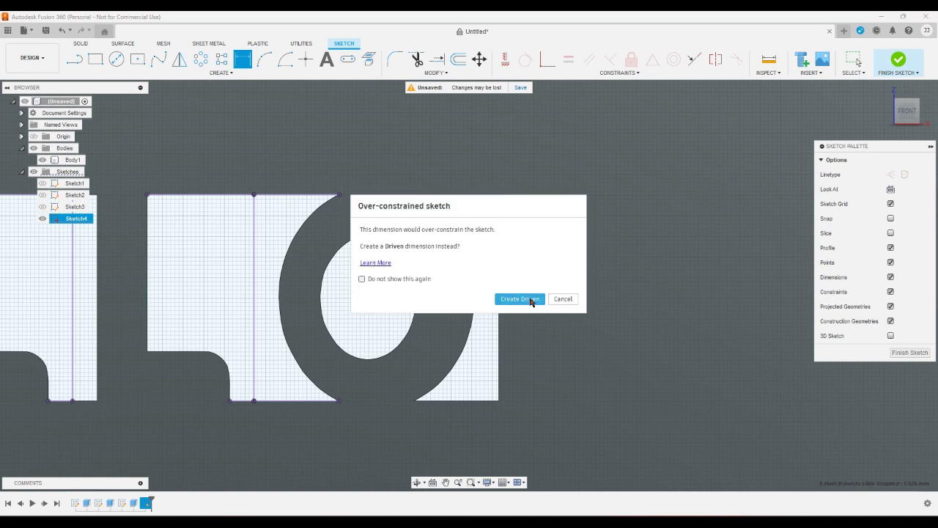
left_click(562, 299)
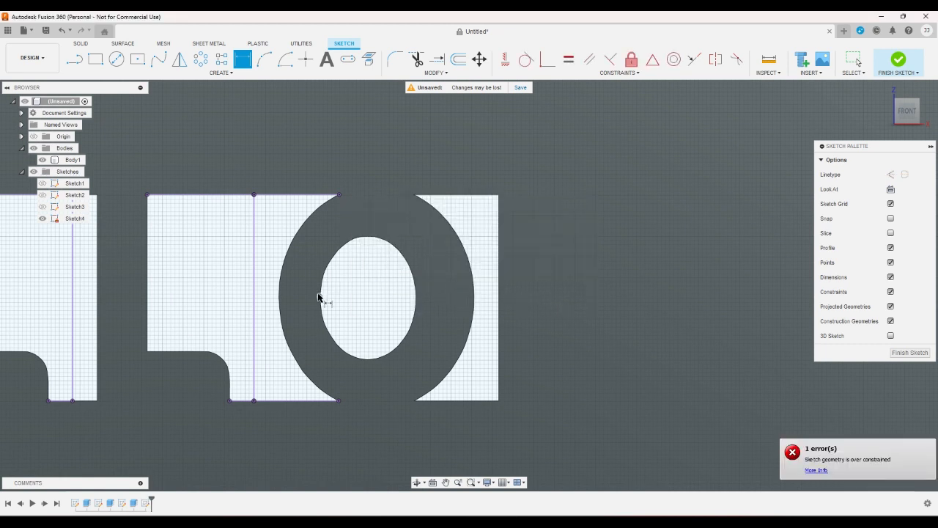
Measure the thickness of the O's left side with a sketch dimension, cancel it, and view the whole HELLO cut-out.
left_click(282, 293)
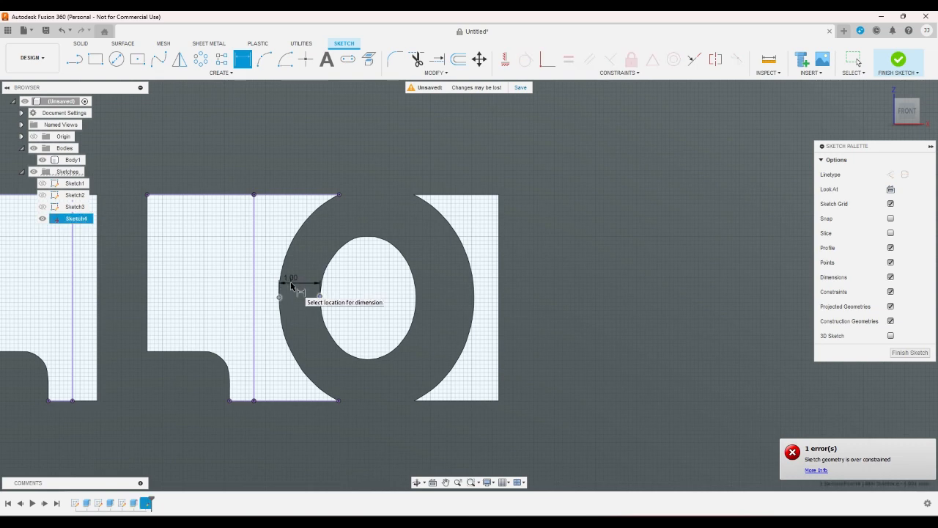
right_click(292, 284)
left_click(266, 286)
scroll(356, 257, "down", 5)
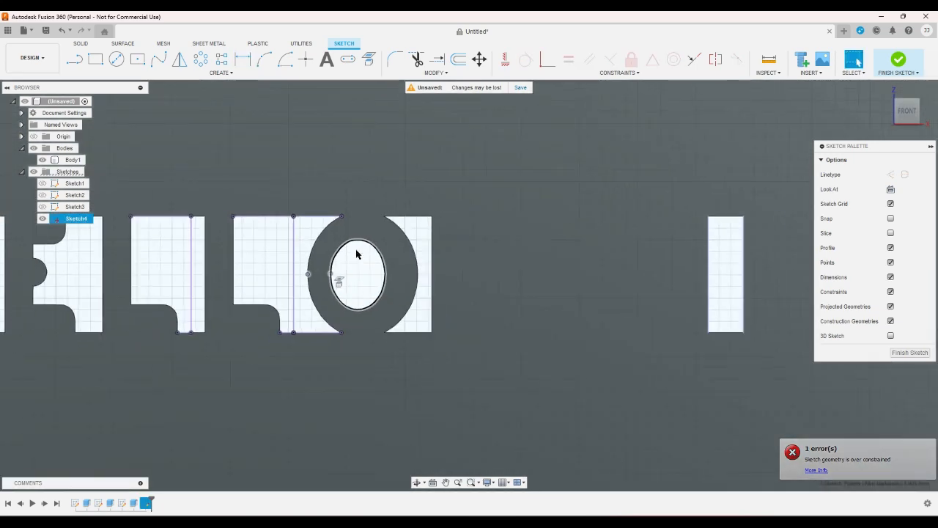
scroll(364, 266, "down", 5)
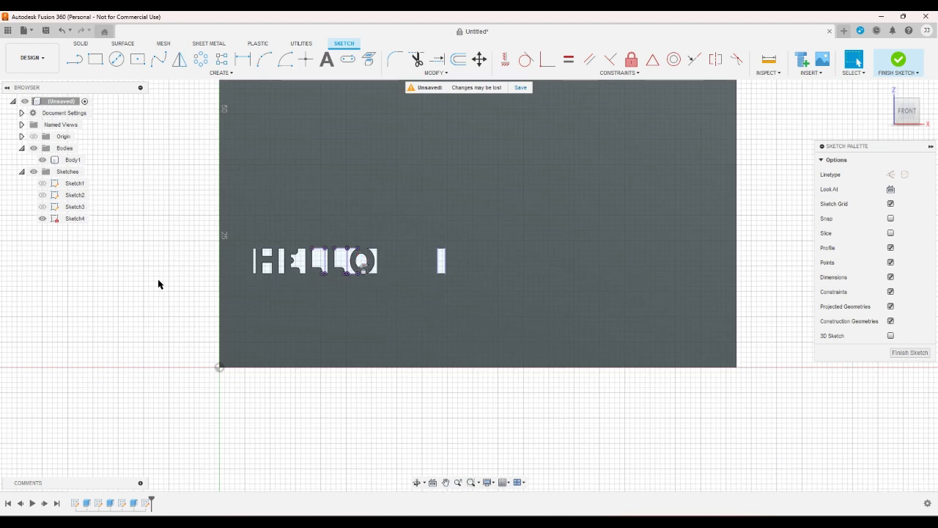
scroll(242, 250, "up", 8)
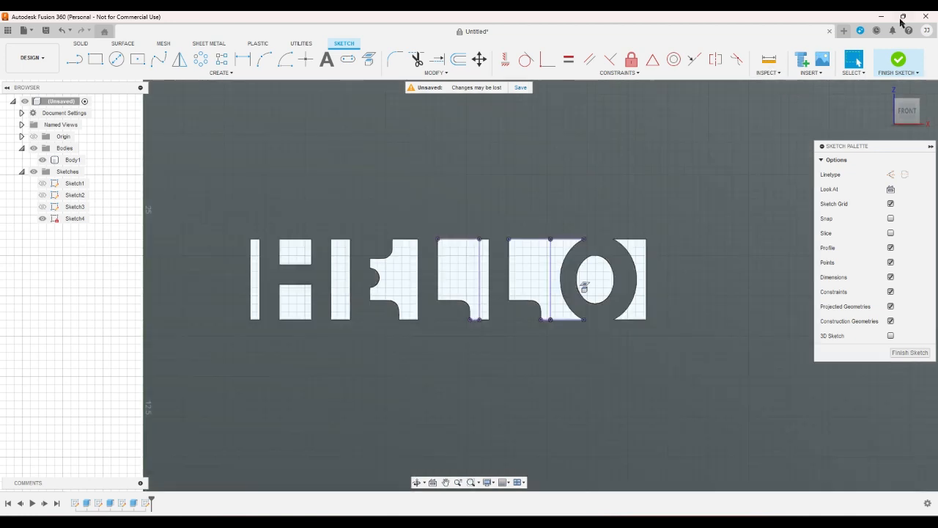
Close Fusion 360 and discard the unsaved changes to the test plate.
left_click(925, 17)
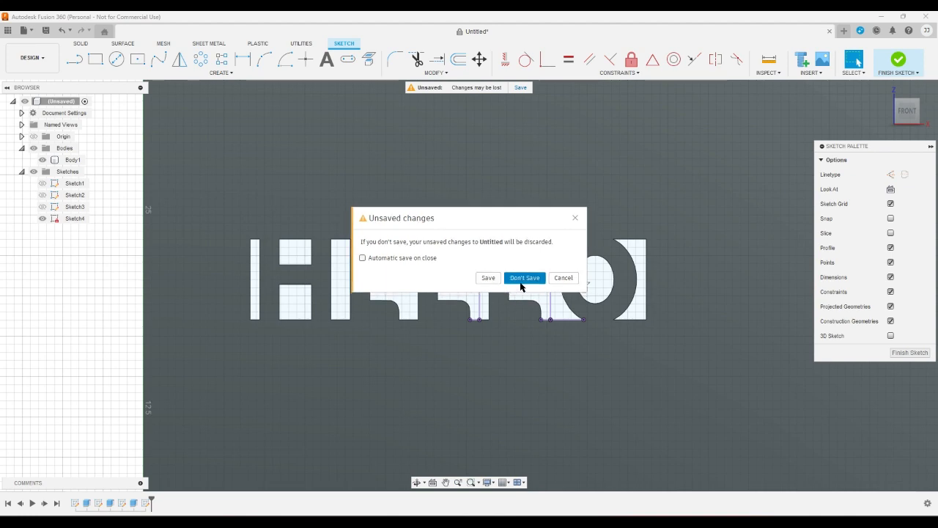
left_click(522, 283)
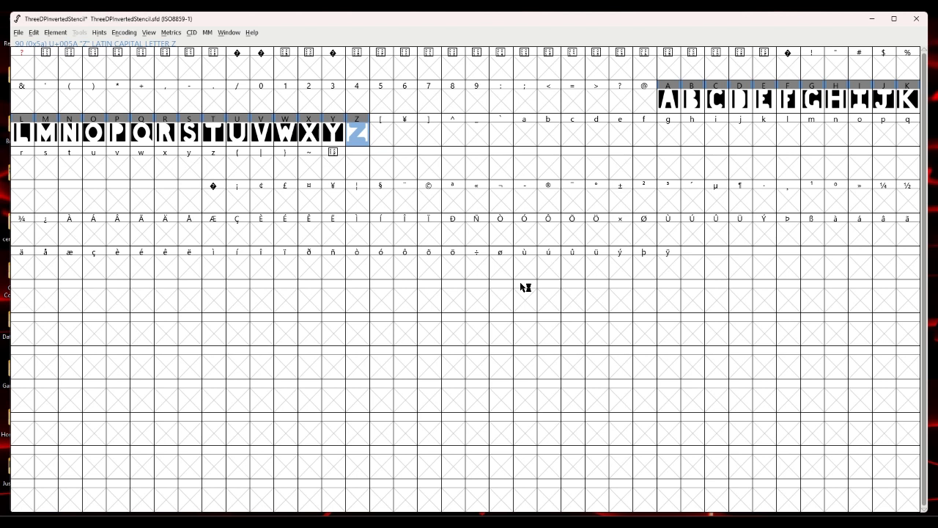
key("End")
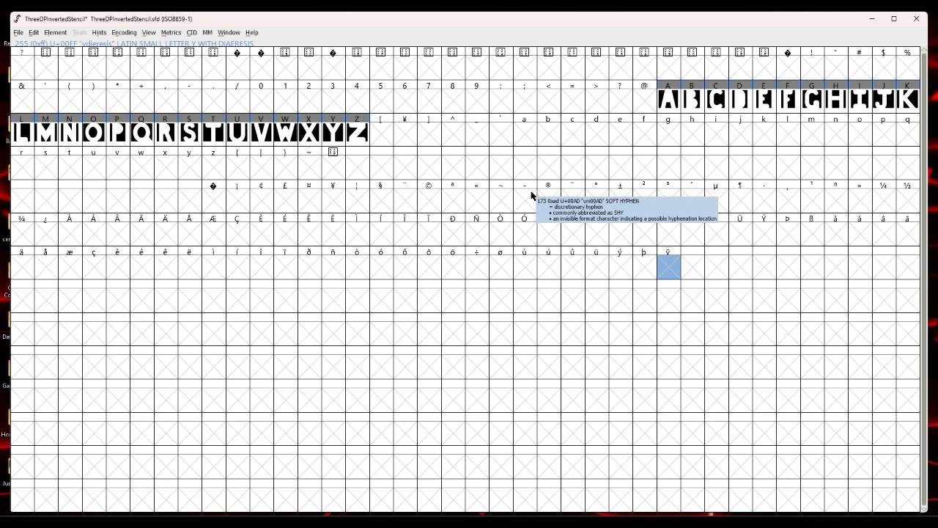
Switch to Ultimaker Cura, examine the sliced letter walls of the HOWDY HO HELLO GOODBYE plate up close, and return to the ThreeDPInvertedStencil font window.
left_click(330, 509)
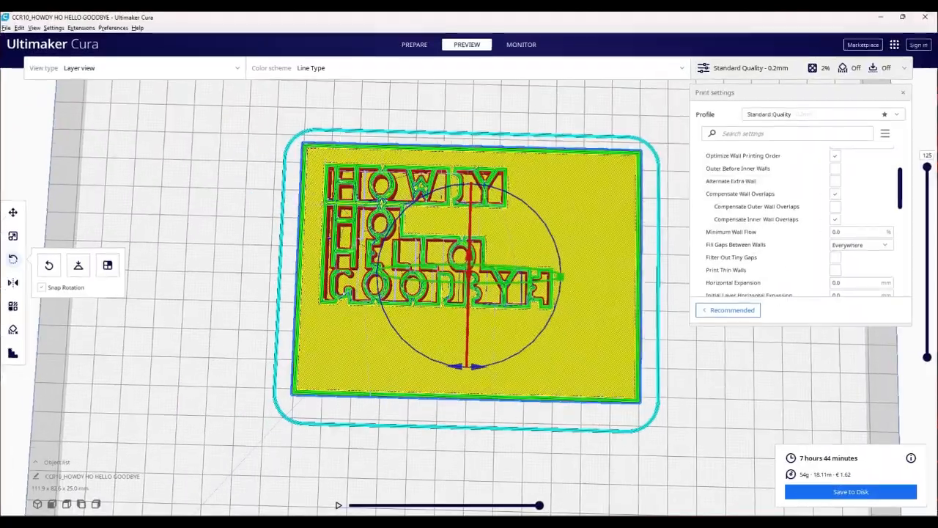
scroll(467, 385, "up", 6)
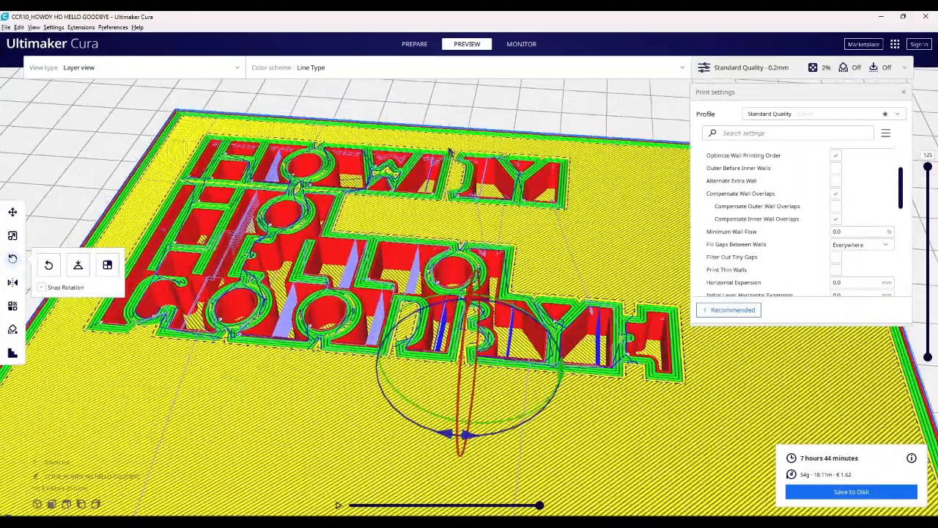
key("alt+Tab")
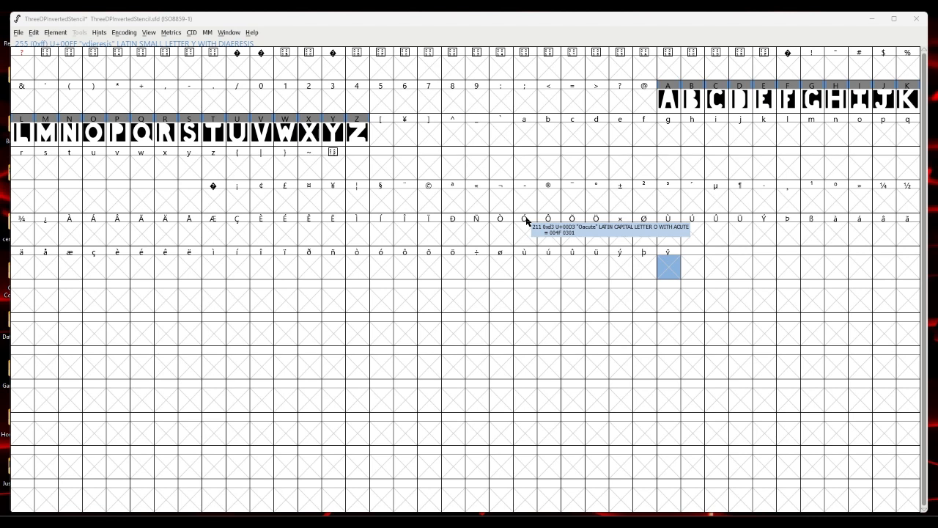
Copy the capital C glyph into the lowercase c slot.
right_click(717, 108)
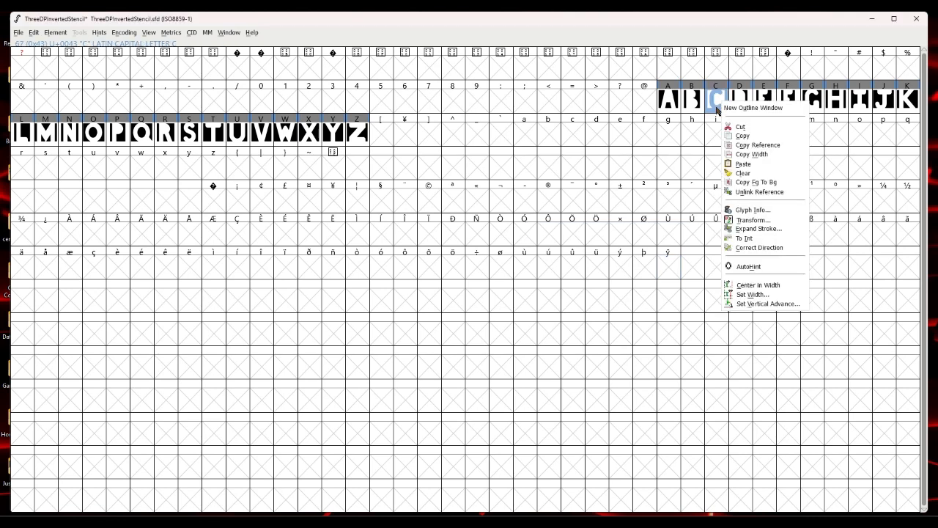
left_click(748, 137)
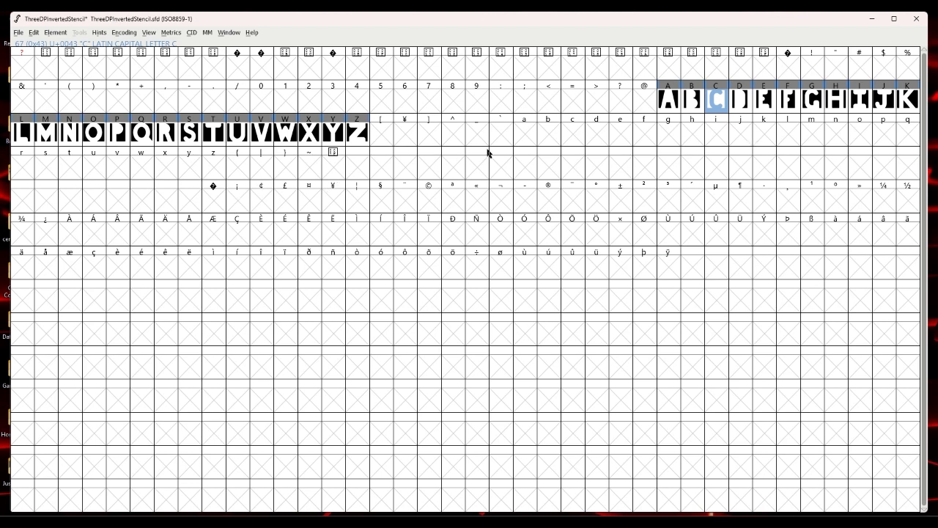
right_click(571, 130)
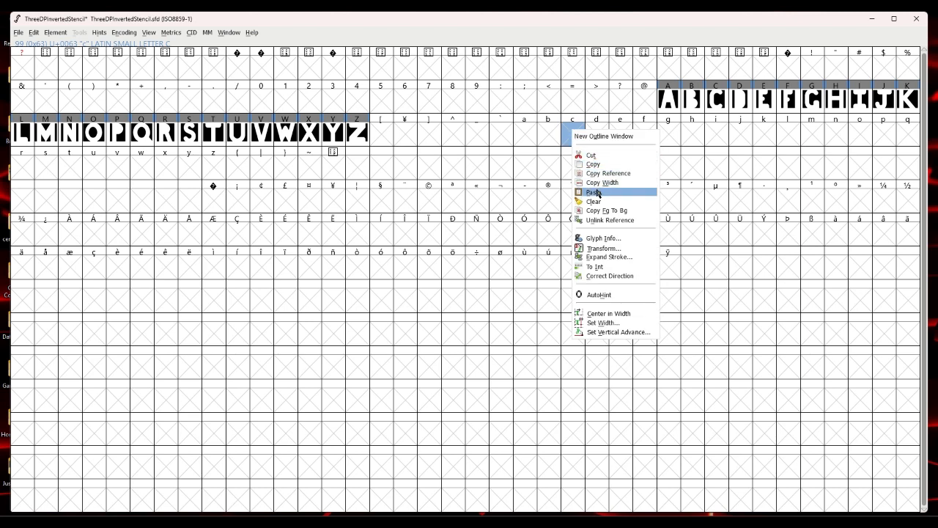
left_click(595, 192)
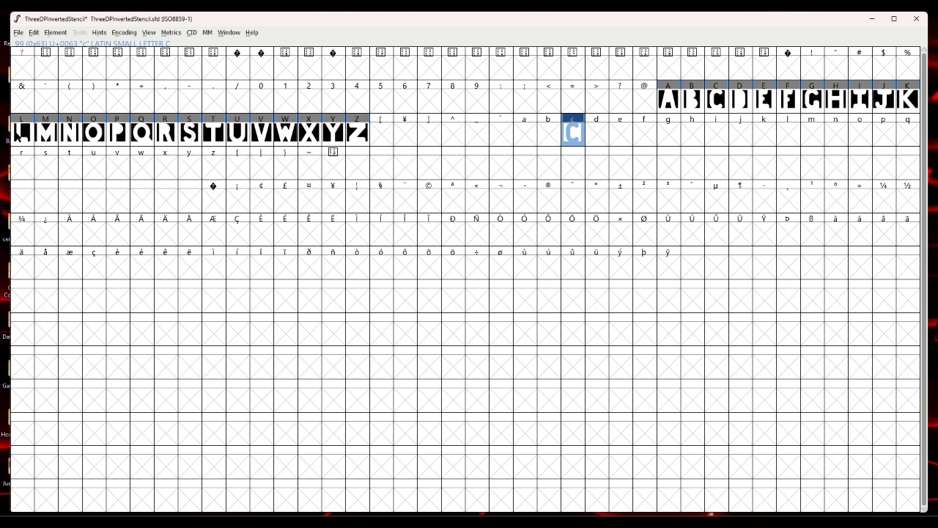
Copy the capital O glyph into the lowercase o slot.
right_click(93, 132)
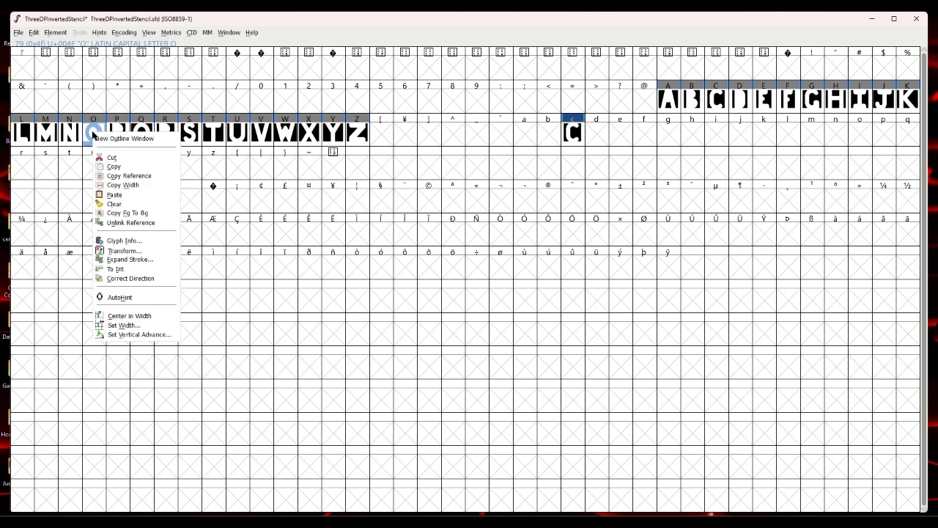
left_click(117, 167)
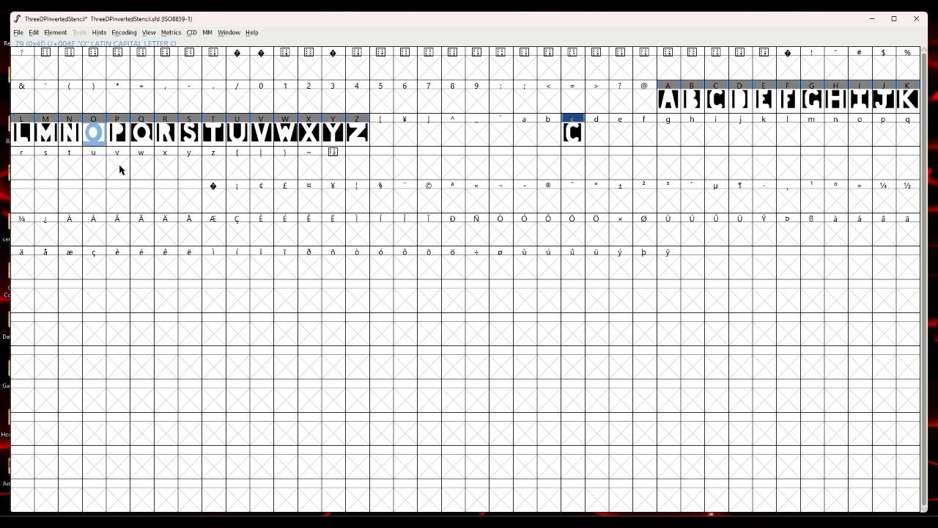
left_click(853, 139)
right_click(853, 139)
left_click(780, 199)
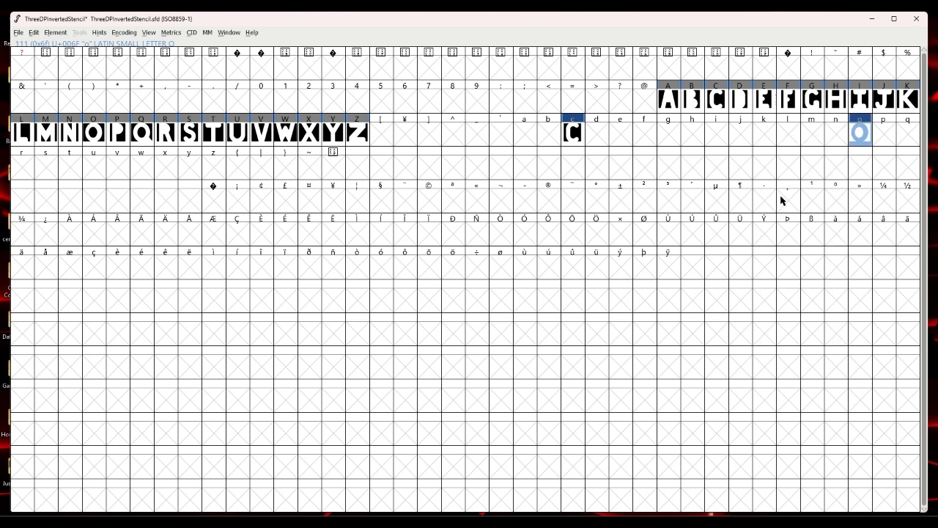
Copy the capital P glyph into the lowercase p slot.
right_click(118, 142)
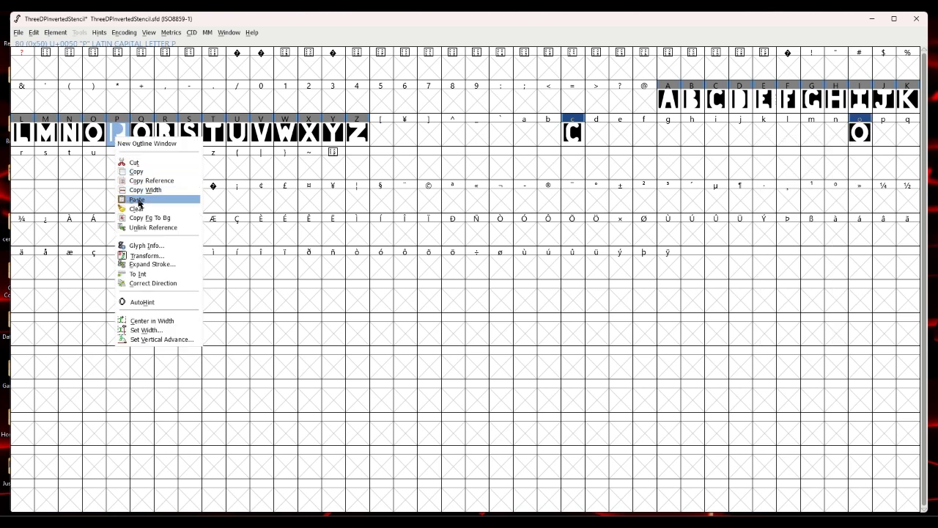
left_click(136, 171)
left_click(887, 136)
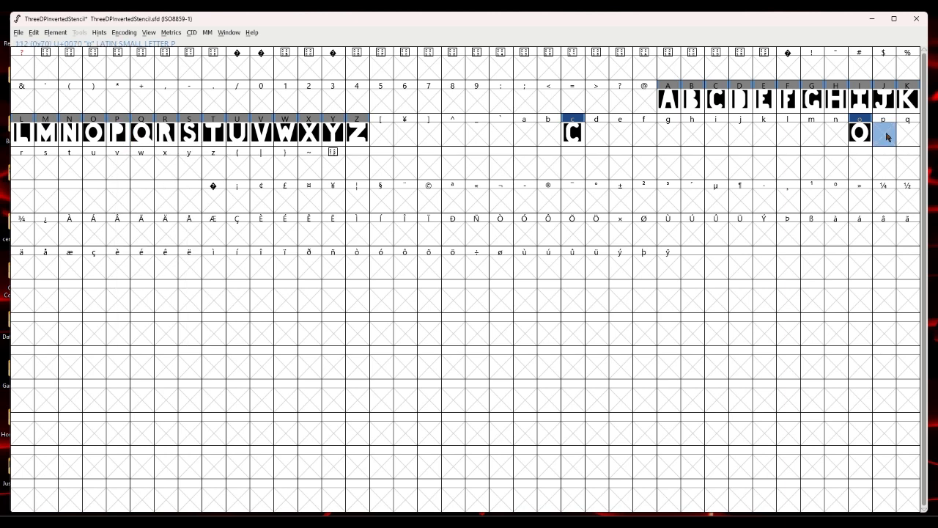
right_click(889, 137)
left_click(815, 190)
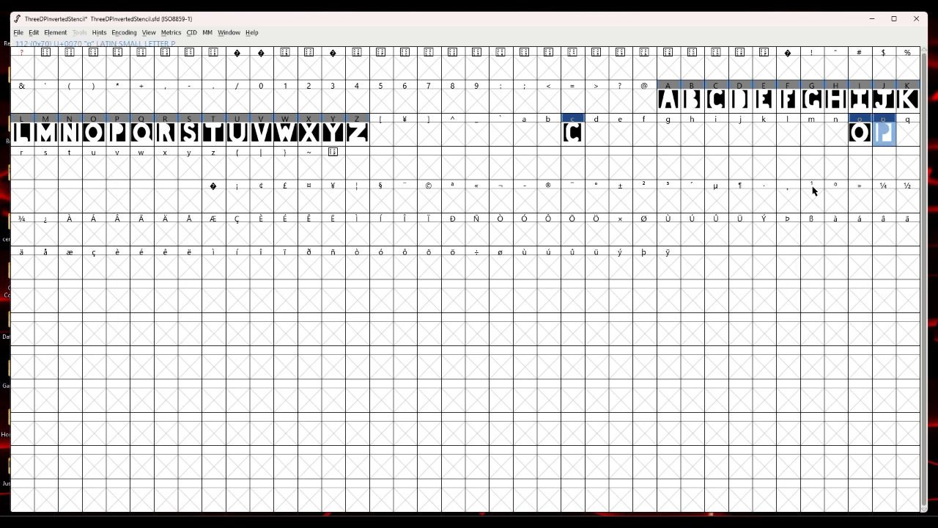
Copy the capital S glyph into the lowercase s slot.
right_click(188, 132)
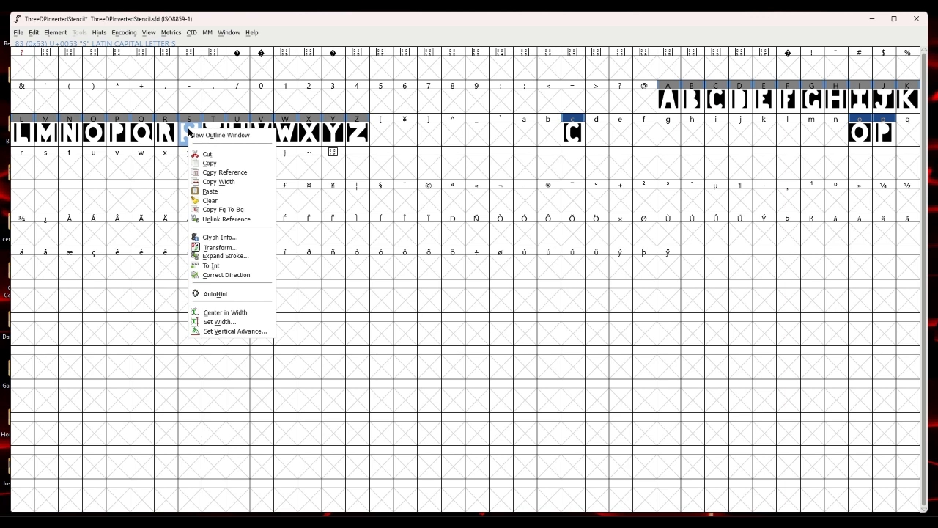
left_click(217, 164)
right_click(51, 171)
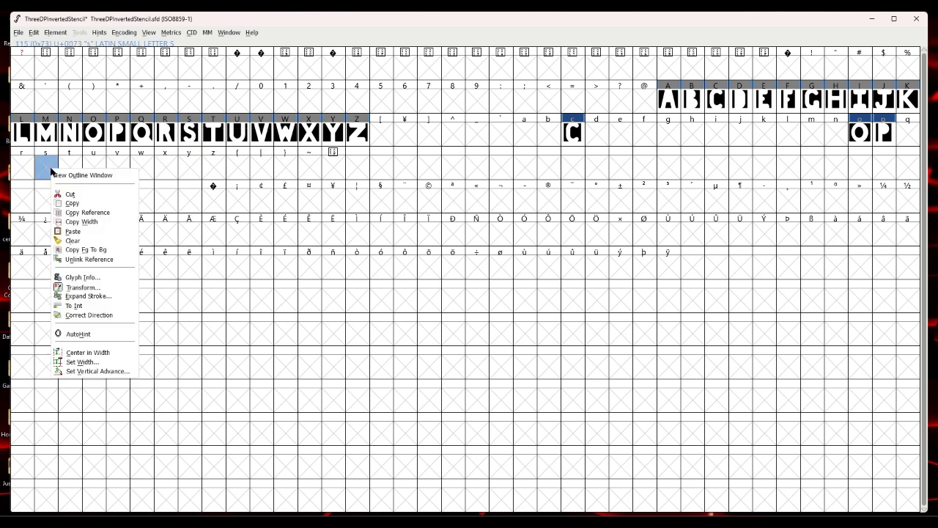
left_click(74, 231)
Copy the capital U glyph into the lowercase u slot.
left_click(218, 138)
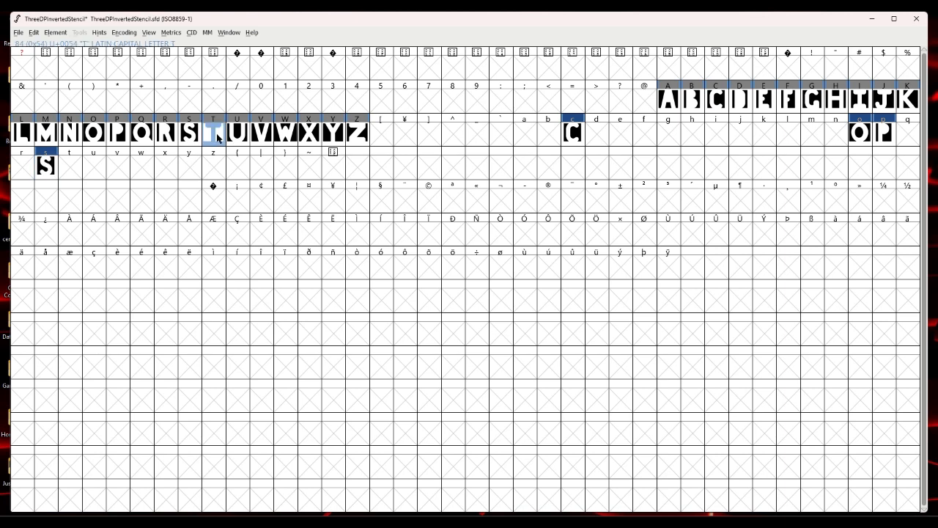
right_click(218, 138)
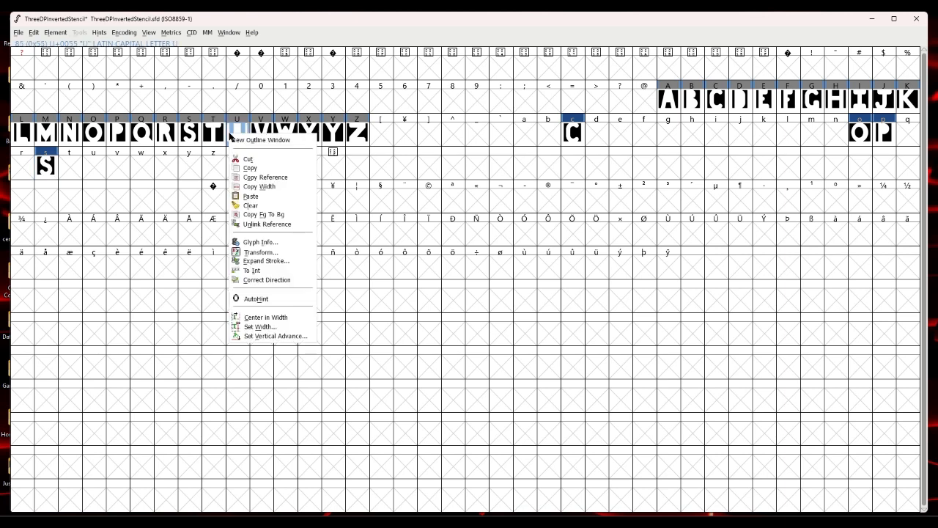
left_click(253, 170)
left_click(94, 177)
right_click(94, 176)
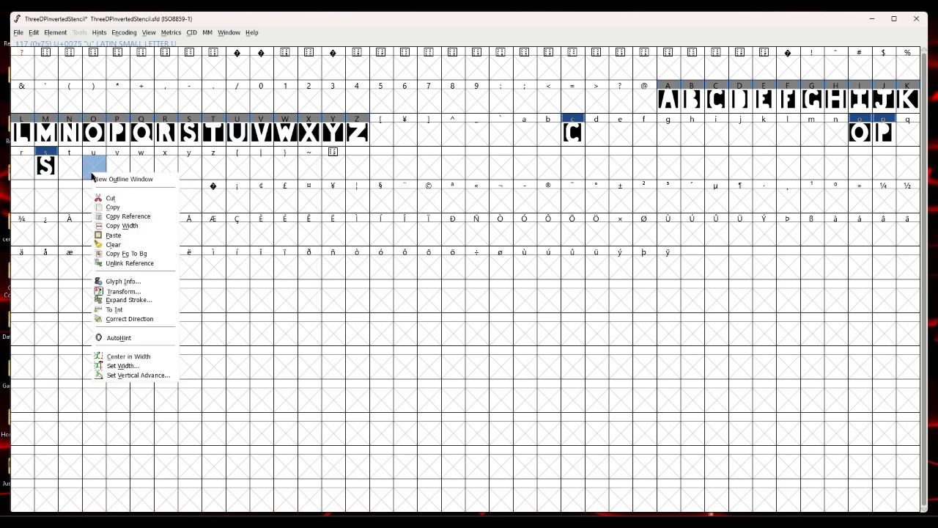
left_click(123, 236)
Copy the capital V glyph into the lowercase v slot.
right_click(267, 135)
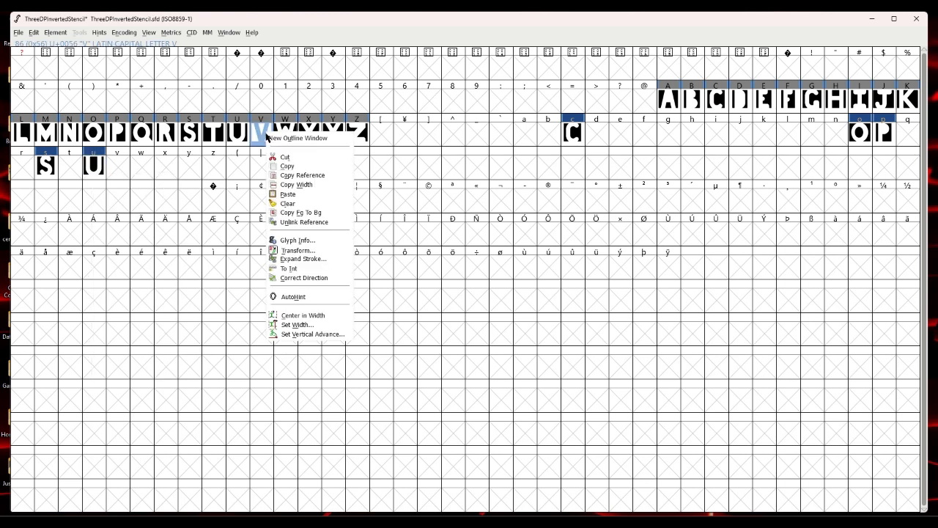
left_click(294, 166)
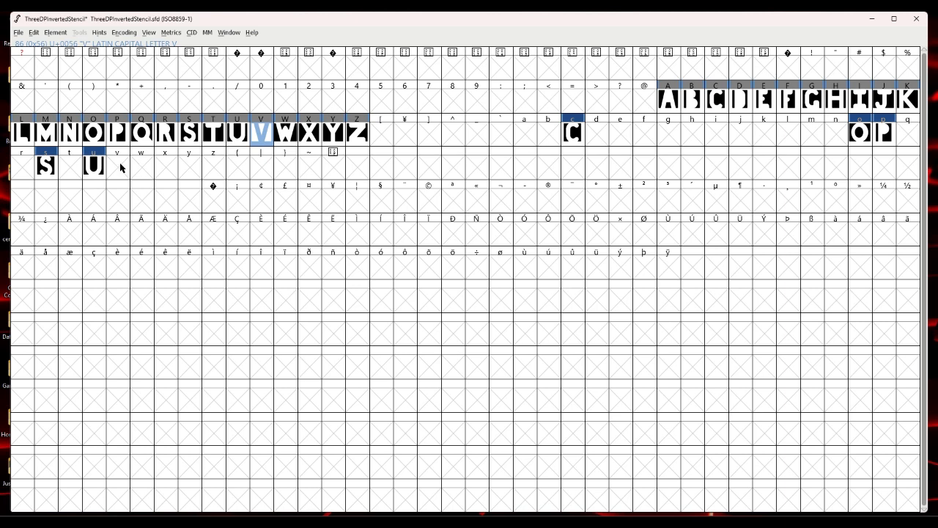
left_click(119, 165)
right_click(121, 165)
left_click(144, 228)
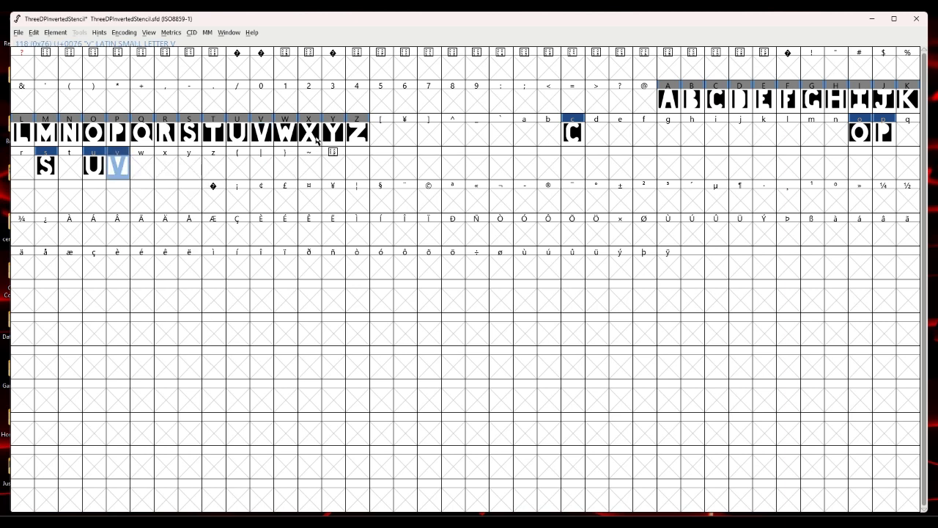
Copy the capital W glyph into the lowercase w slot.
left_click(286, 132)
right_click(285, 135)
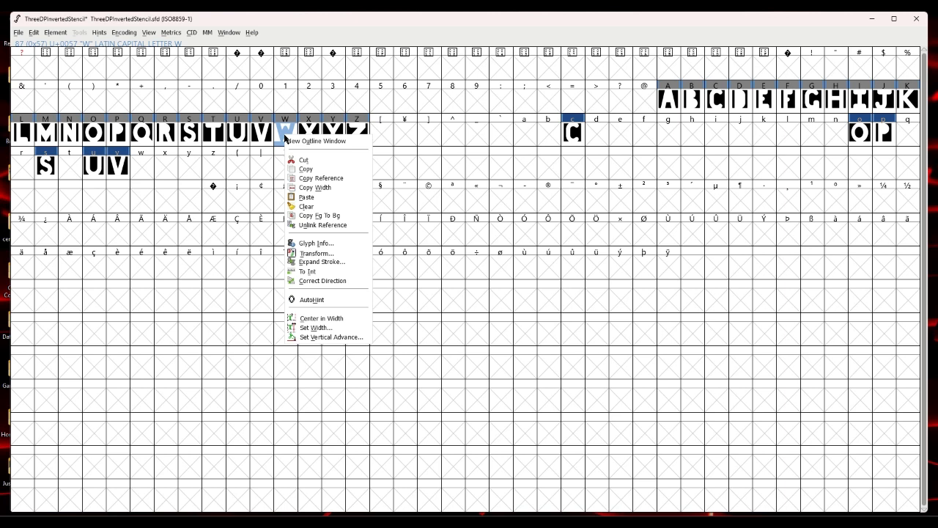
left_click(316, 171)
left_click(142, 165)
right_click(141, 165)
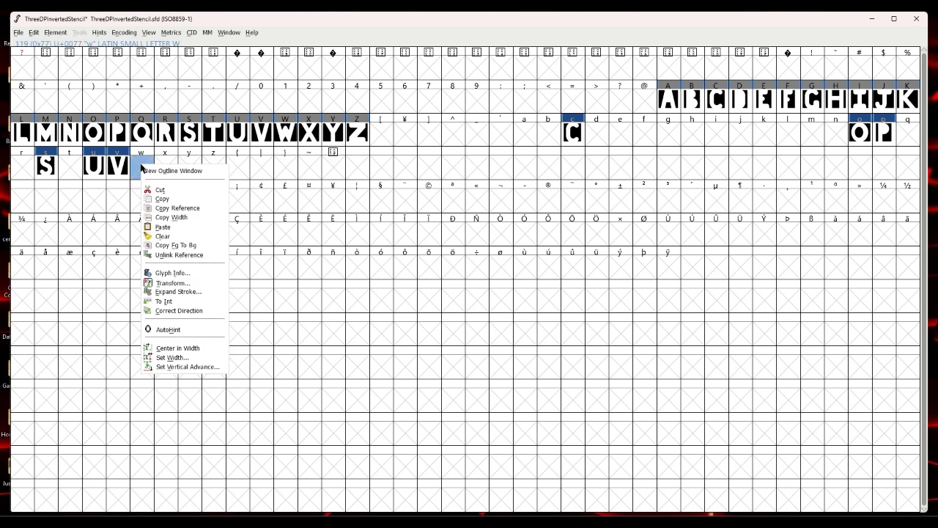
left_click(166, 229)
Copy the capital X glyph into the lowercase x slot.
left_click(309, 139)
right_click(310, 139)
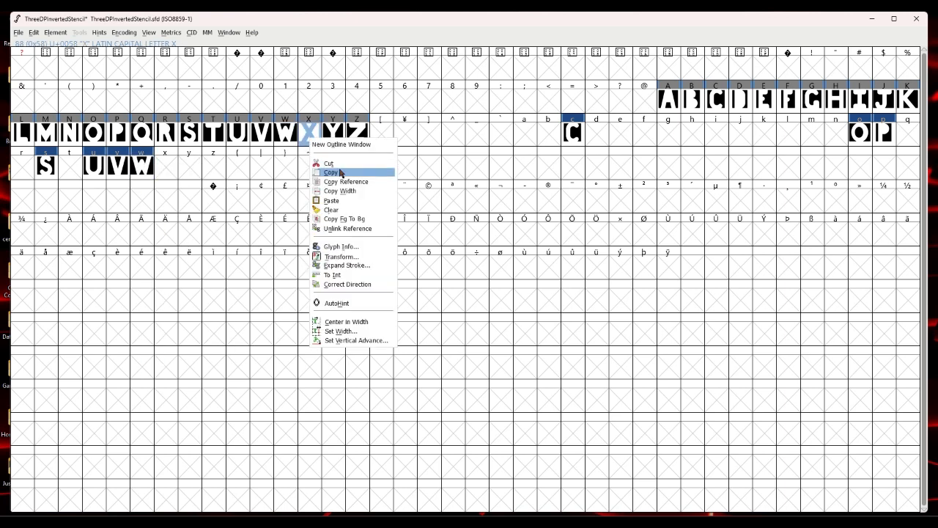
left_click(341, 173)
left_click(165, 167)
right_click(165, 169)
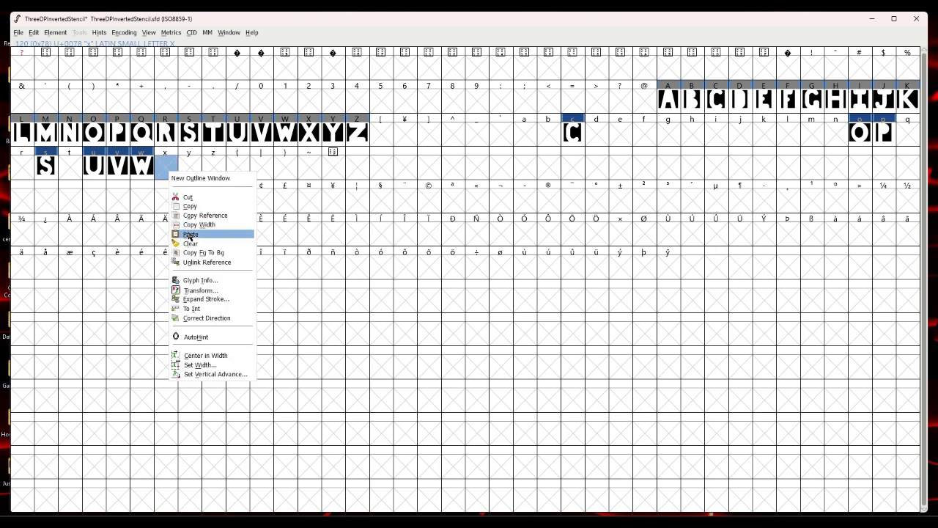
left_click(209, 233)
left_click(209, 211)
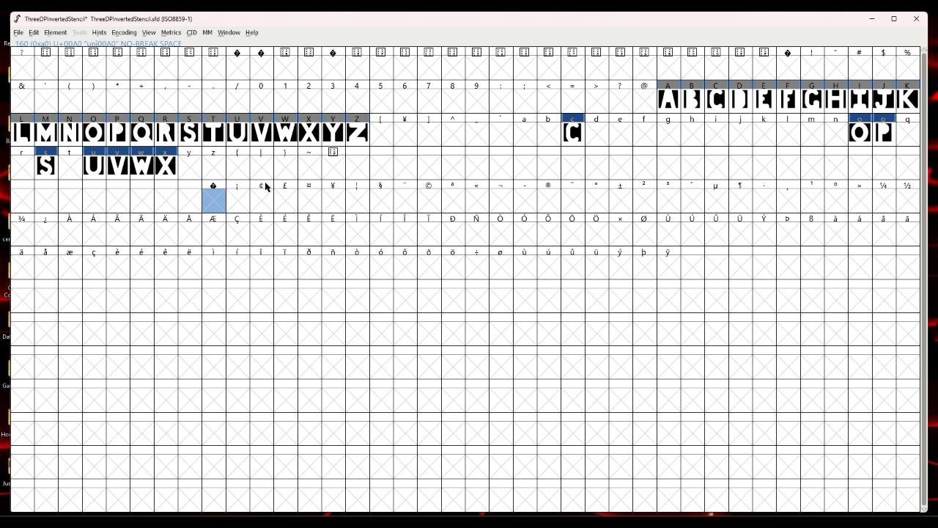
Open the empty lowercase a glyph for editing and import the image al.png from the ThreeDP Inverted Stencil folder.
double_click(527, 138)
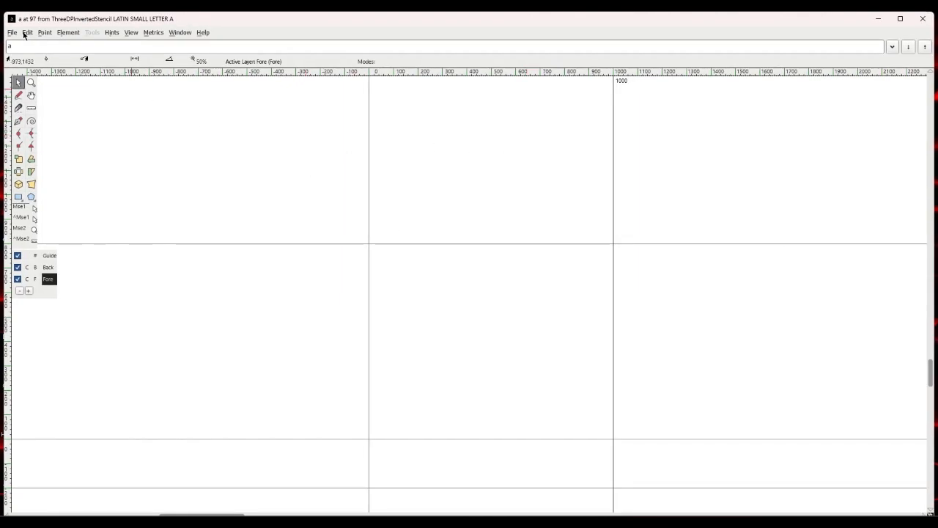
left_click(12, 34)
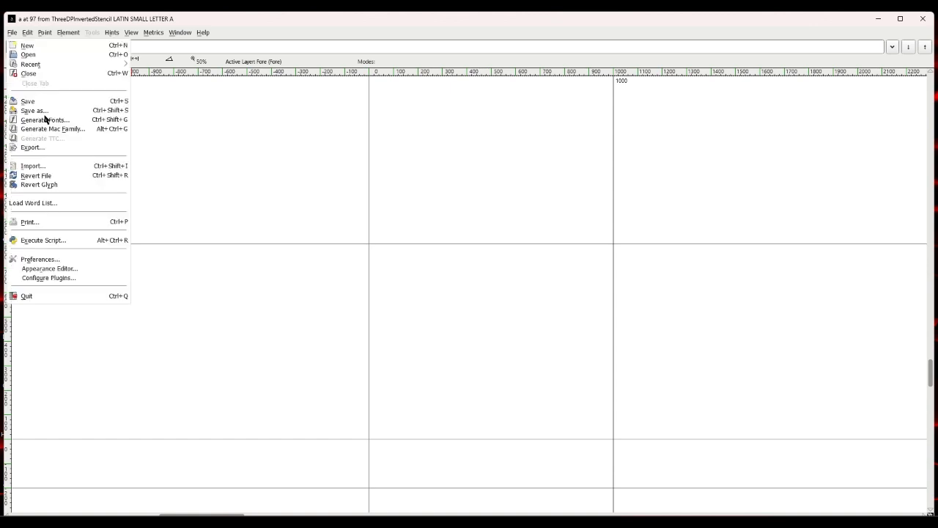
left_click(33, 166)
scroll(449, 231, "down", 5)
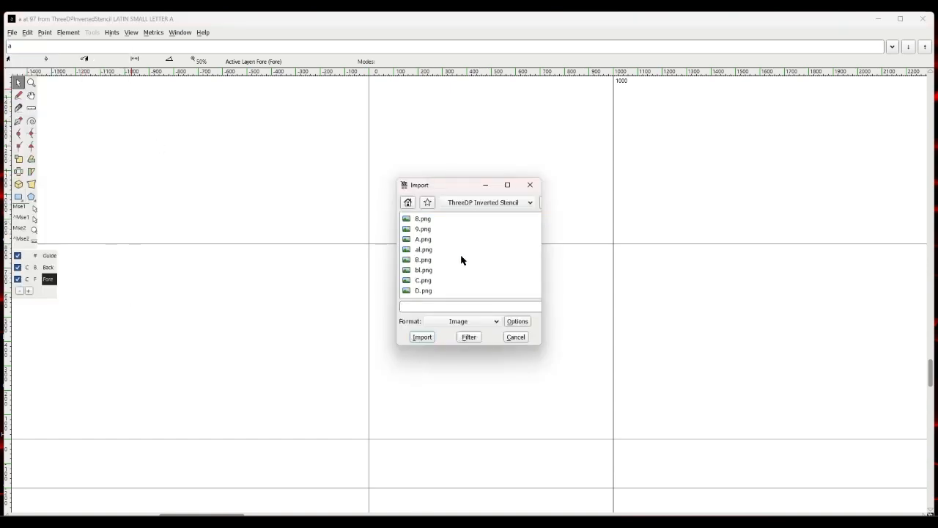
left_click(433, 242)
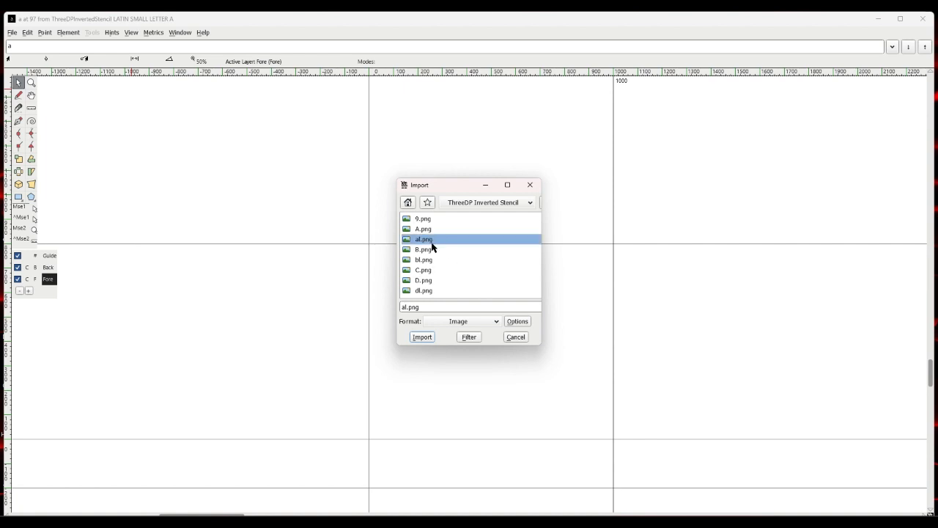
left_click(421, 337)
left_click(469, 338)
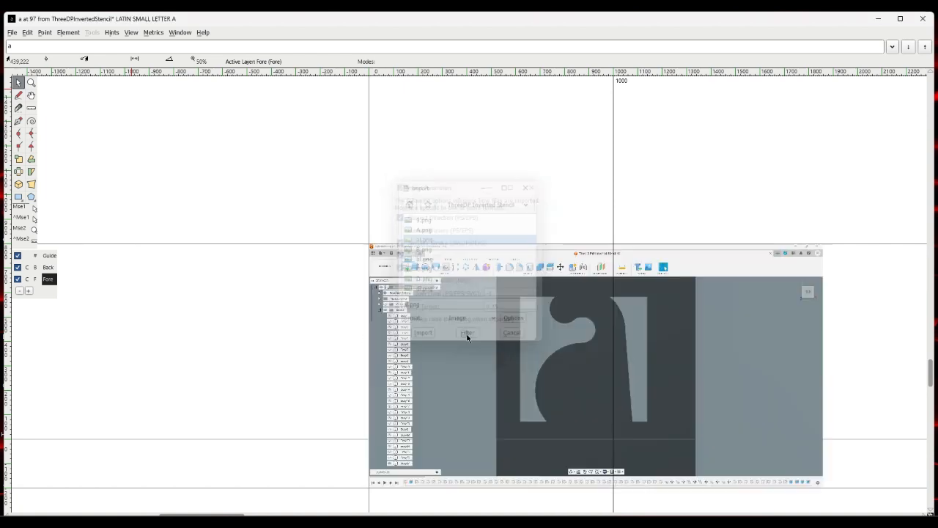
On the Back layer, scale the imported image uniformly to 150% and position its letter between the baseline and ascender line near the origin.
left_click(47, 267)
left_click_drag(480, 367, 371, 335)
left_click(68, 32)
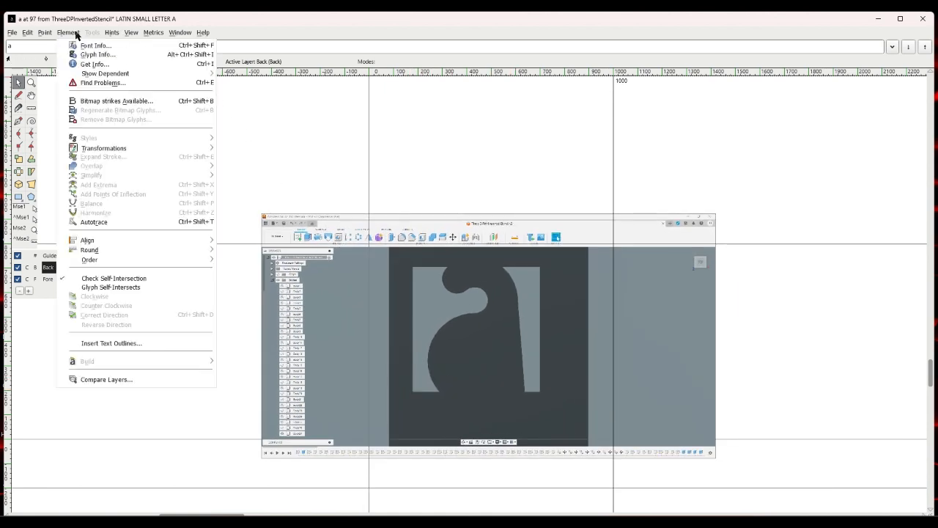
mouse_move(97, 151)
left_click(239, 152)
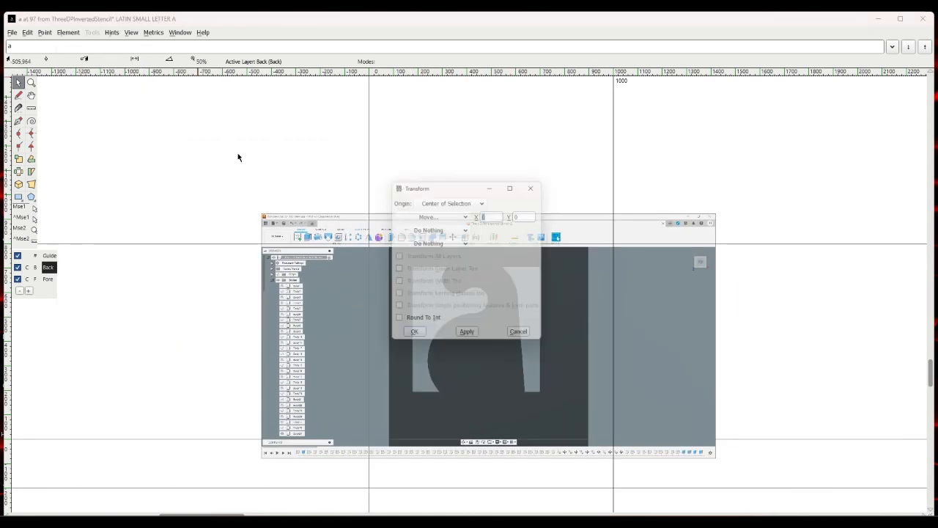
left_click(455, 215)
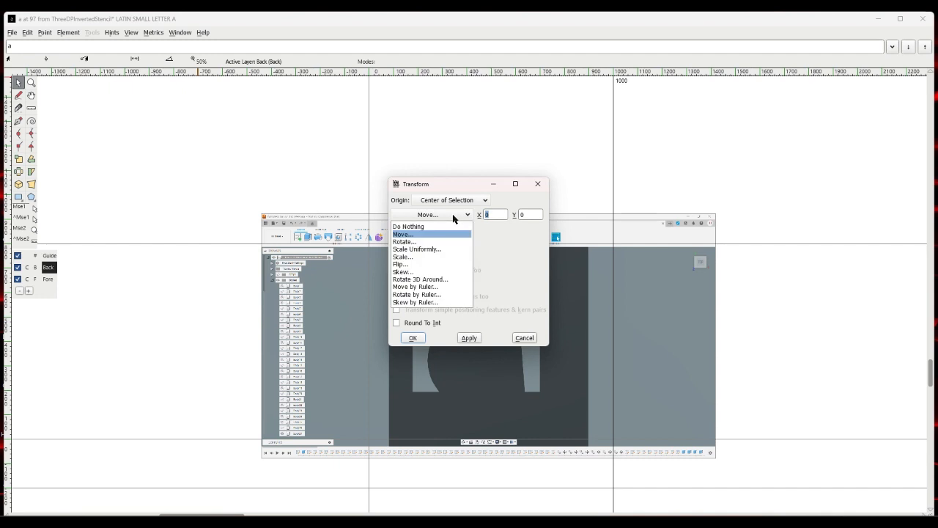
left_click(428, 251)
type("150")
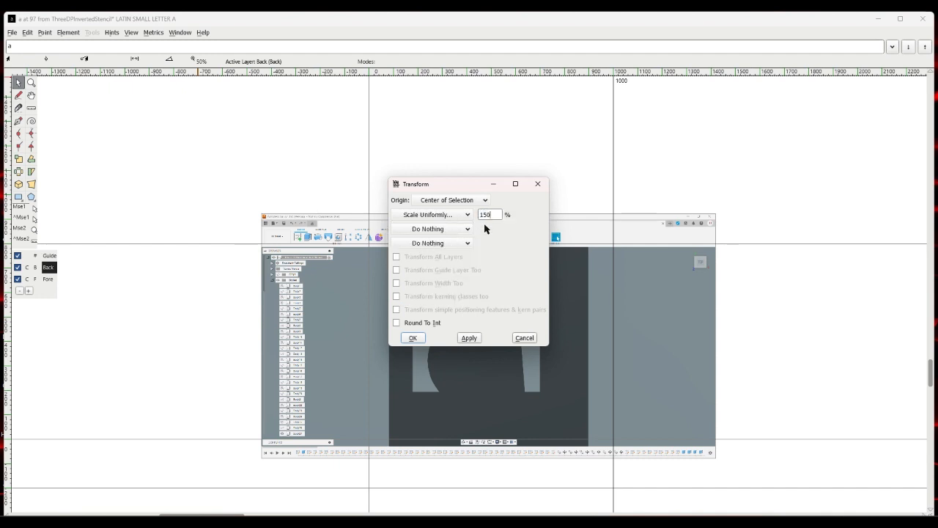
key("Return")
left_click_drag(484, 224, 483, 239)
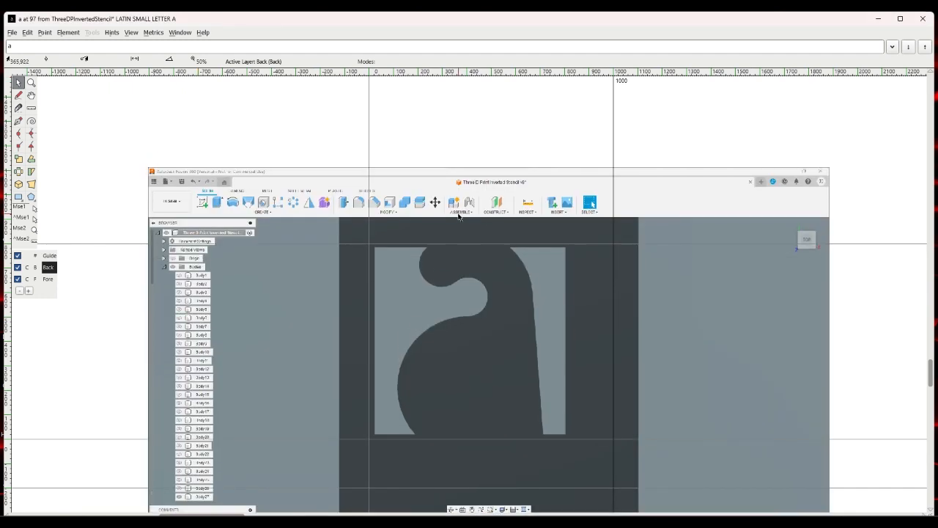
Autotrace the background image of the lowercase a into the Fore layer.
left_click(55, 279)
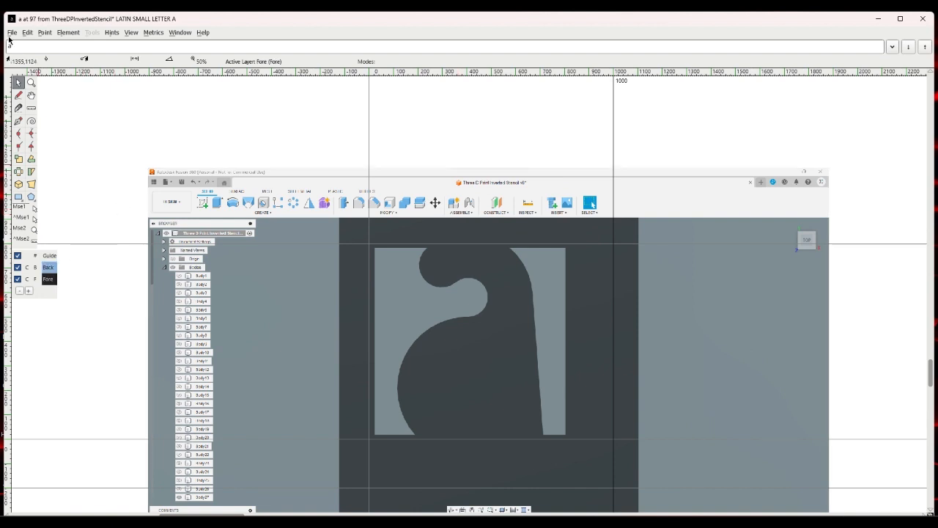
left_click(65, 33)
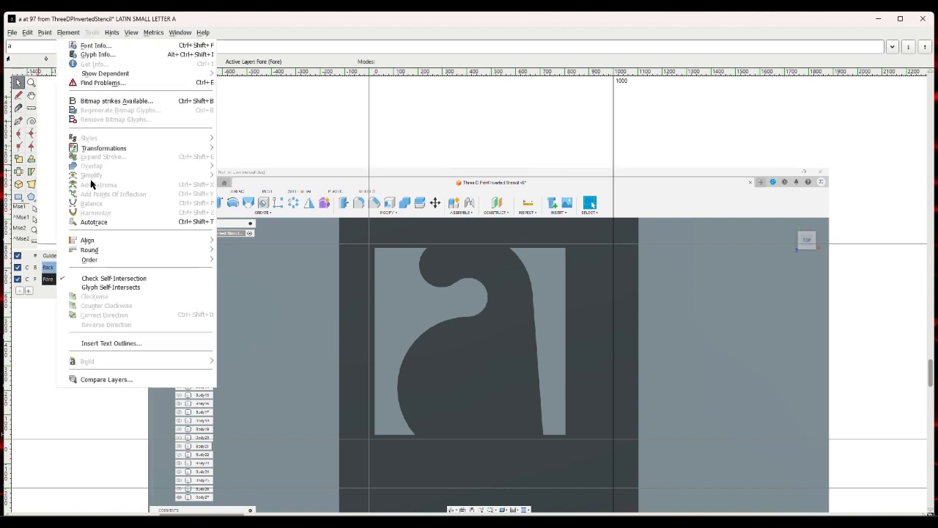
left_click(94, 224)
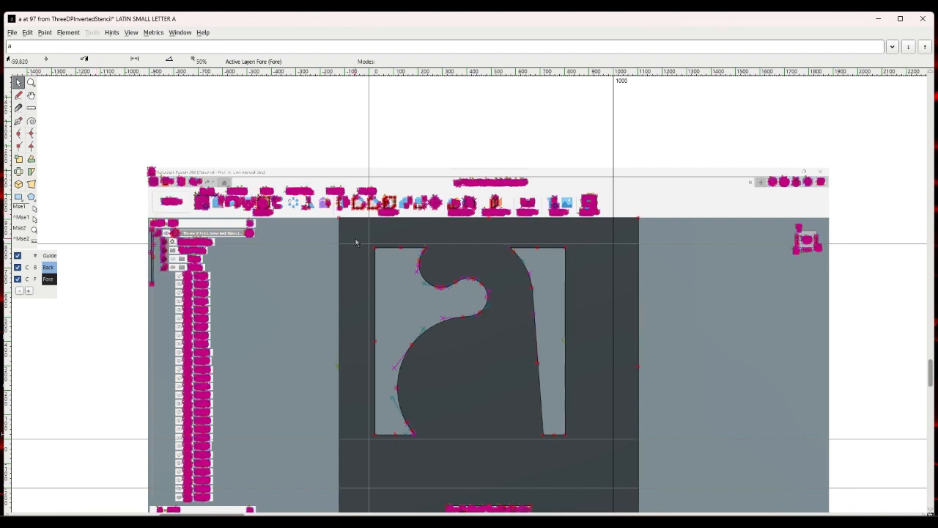
Select the lowercase a's traced contours, invert the selection, and delete all the surplus contours traced from the rest of the screenshot.
left_click_drag(356, 242, 574, 443)
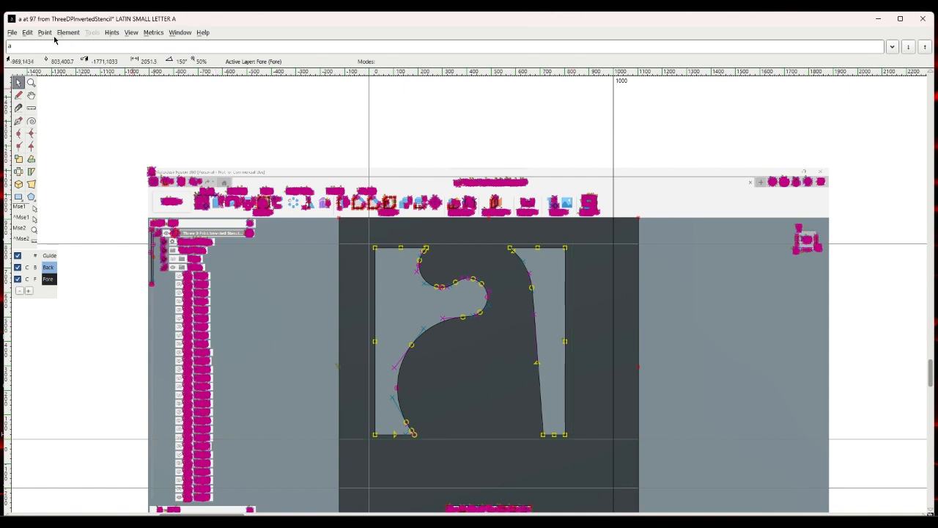
left_click(29, 34)
mouse_move(49, 233)
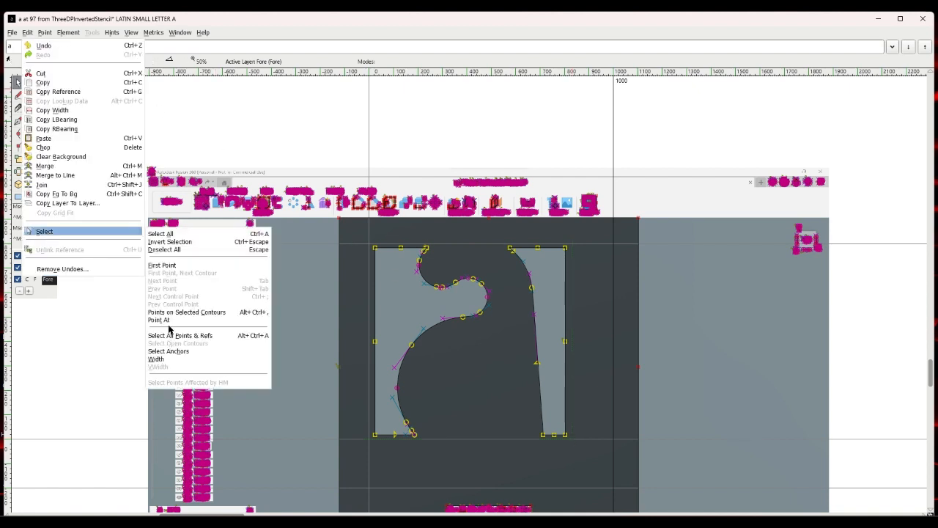
left_click(179, 248)
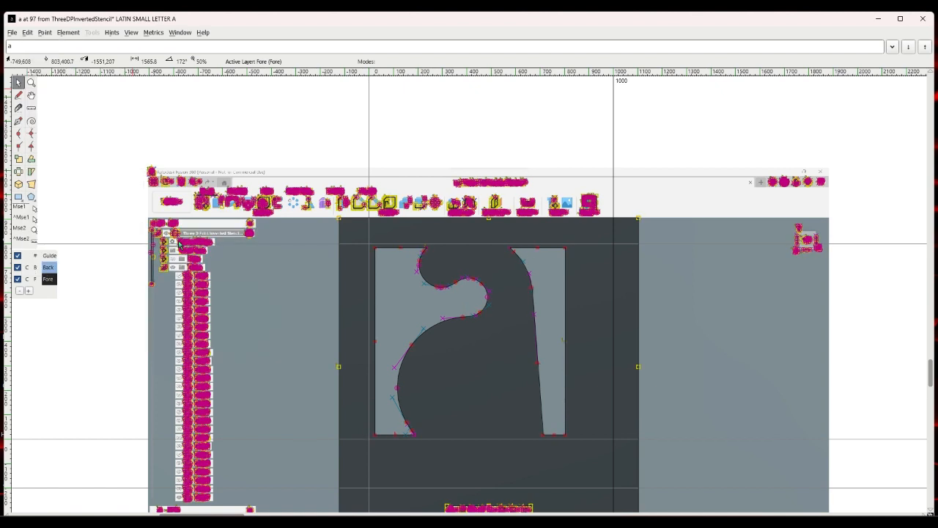
Move the lowercase a's contours together so their lower-left corner sits at the origin 0,0, and deselect them.
left_click_drag(360, 237, 626, 457)
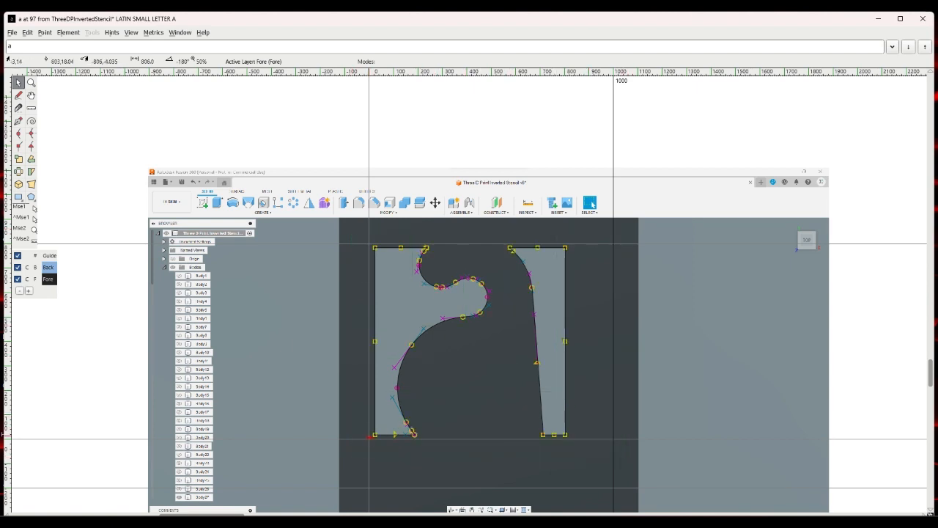
left_click_drag(375, 436, 368, 442)
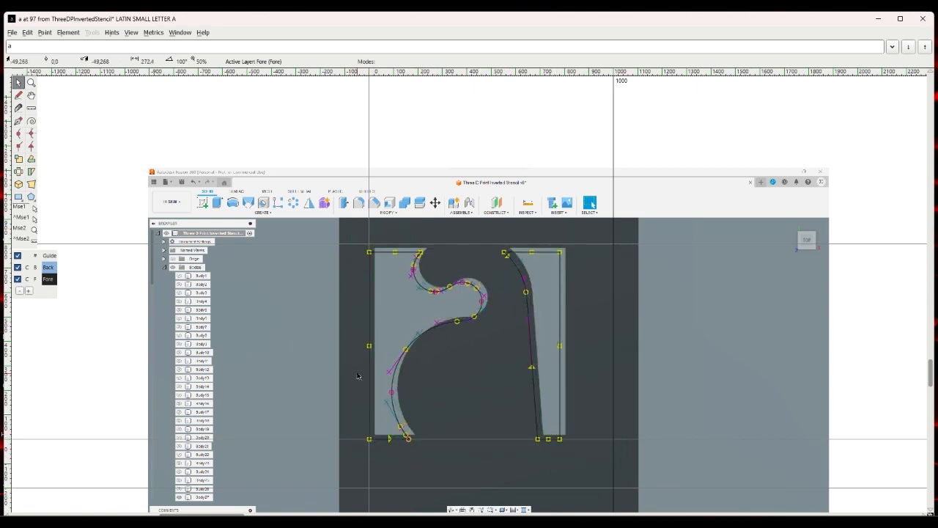
left_click(330, 270)
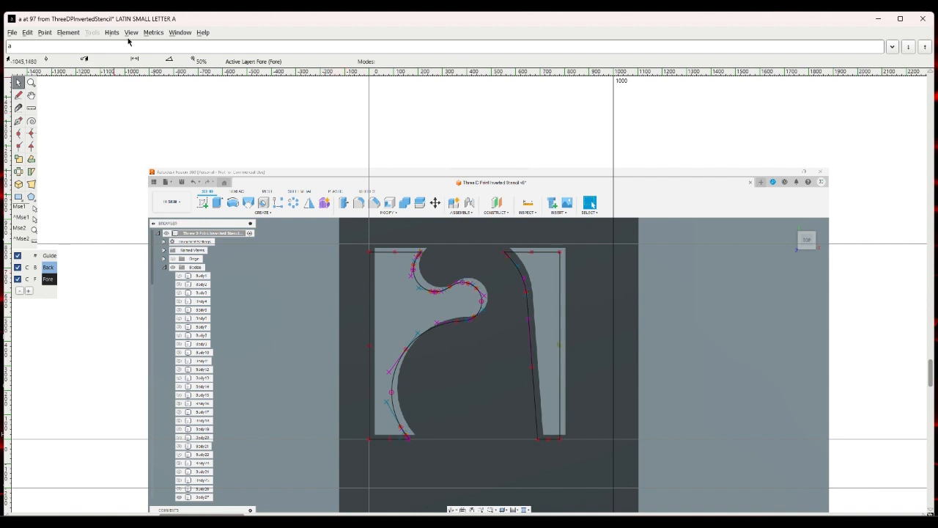
Go to the next glyph, lowercase b, and import the image bl.png into it.
left_click(131, 33)
left_click(140, 82)
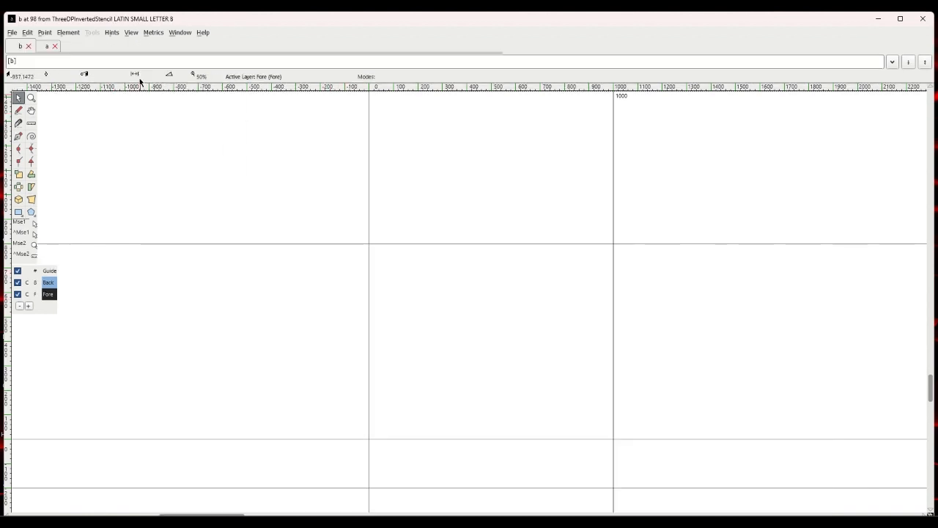
left_click(68, 33)
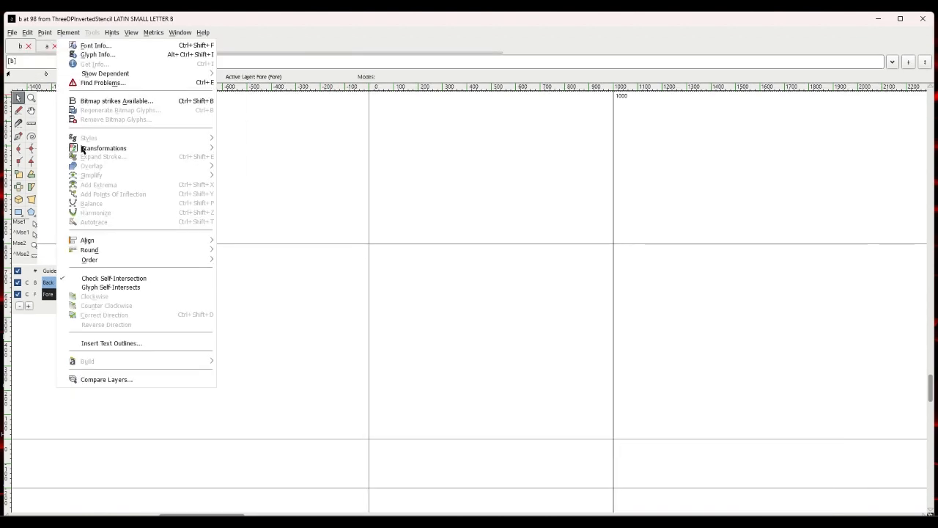
left_click(13, 33)
left_click(30, 176)
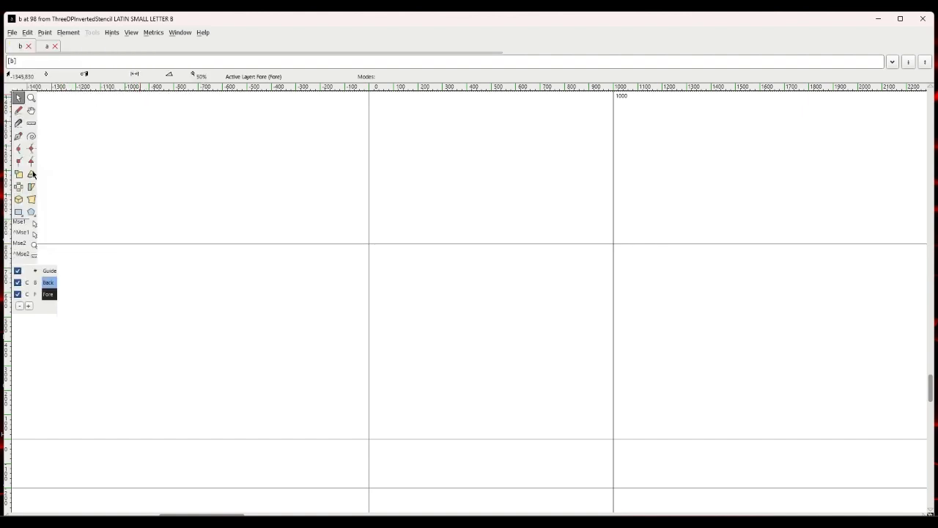
left_click(497, 288)
left_click(12, 33)
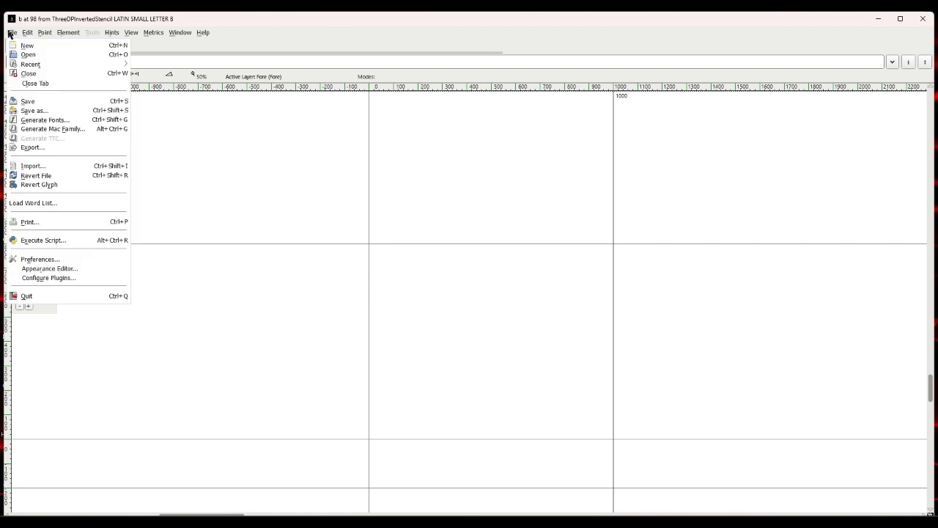
left_click(32, 166)
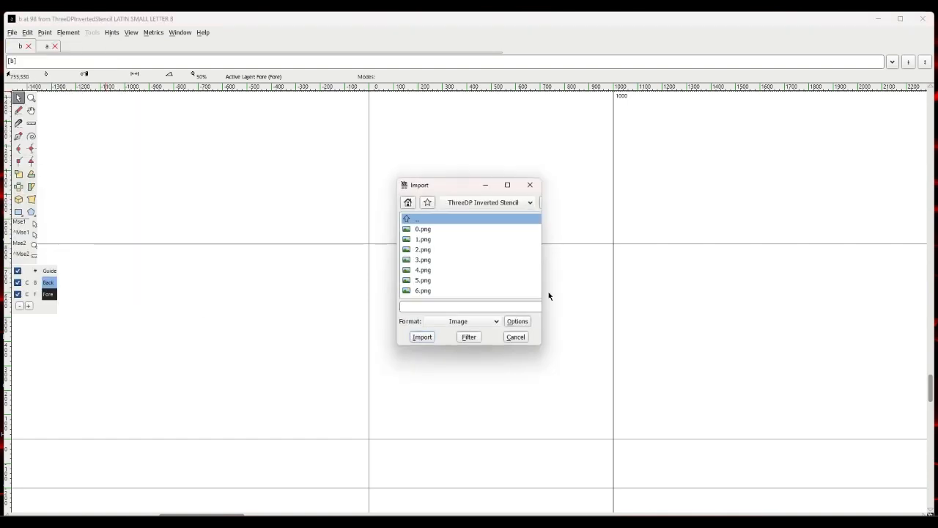
scroll(484, 252, "down", 1)
left_click(426, 281)
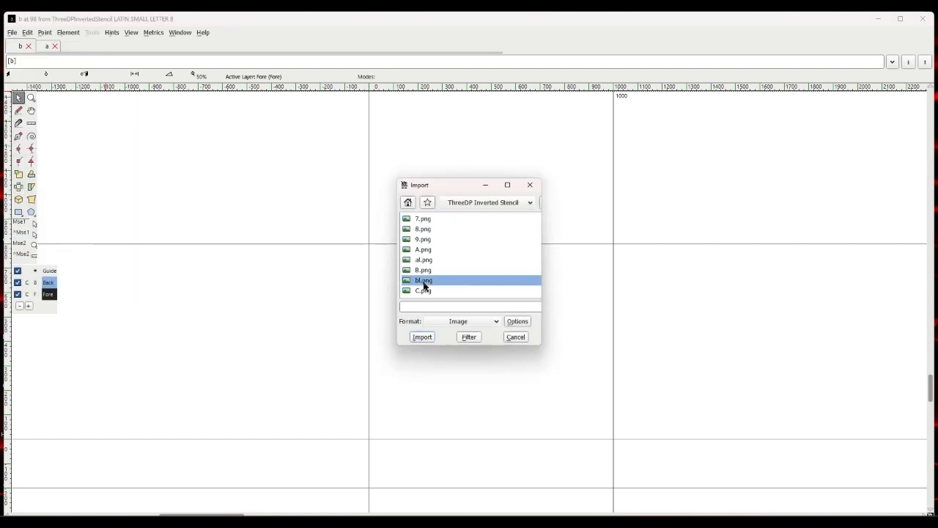
left_click(425, 337)
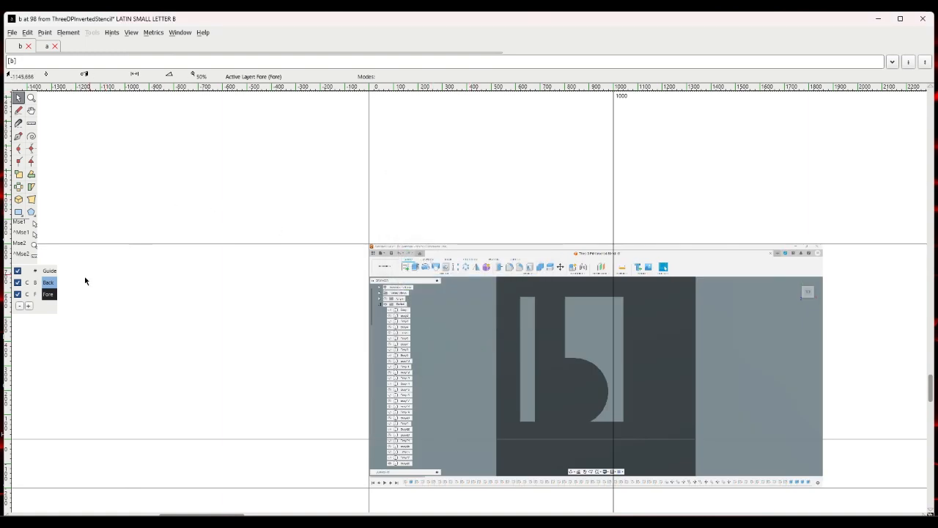
On the Back layer, scale the b image uniformly to 150% and position its letter between the baseline and ascender line near the origin.
left_click(49, 282)
left_click_drag(494, 337, 420, 316)
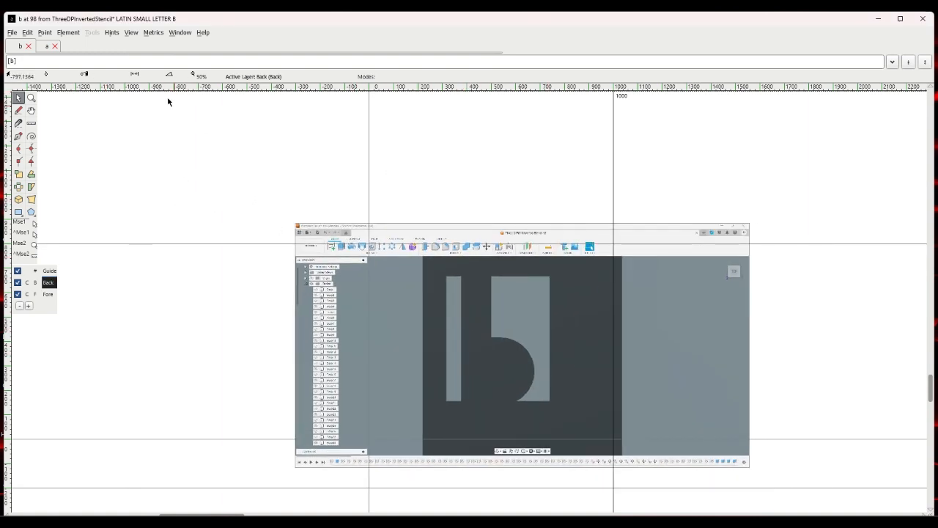
left_click(68, 32)
mouse_move(101, 148)
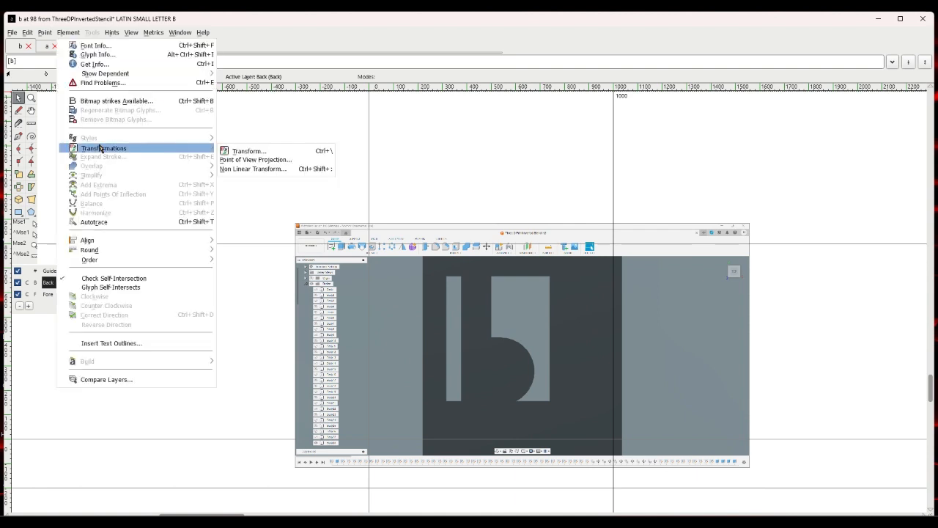
left_click(229, 149)
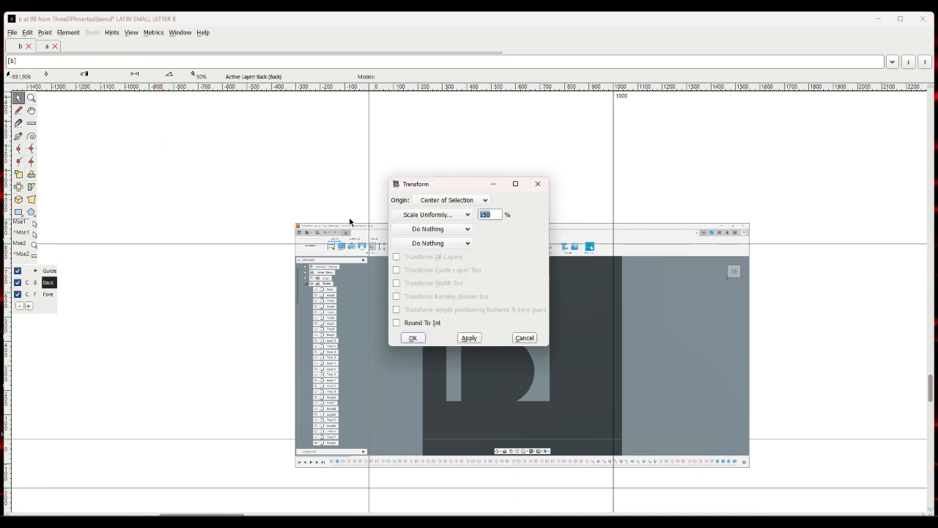
left_click(410, 336)
left_click_drag(443, 330, 414, 337)
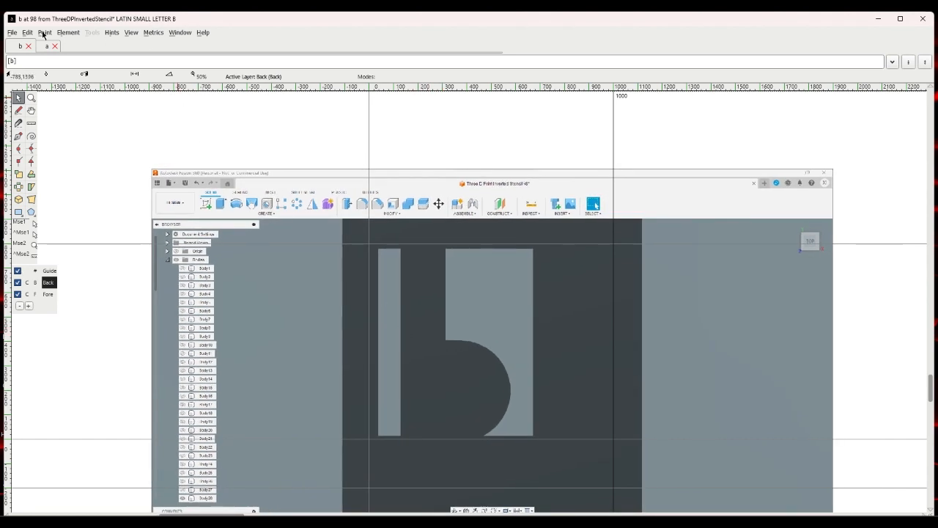
Autotrace the background image of the lowercase b into the Fore layer.
left_click(47, 294)
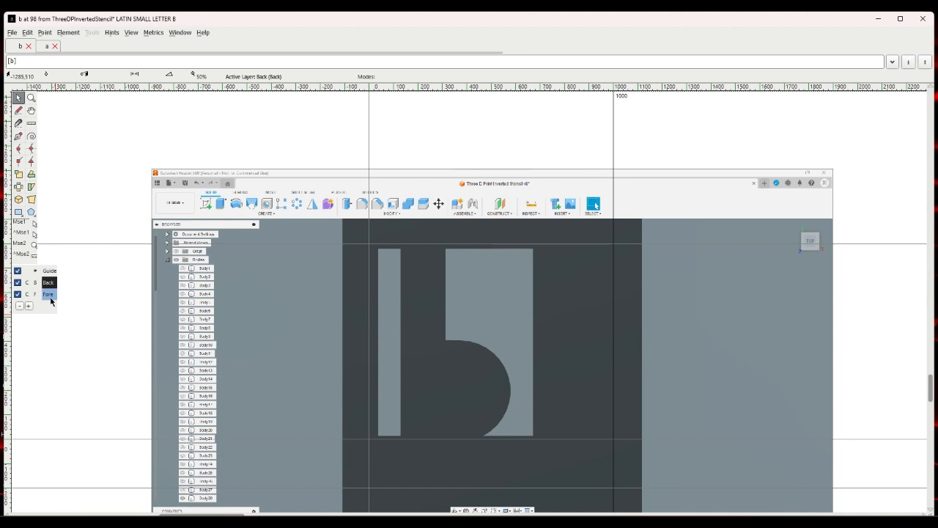
left_click(64, 35)
left_click(96, 220)
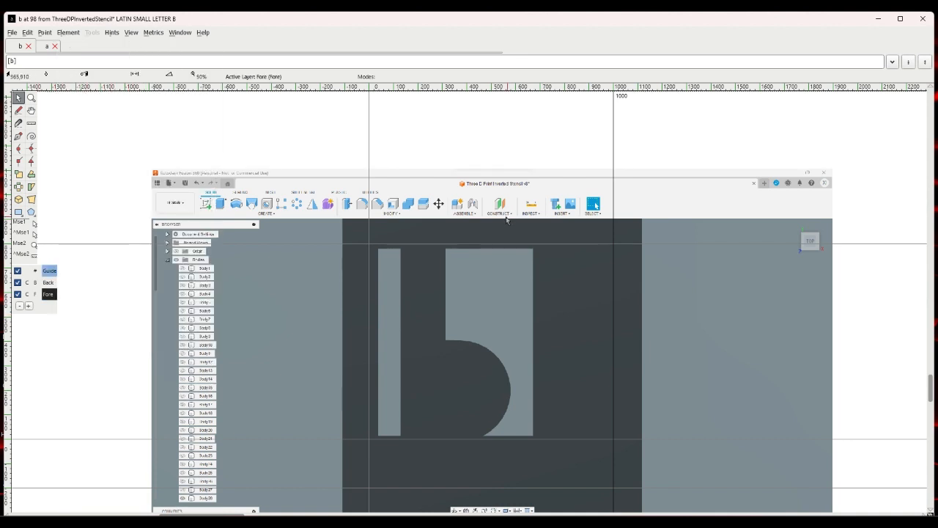
left_click_drag(356, 237, 551, 448)
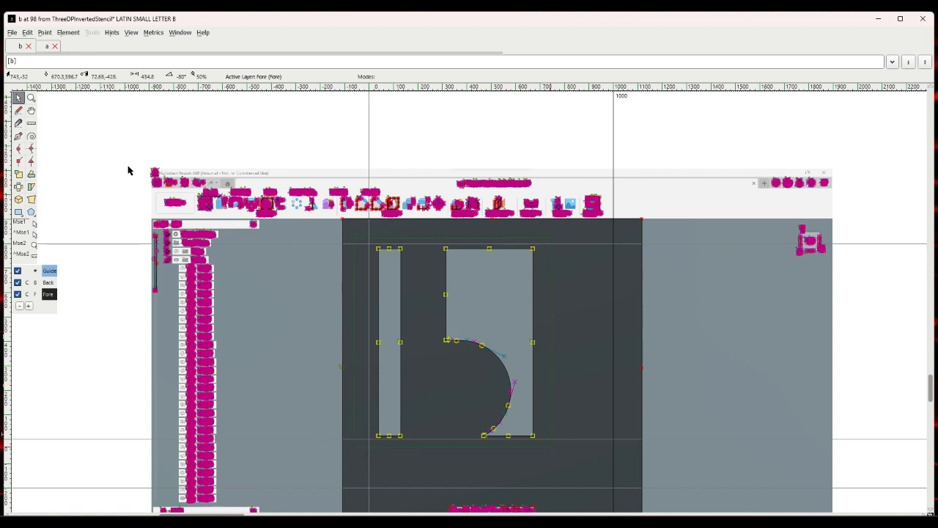
left_click(29, 34)
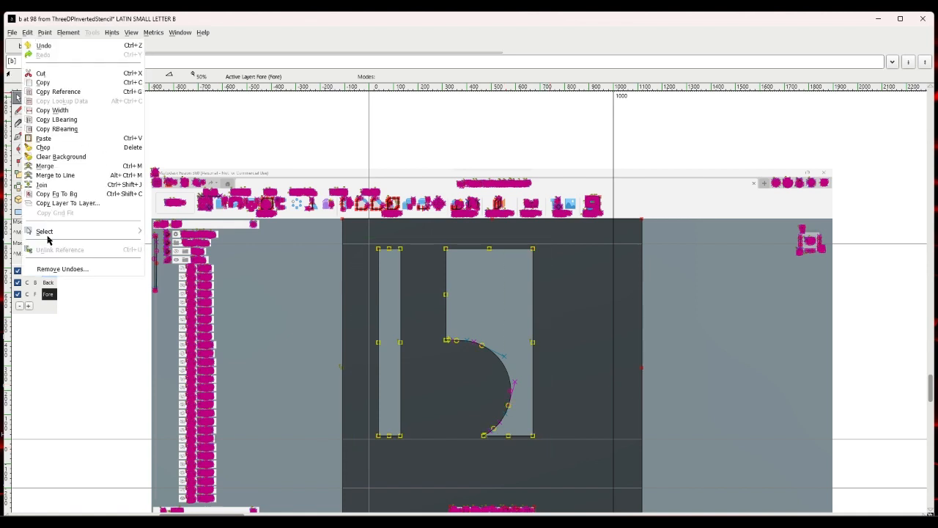
key("Escape")
key("Escape")
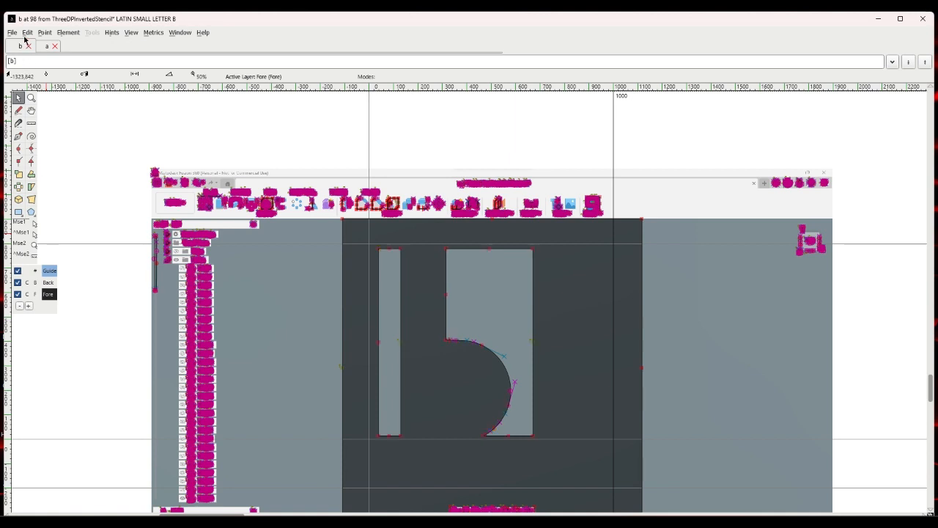
Select the lowercase b's traced contours, invert the selection, and delete all the surplus contours traced from the rest of the screenshot.
left_click_drag(353, 237, 547, 457)
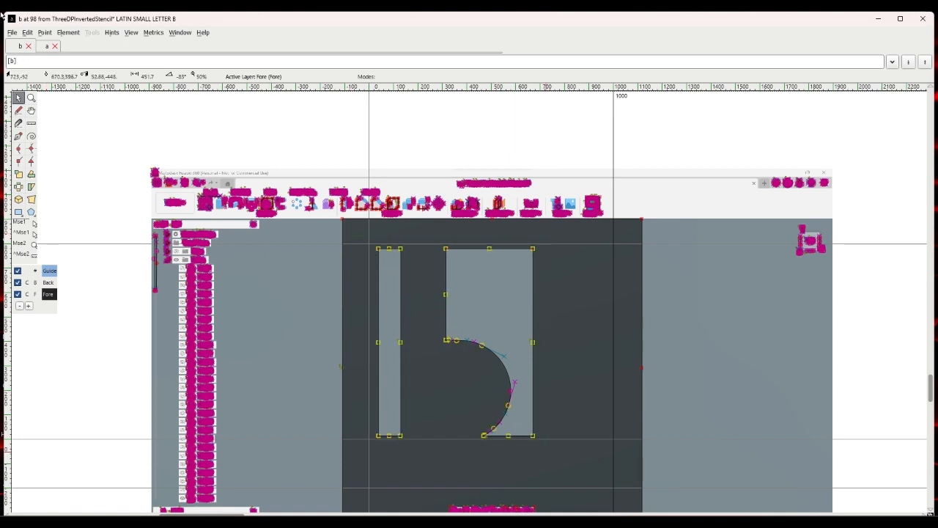
left_click(27, 32)
mouse_move(57, 233)
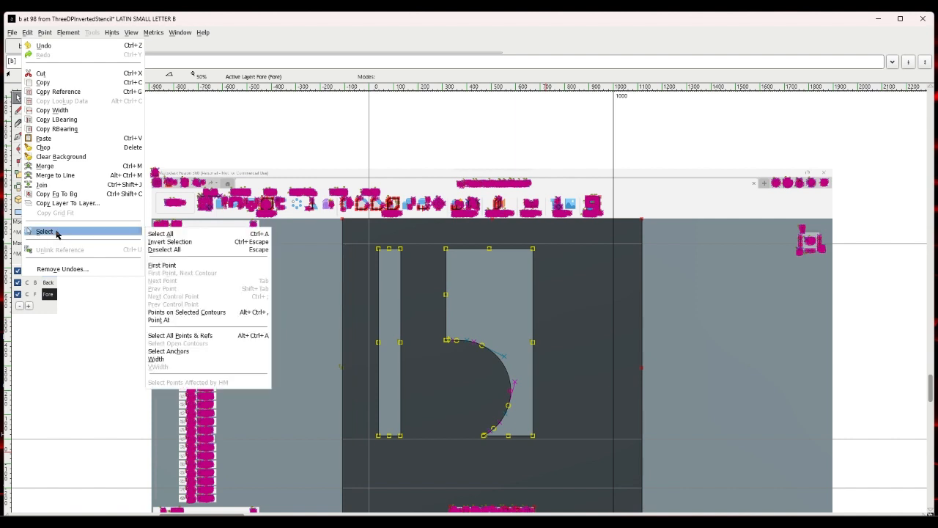
left_click(169, 242)
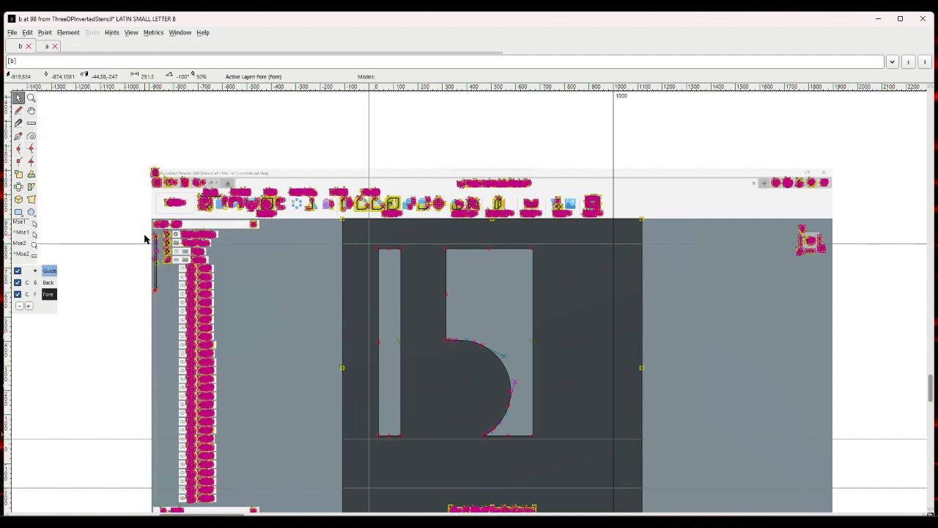
left_click(145, 238)
Move both of the lowercase b's contours together so their lower-left corner sits at the origin 0,0, and deselect them.
left_click_drag(321, 231, 542, 452)
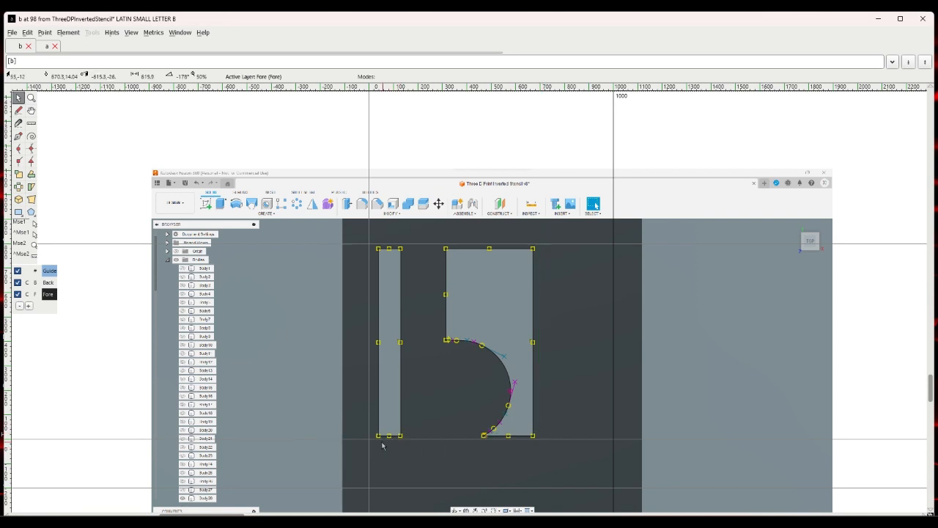
left_click_drag(379, 436, 369, 442)
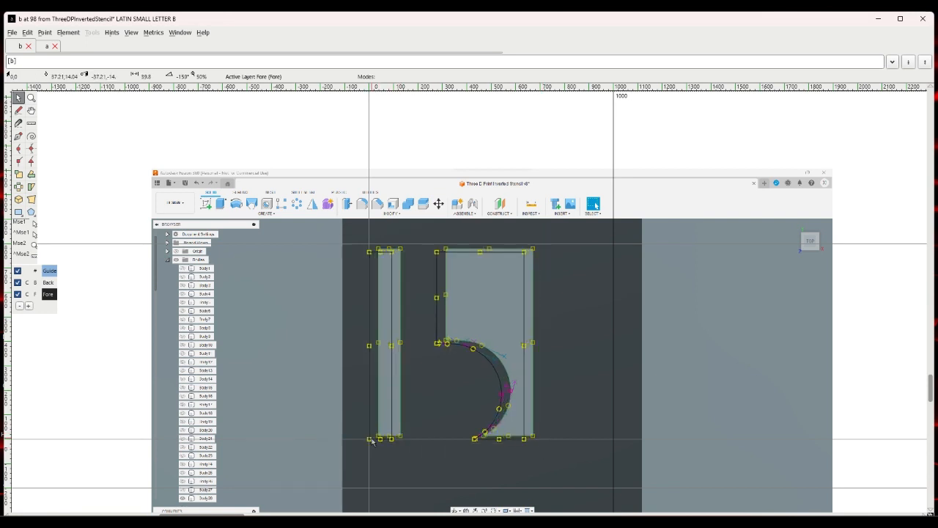
left_click(312, 415)
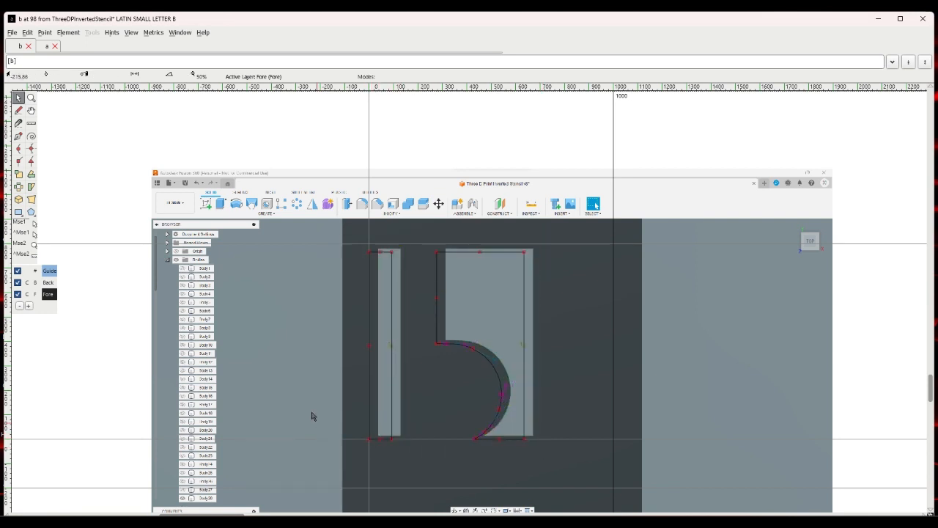
Skip past the existing lowercase c to the lowercase d glyph and import the image dl.png into it.
left_click(66, 33)
left_click(131, 33)
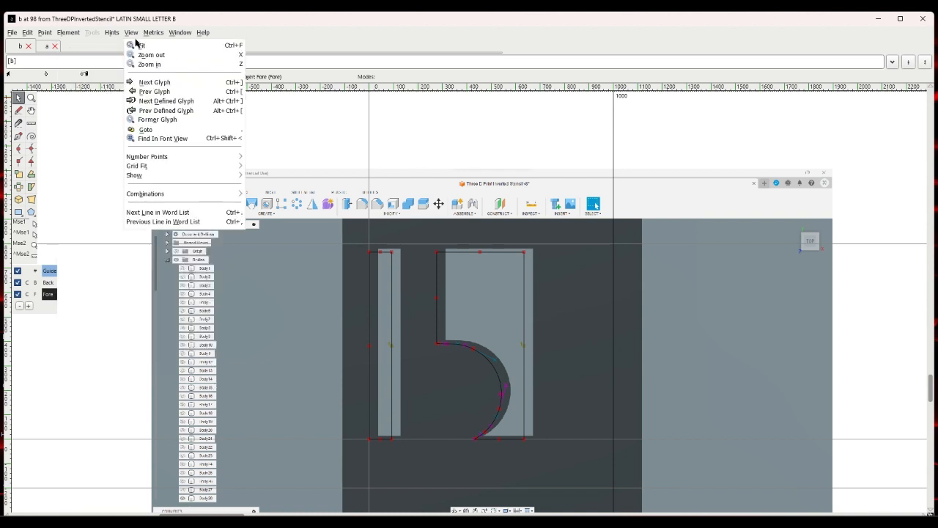
left_click(145, 83)
left_click(132, 33)
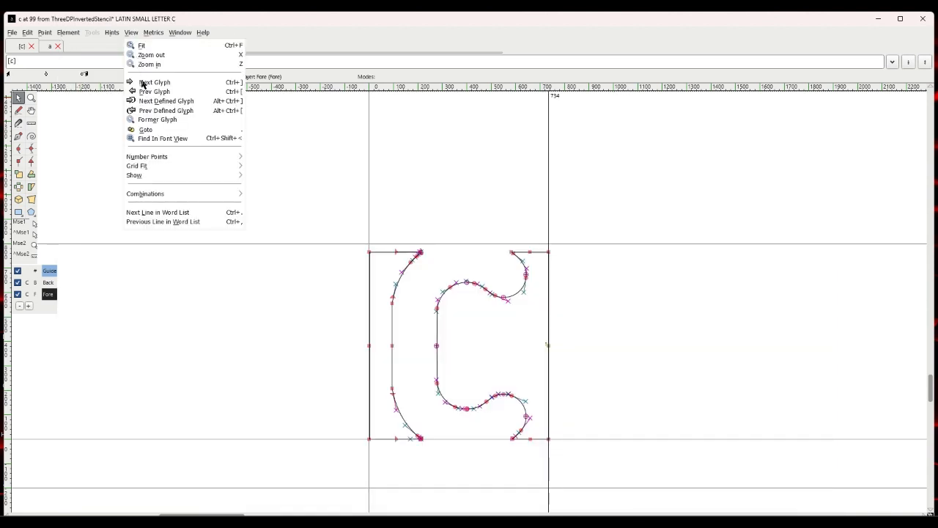
left_click(143, 84)
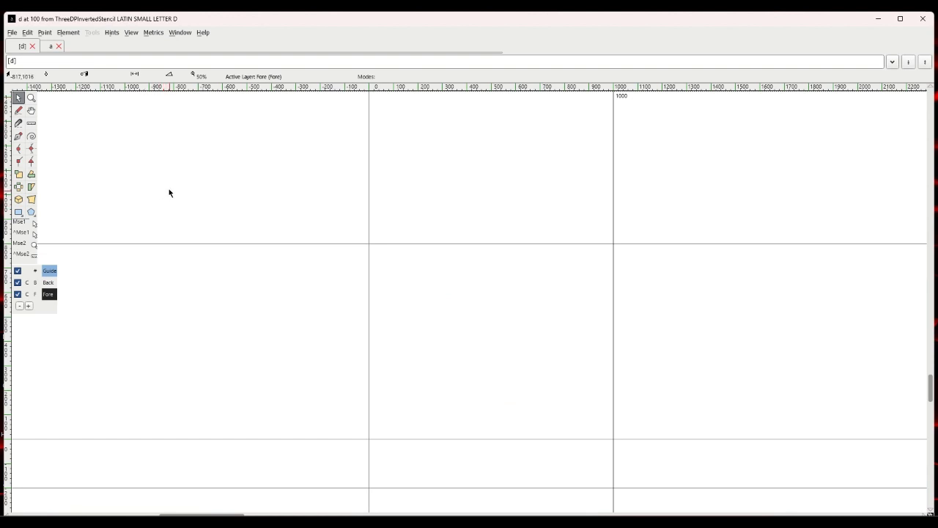
left_click(13, 33)
left_click(44, 164)
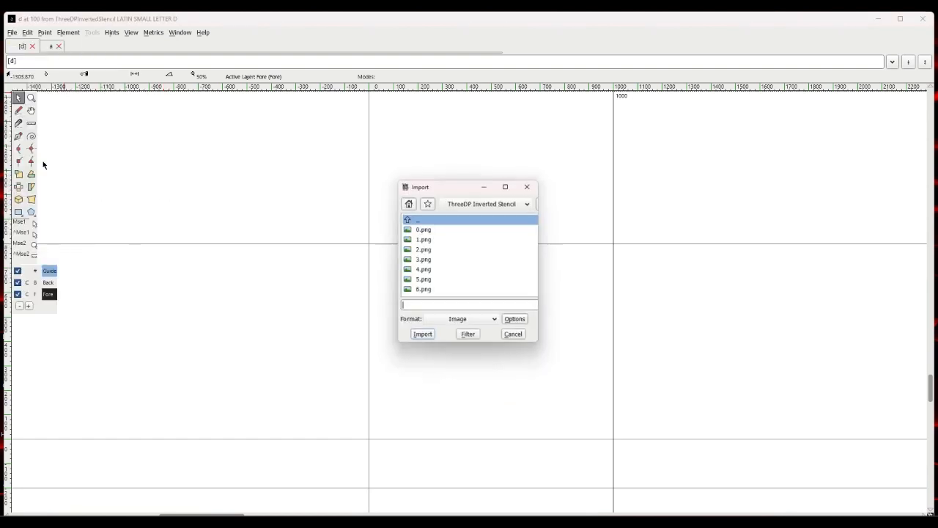
scroll(471, 264, "down", 3)
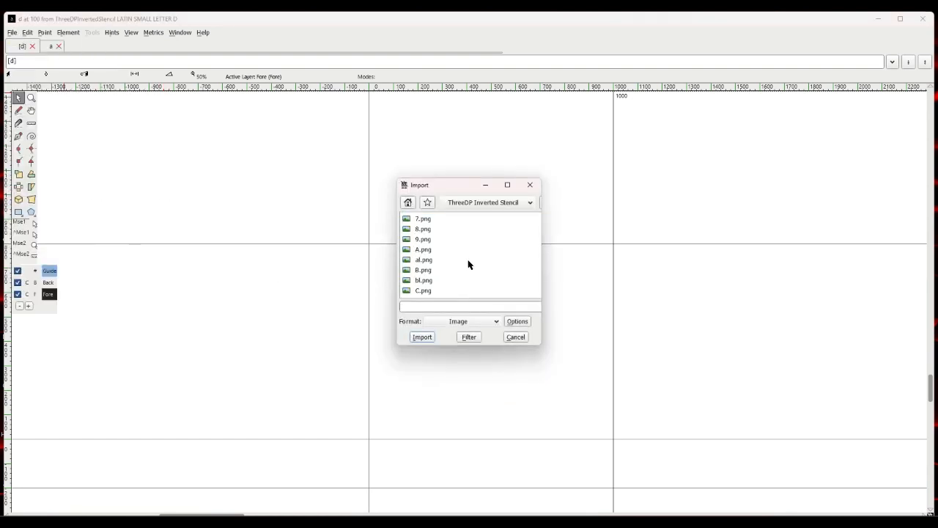
scroll(467, 266, "down", 1)
left_click(425, 272)
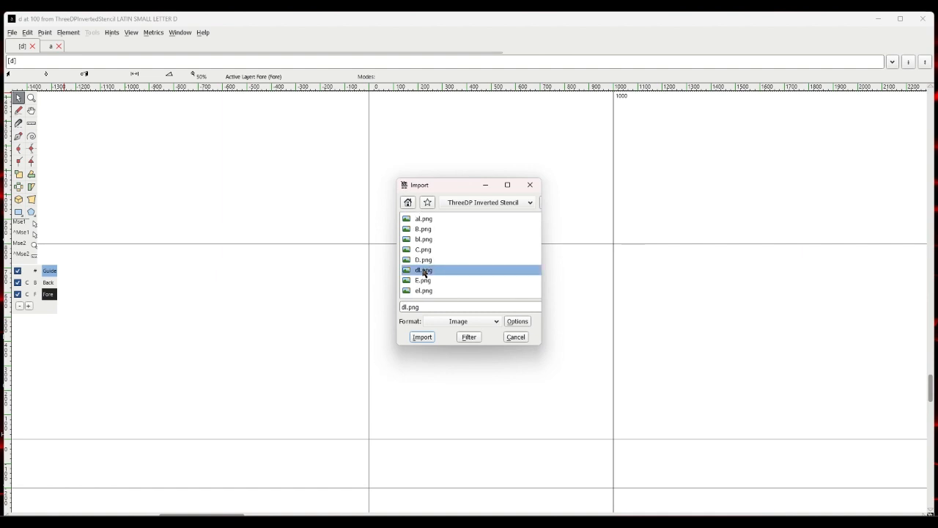
left_click(423, 337)
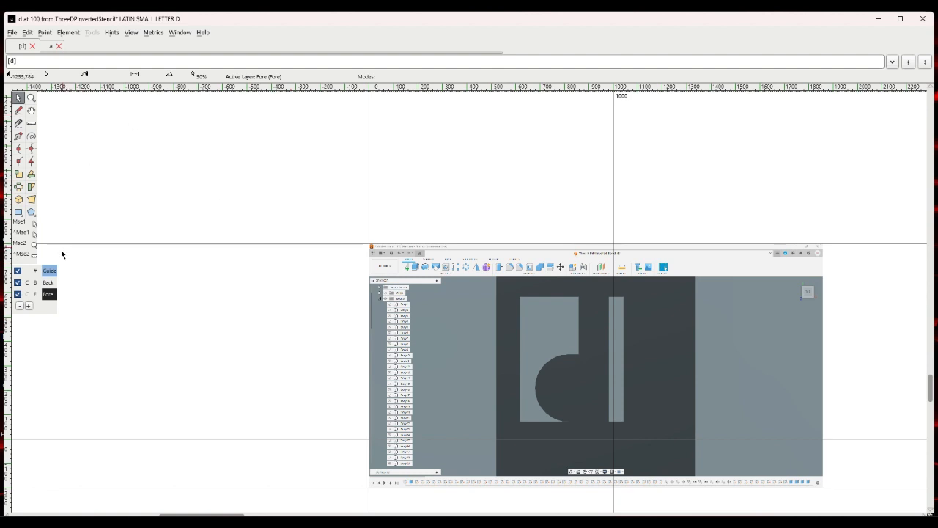
On the Back layer, scale the d image uniformly to 150% and position its letter between the baseline and ascender line near the origin.
left_click(53, 282)
left_click_drag(438, 321, 428, 320)
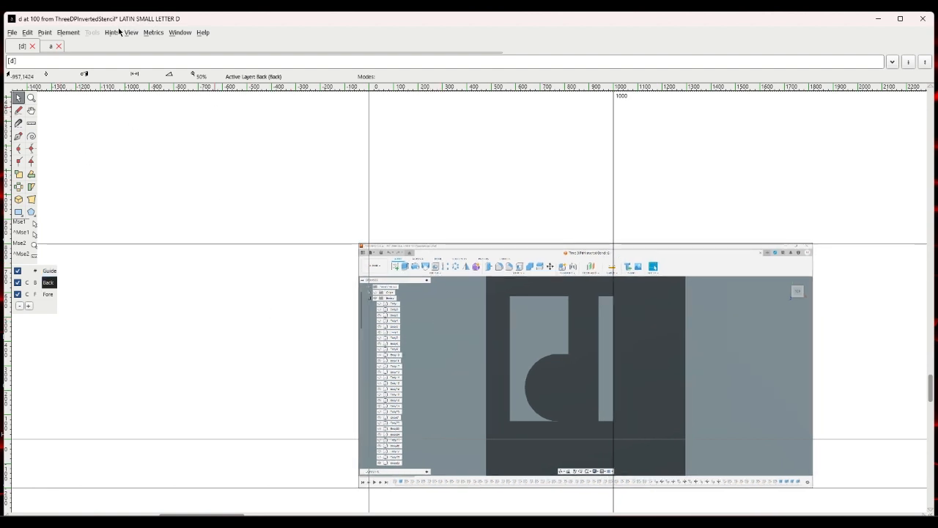
left_click(68, 33)
mouse_move(106, 151)
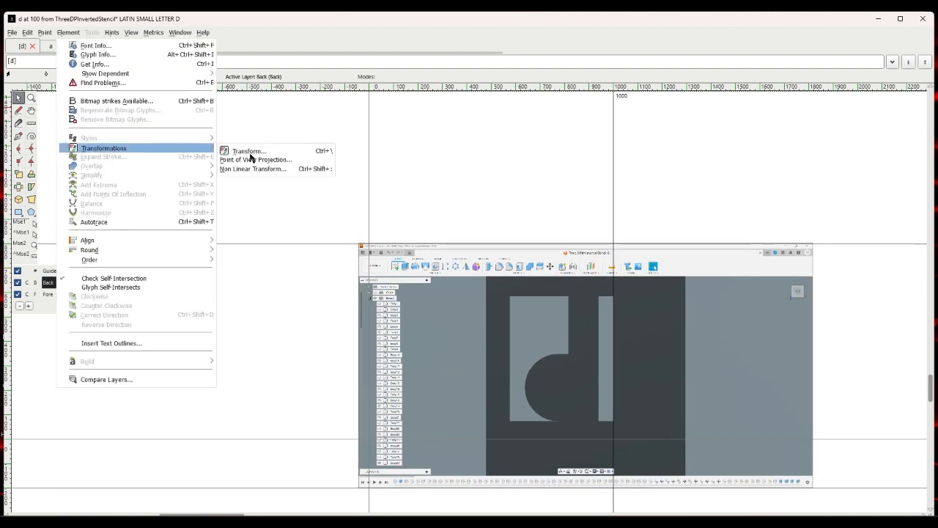
left_click(250, 151)
left_click(413, 337)
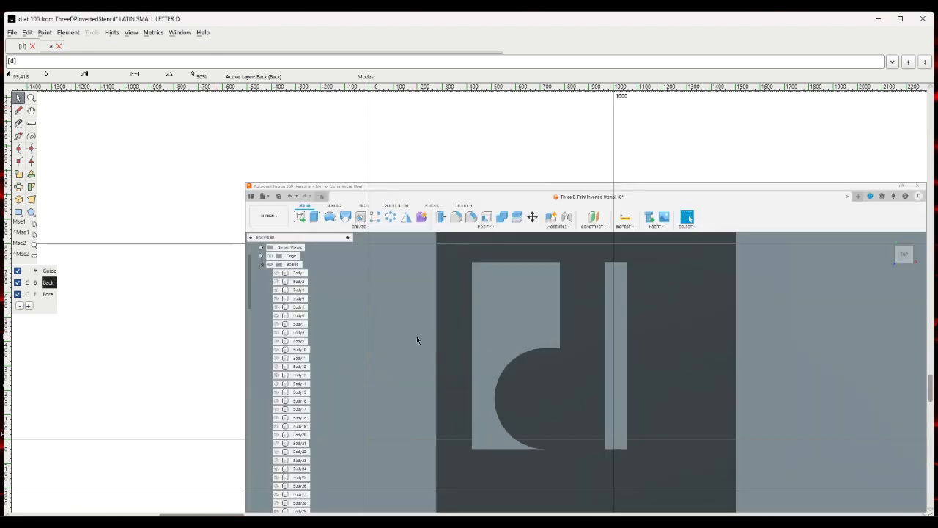
left_click_drag(469, 330, 384, 313)
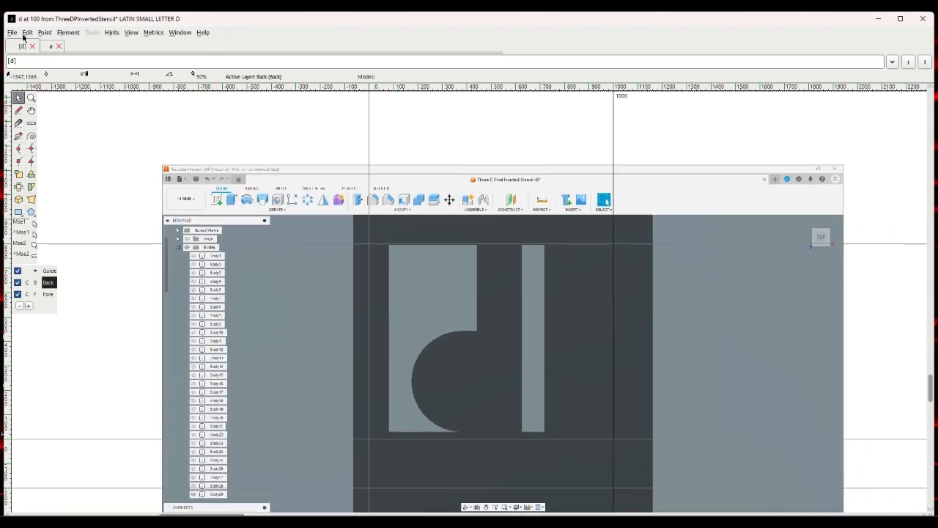
Autotrace the imported lowercase d image onto the Fore layer.
left_click(47, 294)
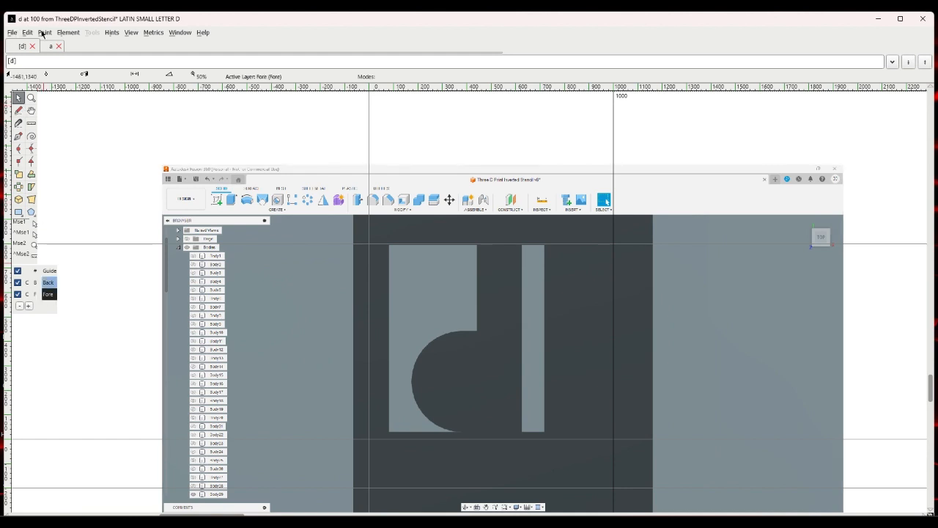
left_click(66, 32)
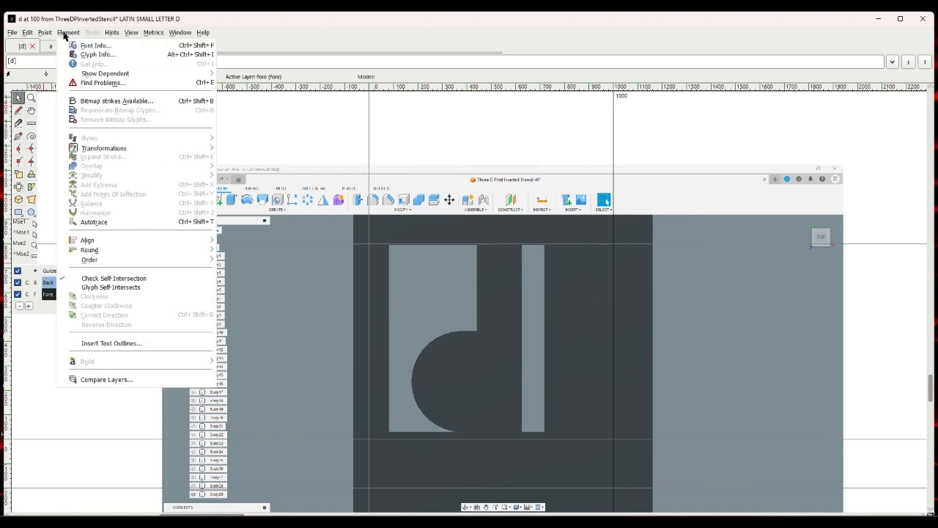
left_click(94, 222)
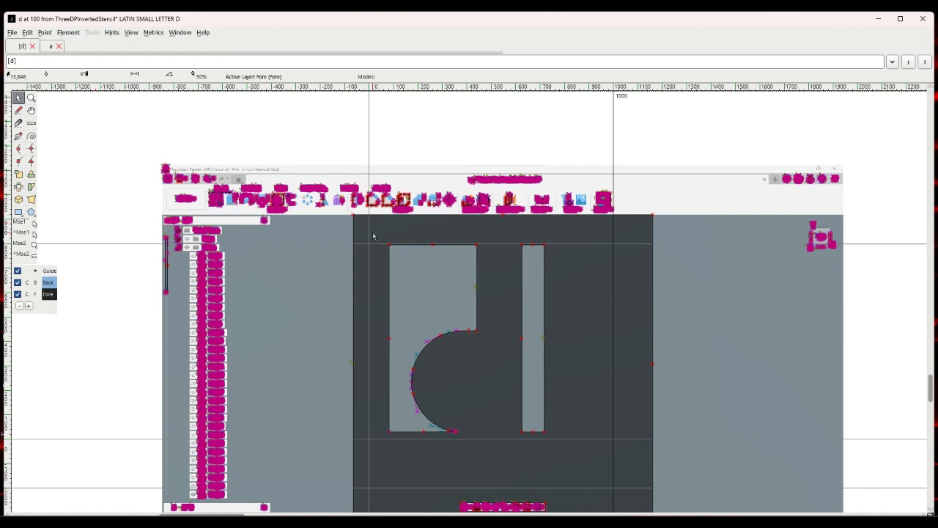
Select the lowercase d's two traced contours, invert the selection, and delete all the surplus contours traced from the rest of the screenshot.
left_click(468, 322)
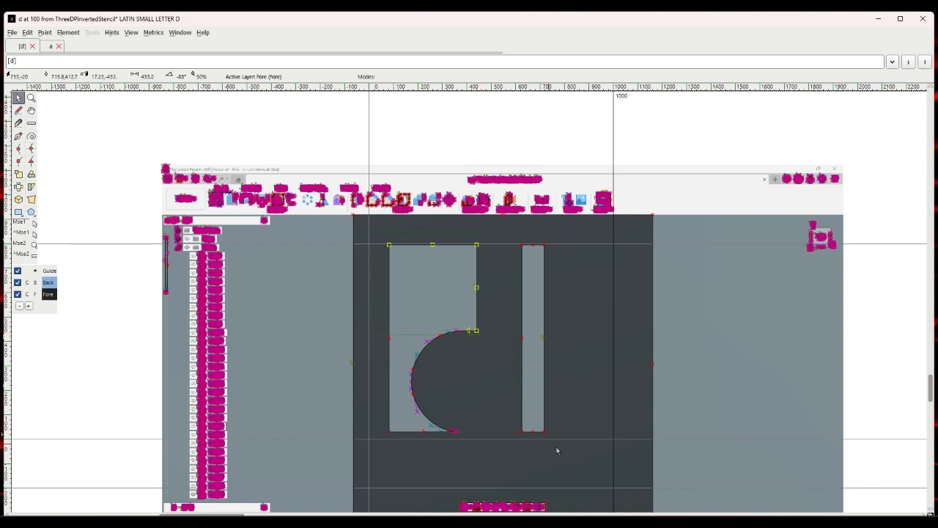
key("ctrl+a")
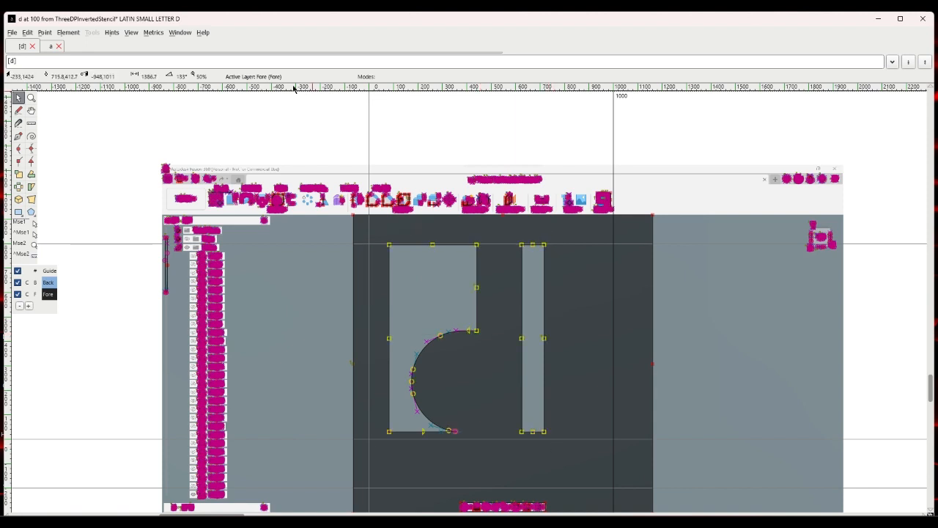
left_click(27, 32)
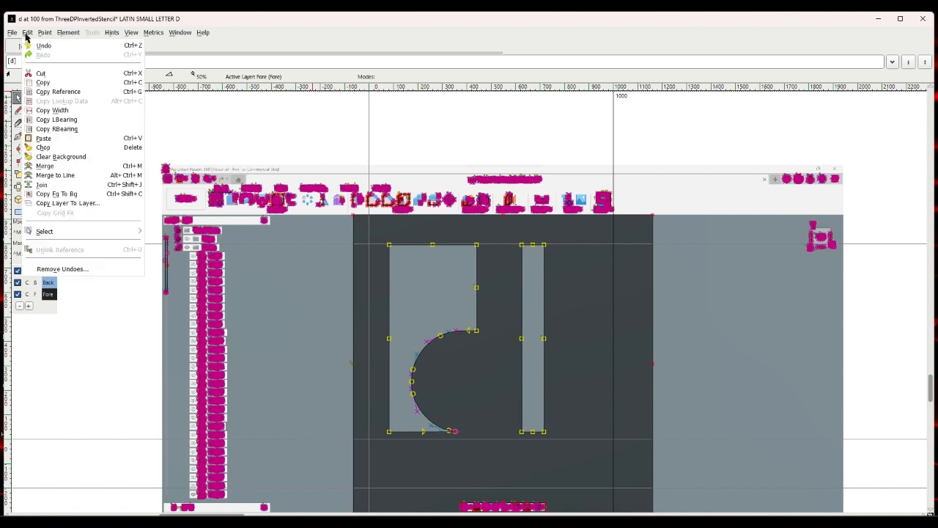
mouse_move(55, 232)
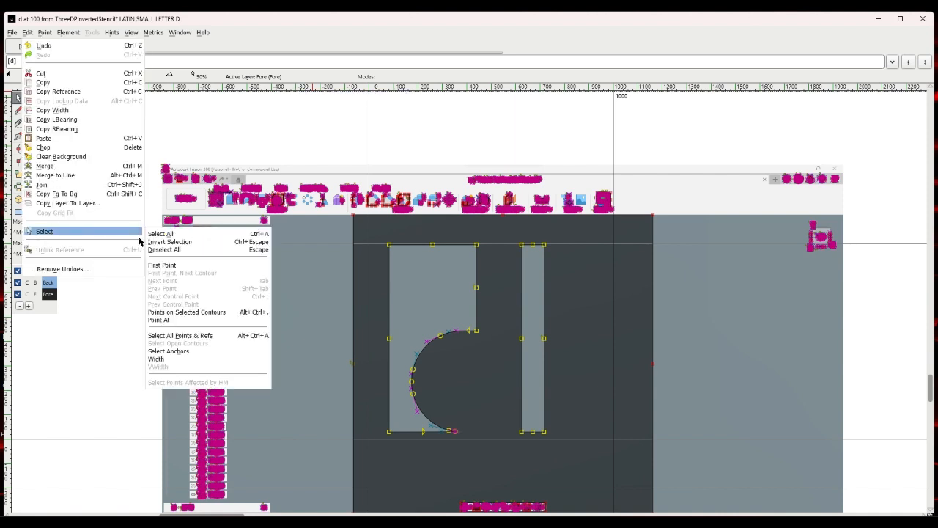
left_click(150, 243)
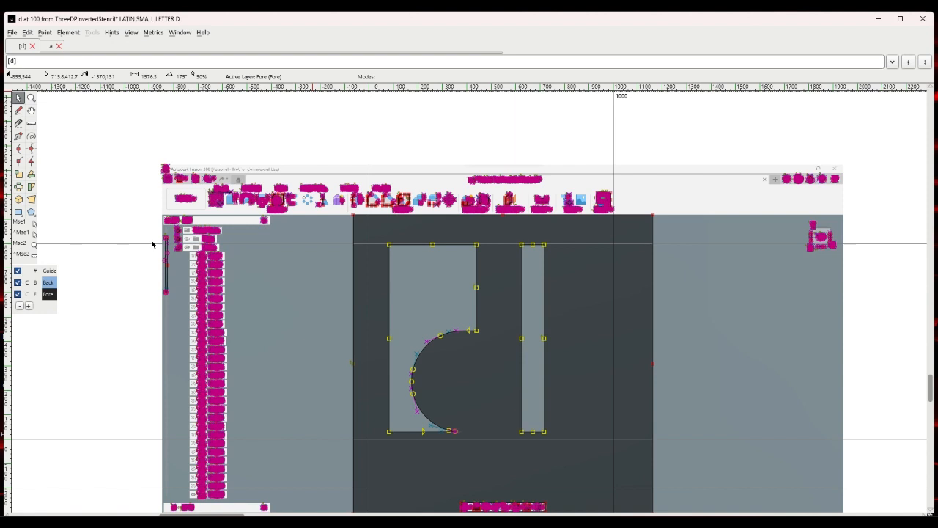
key("Delete")
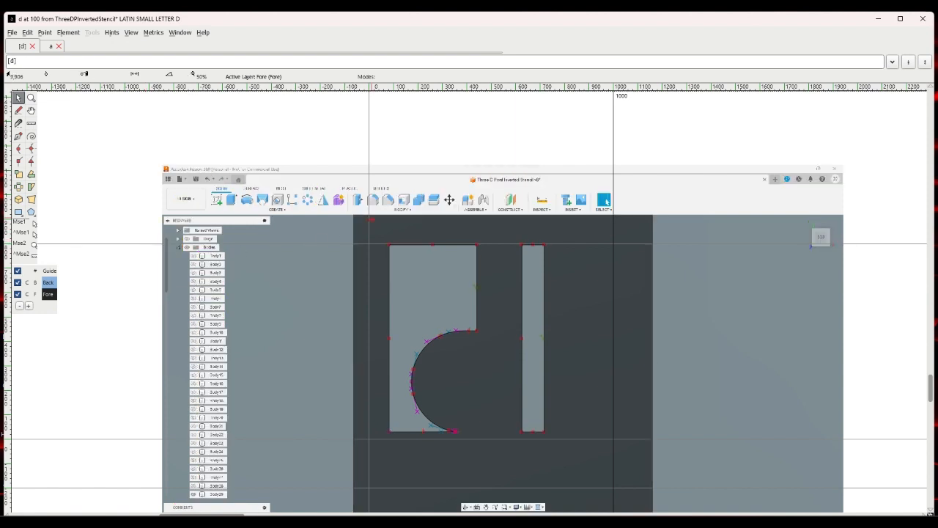
left_click_drag(343, 233, 452, 233)
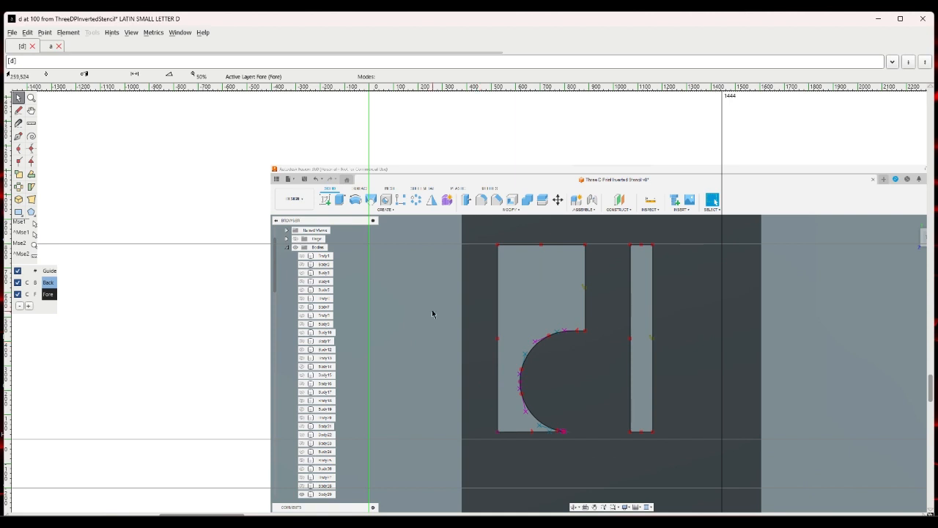
key("ctrl+z")
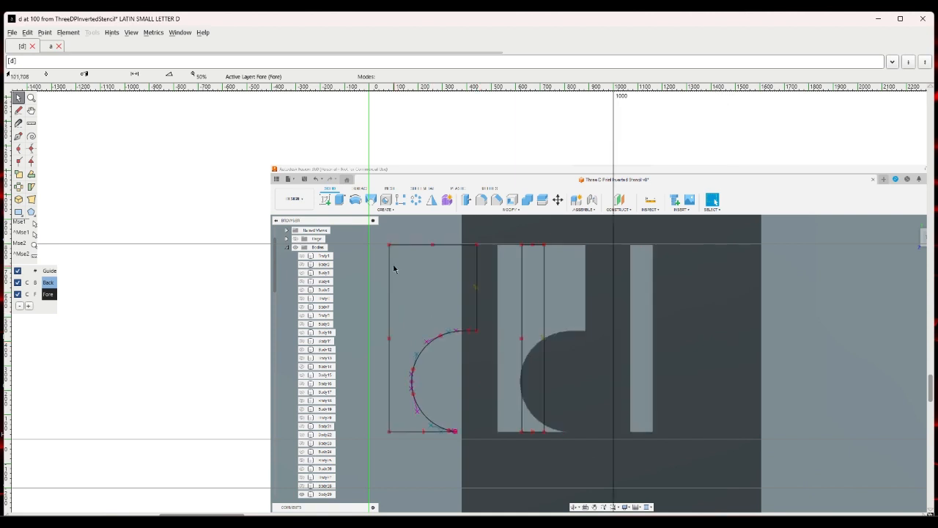
left_click(109, 288)
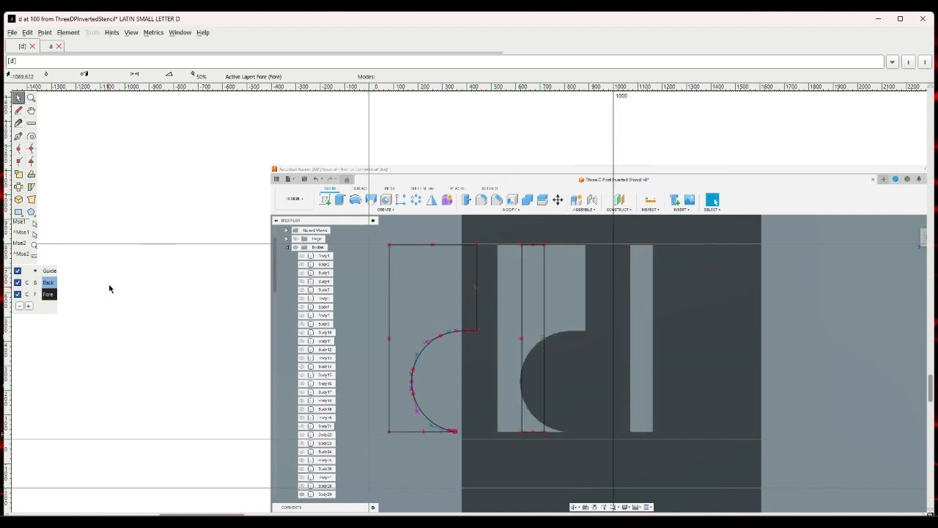
Move both of the lowercase d's contours together so their lower-left corner sits at the origin, and deselect them.
left_click_drag(378, 231, 577, 450)
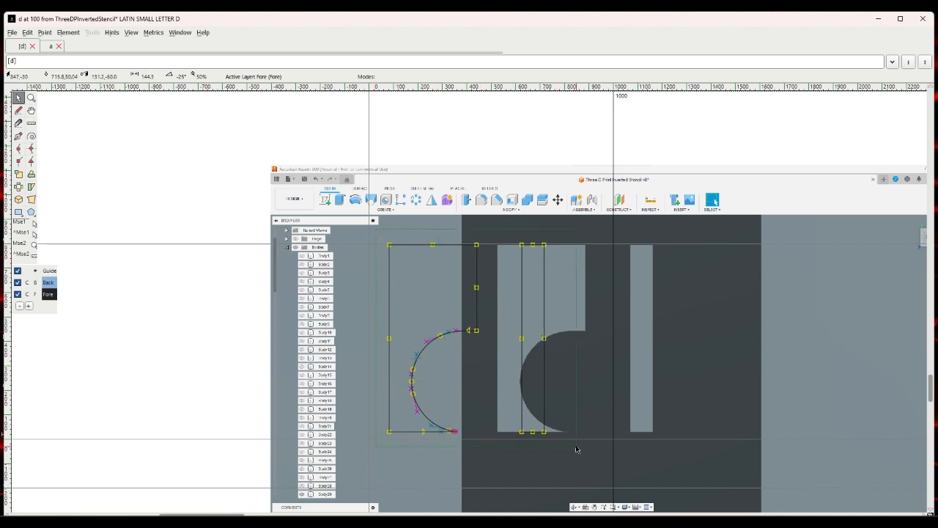
scroll(363, 432, "down", 3)
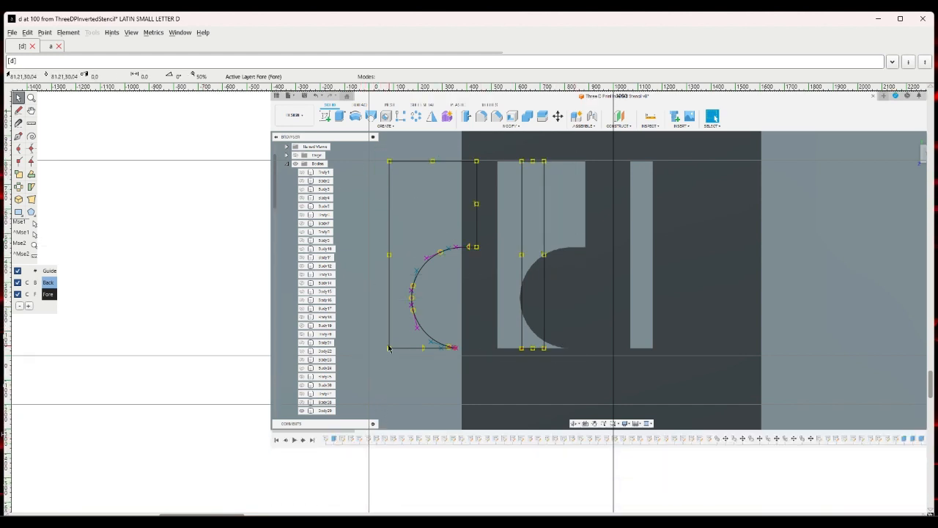
left_click_drag(389, 348, 369, 356)
left_click(204, 400)
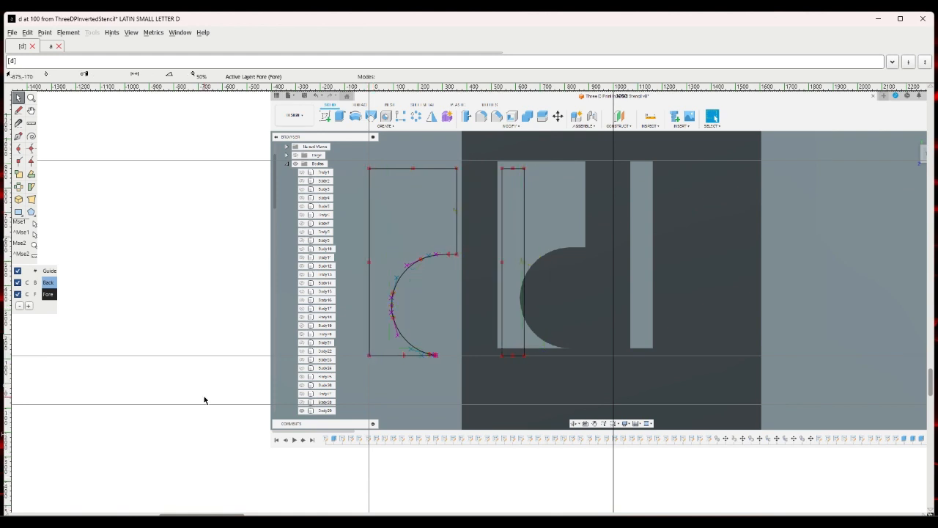
Go to the next glyph, lowercase e, and import the lowercase e screenshot into it as an image.
scroll(205, 400, "up", 2)
left_click(130, 33)
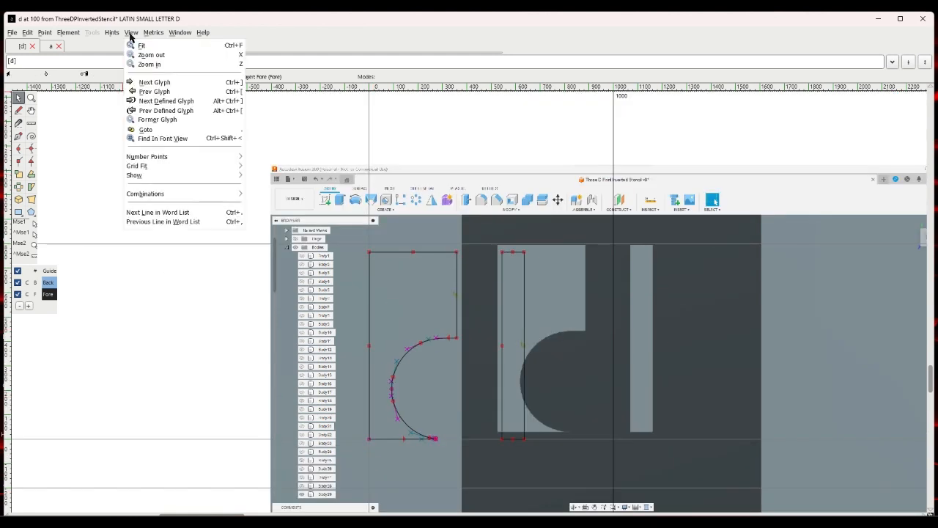
left_click(149, 82)
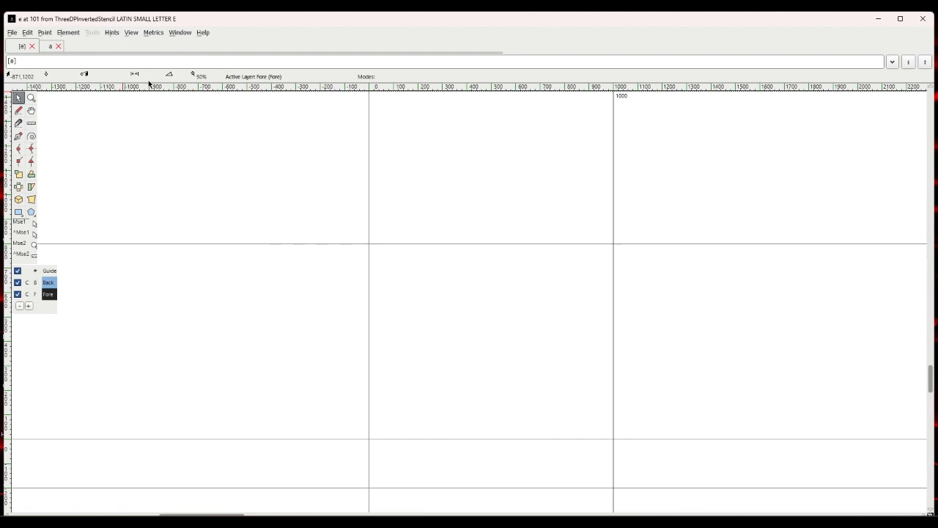
left_click(12, 32)
left_click(36, 164)
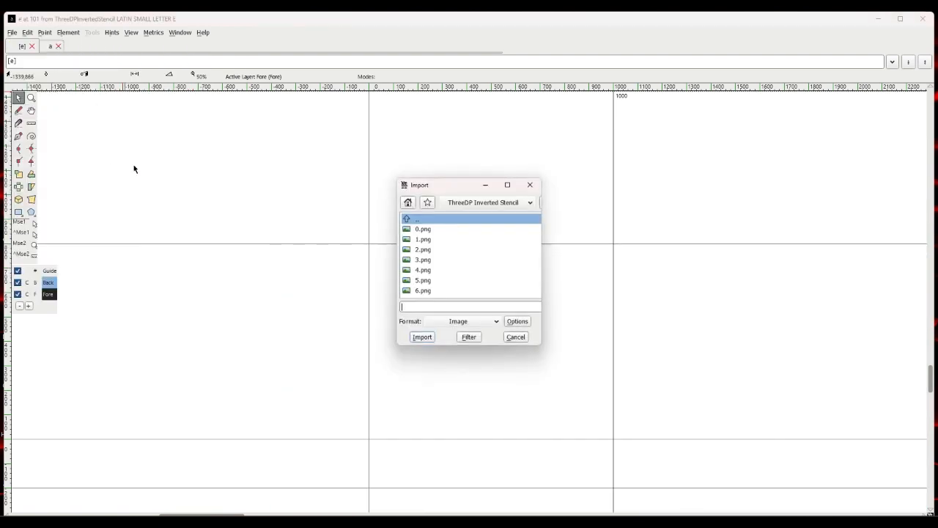
scroll(509, 268, "down", 4)
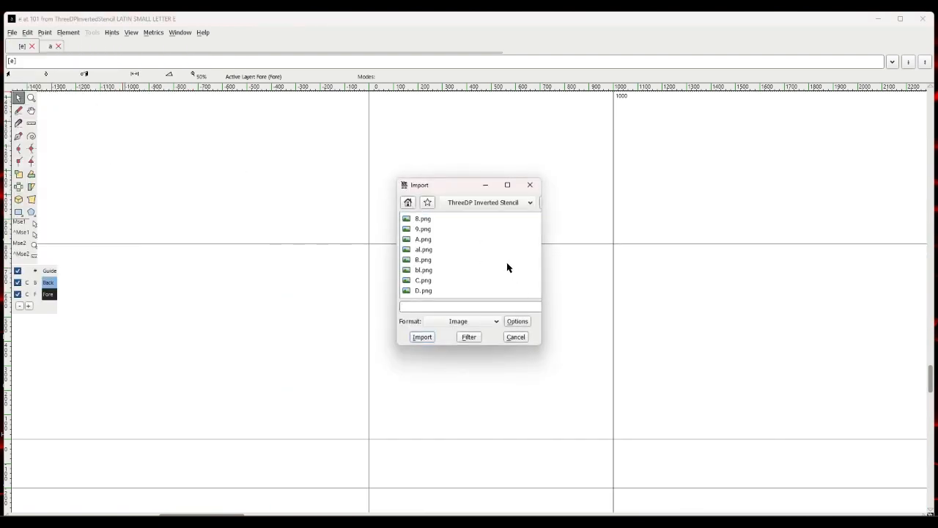
scroll(509, 268, "down", 1)
scroll(453, 286, "down", 1)
left_click(431, 290)
left_click(427, 337)
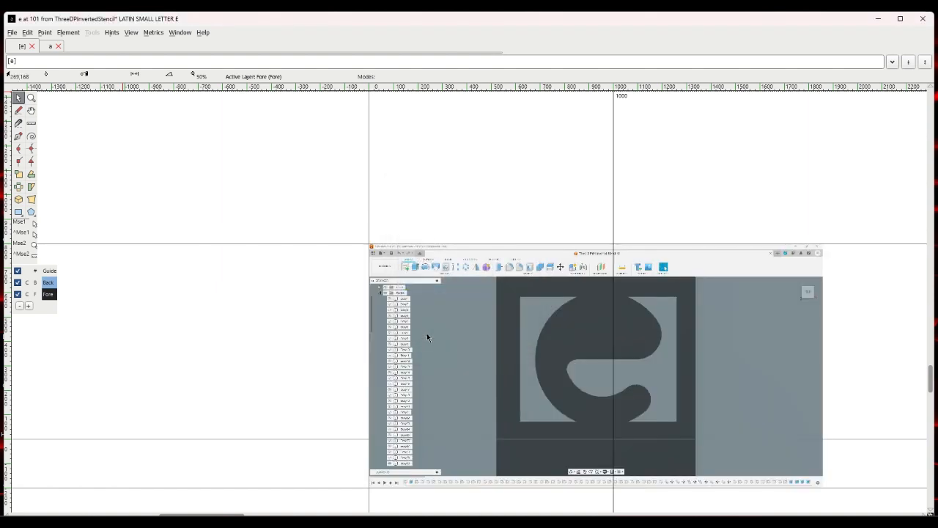
On the Back layer, scale the e image uniformly to 150% and position its letter between the baseline and ascender line near the origin.
left_click(48, 282)
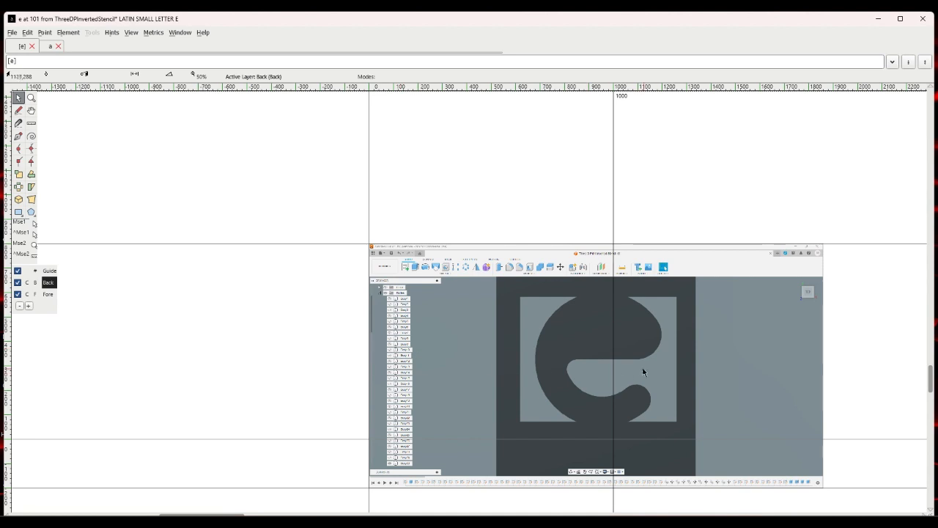
left_click_drag(583, 343, 494, 329)
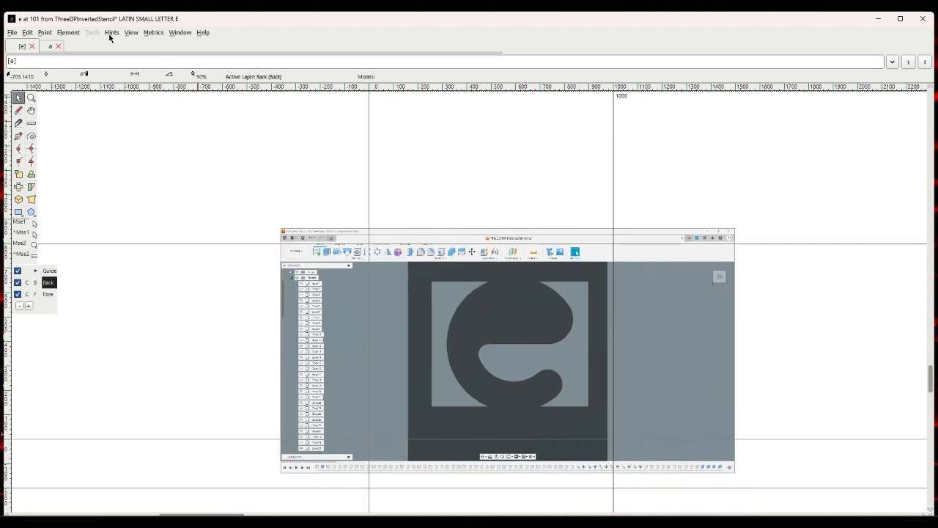
left_click(66, 33)
mouse_move(125, 151)
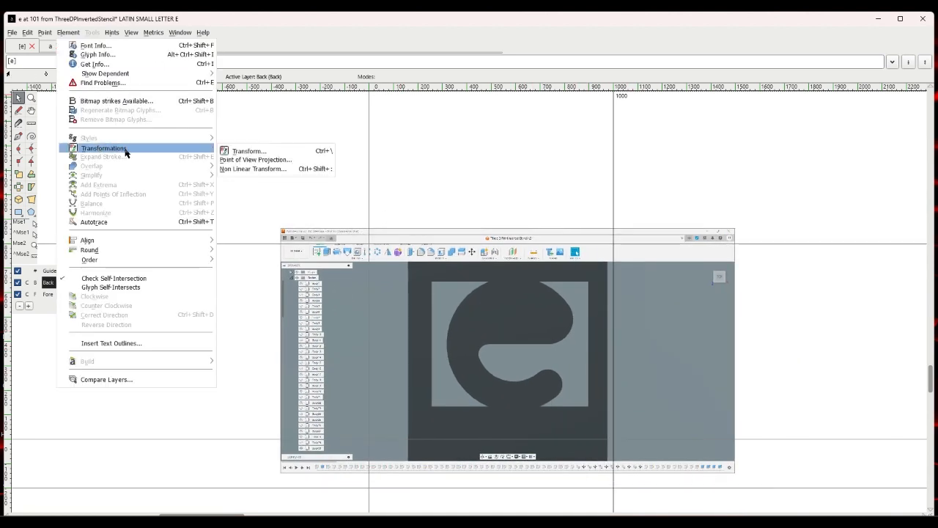
left_click(242, 152)
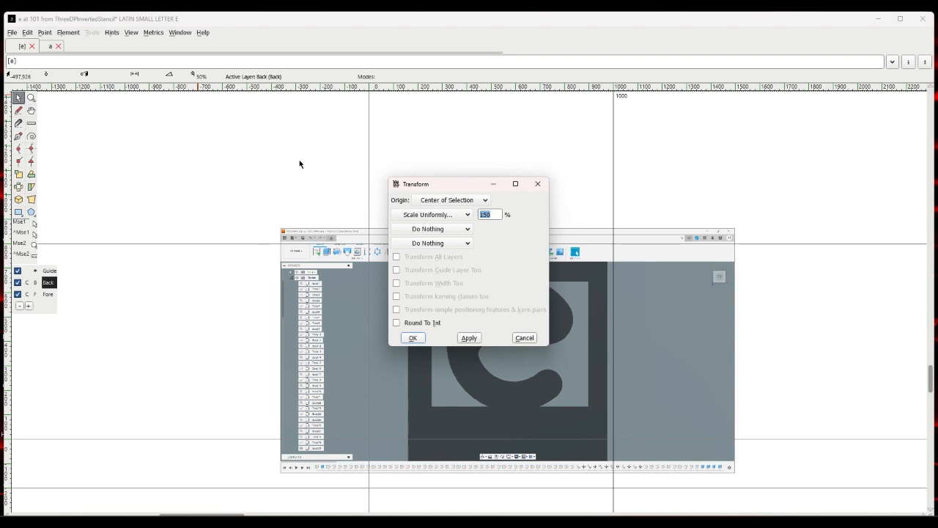
left_click(413, 338)
left_click_drag(444, 313, 439, 308)
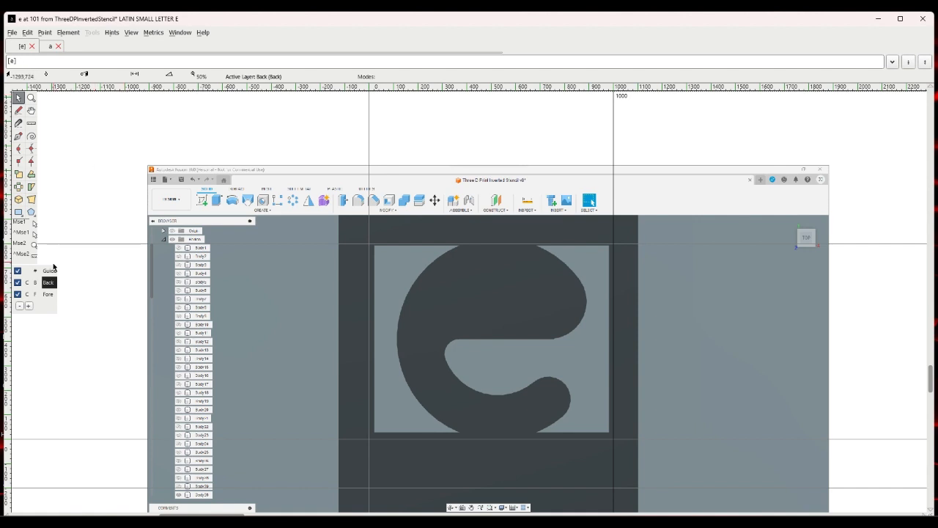
Autotrace the imported lowercase e image onto the Fore layer.
left_click(48, 294)
left_click(68, 33)
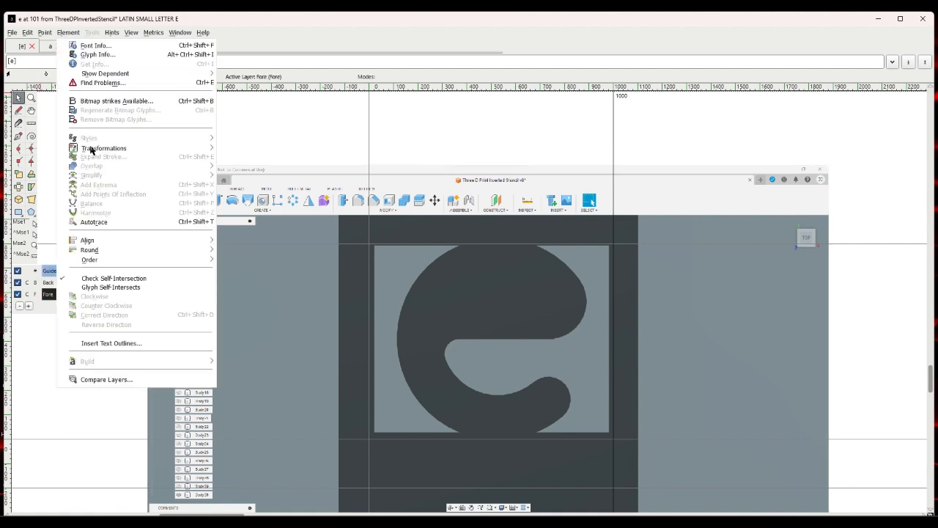
left_click(94, 222)
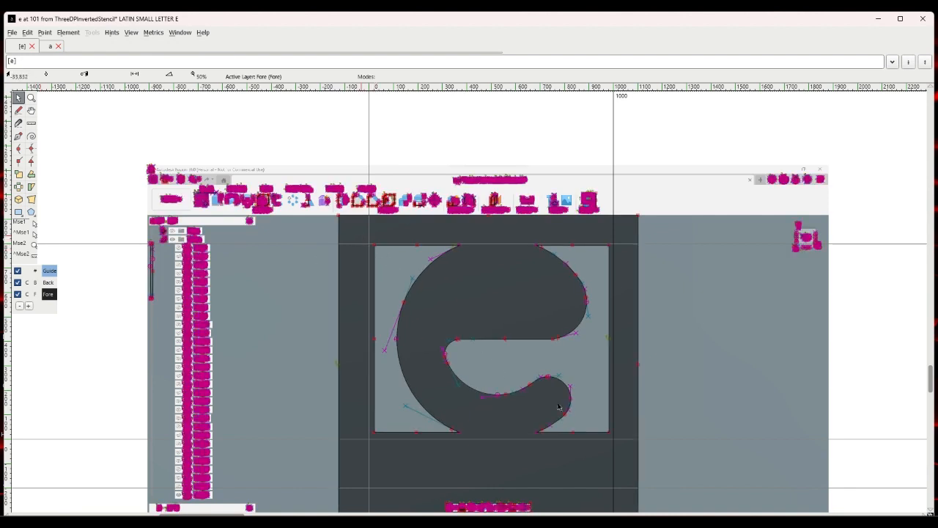
Select the lowercase e's traced contours, invert the selection, and delete all the surplus contours traced from the rest of the screenshot.
key("ctrl+a")
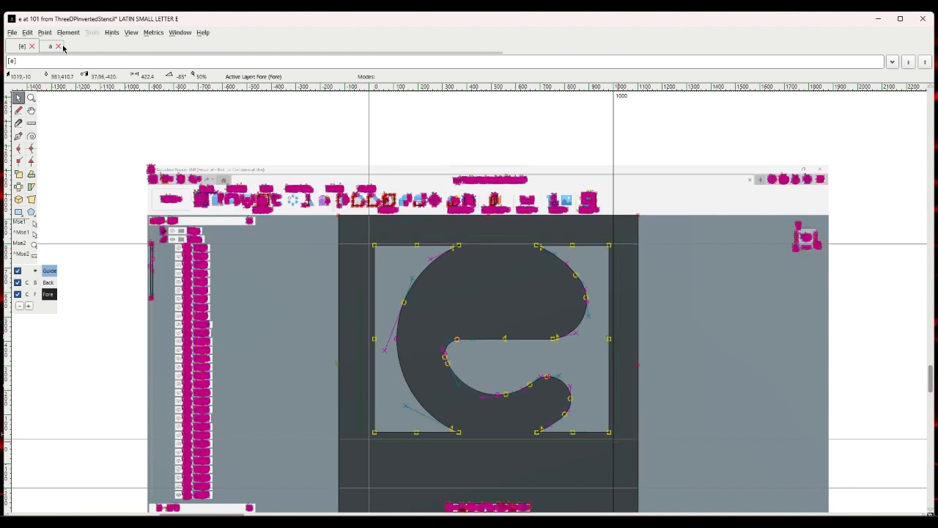
left_click(31, 36)
mouse_move(54, 231)
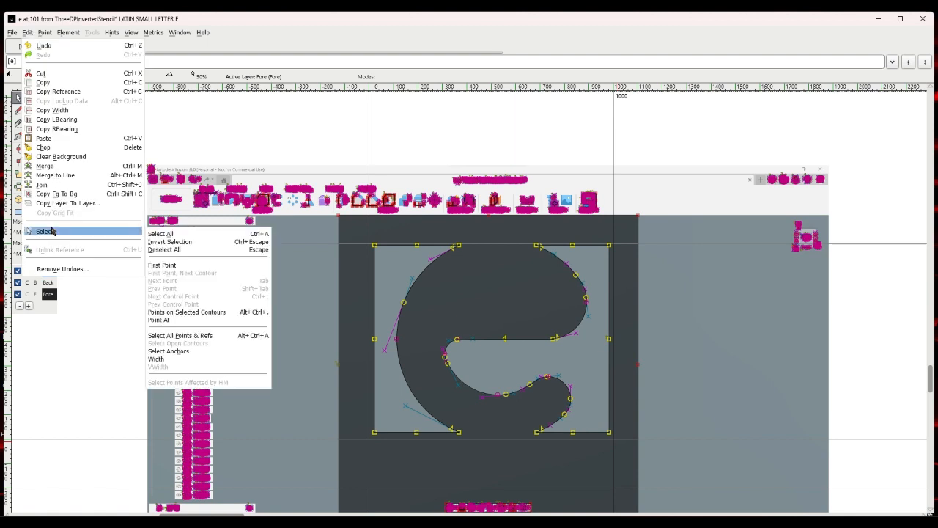
left_click(155, 243)
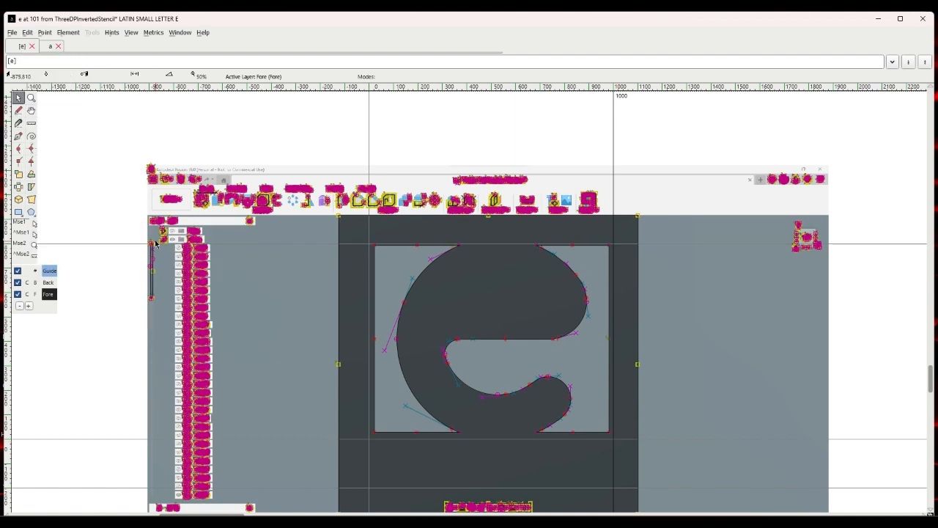
key("Delete")
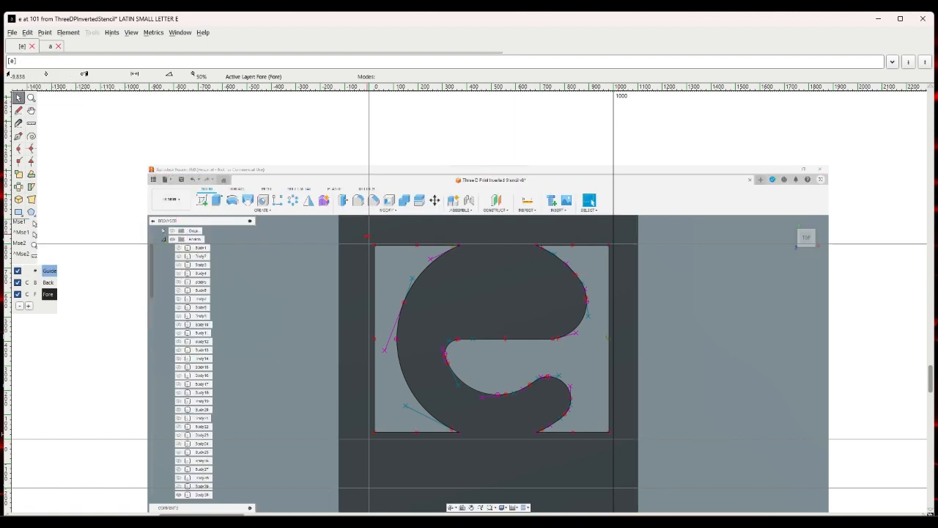
left_click_drag(367, 236, 406, 291)
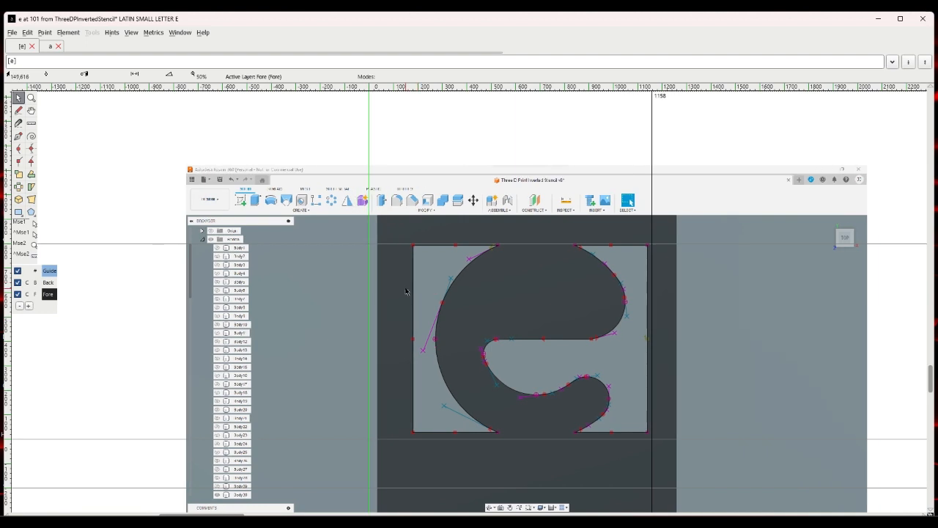
key("ctrl+z")
key("ctrl+z")
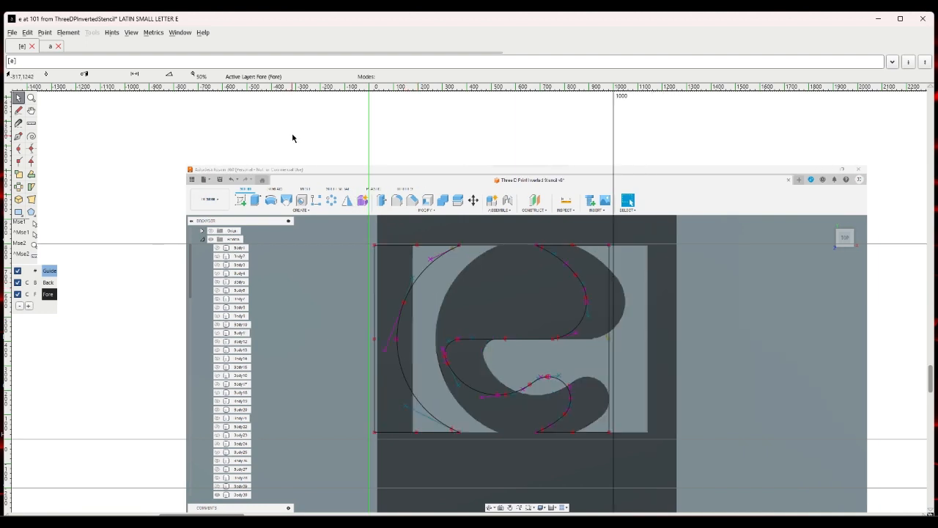
Move the lowercase e's contours together so their lower-left corner sits at the origin, and deselect them.
key("ctrl+a")
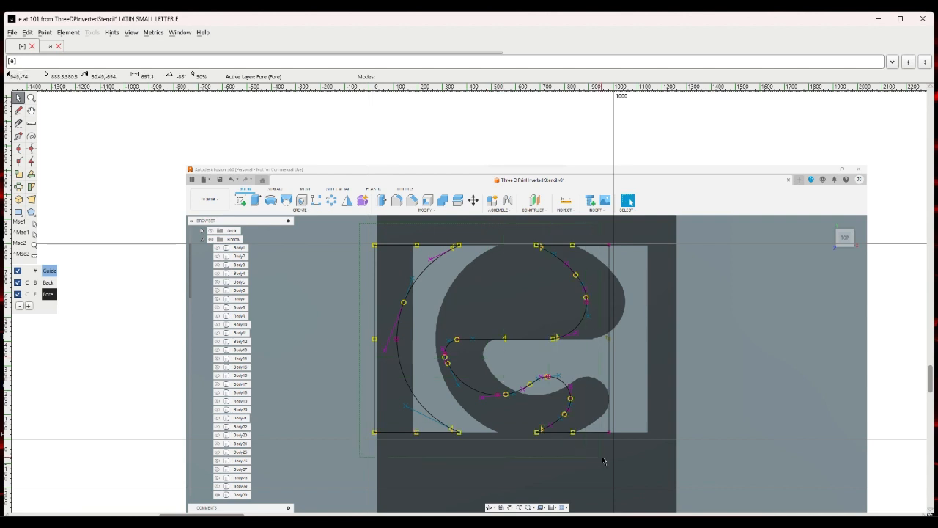
left_click_drag(378, 437, 370, 440)
left_click(311, 148)
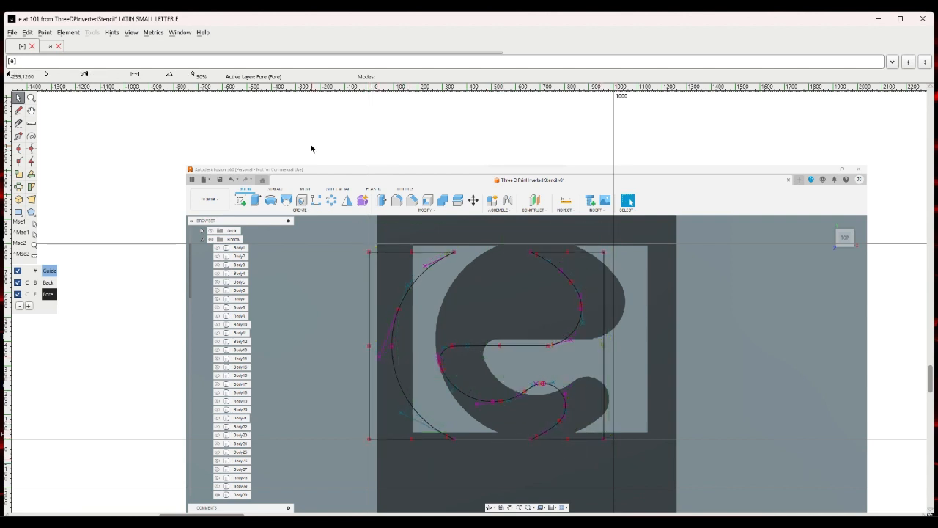
Go to the next glyph, lowercase f, and import the image fl.png into it.
left_click(116, 34)
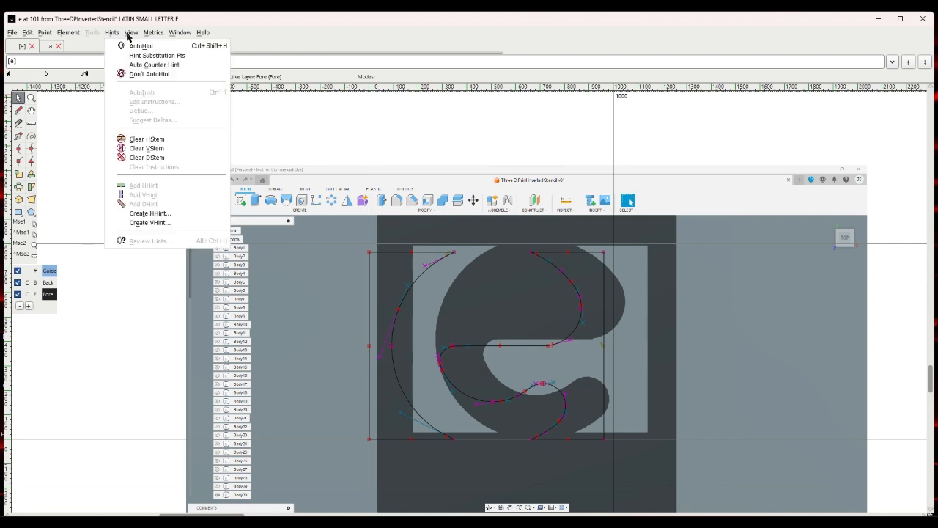
mouse_move(135, 37)
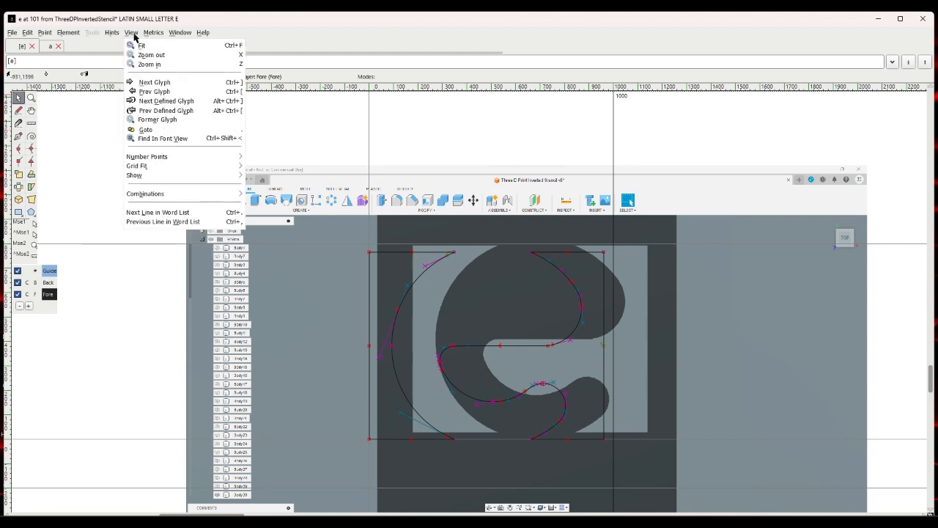
left_click(151, 85)
left_click(12, 33)
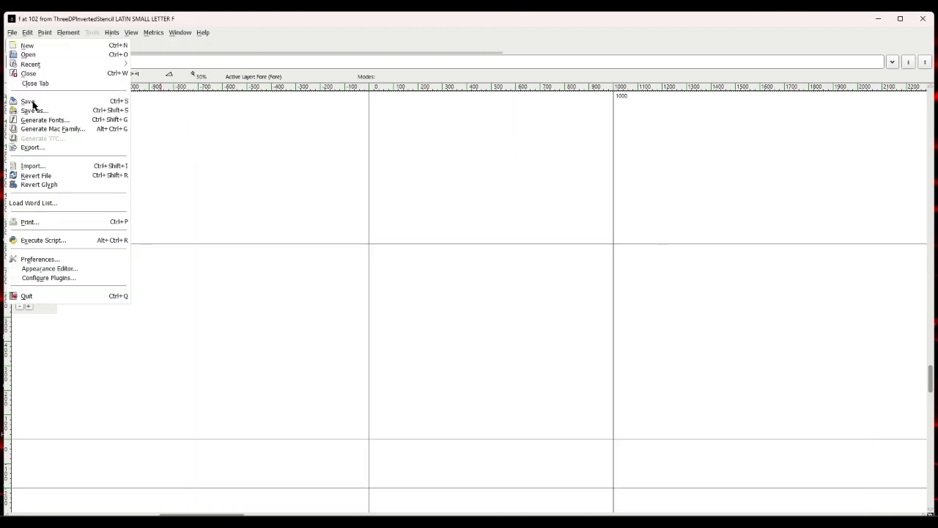
left_click(33, 166)
scroll(503, 277, "down", 2)
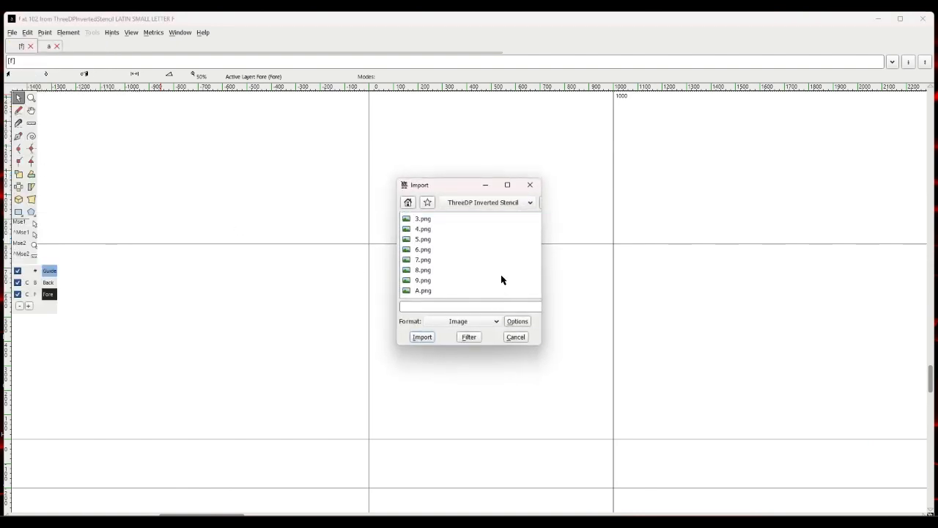
scroll(495, 271, "down", 3)
left_click(423, 270)
left_click(425, 337)
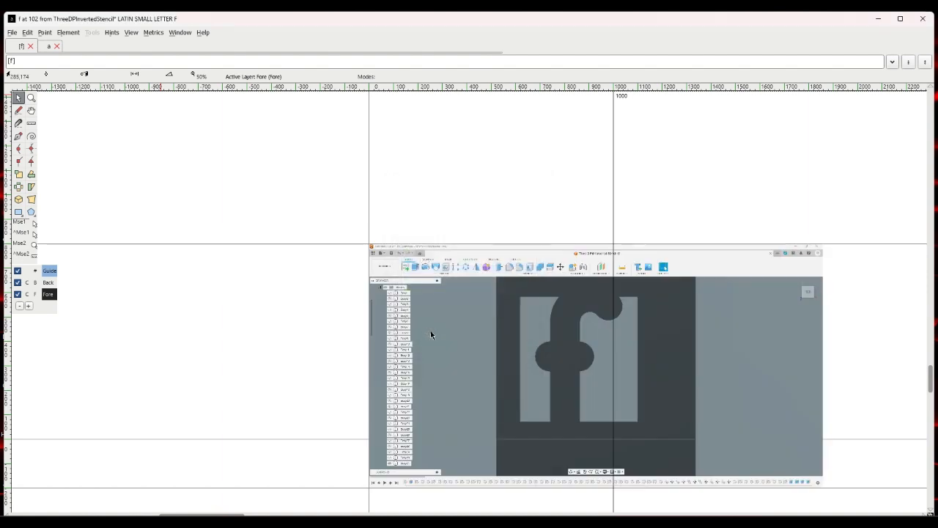
On the Back layer, scale the f image uniformly to 150% and position its letter between the baseline and ascender line near the origin.
left_click(47, 282)
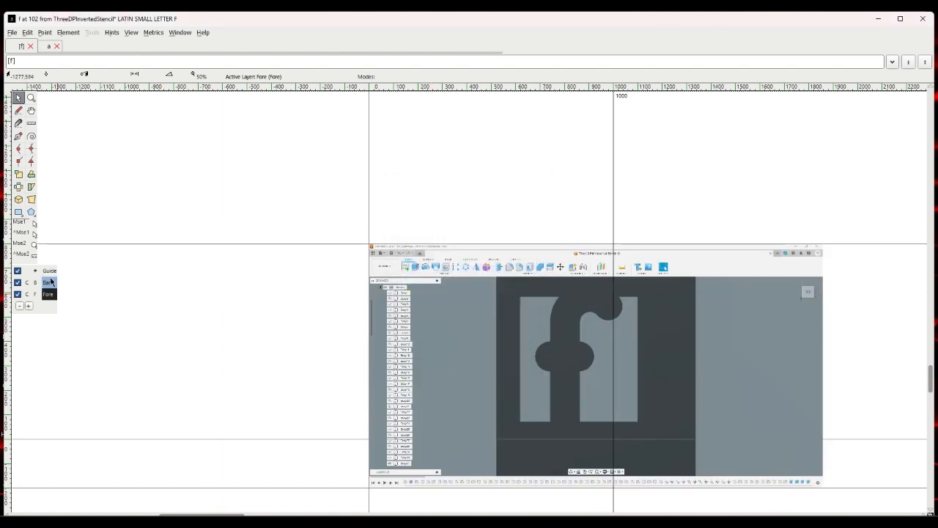
left_click_drag(528, 356, 461, 343)
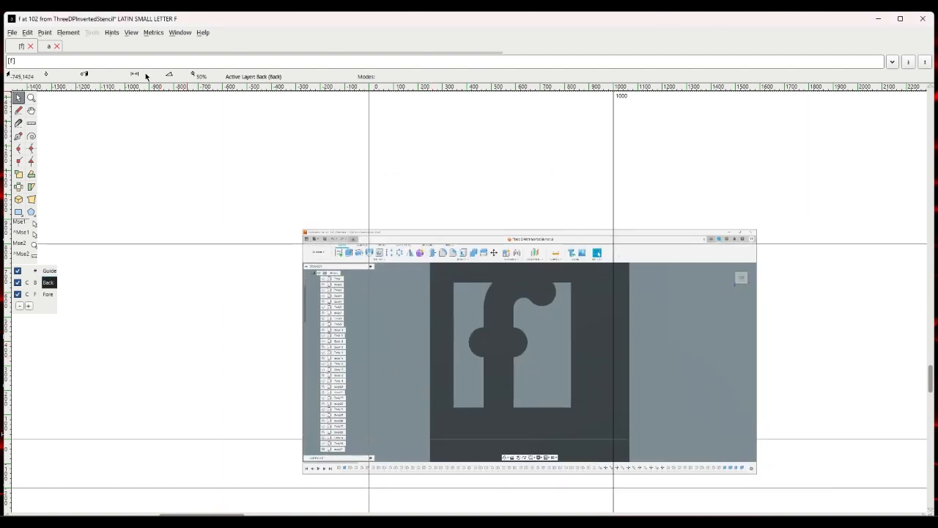
left_click(69, 33)
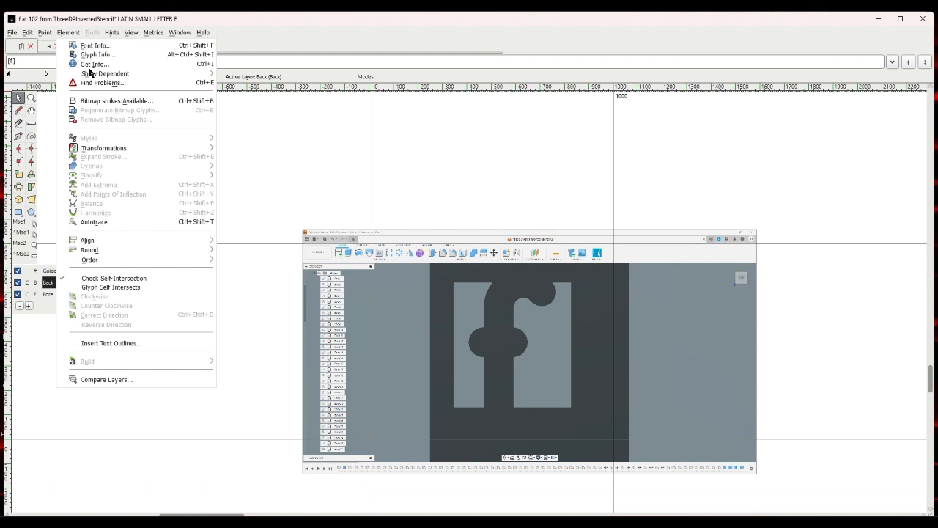
left_click(98, 150)
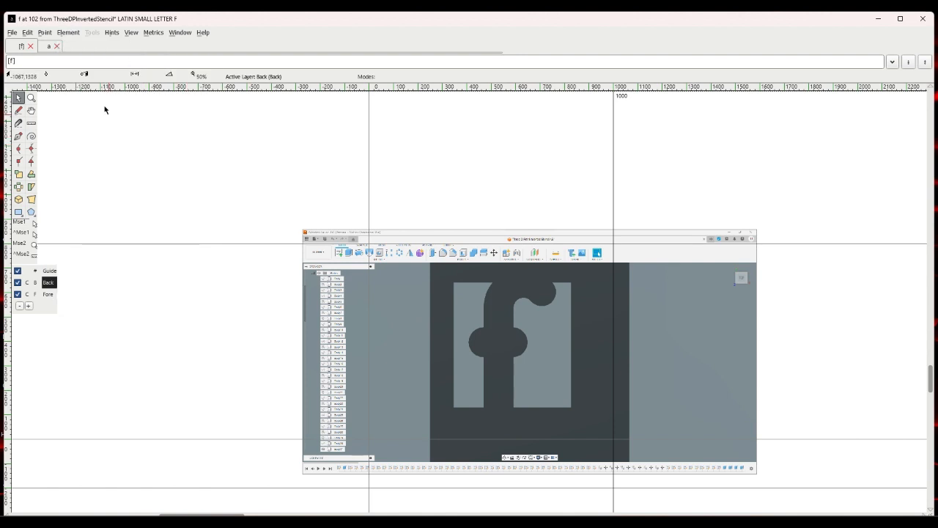
left_click(68, 32)
mouse_move(101, 149)
left_click(244, 151)
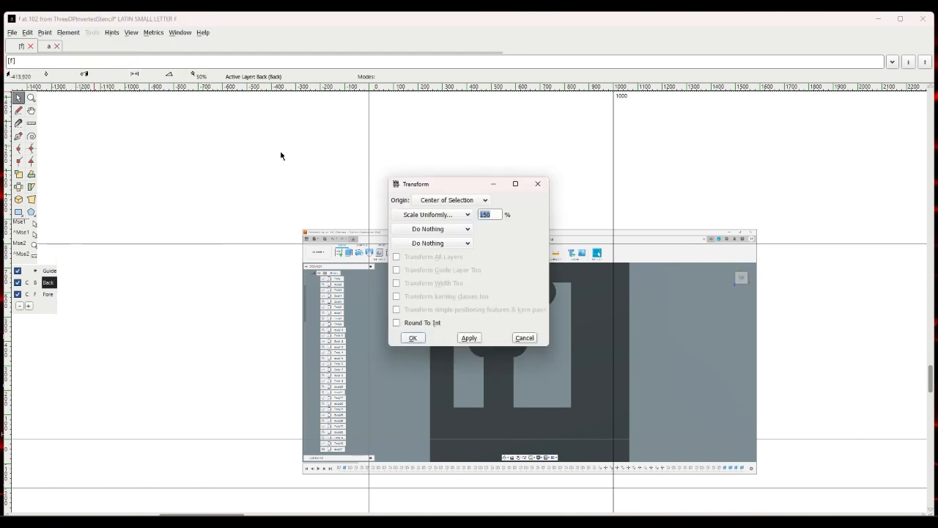
left_click(412, 338)
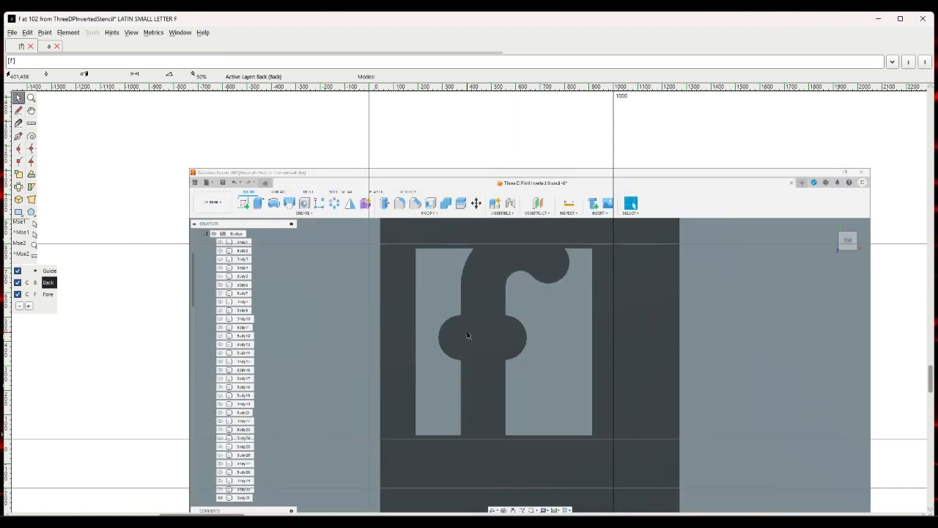
left_click_drag(468, 335, 434, 333)
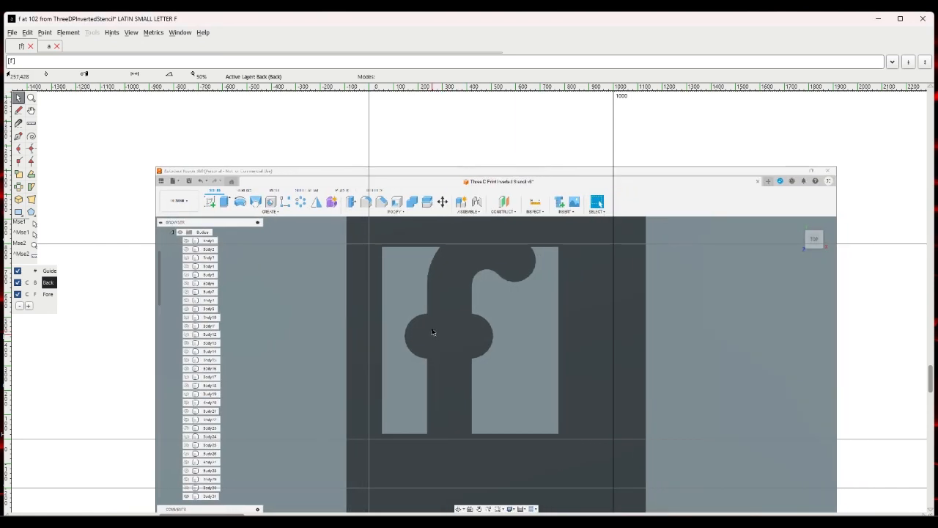
Autotrace the imported lowercase f image onto the Fore layer.
left_click(48, 294)
left_click(69, 35)
left_click(100, 222)
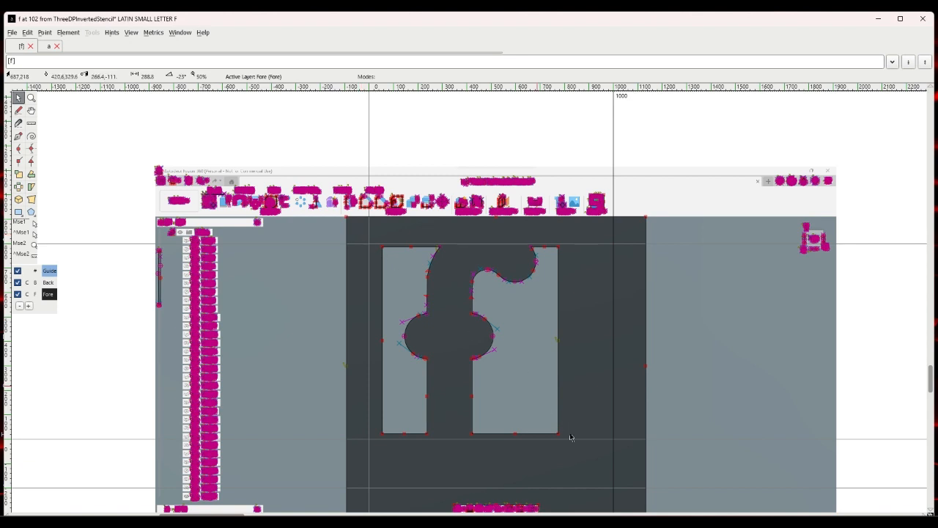
Select the lowercase f's traced contours, invert the selection, and delete all the surplus contours traced from the rest of the screenshot.
key("ctrl+a")
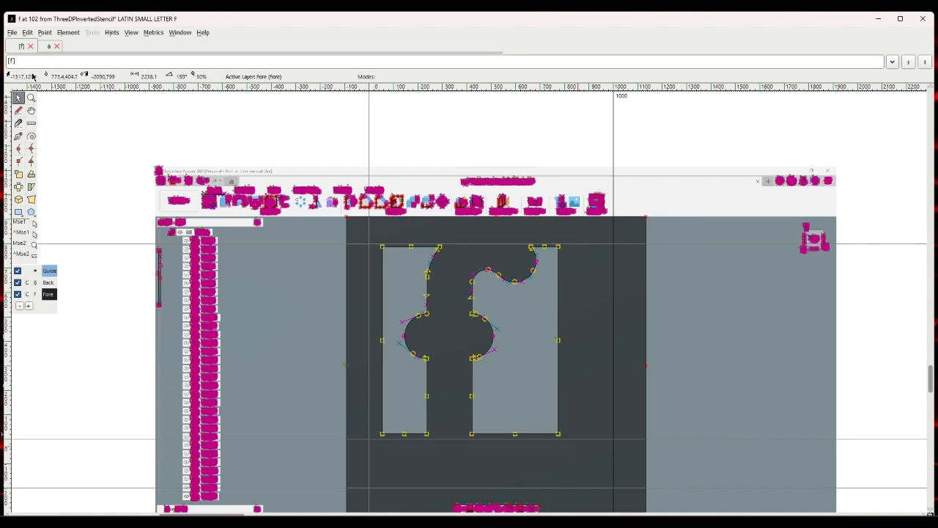
left_click(32, 35)
mouse_move(47, 233)
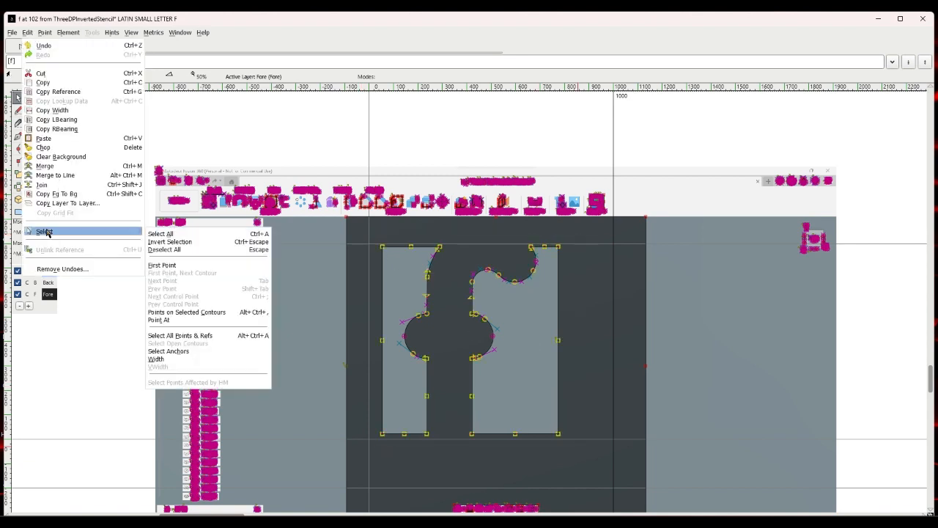
left_click(167, 242)
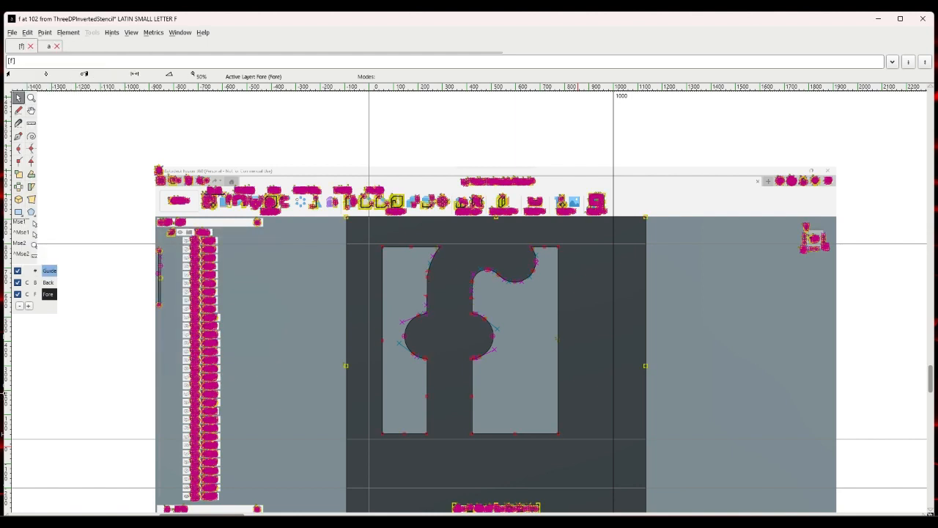
key("Delete")
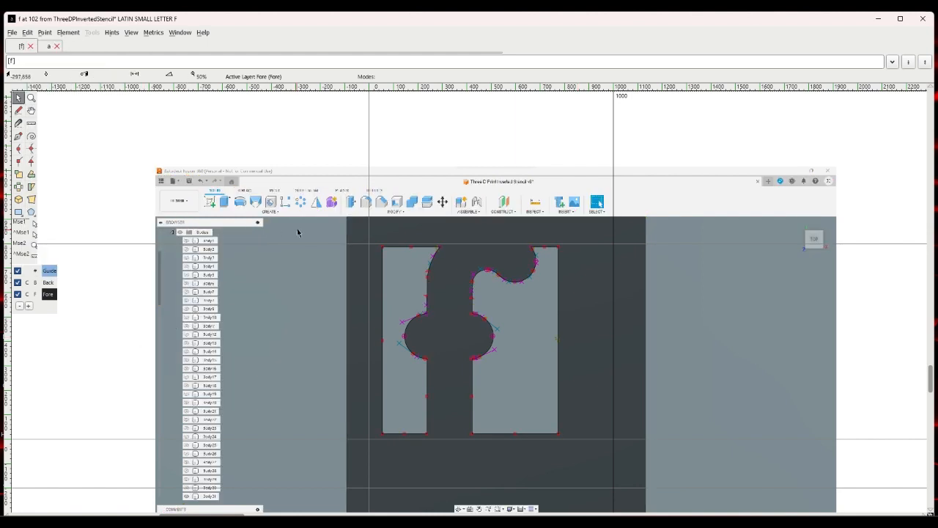
left_click_drag(353, 232, 552, 423)
left_click(348, 283)
left_click_drag(347, 233, 577, 455)
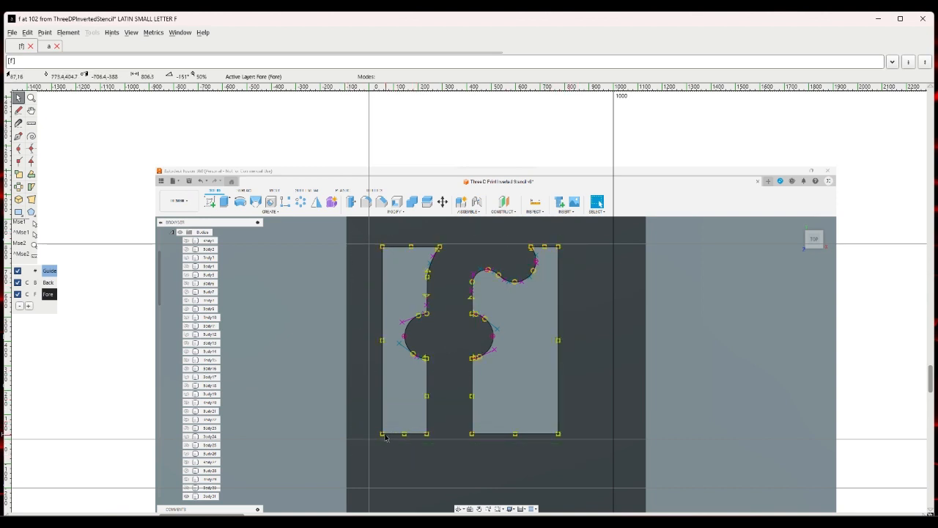
left_click_drag(382, 434, 375, 440)
key("ctrl+z")
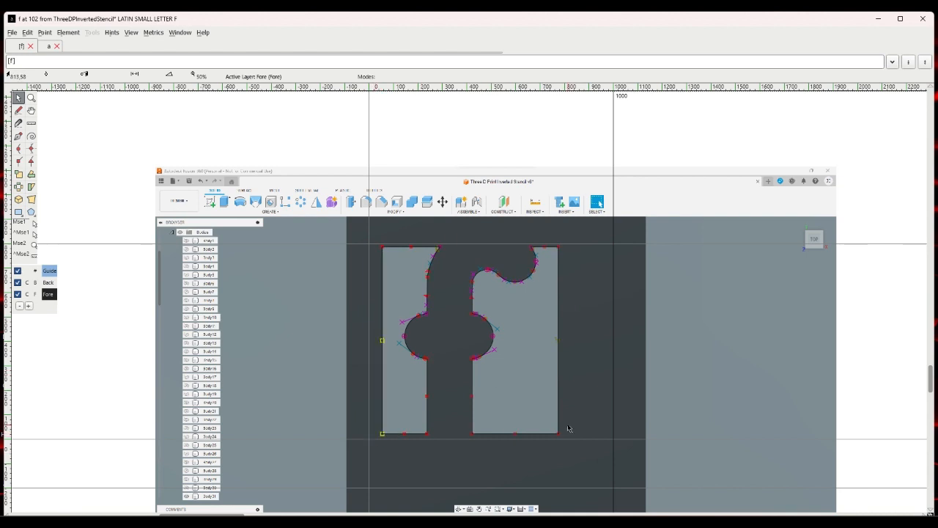
Move all the lowercase f's contours together so their lower-left corner sits at the origin, and deselect them.
key("ctrl+a")
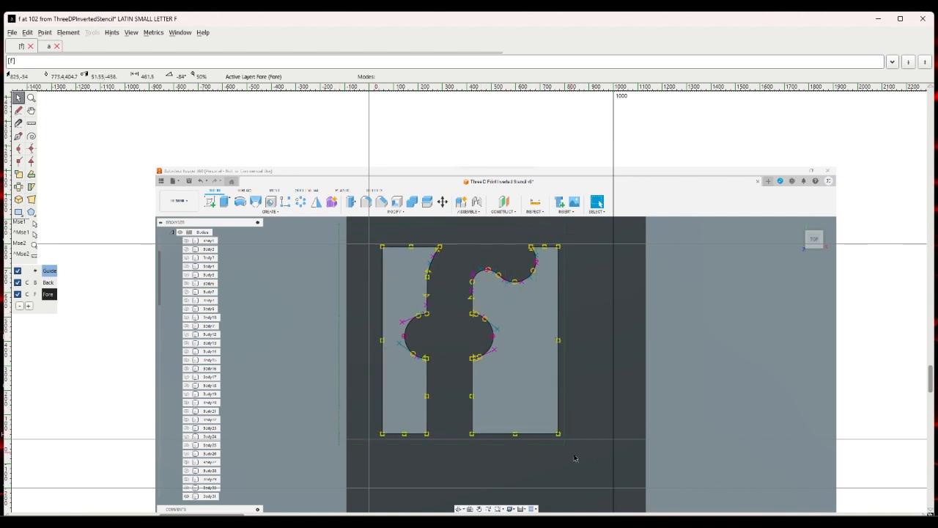
left_click_drag(384, 436, 371, 440)
left_click(316, 402)
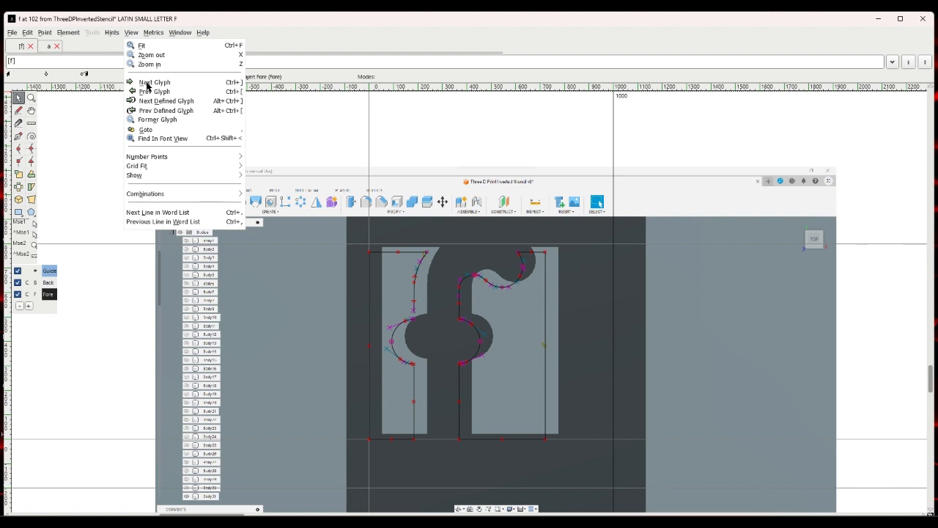
Go to the next glyph, lowercase g, and import the image gl.png into it.
left_click(151, 83)
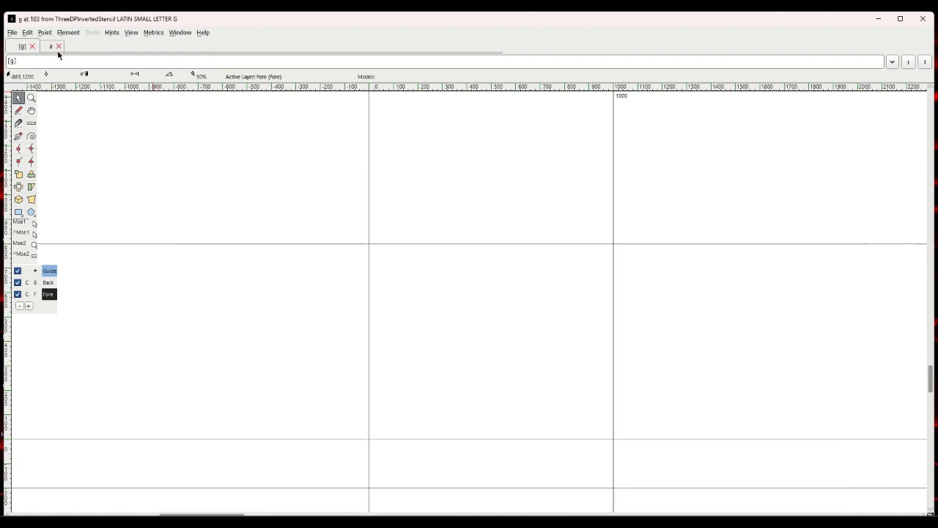
left_click(13, 34)
left_click(31, 165)
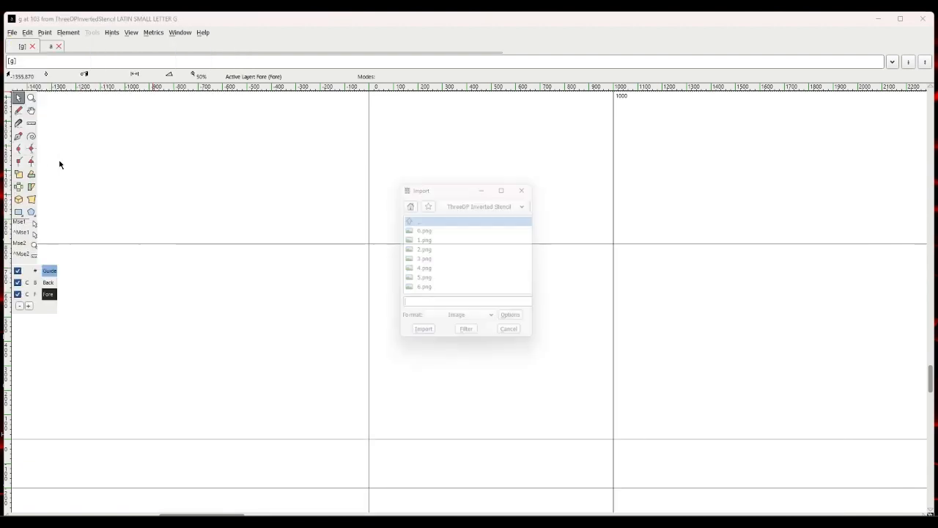
scroll(469, 271, "down", 2)
scroll(473, 270, "down", 3)
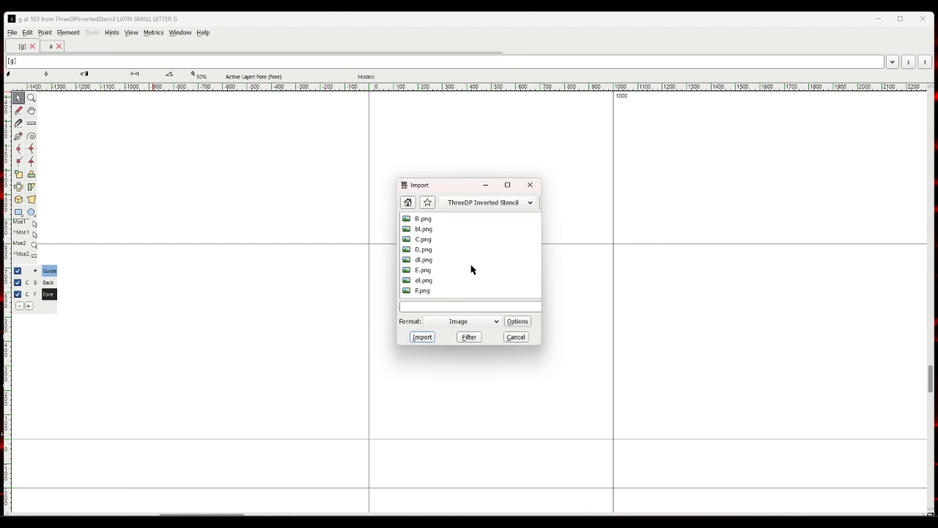
left_click(429, 273)
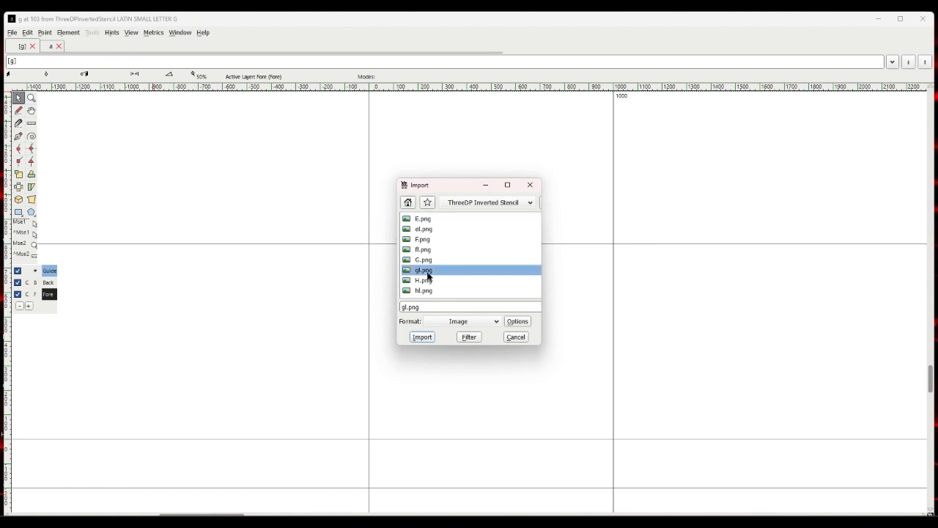
left_click(433, 335)
On the Back layer, scale the g image uniformly to 150% and position its letter between the baseline and ascender line near the origin.
left_click(48, 282)
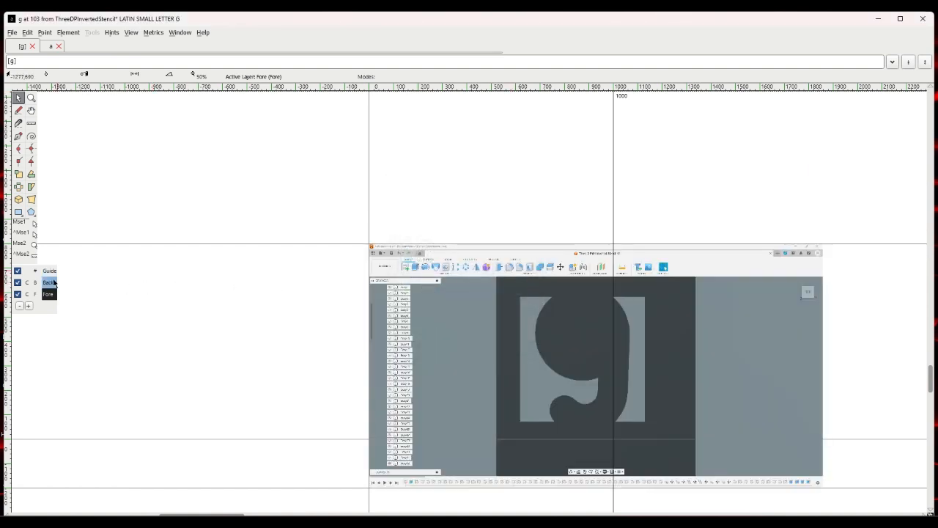
left_click(477, 331)
left_click_drag(477, 331, 423, 323)
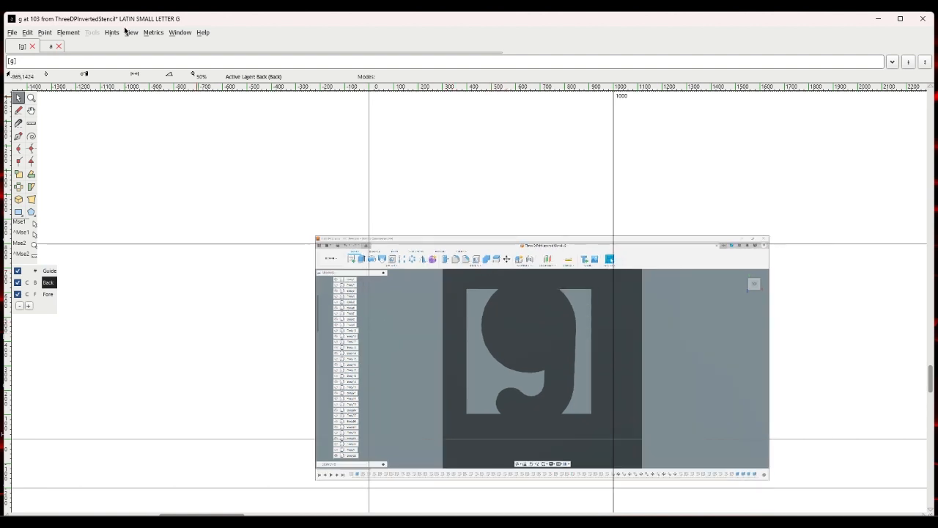
left_click(68, 32)
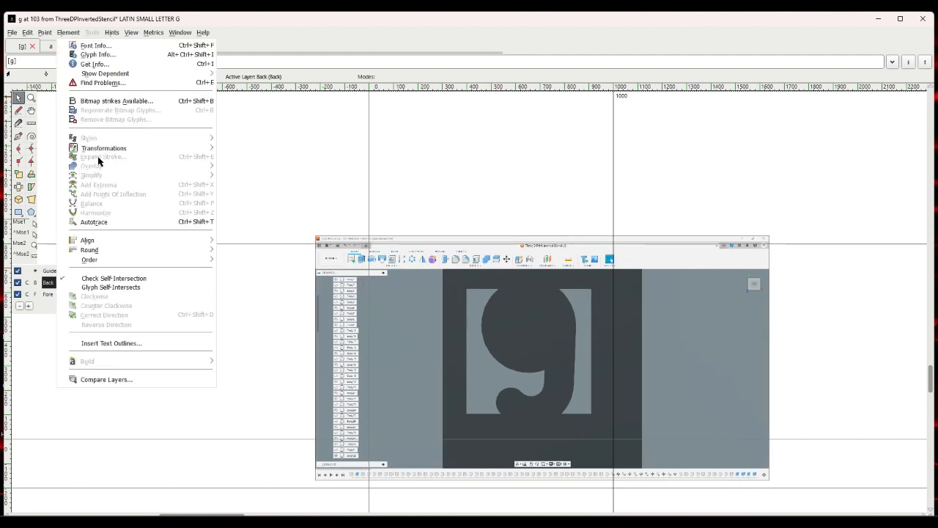
mouse_move(132, 154)
left_click(227, 154)
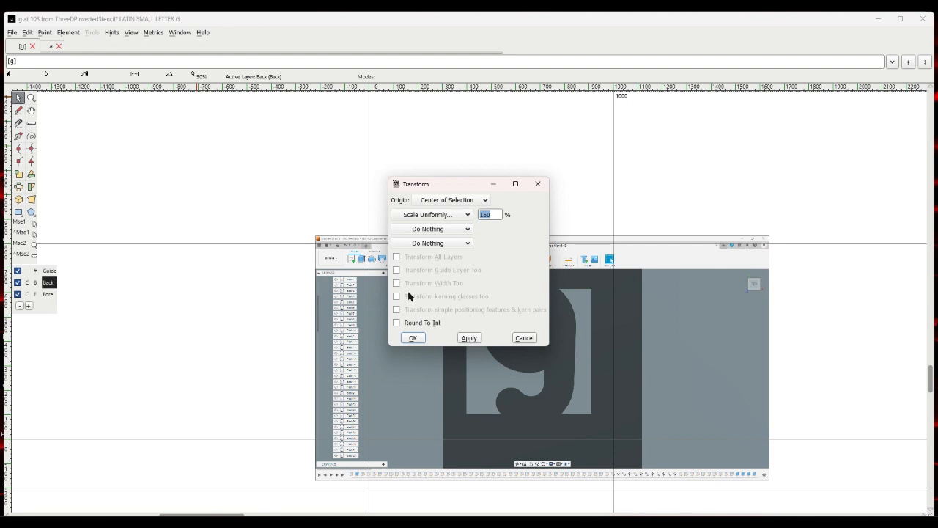
left_click(413, 338)
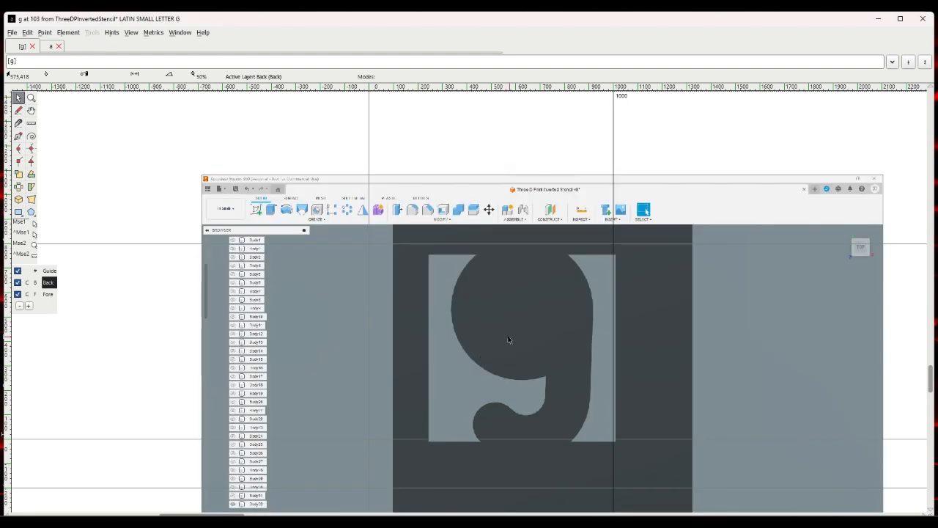
left_click_drag(509, 342, 469, 336)
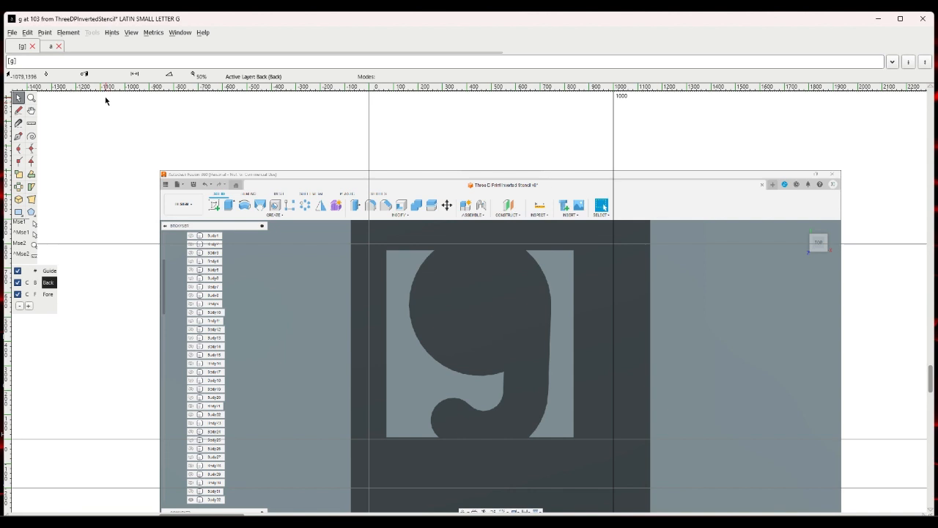
Autotrace the imported lowercase g image onto the Fore layer.
left_click(47, 294)
left_click(68, 33)
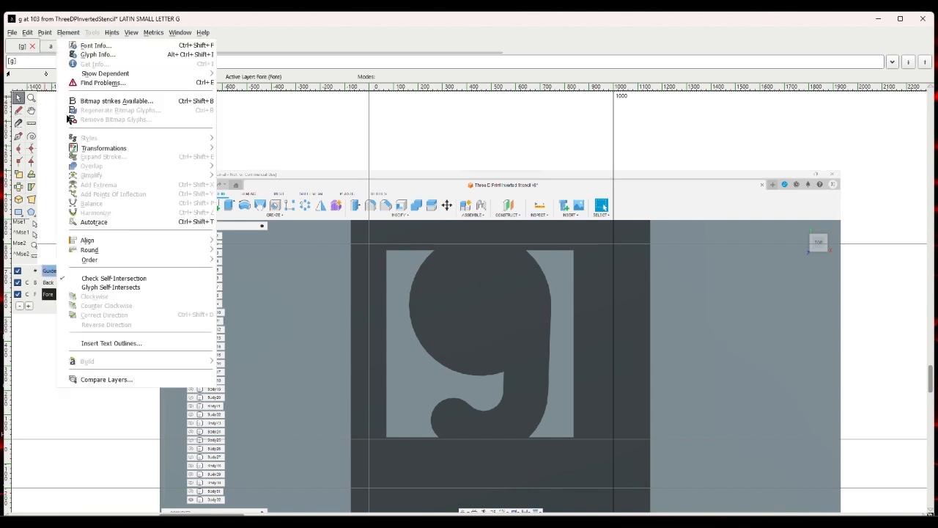
left_click(95, 222)
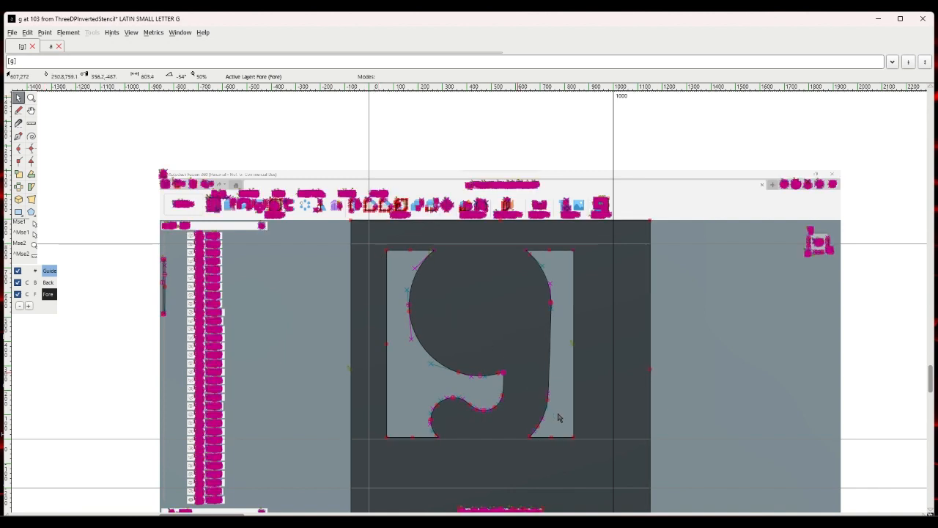
Delete every stray autotraced contour around the lowercase g by inverting the selection of the letter's own contours.
key("ctrl+a")
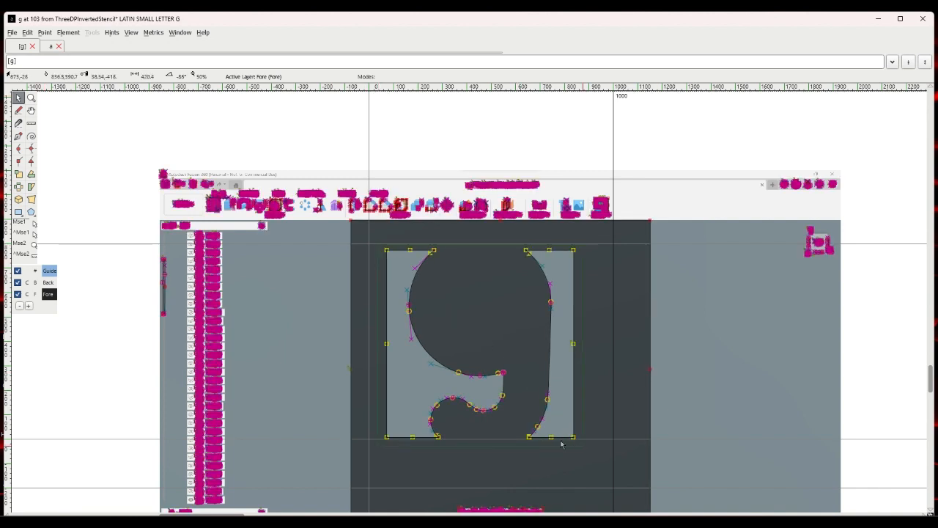
left_click(27, 34)
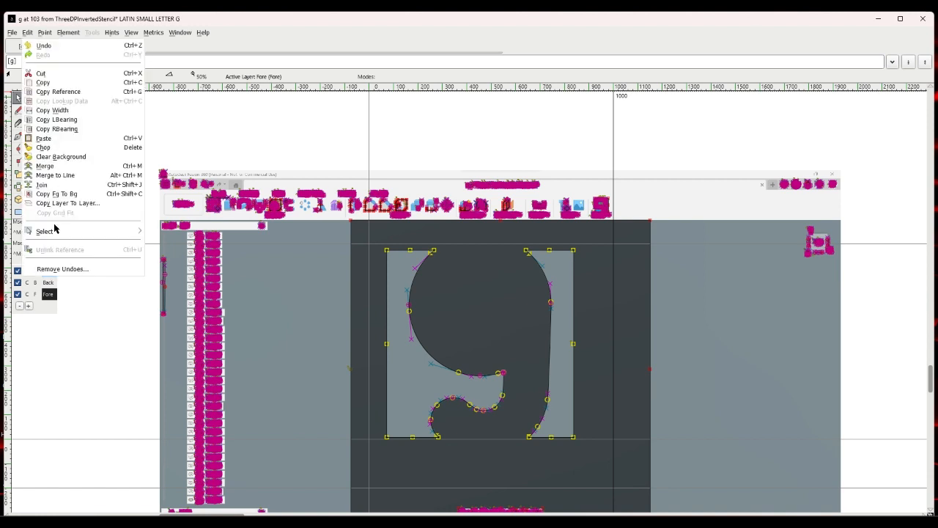
mouse_move(56, 232)
left_click(156, 242)
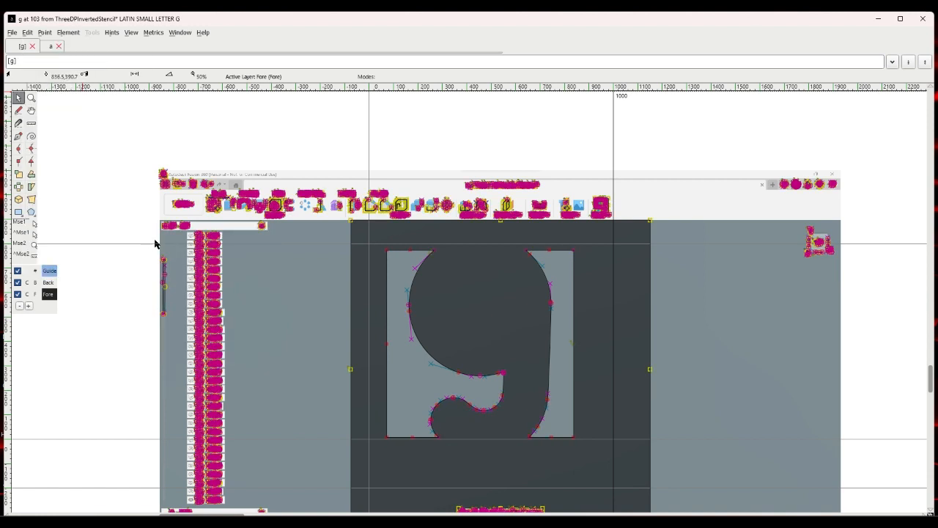
key("Delete")
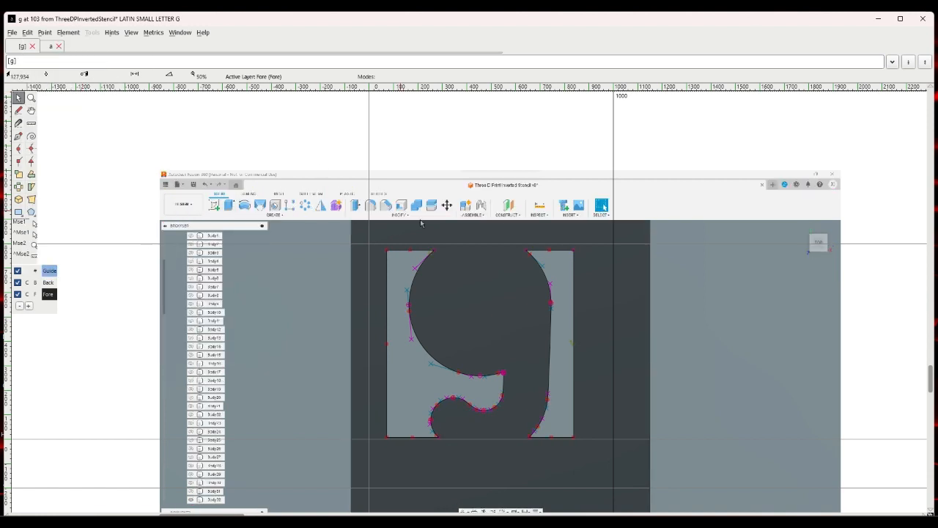
Move all the lowercase g's contours together so their lower-left corner sits at the origin, and deselect them.
left_click_drag(378, 252, 583, 455)
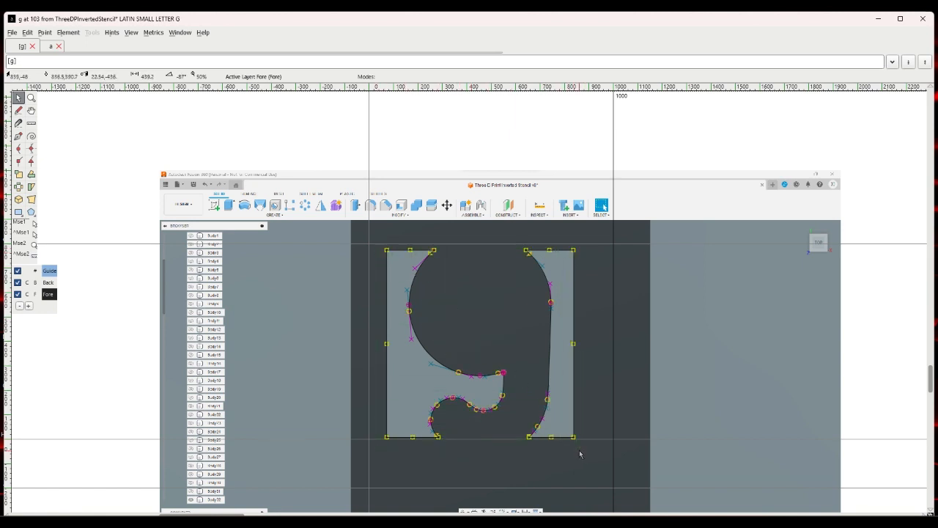
left_click(387, 438)
left_click_drag(387, 440, 370, 441)
left_click(336, 407)
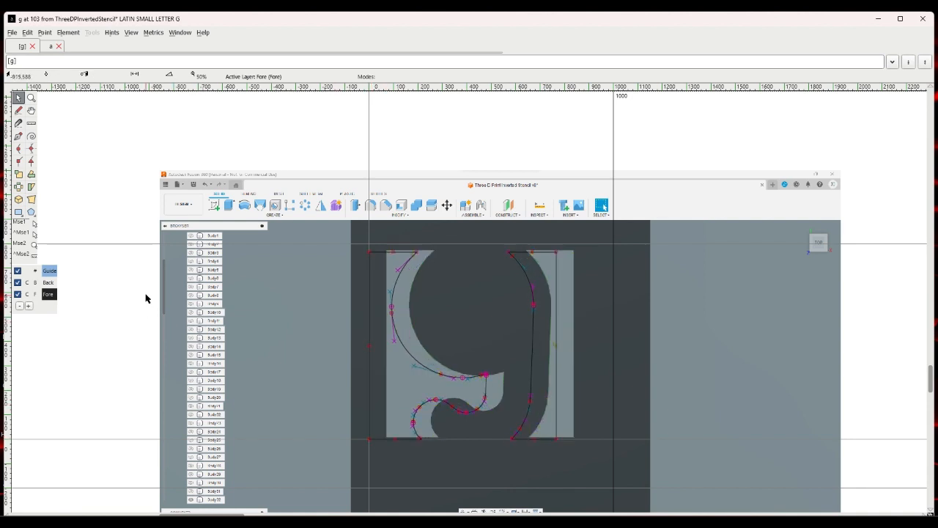
Go to the next glyph, lowercase h, and import the image hl.png into it.
left_click(136, 32)
left_click(145, 79)
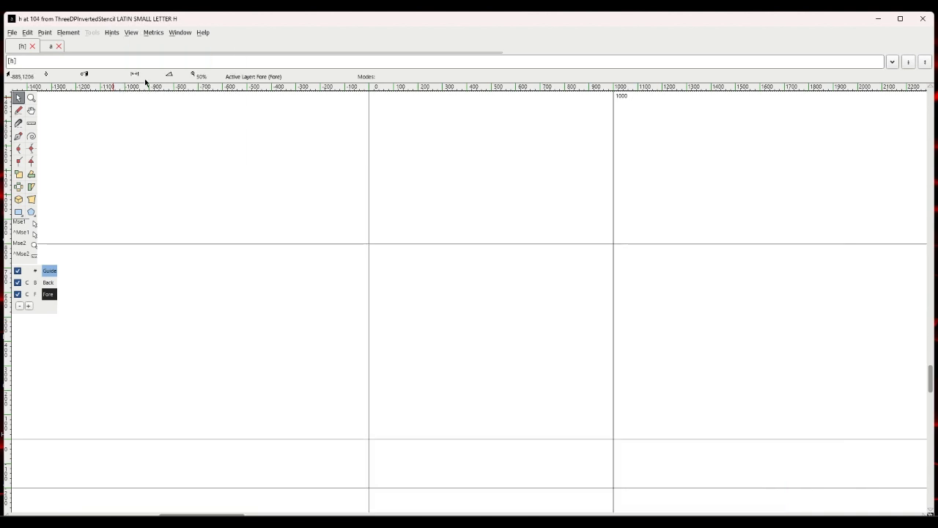
left_click(11, 32)
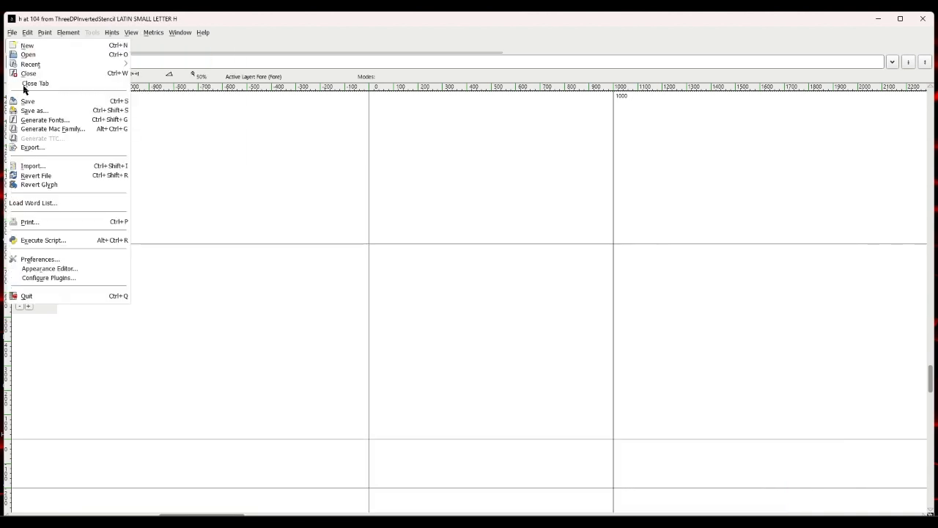
left_click(31, 168)
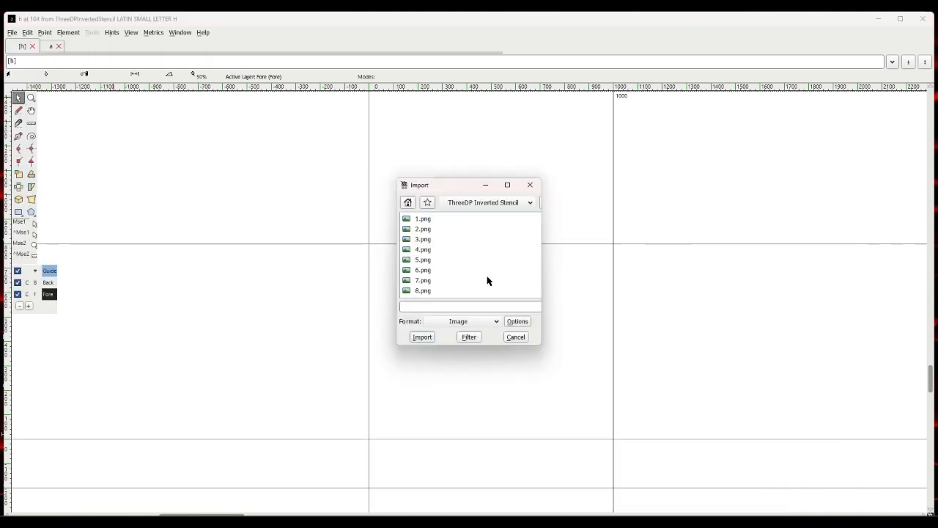
scroll(487, 278, "down", 4)
scroll(488, 280, "down", 2)
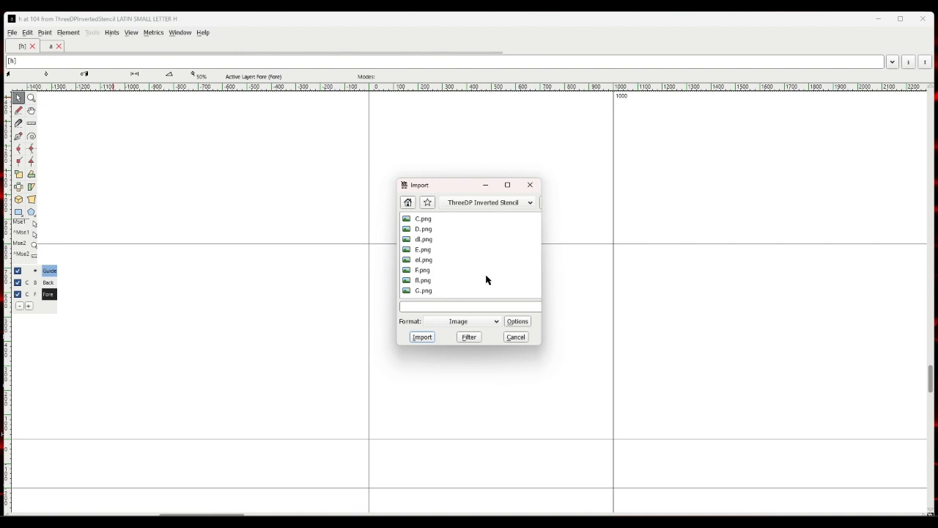
scroll(487, 280, "down", 1)
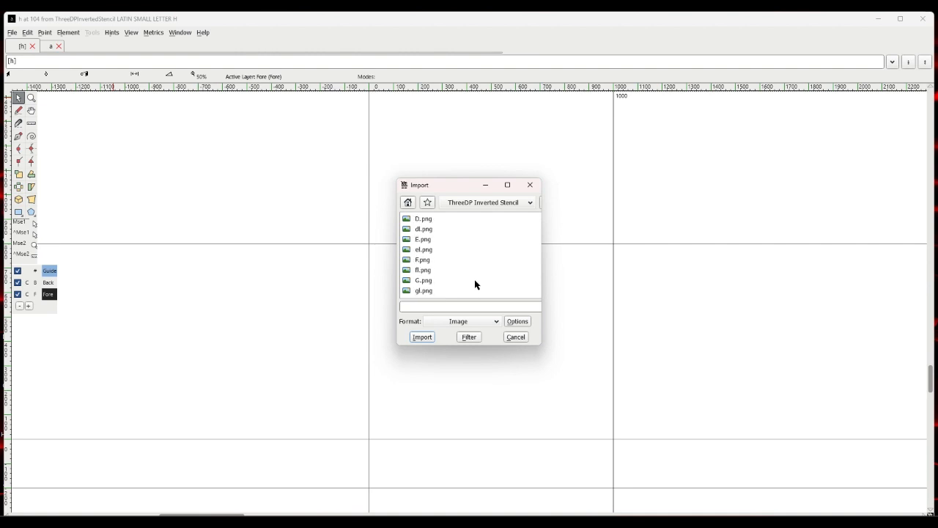
left_click(470, 307)
type("H")
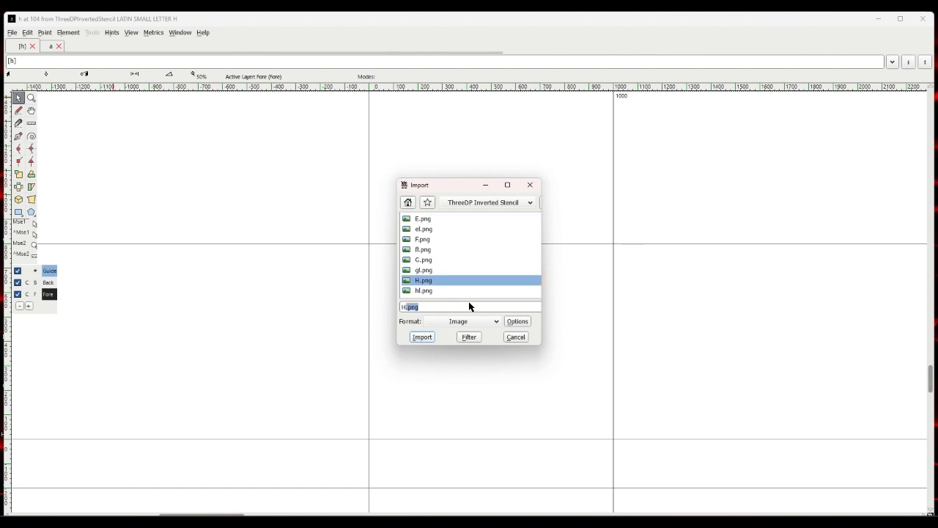
type("l")
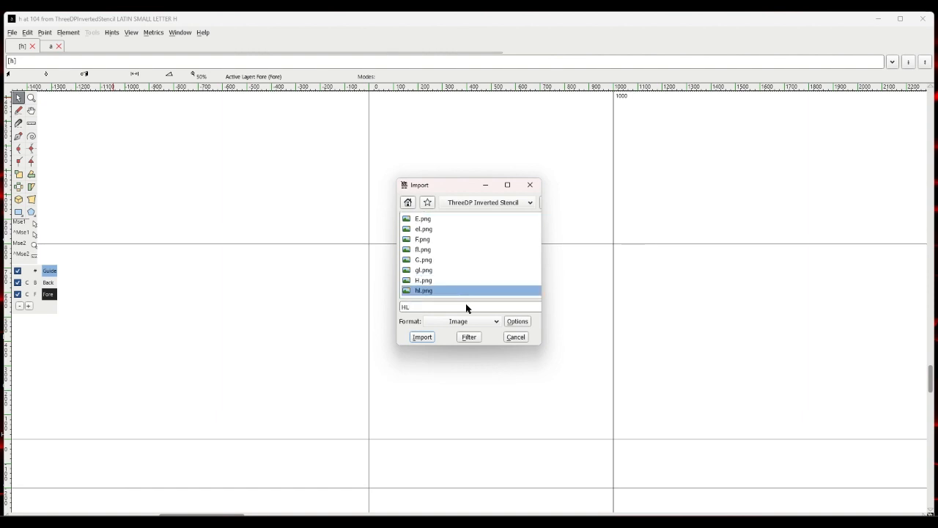
left_click(431, 293)
left_click(423, 338)
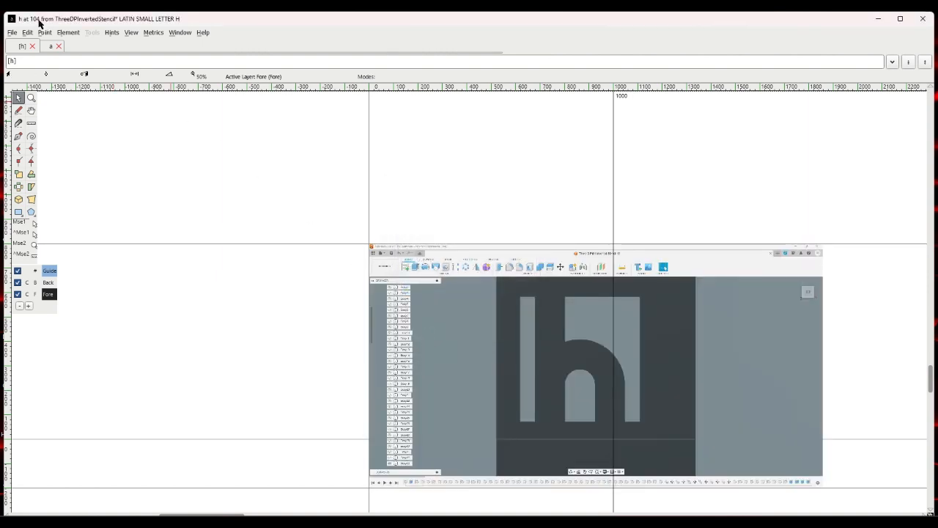
On the Back layer, scale the h image uniformly to 150% and position its letter between the baseline and ascender line near the origin.
left_click(48, 282)
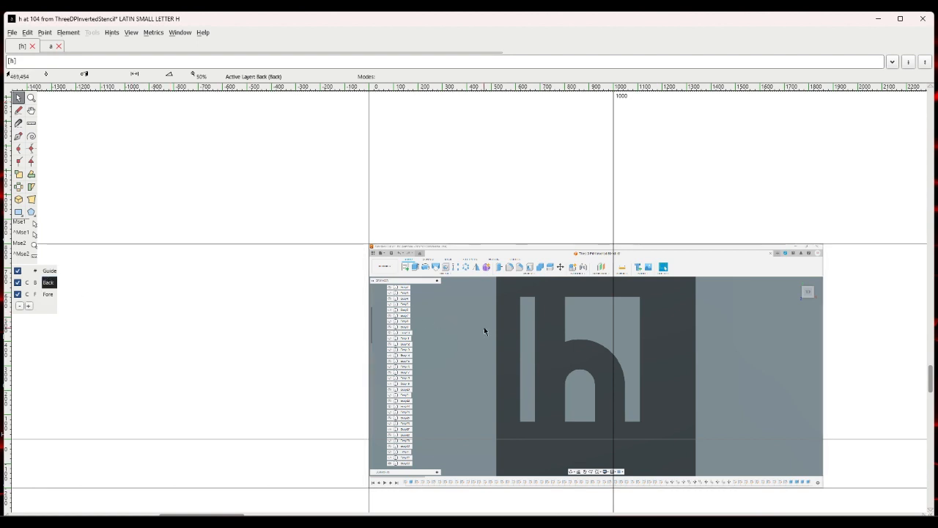
left_click_drag(484, 327, 402, 321)
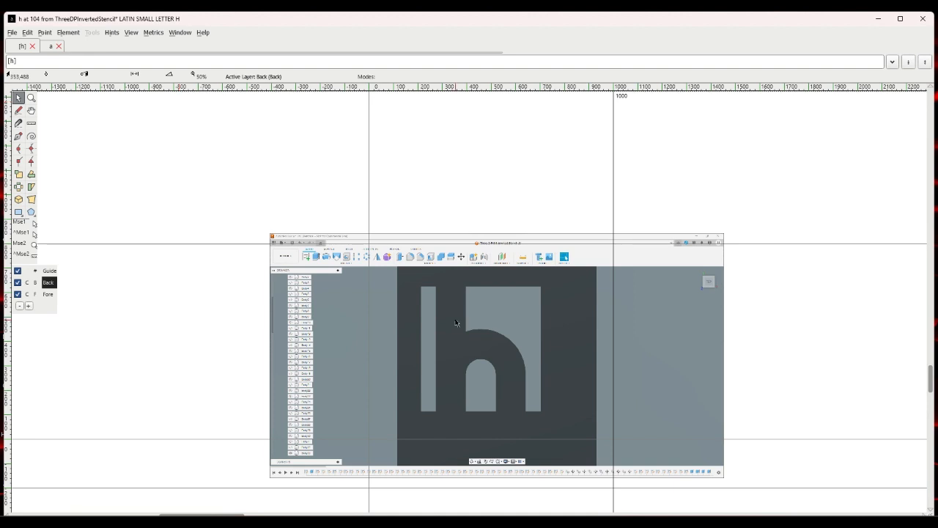
left_click_drag(456, 322, 418, 316)
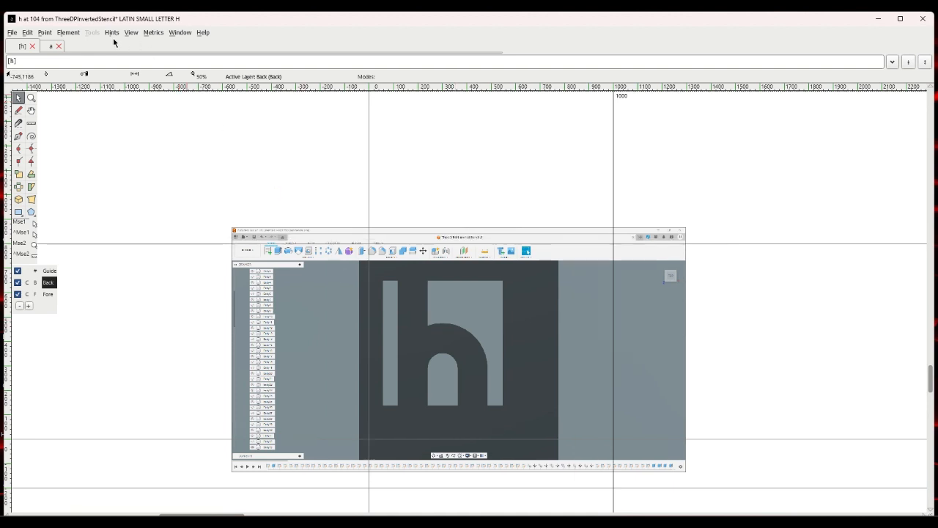
left_click(69, 33)
mouse_move(104, 150)
left_click(241, 151)
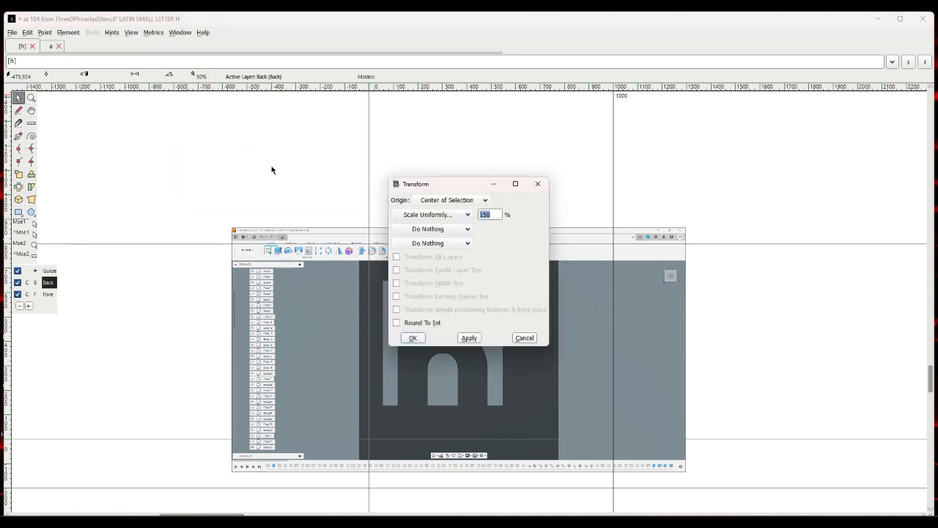
left_click(414, 338)
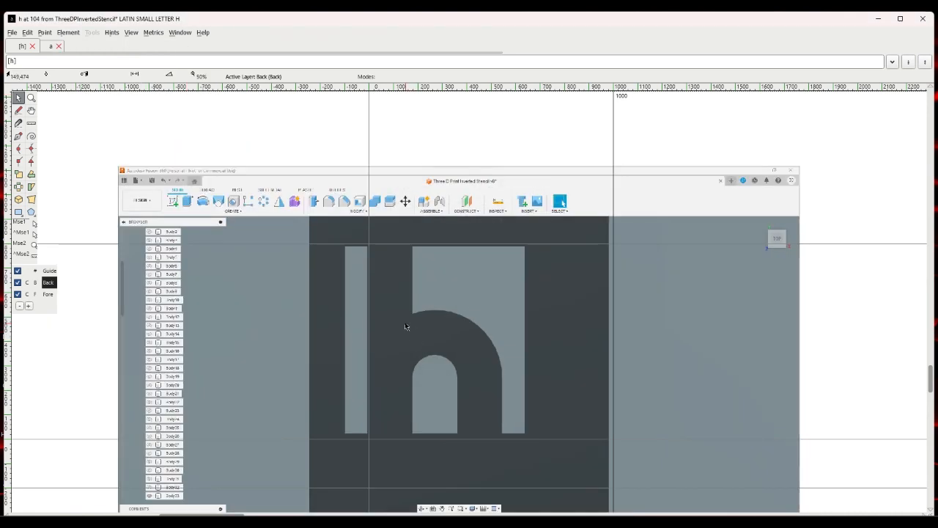
left_click_drag(404, 322, 421, 324)
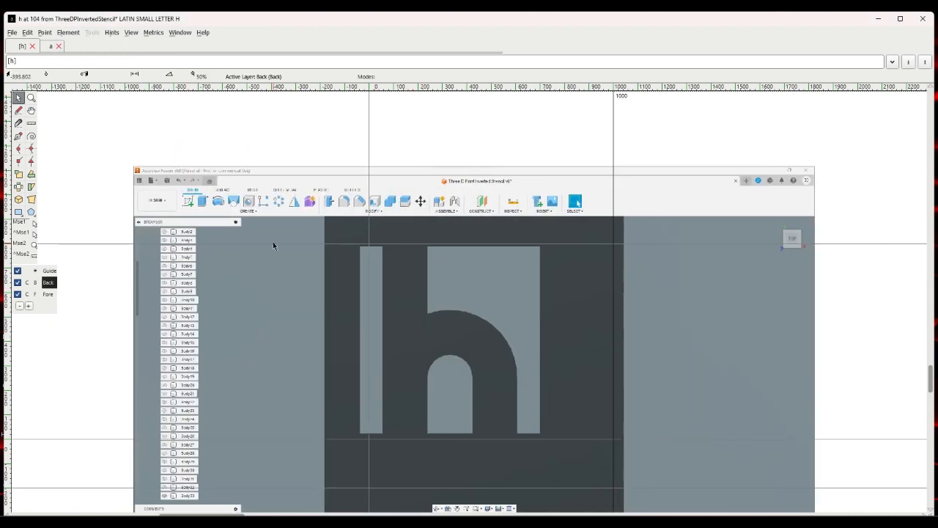
Autotrace the imported lowercase h image onto the Fore layer.
left_click(55, 295)
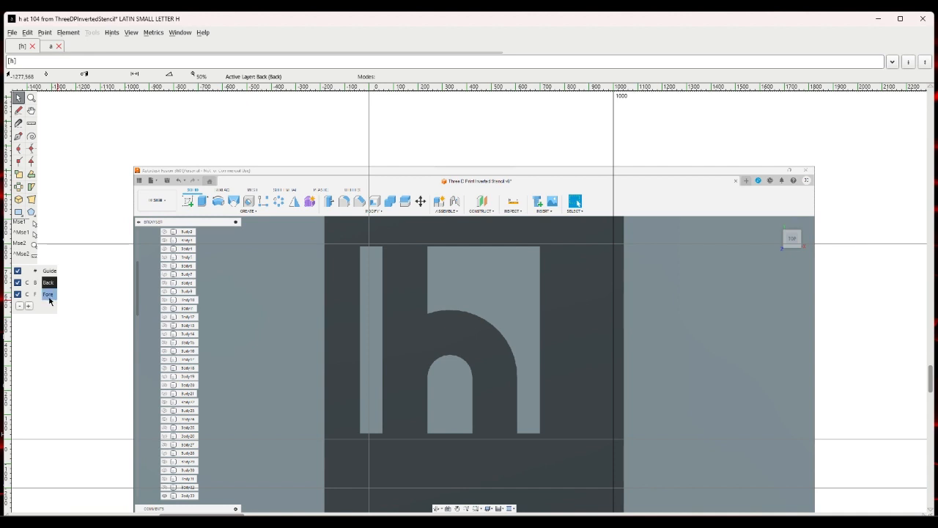
left_click(66, 34)
left_click(96, 222)
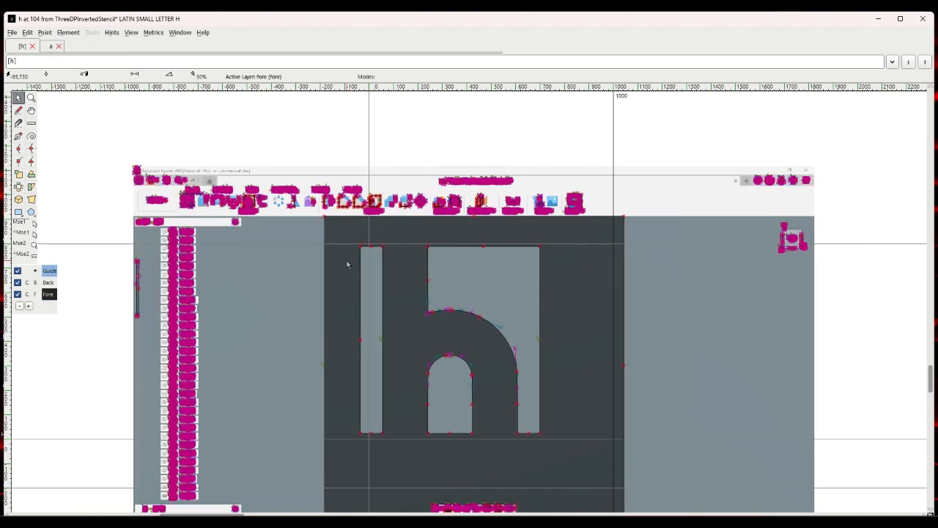
Select the lowercase h's own contours, invert the selection, and delete all the stray autotraced contours around the letter.
left_click(367, 250)
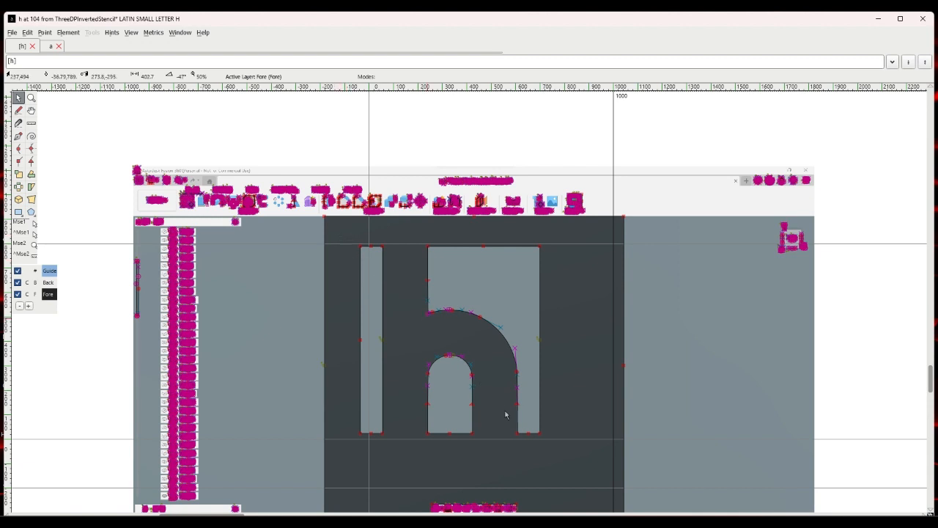
key("ctrl+a")
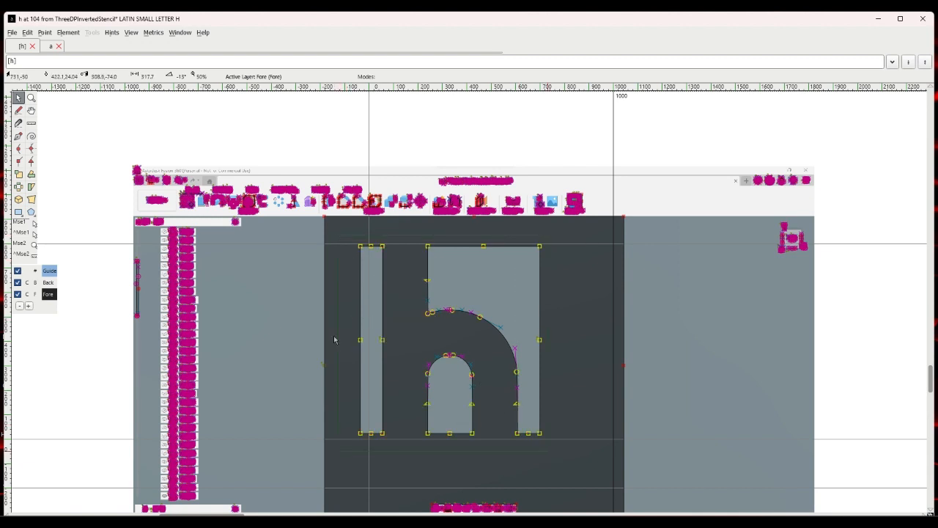
left_click(29, 33)
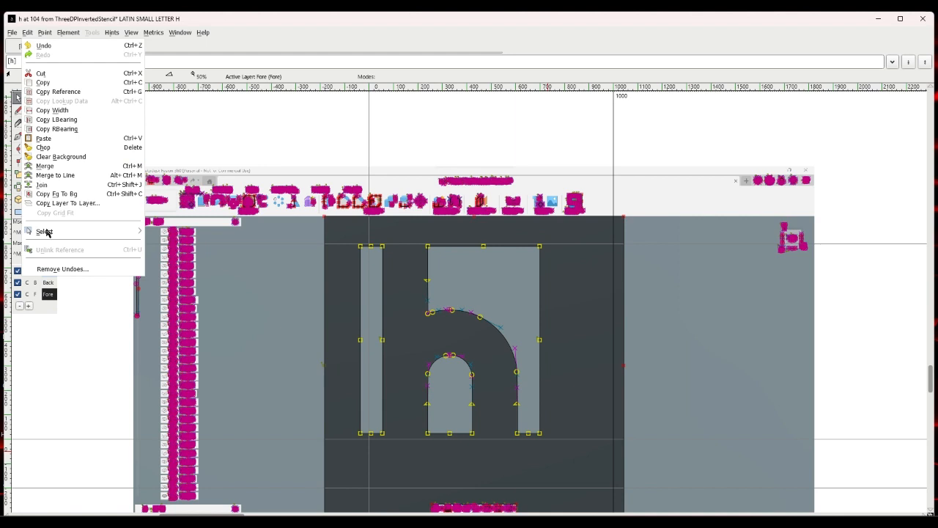
mouse_move(46, 232)
left_click(170, 248)
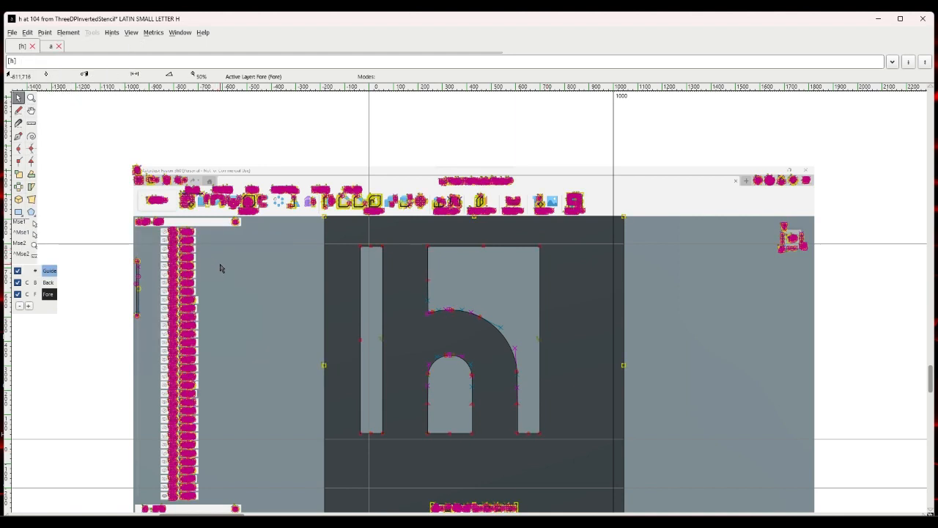
key("Delete")
Move all the lowercase h's contours together so their lower-left corner sits at the origin, and deselect them.
left_click_drag(329, 223, 553, 451)
left_click_drag(360, 432, 369, 442)
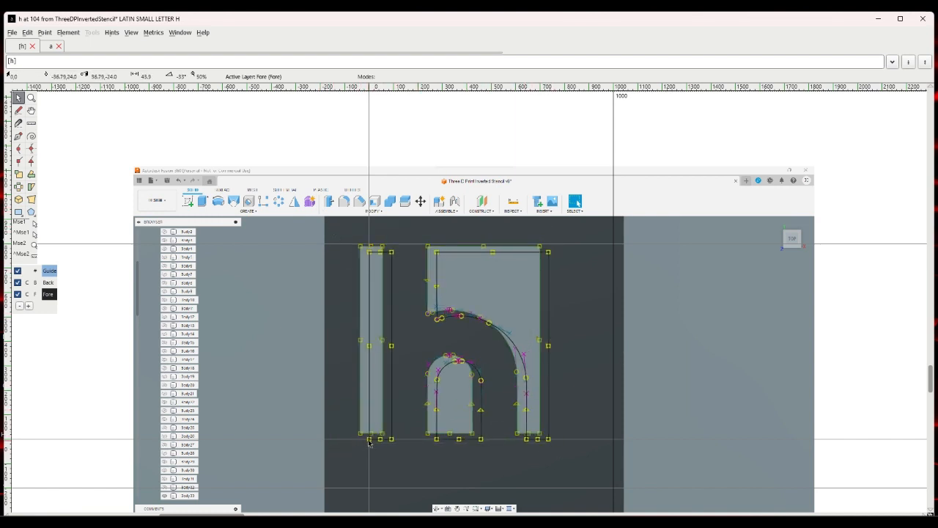
left_click(333, 413)
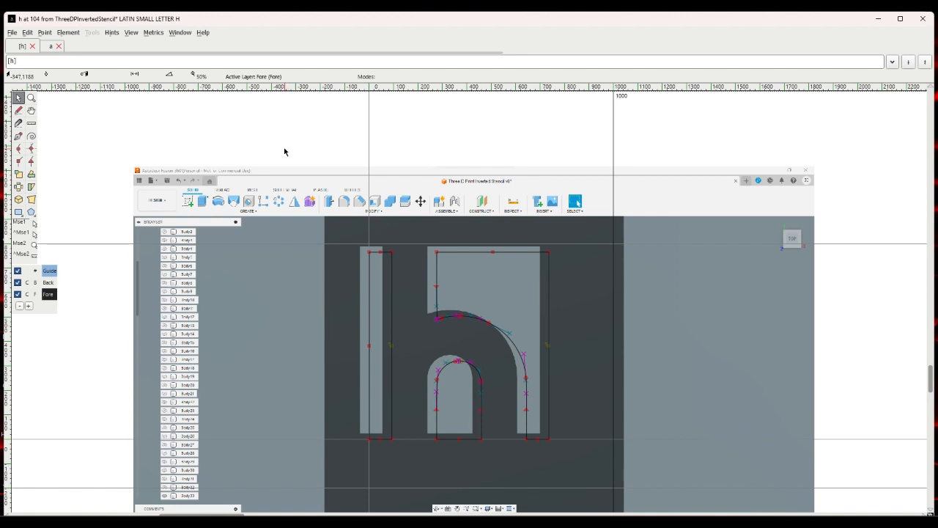
Go to the next glyph, lowercase i, and import the image il.png into it.
left_click(132, 33)
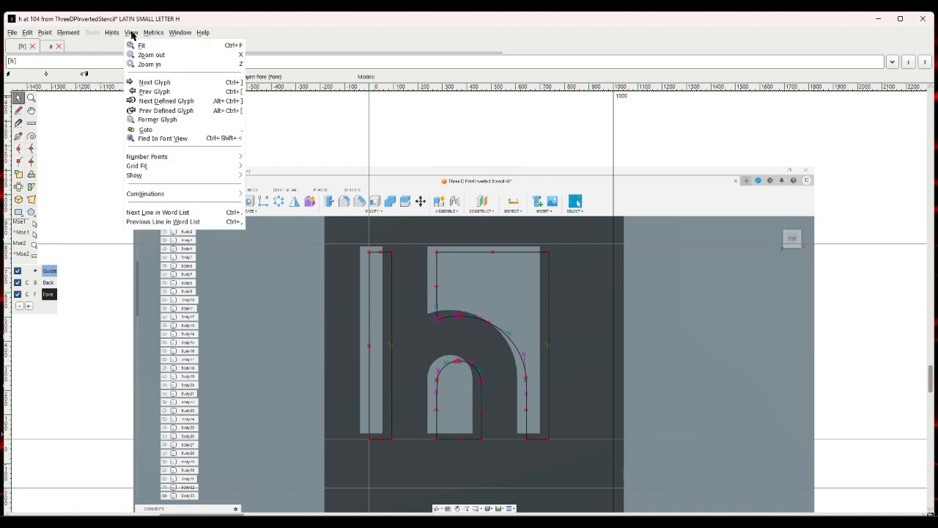
left_click(157, 83)
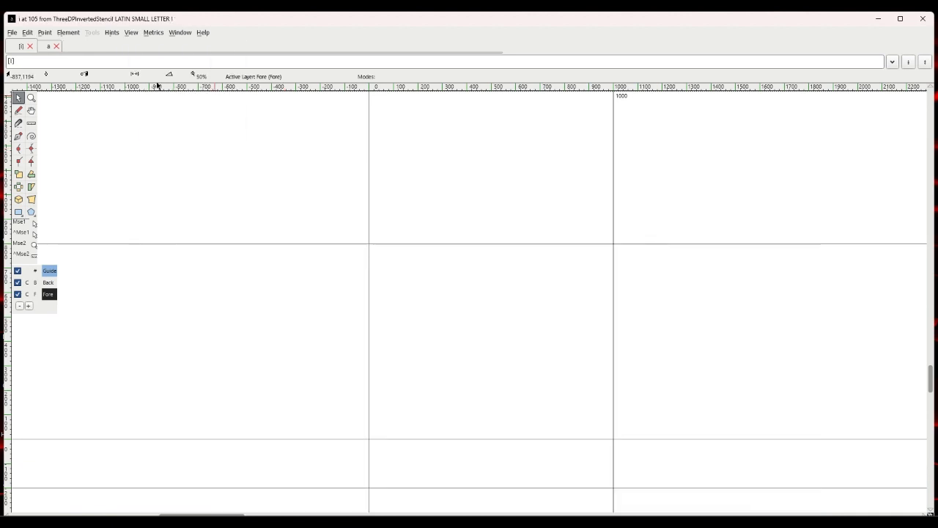
left_click(15, 35)
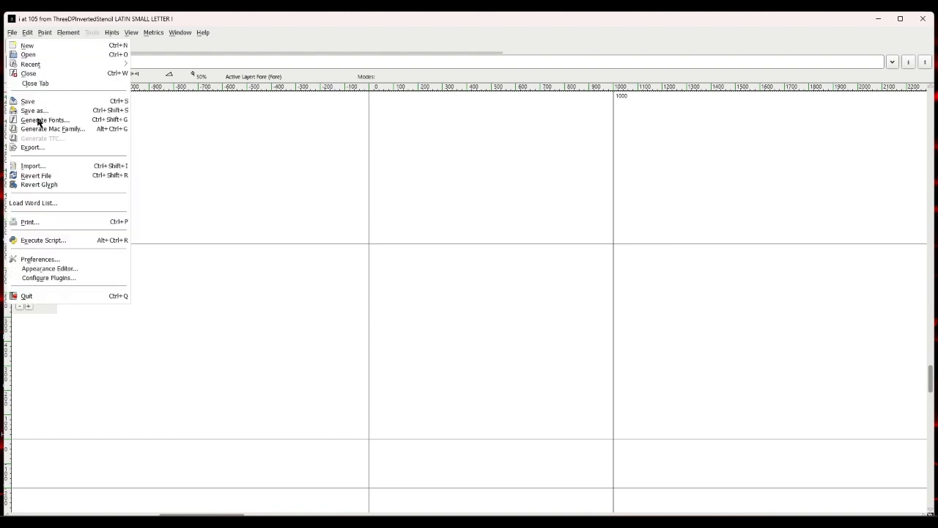
left_click(37, 168)
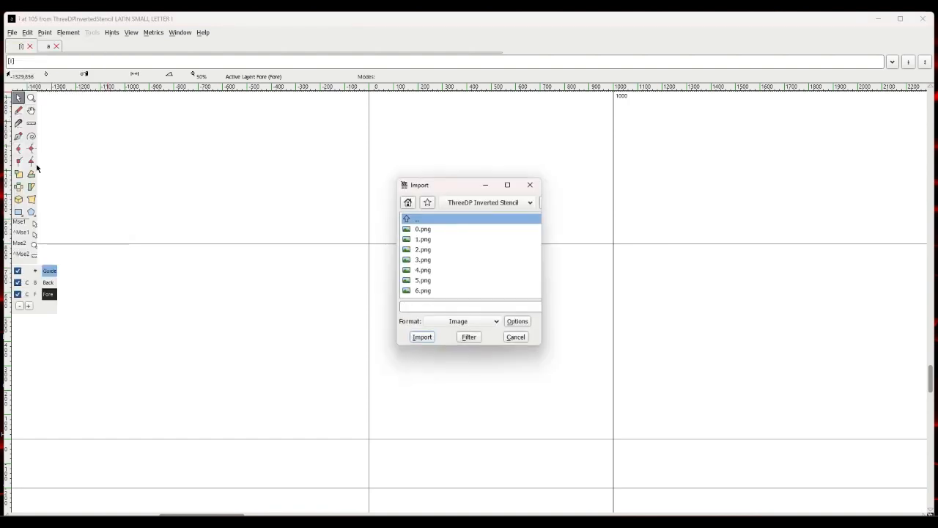
type("il.png")
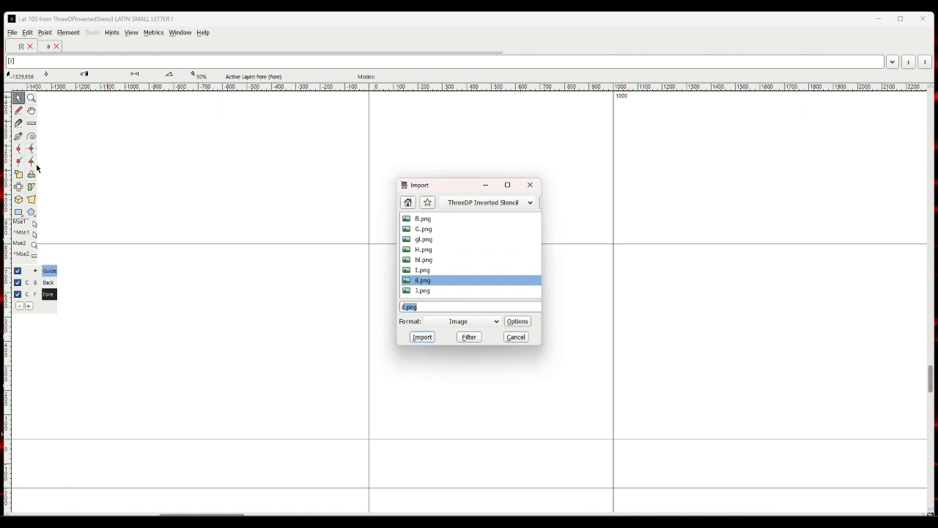
key("Return")
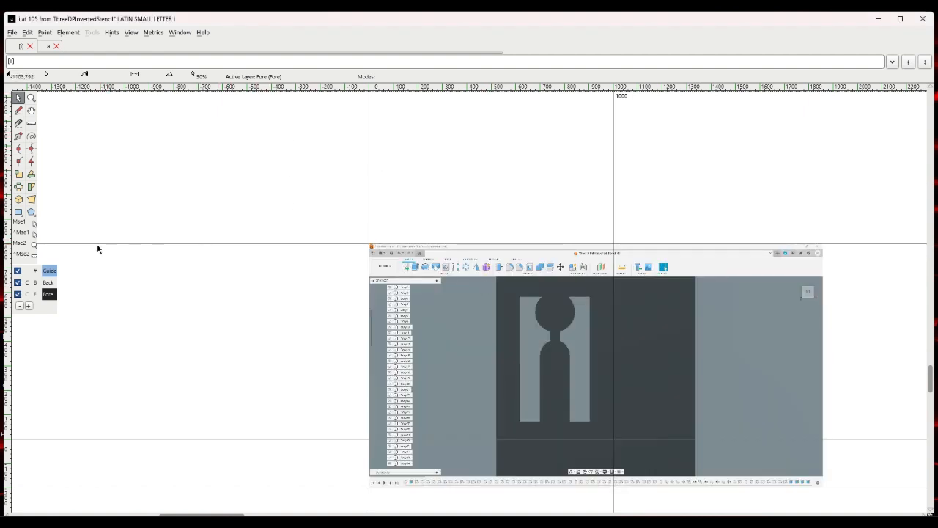
On the Back layer, scale the imported lowercase i image uniformly to 150% and reposition it so the letter sits near the baseline.
left_click(48, 283)
left_click_drag(482, 320, 435, 312)
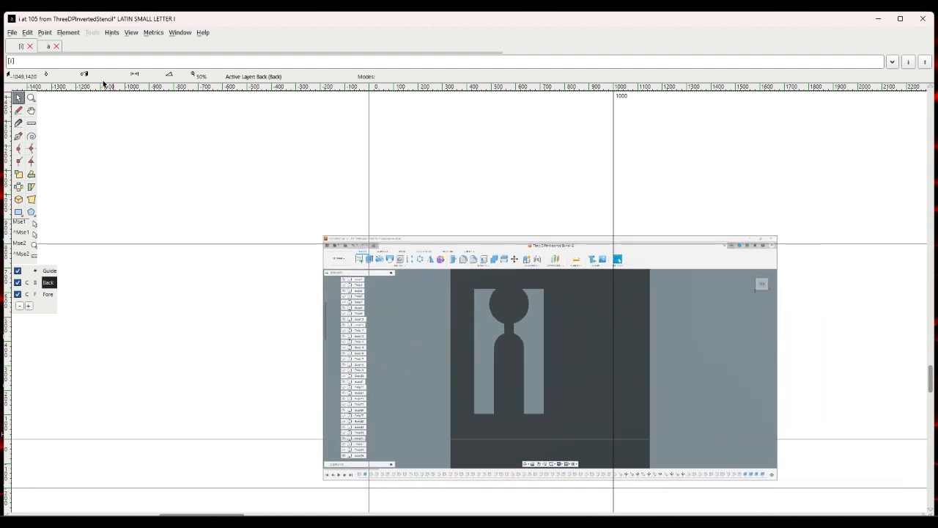
left_click(68, 32)
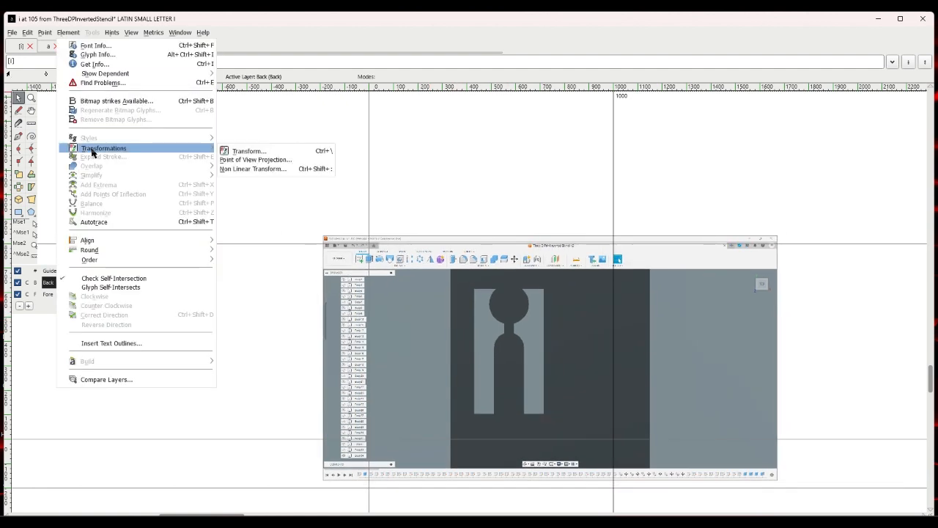
left_click(242, 151)
left_click(418, 336)
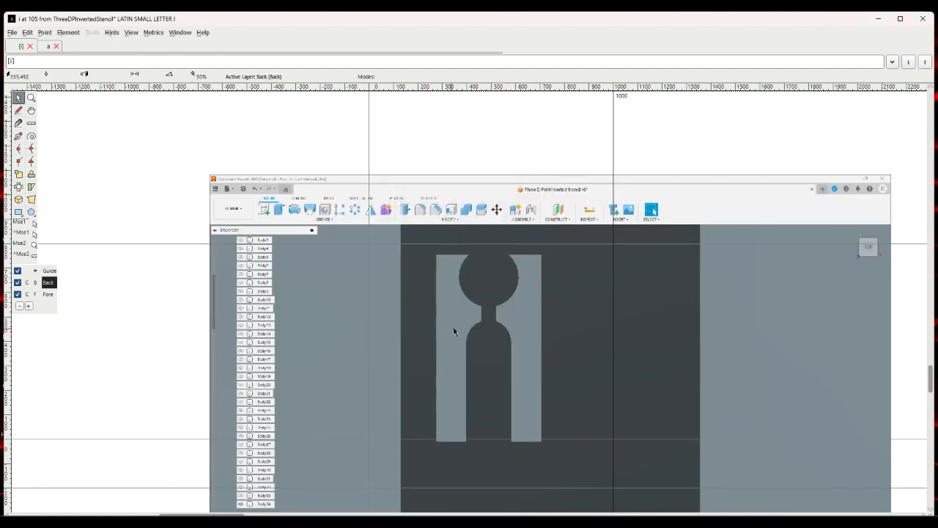
left_click_drag(476, 337, 457, 329)
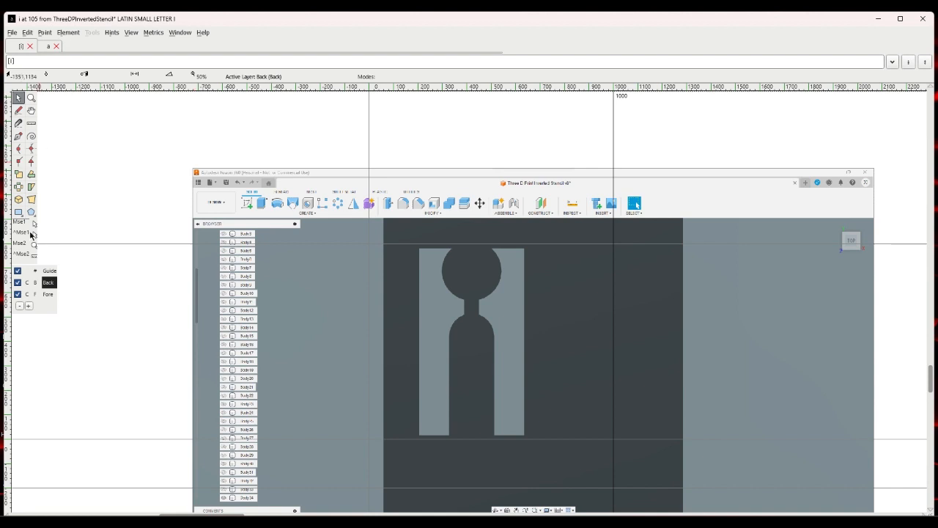
Autotrace the imported lowercase i image onto the Fore layer.
left_click(47, 294)
left_click(68, 32)
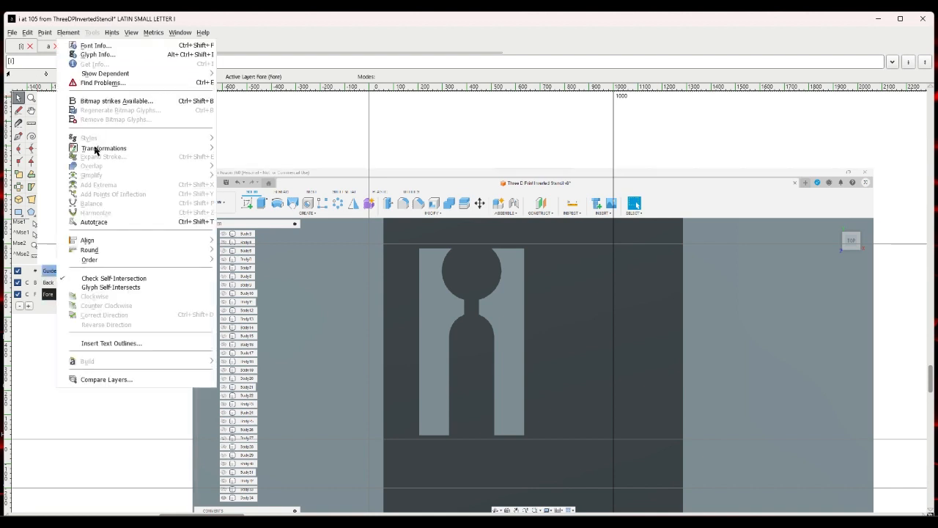
left_click(93, 222)
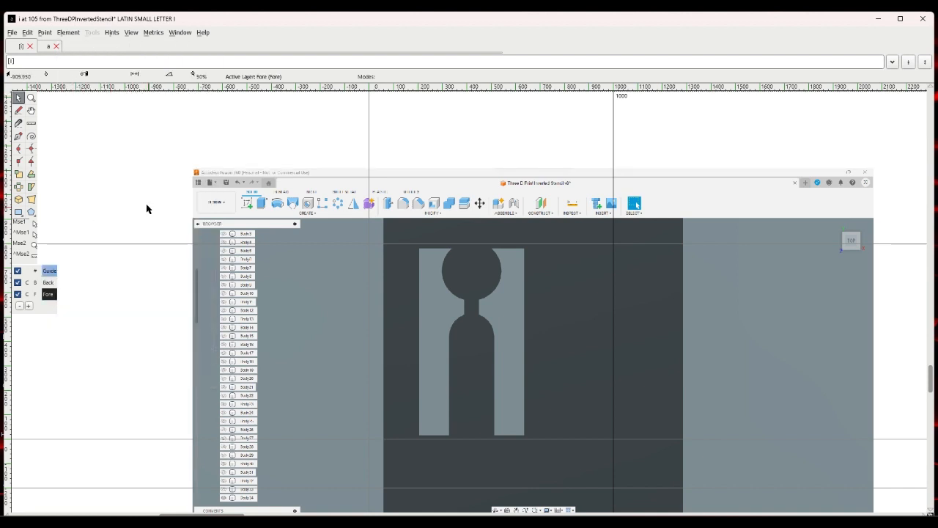
Select the lowercase i's own contours, invert the selection, and delete all the stray autotraced contours around the letter.
left_click_drag(392, 233, 466, 299)
left_click_drag(553, 446, 551, 449)
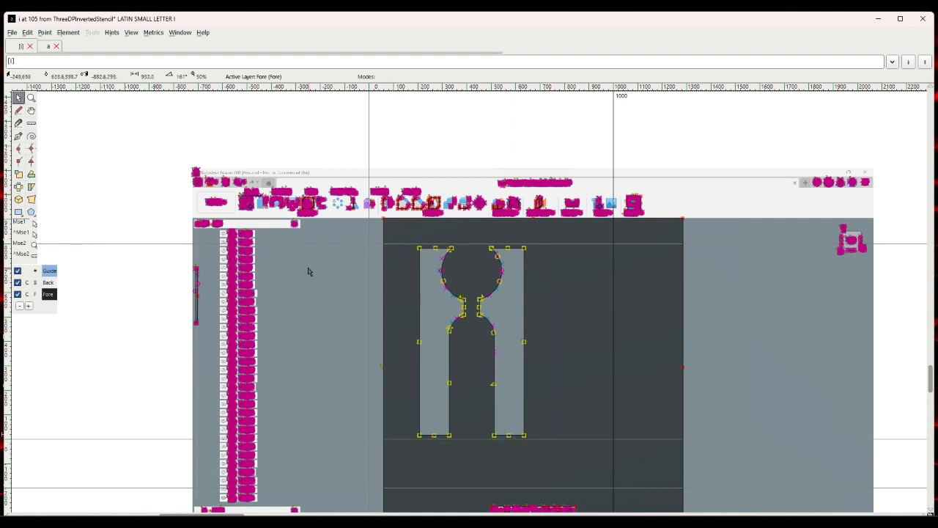
left_click(28, 33)
mouse_move(58, 231)
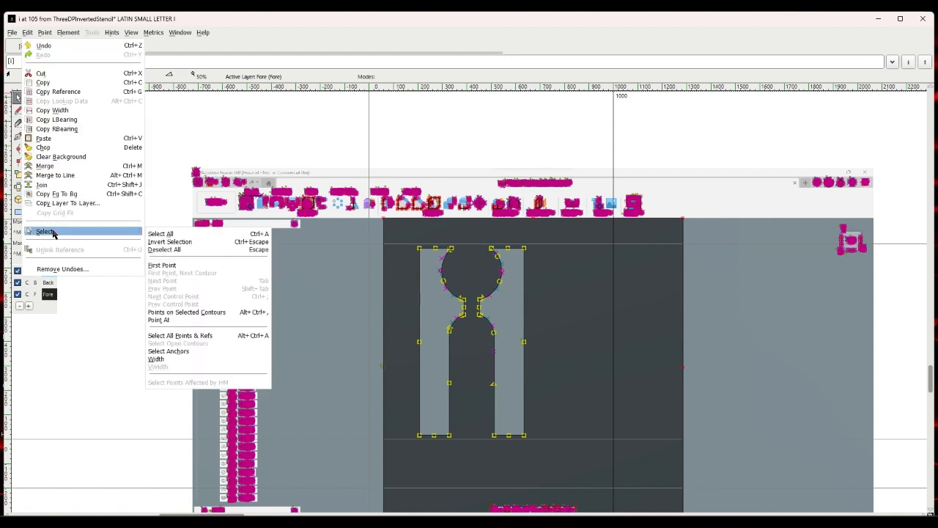
left_click(164, 247)
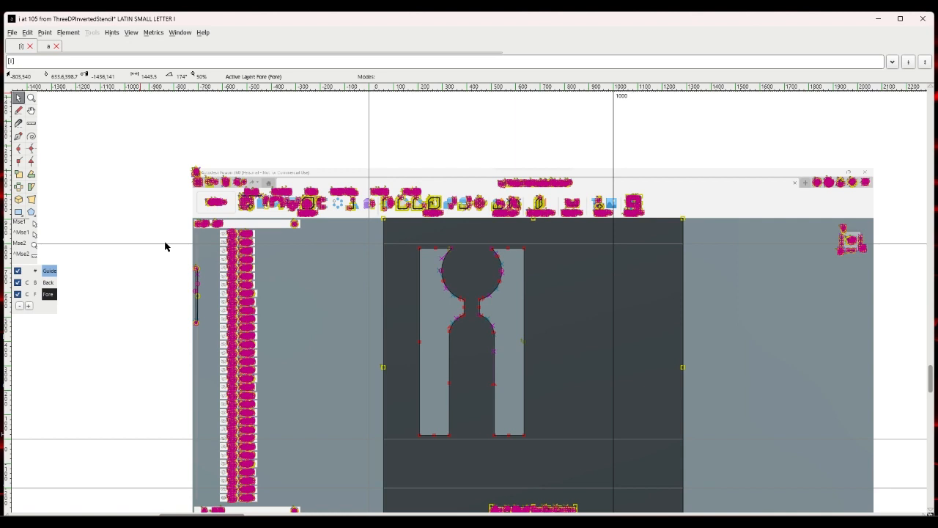
left_click(165, 247)
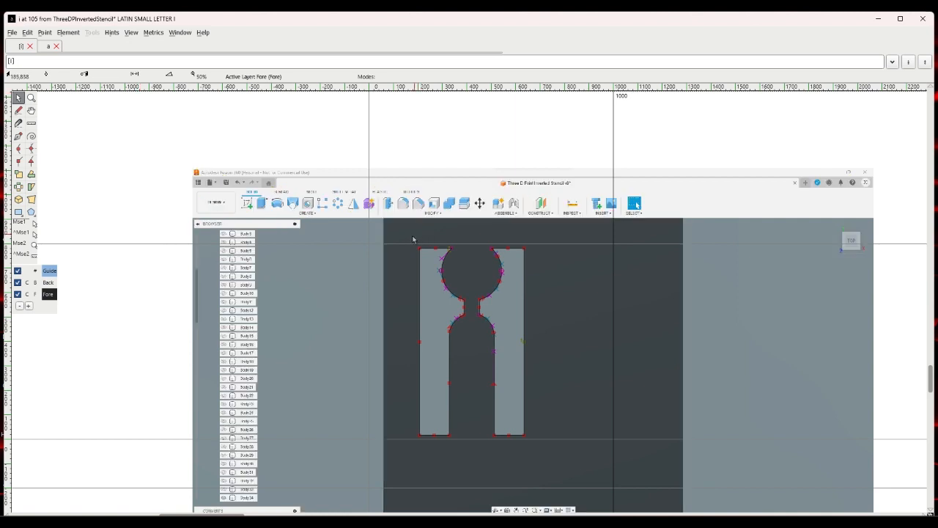
Move all the lowercase i's contours together so their lower-left corner sits at the origin, and deselect them.
left_click_drag(415, 239, 455, 286)
key("ctrl+a")
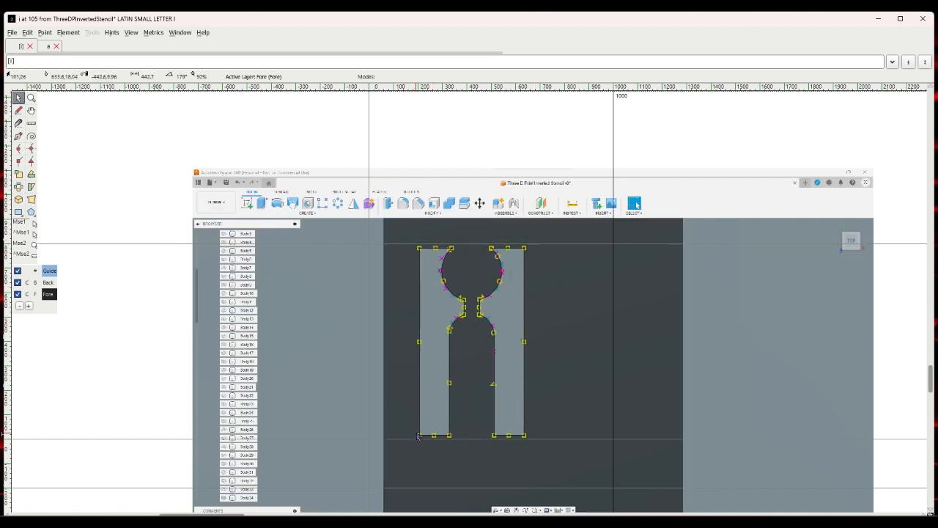
left_click_drag(420, 439, 371, 442)
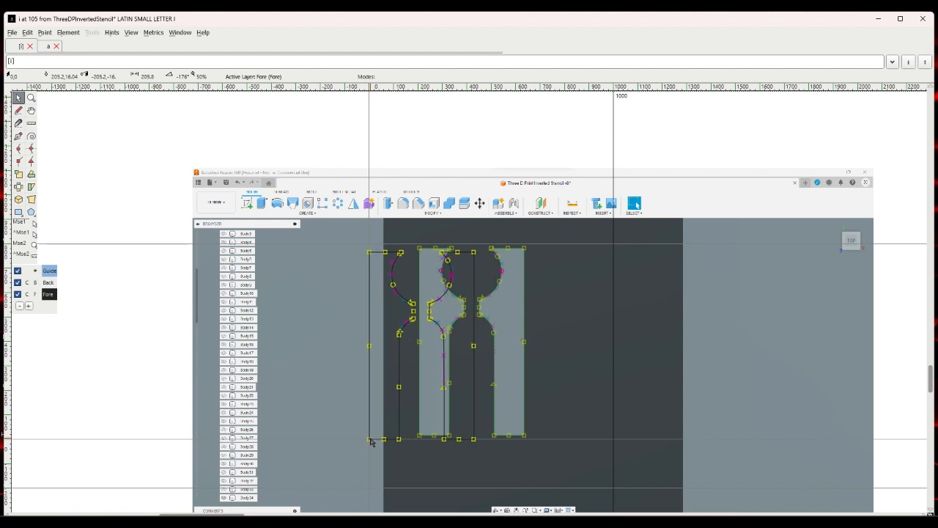
left_click(350, 428)
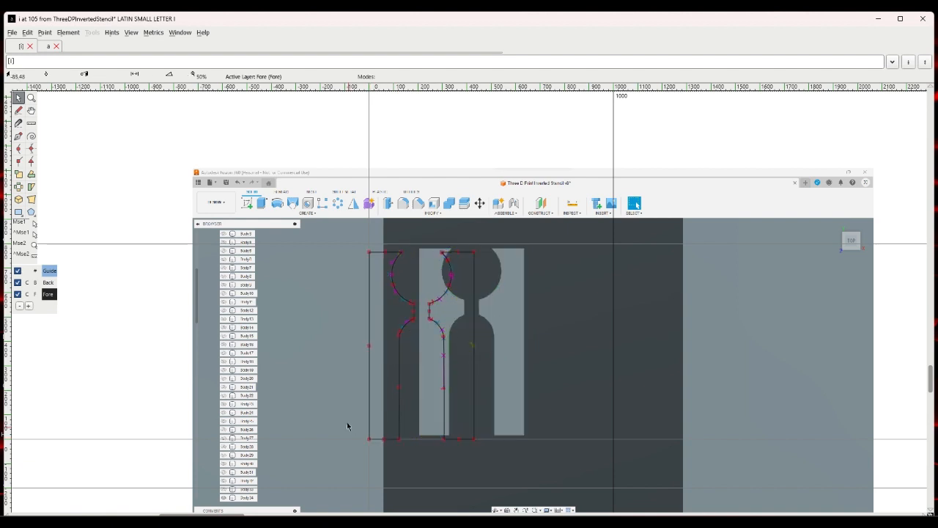
Go to the next glyph, lowercase j, and import the image jl.png into it.
left_click(129, 33)
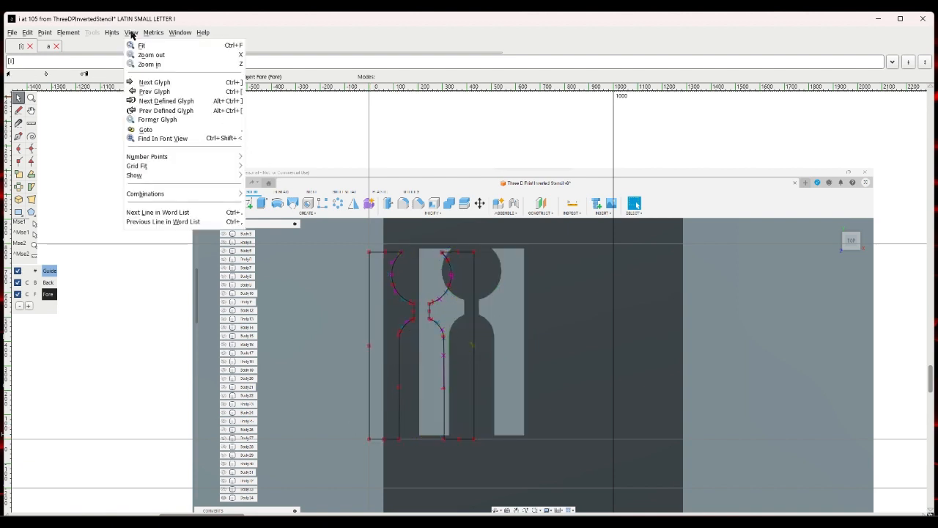
left_click(156, 83)
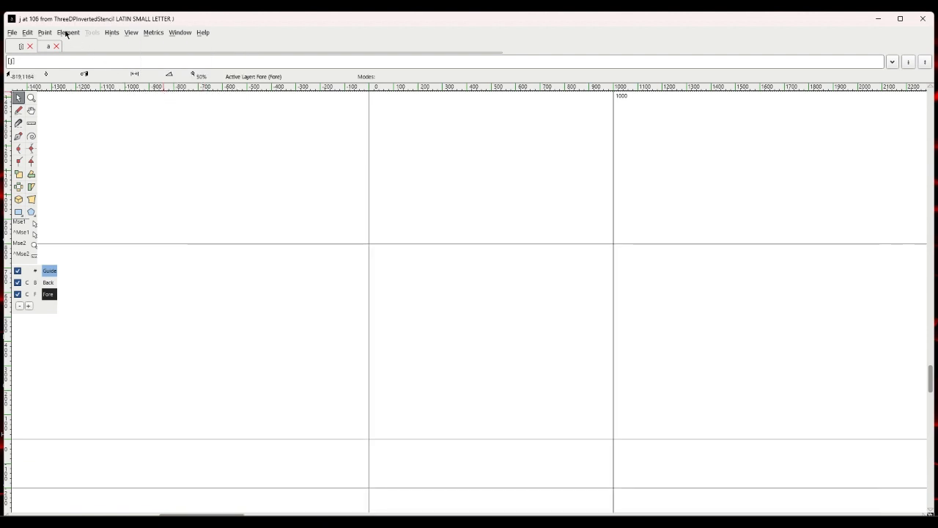
left_click(11, 33)
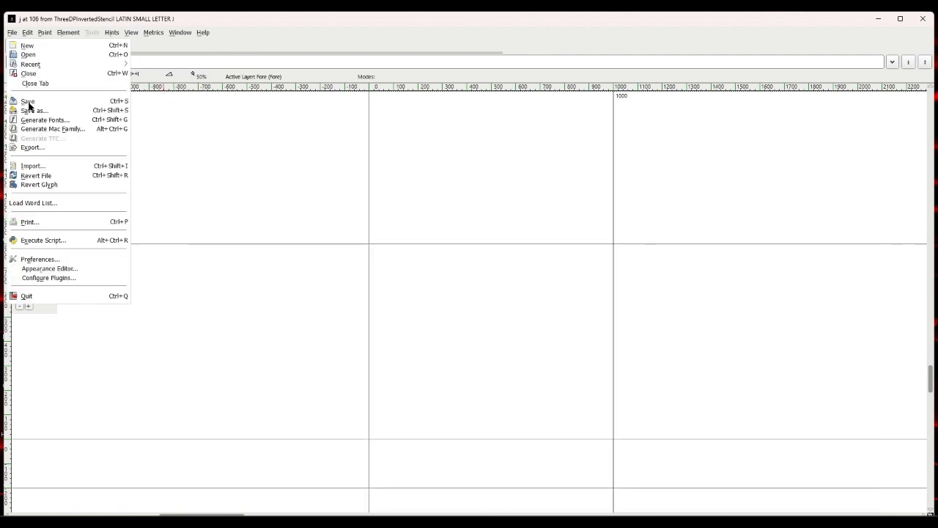
left_click(35, 167)
type("jl.png")
key("Return")
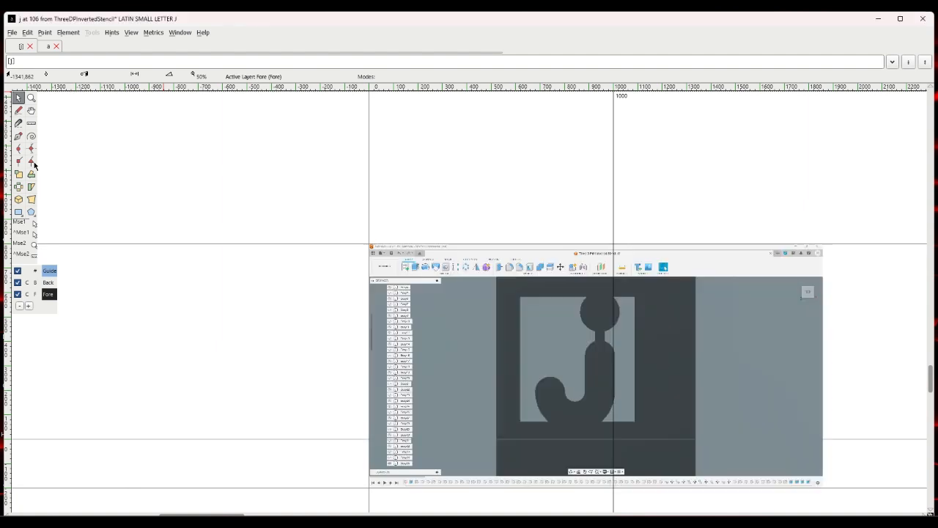
On the Back layer, reposition the imported lowercase j image near the origin and scale it uniformly to 150%.
left_click_drag(514, 310, 499, 305)
left_click(49, 282)
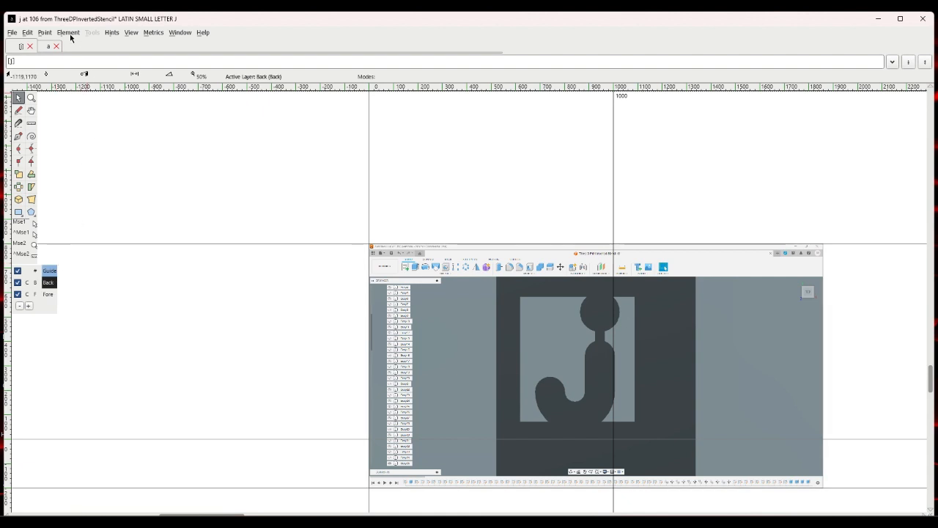
left_click_drag(521, 294, 437, 278)
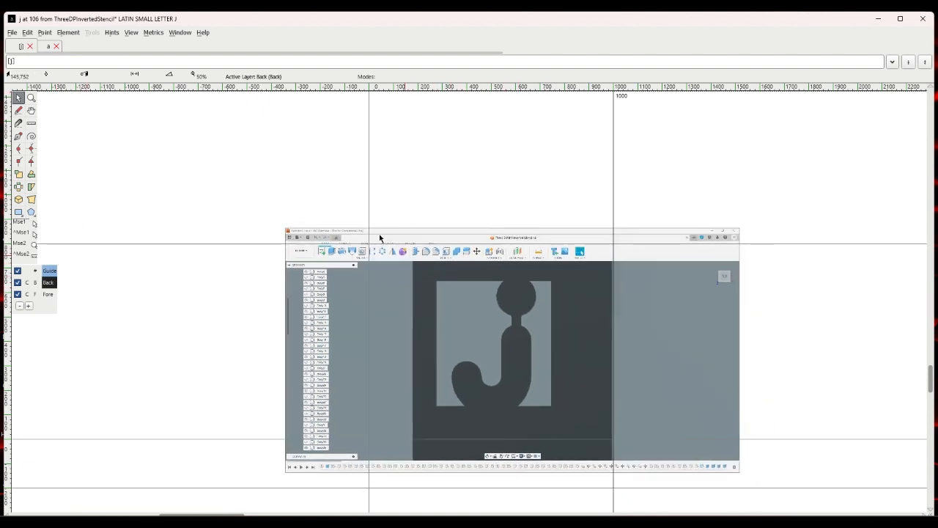
left_click(70, 33)
mouse_move(199, 147)
left_click(236, 155)
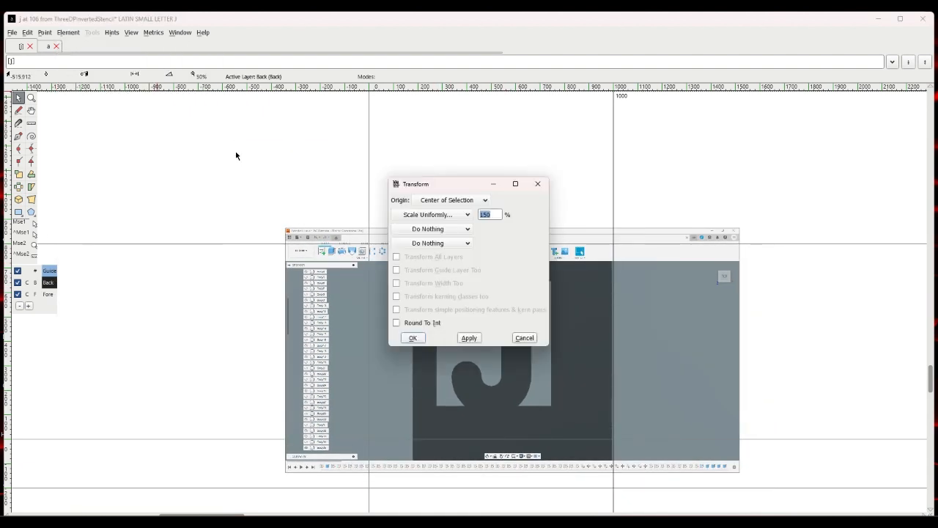
left_click(413, 338)
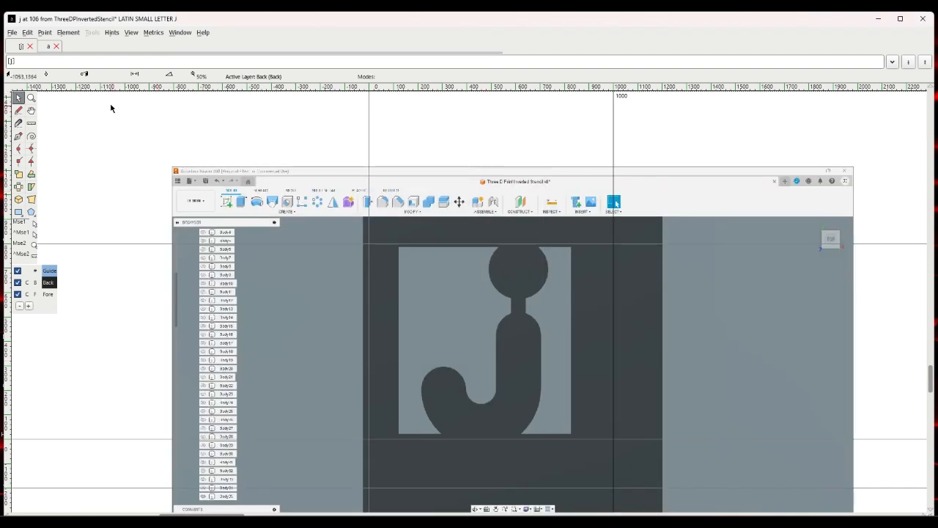
Autotrace the imported lowercase j image onto the Fore layer.
left_click(44, 294)
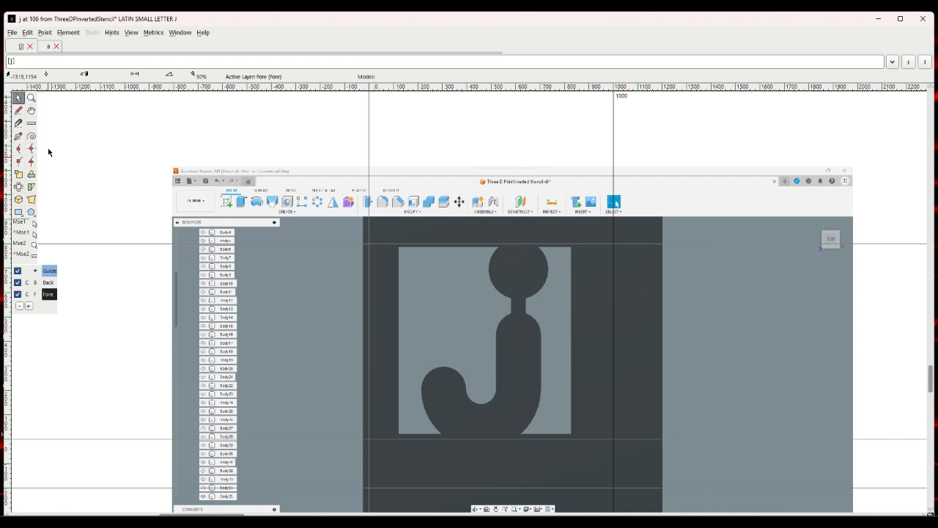
left_click(69, 33)
left_click(143, 222)
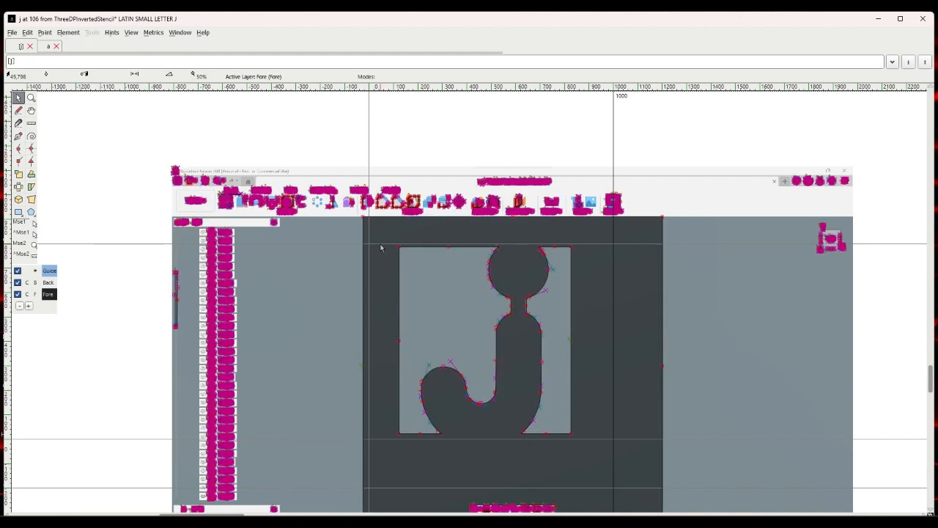
Select the lowercase j's own contours, invert the selection, and delete all the stray autotraced contours around the letter.
key("ctrl+a")
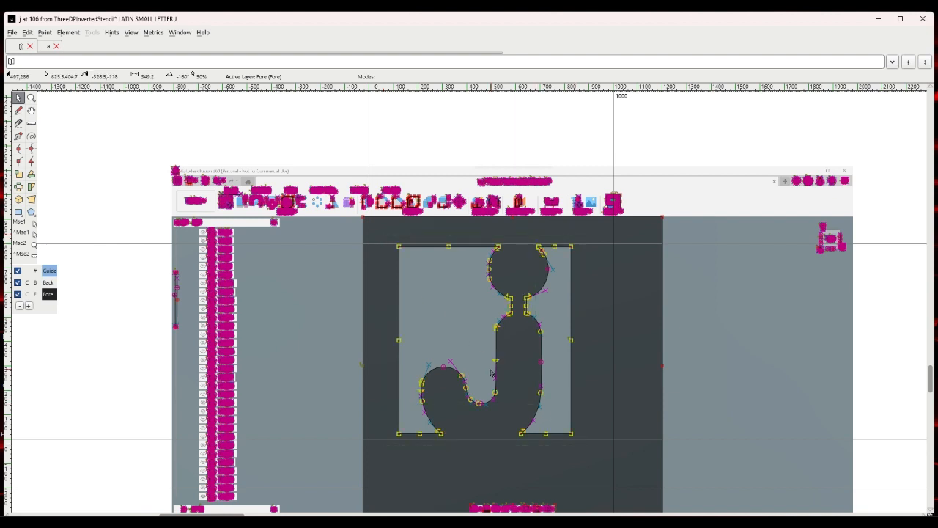
left_click(27, 32)
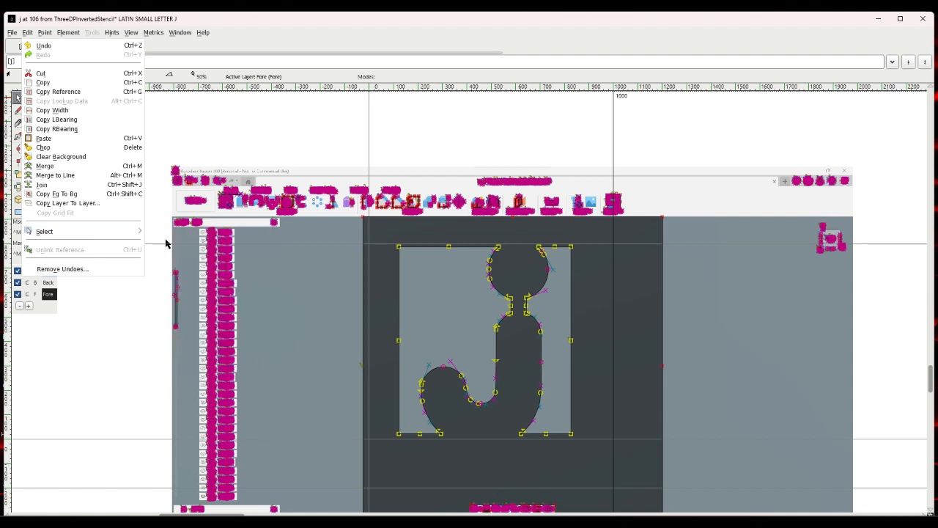
mouse_move(128, 237)
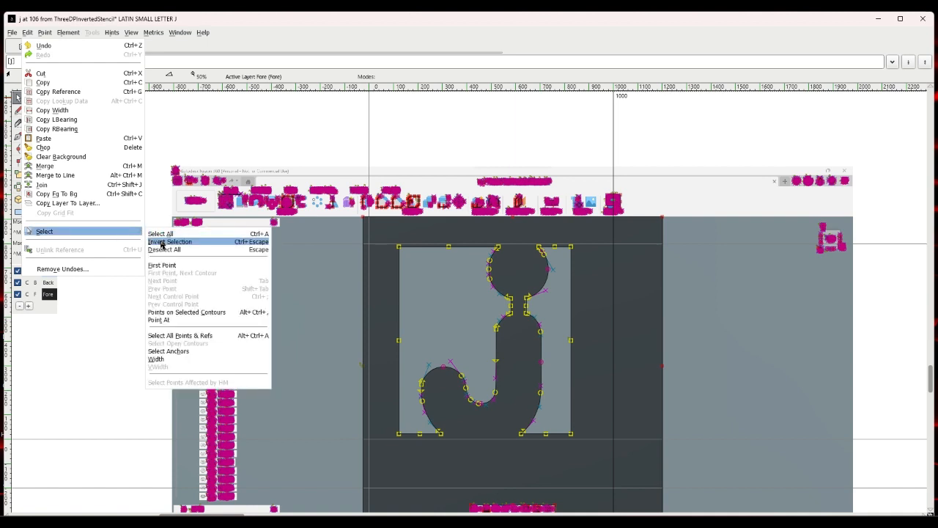
left_click(163, 242)
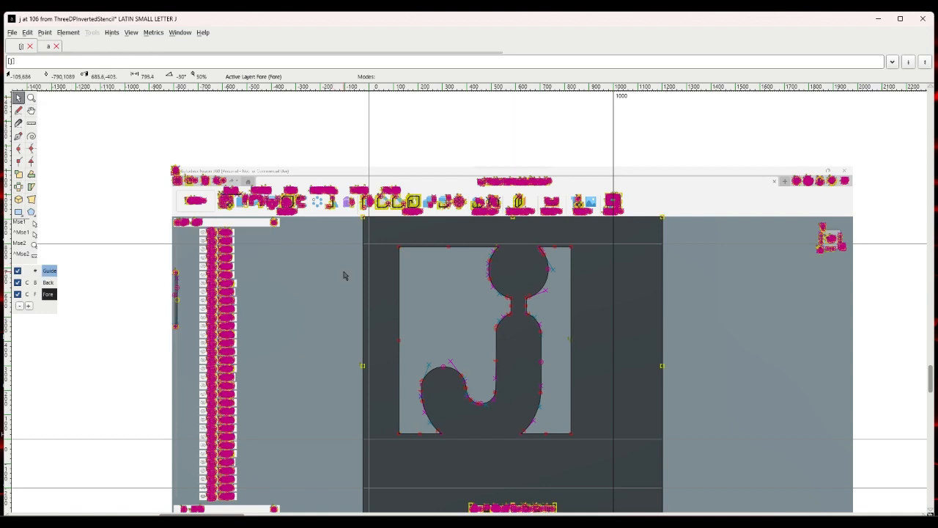
left_click(346, 272)
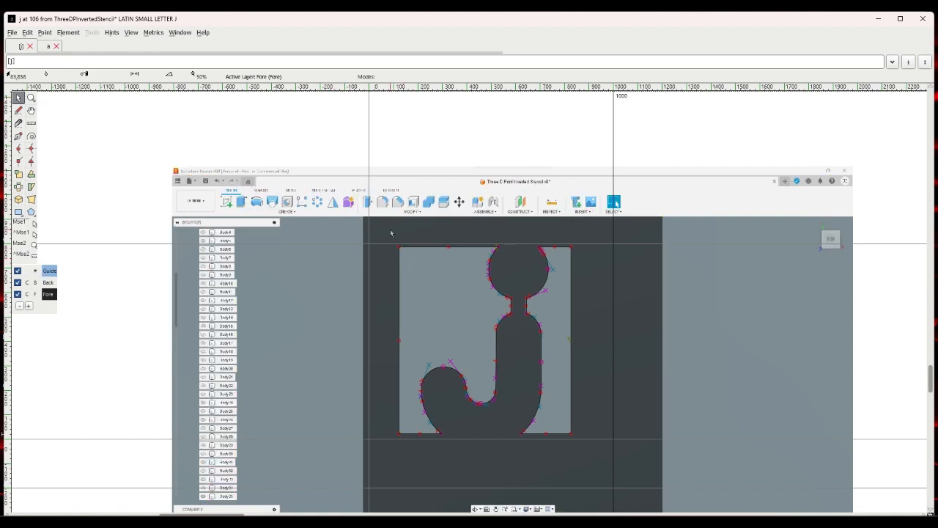
Move all the lowercase j's contours together so their lower-left corner sits at the origin, and deselect them.
key("ctrl+a")
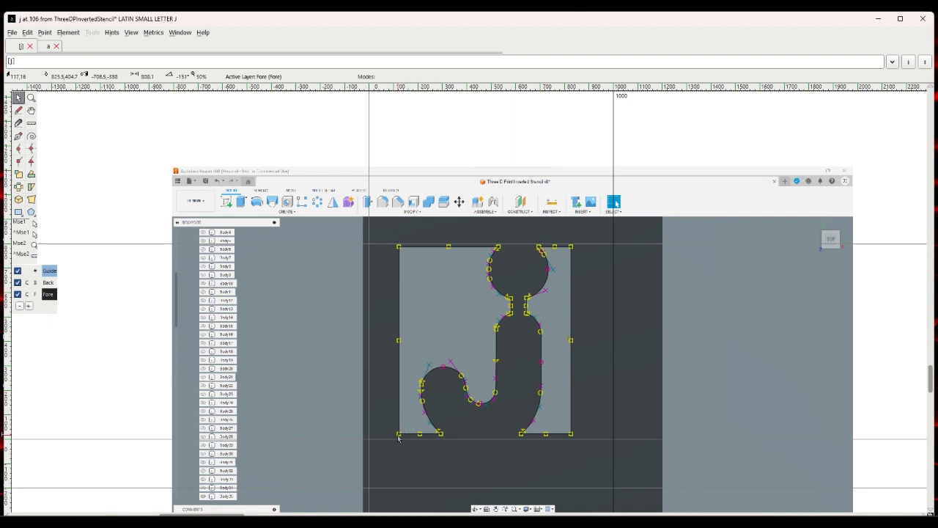
left_click_drag(399, 437, 370, 441)
left_click(341, 416)
scroll(400, 382, "down", 2)
scroll(400, 380, "up", 1)
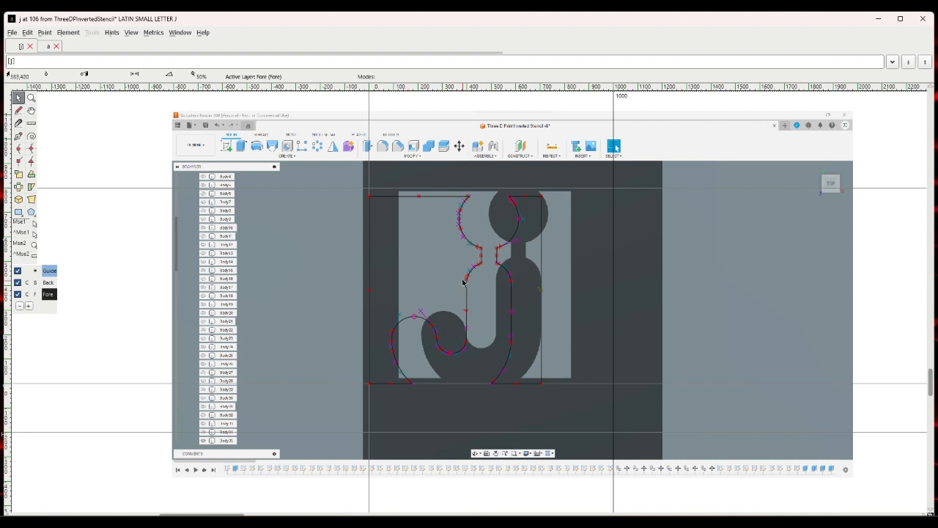
scroll(452, 273, "up", 1)
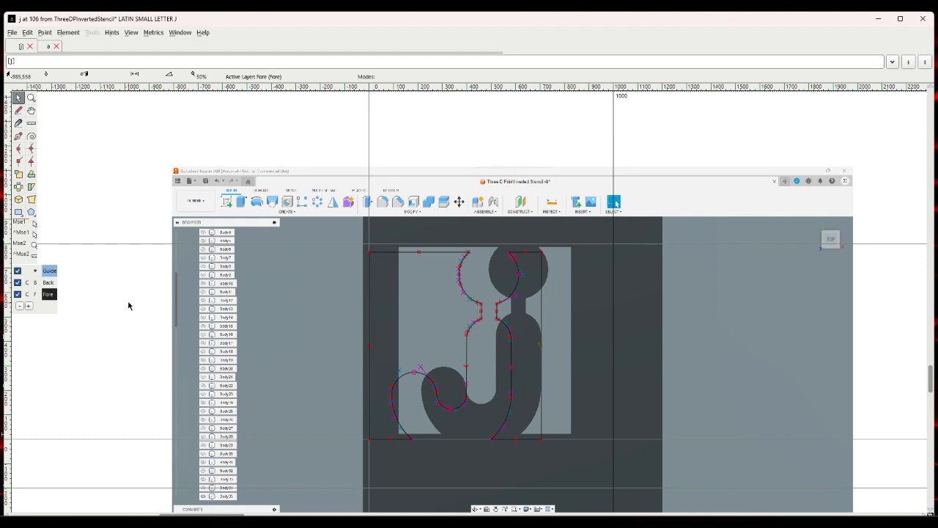
scroll(473, 317, "down", 1)
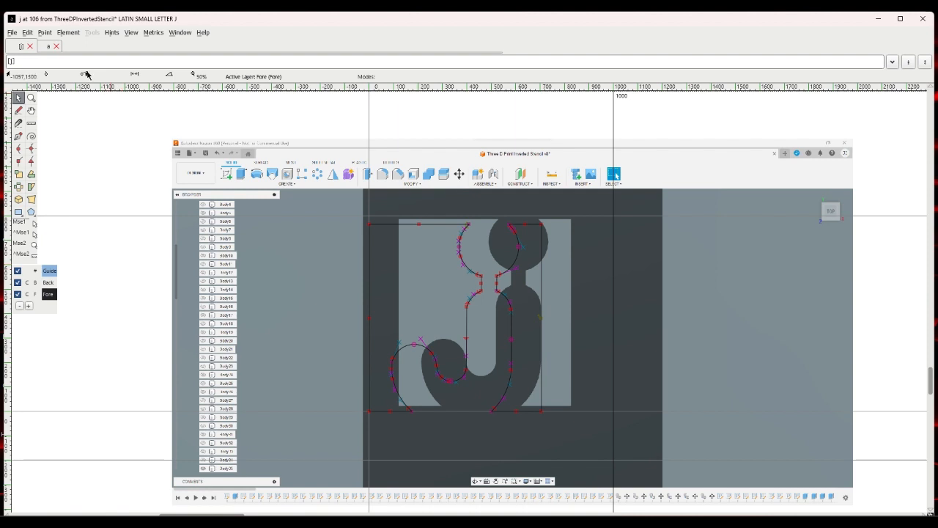
Go to the next glyph, lowercase k, and import the lowercase k image into it.
left_click(138, 35)
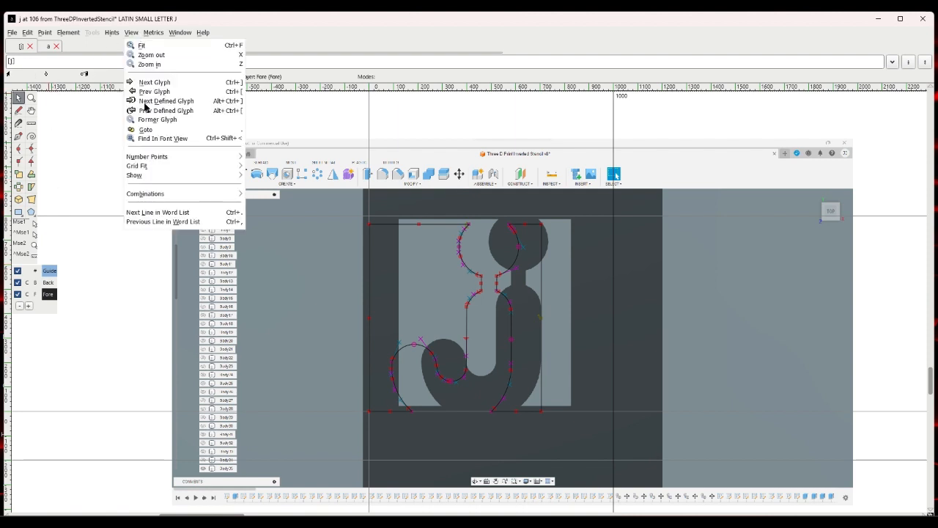
left_click(151, 83)
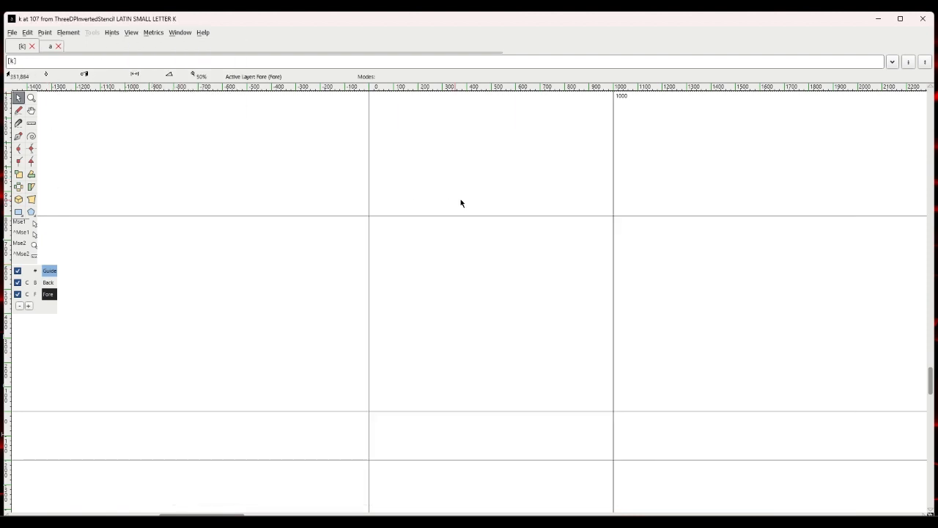
left_click(13, 36)
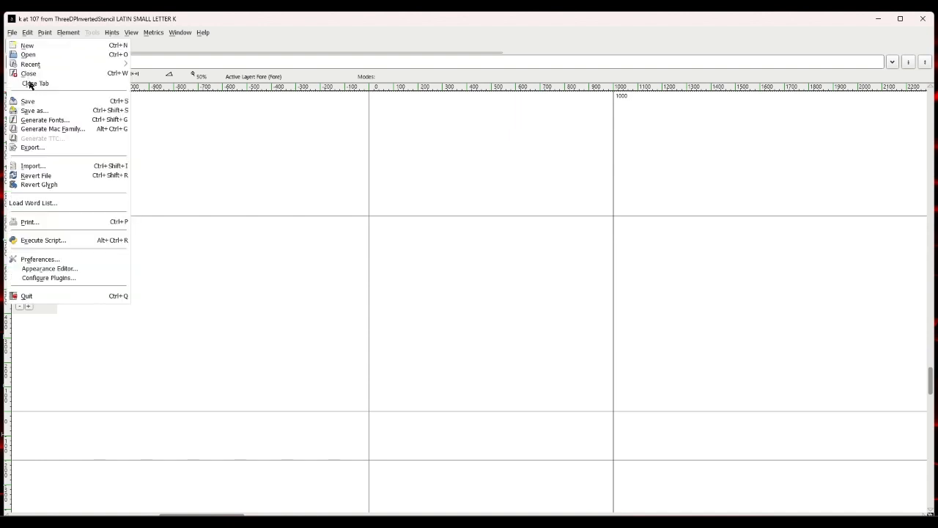
left_click(34, 167)
type("107")
key("Return")
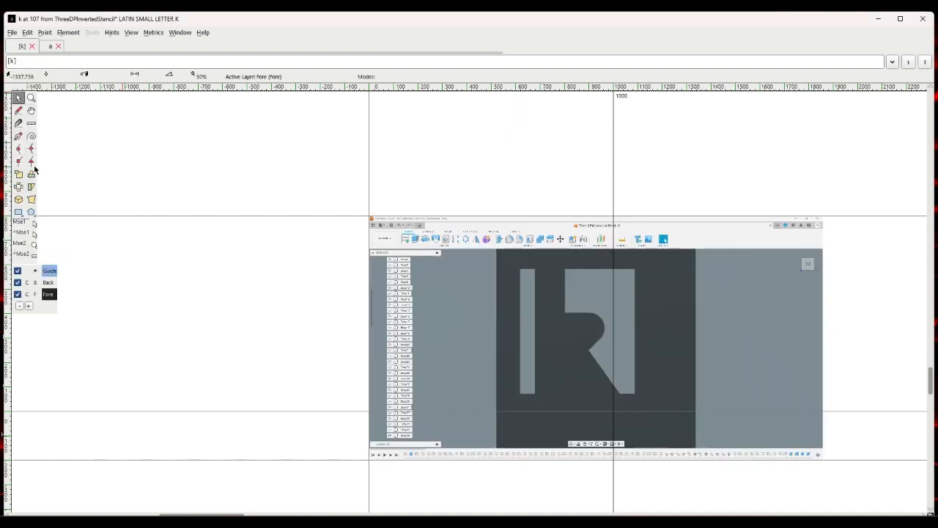
On the Back layer, scale the imported lowercase k image uniformly to 150% and reposition it near the origin.
left_click(48, 282)
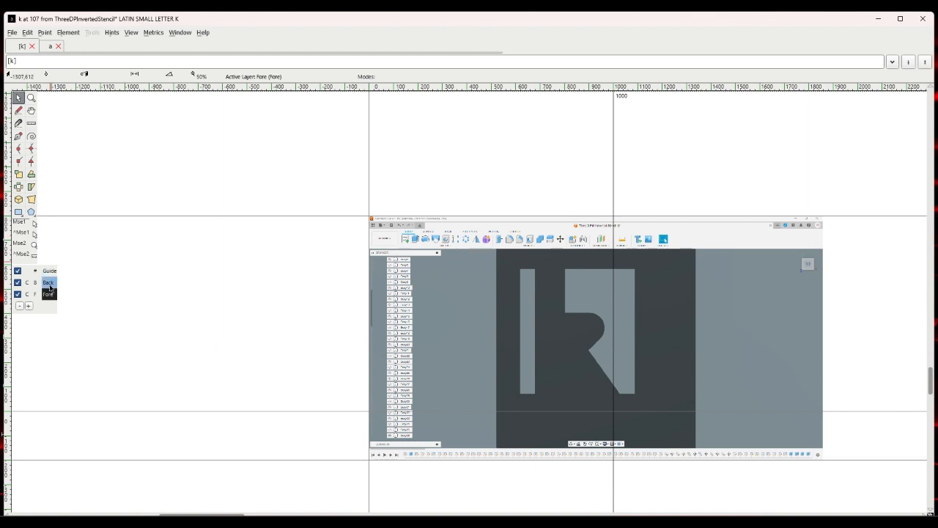
left_click_drag(387, 287, 387, 272)
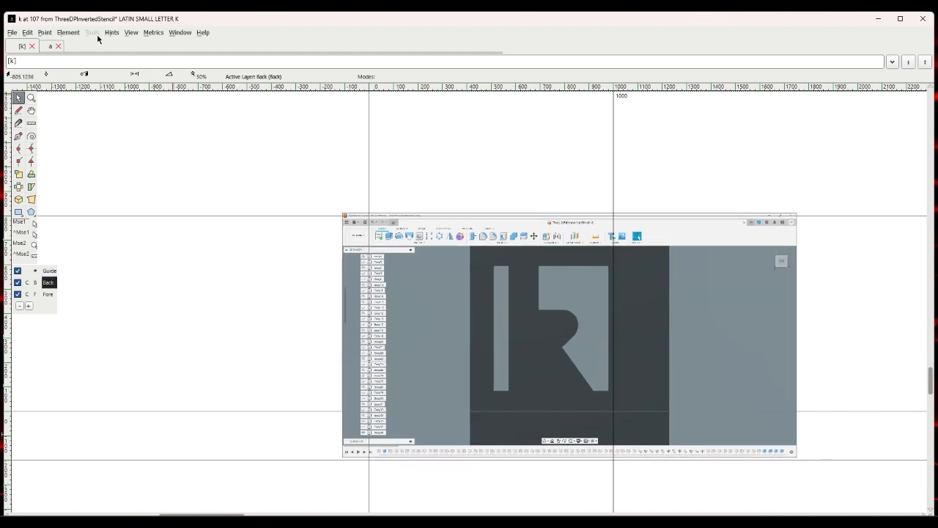
left_click(68, 32)
mouse_move(147, 151)
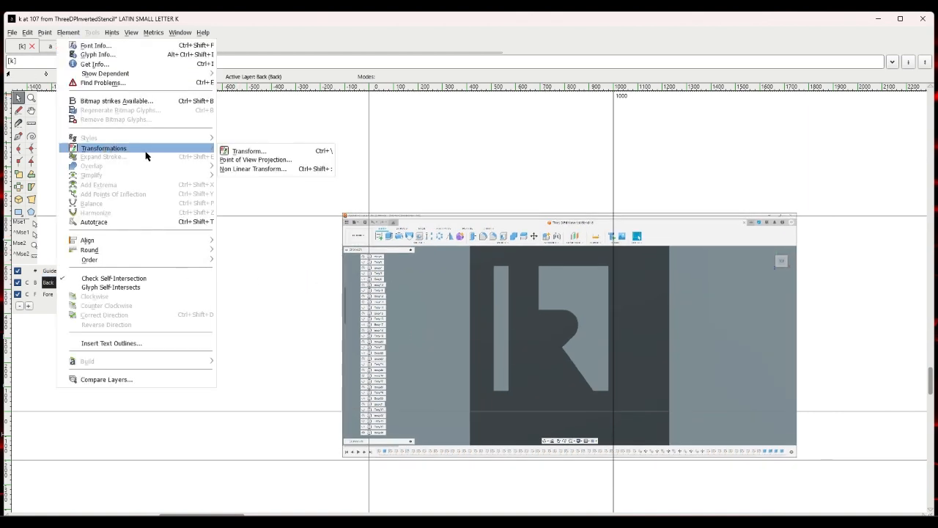
left_click(257, 156)
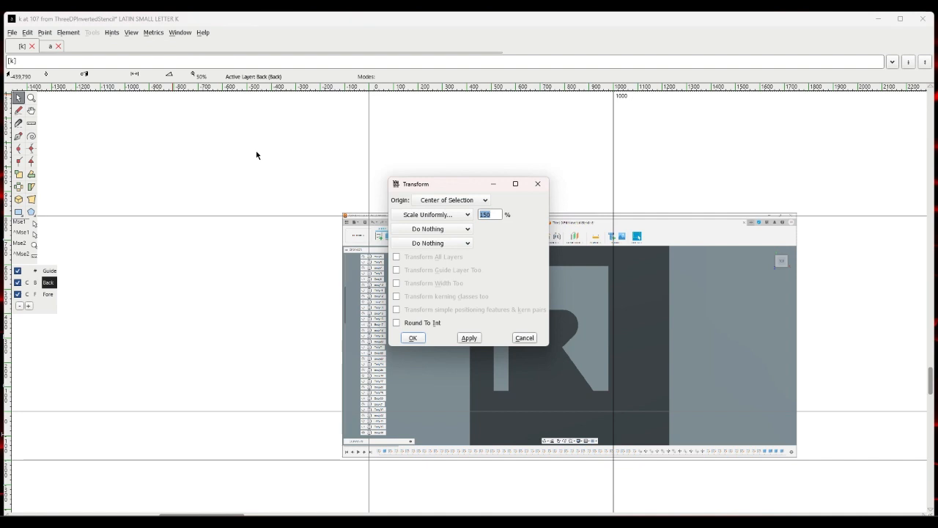
left_click(413, 337)
left_click_drag(504, 344, 467, 331)
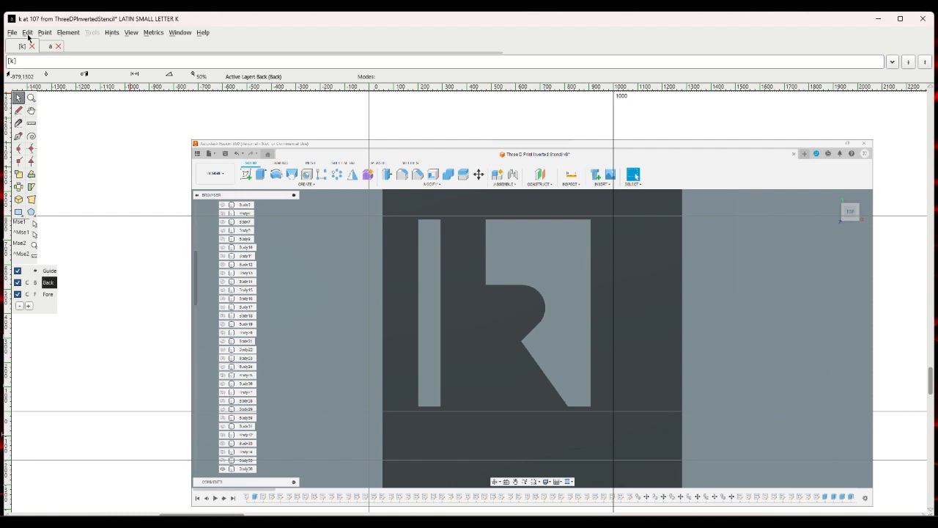
Autotrace the imported lowercase k image onto the Fore layer.
left_click(48, 294)
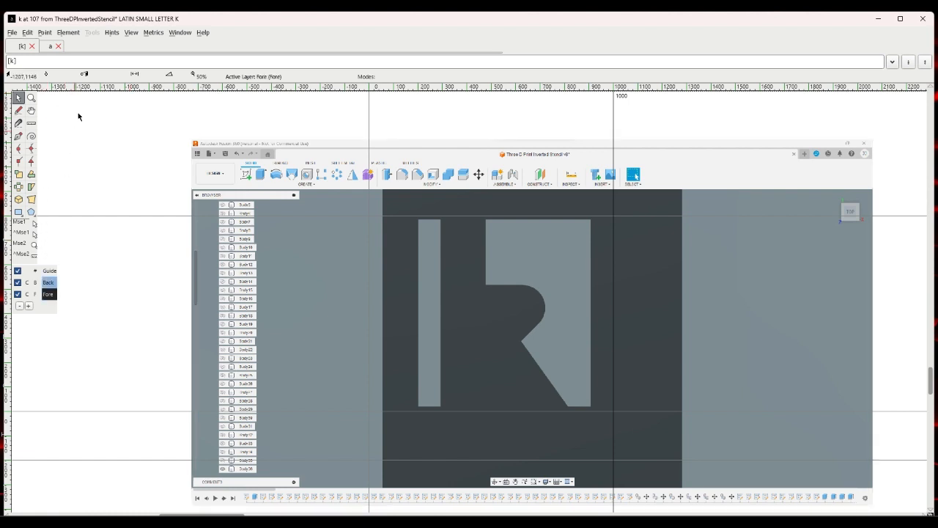
left_click(68, 32)
left_click(99, 218)
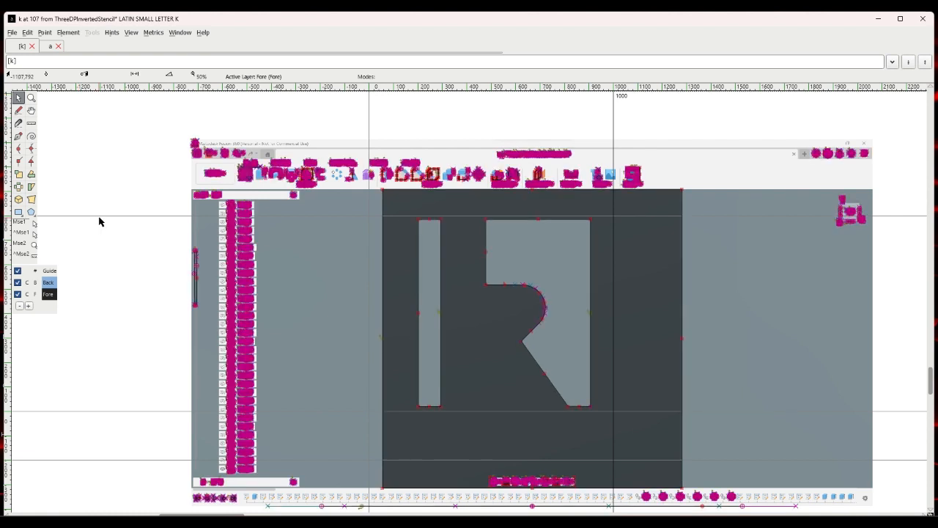
Select the lowercase k's own contours, invert the selection, and delete all the stray autotraced contours around the letter.
left_click_drag(393, 206, 603, 427)
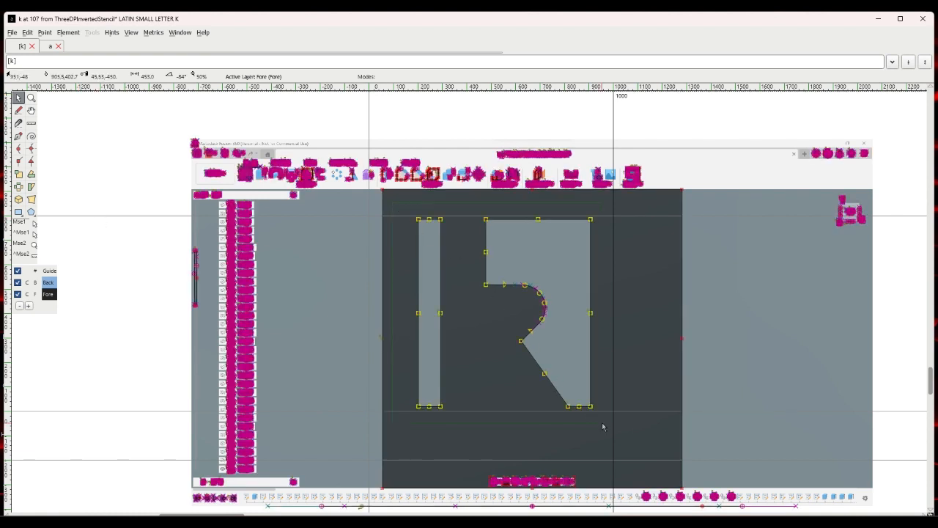
left_click(28, 33)
mouse_move(57, 233)
left_click(151, 242)
key("Delete")
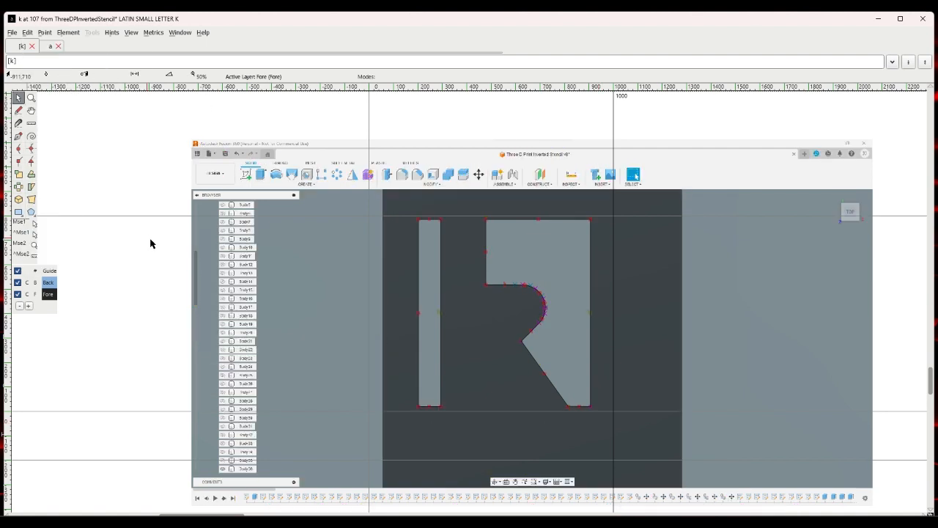
Move all the lowercase k's contours together so their lower-left corner sits at the origin, and deselect them.
left_click_drag(391, 208, 604, 445)
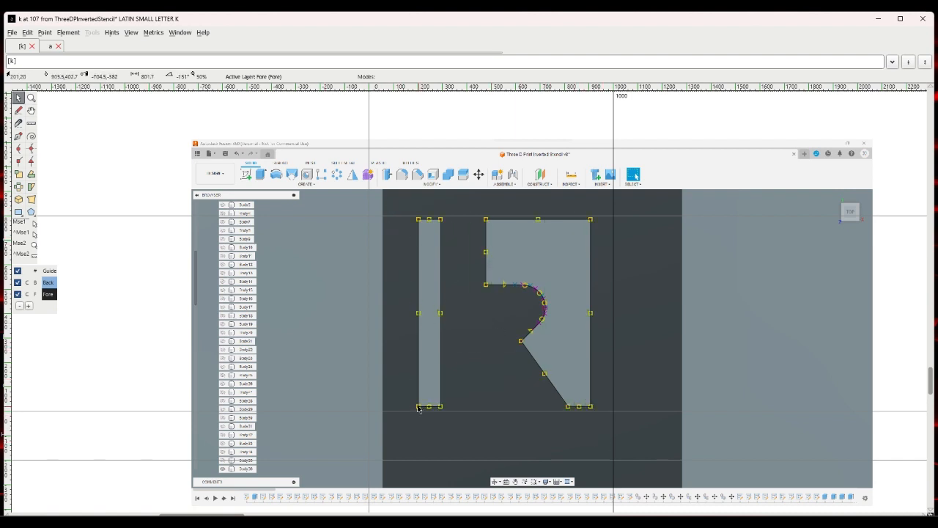
left_click_drag(418, 406, 371, 413)
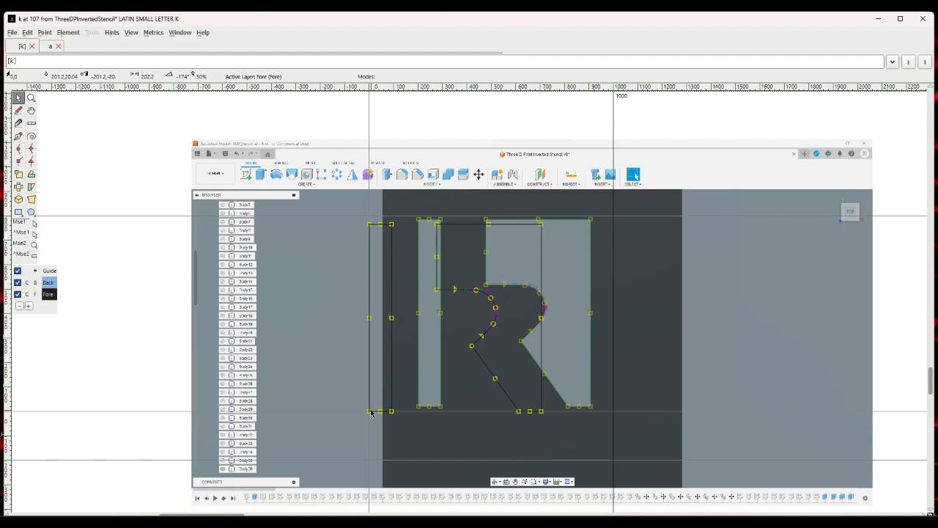
left_click(283, 313)
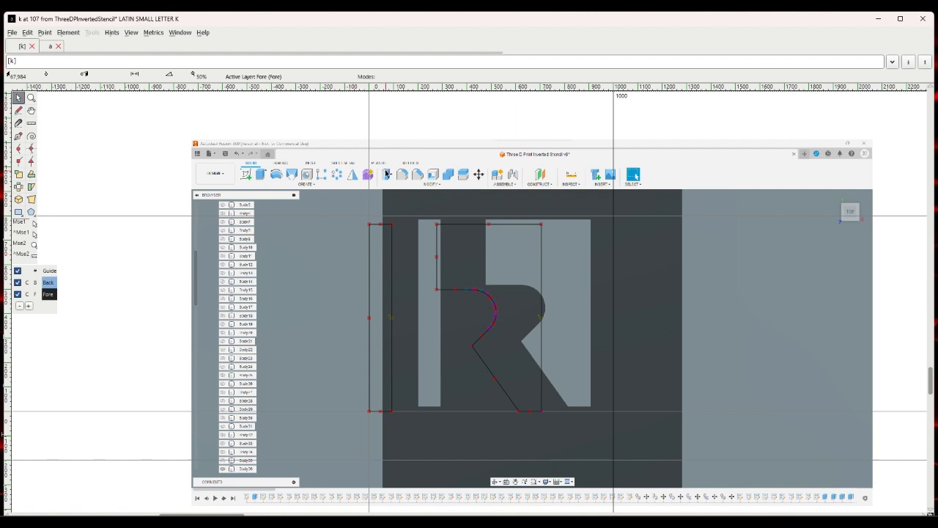
Go to the next glyph, lowercase l, and import the lowercase l image into it.
left_click(132, 34)
left_click(153, 83)
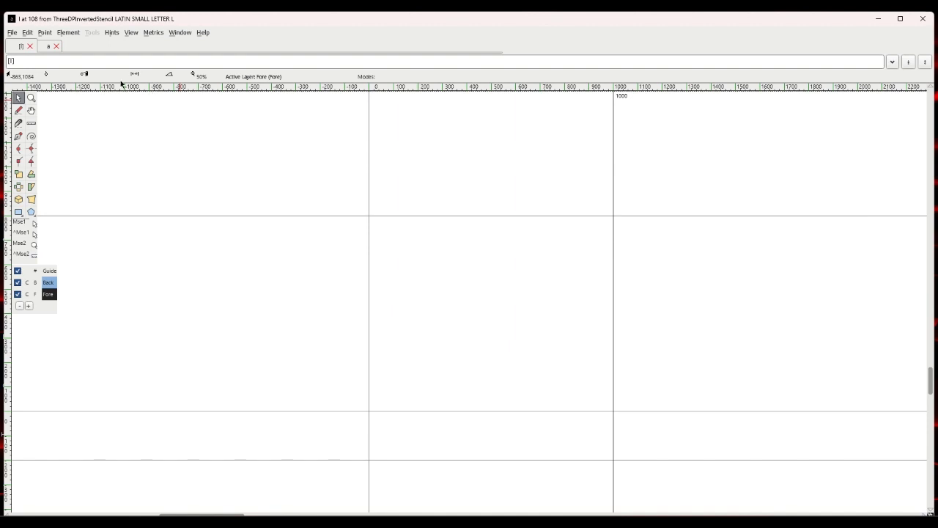
left_click(12, 37)
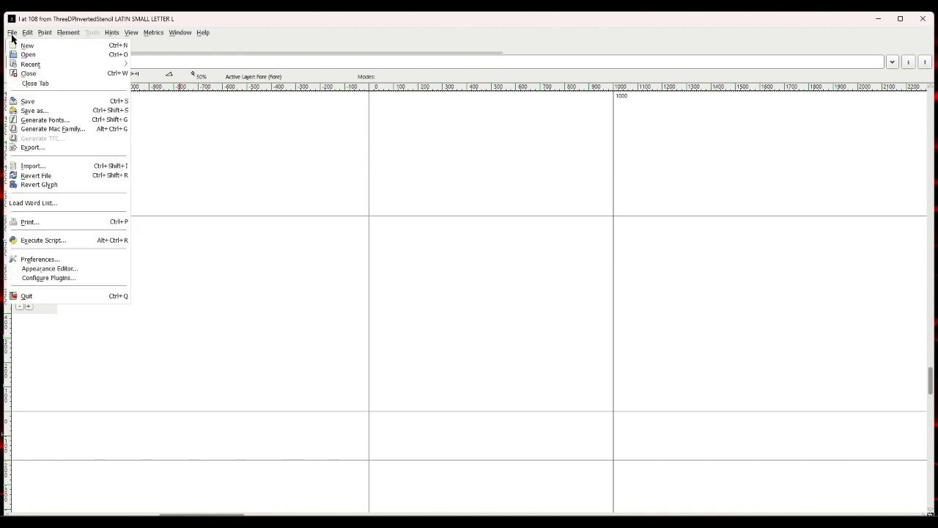
left_click(32, 166)
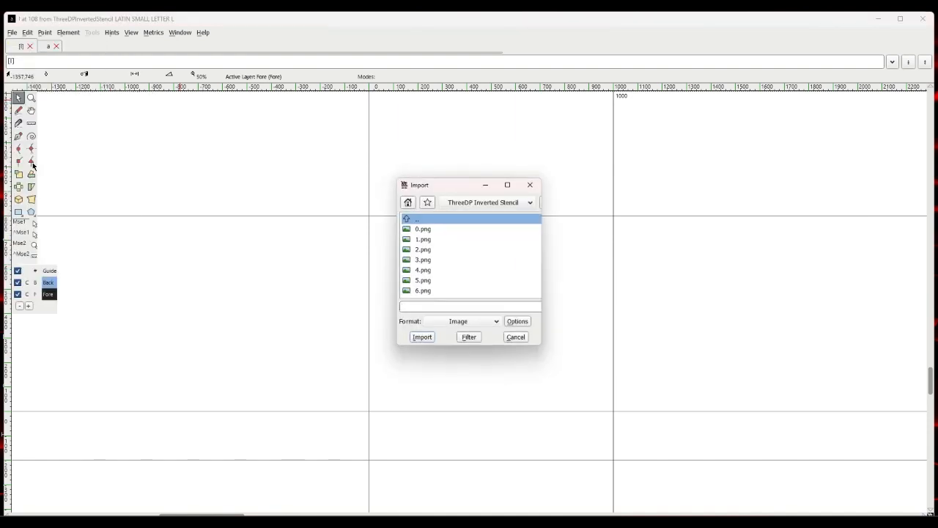
key("l")
key("Return")
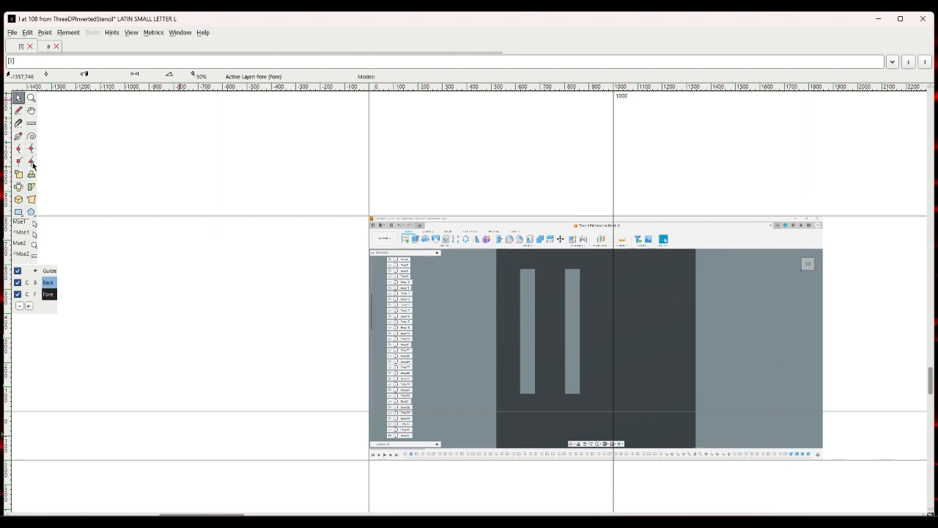
On the Back layer, scale the imported lowercase l image uniformly to 150% and reposition it near the origin.
left_click(35, 281)
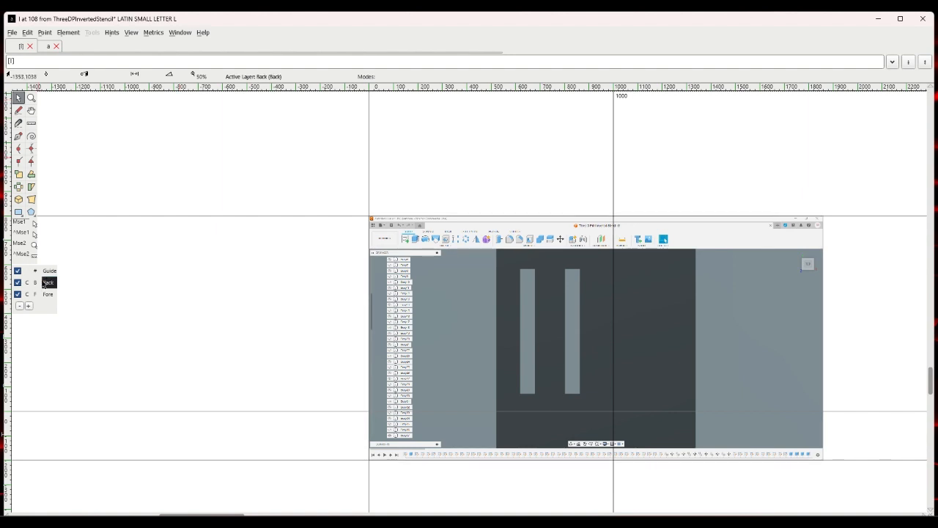
left_click(69, 33)
mouse_move(125, 149)
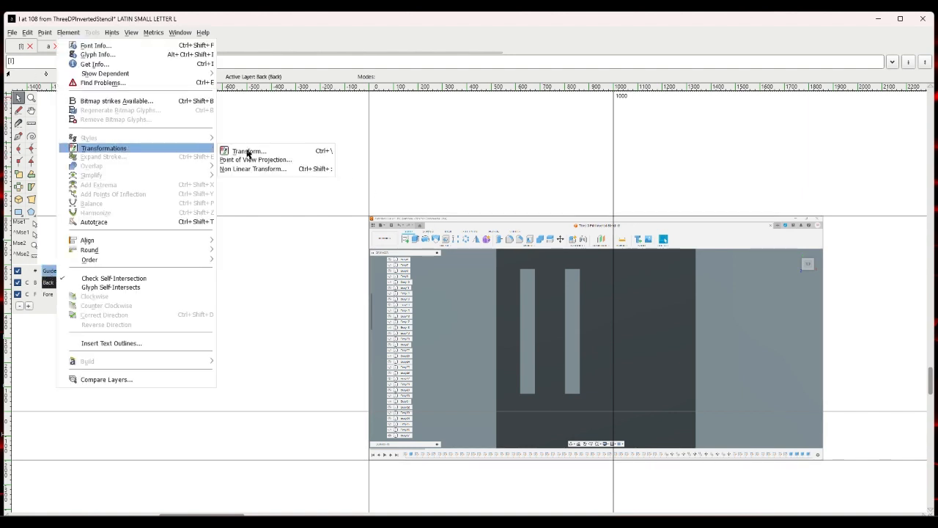
left_click(249, 152)
type(".")
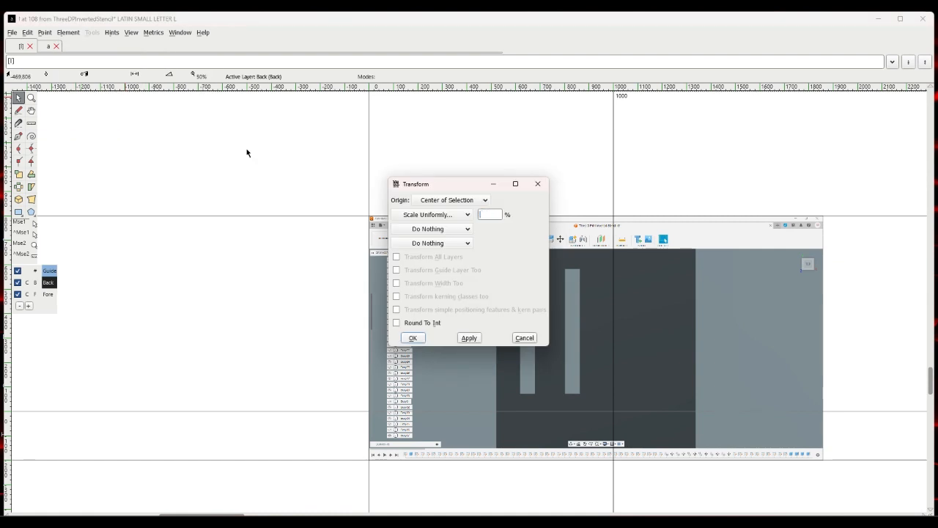
type("156")
key("BackSpace")
type("0")
key("Return")
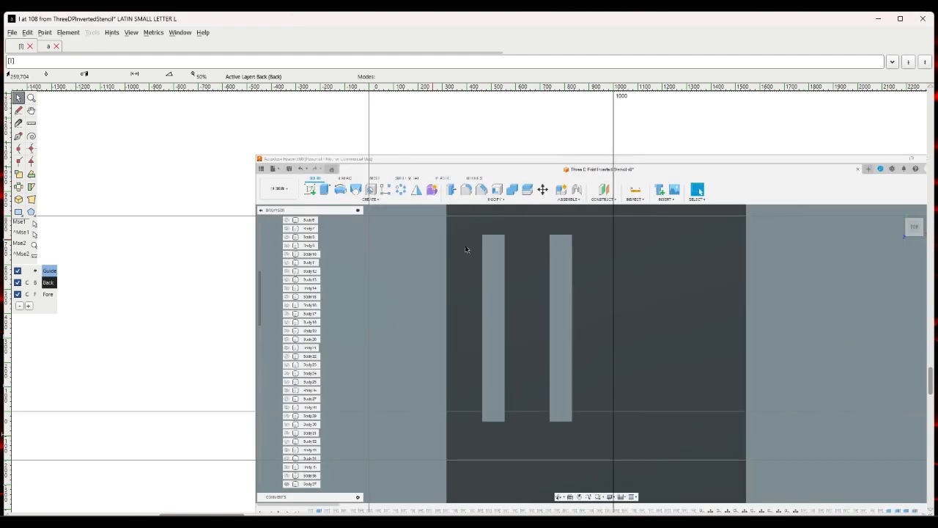
left_click_drag(434, 252, 390, 232)
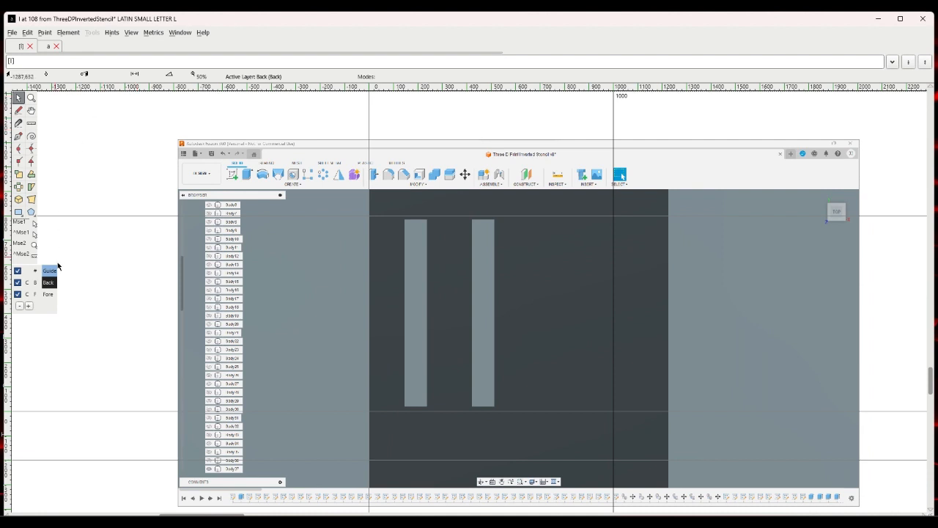
Autotrace the imported lowercase l image onto the Fore layer.
left_click(48, 294)
left_click(67, 33)
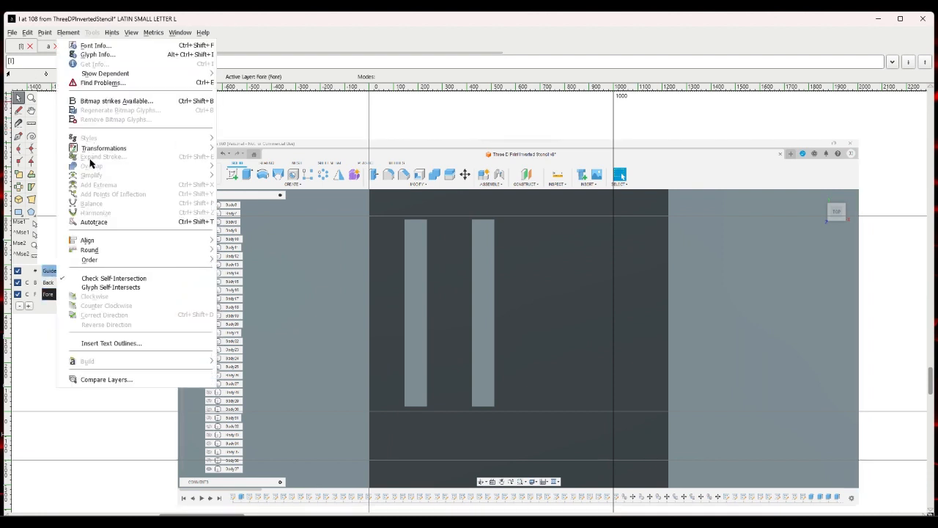
left_click(98, 222)
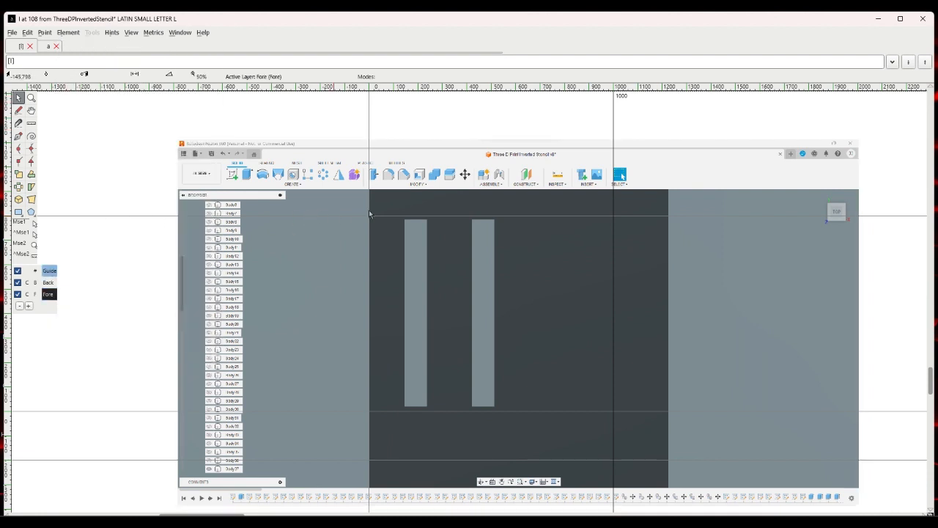
Select the lowercase l's two bar contours, invert the selection, and delete all the stray autotraced contours around them.
left_click_drag(468, 332, 514, 424)
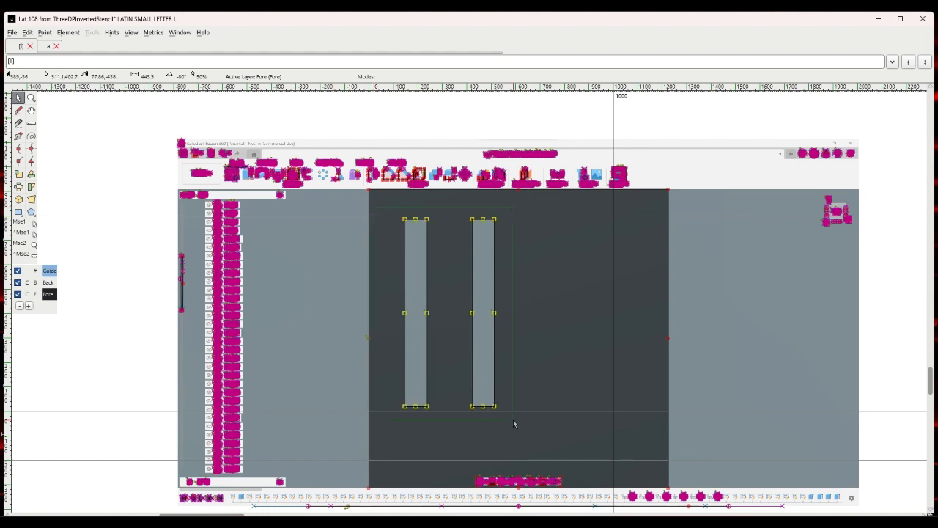
left_click(30, 33)
mouse_move(61, 232)
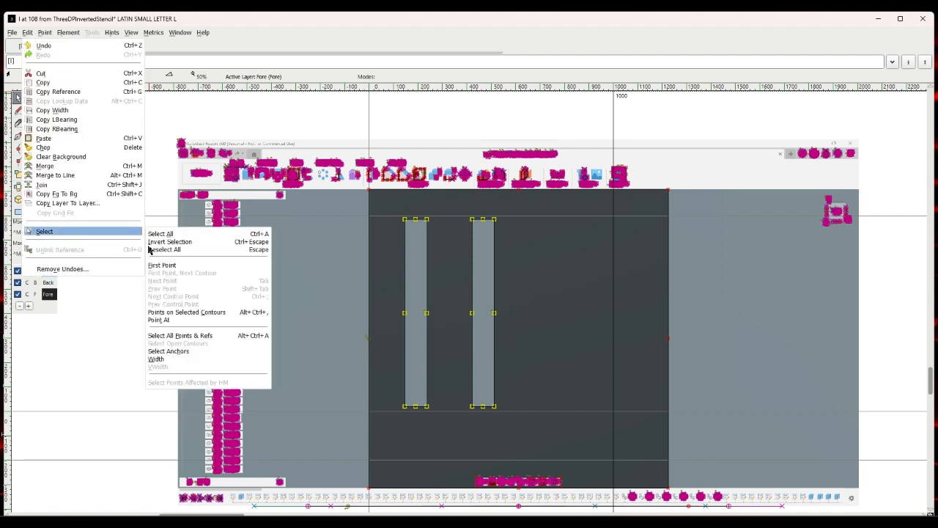
left_click(160, 243)
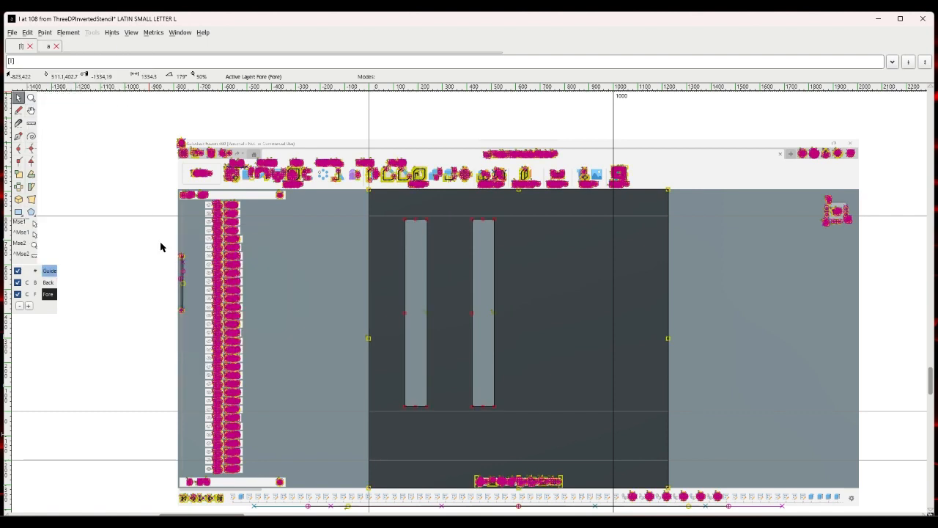
key("Delete")
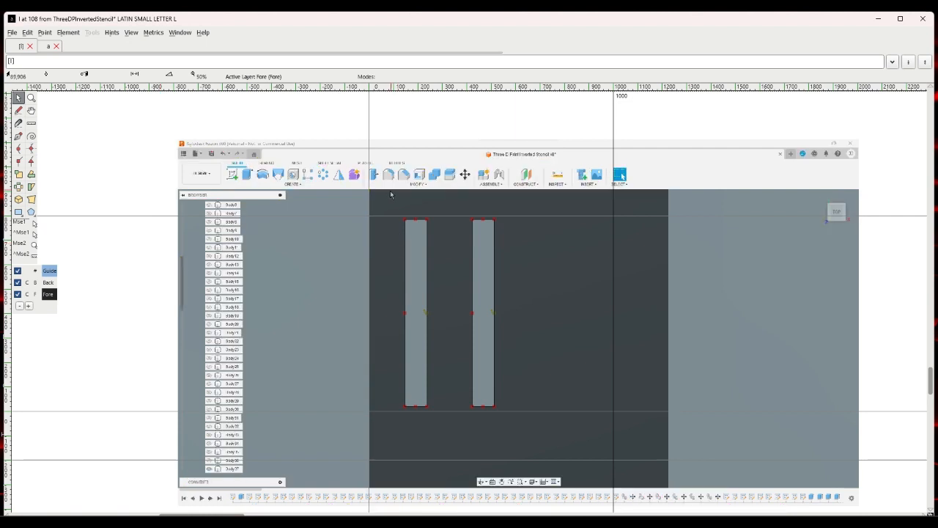
Move both of the lowercase l's bar contours together so their lower-left corner sits at the origin, and deselect them.
left_click_drag(386, 197, 506, 426)
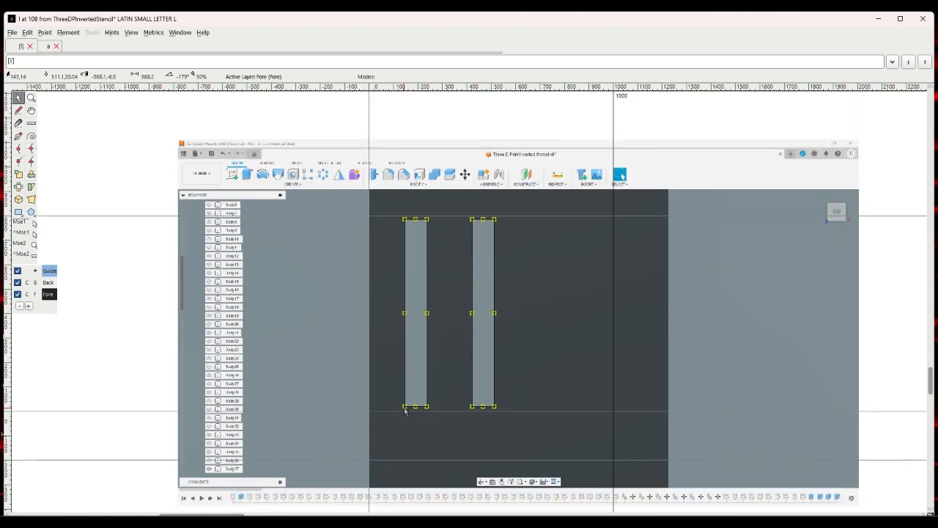
left_click_drag(406, 410, 371, 415)
left_click(348, 397)
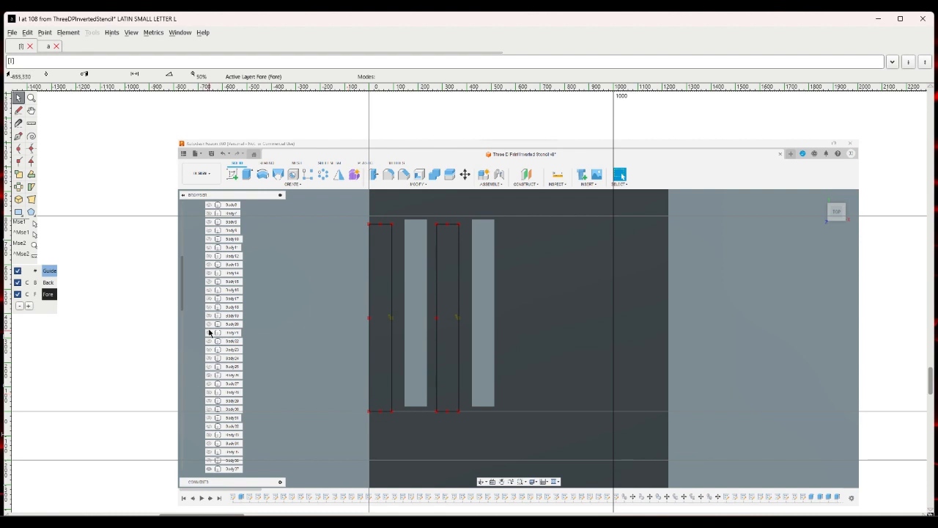
Go to the lowercase m glyph and import the image ml.png into it.
left_click(130, 34)
left_click(143, 85)
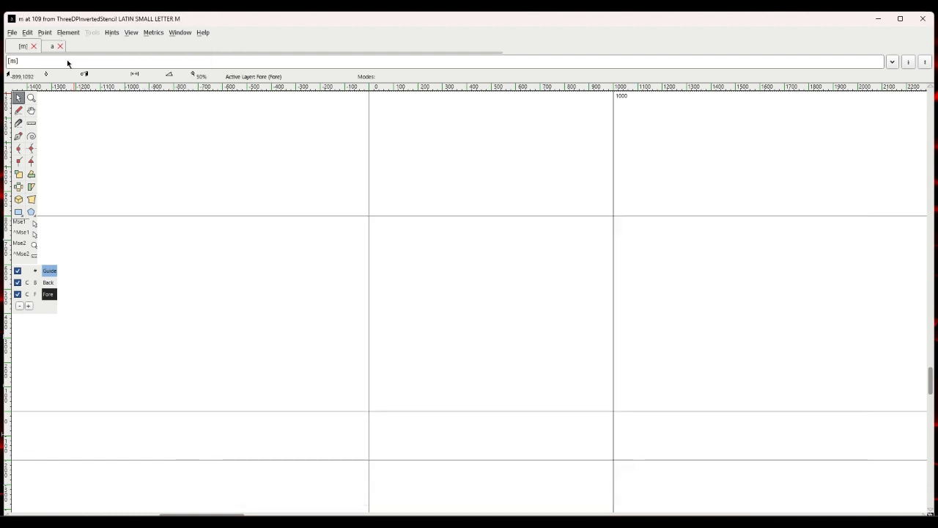
left_click(11, 33)
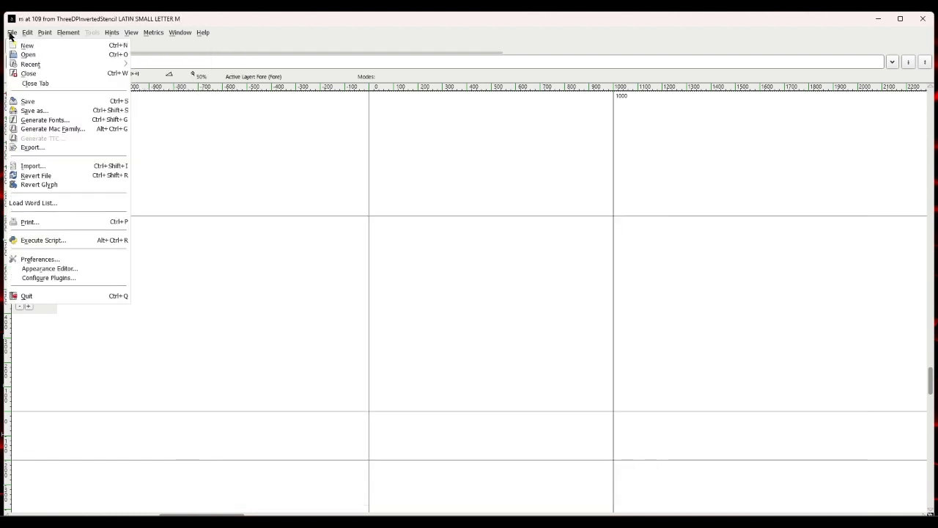
left_click(32, 166)
type("ml.png")
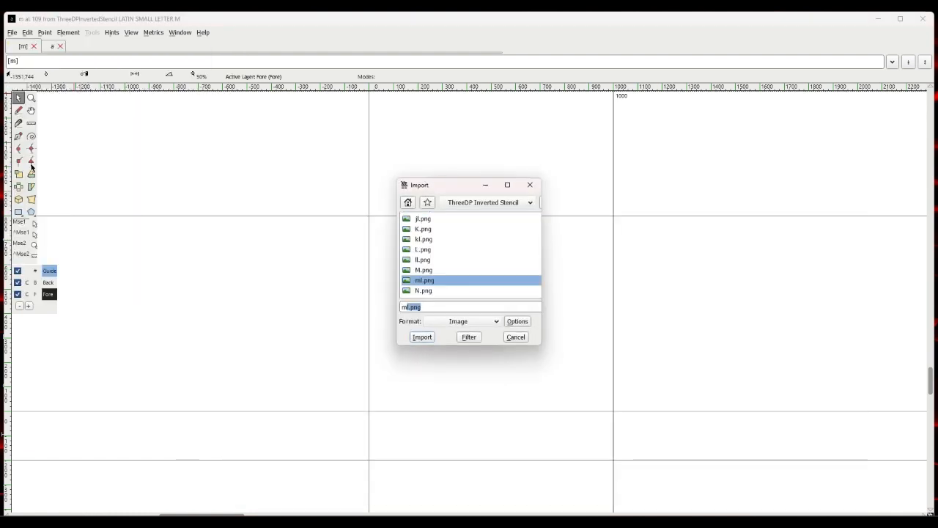
key("Return")
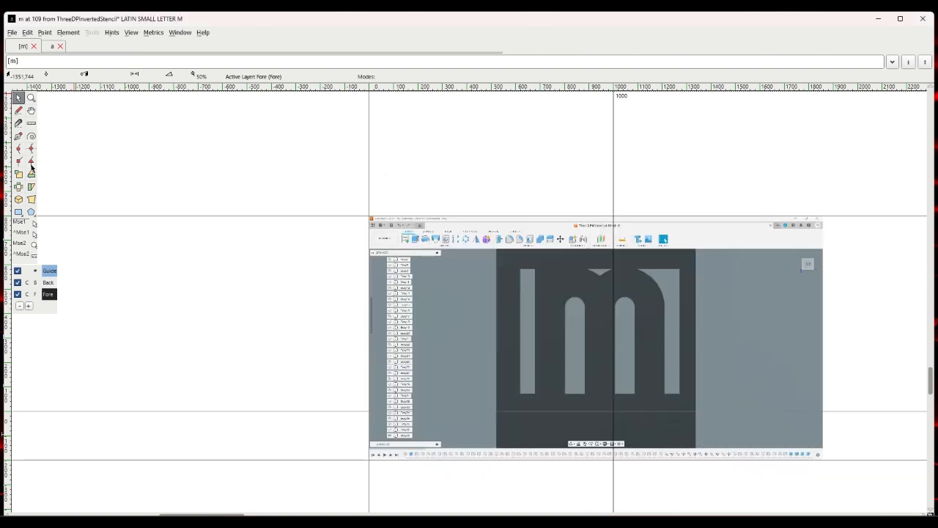
On the Back layer, scale the imported lowercase m image uniformly to 150% and reposition it near the origin.
left_click(47, 282)
left_click_drag(445, 289, 405, 282)
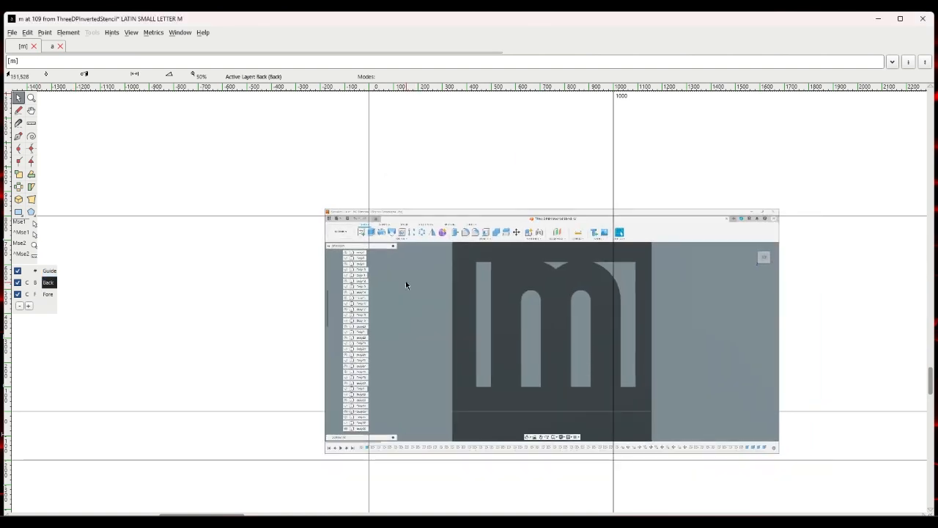
left_click(69, 32)
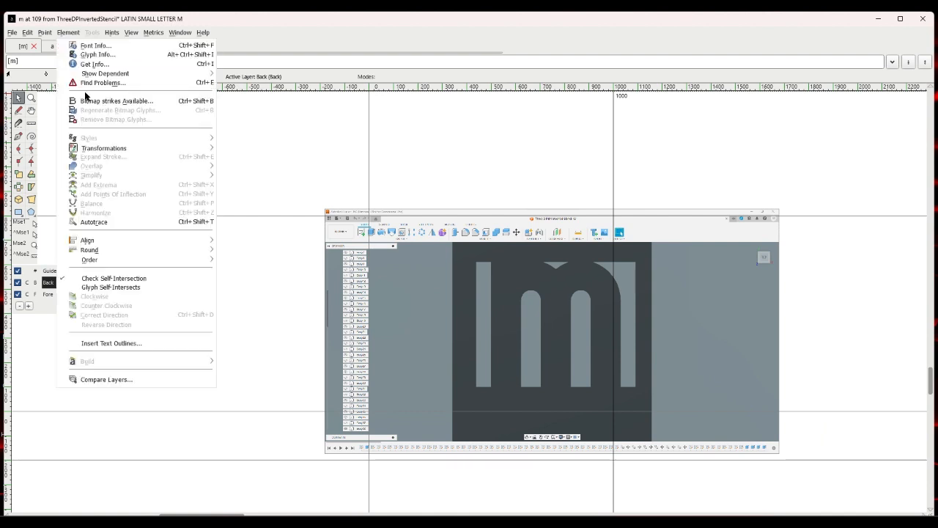
mouse_move(96, 150)
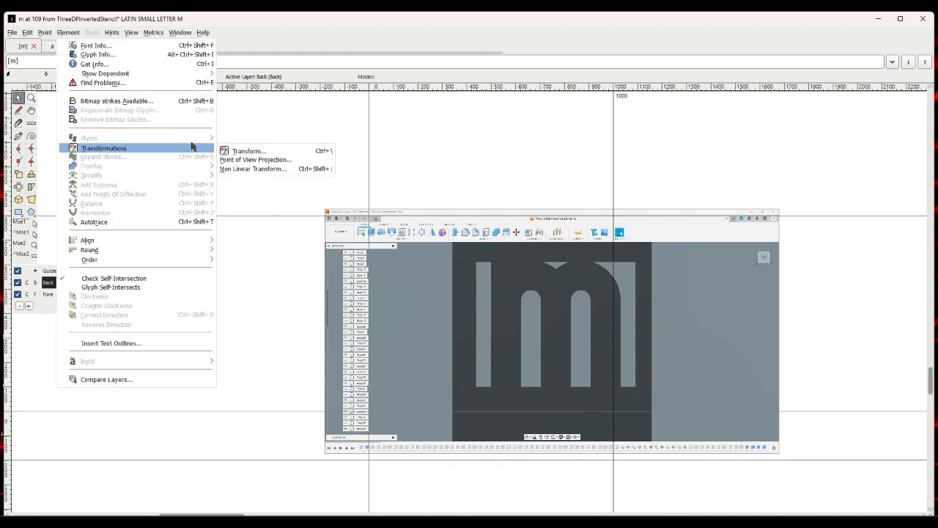
left_click(228, 149)
left_click(415, 337)
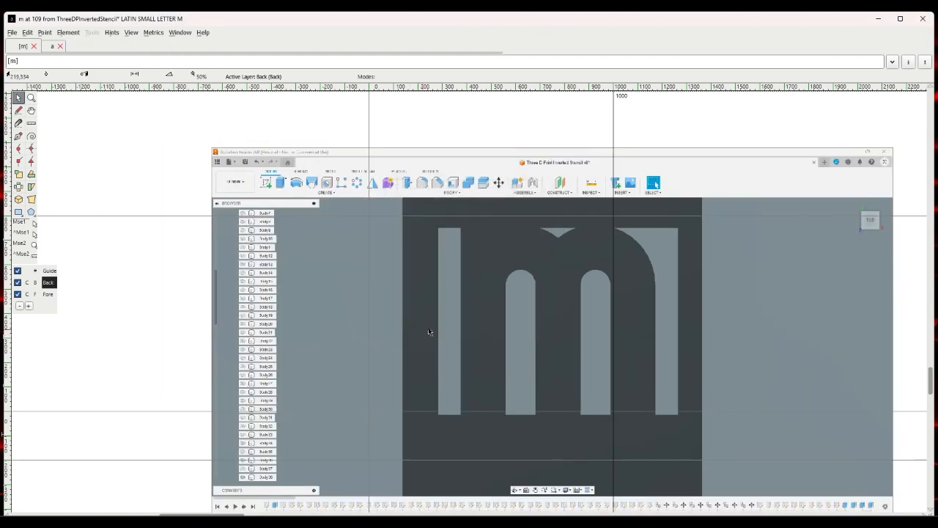
left_click_drag(462, 316, 415, 312)
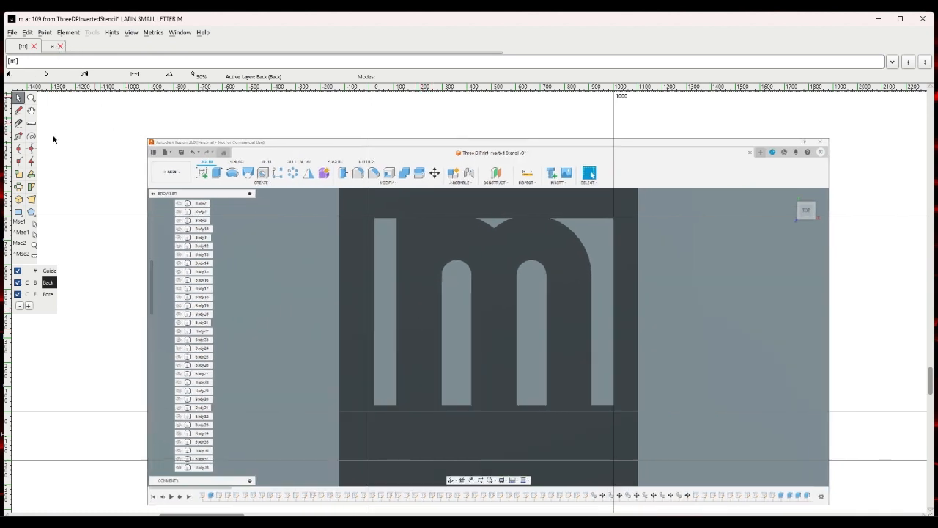
Autotrace the imported lowercase m image onto the Fore layer.
left_click(49, 294)
left_click(64, 33)
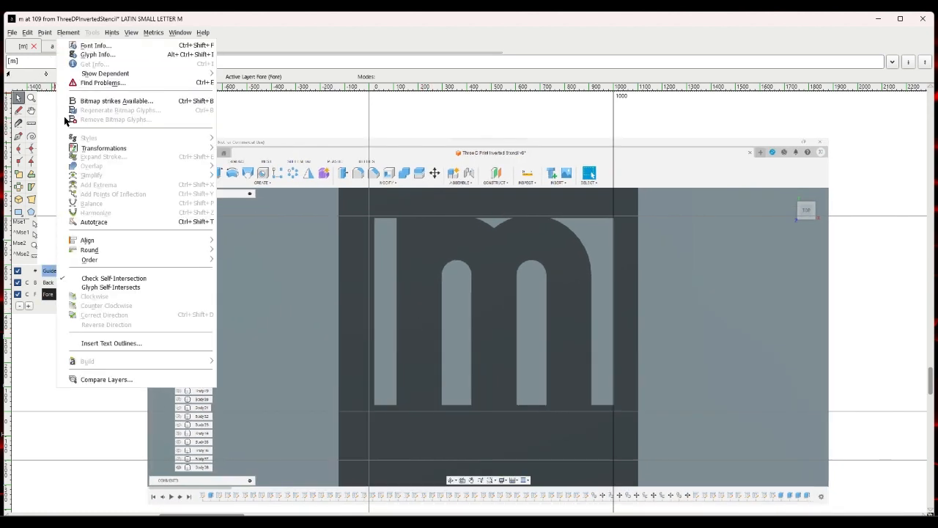
left_click(96, 223)
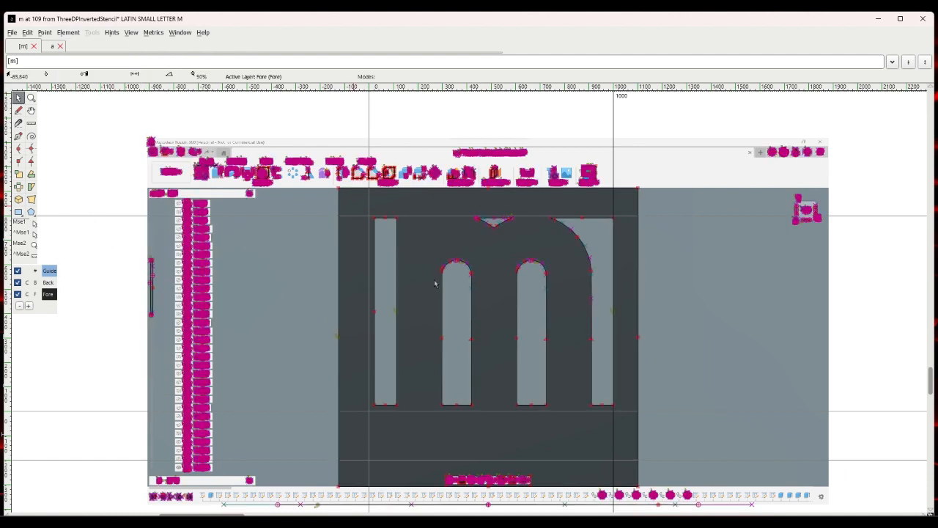
Select the lowercase m's five contours, invert the selection, and delete all the stray autotraced contours around them.
key("ctrl+a")
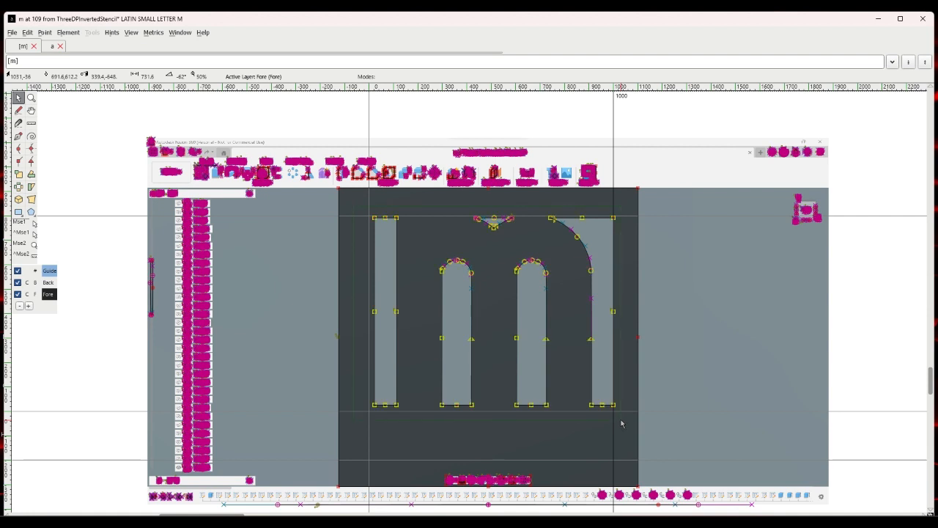
left_click(50, 283)
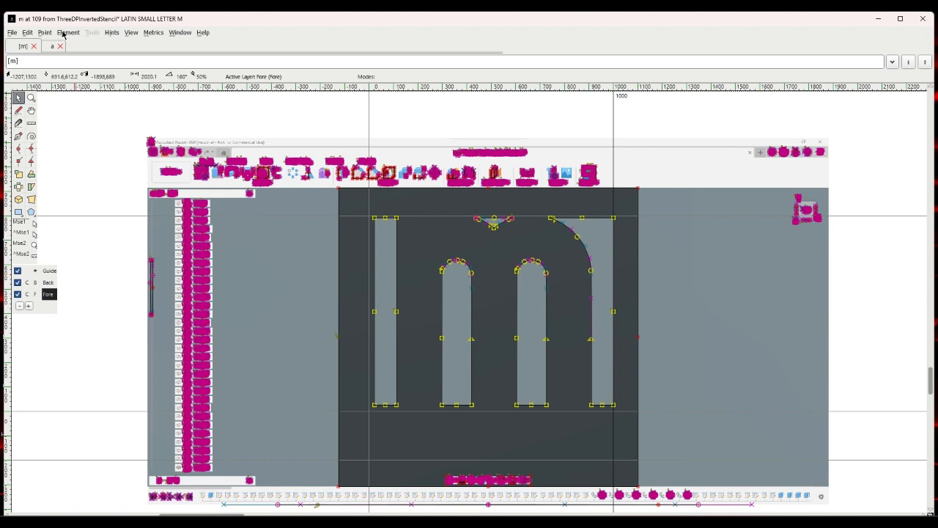
left_click(27, 34)
left_click(47, 231)
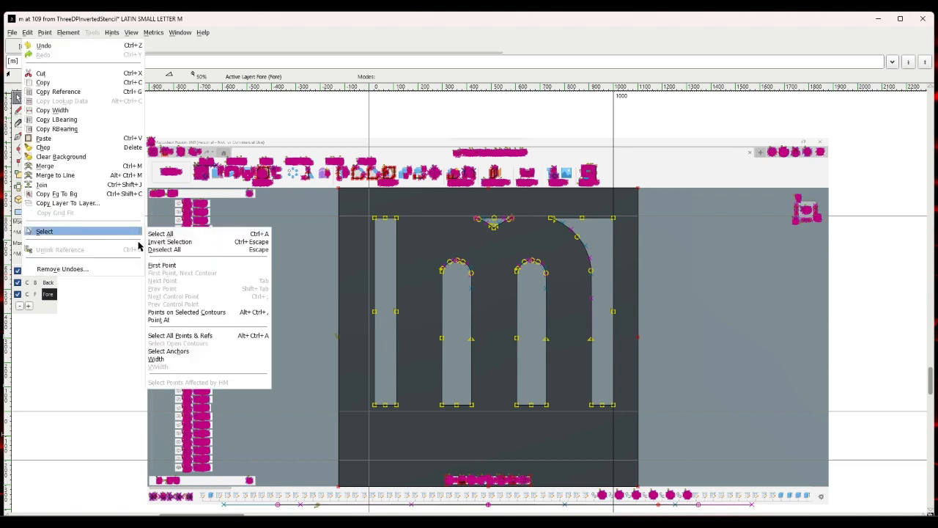
left_click(172, 242)
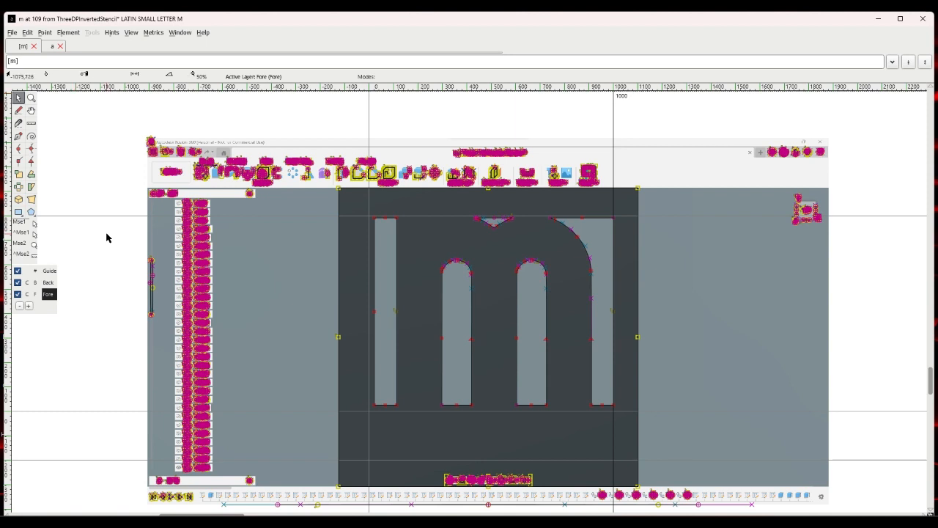
key("Delete")
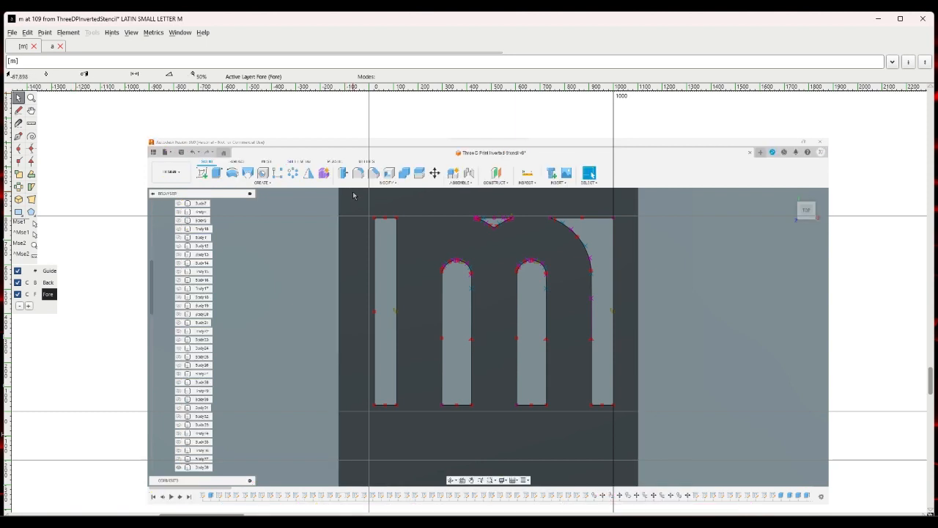
Move all of the lowercase m's contours together so their lower-left corner sits at the origin, and deselect them.
key("ctrl+a")
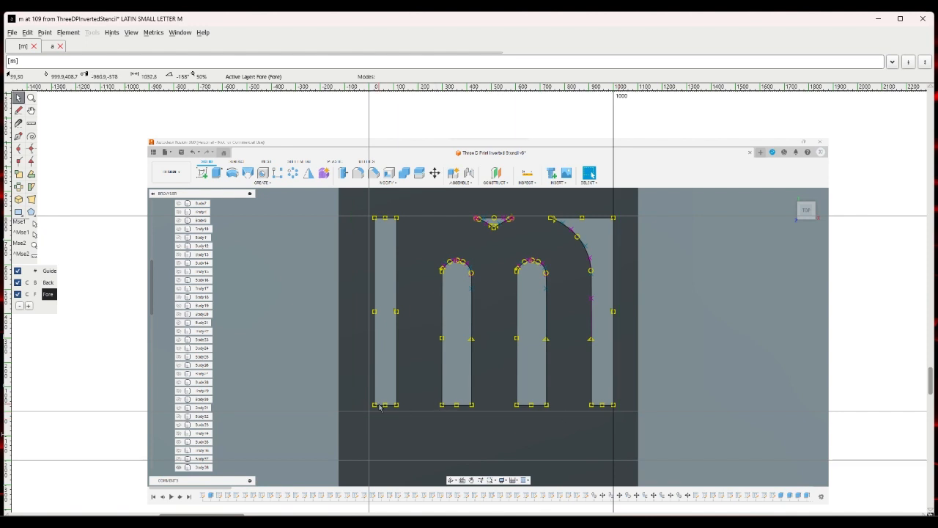
left_click_drag(380, 408, 368, 413)
left_click(331, 395)
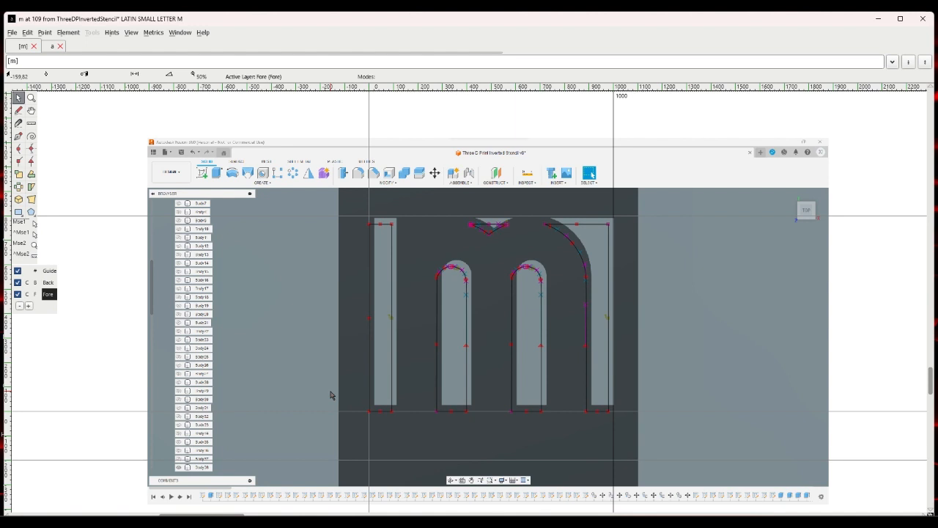
Go to the lowercase n glyph and import the image nl.png into it.
left_click(48, 283)
left_click(131, 34)
left_click(146, 83)
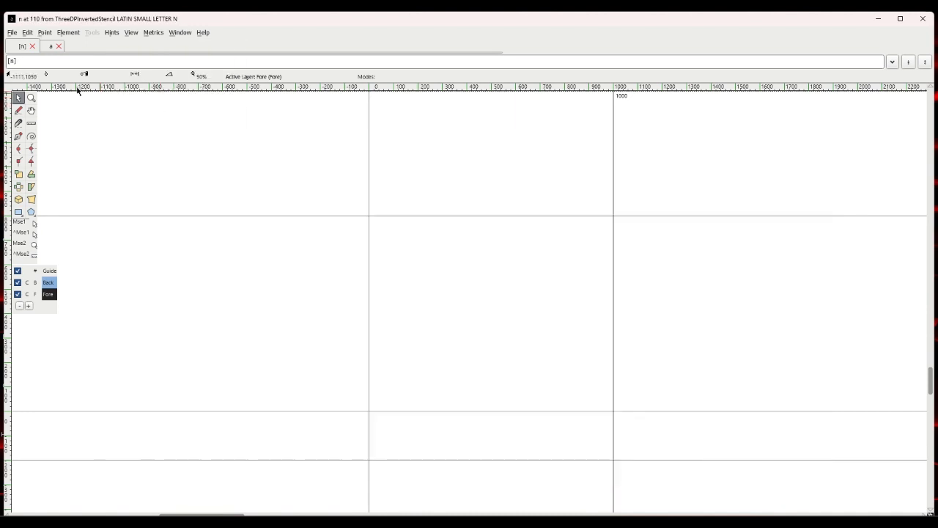
left_click(12, 34)
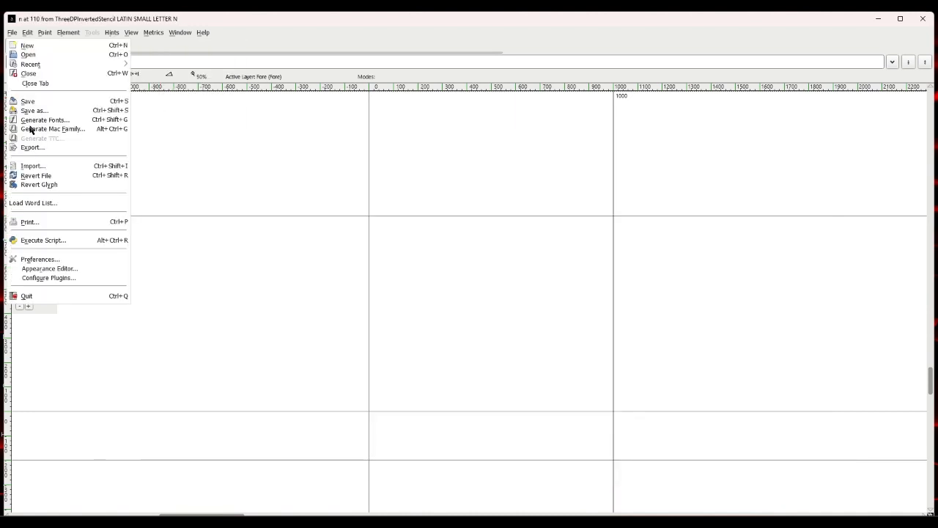
left_click(32, 165)
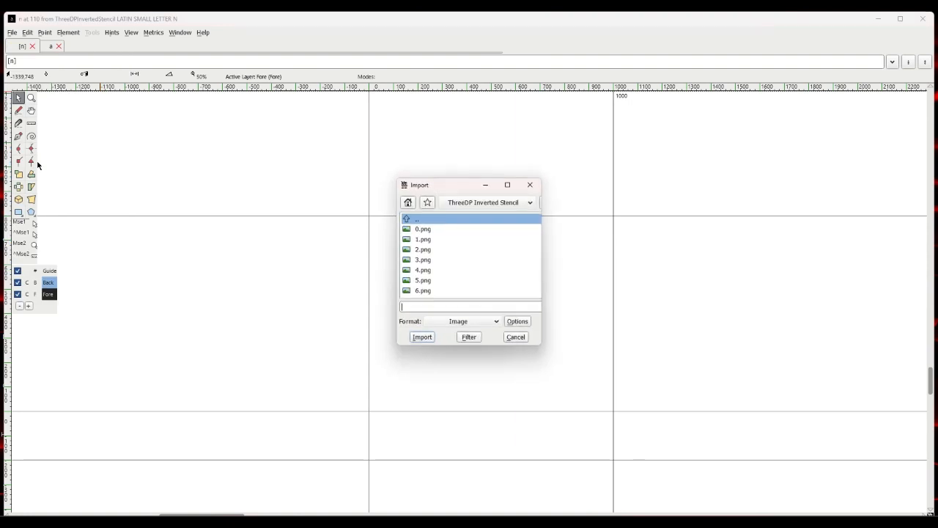
type("nl.png")
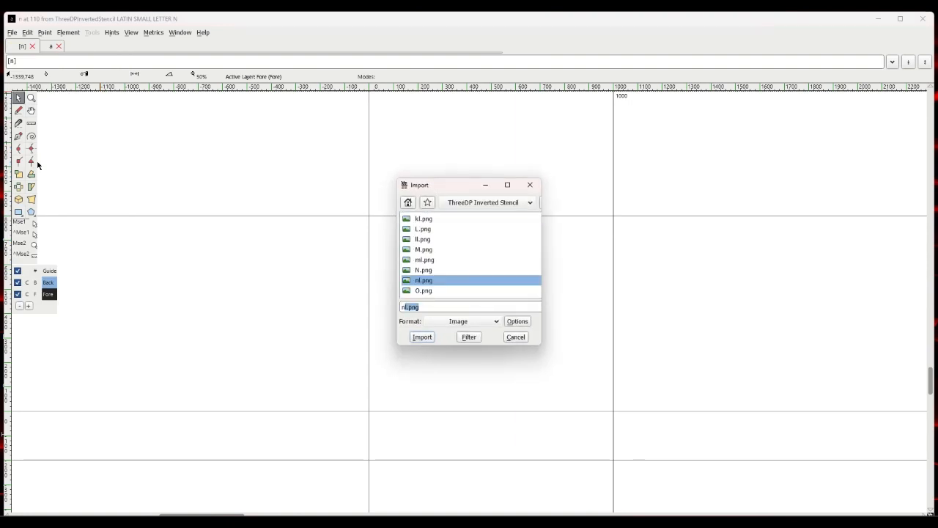
key("Return")
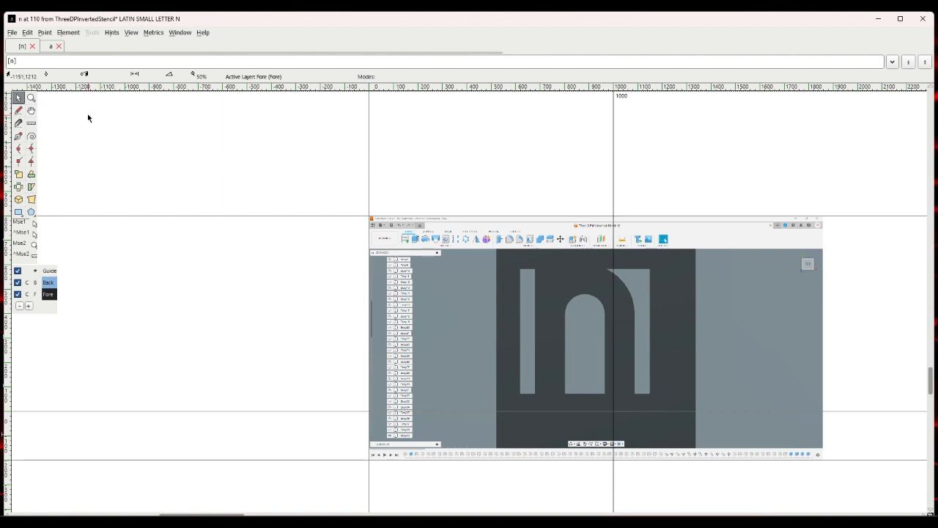
On the Back layer, scale the imported lowercase n image uniformly to 150% and reposition it near the origin.
left_click(48, 282)
left_click_drag(521, 283, 401, 269)
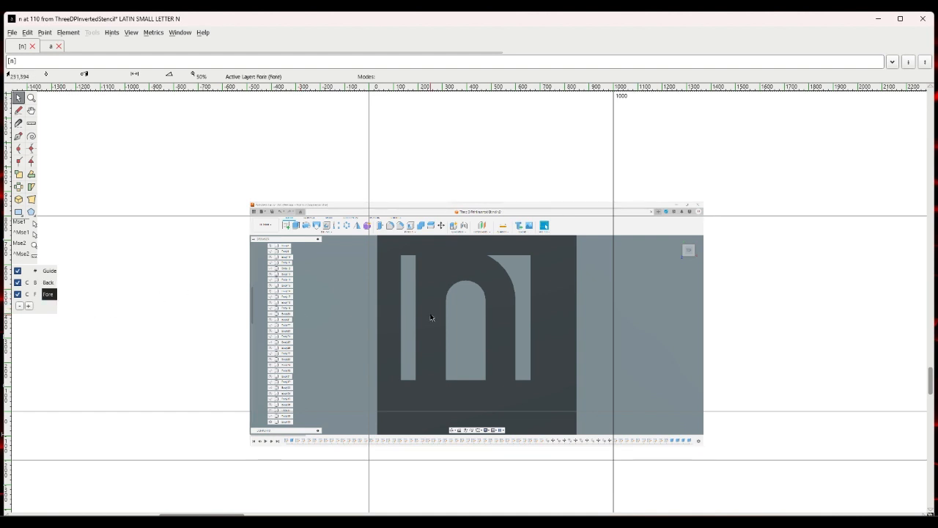
left_click(68, 33)
mouse_move(184, 153)
left_click(245, 151)
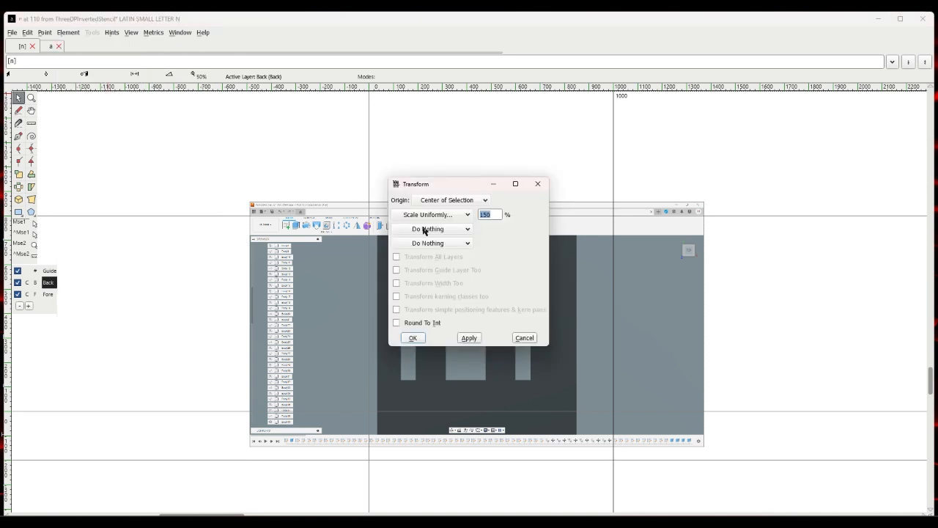
left_click(418, 336)
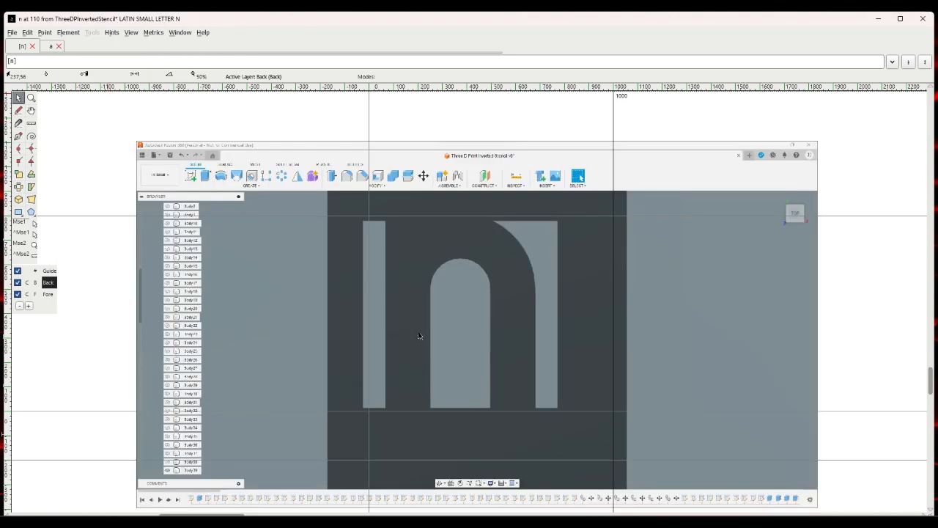
left_click_drag(409, 312, 423, 313)
Autotrace the imported lowercase n image onto the Fore layer.
left_click(47, 295)
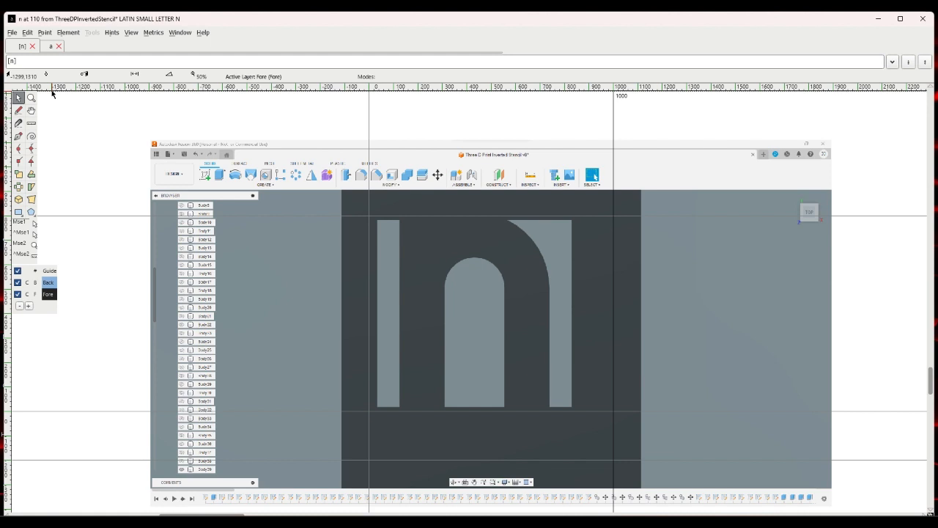
left_click(60, 32)
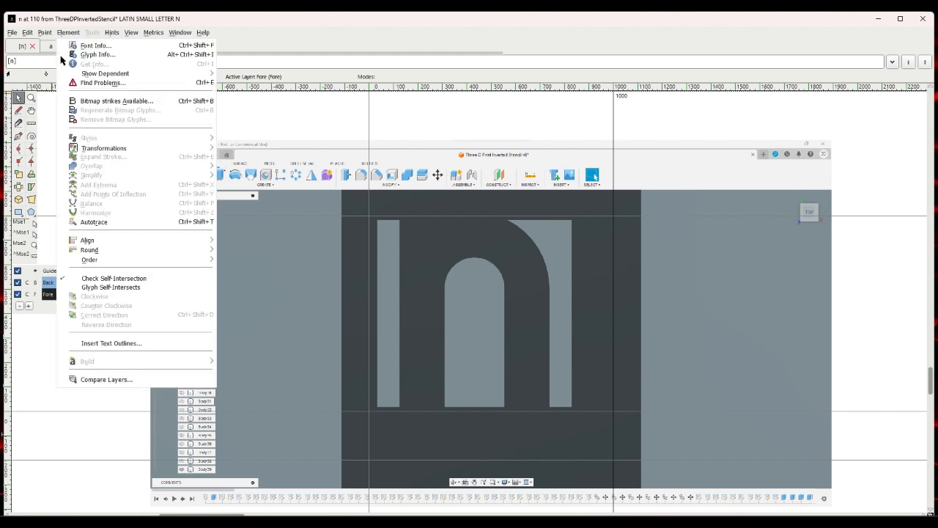
left_click(91, 223)
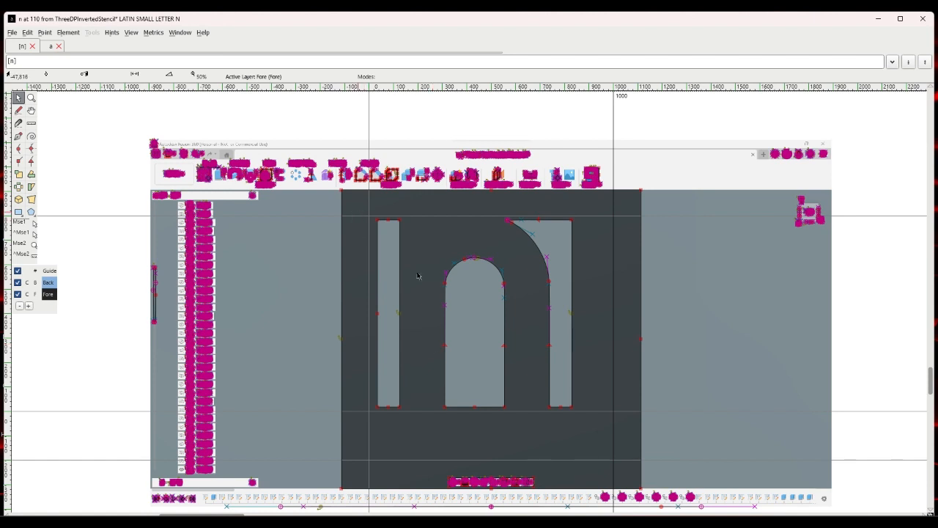
Select the lowercase n's three contours, invert the selection, and delete all the stray autotraced contours around them.
key("ctrl+a")
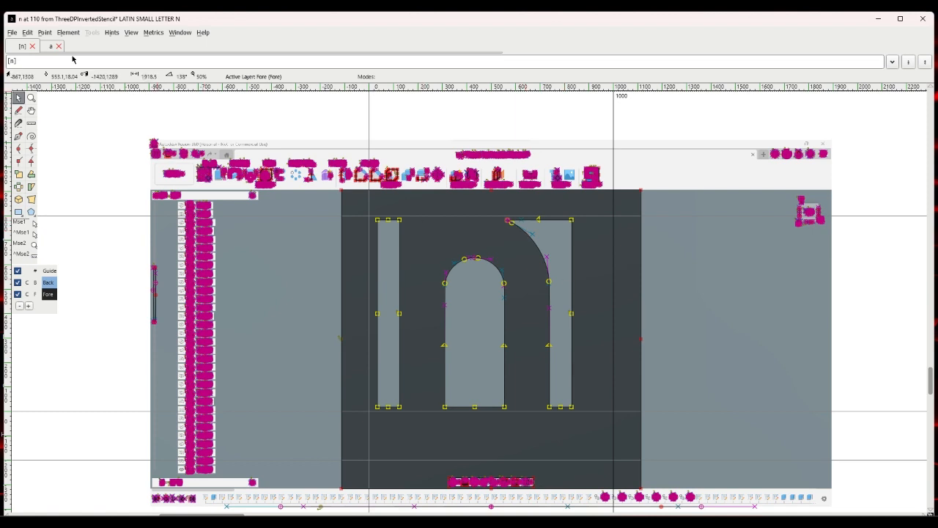
left_click(29, 33)
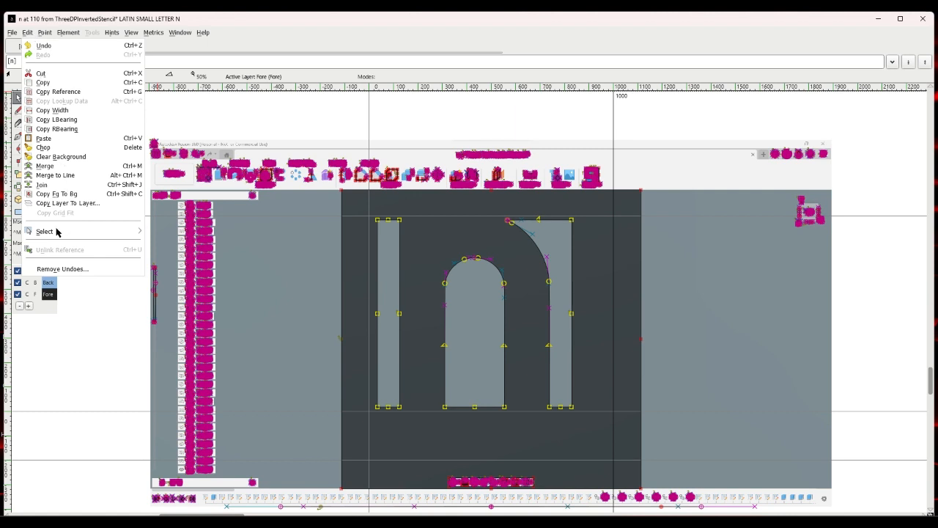
mouse_move(55, 232)
left_click(154, 247)
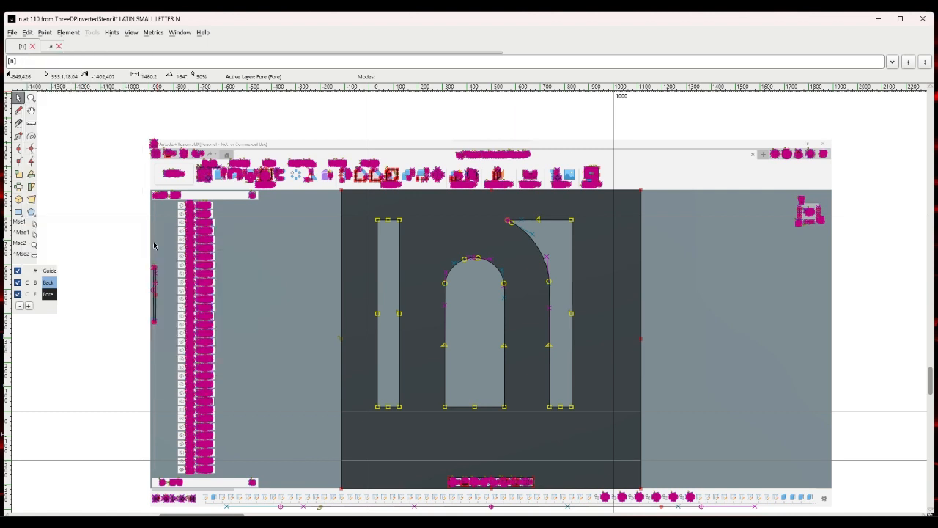
left_click(156, 244)
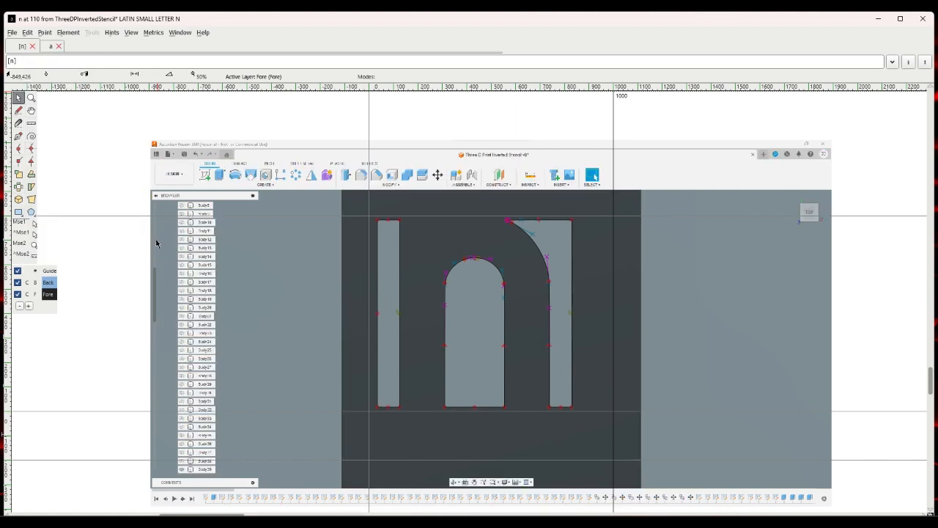
Move all three of the lowercase n's contours together so their lower-left corner sits at the origin, and deselect them.
left_click_drag(361, 212, 583, 419)
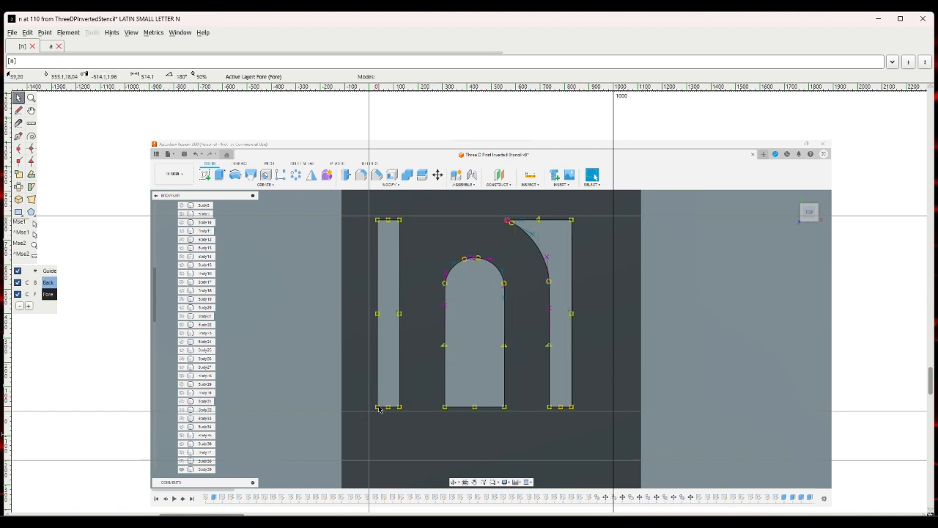
left_click_drag(378, 407, 370, 413)
left_click(301, 327)
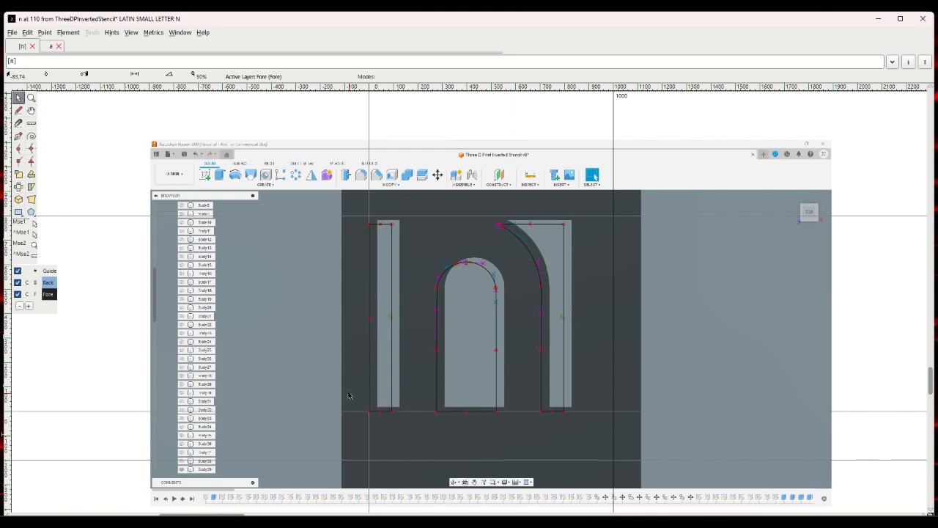
Advance from the lowercase n glyph past o and p to the lowercase q glyph.
left_click(132, 34)
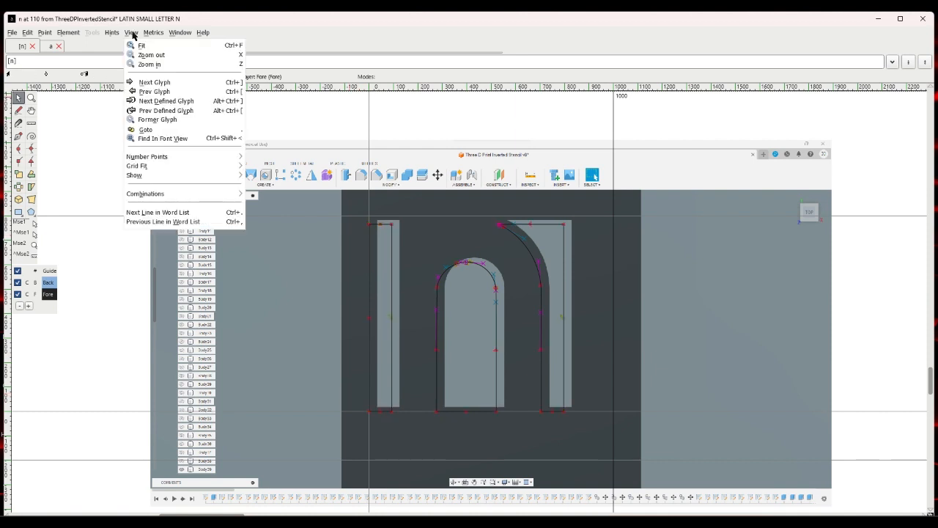
key("ctrl+bracketright")
left_click(135, 34)
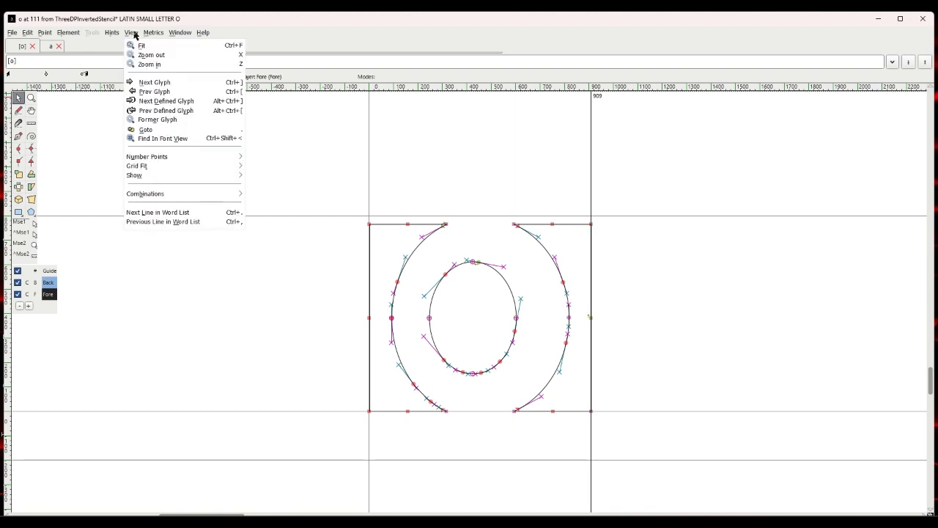
left_click(143, 82)
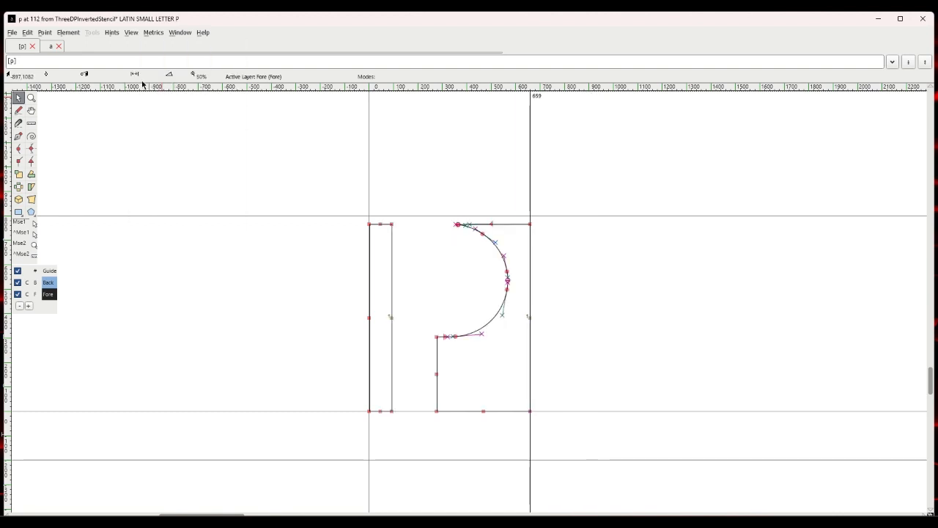
left_click(136, 34)
left_click(141, 82)
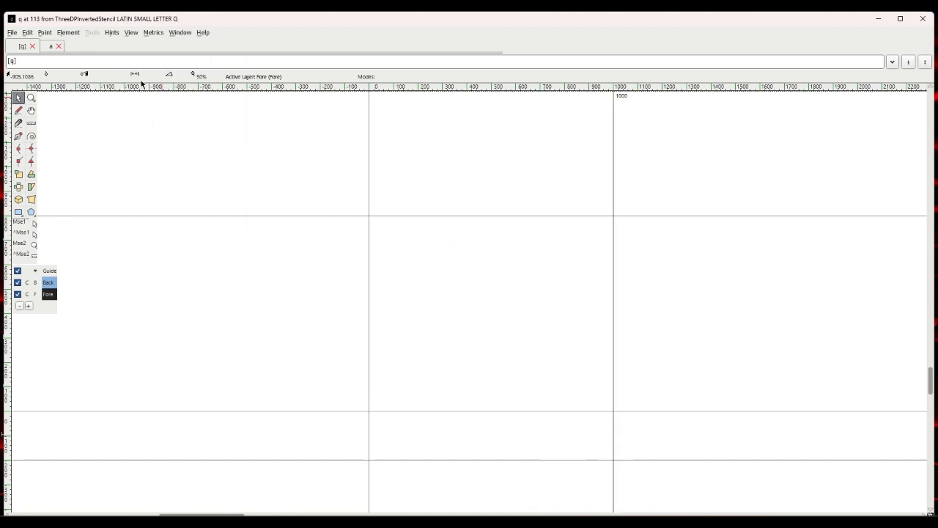
Import the image ql.png into the lowercase q glyph.
left_click(13, 33)
left_click(37, 160)
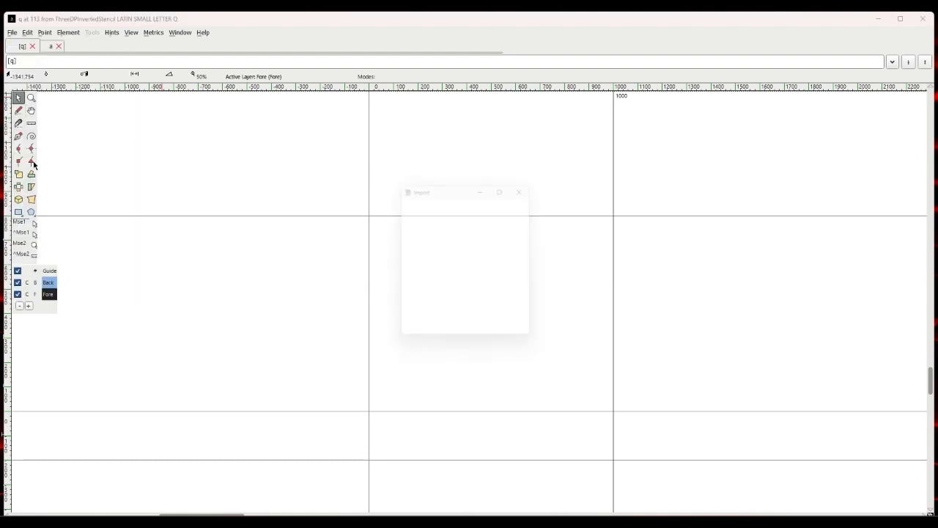
type("ql")
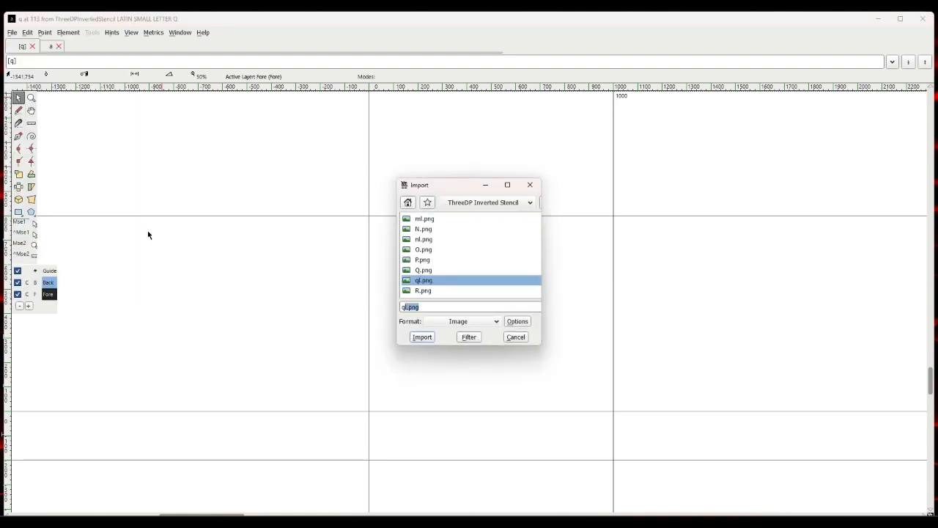
key("Return")
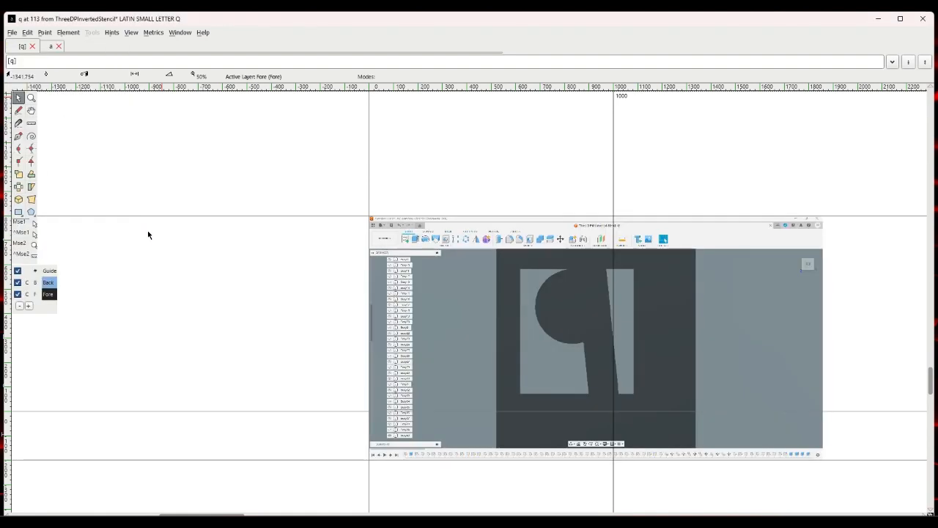
On the Back layer, scale the imported lowercase q image uniformly to 150% and reposition it near the origin.
left_click(49, 284)
left_click_drag(526, 288, 429, 285)
left_click(66, 34)
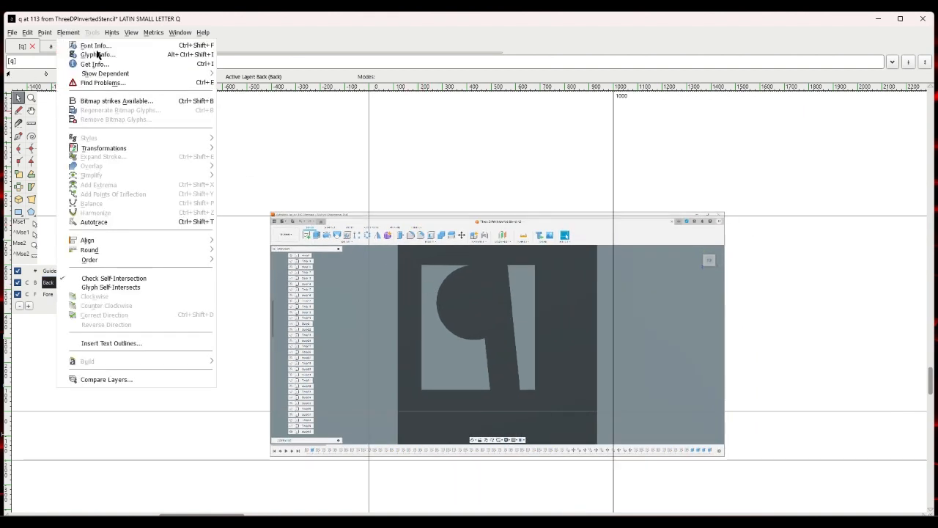
mouse_move(166, 152)
left_click(243, 152)
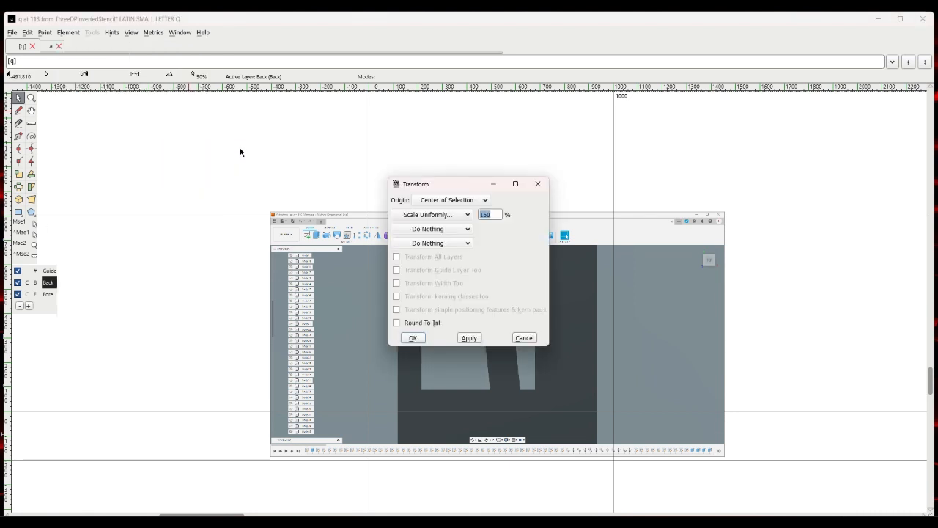
left_click(415, 335)
left_click_drag(462, 314, 458, 304)
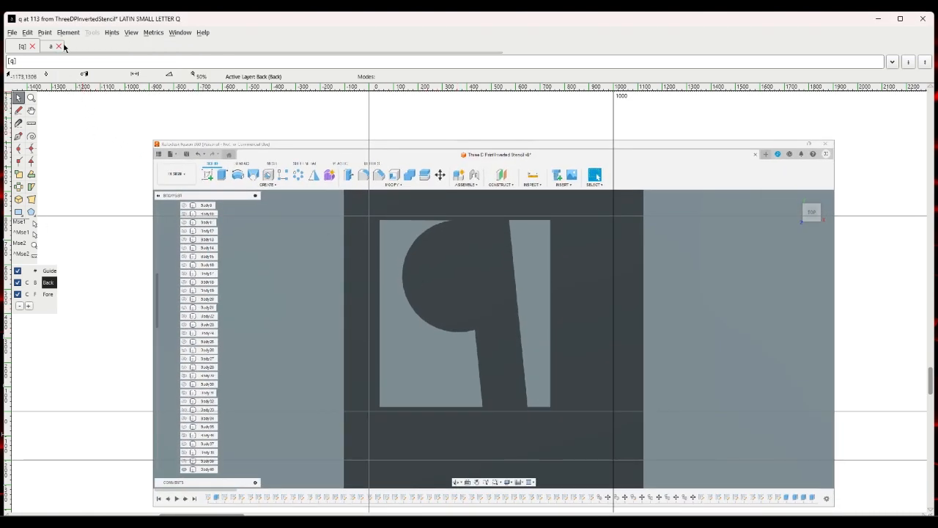
Autotrace the imported lowercase q image onto the Fore layer.
left_click(50, 295)
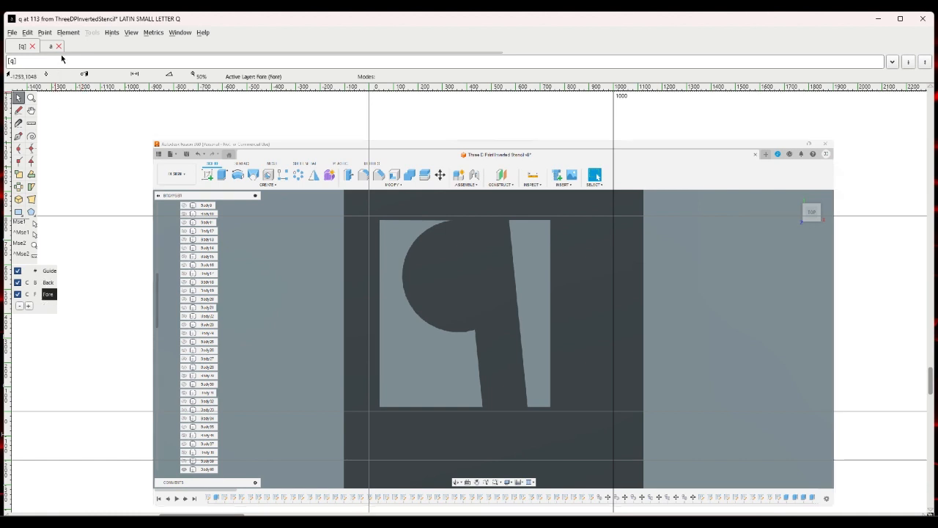
left_click(68, 34)
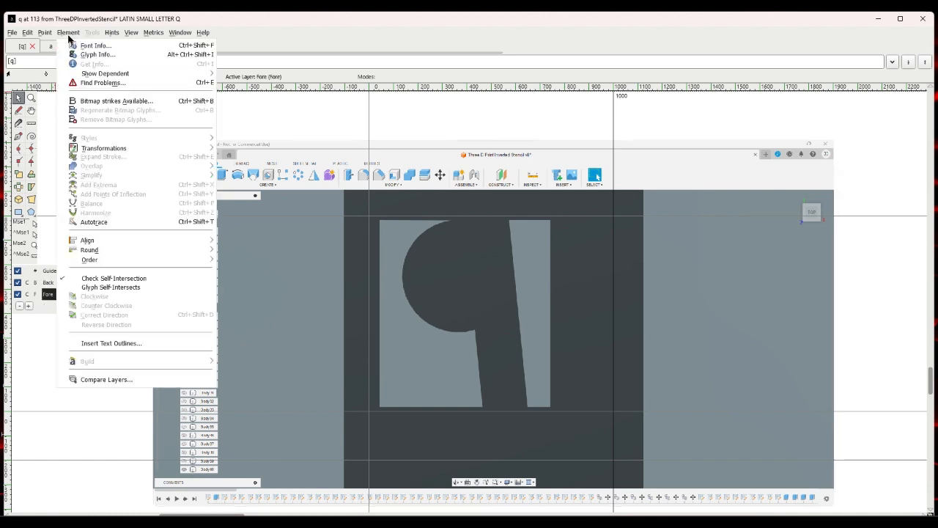
left_click(94, 223)
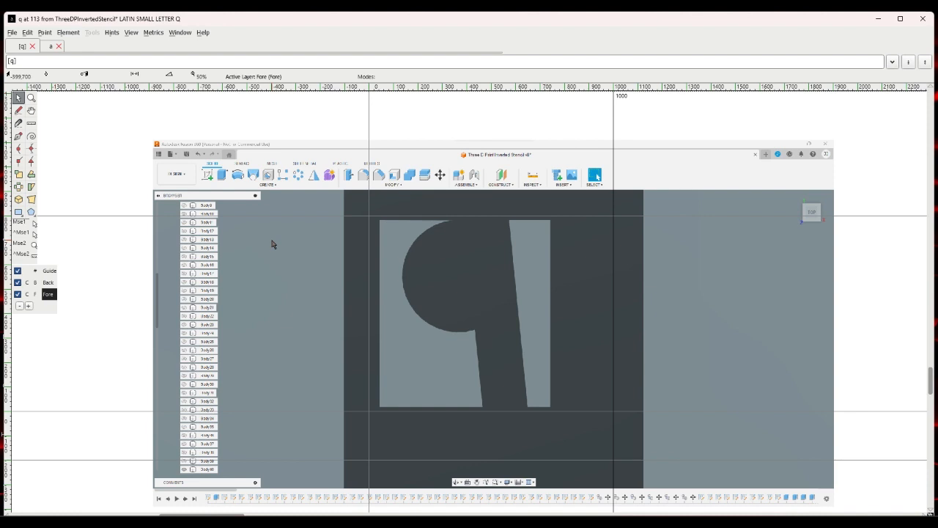
Select the lowercase q's two contours, invert the selection, and delete all the stray autotraced contours around them.
left_click_drag(358, 210, 573, 424)
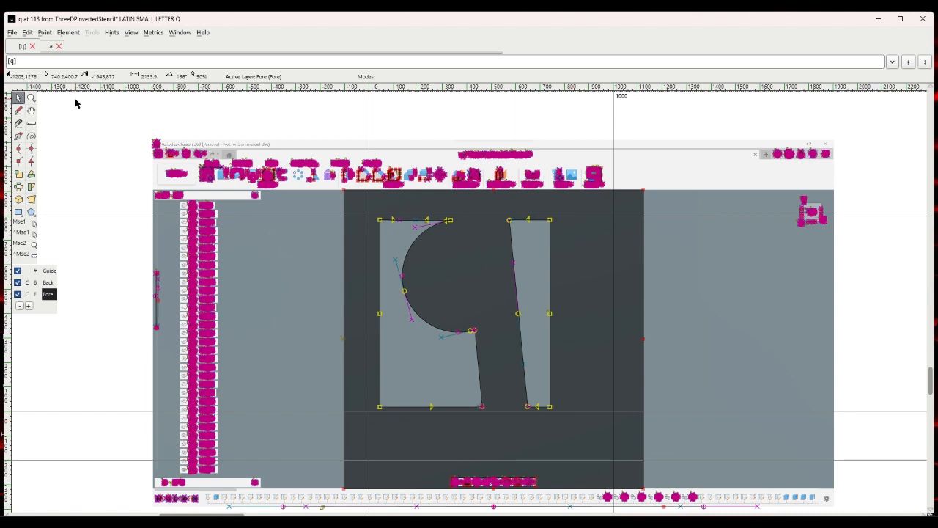
left_click(28, 32)
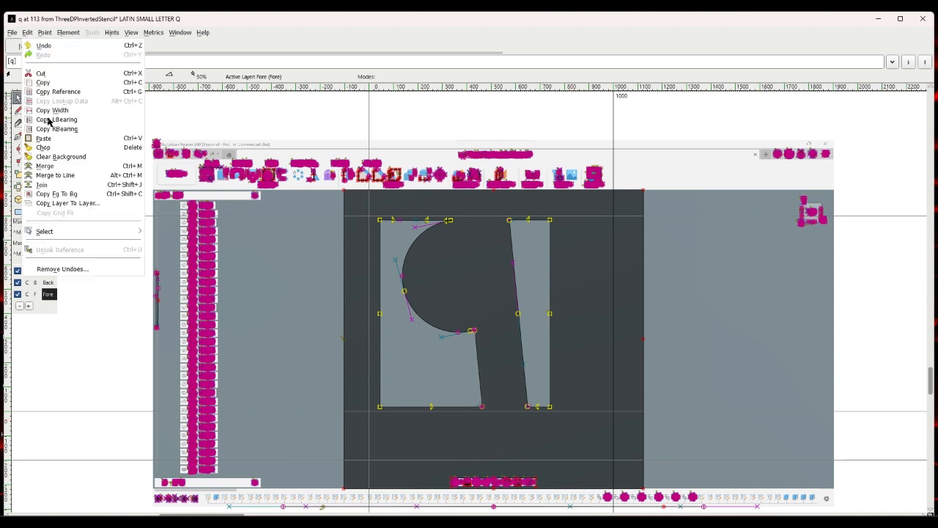
mouse_move(48, 230)
left_click(157, 243)
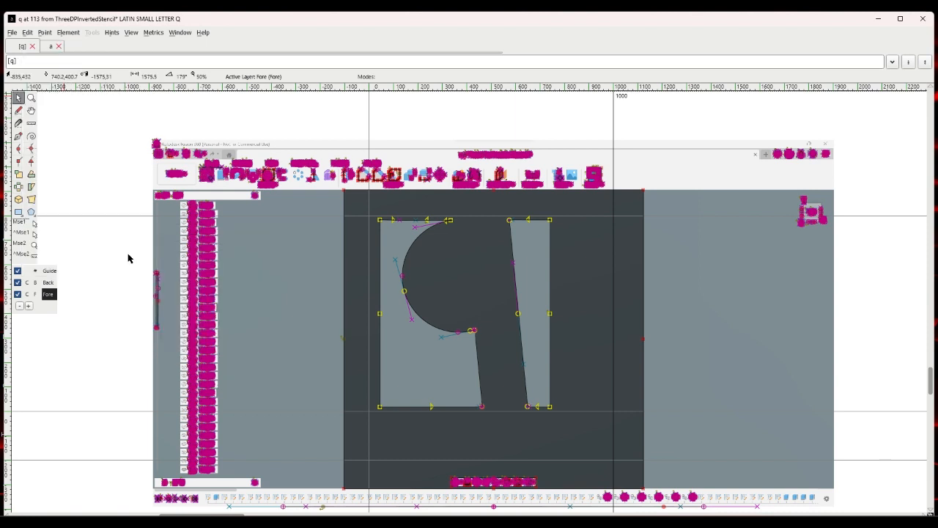
left_click(129, 259)
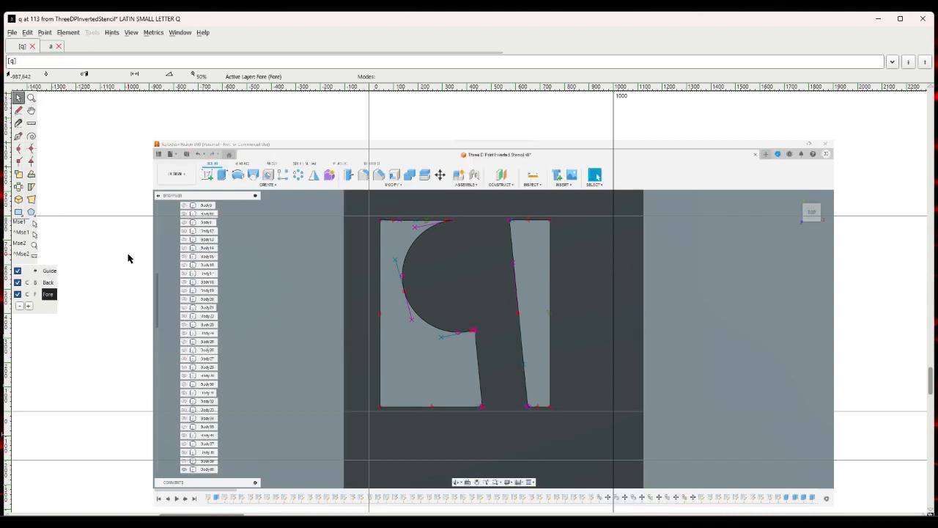
Move both of the lowercase q's contours together so their lower-left corner sits at the origin, and deselect them.
left_click_drag(359, 205, 565, 425)
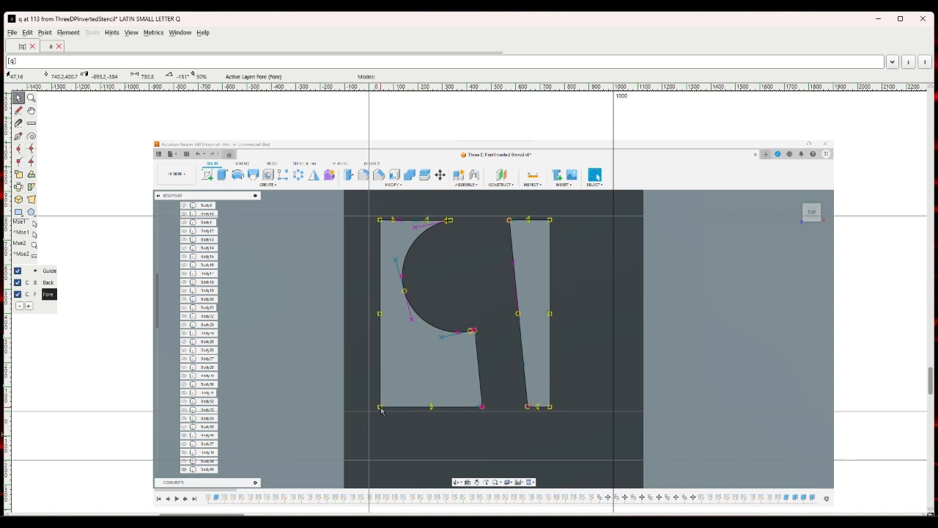
left_click_drag(378, 408, 365, 416)
left_click(315, 381)
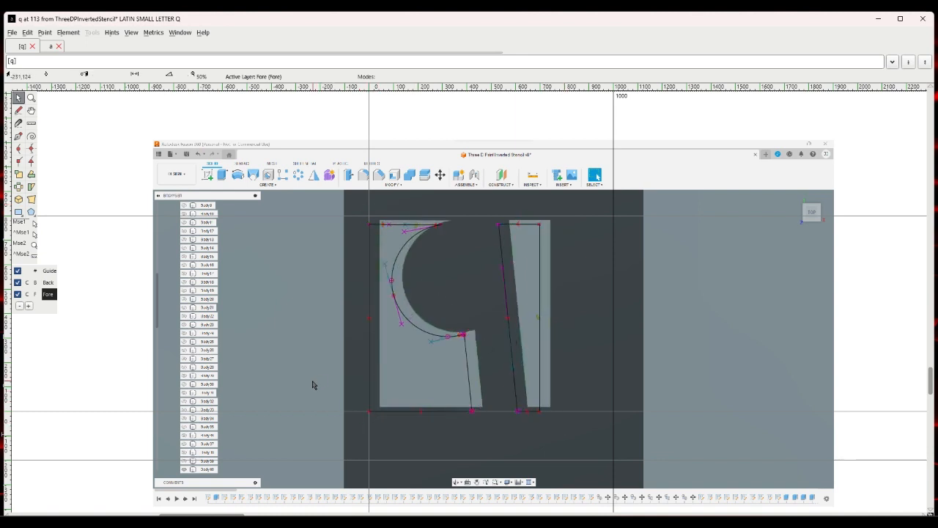
Advance to the lowercase r glyph and import the image rl.png into it.
left_click(131, 33)
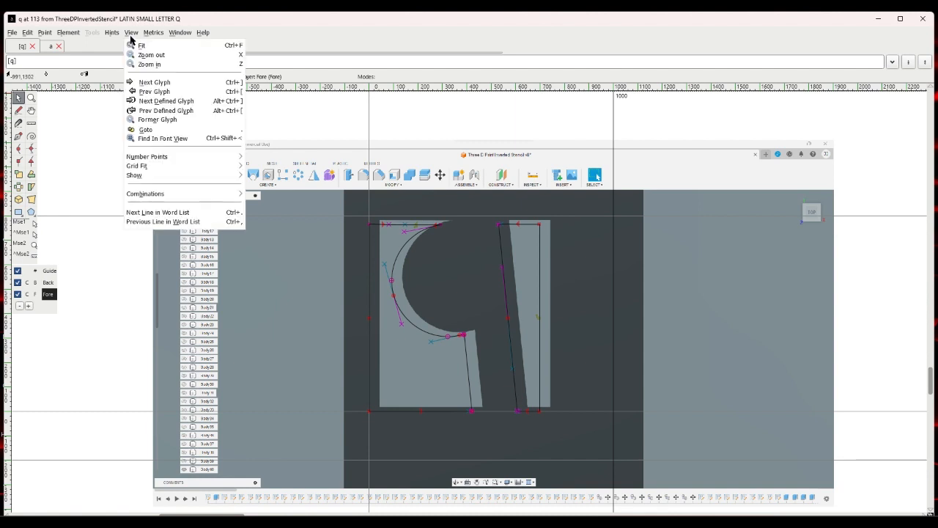
left_click(152, 84)
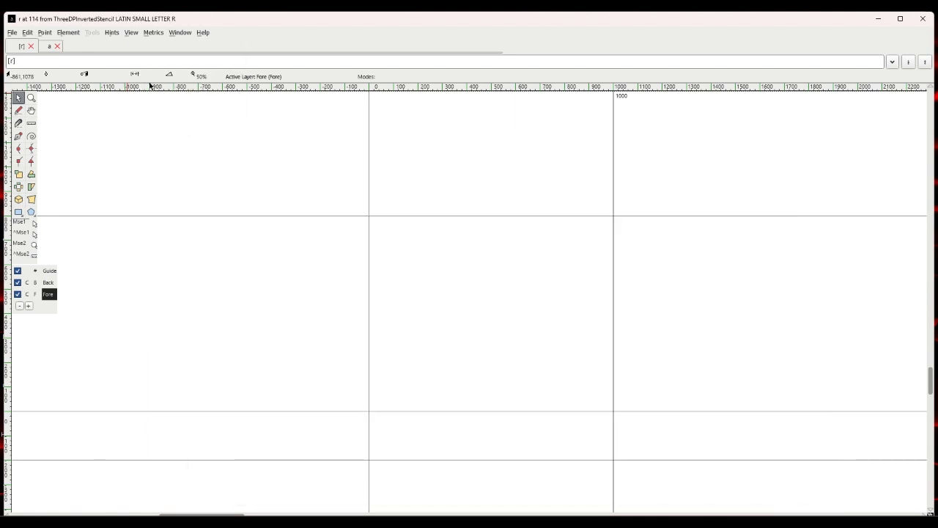
left_click(11, 33)
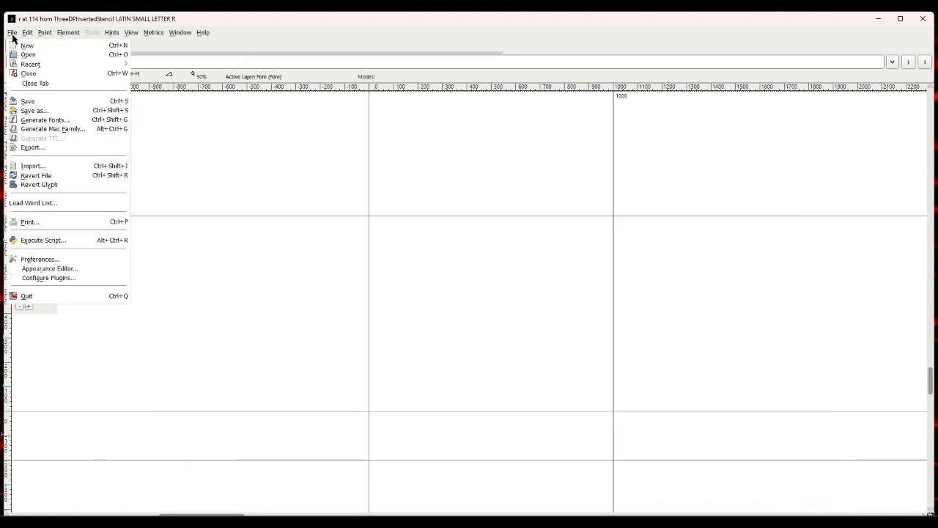
left_click(32, 166)
type("rl.png")
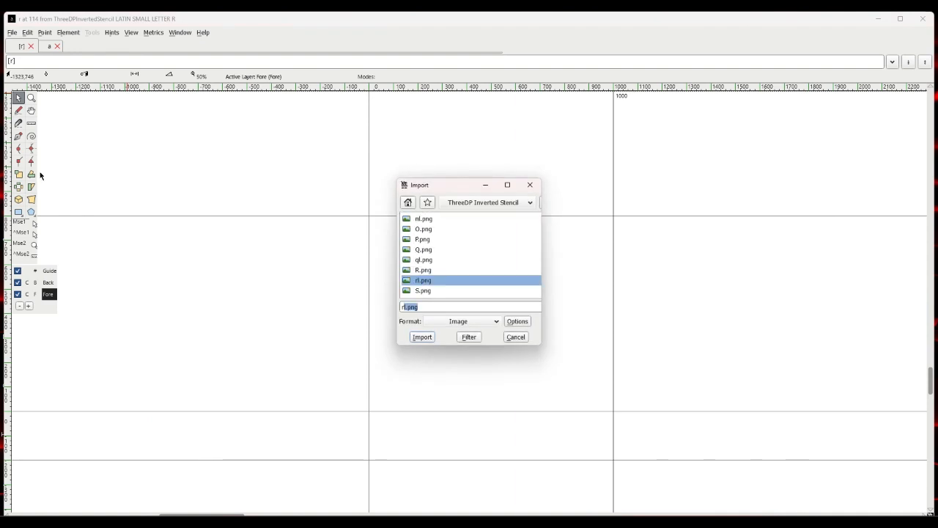
left_click(422, 336)
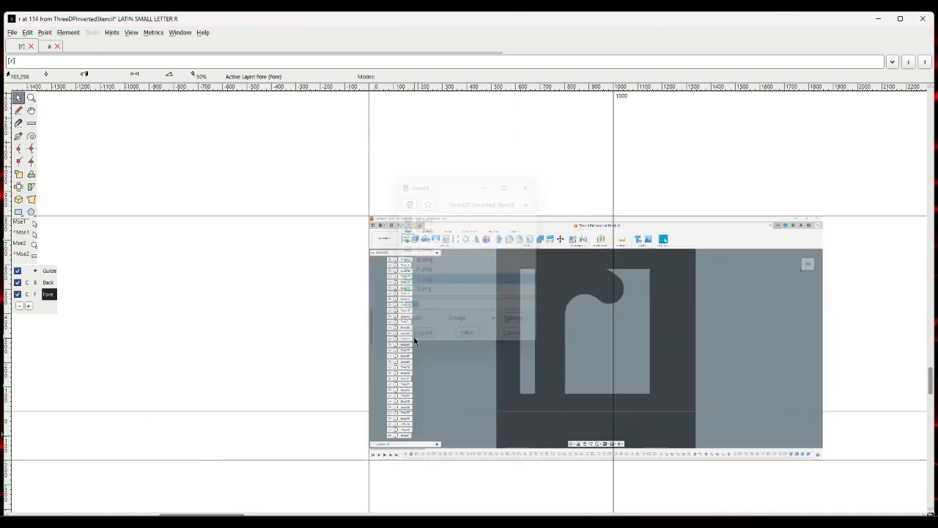
On the Back layer, scale the imported lowercase r image uniformly to 150% and reposition it near the origin.
left_click(48, 282)
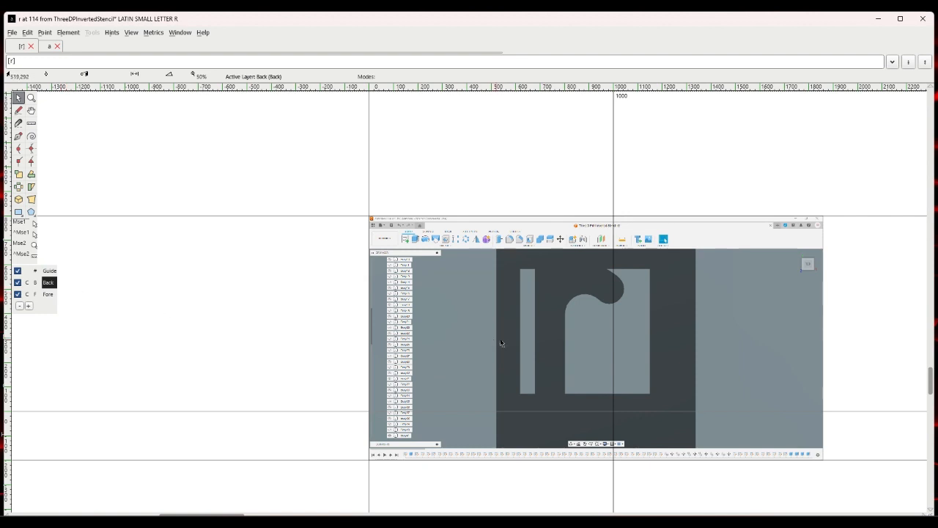
left_click_drag(498, 343, 419, 330)
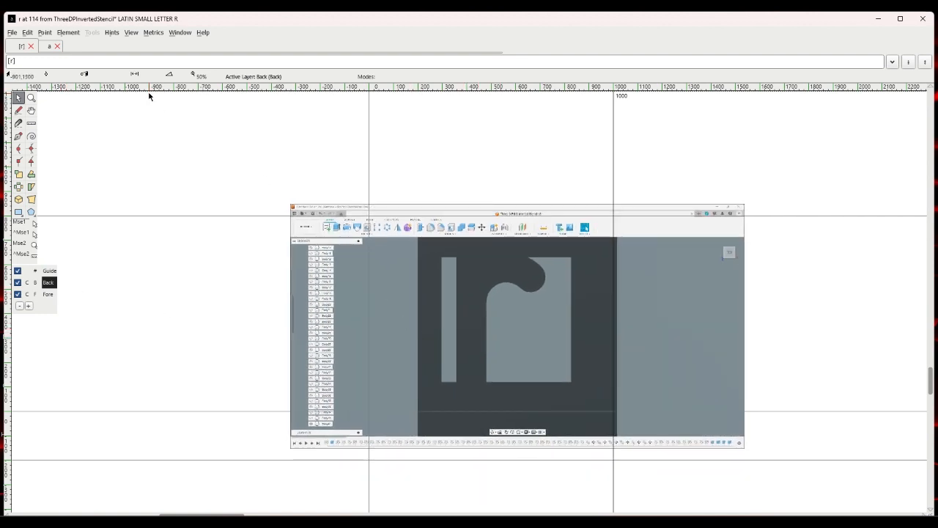
left_click(68, 33)
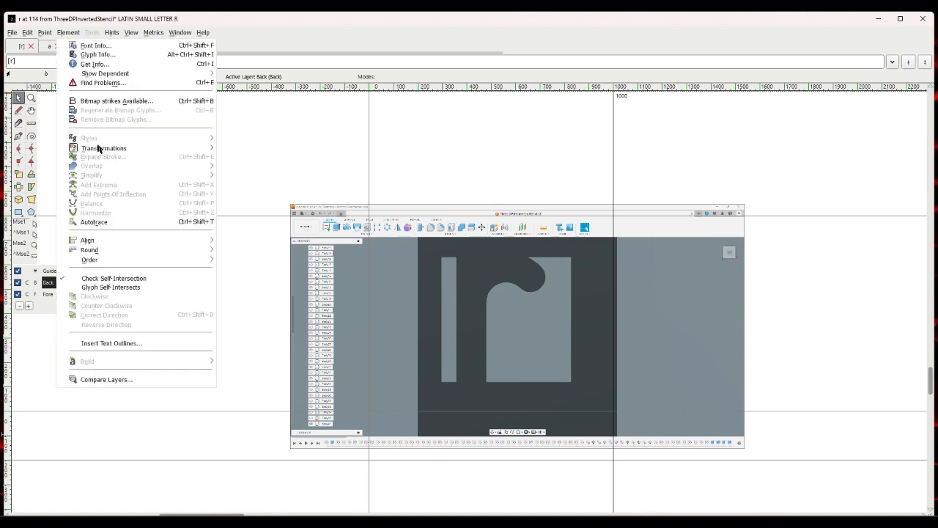
mouse_move(100, 149)
left_click(246, 151)
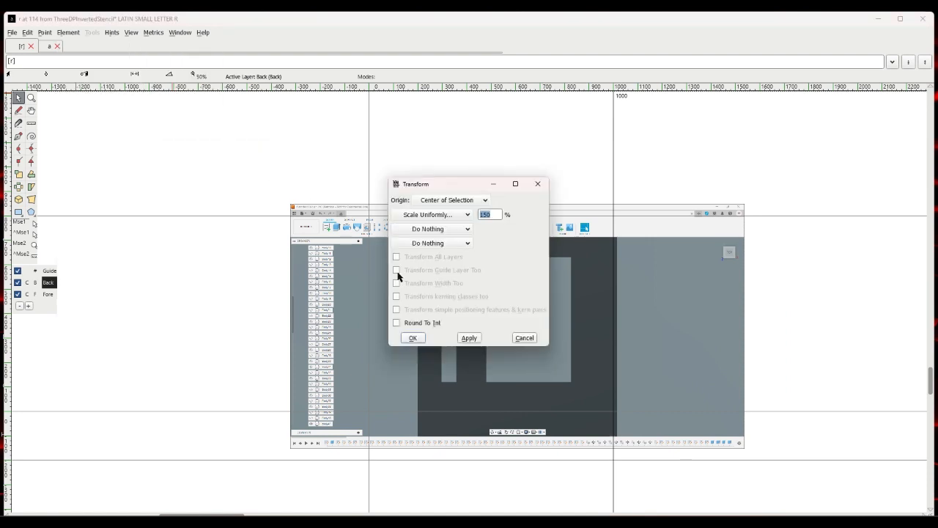
left_click(409, 337)
left_click_drag(441, 323, 421, 325)
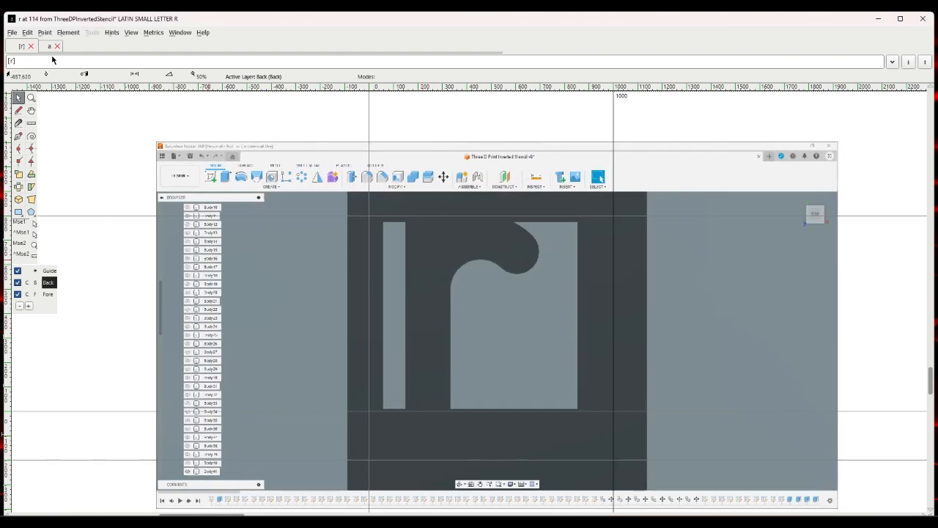
Autotrace the imported lowercase r image onto the Fore layer.
left_click(47, 294)
left_click(69, 32)
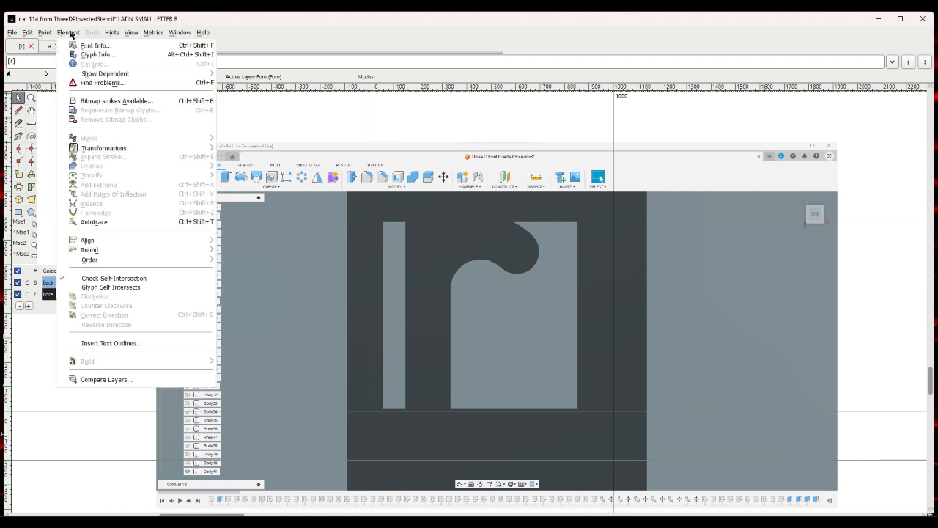
left_click(94, 221)
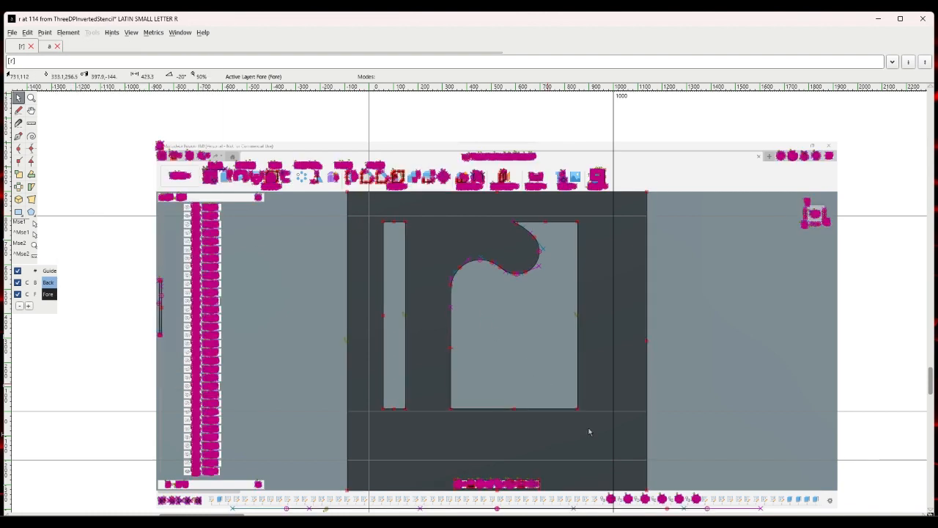
Select the lowercase r's two contours, invert the selection, and delete all the stray autotraced contours around them.
key("ctrl+a")
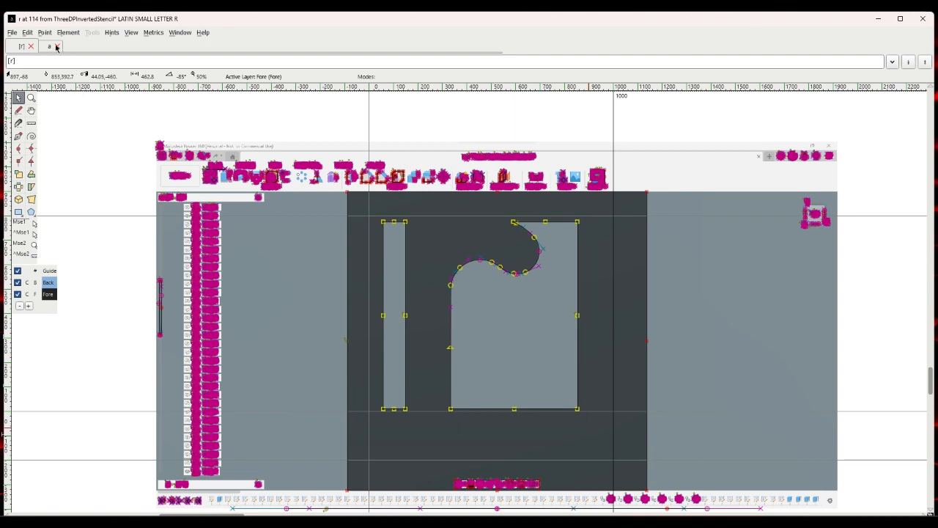
left_click(31, 33)
mouse_move(46, 232)
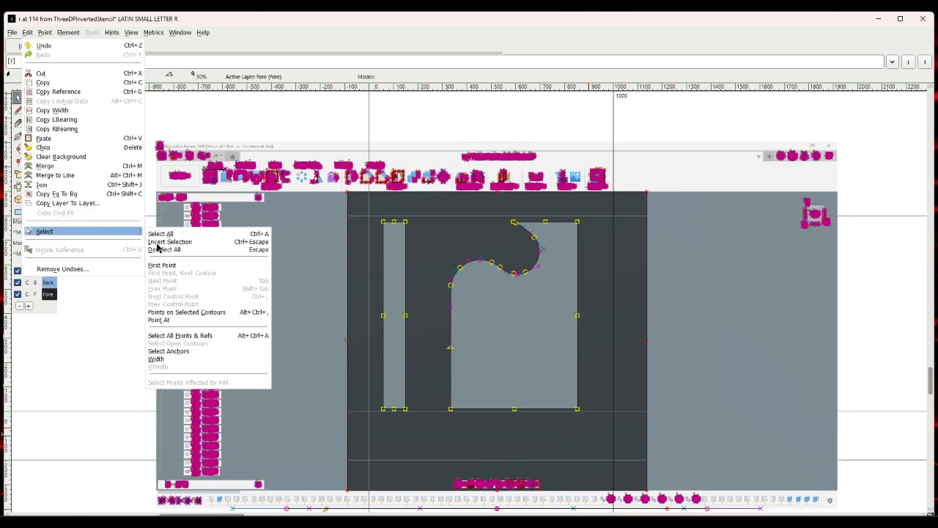
left_click(156, 244)
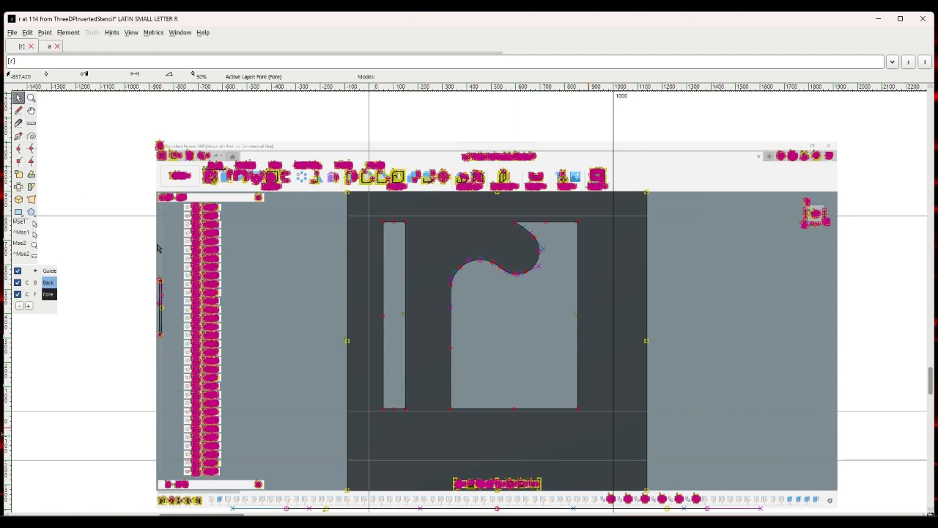
key("Delete")
Select both lowercase r contours and move them together so the narrow bar's lower-left corner sits at the origin on the baseline.
left_click_drag(360, 217, 592, 426)
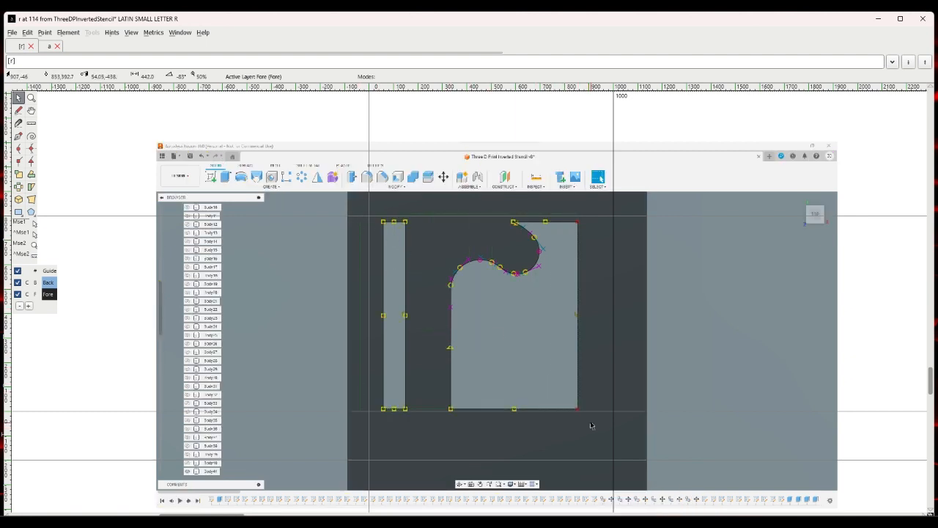
scroll(393, 404, "down", 1)
scroll(394, 404, "up", 1)
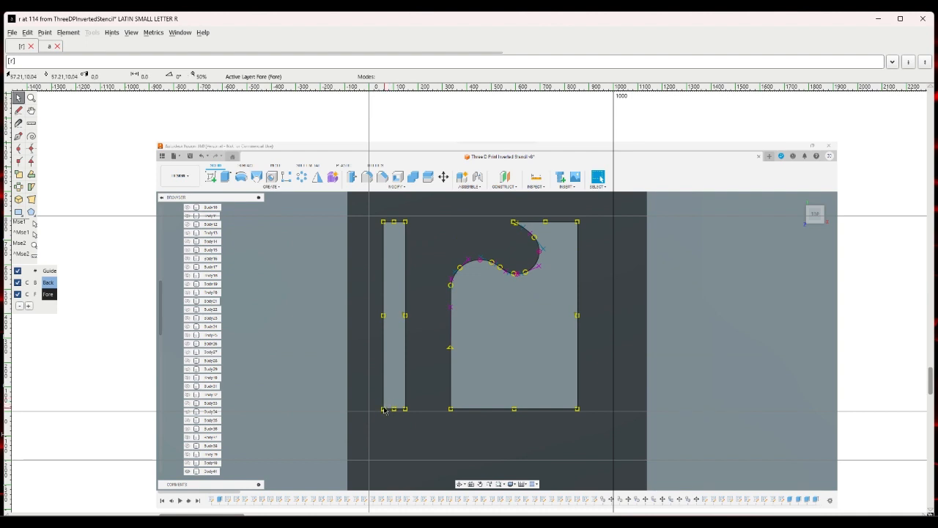
left_click_drag(383, 408, 369, 411)
left_click(342, 393)
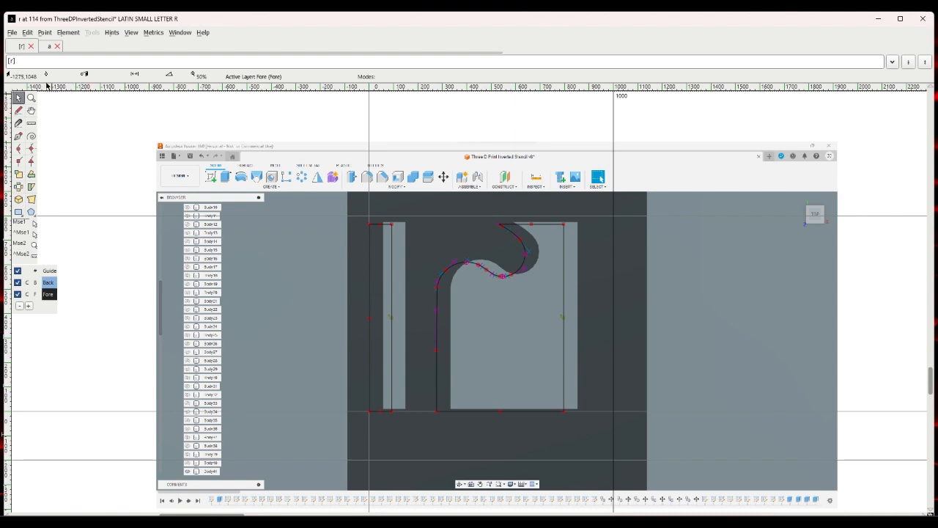
Advance past the already drawn lowercase s to the empty lowercase t glyph and import the lowercase t image into it.
left_click(131, 34)
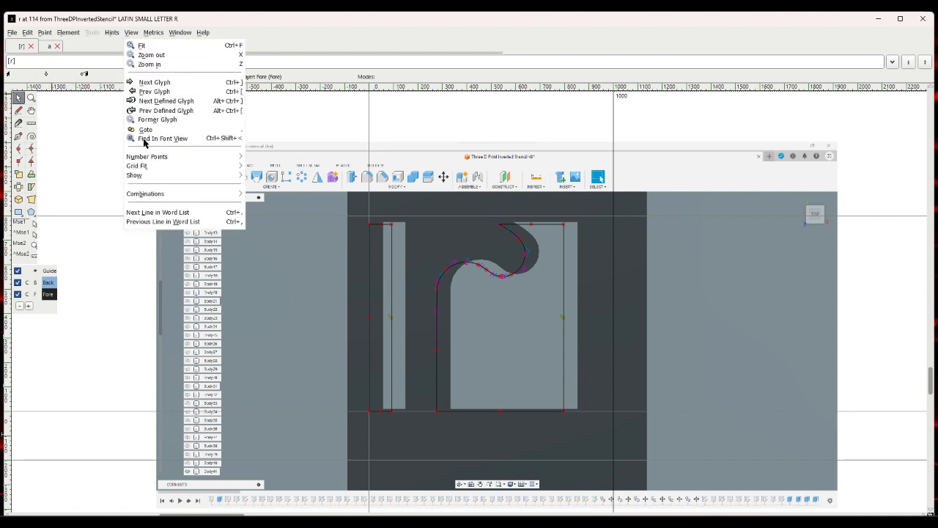
left_click(153, 82)
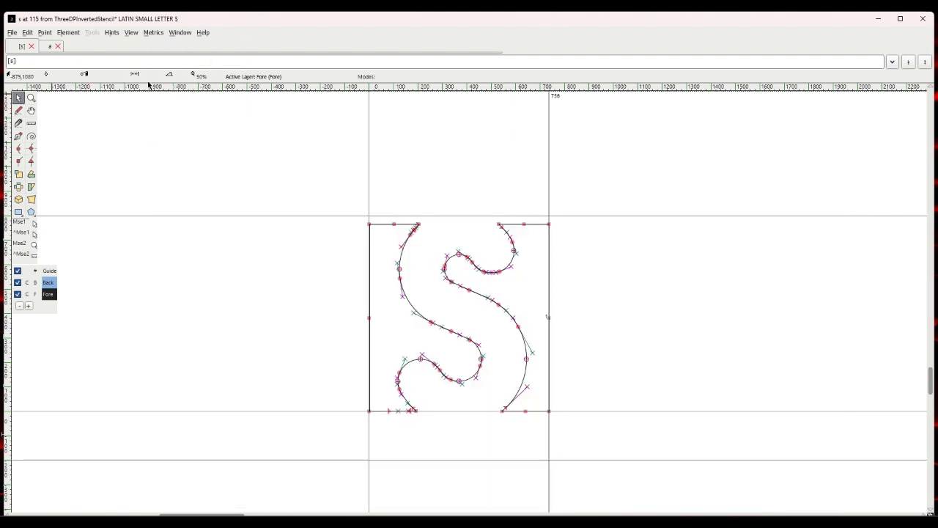
left_click(132, 34)
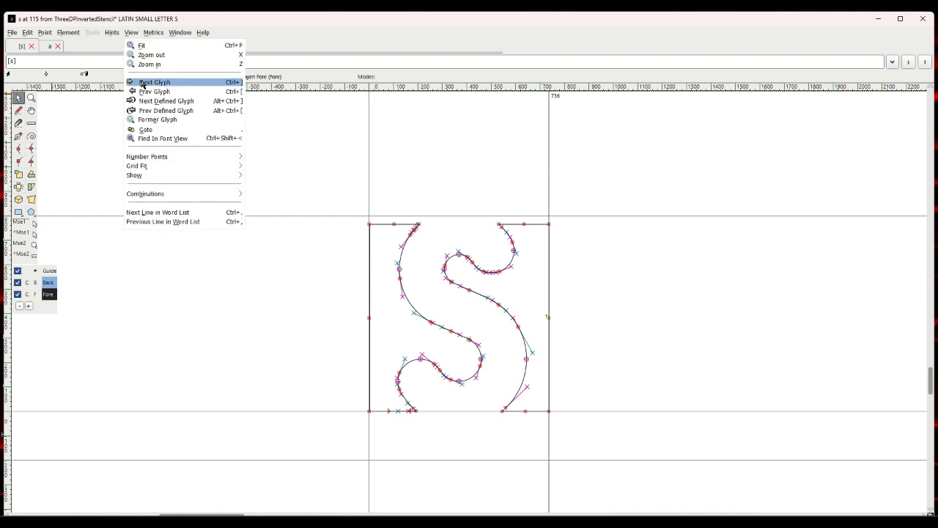
left_click(142, 84)
left_click(12, 32)
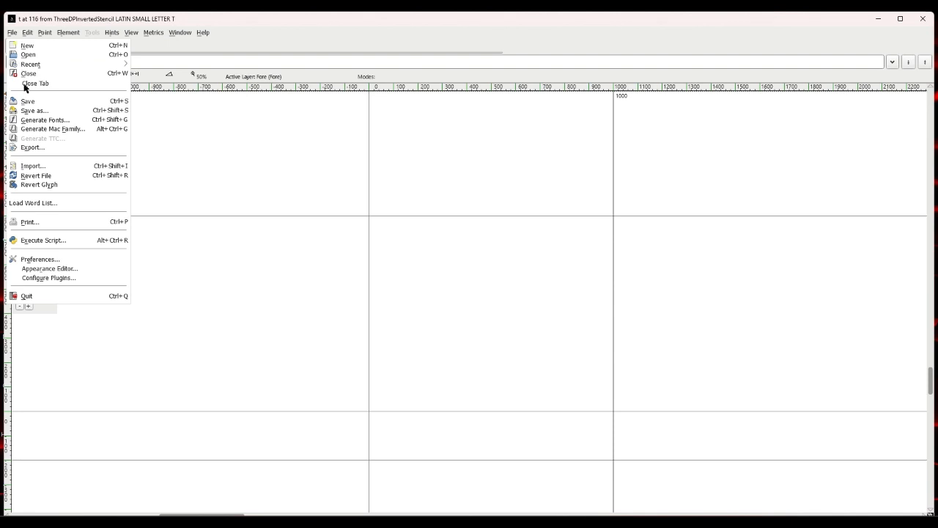
left_click(33, 169)
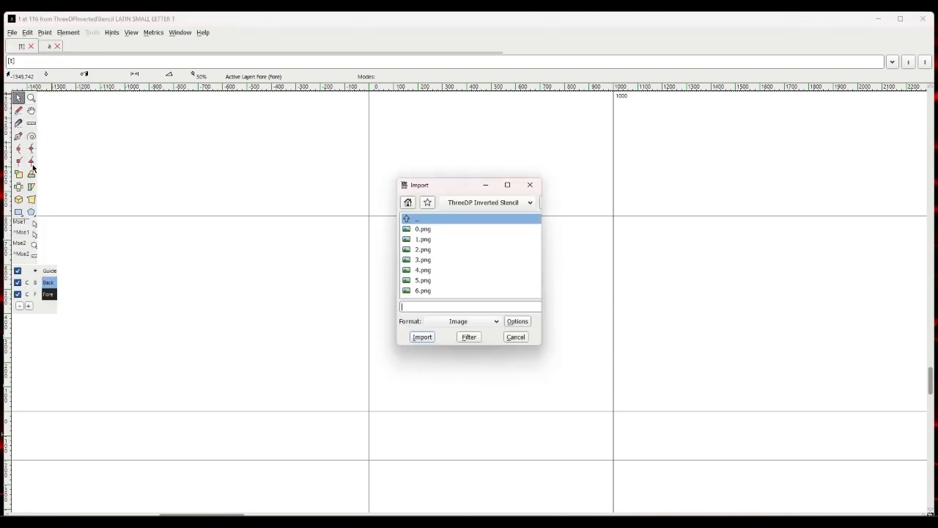
left_click(422, 337)
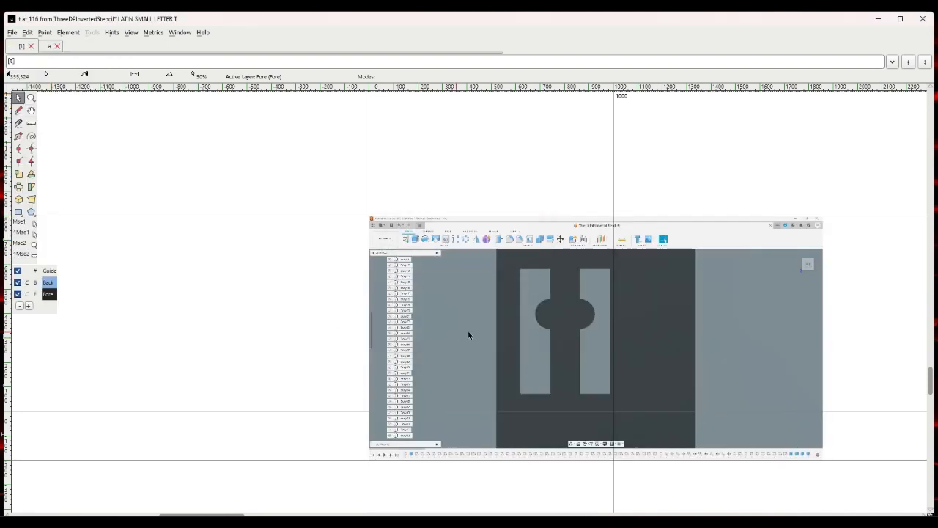
On the Back layer, shift the imported lowercase t image toward the origin and set up a uniform 150% scale about the selection's center.
left_click(47, 284)
left_click_drag(437, 318, 403, 314)
left_click(69, 33)
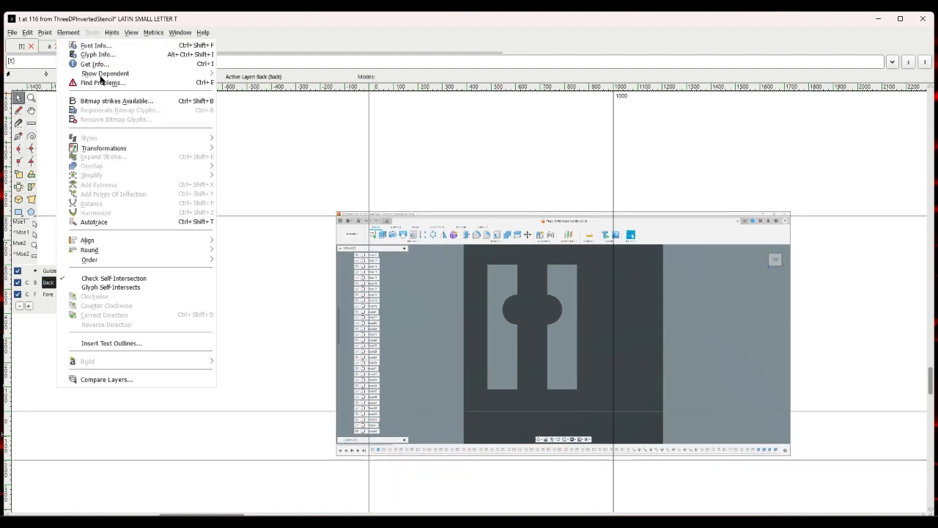
mouse_move(105, 151)
left_click(222, 152)
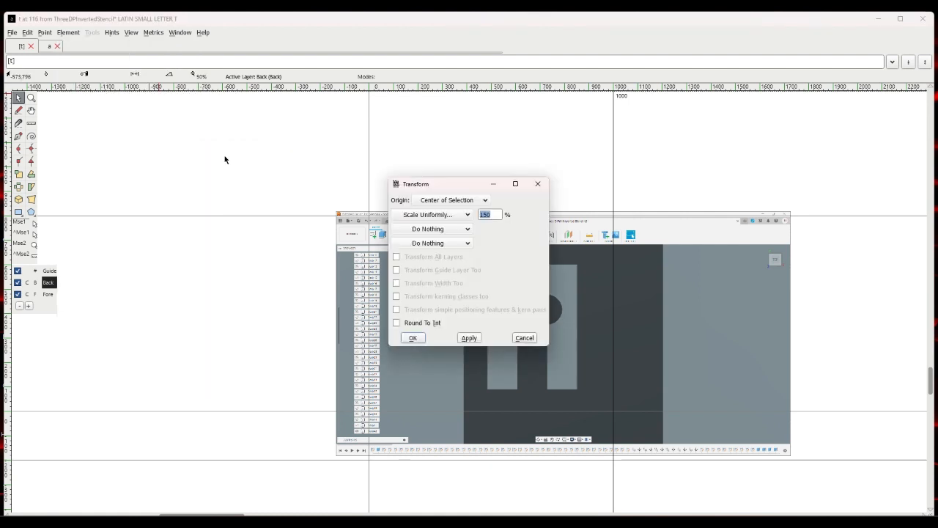
Scale the t glyph's background image uniformly to 150% and autotrace it on the Fore layer.
left_click(413, 338)
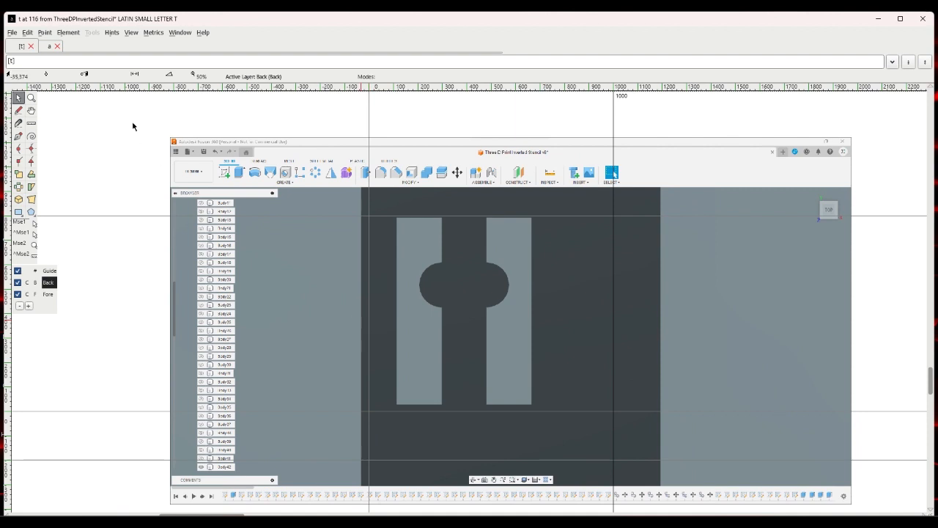
left_click(48, 294)
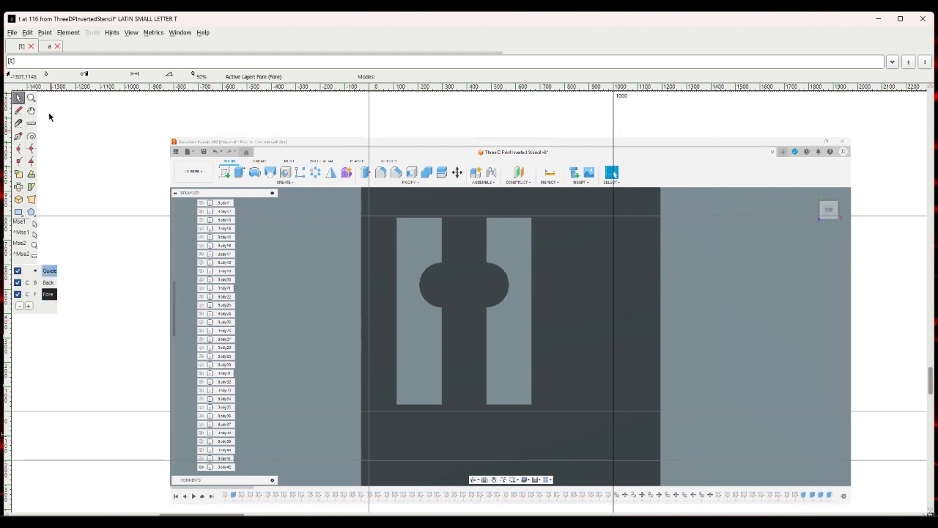
left_click(69, 32)
left_click(93, 220)
Select the two traced t shapes and invert the selection to delete all other traced contours.
left_click_drag(483, 329, 544, 413)
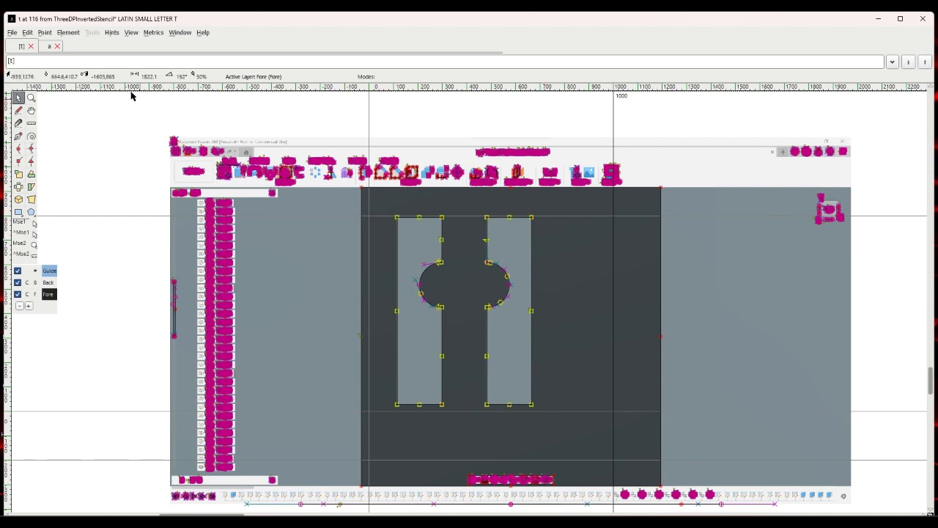
left_click(27, 32)
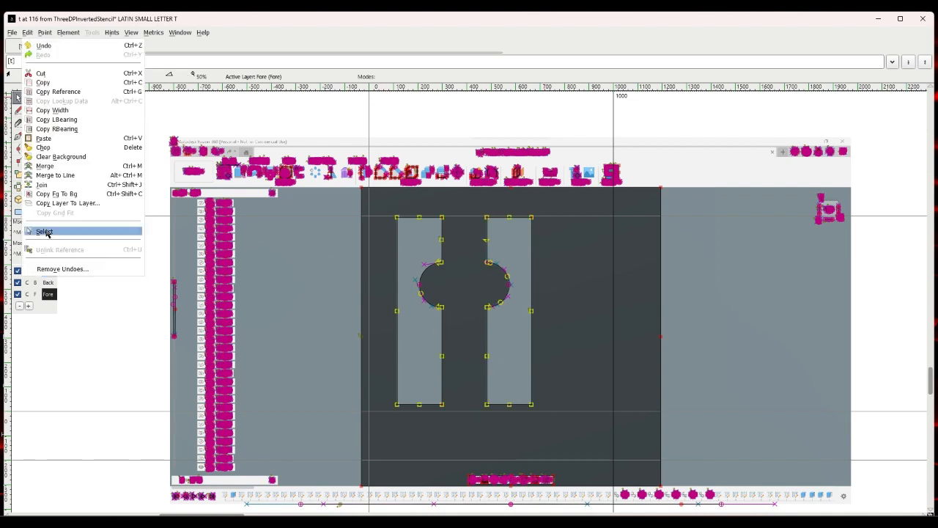
mouse_move(48, 231)
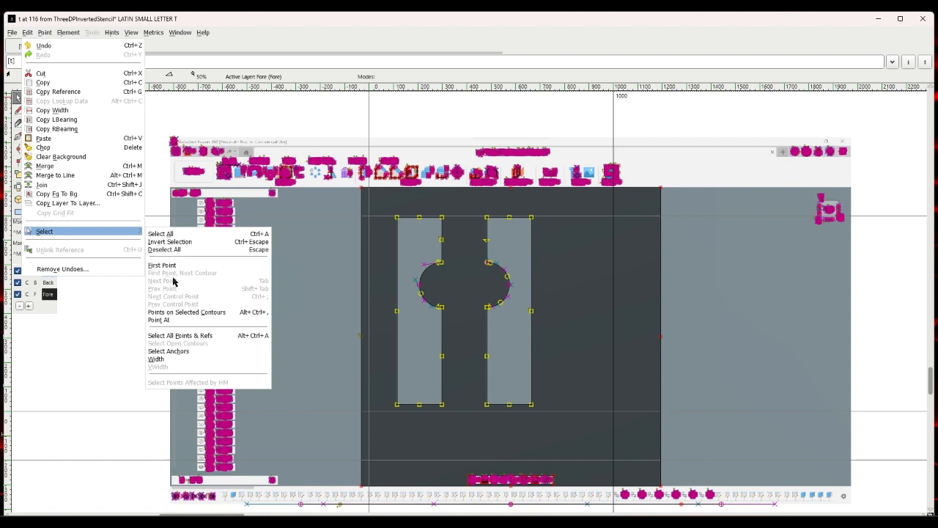
left_click(165, 248)
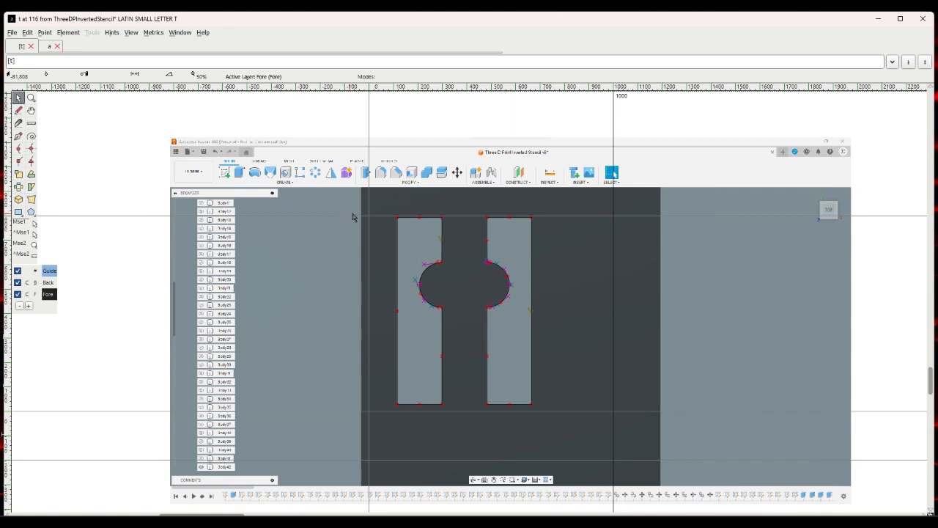
Select all points of the t outlines and move them so the lower-left corner sits on the origin (0,0).
left_click_drag(380, 208, 474, 318)
key("ctrl+a")
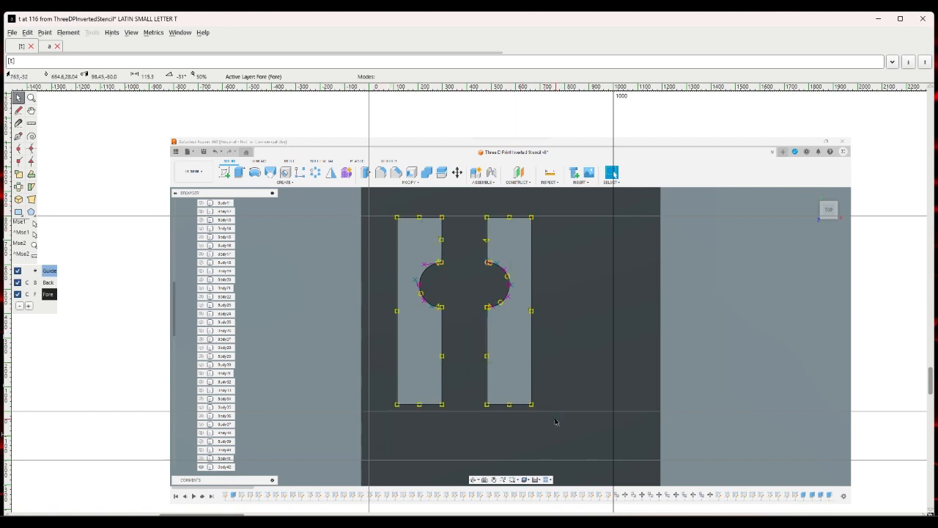
left_click_drag(397, 407, 351, 418)
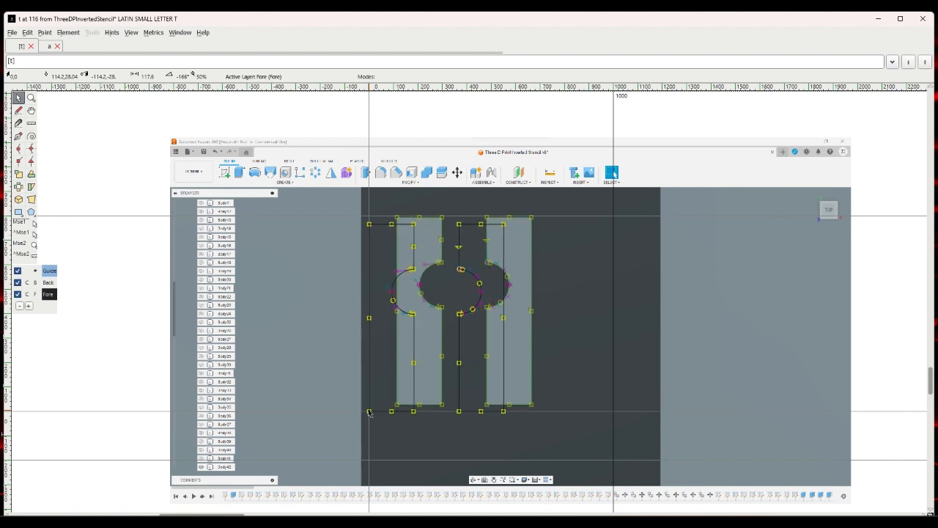
left_click(341, 385)
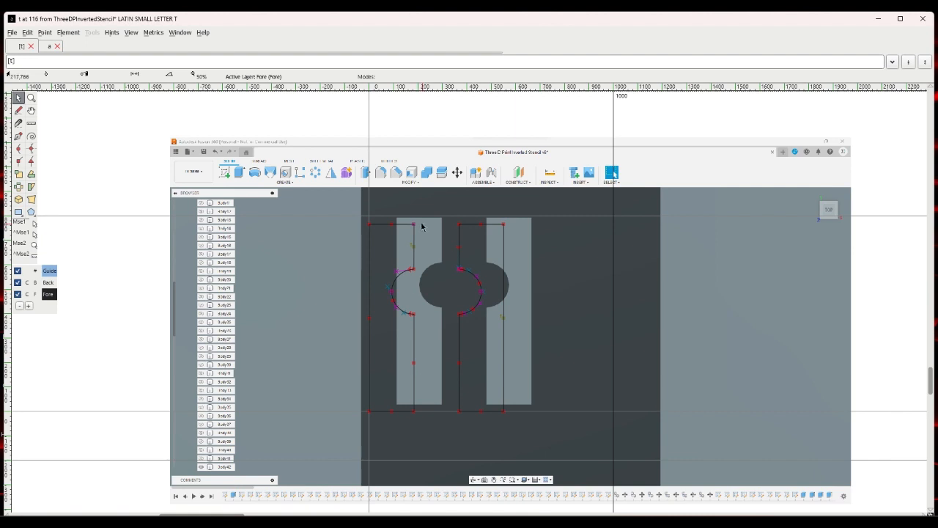
Check the base coordinates of the lower-right corner point of the t's left shape in Point Info.
right_click(414, 412)
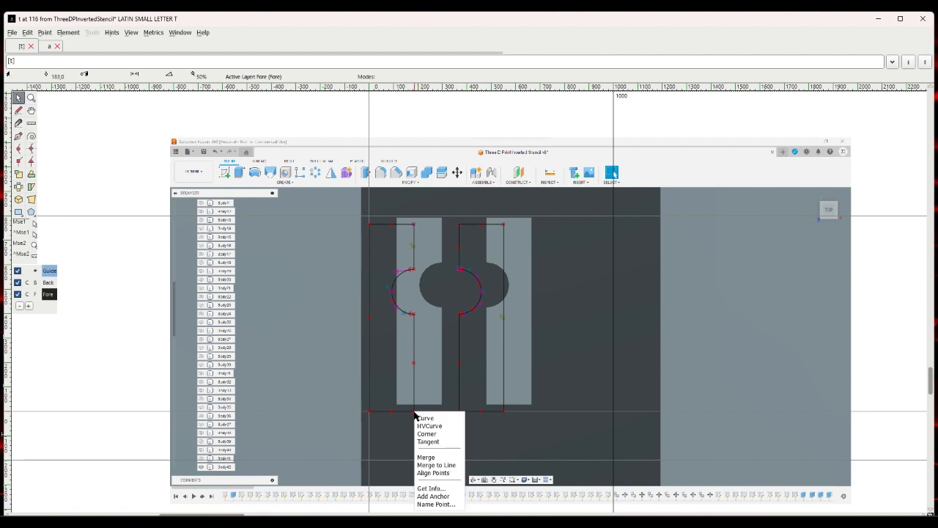
left_click(431, 488)
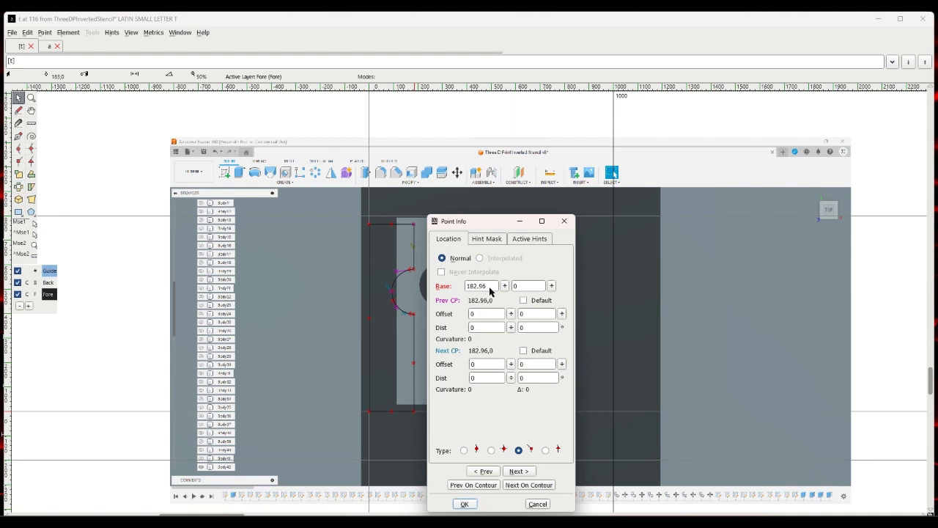
left_click(519, 289)
type("11")
left_click(466, 503)
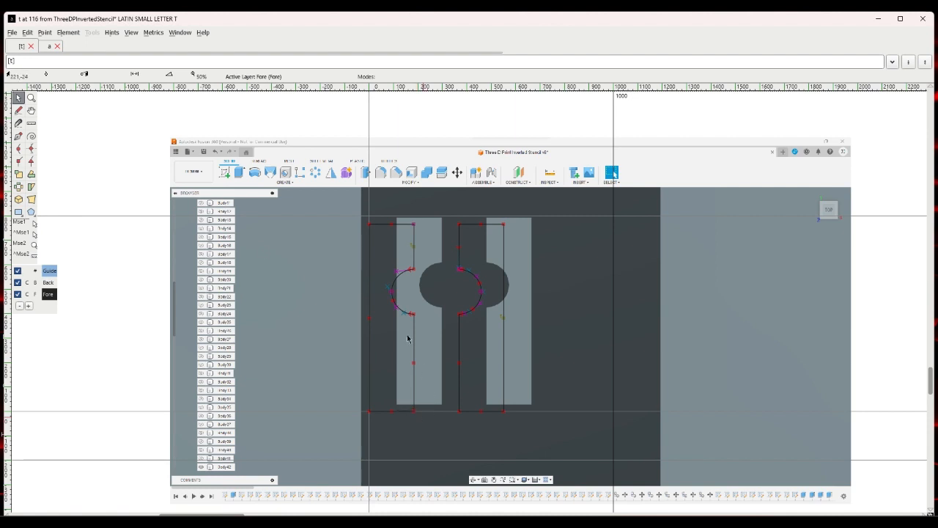
Advance past the finished u, v, w and x glyphs to the empty lowercase y glyph.
left_click(132, 34)
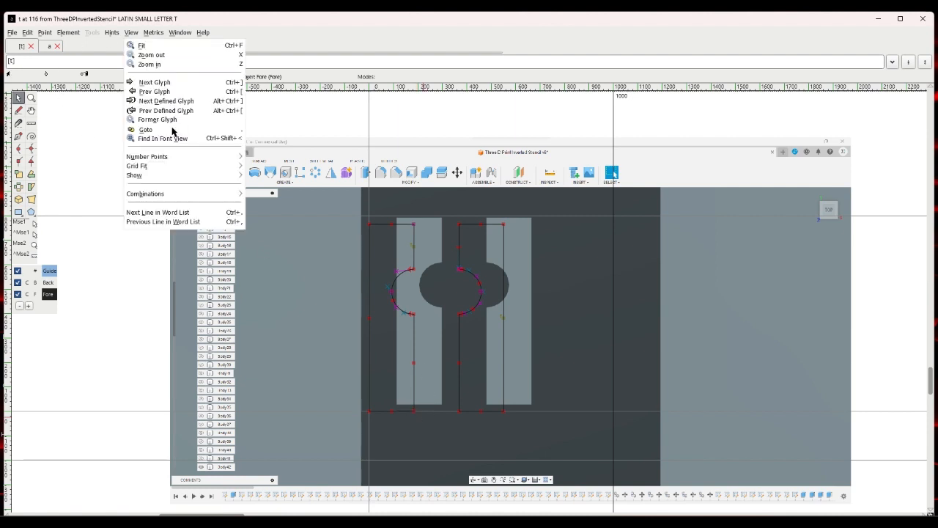
left_click(159, 86)
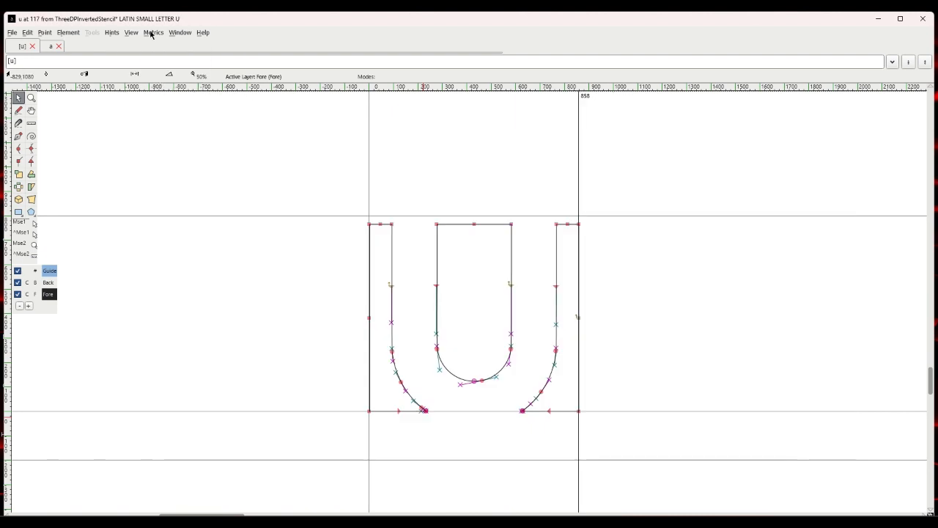
left_click(133, 33)
left_click(150, 85)
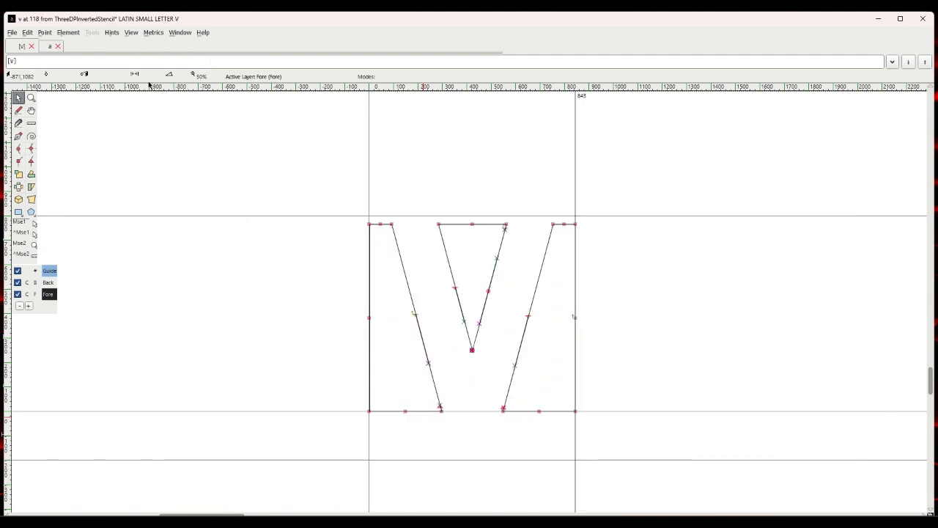
left_click(134, 33)
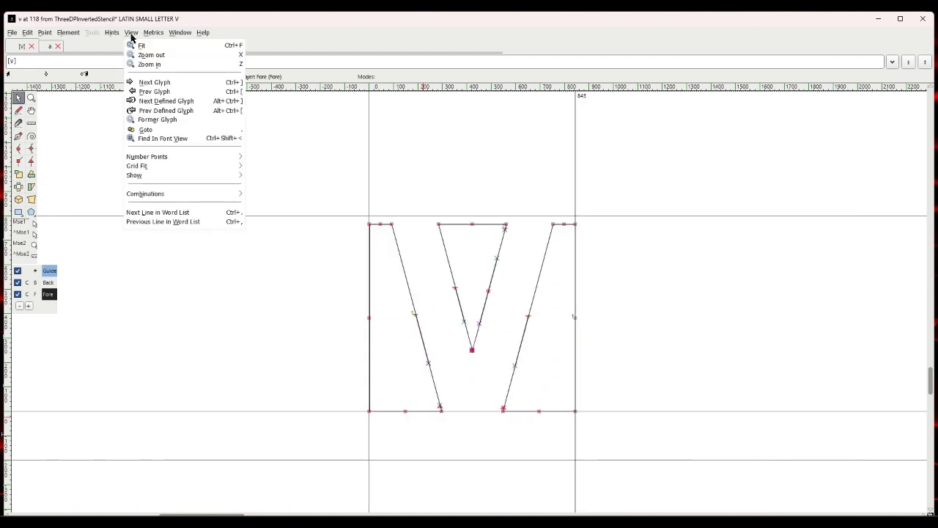
left_click(143, 85)
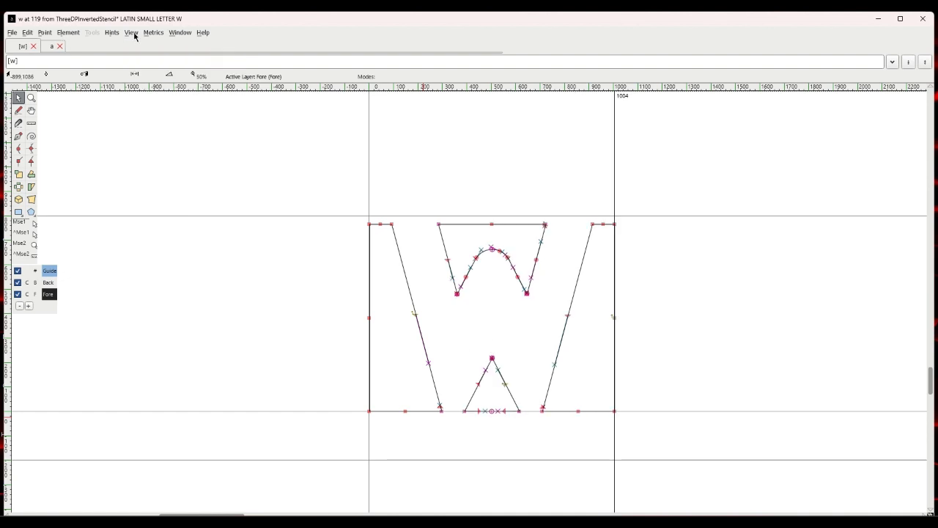
left_click(133, 34)
left_click(144, 83)
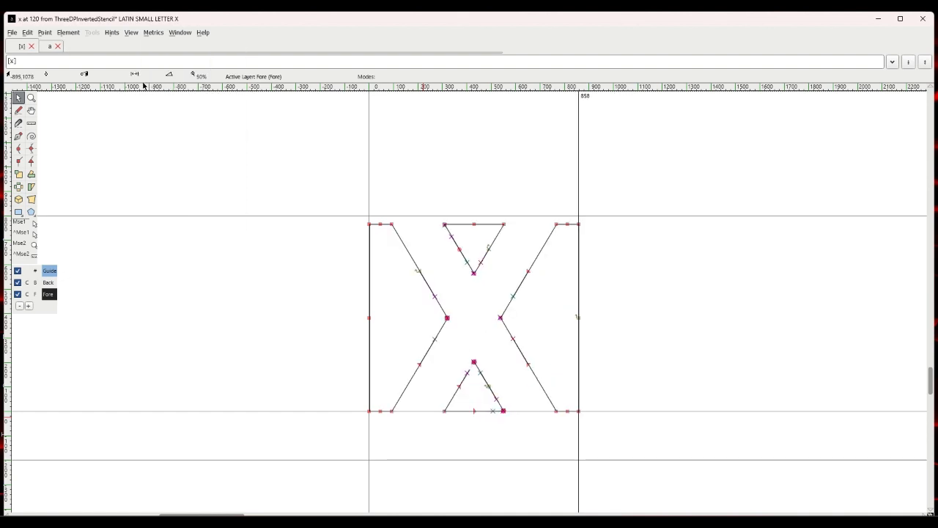
left_click(134, 33)
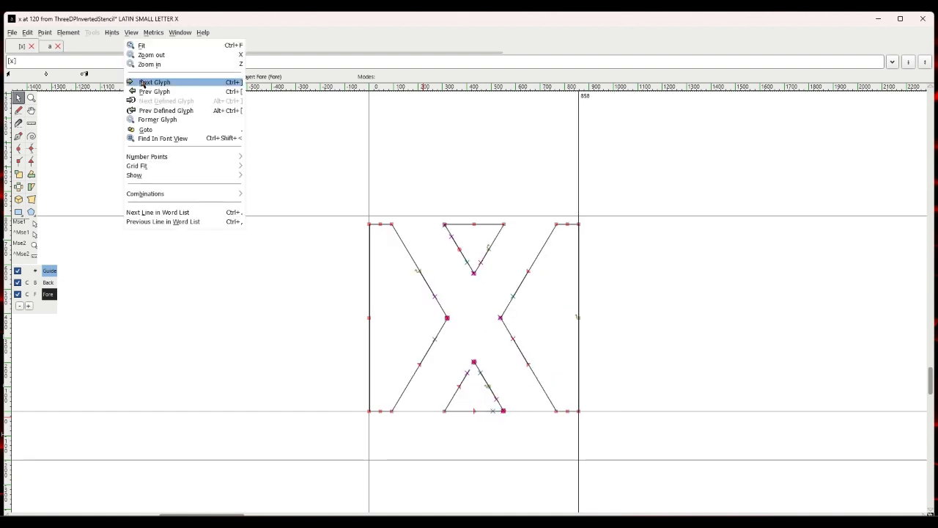
left_click(143, 83)
Import the image yl.png into the lowercase y glyph.
left_click(12, 33)
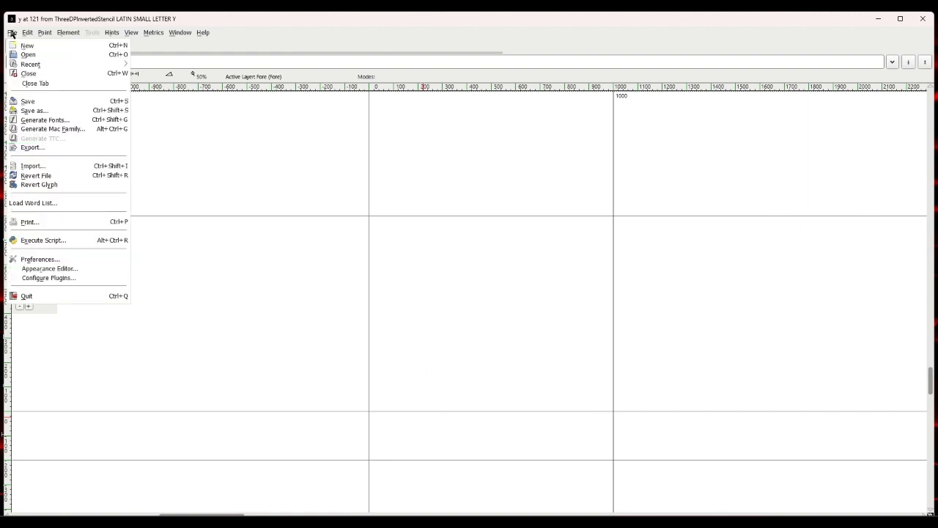
left_click(34, 166)
scroll(426, 254, "down", 2)
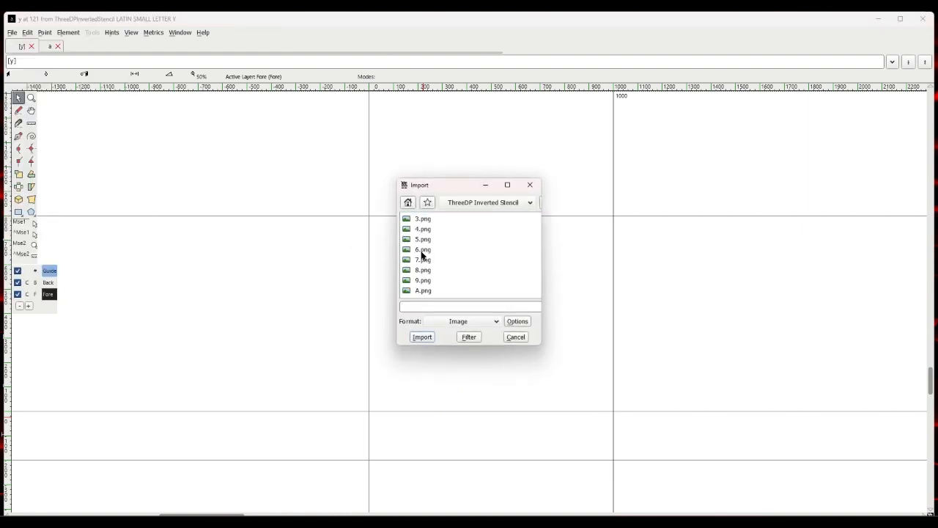
type("Y.png")
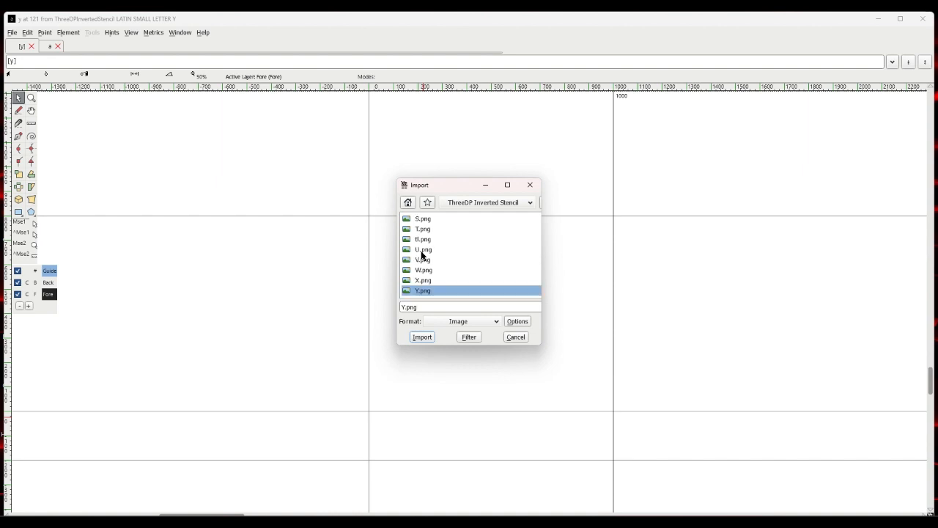
scroll(428, 278, "down", 1)
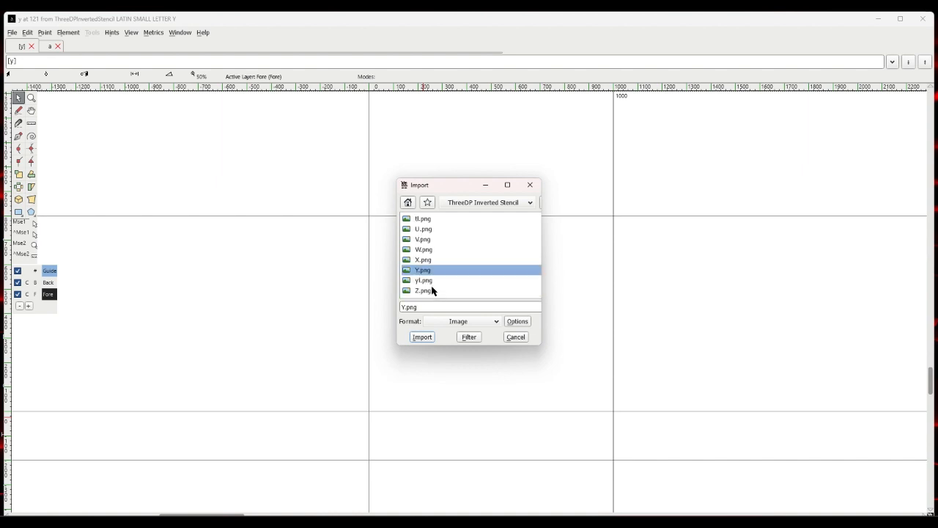
left_click(430, 281)
left_click(428, 336)
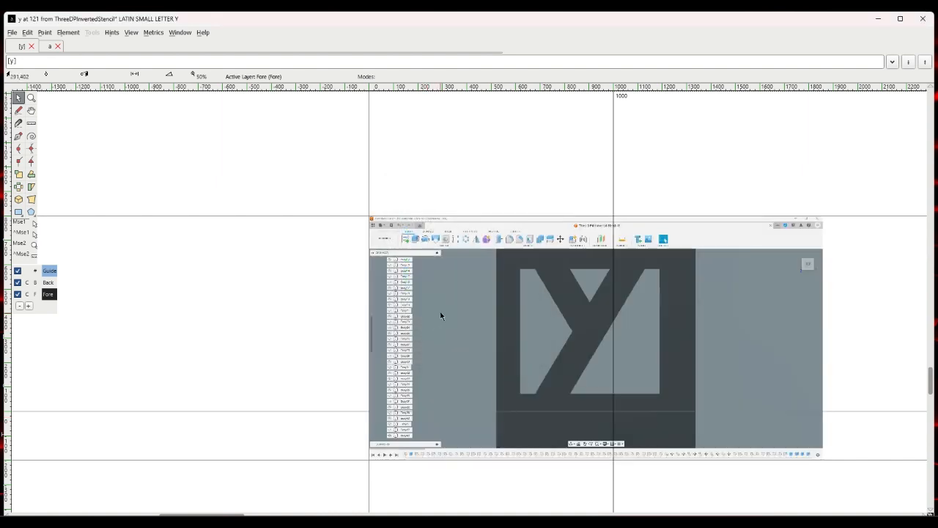
On the Back layer, scale the y image uniformly to 150% and position its letter between the baseline and the ascender line.
left_click(49, 283)
left_click_drag(492, 302, 420, 295)
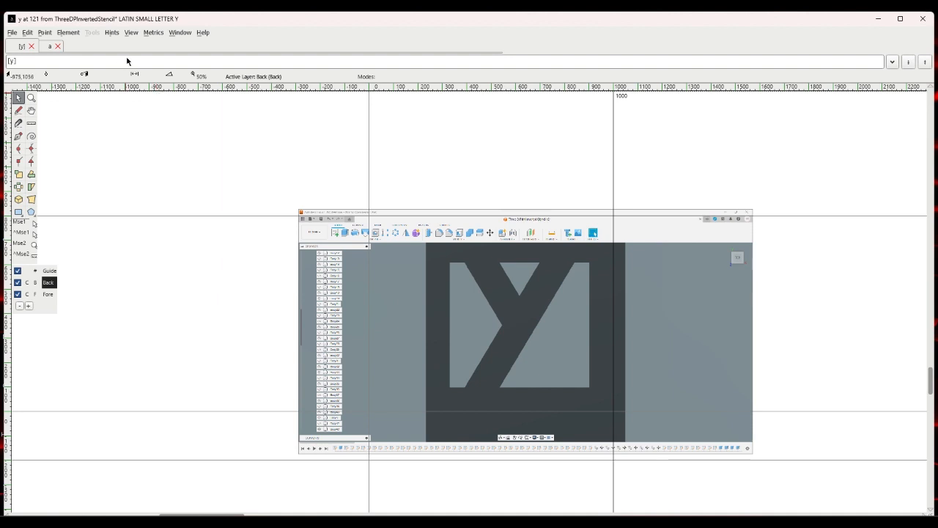
left_click(69, 33)
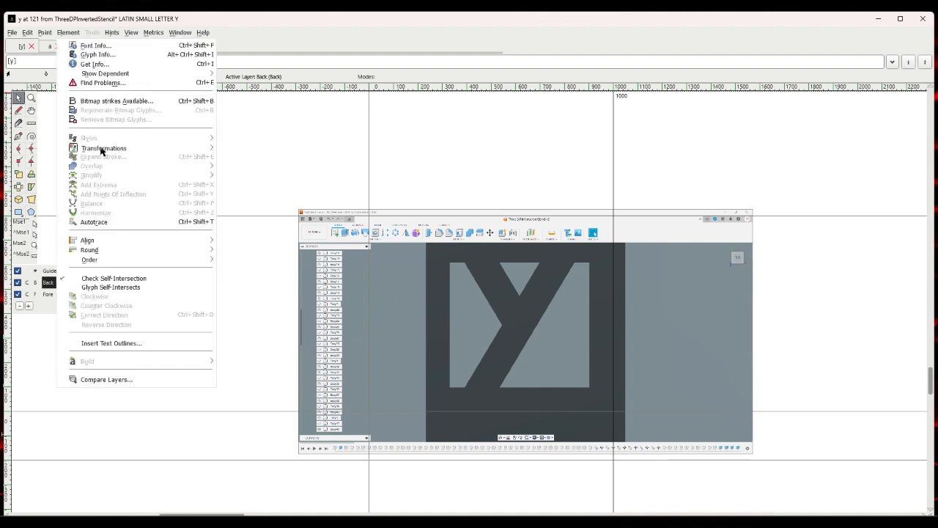
mouse_move(103, 149)
left_click(233, 151)
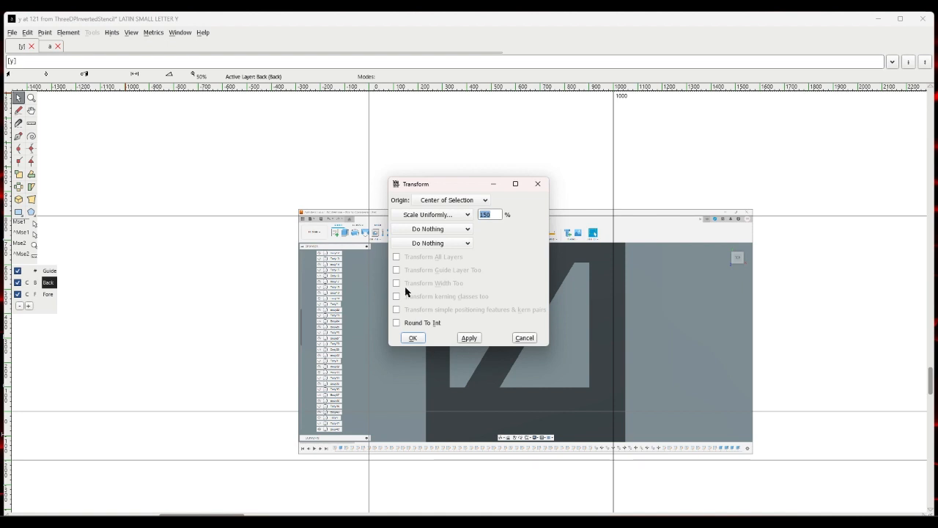
left_click(413, 338)
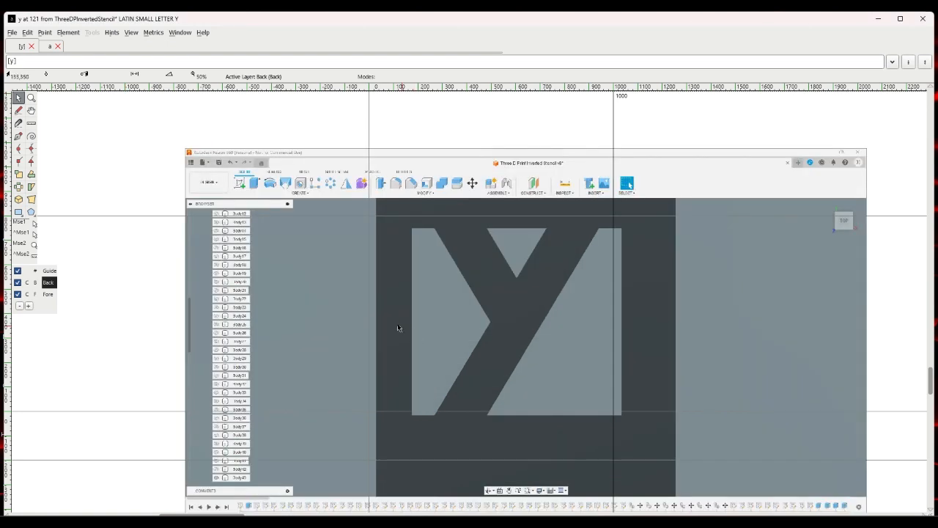
left_click_drag(398, 327, 373, 320)
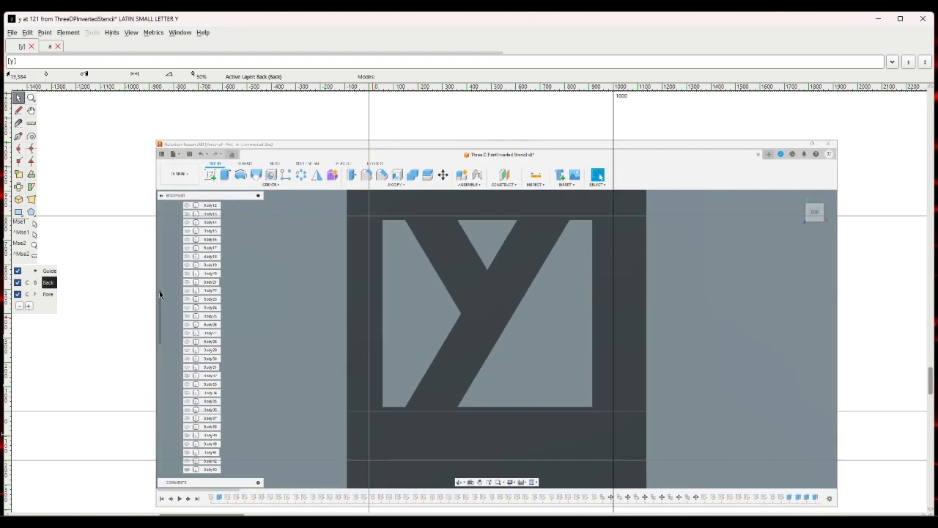
Autotrace the y background image on the Fore layer.
left_click(47, 294)
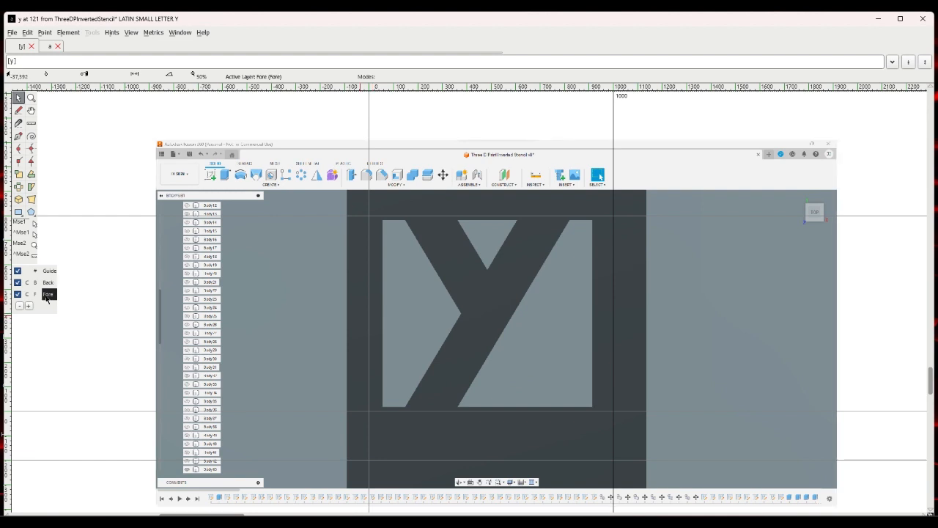
left_click(69, 32)
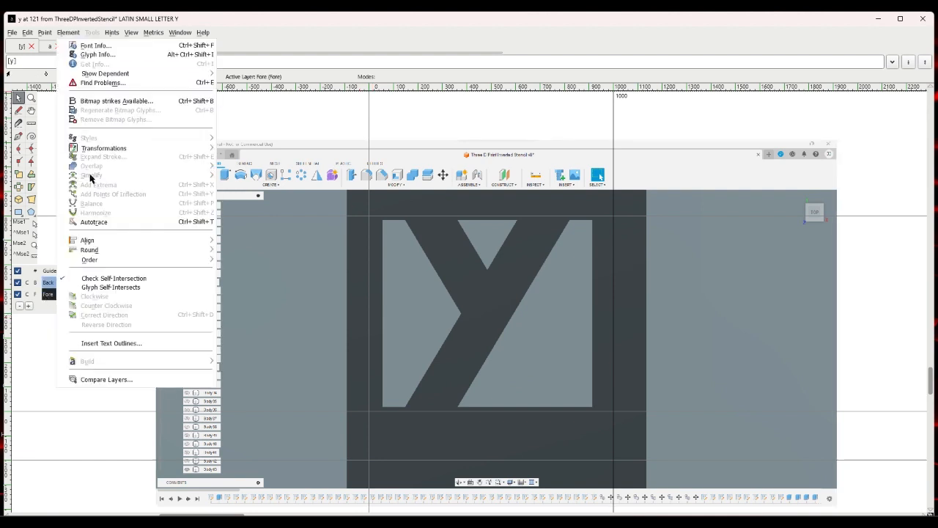
left_click(96, 224)
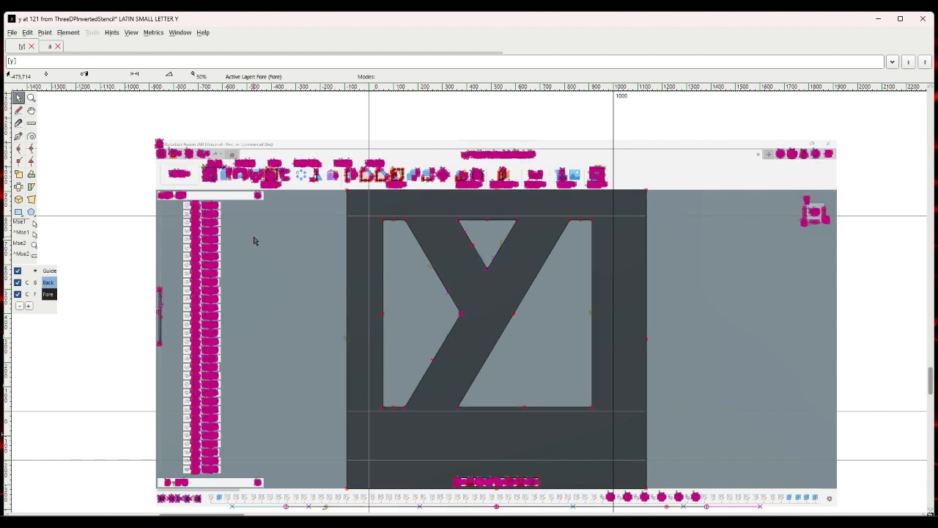
Delete every traced contour outside the y letter shapes by inverting the selection of the letter's outlines.
left_click_drag(373, 212, 597, 417)
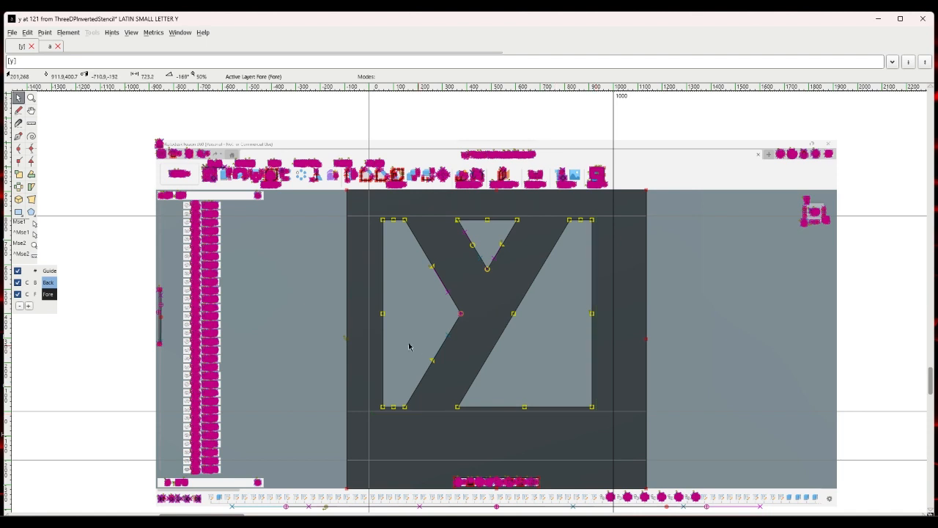
left_click(12, 33)
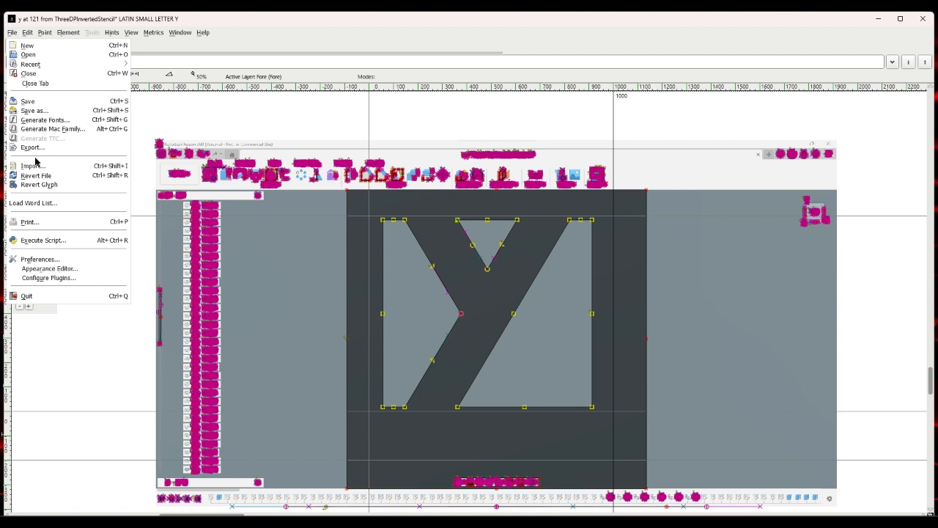
mouse_move(27, 32)
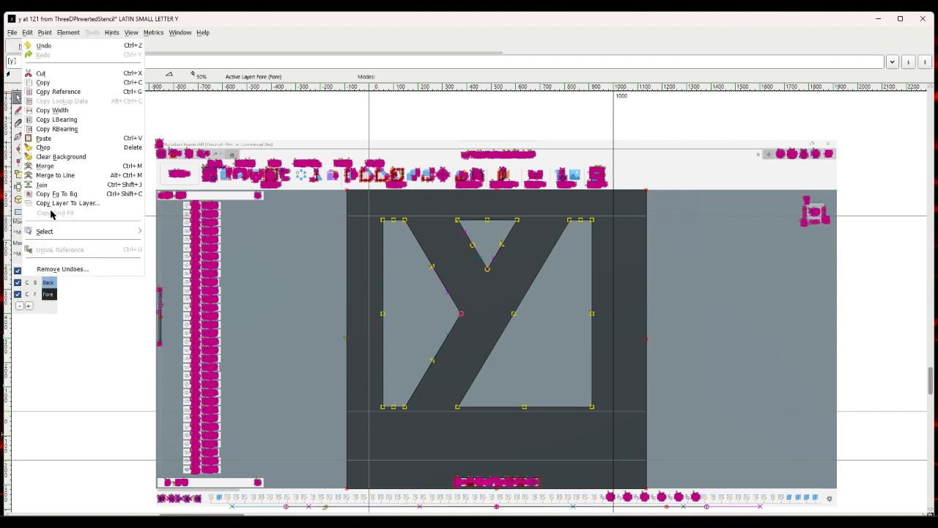
left_click(155, 244)
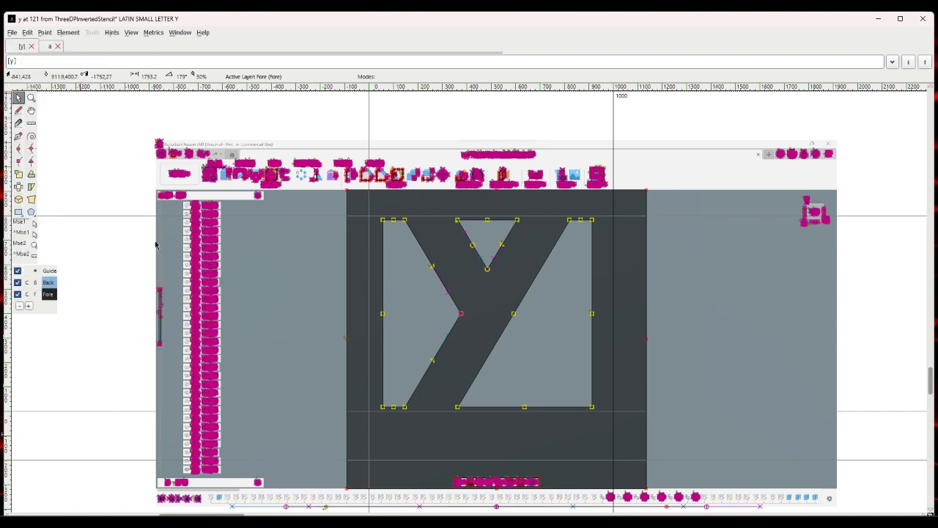
key("Delete")
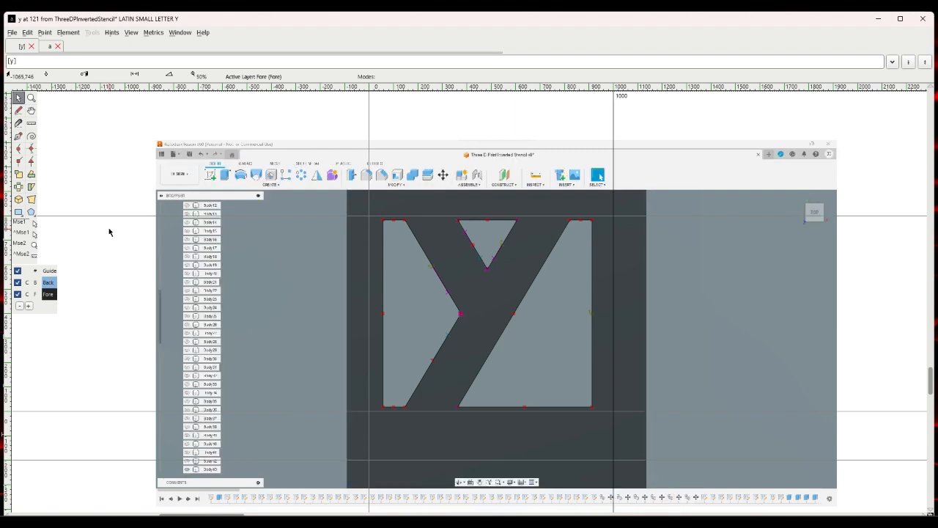
Move the y outlines together so their lower-left corner sits on the origin at 0,0.
left_click_drag(358, 215, 605, 419)
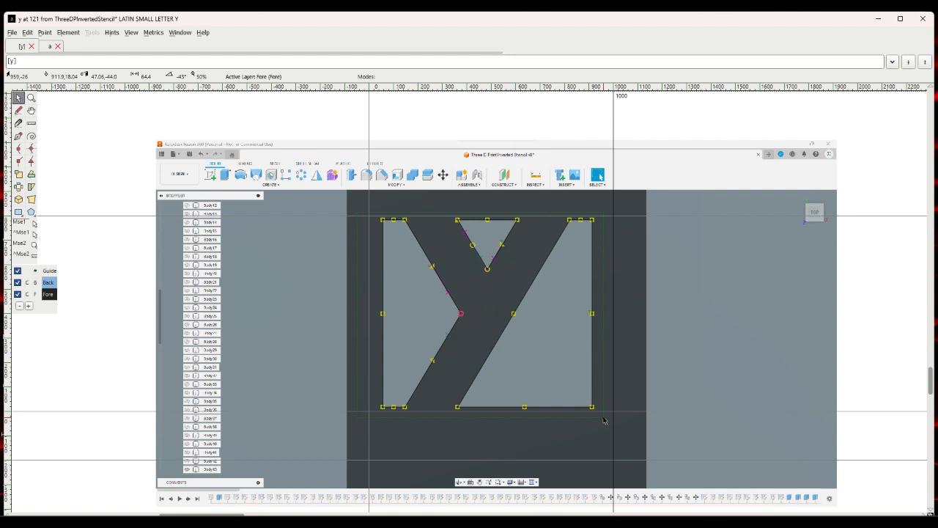
scroll(376, 394, "down", 3)
scroll(376, 393, "up", 2)
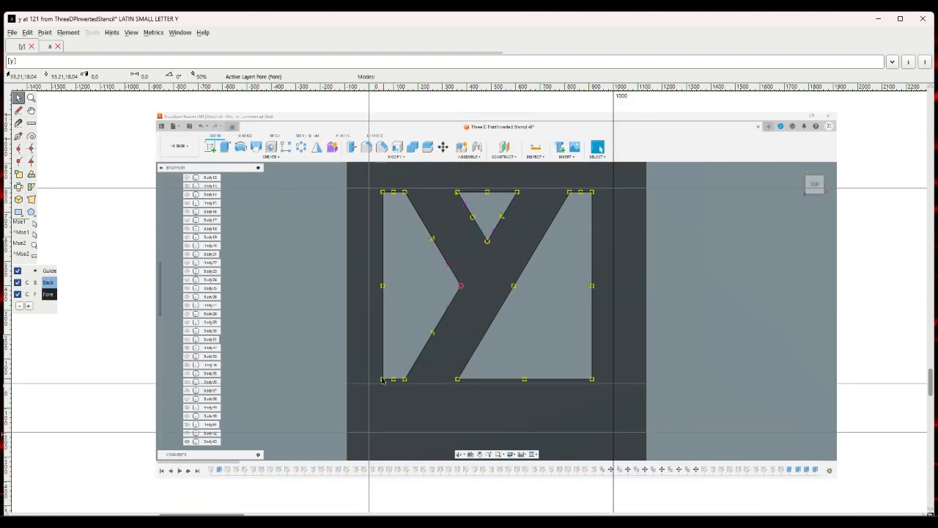
left_click_drag(383, 381, 369, 385)
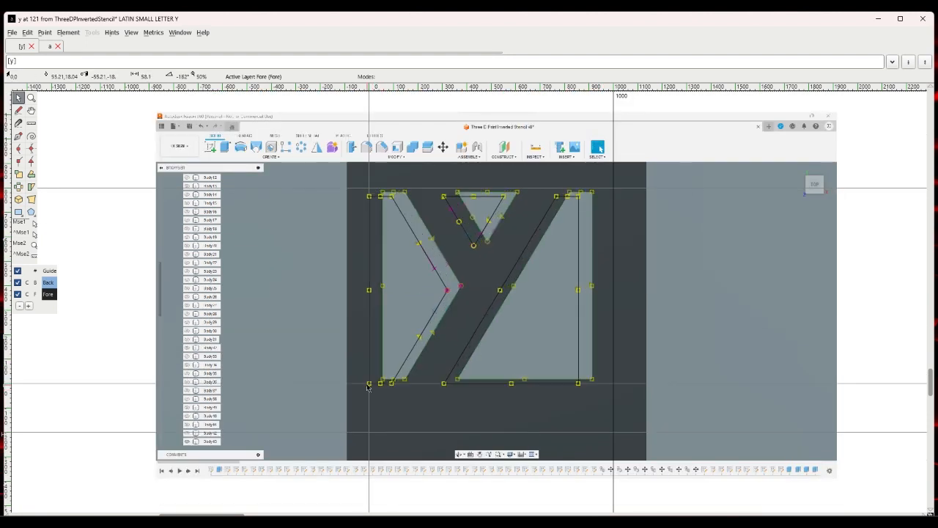
left_click(328, 347)
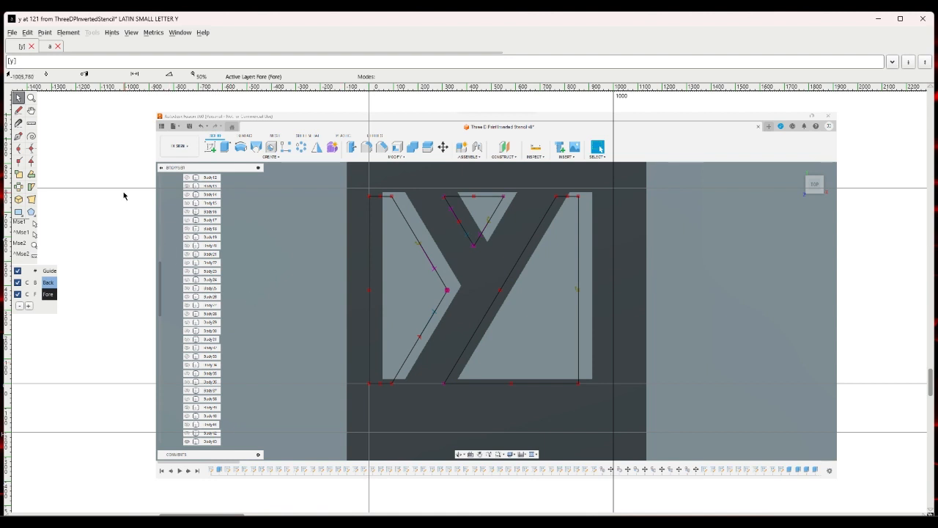
In the font overview, apply Auto Width with the offered settings to the lowercase glyphs a through y.
left_click(881, 20)
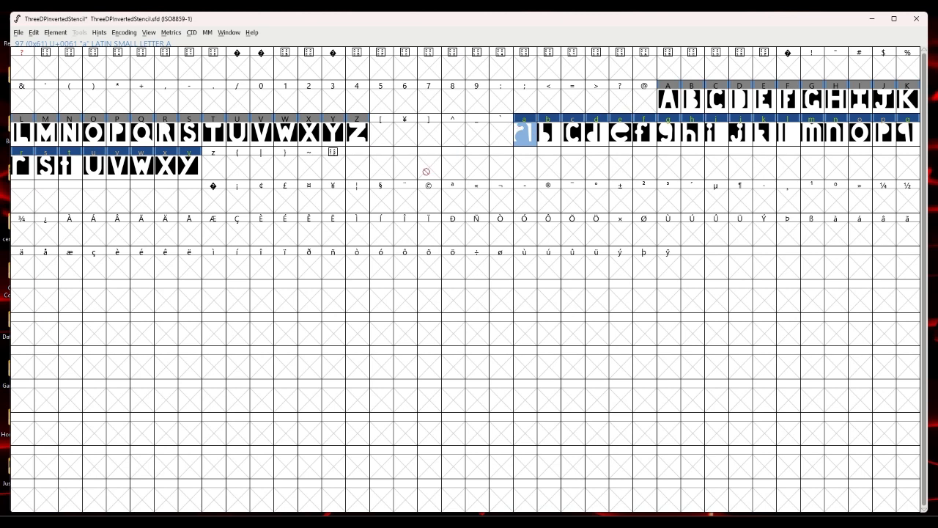
left_click(400, 174)
left_click_drag(522, 134, 194, 175)
left_click(171, 33)
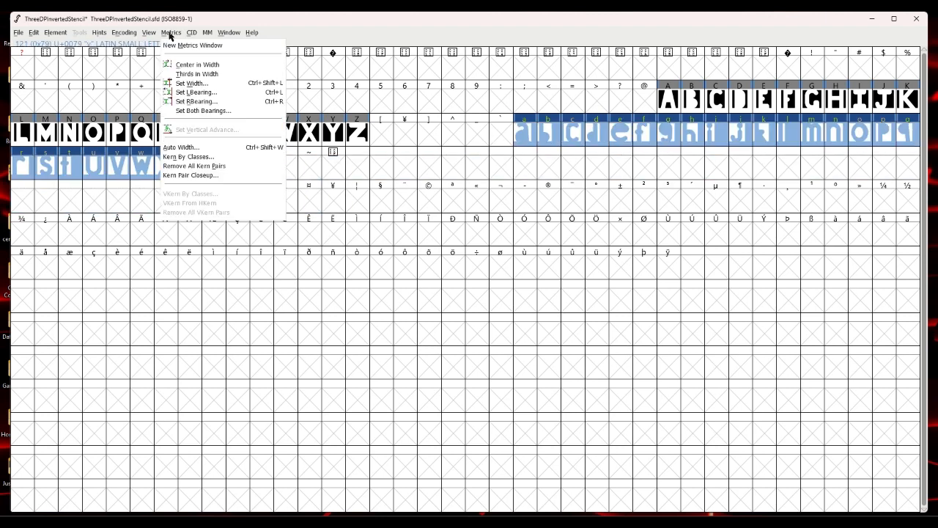
left_click(186, 150)
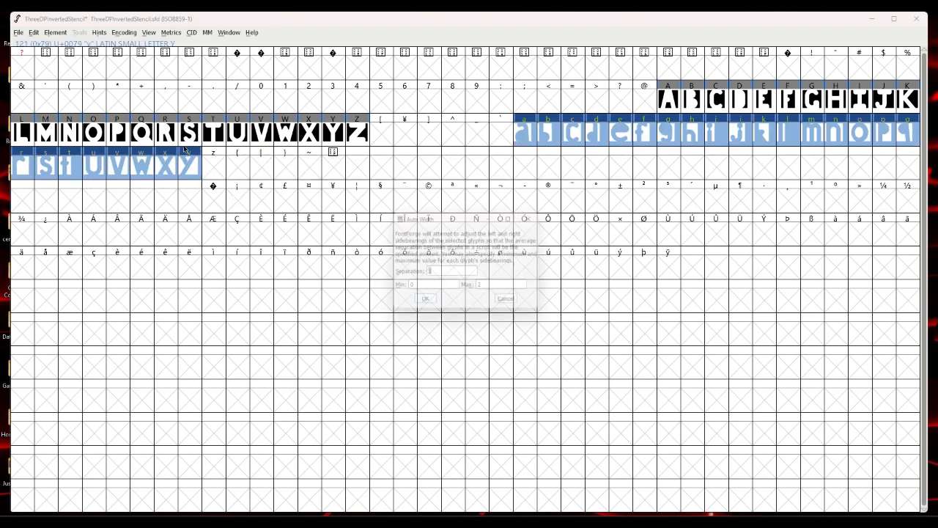
left_click(426, 299)
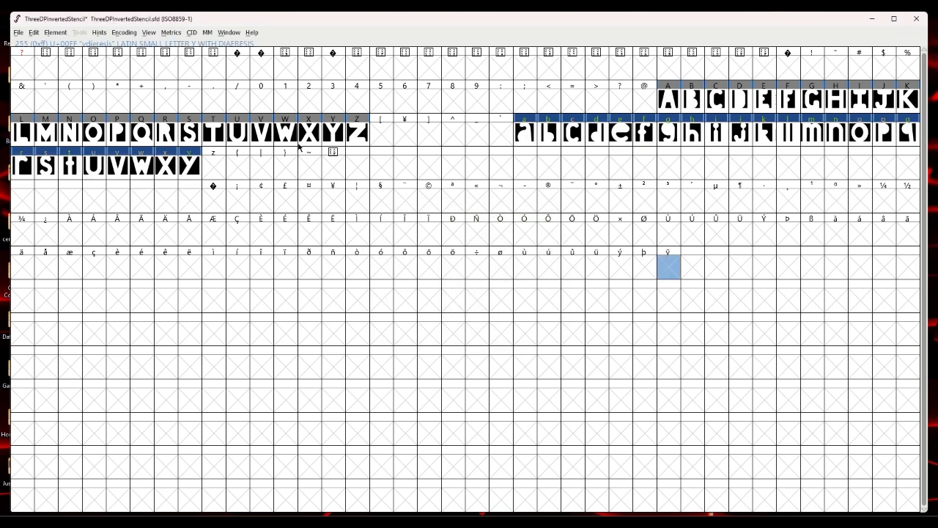
Open the empty digit zero glyph and import the image 0.png into it.
left_click(268, 110)
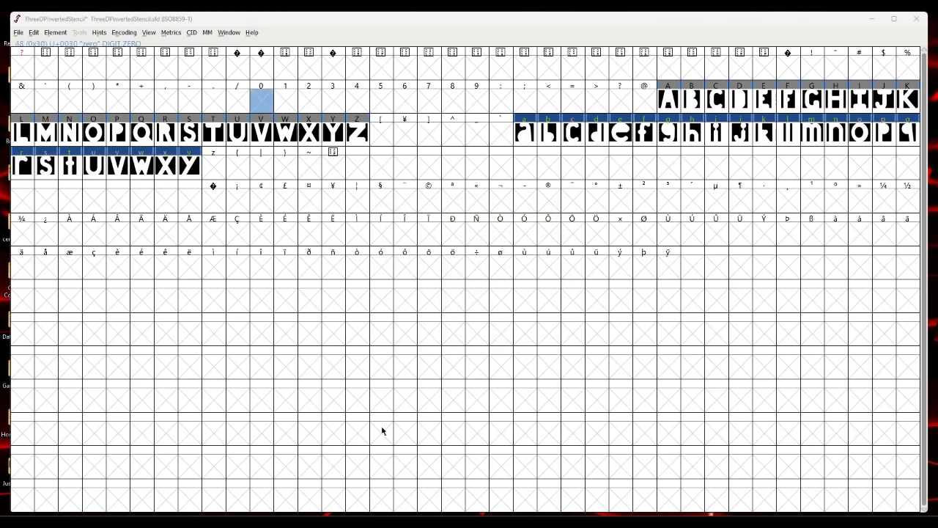
left_click(435, 497)
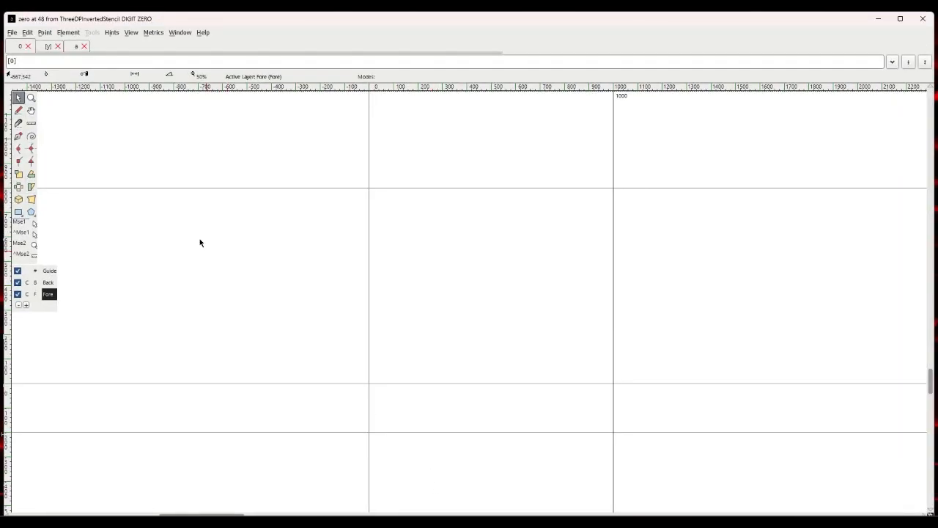
left_click(11, 32)
left_click(36, 166)
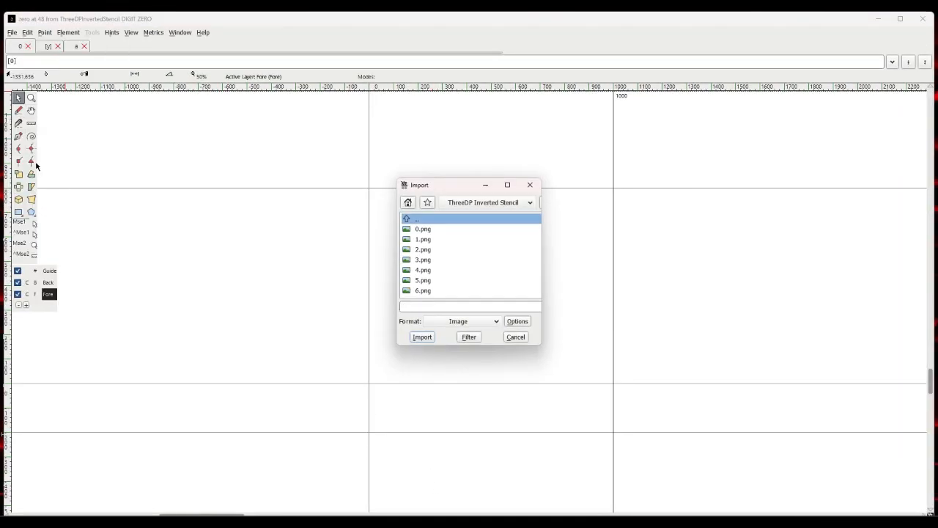
left_click(422, 229)
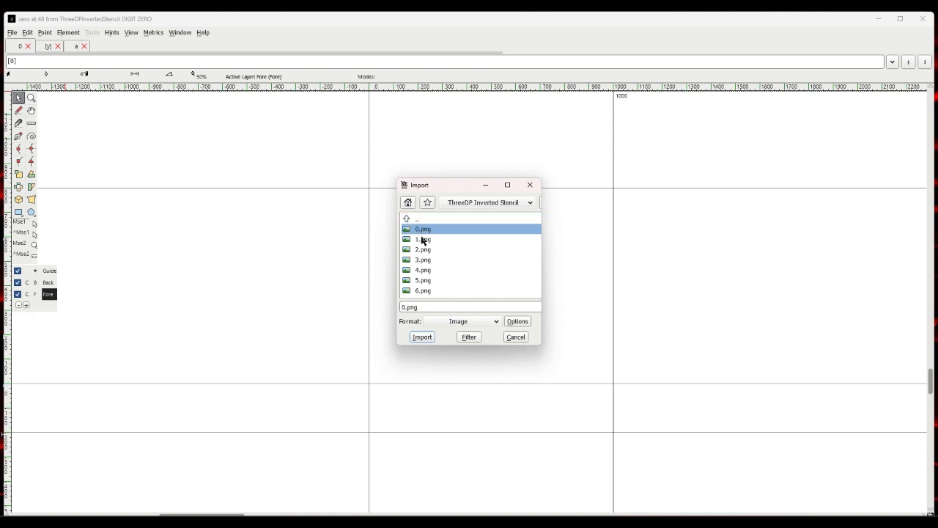
left_click(422, 337)
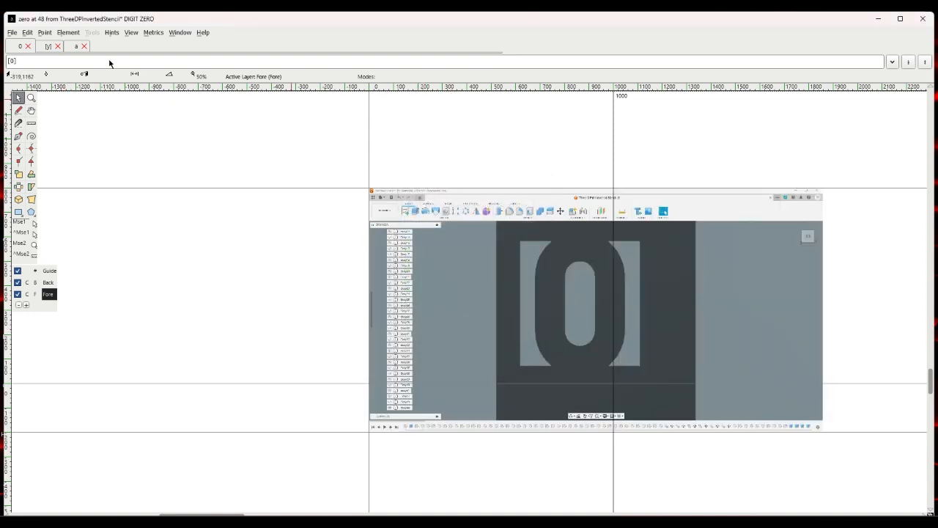
On the Back layer, scale the zero image uniformly to 150% and position its digit between the baseline and the ascender line.
left_click(48, 283)
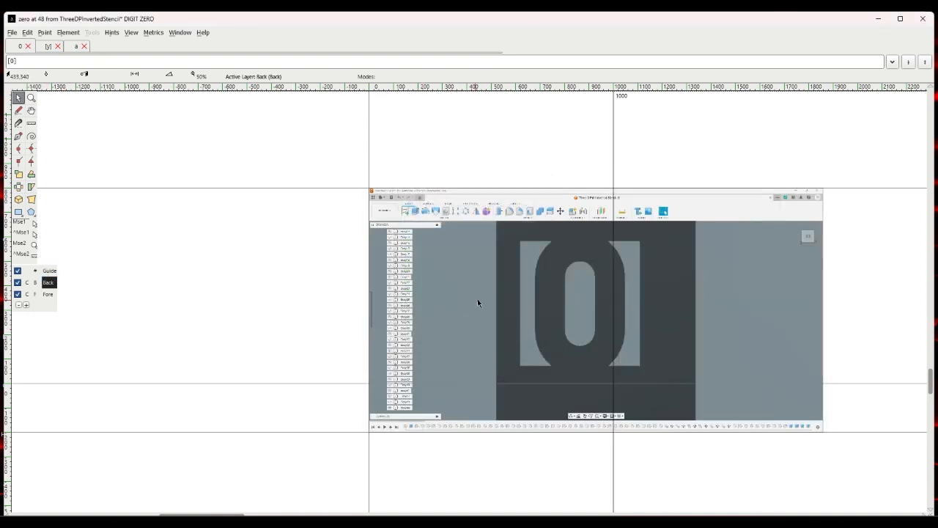
left_click_drag(478, 298, 431, 295)
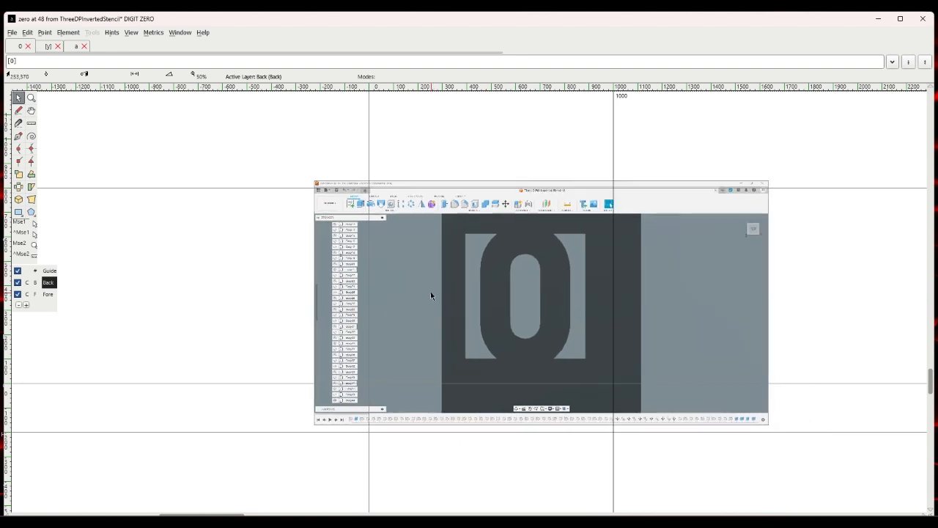
left_click(68, 33)
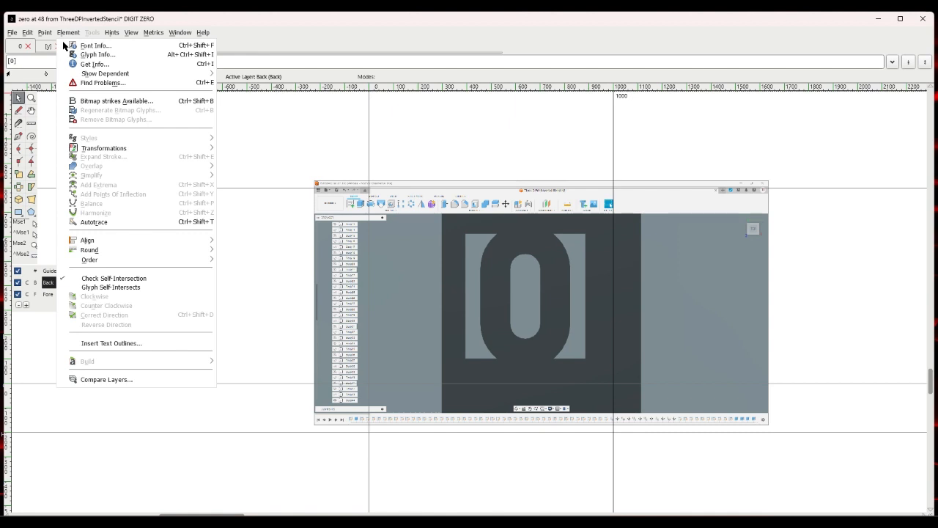
mouse_move(98, 148)
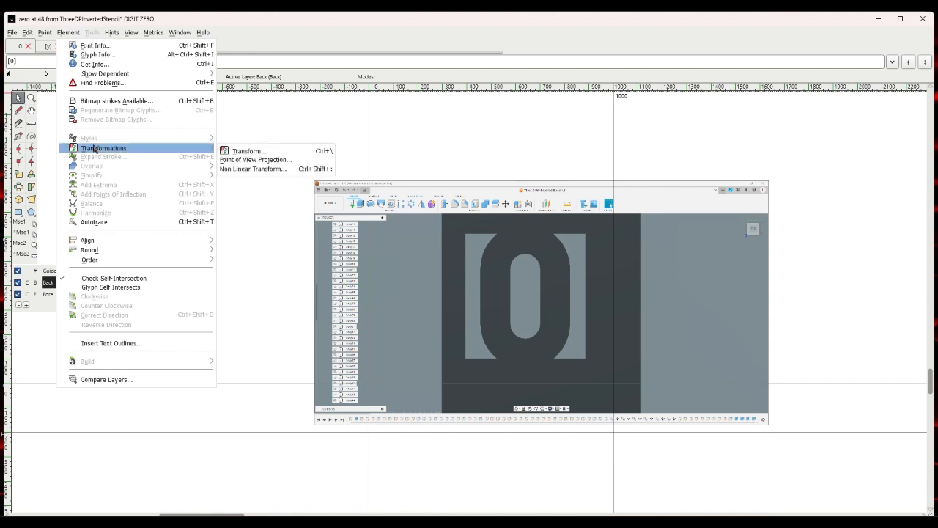
left_click(233, 151)
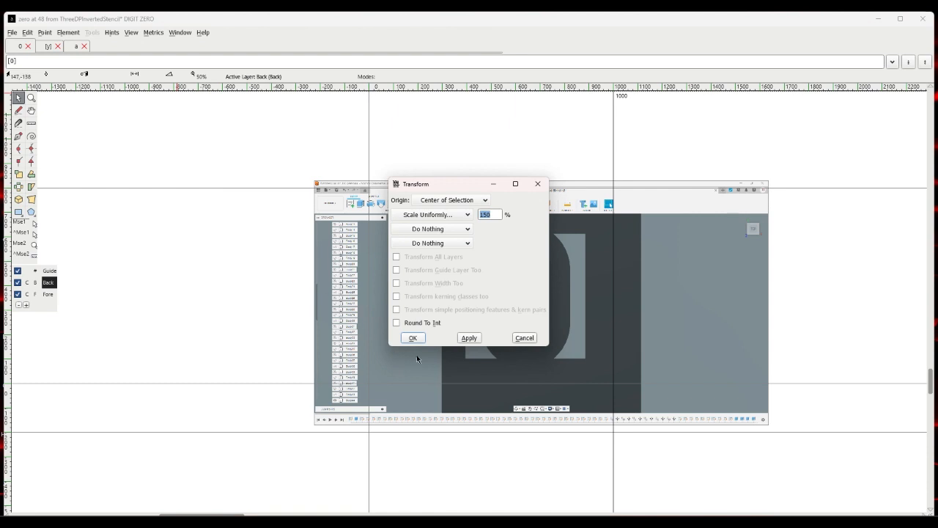
left_click(414, 338)
left_click_drag(471, 317, 428, 303)
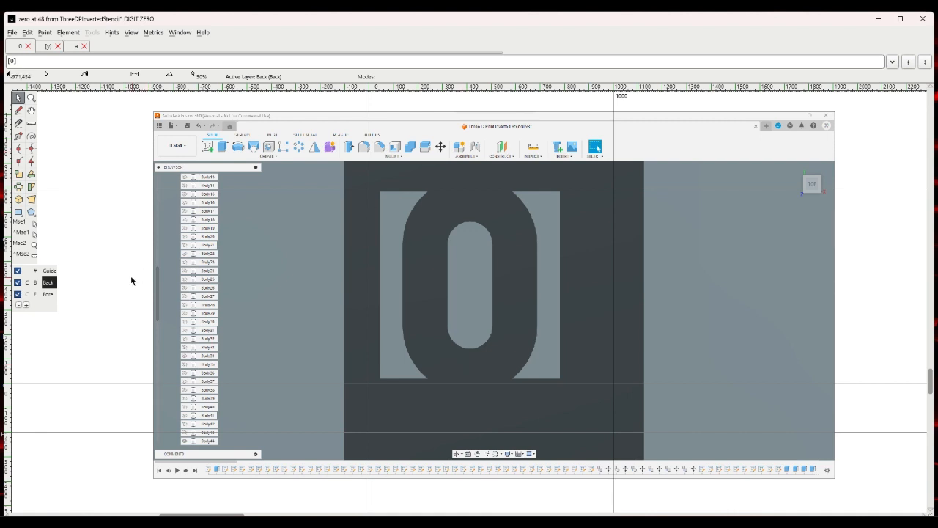
Autotrace the zero background image on the Fore layer.
left_click(56, 295)
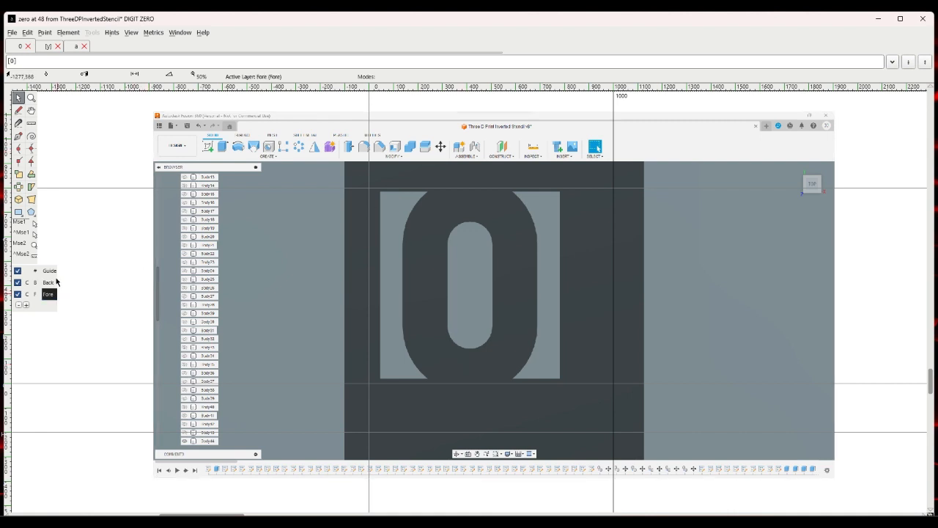
left_click(66, 34)
left_click(93, 221)
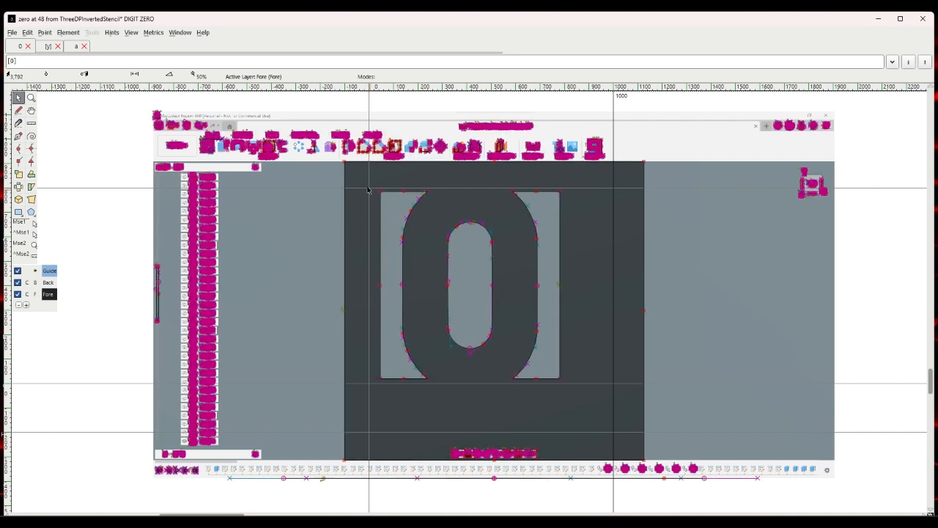
Select the zero's outlines, invert the selection and delete all stray traced contours around the digit.
left_click_drag(360, 181, 579, 392)
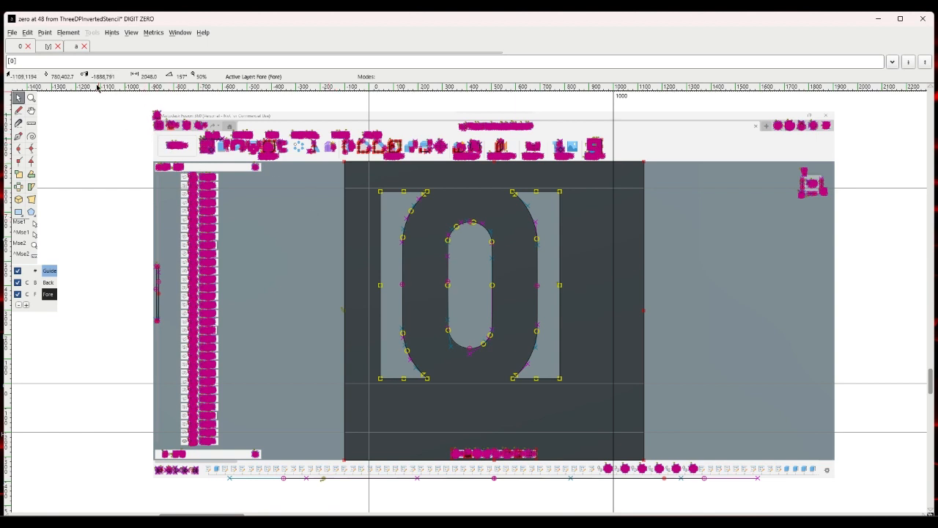
left_click(29, 34)
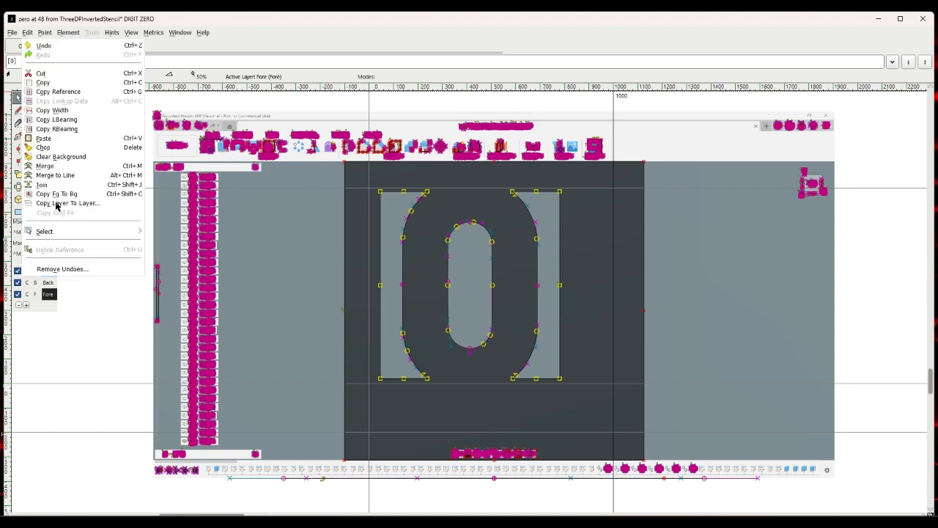
mouse_move(52, 232)
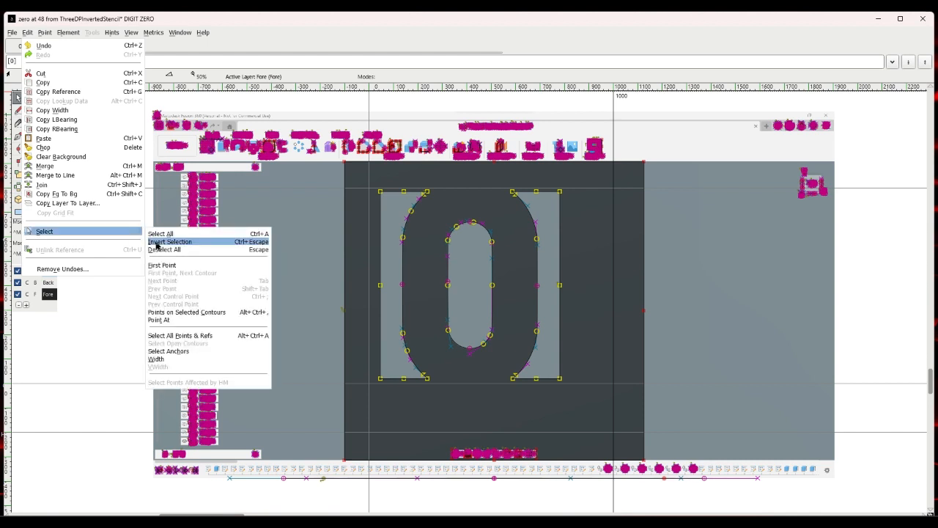
left_click(156, 242)
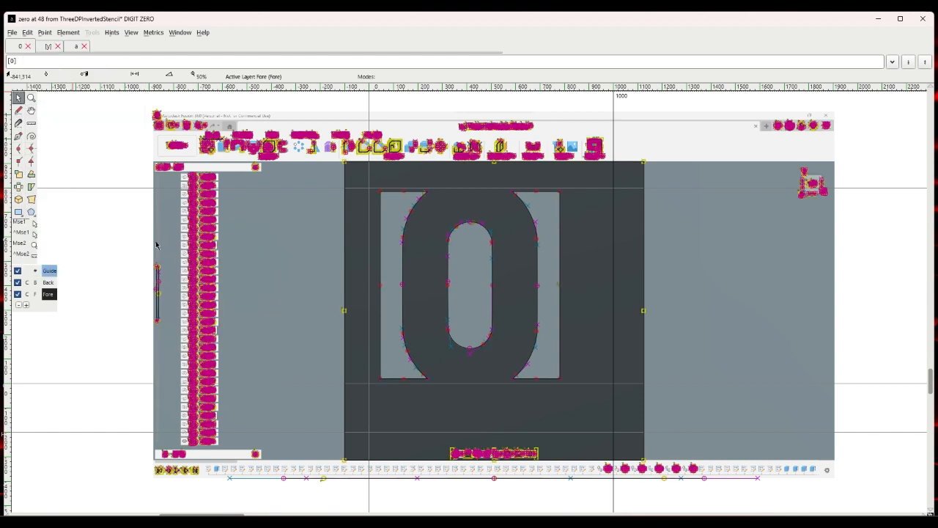
left_click(156, 245)
Move the zero outlines together so their lower-left corner sits at the origin on the baseline.
left_click_drag(352, 180, 577, 391)
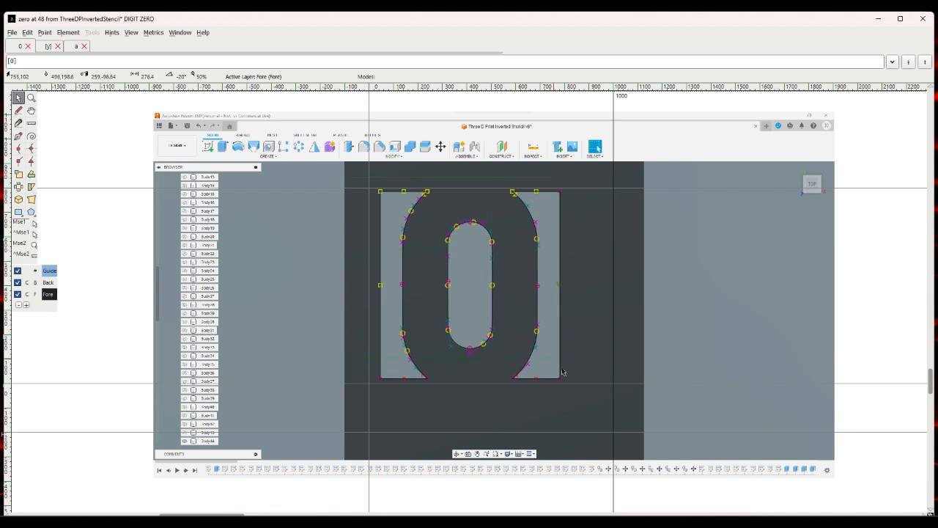
left_click_drag(380, 381, 369, 383)
left_click(323, 350)
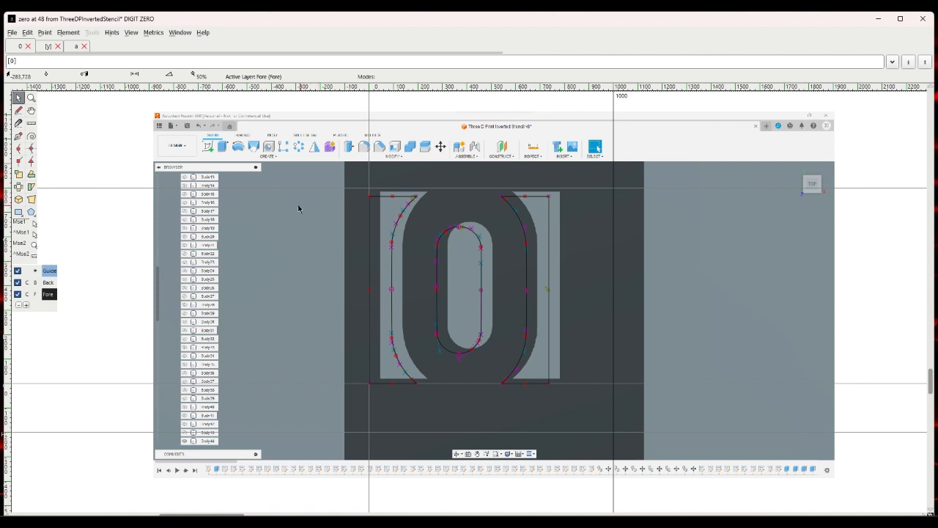
Go to the digit one glyph and import 1.png as its background image.
left_click(132, 33)
left_click(146, 84)
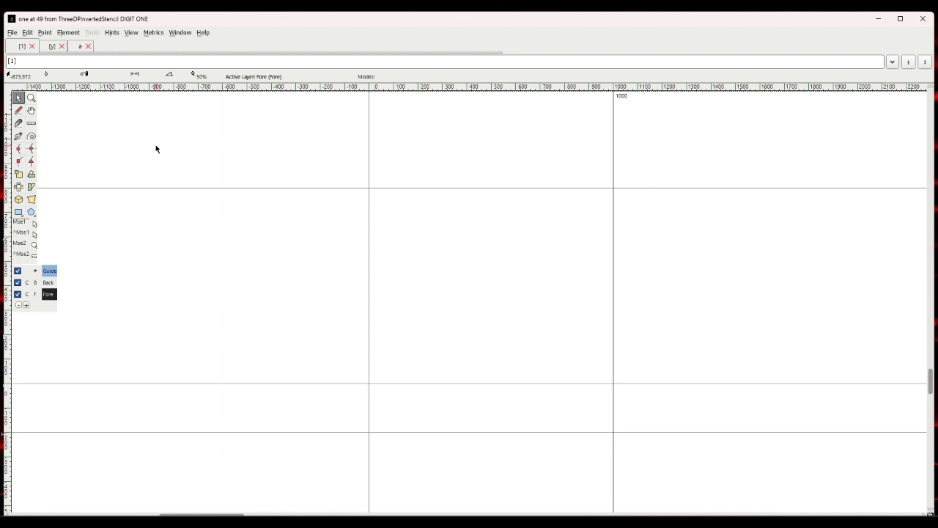
left_click(12, 32)
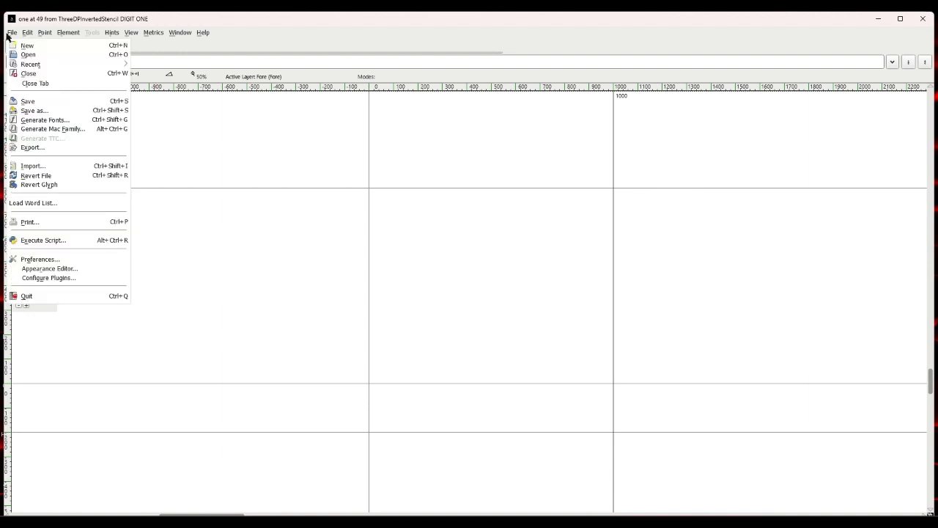
left_click(44, 167)
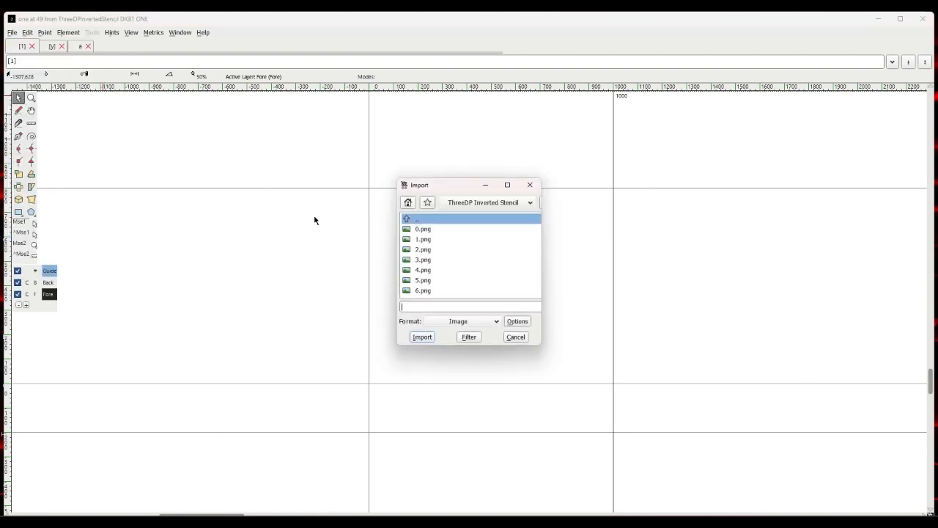
left_click(433, 239)
left_click(423, 337)
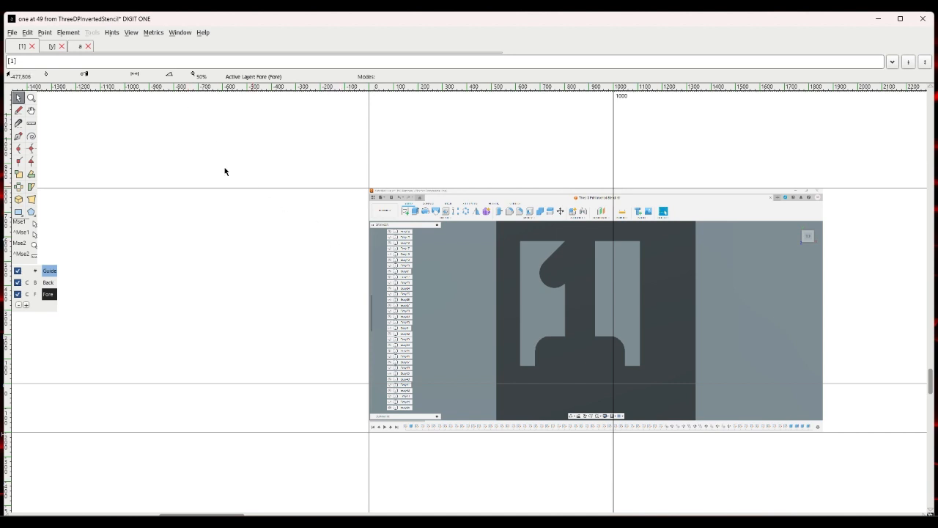
On the Back layer, move the one image toward the origin and scale it uniformly to 150%, with the digit's base on the baseline.
left_click(47, 285)
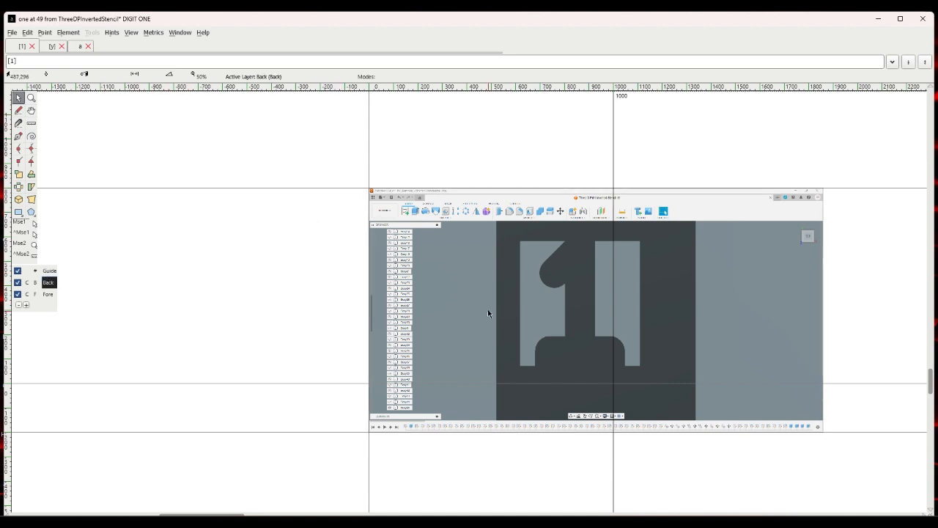
left_click_drag(488, 309, 385, 298)
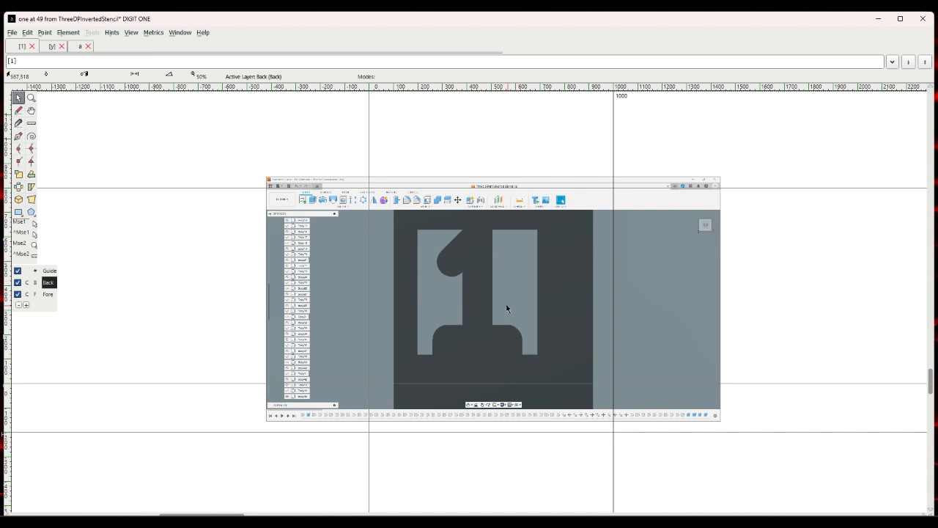
left_click(70, 33)
mouse_move(151, 153)
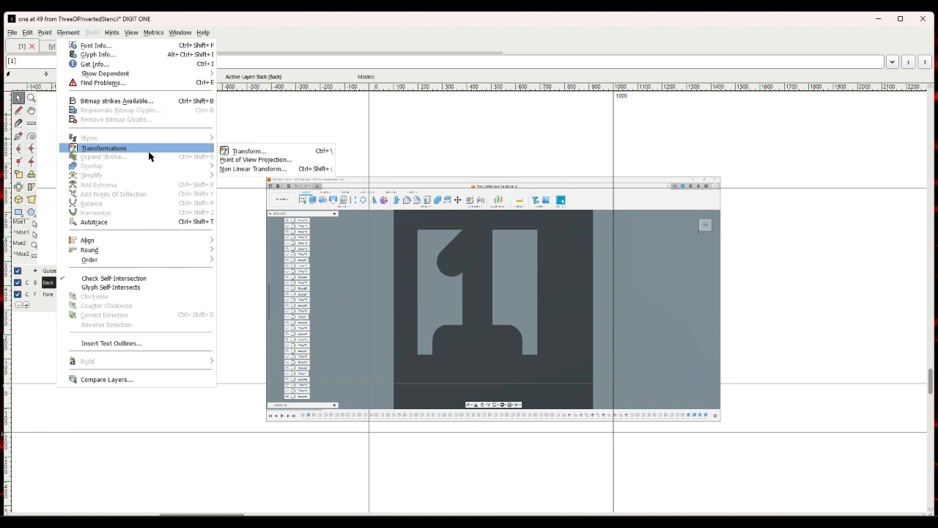
left_click(253, 152)
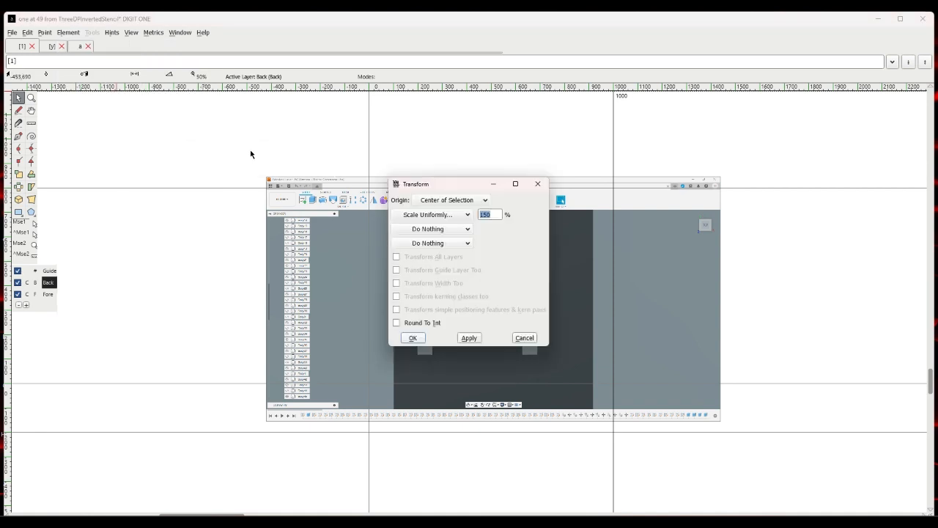
left_click(413, 338)
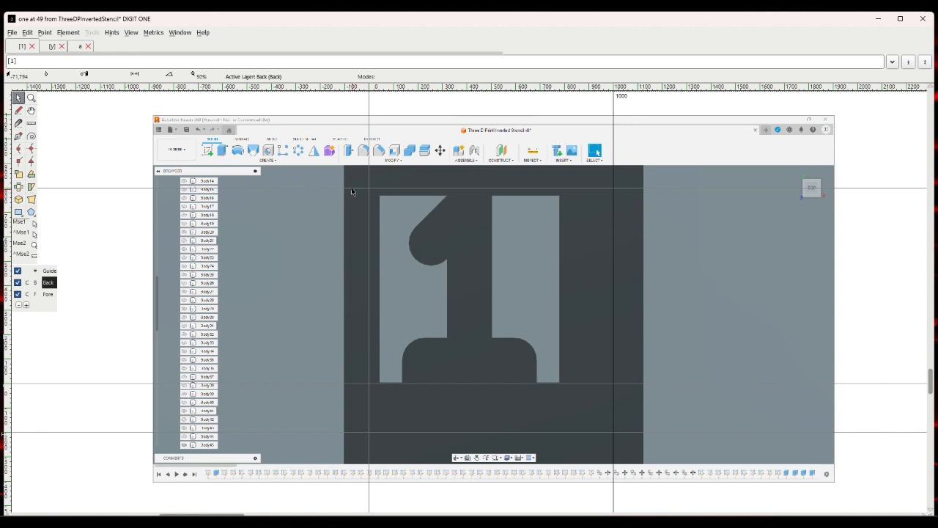
Autotrace the one background image on the Fore layer.
left_click(48, 295)
left_click(67, 32)
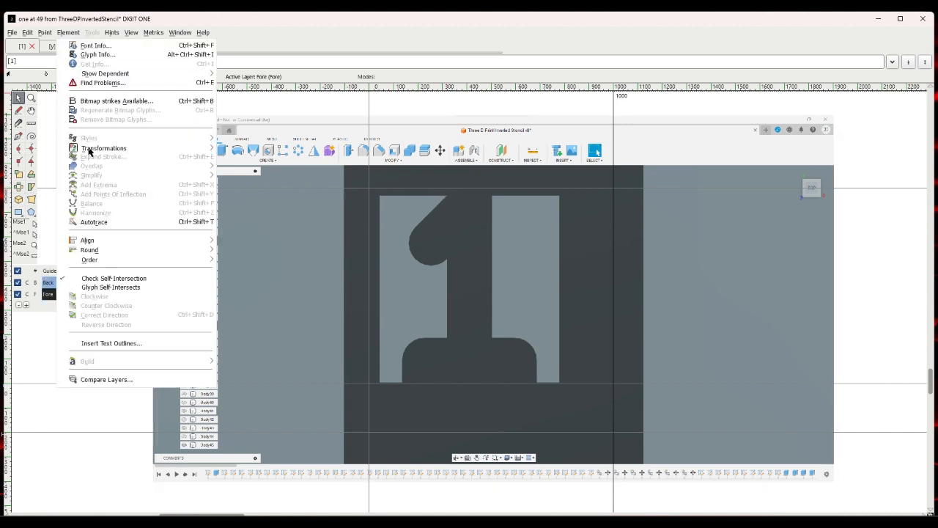
mouse_move(91, 151)
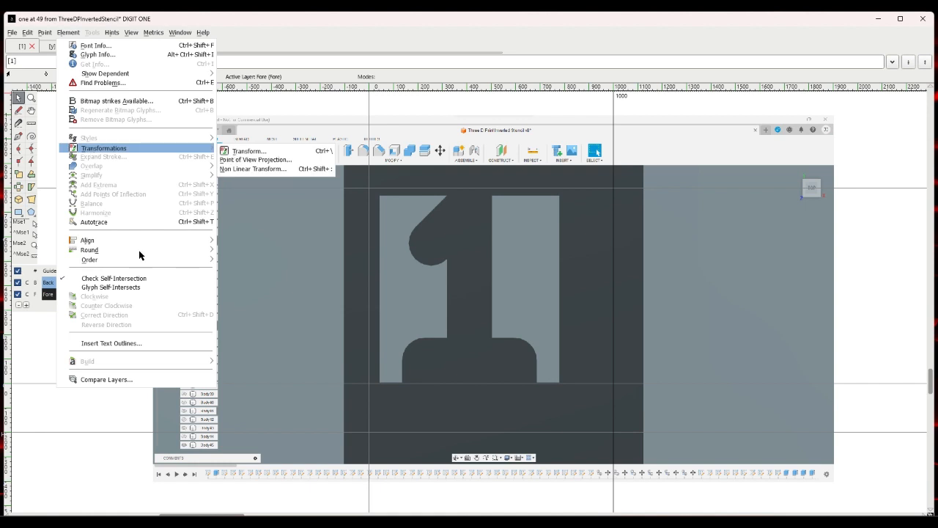
left_click(94, 222)
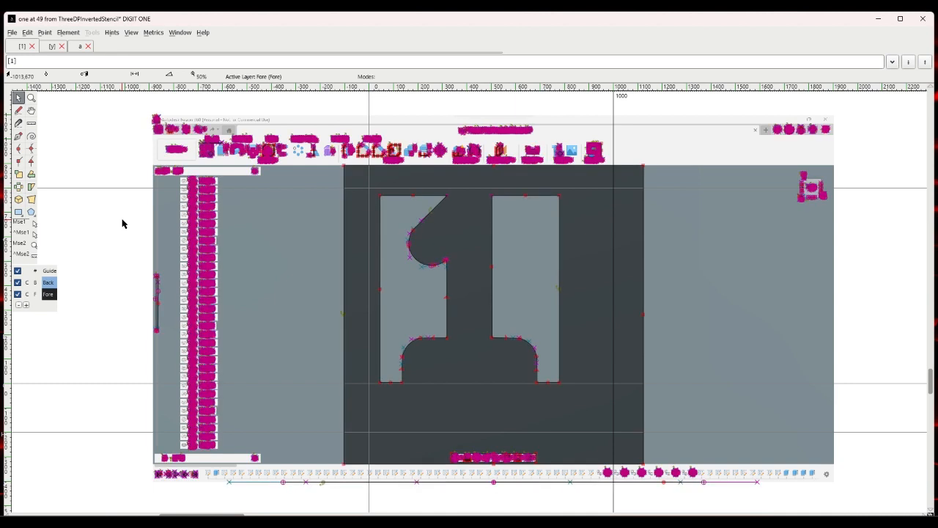
Select the one's outlines, invert the selection and delete all stray traced contours around the digit.
left_click_drag(351, 184, 565, 394)
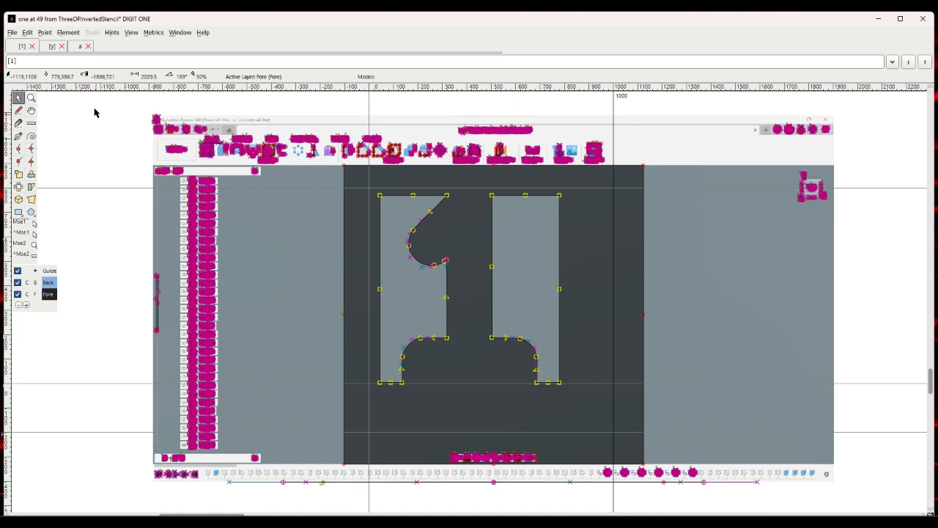
left_click(27, 34)
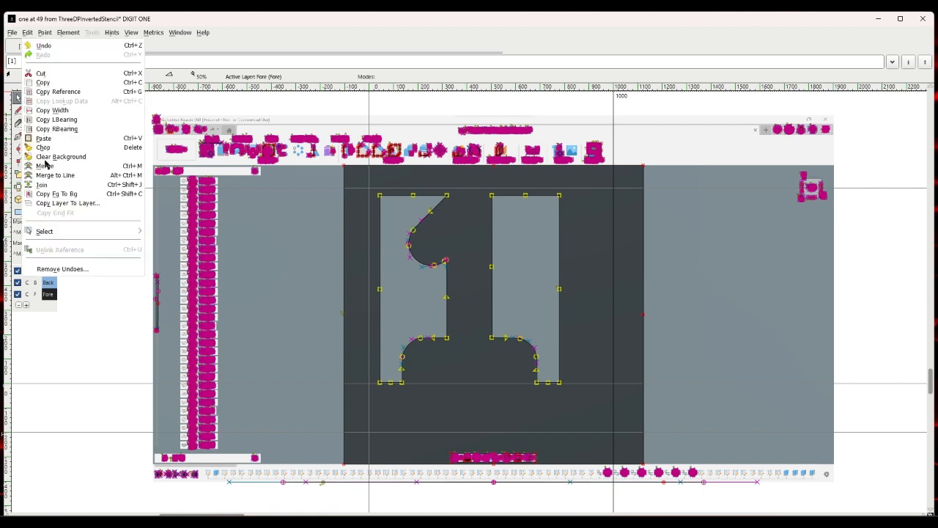
mouse_move(46, 231)
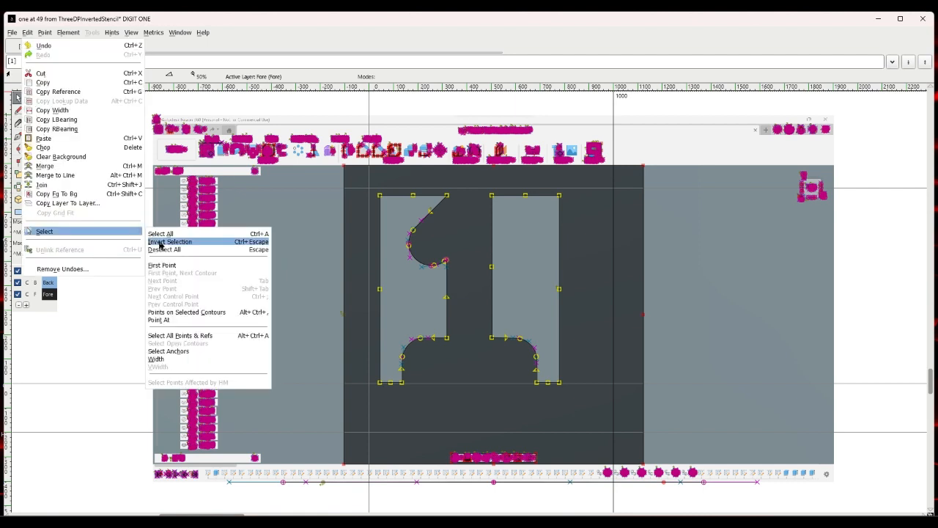
left_click(159, 244)
key("Delete")
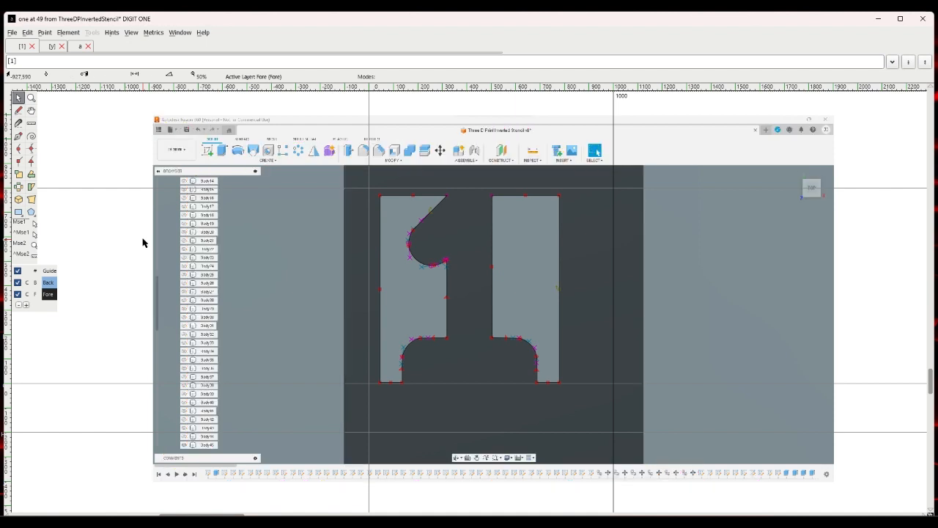
Move the one's outlines together so their lower-left corner sits at the origin on the baseline.
left_click_drag(371, 189, 569, 394)
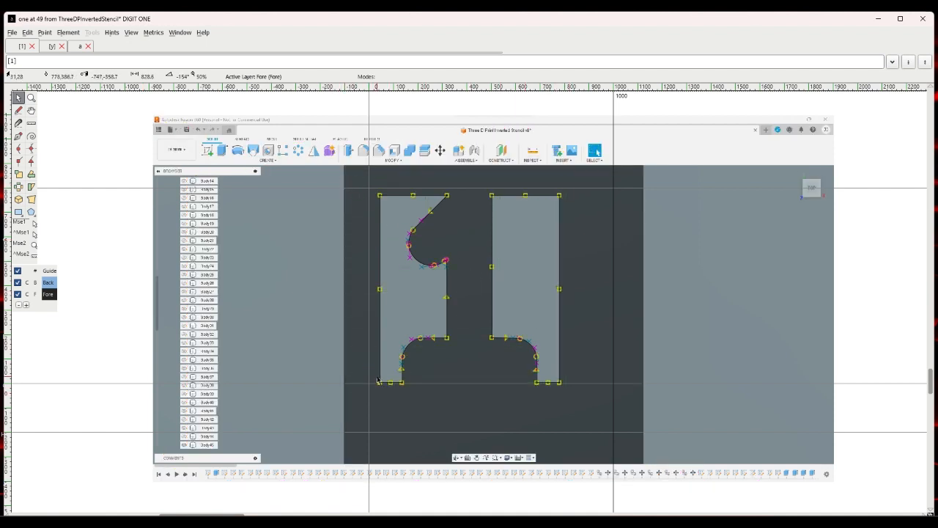
left_click_drag(380, 382, 369, 383)
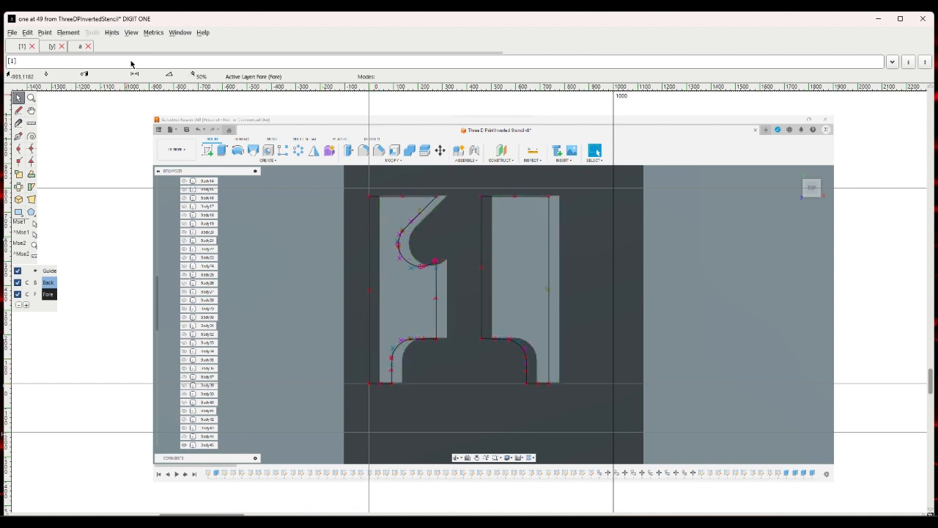
Go to the digit two glyph and import 2.png as its background image.
left_click(132, 34)
left_click(140, 83)
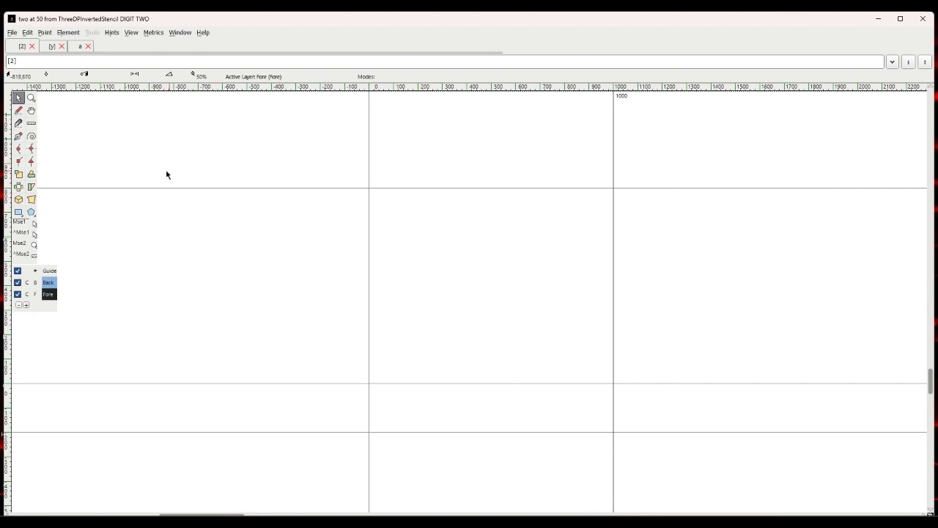
left_click(13, 33)
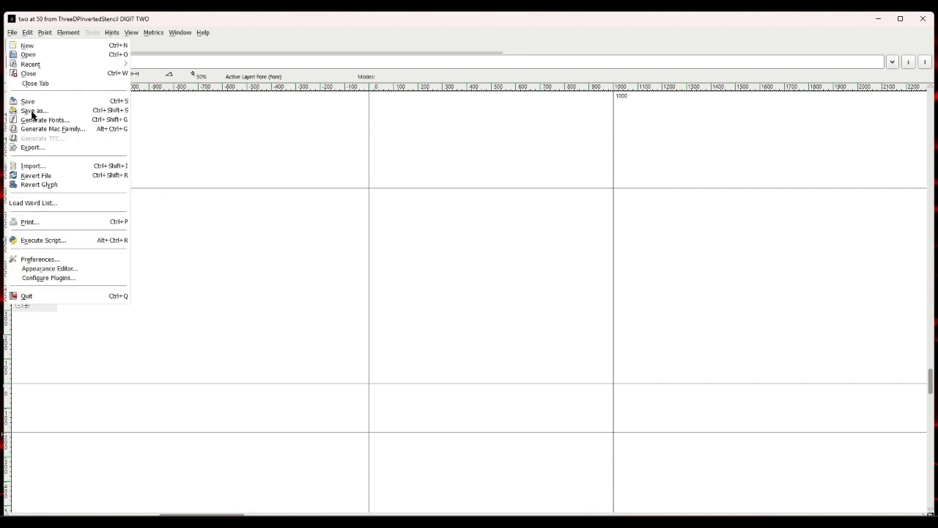
left_click(30, 168)
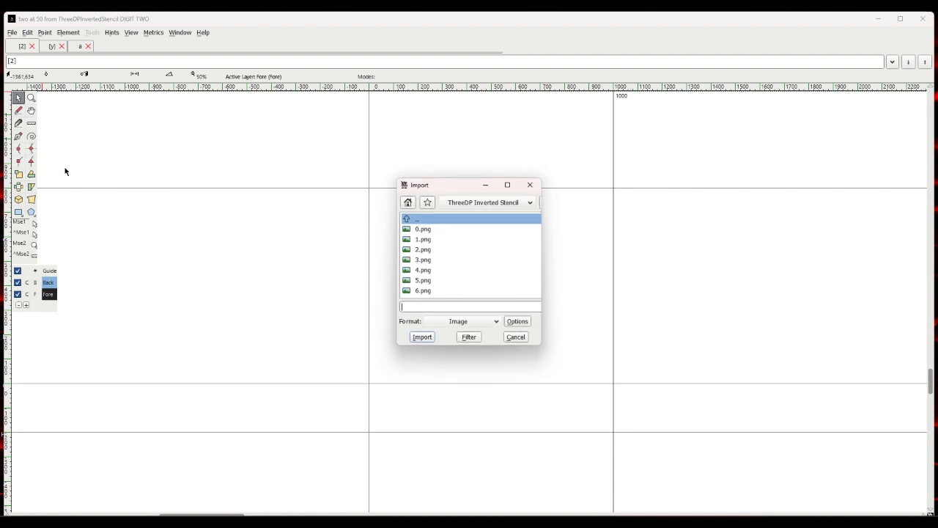
left_click(420, 249)
left_click(423, 336)
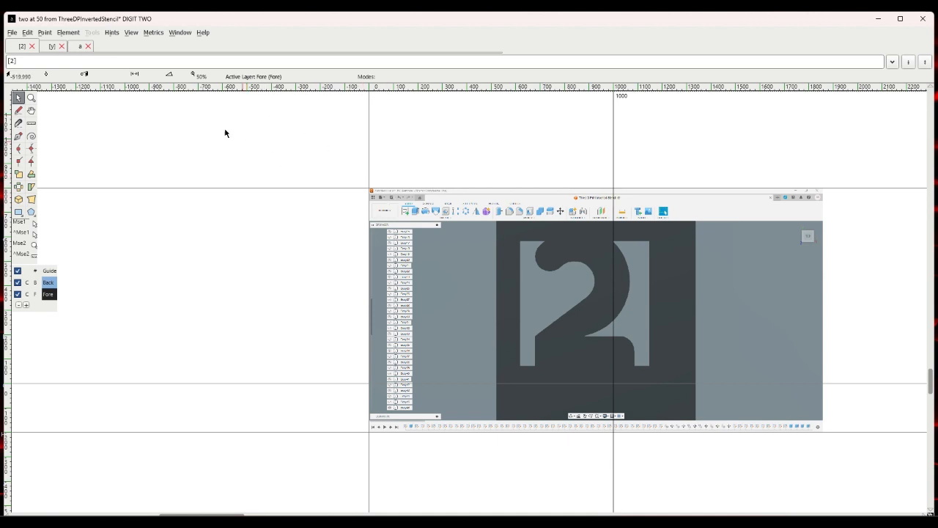
On the Back layer, scale the two image uniformly to 150% and position its digit between the baseline and the ascender line.
left_click(50, 285)
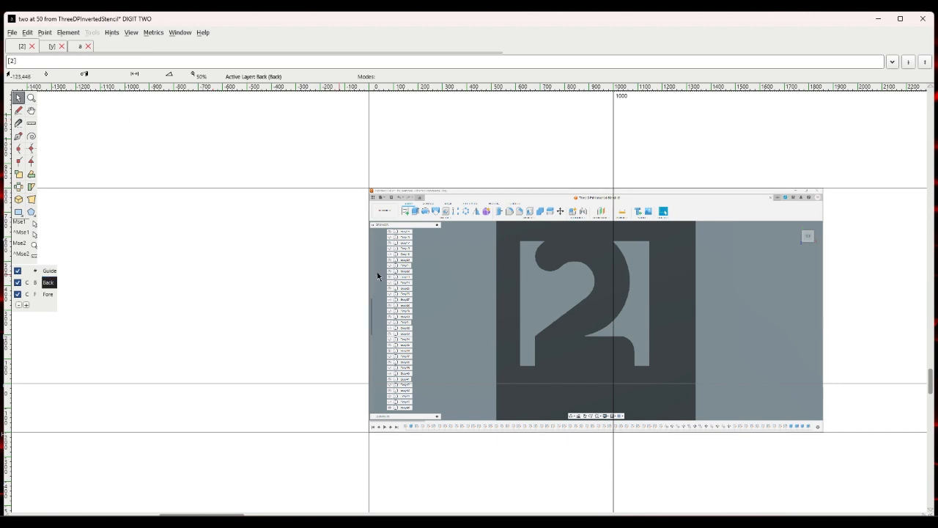
left_click_drag(494, 277, 394, 270)
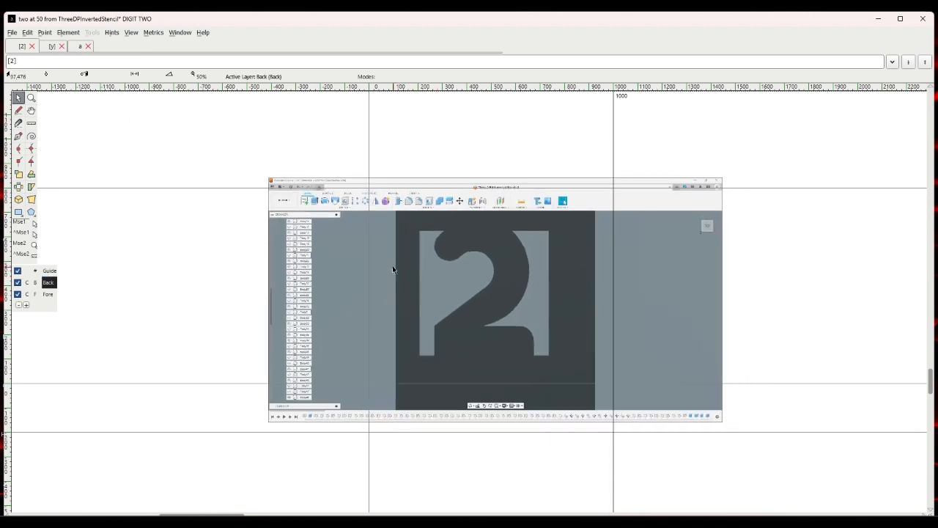
left_click(69, 33)
mouse_move(102, 148)
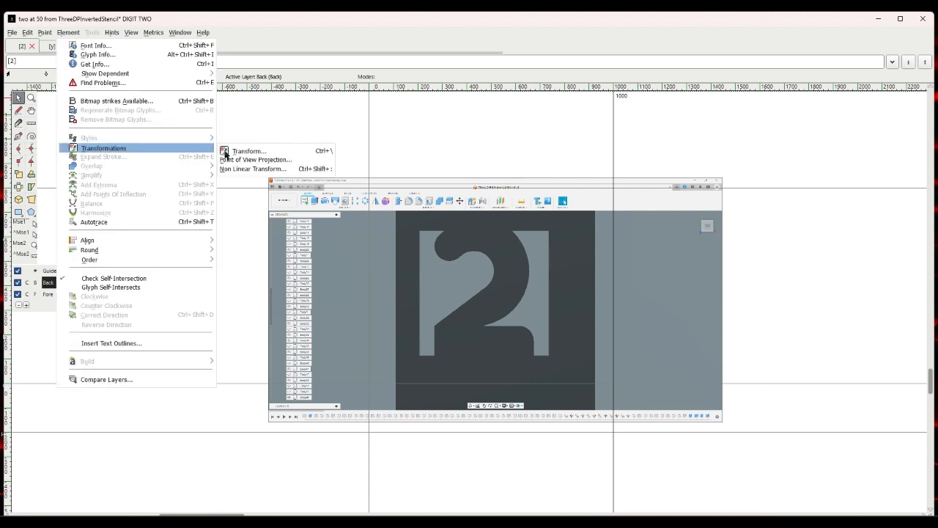
left_click(254, 155)
left_click(413, 338)
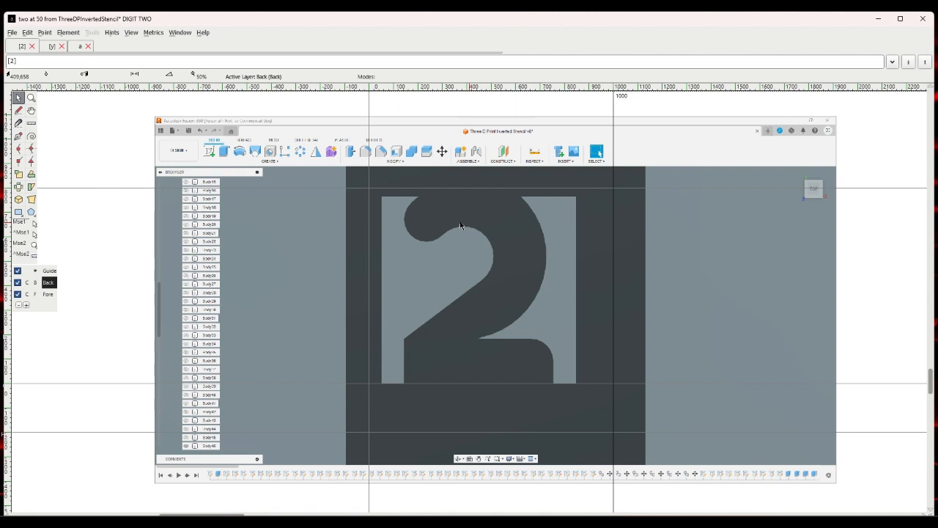
key("Left")
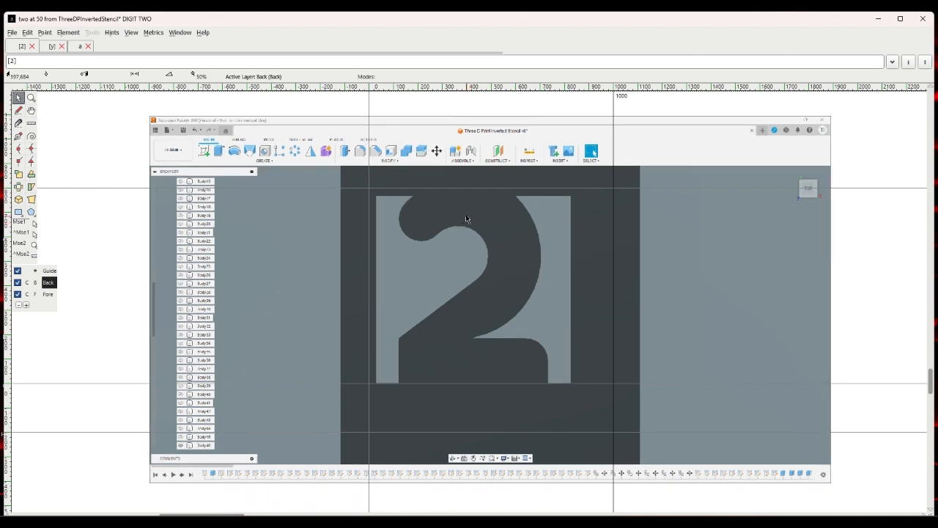
key("Up")
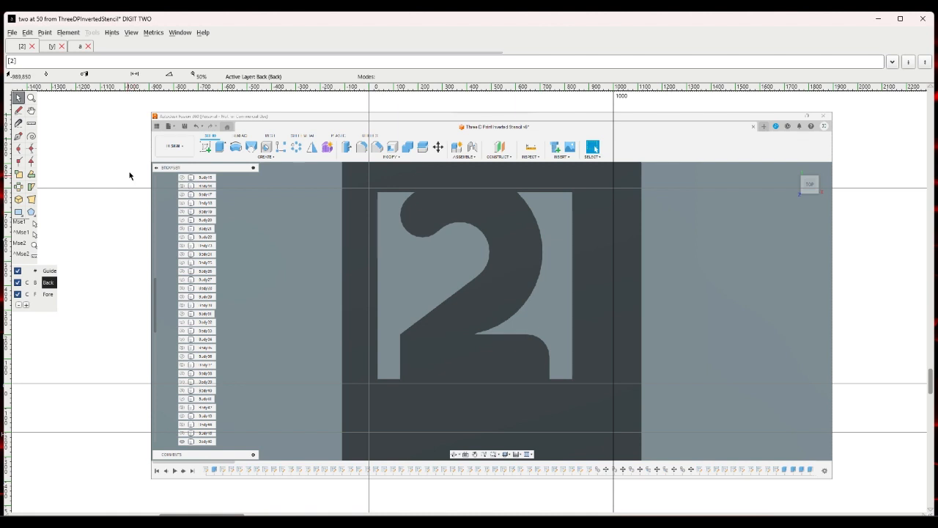
Autotrace the two background image on the Fore layer.
left_click(48, 294)
left_click(69, 32)
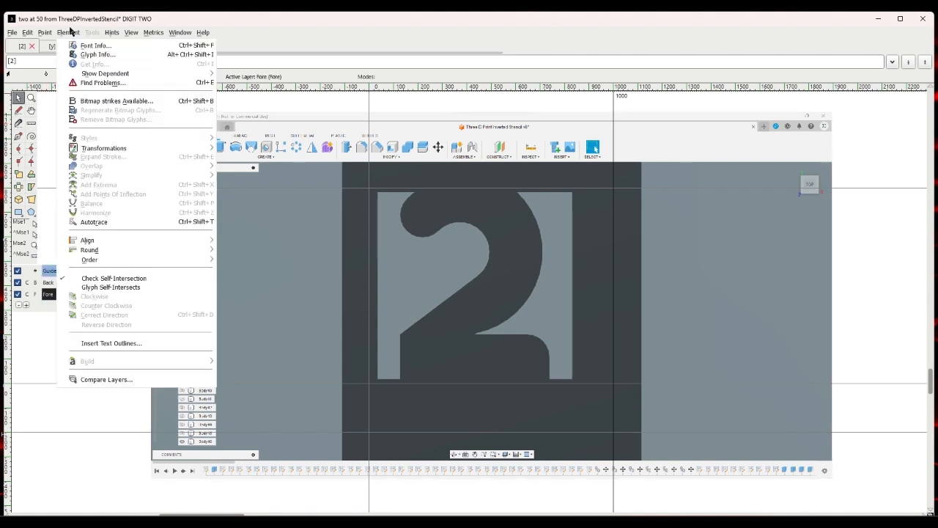
left_click(93, 222)
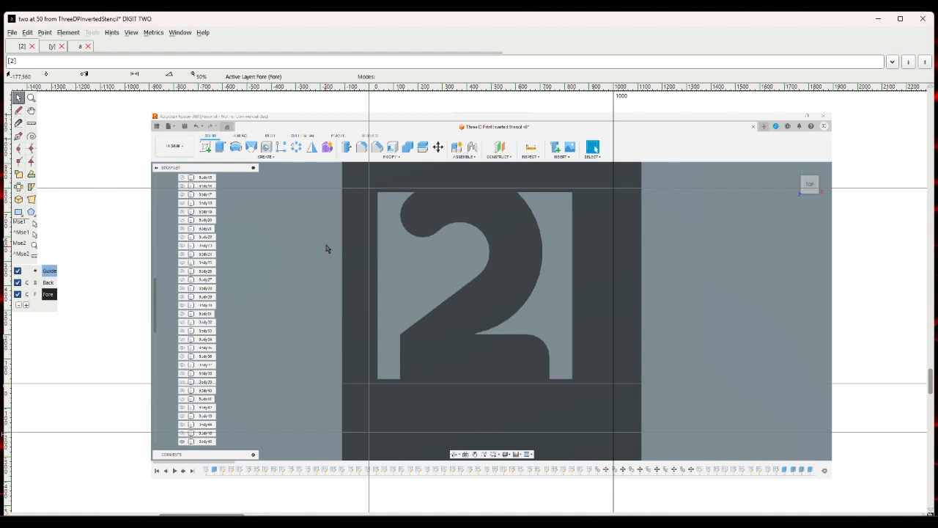
Select the two's outlines, invert the selection and delete all stray traced contours around the digit.
double_click(456, 290)
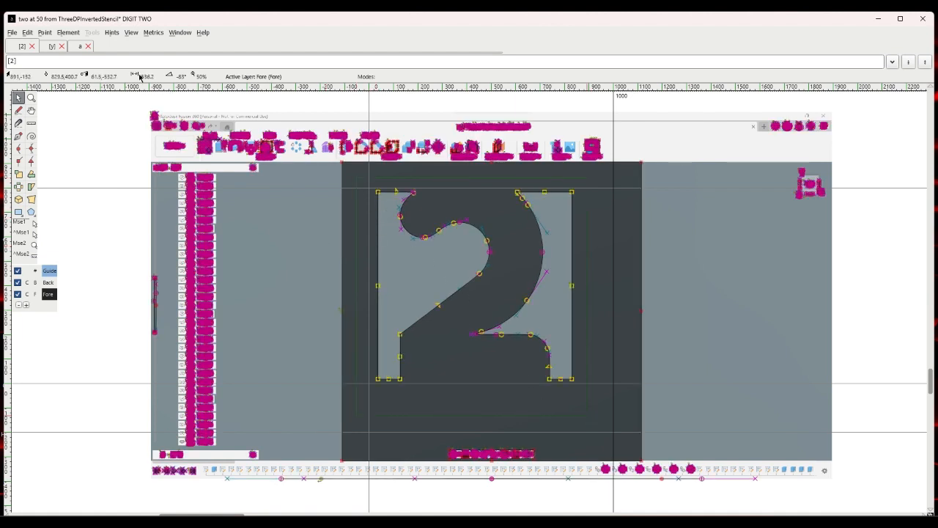
left_click(27, 34)
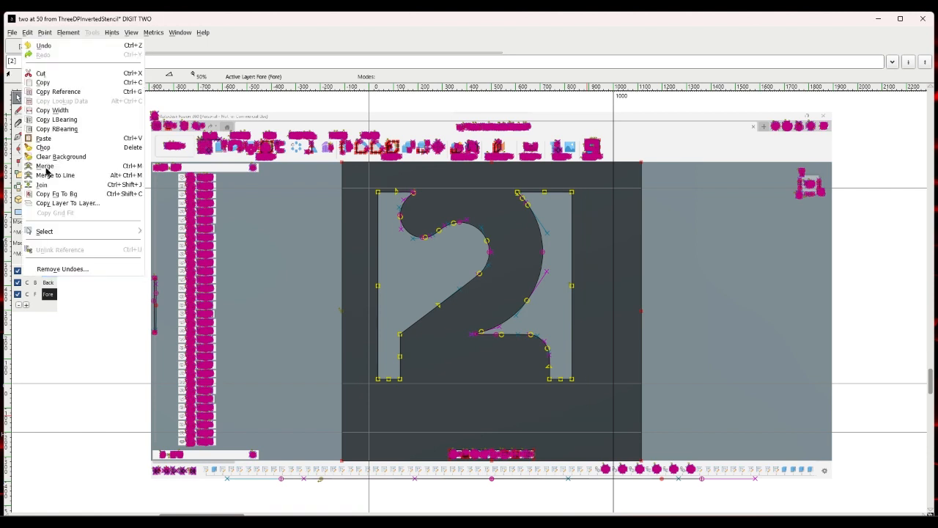
mouse_move(47, 232)
left_click(151, 242)
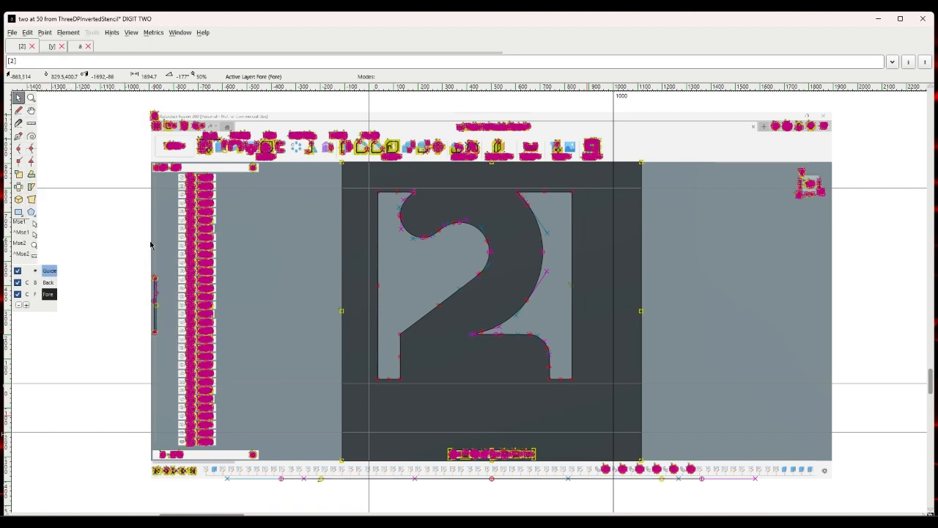
key("Delete")
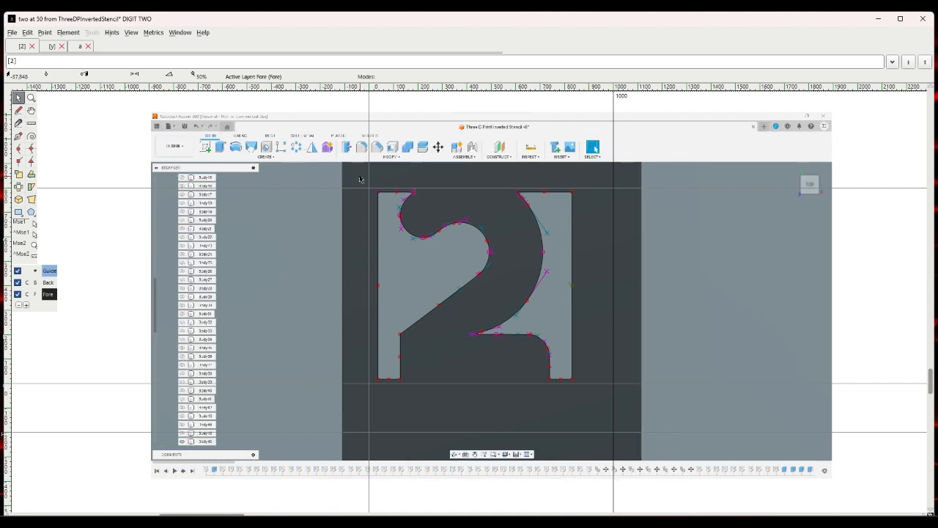
Select all of the two's outlines and move them so their lower-left corner sits on the glyph origin at the baseline.
mouse_move(360, 177)
left_mouse_down()
mouse_move(464, 252)
mouse_move(554, 345)
mouse_move(580, 388)
left_mouse_up()
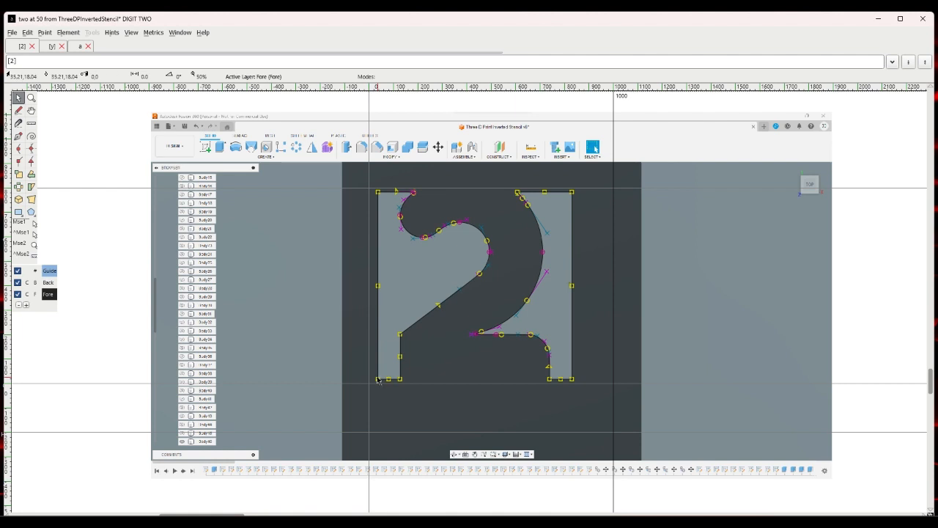
left_click_drag(377, 379, 370, 384)
left_click(351, 375)
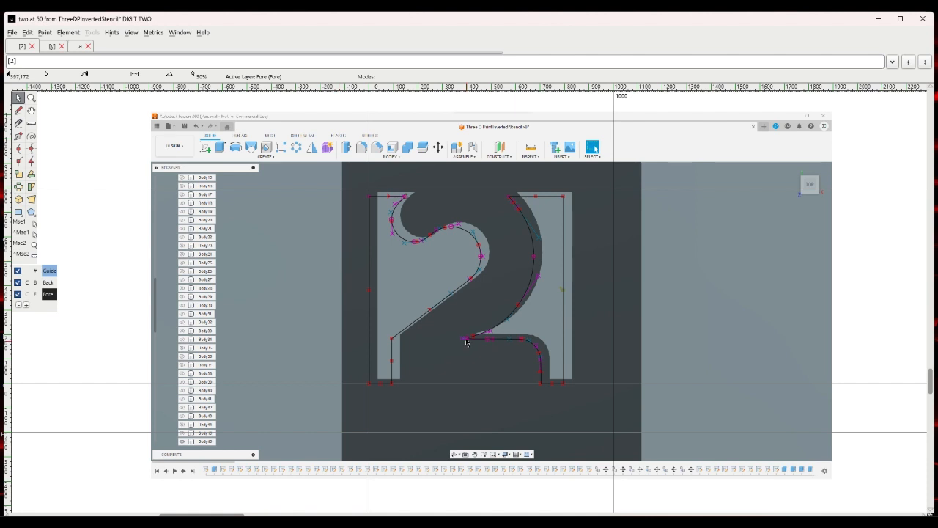
Examine the two's traced corners and curve ends up close for stray points or rounding.
scroll(467, 342, "up", 4)
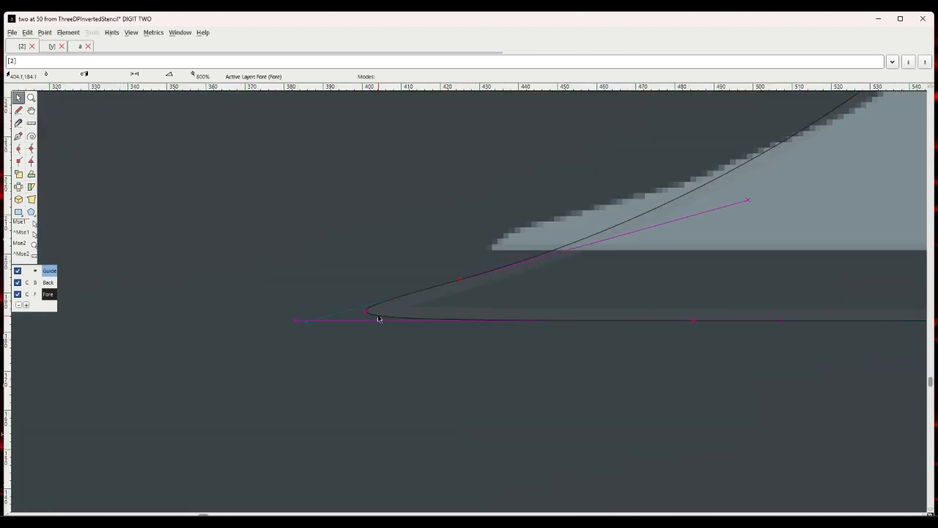
scroll(380, 320, "down", 5)
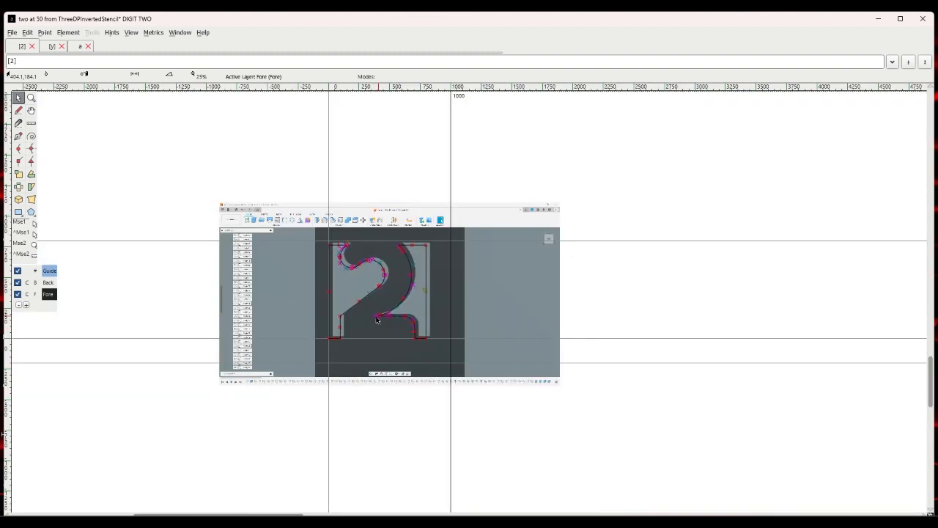
scroll(377, 320, "up", 6)
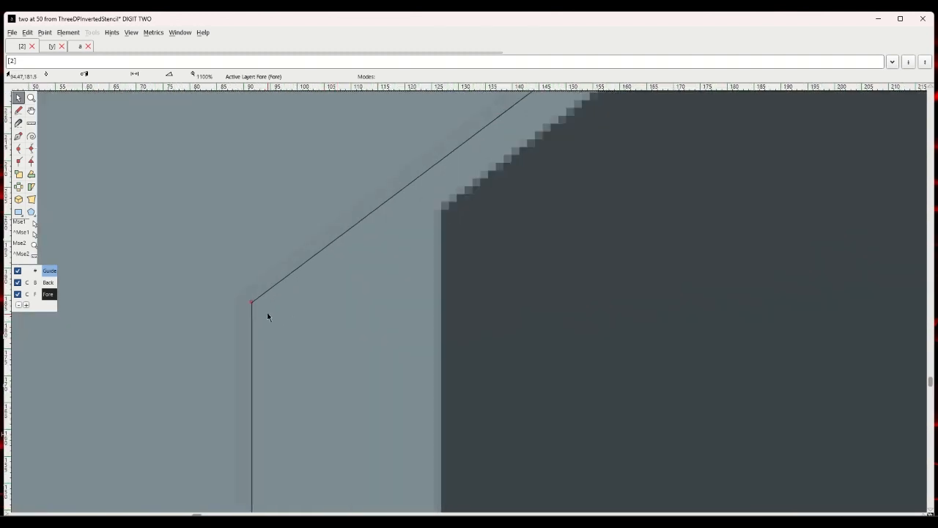
scroll(268, 316, "down", 6)
scroll(276, 283, "up", 3)
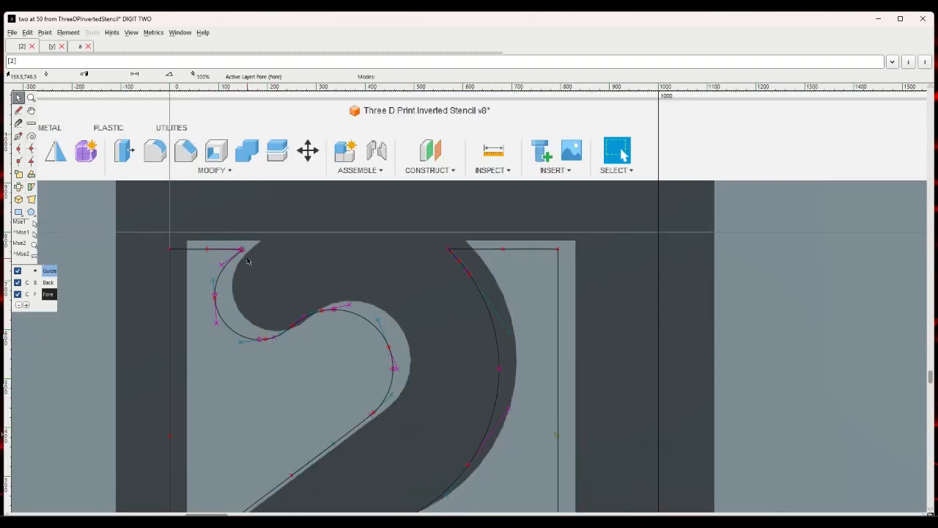
scroll(247, 261, "up", 5)
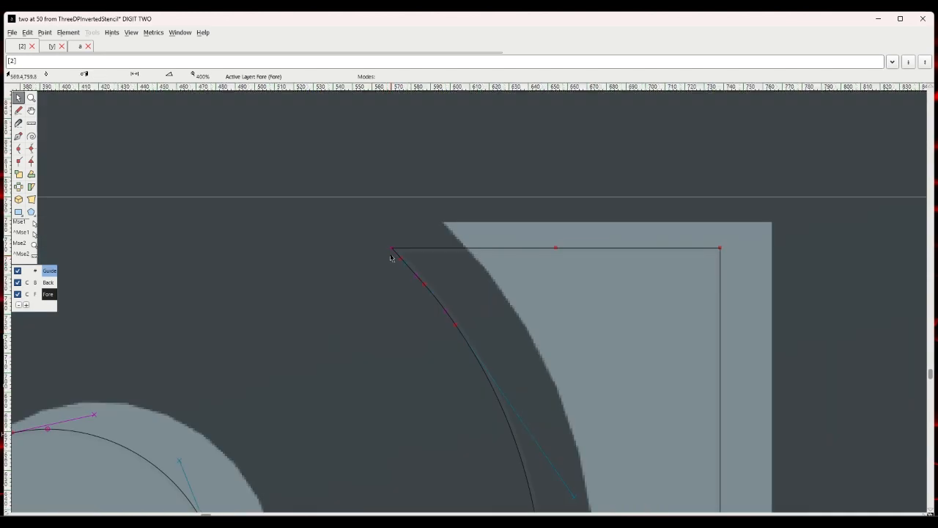
scroll(393, 253, "up", 4)
scroll(393, 250, "down", 8)
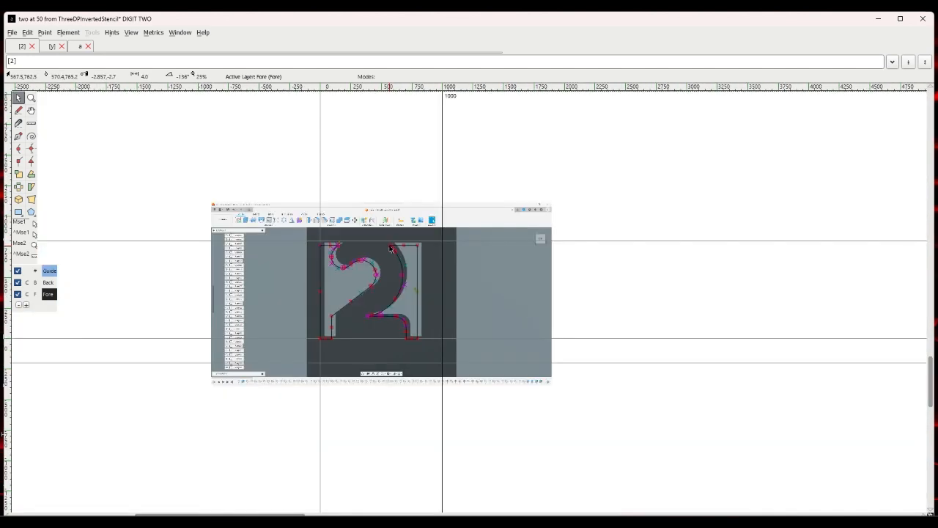
scroll(410, 326, "up", 5)
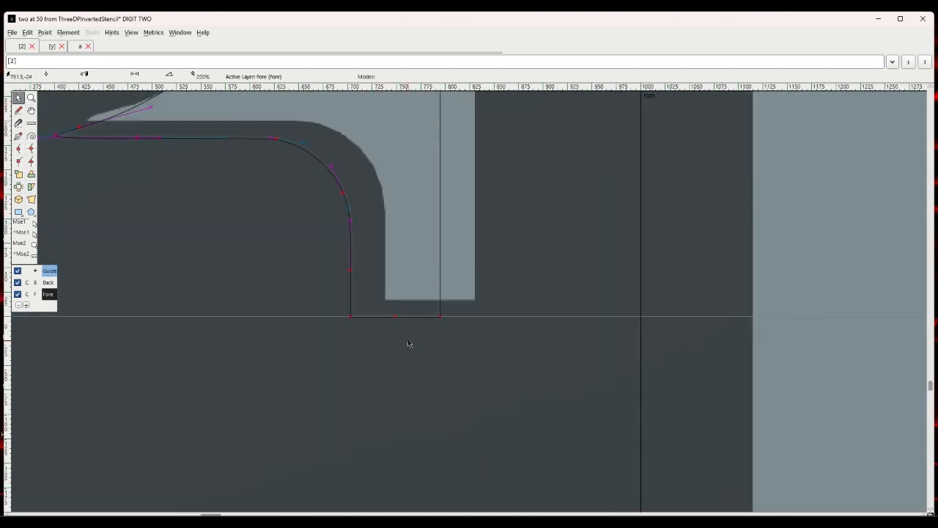
scroll(399, 339, "down", 6)
scroll(367, 322, "up", 1)
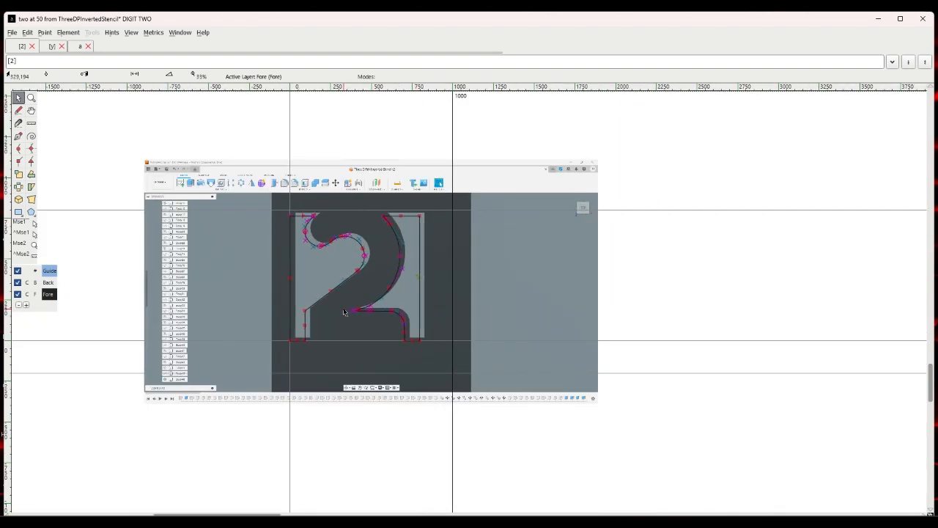
scroll(385, 319, "up", 6)
scroll(392, 318, "down", 8)
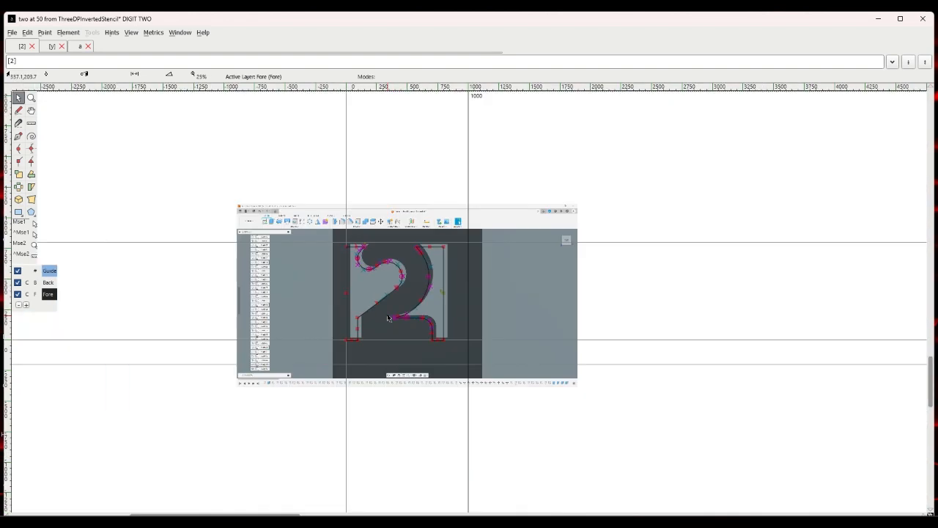
scroll(388, 317, "up", 1)
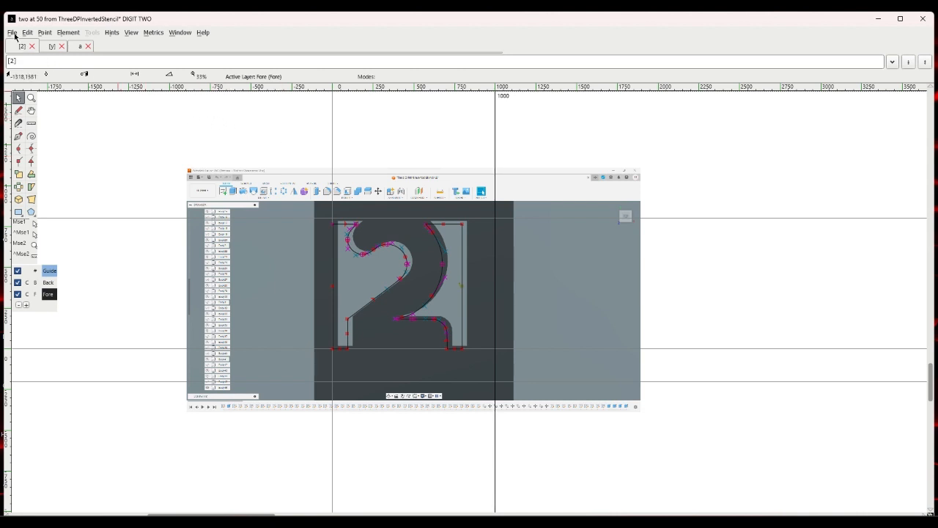
Go to the digit three glyph and import 3.png as its background image.
left_click(132, 34)
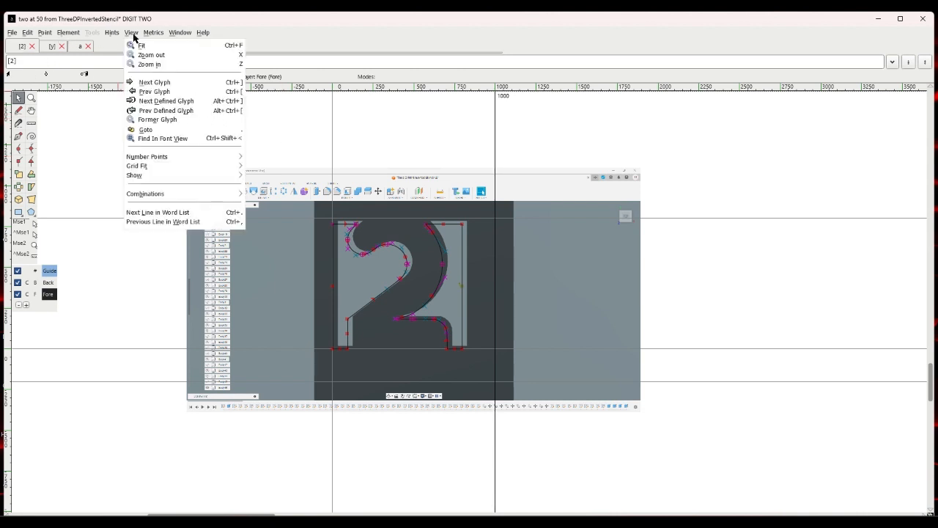
left_click(151, 83)
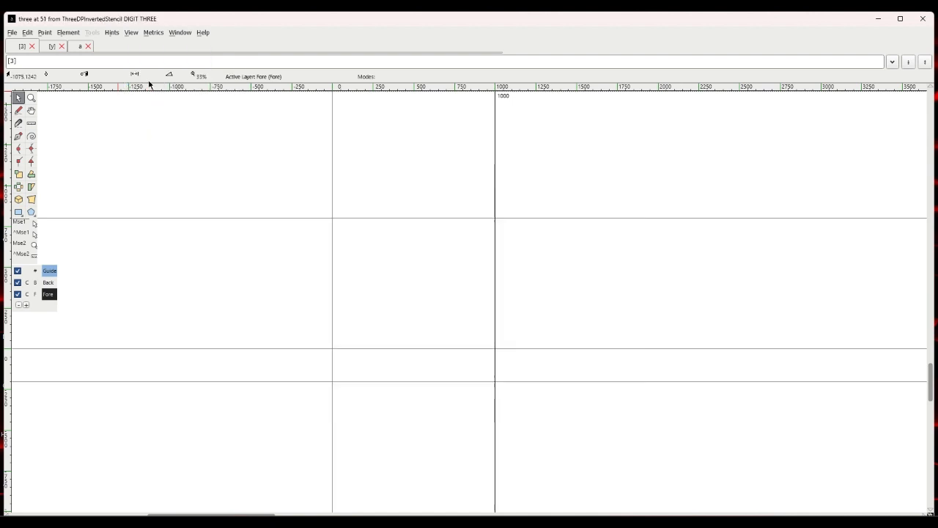
left_click(16, 34)
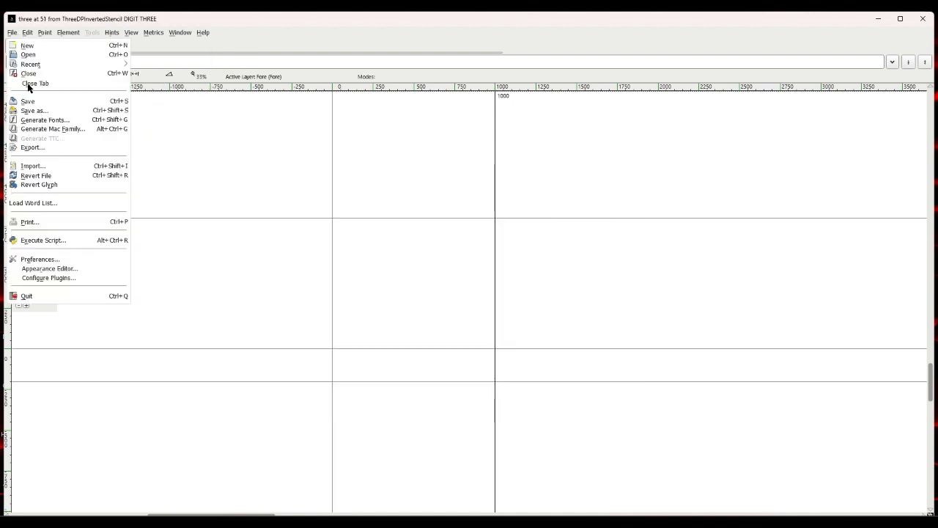
left_click(43, 167)
type("3")
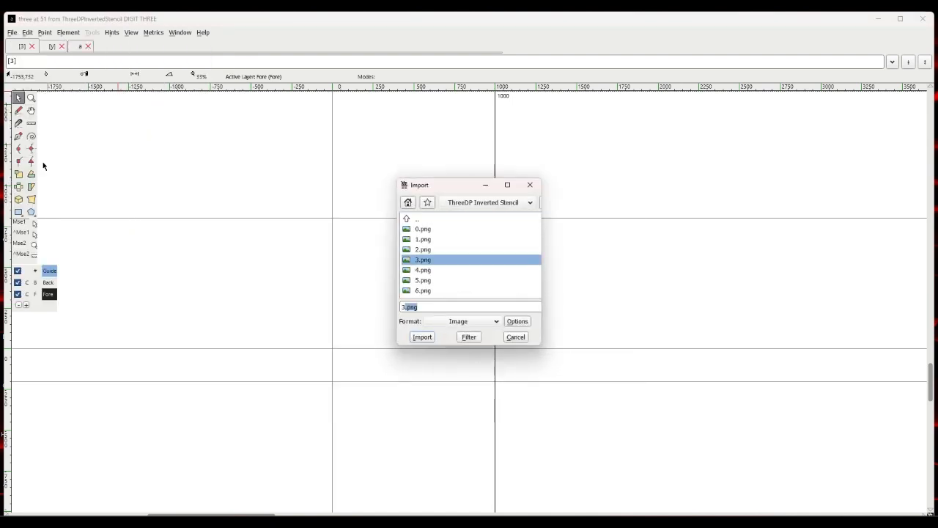
key("Return")
On the Back layer, scale the three image uniformly to 150% and position its digit between the baseline and the ascender line.
left_click(47, 283)
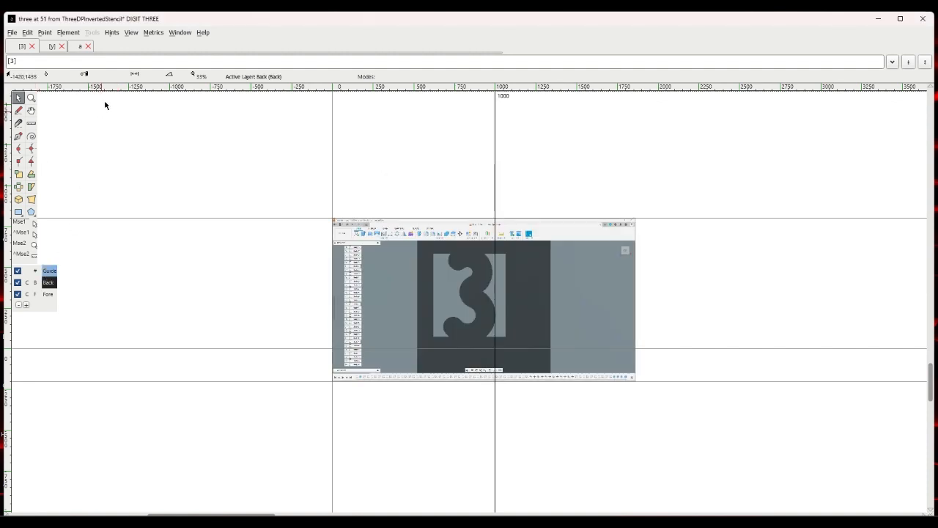
left_click(74, 33)
mouse_move(108, 149)
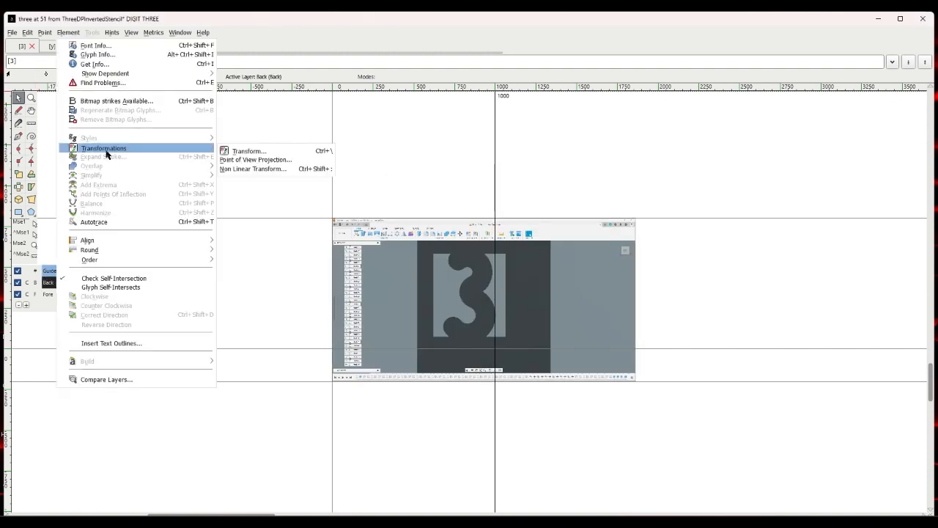
left_click(235, 151)
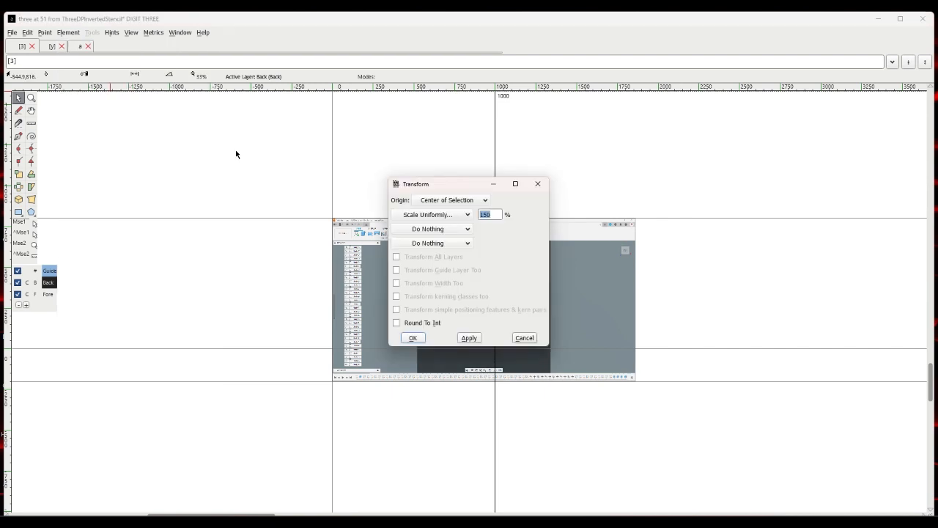
type("150")
key("Return")
left_click_drag(405, 266, 380, 232)
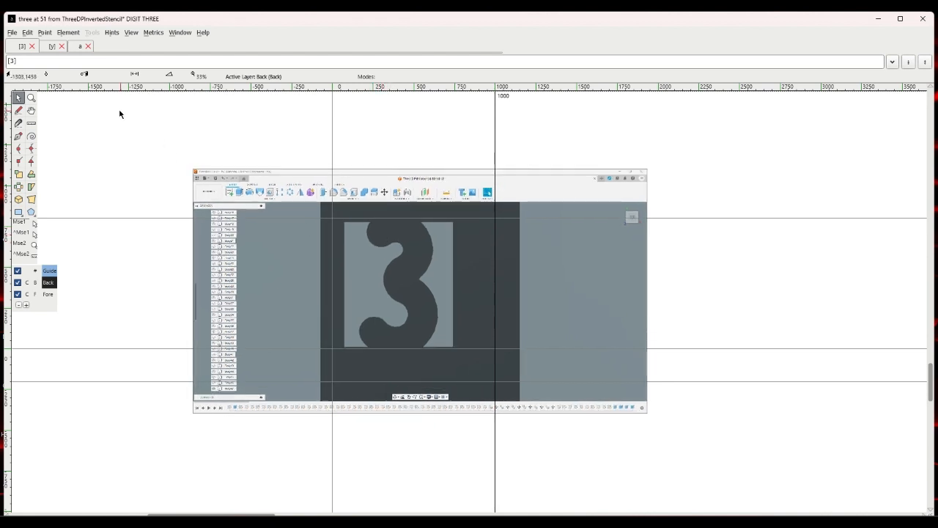
Autotrace the three background image on the Fore layer.
left_click(48, 294)
left_click(68, 32)
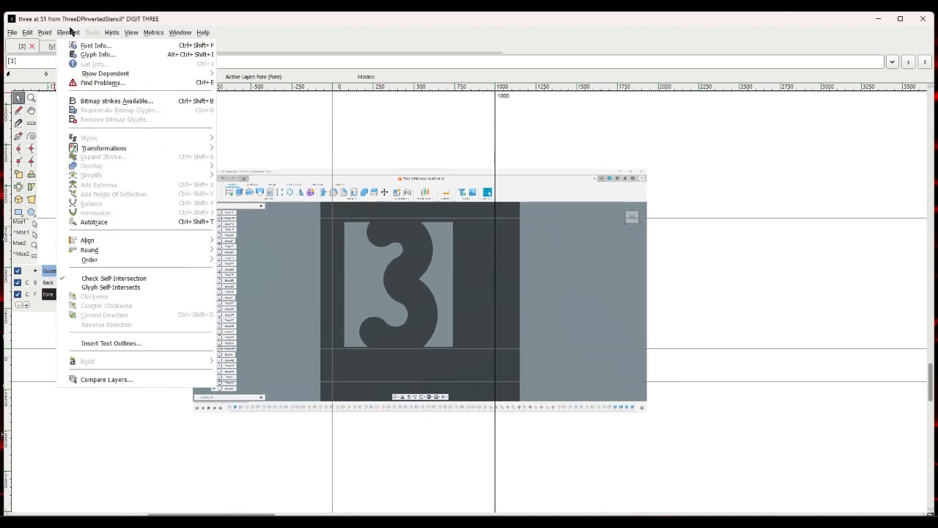
left_click(101, 220)
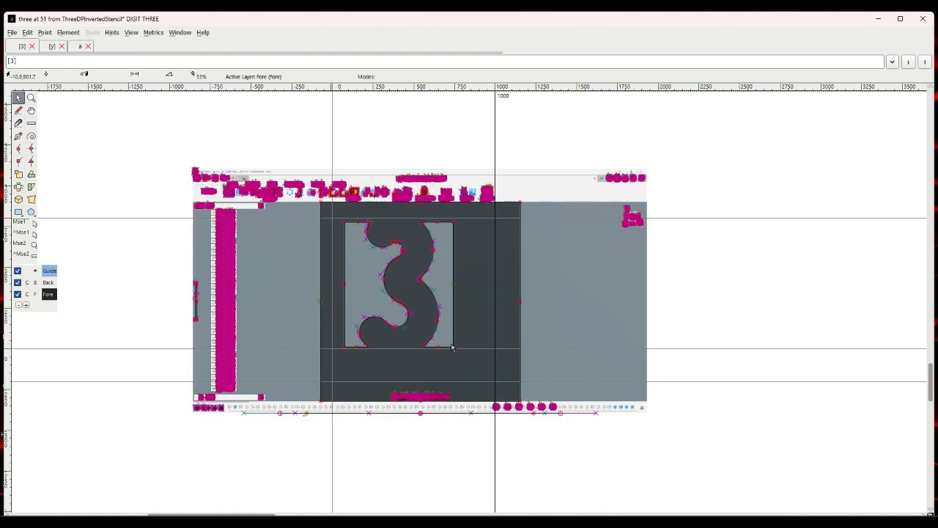
Select the three's outlines, invert the selection and delete all stray traced contours around the digit.
key("ctrl+a")
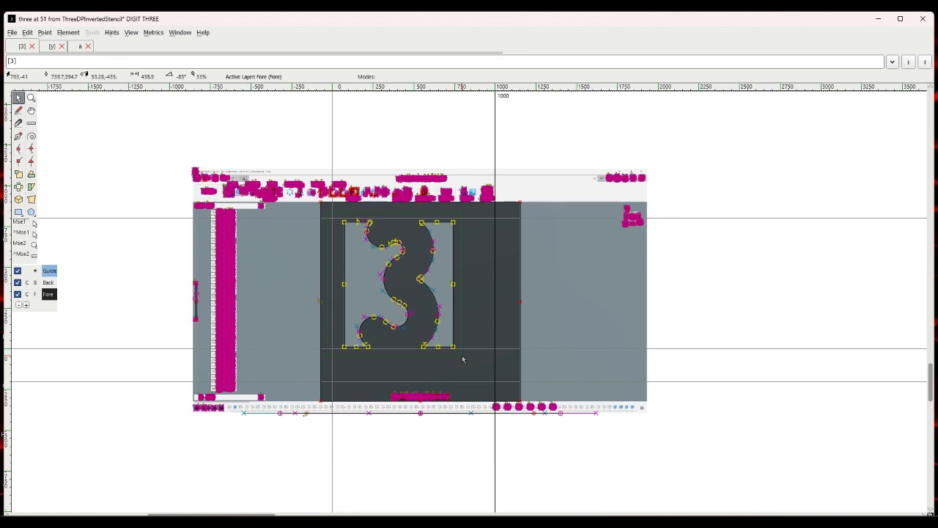
left_click(12, 33)
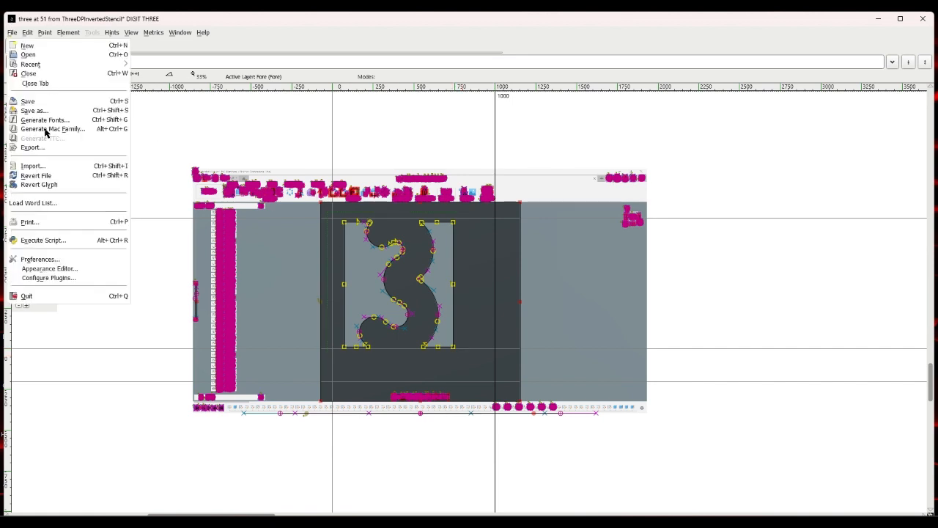
mouse_move(27, 33)
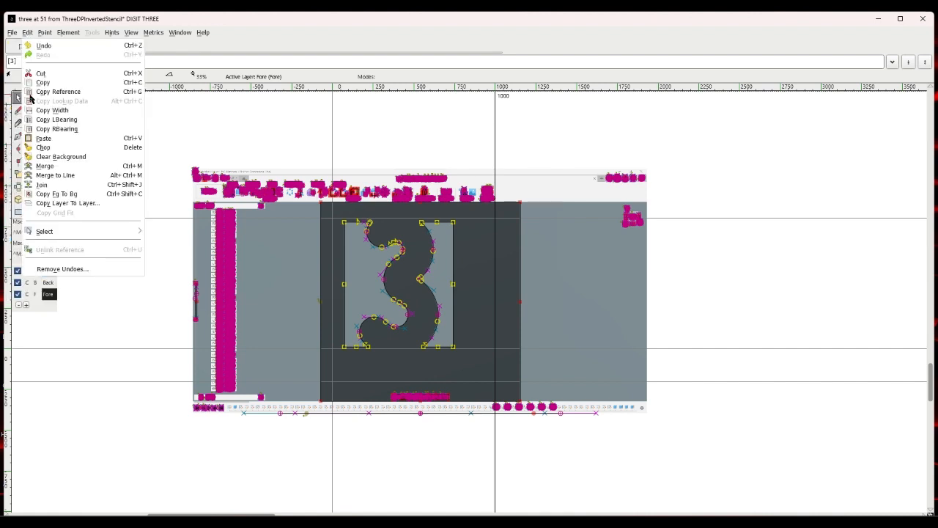
mouse_move(89, 236)
left_click(155, 242)
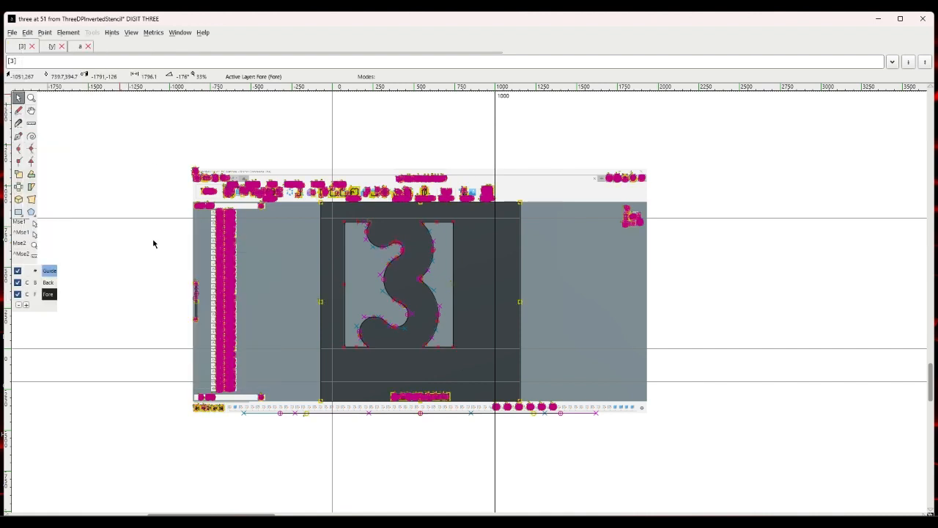
left_click(153, 244)
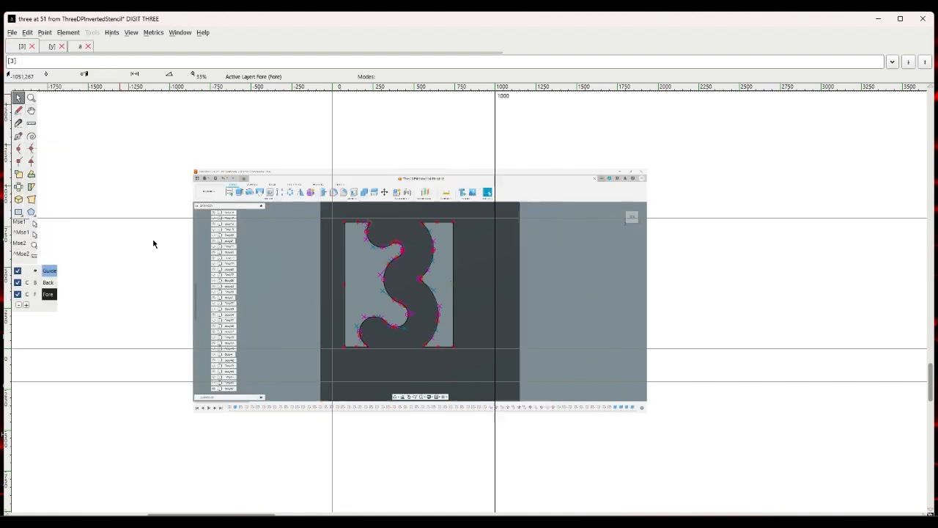
Select all of the three's outlines and move them so their lower-left corner sits on the glyph origin at the baseline.
left_click_drag(346, 233, 448, 354)
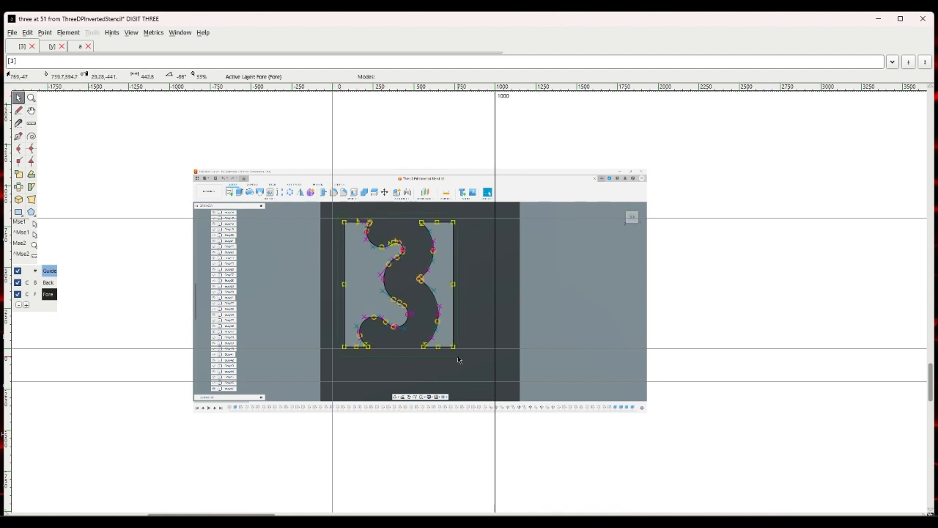
scroll(349, 334, "up", 1)
scroll(349, 334, "up", 1)
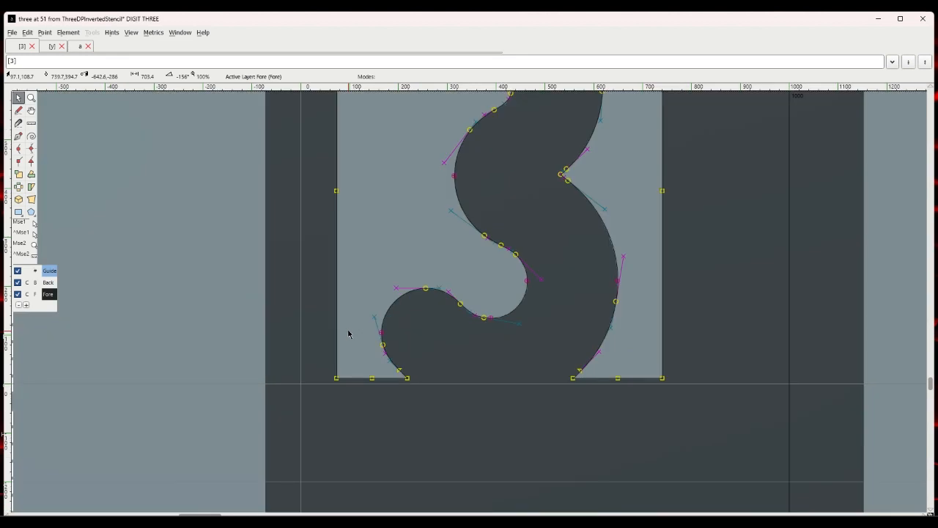
left_click_drag(337, 379, 302, 386)
left_click(273, 366)
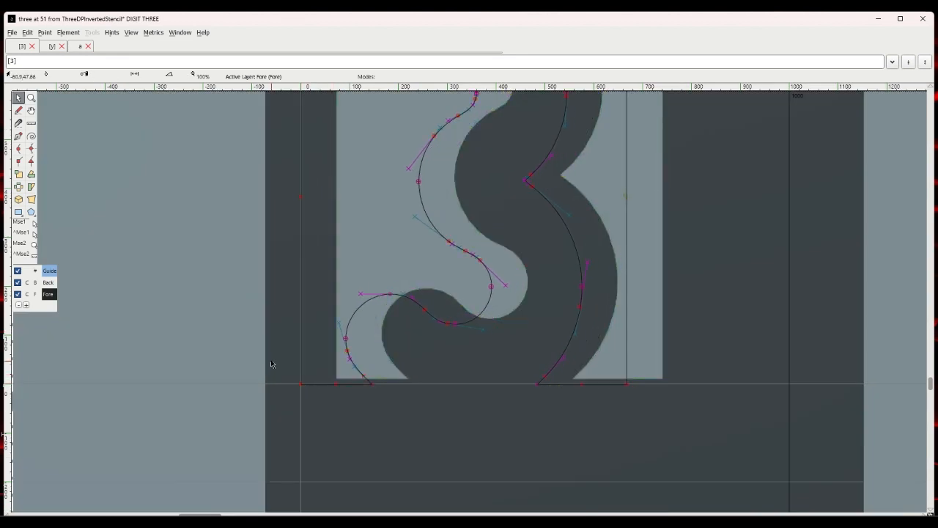
Draw a closed four-point shape about 280 units tall with the Pen tool, in the empty area to the right of the three.
scroll(279, 357, "up", 1)
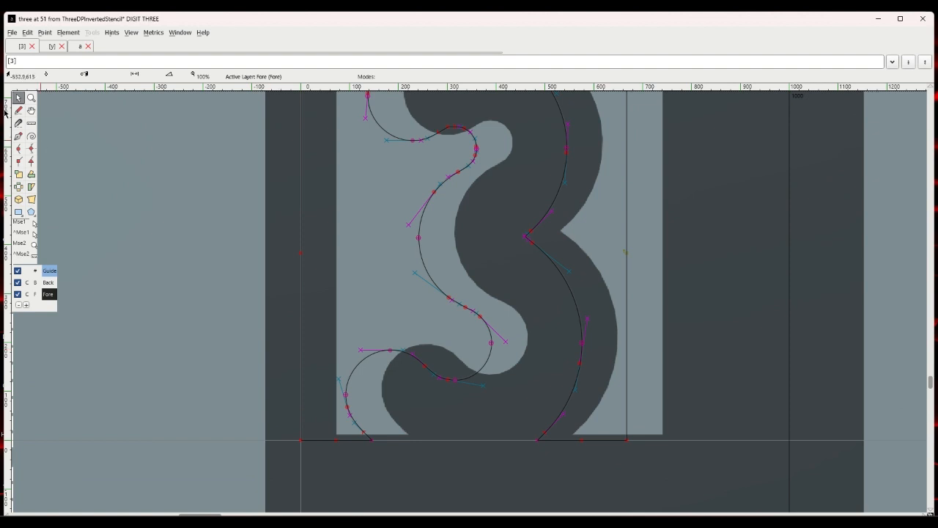
left_click(19, 136)
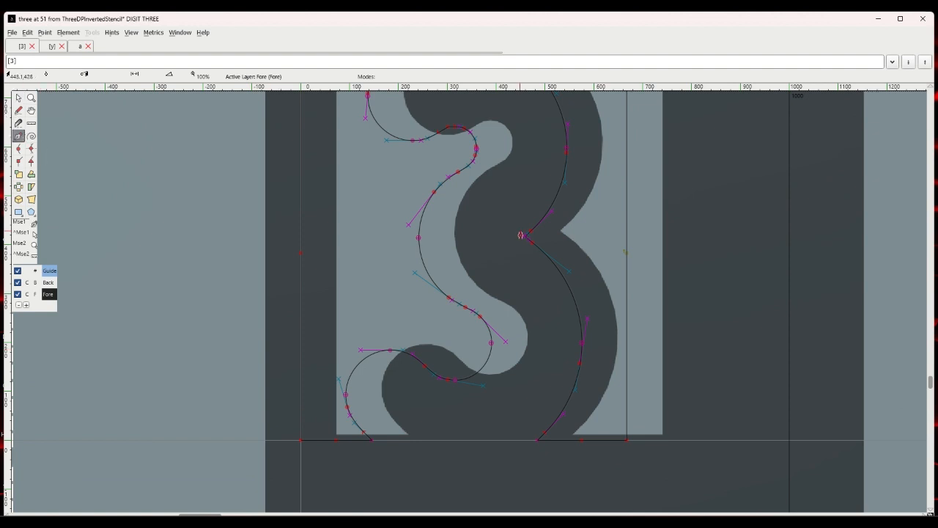
scroll(667, 208, "down", 1)
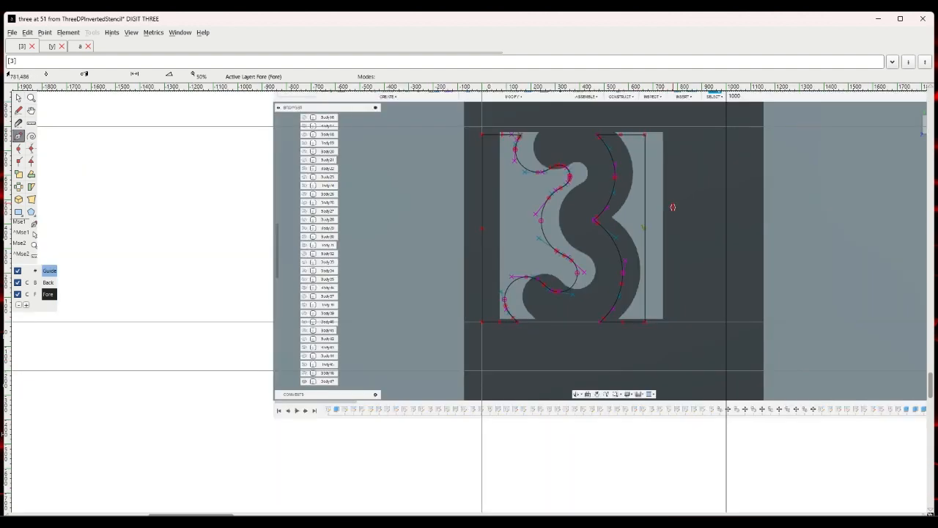
left_click_drag(672, 205, 685, 271)
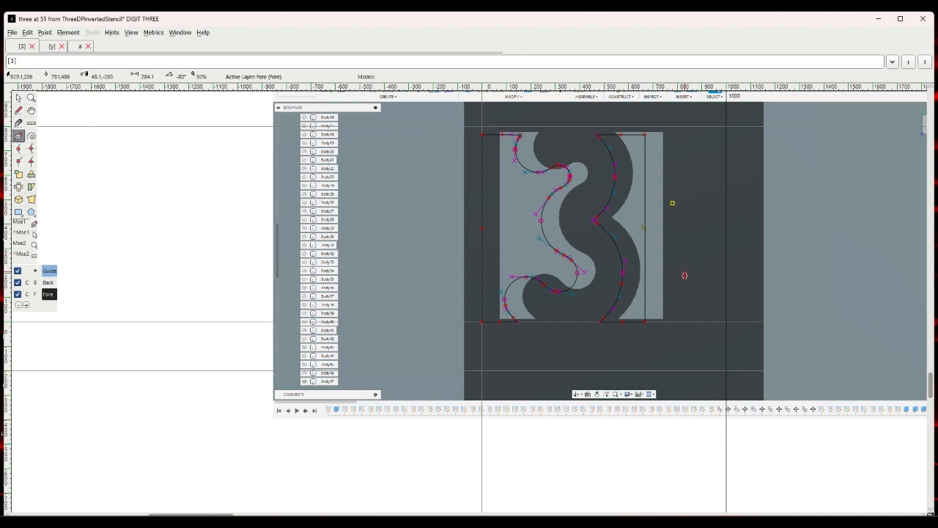
left_click(709, 213)
left_click(673, 203)
right_click(670, 220)
left_click(17, 98)
left_click(19, 98)
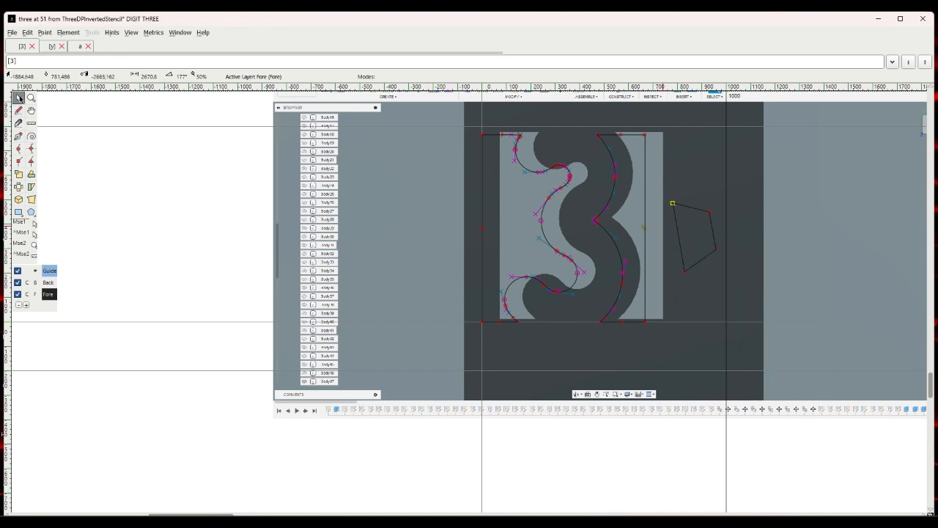
Bend the side and lower edges of the four-point test shape into curves by pulling directly on the outline.
left_click(679, 239)
left_click_drag(679, 240, 703, 297)
left_click(698, 261)
scroll(704, 297, "up", 3)
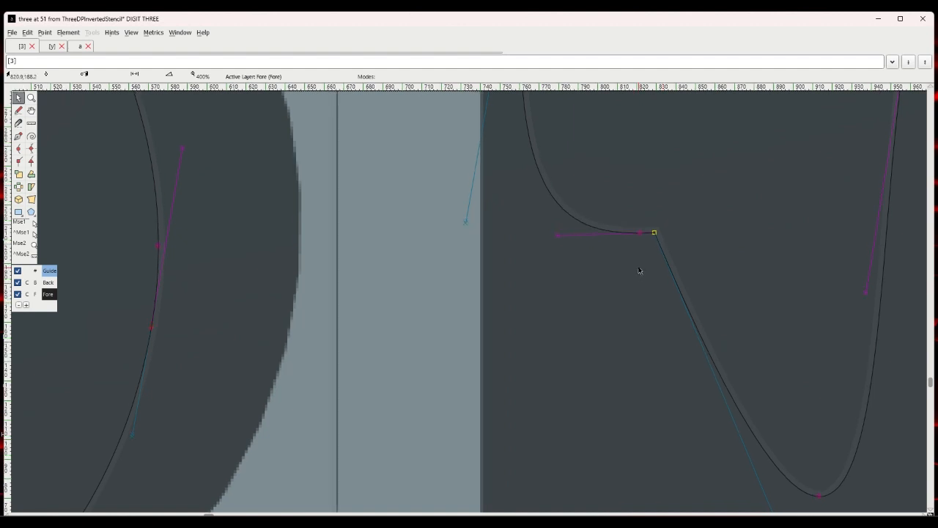
scroll(639, 271, "down", 1)
scroll(639, 270, "down", 3)
scroll(674, 226, "up", 3)
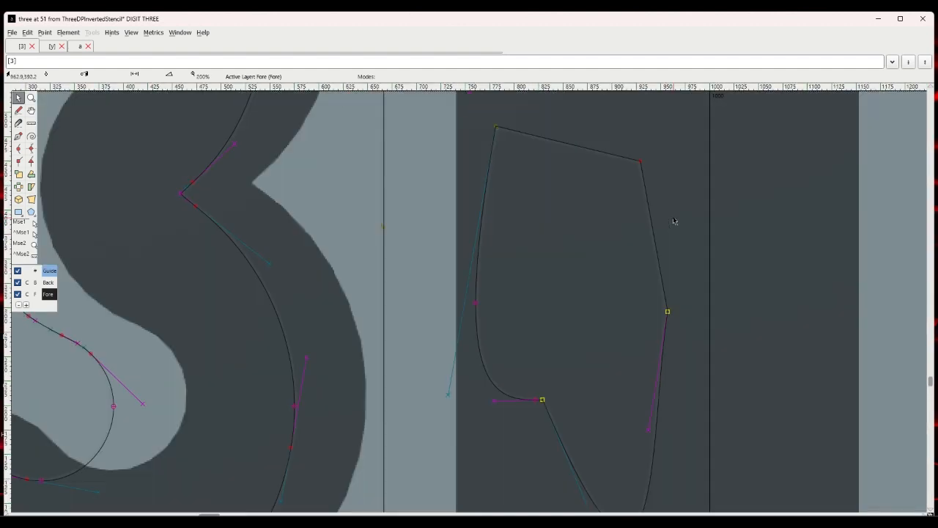
Bend the test shape's remaining straight edges on its right and upper sides into curves.
left_click_drag(656, 233, 682, 236)
left_click_drag(591, 151, 591, 236)
scroll(591, 176, "up", 2)
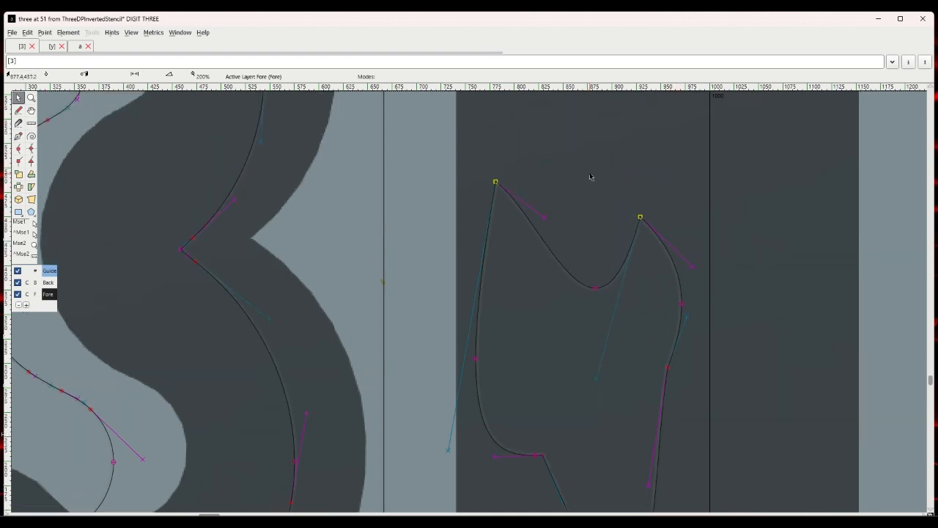
scroll(591, 176, "down", 3)
right_click(591, 177)
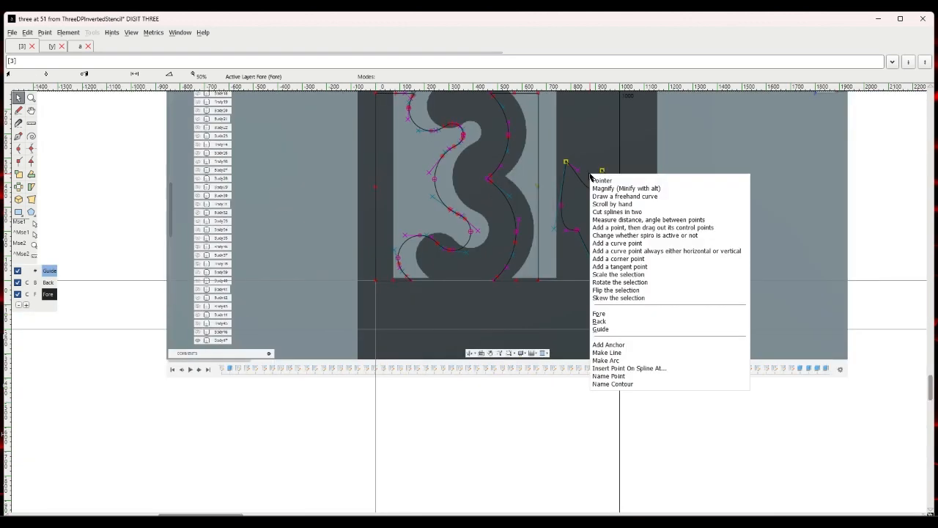
left_click(581, 172)
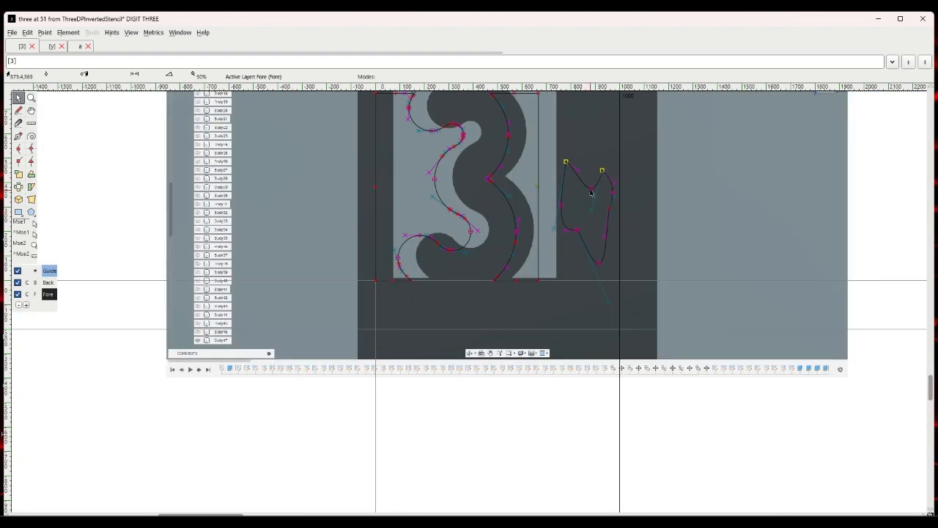
Undo the curve edits and the drawing of the test shape beside the three.
key("ctrl+z")
key("ctrl+z")
key("ctrl+z")
key("ctrl+z")
key("ctrl+z")
key("ctrl+z")
key("ctrl+z")
scroll(145, 228, "up", 2)
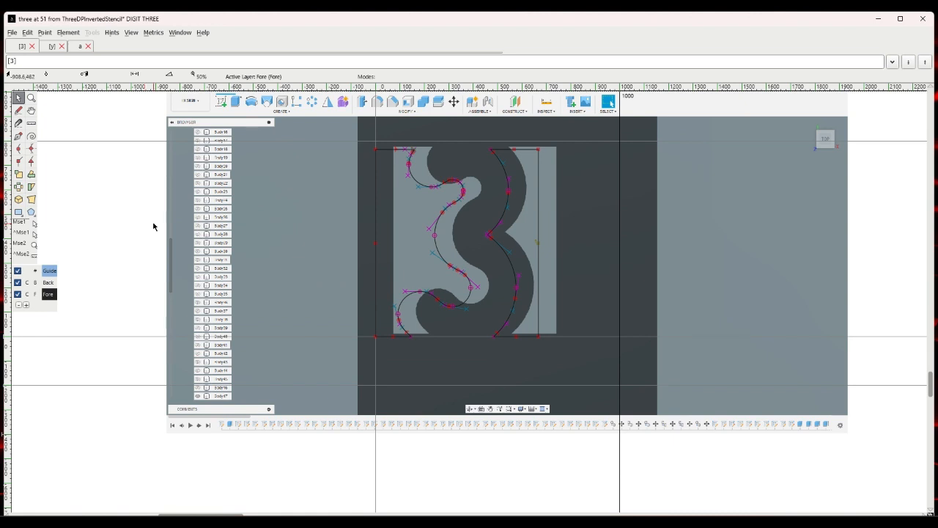
Go to the next glyph, four, and import 4.png as its image.
left_click(133, 33)
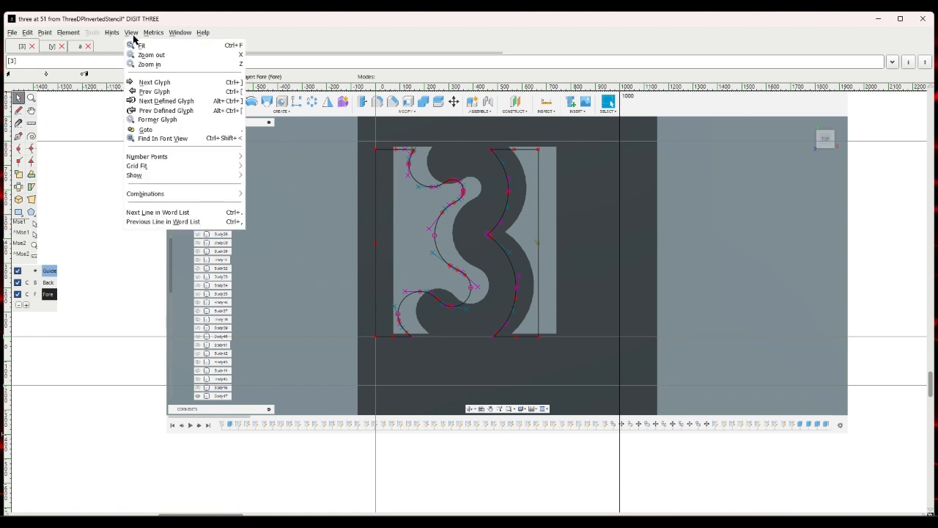
left_click(144, 81)
left_click(13, 34)
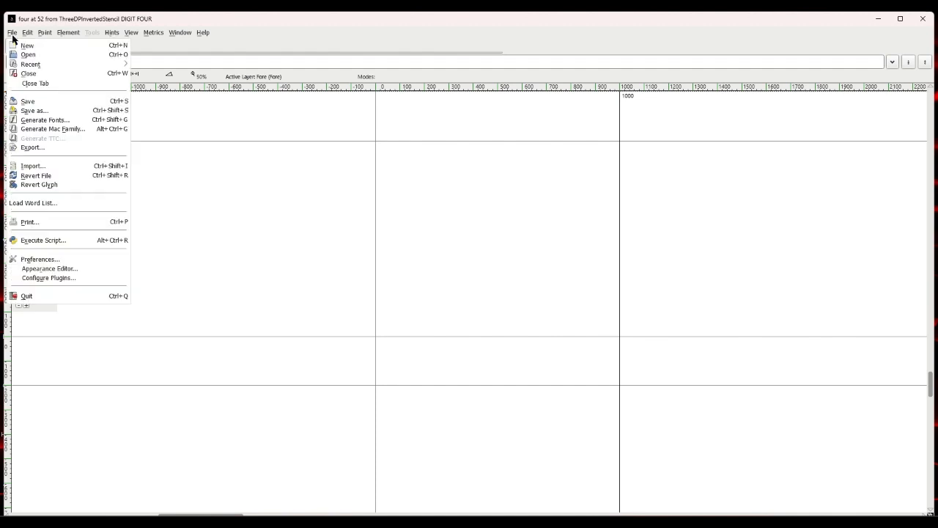
left_click(33, 166)
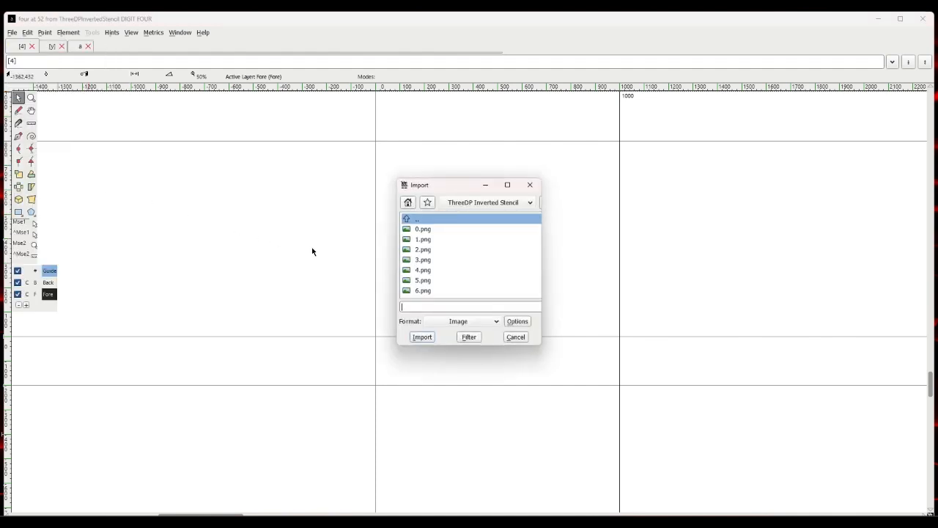
left_click(412, 275)
left_click(424, 337)
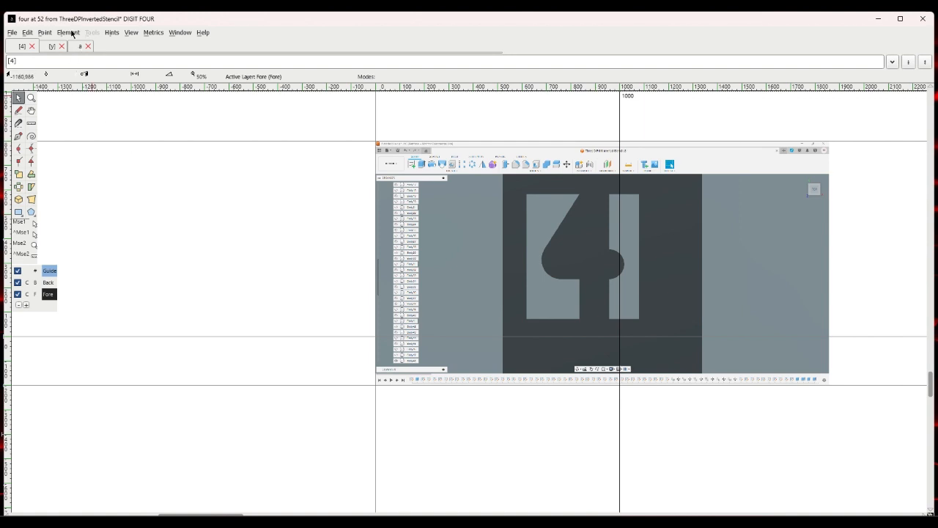
On the Back layer, move the four's image about 380 units left and 55 up and scale it uniformly to 150%.
left_click(48, 283)
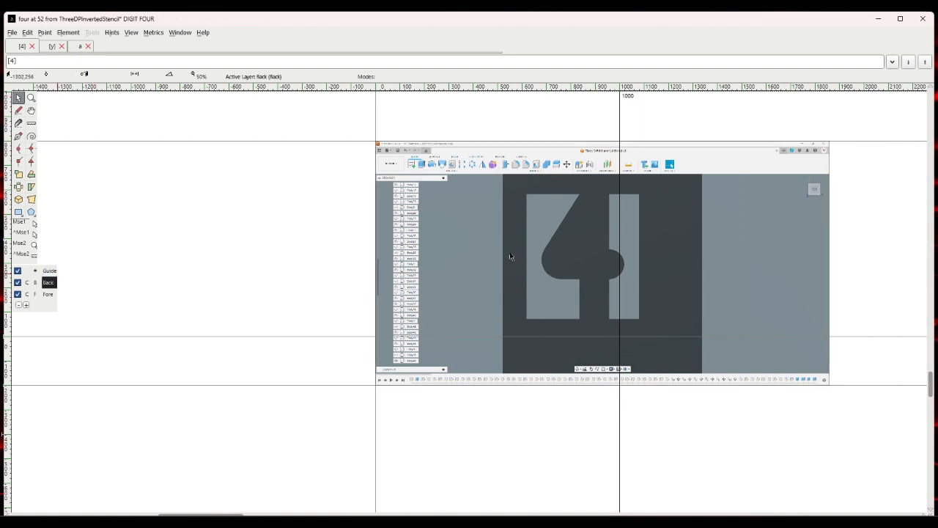
left_click_drag(510, 254, 417, 240)
left_click(65, 32)
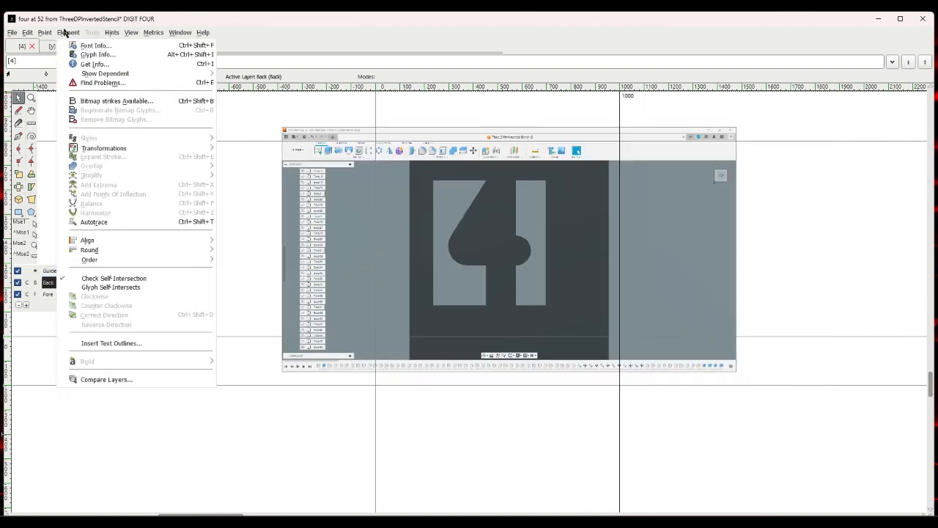
mouse_move(103, 150)
left_click(248, 151)
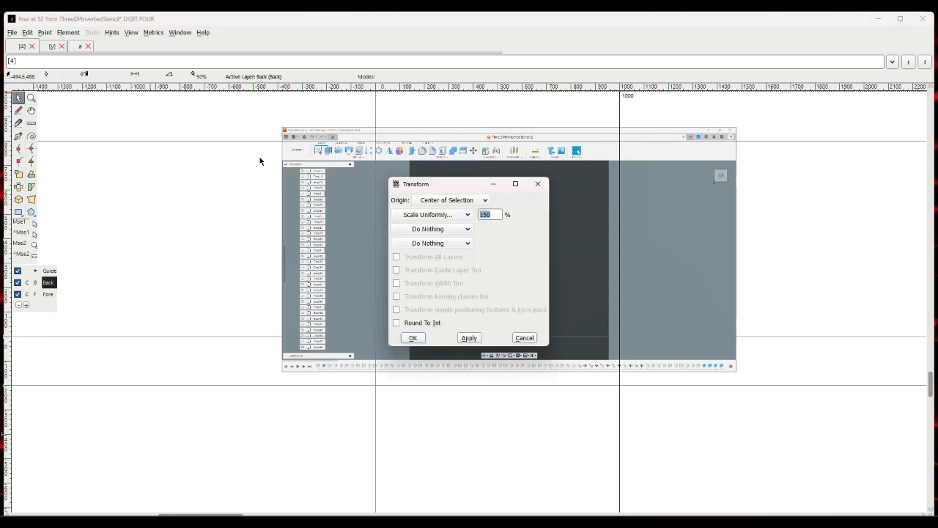
left_click(413, 338)
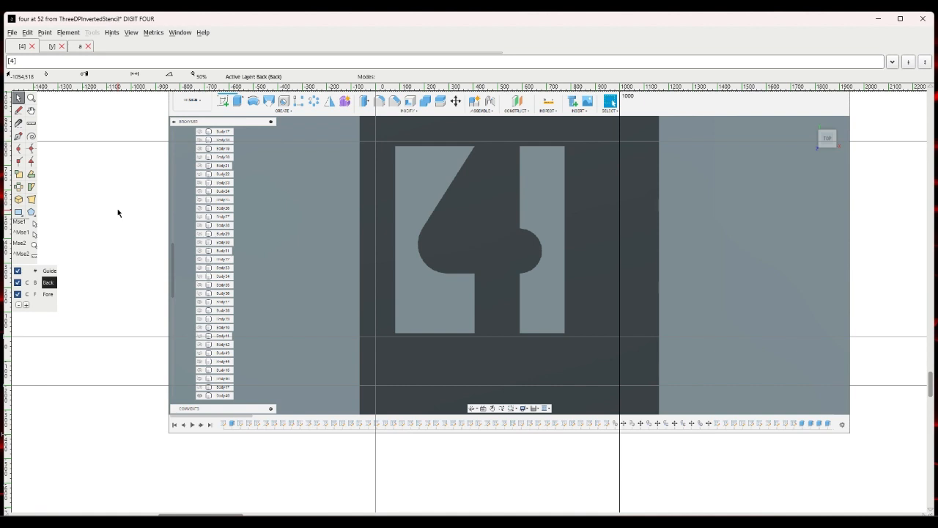
Autotrace the four's background image on the Fore layer.
left_click(49, 294)
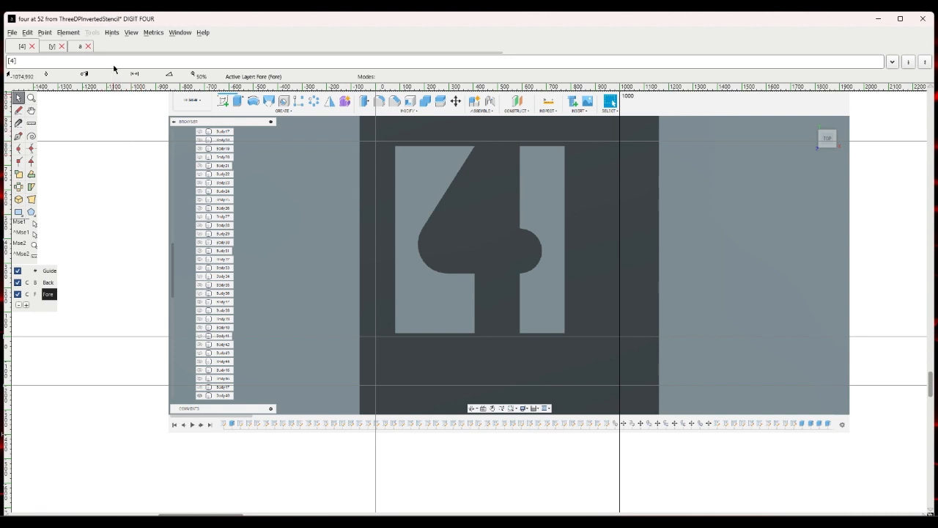
left_click(68, 34)
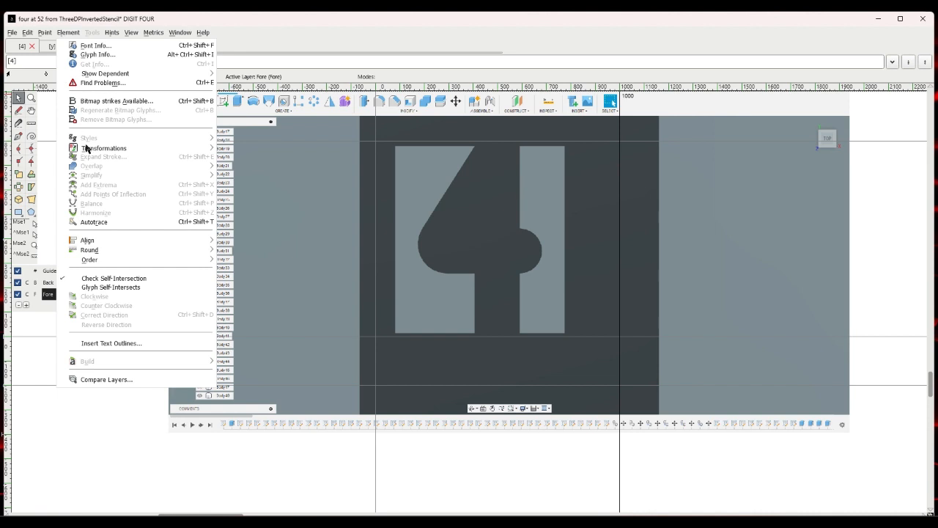
left_click(84, 228)
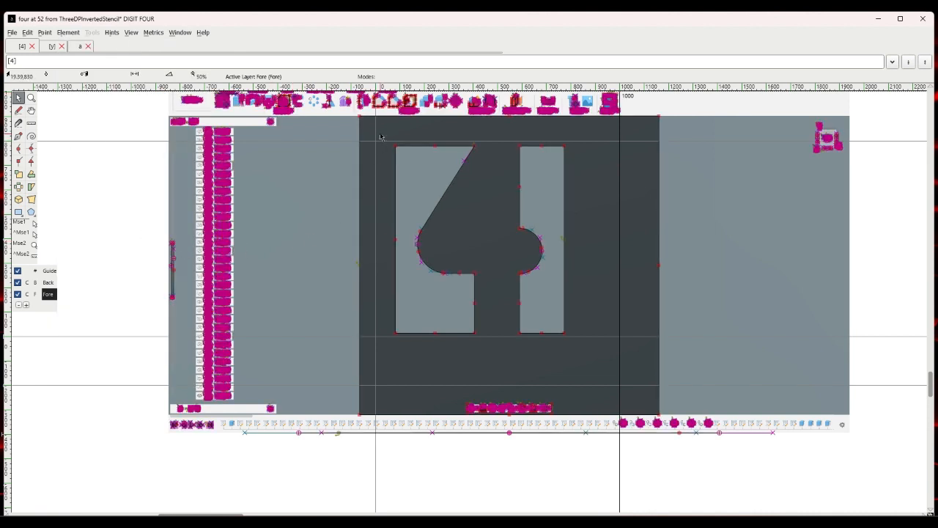
Select both of the four's outlines, invert the selection and delete all stray traced contours around the digit.
double_click(446, 227)
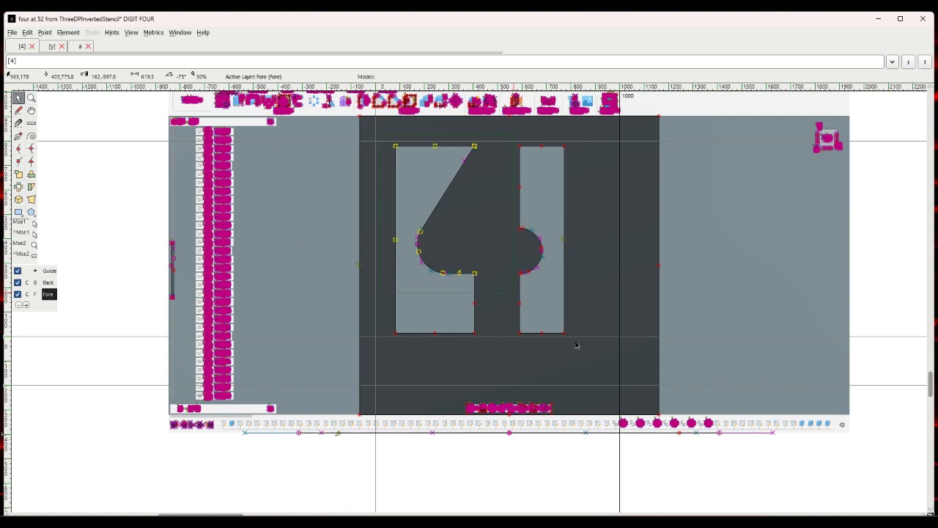
key("ctrl+a")
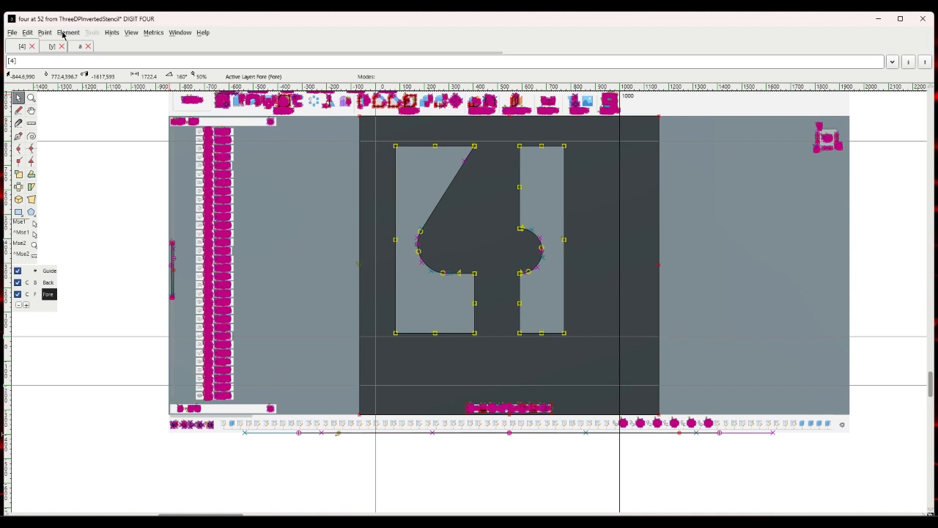
left_click(27, 32)
mouse_move(38, 231)
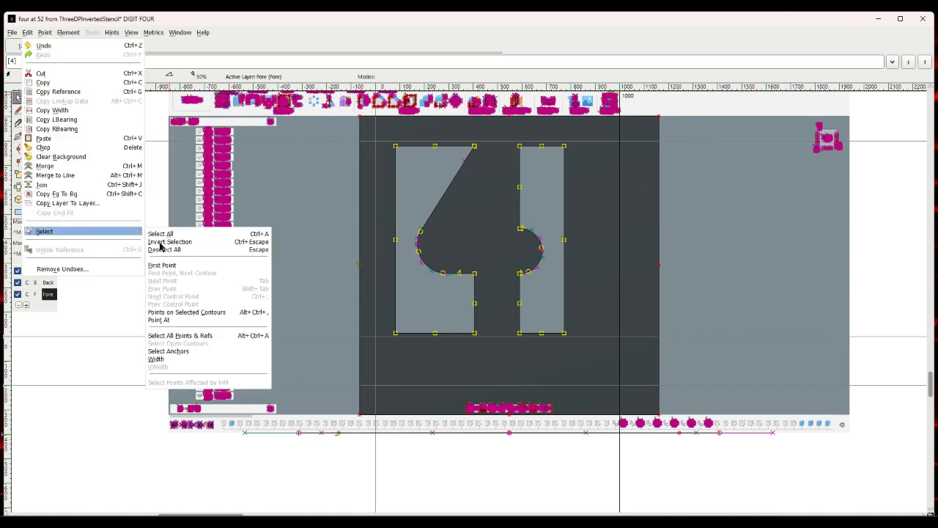
left_click(161, 244)
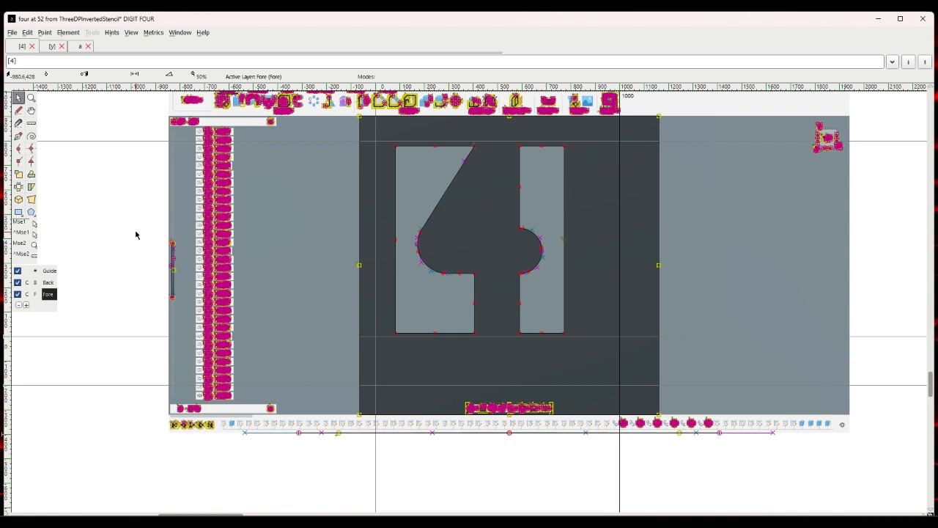
left_click(137, 236)
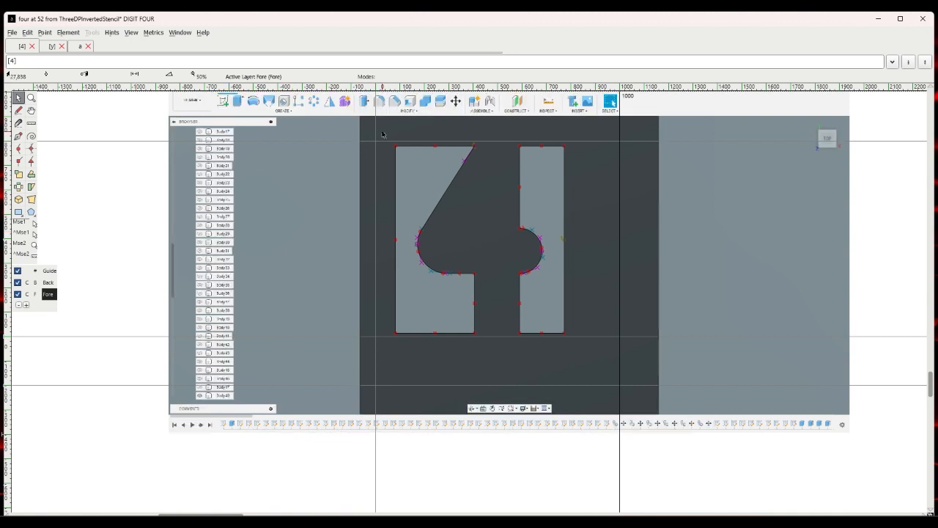
Select all of the four's outlines and move them so their lower-left corner sits on the glyph origin at the baseline.
key("ctrl+a")
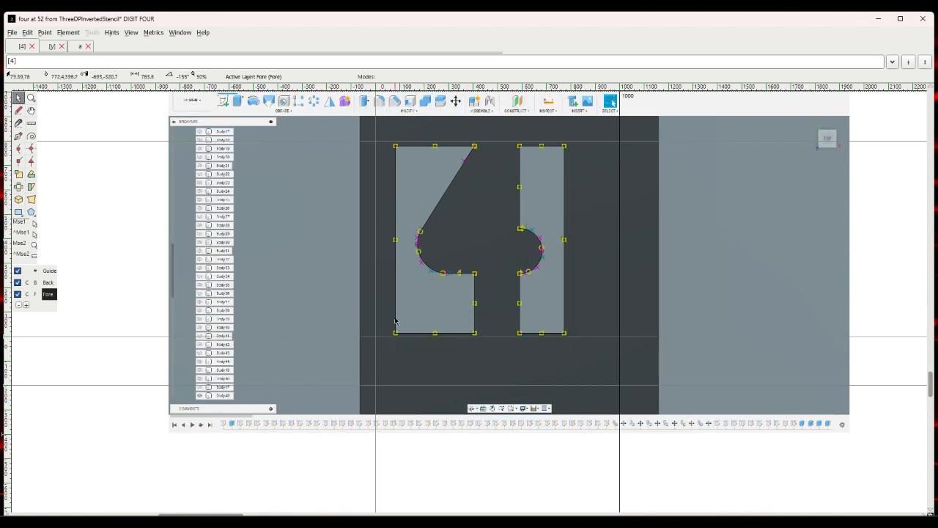
left_click_drag(398, 336, 378, 340)
left_click(367, 332)
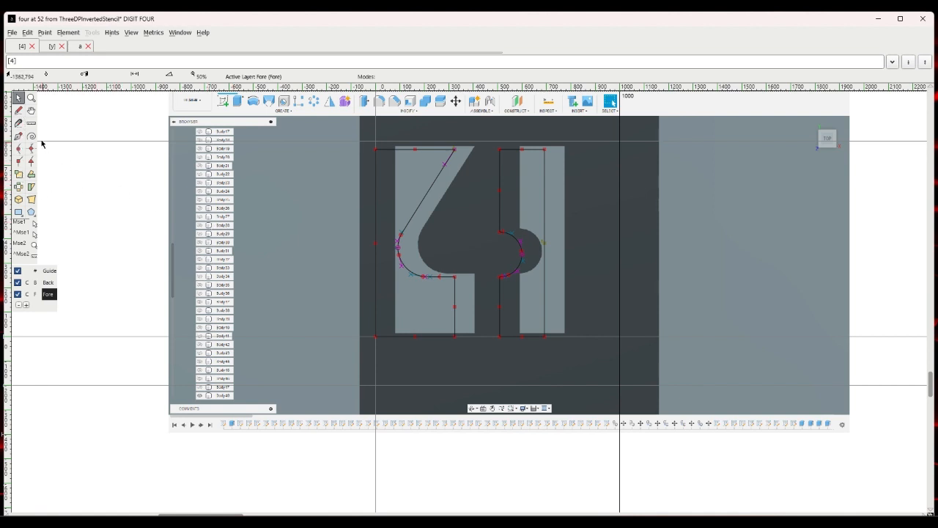
Draw a freehand spiral loop about 290 units wide in the empty area to the left of the four.
left_click(18, 110)
mouse_move(102, 187)
left_mouse_down()
mouse_move(108, 228)
mouse_move(120, 203)
mouse_move(79, 178)
mouse_move(82, 228)
mouse_move(132, 259)
mouse_move(141, 225)
mouse_move(108, 170)
left_mouse_up()
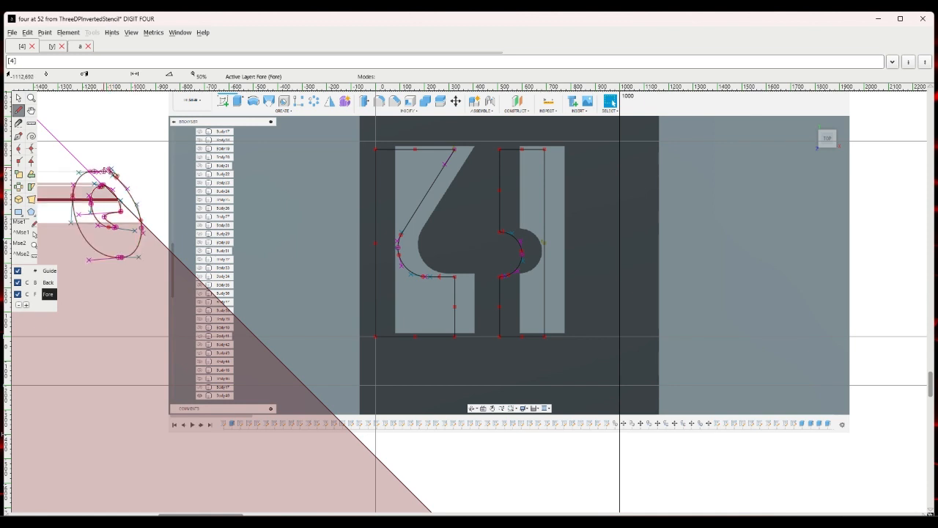
scroll(110, 170, "down", 1)
scroll(123, 185, "up", 2)
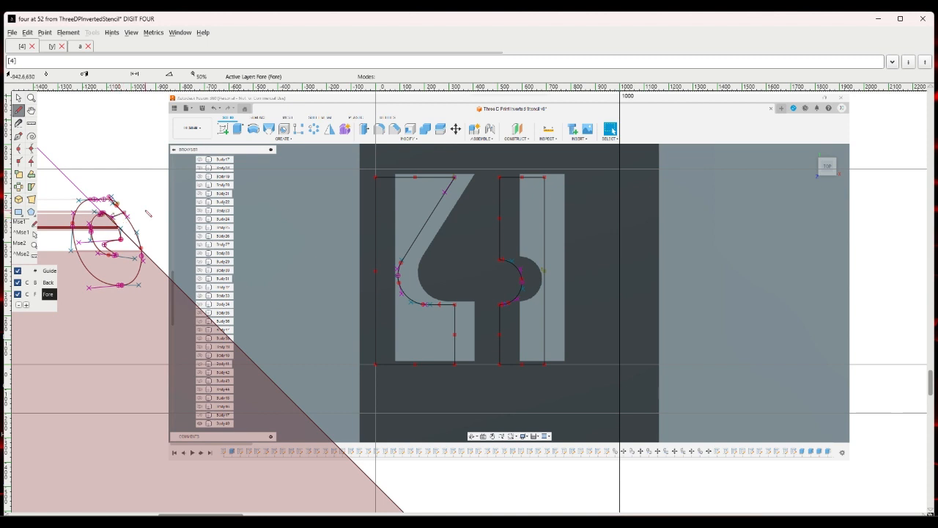
right_click(145, 212)
left_click(141, 212)
Undo the freehand spiral drawn beside the four.
key("ctrl+z")
key("ctrl+z")
key("ctrl+z")
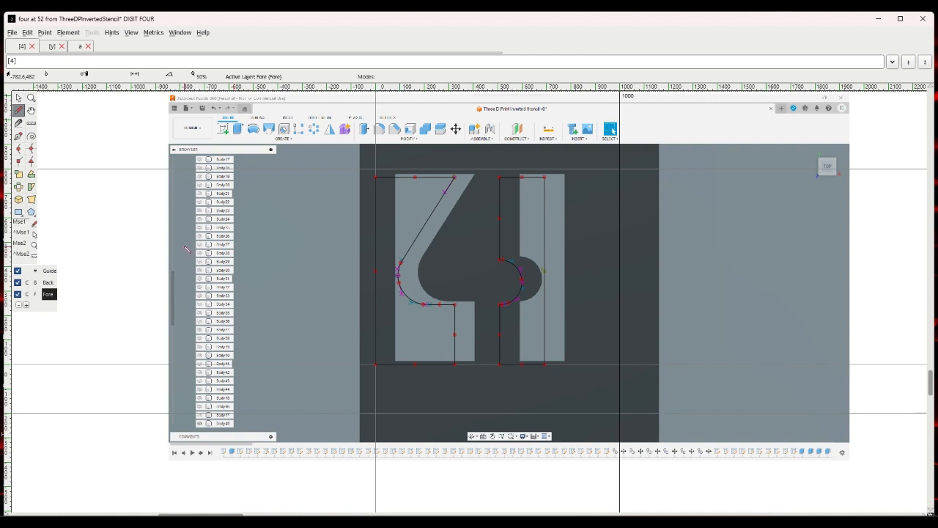
Go to the next glyph, five, and import 5.png as its image.
left_click(131, 33)
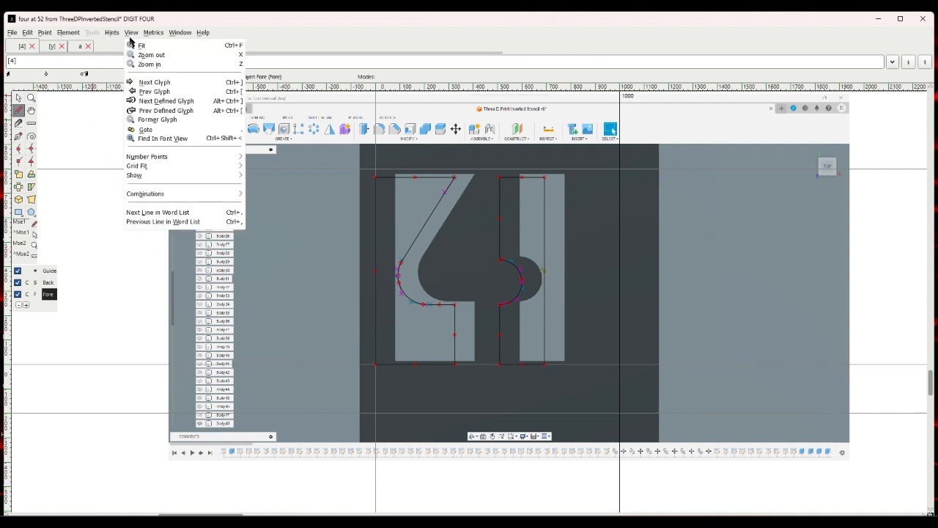
left_click(146, 81)
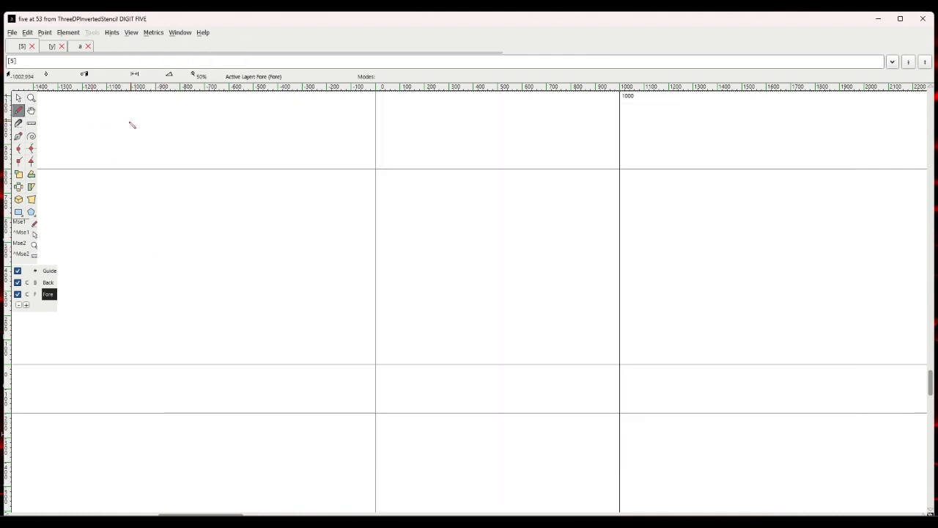
left_click(14, 33)
left_click(36, 166)
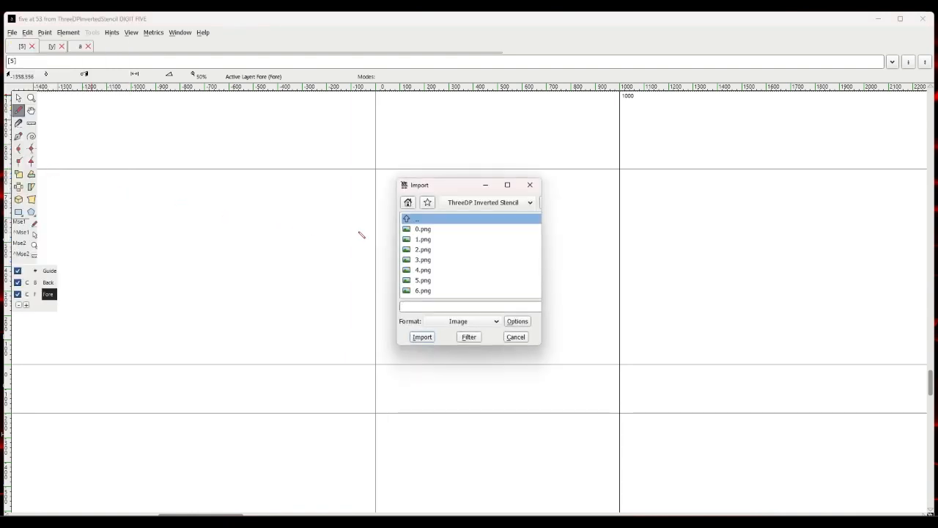
left_click(423, 283)
left_click(426, 337)
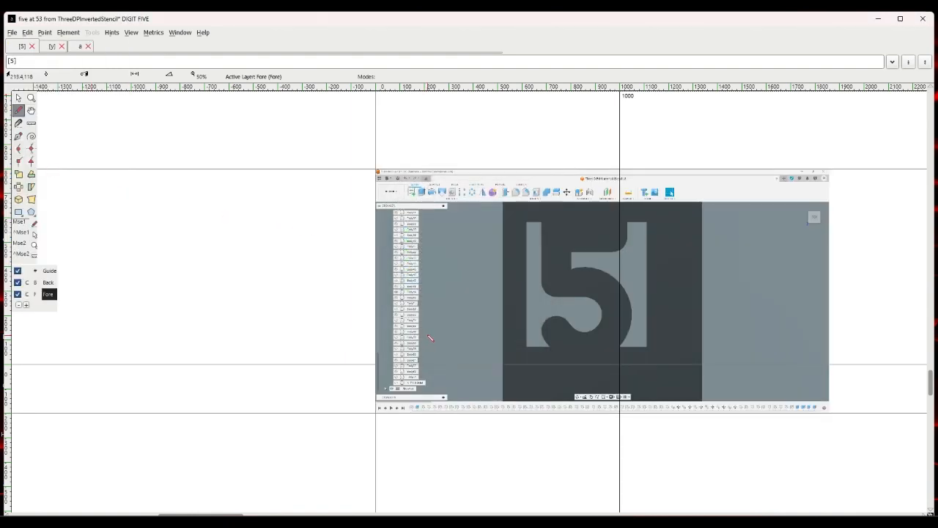
On the background layer, move the five's image to the left and scale it uniformly by 150%.
left_click(48, 282)
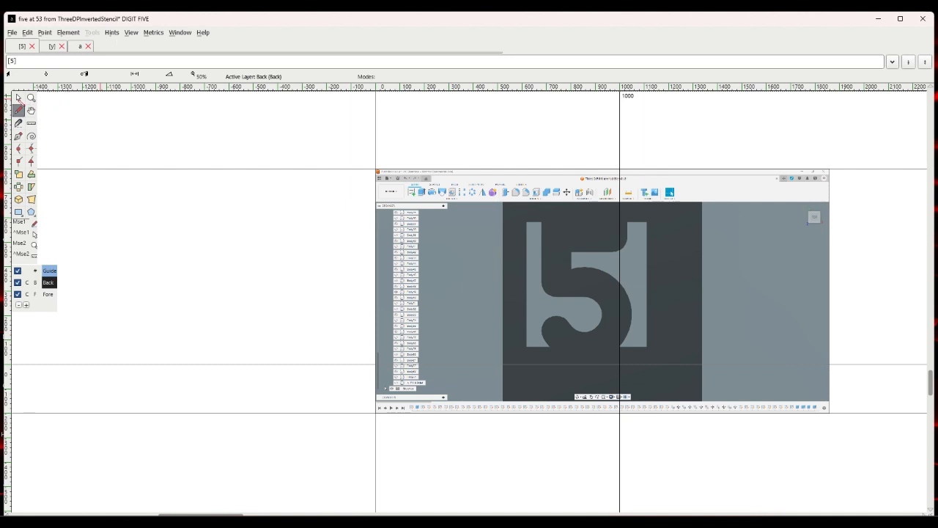
left_click(18, 98)
left_click_drag(509, 238, 449, 227)
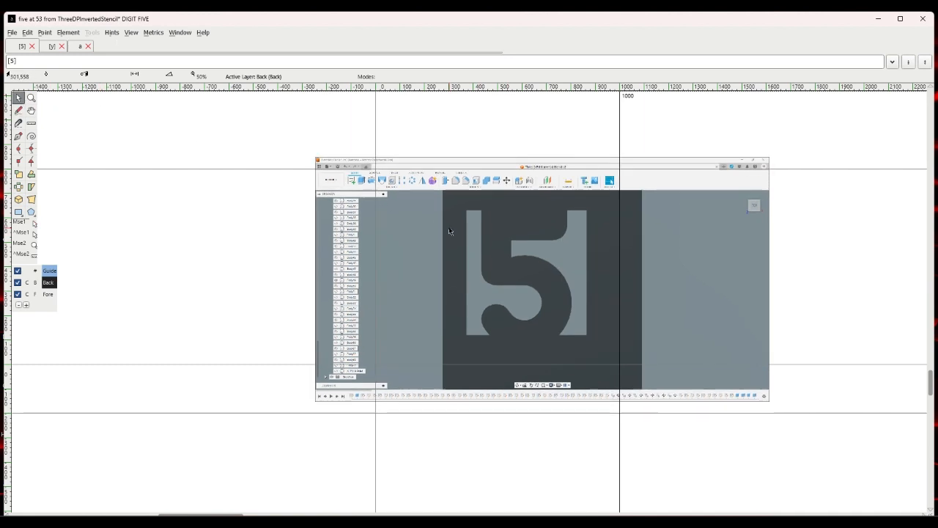
left_click(71, 34)
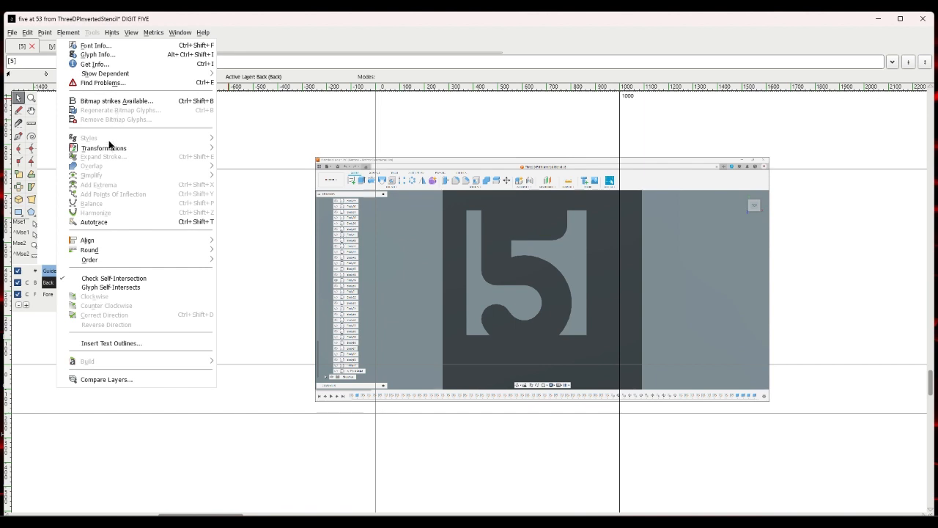
mouse_move(109, 148)
left_click(249, 151)
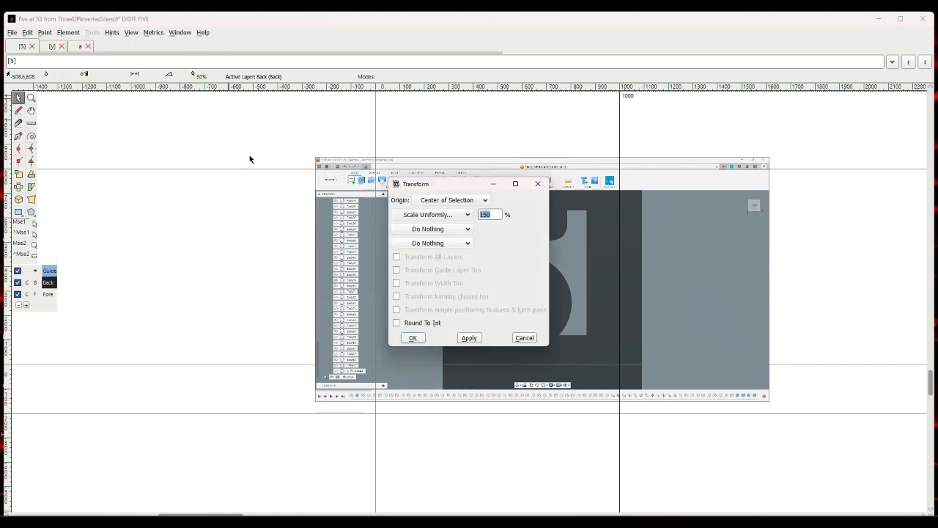
left_click(412, 338)
left_click_drag(470, 266, 440, 266)
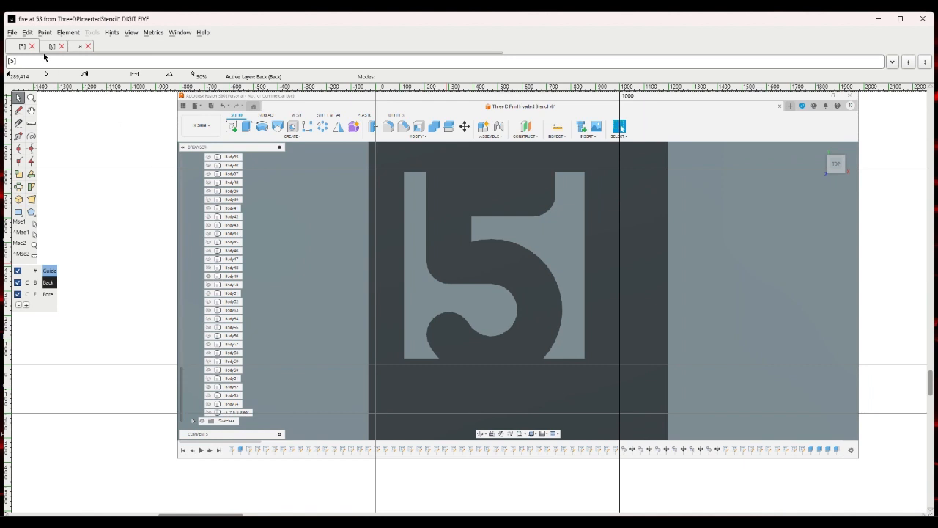
Make the foreground layer active and autotrace the five's image.
left_click(48, 294)
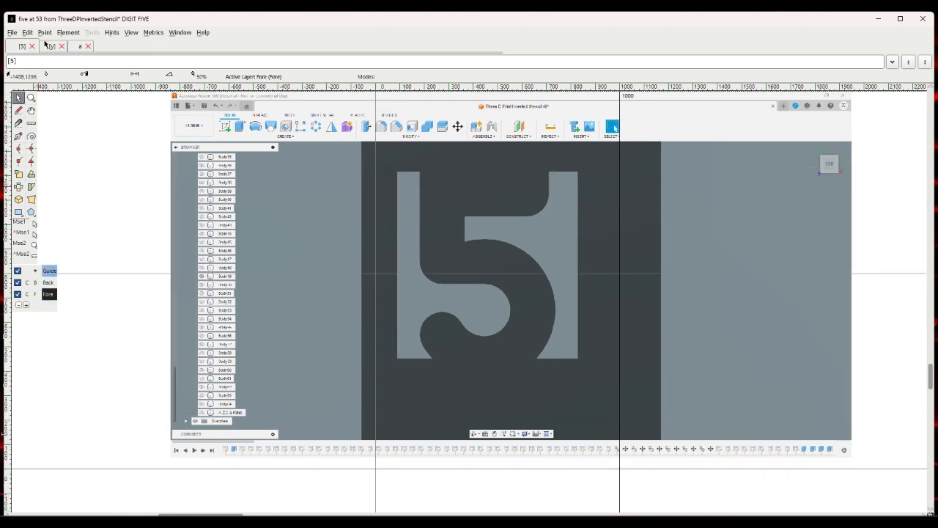
left_click(68, 32)
left_click(93, 221)
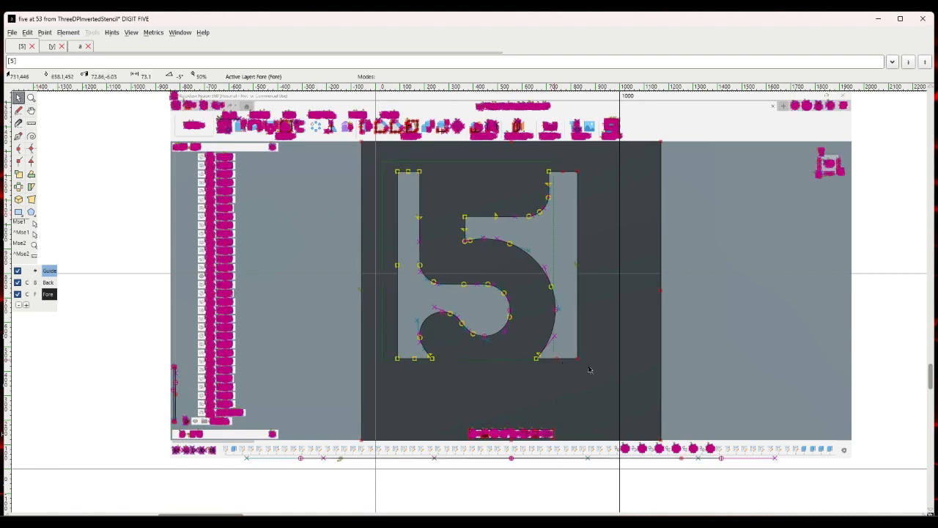
Try to delete the stray traced contours around the five by inverting the selection of the digit's points.
left_click(27, 35)
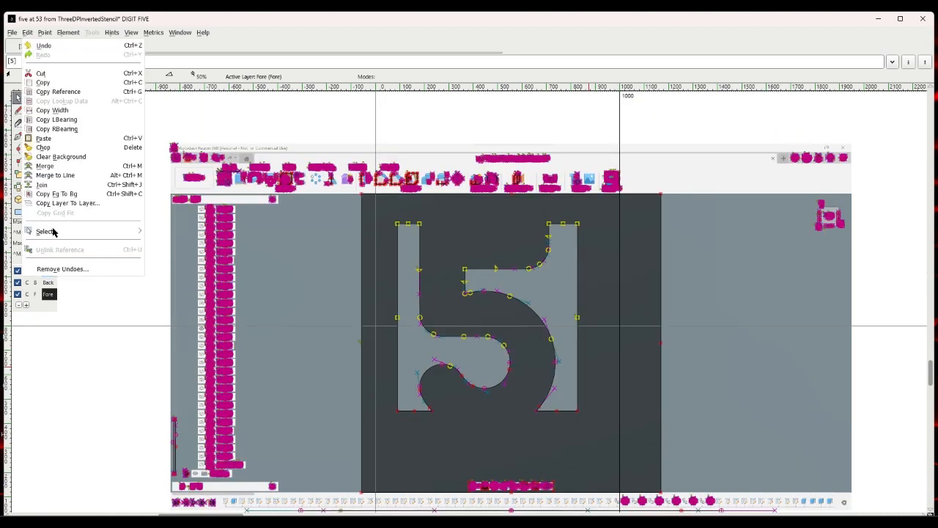
mouse_move(55, 232)
left_click(176, 244)
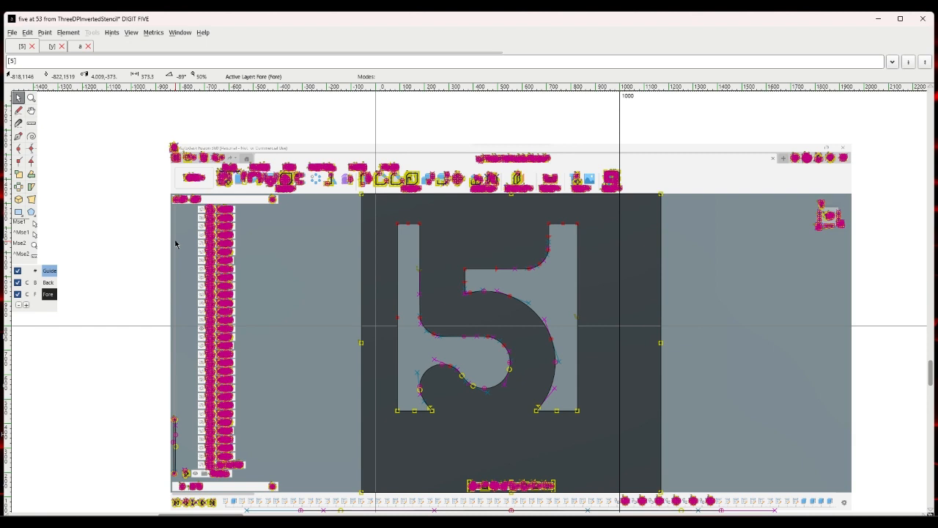
left_click(396, 236)
left_click_drag(387, 218, 537, 392)
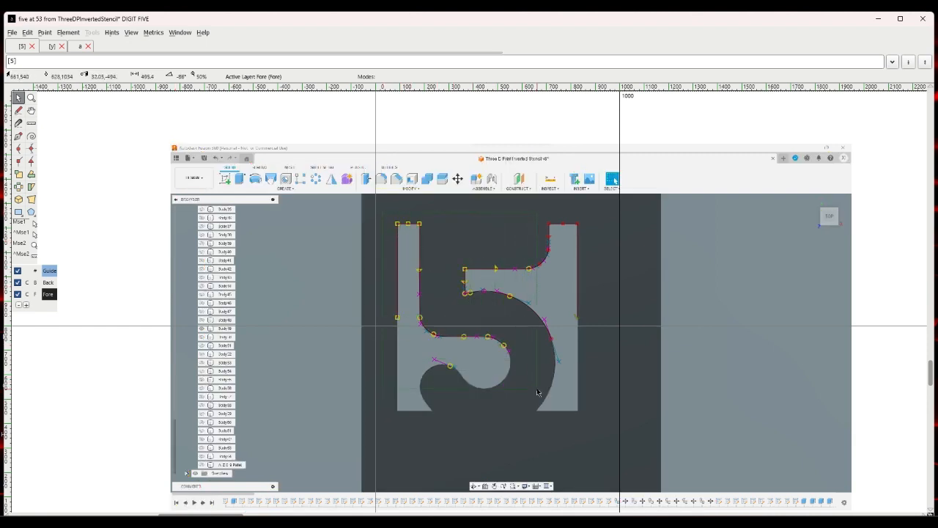
left_click(344, 338)
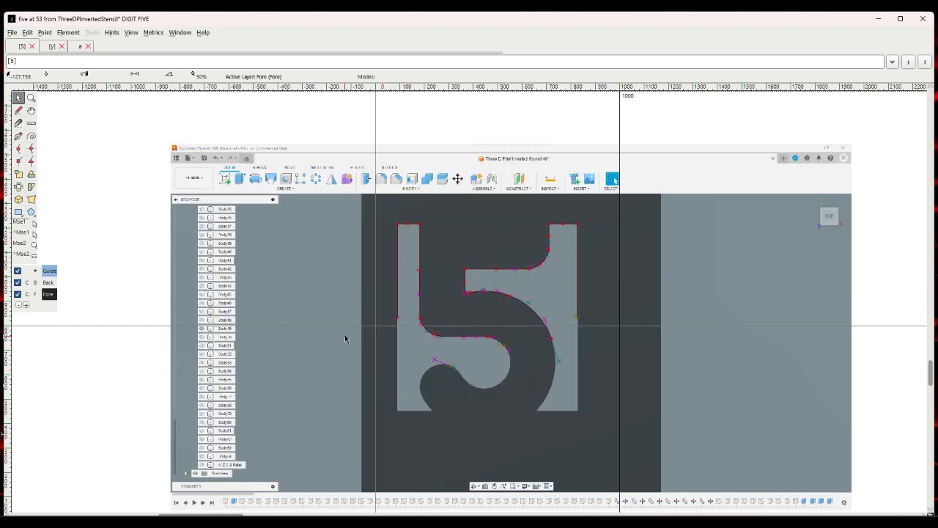
Undo the last trace and deletion, autotrace the five's image again, and clear the selection.
key("ctrl+z")
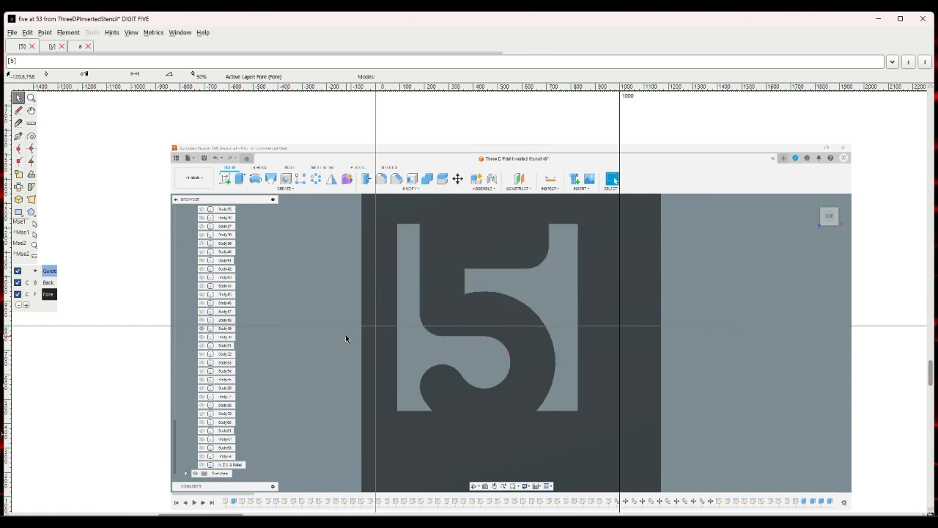
key("ctrl+shift+t")
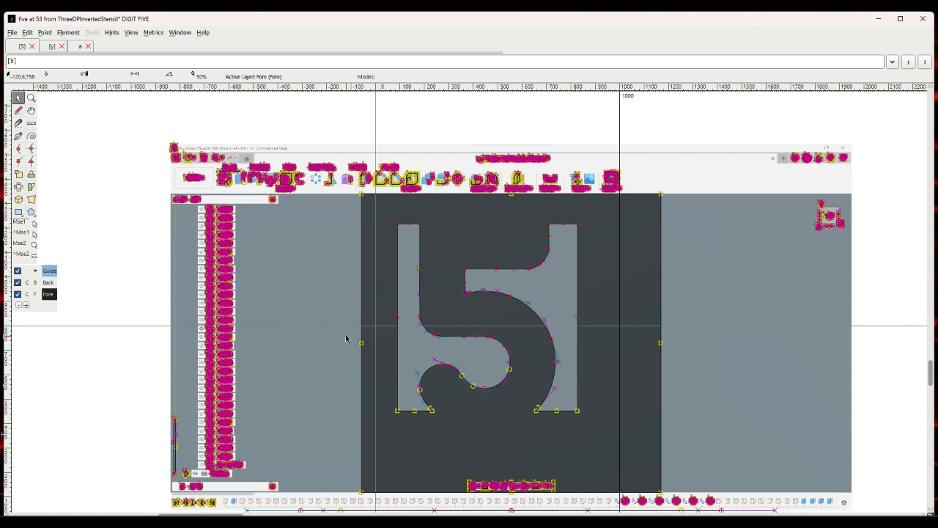
left_click(390, 360)
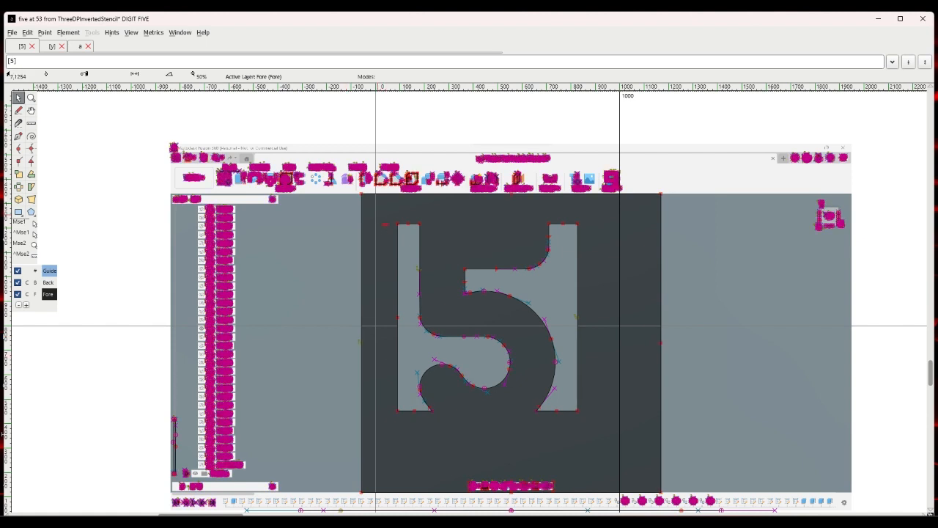
Select all of the five's outline points, invert the selection, and delete the stray traced contours.
left_click_drag(377, 216, 437, 275)
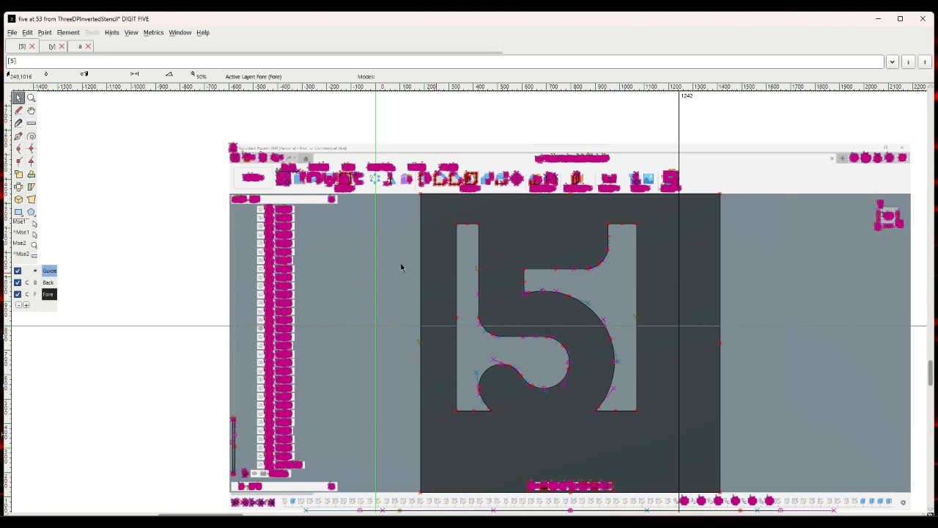
key("ctrl+z")
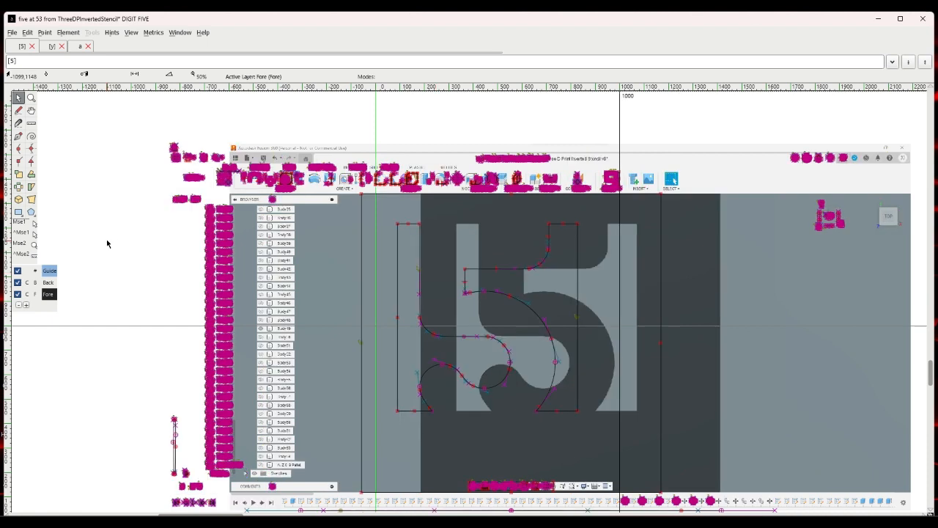
left_click(396, 225)
left_click_drag(387, 208, 592, 424)
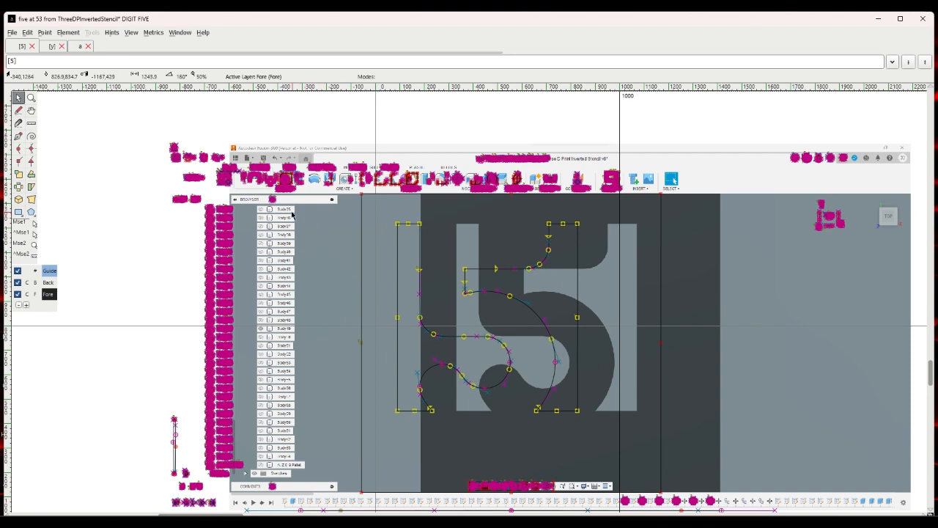
left_click(27, 33)
mouse_move(51, 230)
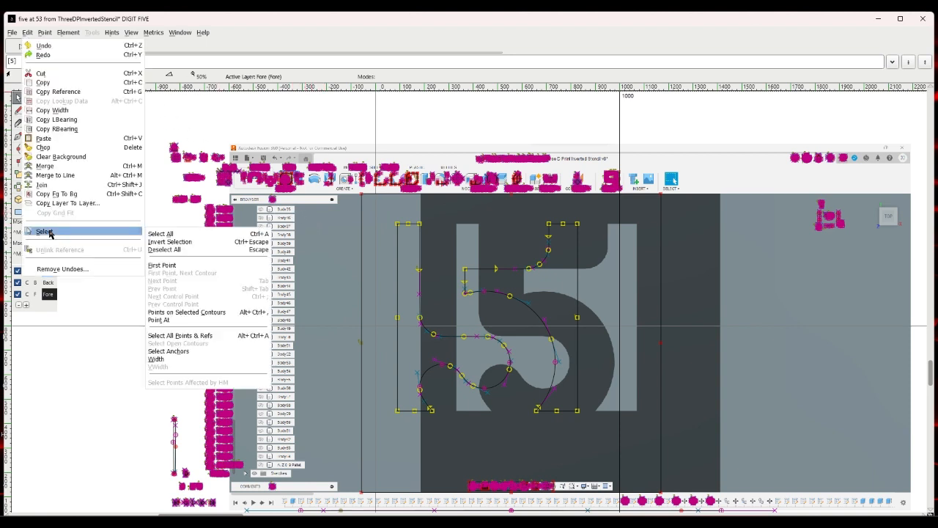
left_click(153, 248)
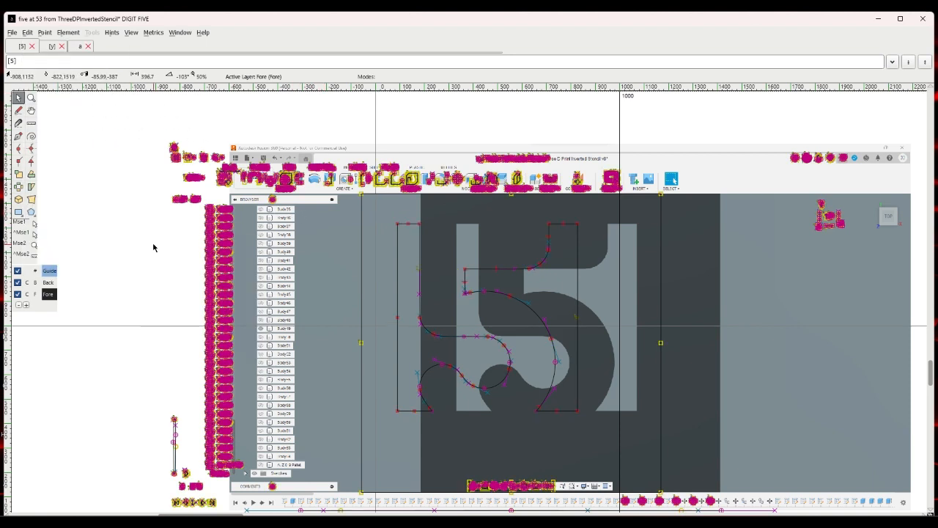
key("Delete")
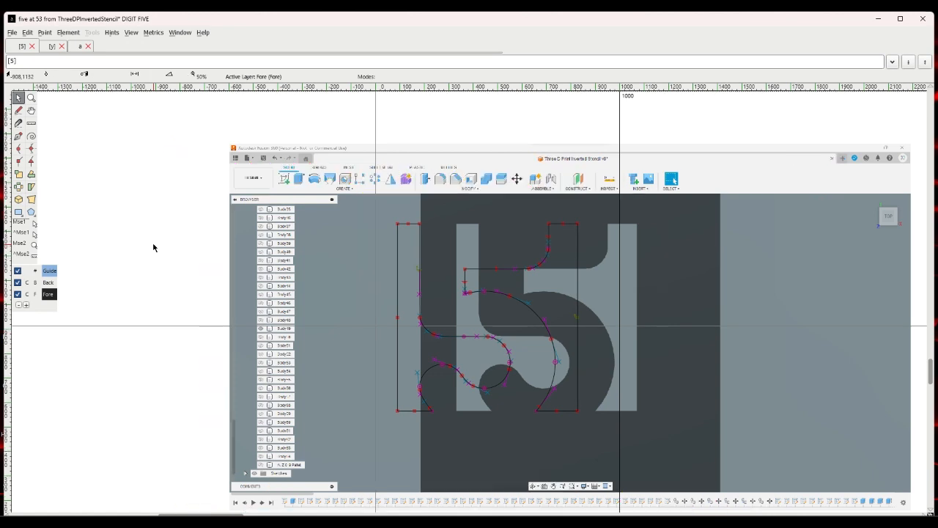
Select all of the five's outlines and move them so their lower-left corner sits on the glyph origin at the baseline.
scroll(153, 247, "down", 3)
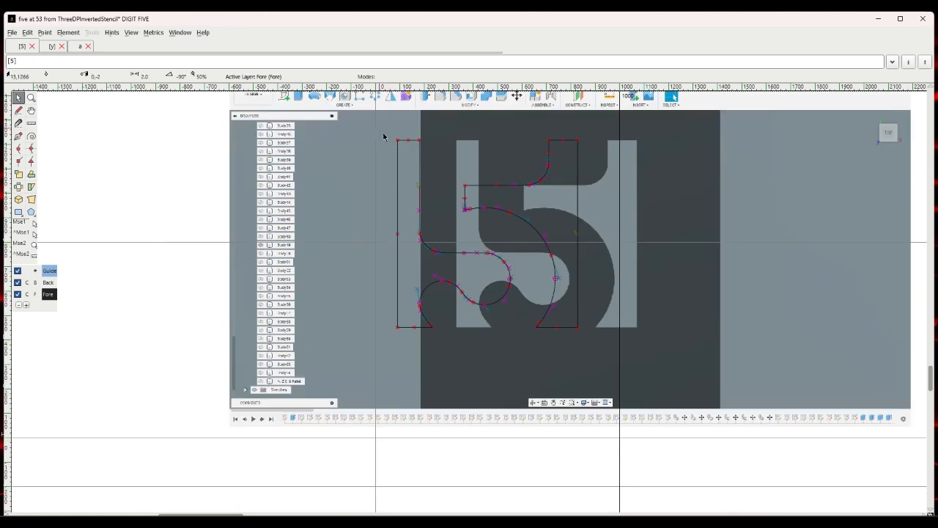
left_click_drag(380, 129, 526, 293)
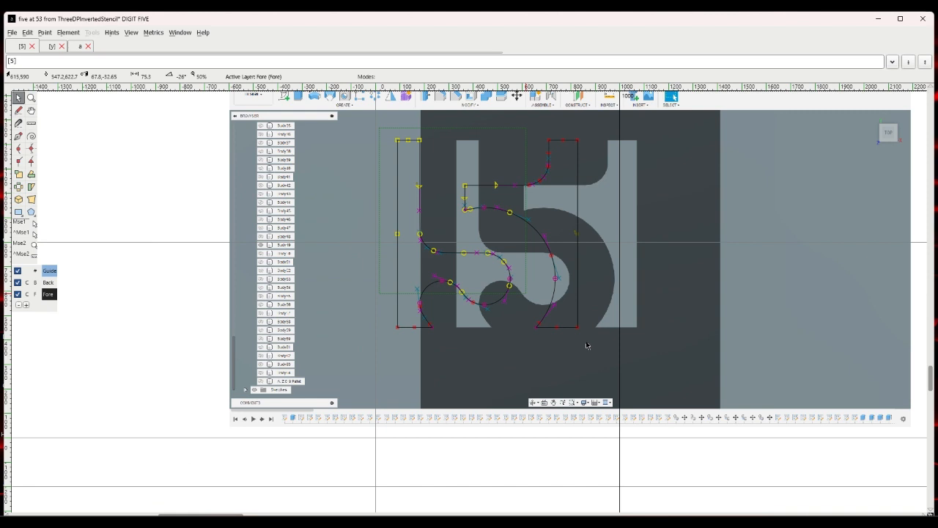
left_click_drag(587, 346, 591, 348)
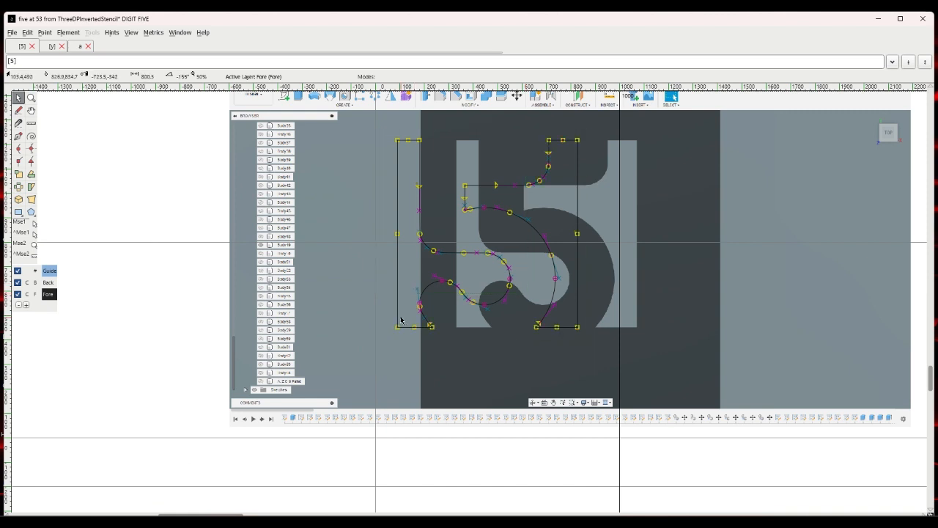
left_click_drag(398, 330, 392, 351)
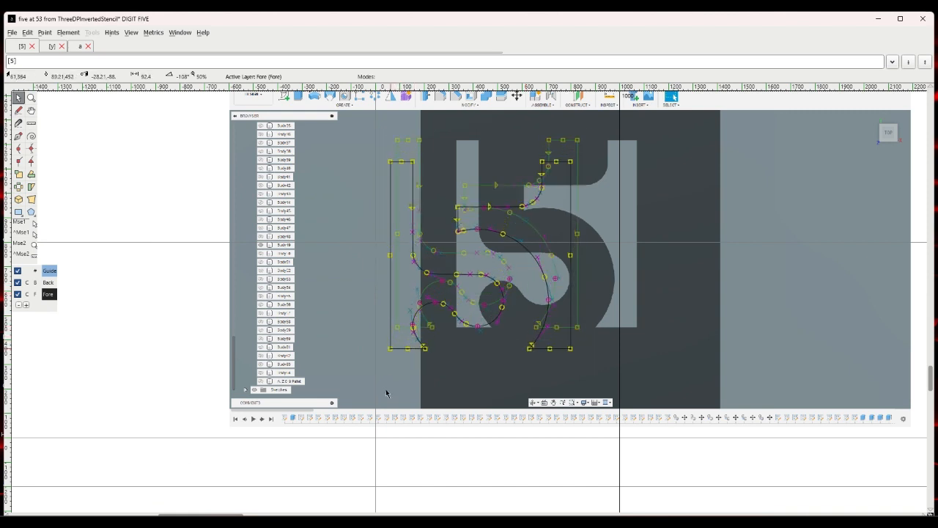
left_click_drag(387, 408, 375, 437)
left_click(367, 434)
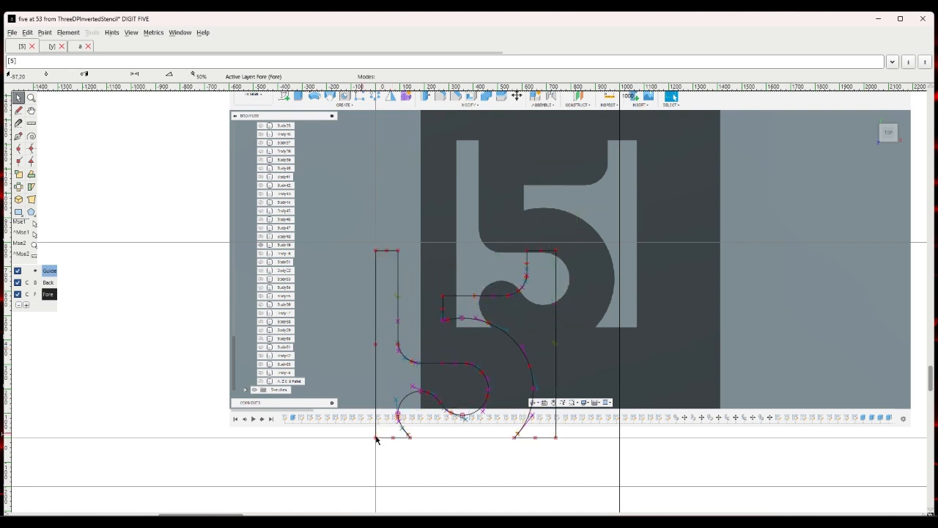
Check the base coordinates of the five's lower-left and upper-right corner points.
right_click(376, 438)
left_click(386, 415)
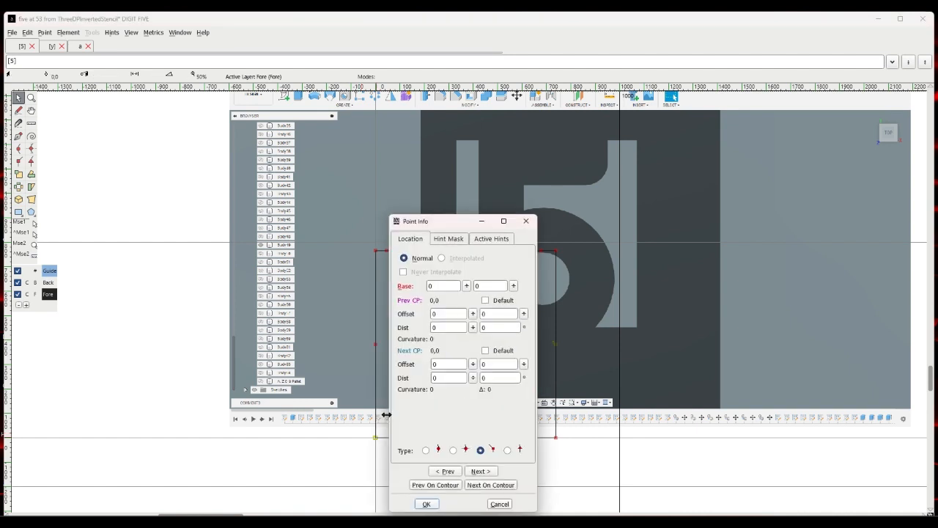
left_click(499, 504)
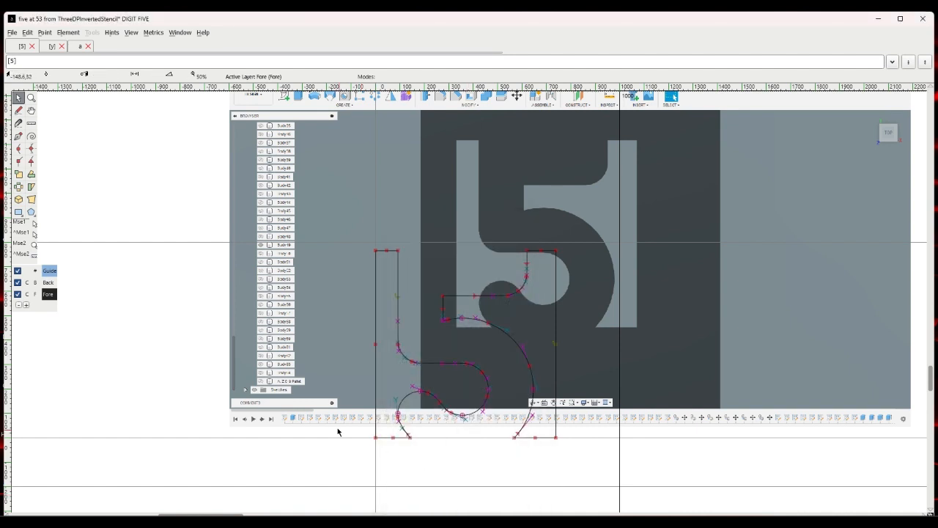
scroll(262, 401, "up", 1)
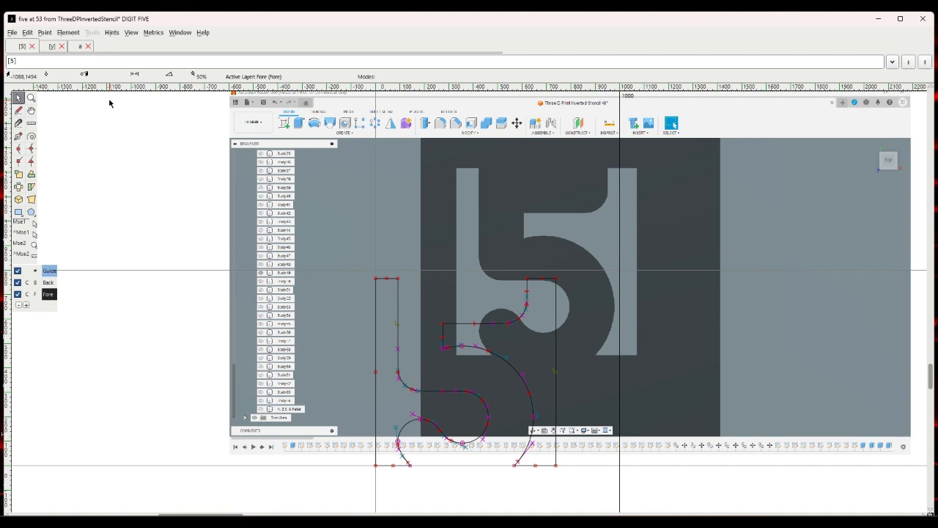
left_click(556, 279)
right_click(557, 279)
left_click(574, 352)
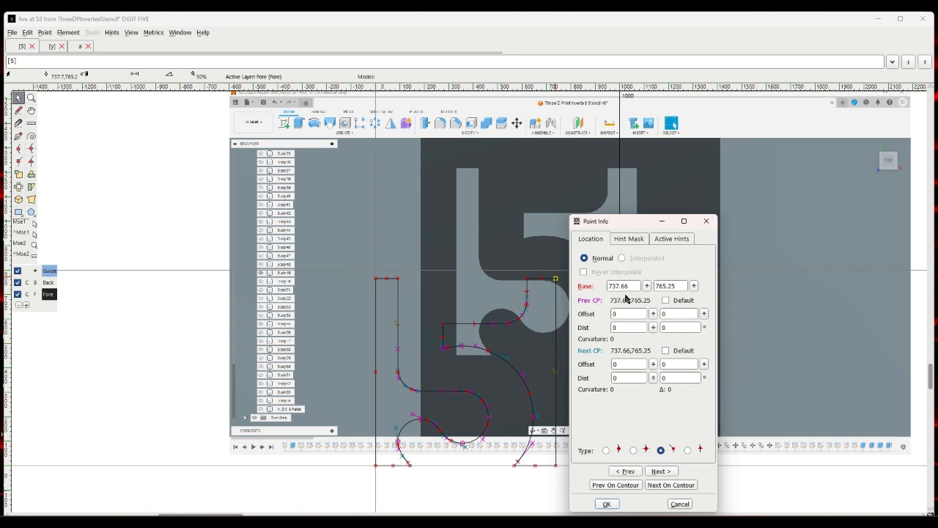
left_click(678, 504)
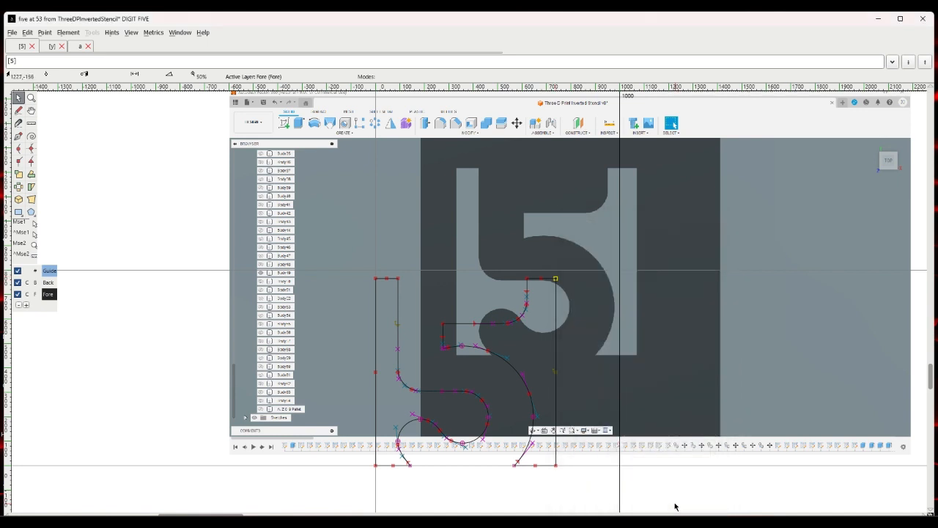
Go to the next glyph, six, and import the picture of the digit 6 as its image.
left_click(614, 266)
left_click(130, 32)
left_click(144, 82)
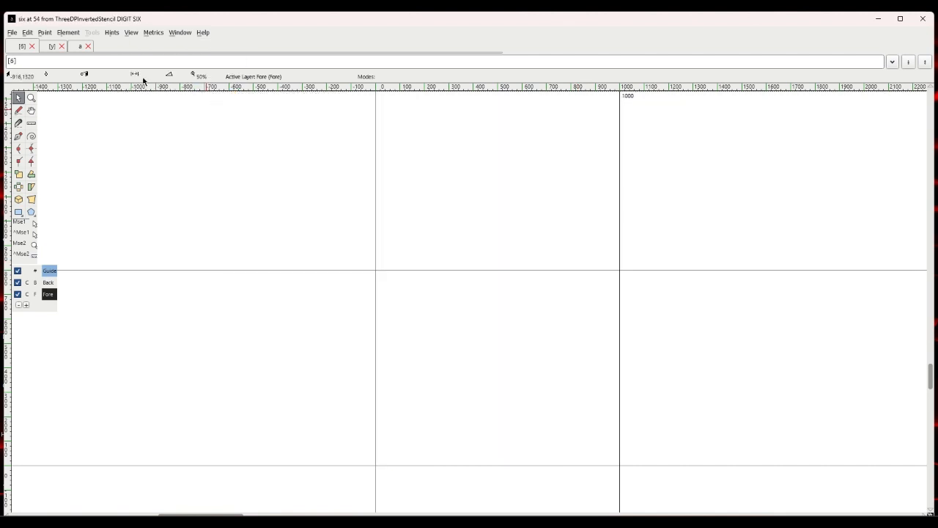
left_click(13, 33)
left_click(32, 166)
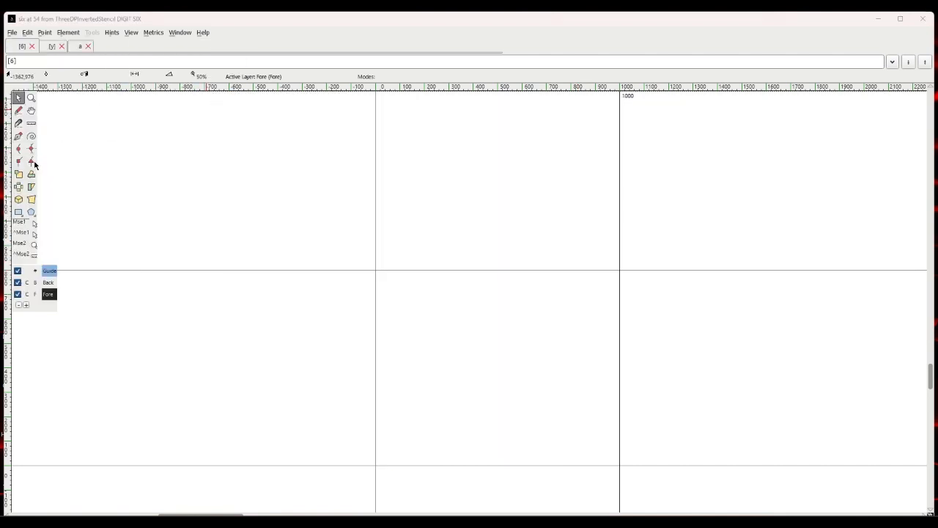
left_click(424, 291)
left_click(423, 336)
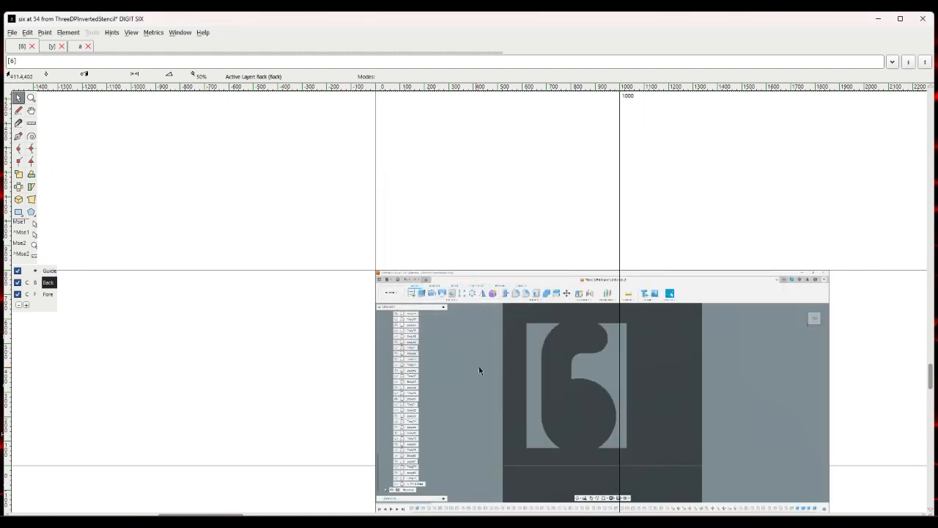
Move the background picture of the 6 over the glyph origin area and scale it uniformly to 150%.
left_click_drag(509, 368, 440, 354)
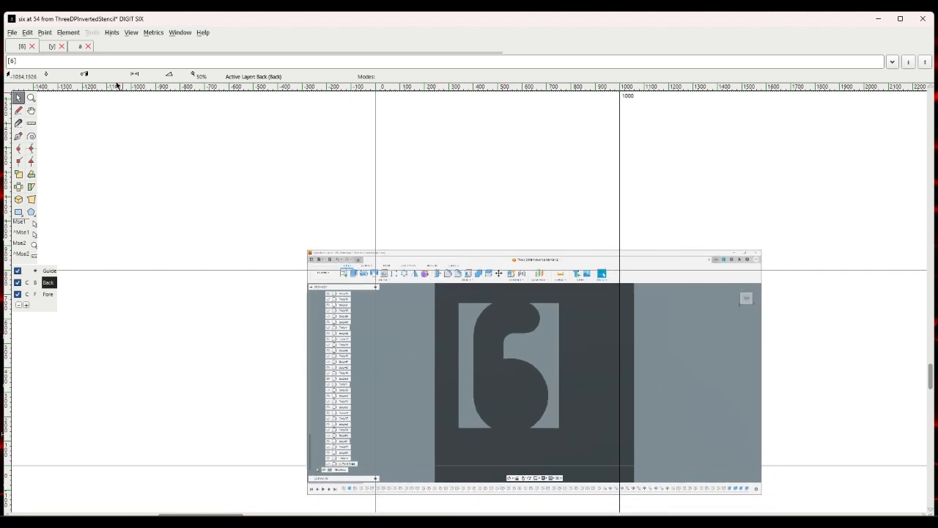
left_click(70, 33)
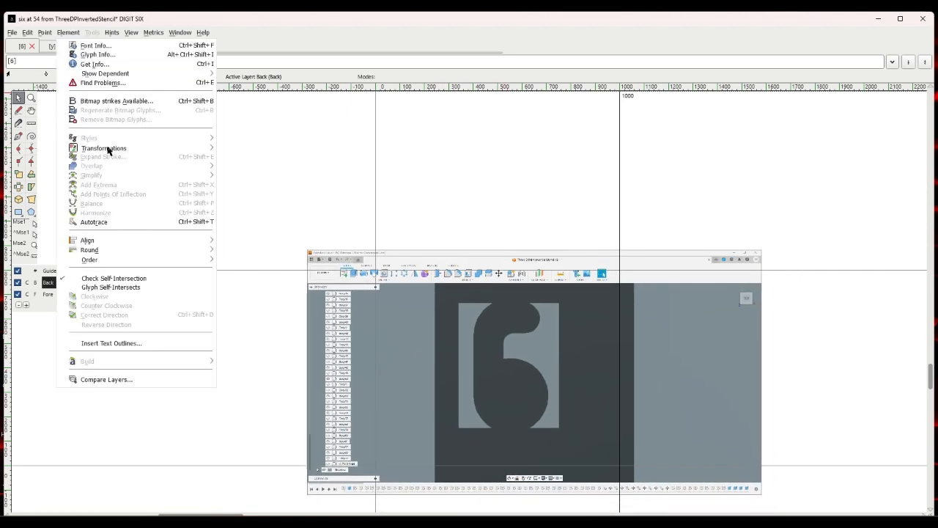
mouse_move(109, 149)
left_click(235, 150)
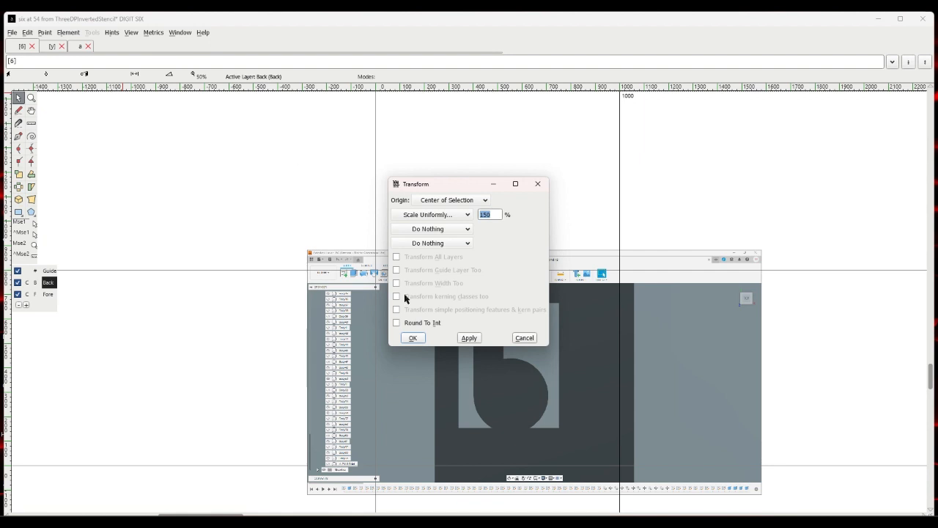
left_click(413, 338)
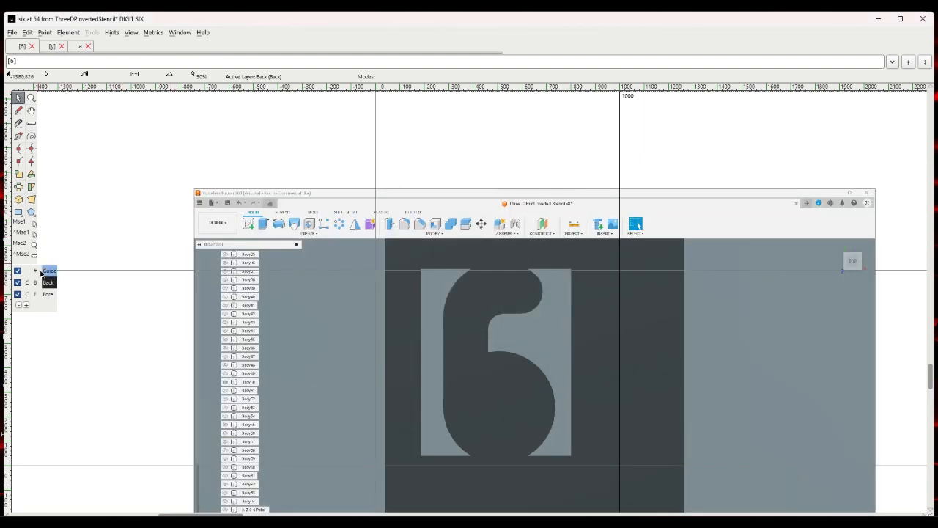
Make the foreground layer active and autotrace the picture of the 6 into outlines.
left_click(49, 294)
left_click(68, 33)
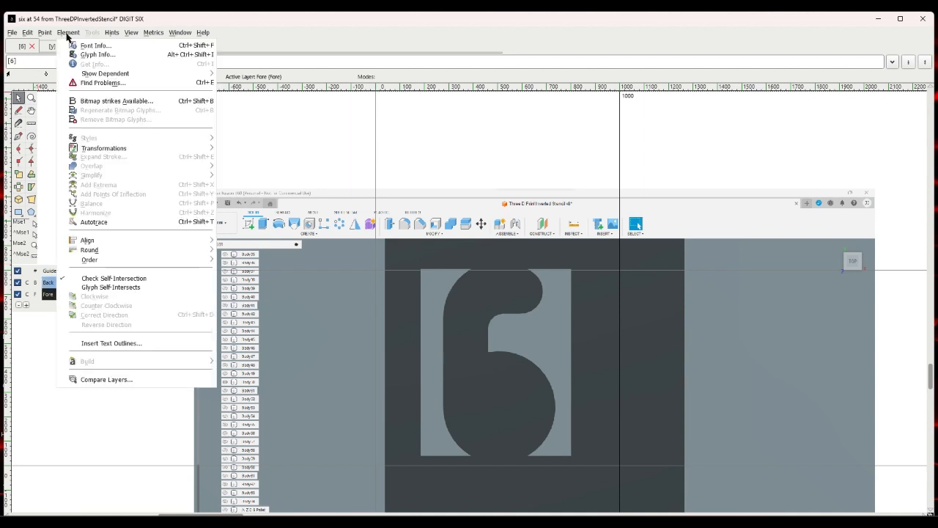
left_click(98, 222)
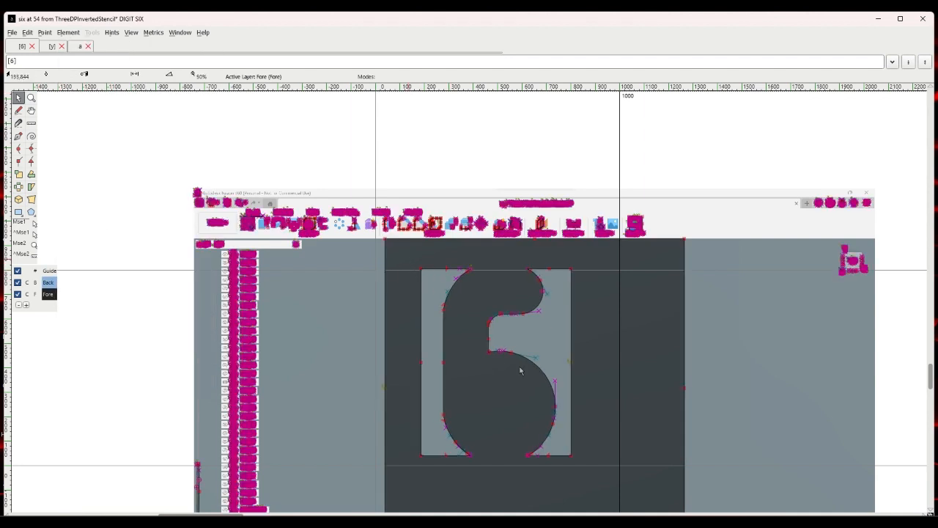
Try to delete the stray traced contours around the six by inverting a selection of its outline points, and undo the deletion.
left_click_drag(408, 258, 591, 478)
scroll(591, 479, "up", 1)
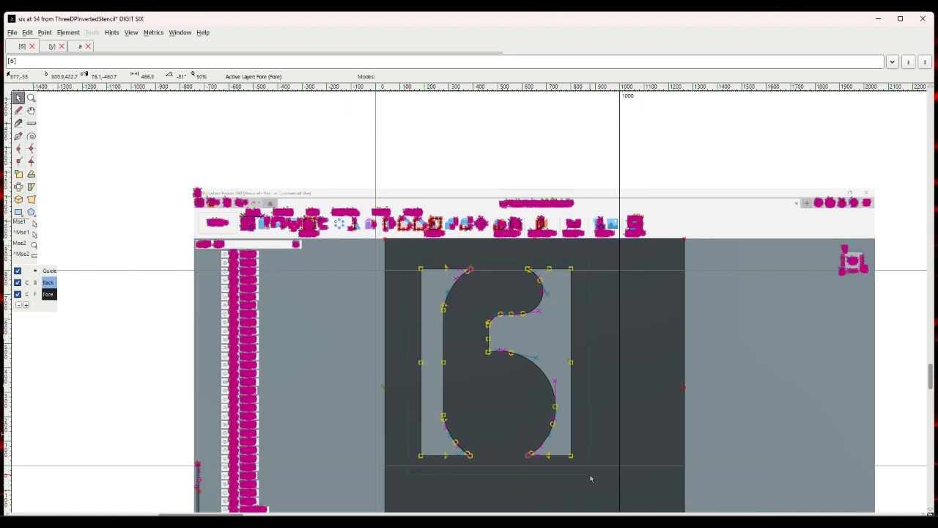
left_click(27, 33)
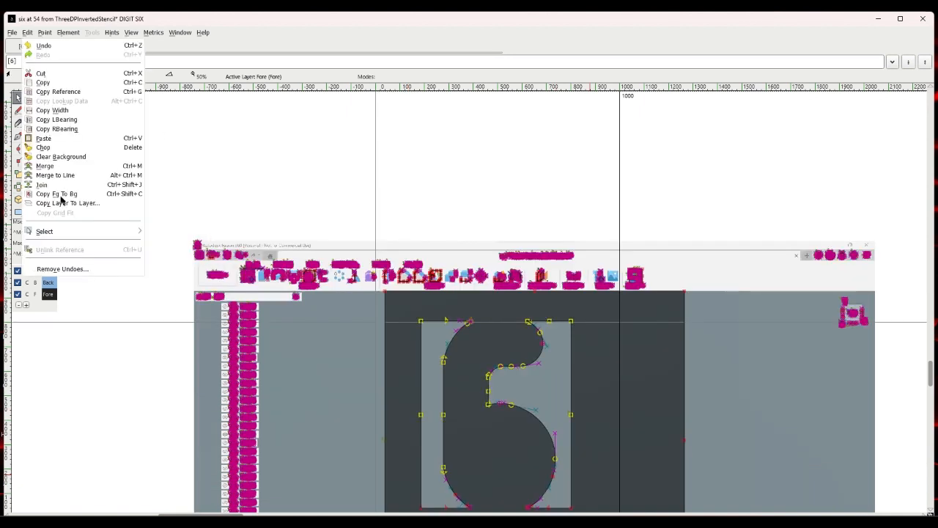
mouse_move(61, 232)
left_click(162, 243)
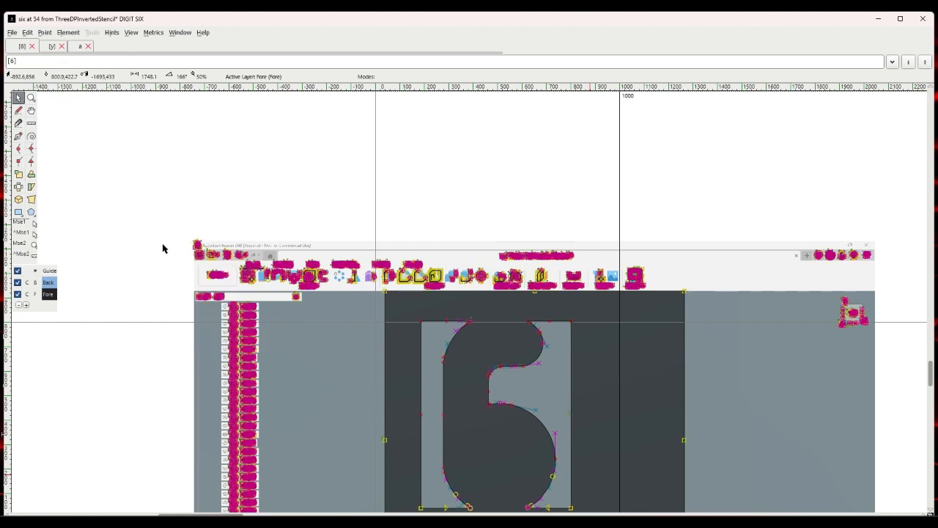
key("Delete")
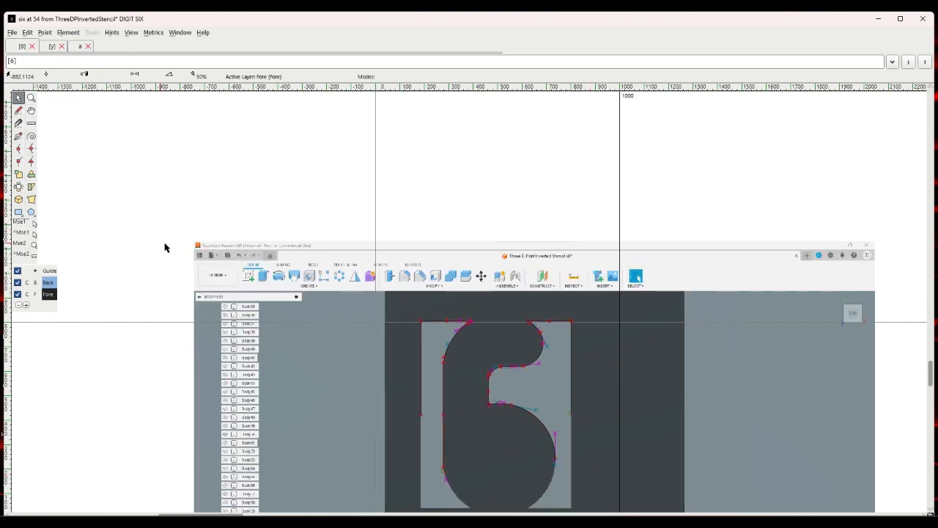
scroll(214, 231, "down", 1)
key("ctrl+z")
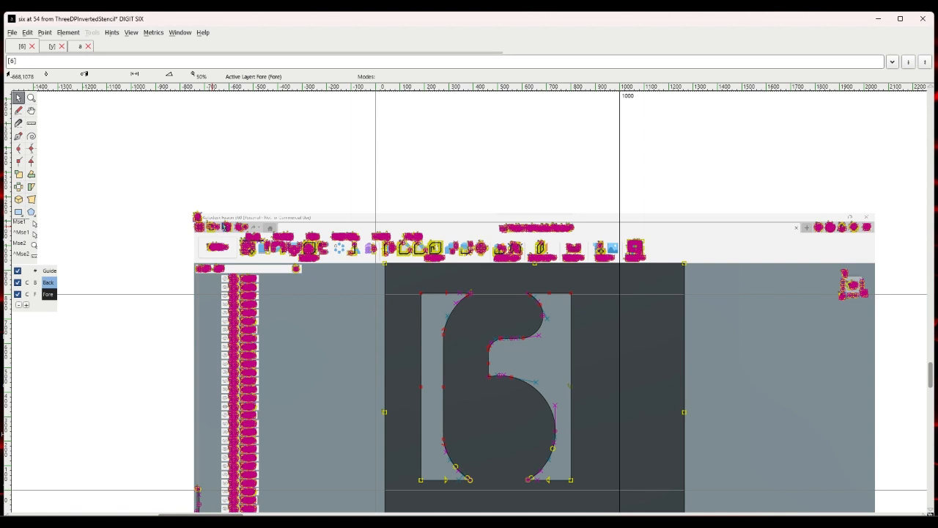
left_click(224, 227)
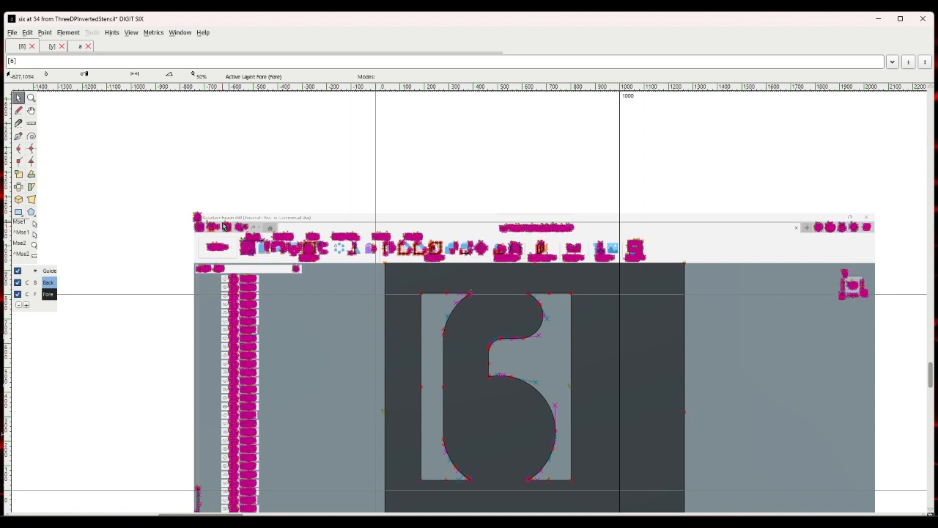
Select all of the six's outline points including its lower edge, invert the selection, and delete the stray traced contours.
left_click_drag(524, 442, 584, 507)
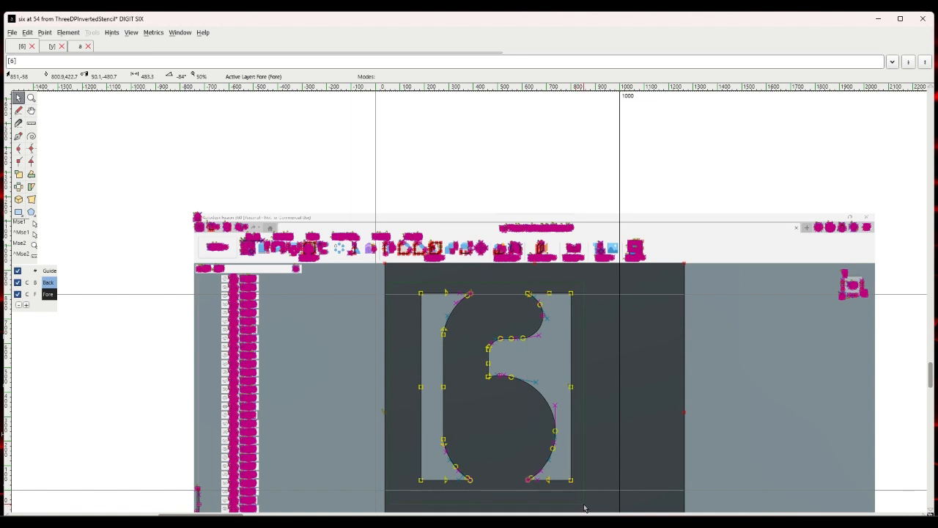
left_click(27, 32)
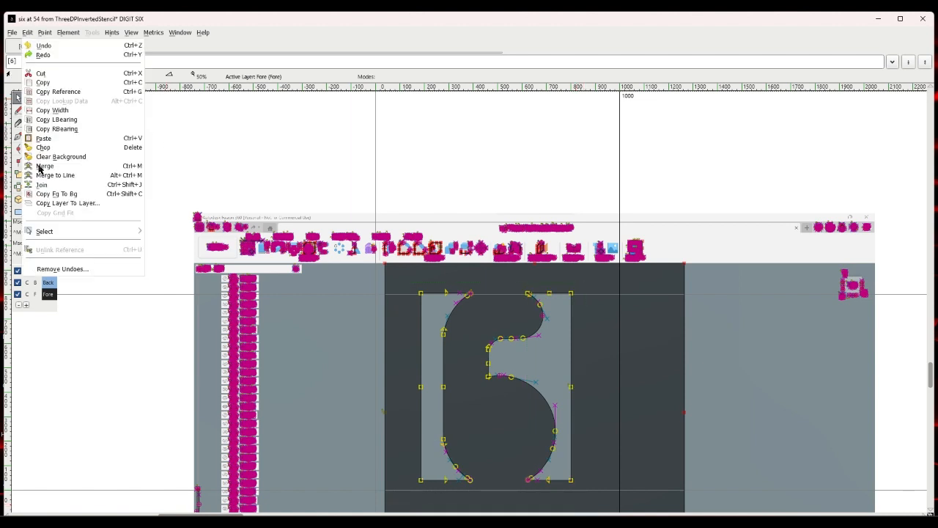
mouse_move(48, 228)
left_click(151, 244)
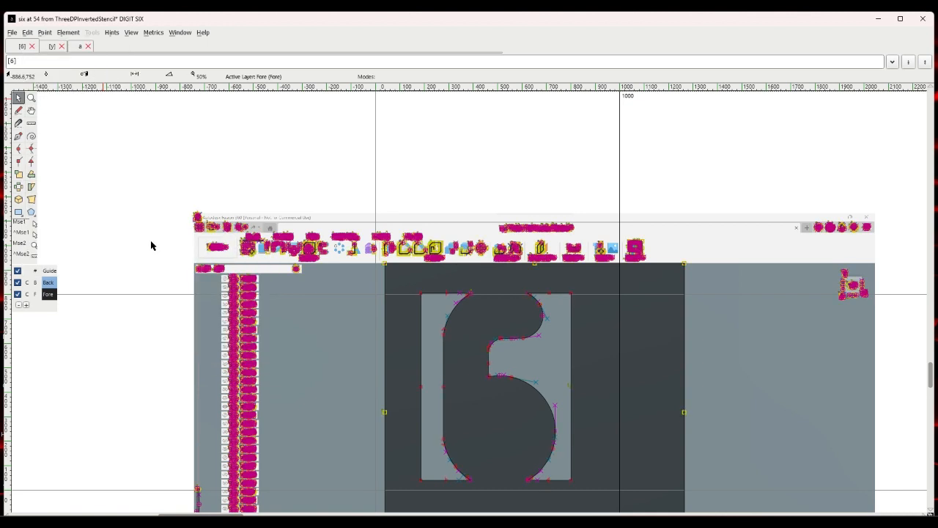
key("Delete")
Select all of the six's outlines and move them so their lower-left corner sits on the glyph origin at the baseline.
key("ctrl+a")
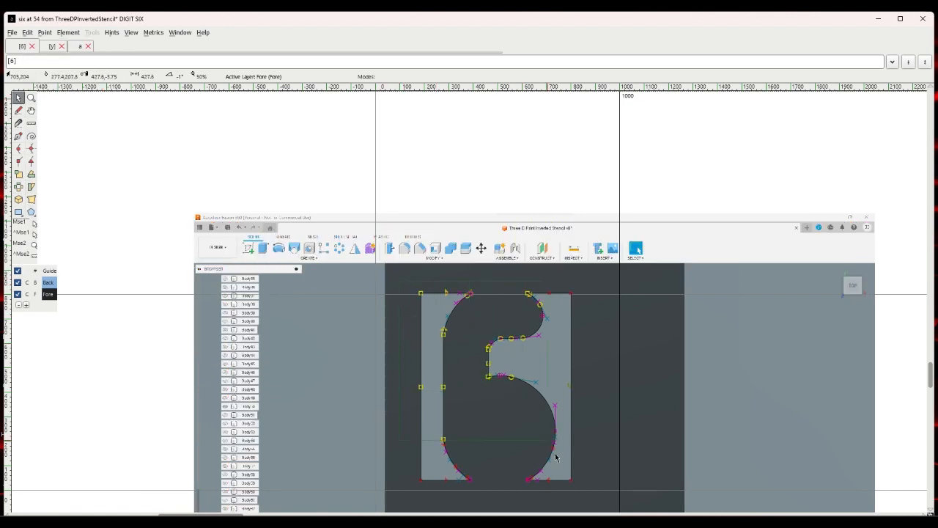
left_click(423, 481)
left_click_drag(422, 482, 378, 490)
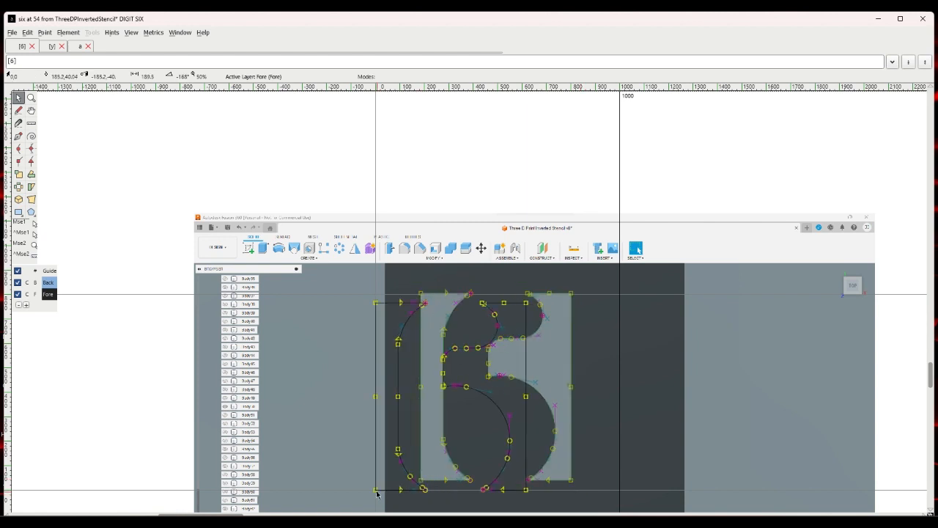
Go to the next glyph, seven, and import 7.png as its image.
left_click(132, 33)
left_click(160, 82)
left_click(12, 32)
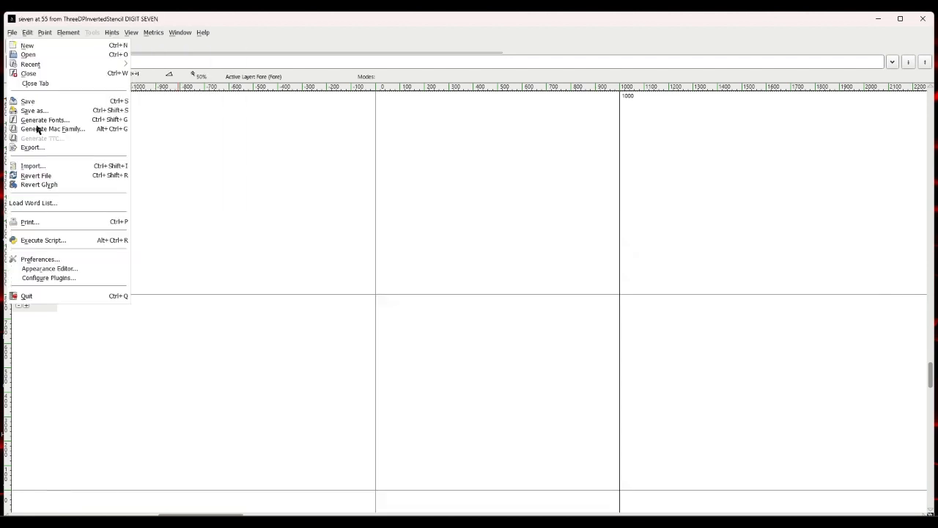
left_click(36, 166)
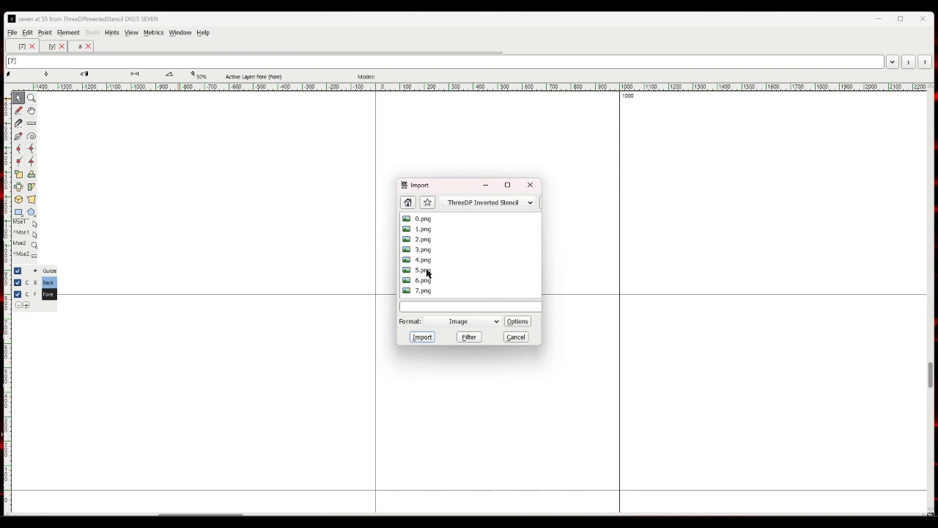
left_click(428, 291)
left_click(423, 337)
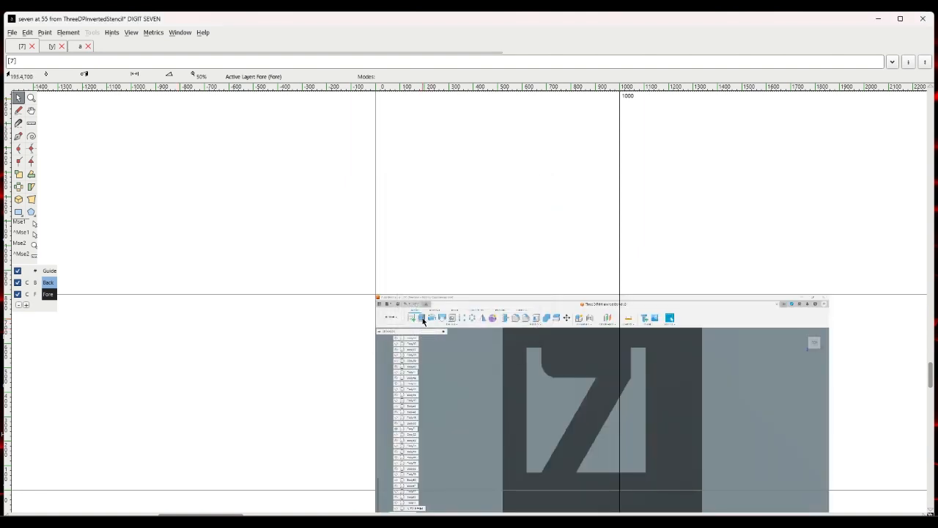
On the background layer, scale the picture of the 7 uniformly to 150% and position its bottom edge near the baseline.
left_click(49, 283)
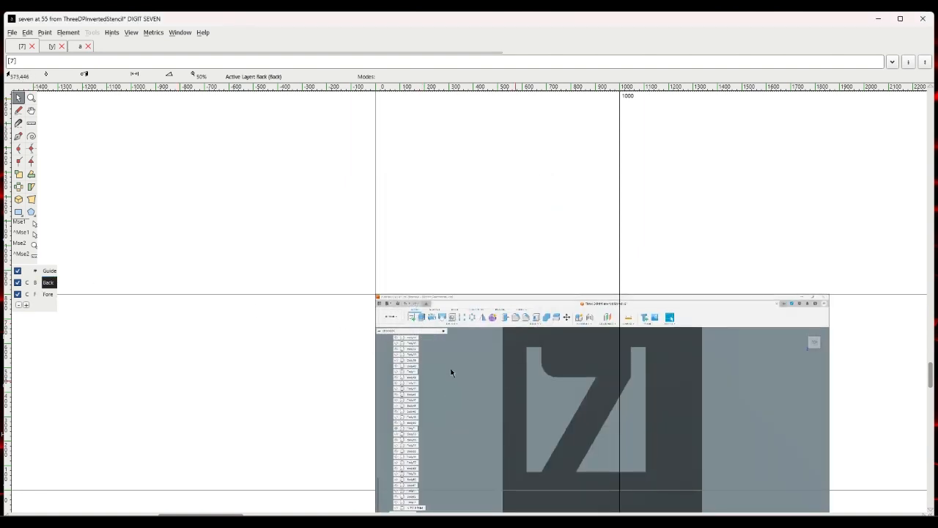
left_click(68, 33)
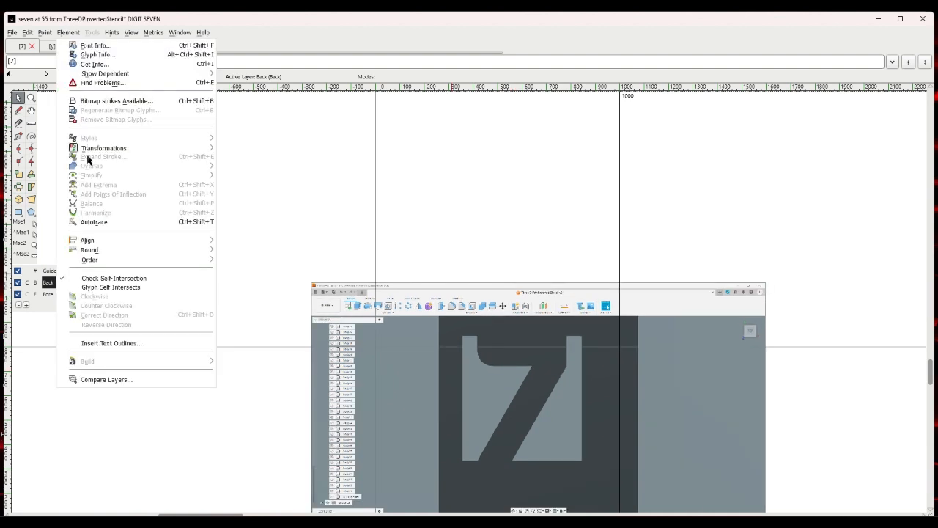
mouse_move(147, 151)
left_click(255, 156)
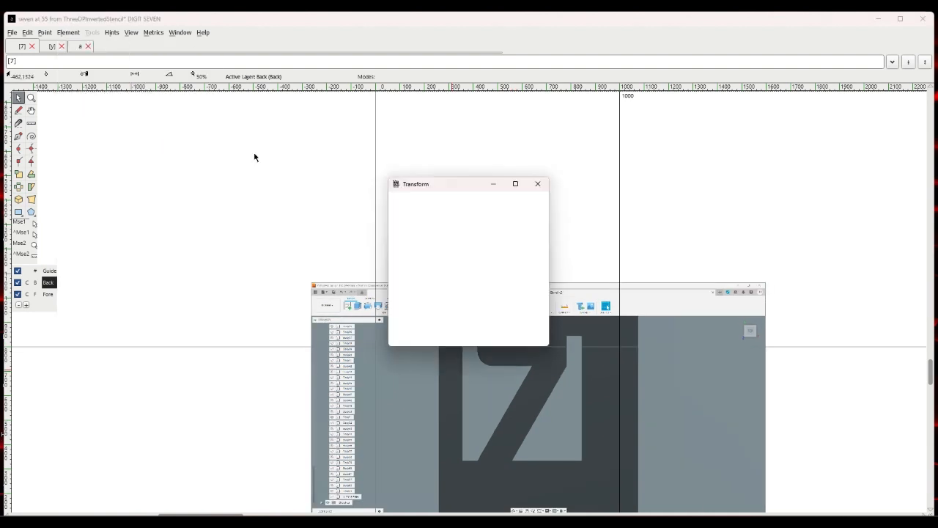
left_click(410, 337)
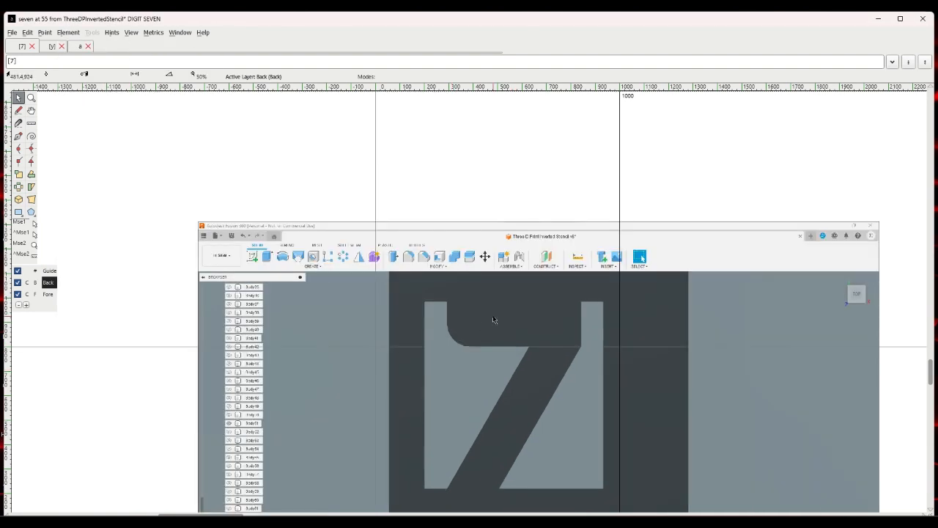
left_click_drag(494, 320, 483, 234)
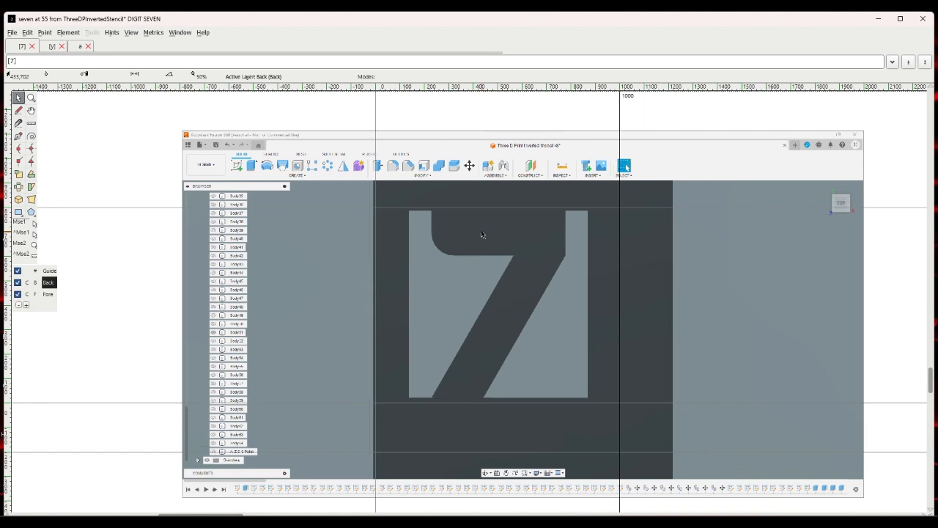
Make the foreground layer active and autotrace the picture of the 7 into outlines.
left_click(49, 294)
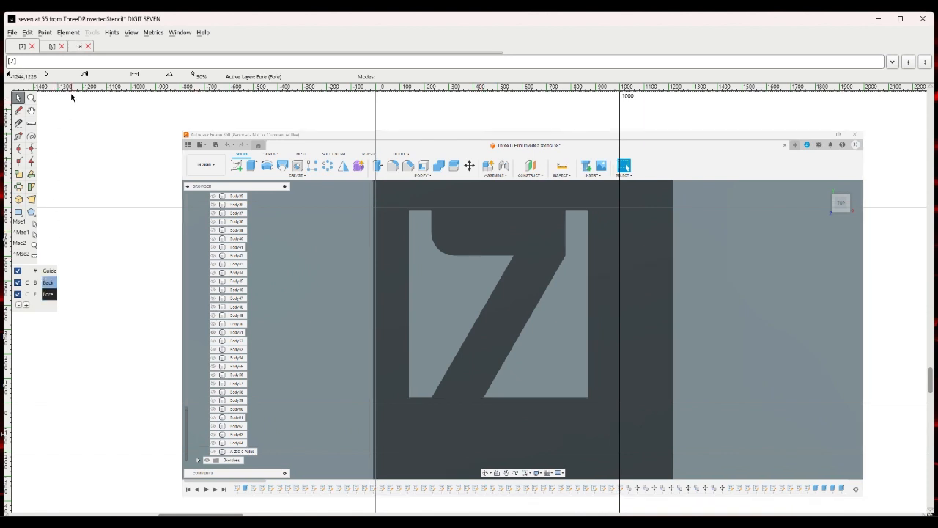
left_click(68, 33)
left_click(96, 221)
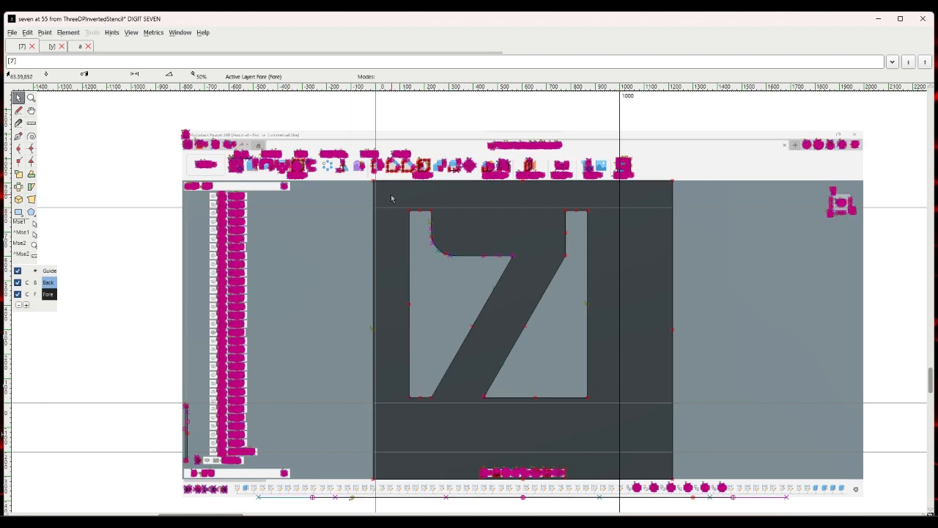
left_click_drag(389, 194, 550, 378)
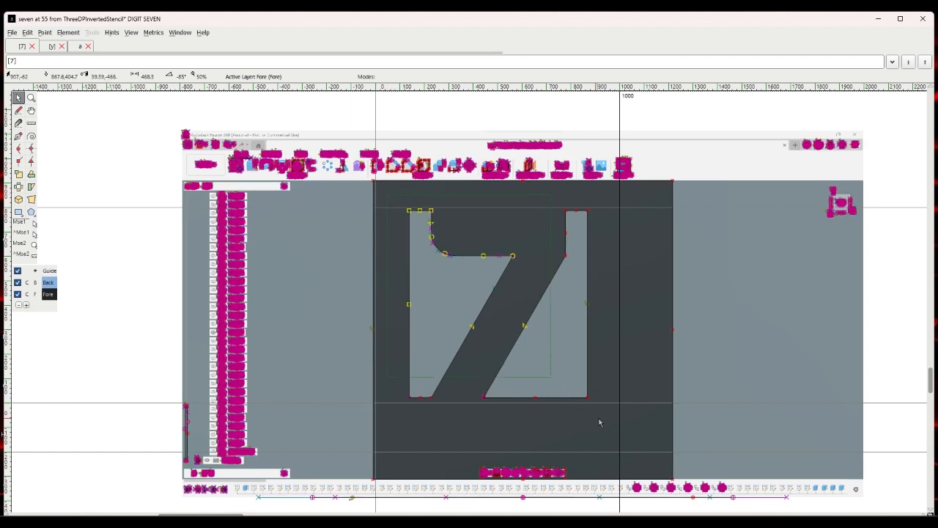
left_click_drag(600, 423, 599, 423)
left_click(28, 33)
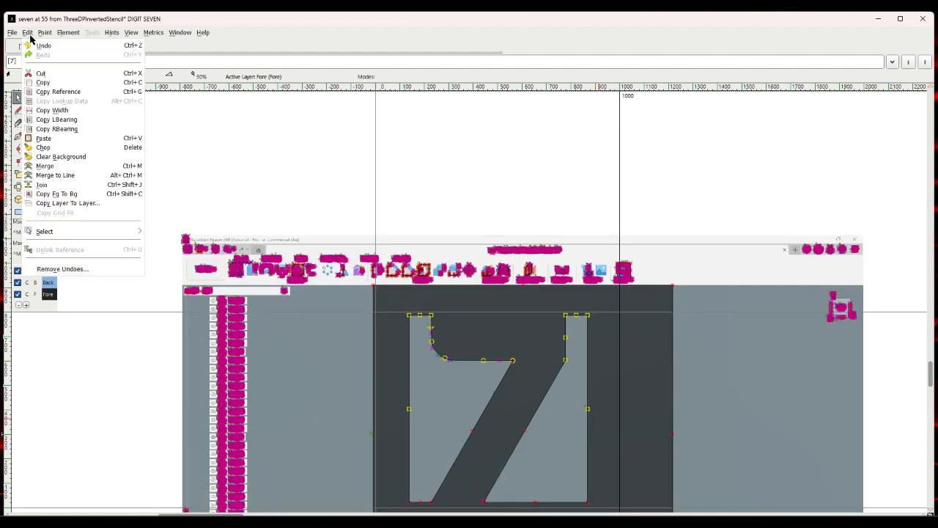
key("Escape")
scroll(388, 224, "down", 1)
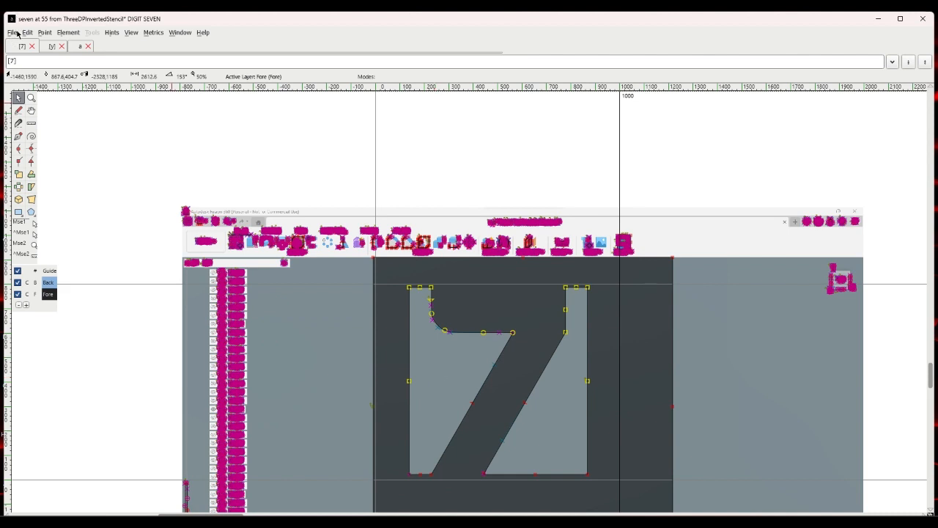
left_click(455, 323)
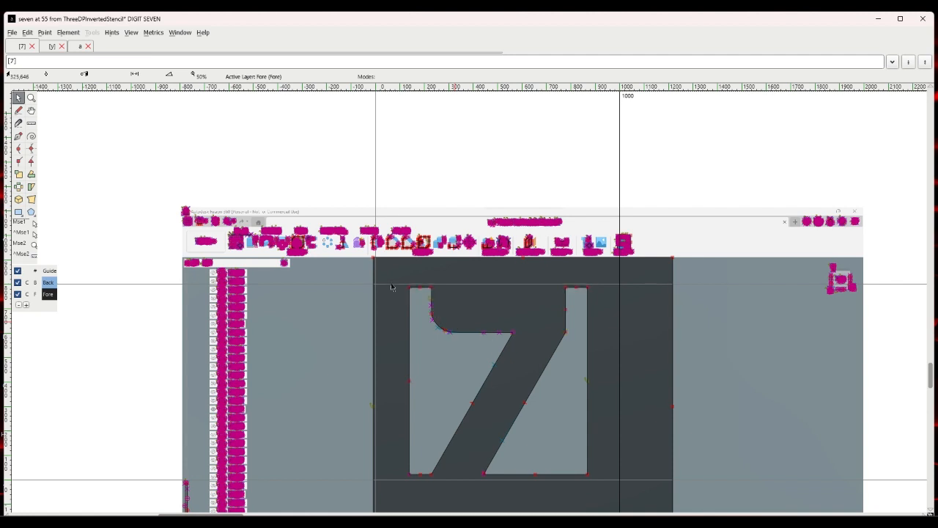
Select all of the seven's outline points, invert the selection, and delete the stray traced contours.
left_click_drag(391, 277, 506, 378)
key("ctrl+a")
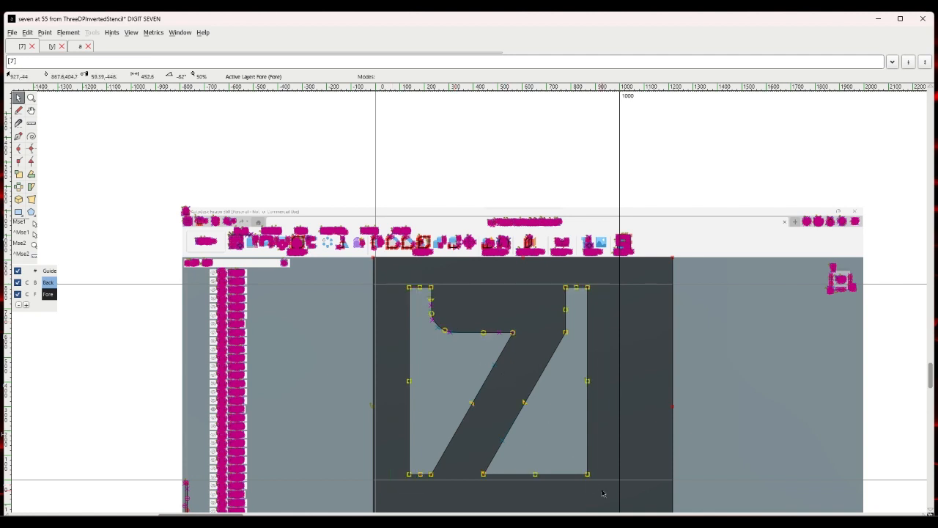
left_click(28, 33)
mouse_move(53, 233)
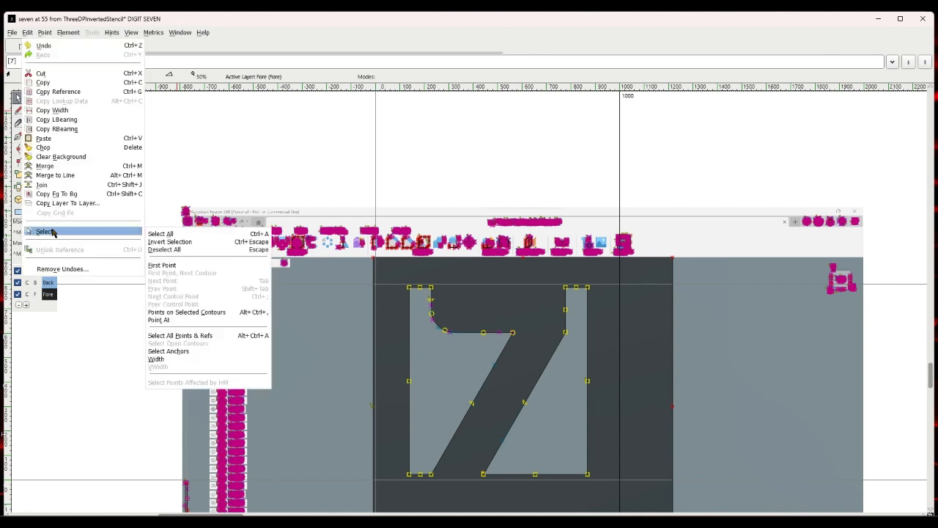
left_click(156, 245)
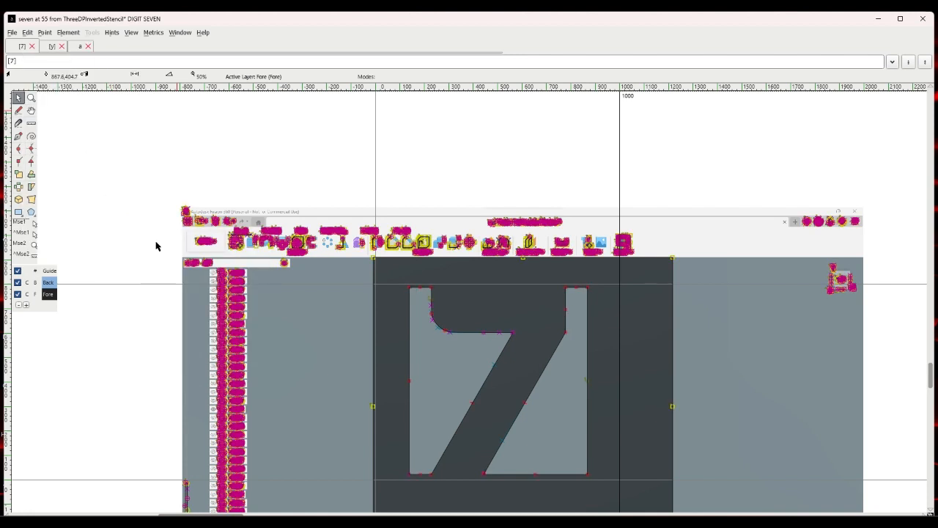
key("Delete")
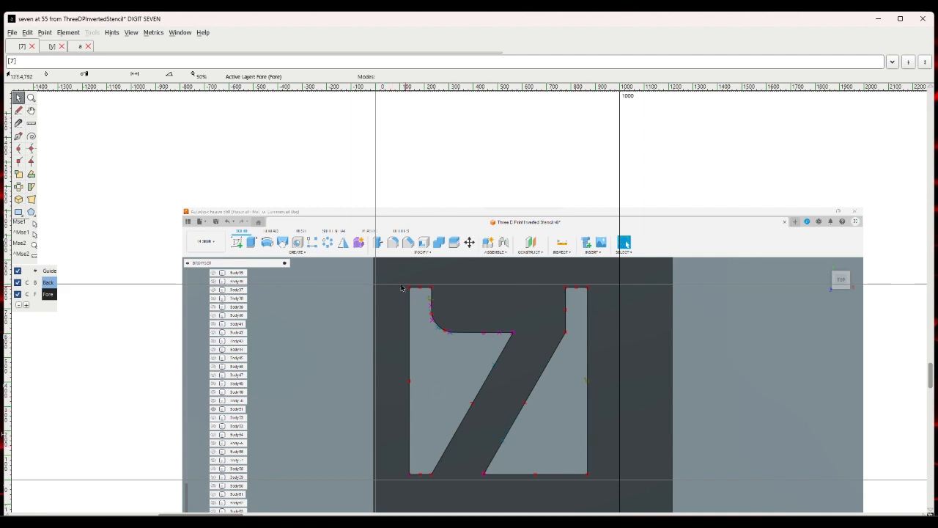
Select all of the seven's outlines and move them so their lower-left corner sits on the baseline at the glyph origin.
left_click_drag(401, 286, 597, 486)
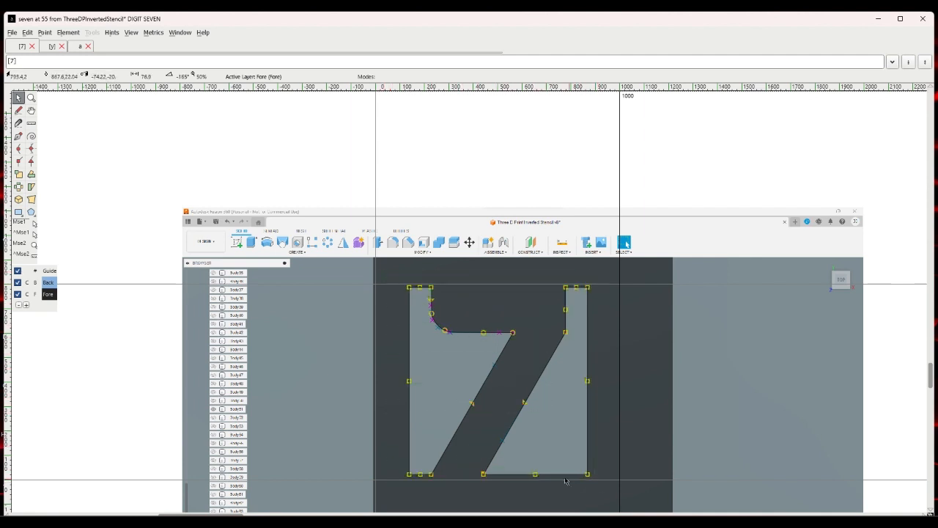
left_click_drag(407, 475, 376, 481)
left_click(346, 450)
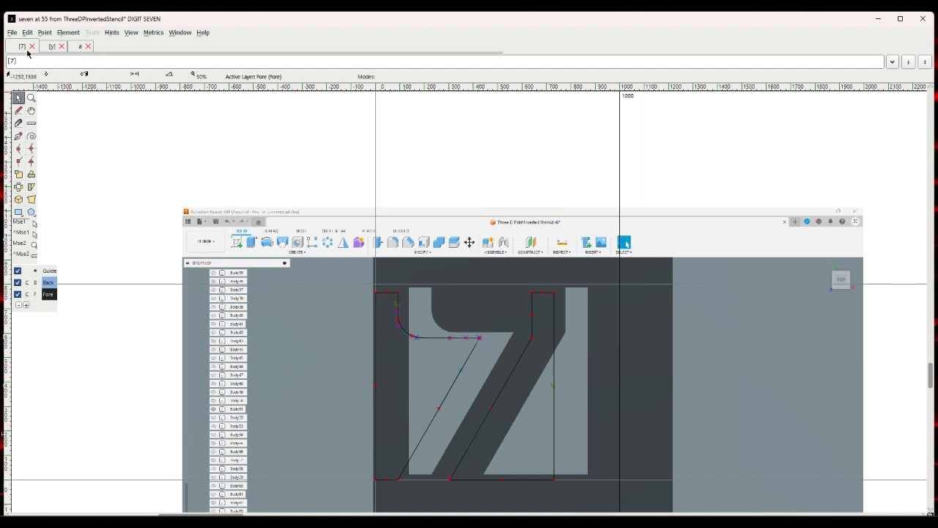
Go to the next glyph, eight, and import 8.png as its image.
left_click(135, 35)
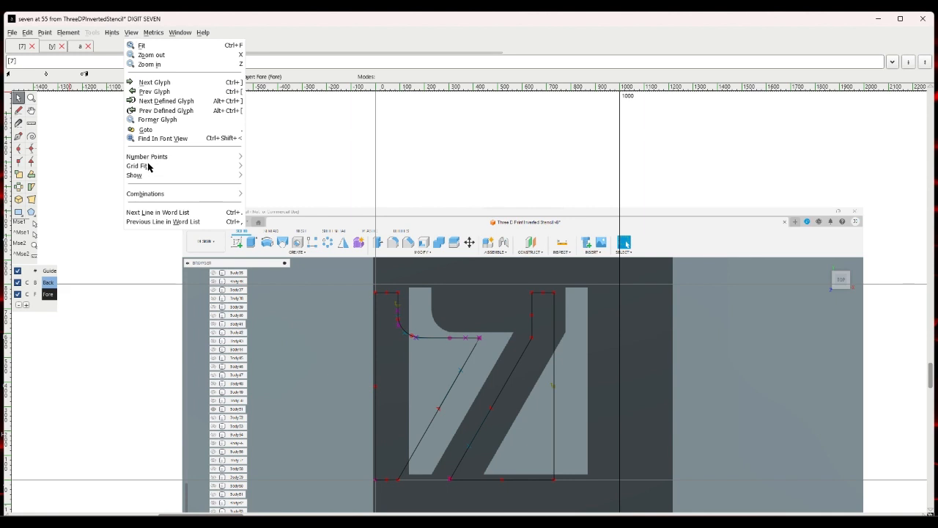
left_click(157, 85)
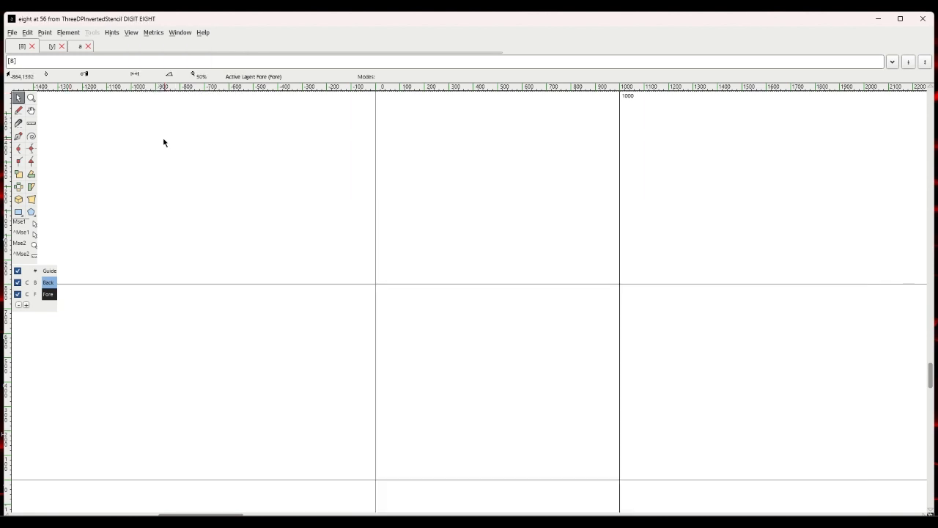
left_click(13, 33)
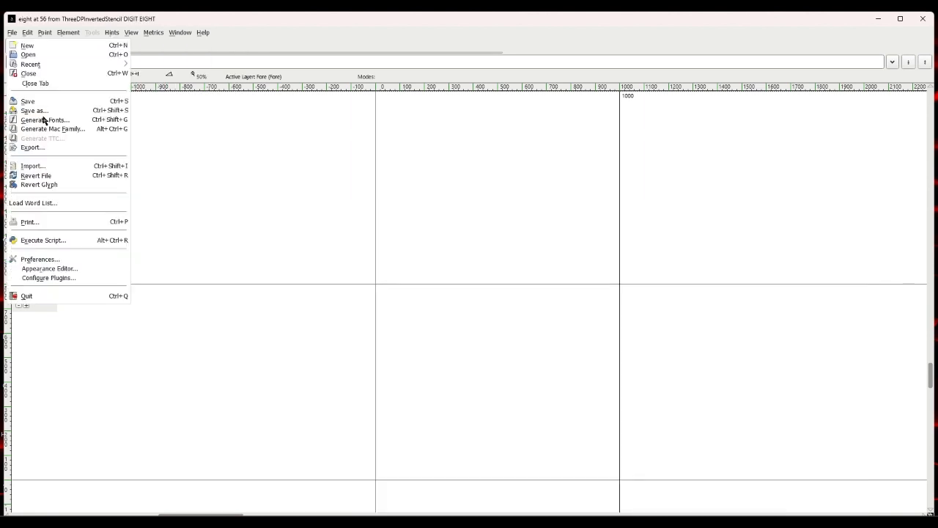
left_click(35, 166)
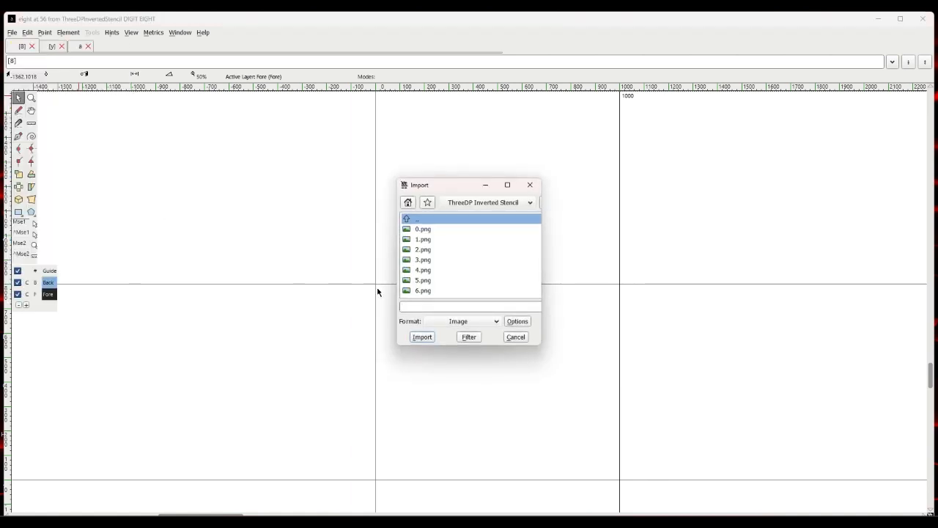
left_click(428, 291)
left_click(422, 337)
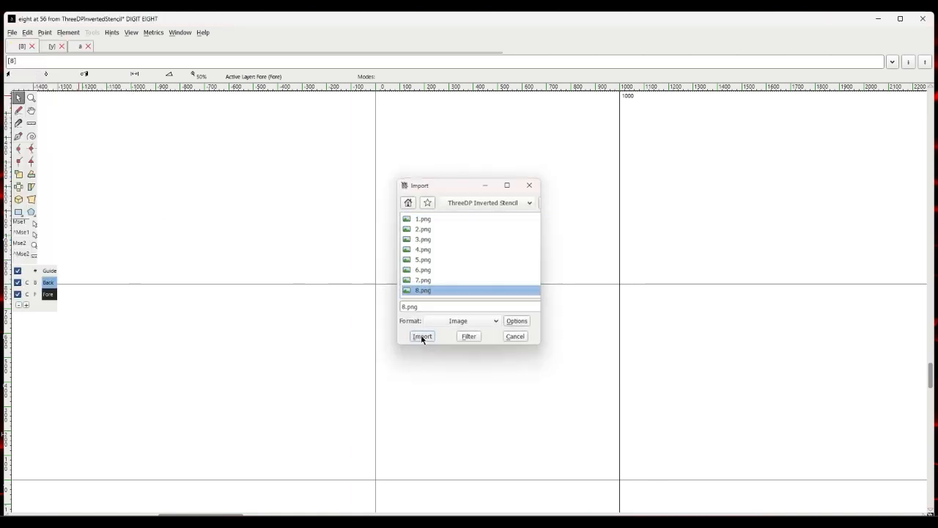
On the background layer, move the picture of the 8 toward the glyph origin and scale it uniformly to 150%.
left_click(51, 282)
left_click_drag(525, 361, 431, 349)
left_click(68, 33)
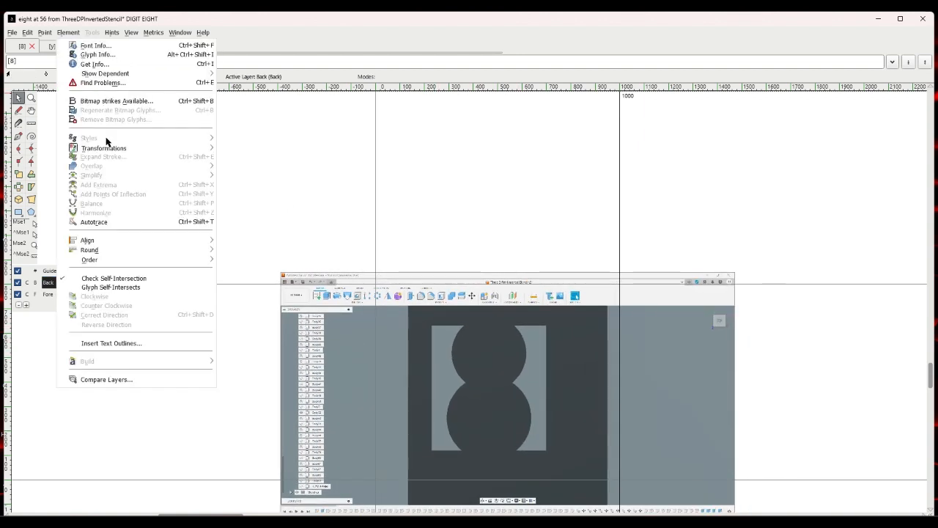
mouse_move(110, 148)
left_click(250, 151)
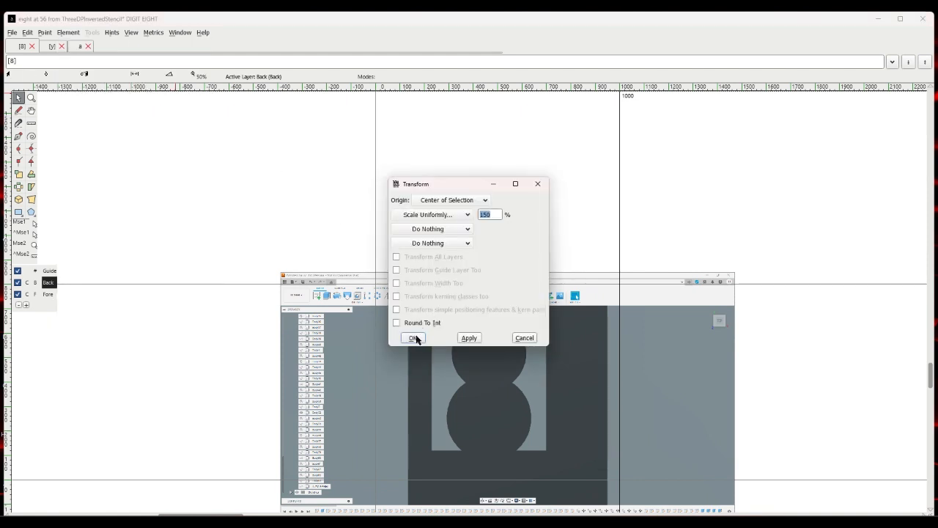
left_click(415, 339)
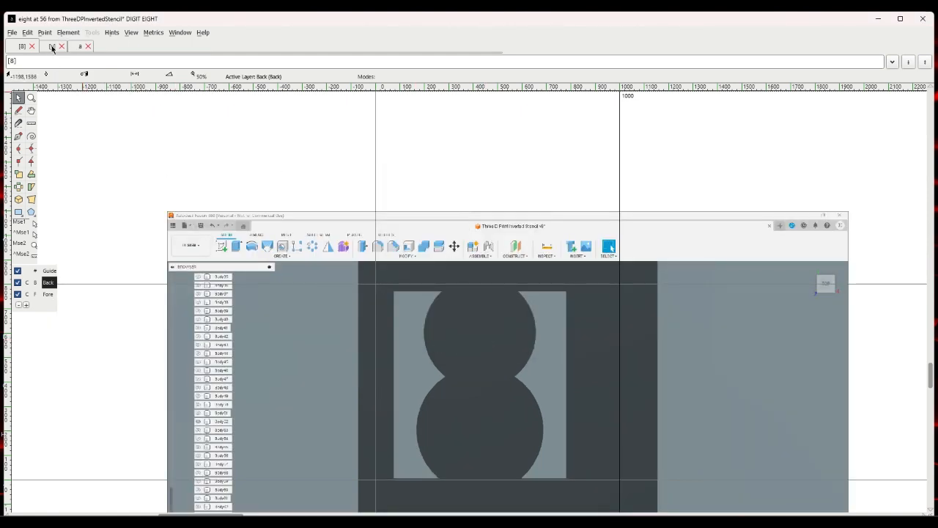
Make the foreground layer active and autotrace the picture of the 8 into outlines.
left_click(51, 294)
left_click(68, 33)
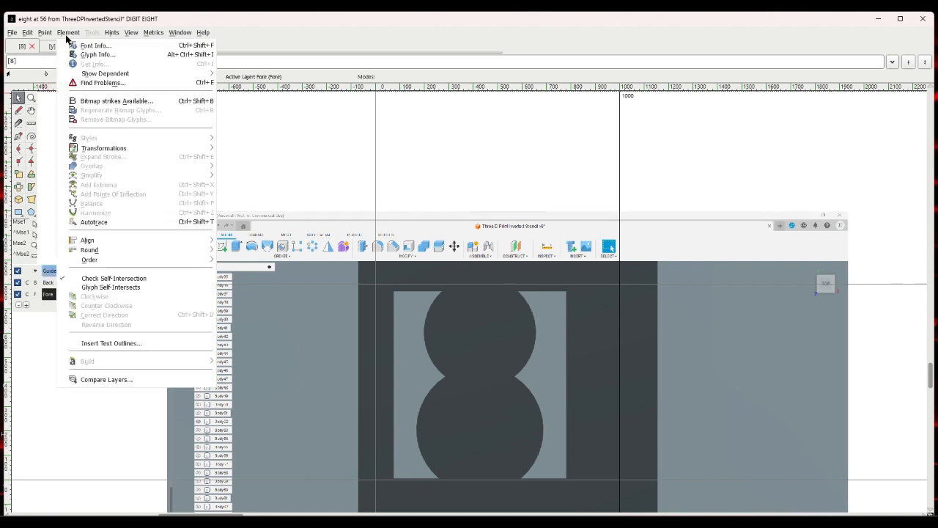
left_click(95, 222)
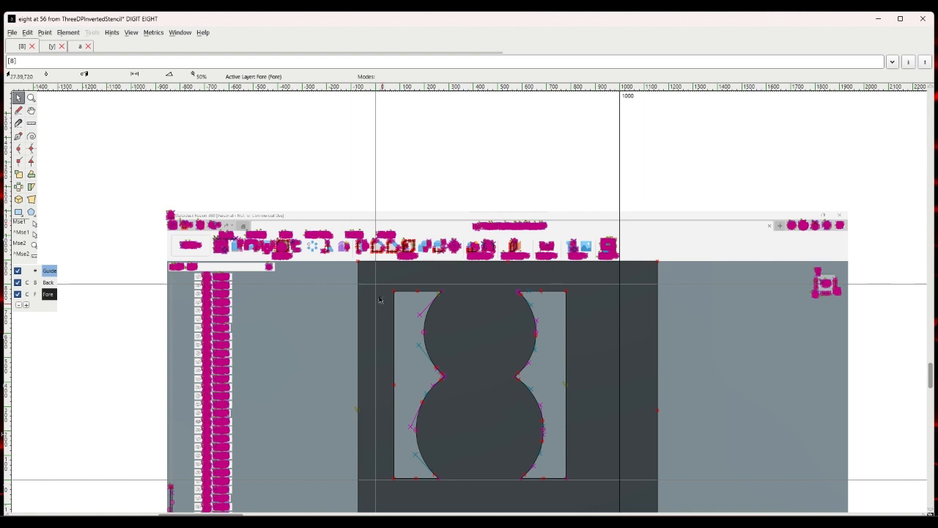
Select all of the eight's outline points, invert the selection, and delete the stray traced contours.
key("ctrl+a")
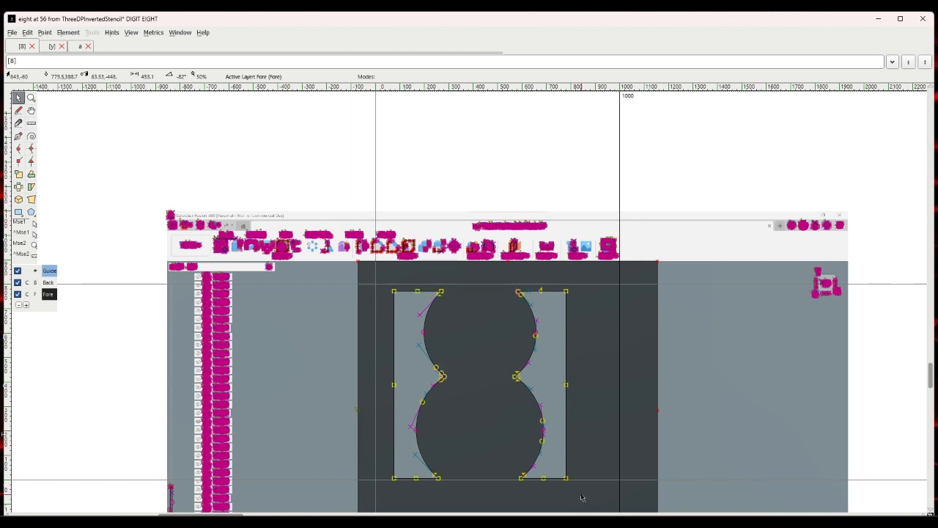
left_click(27, 33)
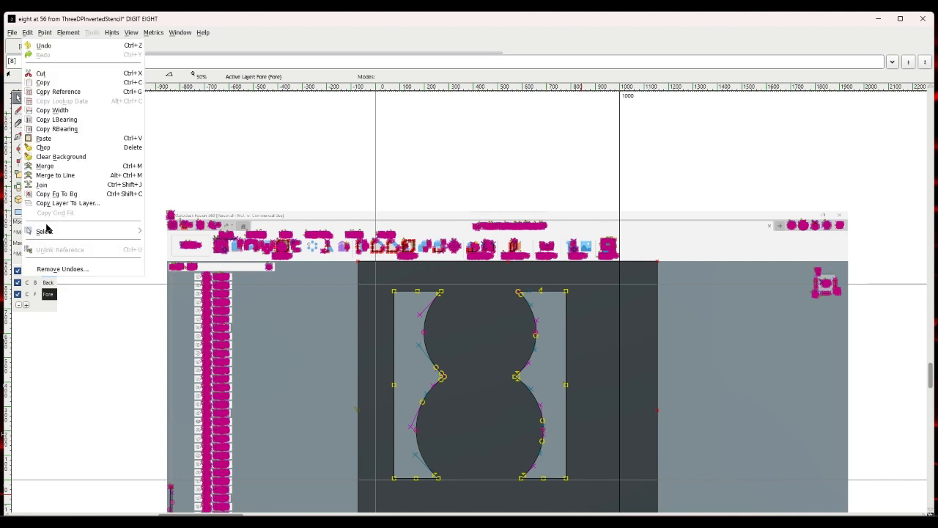
mouse_move(112, 236)
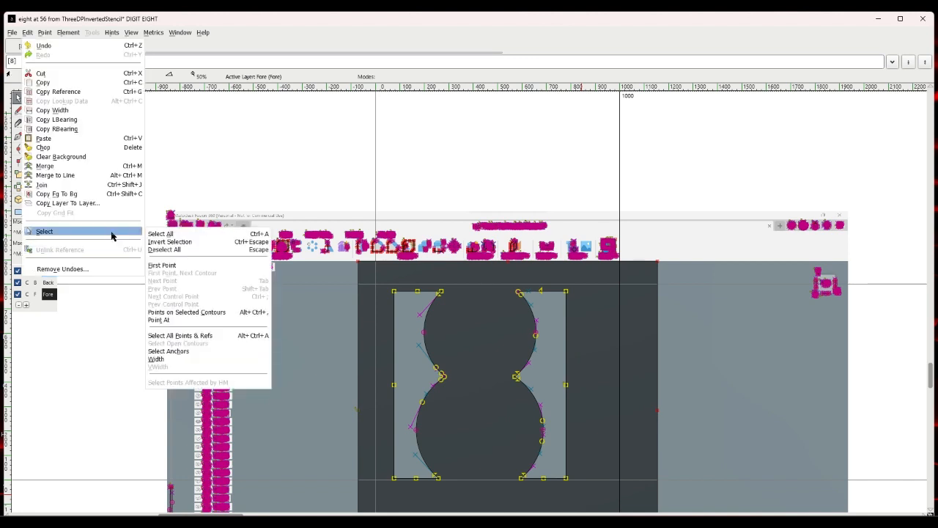
left_click(162, 242)
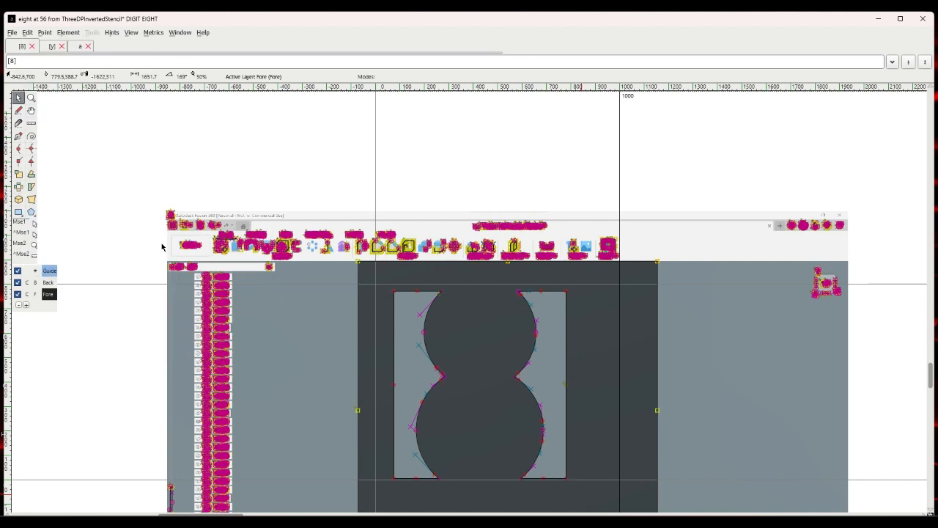
left_click(162, 247)
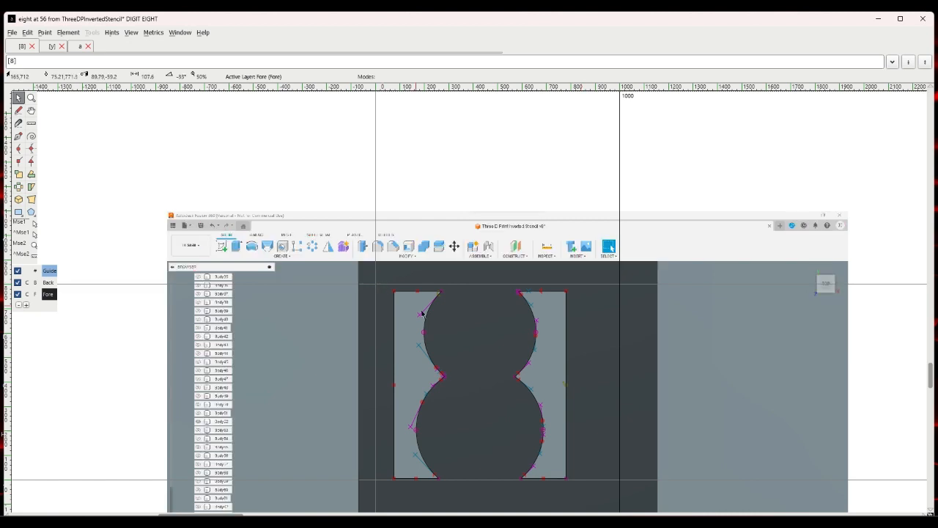
Select both of the eight's outlines and move them so their lower-left corner sits on the baseline at the glyph origin.
left_click_drag(382, 280, 567, 502)
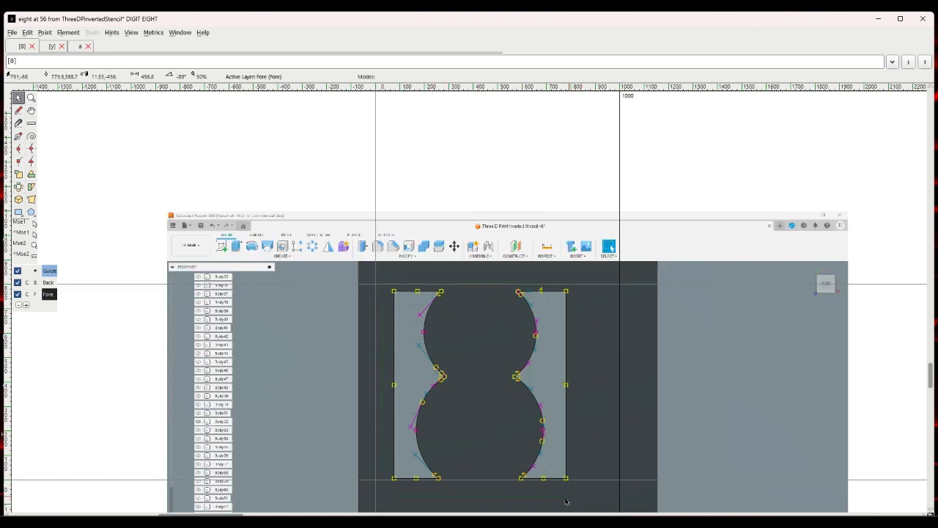
left_click_drag(394, 479, 374, 481)
left_click(336, 452)
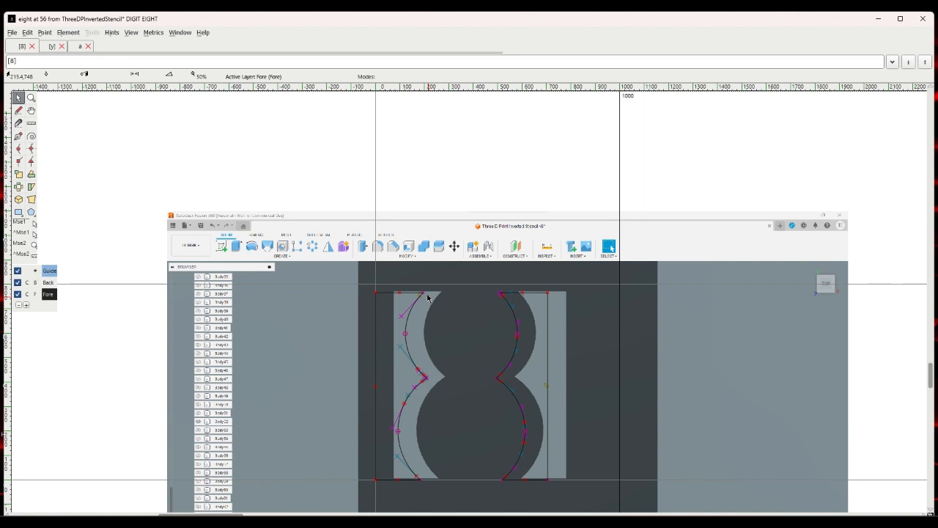
Go to the next glyph, nine, and import 9.png as its image.
left_click(130, 34)
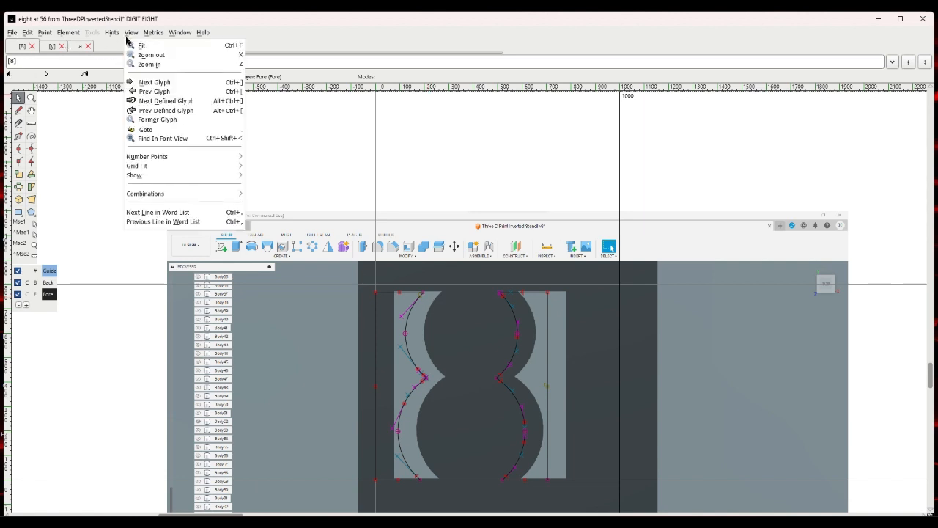
left_click(155, 86)
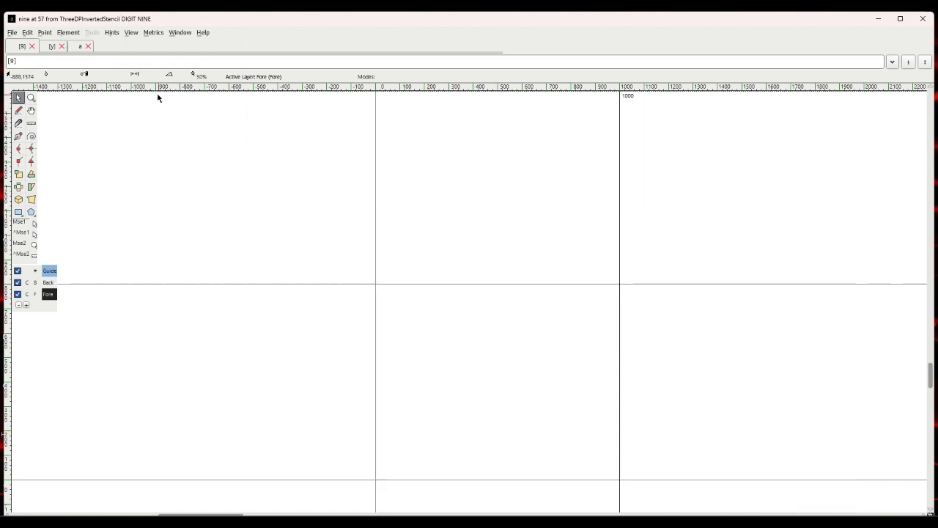
left_click(12, 34)
left_click(35, 163)
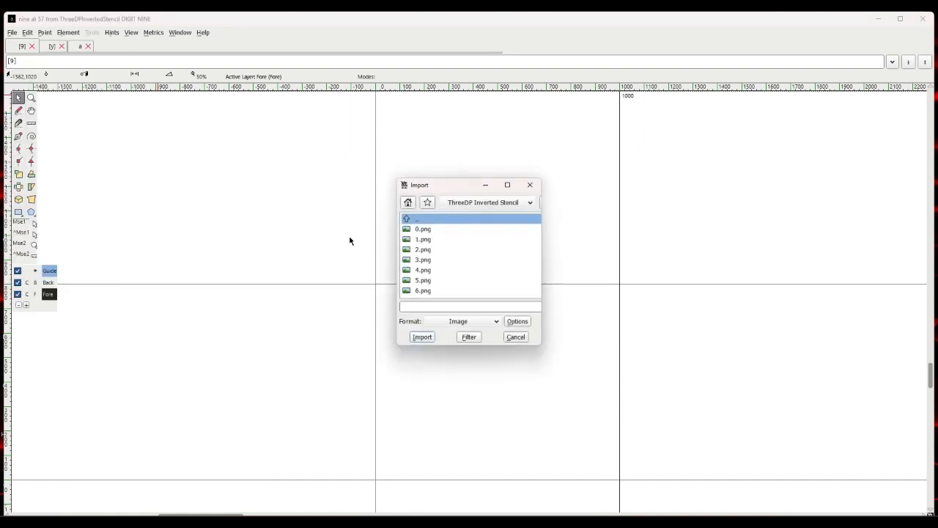
scroll(453, 272, "down", 1)
left_click(431, 290)
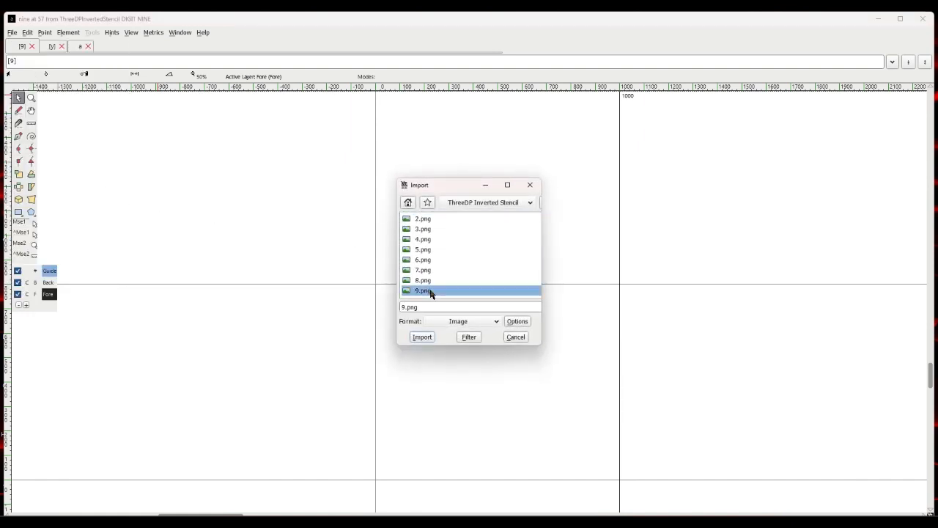
left_click(422, 337)
On the background layer, scale the picture of the 9 uniformly to 150% and position the digit between the baseline and the ascender line.
left_click(48, 282)
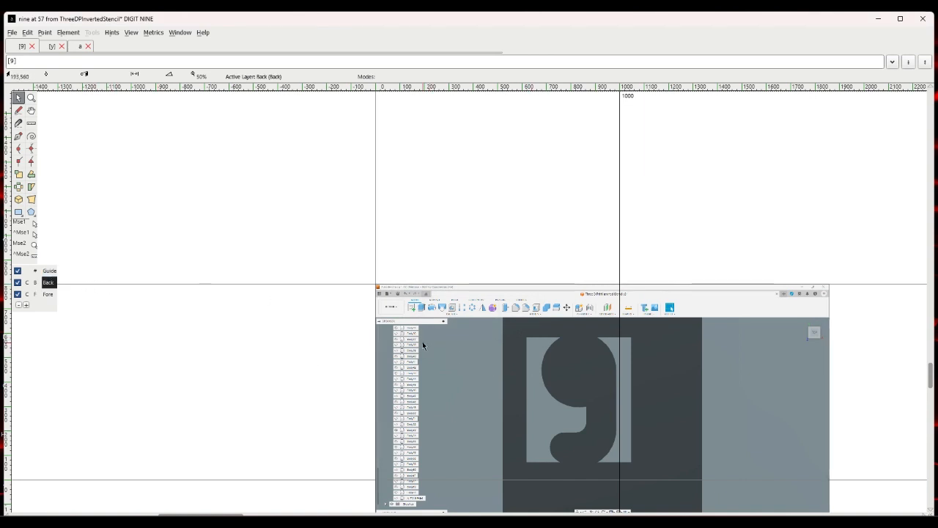
left_click_drag(422, 341, 305, 311)
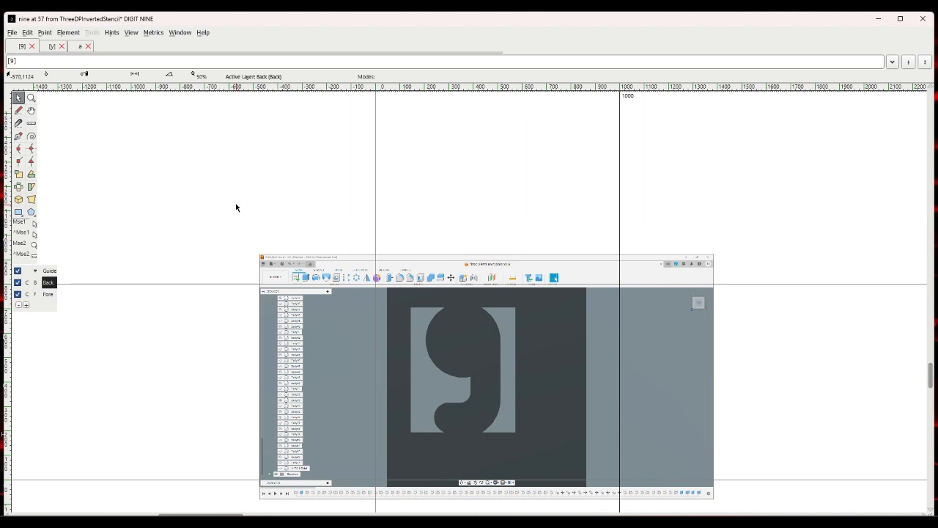
left_click(74, 32)
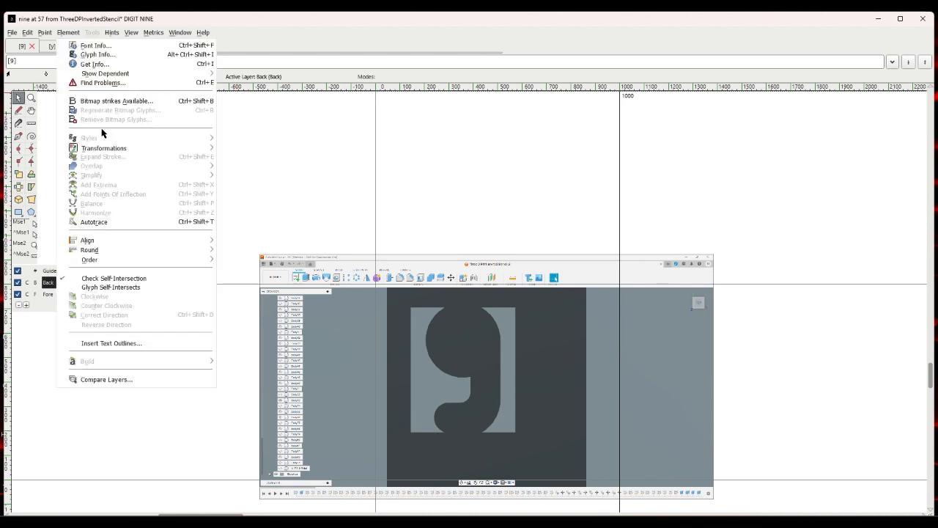
mouse_move(104, 150)
left_click(242, 151)
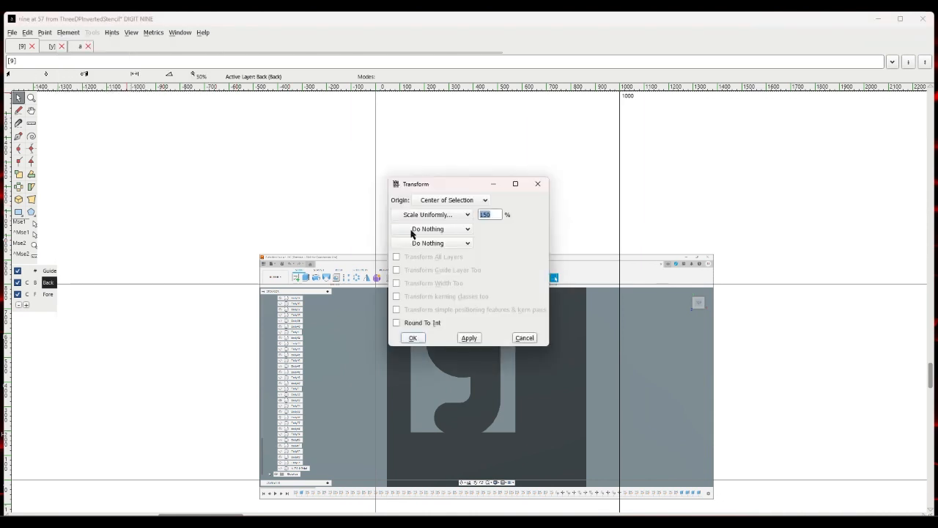
left_click(415, 339)
left_click_drag(421, 315, 439, 321)
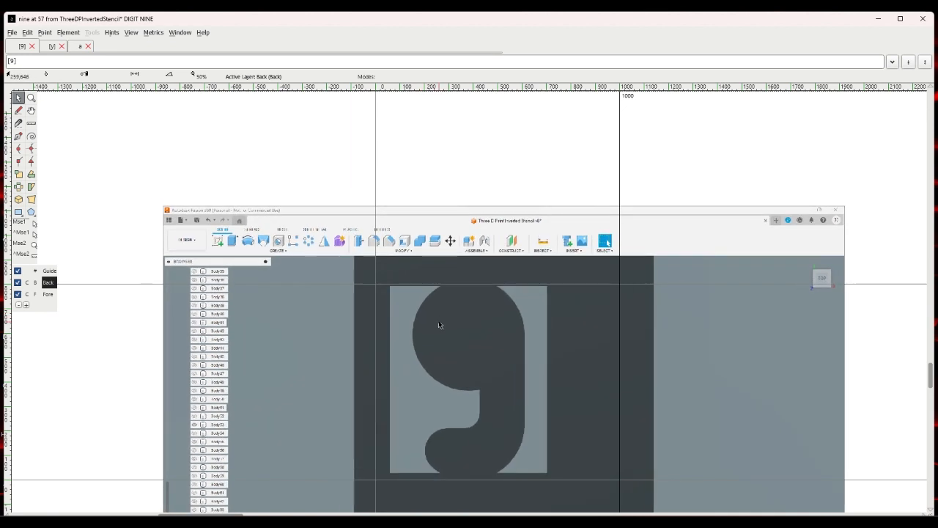
Make the foreground layer active and autotrace the picture of the 9 into outlines.
left_click(47, 294)
left_click(68, 32)
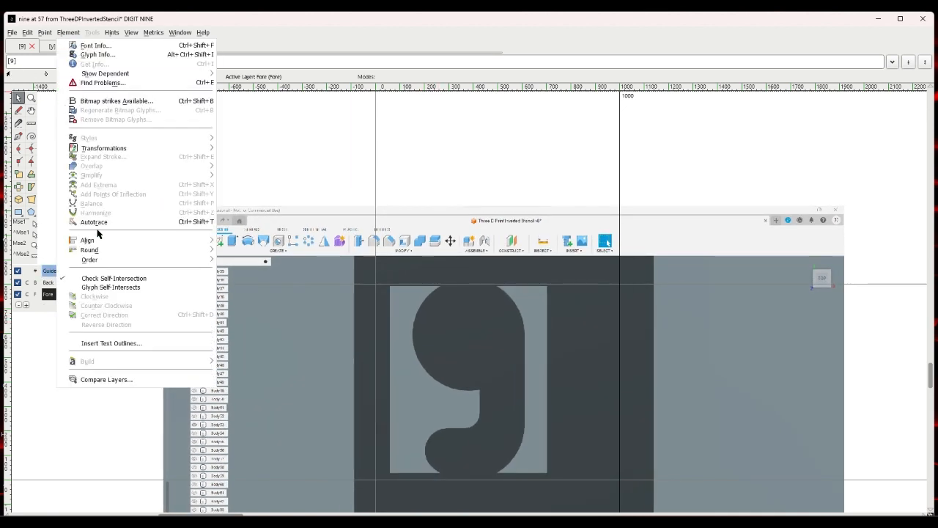
left_click(73, 219)
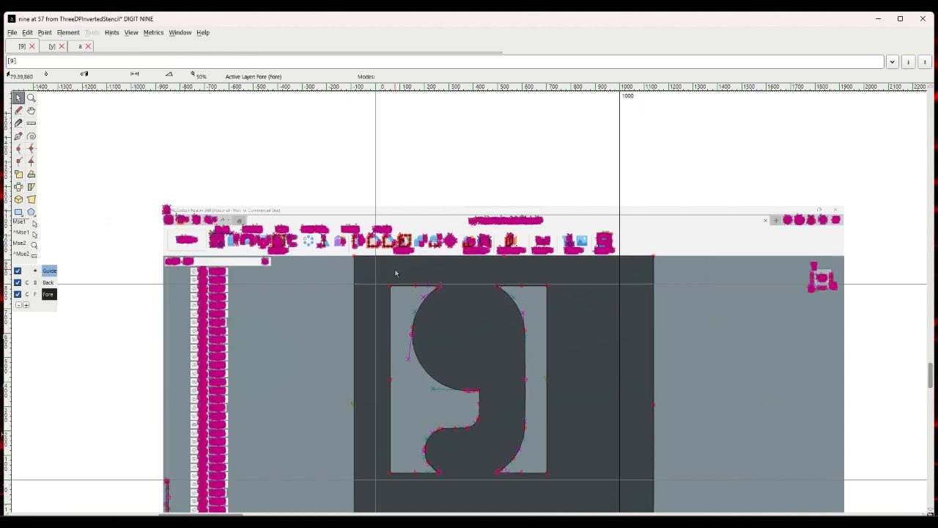
Select all of the nine's outline points, invert the selection, and delete the stray traced contours.
left_click_drag(384, 272, 484, 367)
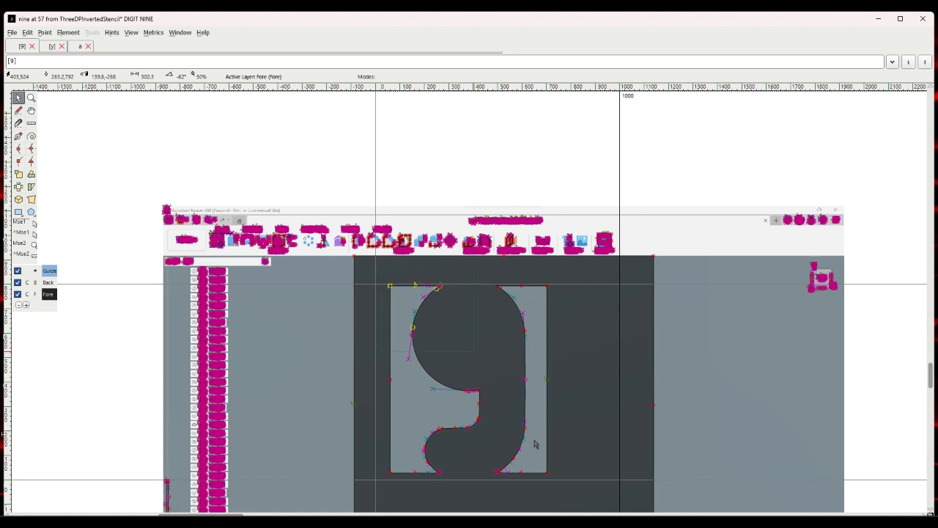
left_click_drag(556, 482, 556, 487)
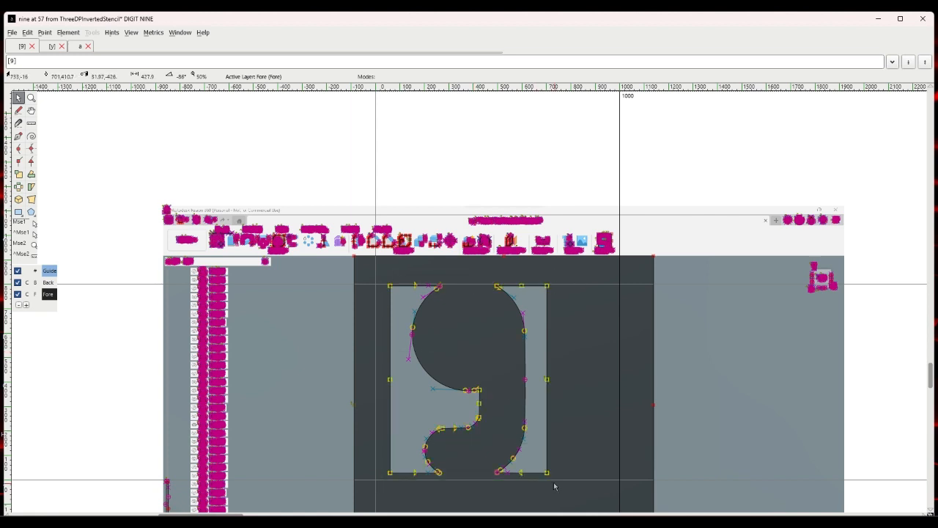
left_click(27, 32)
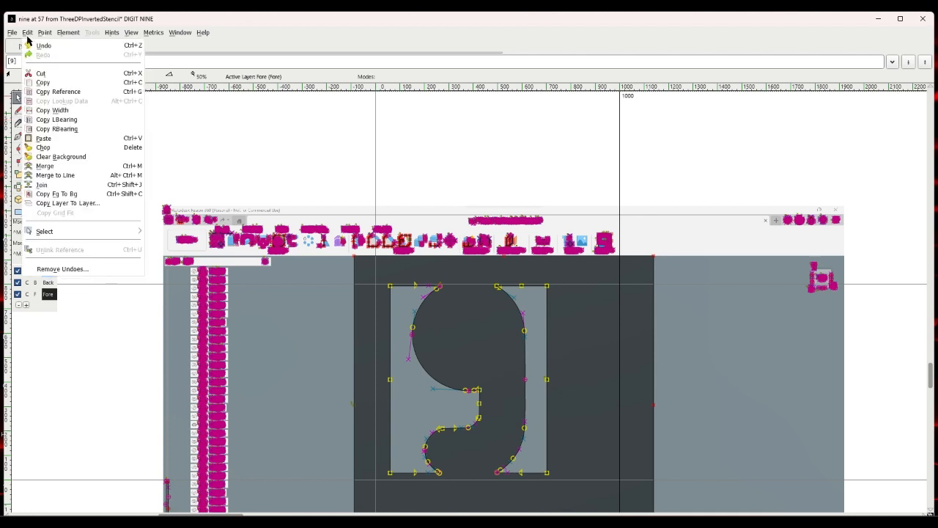
mouse_move(50, 232)
left_click(152, 243)
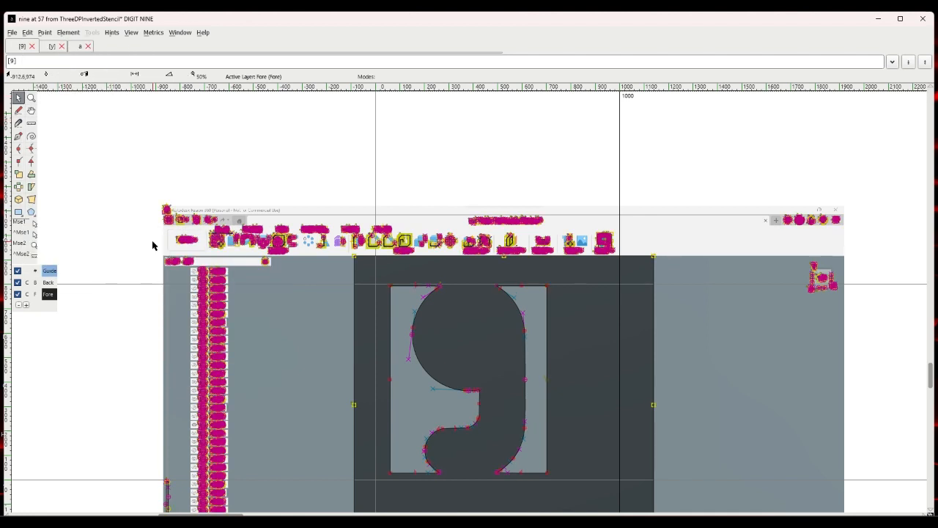
key("Delete")
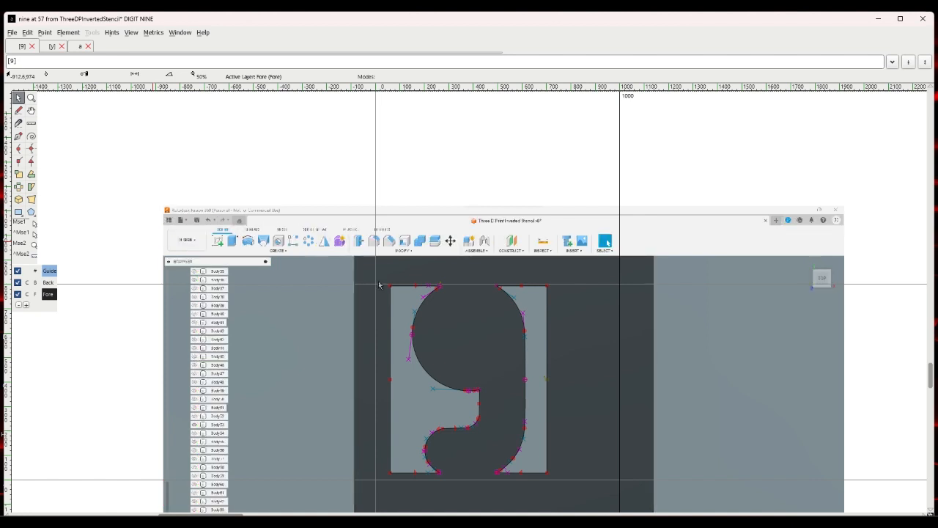
Try to move the picture of the 9 aside, then undo the shift of the outlines and width, keeping the stray contours deleted.
left_click_drag(523, 453, 708, 452)
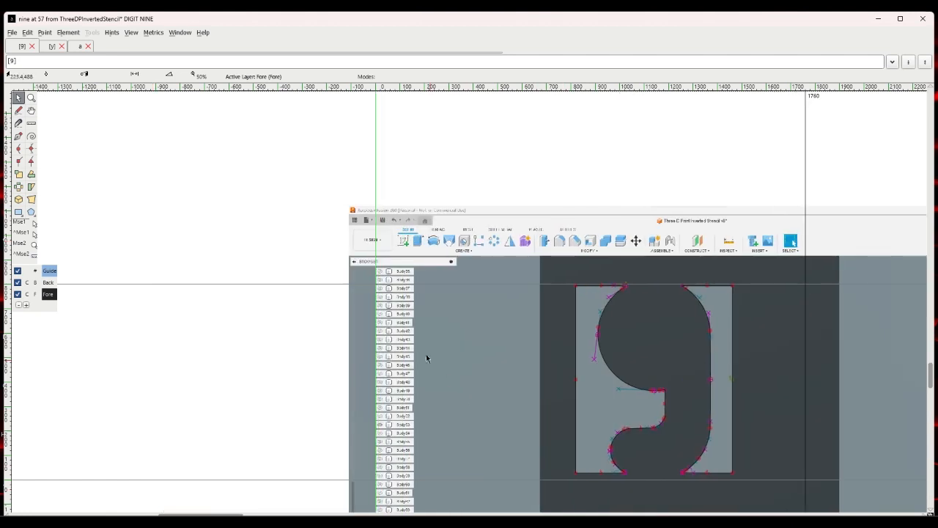
left_click(317, 318)
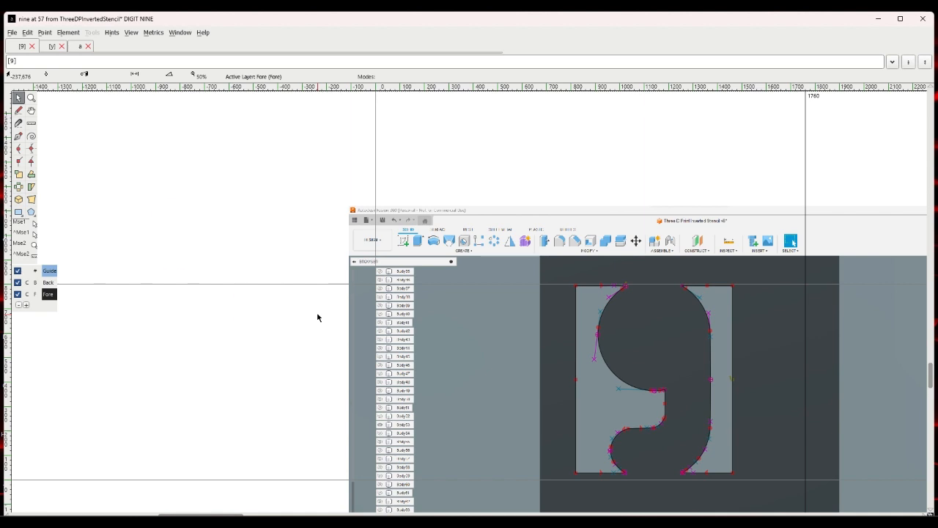
key("ctrl+z")
key("ctrl+z")
key("ctrl+z")
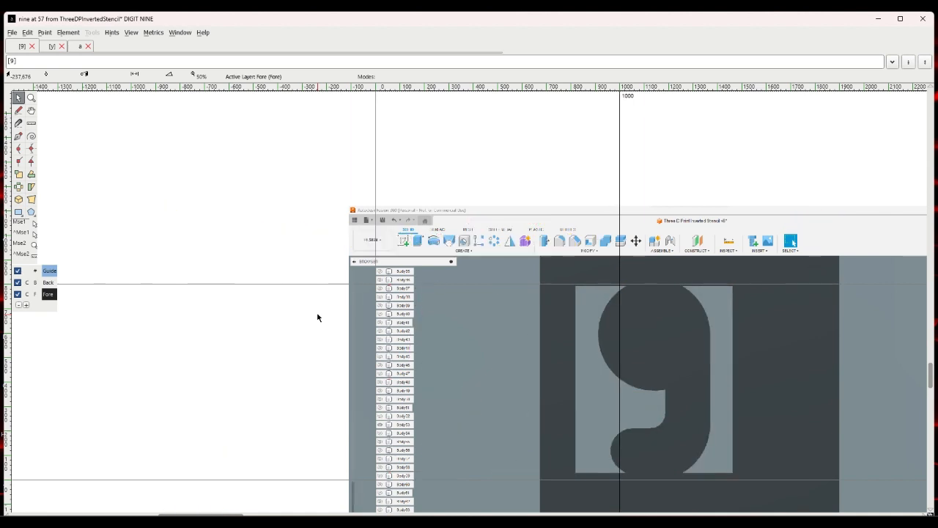
key("ctrl+y")
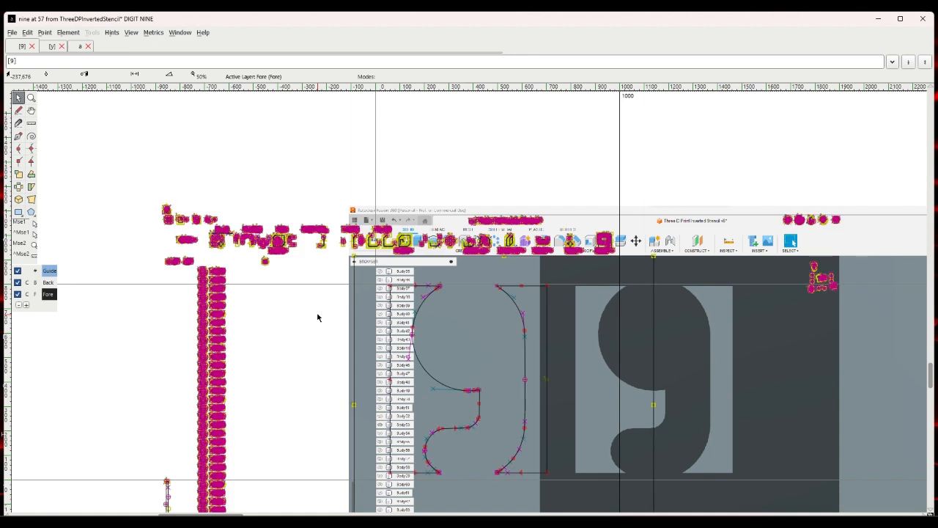
key("ctrl+z")
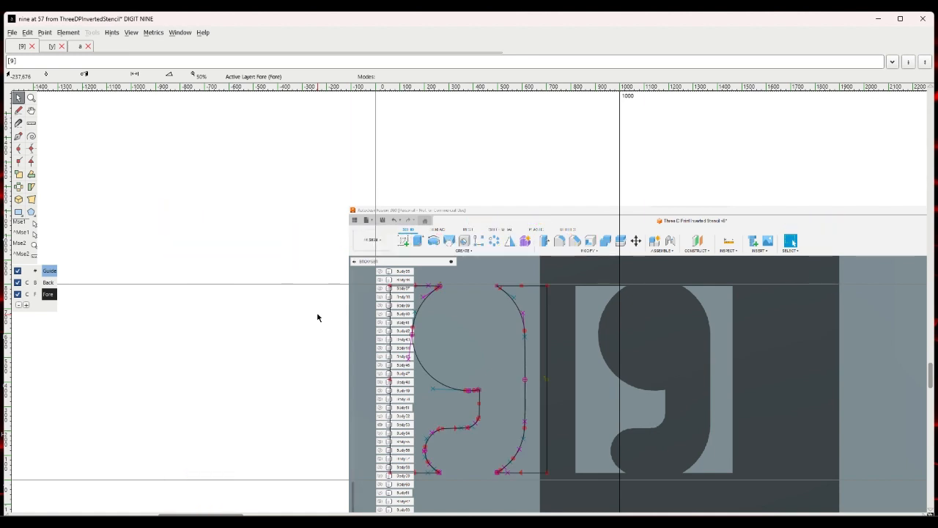
left_click_drag(384, 272, 508, 410)
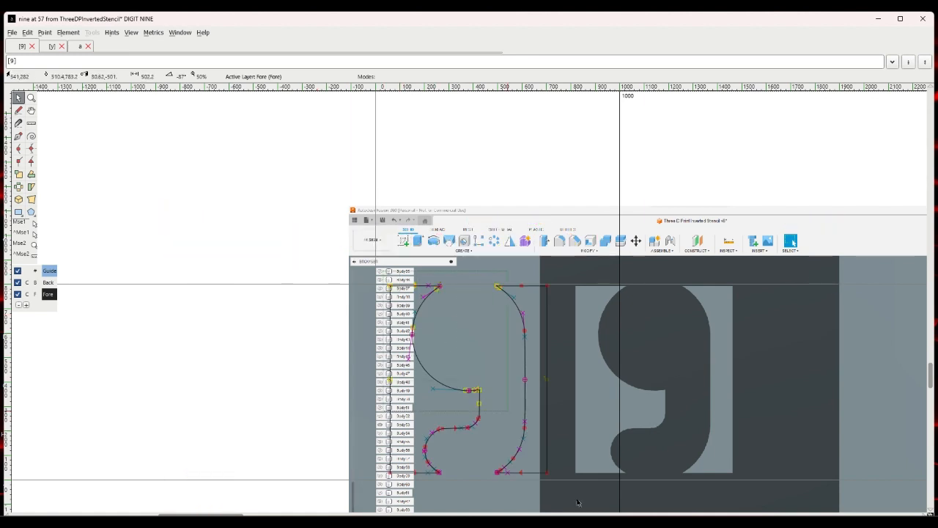
left_click_drag(579, 505, 576, 503)
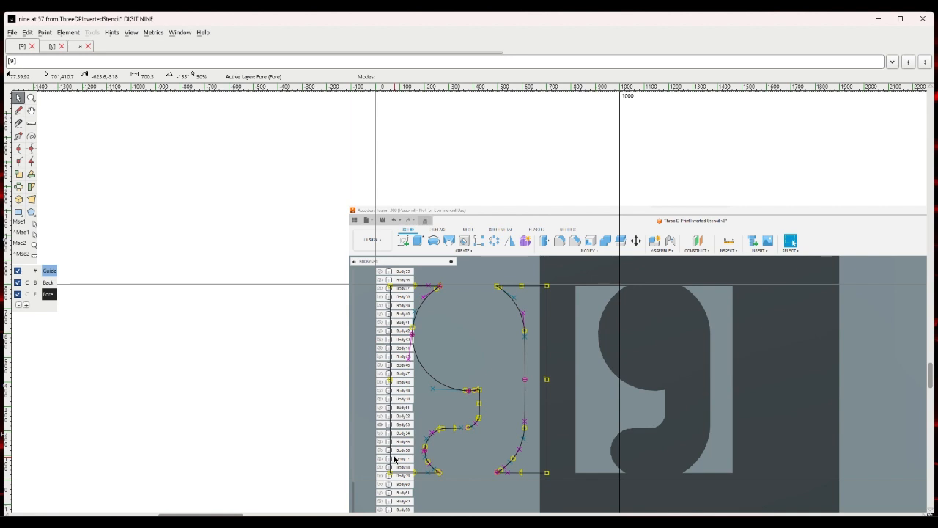
scroll(395, 459, "up", 2)
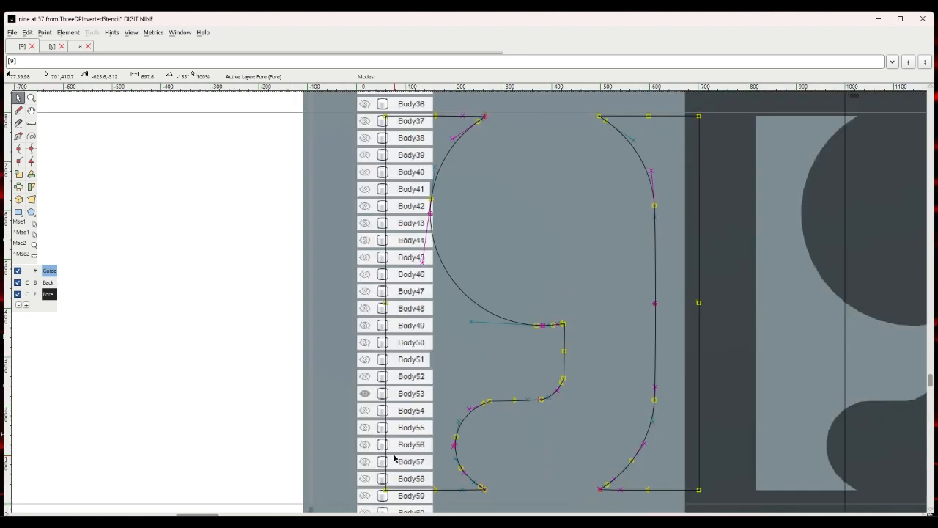
scroll(394, 459, "down", 2)
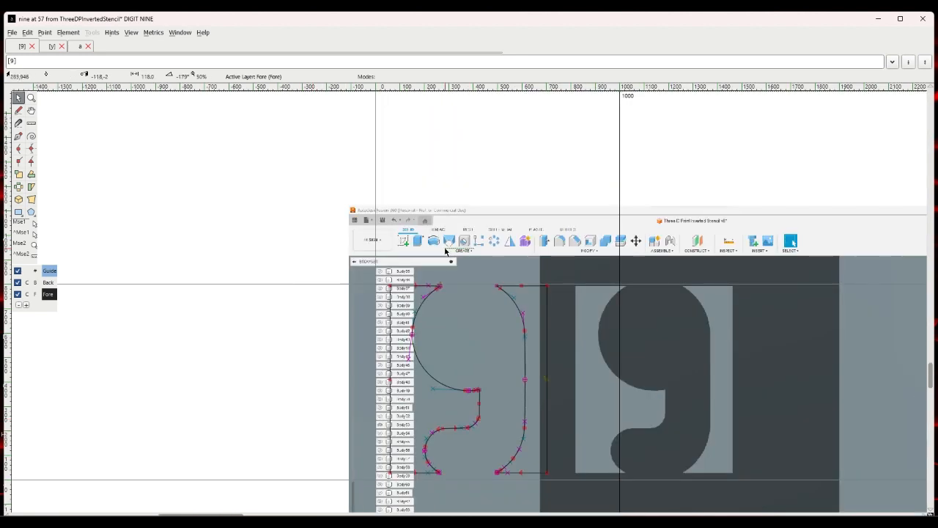
Make the background layer active and move the picture of the 9 to the right, clear of the traced outlines.
left_click(50, 285)
left_click(52, 286)
left_click_drag(485, 234, 707, 239)
On the foreground layer, select all of the nine's outlines and move them so their lower-left corner sits at the origin (0,0).
left_click(49, 294)
left_click_drag(344, 265, 556, 475)
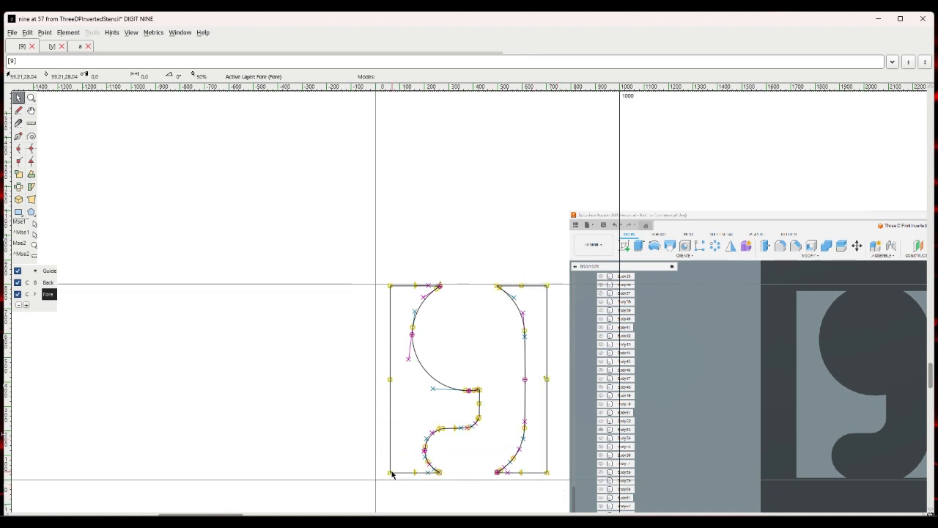
left_click_drag(391, 474, 377, 482)
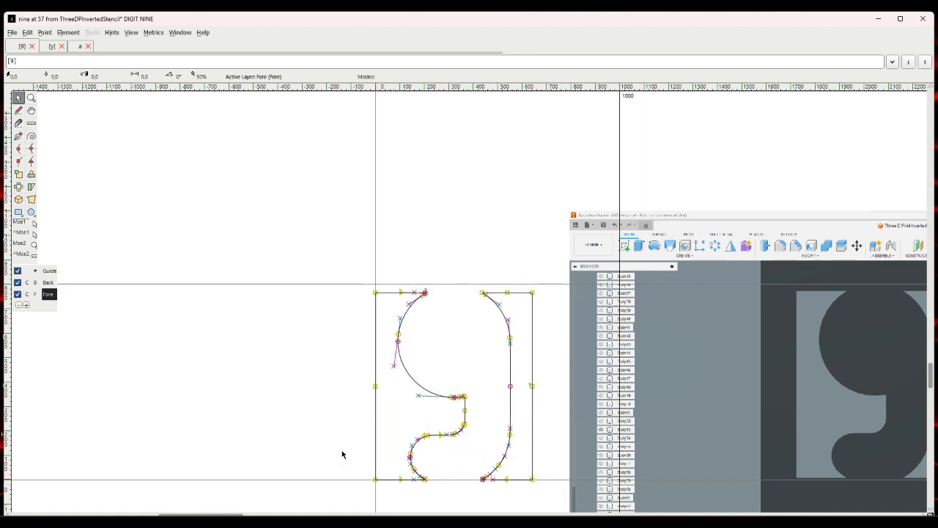
left_click(350, 437)
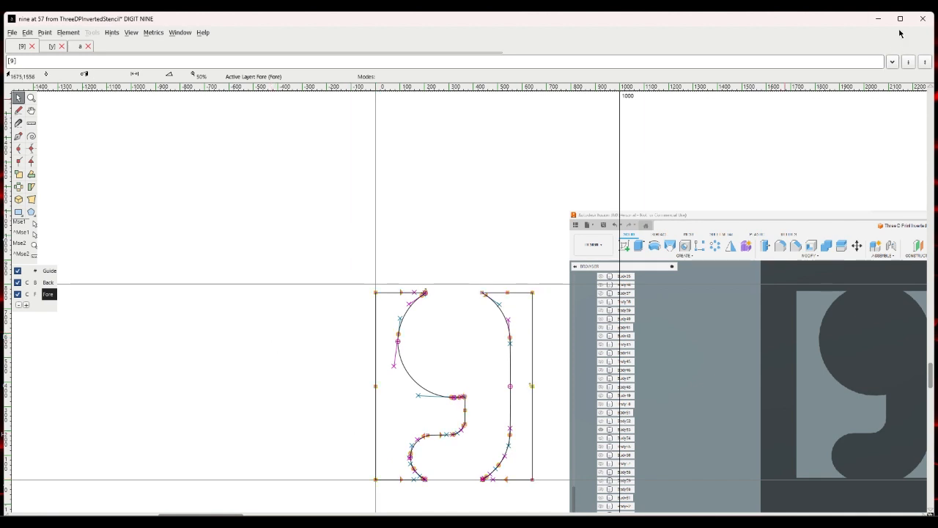
Select the digit glyphs zero to nine in the font overview and apply Auto Width with separation 1, minimum 0 and maximum 2.
left_click(877, 18)
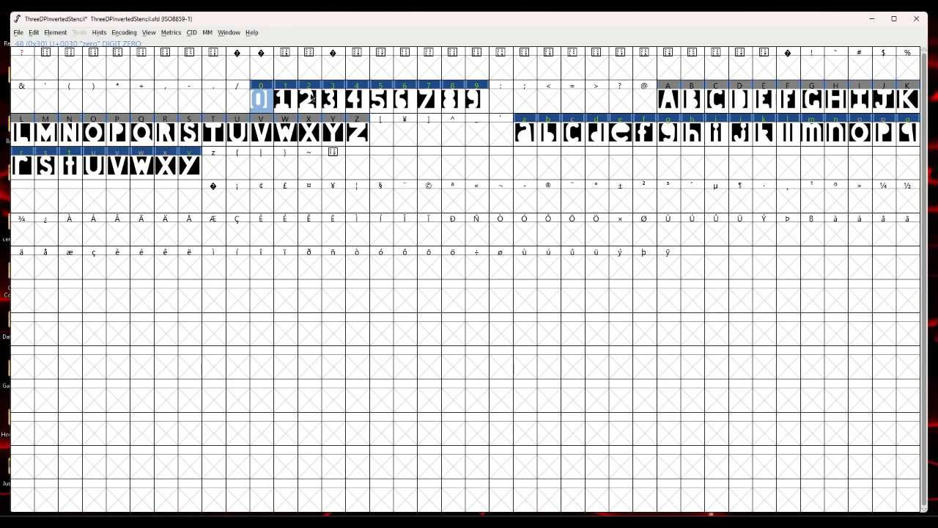
left_click(382, 168)
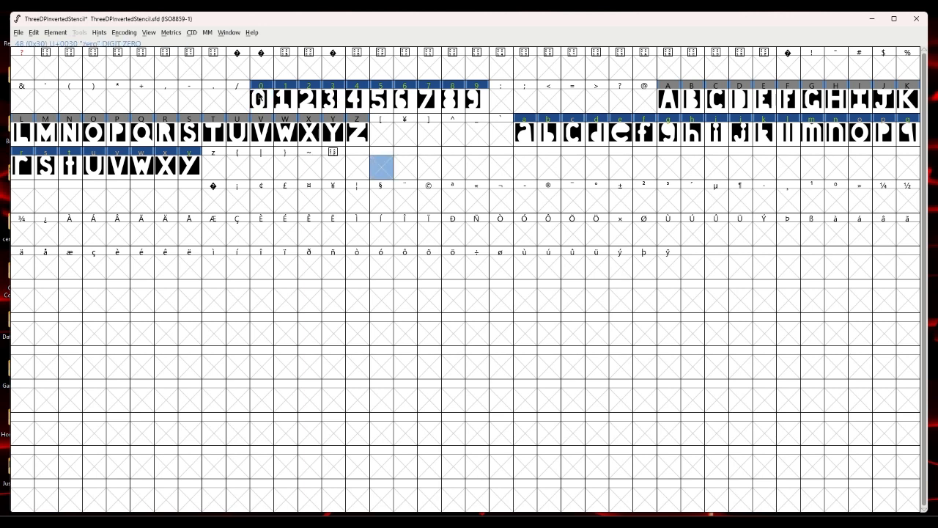
left_click_drag(260, 99, 476, 108)
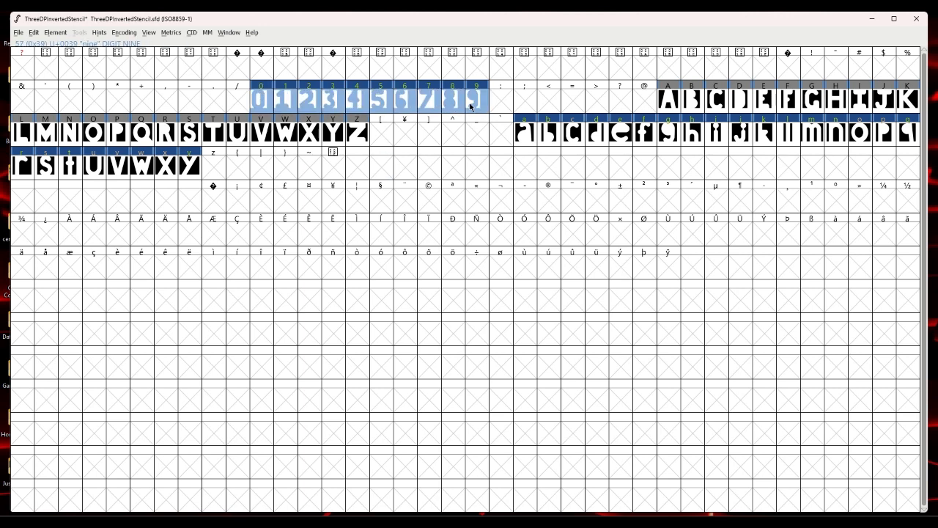
left_click(181, 33)
left_click(188, 147)
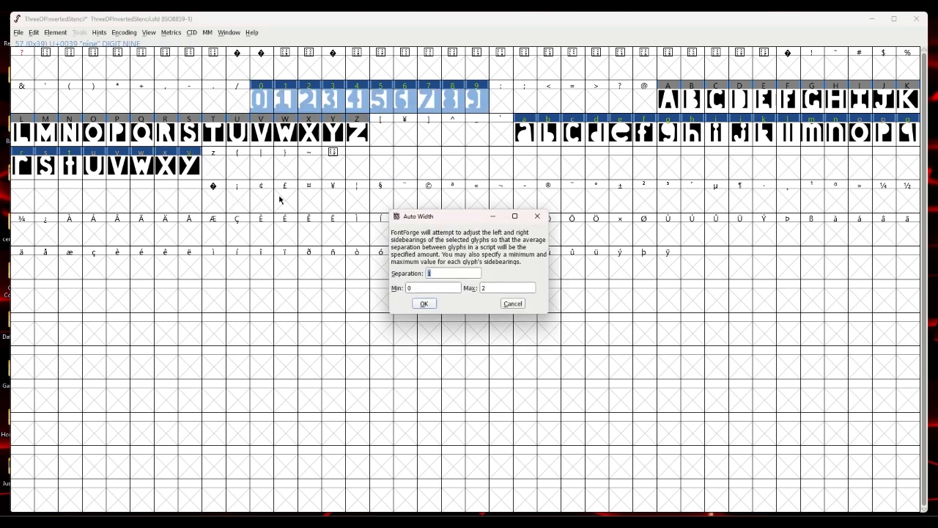
left_click(425, 304)
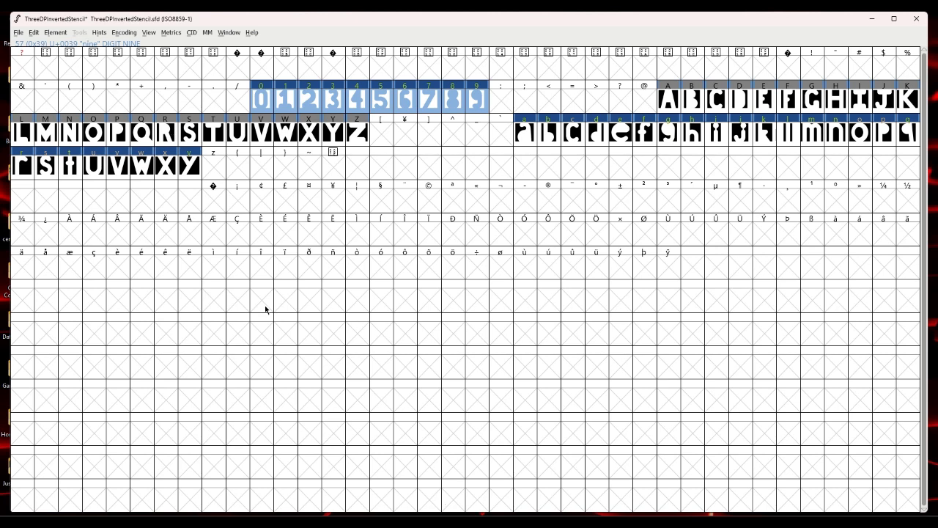
Return to the nine glyph and examine the exact coordinates of its upper-right corner point against the width line.
mouse_move(413, 513)
left_click(479, 480)
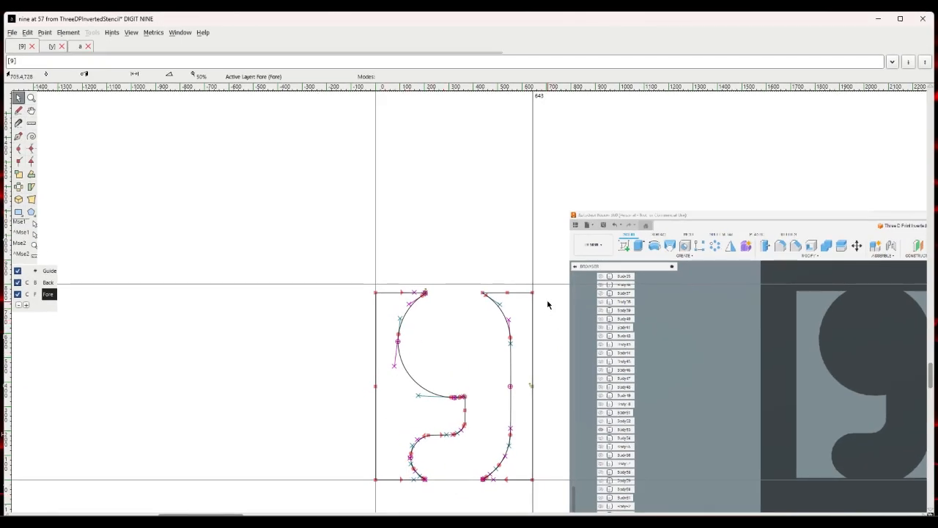
scroll(540, 318, "up", 3)
scroll(493, 238, "up", 1)
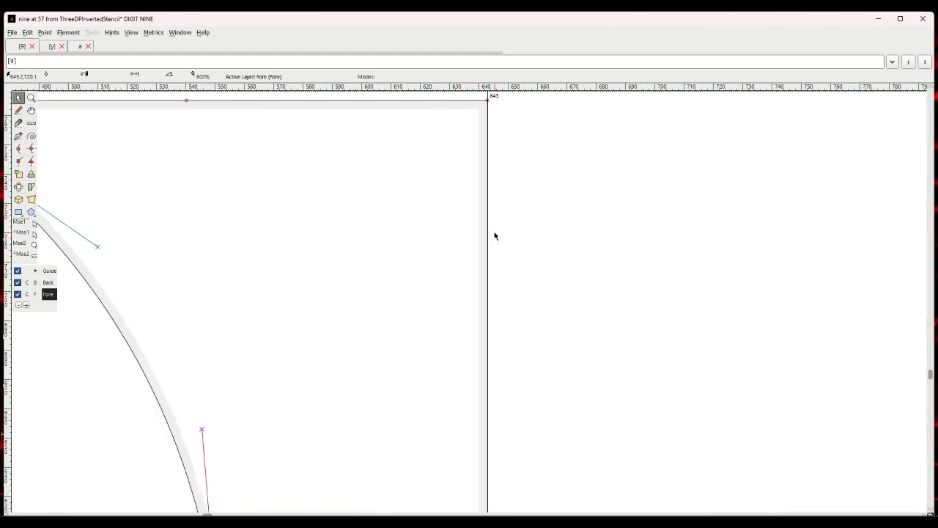
scroll(495, 235, "up", 6)
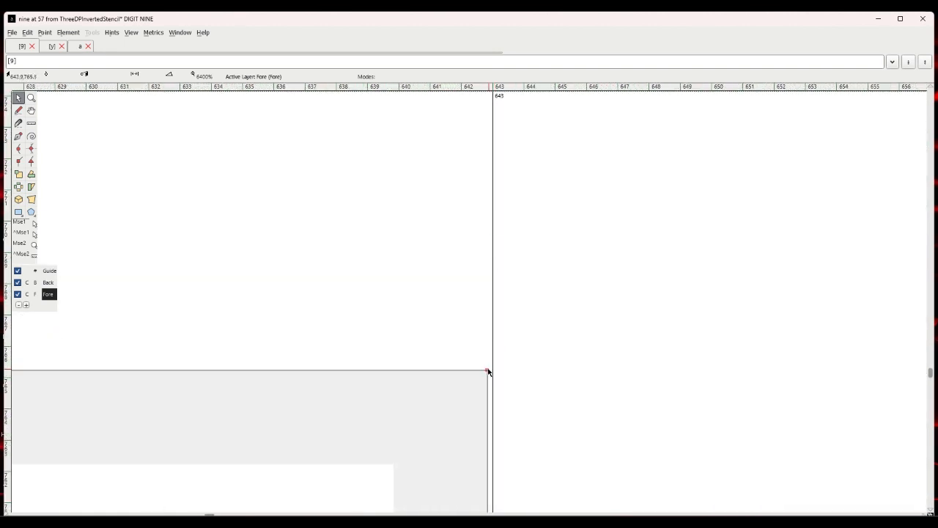
right_click(487, 371)
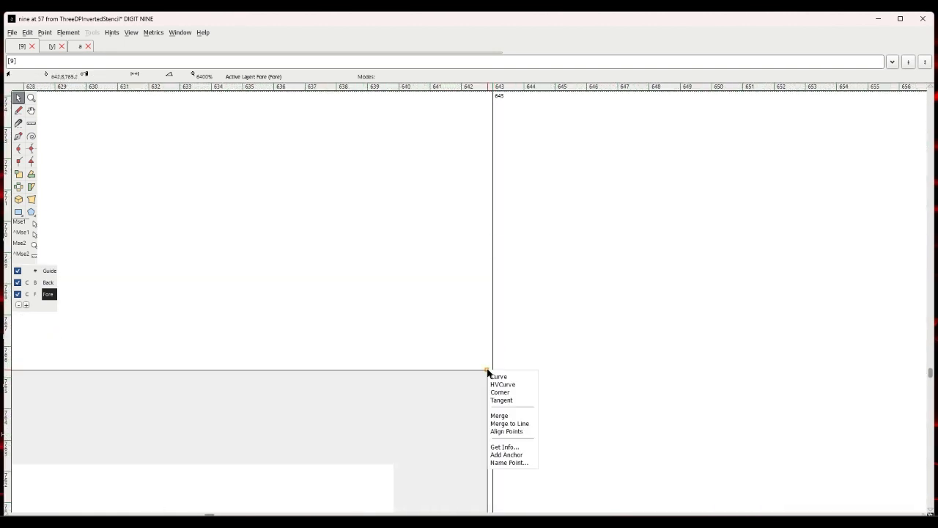
left_click(505, 446)
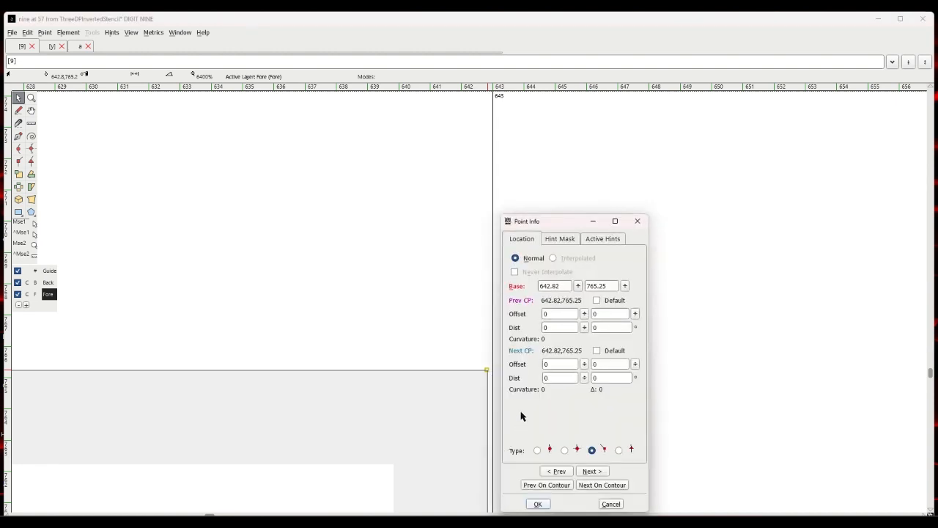
left_click(611, 503)
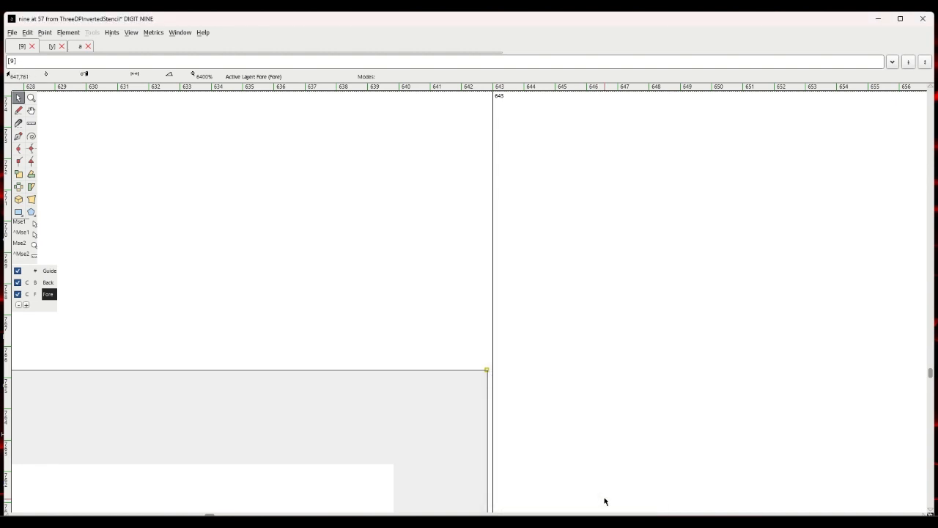
scroll(541, 375, "down", 5)
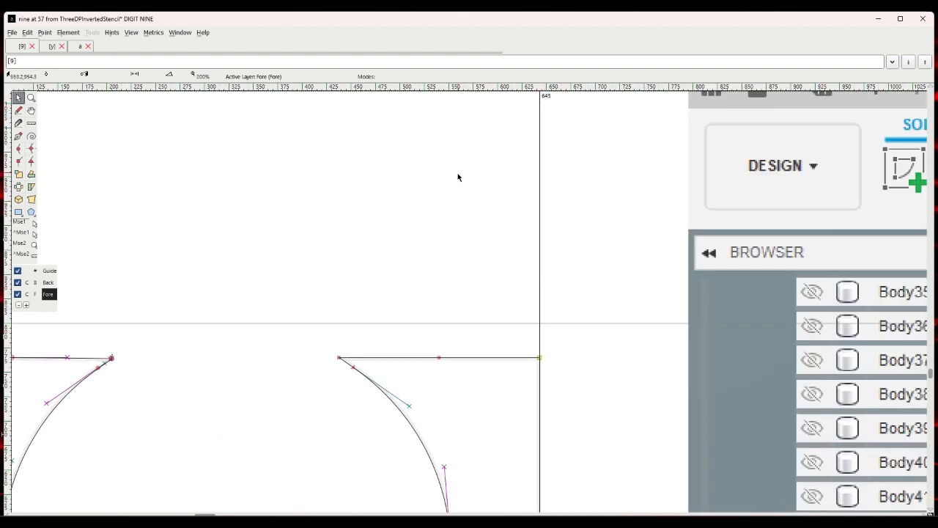
scroll(458, 176, "down", 1)
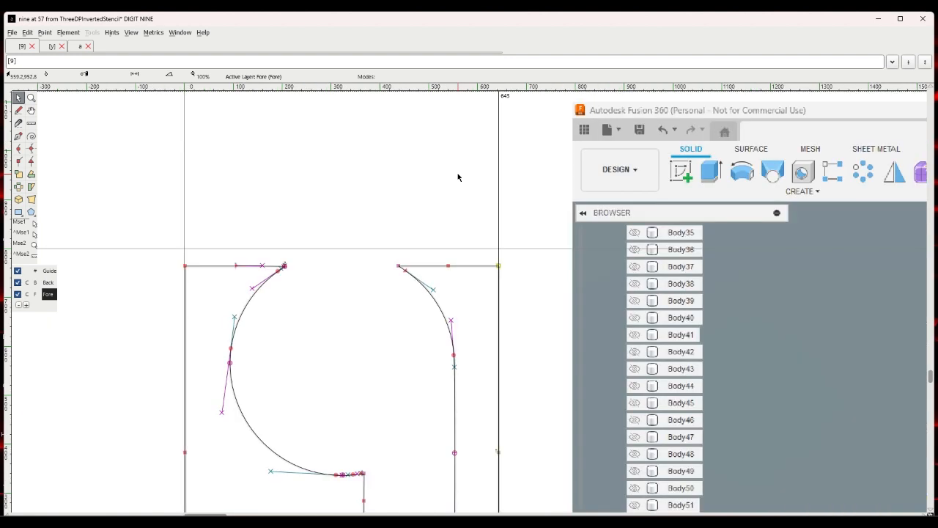
scroll(458, 177, "down", 1)
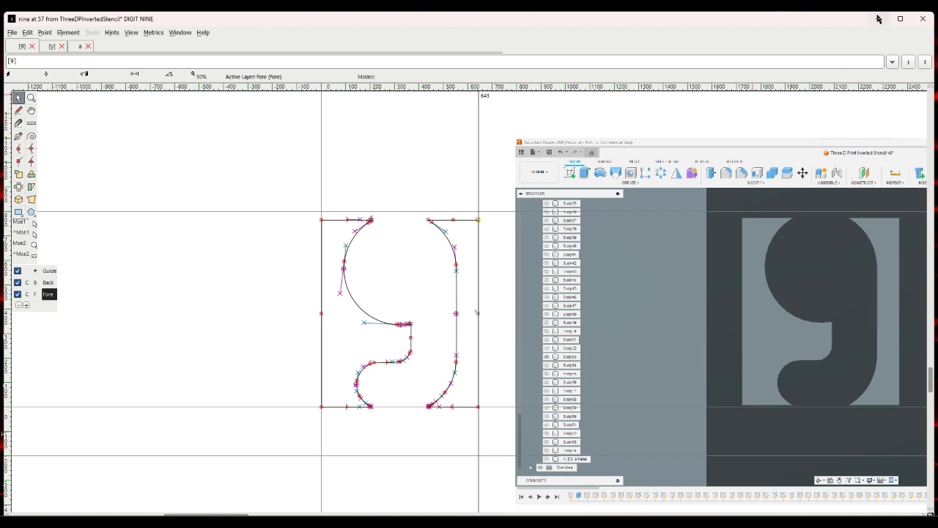
Close the open glyph views for a, y and nine, and open the zero glyph for editing.
left_click(88, 46)
left_click(61, 47)
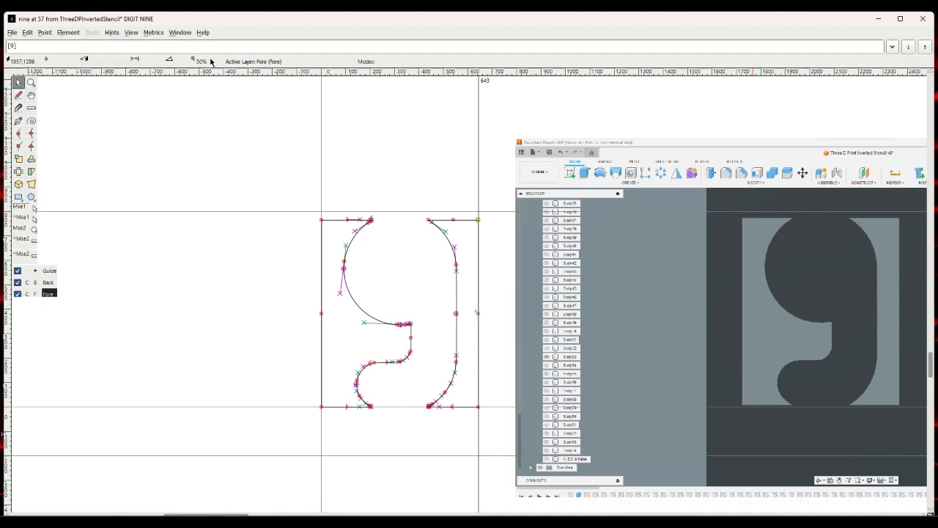
left_click(923, 18)
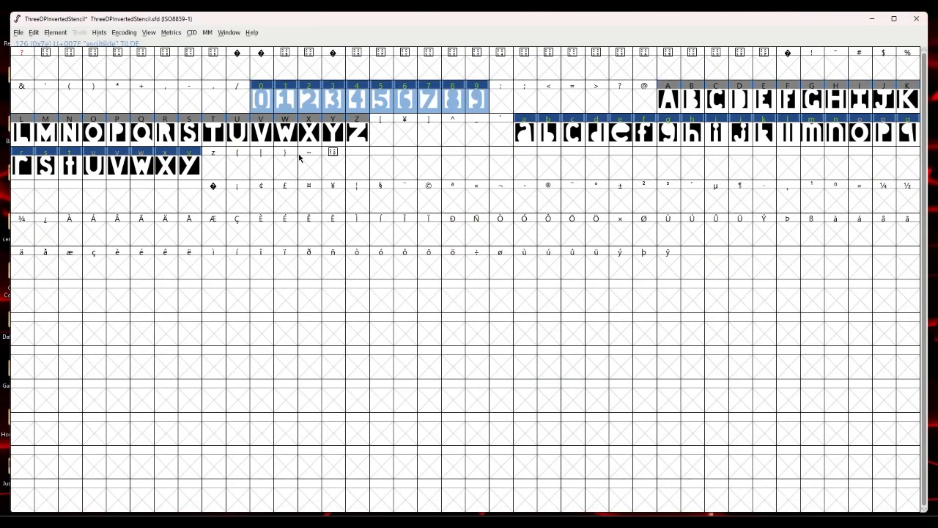
left_click(300, 158)
key("0")
key("Return")
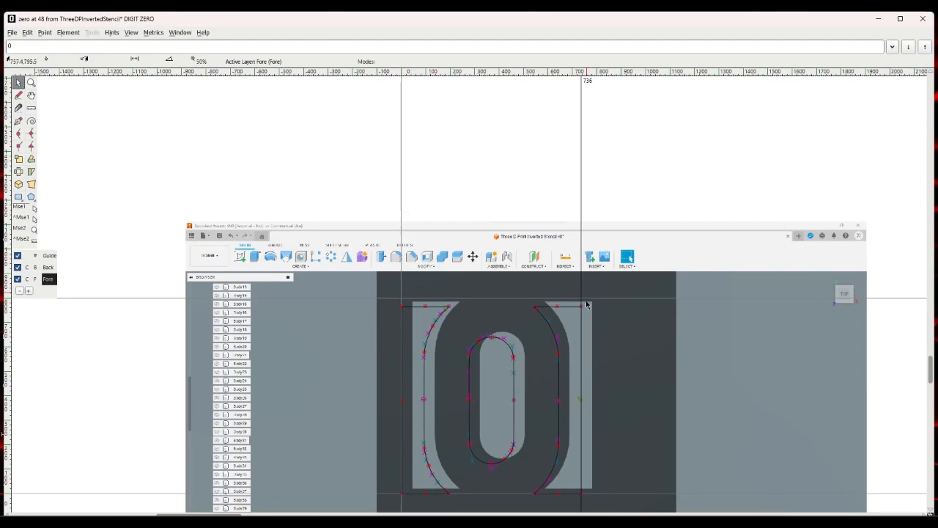
Set the base X coordinate of the zero's upper-right corner point to 736 so it lies on the width line.
scroll(587, 305, "up", 6)
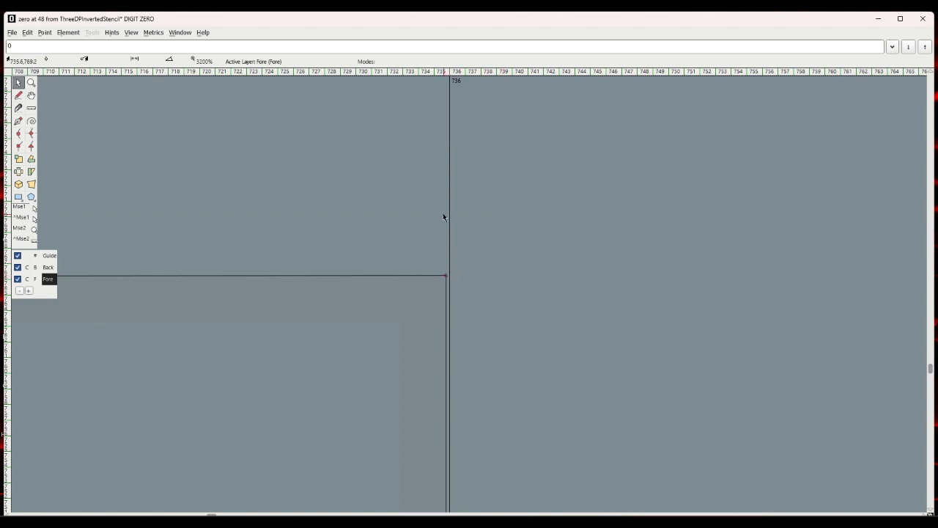
right_click(446, 275)
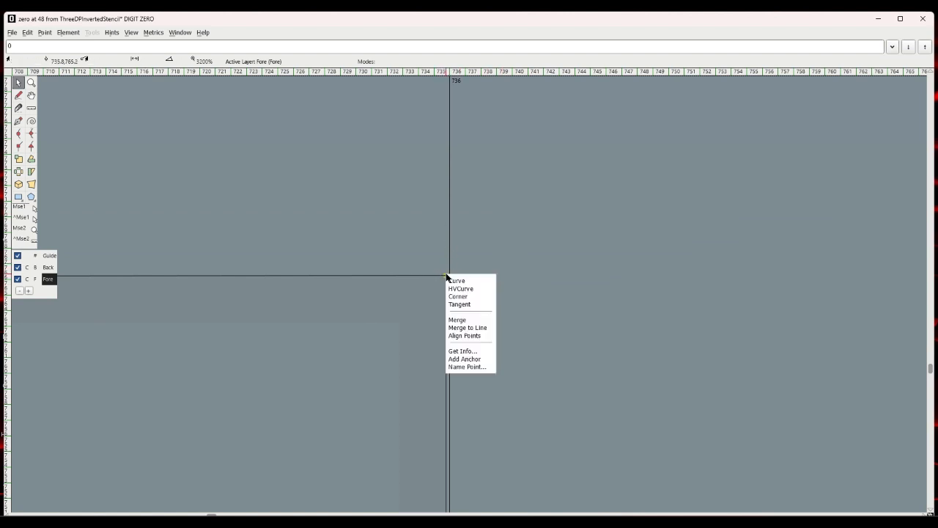
left_click(463, 351)
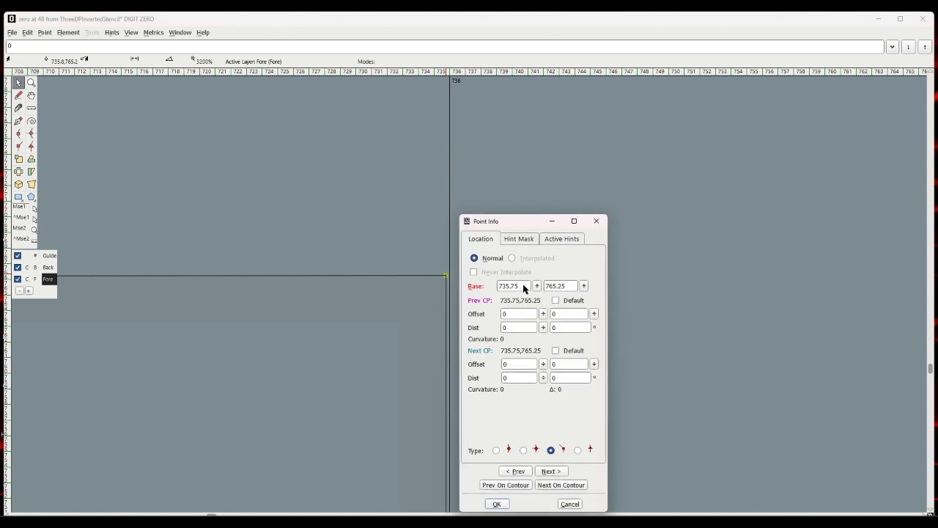
key("BackSpace")
key("BackSpace")
key("BackSpace")
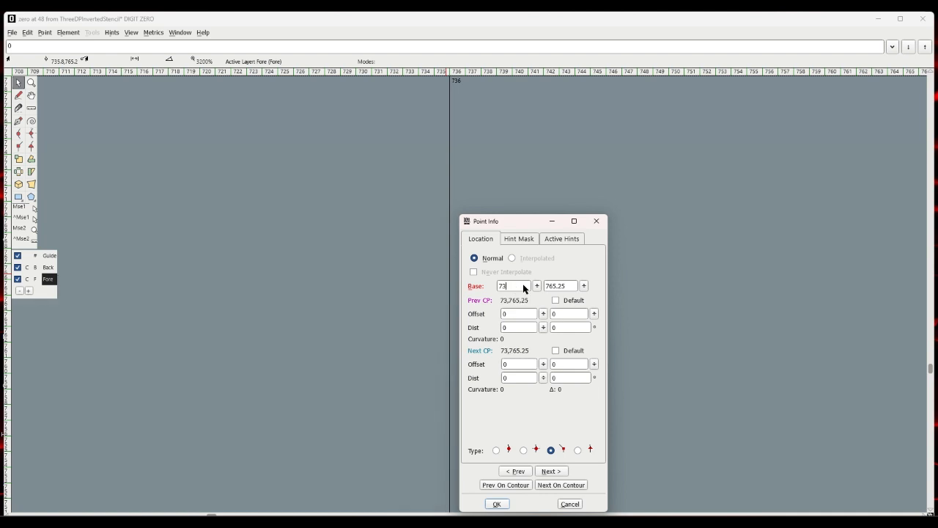
type("6")
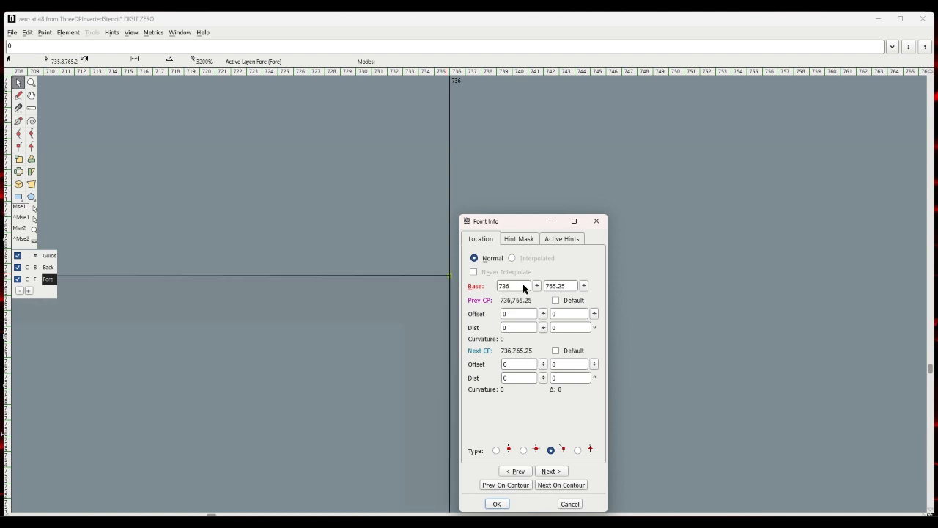
left_click(497, 504)
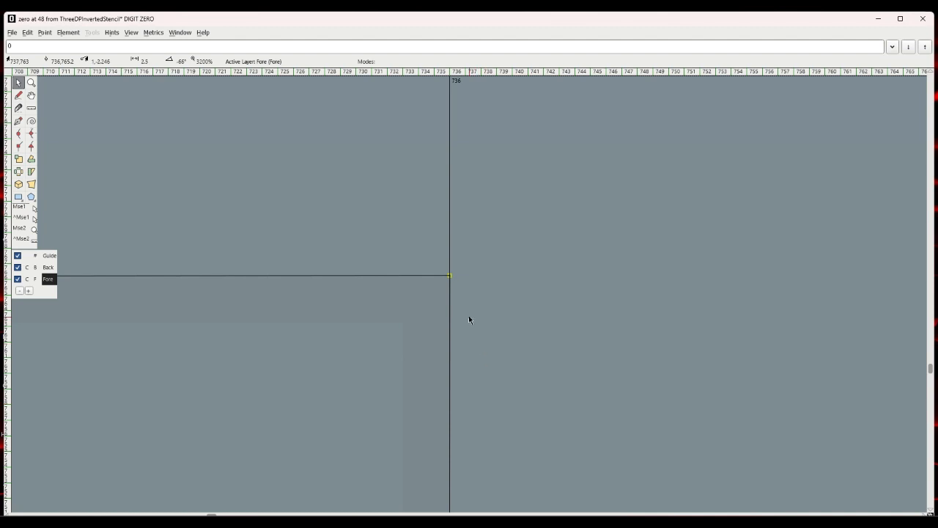
Set the base X coordinate of the zero's lower-right corner point to 736 so it lies on the width line.
scroll(470, 321, "down", 1, "ctrl")
scroll(470, 320, "down", 3)
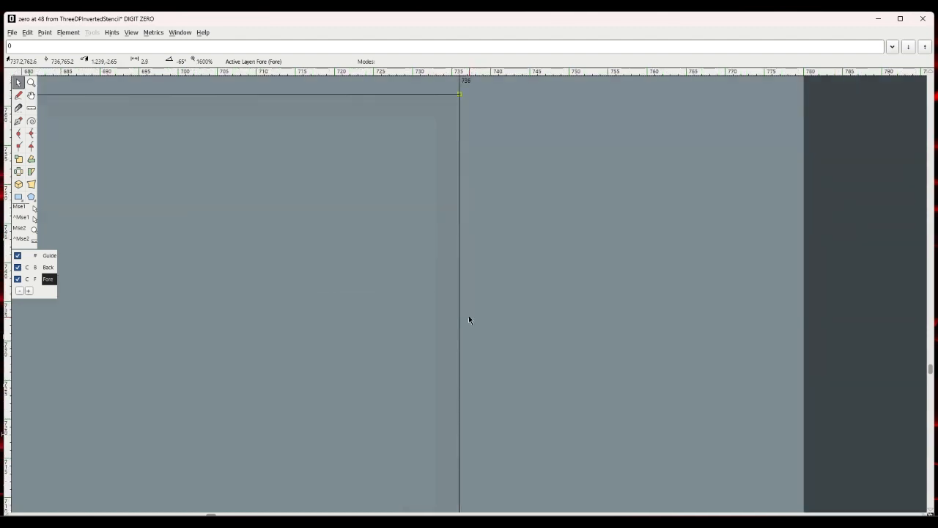
scroll(470, 321, "down", 5)
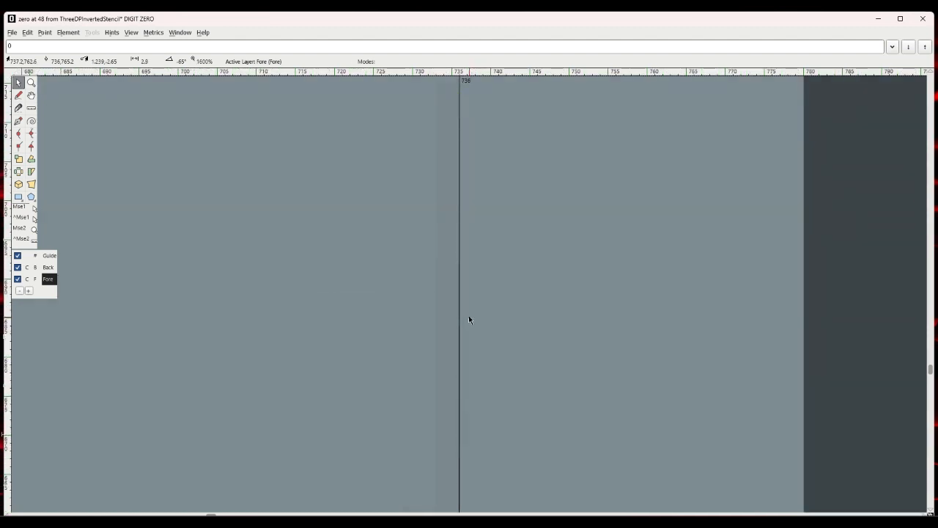
scroll(470, 321, "down", 5, "ctrl")
scroll(470, 320, "down", 4)
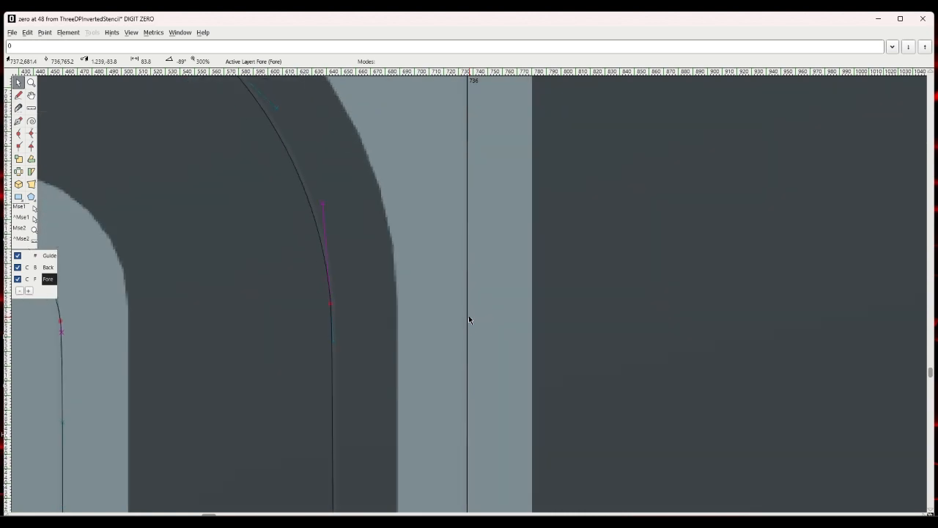
scroll(470, 321, "down", 5)
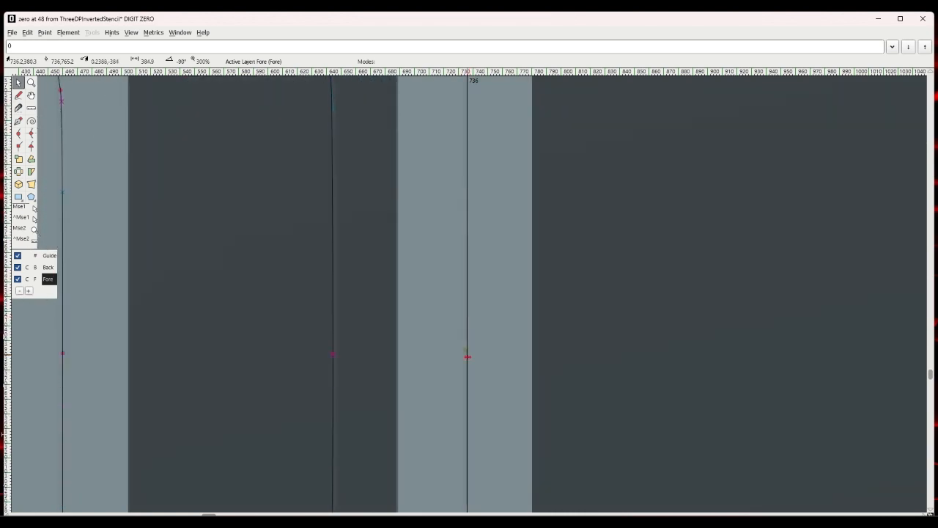
scroll(470, 353, "up", 2)
scroll(470, 362, "down", 5)
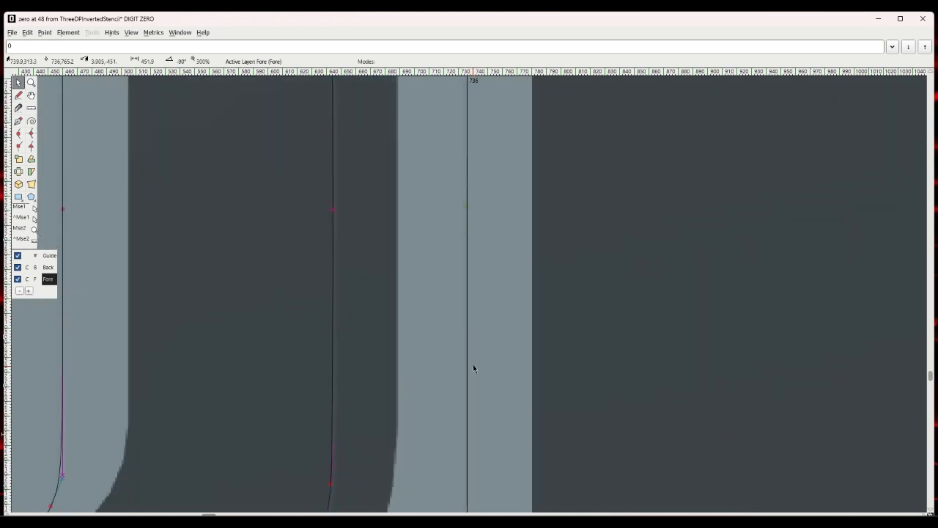
scroll(473, 364, "down", 7)
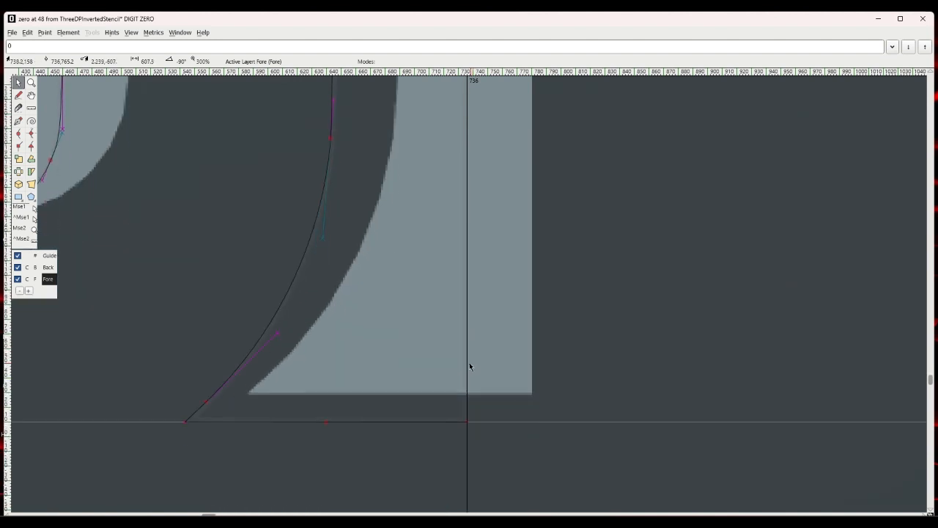
scroll(470, 362, "up", 10)
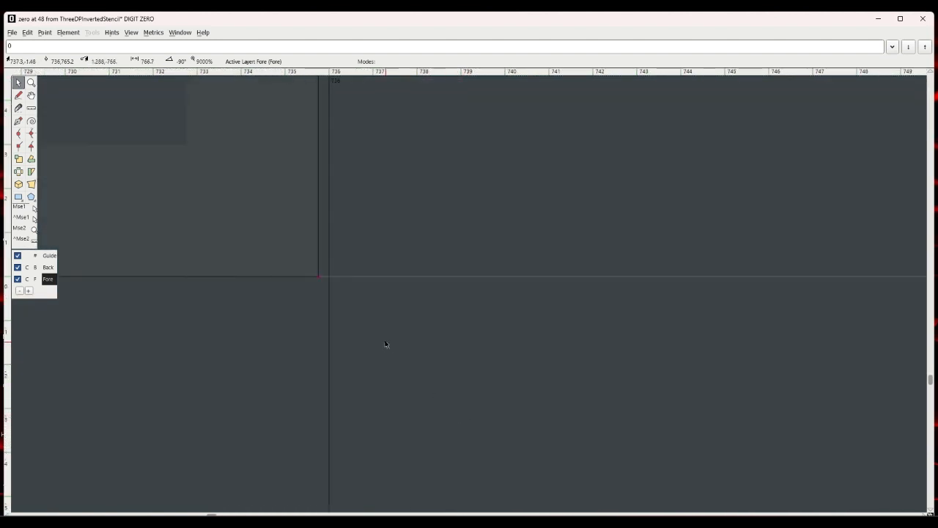
right_click(319, 277)
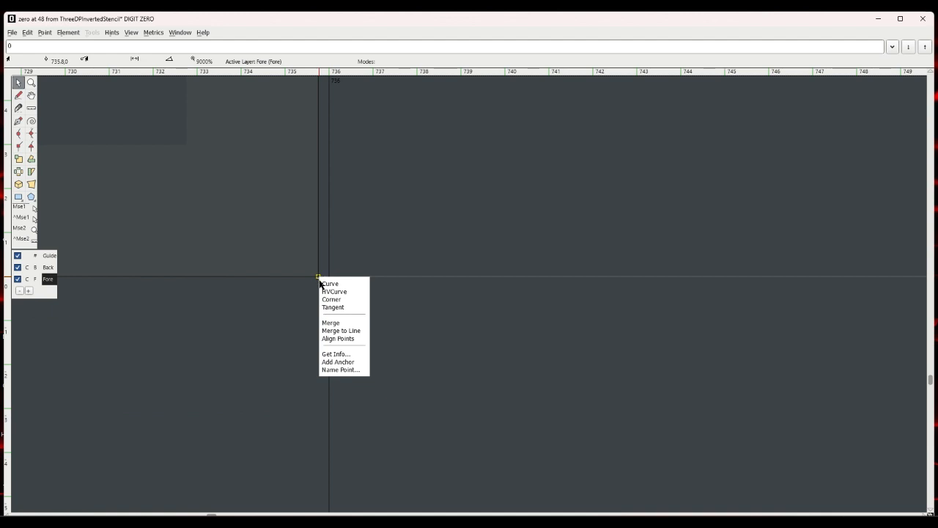
left_click(335, 355)
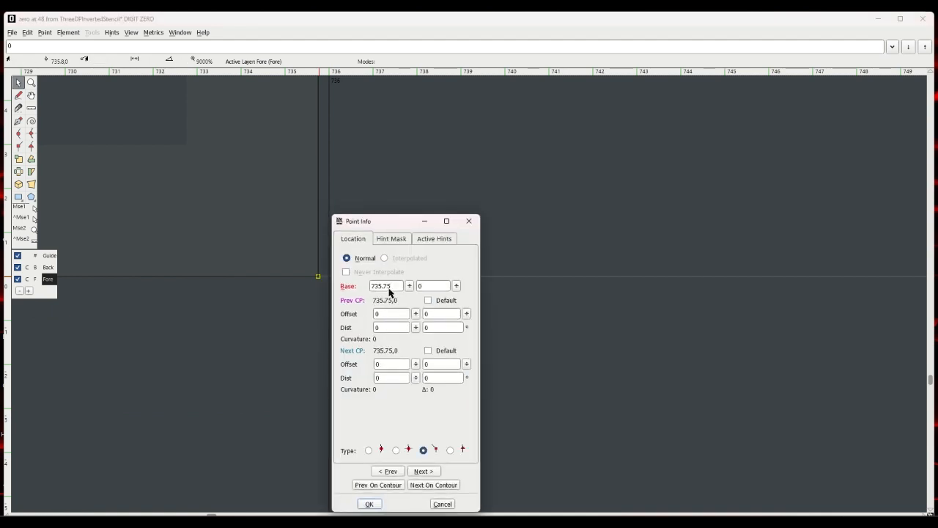
key("BackSpace")
key("BackSpace")
key("BackSpace")
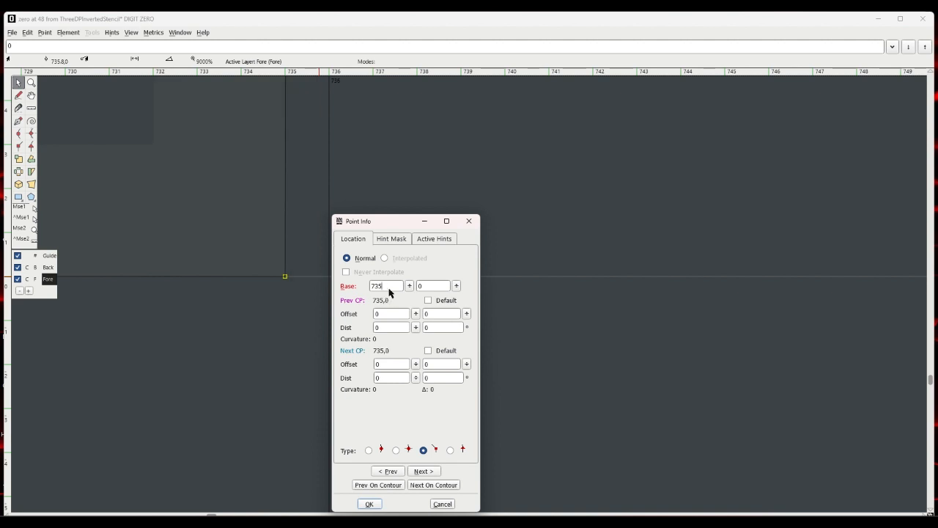
key("BackSpace")
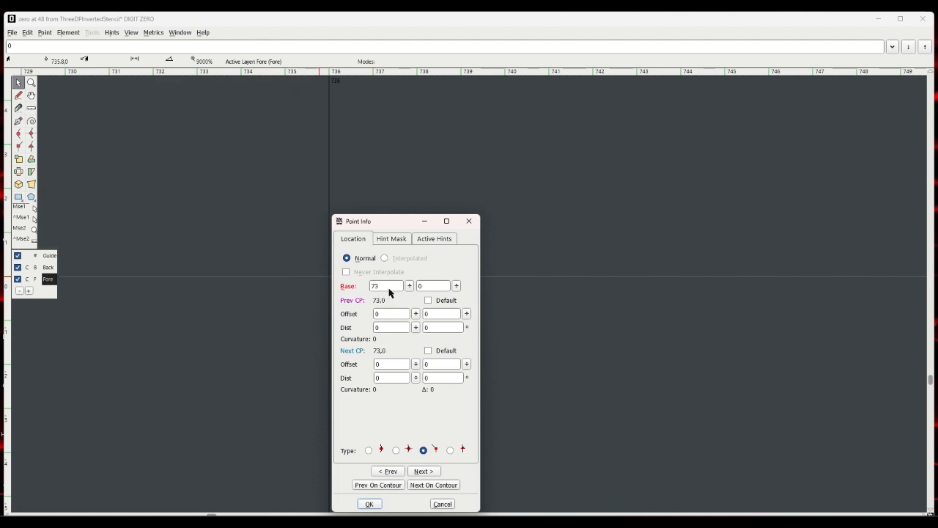
type("6")
key("Return")
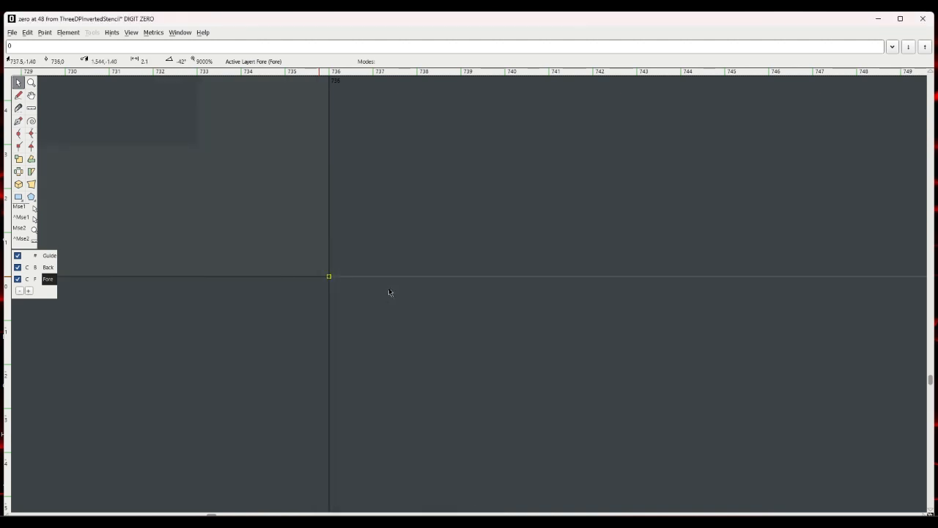
Examine the middle of the zero's right edge against the width line, and view the whole glyph.
scroll(391, 292, "down", 5)
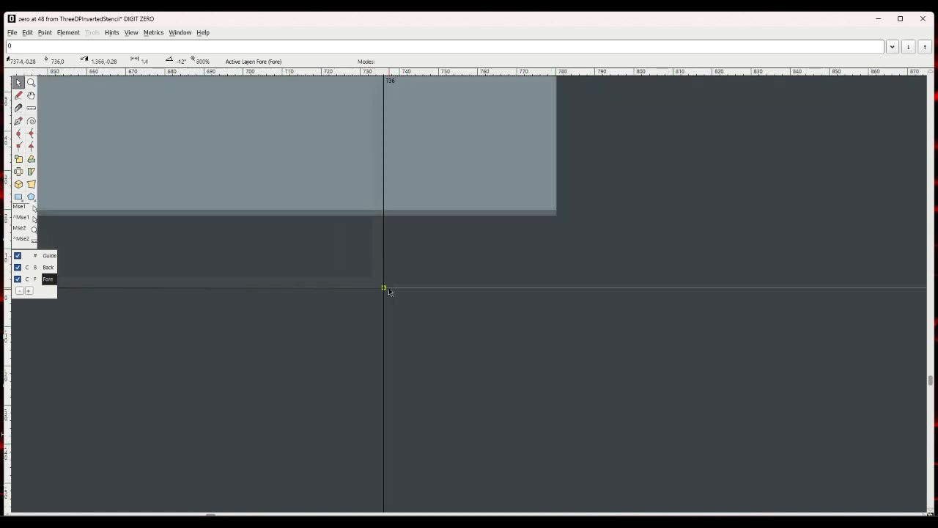
scroll(388, 287, "down", 8)
scroll(393, 254, "up", 4)
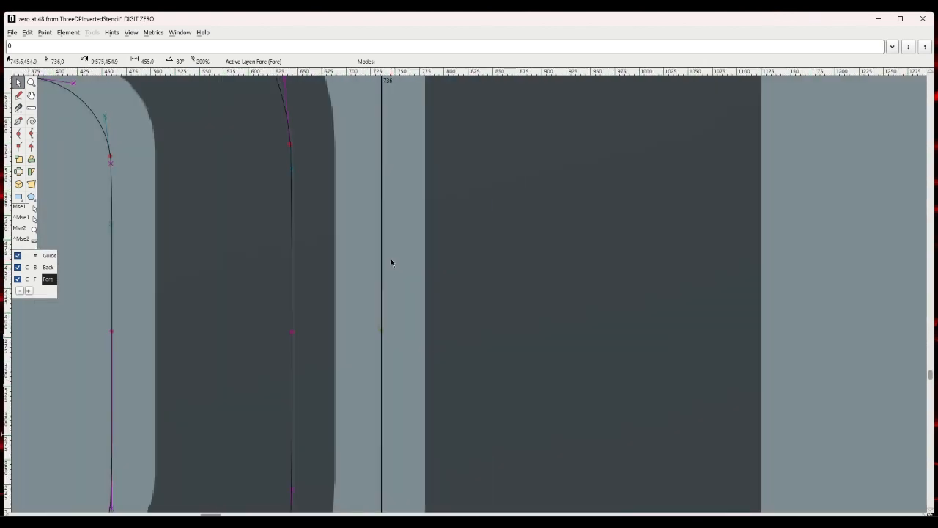
scroll(387, 329, "up", 2)
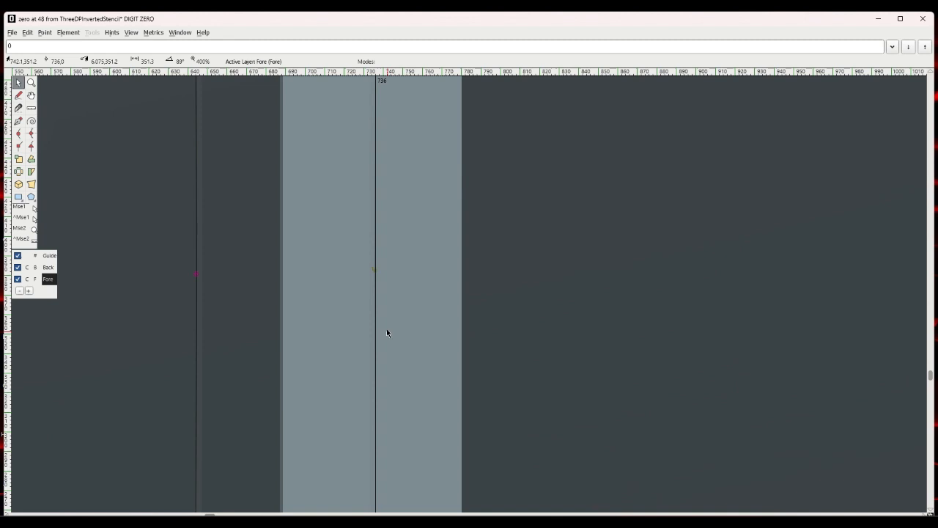
left_click(376, 271)
scroll(394, 273, "down", 2)
scroll(394, 272, "down", 3)
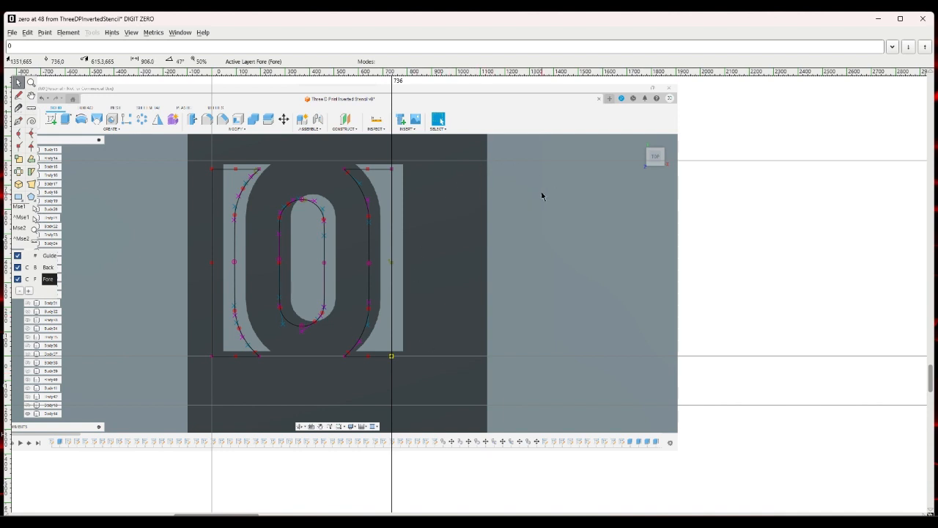
Try drawing two nested freehand ovals in the empty area beside the zero, and undo them.
left_click(19, 97)
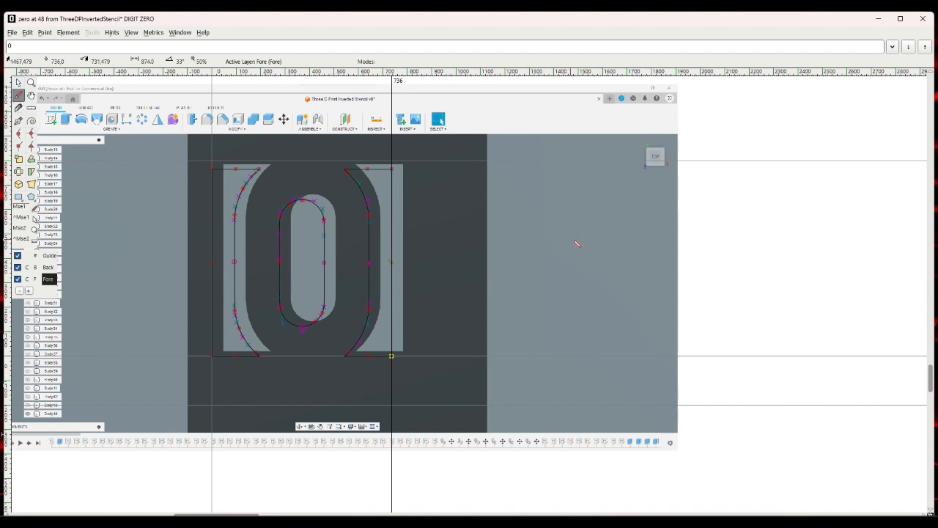
mouse_move(577, 243)
left_mouse_down()
mouse_move(606, 263)
mouse_move(594, 329)
mouse_move(540, 333)
mouse_move(511, 272)
mouse_move(530, 251)
mouse_move(596, 244)
left_mouse_up()
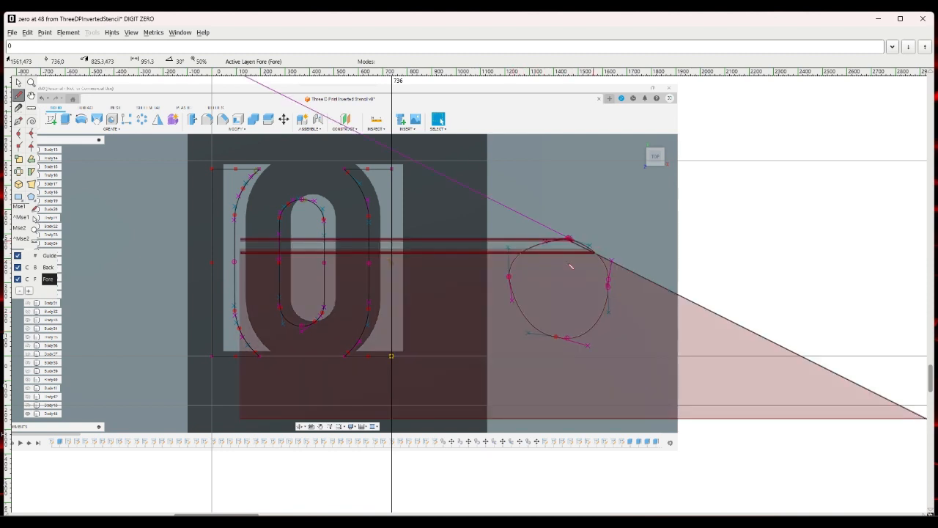
mouse_move(578, 313)
left_mouse_down()
mouse_move(578, 268)
mouse_move(570, 270)
mouse_move(592, 270)
left_mouse_up()
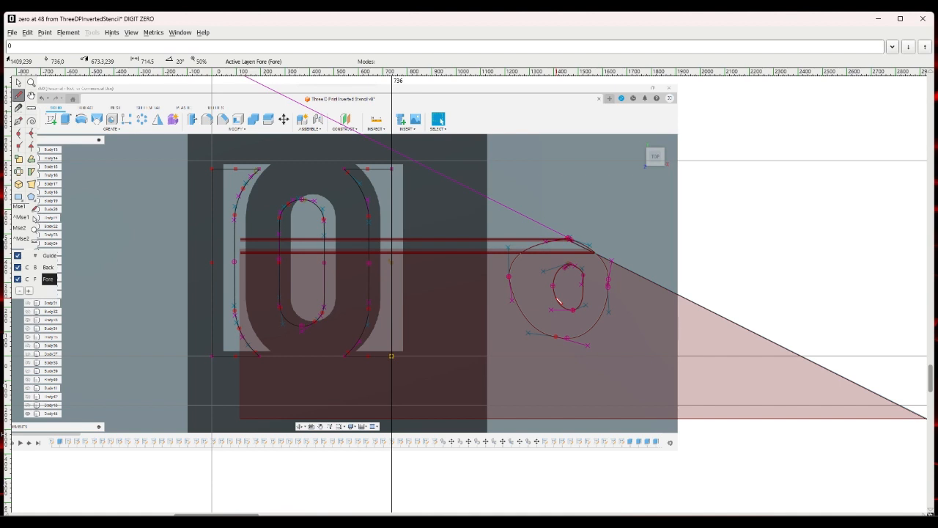
key("ctrl+z")
key("ctrl+z")
key("ctrl+z")
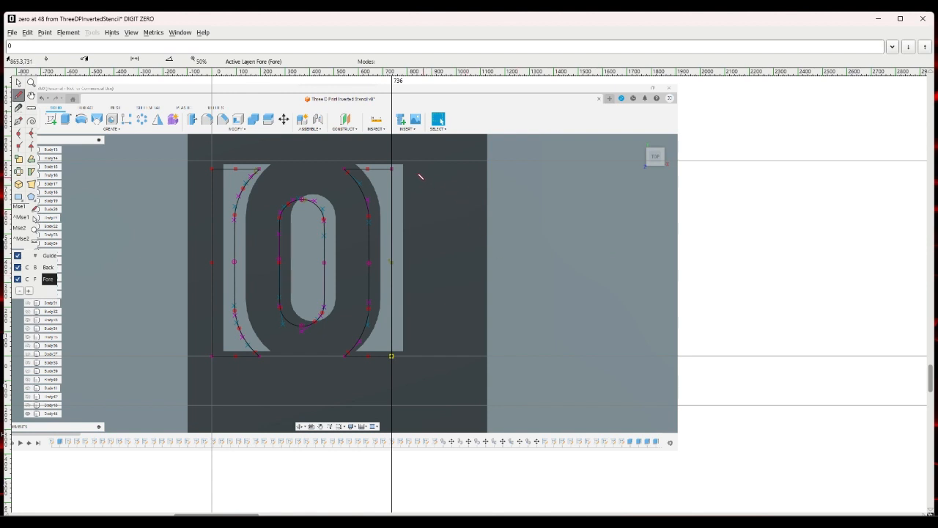
Save the font and return to the Pointer tool.
left_click(11, 32)
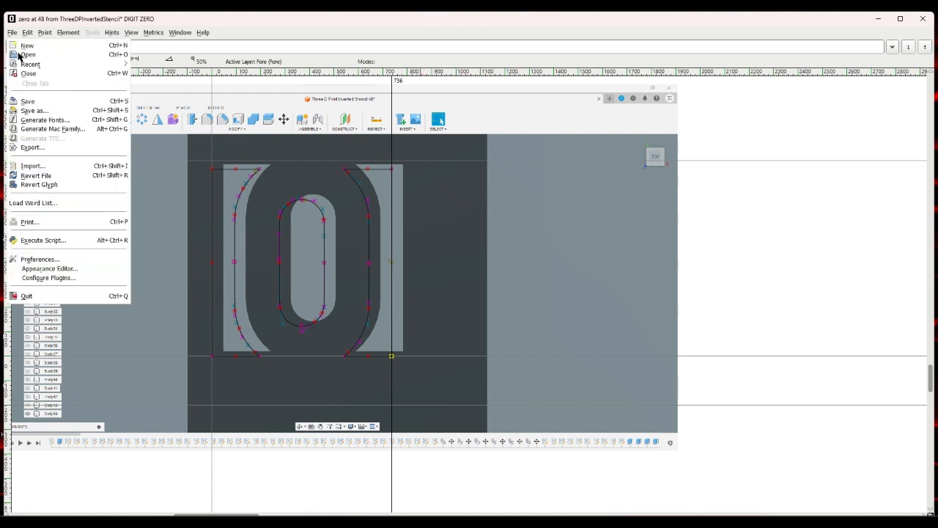
left_click(29, 101)
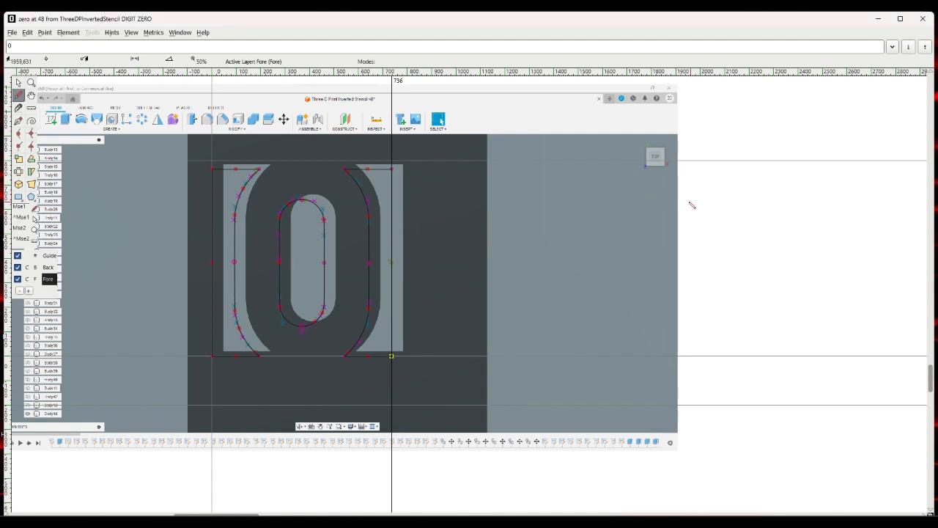
key("Escape")
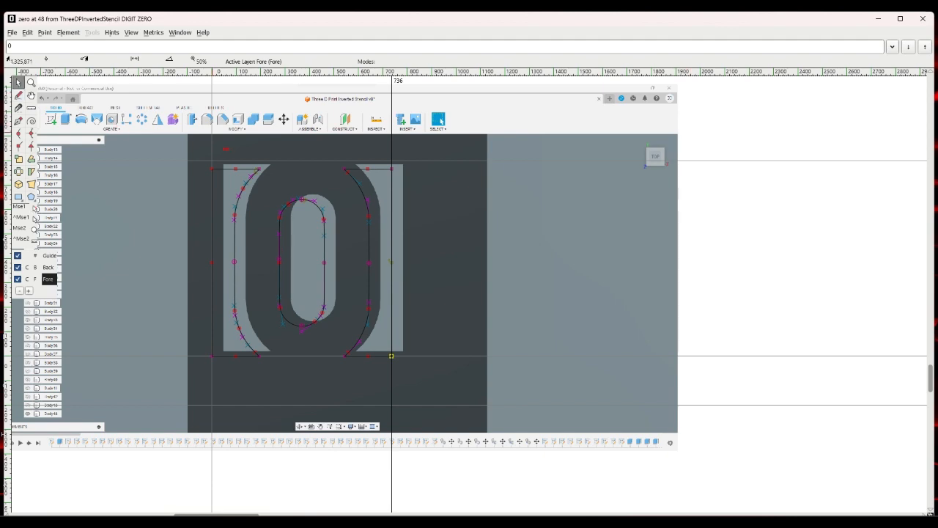
left_click(879, 22)
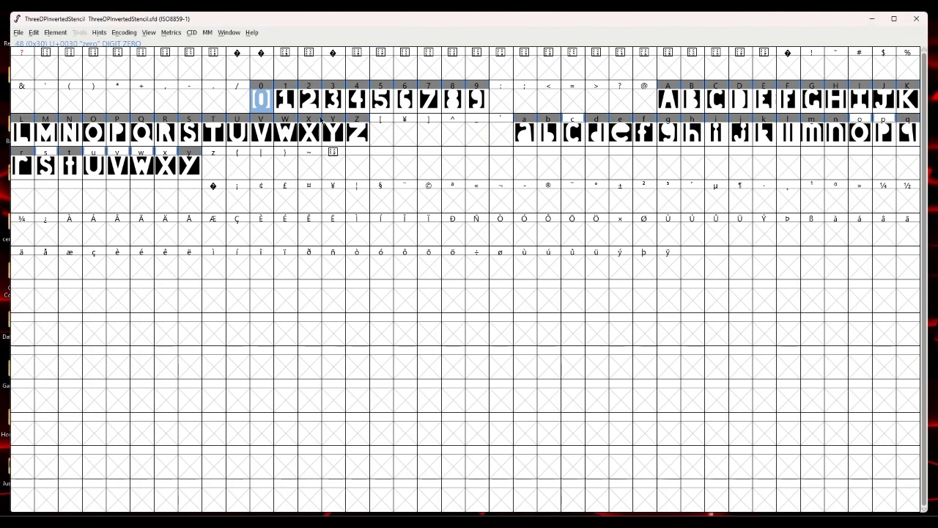
left_click(282, 101)
right_click(282, 100)
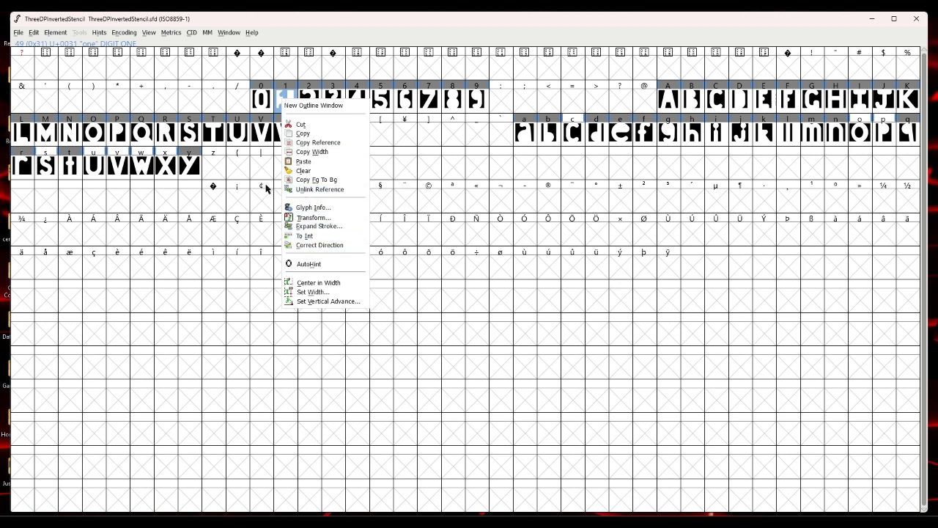
key("Escape")
left_click(479, 478)
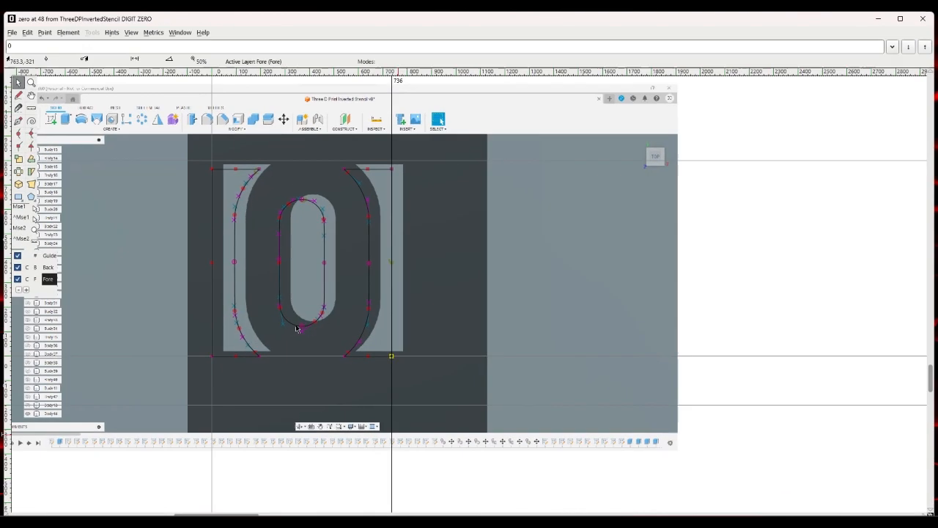
Advance to the one glyph and set the base X coordinate of its upper-right corner point to 736.
left_click(128, 36)
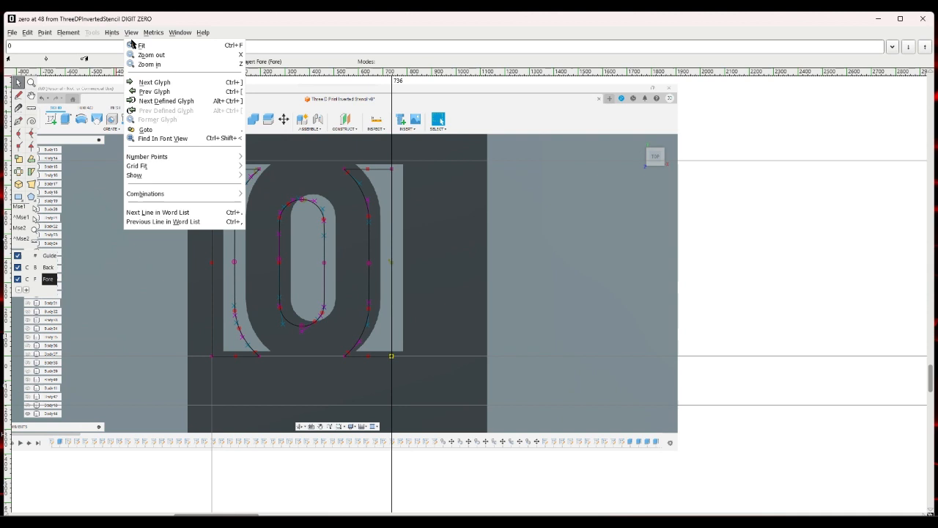
left_click(156, 86)
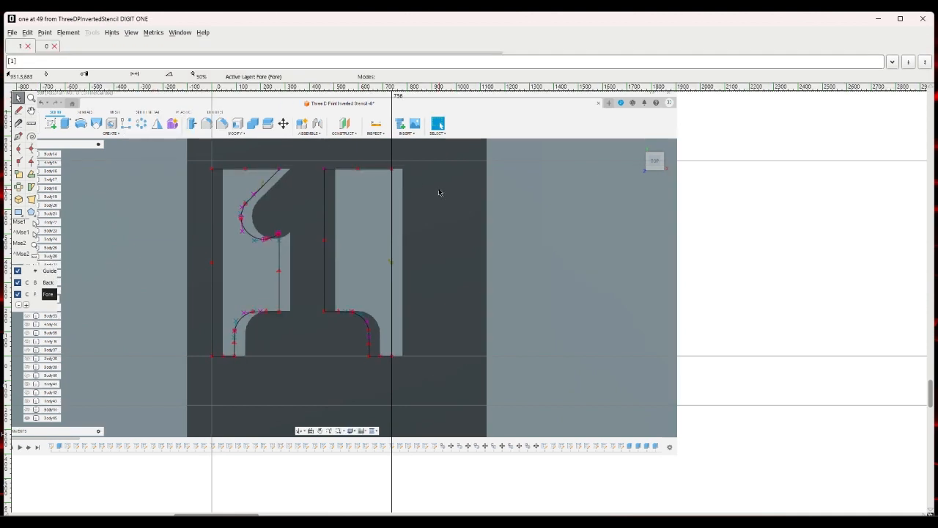
scroll(377, 185, "up", 6)
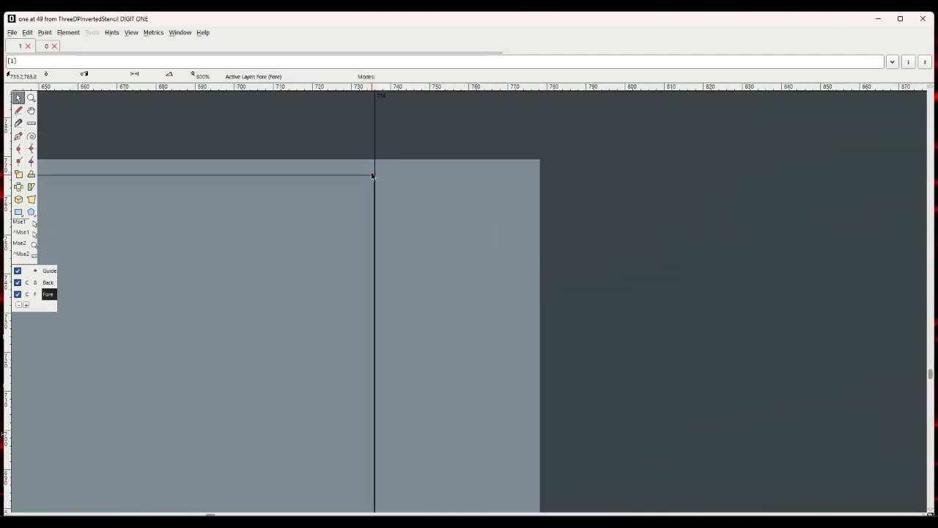
scroll(373, 176, "up", 2)
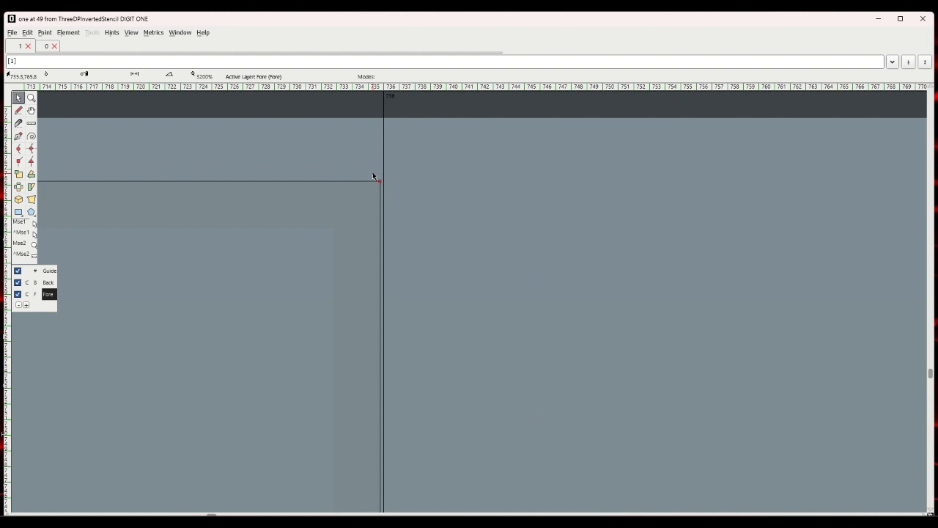
right_click(379, 181)
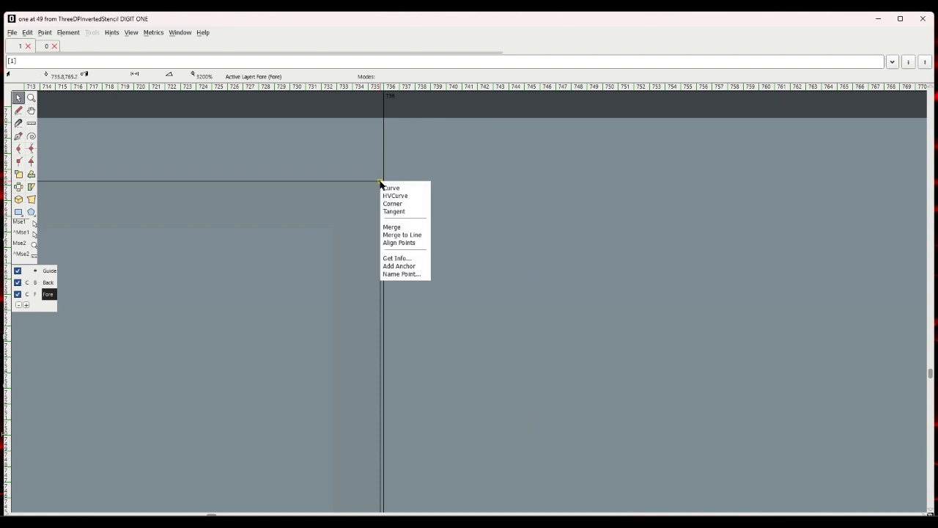
left_click(396, 262)
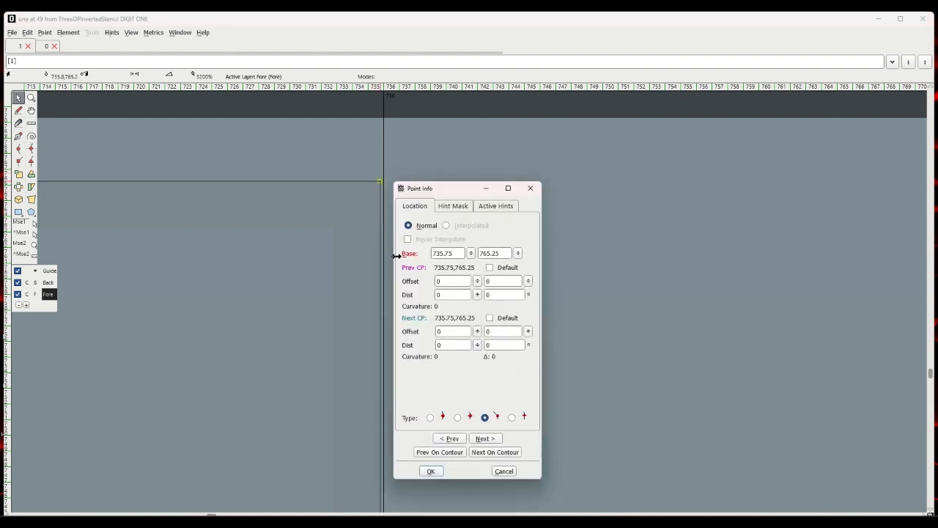
left_click_drag(459, 260, 413, 257)
type("736")
key("Return")
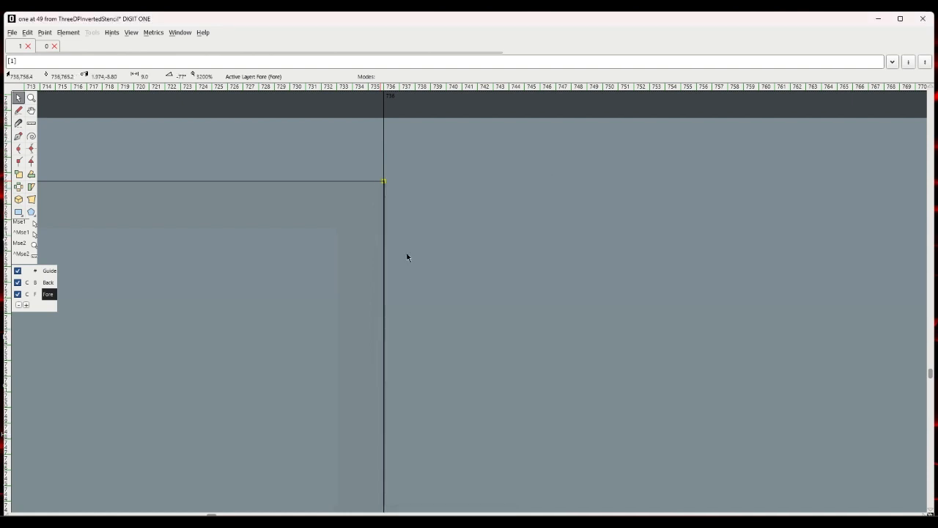
Set the base X coordinate of the one glyph's lower-right corner point to 736.
scroll(407, 257, "down", 5)
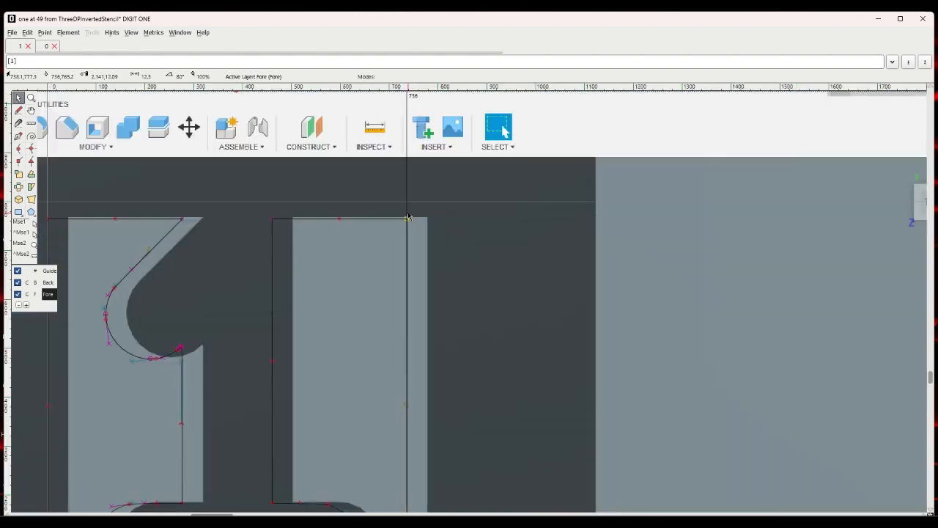
scroll(421, 330, "down", 4)
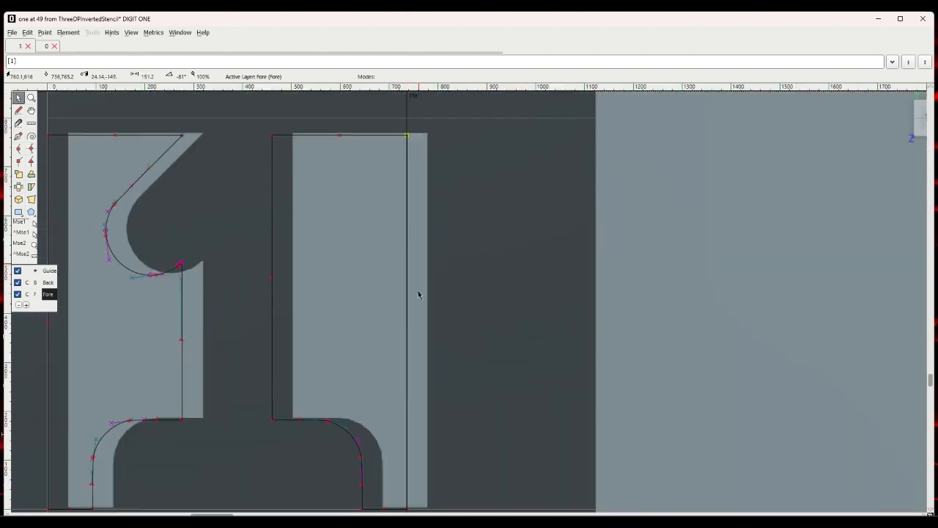
scroll(409, 456, "up", 3)
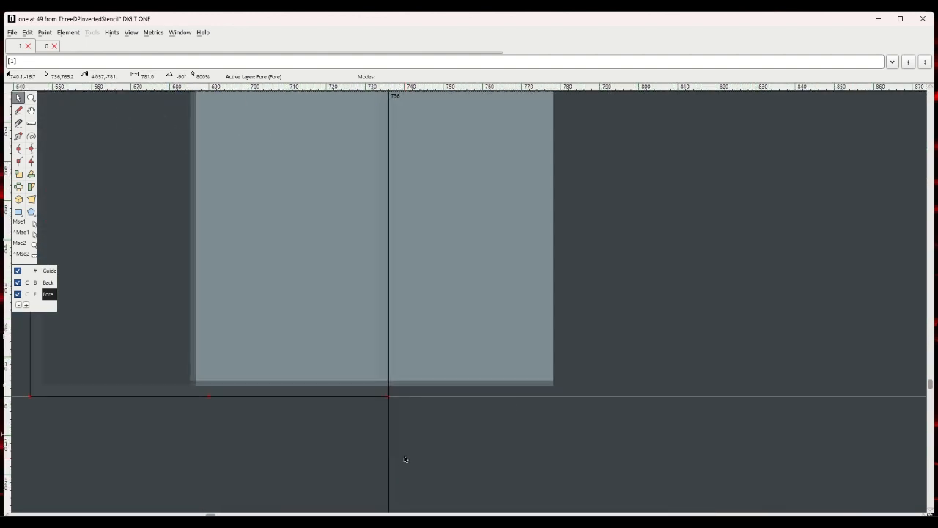
scroll(390, 408, "up", 2)
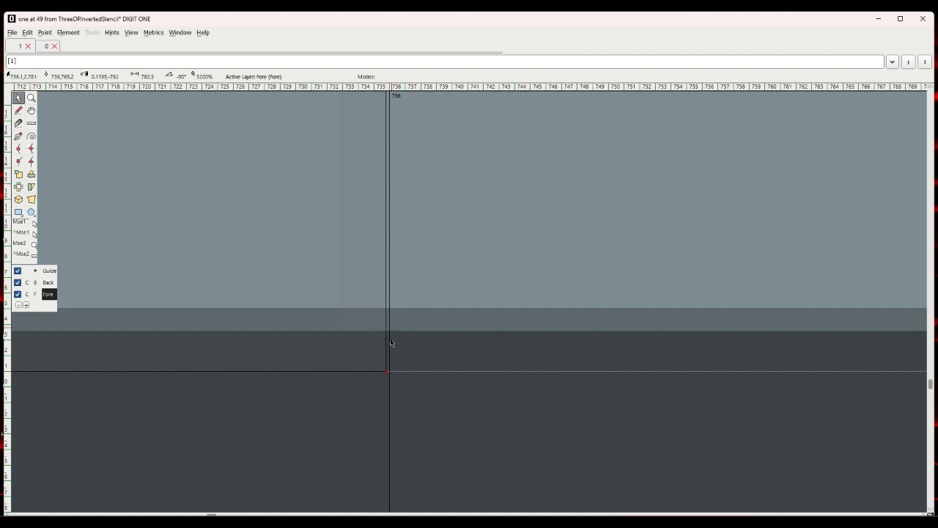
left_click(388, 374)
right_click(386, 374)
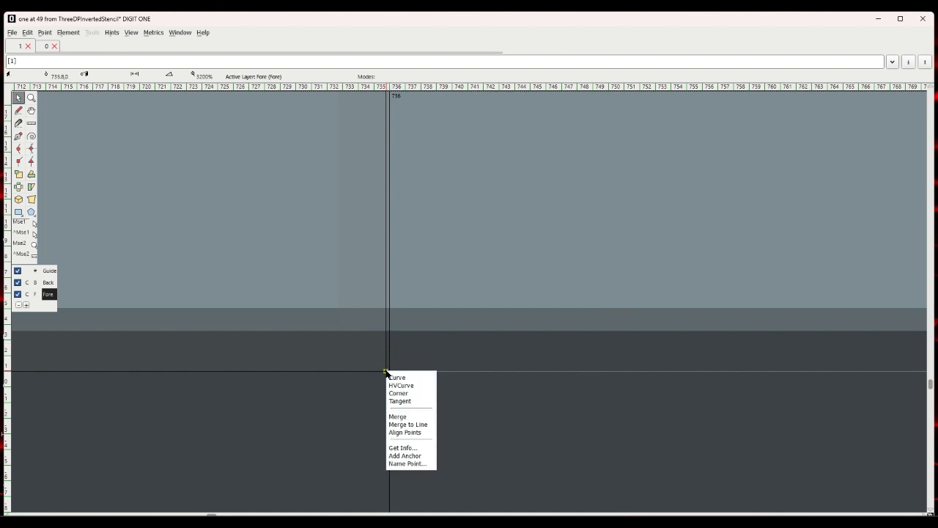
left_click(403, 448)
double_click(456, 288)
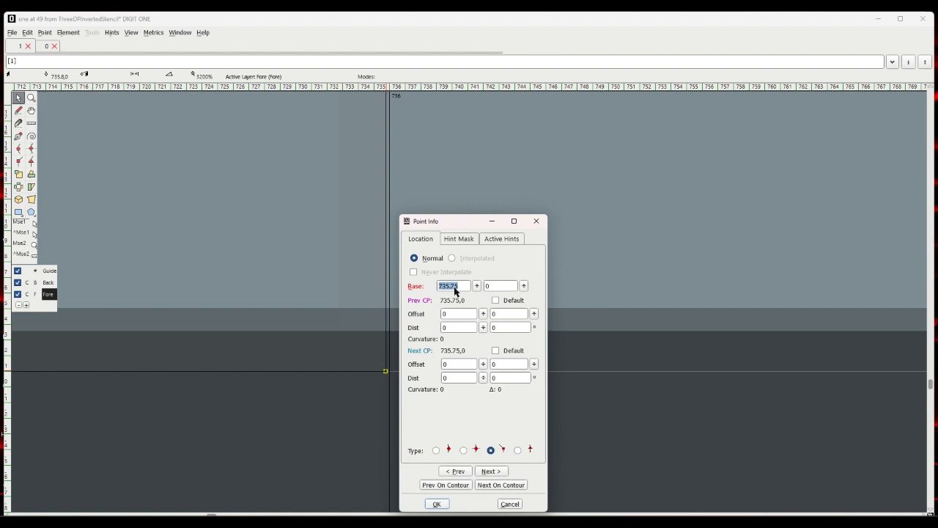
type("736")
key("Return")
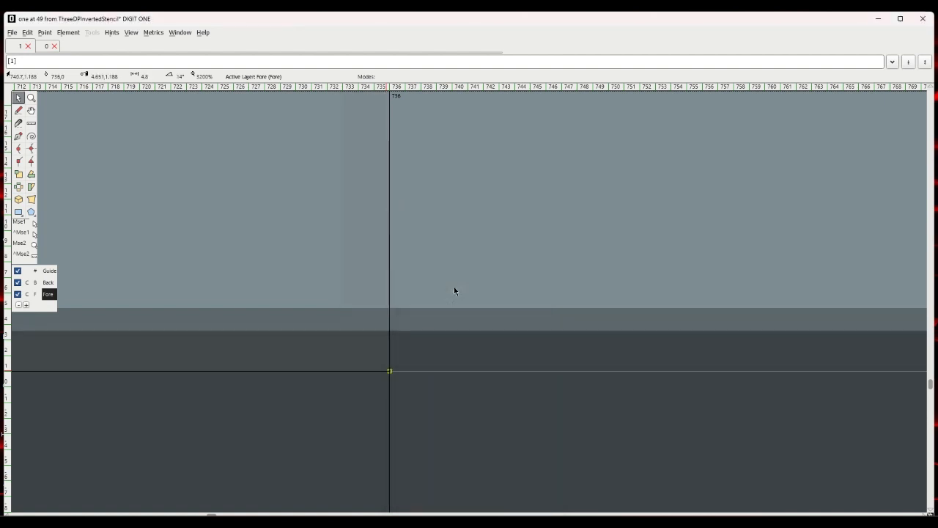
Apply Auto Width to the zero and one glyphs with separation 0, minimum 0 and maximum 2.
left_click(876, 25)
left_click(266, 96)
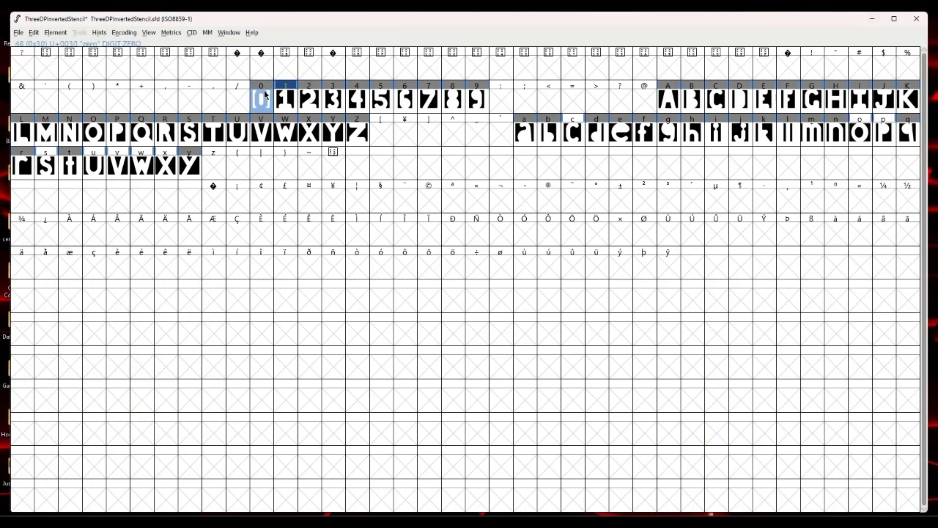
left_click(285, 98, "shift")
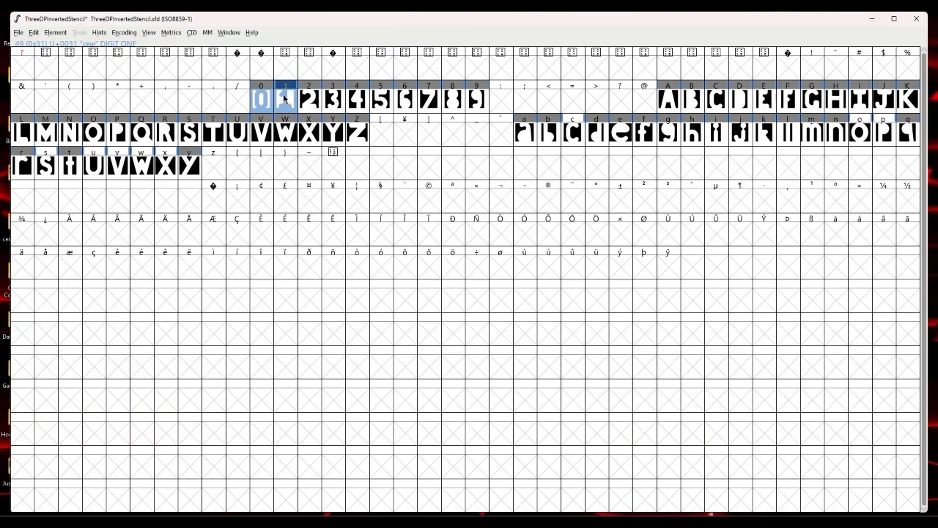
left_click(171, 33)
left_click(198, 152)
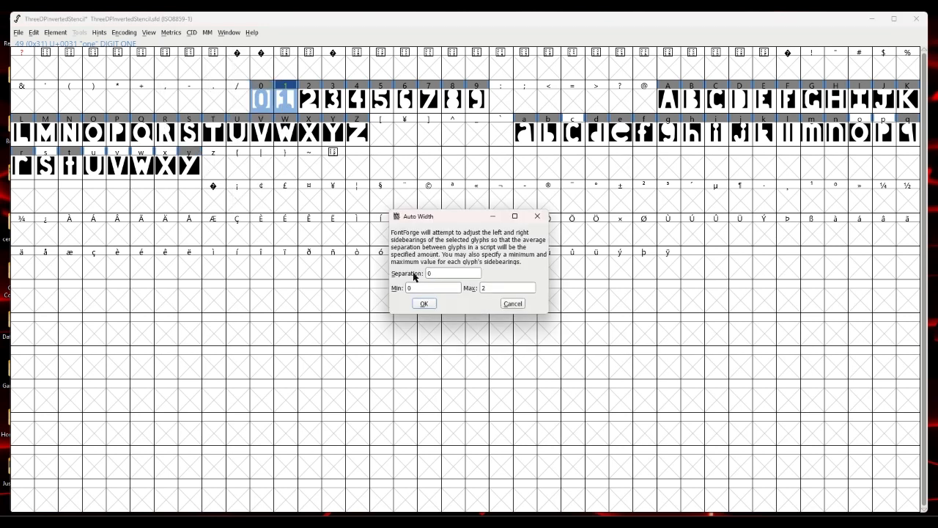
key("Return")
left_click(415, 278)
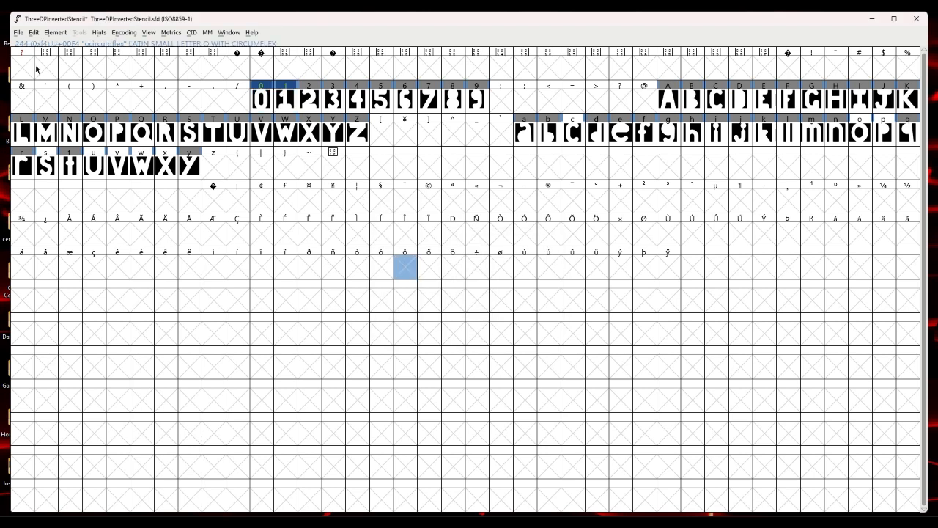
Generate the TrueType font ThreeDPInvertedStencil.ttf with validation, replacing the existing file.
left_click(19, 37)
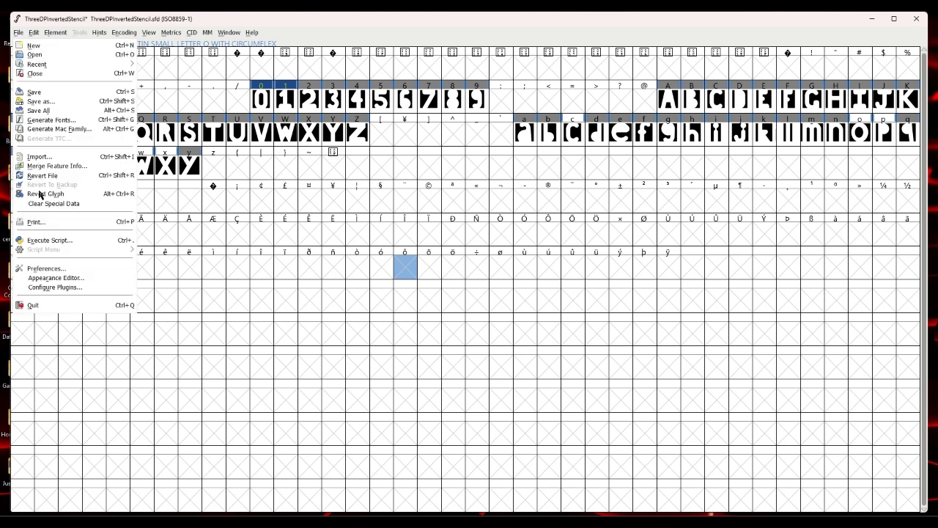
left_click(42, 120)
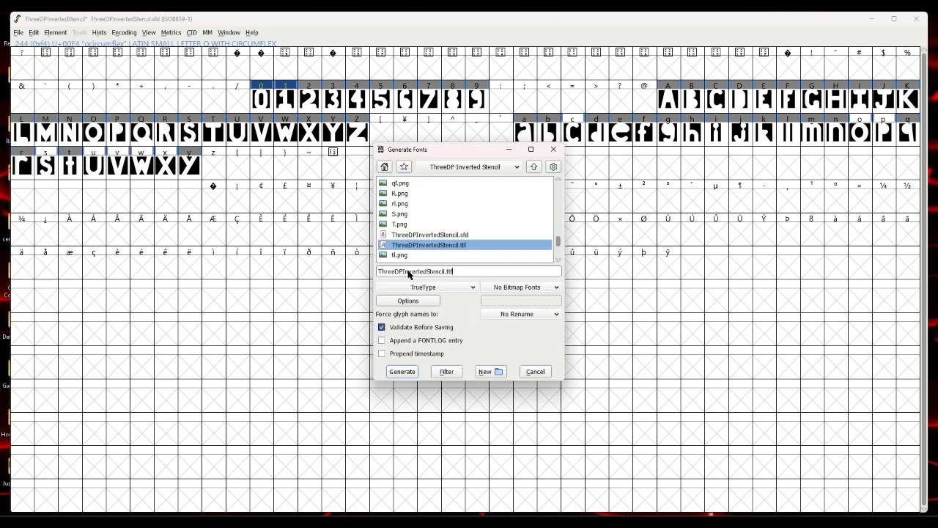
left_click(415, 372)
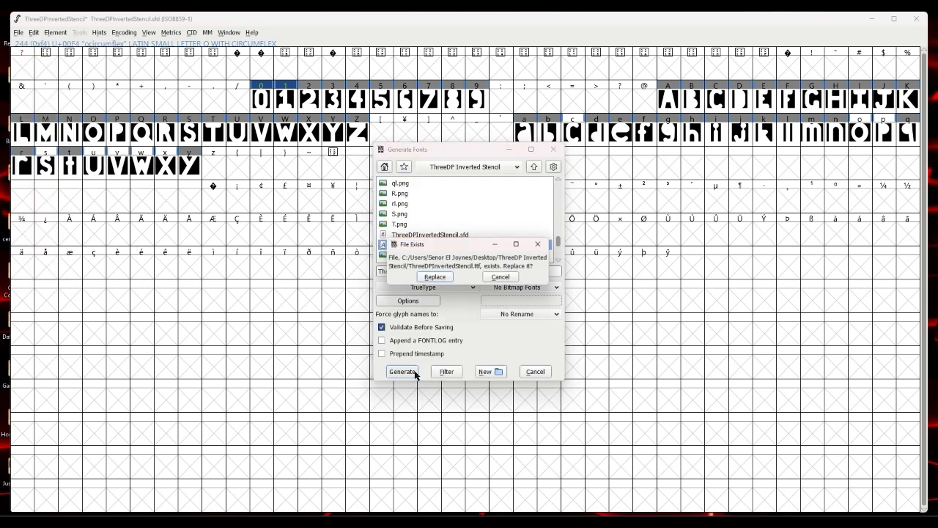
left_click(438, 279)
left_click(443, 298)
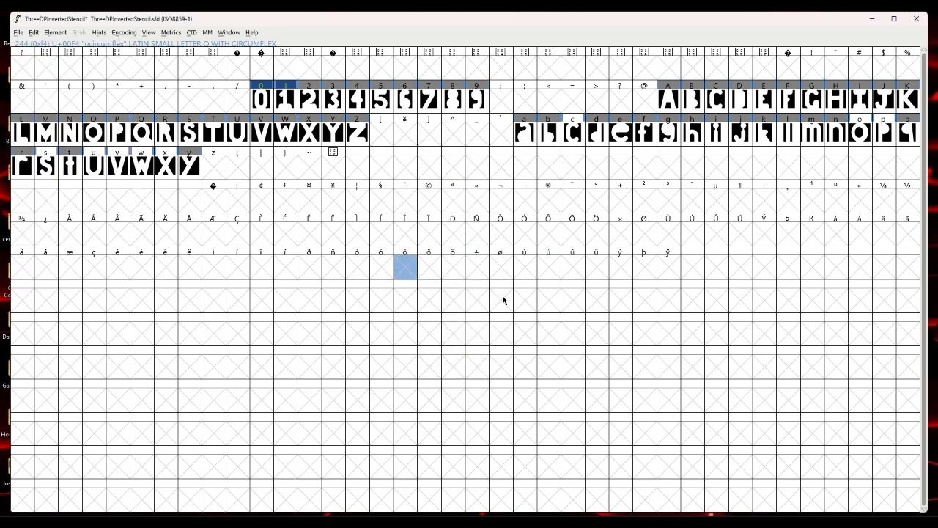
key("End")
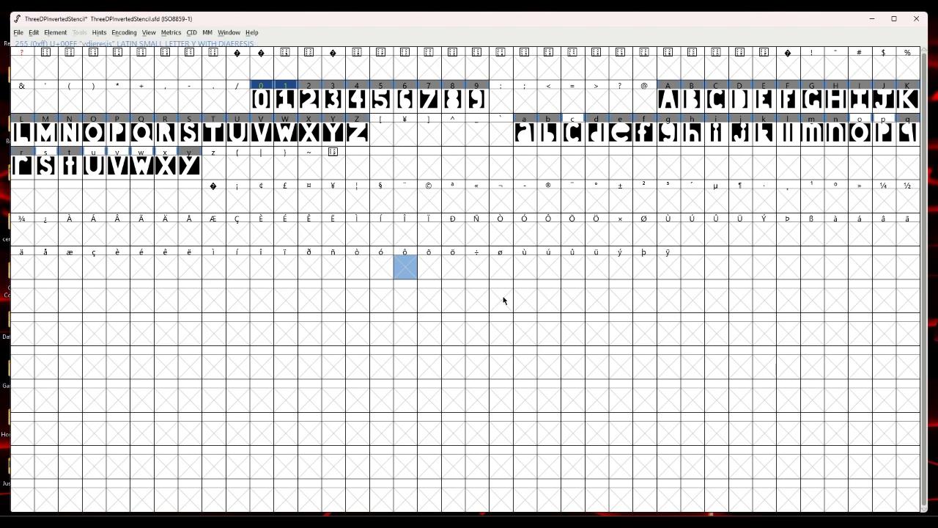
Install ThreeDPInvertedStencil.ttf from its folder through the Windows Fonts settings, replacing the installed version.
left_click(873, 19)
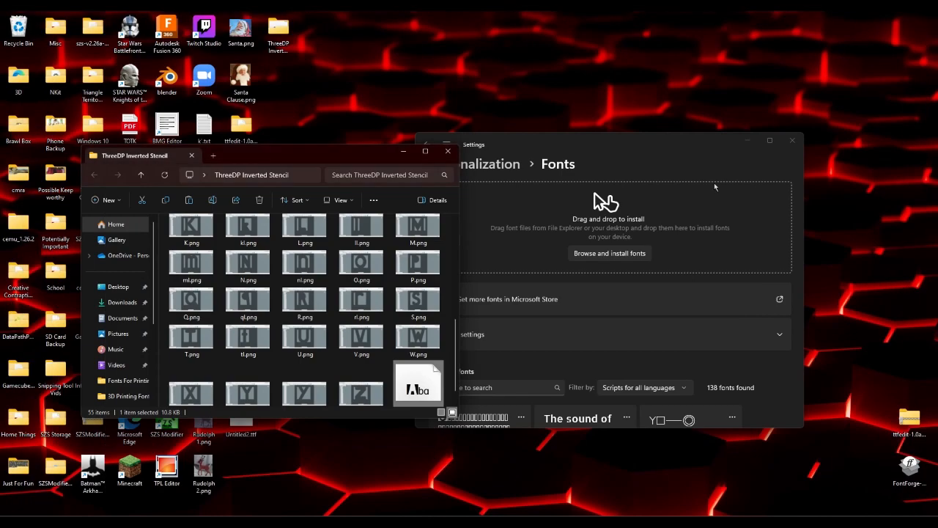
left_click_drag(426, 366, 611, 264)
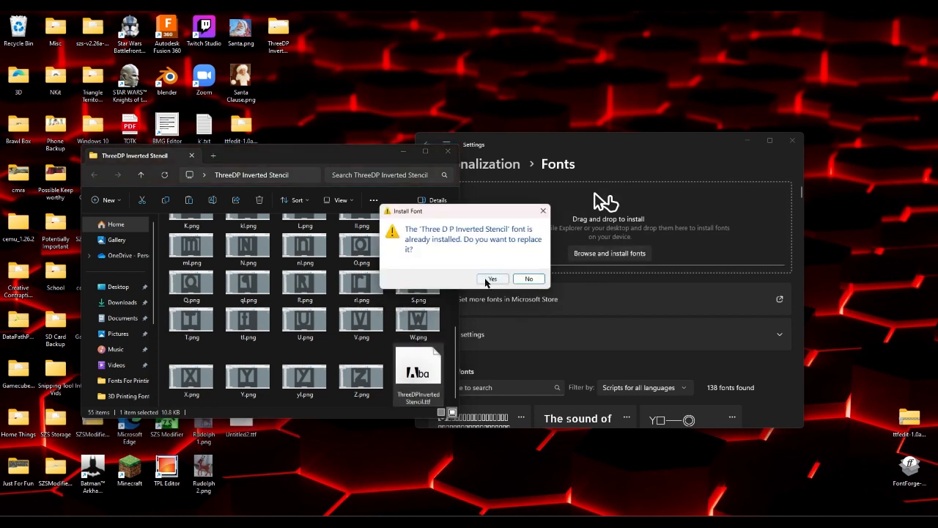
left_click(487, 279)
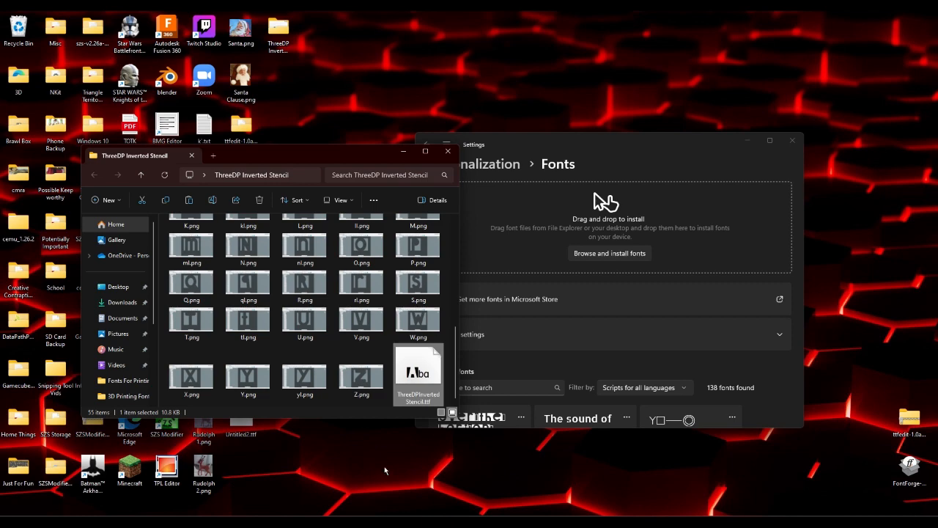
left_click(403, 151)
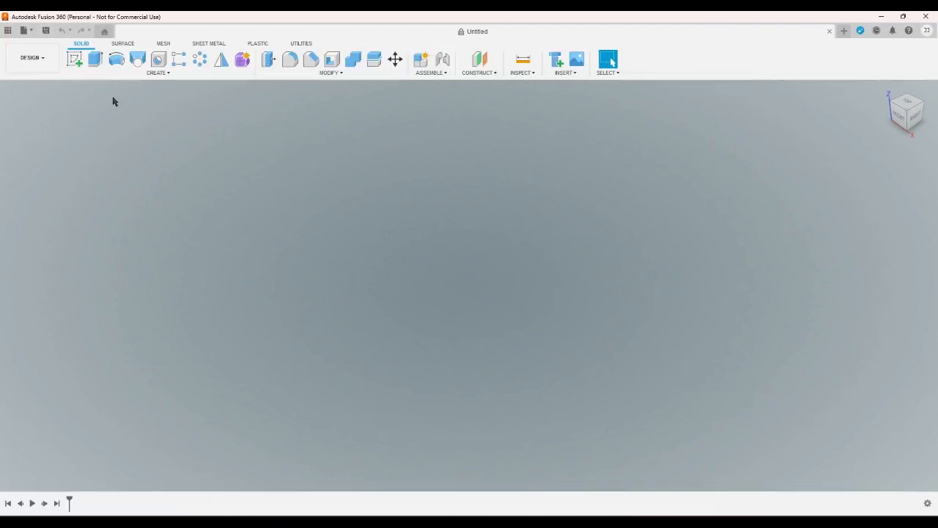
In Fusion 360, start a sketch on the horizontal origin plane and place a text frame up and to the right of the origin.
left_click(75, 59)
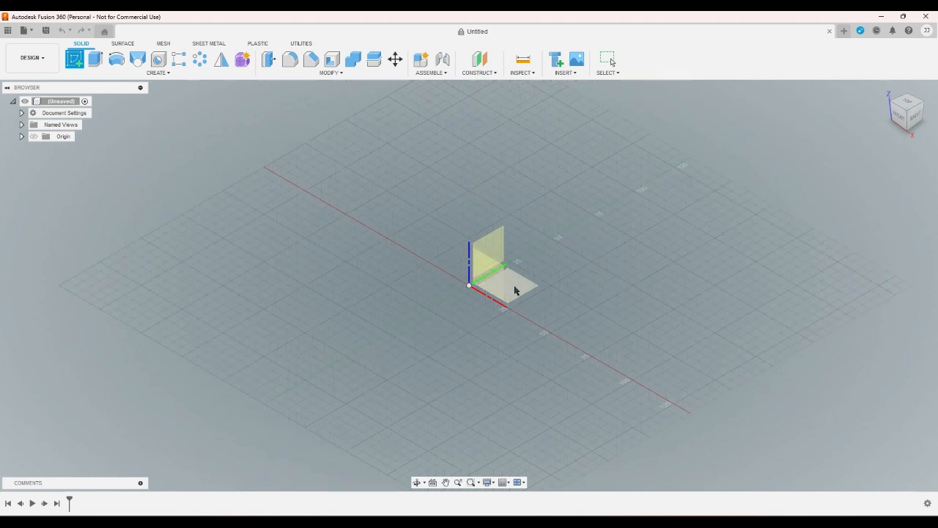
left_click(514, 290)
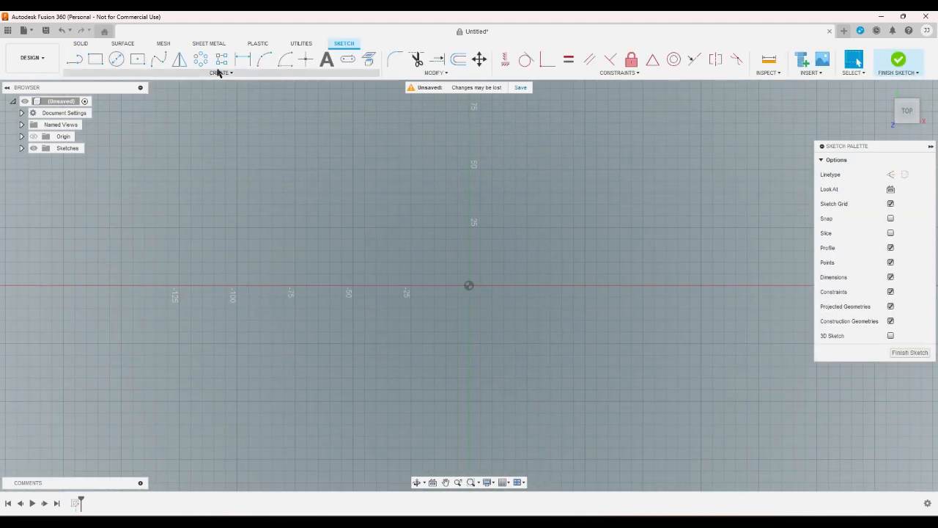
left_click(327, 59)
left_click(501, 277)
left_click(607, 180)
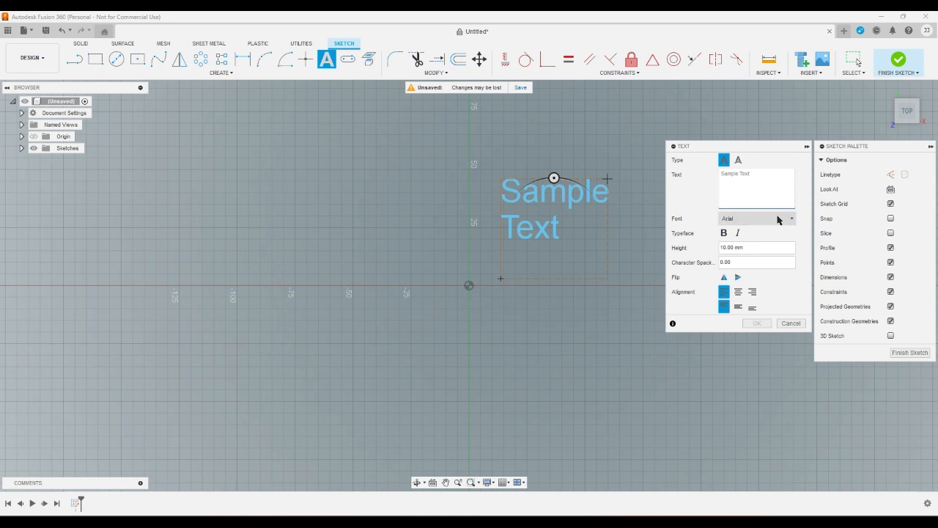
Enter the sketch text 01 in the ThreeDPInvertedStencil font, inspect the digits up close, and finish the sketch.
left_click(779, 220)
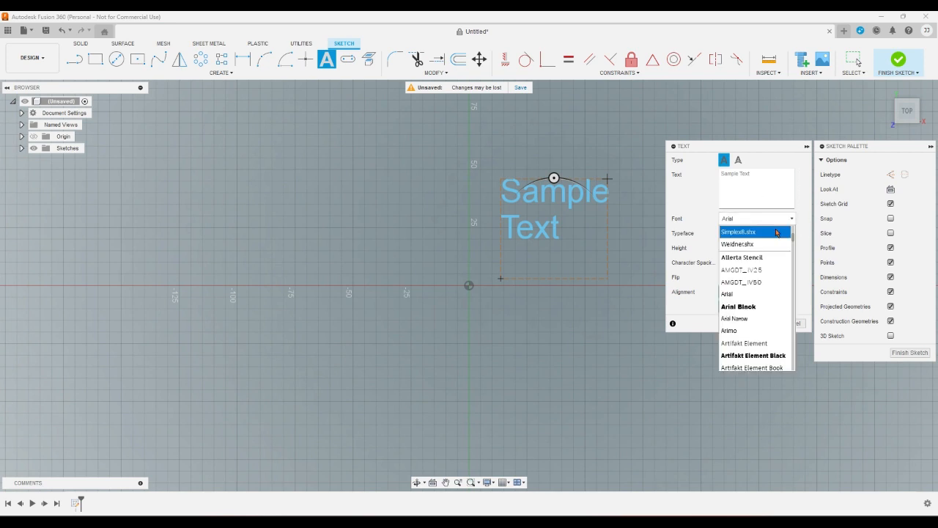
scroll(767, 253, "down", 15)
left_click(757, 329)
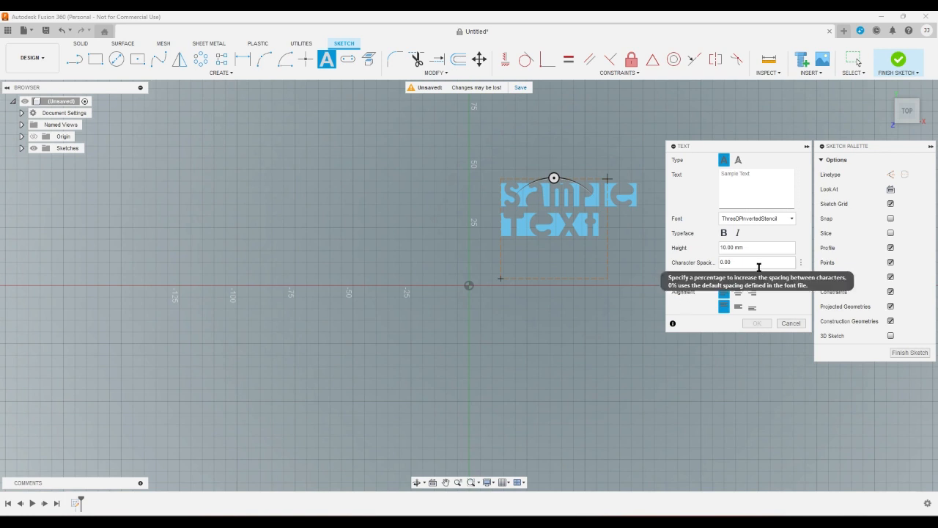
left_click(769, 176)
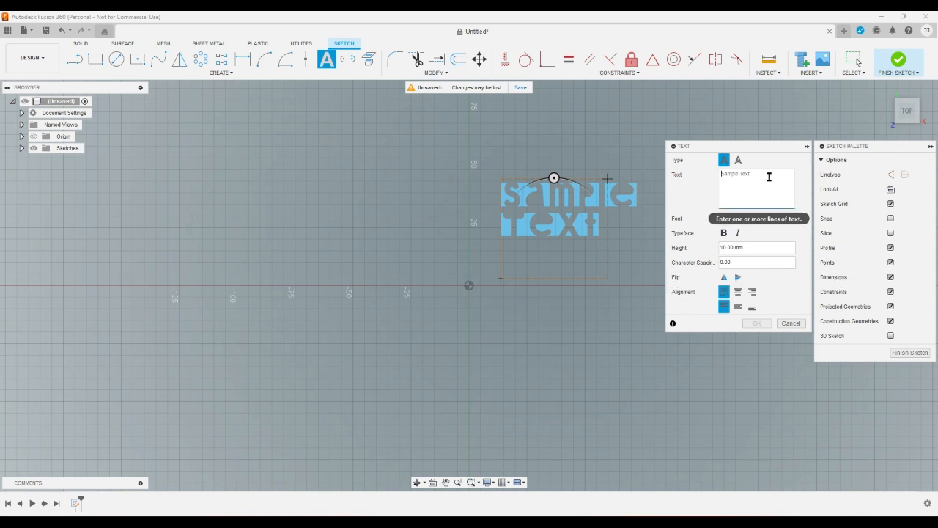
type("01")
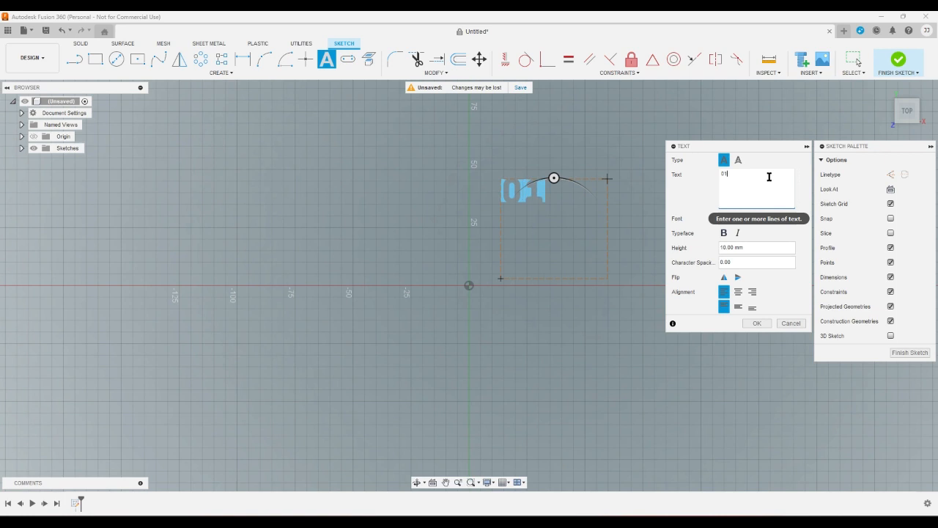
left_click(758, 323)
scroll(574, 184, "up", 5)
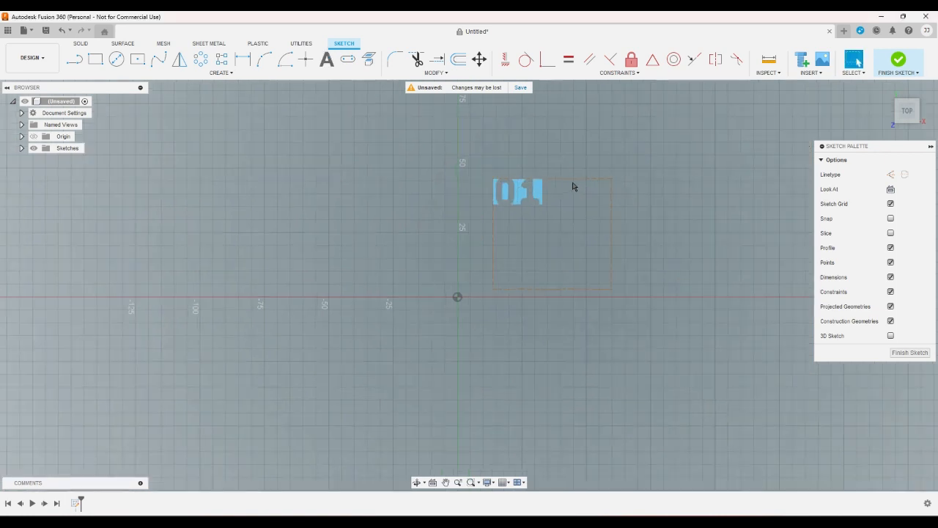
scroll(511, 259, "up", 5)
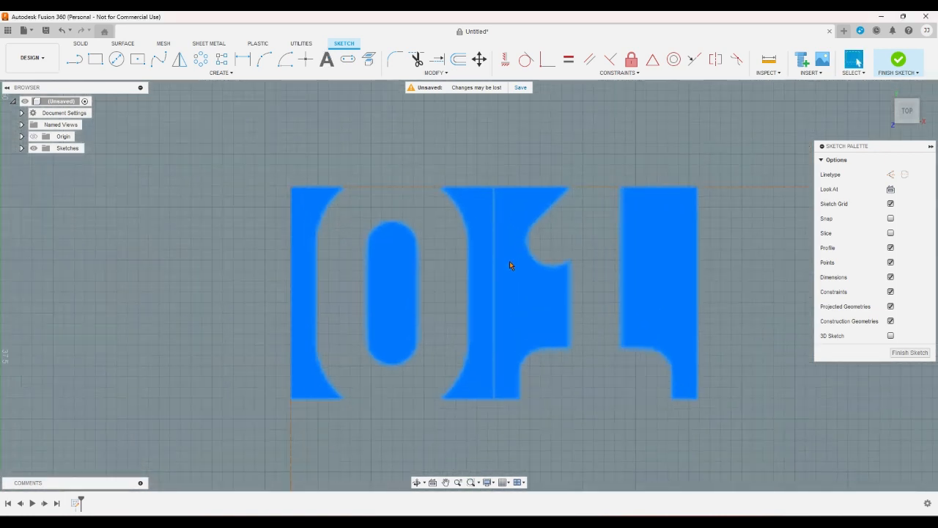
scroll(509, 261, "down", 4)
scroll(512, 261, "down", 1)
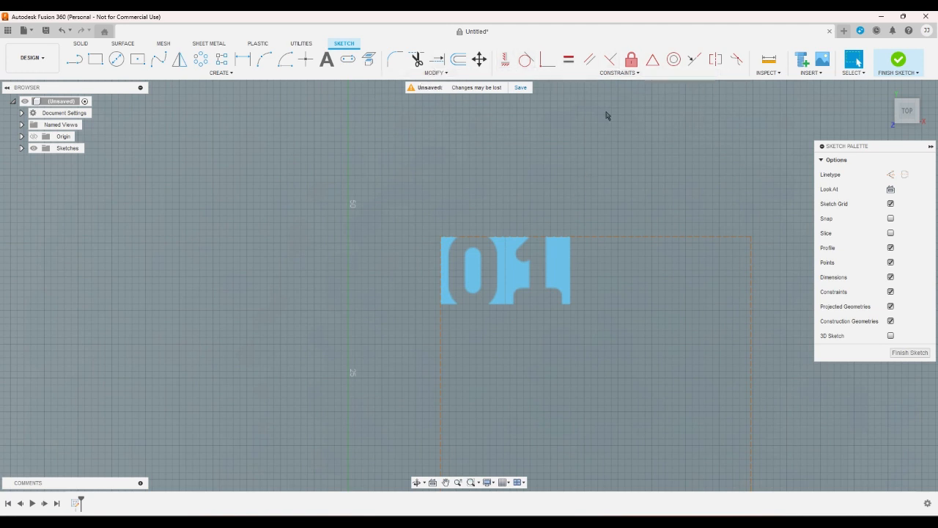
left_click(893, 65)
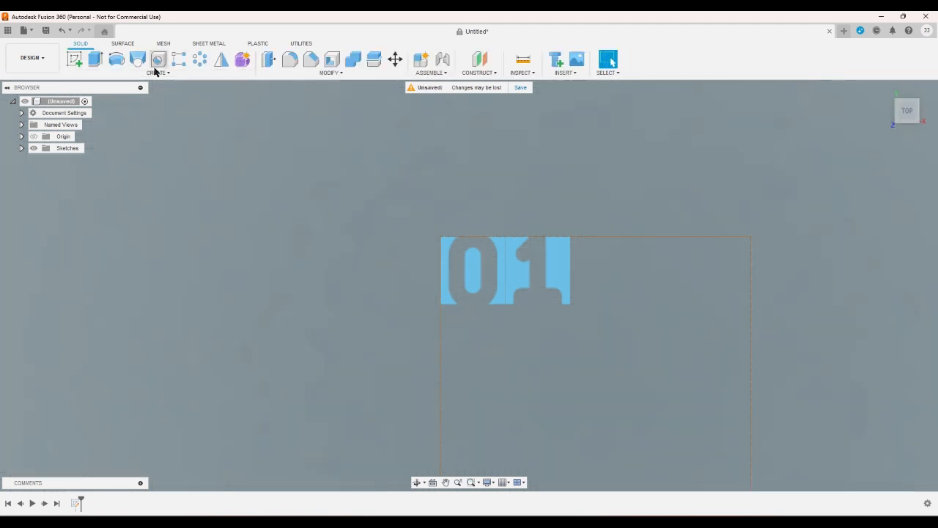
Try to extrude the 01 text 1 mm as a new body, and cancel the operation.
left_click(93, 66)
left_click(497, 265)
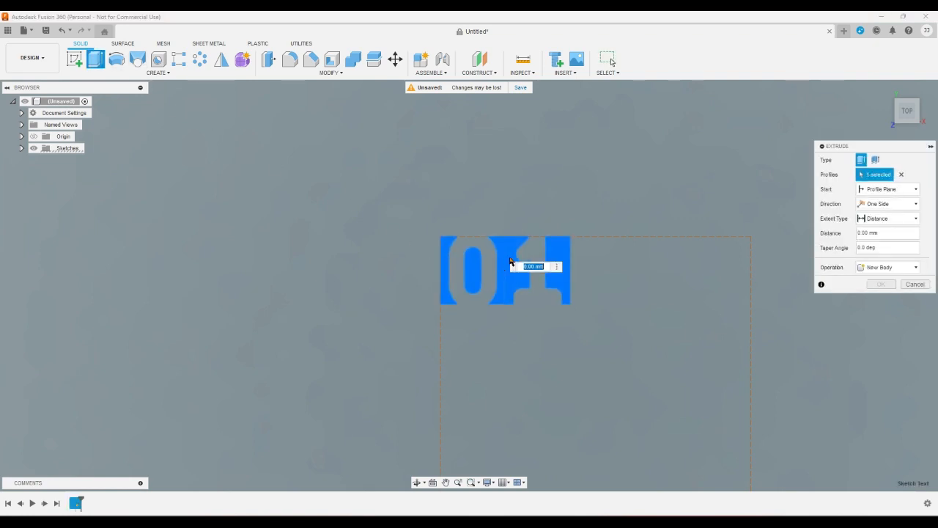
left_click(885, 88)
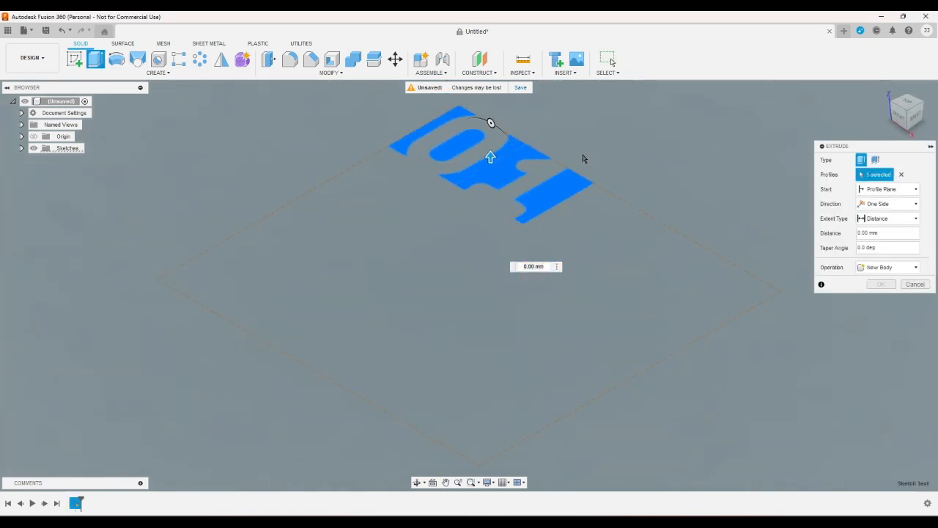
left_click_drag(491, 156, 490, 149)
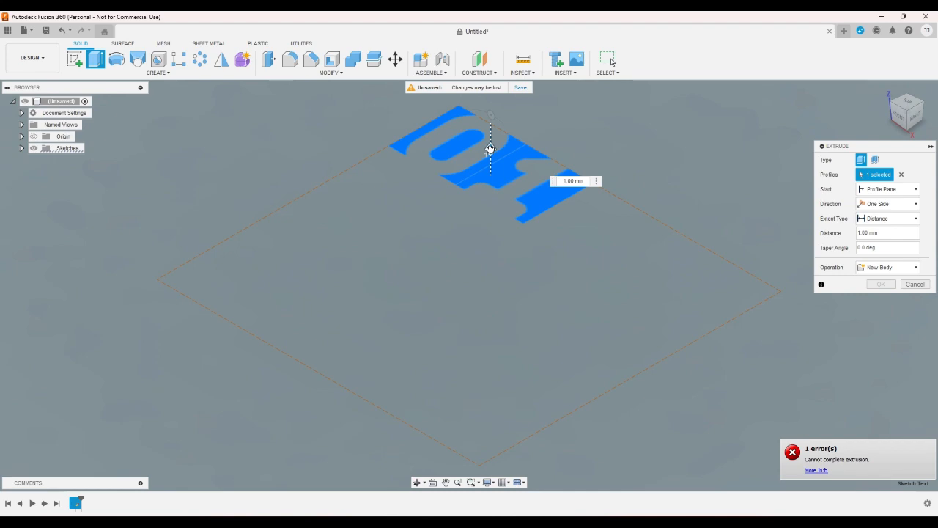
left_click(916, 284)
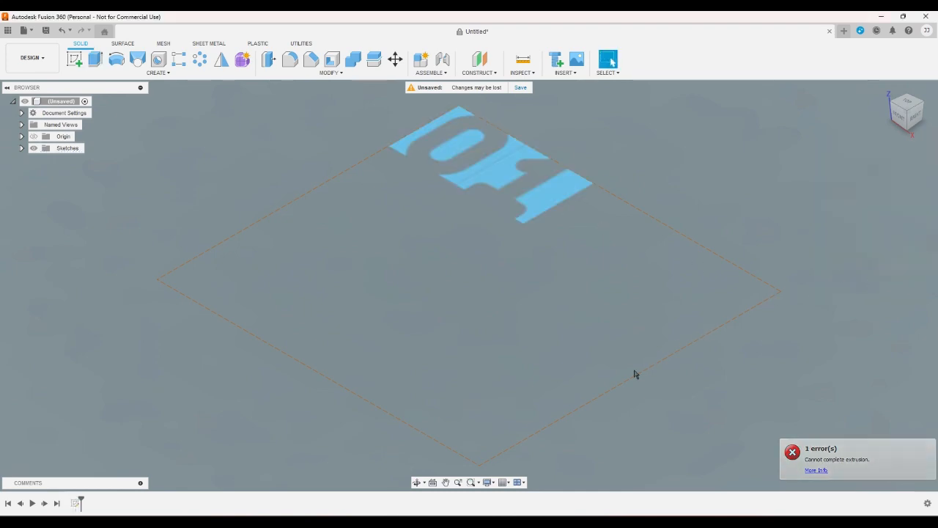
Switch to FontForge and apply Auto Width to the digit glyphs 0 through 9, with minimum 0 and maximum 2.
mouse_move(427, 523)
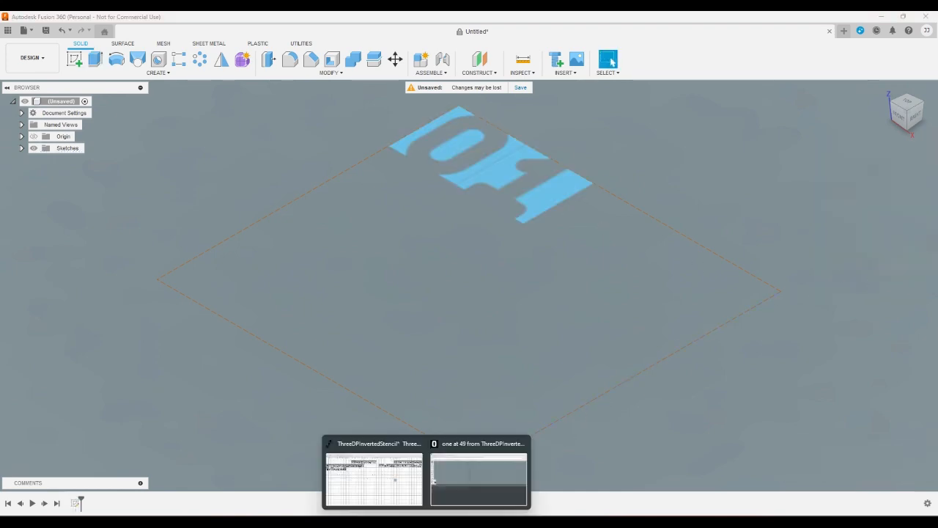
left_click(398, 493)
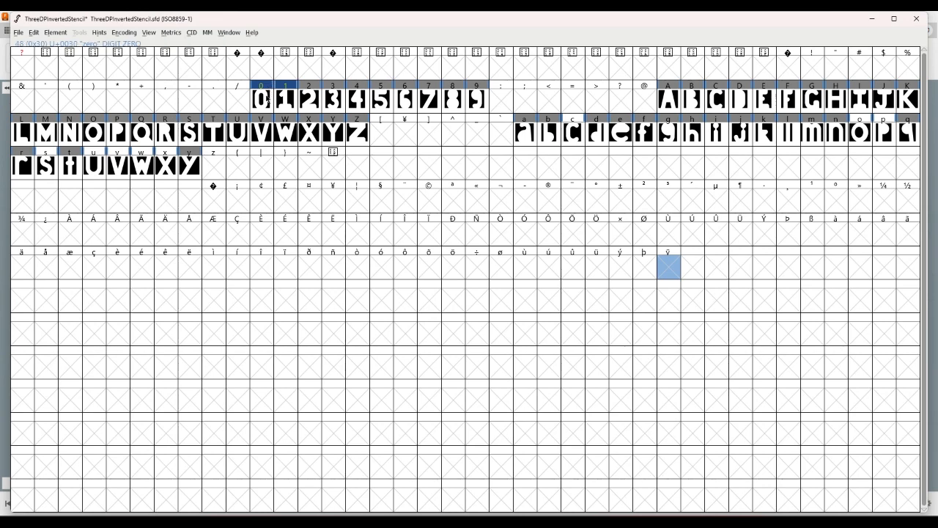
left_click_drag(270, 101, 473, 108)
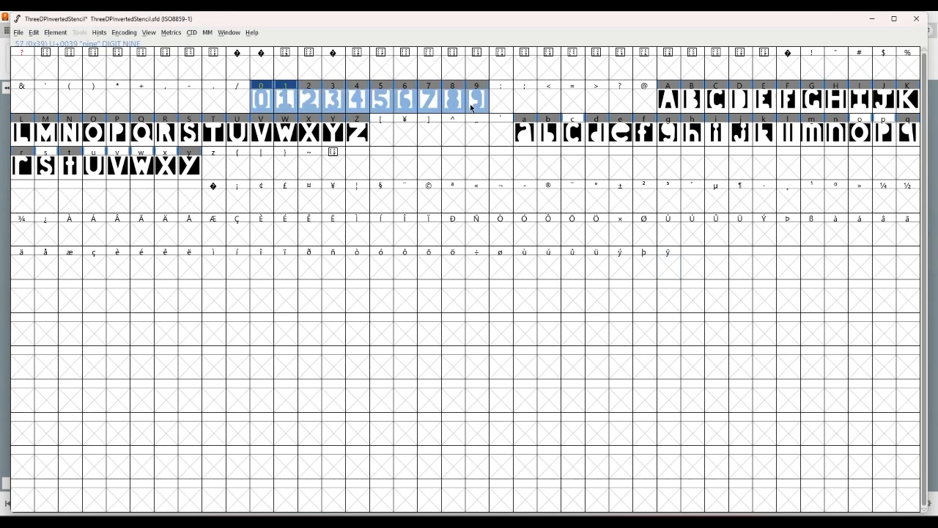
left_click(171, 34)
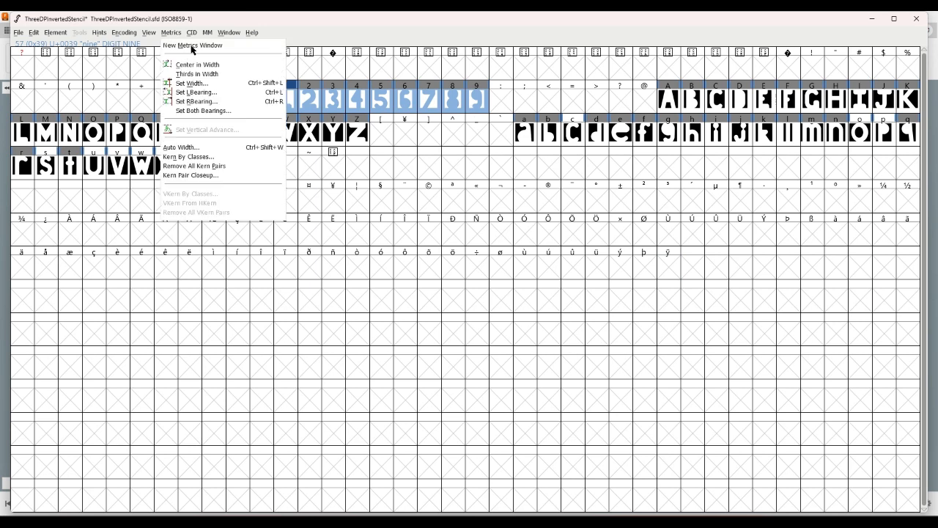
left_click(181, 146)
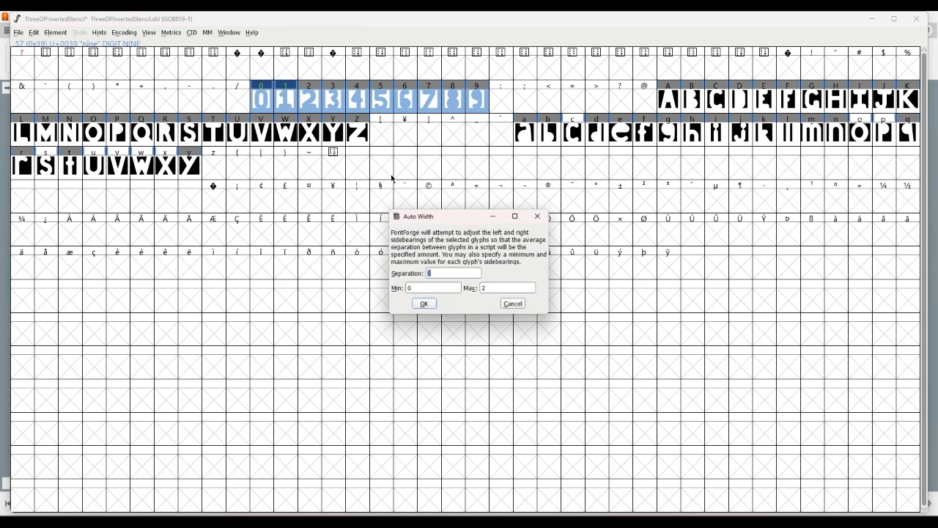
left_click(424, 305)
key("End")
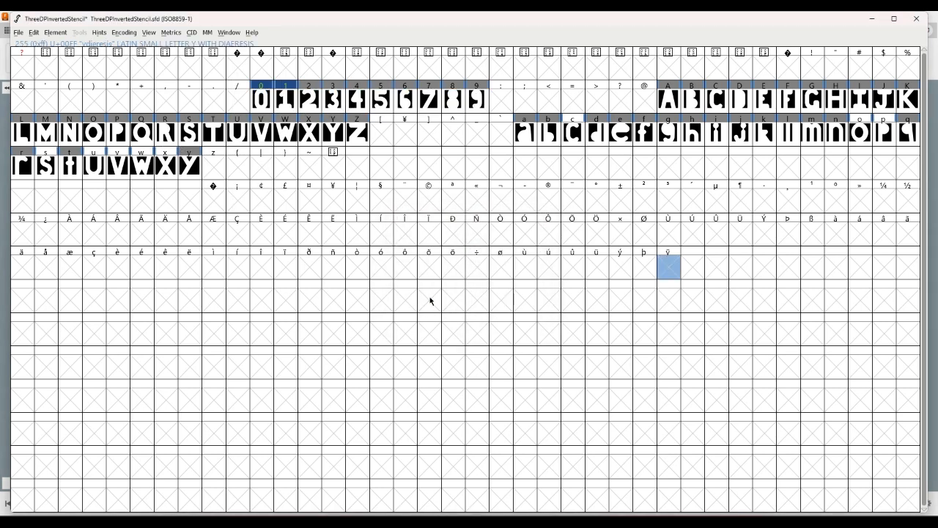
Generate the TrueType font ThreeDPInvertedStencil.ttf in the ThreeDP Inverted Stencil folder, overwriting the existing file and skipping the error review.
left_click(21, 35)
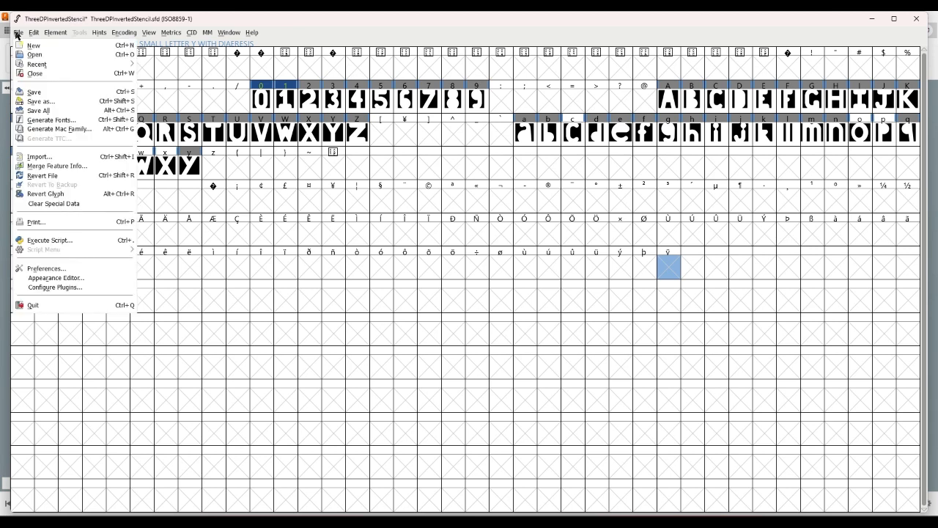
left_click(33, 120)
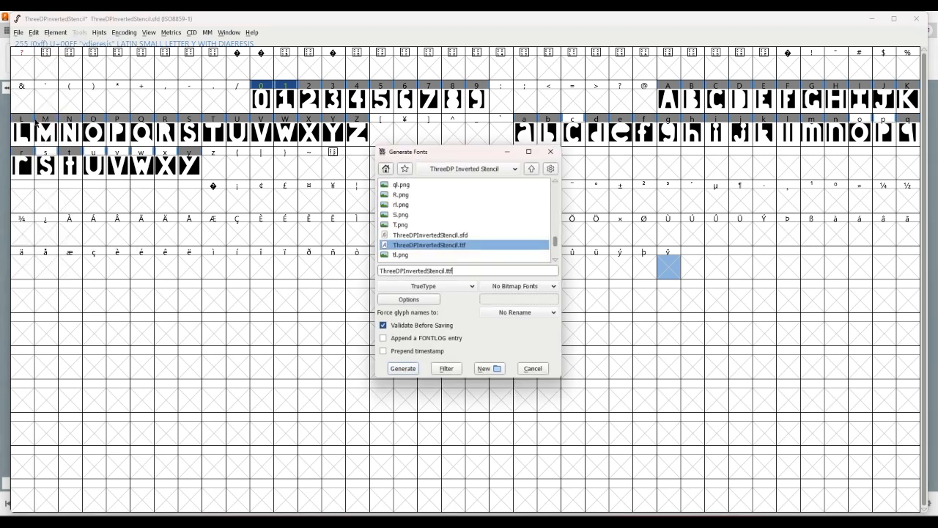
left_click(413, 372)
left_click(444, 279)
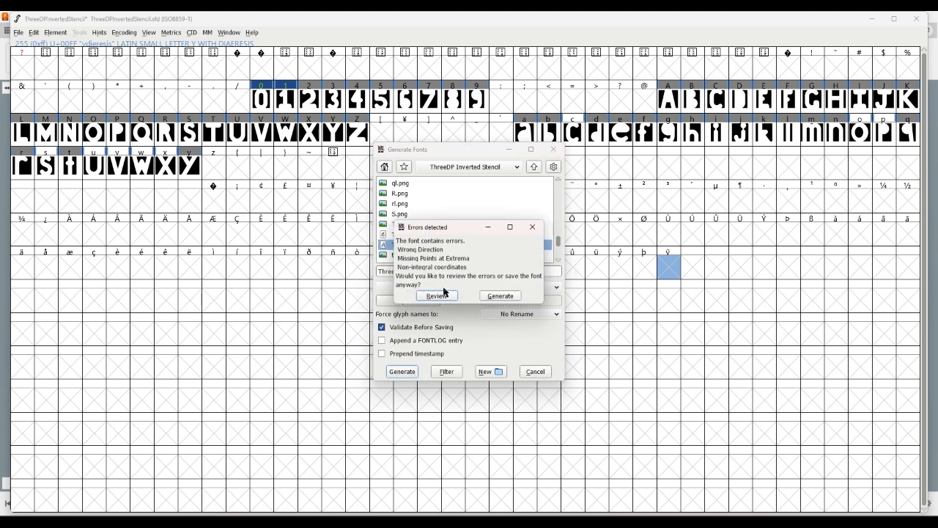
left_click(500, 297)
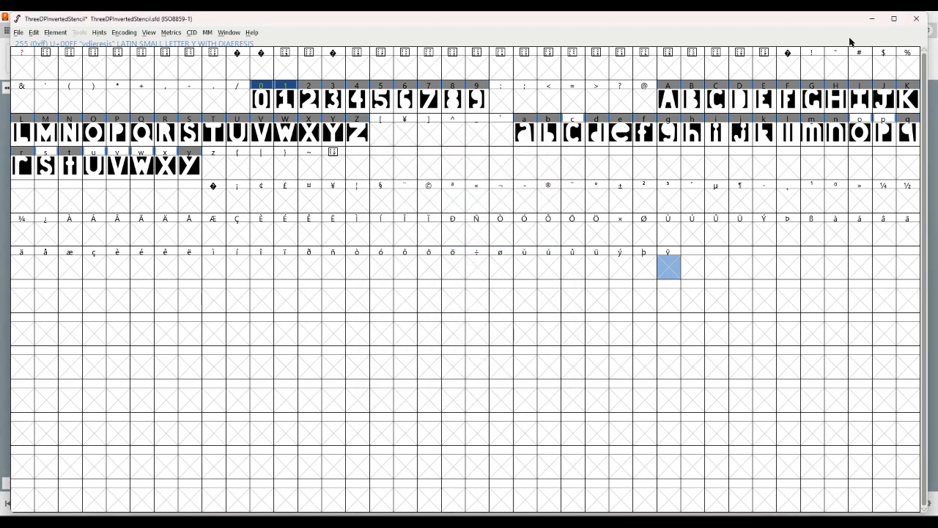
Minimize the open application windows to uncover the desktop and the Windows Fonts settings.
left_click(871, 20)
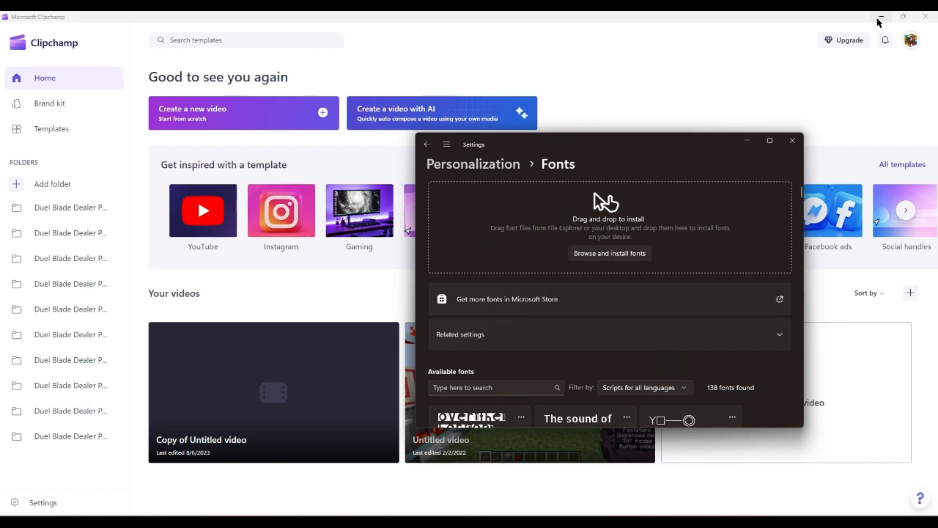
left_click(879, 19)
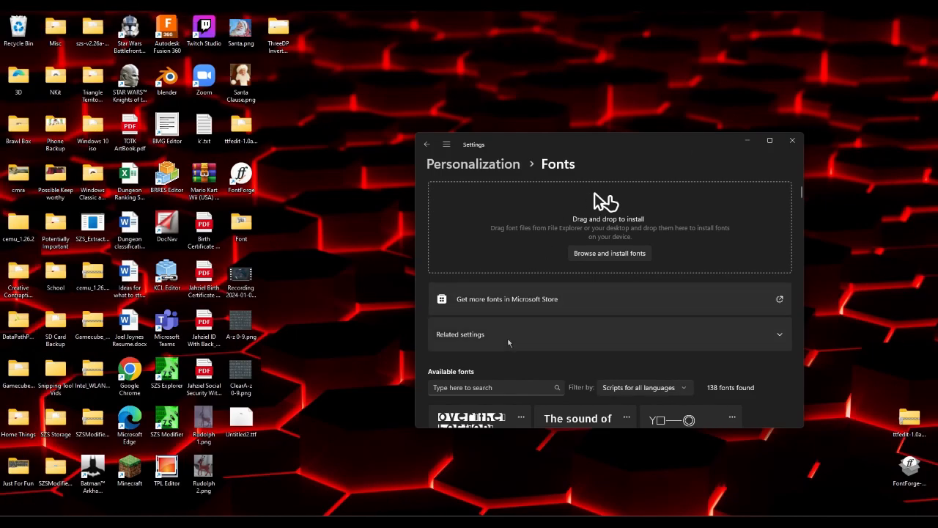
Close the running Fusion 360 session and discard its unsaved changes.
mouse_move(487, 514)
left_click(512, 444)
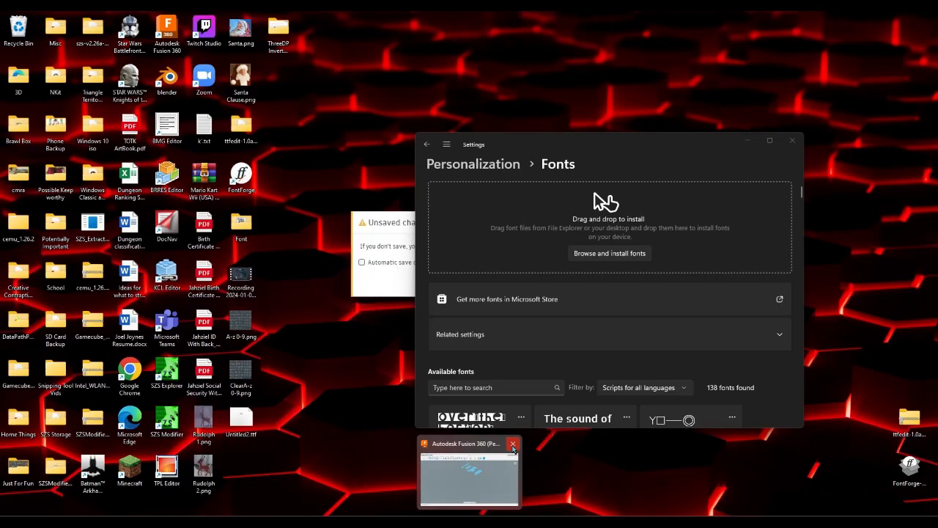
left_click(504, 282)
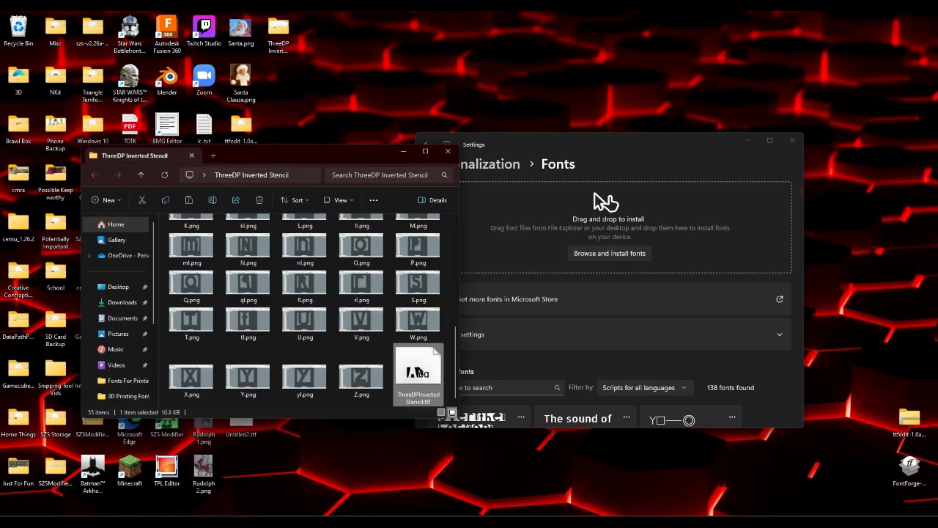
Install ThreeDPInvertedStencil.ttf from the ThreeDP Inverted Stencil folder as a Windows font, replacing the installed version, and minimize the folder.
left_click_drag(421, 372, 595, 255)
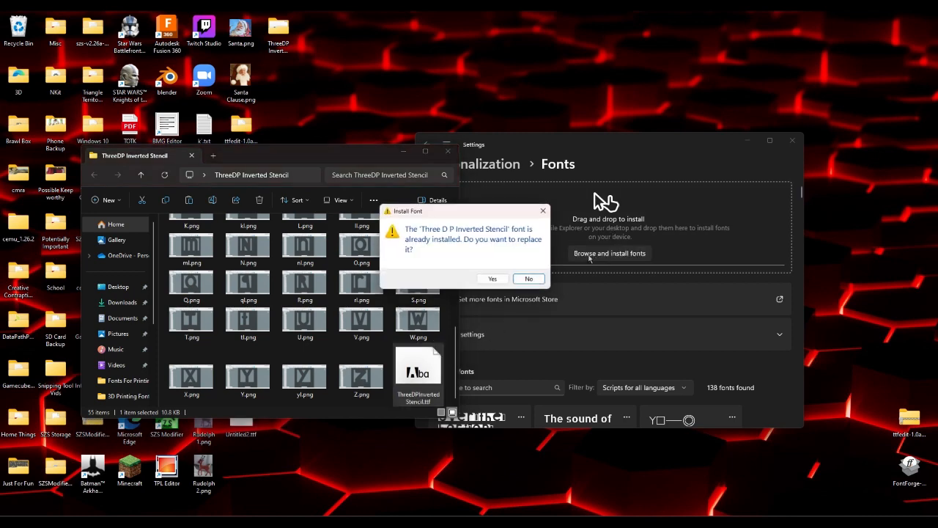
left_click(499, 280)
left_click(404, 153)
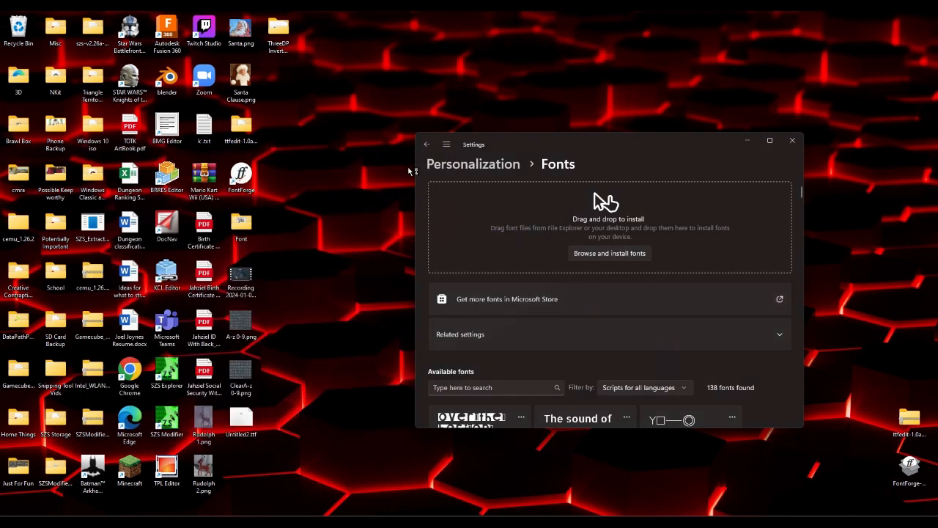
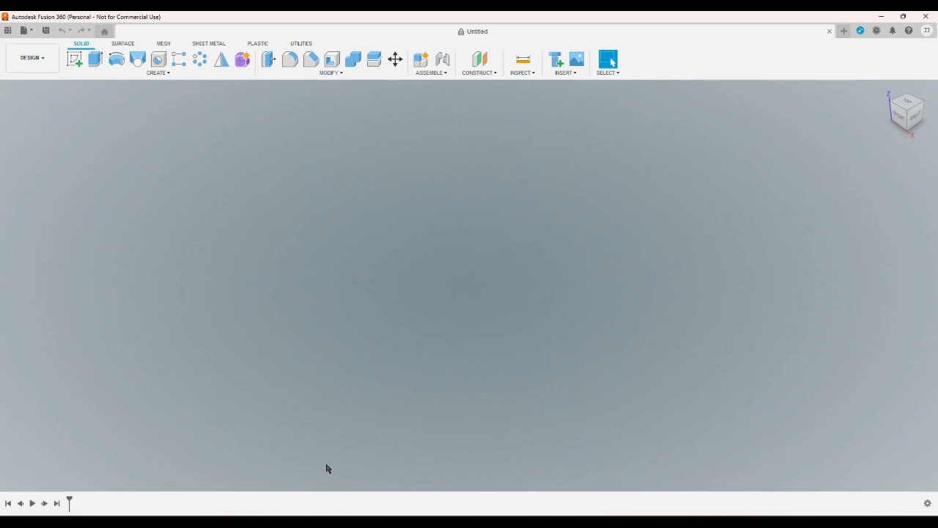
Switch to Fusion 360, start a sketch on the horizontal plane and place a rectangular text frame starting at the origin.
left_click(74, 59)
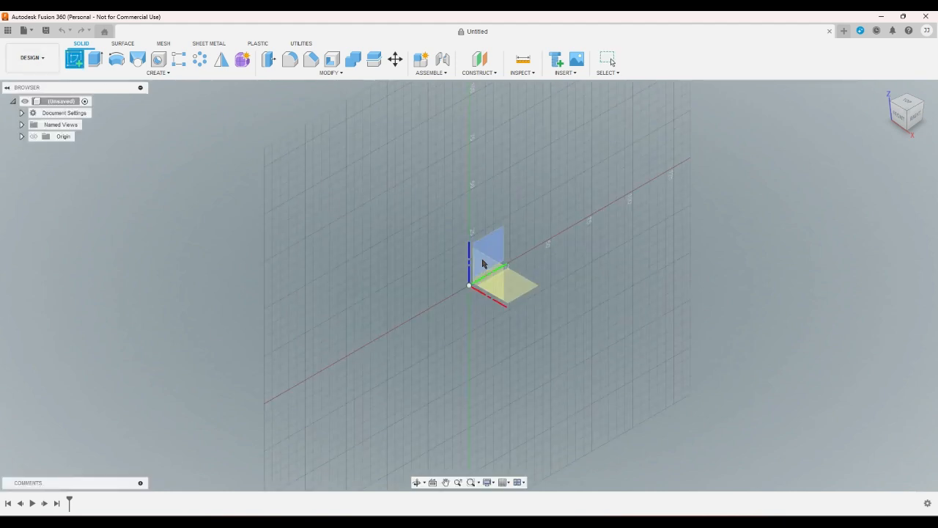
left_click(509, 273)
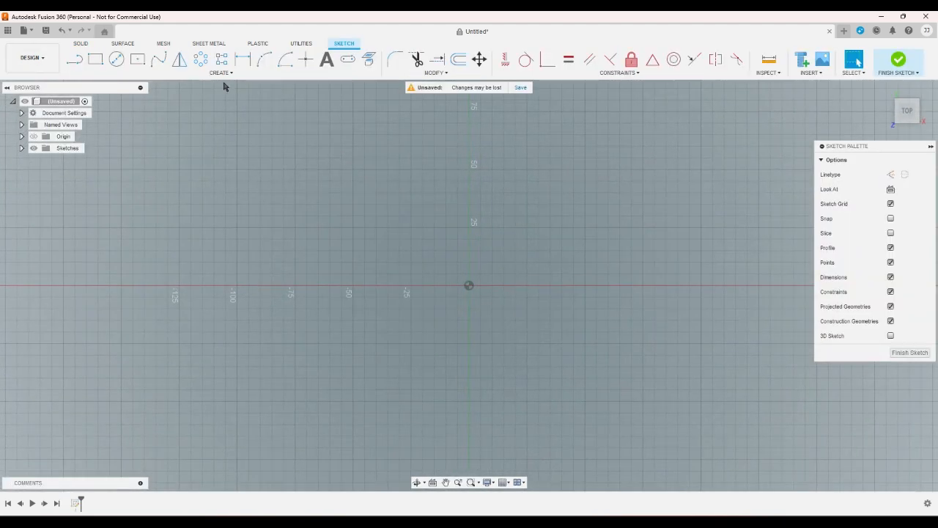
left_click(327, 59)
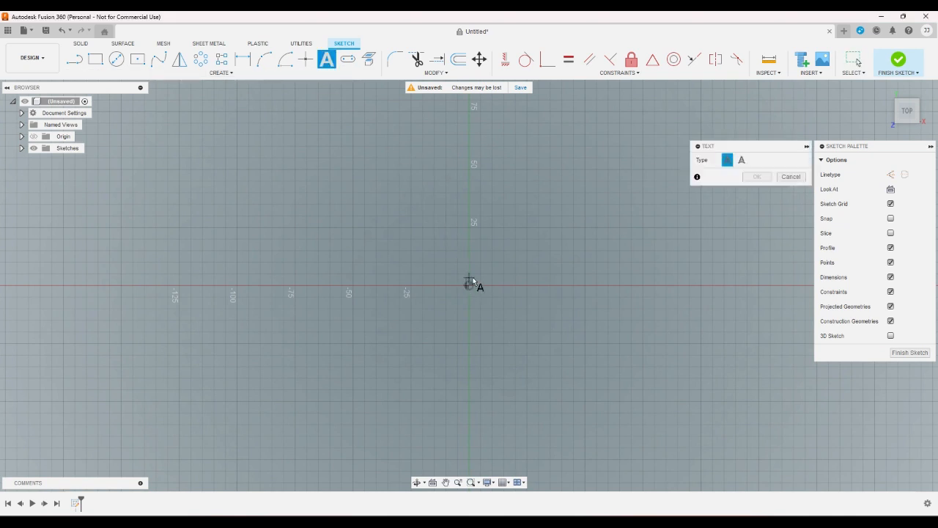
left_click(470, 284)
left_click(572, 184)
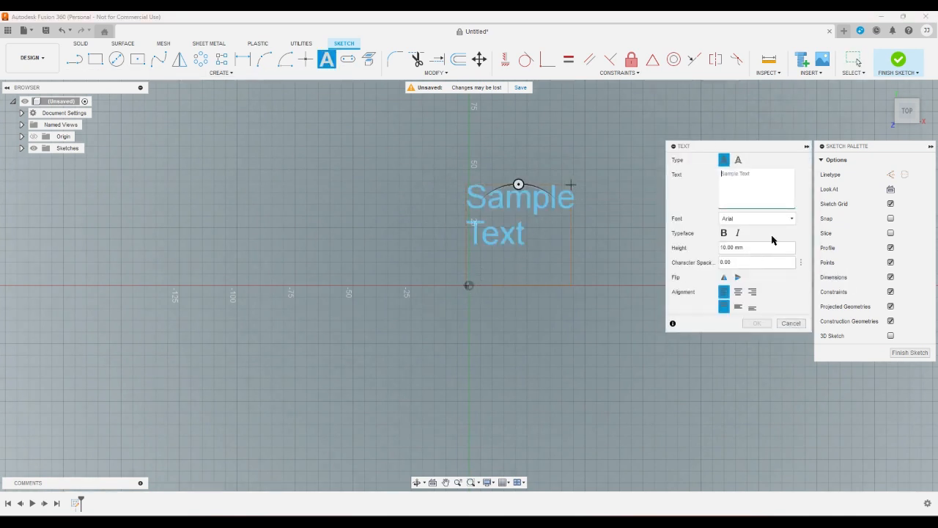
Set the sketch text to 01 in the ThreeDPInvertedStencil font and finish the sketch.
left_click(783, 223)
scroll(784, 228, "down", 10)
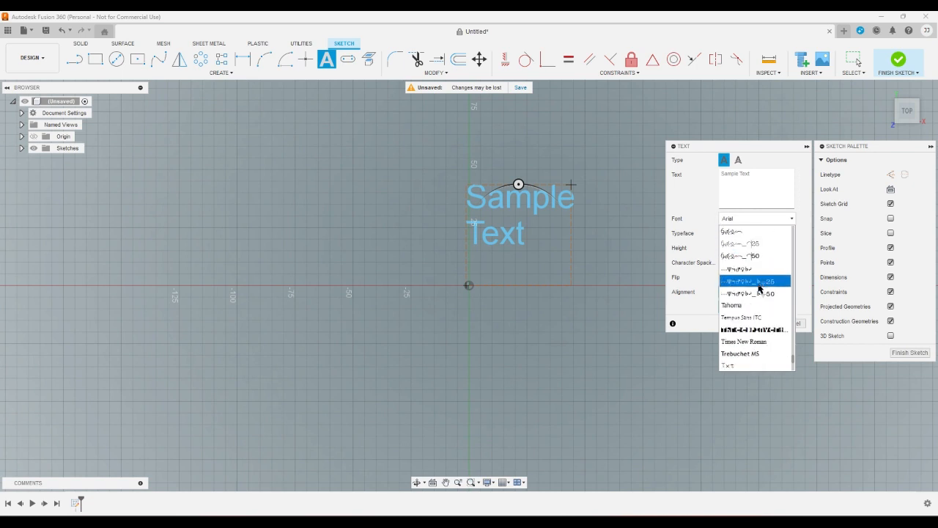
left_click(761, 330)
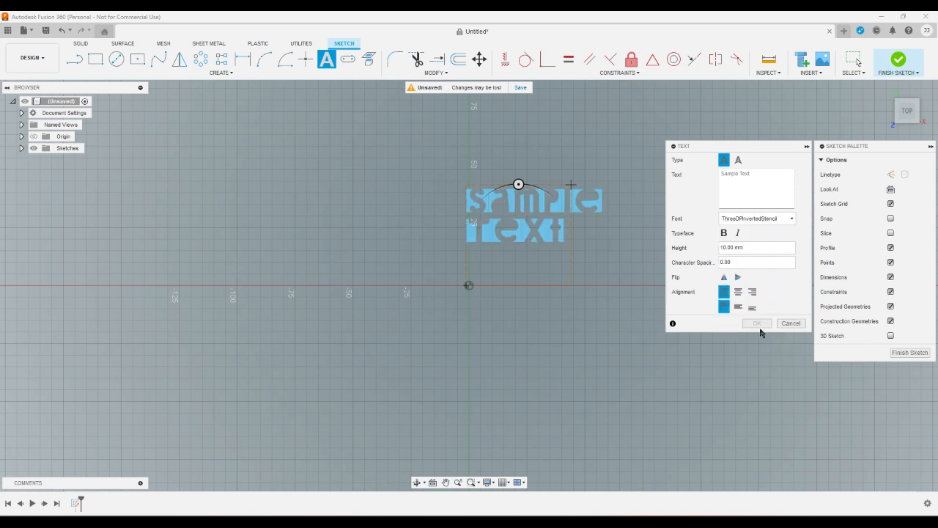
left_click(766, 188)
type("01")
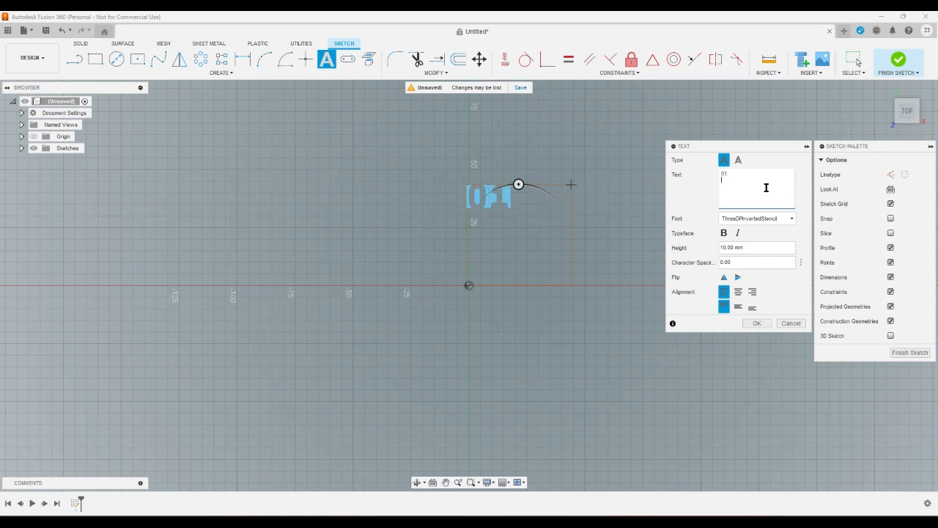
left_click(758, 323)
left_click(885, 88)
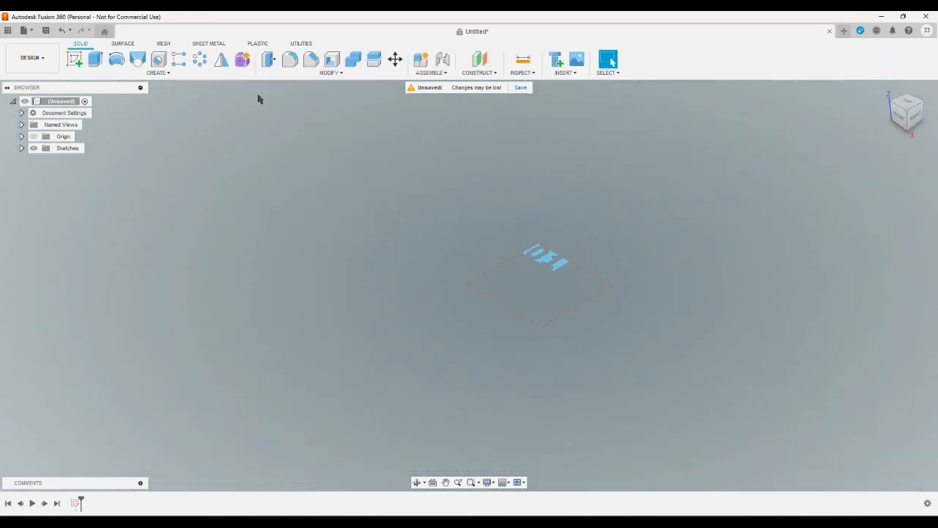
Try to extrude the 01 text 10 mm upward as a new body.
left_click(95, 58)
left_click(542, 254)
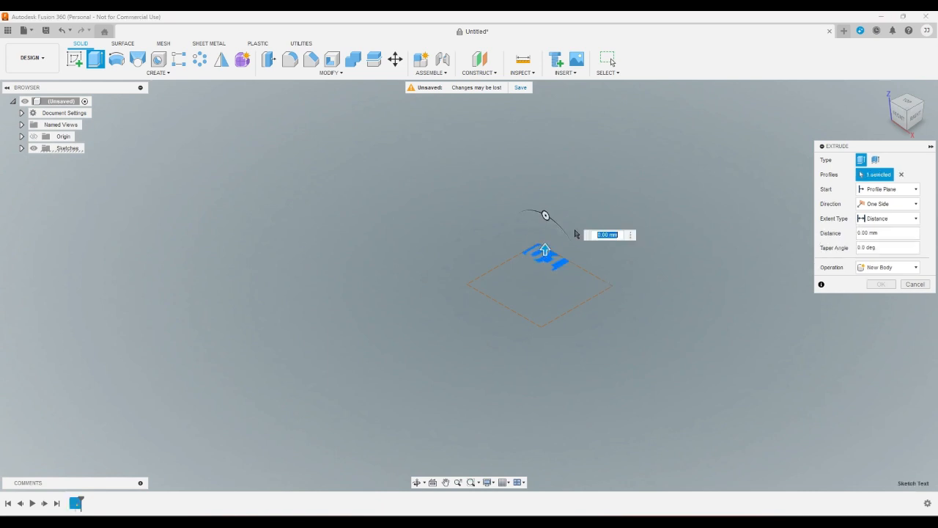
left_click_drag(555, 248, 547, 237)
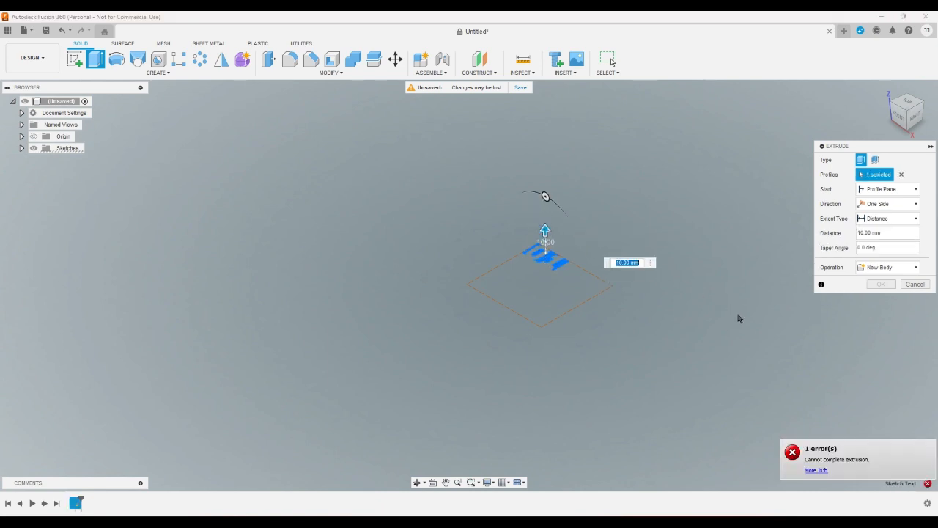
left_click(915, 284)
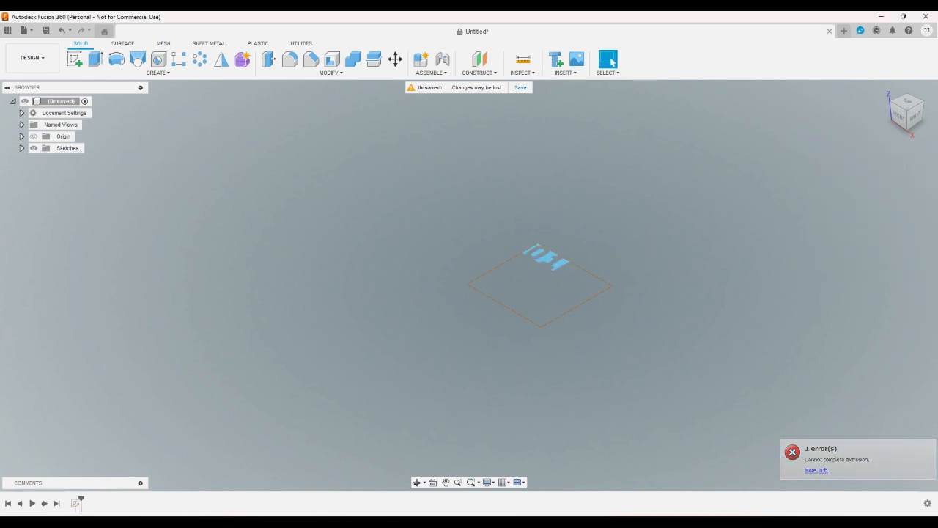
key("alt+Tab")
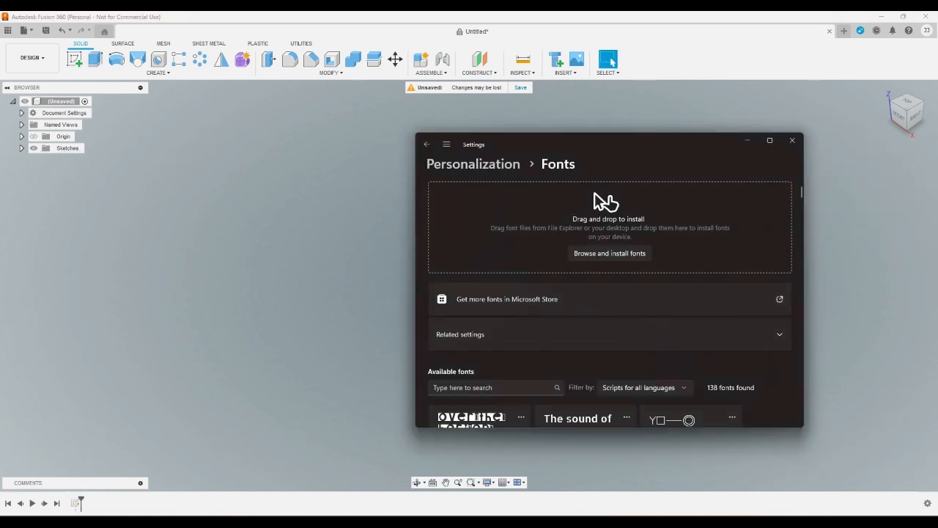
left_click(506, 469)
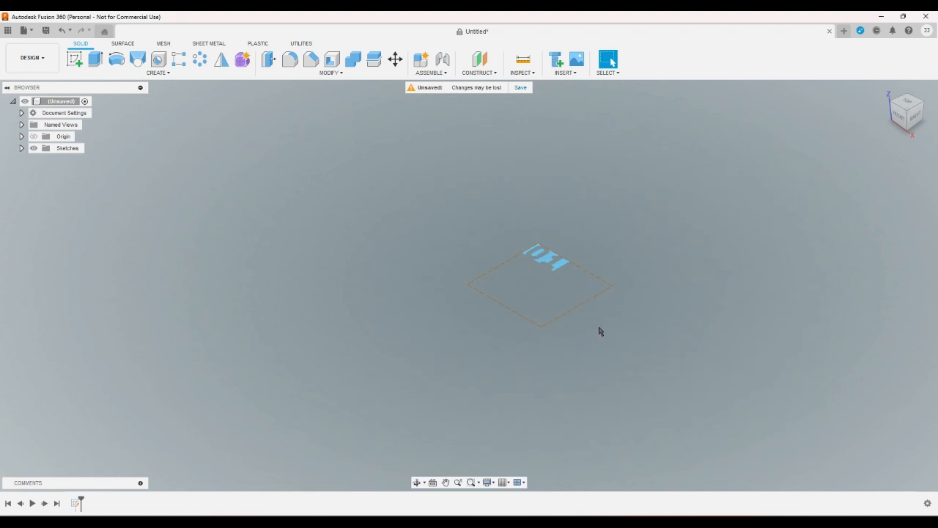
Reopen the text sketch, replace its text with abc and ABC on two lines, and finish the sketch.
left_click(561, 270)
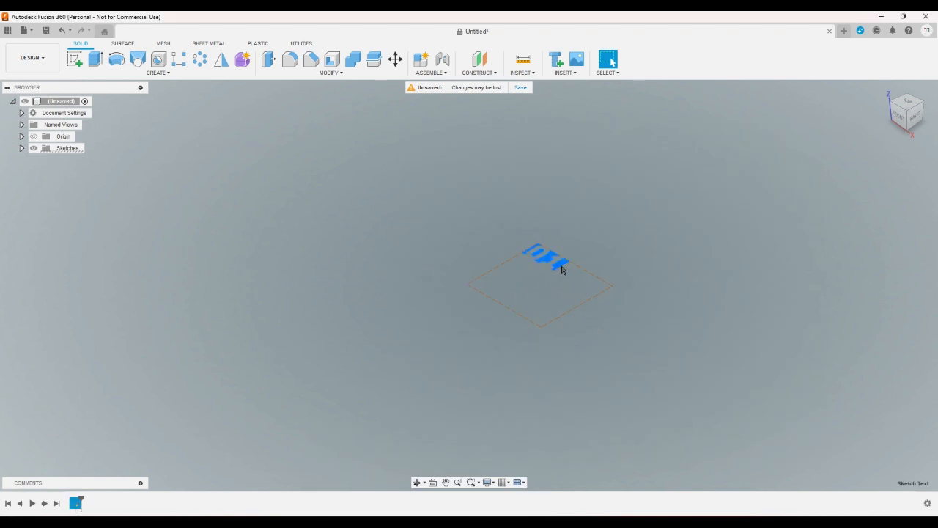
left_click(21, 148)
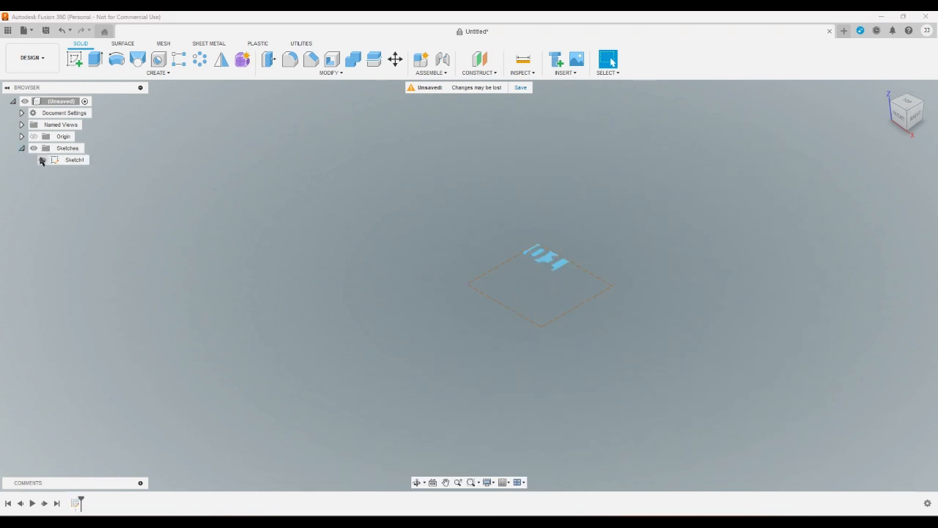
left_click(75, 160)
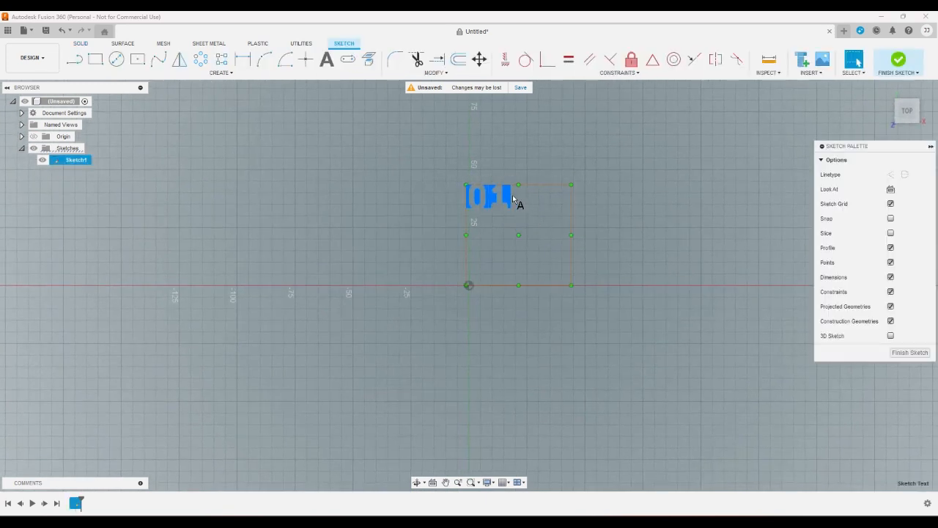
double_click(510, 198)
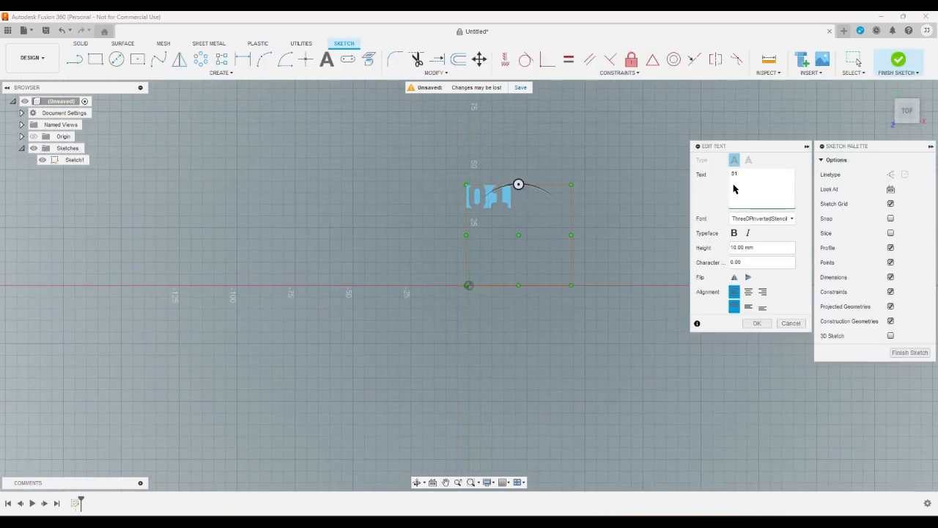
left_click_drag(728, 186, 723, 173)
type("a")
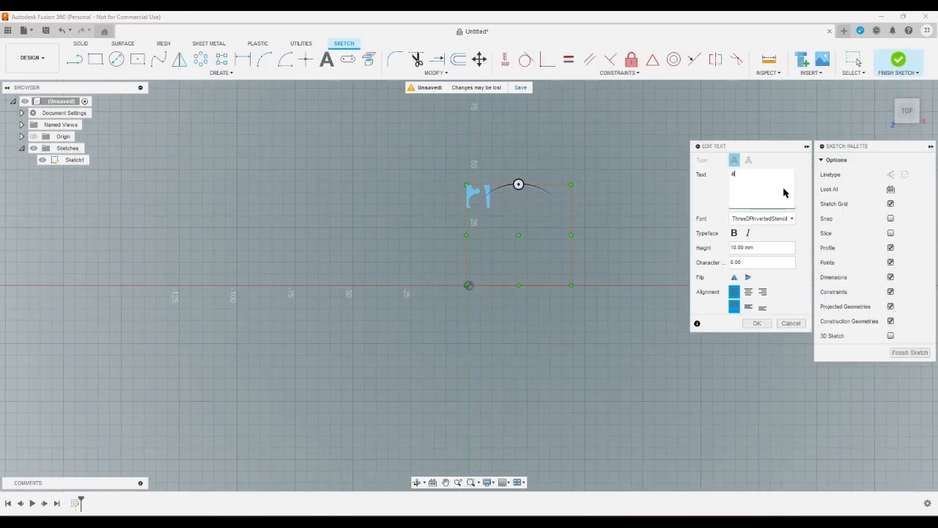
type("bc")
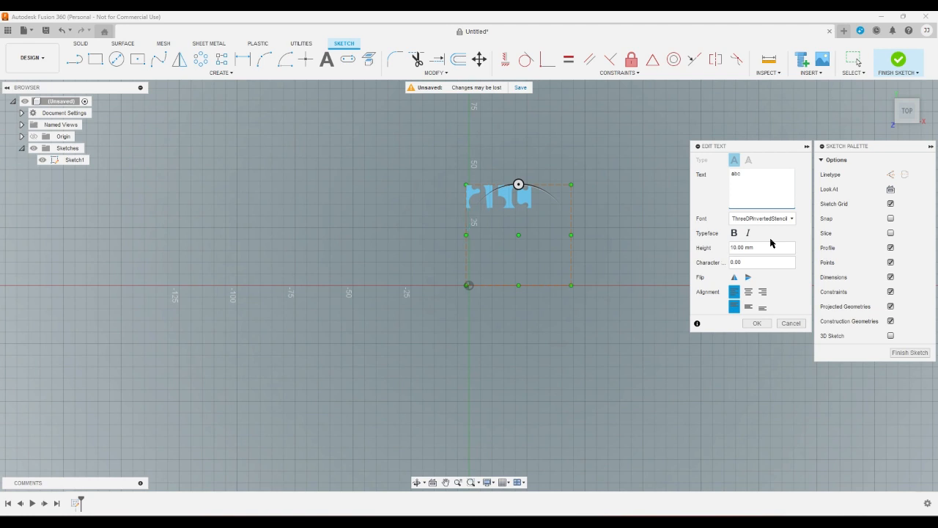
key("Return")
type("ABC")
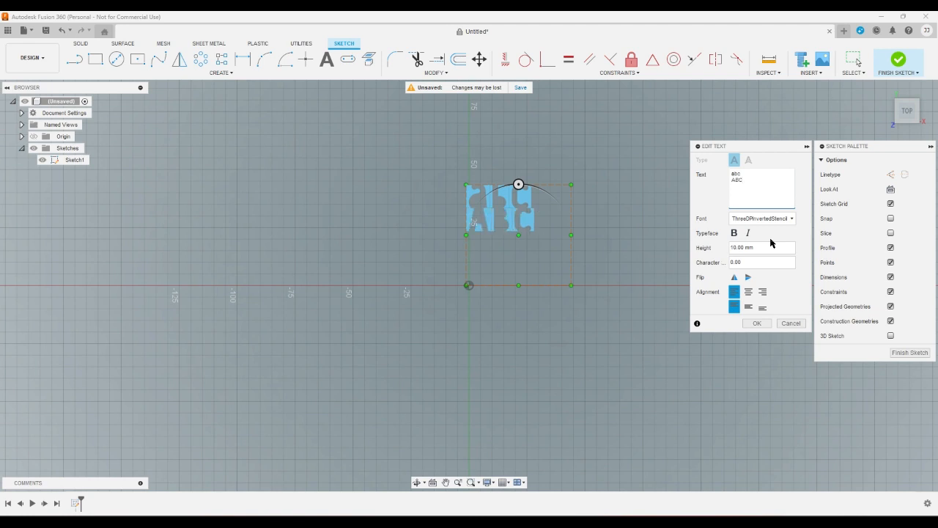
left_click(758, 323)
left_click(899, 59)
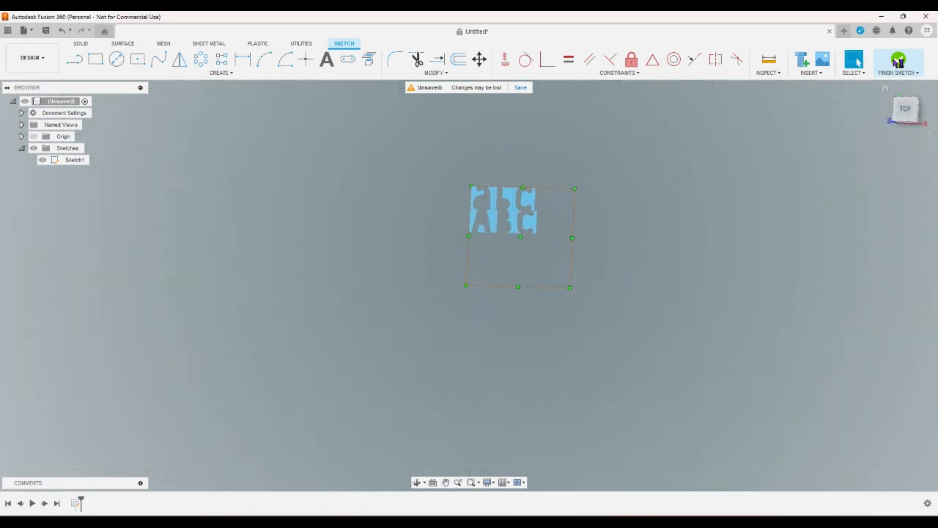
Try extruding the two-line abc and ABC text 10 mm upward, then cancel the extrusion.
key("e")
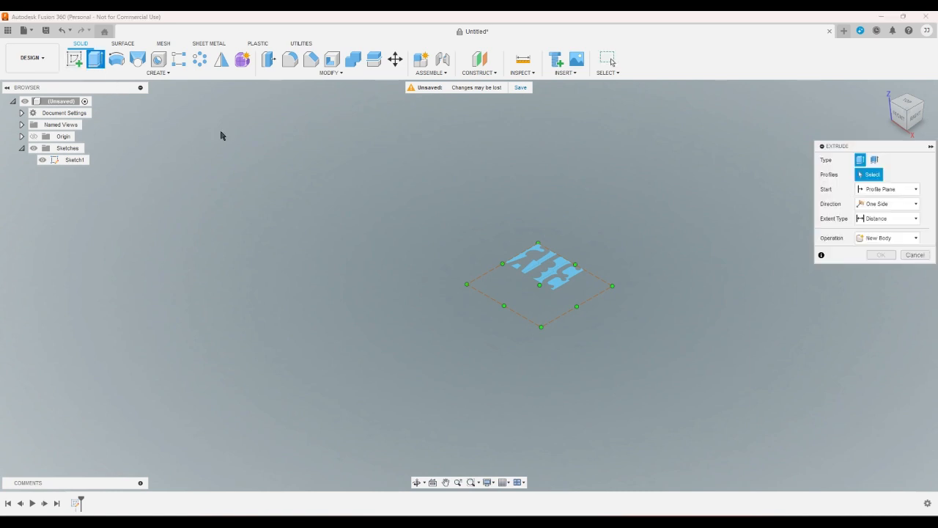
left_click(513, 268)
left_click_drag(539, 263, 544, 245)
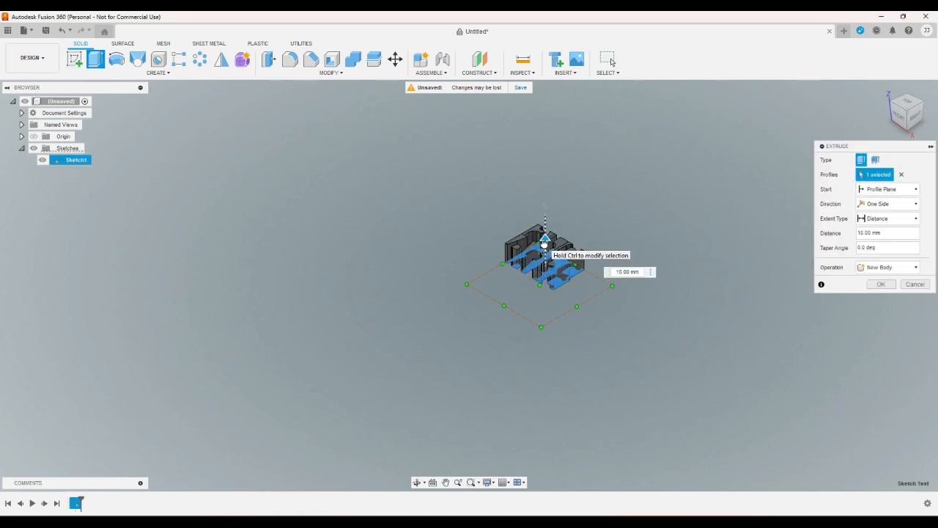
left_click(913, 285)
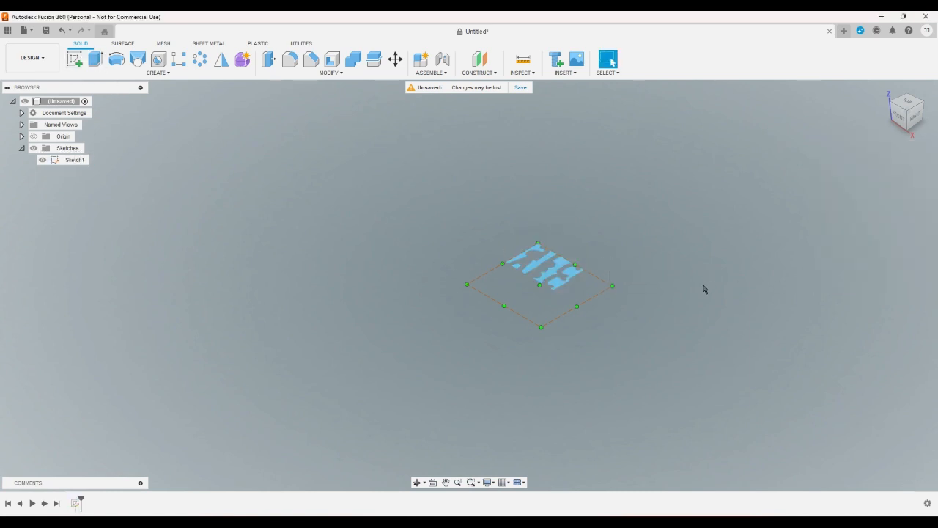
Switch to FontForge, open the digit zero glyph and examine its outline's upper-right corner against the 735 width line.
mouse_move(448, 522)
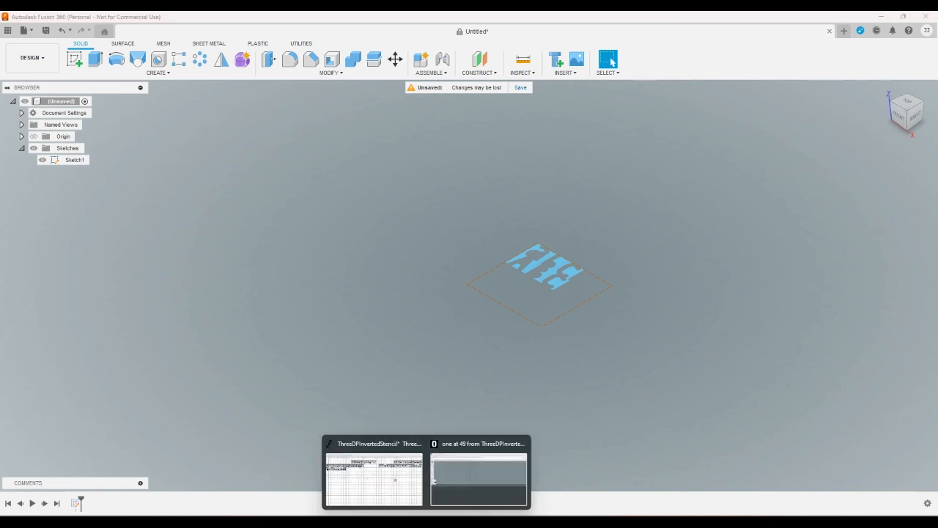
left_click(406, 497)
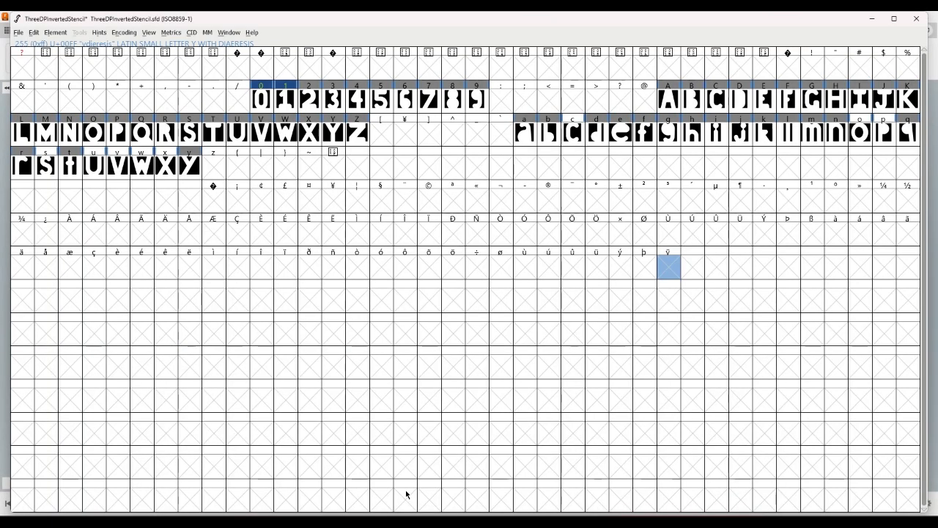
left_click(272, 109)
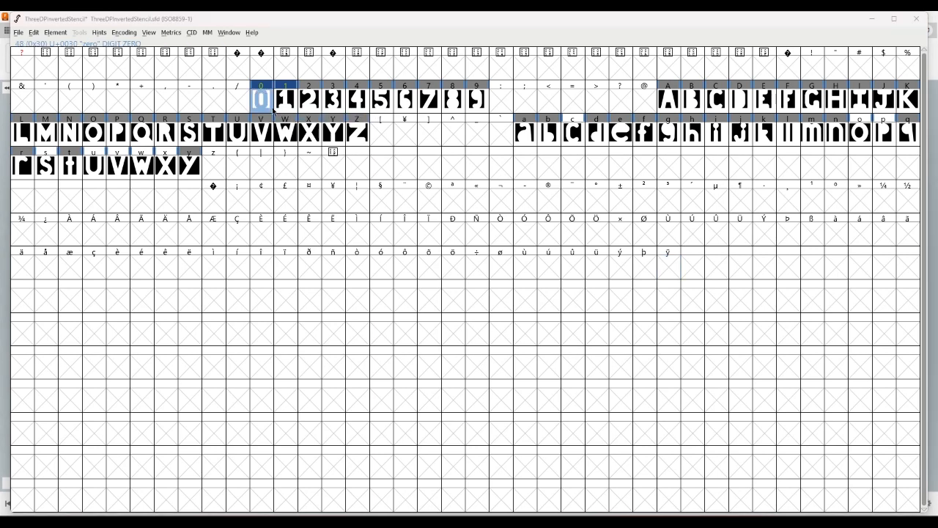
mouse_move(426, 522)
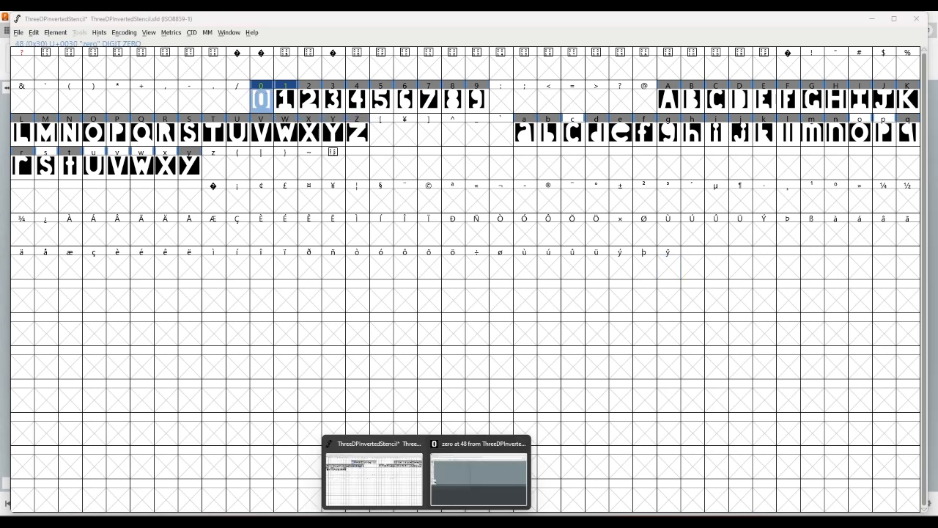
left_click(480, 469)
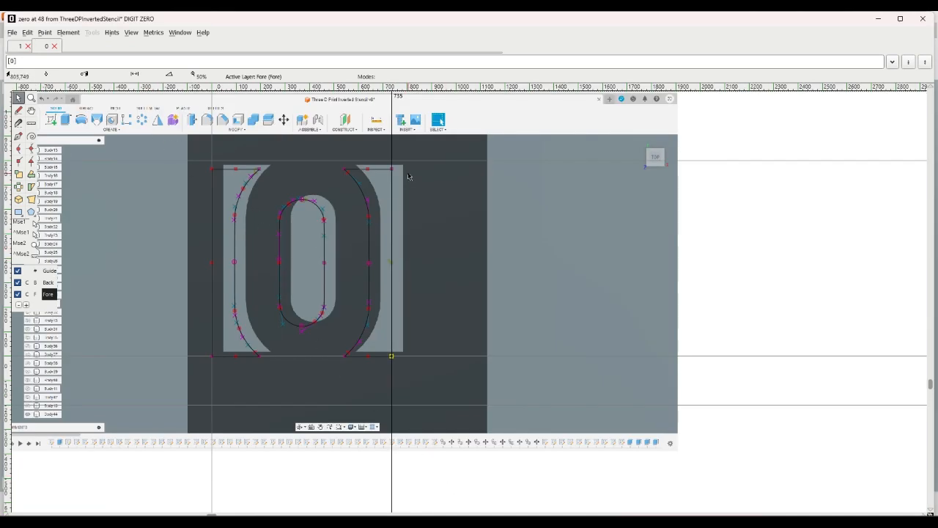
scroll(408, 176, "up", 6)
scroll(359, 160, "up", 2)
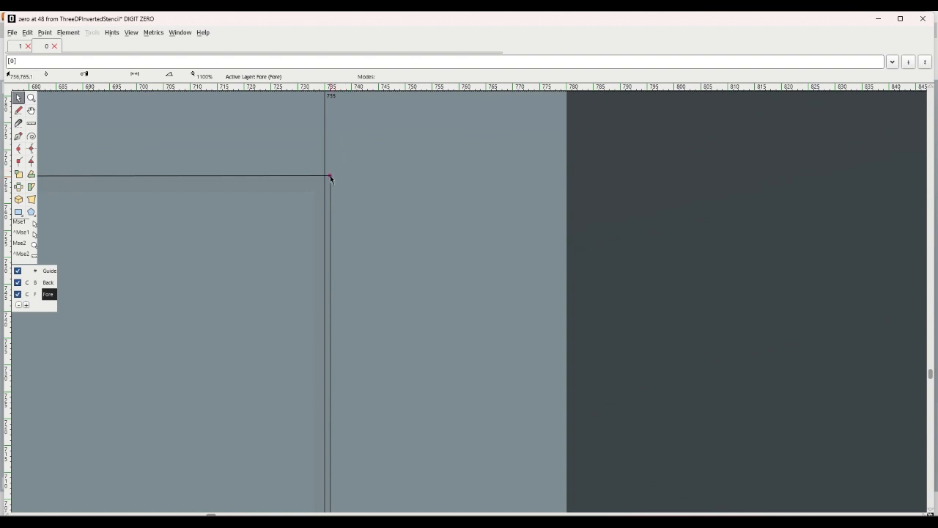
Examine the zero glyph's outline at its right-hand corners against the 735 width line, and close the glyph window.
scroll(354, 163, "down", 10)
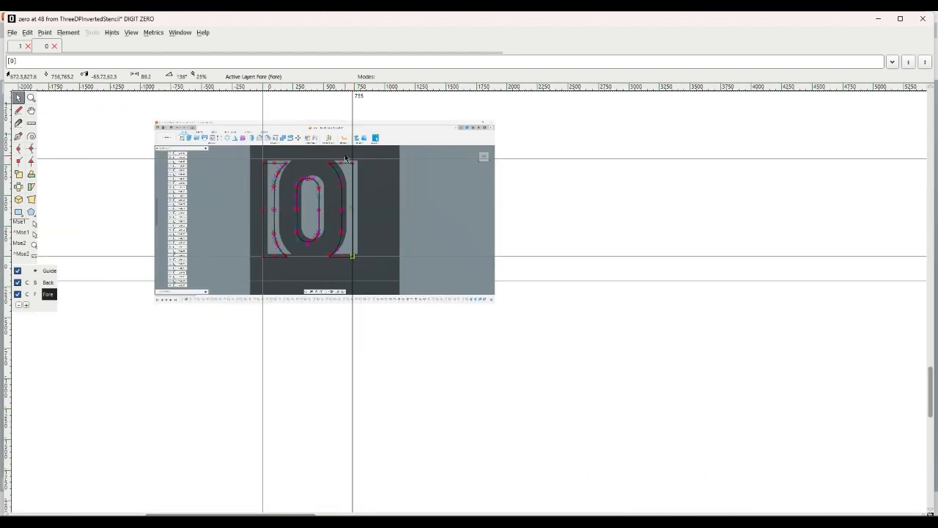
scroll(346, 160, "up", 4)
scroll(345, 158, "down", 2)
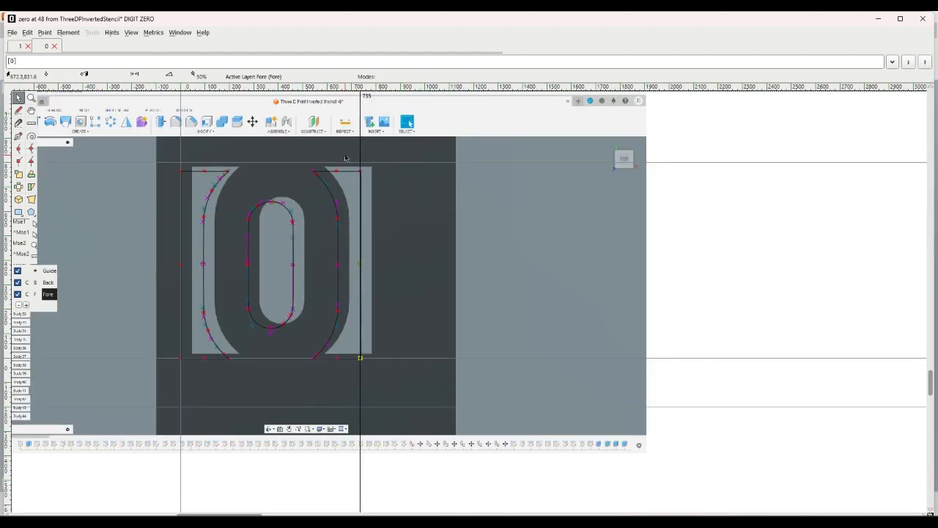
scroll(345, 158, "down", 1)
scroll(346, 159, "up", 3)
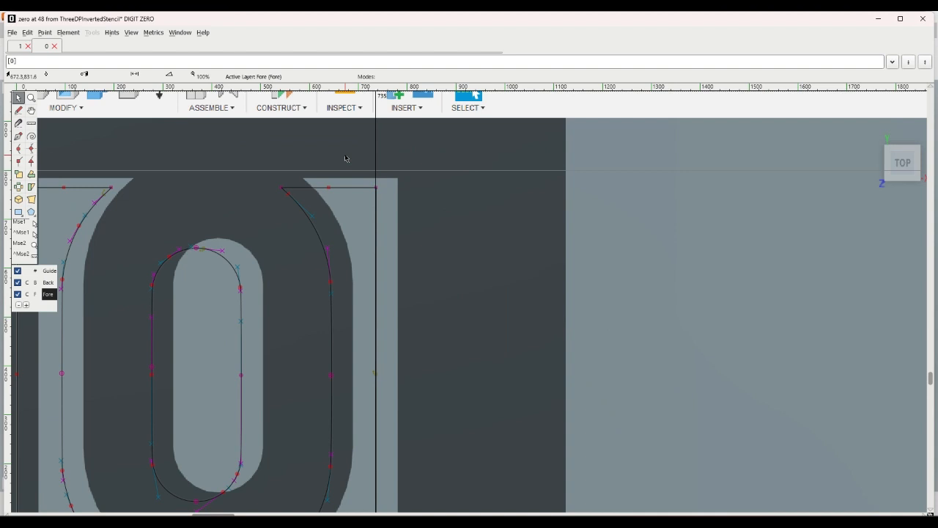
scroll(346, 158, "down", 2)
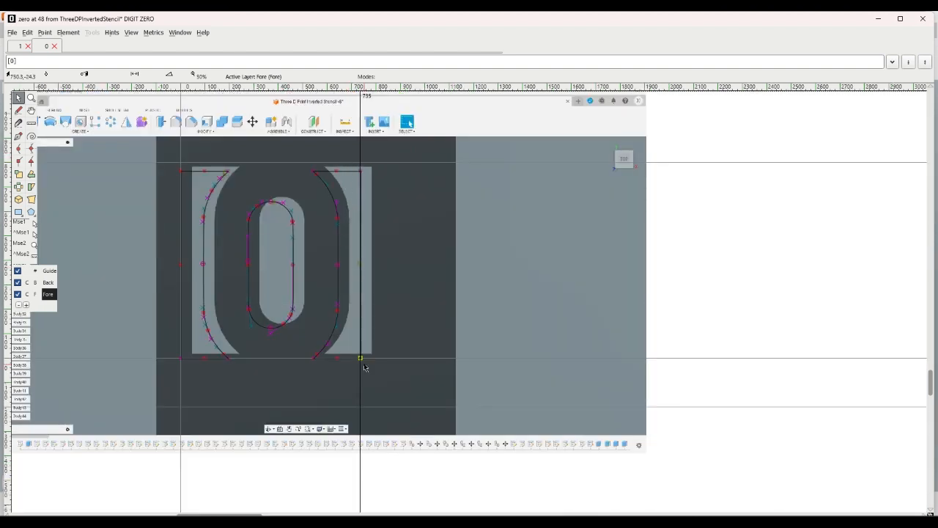
scroll(365, 368, "up", 5)
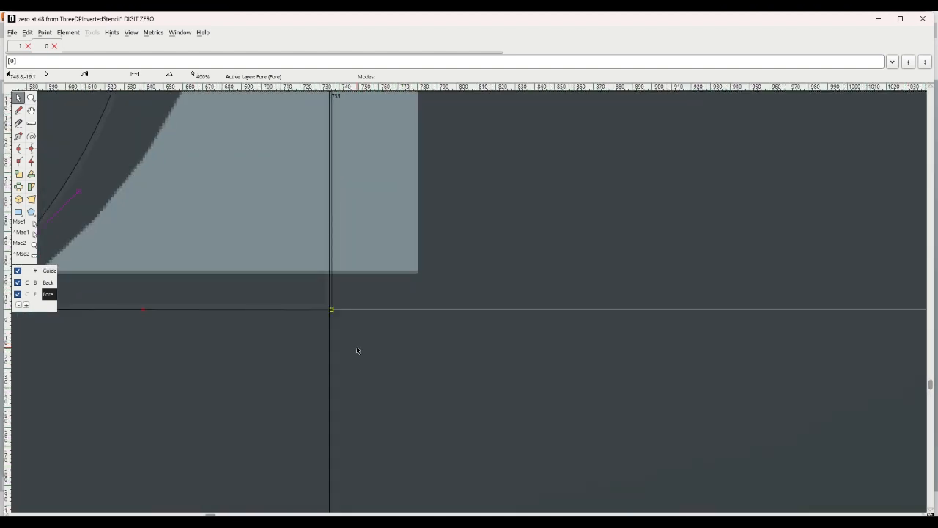
scroll(357, 351, "down", 1)
scroll(357, 351, "down", 1)
scroll(353, 343, "up", 1)
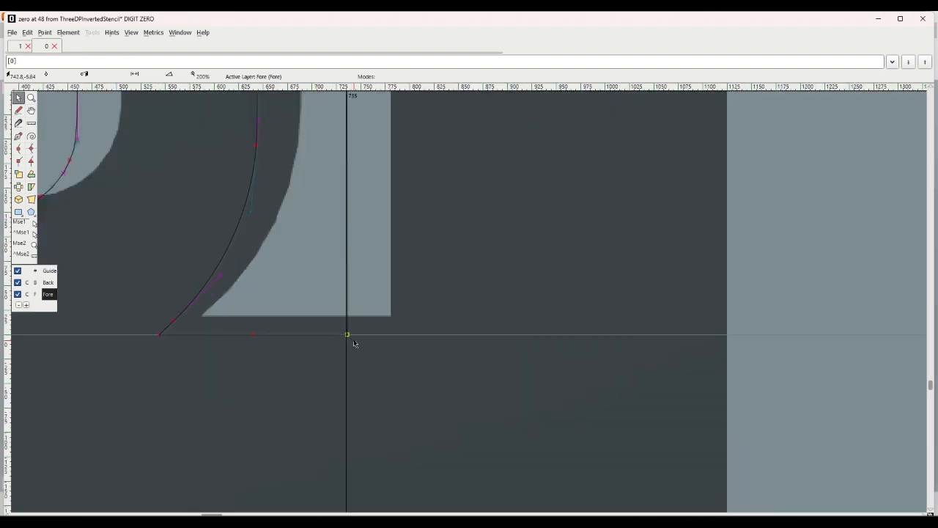
scroll(354, 342, "down", 2)
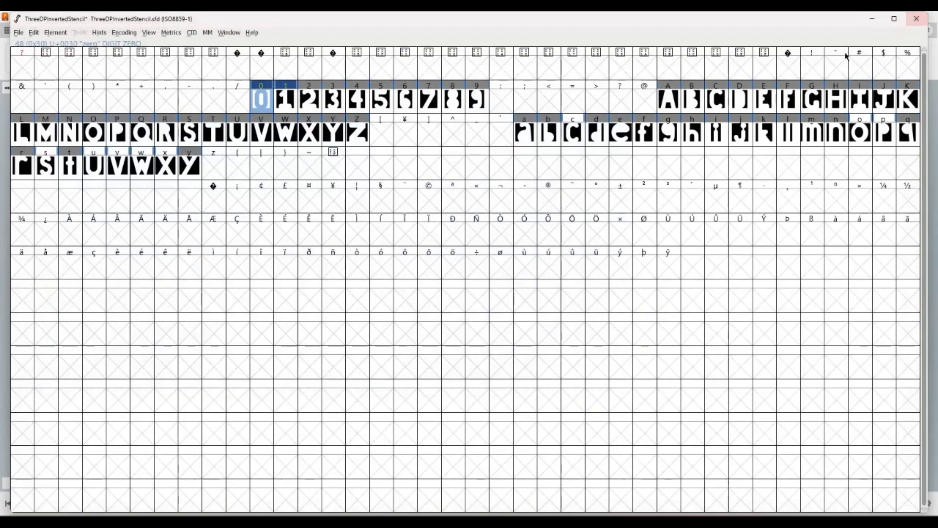
left_click(924, 19)
Reopen the digit zero's outline in a new window to view its width line, and close the window again.
right_click(273, 104)
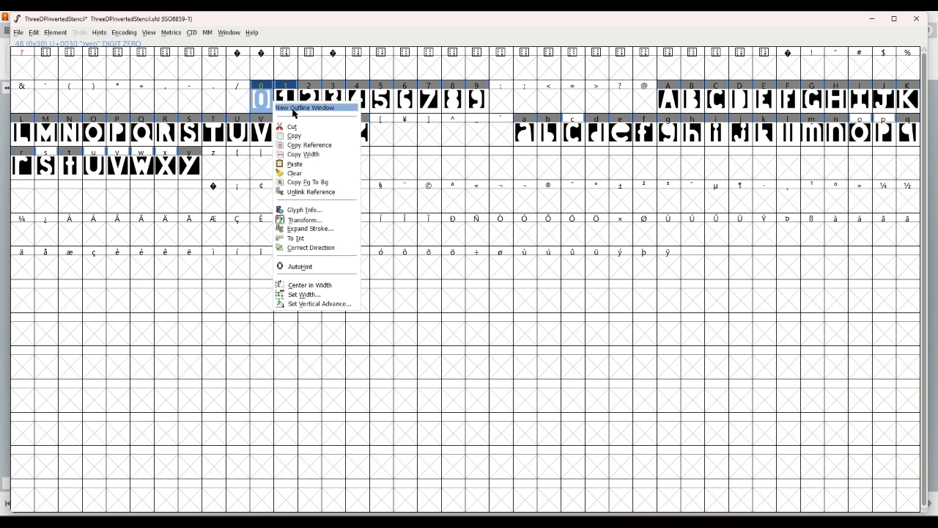
left_click(295, 110)
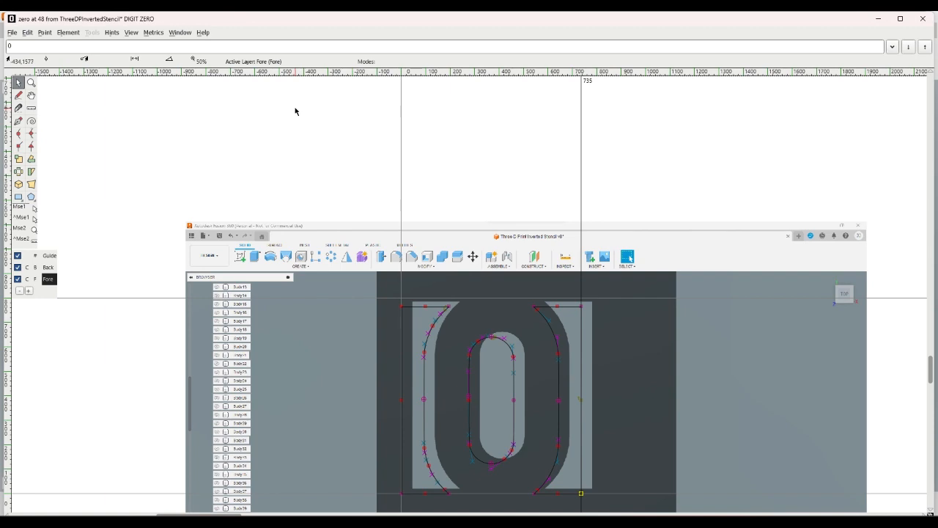
left_click(923, 18)
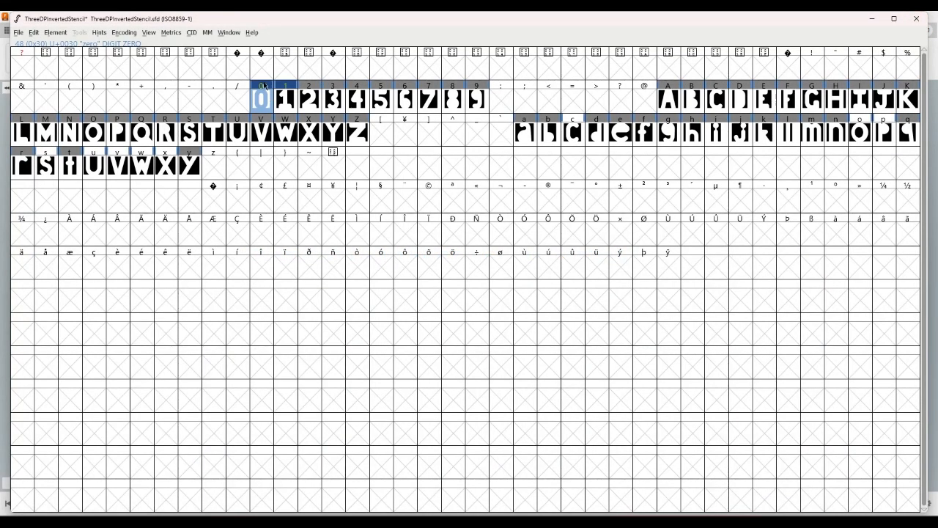
Set the digit zero glyph's right side bearing to 0.
left_click(172, 32)
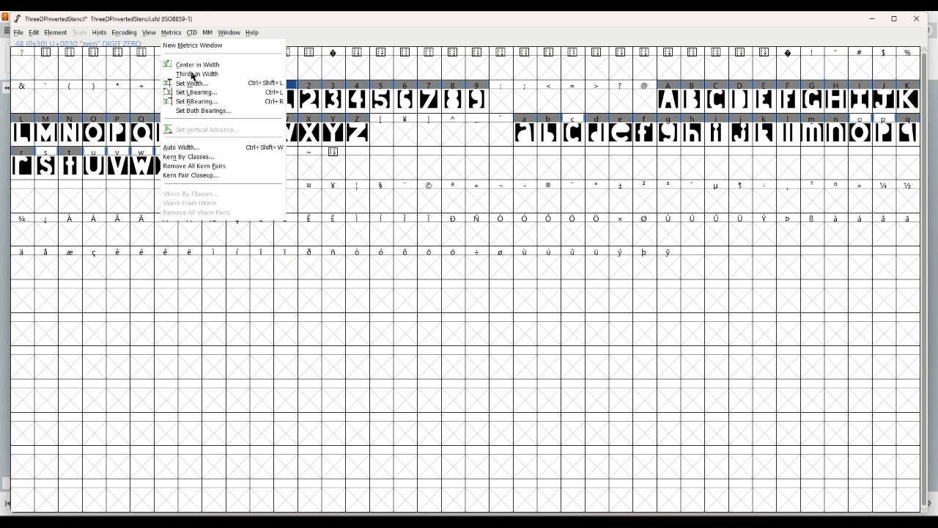
left_click(195, 102)
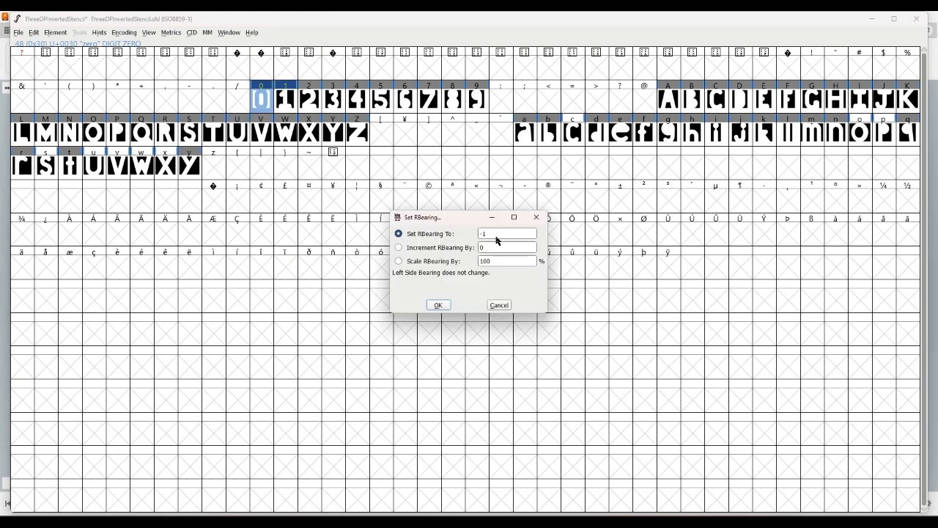
left_click_drag(497, 237, 474, 235)
type("0")
key("Return")
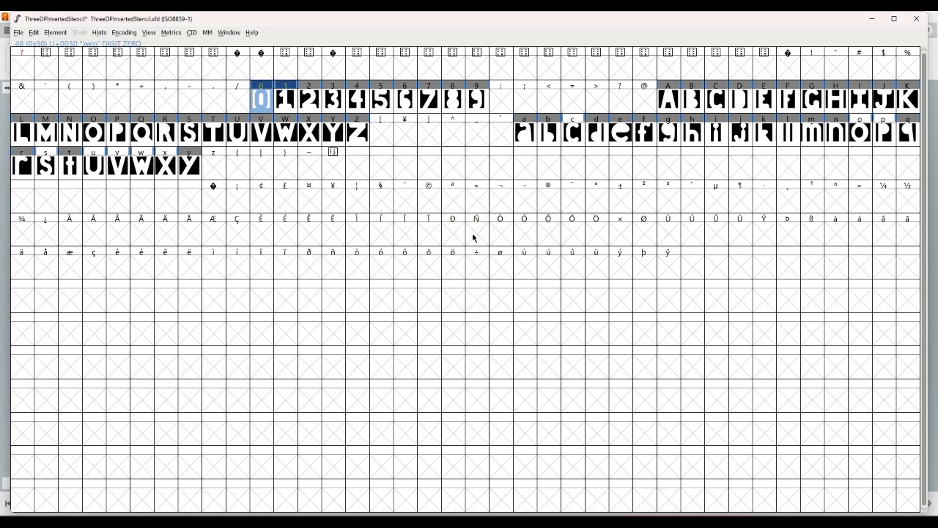
Check the digit zero's right side bearing value, and dismiss the setting without changing it.
left_click(391, 203)
right_click(267, 109)
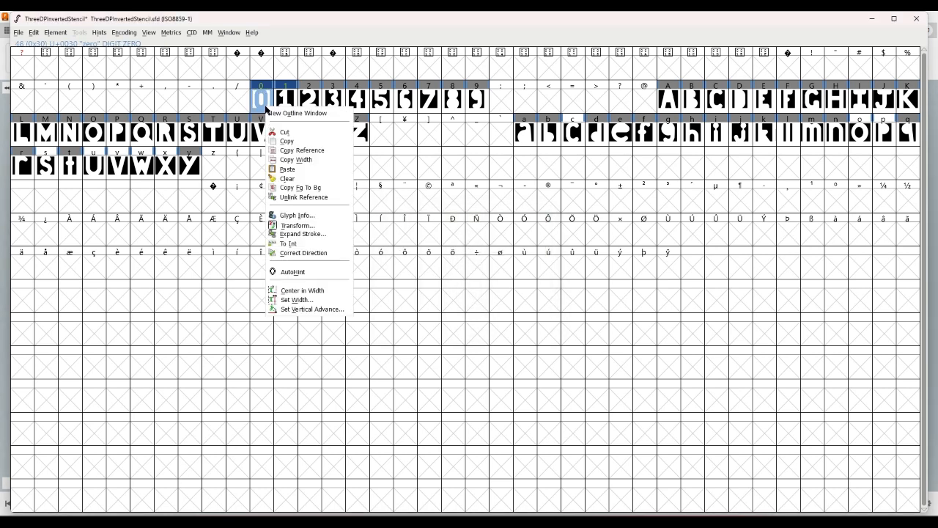
left_click(266, 109)
left_click(178, 35)
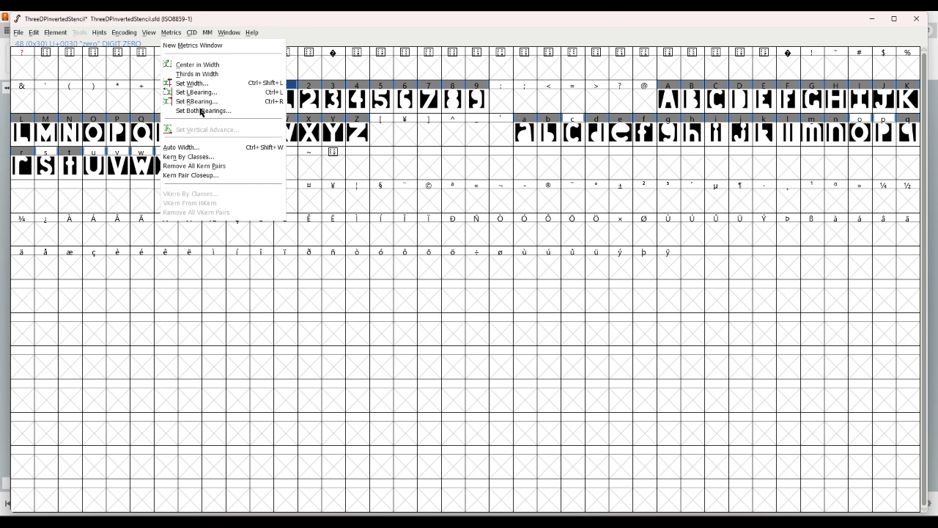
left_click(202, 102)
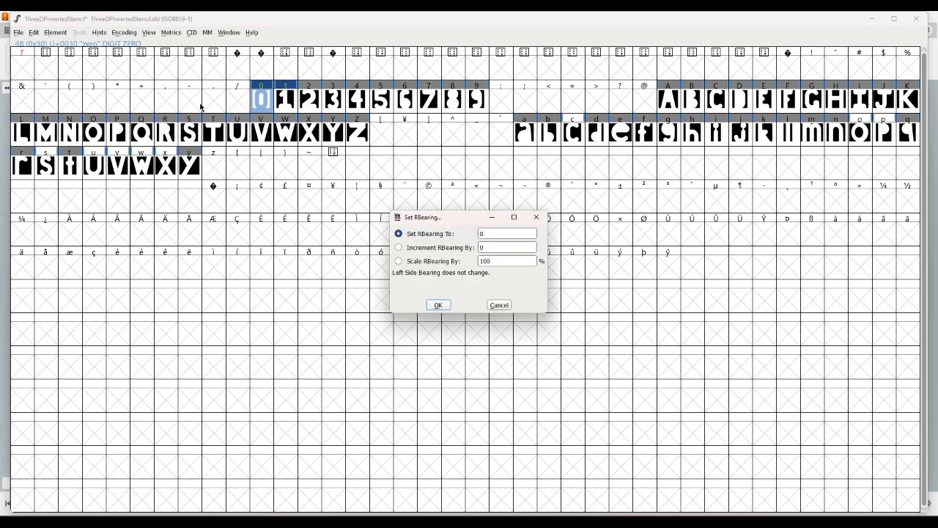
left_click(499, 302)
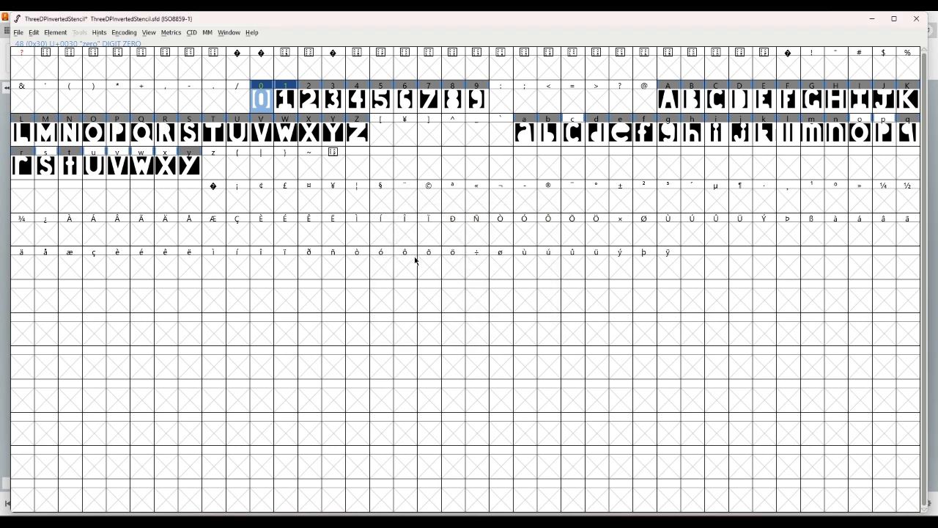
Open the digit zero glyph, inspect its upper-right corner against the 736 width line, and close the glyph window.
mouse_move(420, 511)
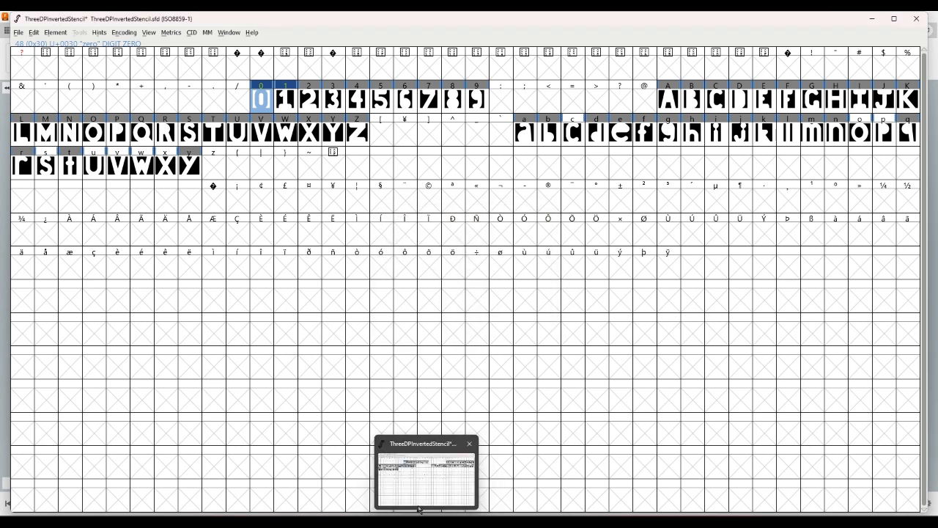
double_click(265, 100)
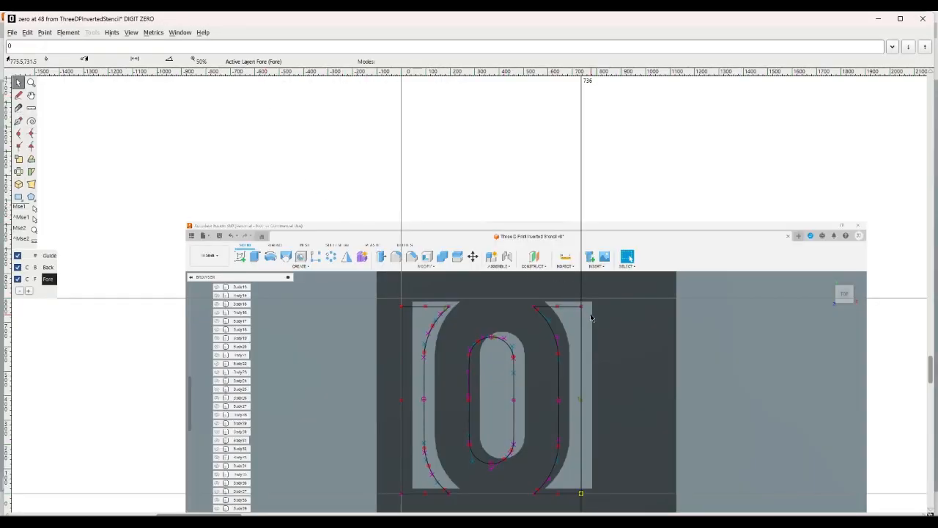
scroll(591, 318, "up", 6)
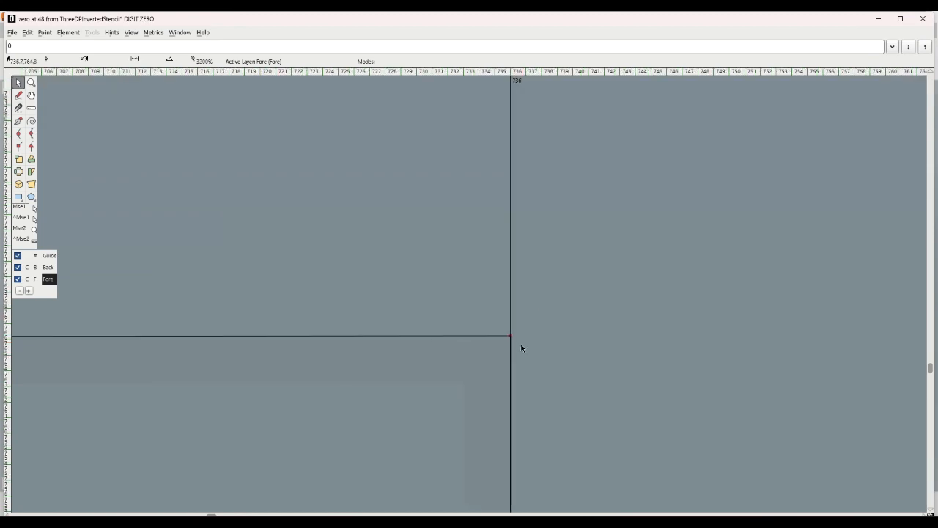
scroll(522, 325, "down", 12)
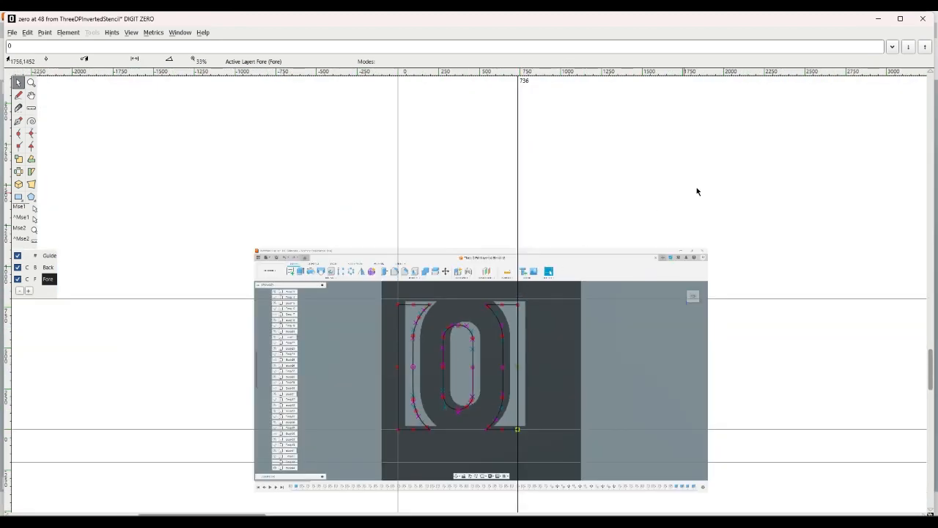
left_click(923, 18)
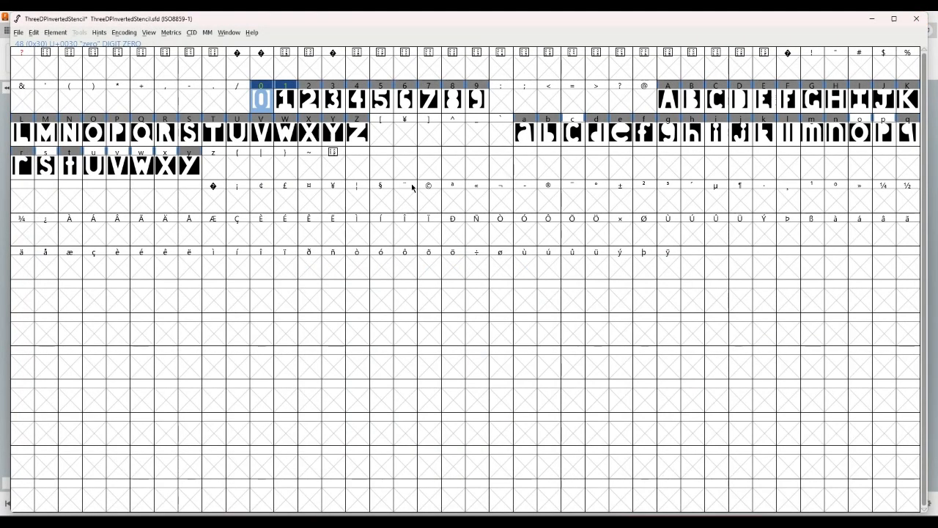
Set the digit one glyph's right side bearing to 0.
right_click(283, 103)
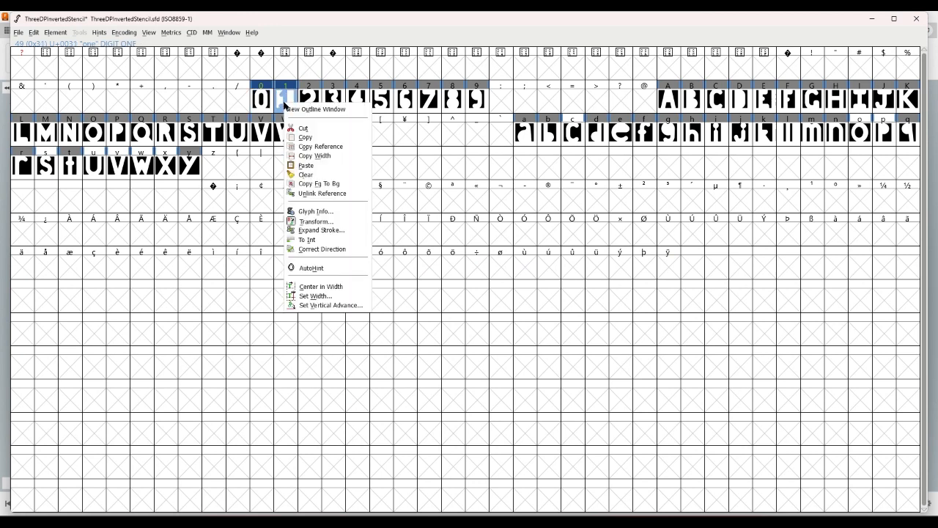
left_click(178, 35)
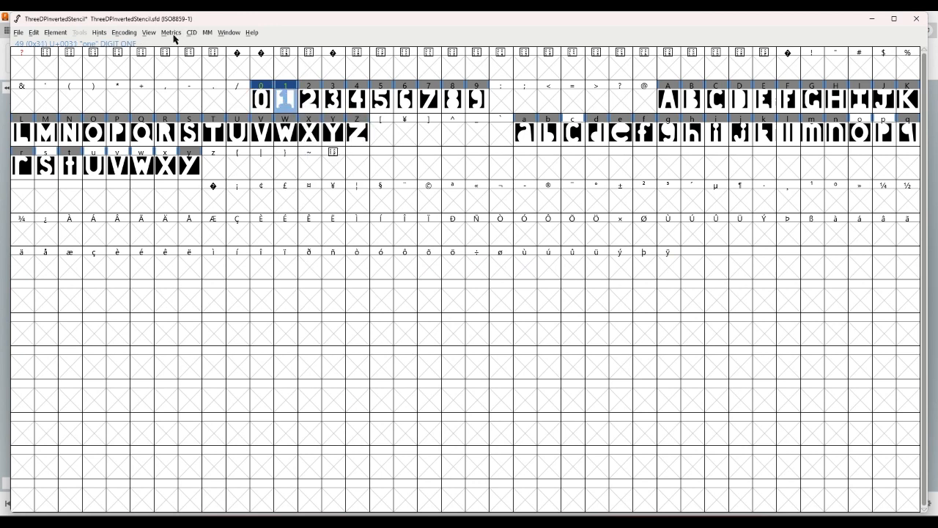
left_click(176, 33)
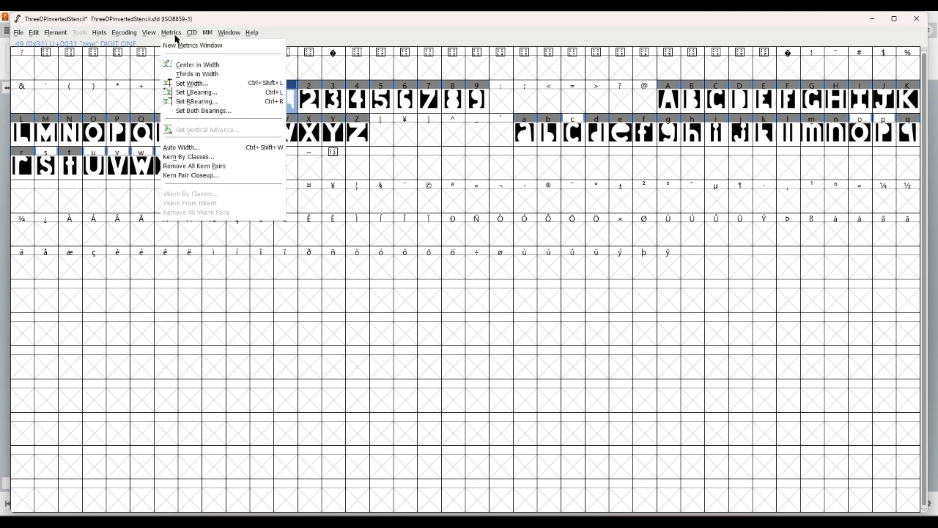
left_click(199, 103)
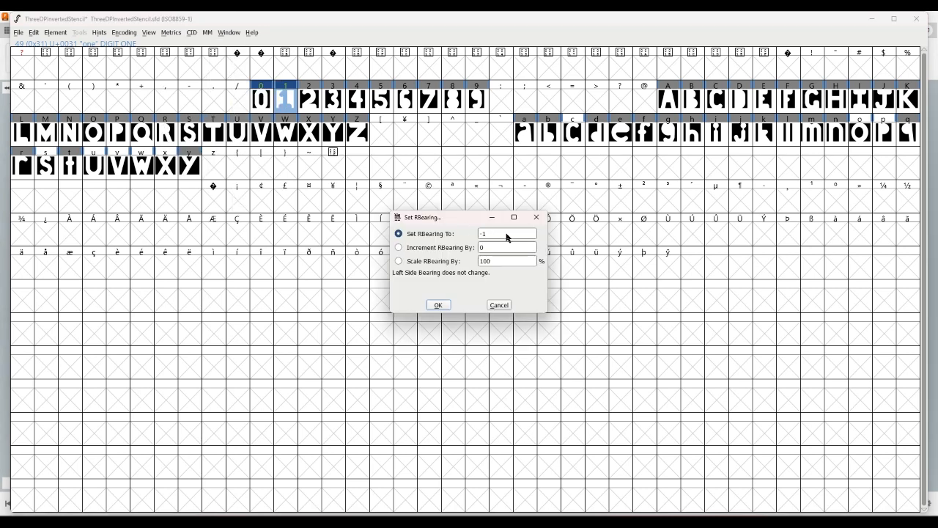
type("0")
left_click(444, 304)
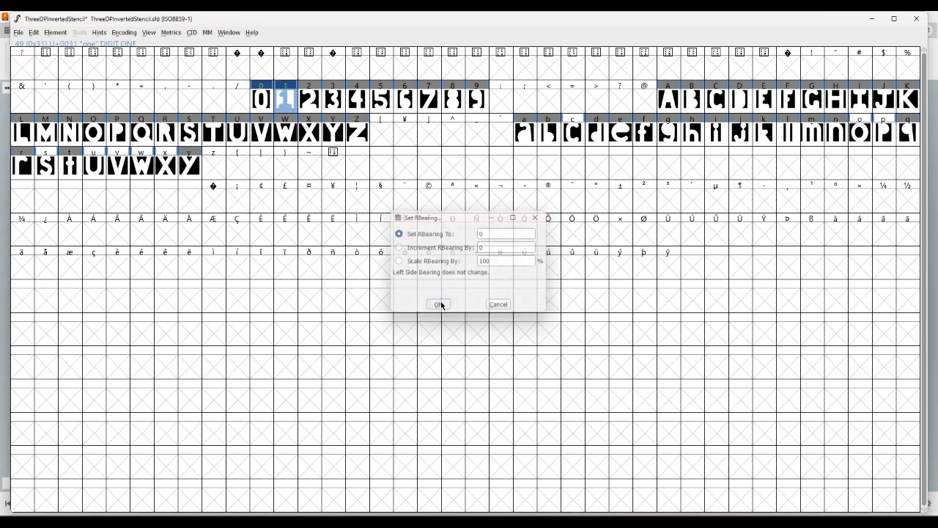
left_click(424, 178)
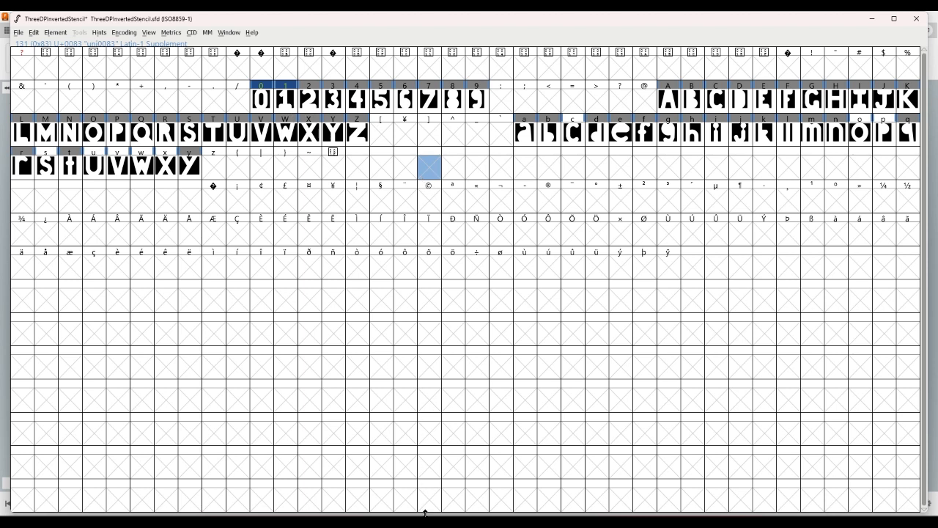
Open the digit one glyph, inspect its upper-right corner against the width line, and close the glyph window.
double_click(291, 104)
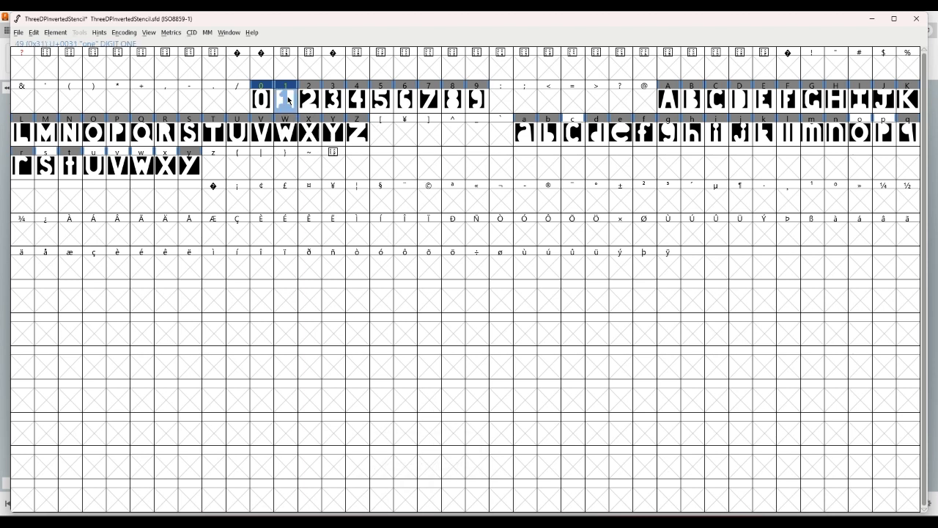
scroll(591, 327, "up", 8)
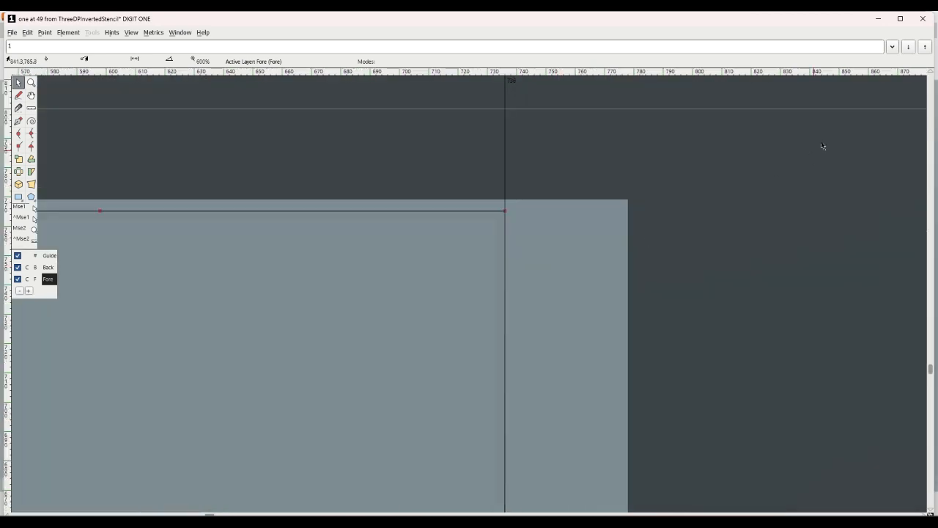
left_click(923, 18)
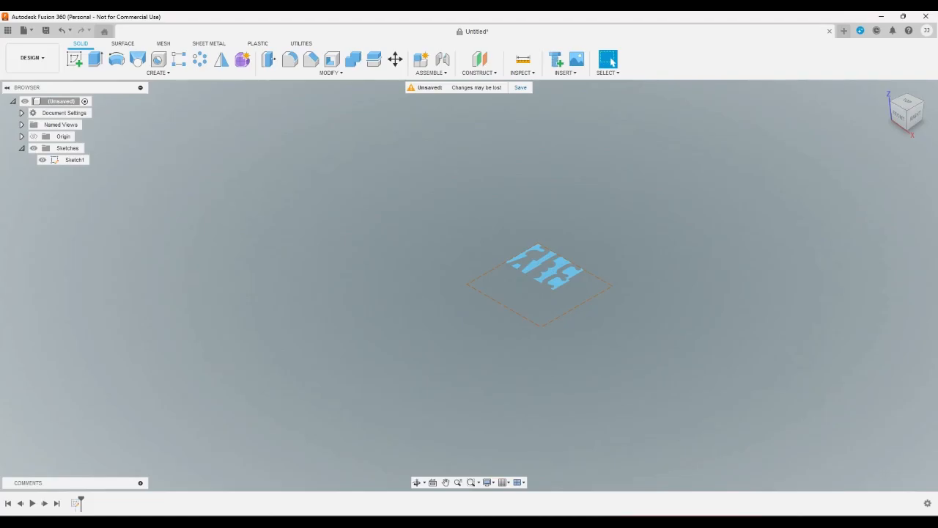
Switch to Fusion 360 and close the program without saving the untitled design.
left_click(926, 16)
left_click(526, 284)
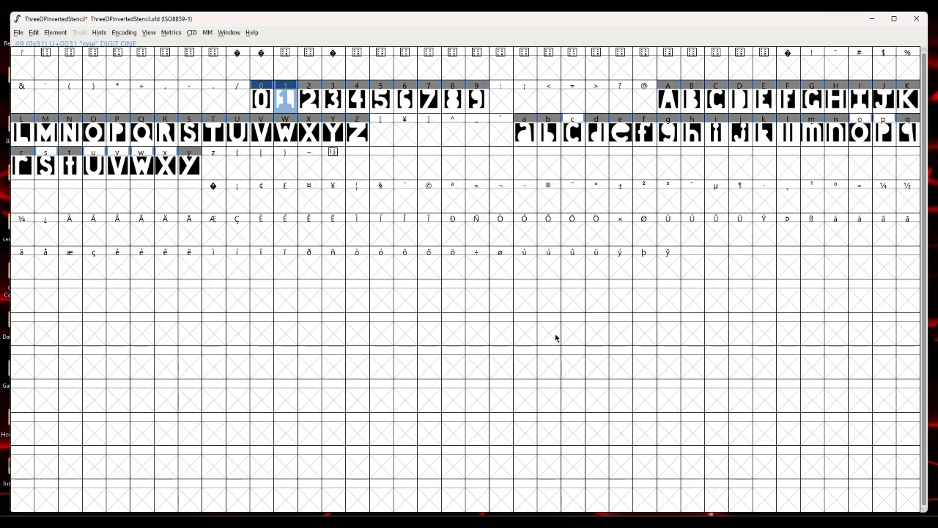
Generate the TrueType font ThreeDPInvertedStencil.ttf over the existing file despite the validation errors, and minimize the font window.
left_click(494, 324)
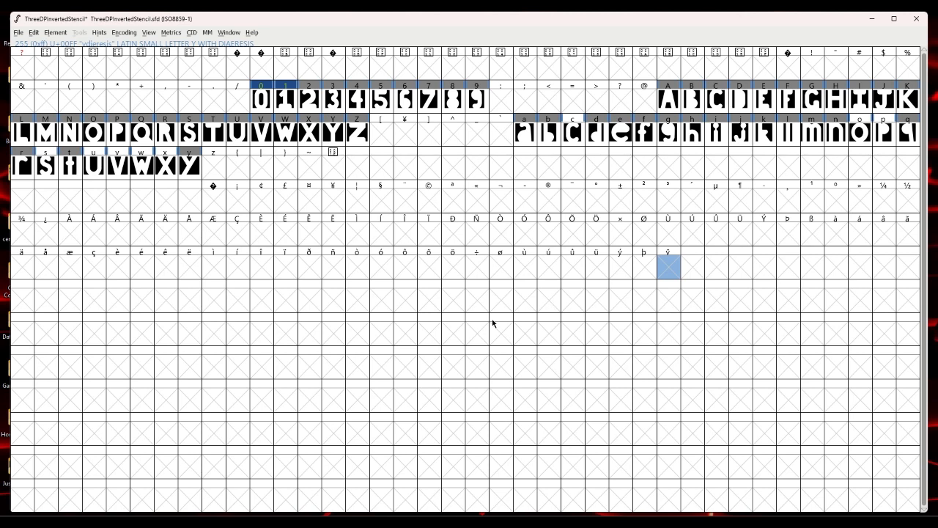
left_click(22, 33)
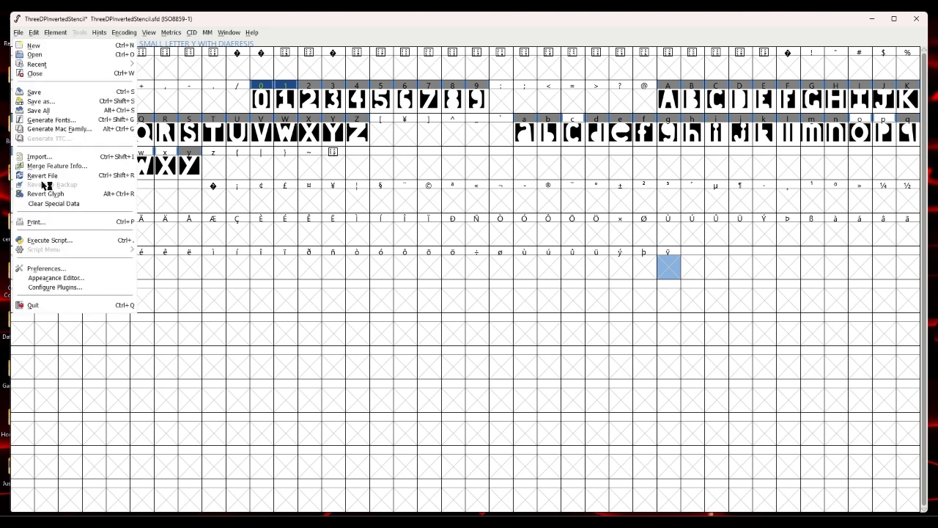
left_click(45, 120)
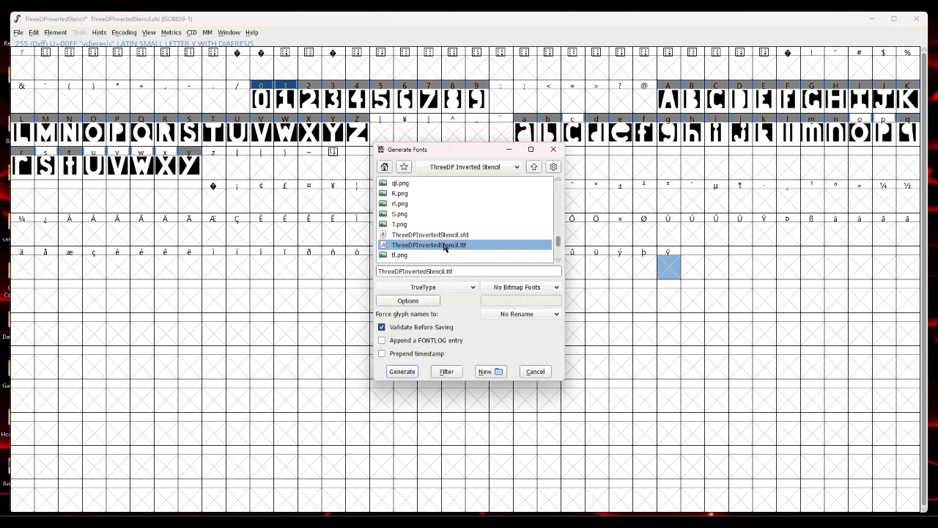
left_click(420, 374)
left_click(447, 280)
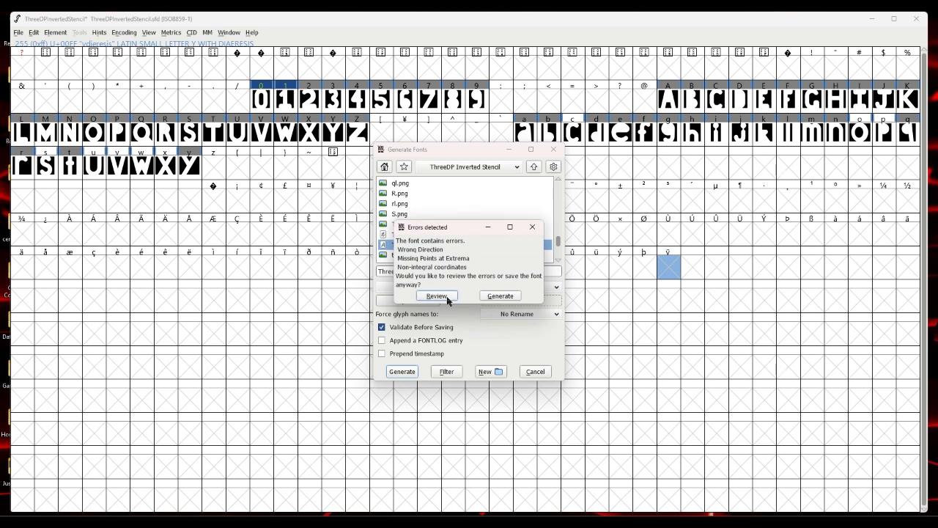
left_click(493, 297)
left_click(870, 20)
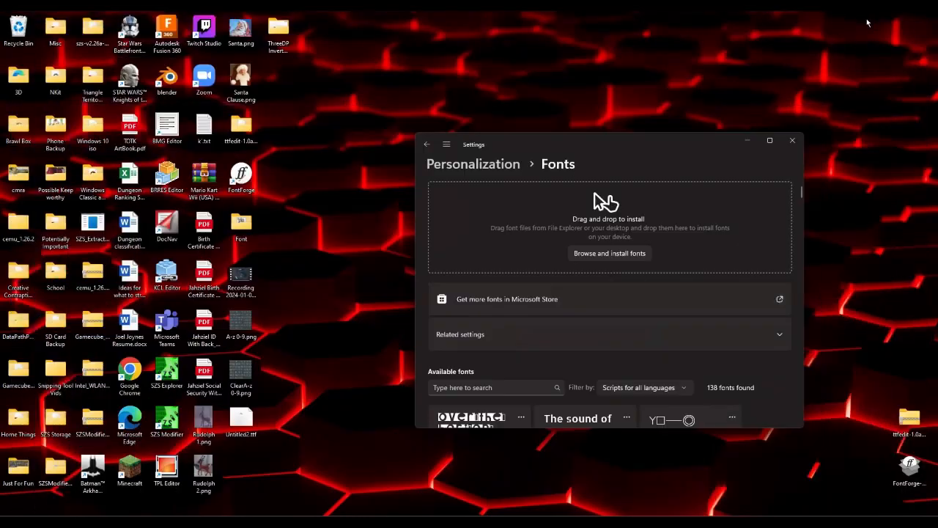
Install the regenerated ThreeDPInvertedStencil.ttf through the Windows font settings, replacing the installed version, and minimize the folder and settings windows.
key("alt+Tab")
left_click_drag(418, 372, 614, 255)
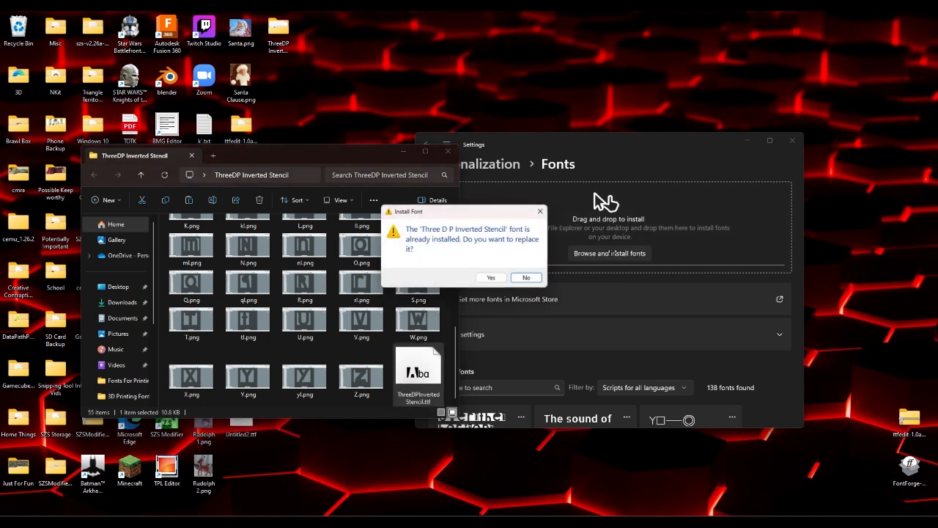
left_click(487, 276)
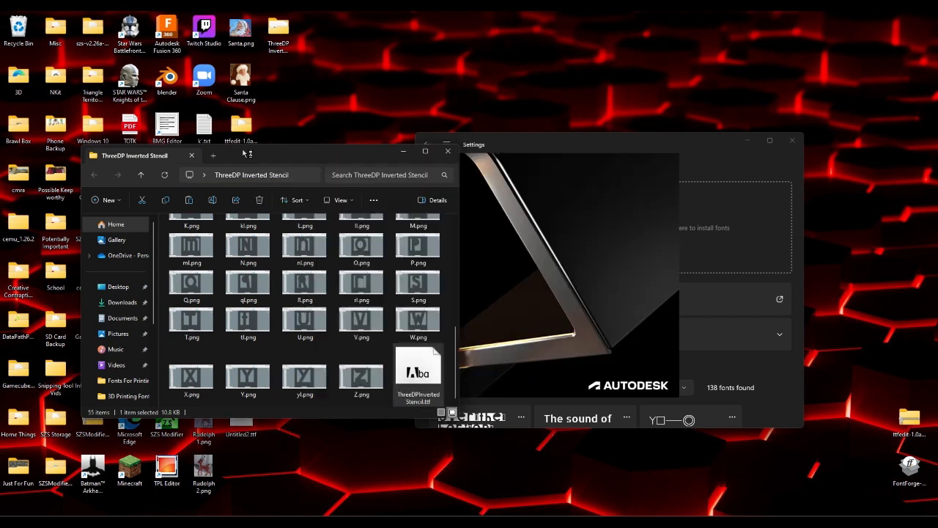
left_click(403, 152)
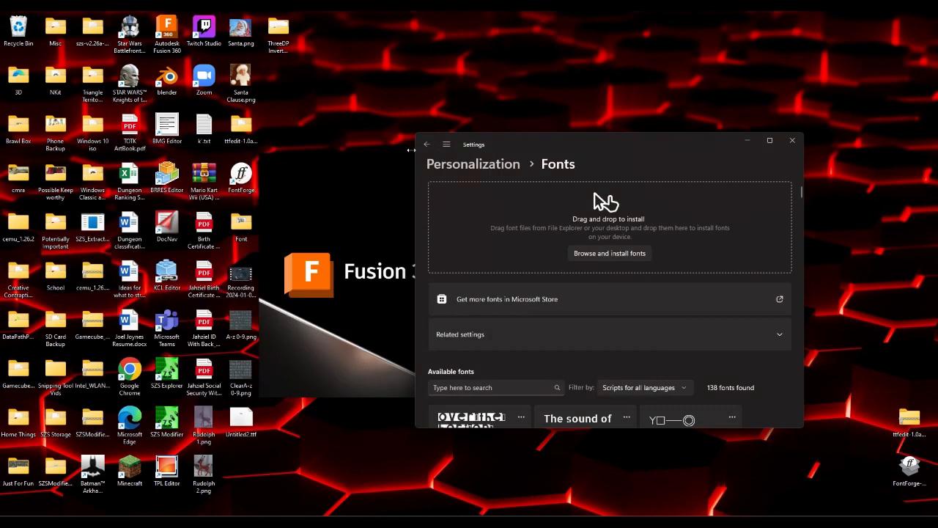
left_click(749, 141)
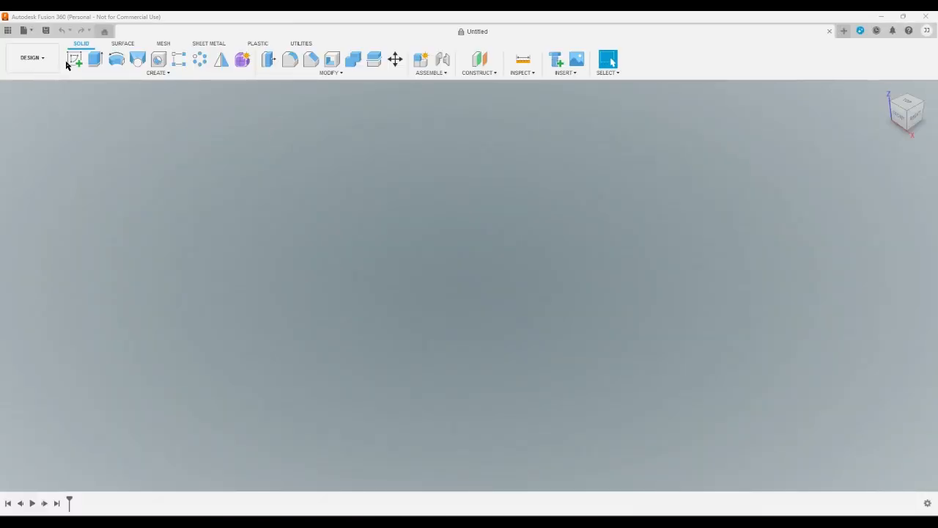
Start a sketch on the horizontal plane in Fusion 360 and place a text frame with one corner at the origin.
left_click(74, 60)
left_click(517, 278)
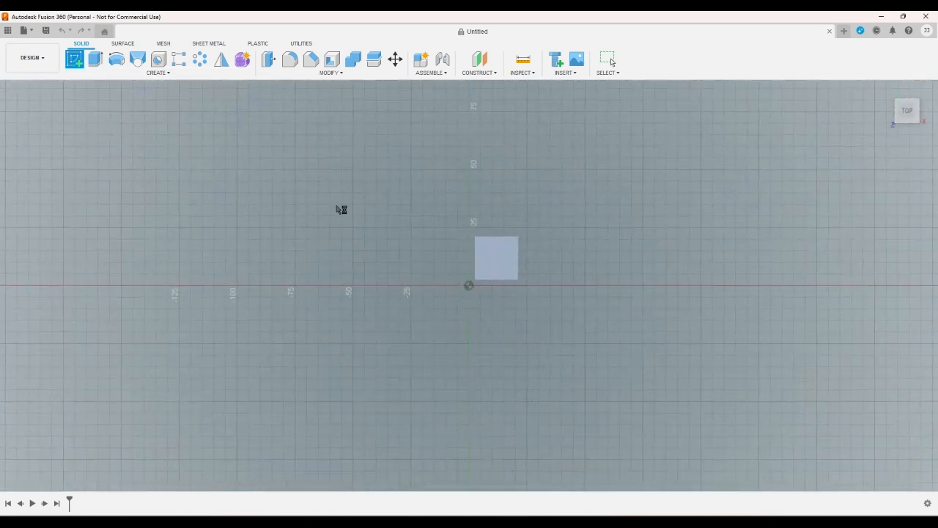
left_click(327, 59)
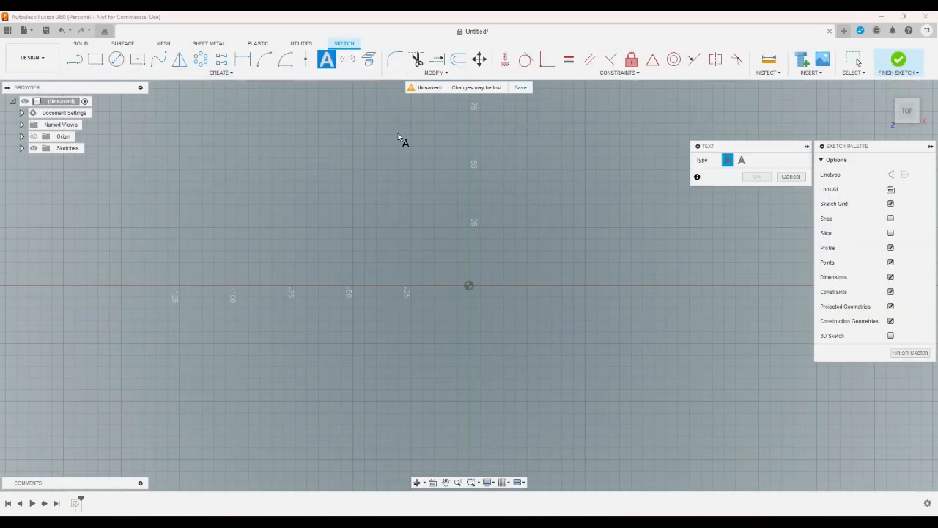
left_click(471, 285)
left_click(579, 214)
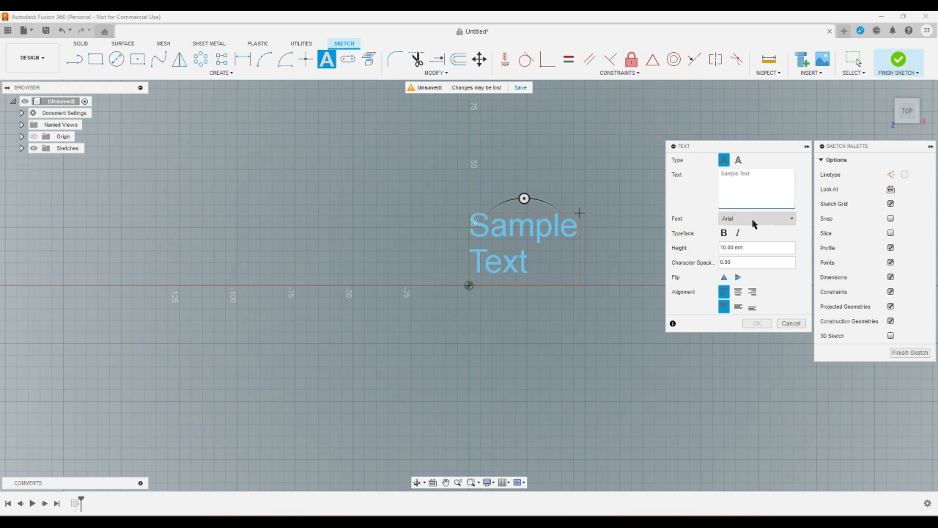
Set the text's font to ThreeDPInvertedStencil and its content to 01, and finish the sketch.
left_click(754, 220)
scroll(755, 315, "down", 15)
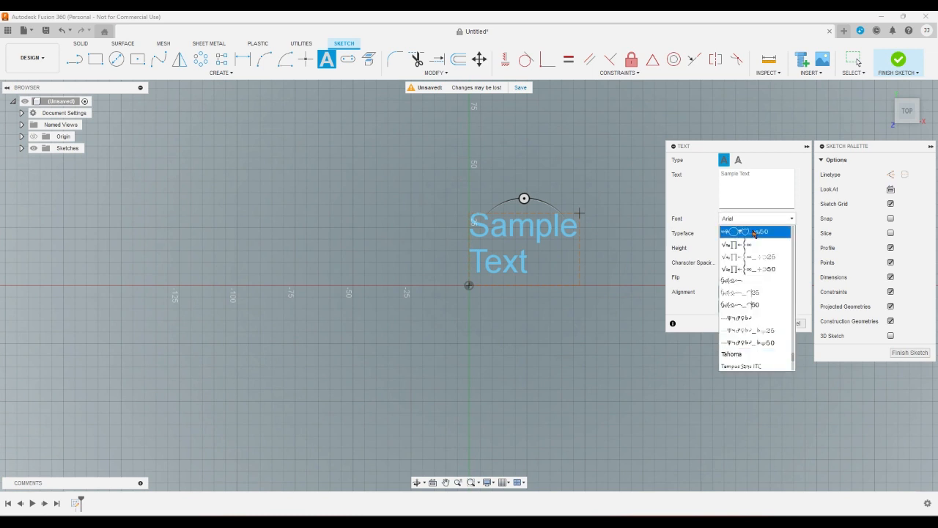
left_click(756, 343)
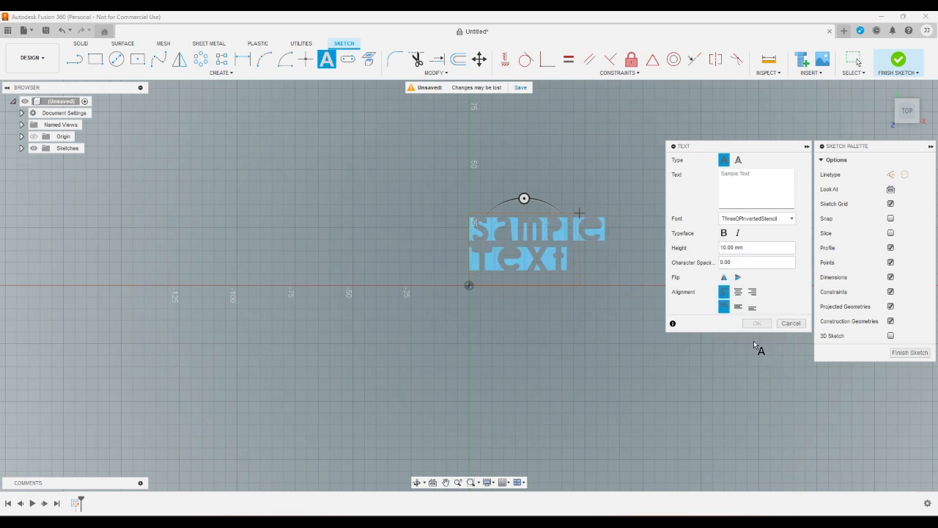
left_click(747, 190)
type("01")
left_click(758, 323)
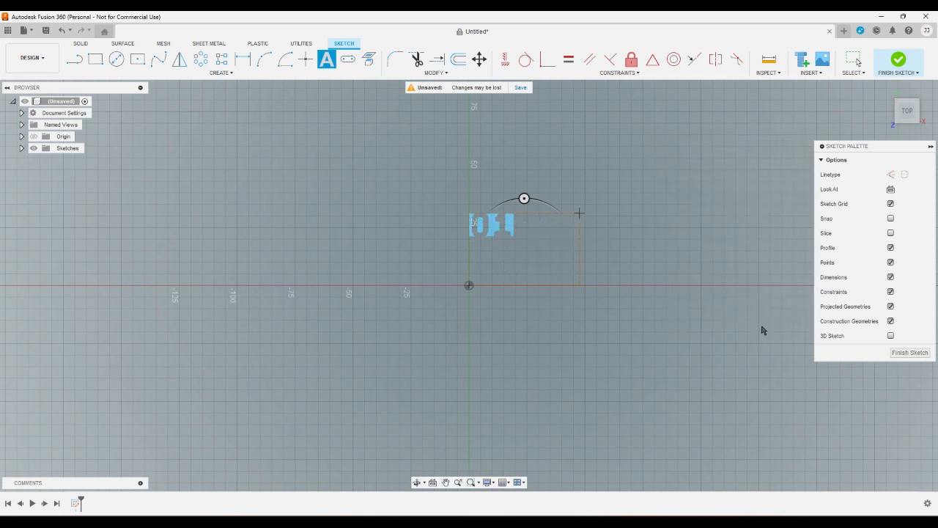
left_click(899, 60)
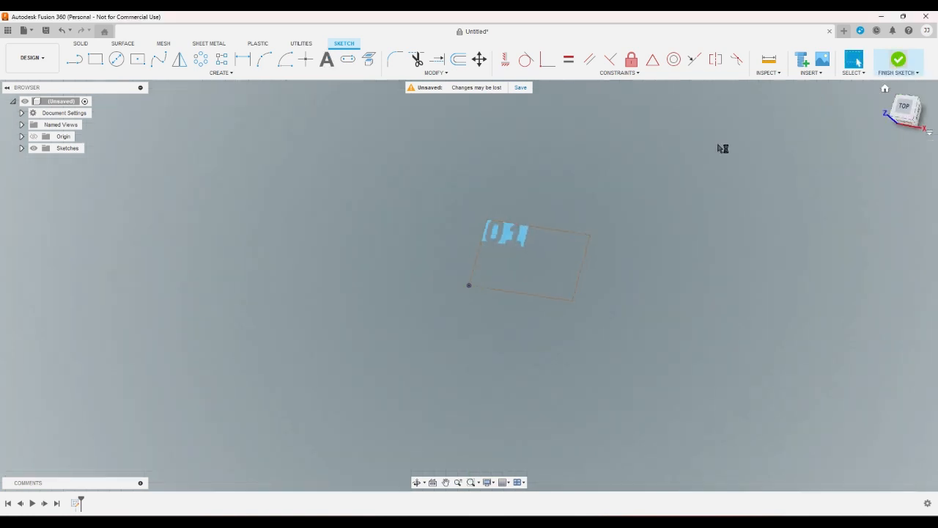
Extrude the 01 text as a new body.
left_click(94, 60)
left_click(506, 261)
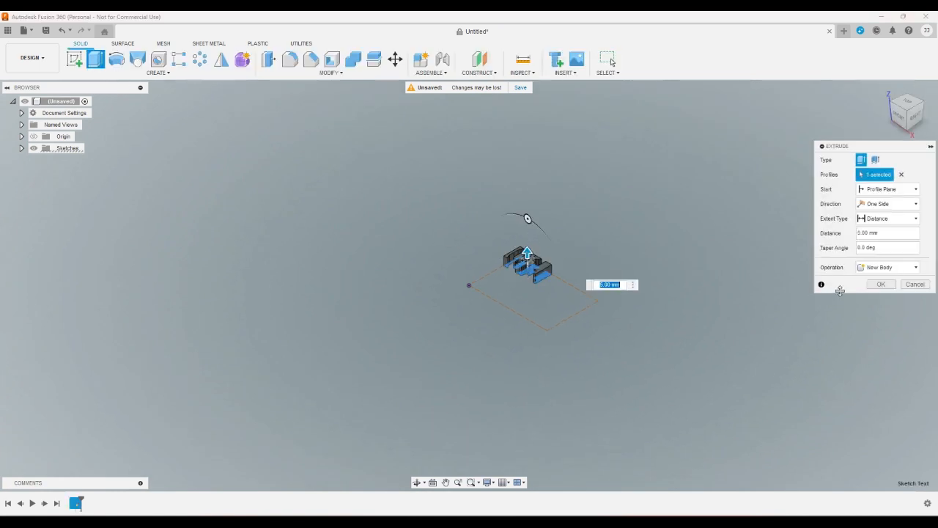
left_click(881, 285)
Examine the extruded 01 from above and in the home view, checking the gap between the digits and the list of bodies.
left_click(907, 103)
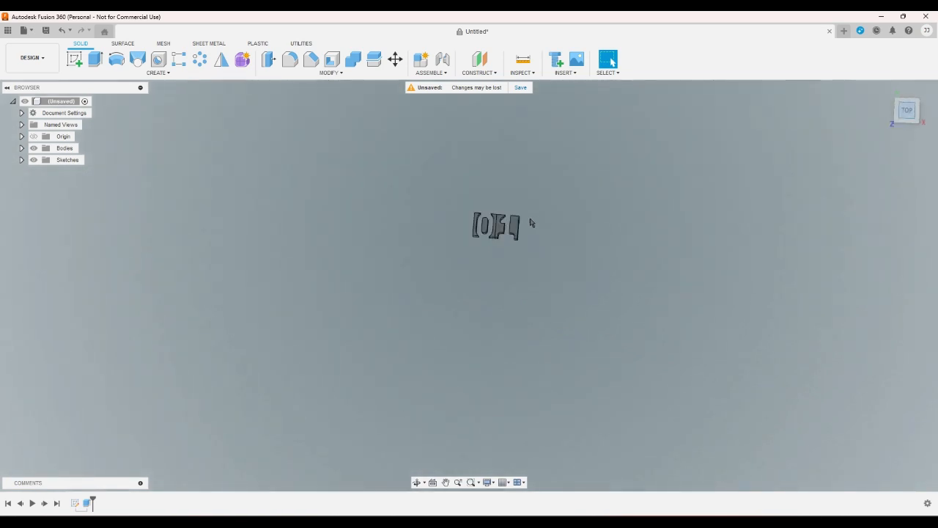
scroll(492, 233, "up", 10)
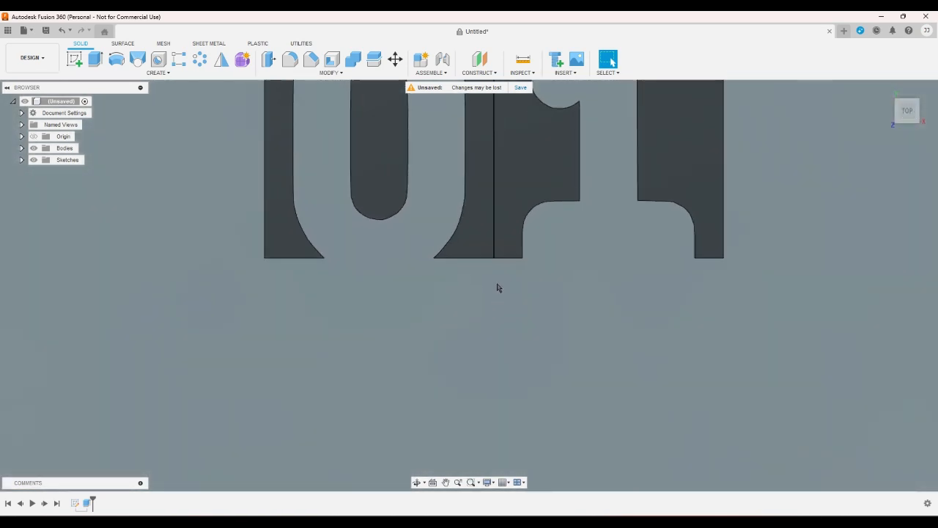
scroll(477, 255, "up", 5)
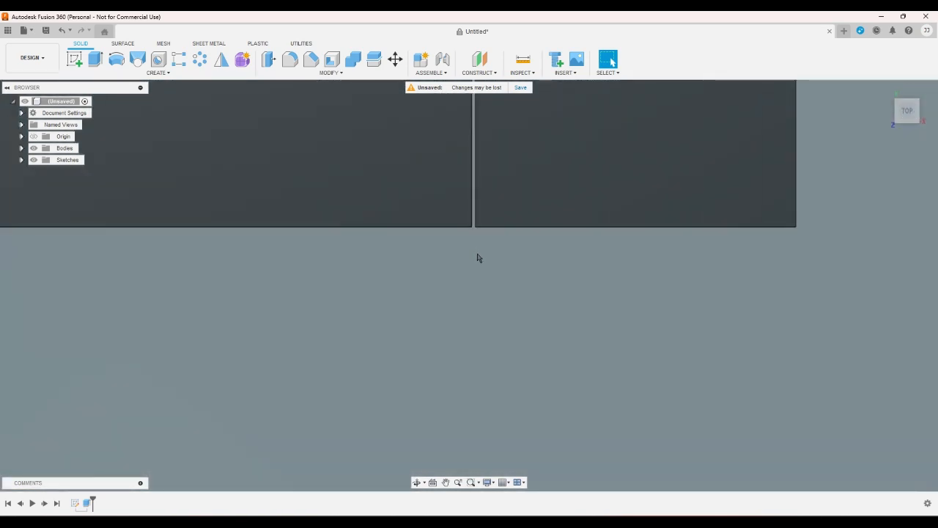
scroll(477, 255, "down", 3)
left_click(885, 88)
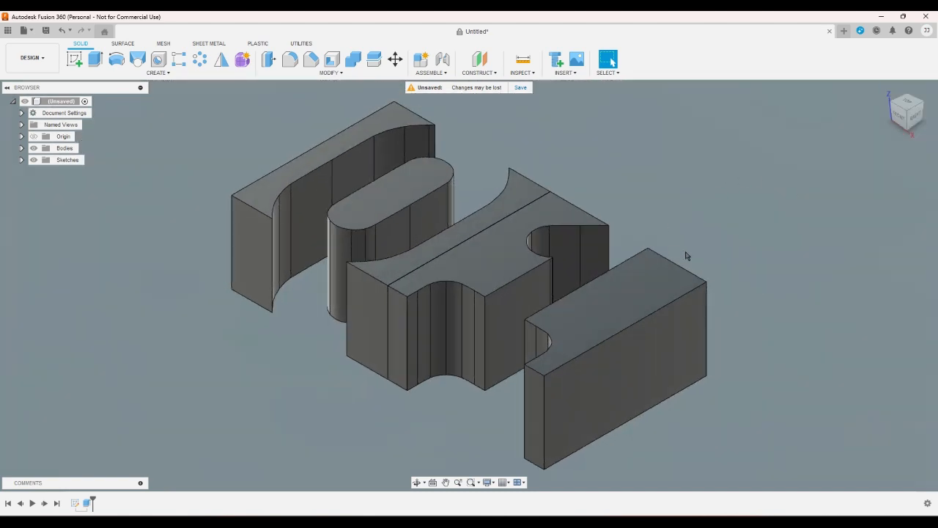
mouse_move(469, 522)
left_click(22, 148)
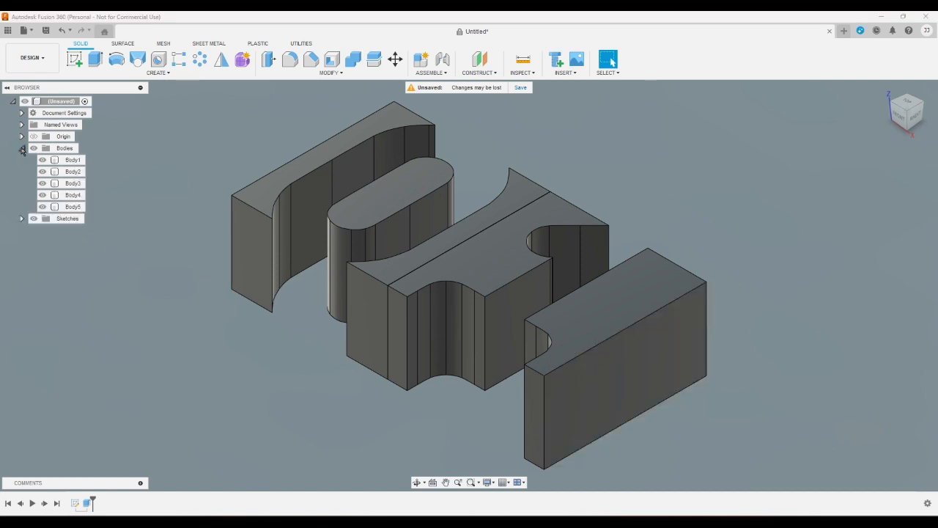
left_click(22, 149)
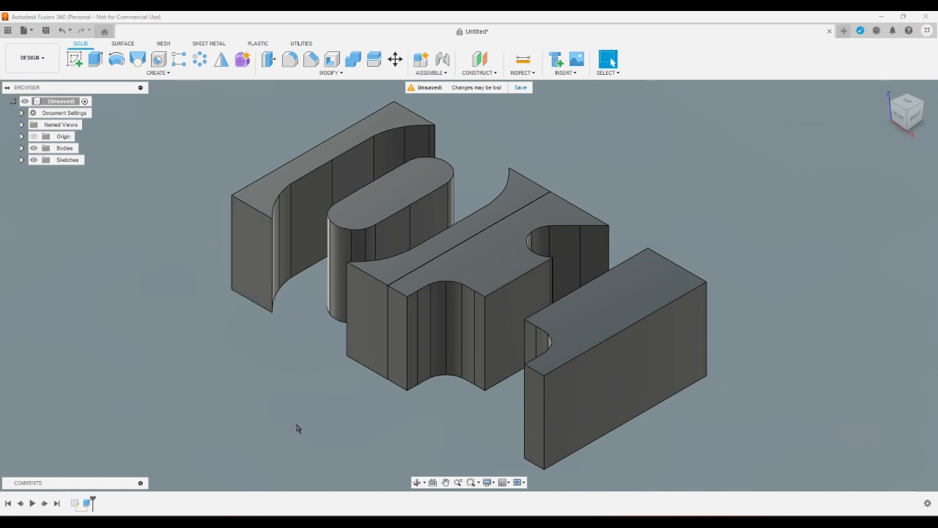
left_click(907, 101)
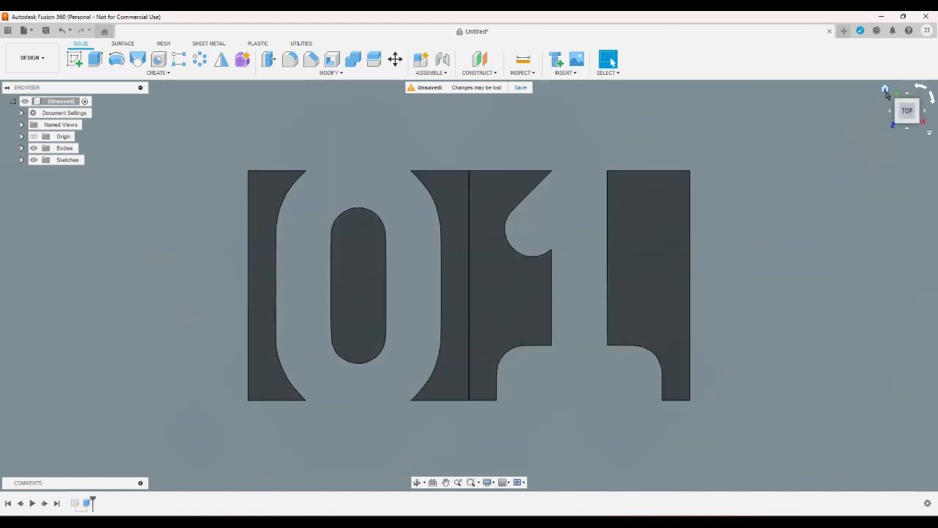
left_click(885, 89)
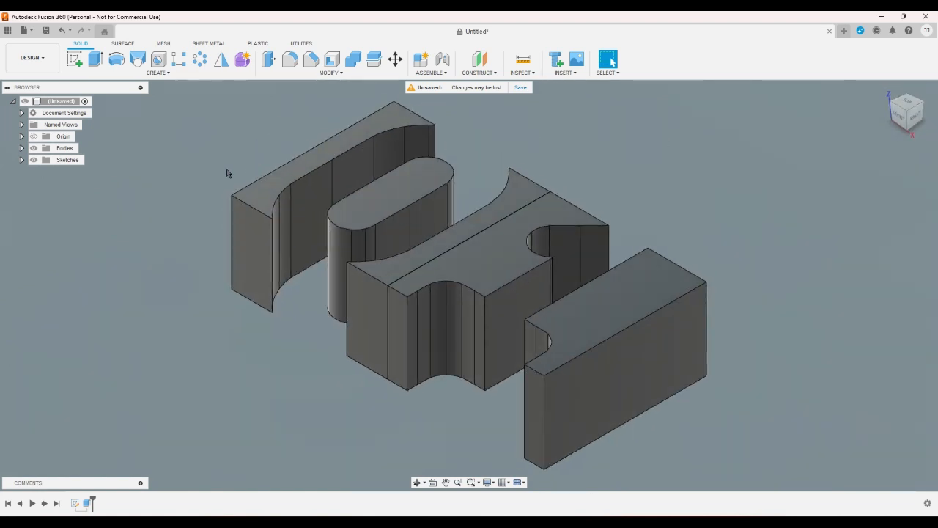
Undo the text extrusion and reopen the 01 text sketch for editing.
key("ctrl+z")
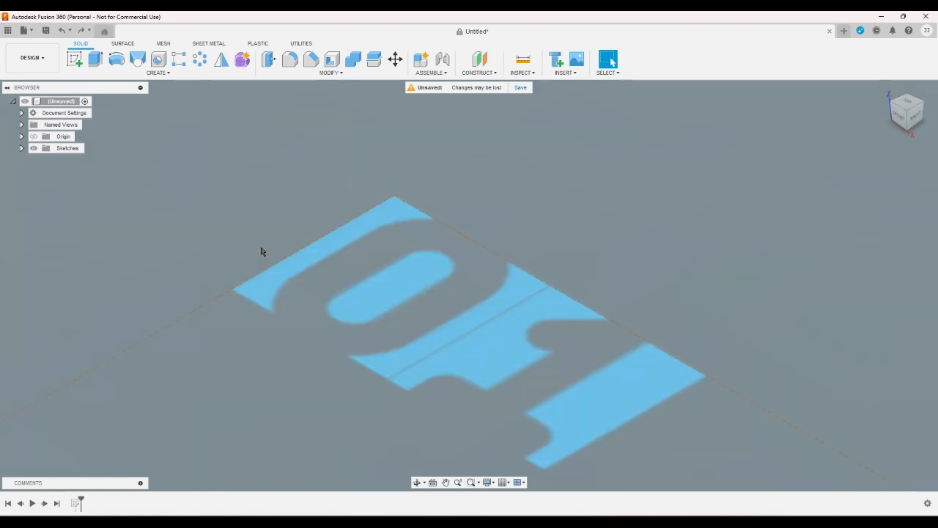
left_click(76, 61)
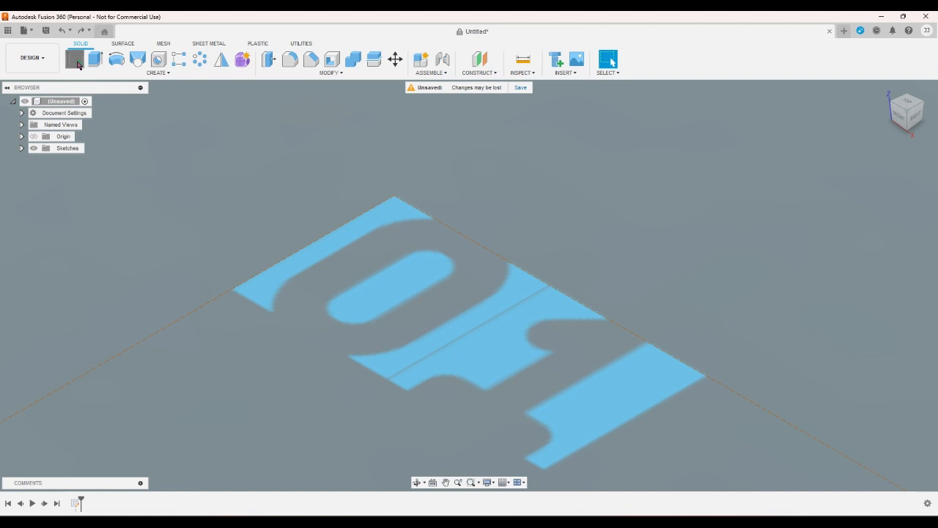
left_click(74, 58)
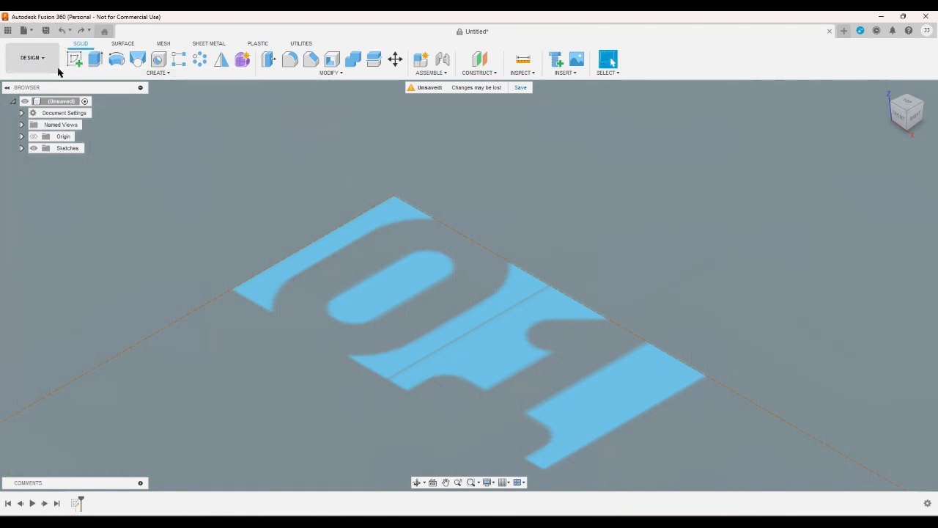
left_click(21, 149)
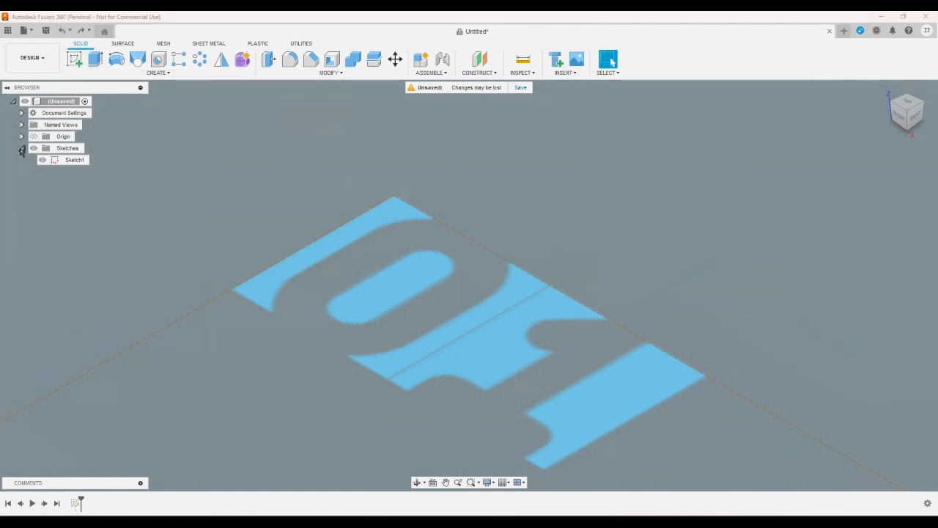
double_click(66, 160)
Draw a rectangle around the whole 01 text with a margin on all sides, and finish the sketch.
left_click(95, 58)
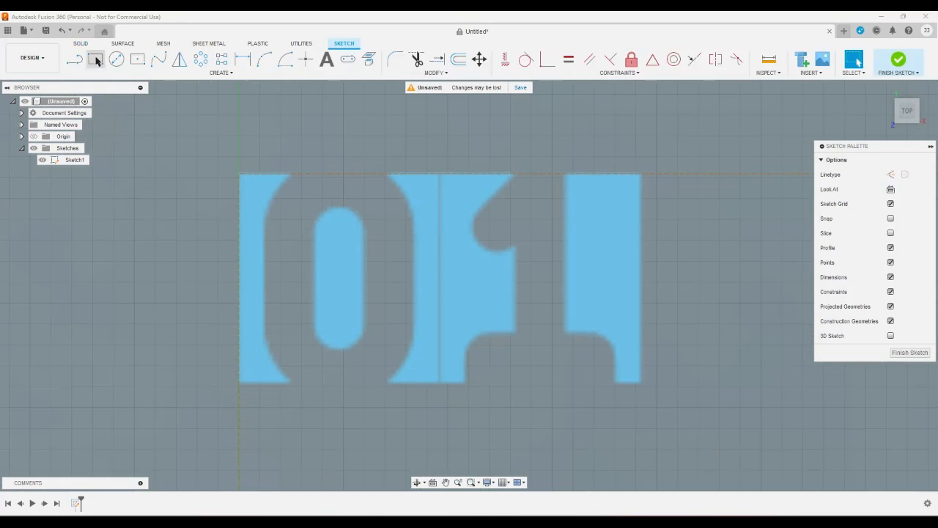
left_click(116, 118)
left_click(797, 486)
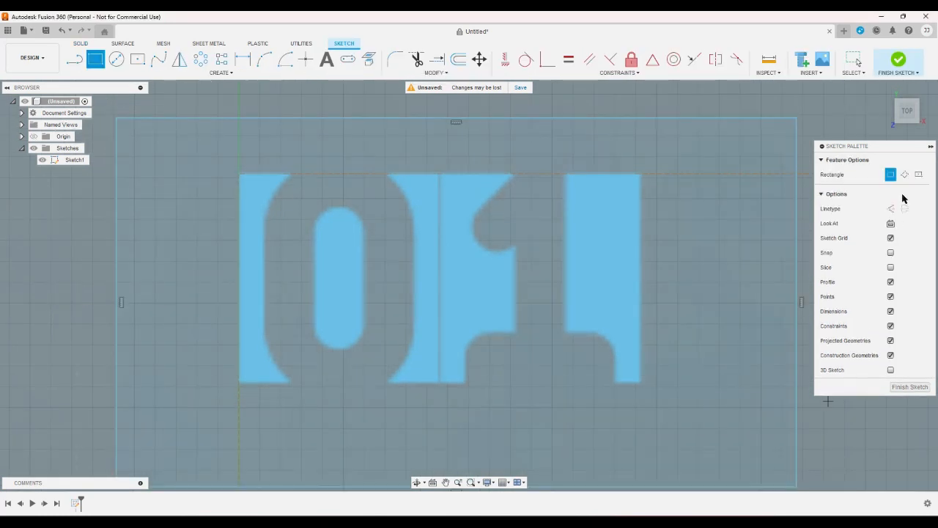
left_click(899, 60)
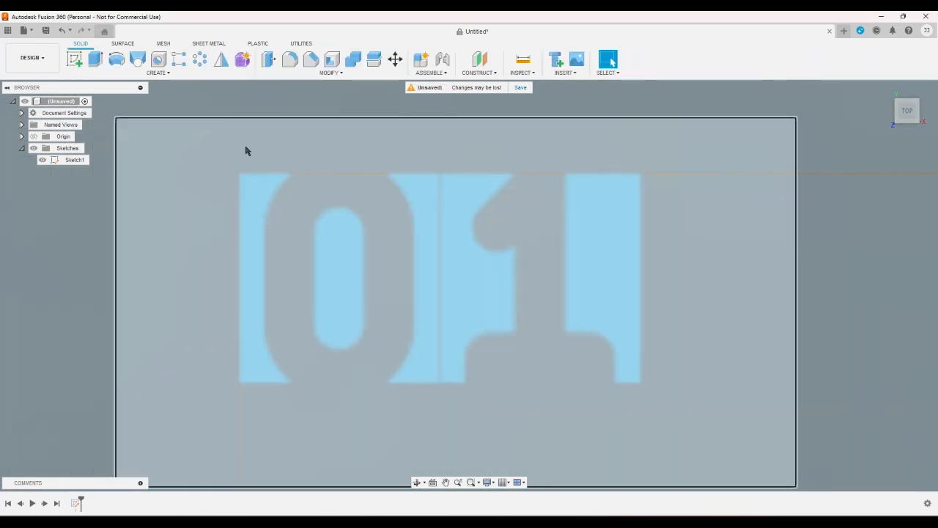
Extrude the rectangle around the text 5 mm and make its sketch visible again.
left_click(246, 150)
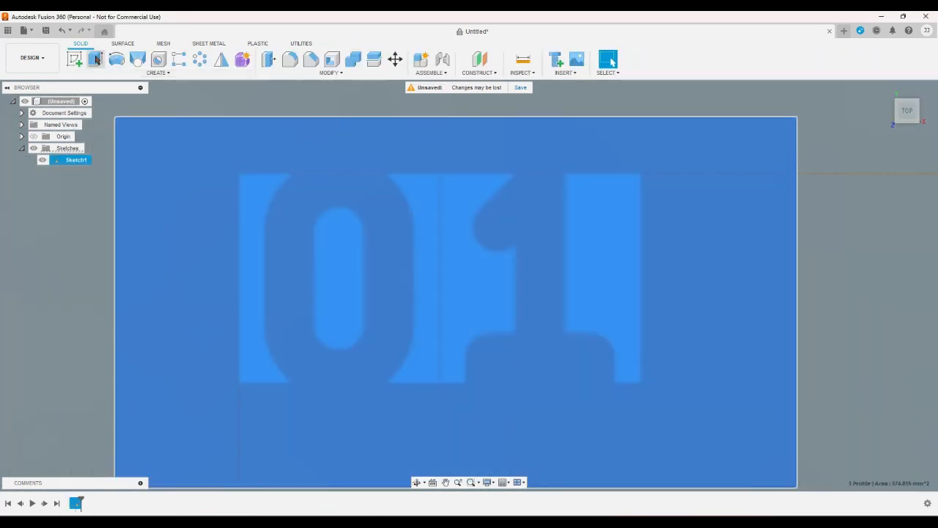
left_click(94, 59)
type("5")
key("Return")
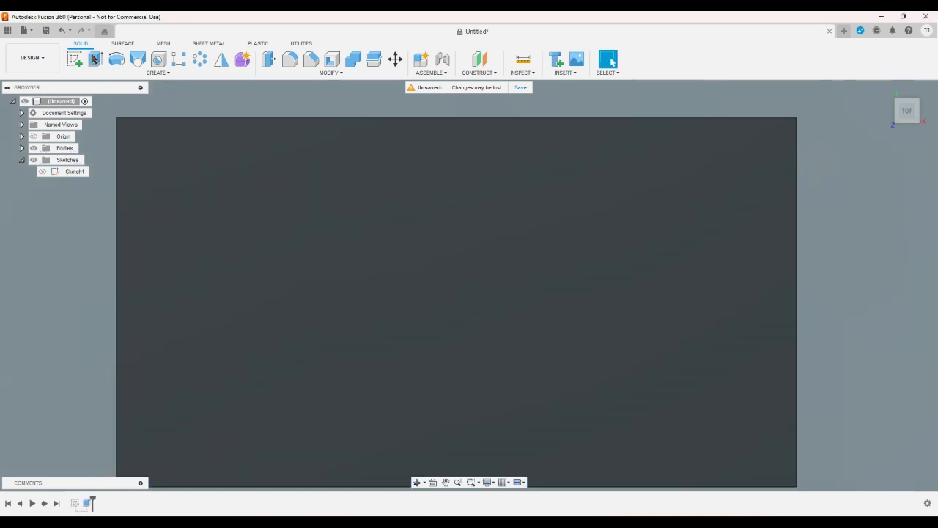
left_click(43, 171)
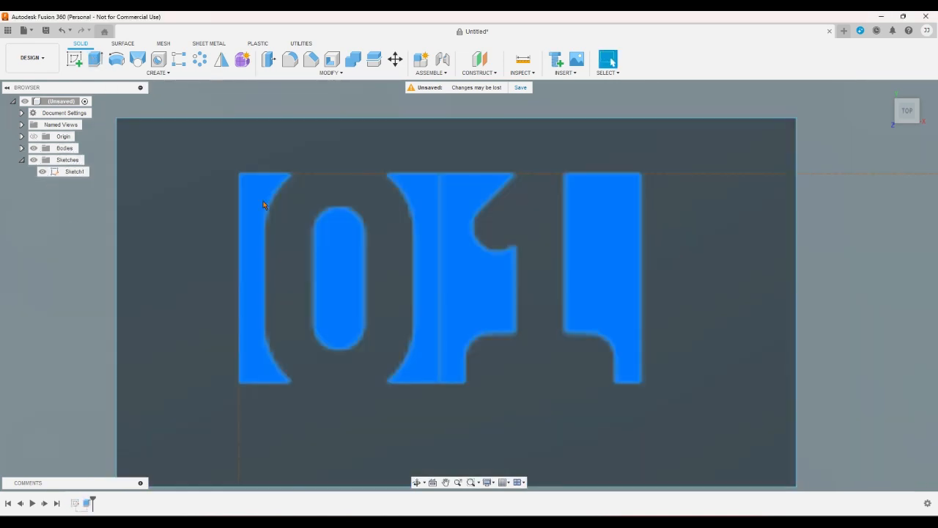
Extrude the 01 text as a cut through the plate and hide the sketch.
left_click(95, 60)
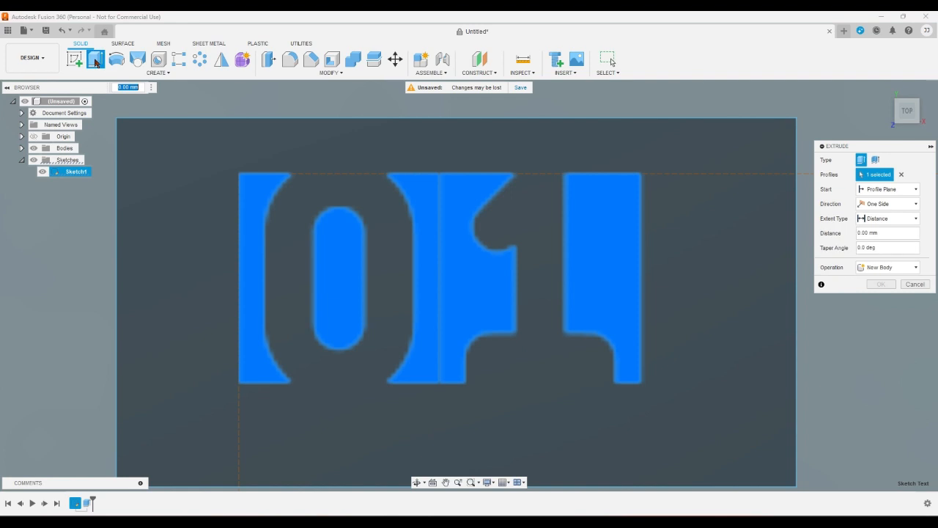
key("Return")
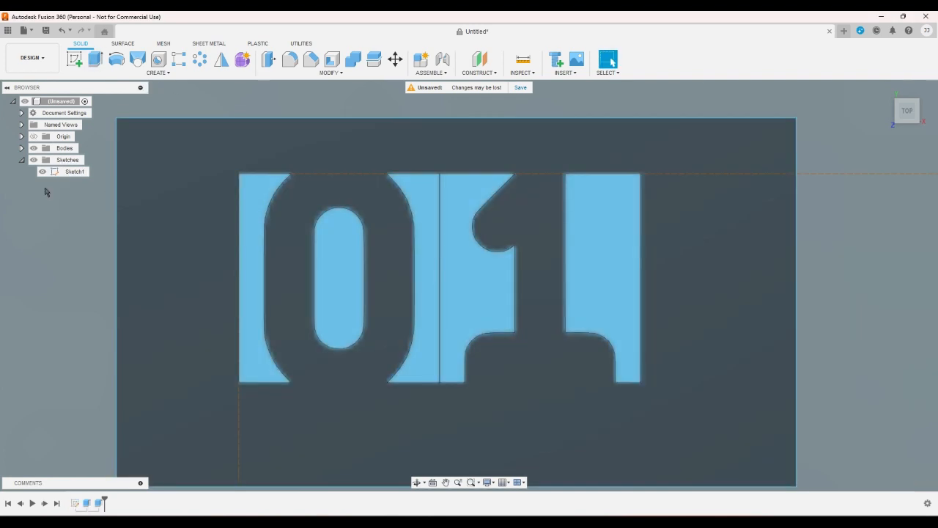
left_click(43, 172)
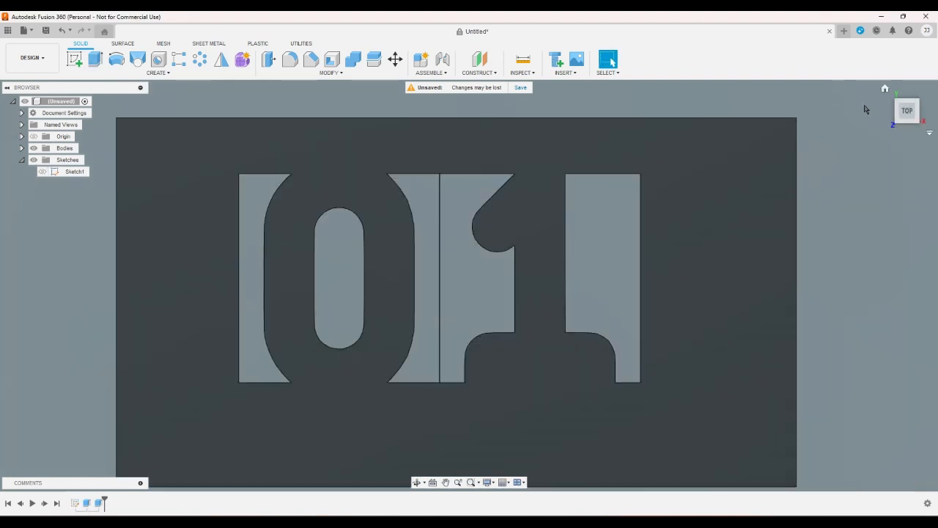
scroll(695, 191, "down", 2)
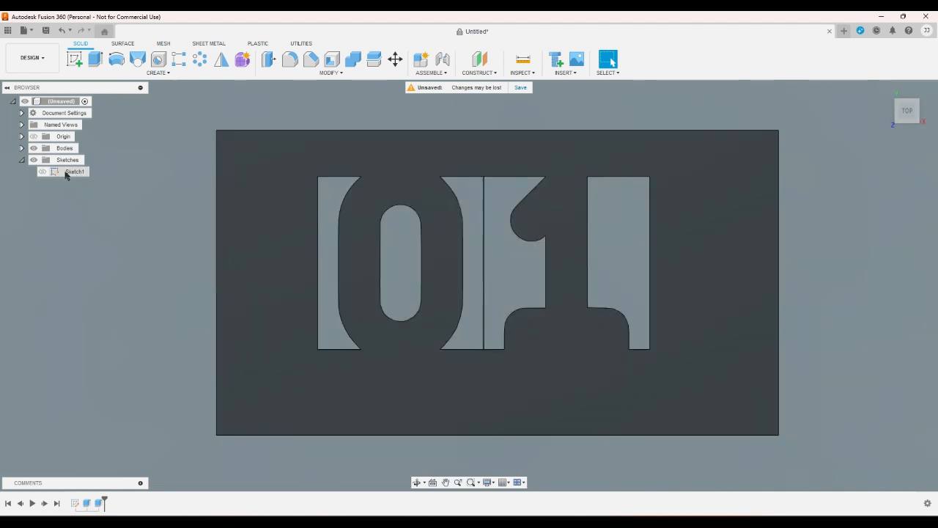
Edit the sketch to set the 01 text's height to 20 mm and stretch the rectangle's lower-right corner to enclose the text.
left_click(78, 173)
double_click(331, 254)
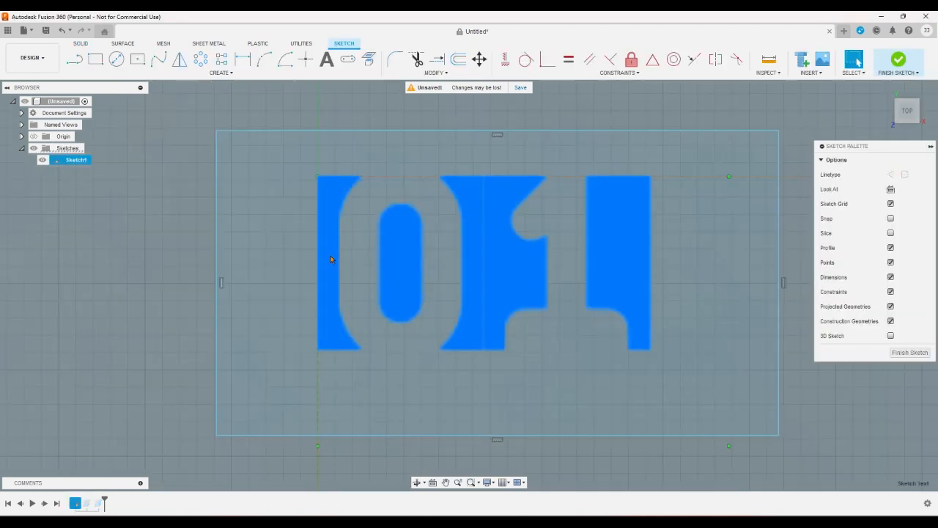
left_click_drag(758, 247, 698, 252)
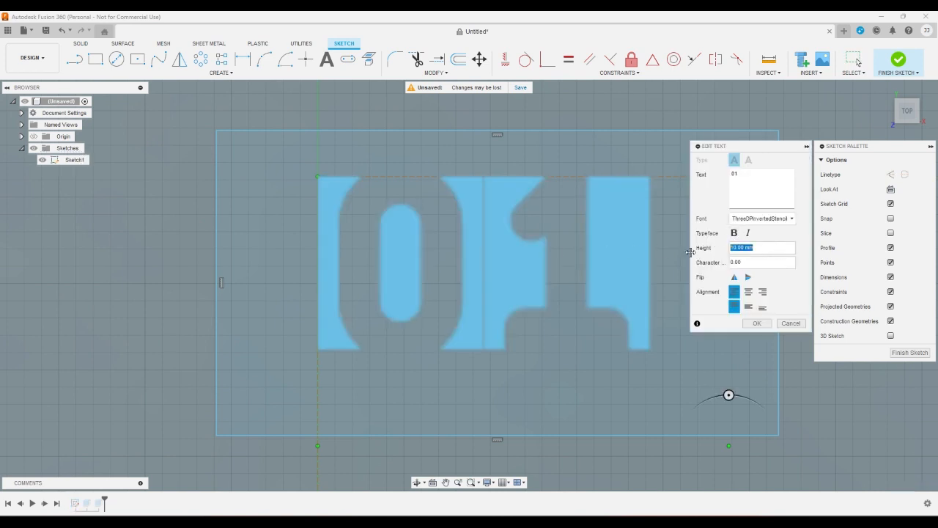
key("Return")
scroll(690, 253, "up", 3)
scroll(691, 252, "down", 5)
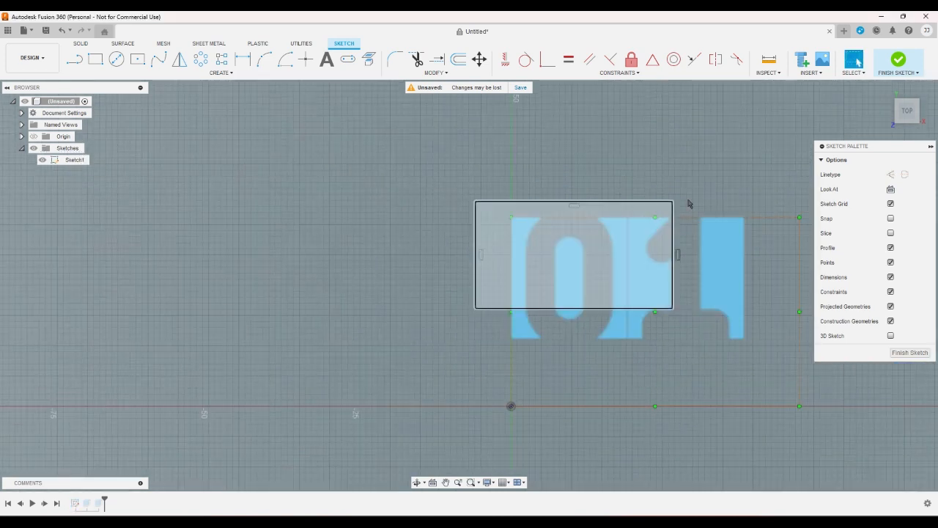
left_click_drag(674, 308, 727, 352)
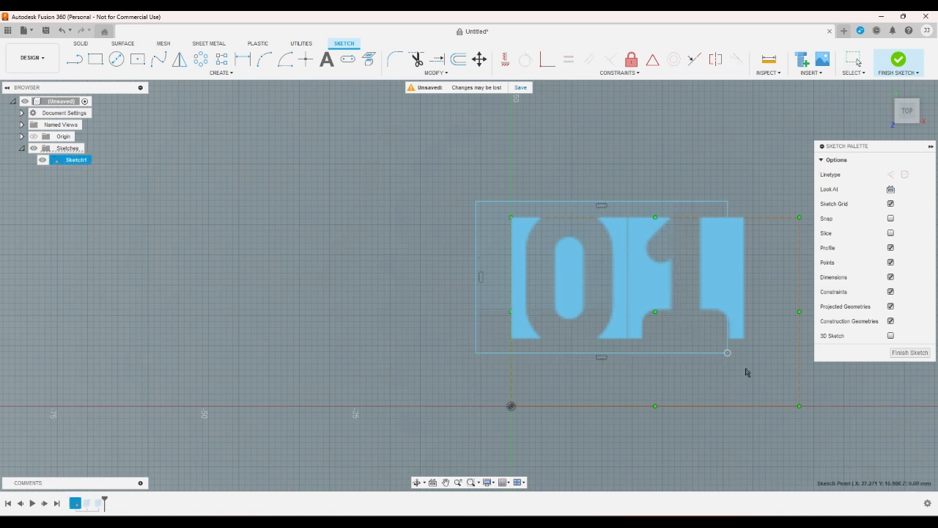
left_click(899, 59)
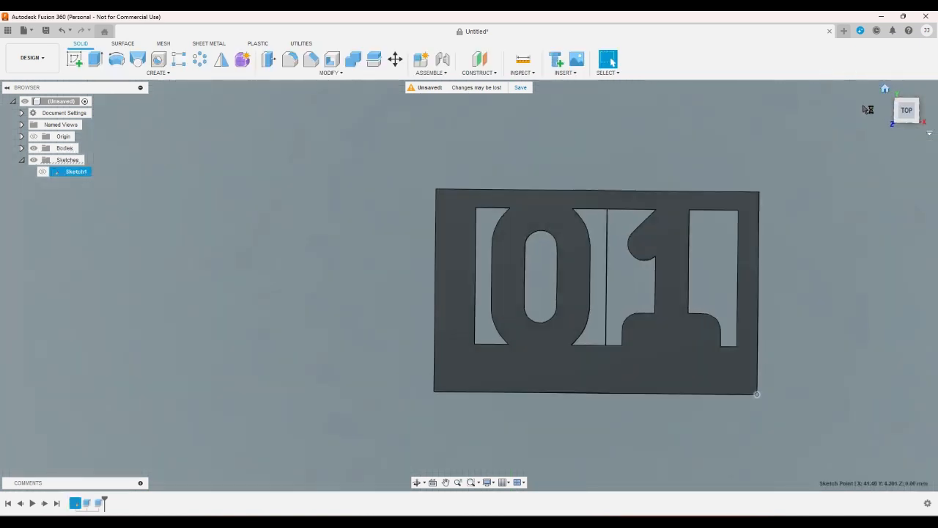
Export the plate body as a 3MF mesh with medium refinement, named 01, to the 3D Printing Font Tests folder on the computer.
left_click(885, 88)
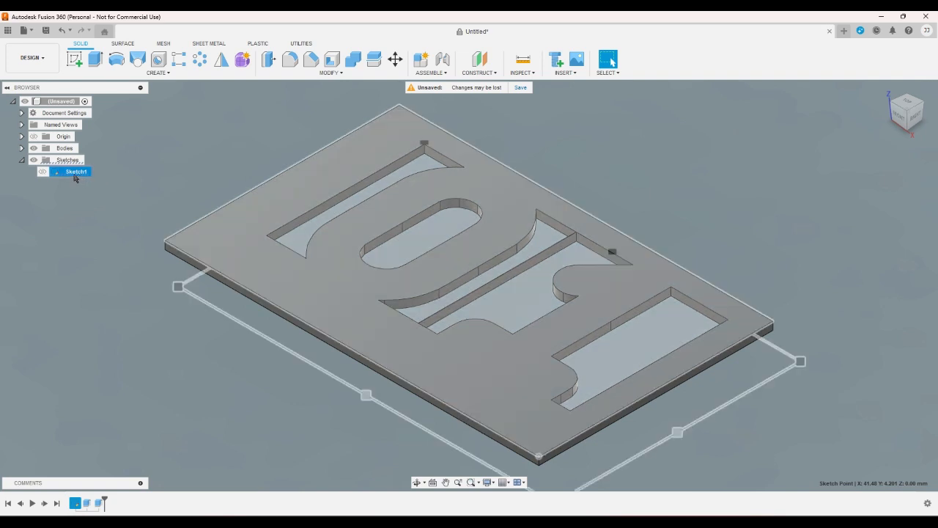
left_click(21, 148)
left_click(75, 164)
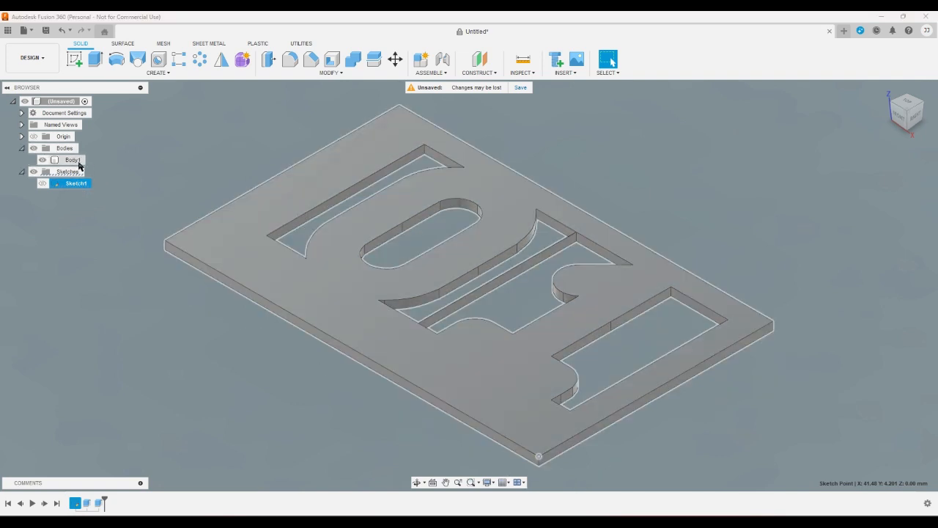
right_click(76, 163)
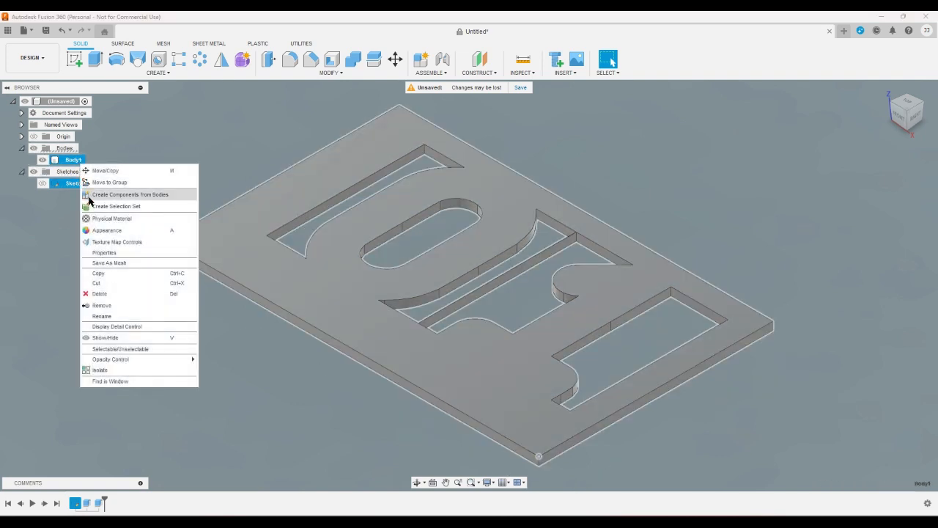
left_click(105, 262)
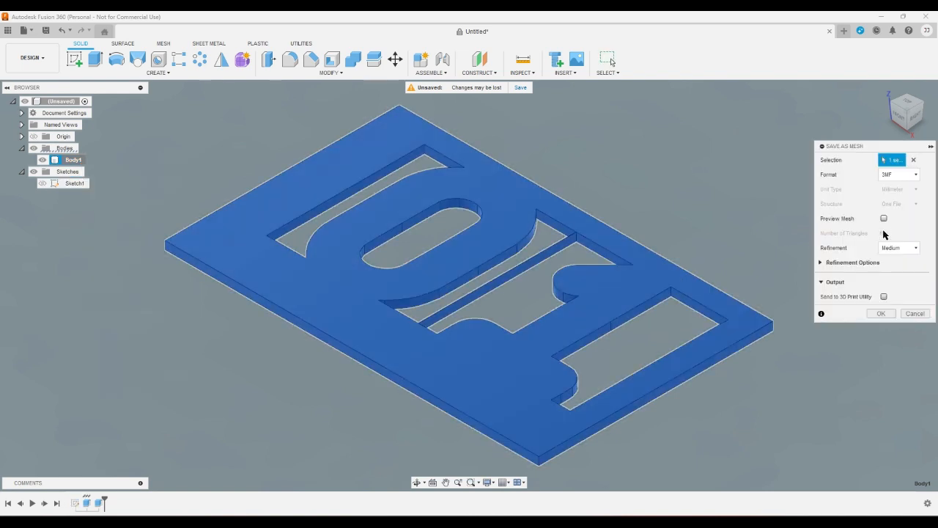
left_click(881, 314)
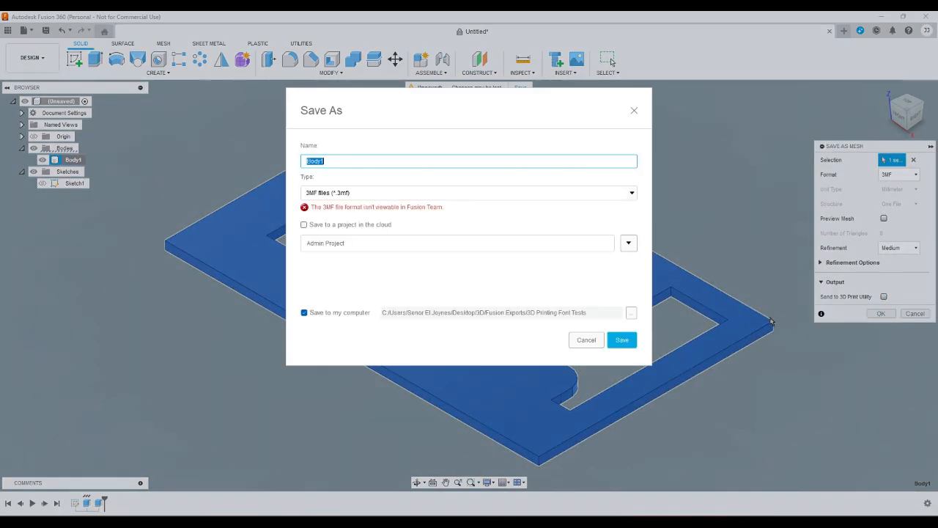
type("01")
left_click(622, 339)
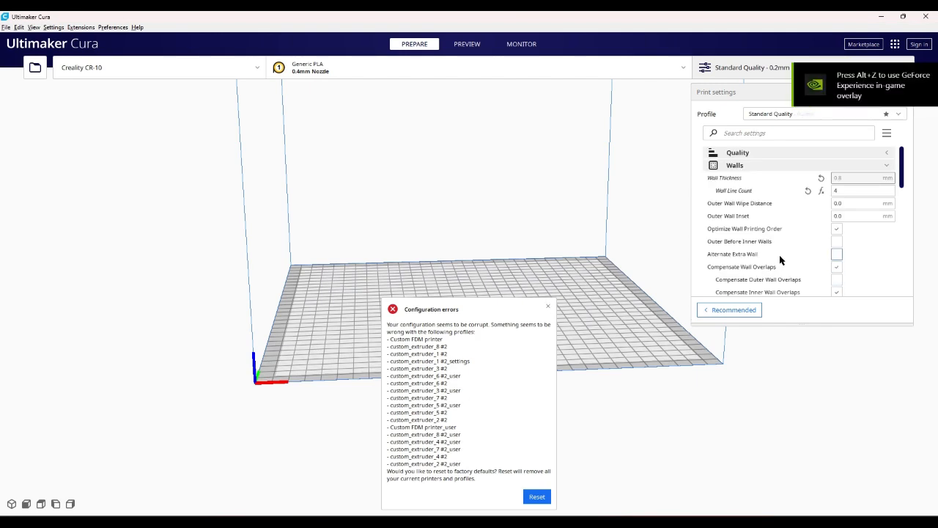
Switch to Ultimaker Cura, dismiss the configuration error message without resetting, and open 01.3mf.
scroll(775, 253, "down", 1)
scroll(772, 241, "down", 2)
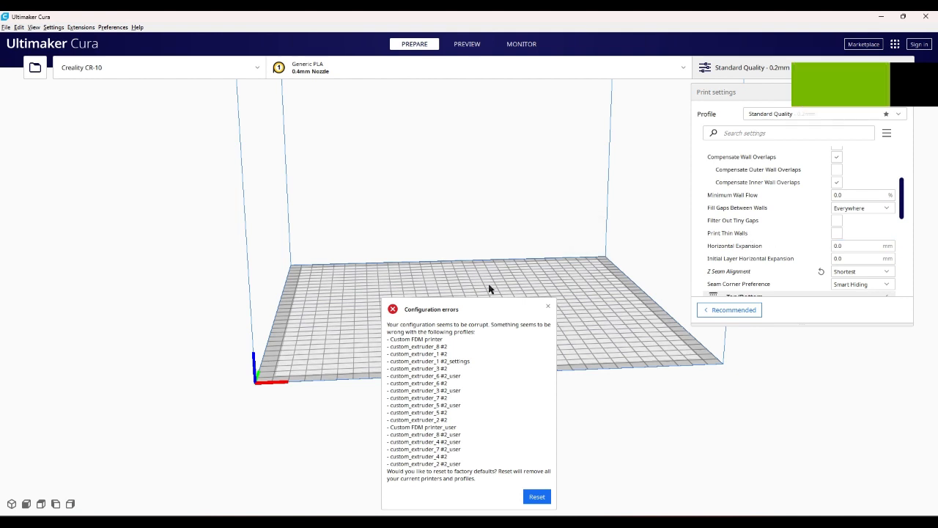
left_click(549, 307)
left_click(35, 68)
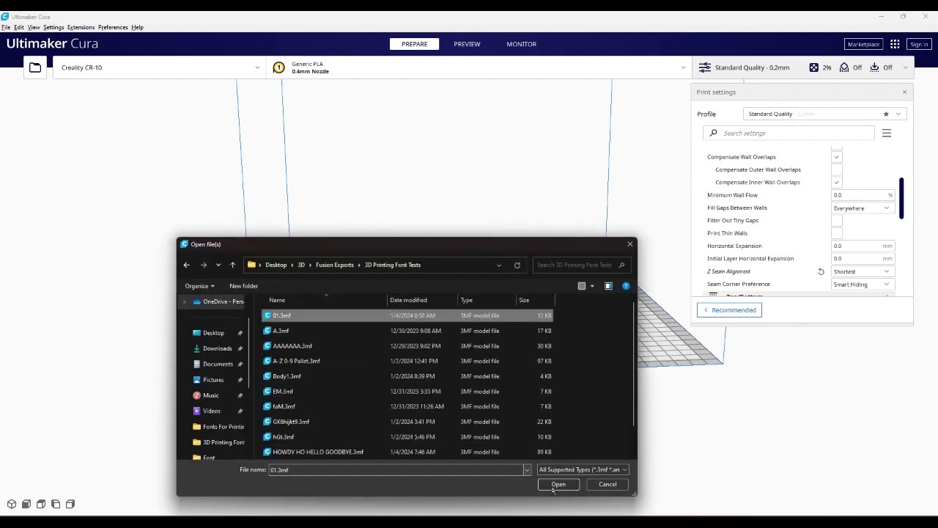
key("Return")
Select the imported 01 plate and centre it on the build plate.
left_click(305, 381)
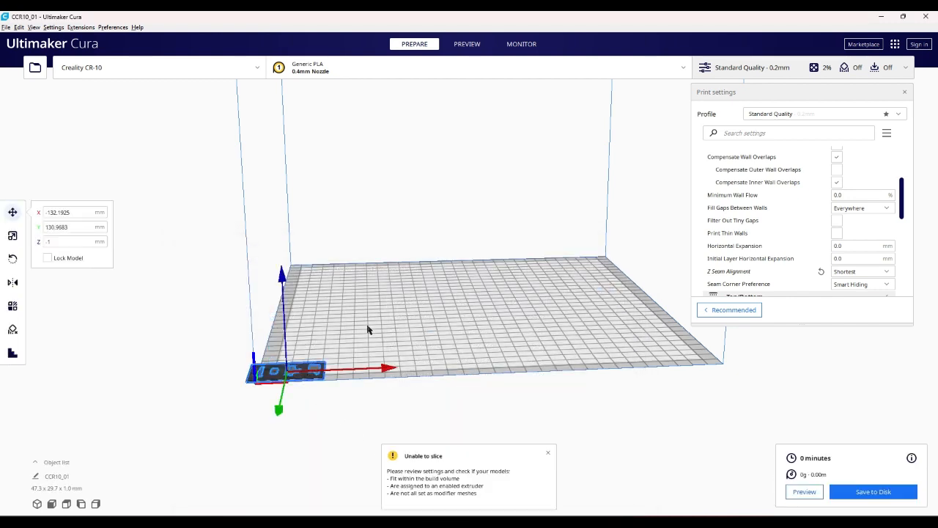
right_click(369, 329)
left_click(389, 330)
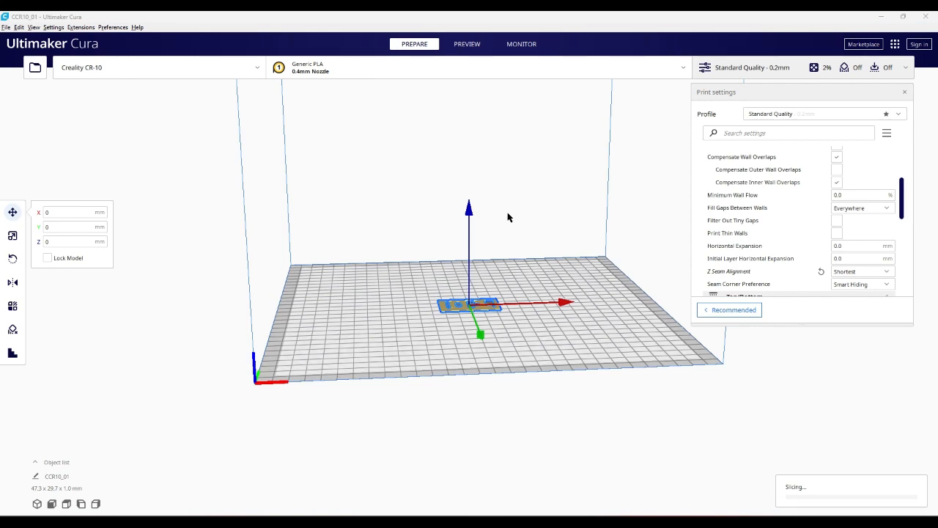
Slice the 01 plate in the layer preview and examine it from above and at an angle.
left_click(467, 44)
left_click_drag(492, 176, 496, 348)
scroll(496, 348, "up", 5)
left_click(503, 402)
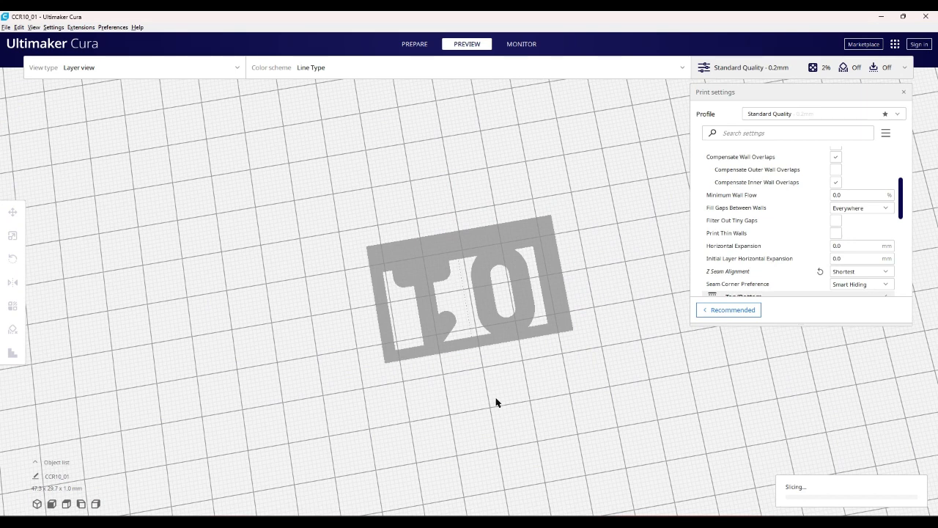
scroll(496, 402, "down", 3)
left_click(488, 321)
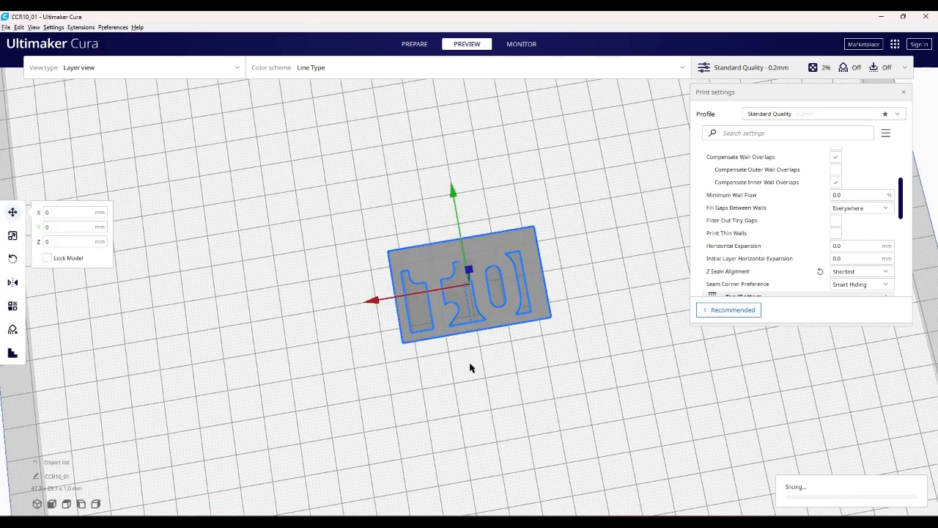
left_click_drag(472, 367, 587, 327)
right_click(307, 313)
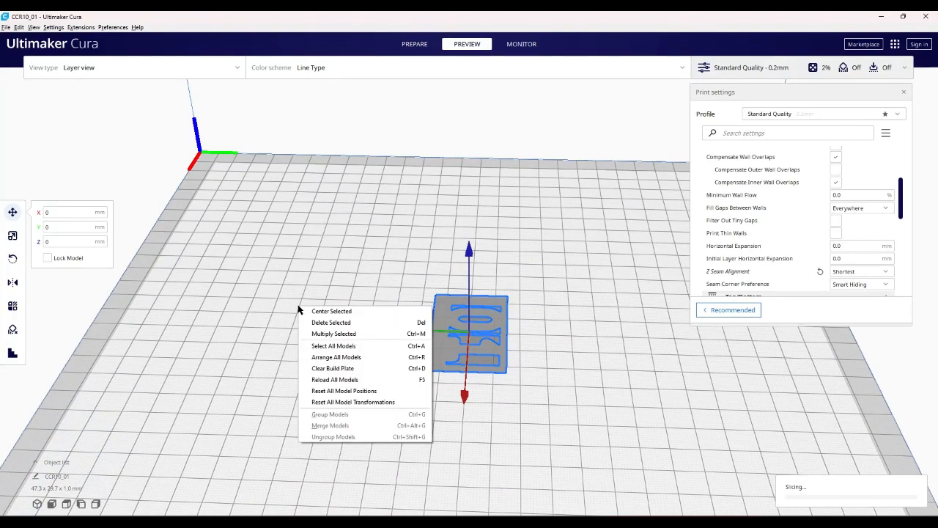
left_click(308, 314)
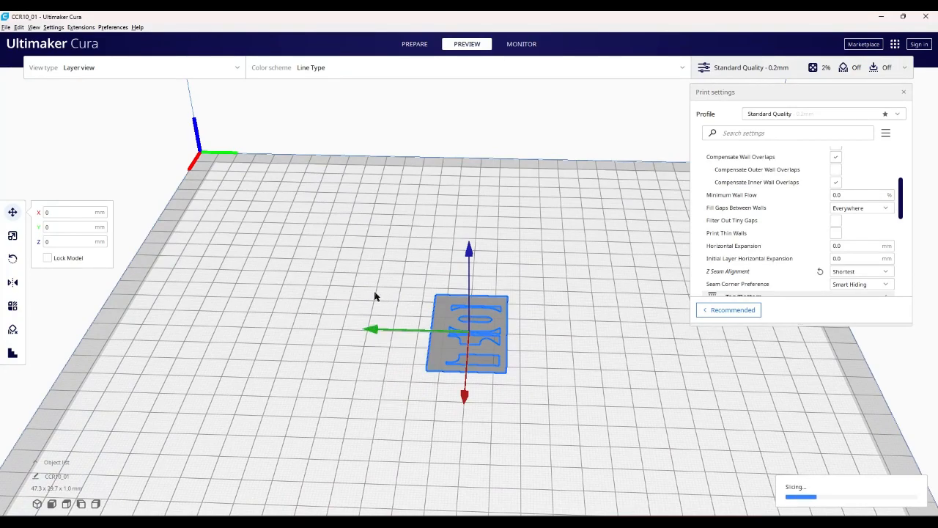
left_click_drag(377, 293, 426, 356)
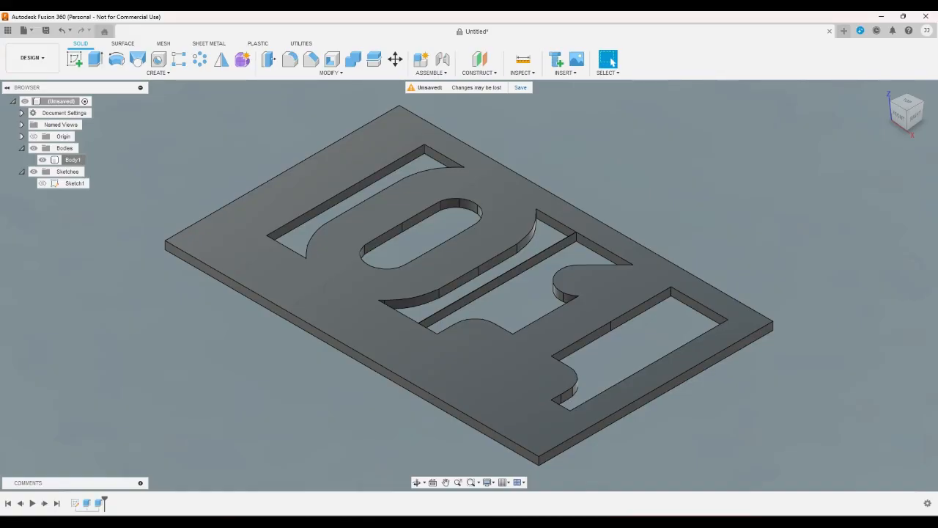
Switch back to Fusion 360, set the 01 text's height to 50 mm in the sketch, and stretch the rectangle to enclose it.
double_click(73, 183)
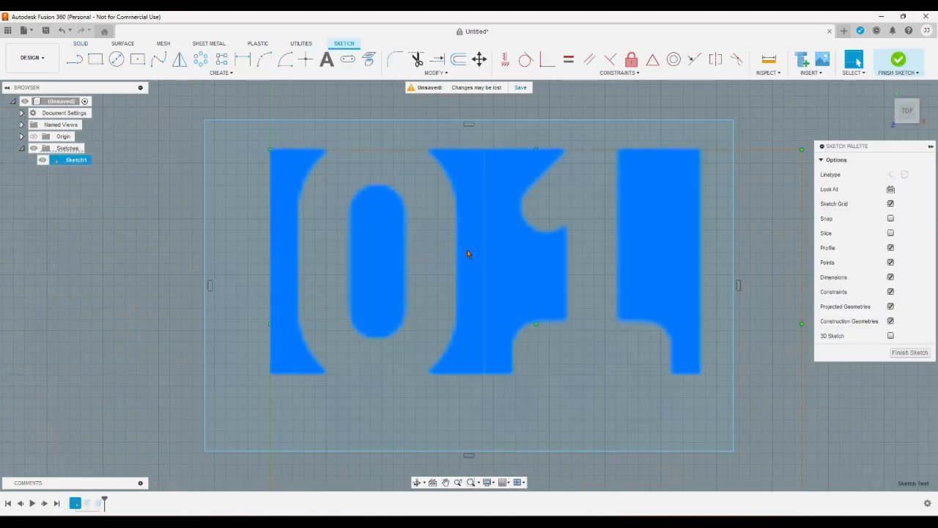
double_click(467, 250)
left_click(764, 251)
type("20 mm")
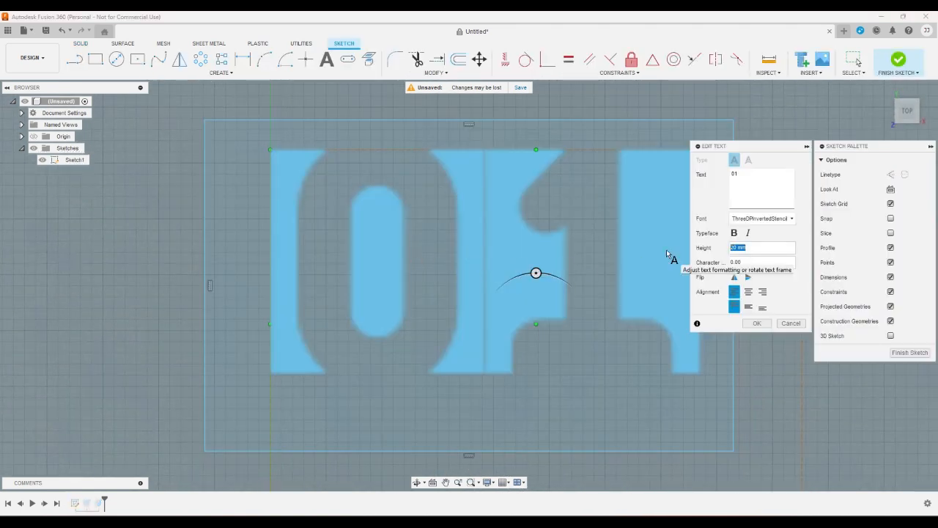
key("Return")
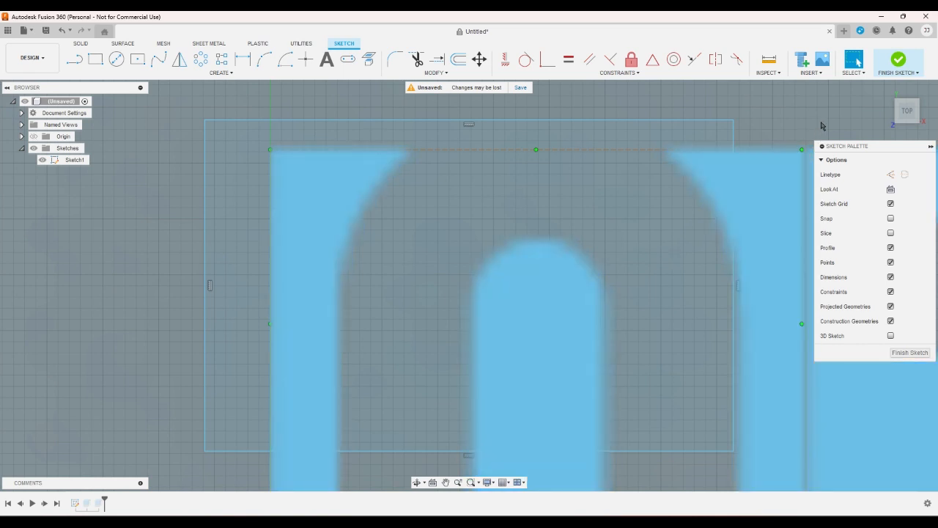
scroll(366, 172, "down", 3)
scroll(380, 266, "down", 2)
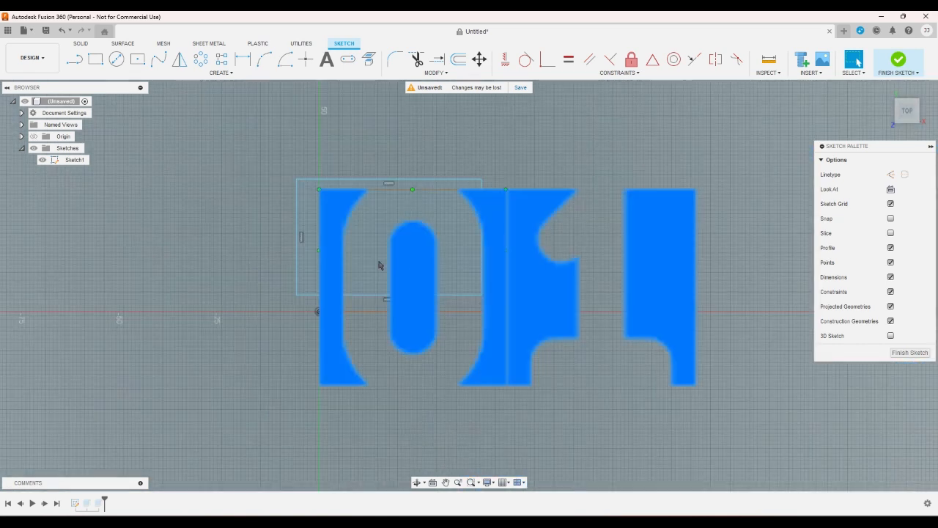
left_click_drag(481, 296, 722, 405)
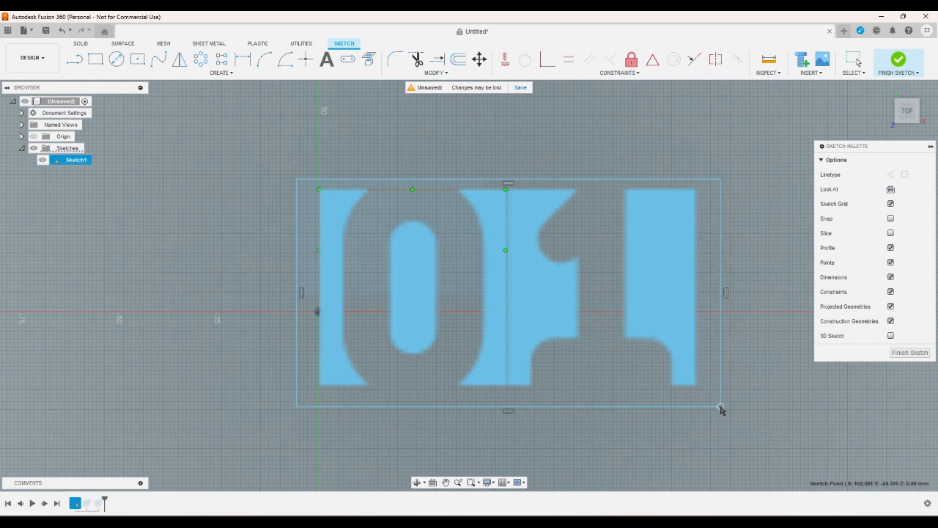
left_click(898, 60)
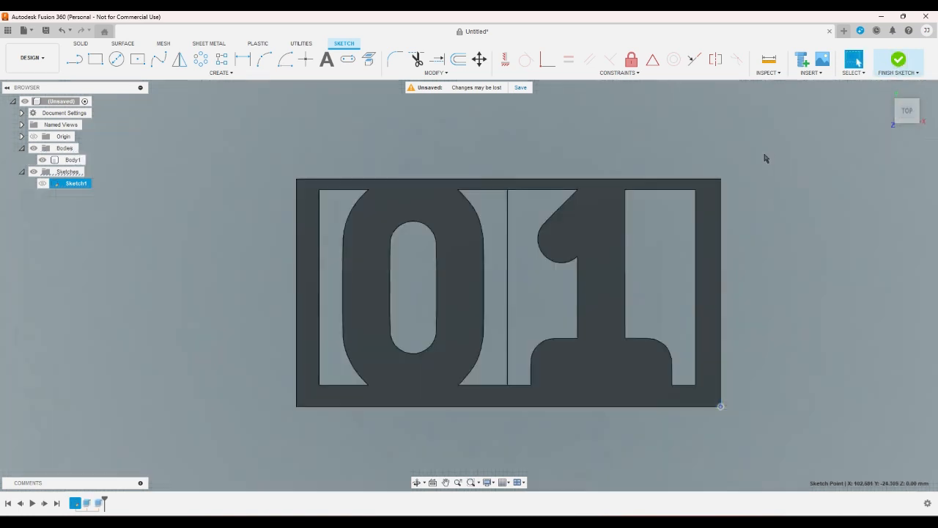
Export the enlarged plate body as a 3MF mesh named 01, replacing the existing file.
right_click(80, 160)
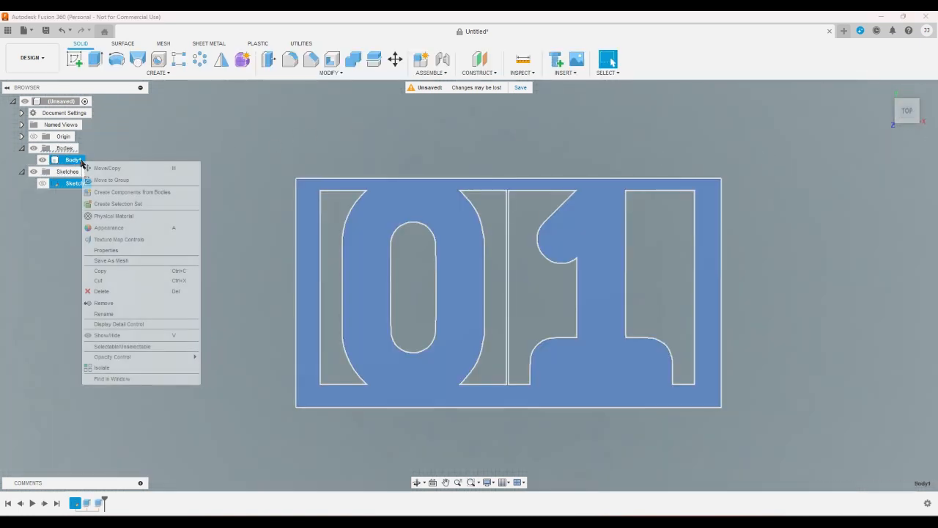
left_click(111, 261)
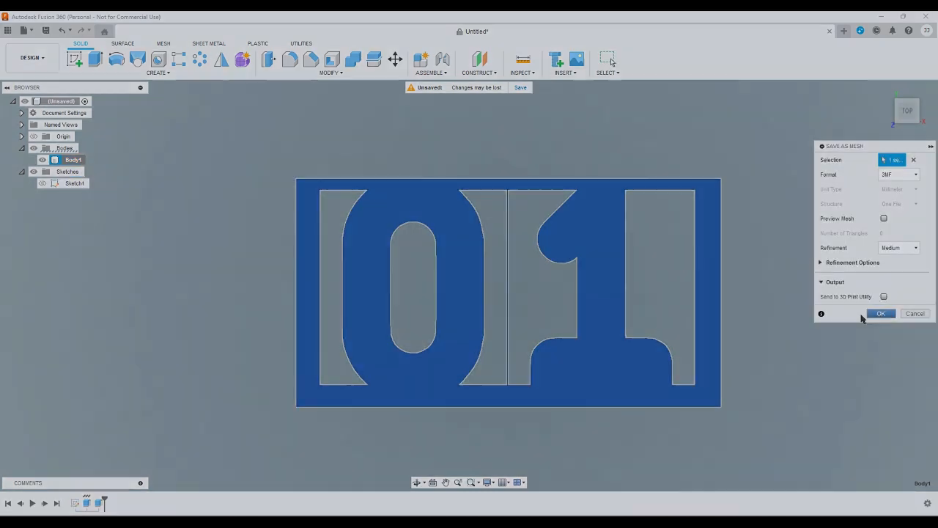
left_click(869, 315)
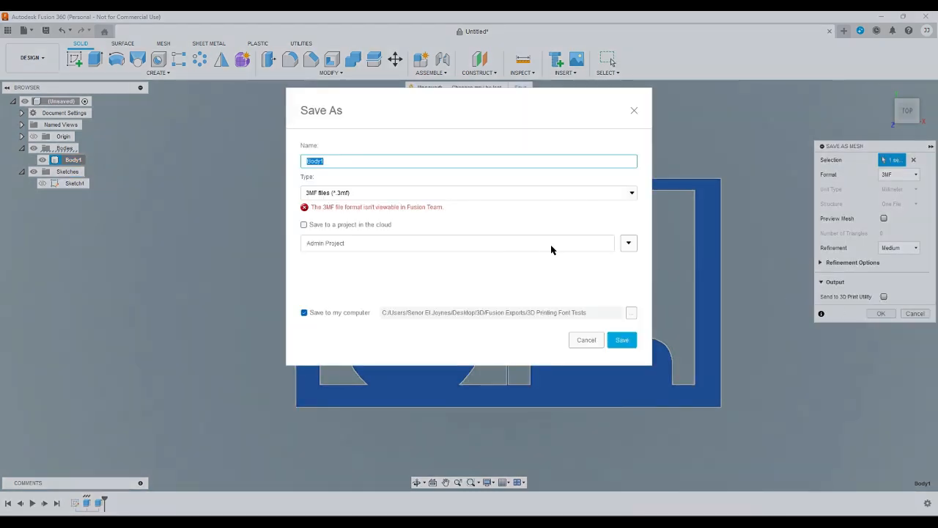
type("01")
key("Return")
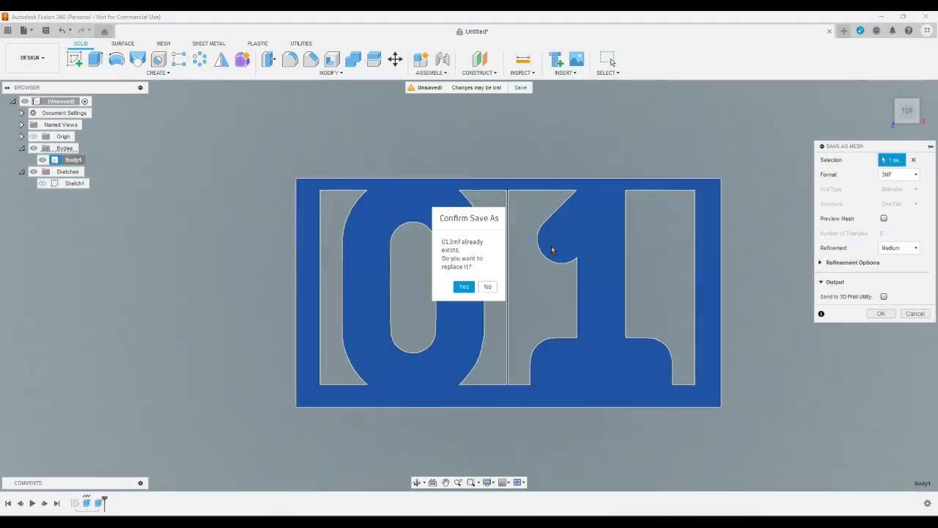
left_click(458, 287)
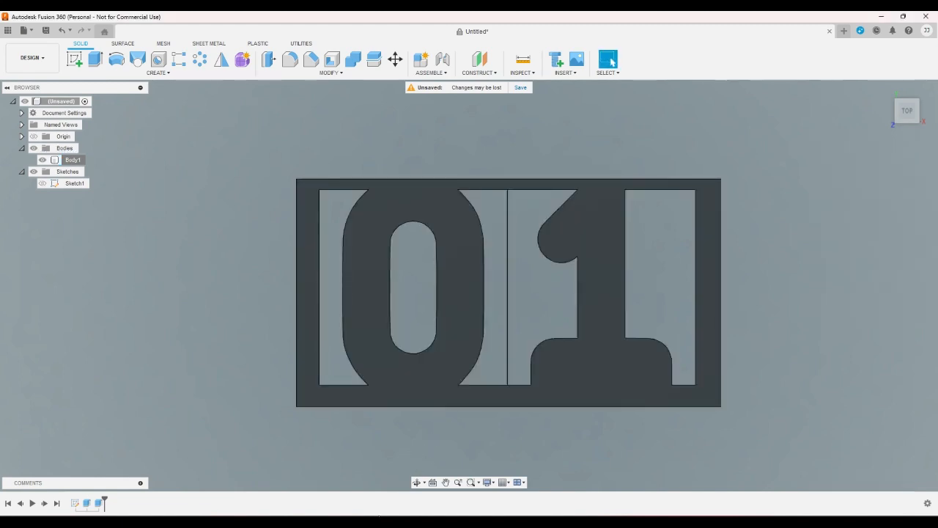
Switch to Cura, reload the modified 01 plate and examine its sliced layers from above and at an angle.
key("alt+Tab")
left_click(547, 499)
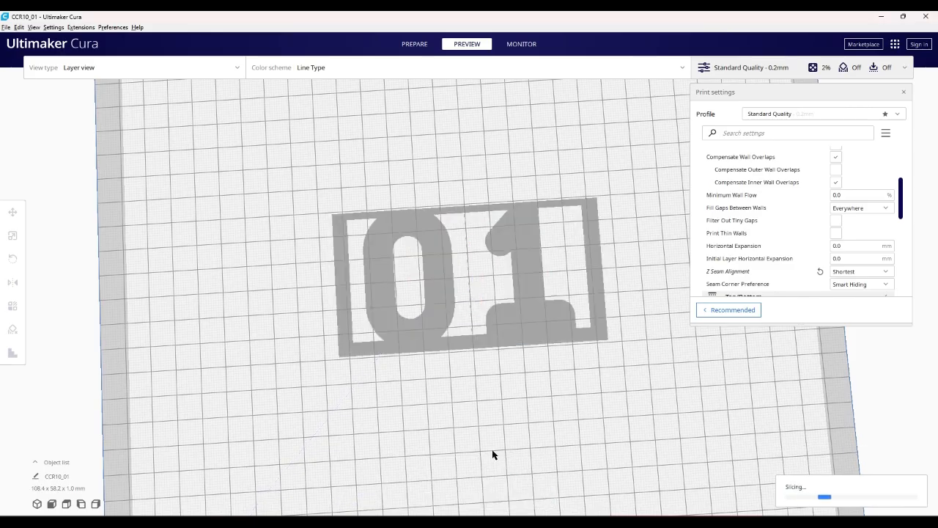
left_click_drag(492, 448, 461, 407)
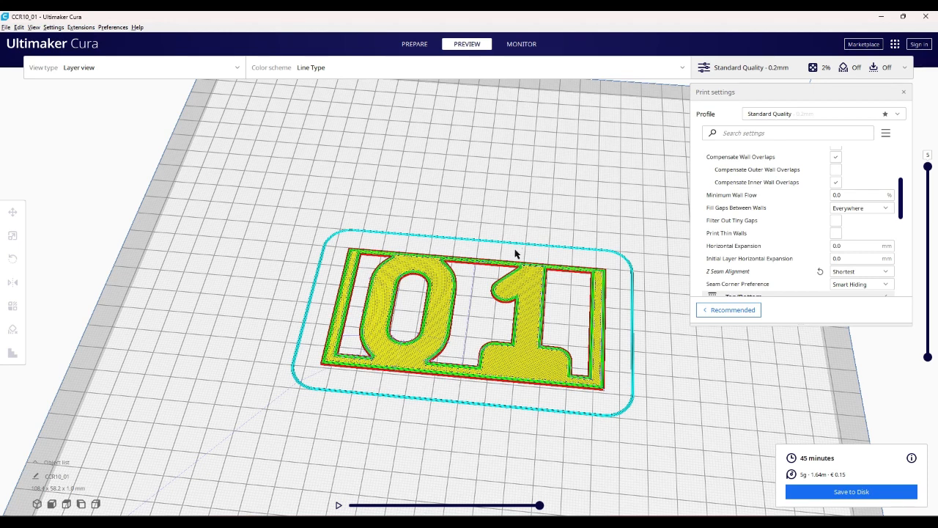
scroll(515, 253, "up", 10)
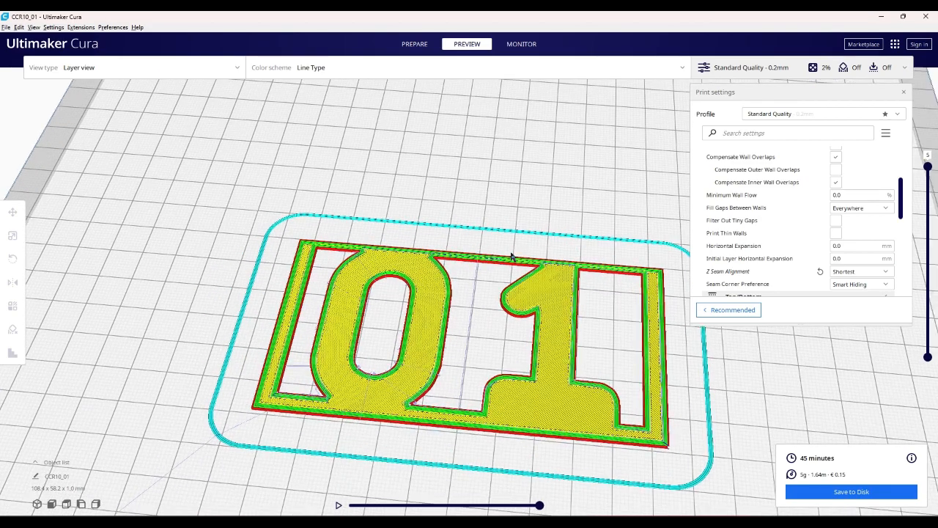
left_click_drag(495, 283, 474, 295)
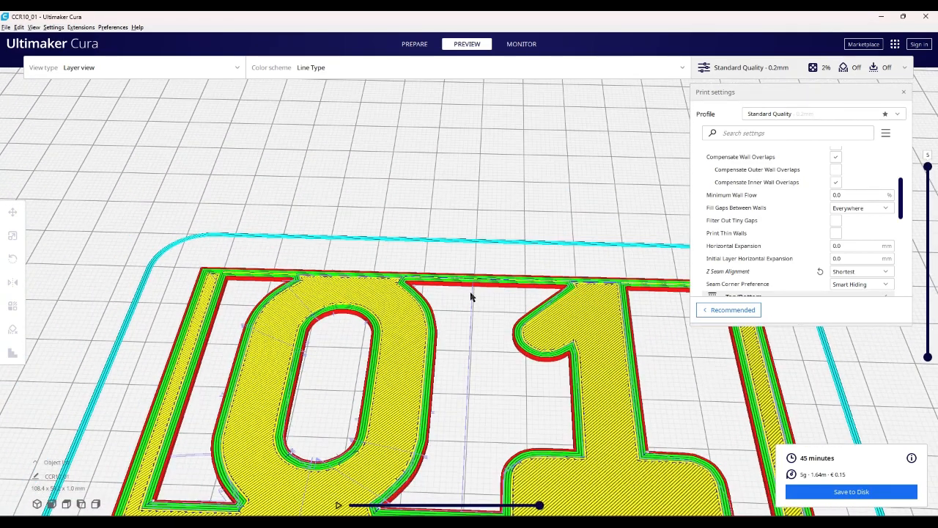
scroll(483, 401, "down", 10)
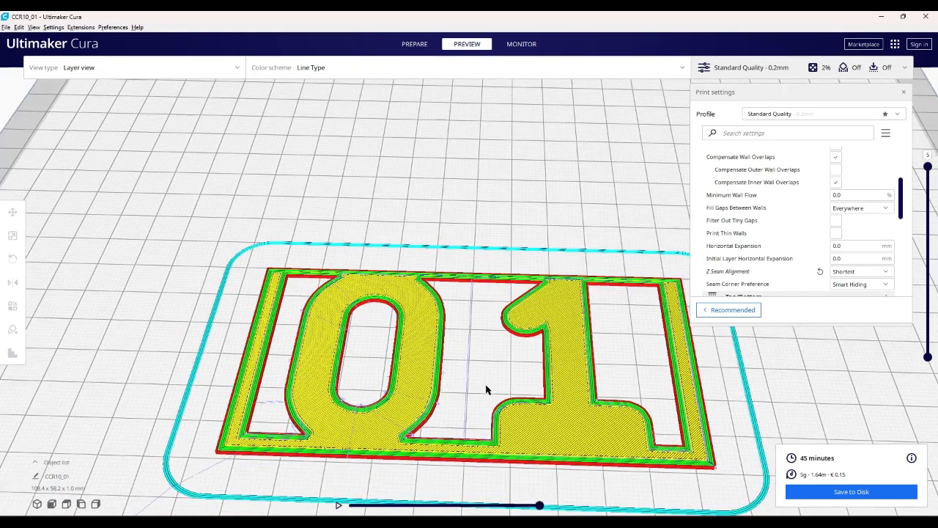
scroll(488, 381, "up", 3)
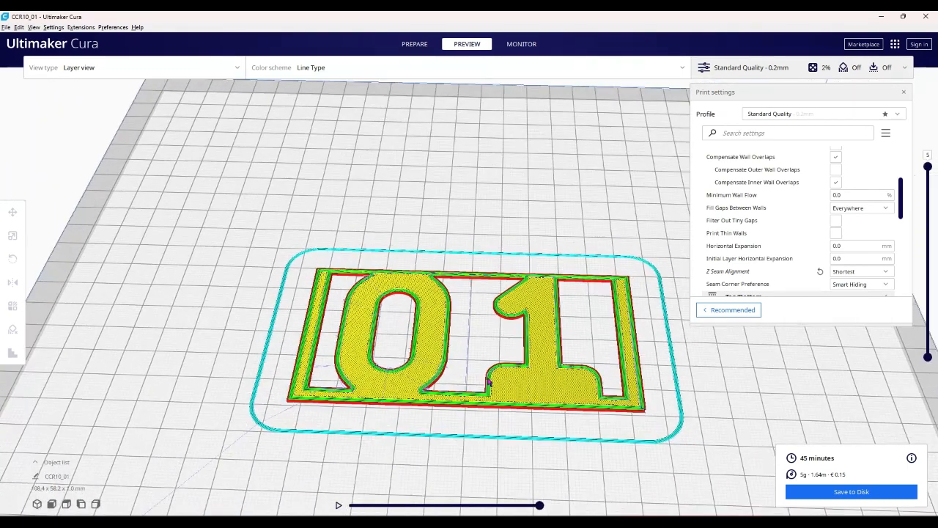
left_click_drag(480, 362, 450, 330)
scroll(450, 330, "up", 3)
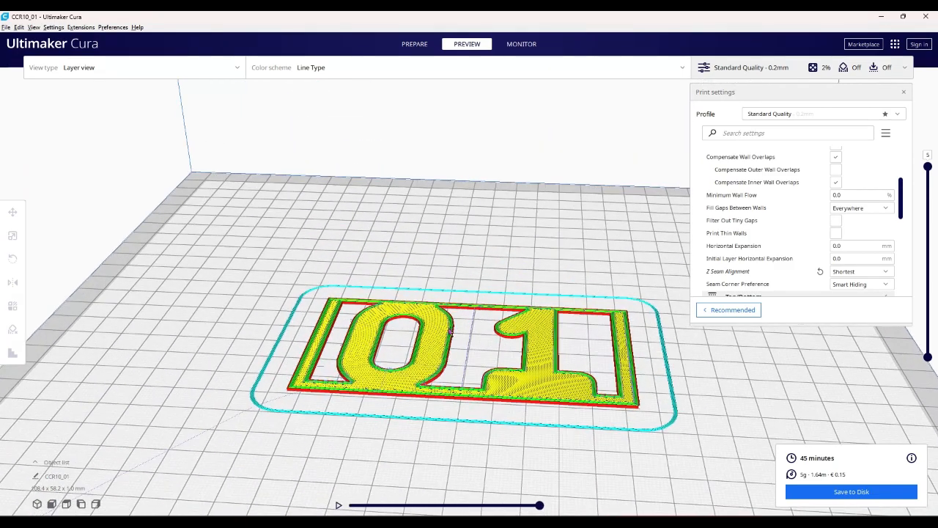
scroll(474, 404, "down", 3)
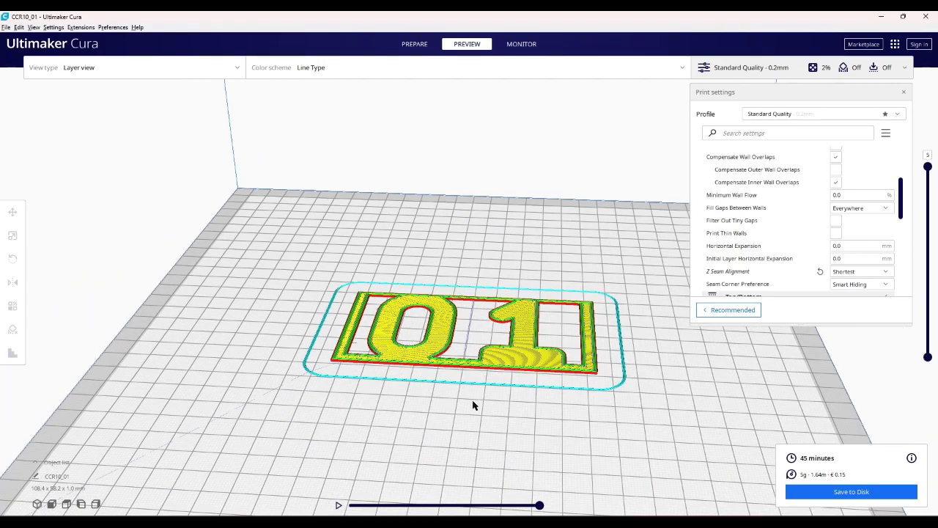
left_click_drag(474, 406, 472, 441)
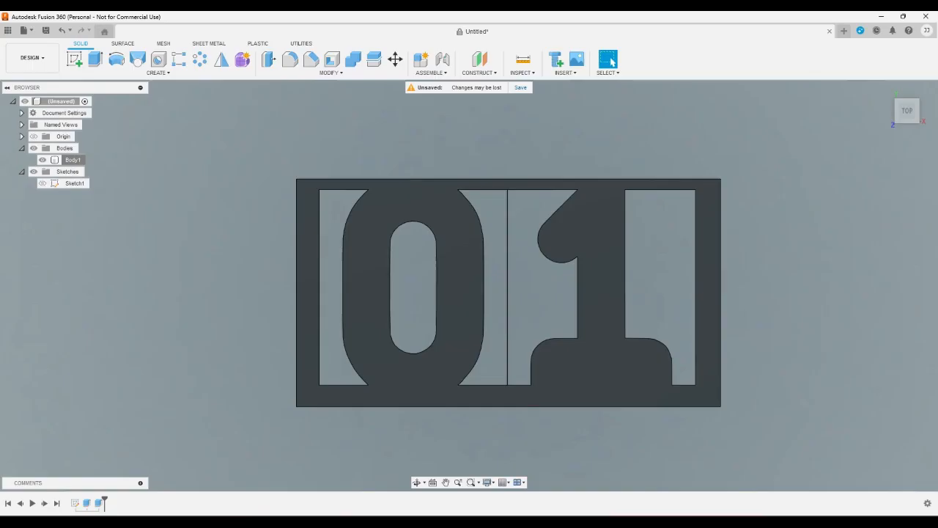
Switch back to Fusion 360, reopen the plate's sketch and set the 01 text's height to 100 mm.
left_click(73, 183)
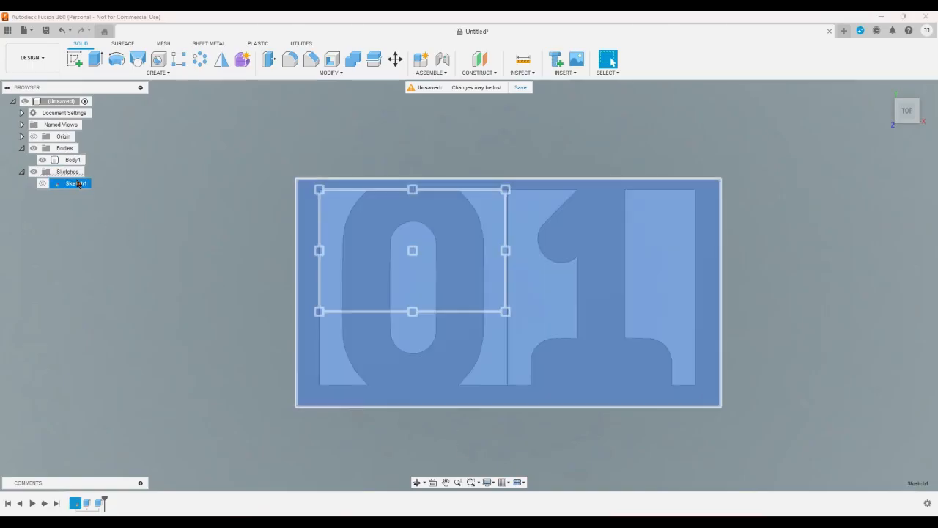
double_click(412, 282)
double_click(413, 278)
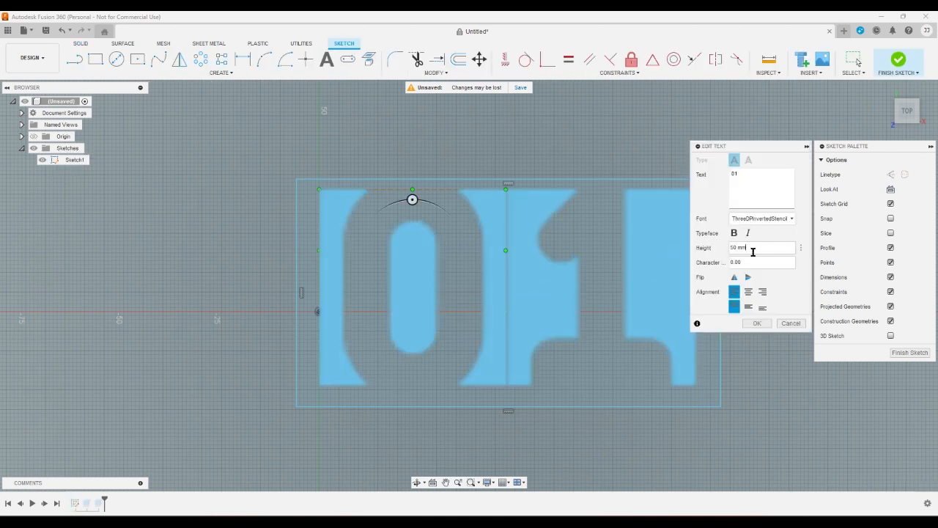
left_click_drag(753, 251, 724, 253)
type("100")
key("Return")
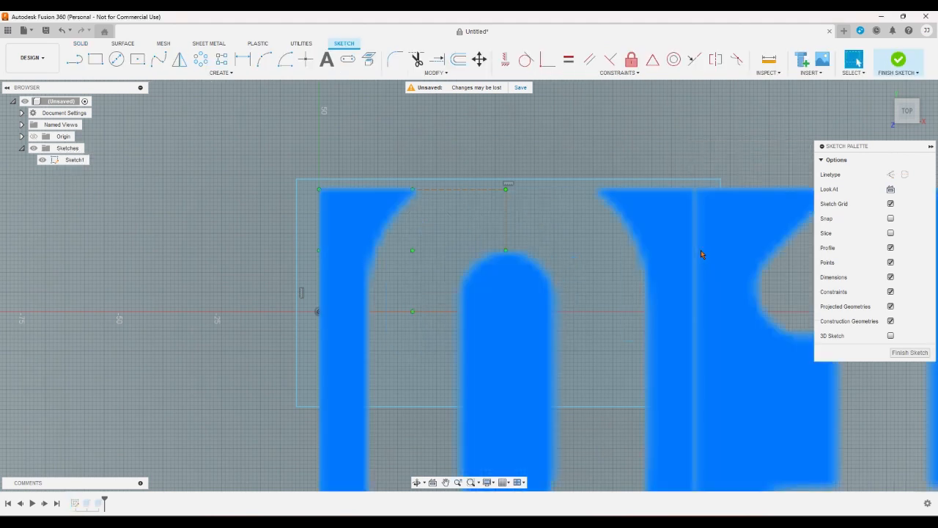
Stretch the rectangle's corner outward to enclose the enlarged 01 text and finish the sketch.
scroll(498, 227, "down", 5)
scroll(390, 232, "down", 2)
scroll(499, 284, "up", 2)
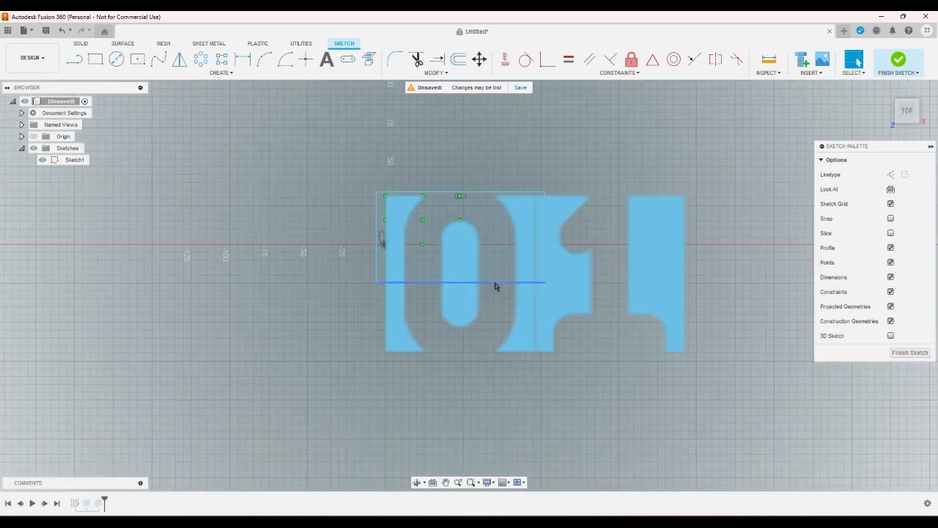
left_click(513, 283)
left_click_drag(545, 285, 715, 378)
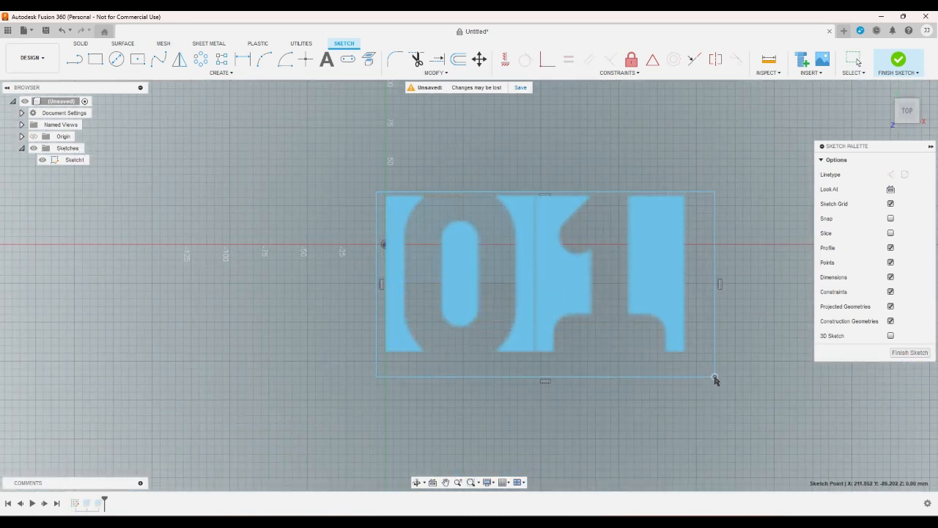
left_click(907, 77)
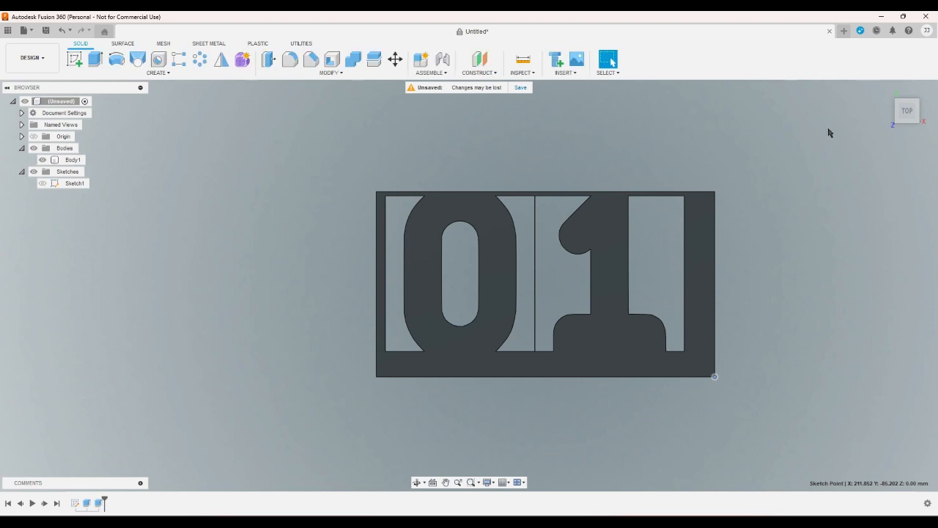
Save the resized plate body as a 3MF mesh named 01, overwriting the existing file.
right_click(73, 161)
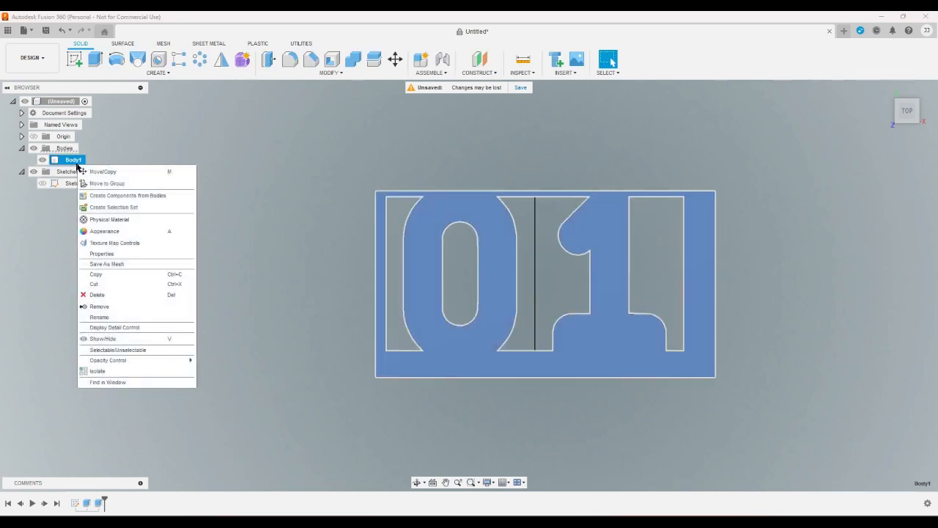
left_click(121, 263)
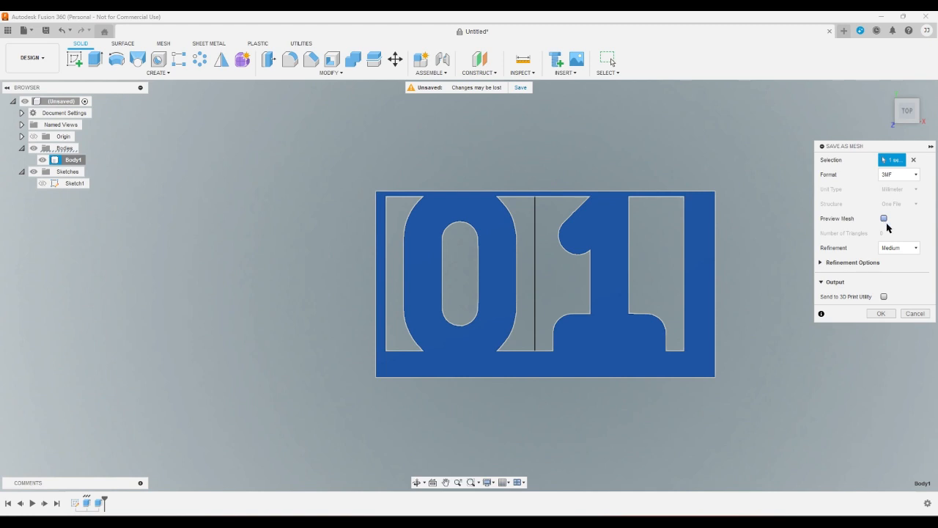
left_click(881, 313)
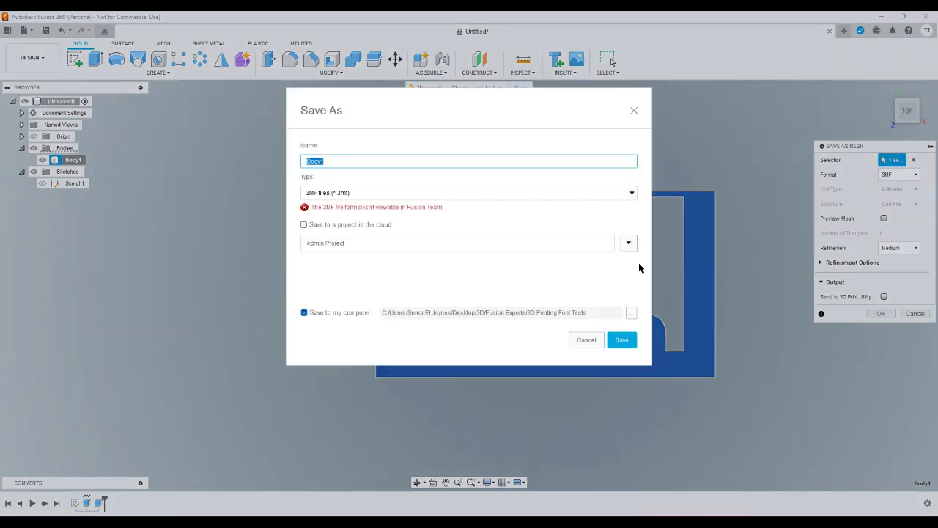
key("Return")
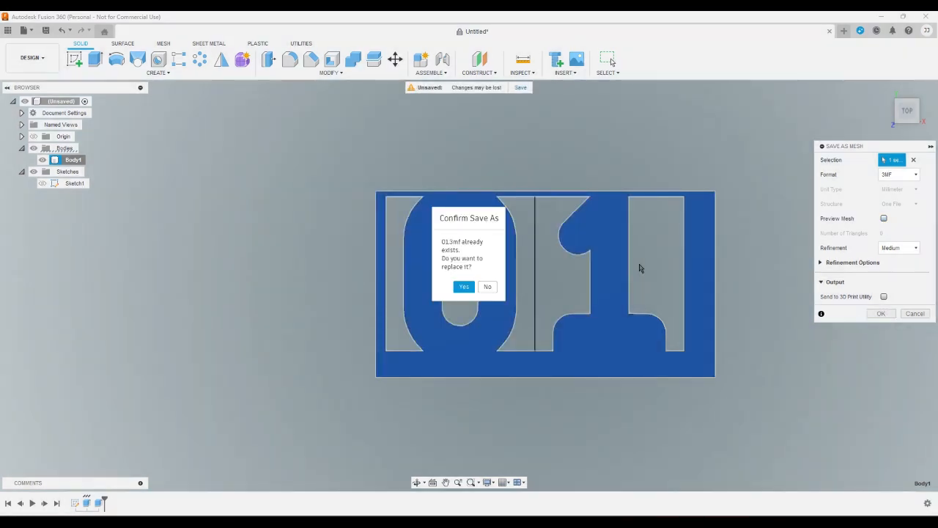
key("Return")
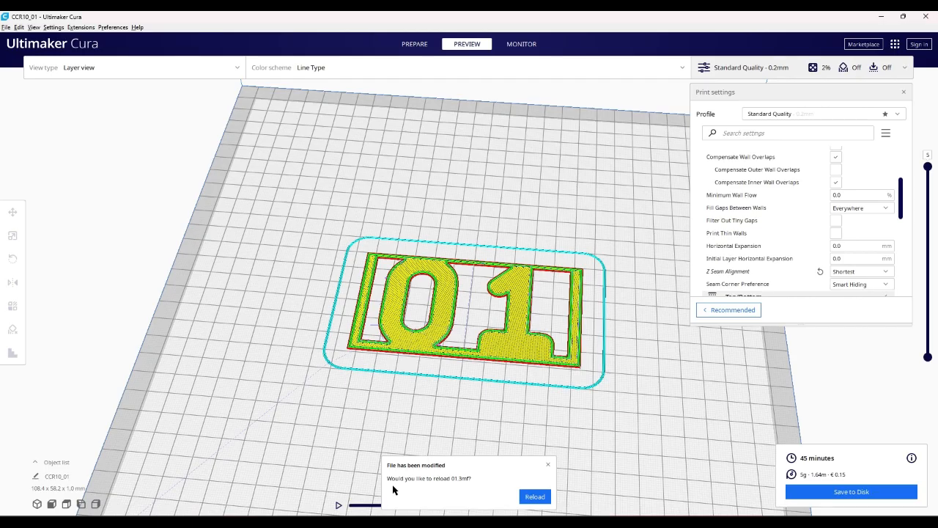
Reload the 01.3mf plate in Cura and enable Print Thin Walls to reslice it.
left_click(535, 496)
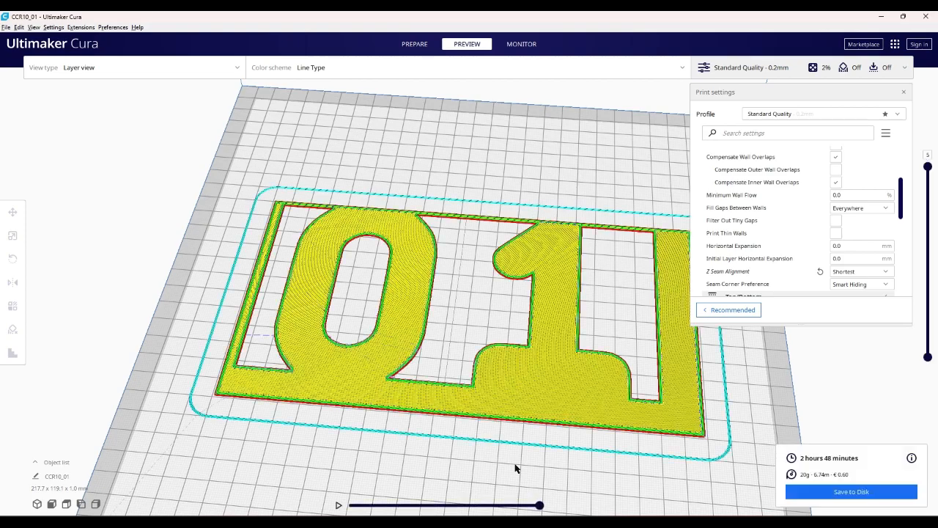
scroll(507, 442, "down", 5)
left_click_drag(499, 440, 473, 458)
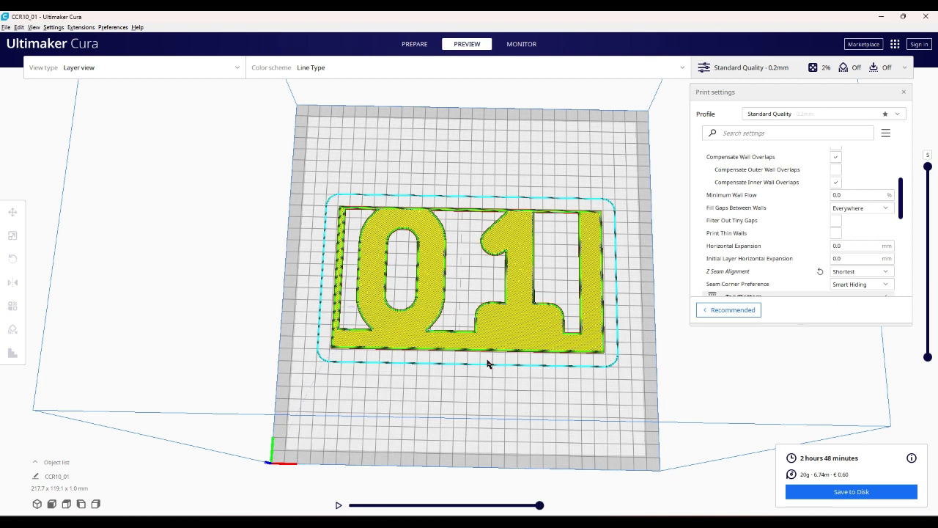
left_click(504, 337)
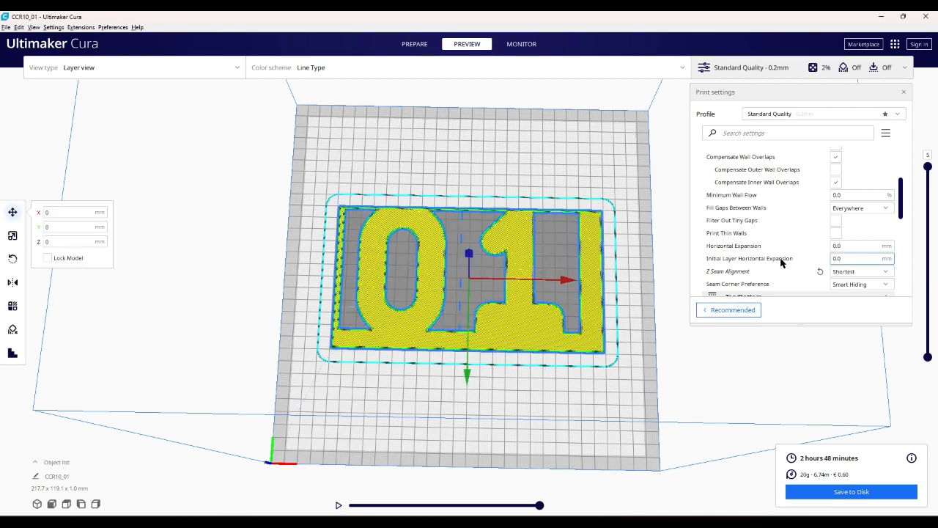
left_click(835, 234)
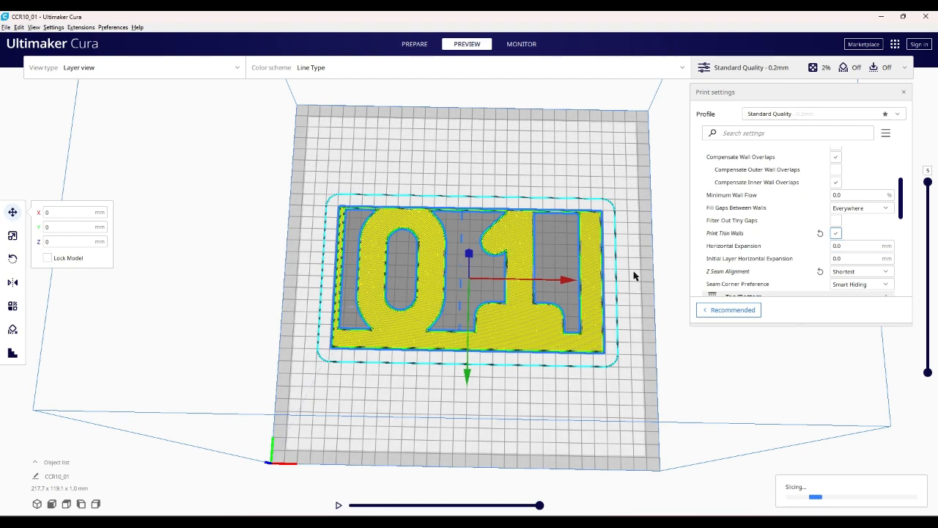
Examine the resliced plate up close and from above, especially the thin line between the 0 and the 1.
left_click_drag(635, 275, 635, 208)
left_click_drag(537, 244, 460, 245)
scroll(492, 294, "up", 10)
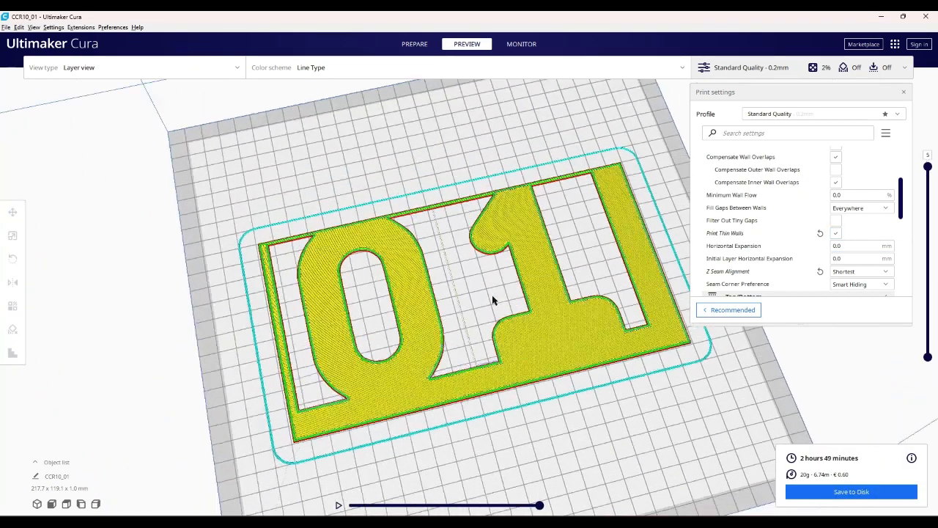
left_click_drag(503, 325, 471, 376)
scroll(486, 308, "up", 5)
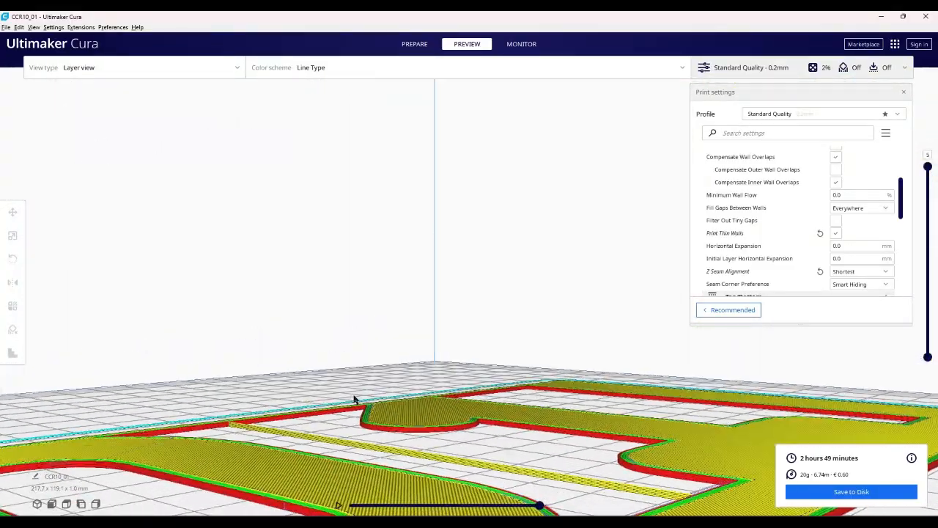
left_click_drag(356, 402, 298, 415)
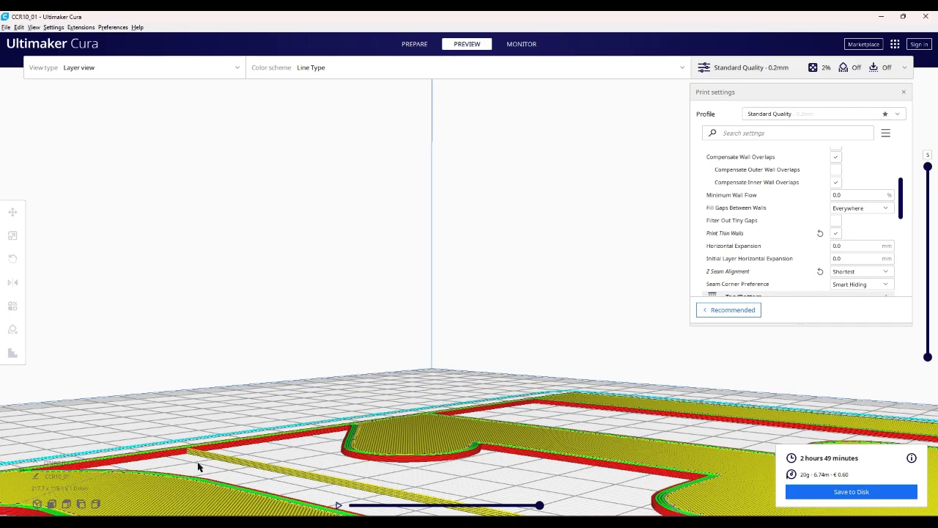
left_click_drag(198, 469, 237, 438)
scroll(235, 435, "down", 5)
scroll(235, 436, "down", 2)
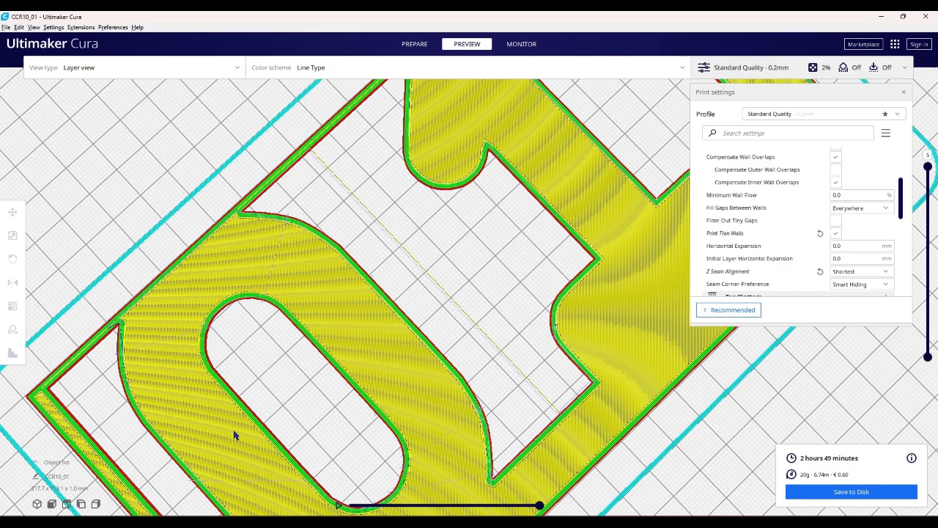
scroll(234, 436, "down", 5)
left_click_drag(285, 415, 226, 445)
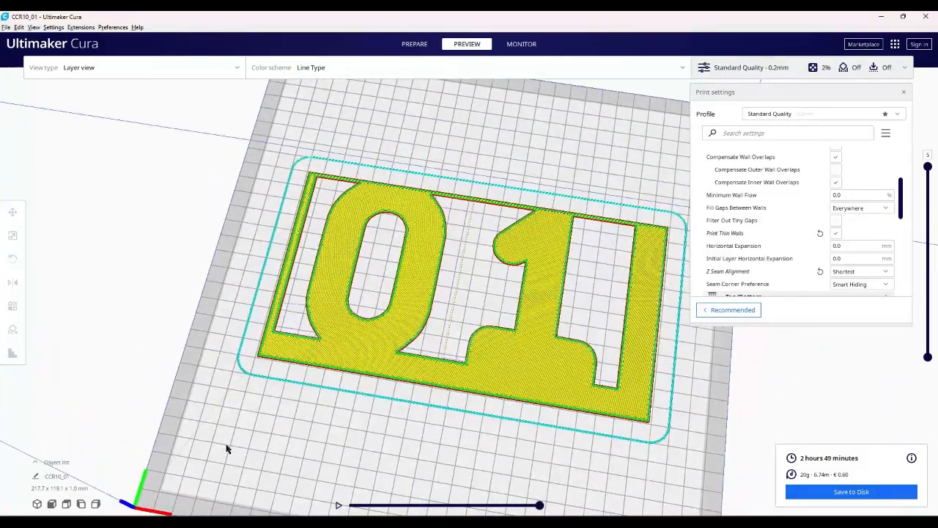
Delete the 01 plate from the build plate, switch to Fusion 360 and close it without saving the design.
left_click(496, 377)
key("Delete")
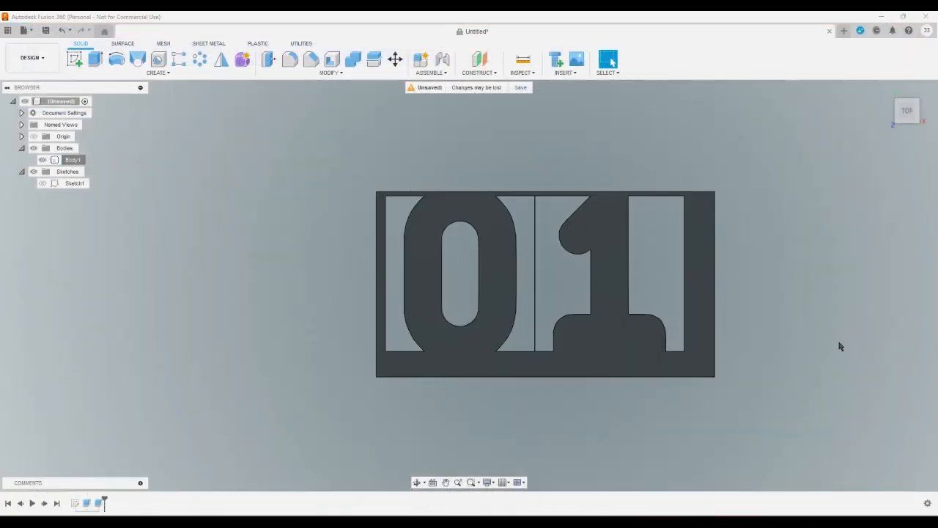
left_click_drag(811, 412, 364, 182)
left_click(521, 174)
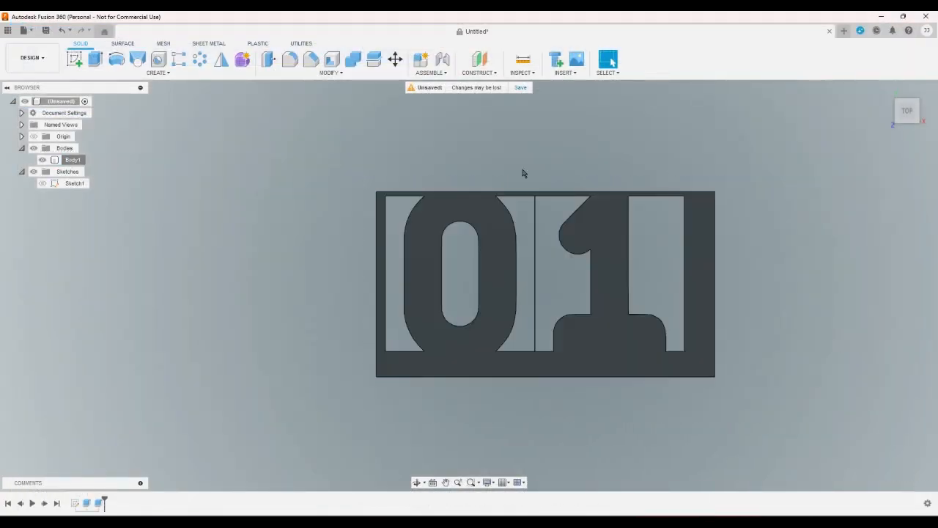
left_click(925, 18)
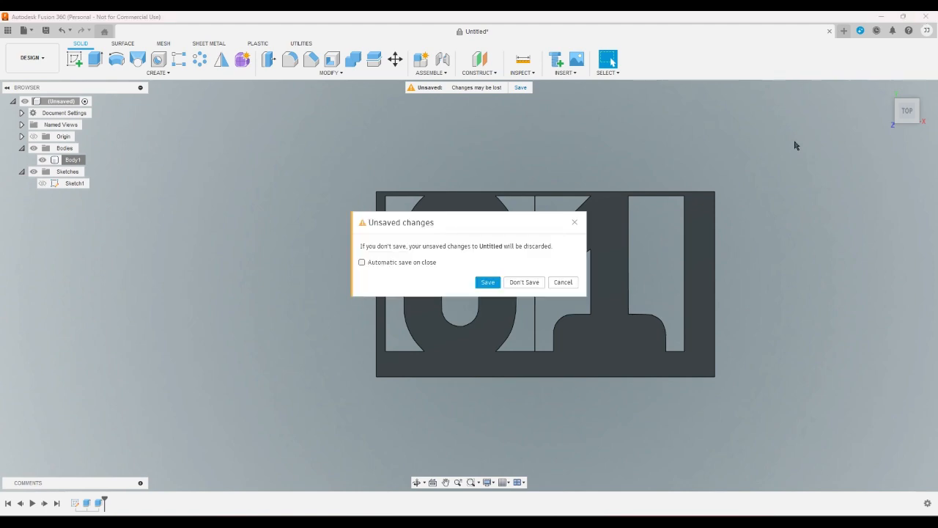
left_click(536, 283)
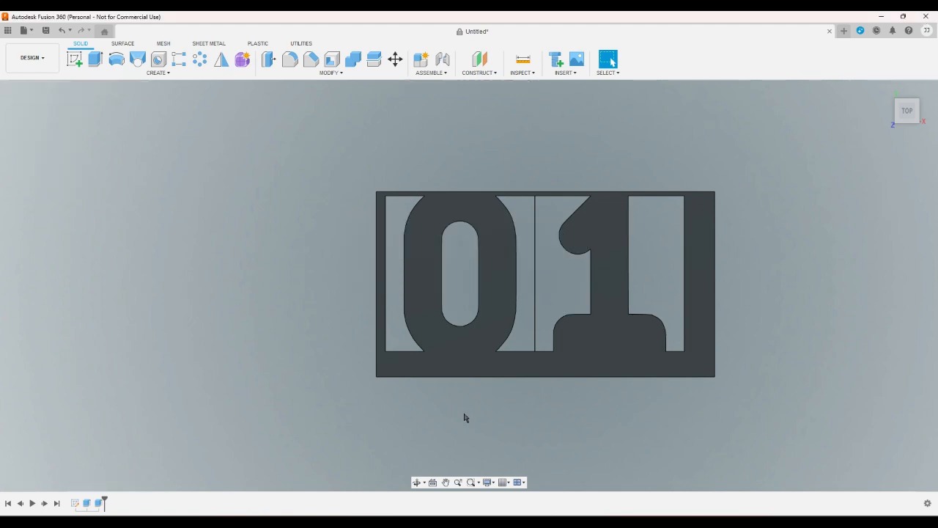
Switch to the ThreeDPInvertedStencil font window in FontForge and select the zero glyph.
left_click(434, 522)
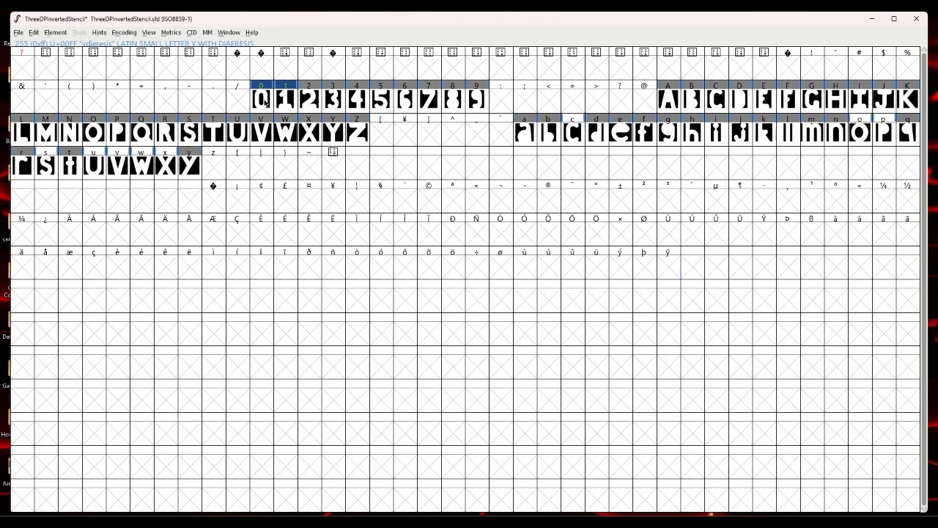
left_click(265, 103)
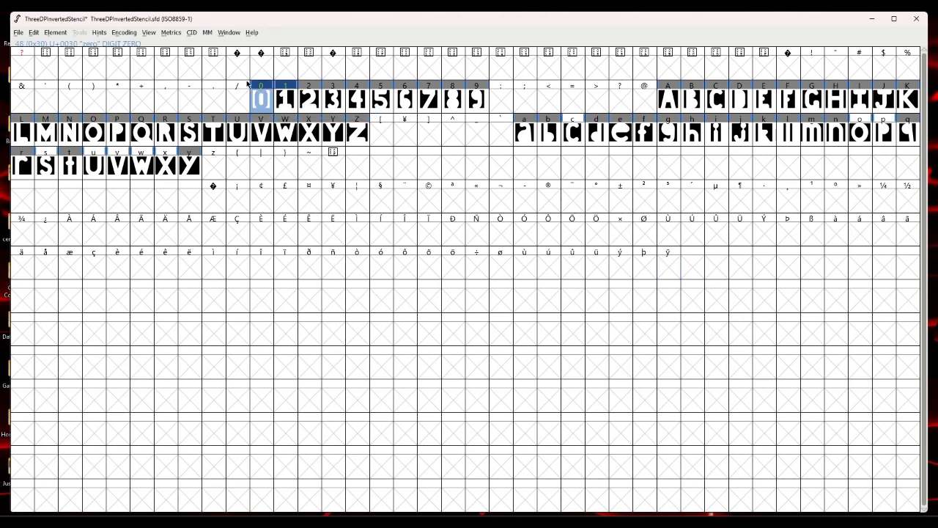
Review the Auto Width and Set RBearing options for the zero glyph, leaving both without applying changes.
left_click(172, 34)
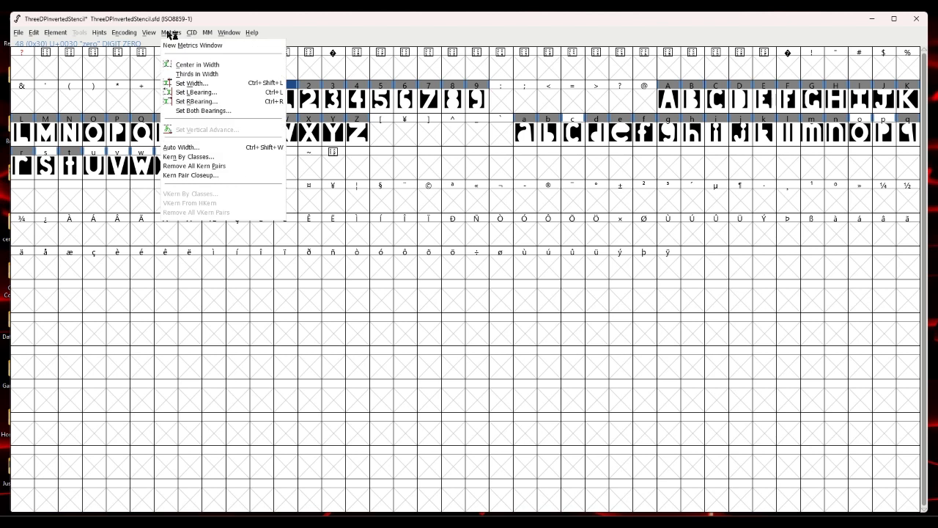
left_click(193, 148)
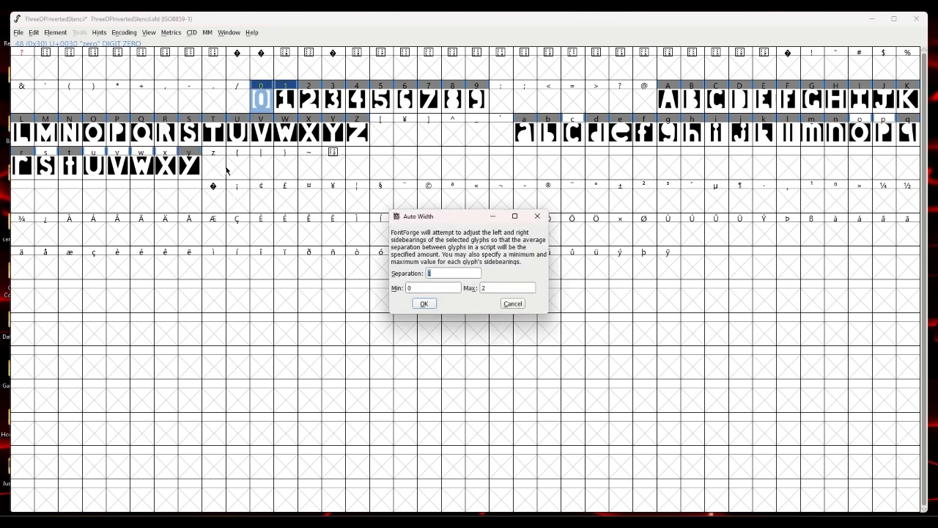
left_click(513, 303)
left_click(268, 175)
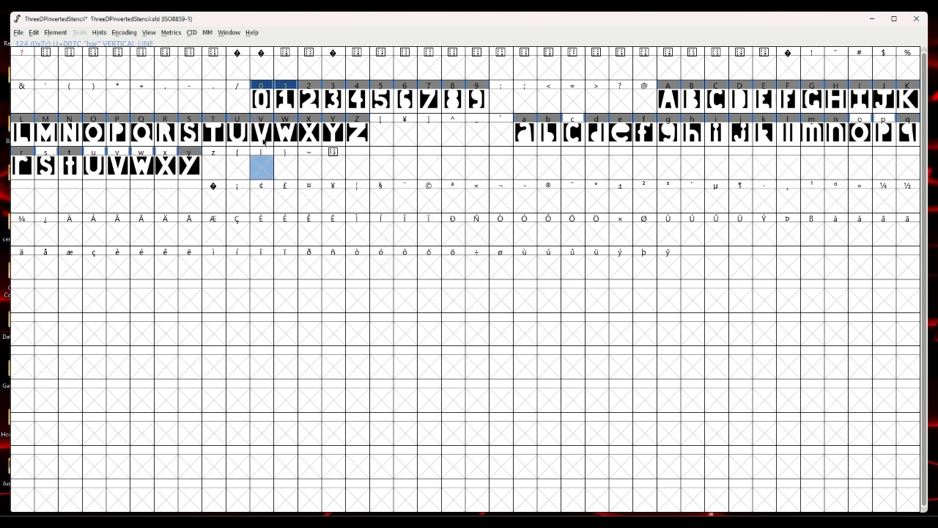
left_click(261, 103)
left_click(169, 33)
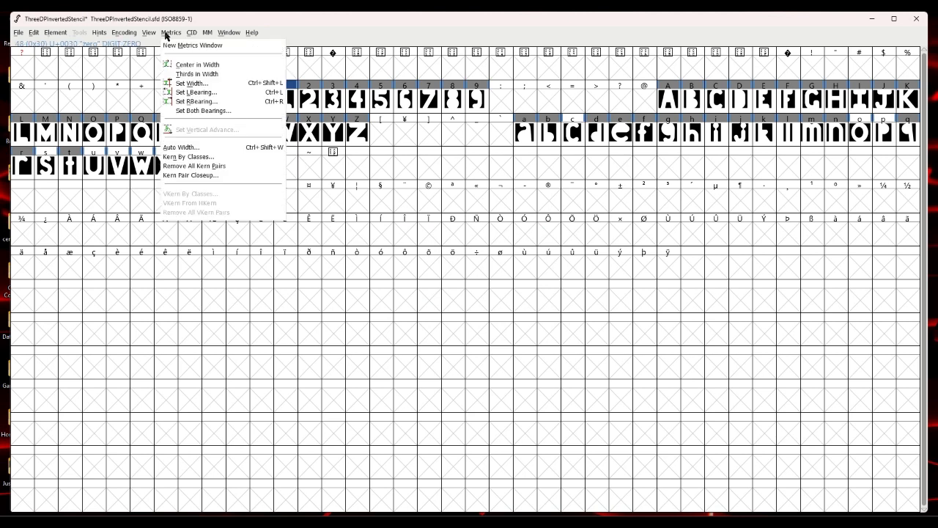
left_click(195, 103)
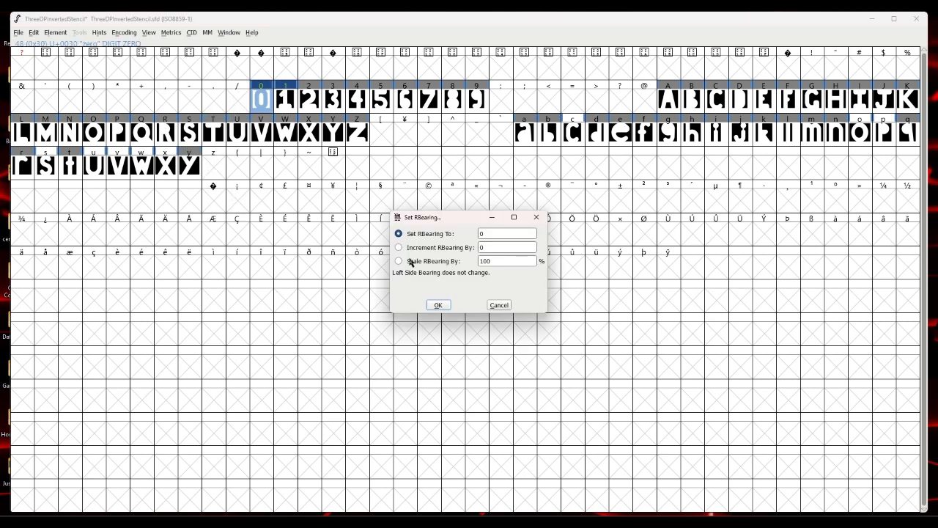
left_click(491, 306)
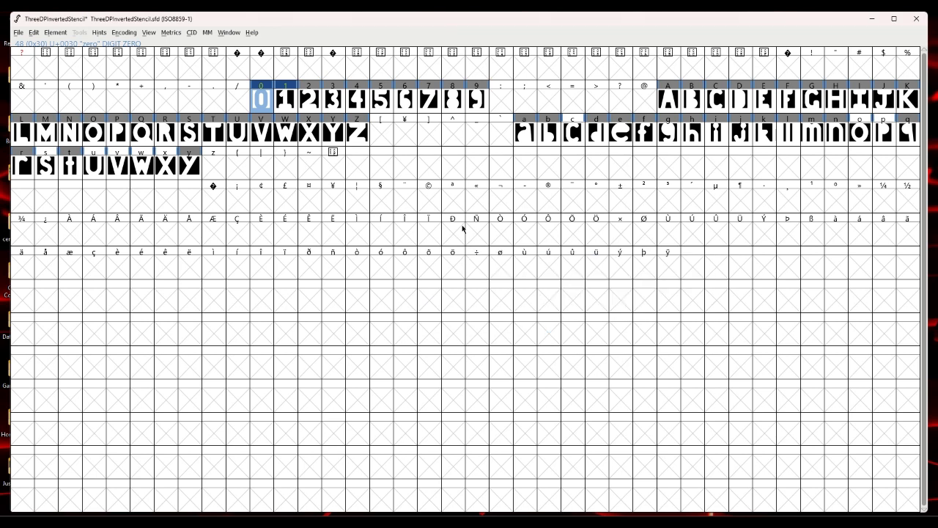
Go through the finished glyphs one by one: digits 1 to 9, capitals B to K, and lowercase q back to j.
left_click(286, 106)
left_click(309, 106)
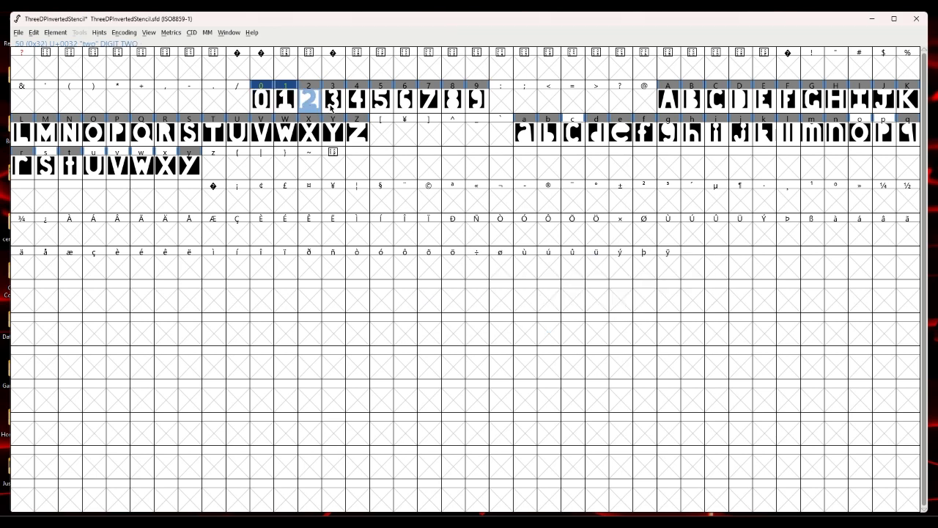
left_click(333, 107)
left_click(357, 107)
left_click(376, 106)
left_click(405, 106)
left_click(429, 106)
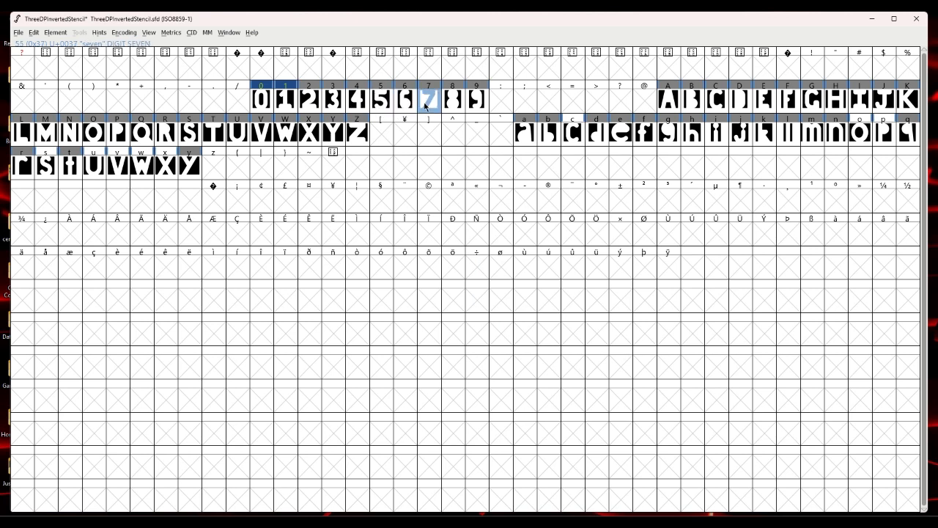
left_click(453, 106)
left_click(477, 106)
left_click(693, 100)
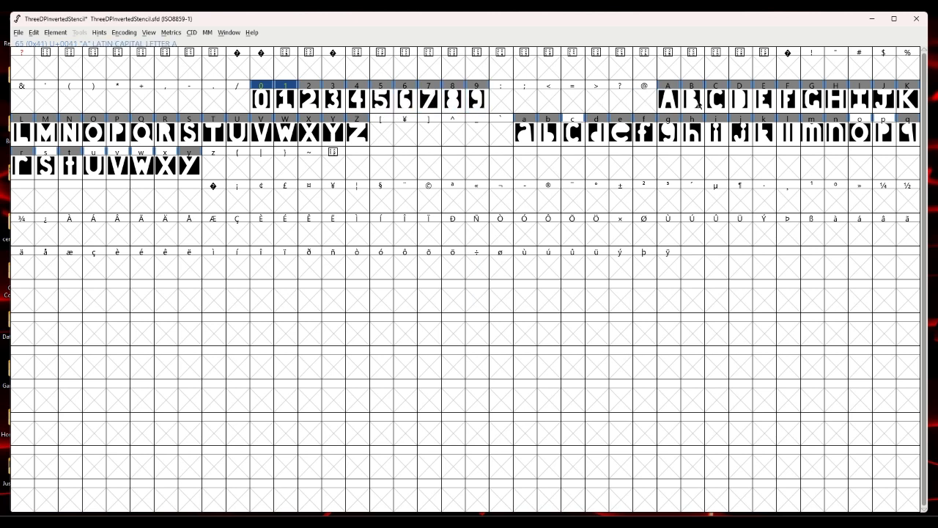
left_click(717, 100)
left_click(742, 100)
left_click(764, 100)
left_click(789, 101)
left_click(816, 102)
left_click(836, 101)
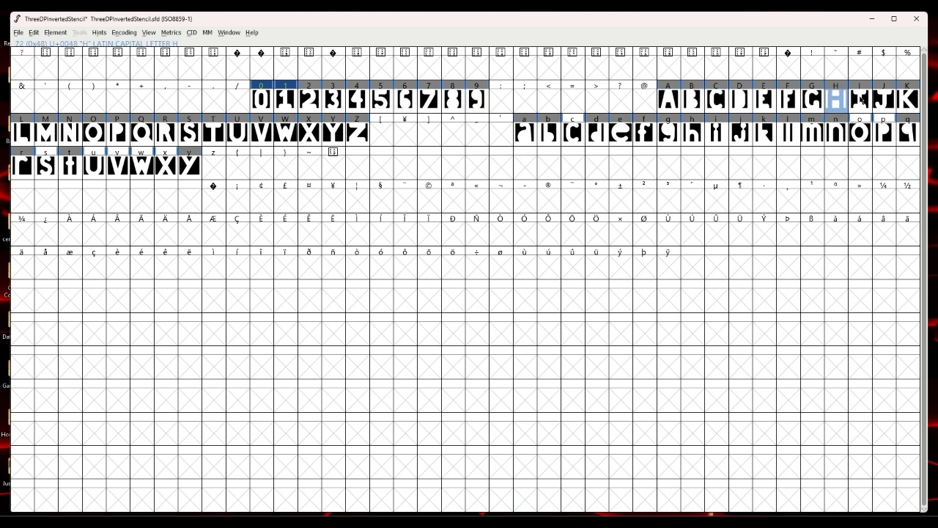
left_click(861, 101)
left_click(885, 101)
left_click(909, 101)
left_click(907, 141)
left_click(885, 138)
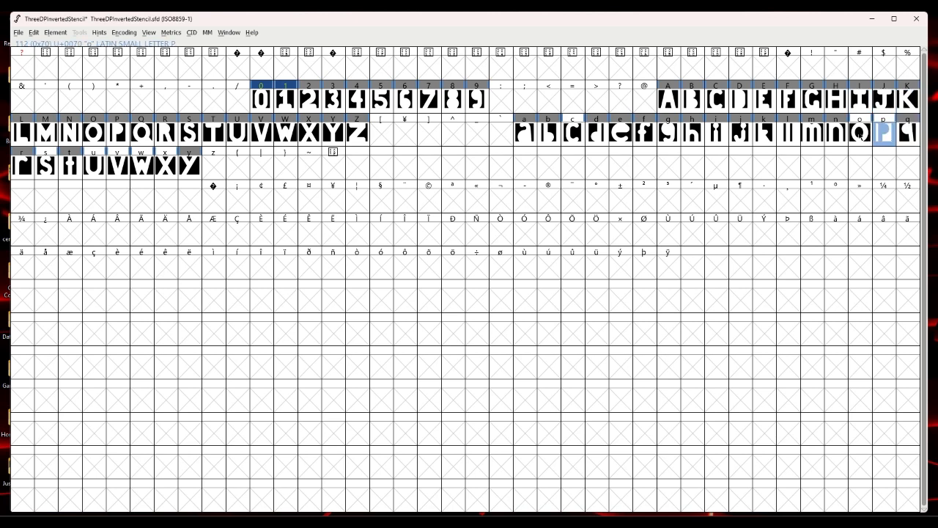
left_click(861, 138)
left_click(836, 138)
left_click(812, 137)
left_click(789, 137)
left_click(768, 136)
left_click(741, 138)
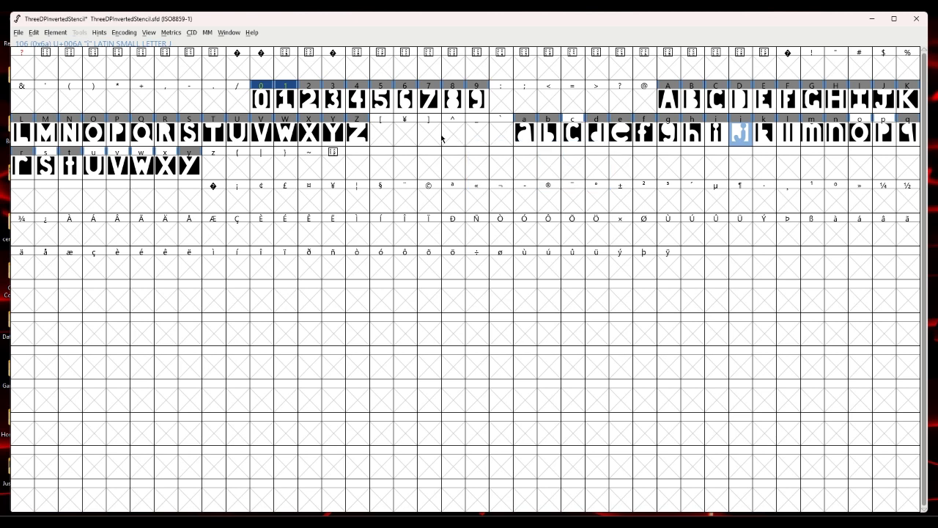
Save the ThreeDPInvertedStencil font project and minimize its window.
left_click(22, 32)
left_click(37, 93)
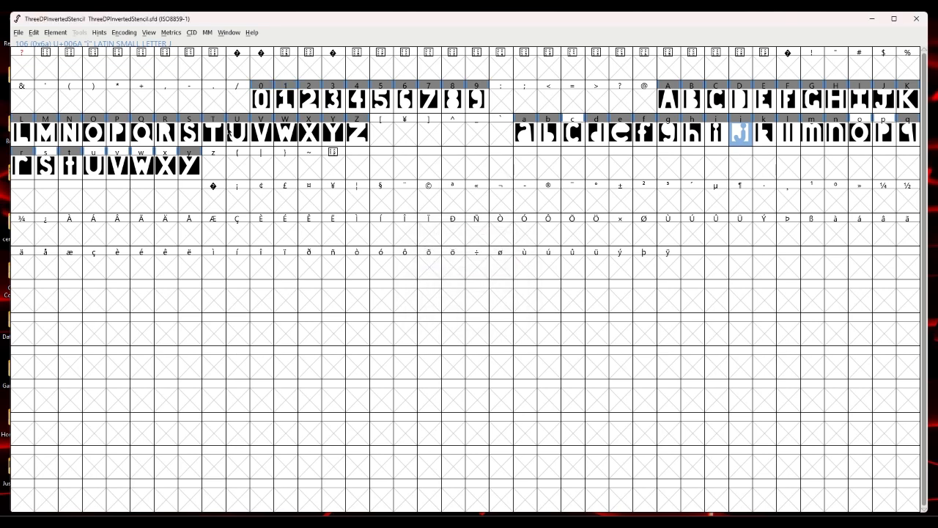
left_click(873, 18)
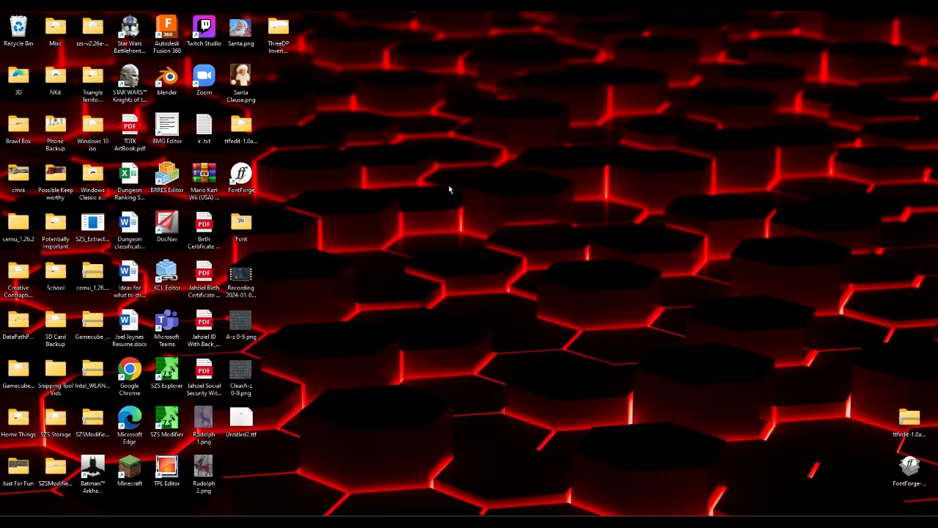
Preview ThreeDPInvertedStencil.ttf from the ThreeDP Inverted Stencil folder in a widened window to inspect its sample text, and close the preview.
key("alt+Tab")
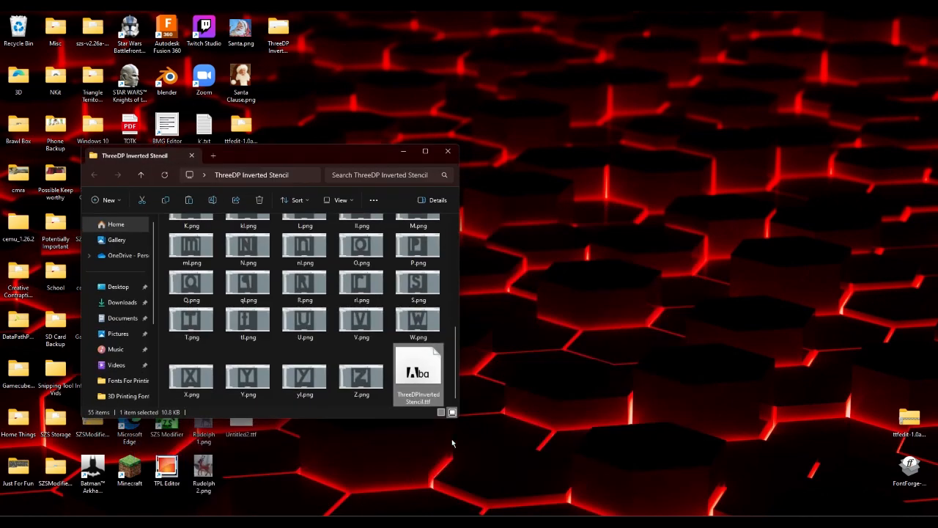
double_click(423, 376)
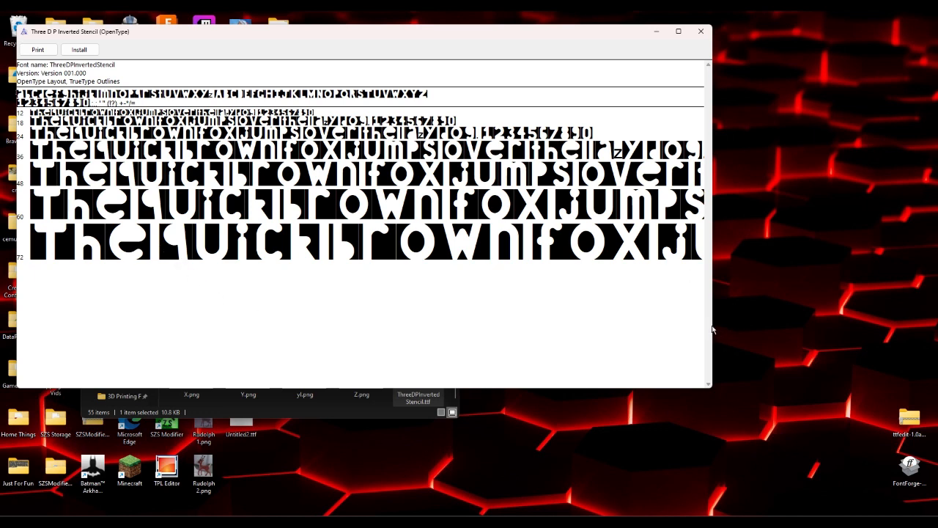
left_click_drag(719, 317, 936, 310)
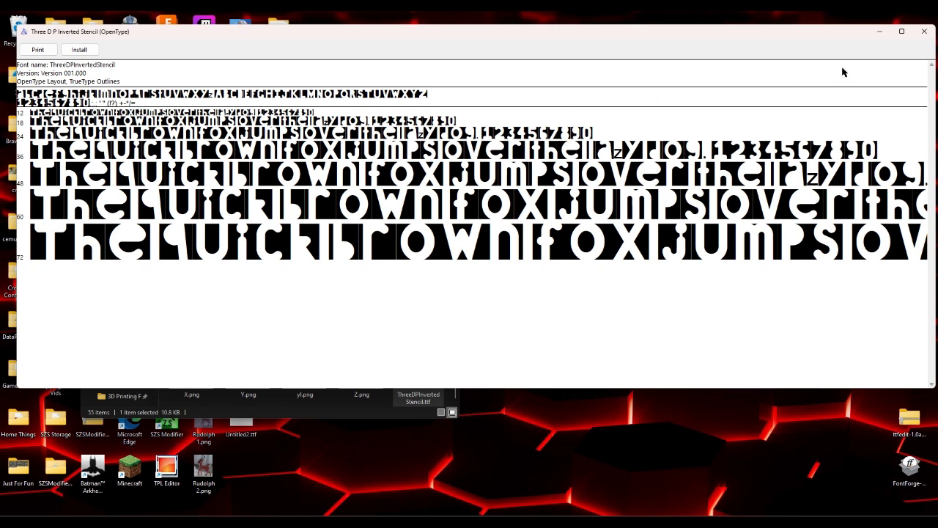
left_click(916, 38)
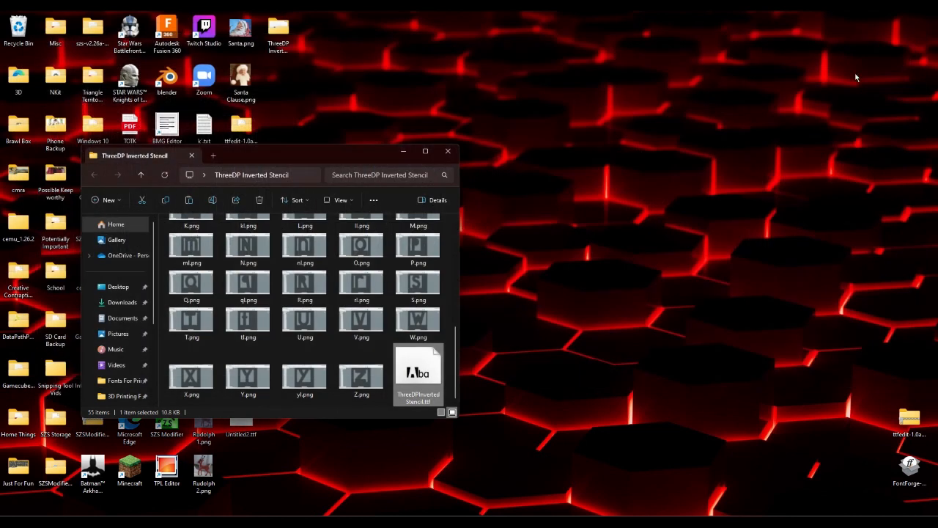
Switch to Fusion 360, open the Three D Print Inverted Stencil design and hide the document list.
left_click(517, 270)
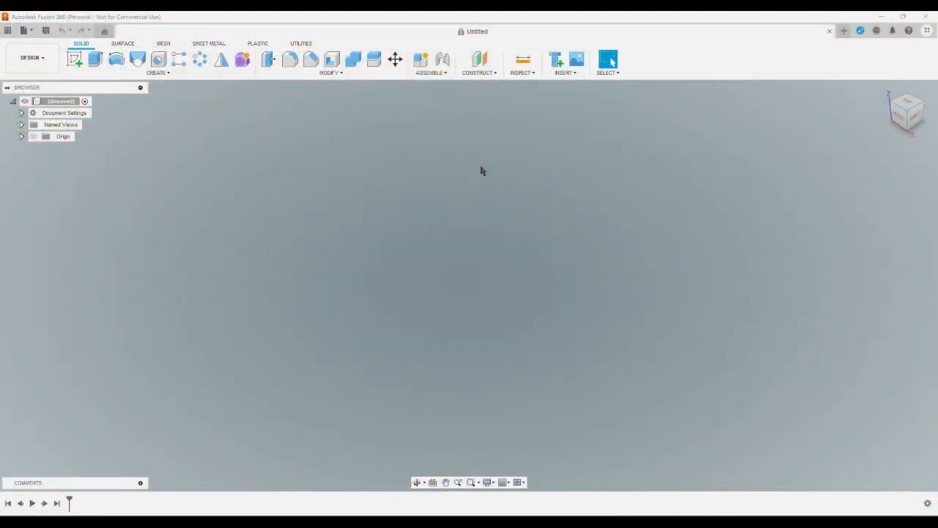
left_click(7, 30)
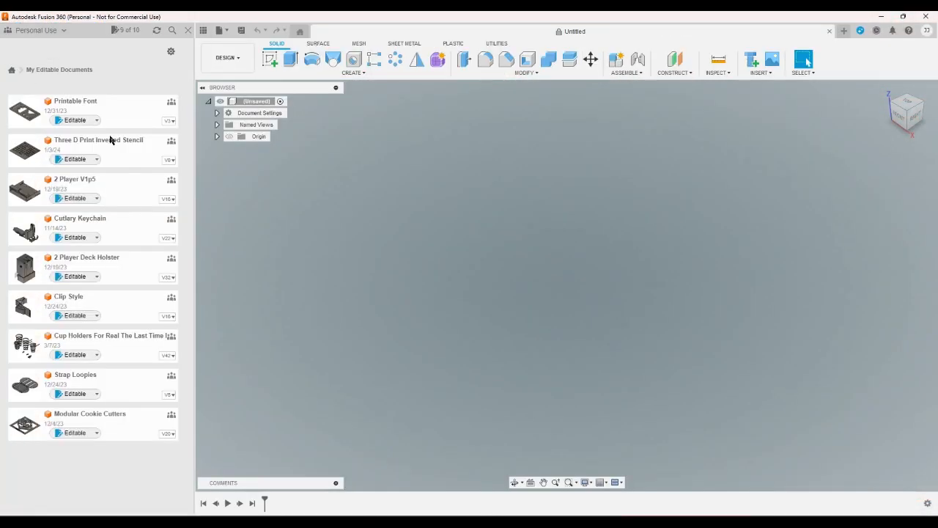
double_click(110, 139)
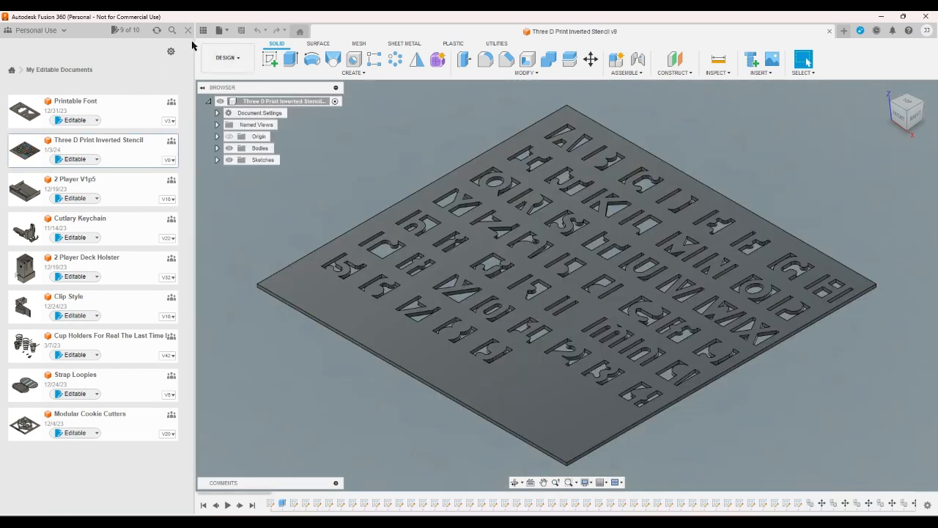
left_click(188, 31)
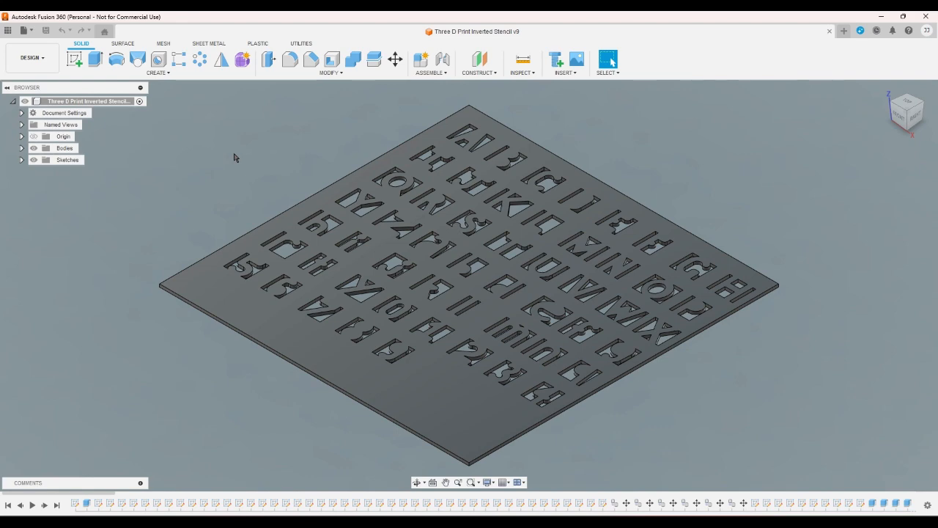
Examine the stencil plate and its cut-out characters from above, highlight the whole plate, clear the selection and return to the home view.
left_click(908, 102)
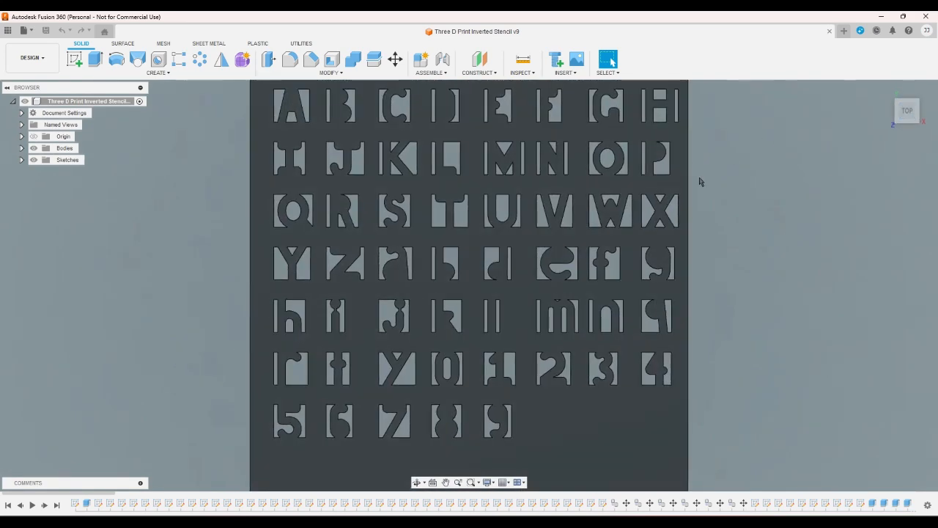
scroll(286, 169, "down", 3)
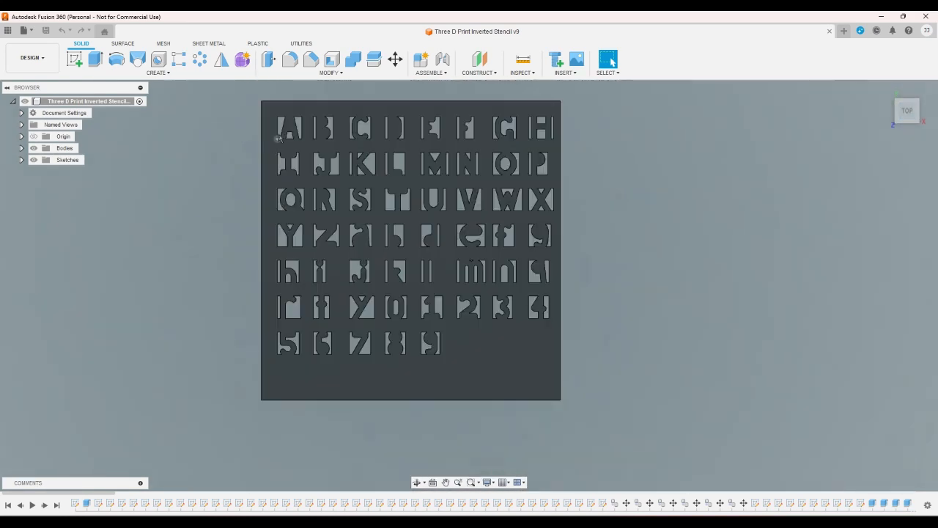
scroll(279, 138, "up", 2)
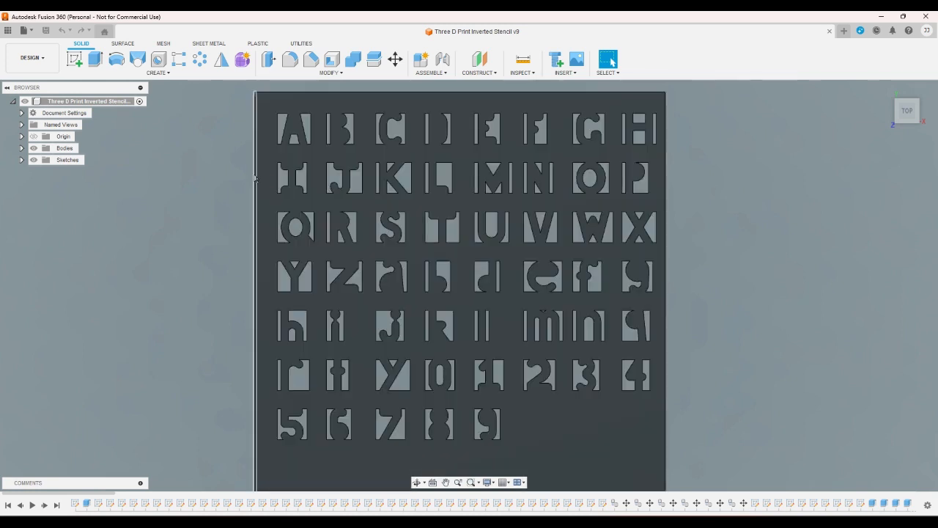
left_click(159, 73)
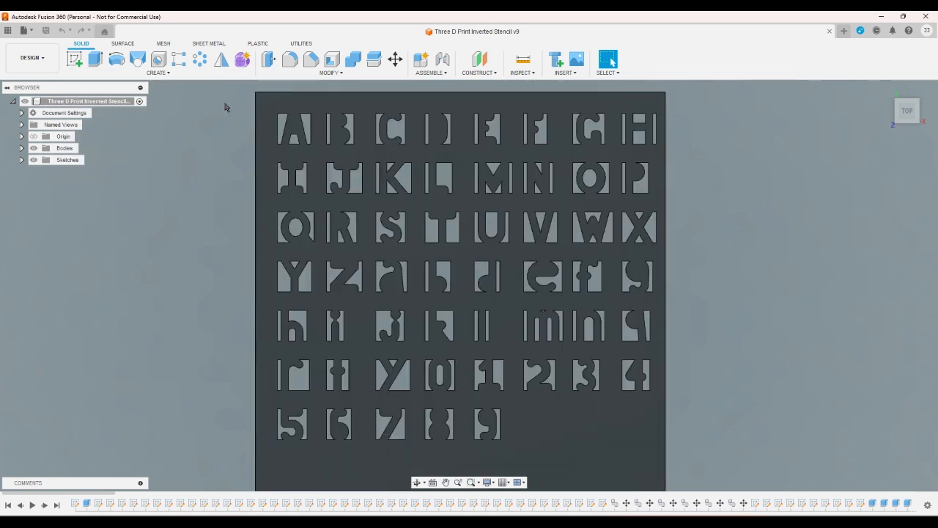
scroll(225, 107, "down", 2)
left_click_drag(231, 90, 595, 430)
left_click(571, 384)
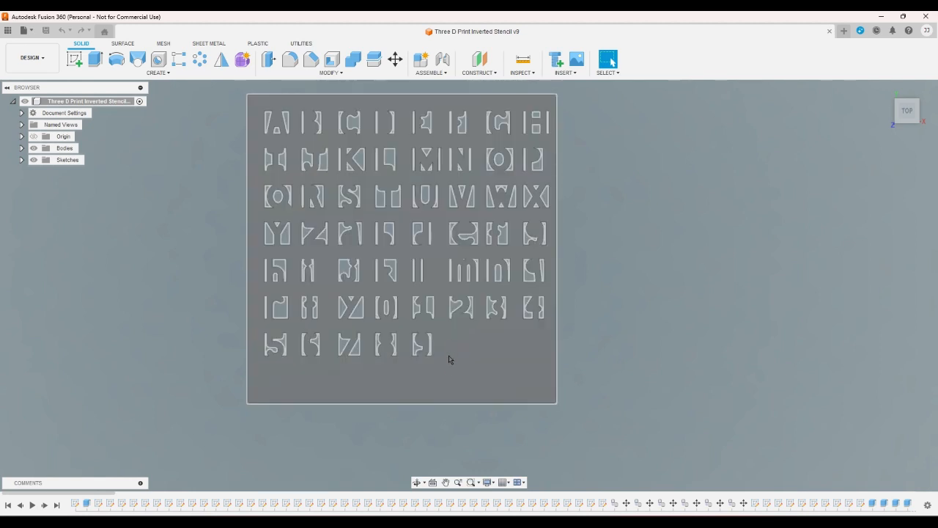
left_click_drag(540, 401, 247, 94)
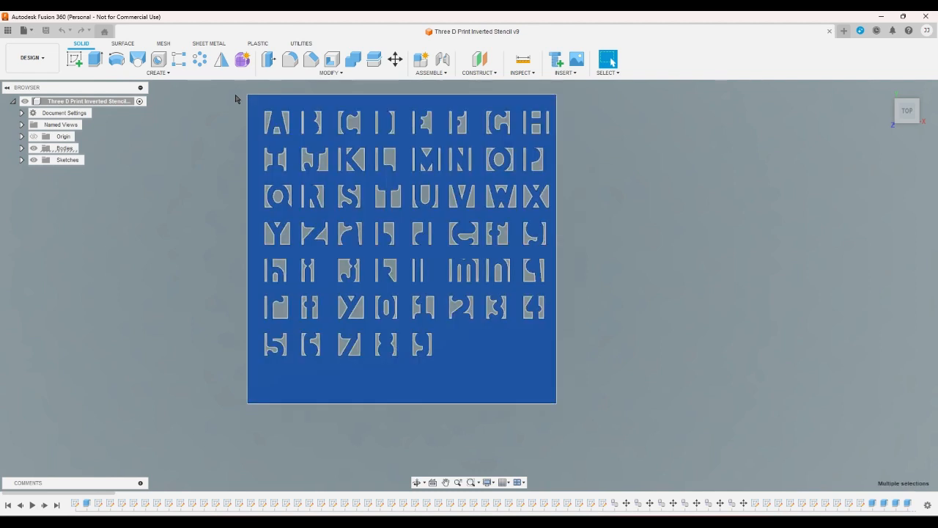
left_click(235, 97)
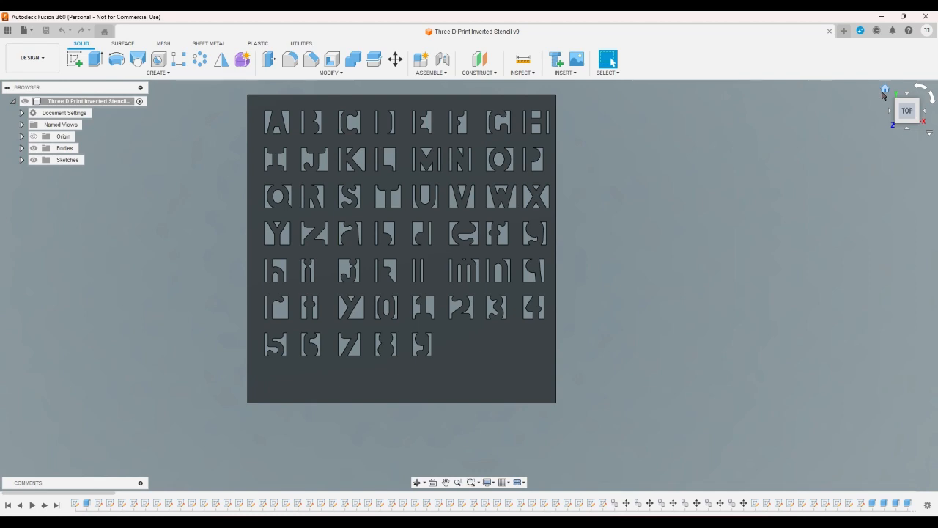
left_click(884, 90)
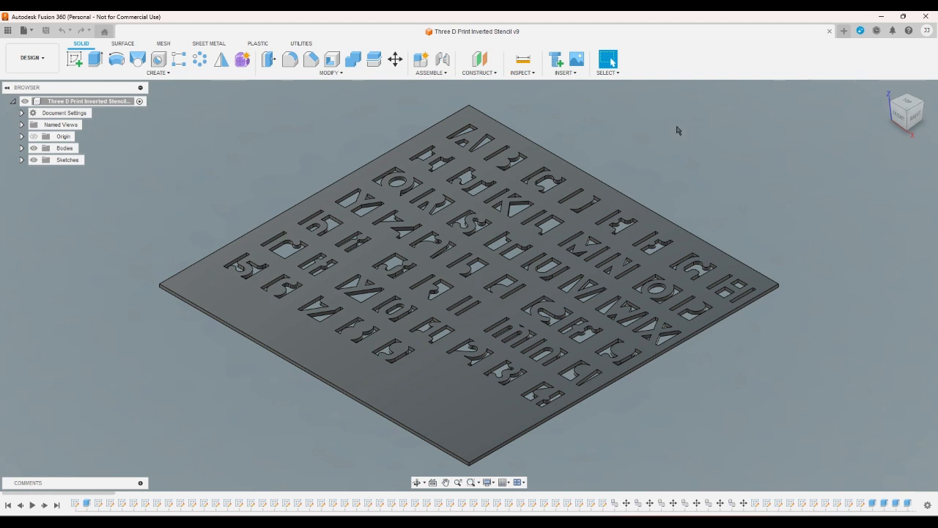
left_click(74, 60)
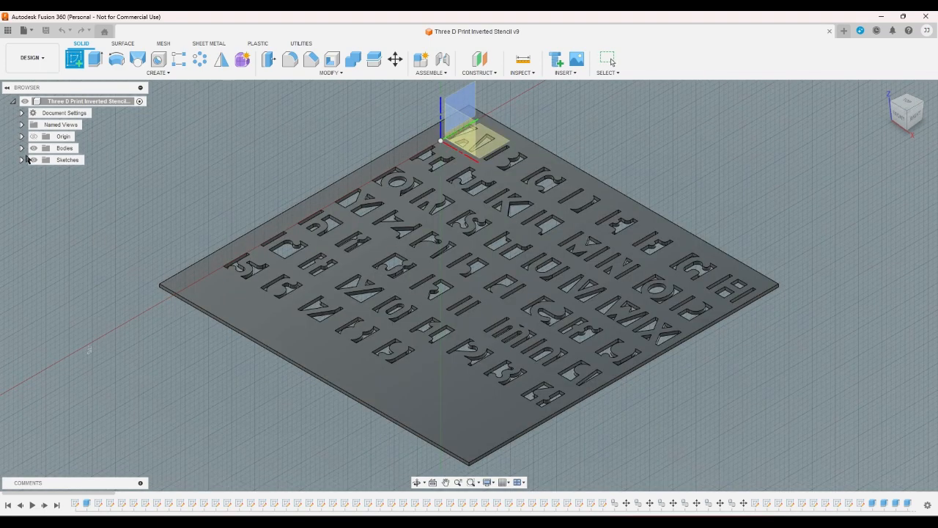
left_click(459, 110)
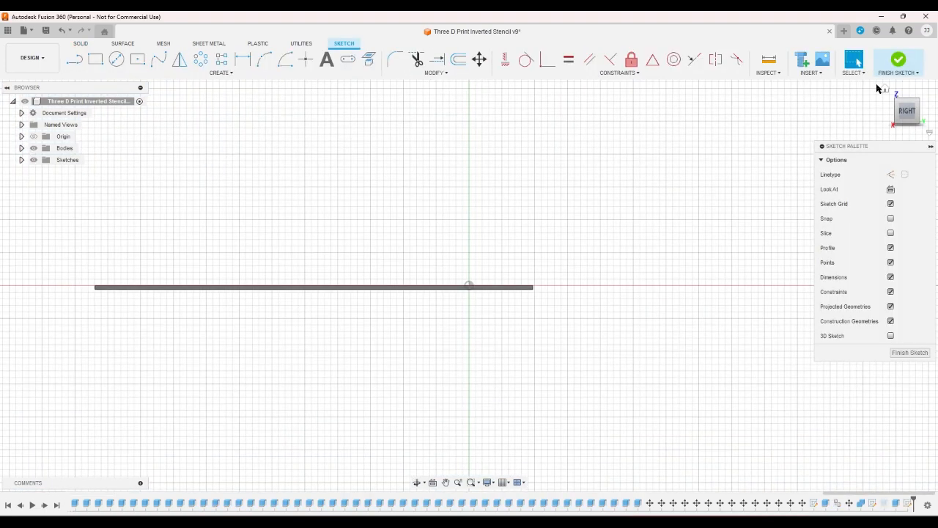
left_click(880, 87)
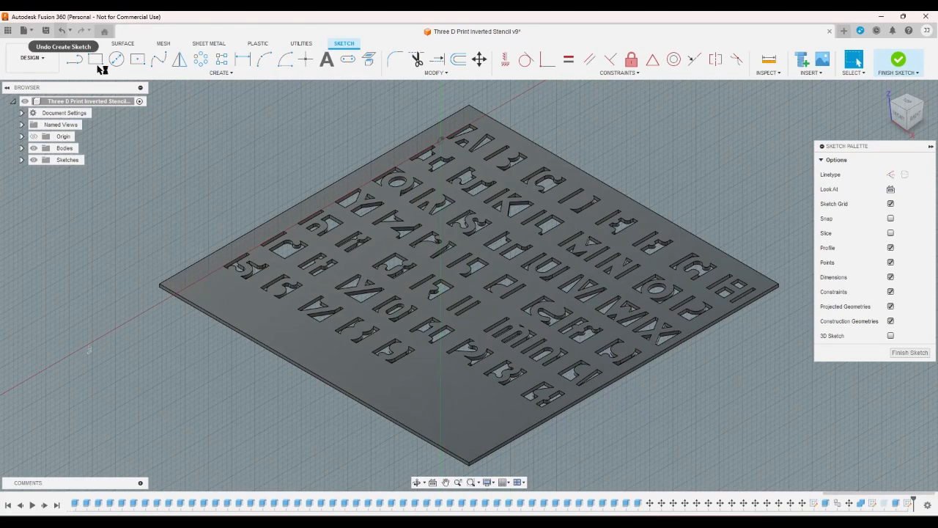
key("ctrl+z")
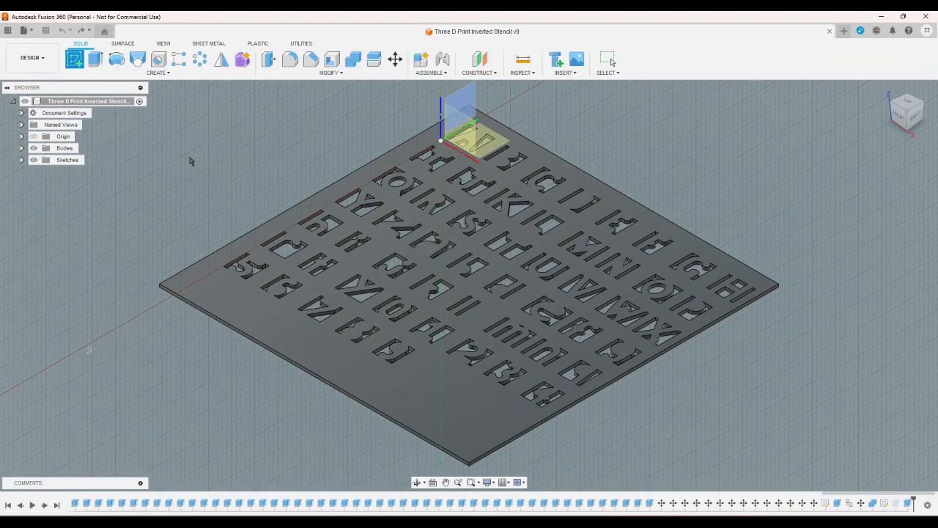
Create a sketch on the horizontal origin plane and project the stencil plate's four outer edges into it.
left_click(493, 136)
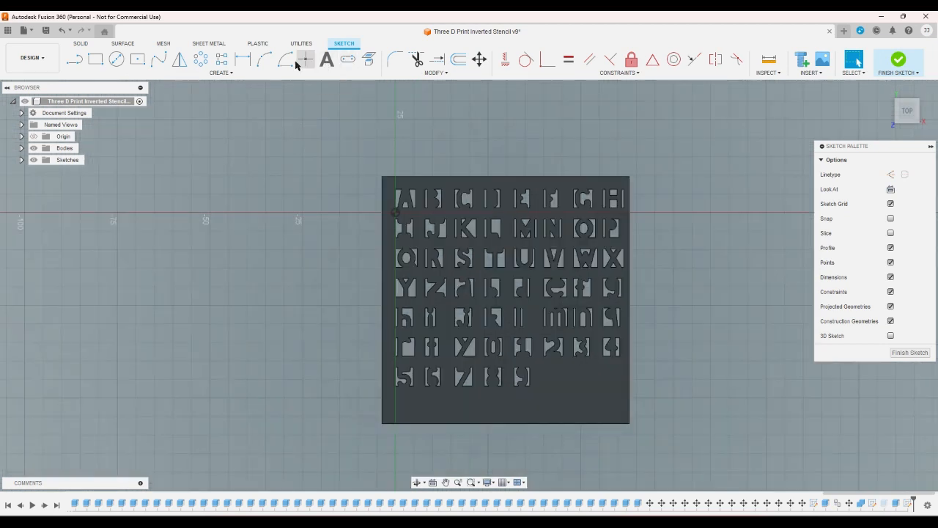
left_click(369, 61)
left_click(382, 187)
left_click(410, 176)
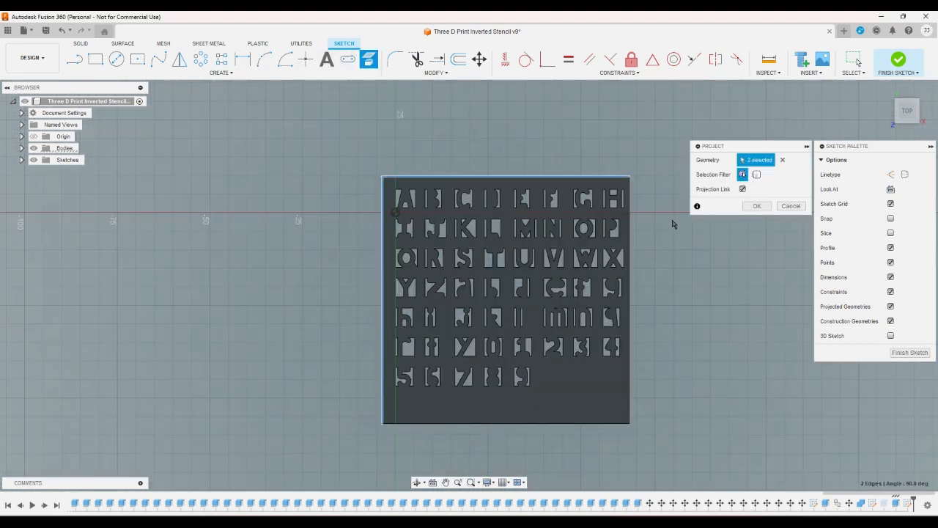
left_click(628, 222)
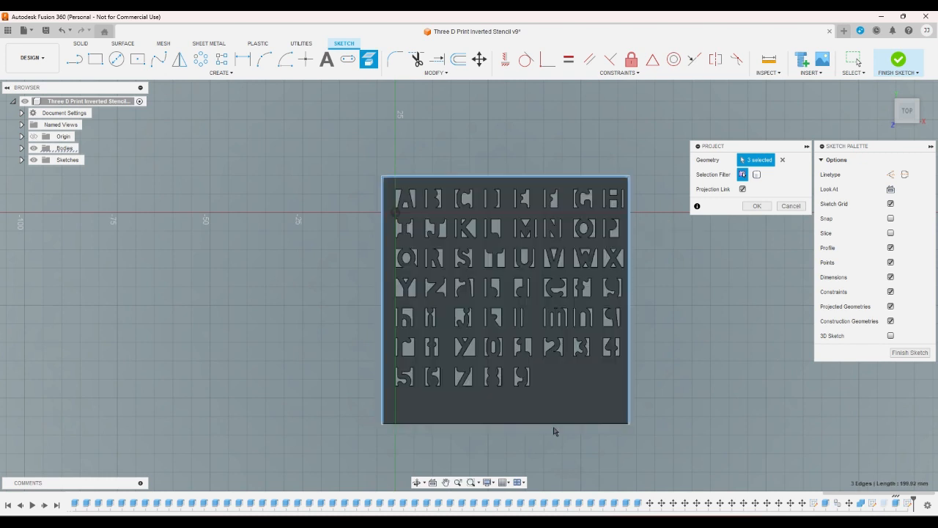
left_click(554, 424)
left_click(756, 206)
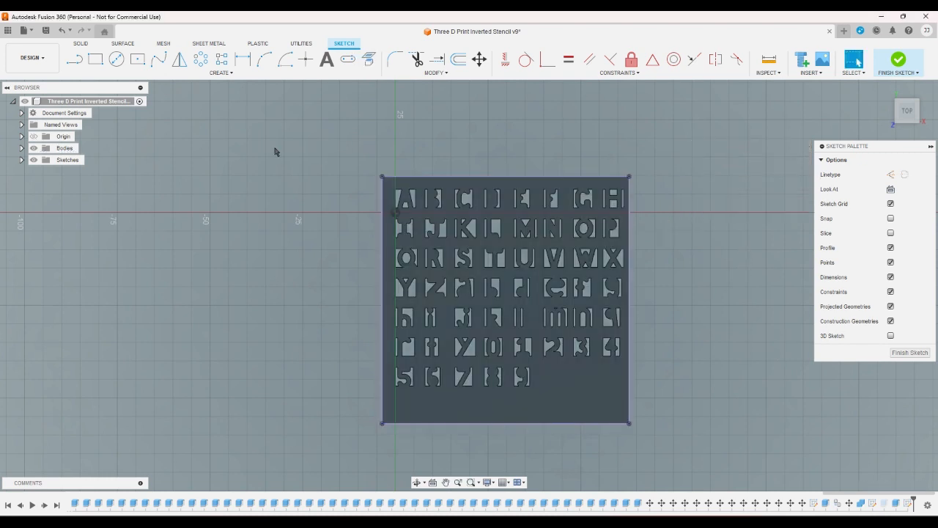
Finish the outline sketch and hide the A-Z 0-9 Pallet body.
left_click(22, 149)
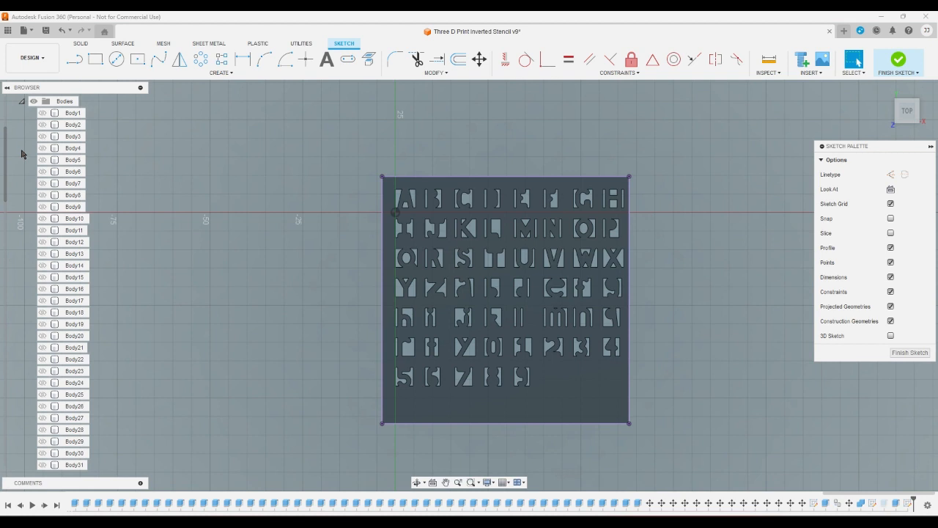
left_click(22, 101)
left_click(899, 62)
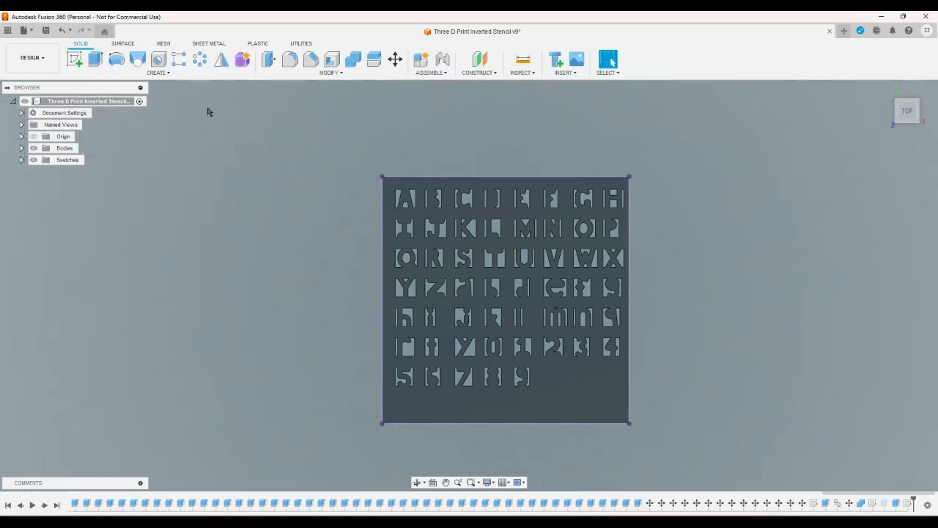
left_click(23, 148)
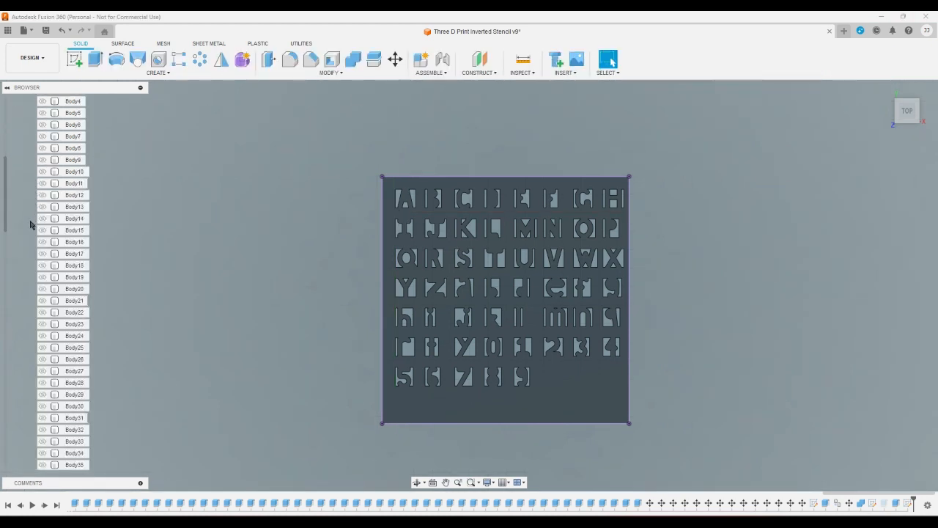
scroll(30, 228, "down", 10)
scroll(27, 241, "down", 3)
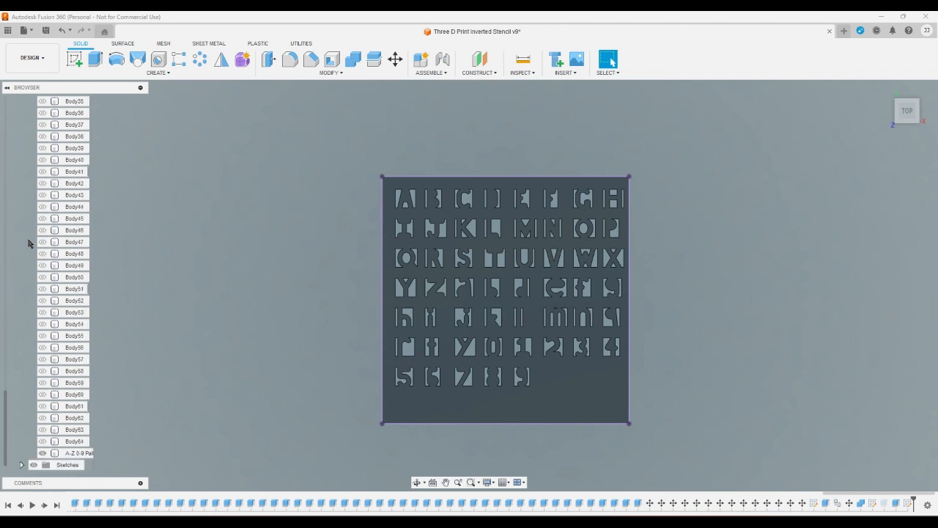
left_click(42, 454)
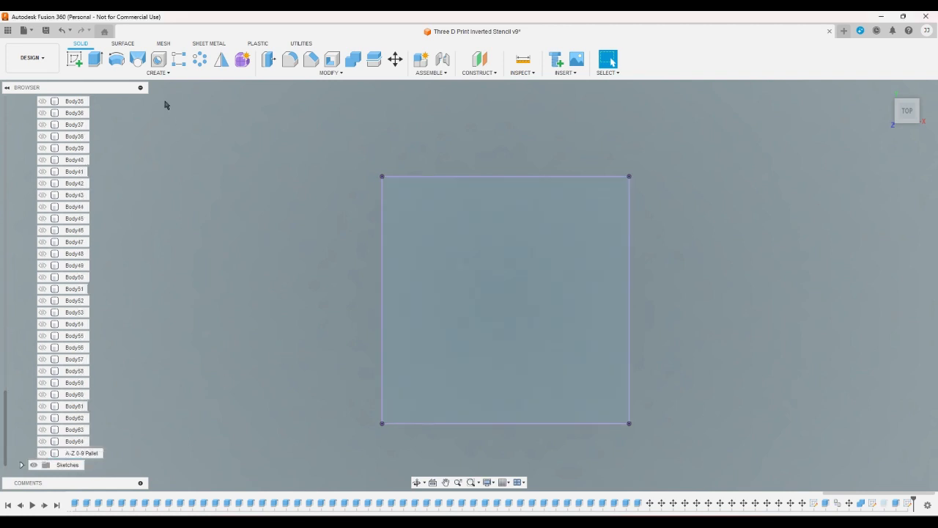
Extrude the projected square profile as a new plate body.
left_click(96, 58)
left_click(419, 222)
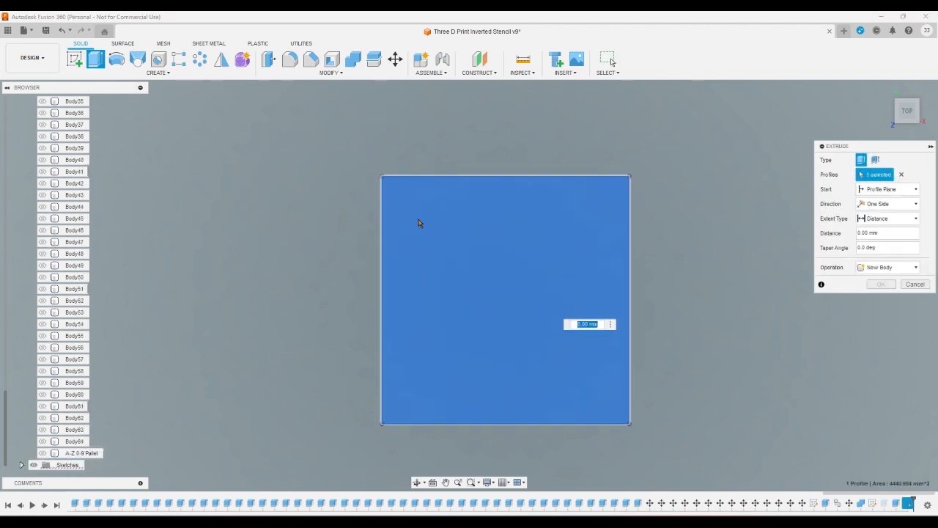
key("Return")
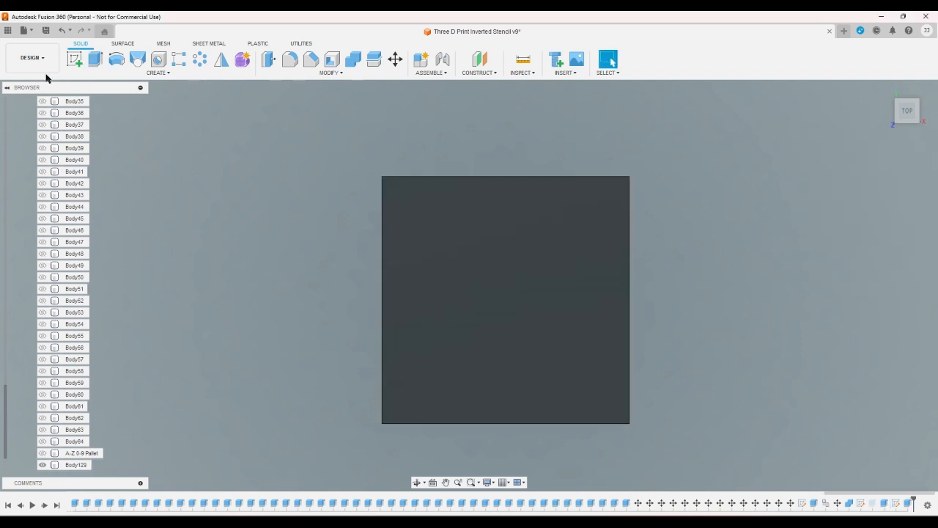
Create a sketch on the new plate's face with a text frame spanning corner to corner and 5 mm text height.
left_click(74, 59)
left_click(461, 253)
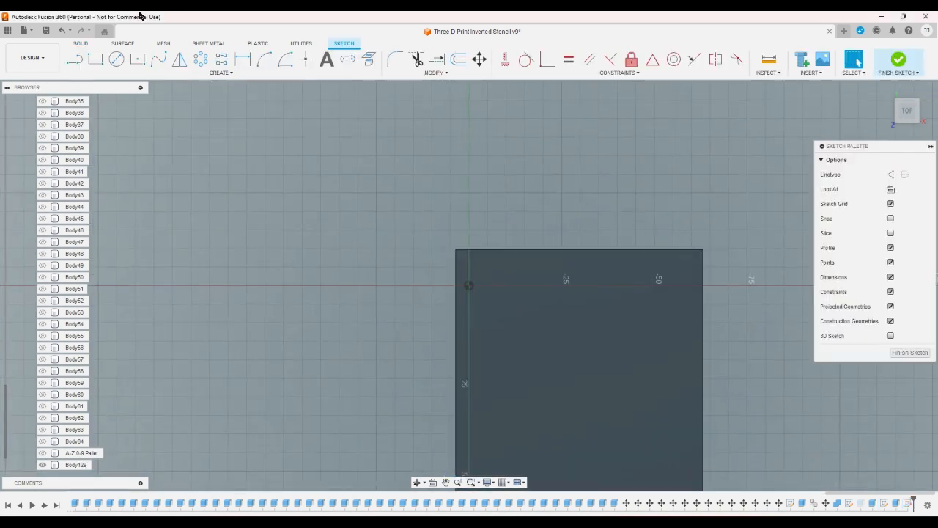
left_click(327, 59)
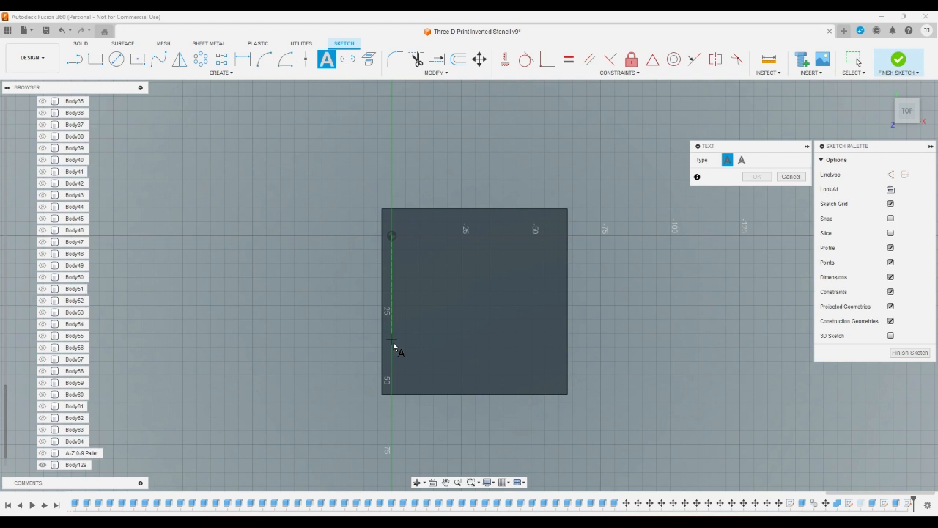
left_click(380, 392)
left_click(566, 212)
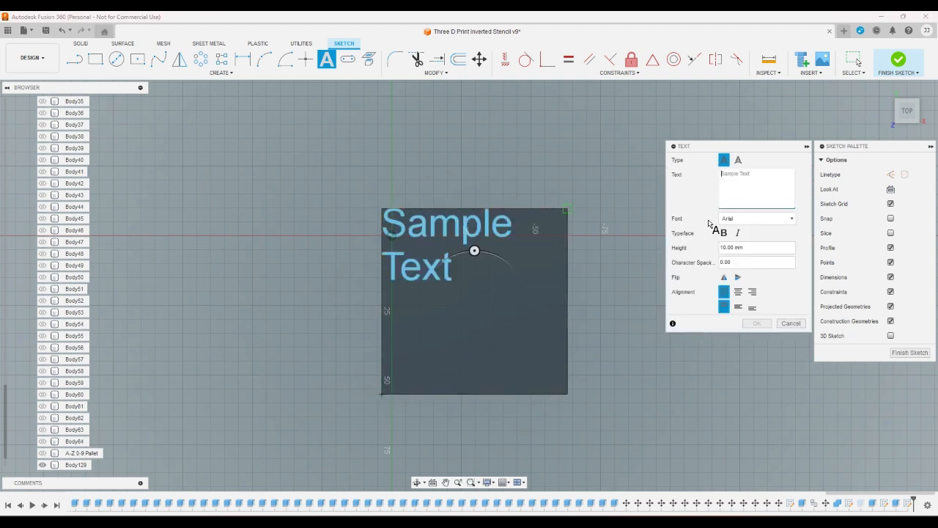
left_click_drag(753, 248, 694, 252)
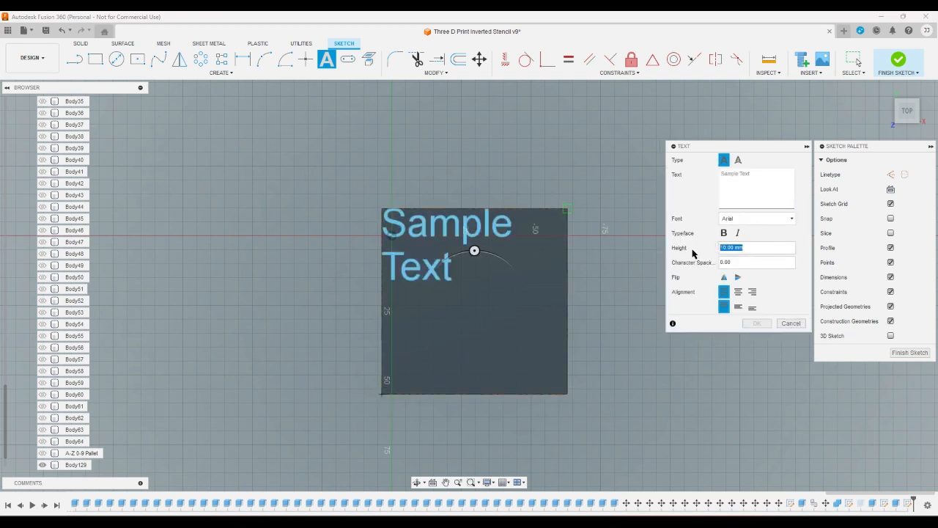
type("5")
left_click(752, 194)
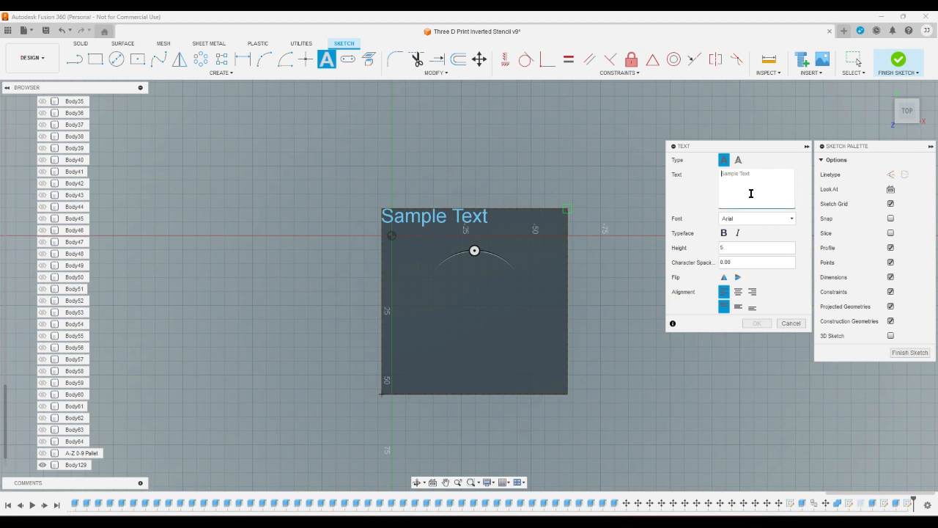
type("ABCDE")
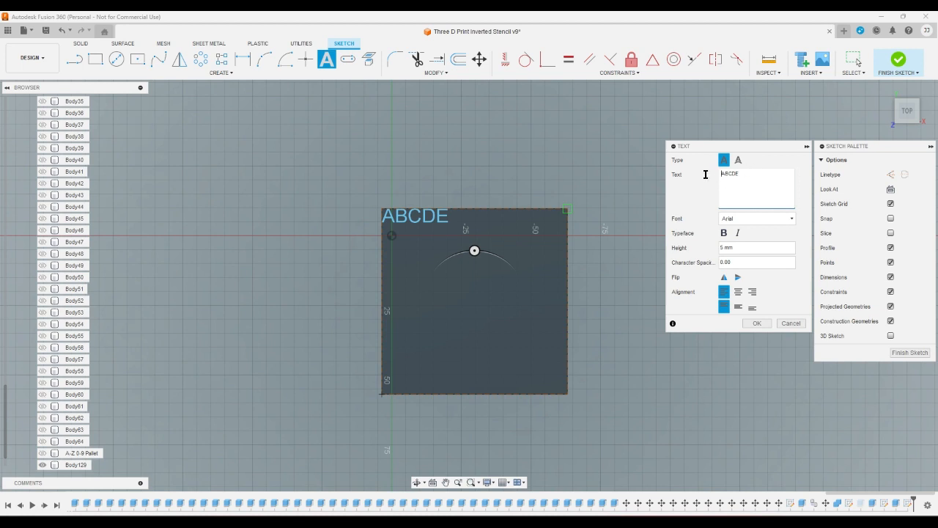
double_click(761, 184)
key("BackSpace")
Set the sketch text's font to ThreeDPInvertedStencil.
left_click(764, 219)
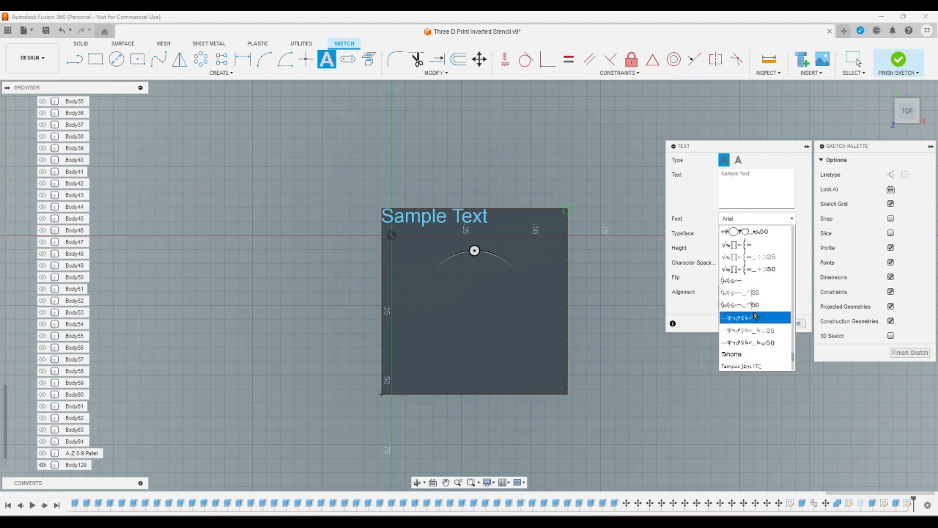
scroll(761, 301, "down", 1)
left_click(758, 338)
Enter ABCDEFGHIJKLM as the first line of the sketch text.
left_click(769, 186)
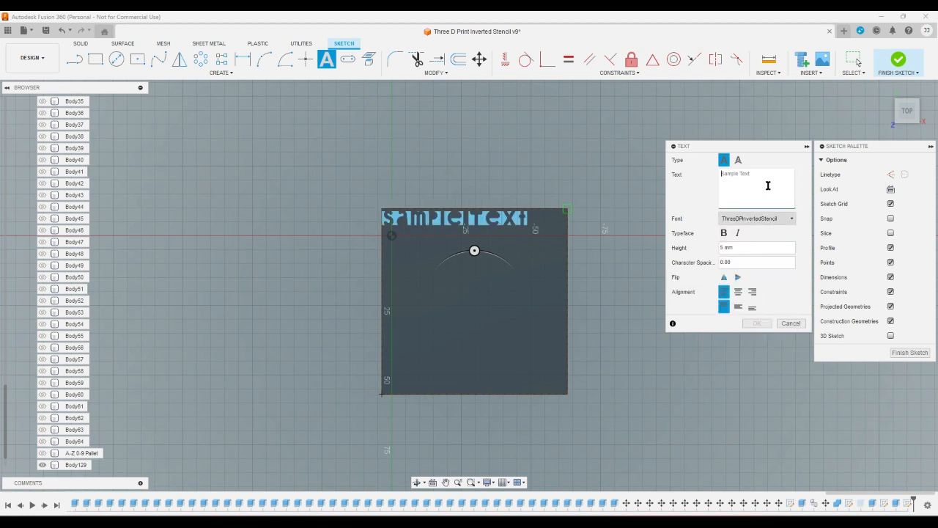
type("A")
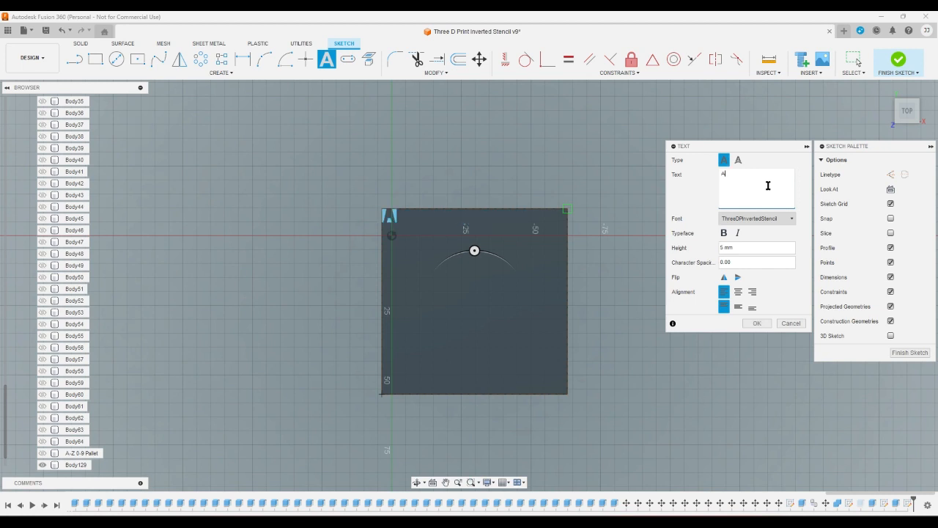
type("BCDEFGHIJ")
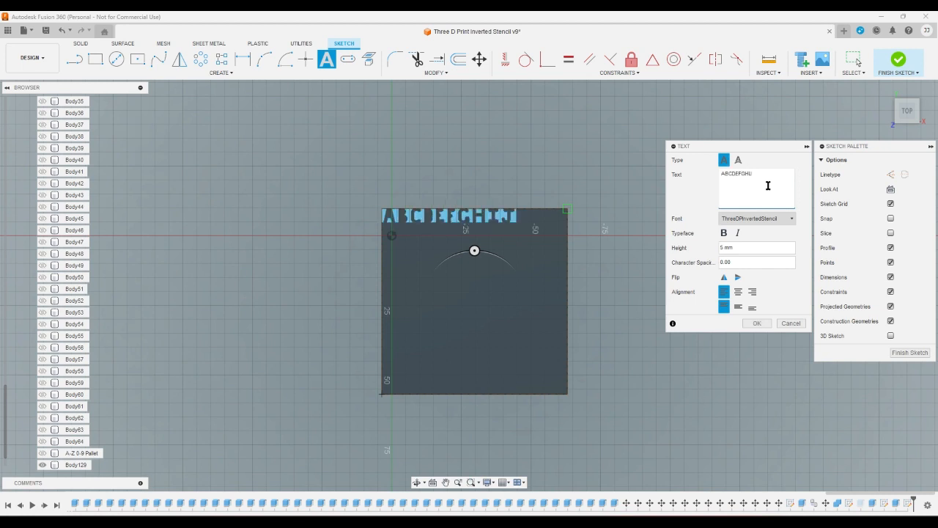
type("KLMN")
key("BackSpace")
Add the line NOPQRSTUVWXY to the sketch text, separated from the first line by a blank line.
key("Return")
type("NOP")
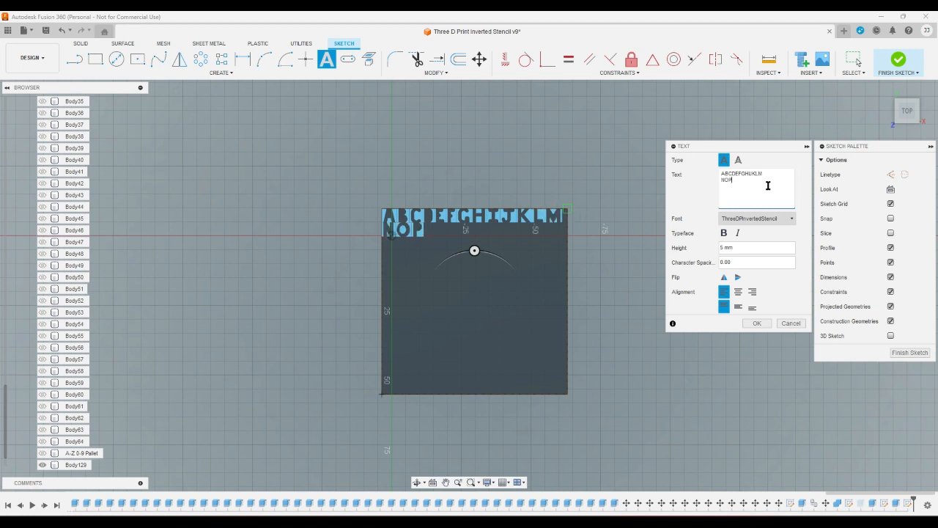
type("QRS")
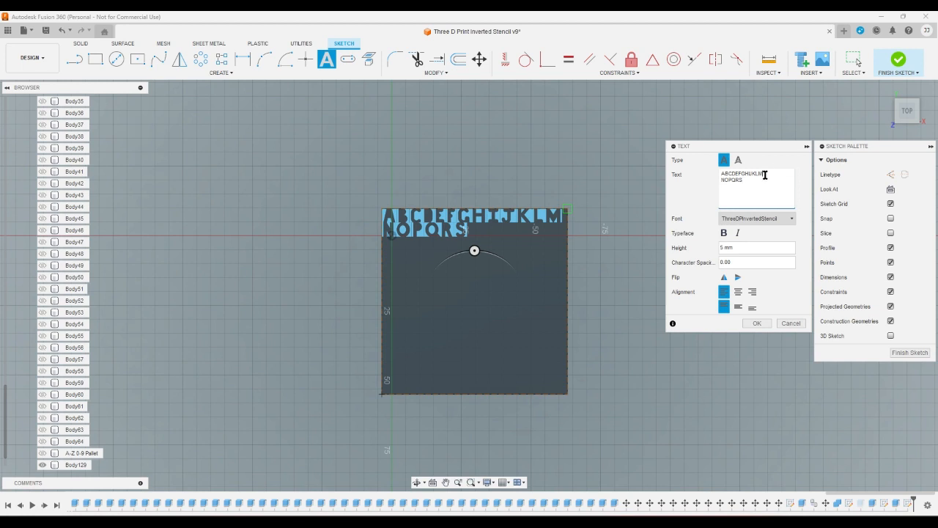
left_click(766, 174)
key("Return")
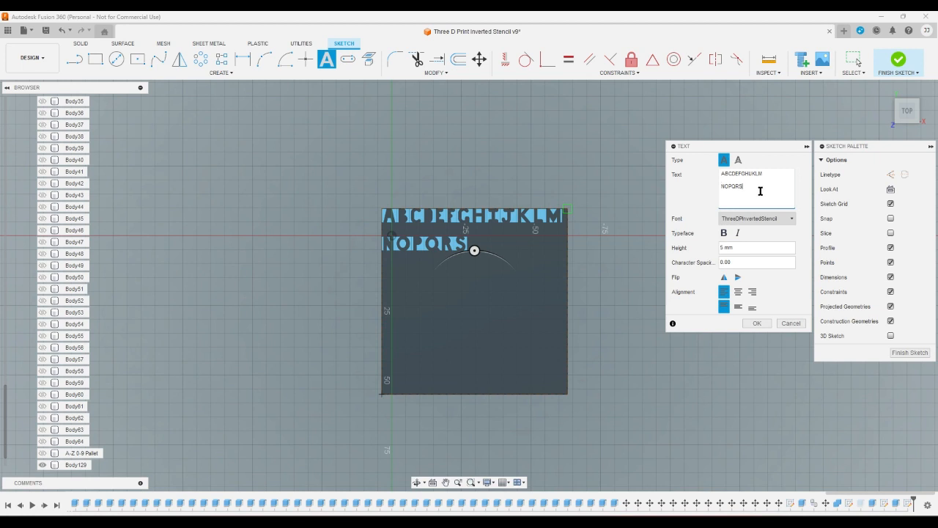
type("TUVWXY ")
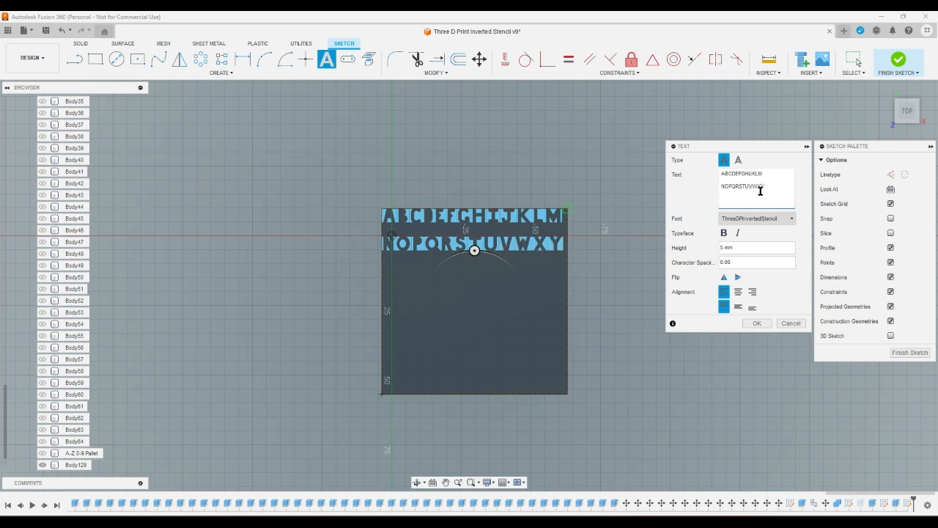
Add the line "Z abcdefghijkl" below another blank line and start a new line after it.
type("Z abcdefg")
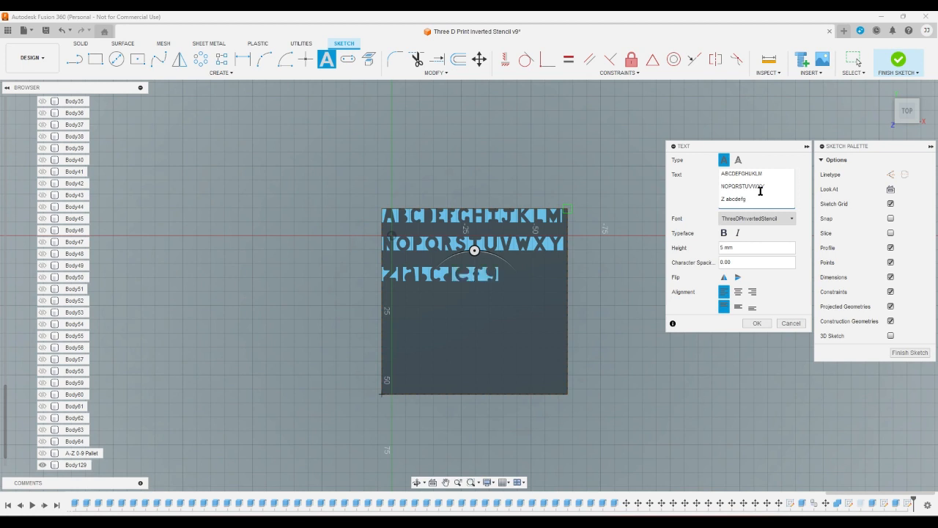
type("hijklm")
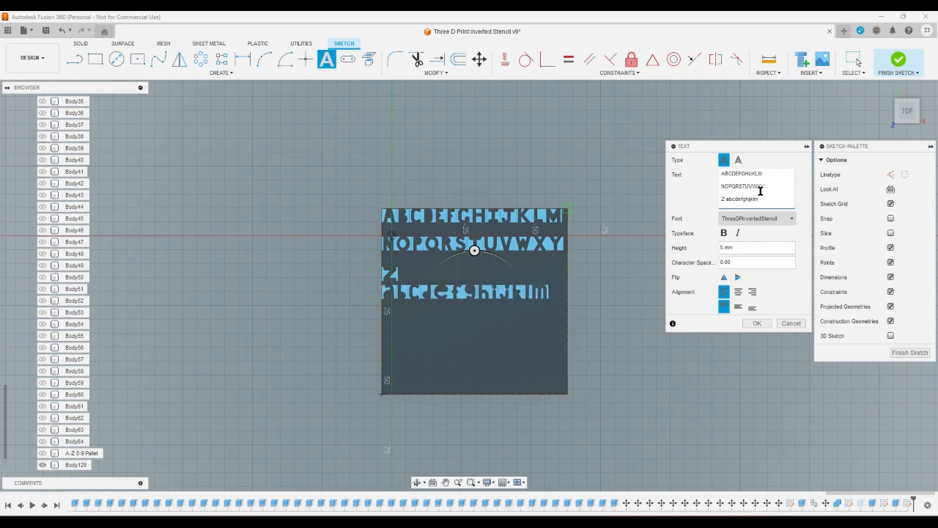
key("BackSpace")
key("Return")
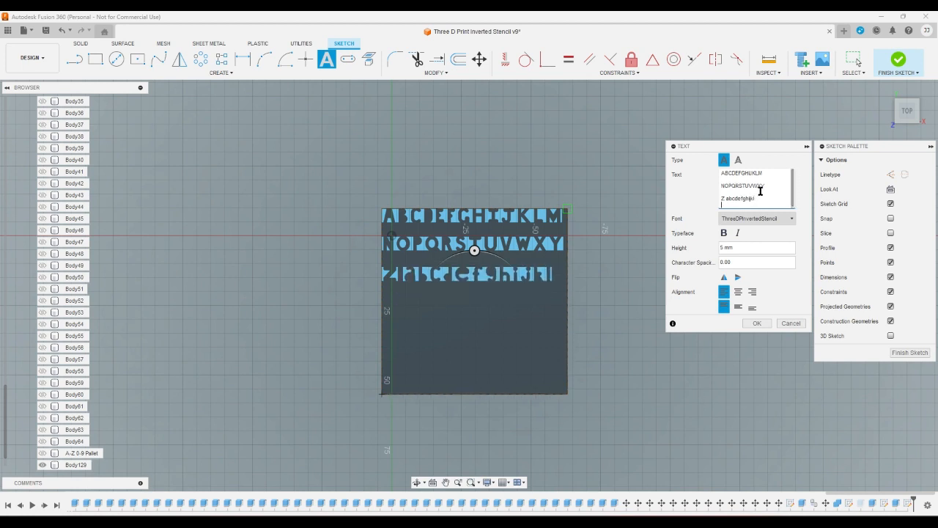
Enter mnopqrstuvwx directly below the previous text line, leaving y for a new line after a blank one.
type("mnop")
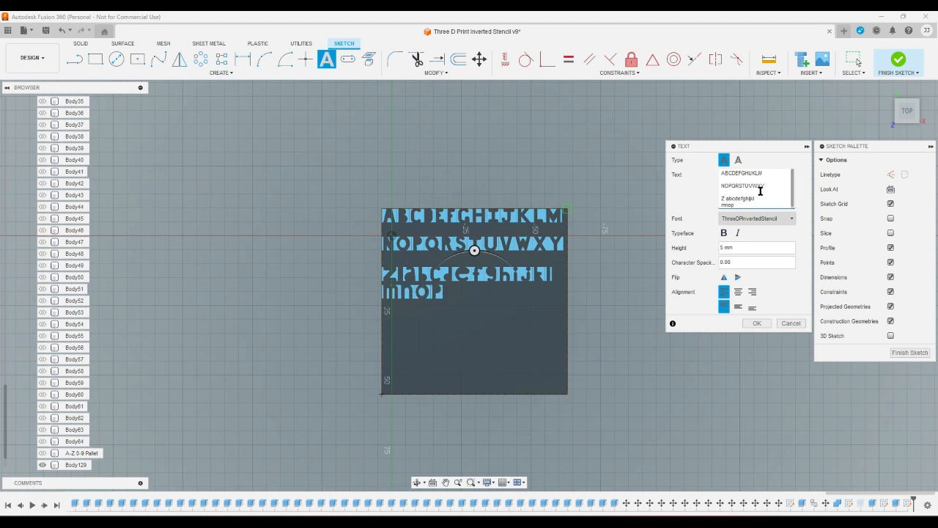
type("qrstu")
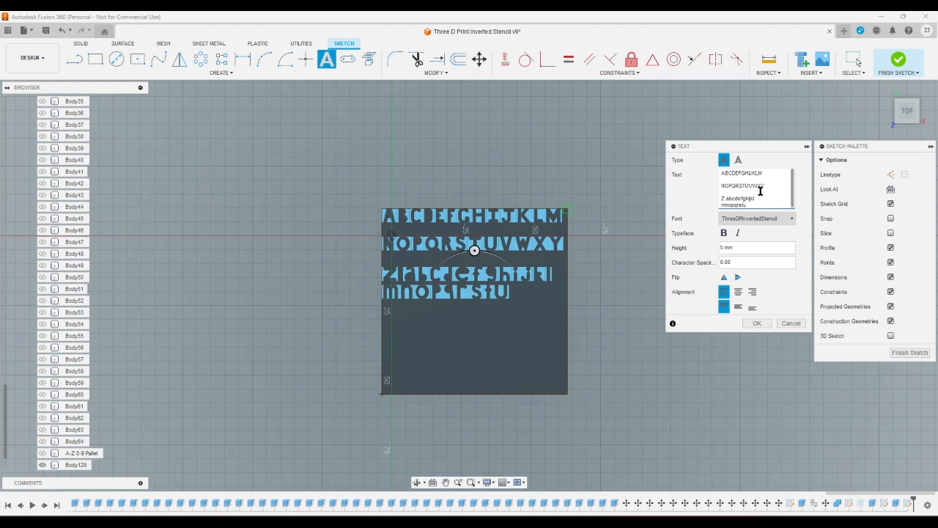
type("vwxy")
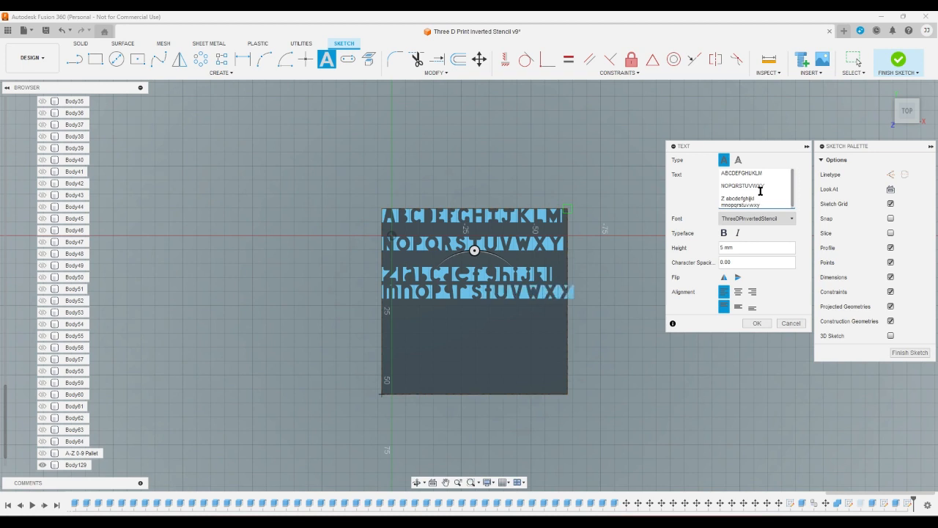
key("Return")
type("y")
key("BackSpace")
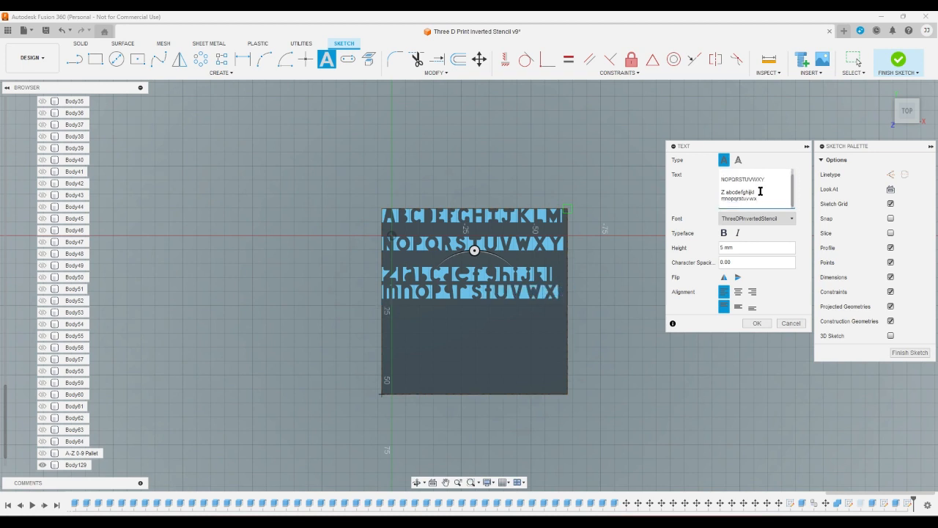
type("y")
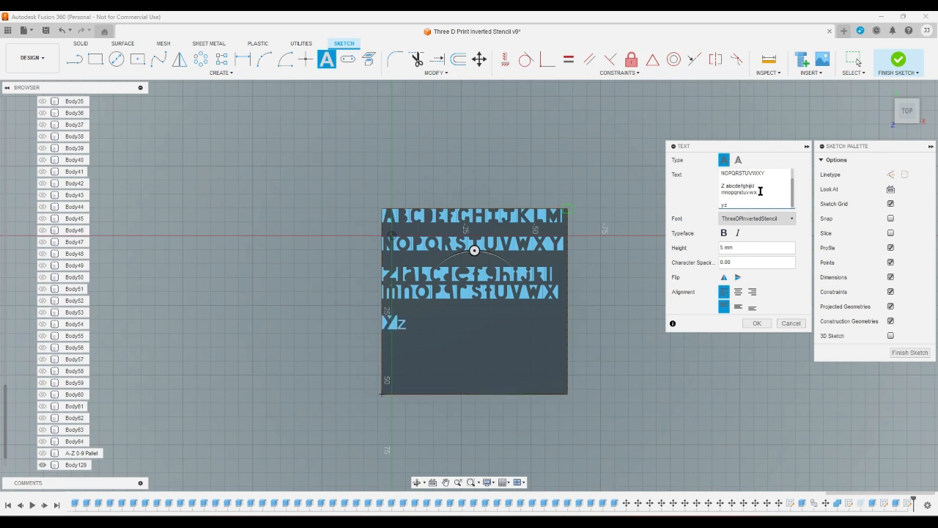
type("z")
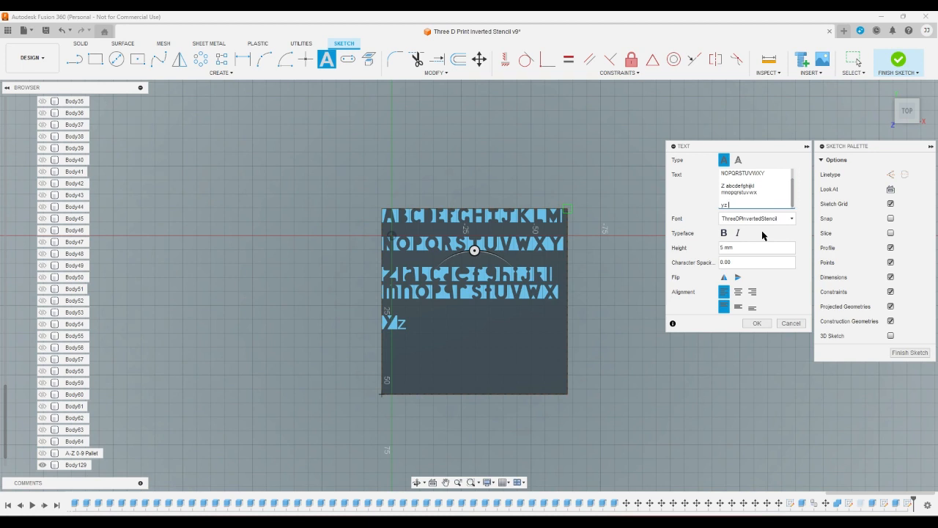
type("12345")
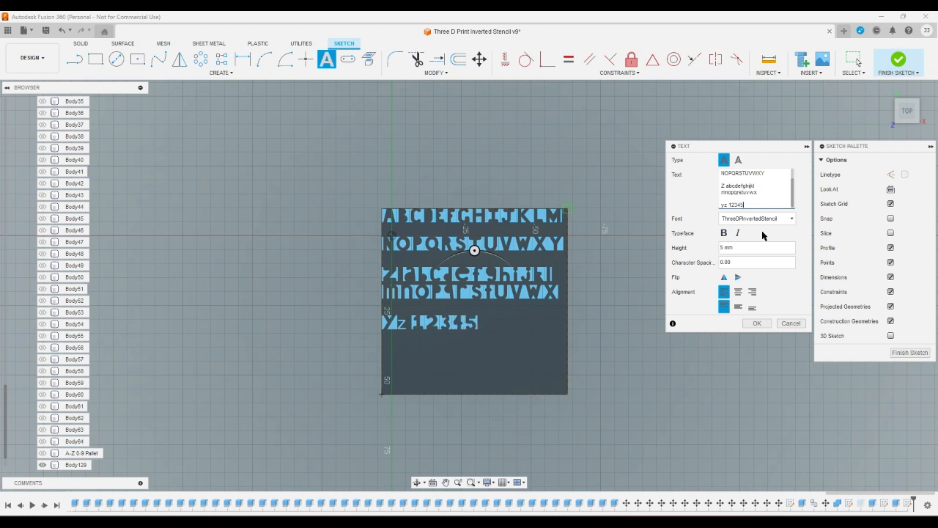
type("67890")
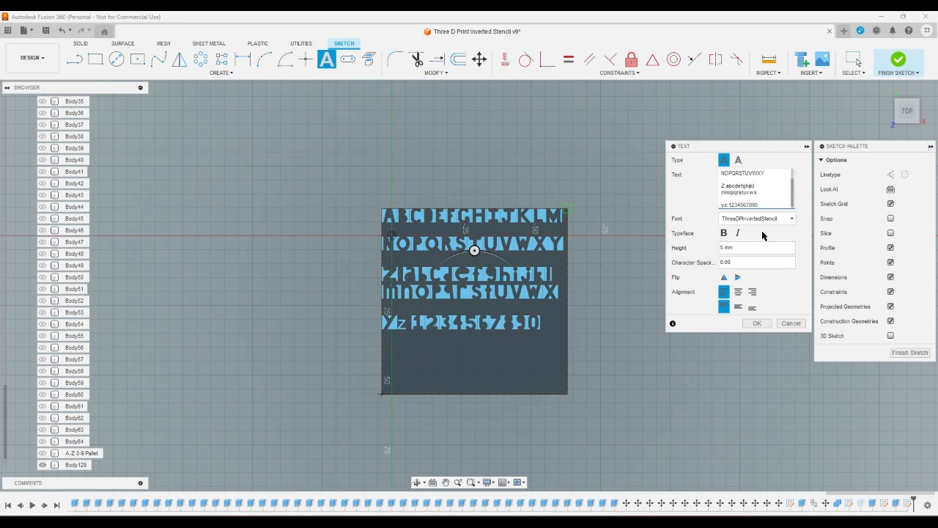
left_click(757, 323)
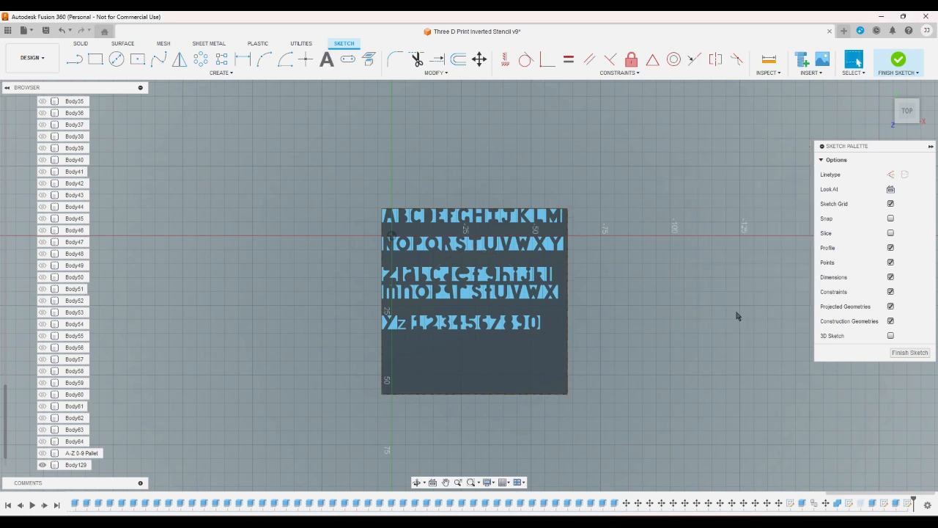
Set the sketch text's alignment to center horizontally and middle vertically within the plate, and finish the sketch.
double_click(478, 345)
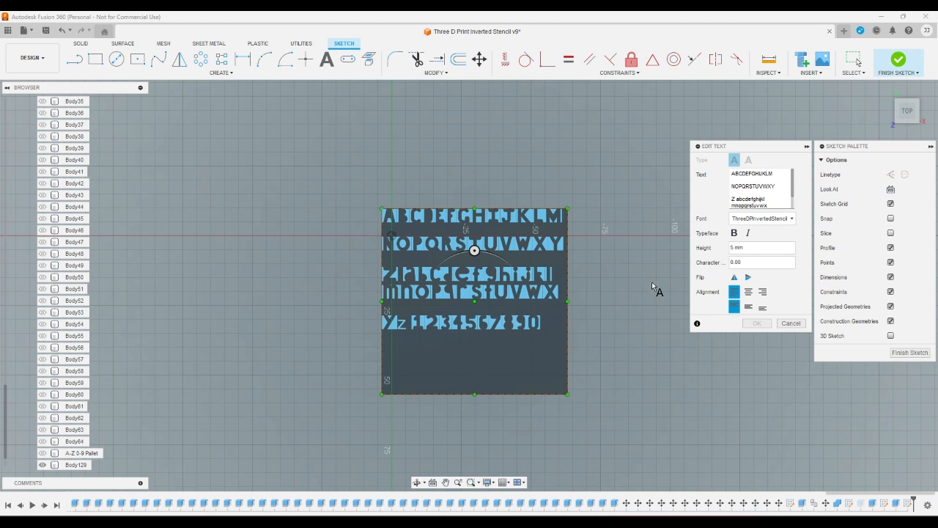
left_click(749, 291)
left_click(749, 307)
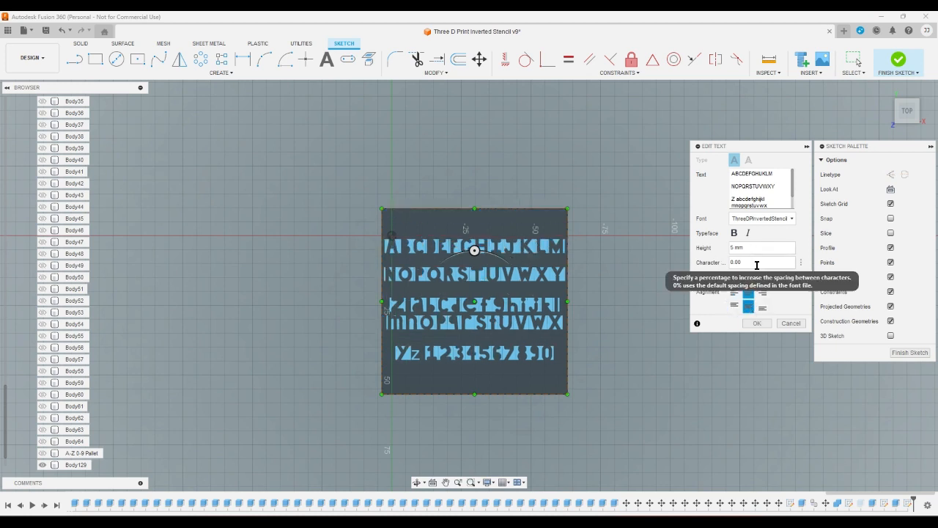
left_click(758, 323)
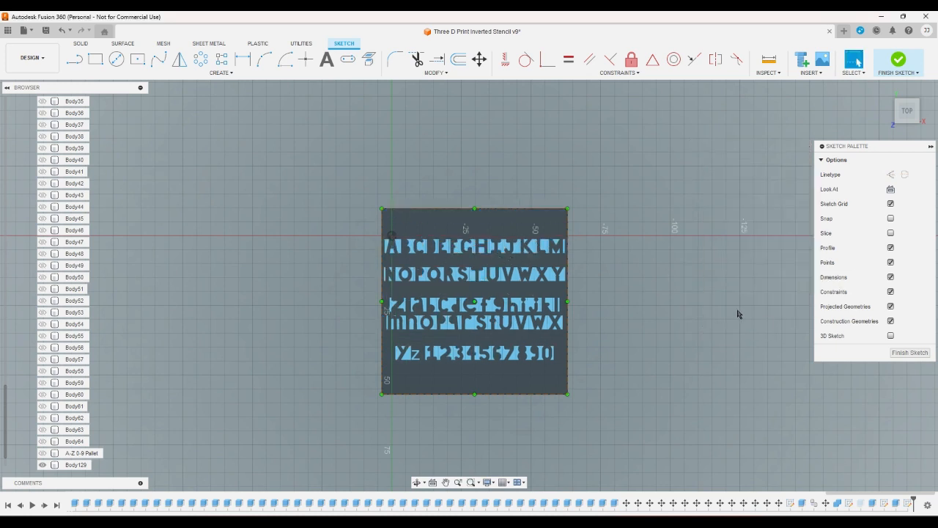
left_click(899, 60)
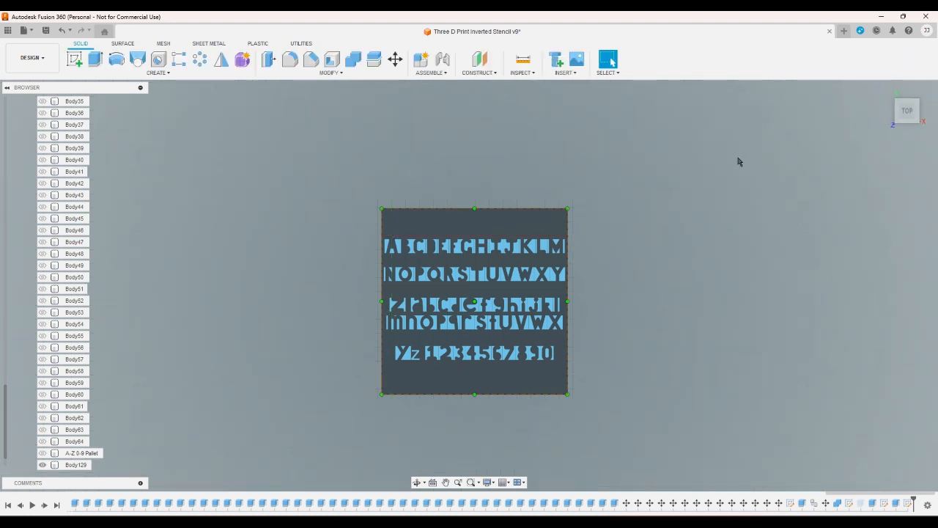
left_click(885, 88)
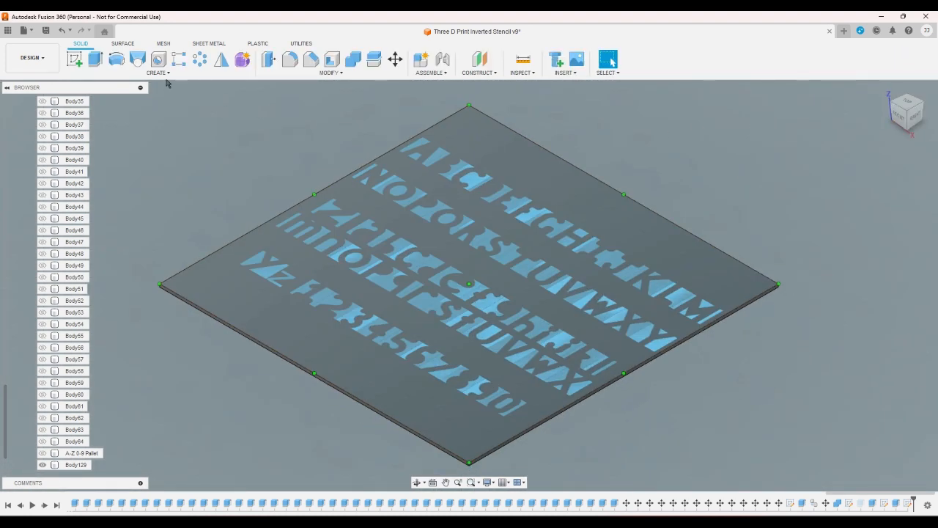
left_click(95, 59)
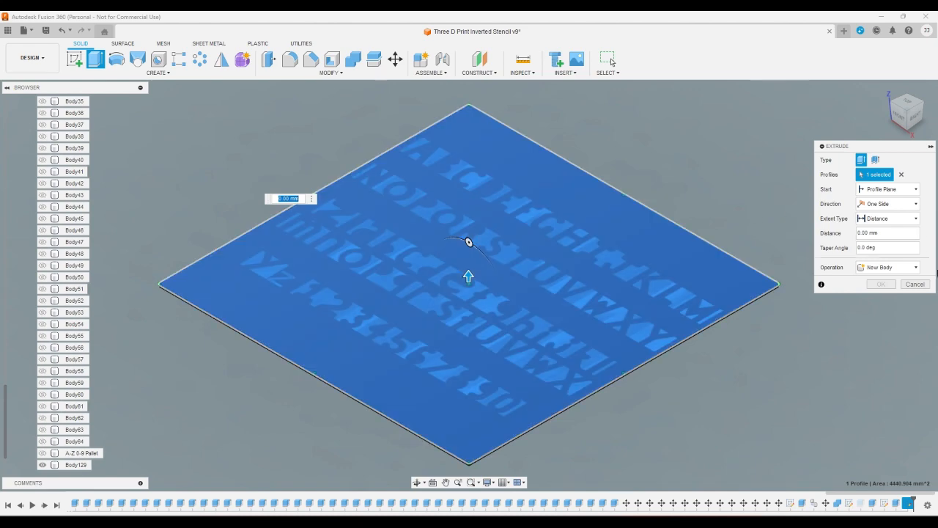
left_click(915, 284)
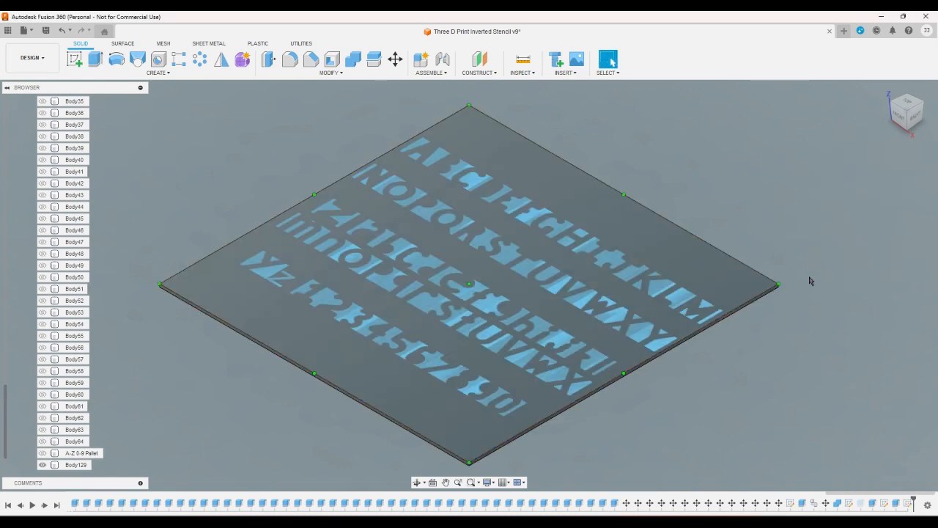
left_click(96, 59)
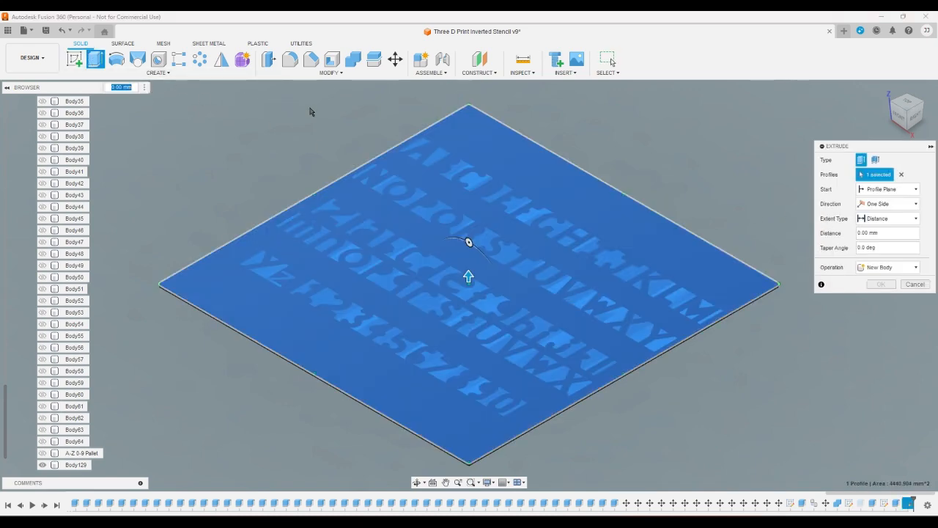
left_click(915, 284)
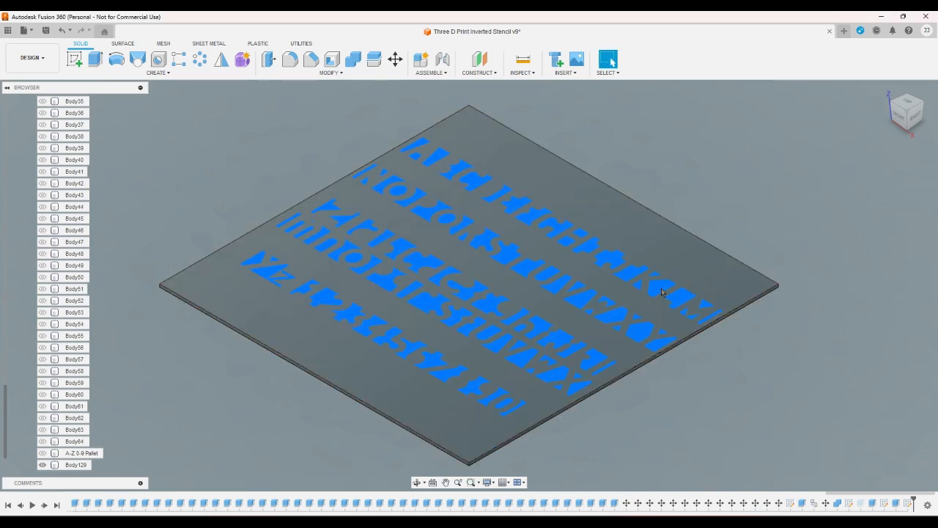
Extrude the sketch text by -1 mm as a cut through the plate and view the result from the top.
type("e")
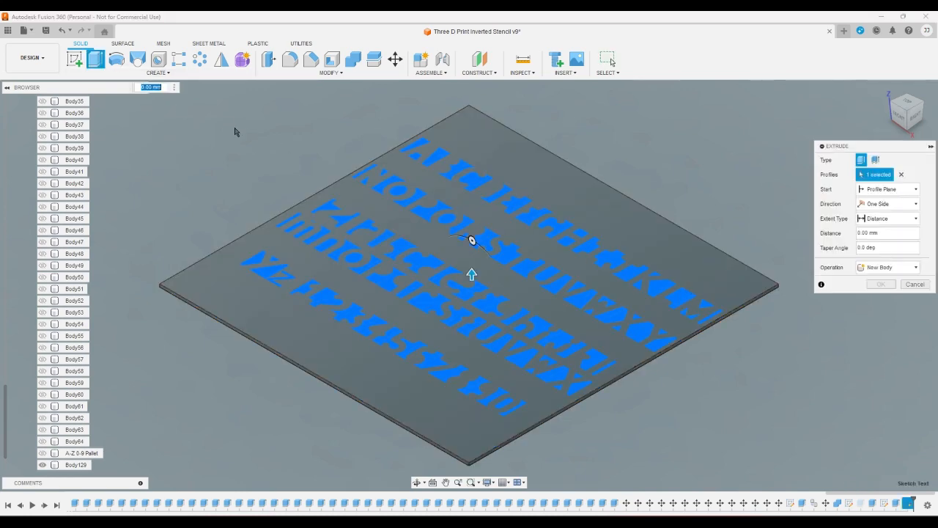
type("-")
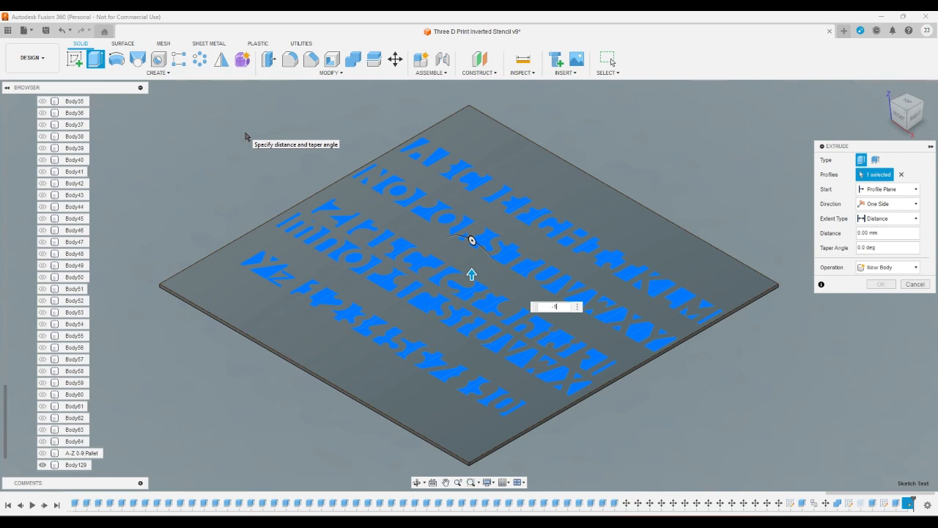
type("1")
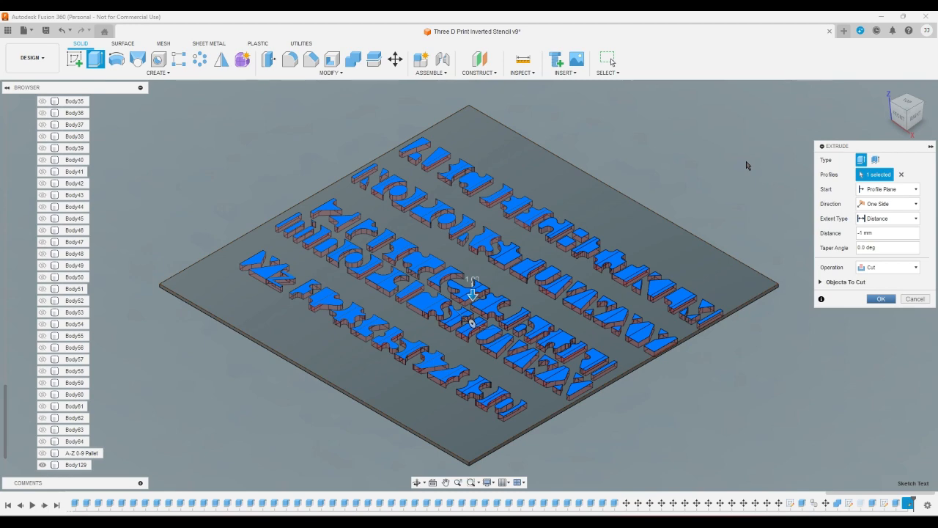
key("Return")
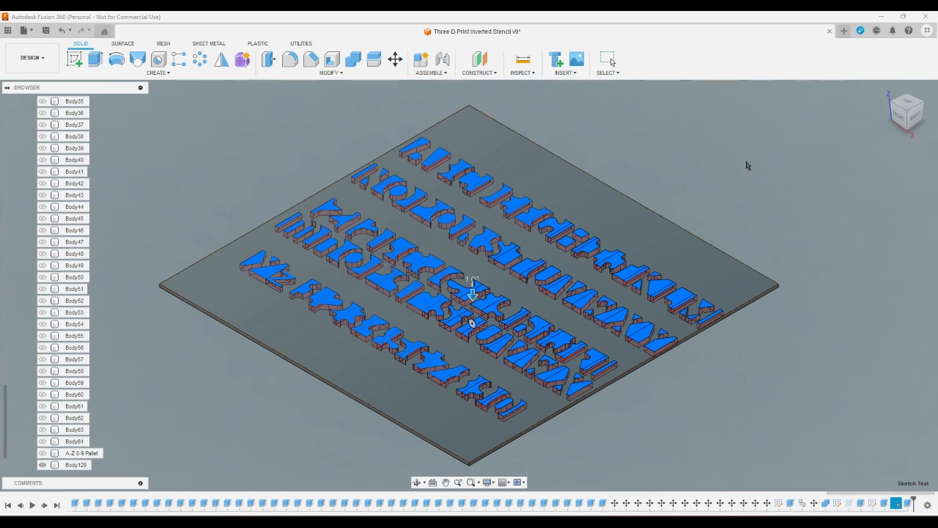
left_click(907, 109)
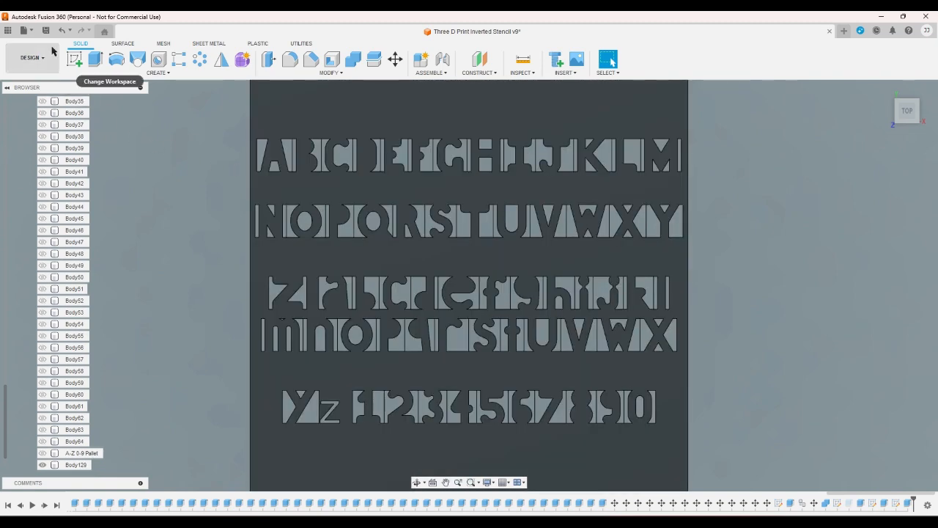
left_click(45, 30)
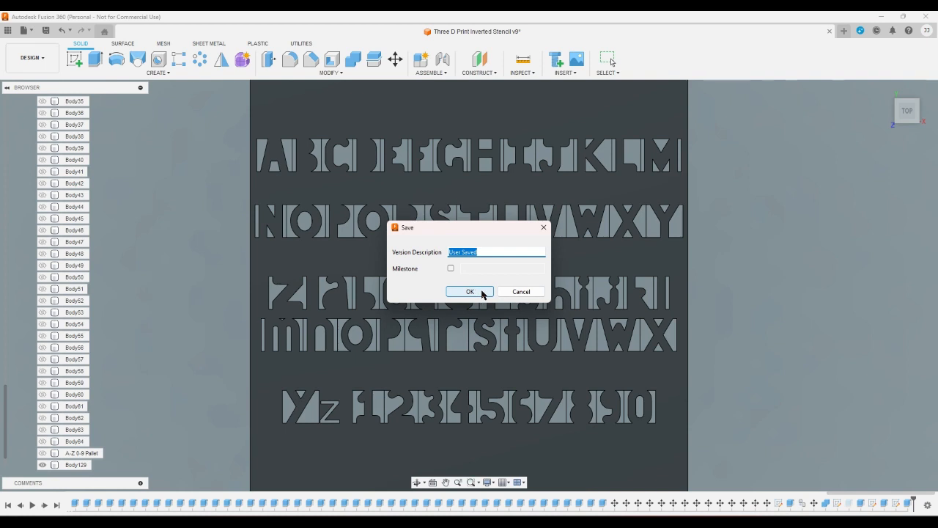
left_click(521, 291)
right_click(79, 467)
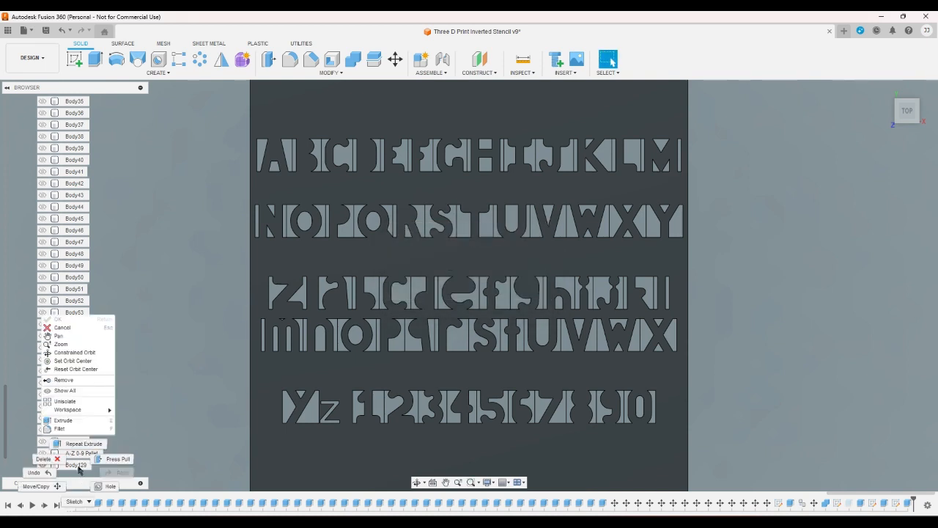
left_click(79, 467)
right_click(82, 465)
left_click(180, 404)
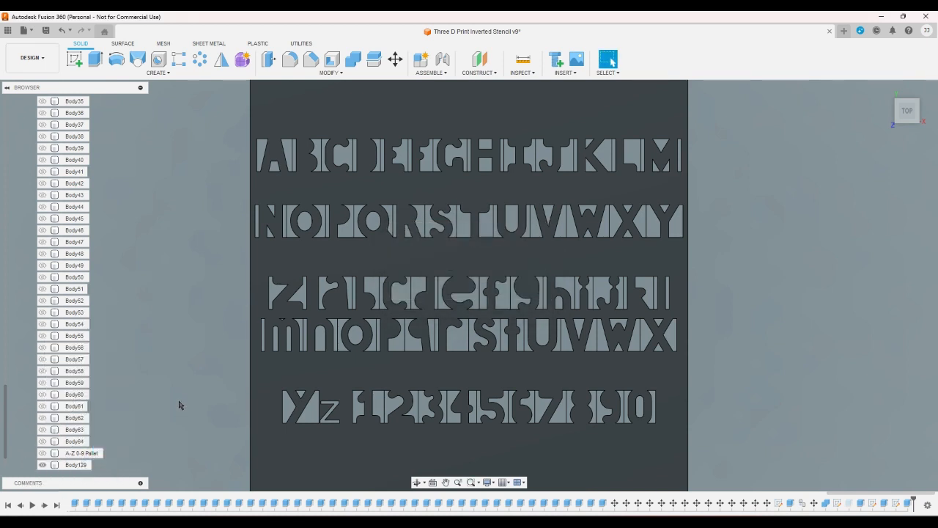
Rename the lettered plate body Body129 as "Typed Pallet".
right_click(78, 465)
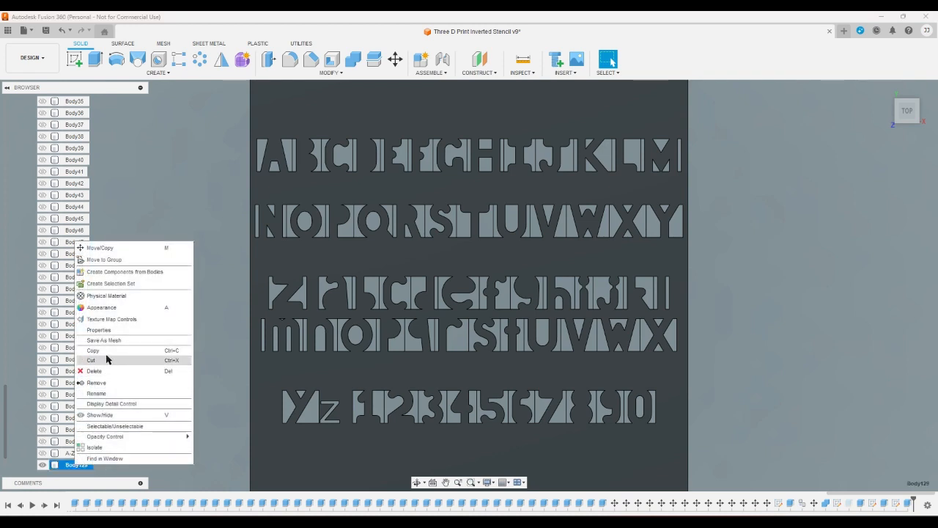
left_click(104, 394)
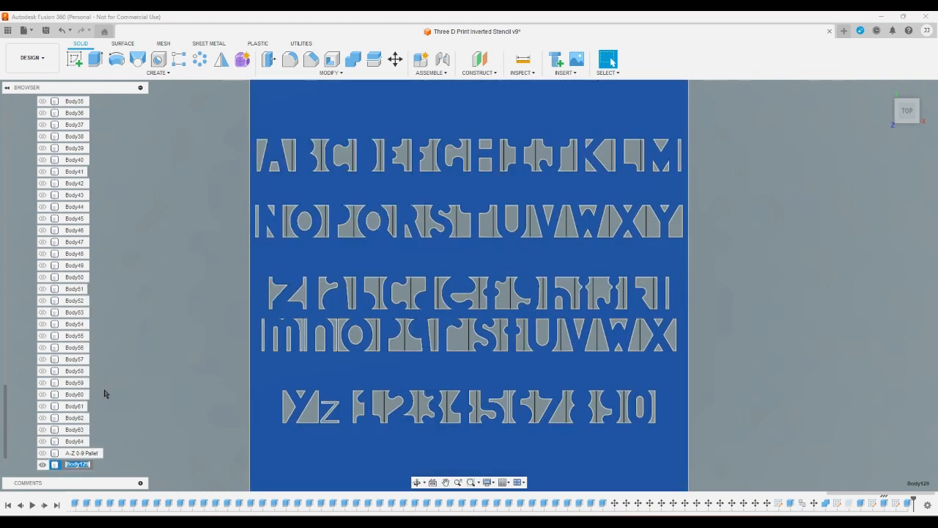
type("Typed Pallet")
key("Return")
key("Escape")
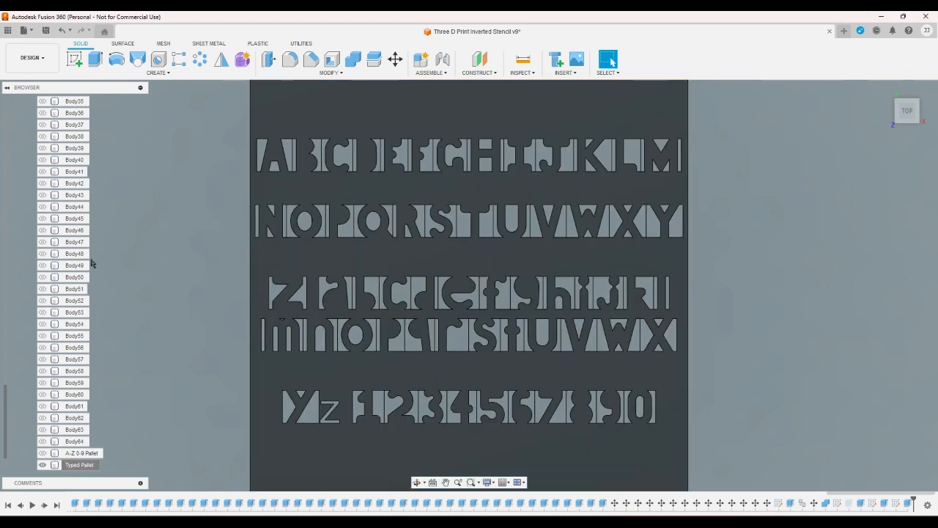
Save the design with the default version description and close Fusion 360.
left_click(45, 30)
left_click(461, 291)
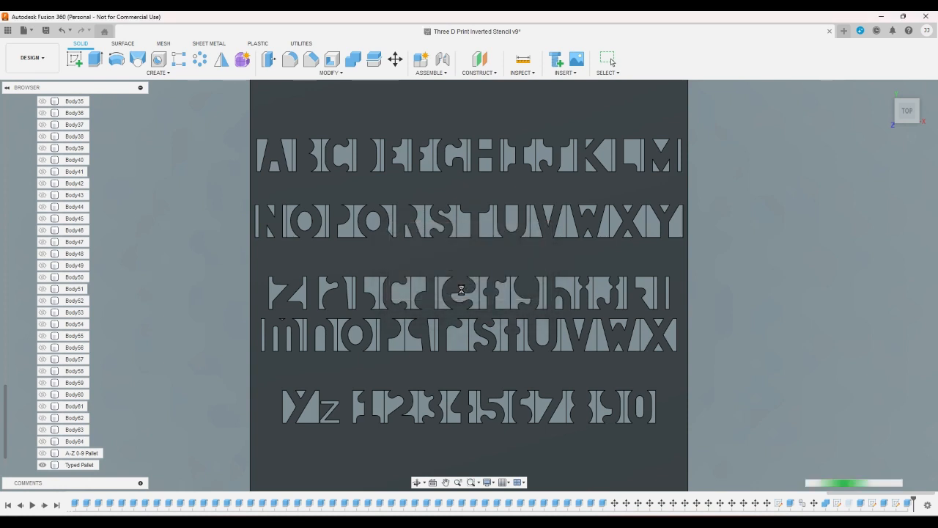
left_click(926, 16)
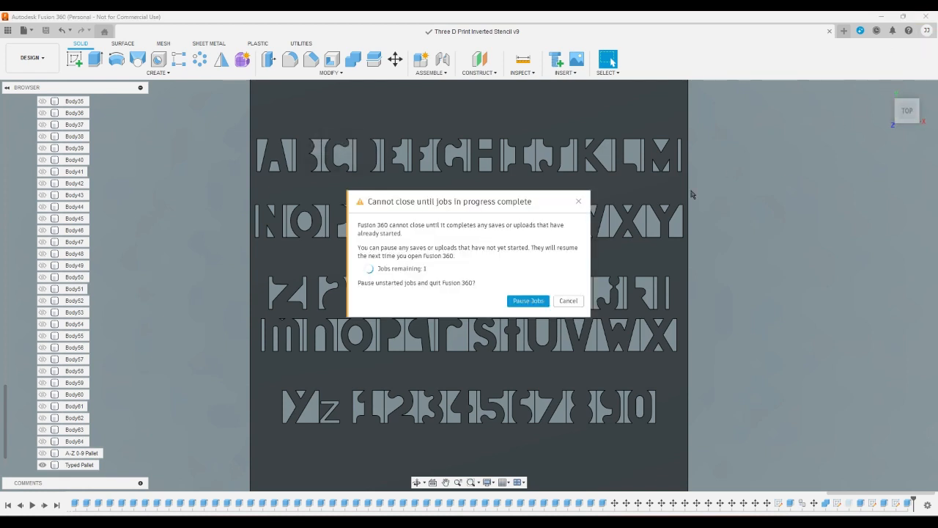
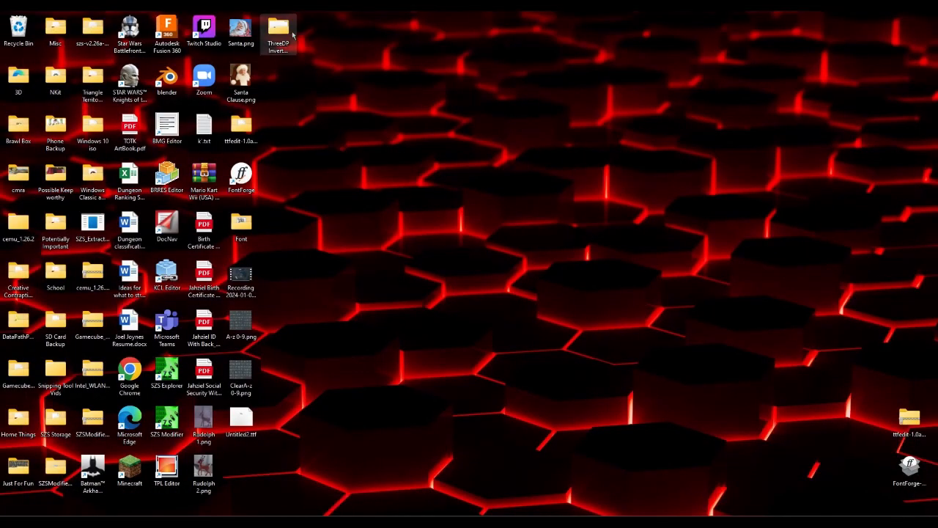
Open ThreeDPInvertedStencil.sfd in FontForge from the desktop's ThreeDP Inverted Stencil folder, and close the folder window.
double_click(279, 30)
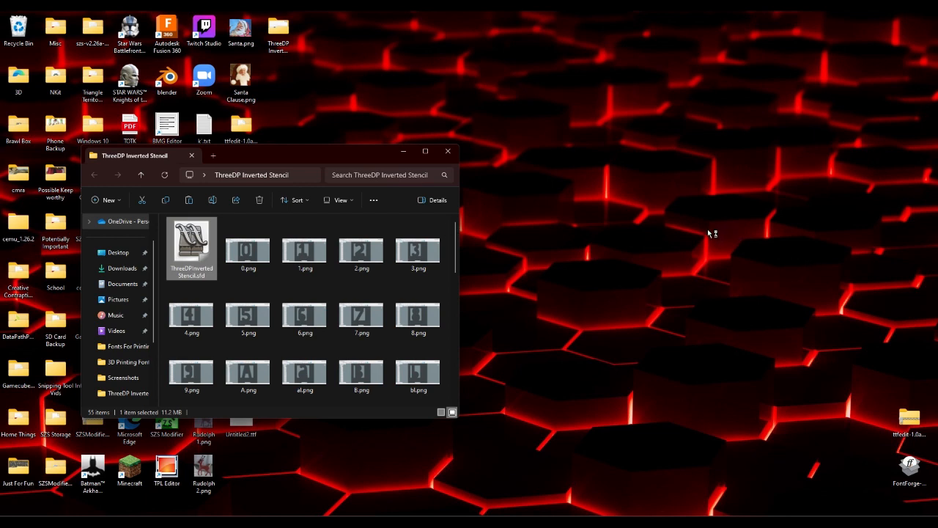
scroll(451, 387, "down", 6)
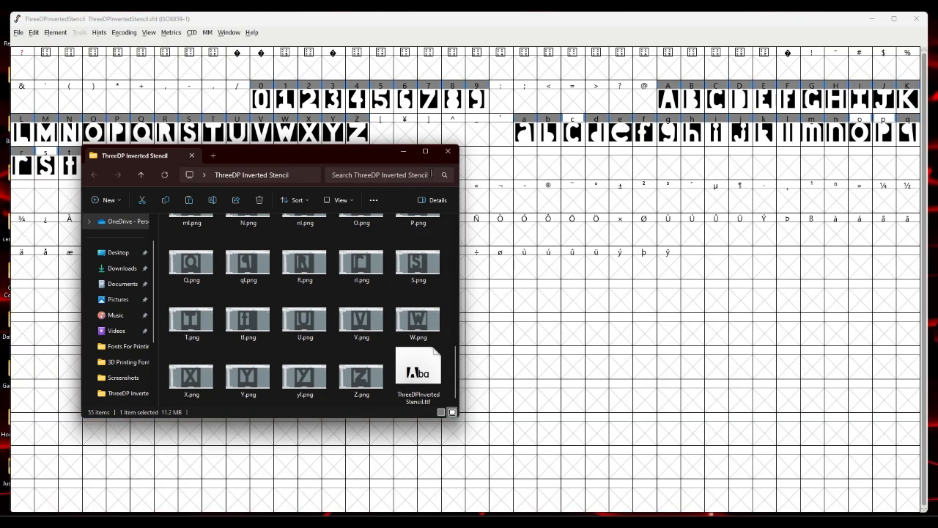
left_click(448, 151)
Copy the capital Z glyph into the empty lowercase z slot.
left_click(217, 173)
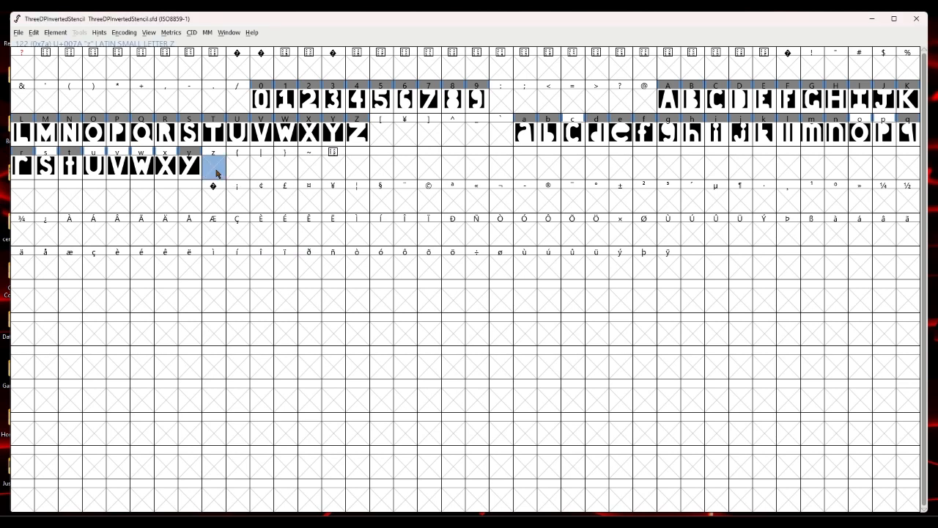
left_click(356, 132)
right_click(355, 132)
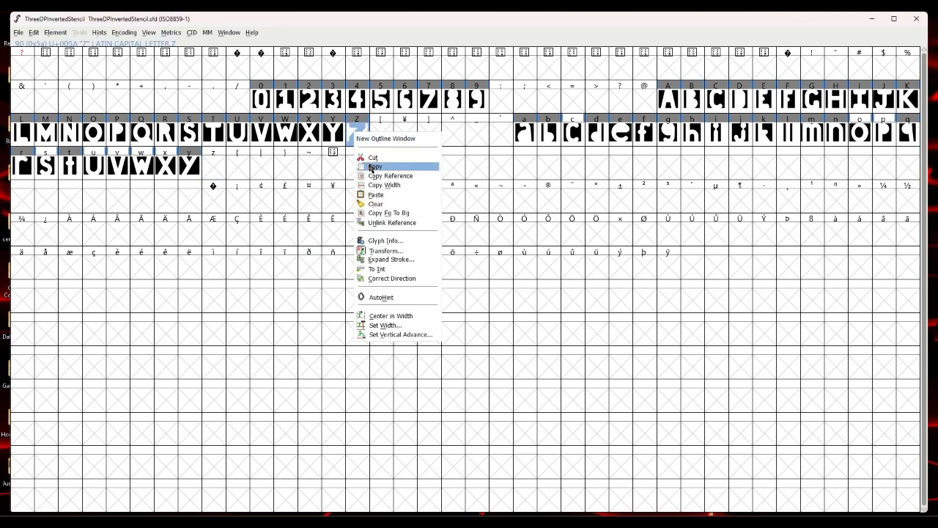
left_click(367, 166)
left_click(213, 171)
right_click(213, 172)
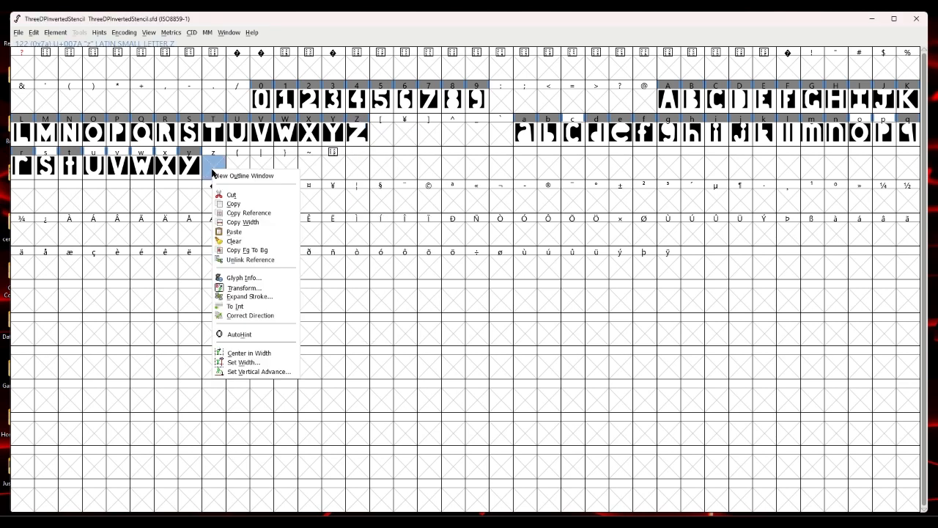
left_click(235, 234)
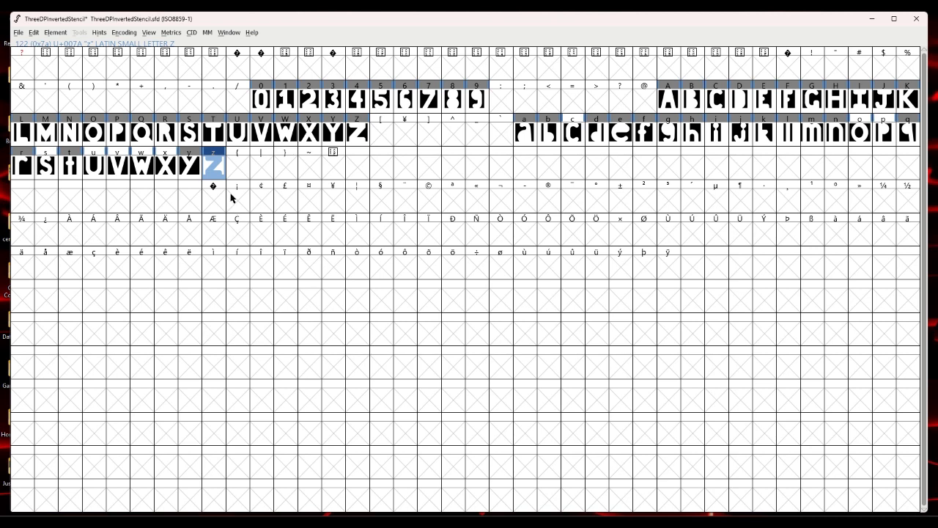
Apply Auto Width to the lowercase z glyph with separation 1, minimum 0 and maximum 300, and save the font project.
left_click(171, 33)
left_click(189, 148)
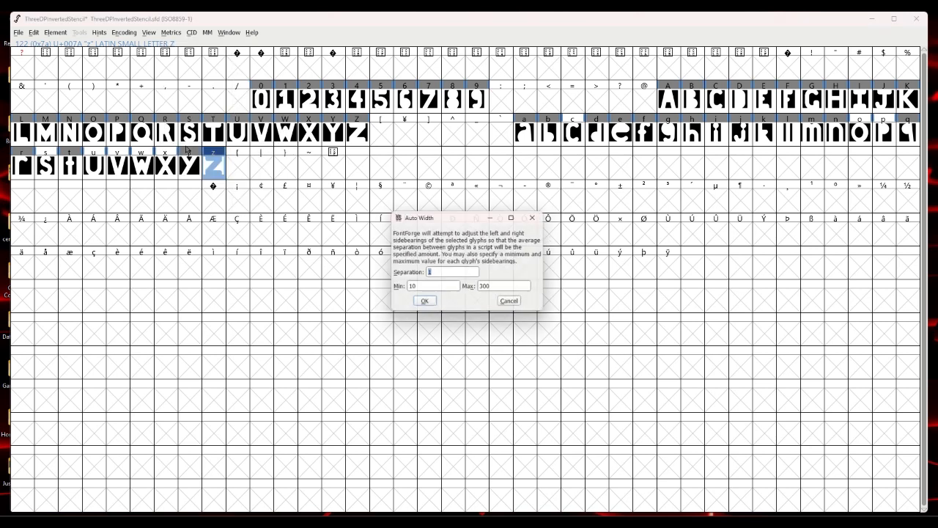
key("Tab")
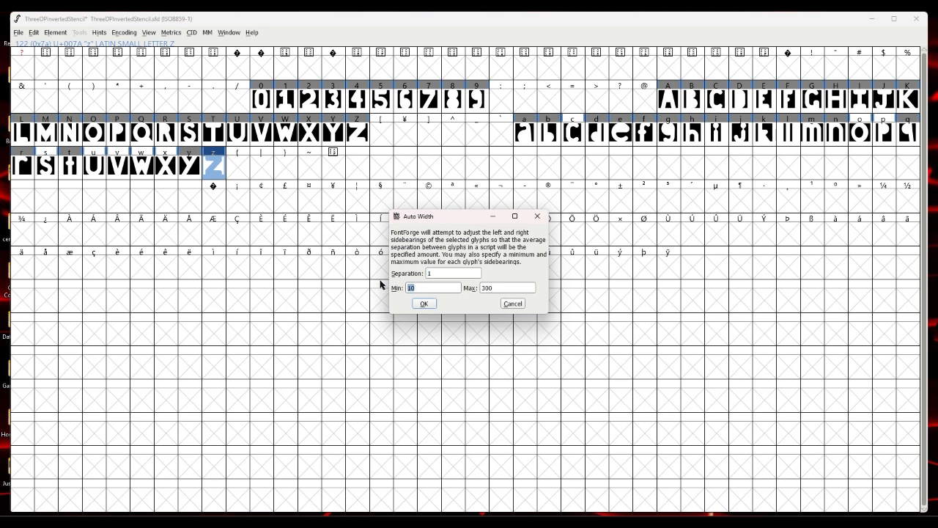
type("0")
left_click(437, 303)
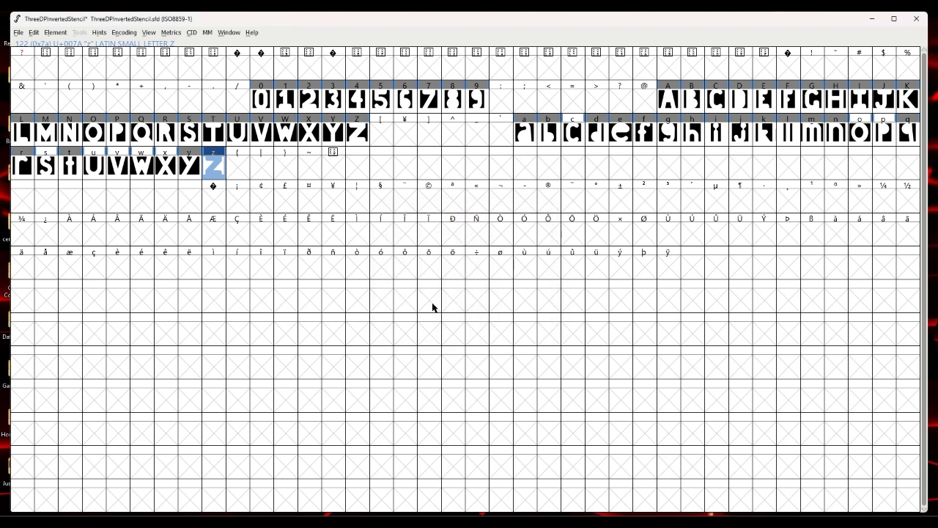
left_click(198, 194)
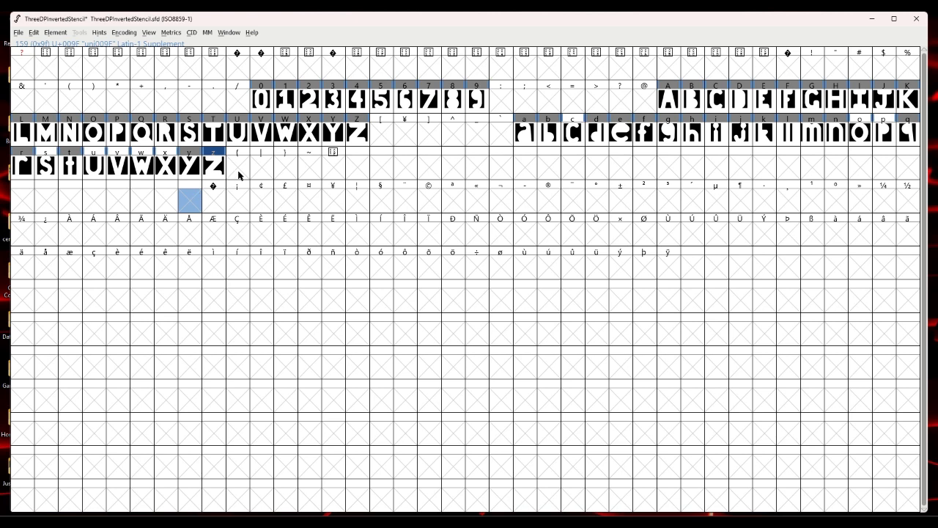
left_click(22, 34)
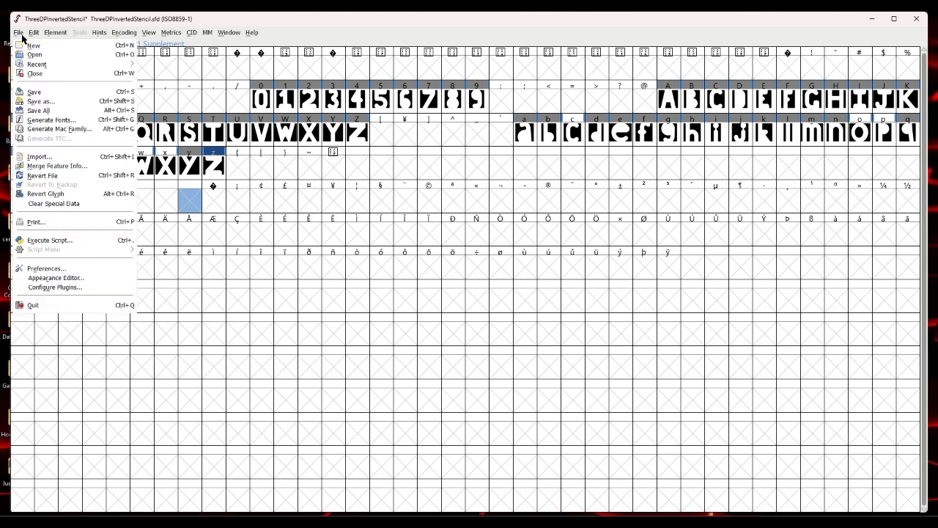
left_click(42, 94)
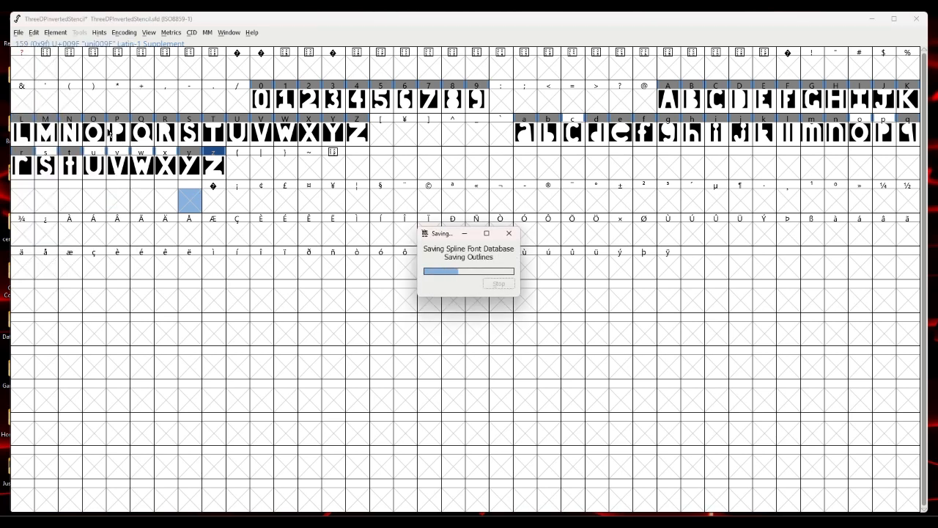
Generate ThreeDPInvertedStencil.ttf as a TrueType font over the existing file despite the non-standard em size, and close FontForge.
left_click(19, 34)
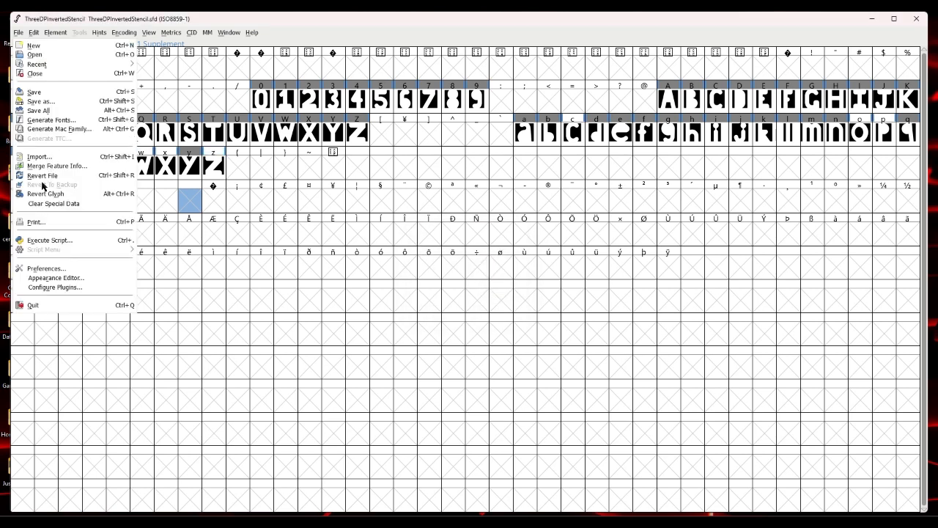
left_click(47, 120)
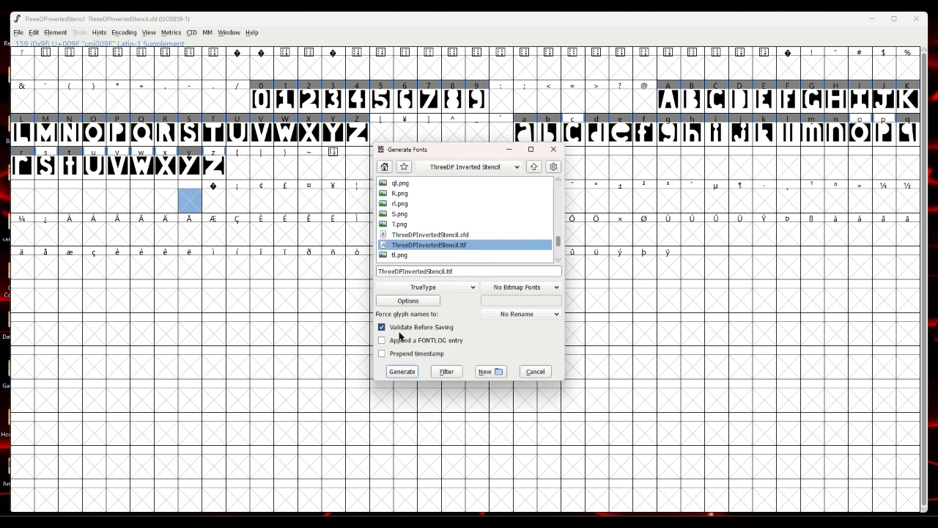
left_click(412, 373)
left_click(435, 278)
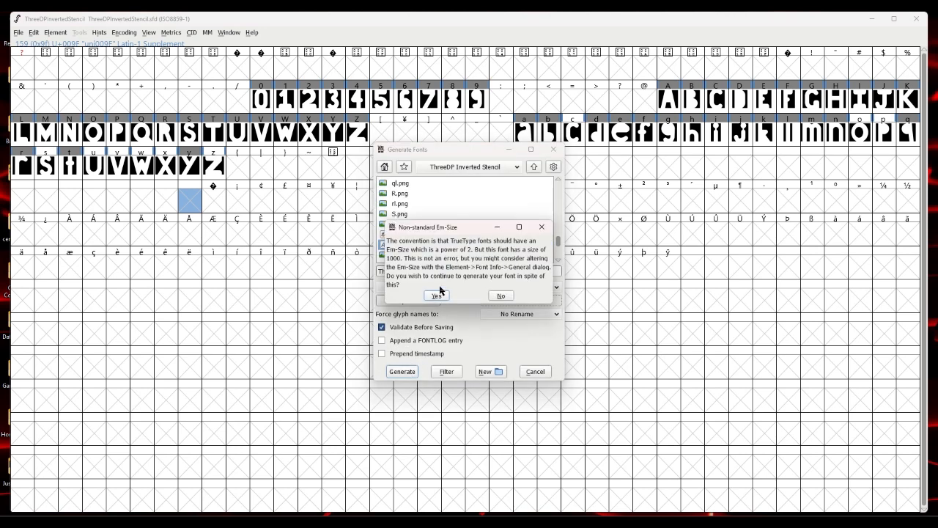
left_click(496, 297)
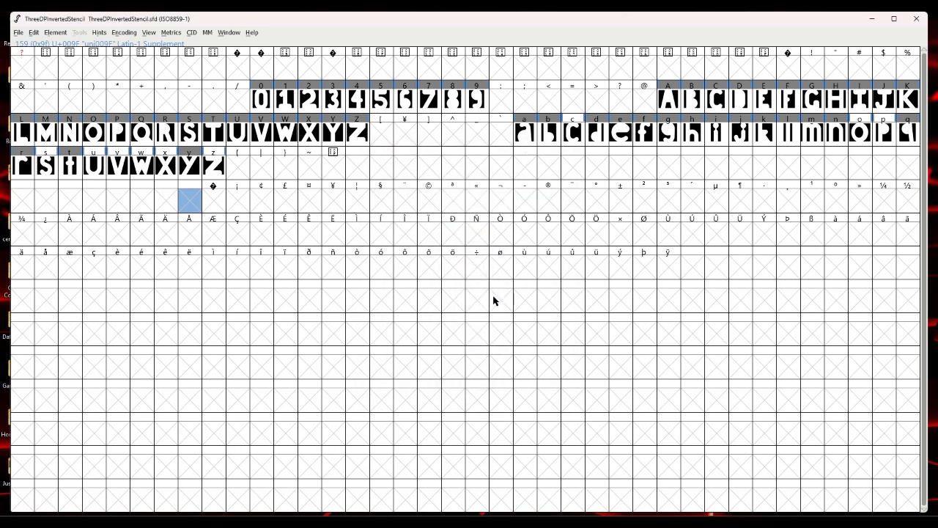
left_click(916, 18)
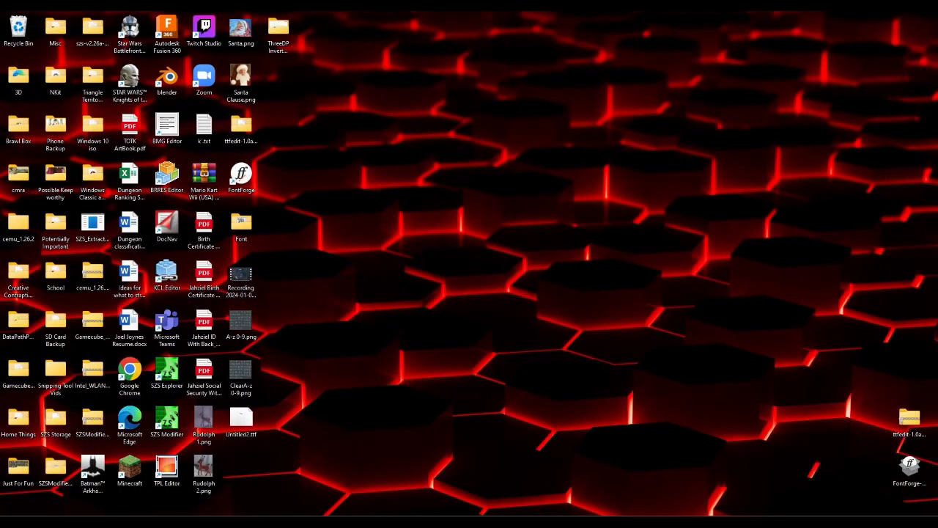
Open the Fonts page in the Windows personalization settings.
key("super")
left_click(139, 282)
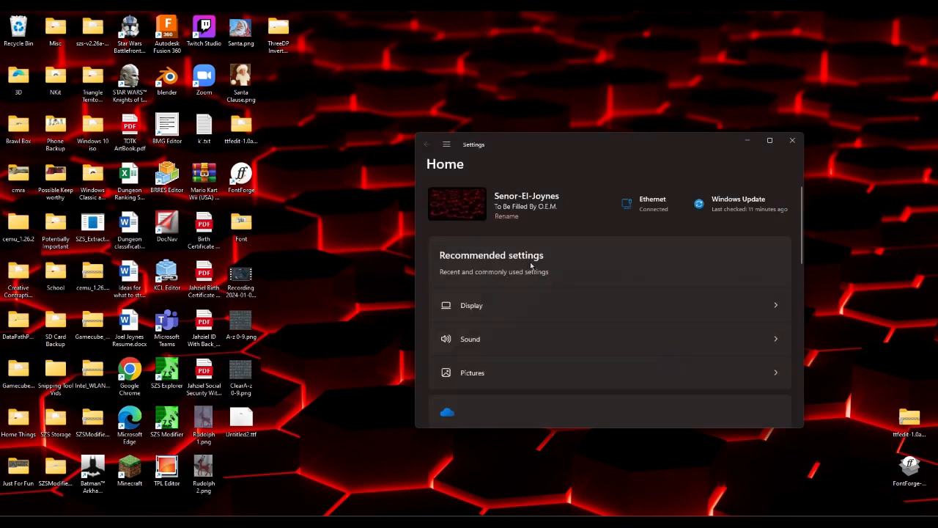
scroll(530, 267, "down", 1)
left_click(452, 149)
scroll(466, 297, "down", 1)
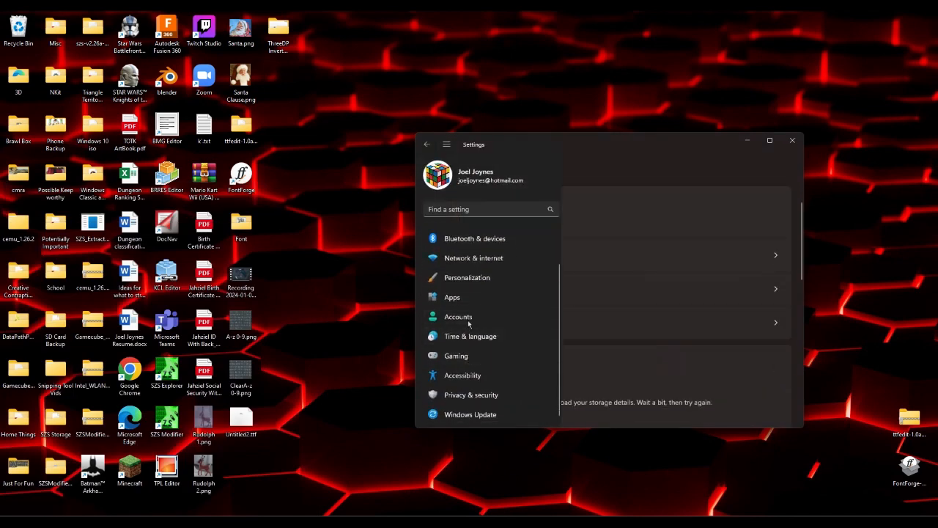
left_click(459, 285)
scroll(541, 355, "down", 5)
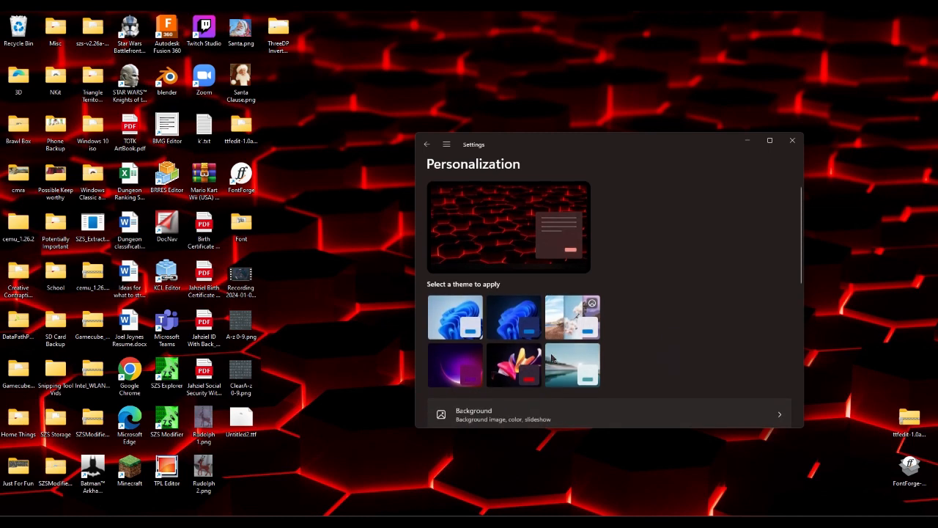
scroll(525, 366, "down", 4)
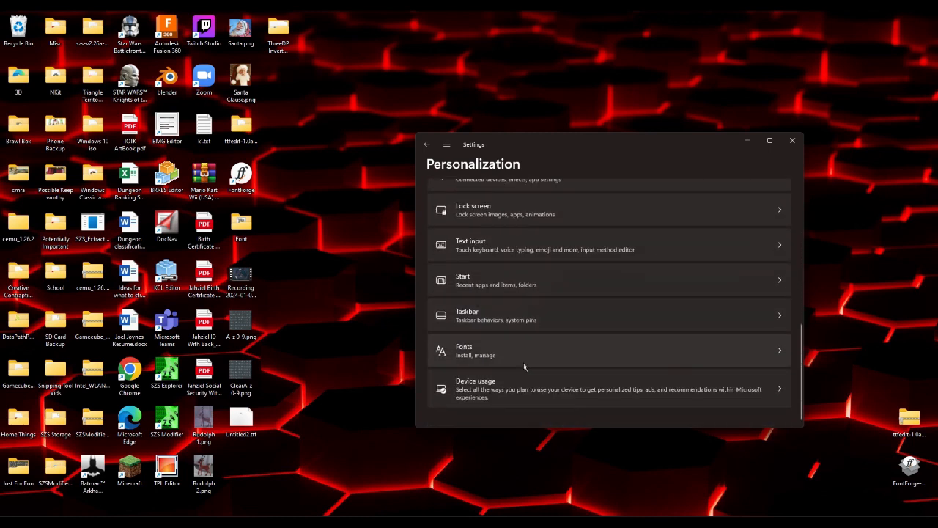
left_click(523, 362)
Open the ThreeDP Inverted Stencil folder from the desktop and preview ThreeDPInvertedStencil.ttf.
left_click(278, 33)
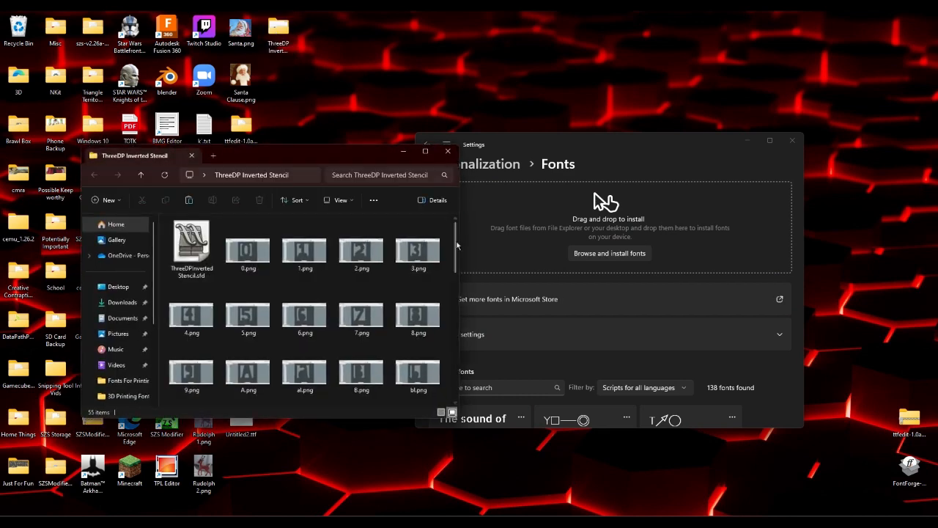
left_click_drag(456, 242, 455, 378)
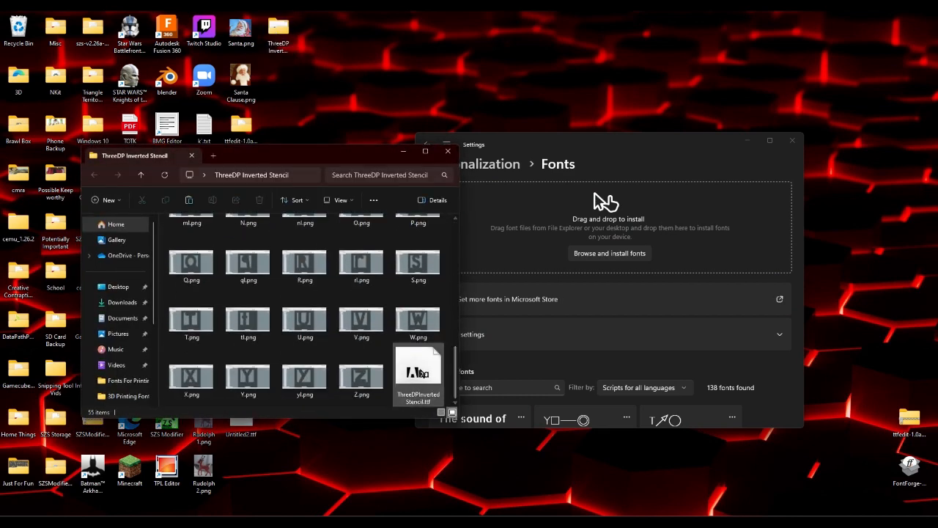
double_click(420, 372)
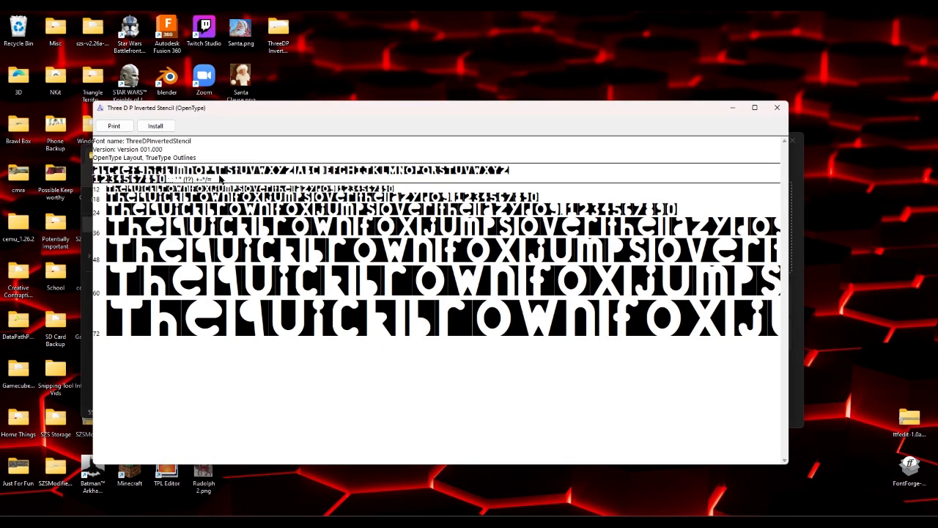
left_click(777, 108)
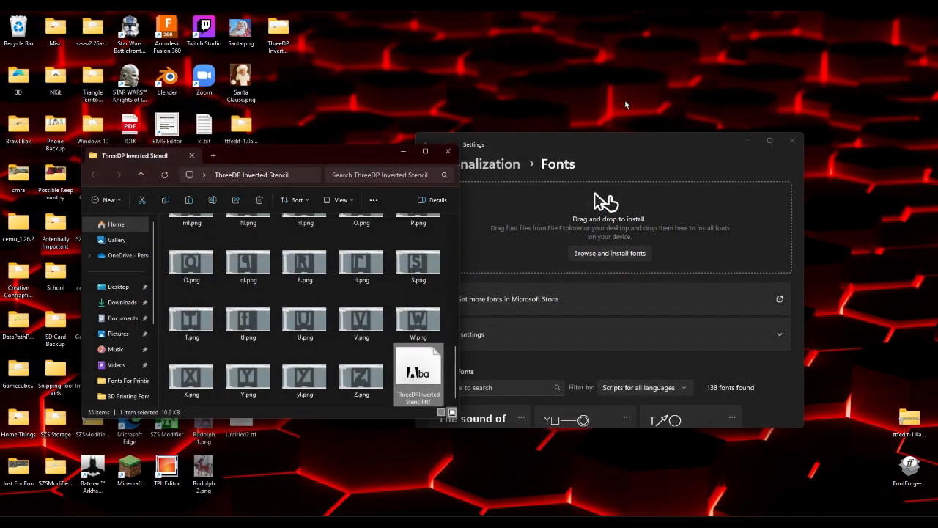
Install ThreeDPInvertedStencil.ttf from the folder through the Fonts settings page, and close the folder and settings windows.
left_click_drag(433, 366, 599, 259)
left_click(489, 278)
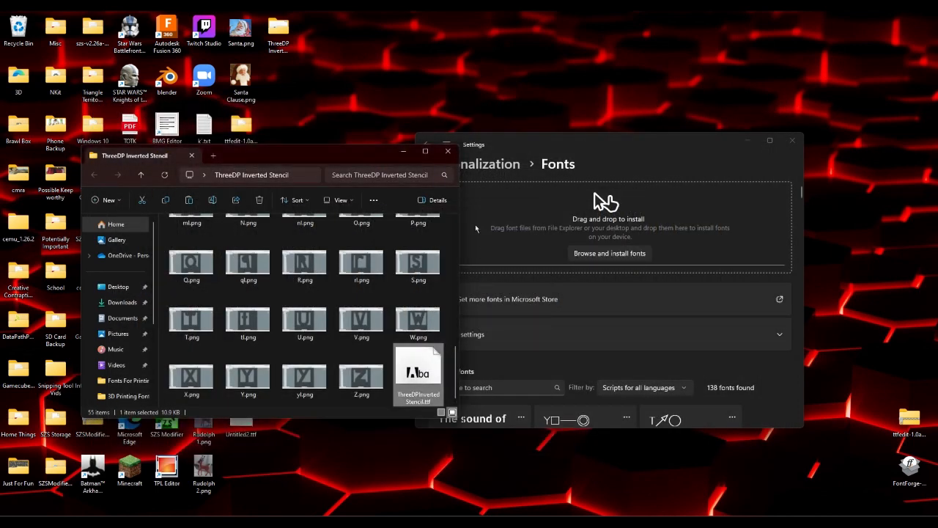
left_click(449, 151)
left_click(792, 140)
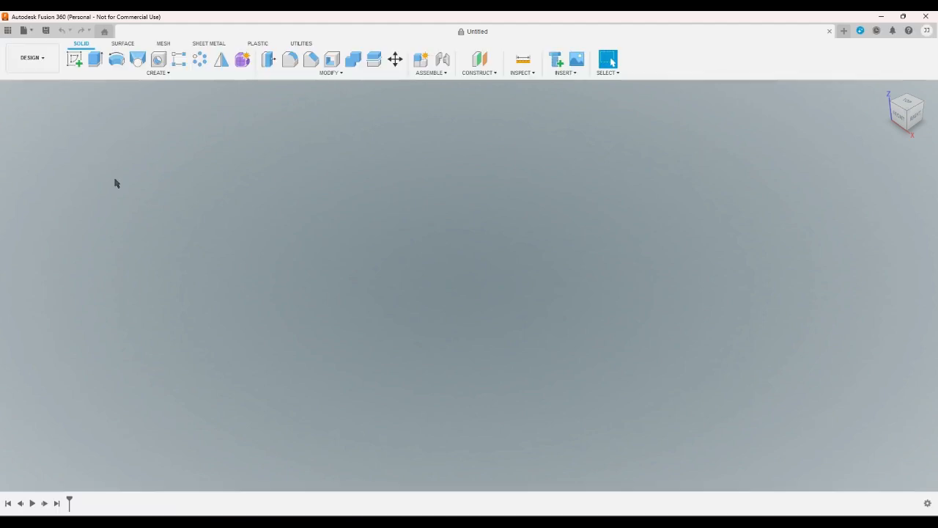
In Fusion 360, open the Three D Print Inverted Stencil design and view the lettered plate from the top.
left_click(7, 31)
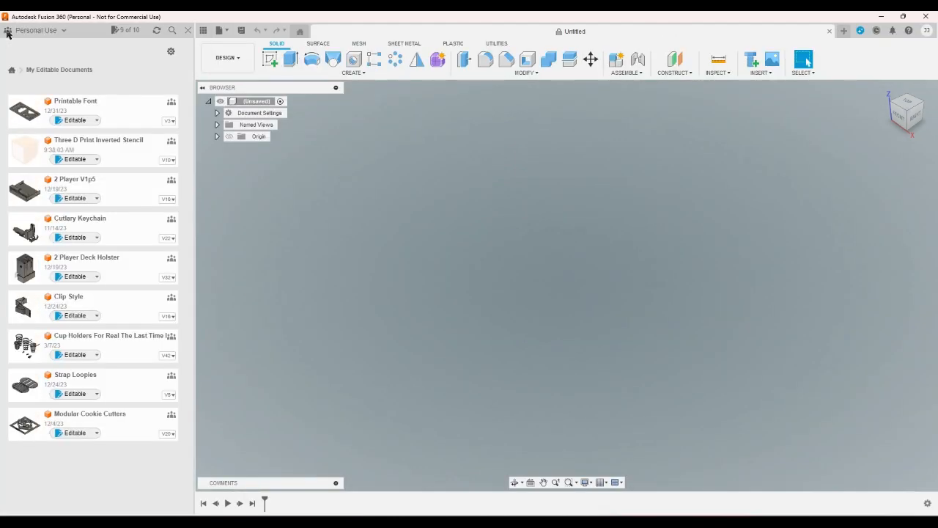
double_click(102, 149)
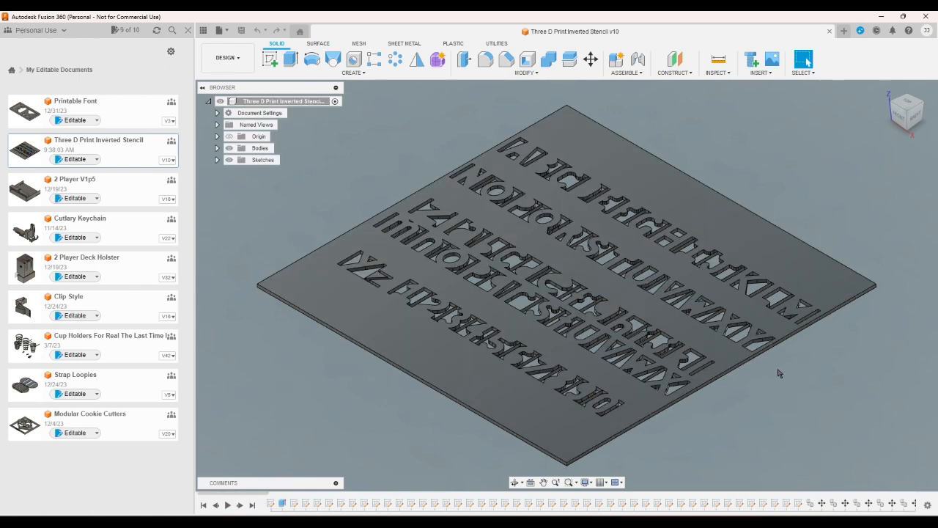
left_click(203, 30)
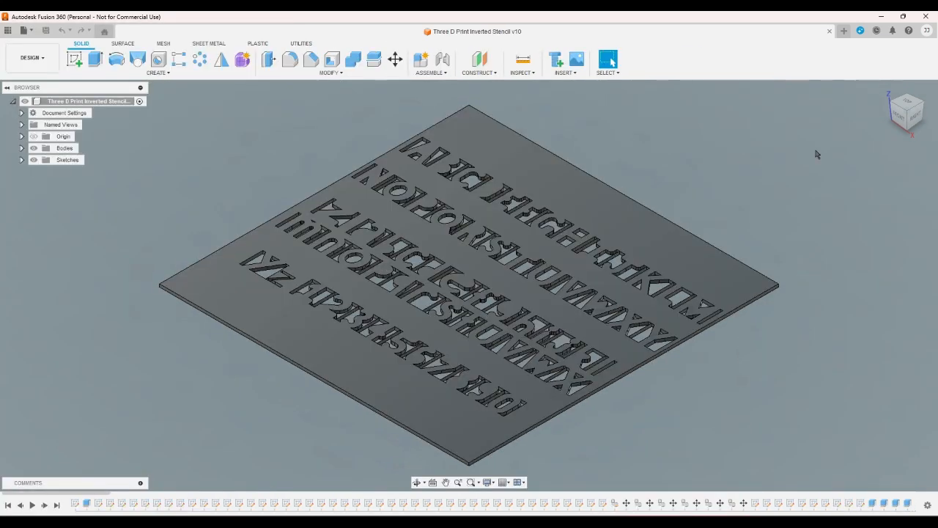
left_click(908, 102)
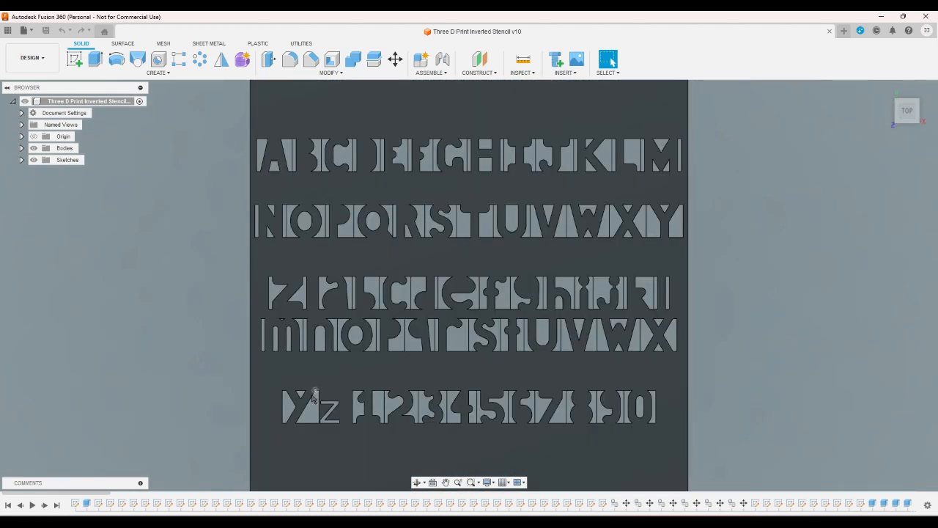
Find the plate's lettering sketch, Sketch59, open it for editing and finish it again.
left_click(22, 160)
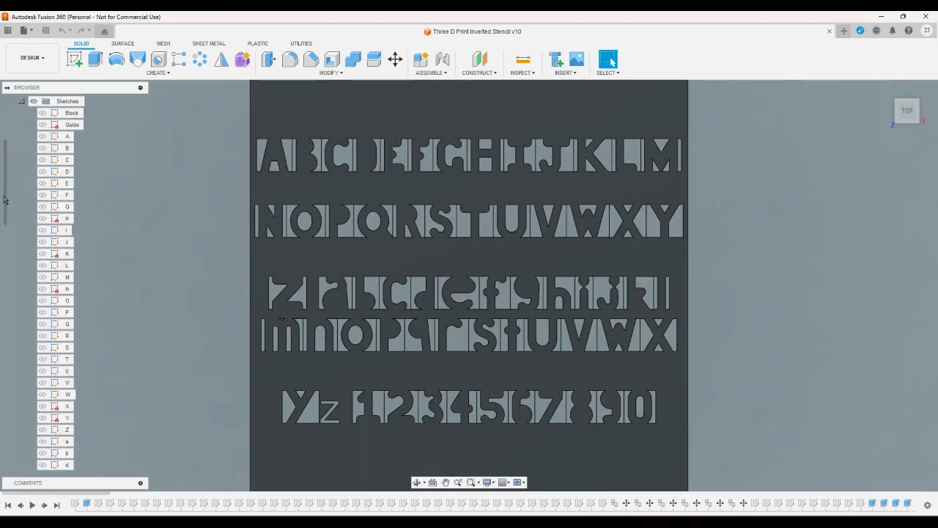
left_click_drag(5, 197, 2, 451)
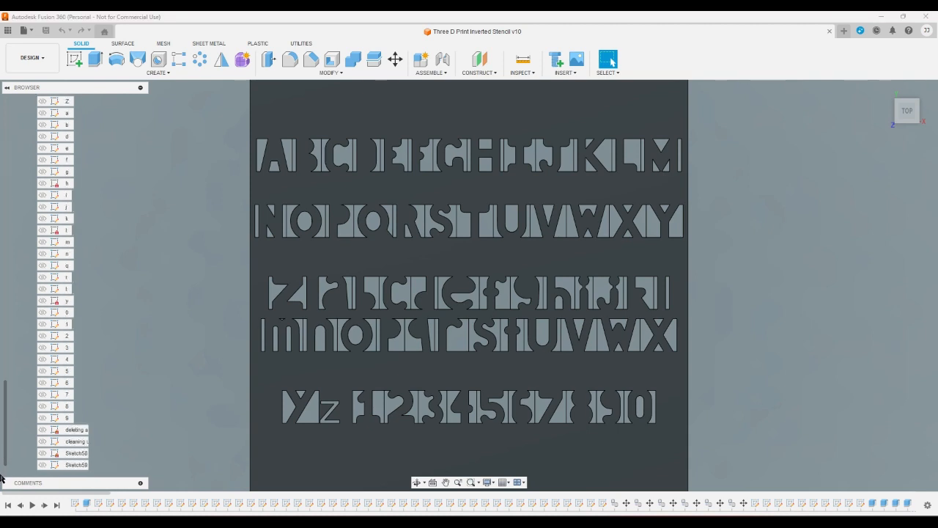
double_click(76, 465)
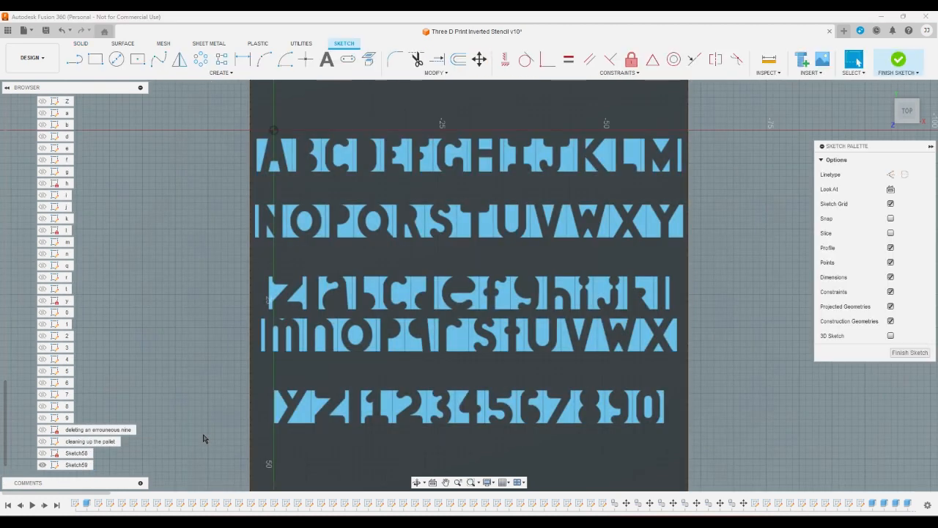
left_click(906, 353)
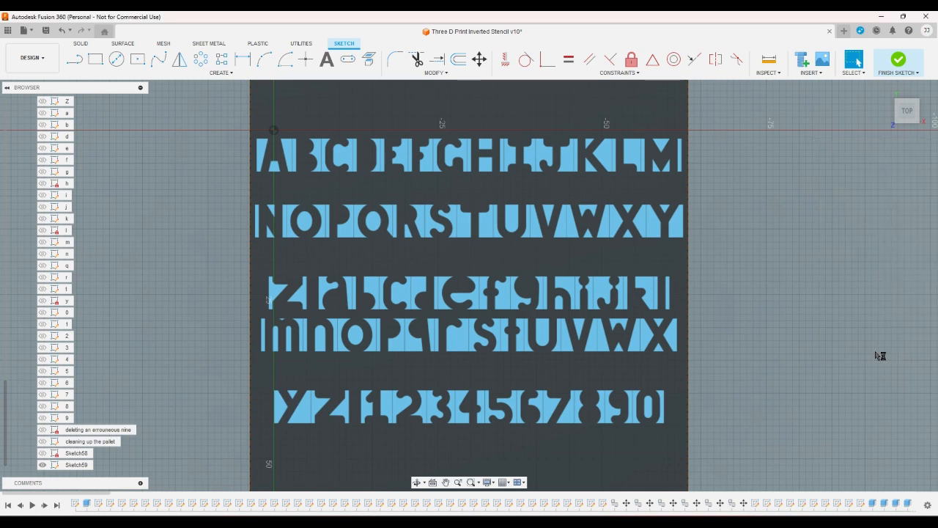
Reopen Sketch59 and refresh its lettering by adding an extra z after "yz", removing it and applying the text edit.
double_click(79, 465)
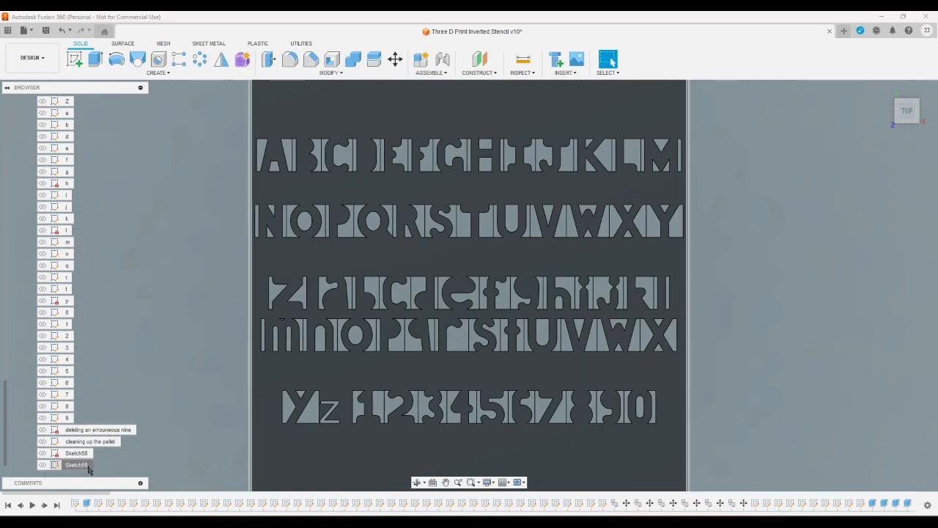
double_click(307, 415)
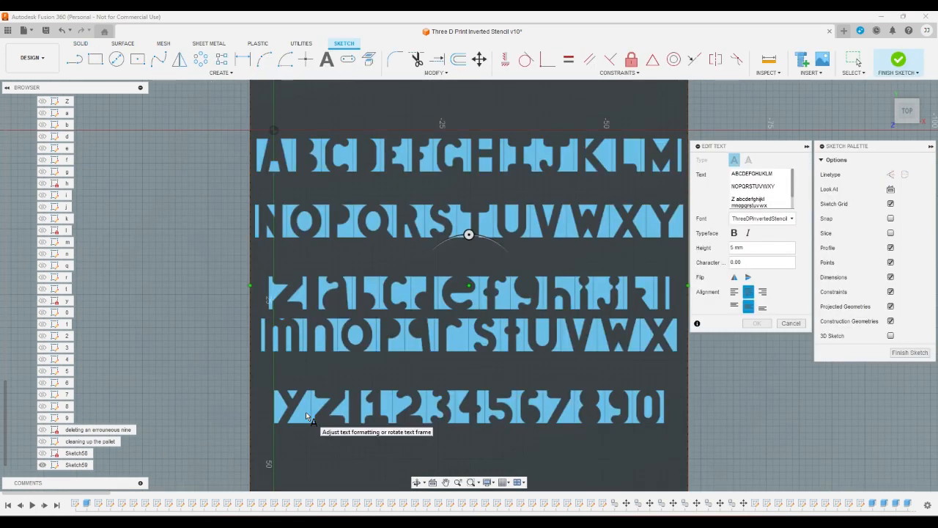
left_click(773, 206)
scroll(773, 207, "down", 1)
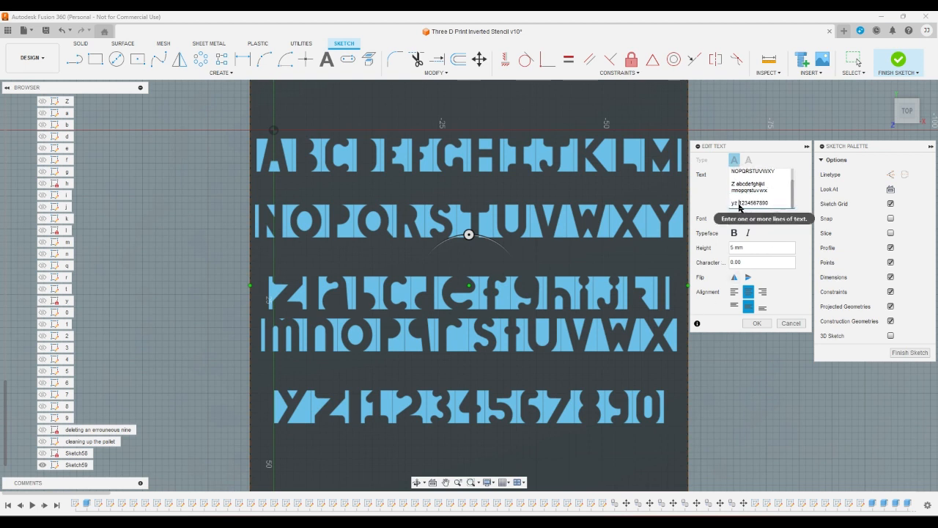
type("z")
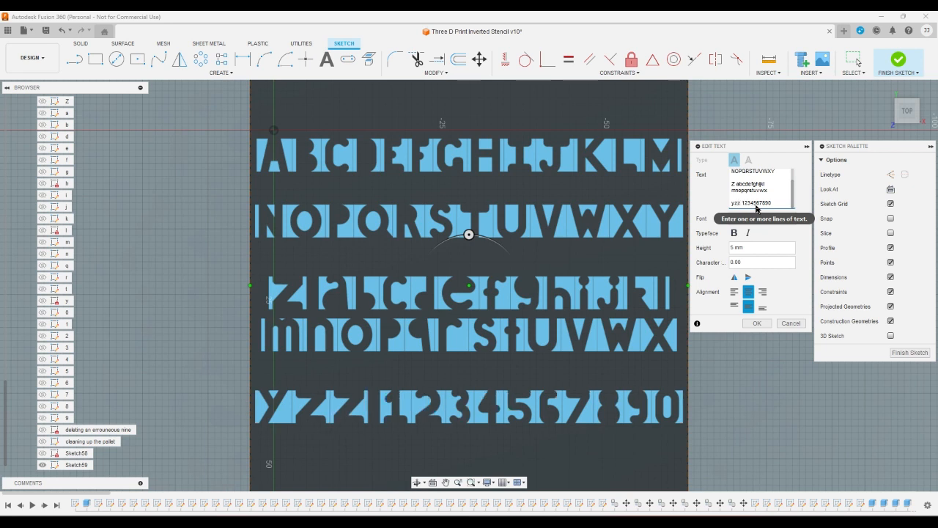
key("BackSpace")
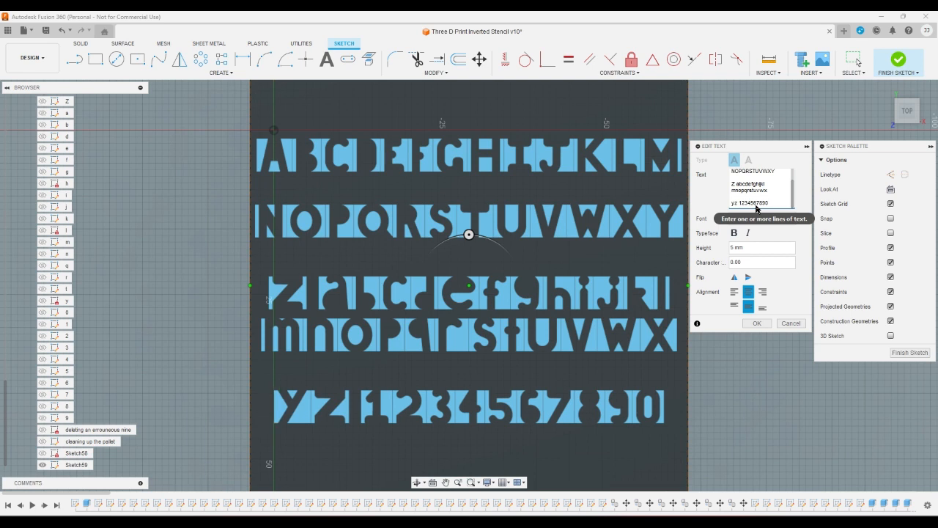
left_click(758, 324)
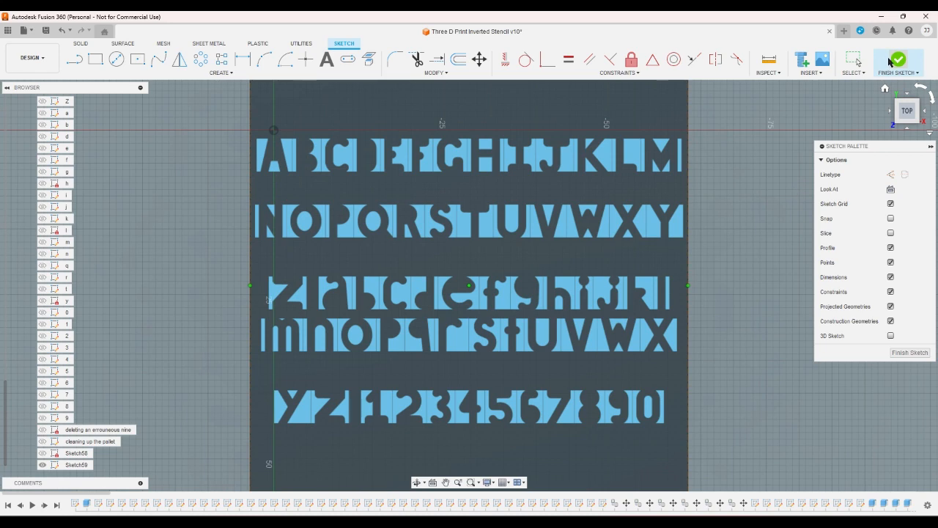
Finish the lettering sketch, return to the home view and save the design with the version description "User Saved".
left_click(882, 78)
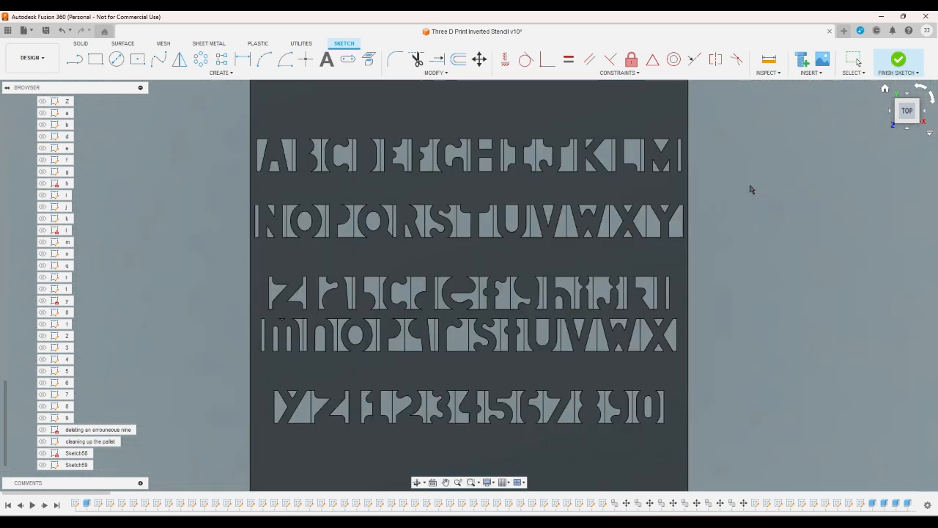
left_click(885, 89)
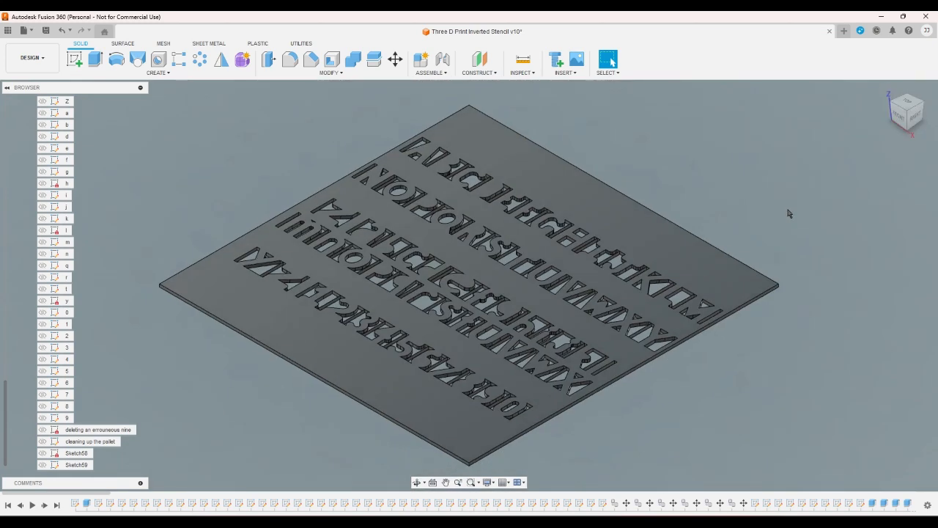
left_click(46, 30)
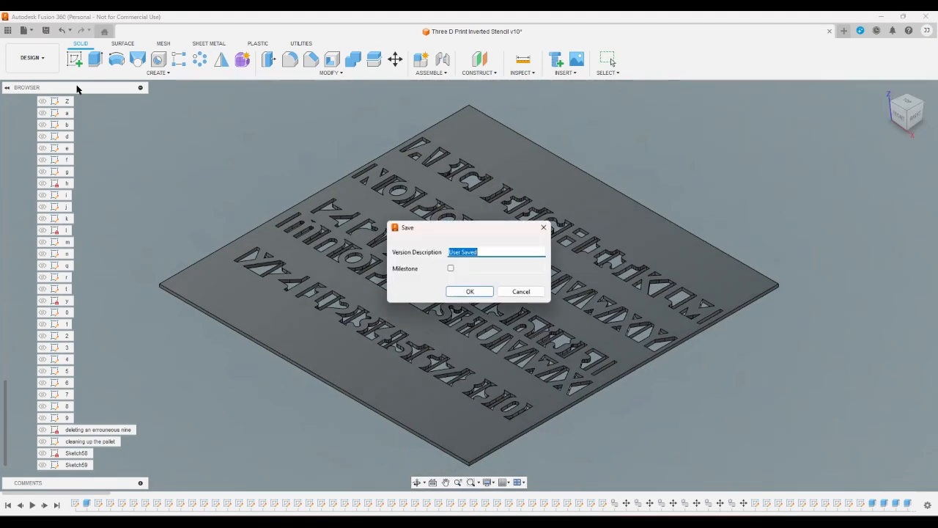
left_click(468, 292)
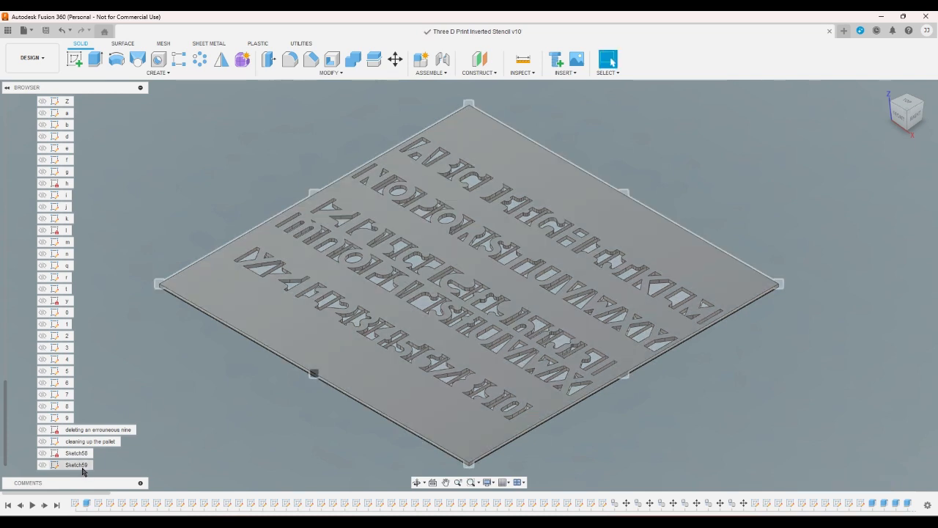
Check Sketch59 by toggling its visibility, and rename it as Typed Pallet.
left_click(43, 465)
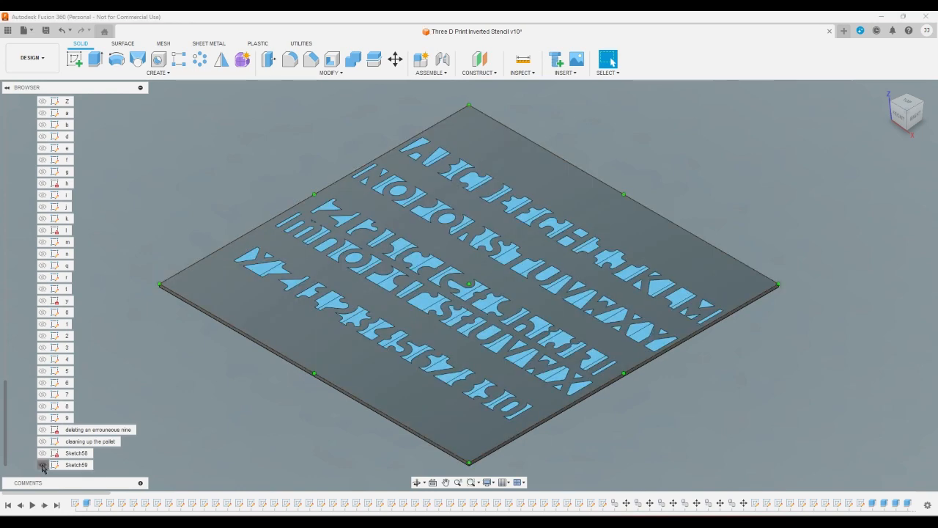
left_click(43, 467)
right_click(73, 465)
left_click(103, 370)
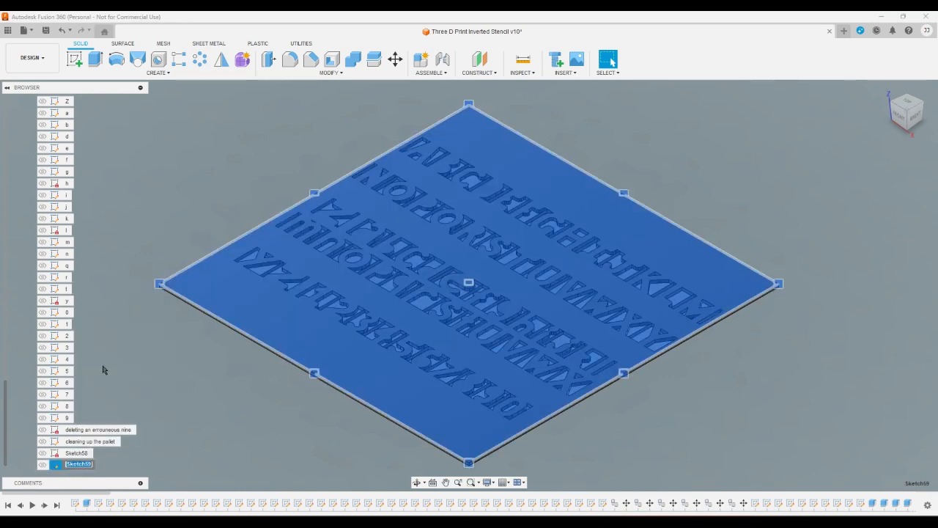
type("Yyped Pallet")
key("Return")
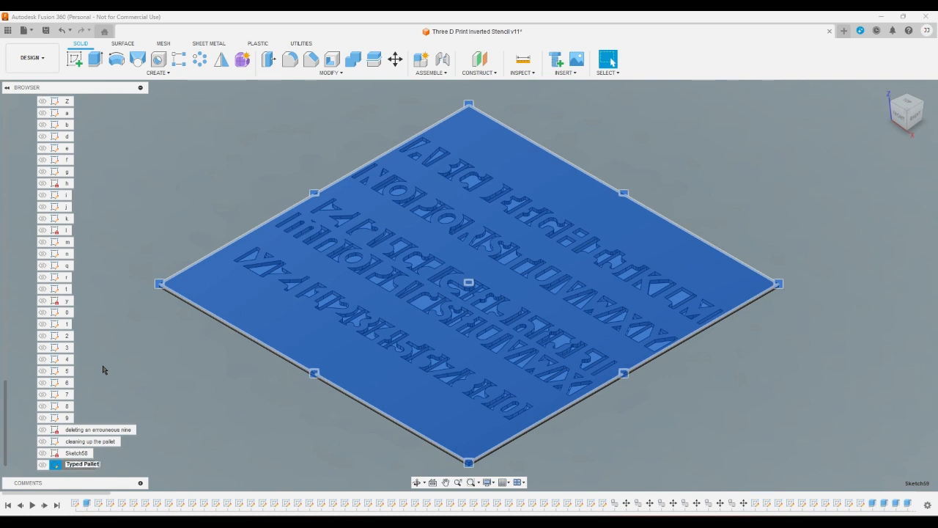
right_click(76, 466)
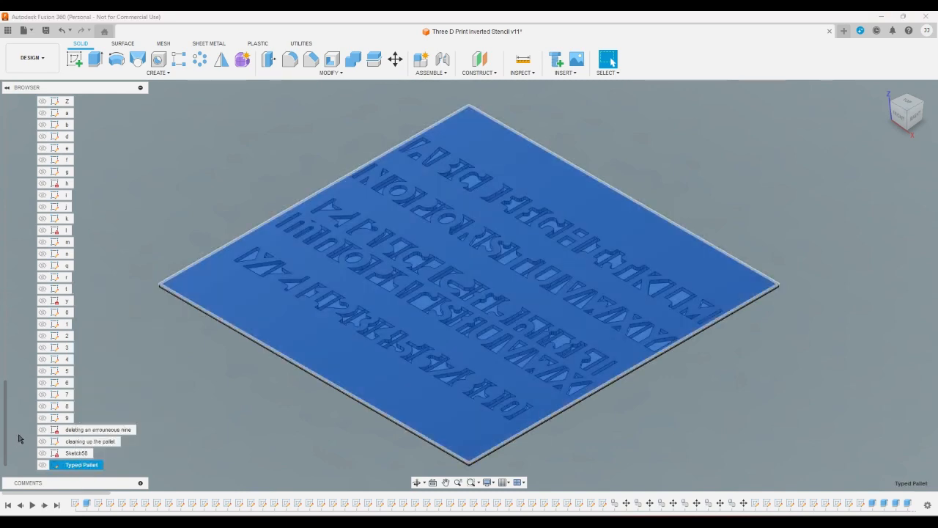
left_click_drag(5, 451, 11, 173)
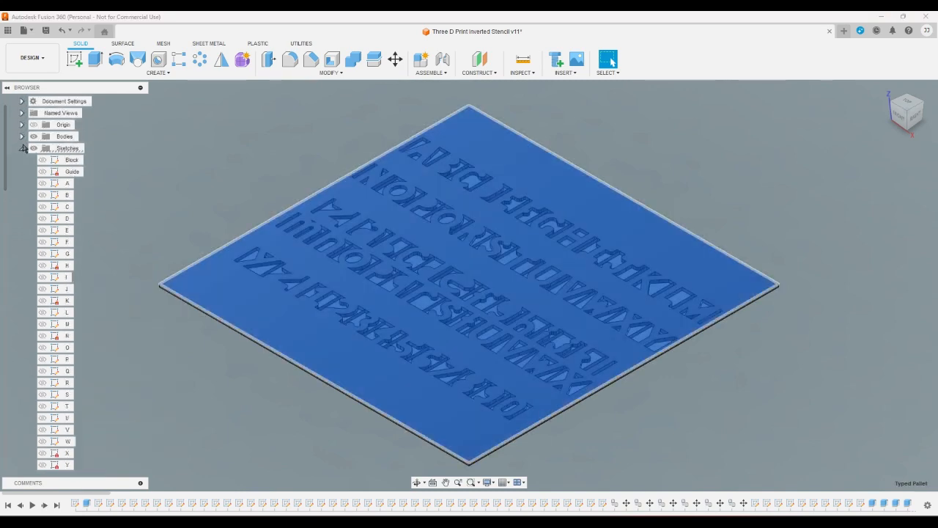
left_click(21, 148)
left_click(22, 136)
scroll(29, 359, "down", 3)
scroll(29, 359, "down", 10)
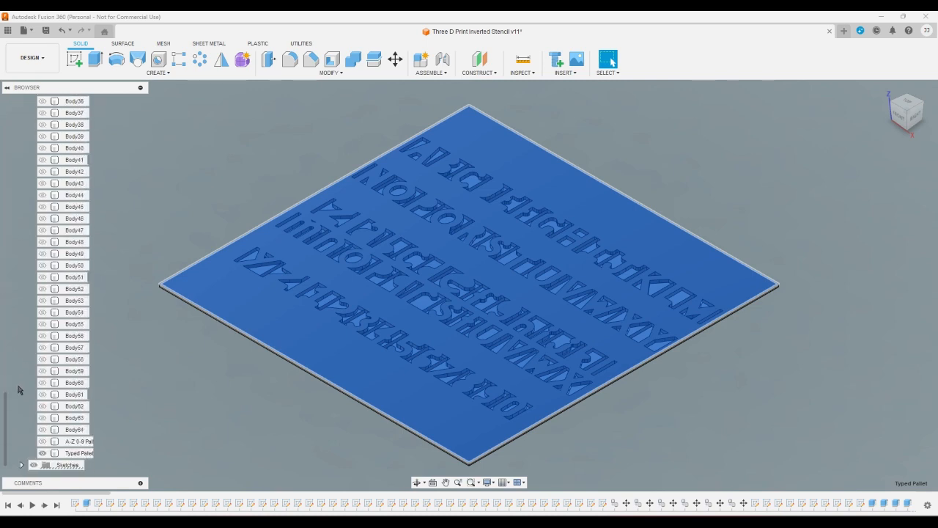
right_click(73, 453)
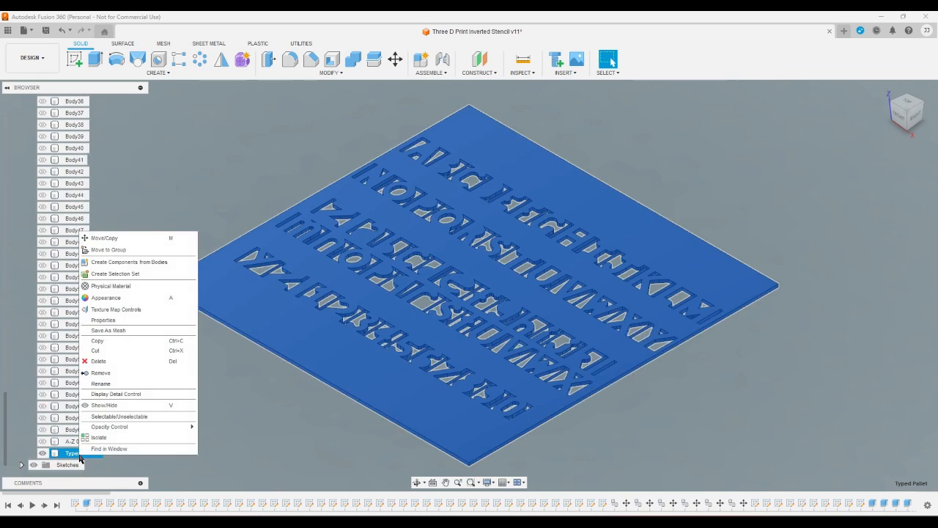
left_click(117, 331)
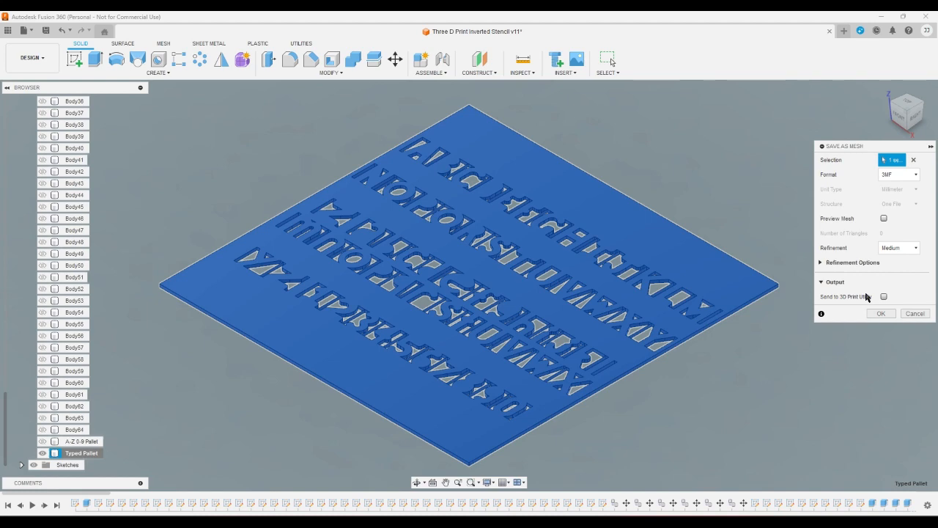
left_click(916, 313)
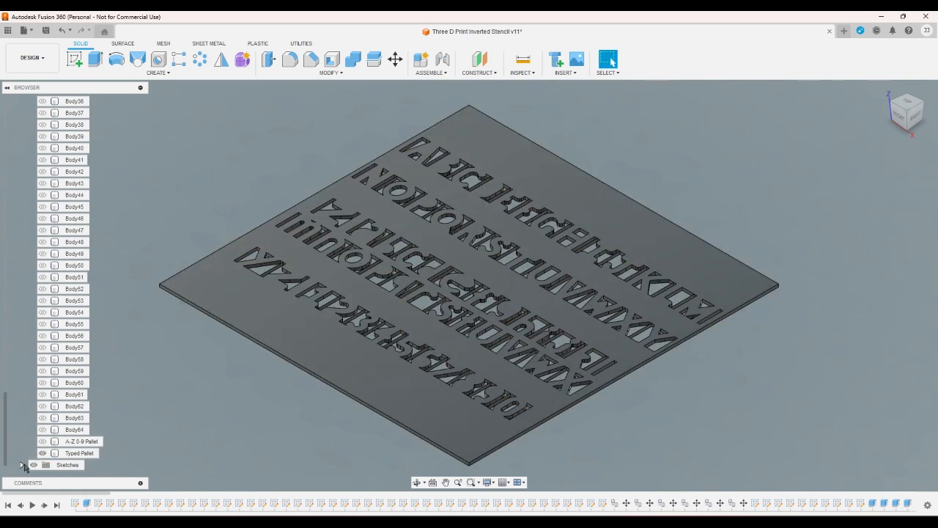
Open the Typed Pallet sketch for editing and insert a line break after "Z abcdefghijkl" in its lettering.
left_click(22, 465)
scroll(23, 454, "down", 12)
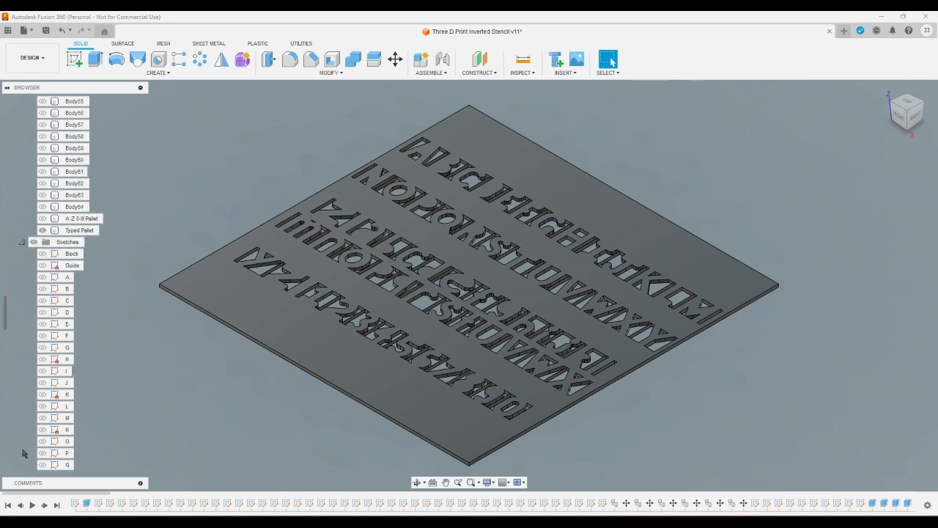
scroll(23, 448, "down", 7)
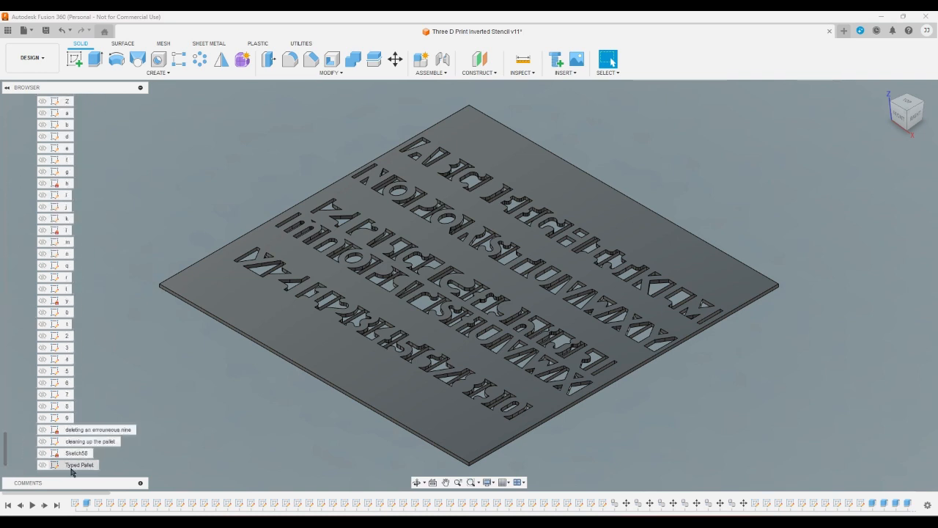
double_click(75, 464)
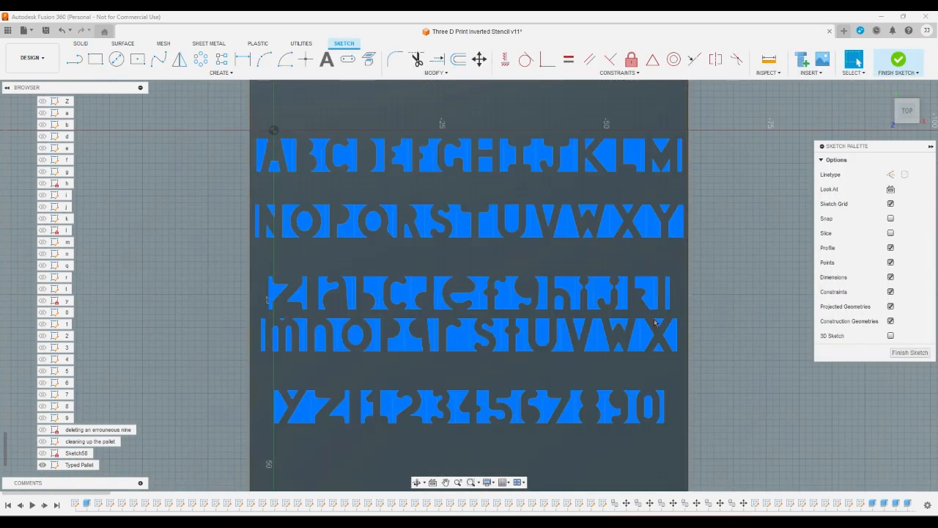
double_click(303, 318)
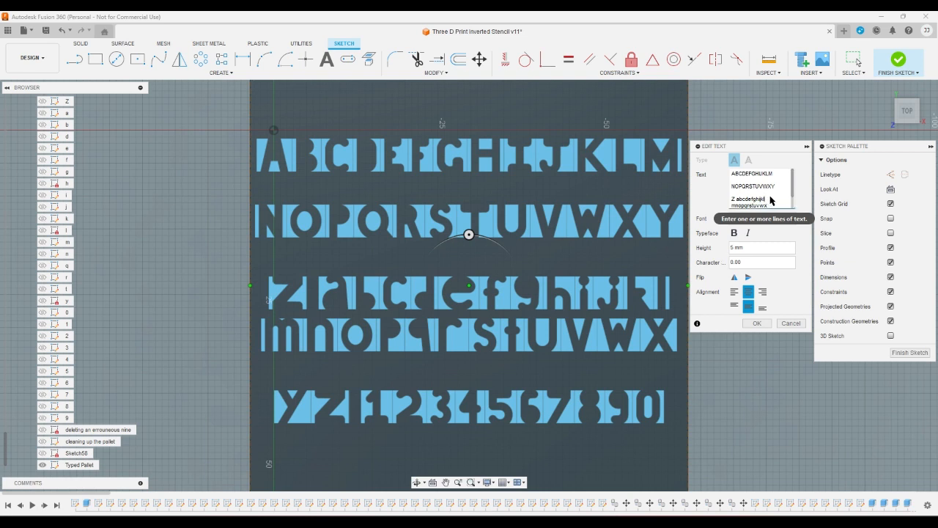
key("Return")
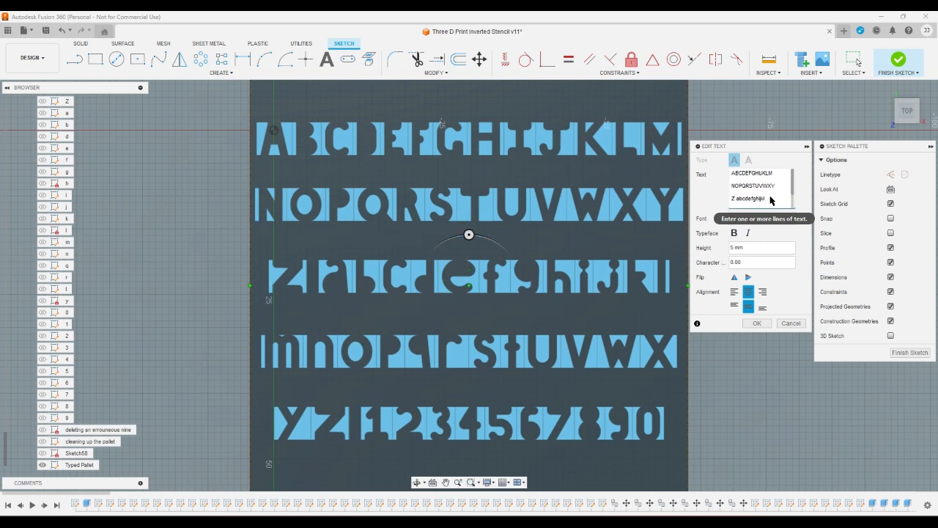
left_click(763, 326)
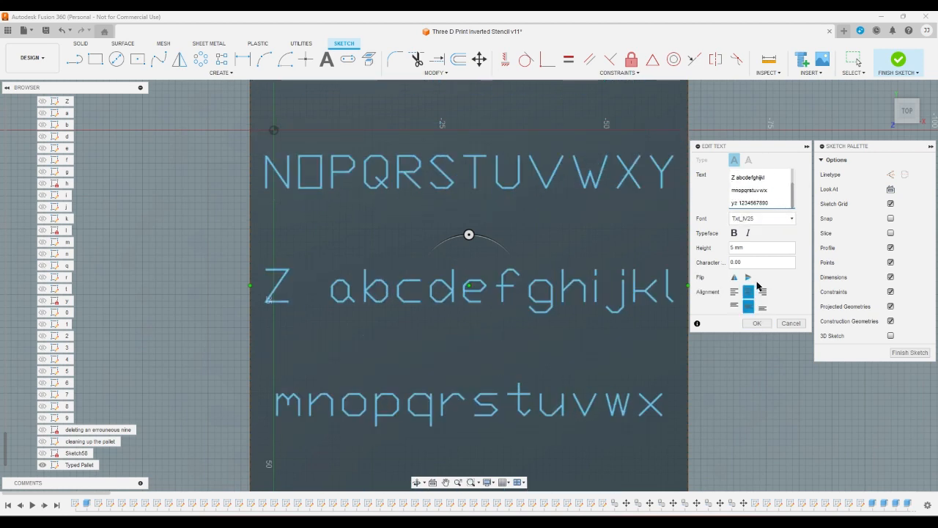
Set the lettering's font to ThreeDPInvertedStencil, apply the edit, and check the plate from the top and home views.
left_click(777, 220)
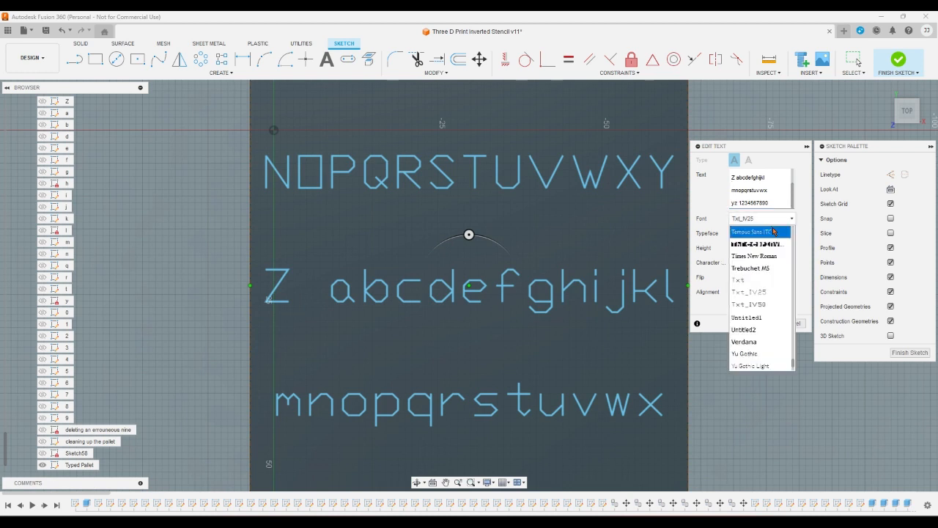
left_click(768, 244)
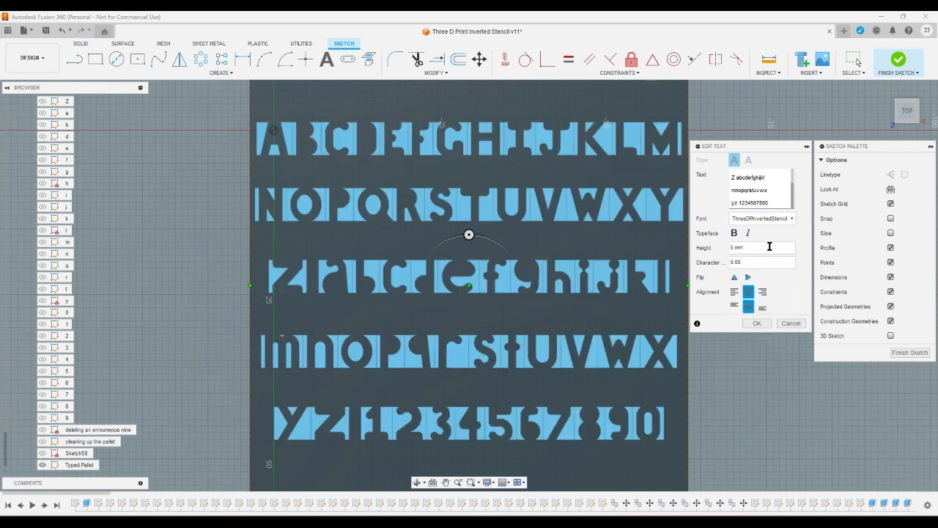
left_click(758, 324)
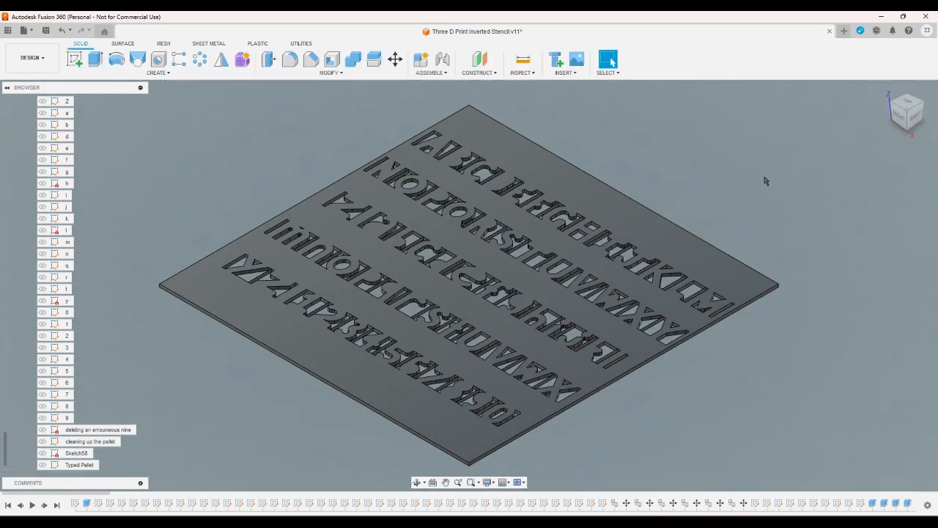
left_click(908, 103)
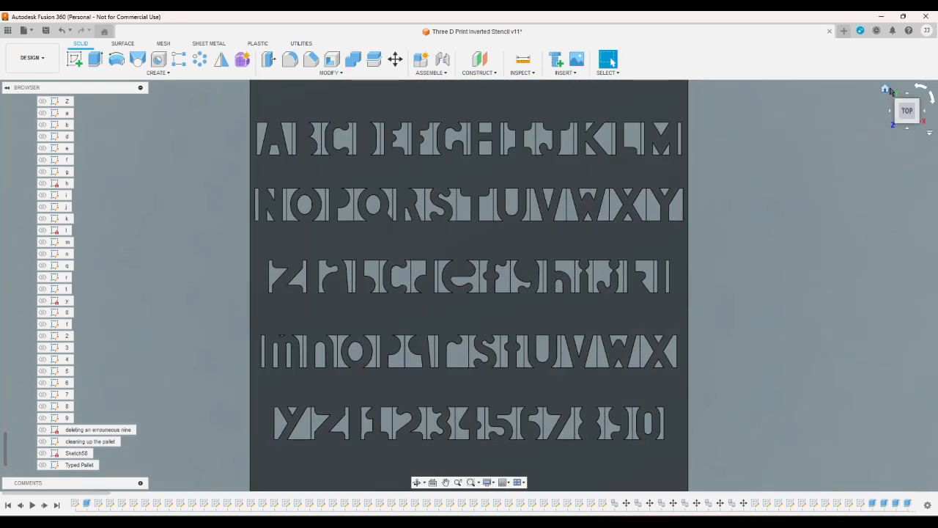
left_click(887, 89)
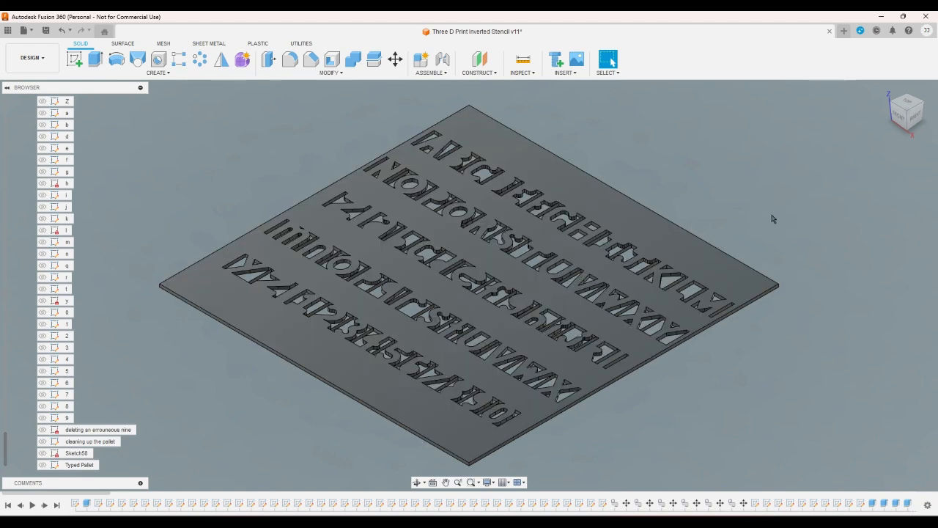
Export the Typed Pallet body as a 3MF mesh with Medium refinement to the 3D Printing Font Tests folder, named Typed Pallet.
left_click_drag(5, 461, 11, 273)
right_click(82, 383)
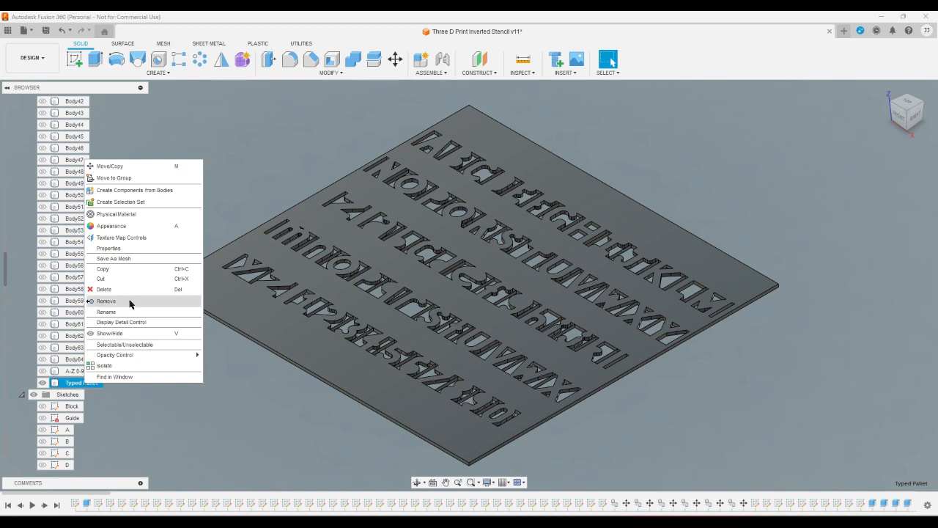
left_click(126, 259)
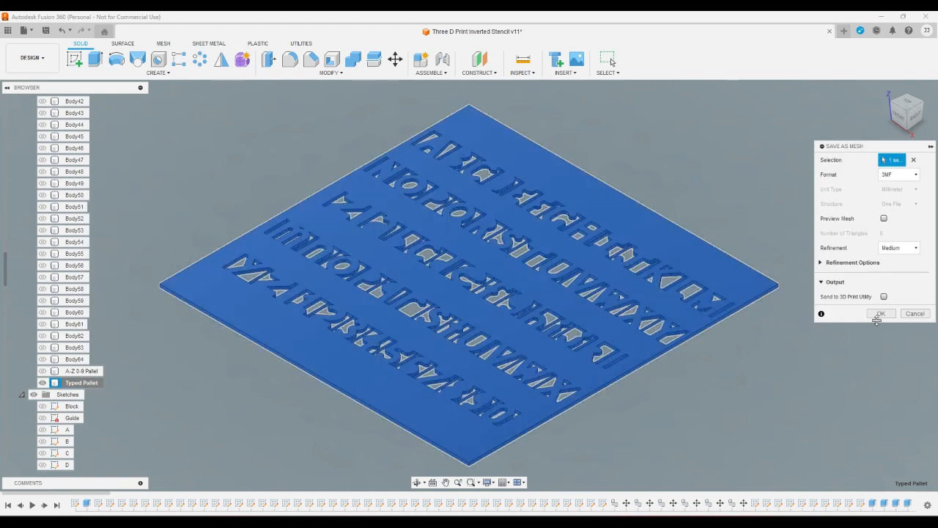
left_click(880, 314)
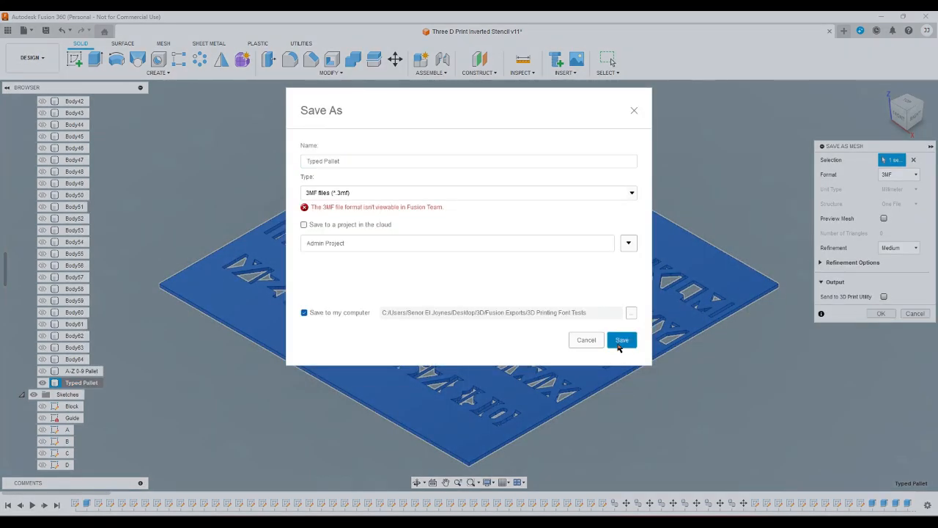
left_click(619, 346)
left_click(623, 341)
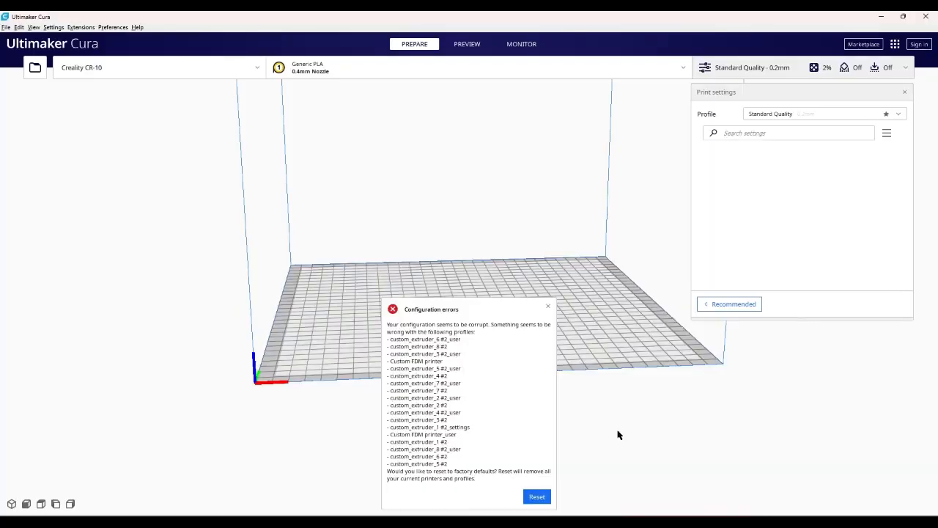
In Ultimaker Cura, dismiss the configuration errors message and open Typed Pallet.3mf from the 3D Printing Font Tests folder.
left_click(550, 308)
left_click(35, 67)
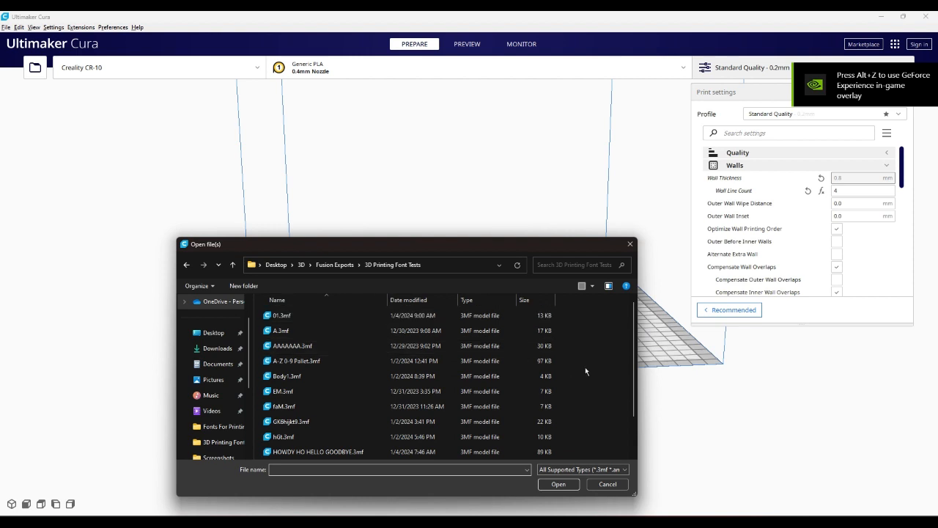
scroll(585, 372, "down", 1)
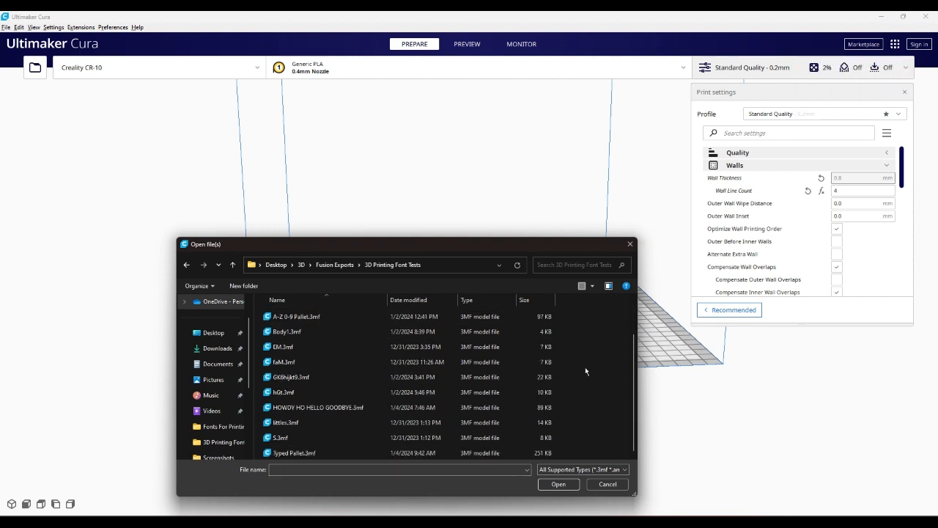
left_click(321, 454)
left_click(546, 485)
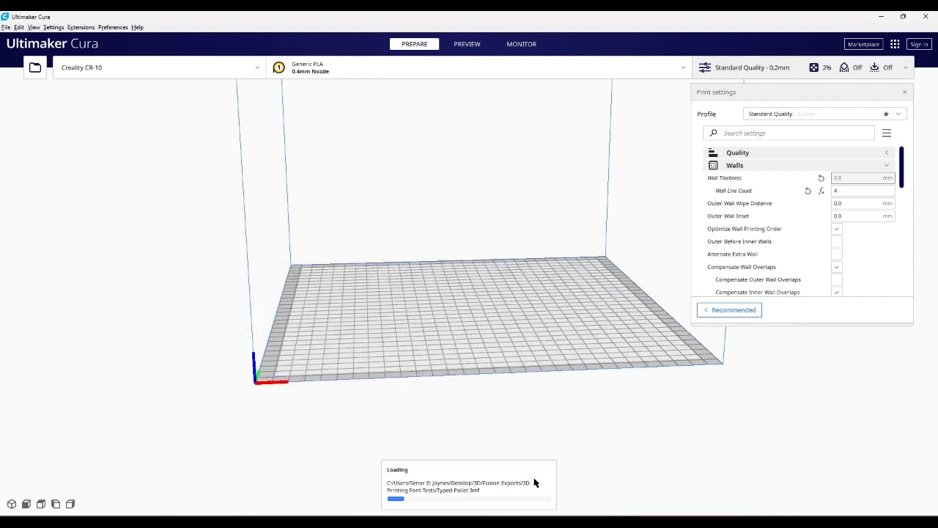
Select the imported lettered plate and centre it on the build plate.
left_click(301, 419)
right_click(319, 414)
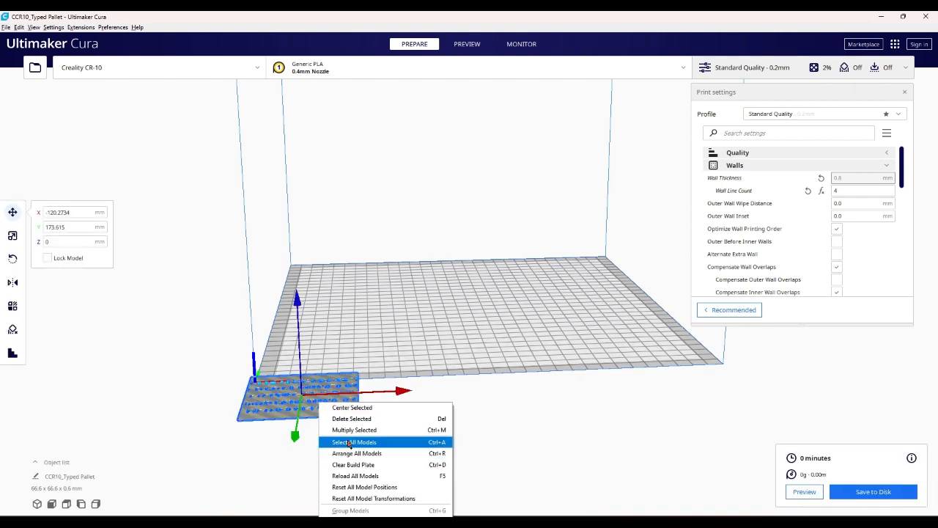
left_click(353, 409)
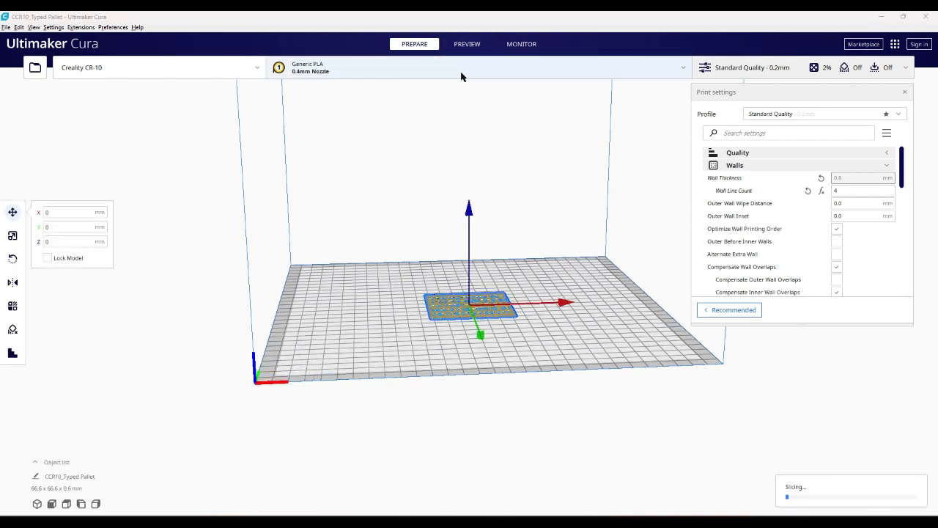
Preview the sliced plate in layer view and examine its lettering up close from above.
left_click(467, 44)
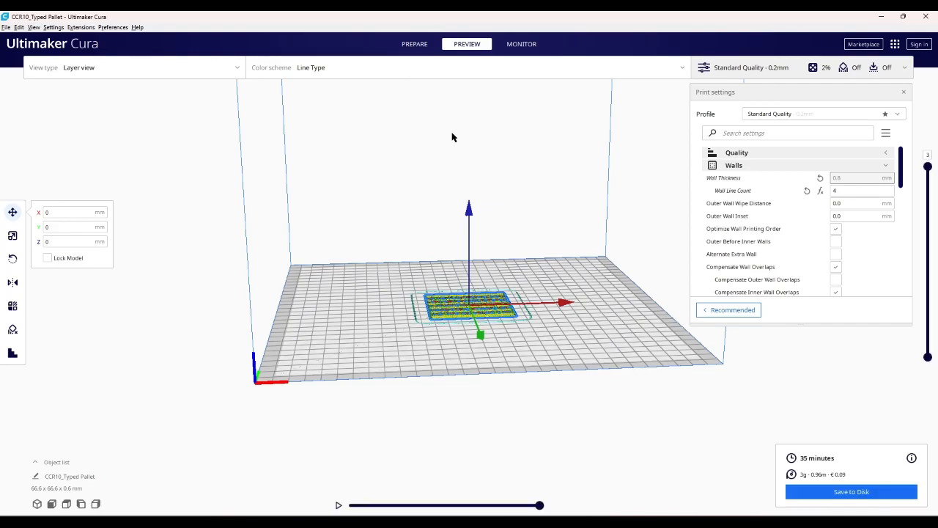
left_click_drag(453, 137, 659, 462)
scroll(474, 360, "up", 8)
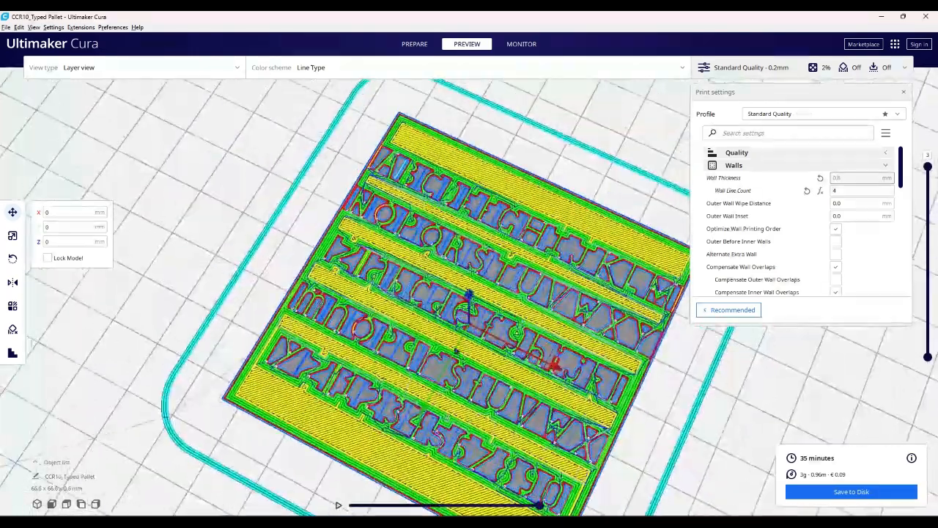
Examine the sliced lettering rows in the layer preview up close, at an angle and from above.
left_click_drag(456, 352, 423, 423)
scroll(427, 393, "up", 3)
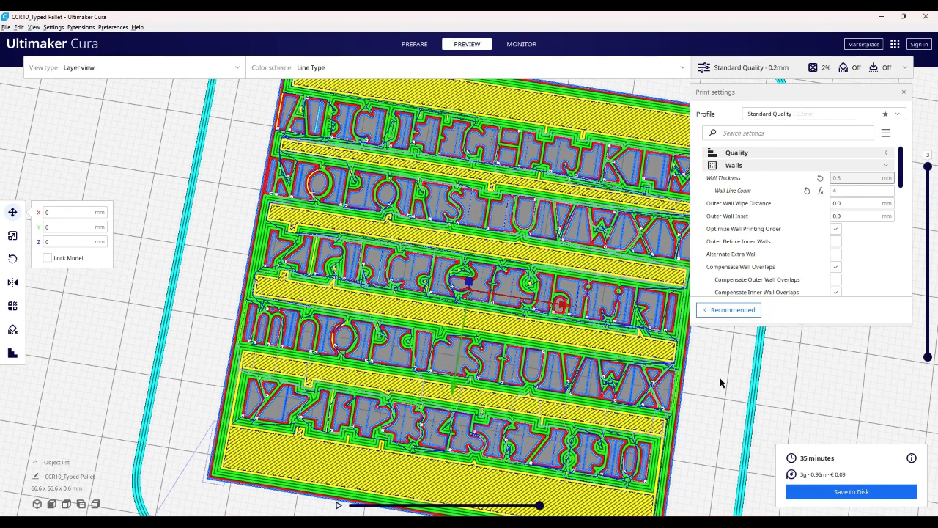
left_click_drag(431, 352, 481, 365)
scroll(283, 277, "up", 2)
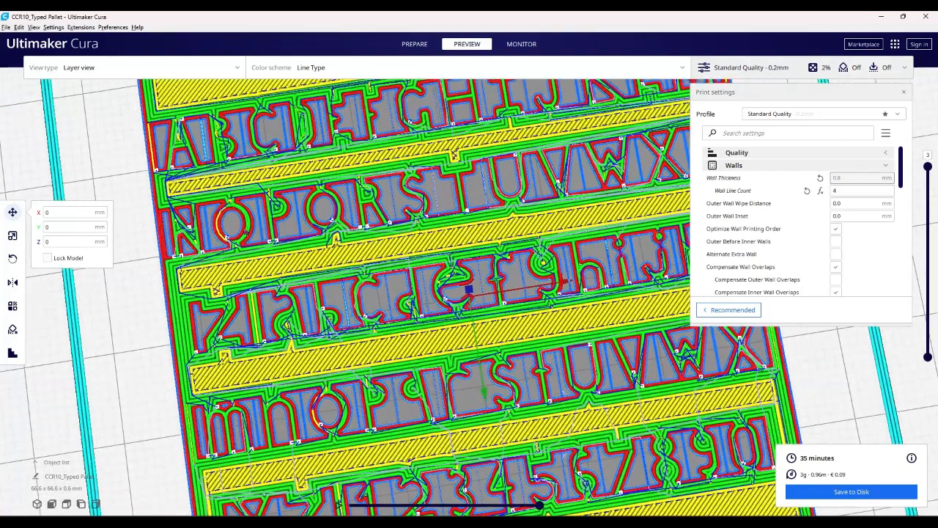
scroll(240, 234, "up", 2)
scroll(236, 237, "down", 2)
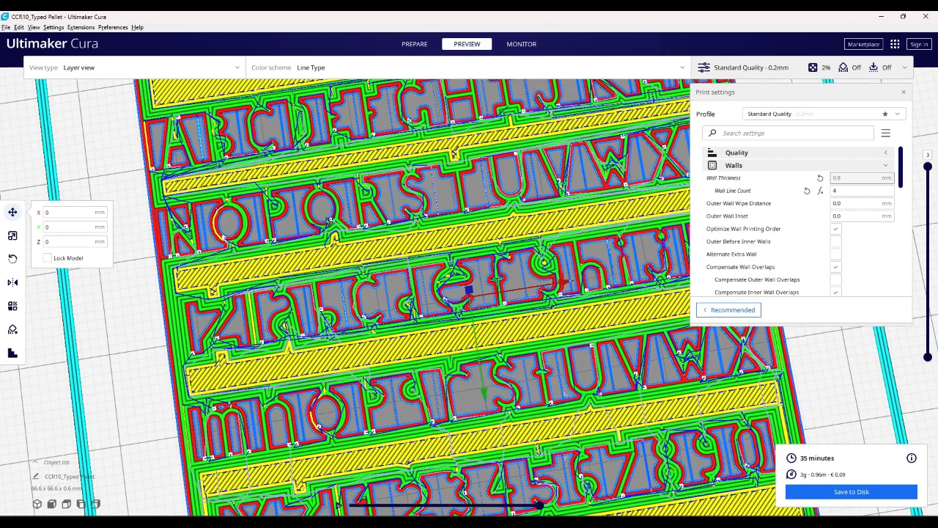
scroll(328, 234, "down", 4)
left_click_drag(348, 322, 312, 294)
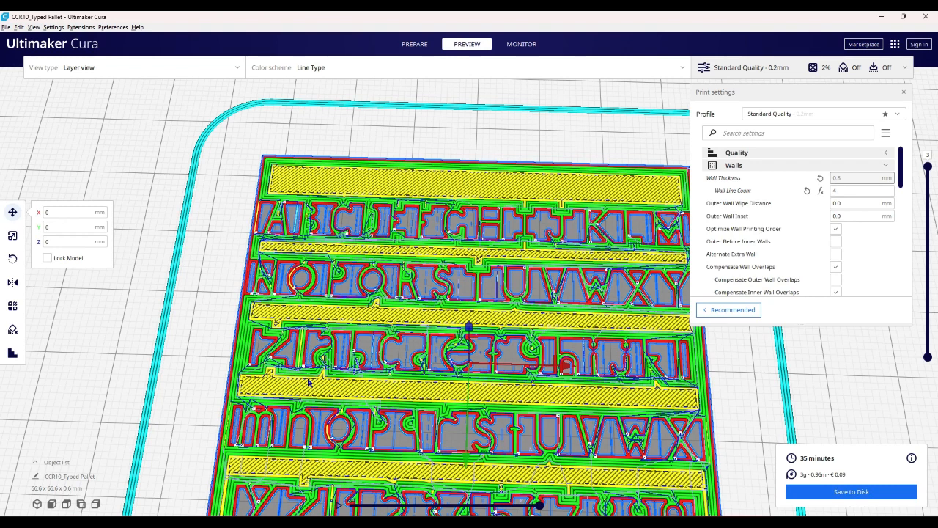
scroll(309, 383, "down", 3)
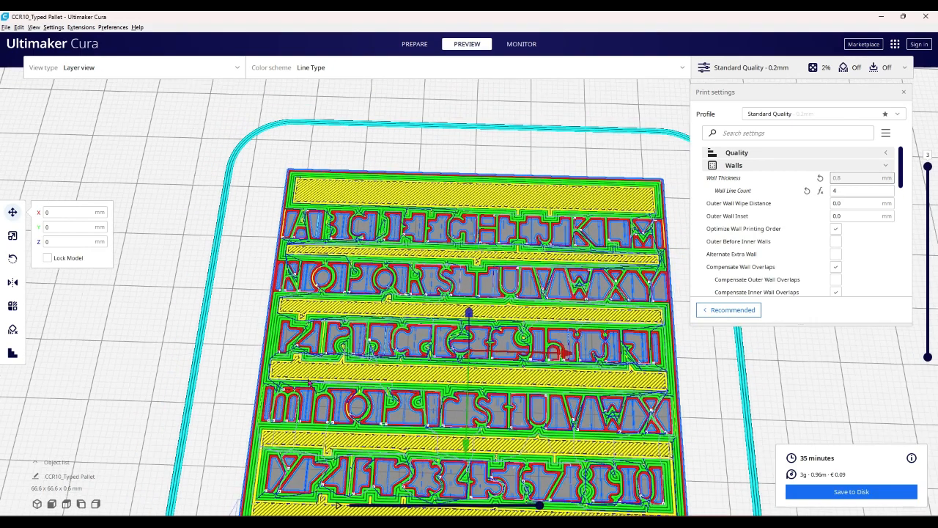
scroll(459, 414, "up", 2)
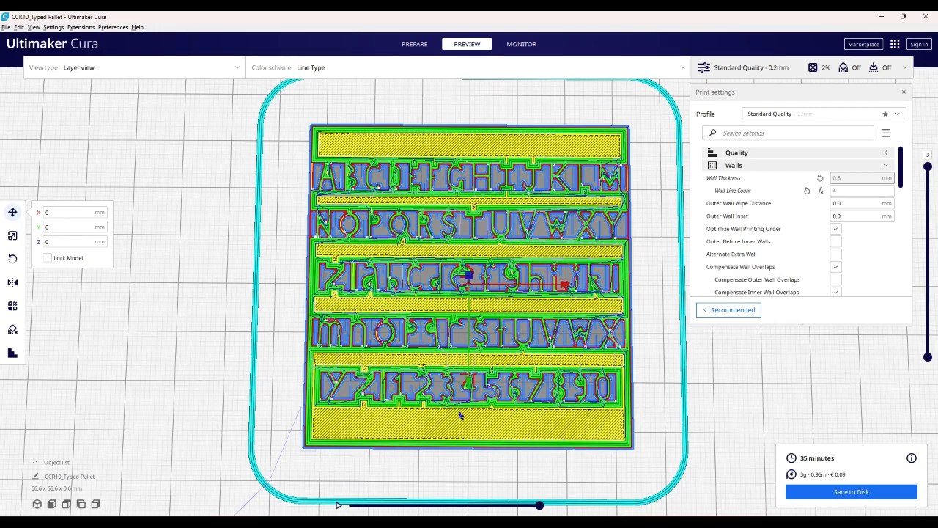
scroll(459, 414, "up", 4)
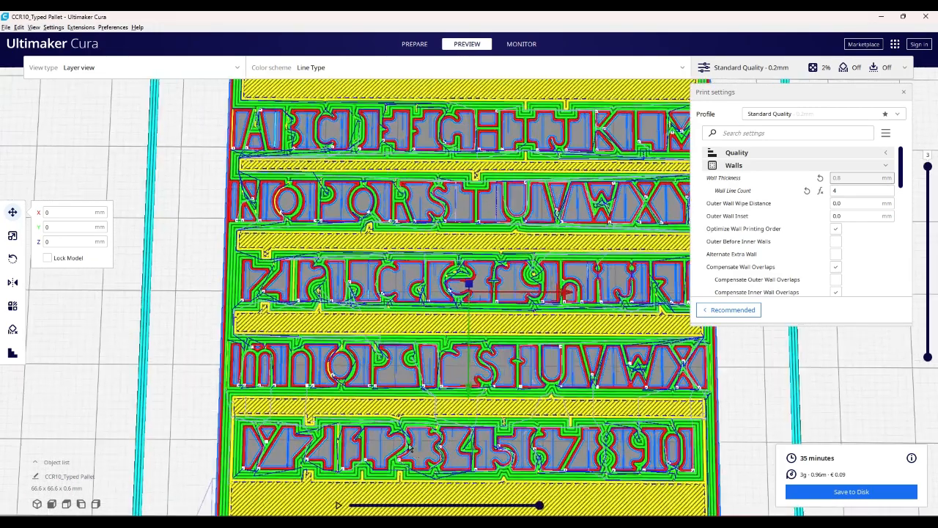
scroll(415, 452, "up", 1)
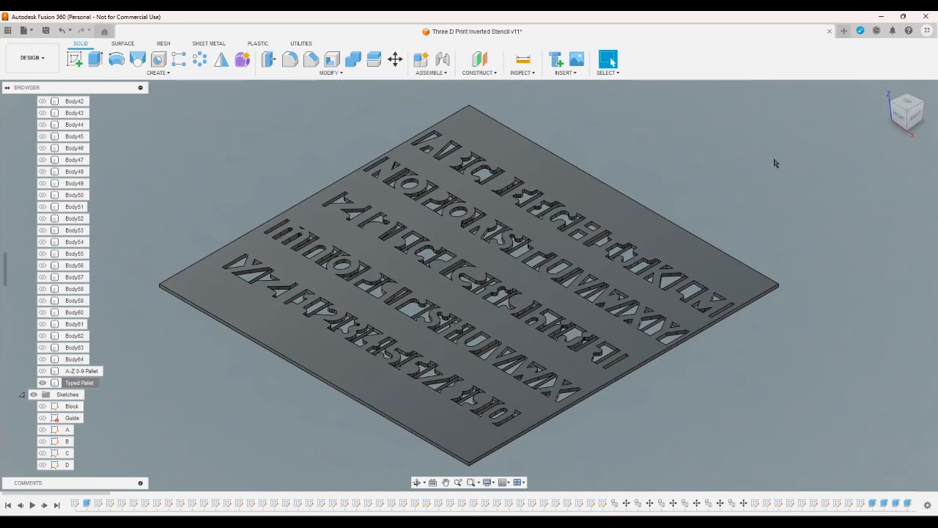
Switch to Fusion 360 and start a sketch on the lettered plate's top face, viewed from above.
left_click(907, 104)
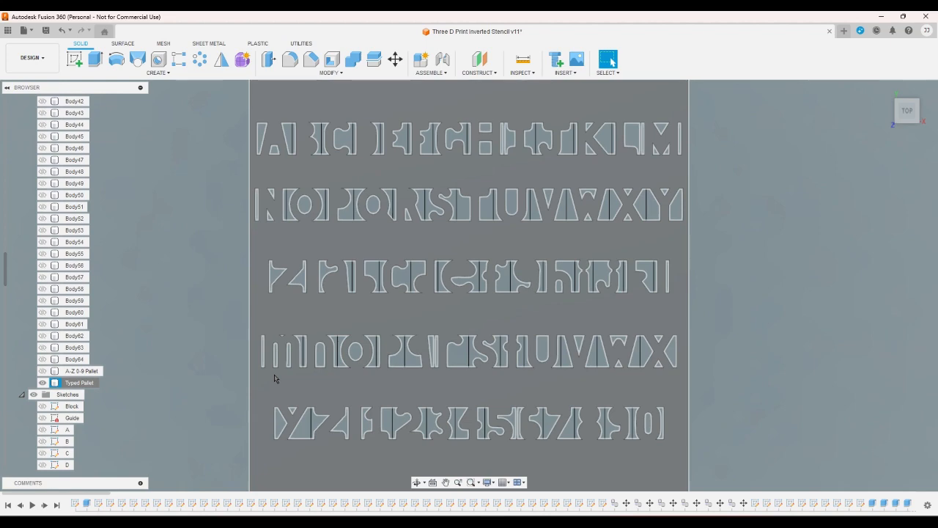
key("e")
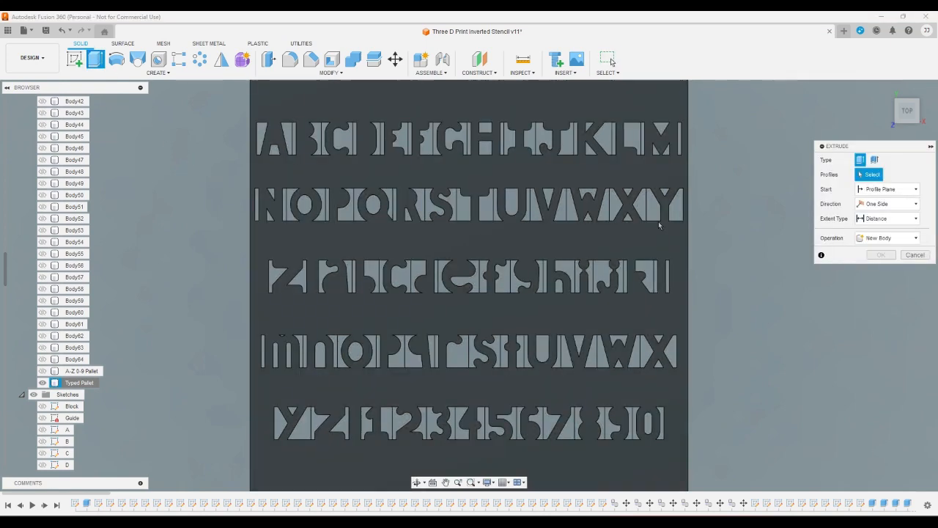
left_click(915, 255)
left_click(80, 64)
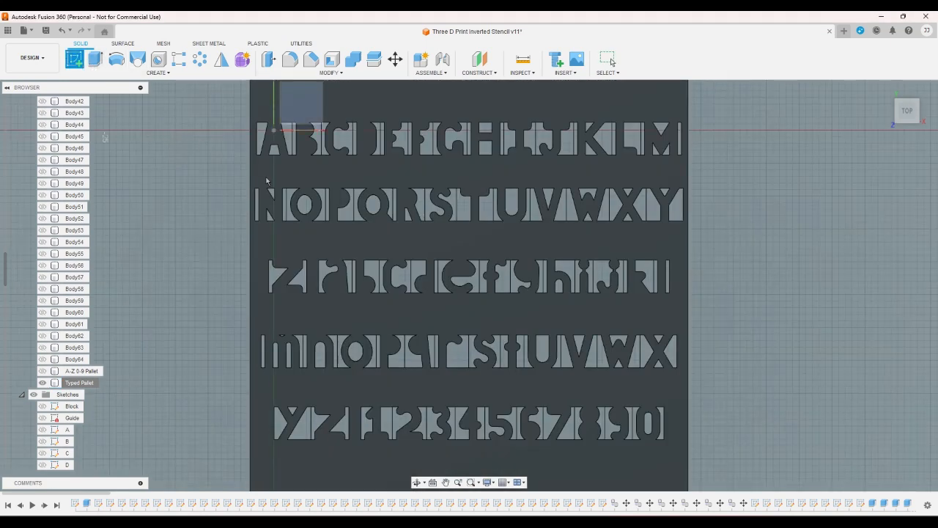
left_click(285, 182)
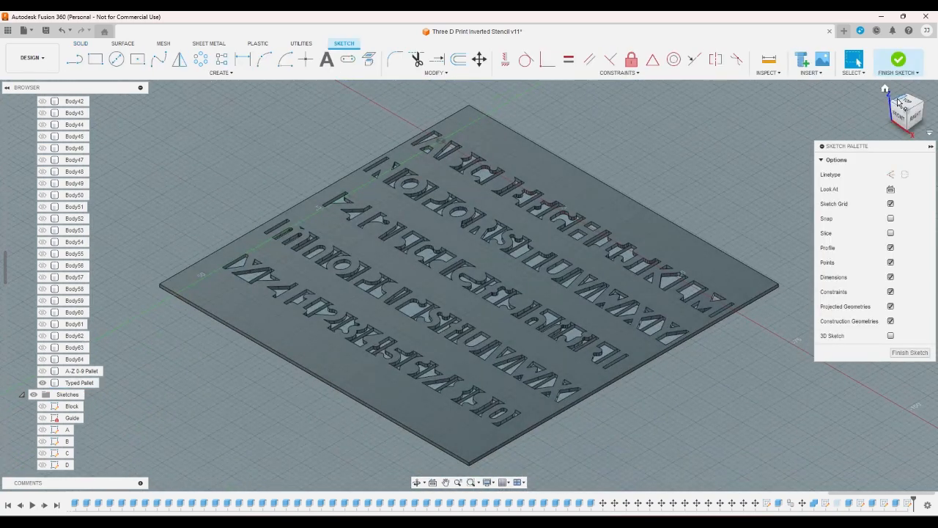
left_click(909, 103)
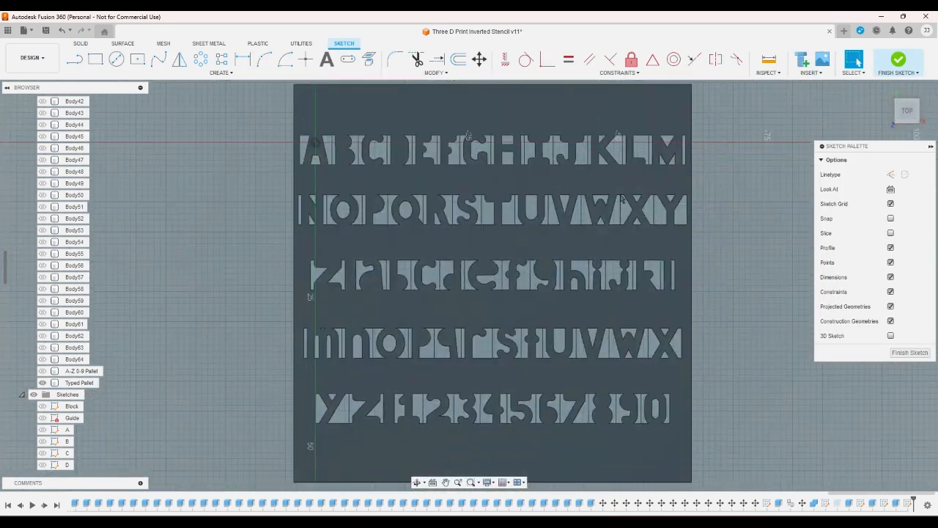
Measure the height of the first cutout's outer edge beside the A and beside the N with Sketch Dimension.
scroll(312, 111, "up", 2)
scroll(313, 111, "up", 2)
left_click(243, 59)
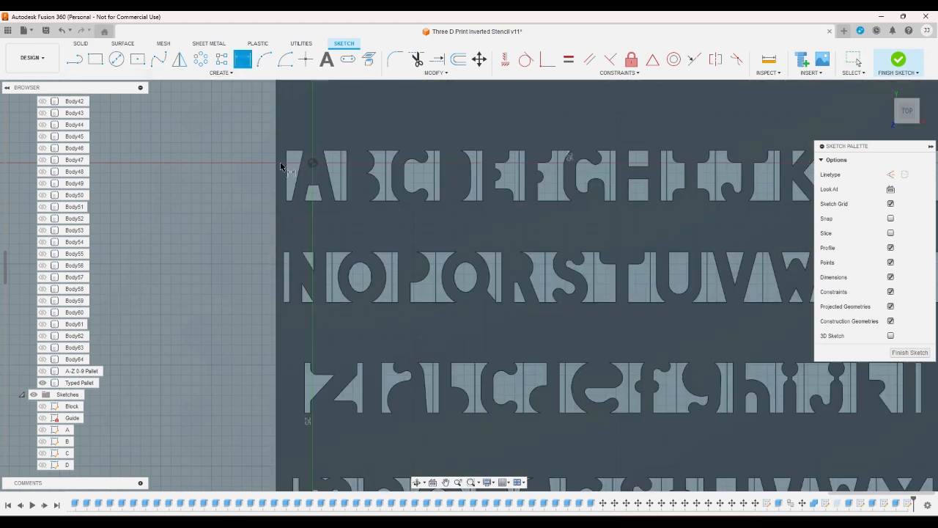
right_click(272, 176)
left_click(235, 212)
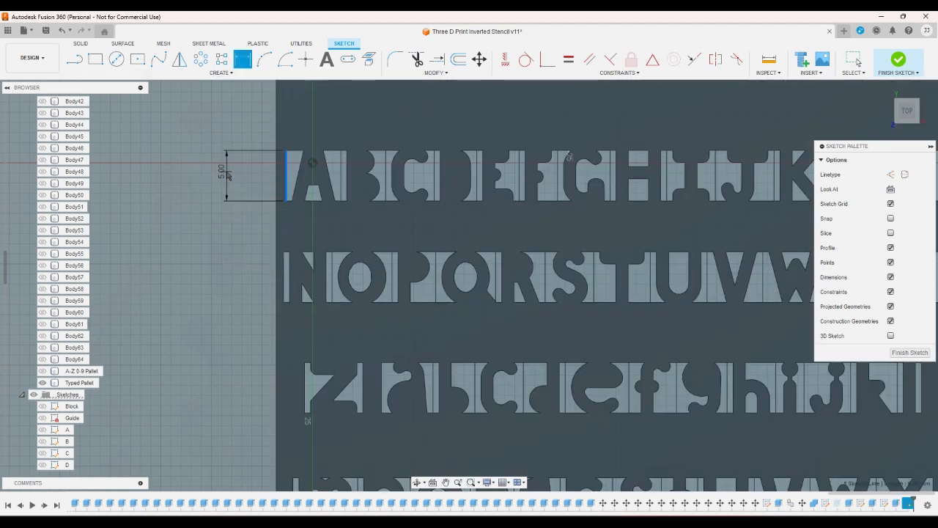
right_click(260, 152)
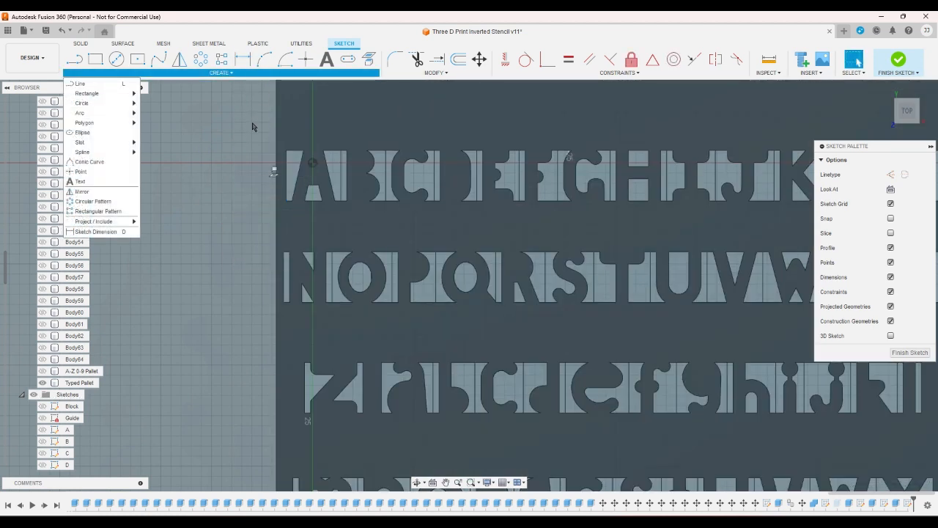
left_click(256, 125)
left_click(284, 276)
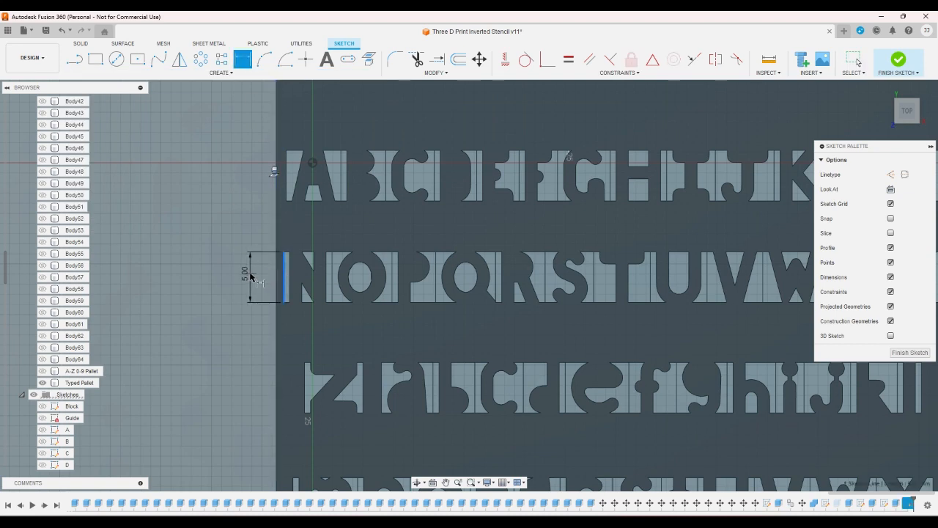
right_click(250, 273)
left_click(218, 275)
Measure the height of the outer cutout edge beside the letter M with Sketch Dimension.
scroll(214, 269, "down", 5)
scroll(549, 226, "up", 5)
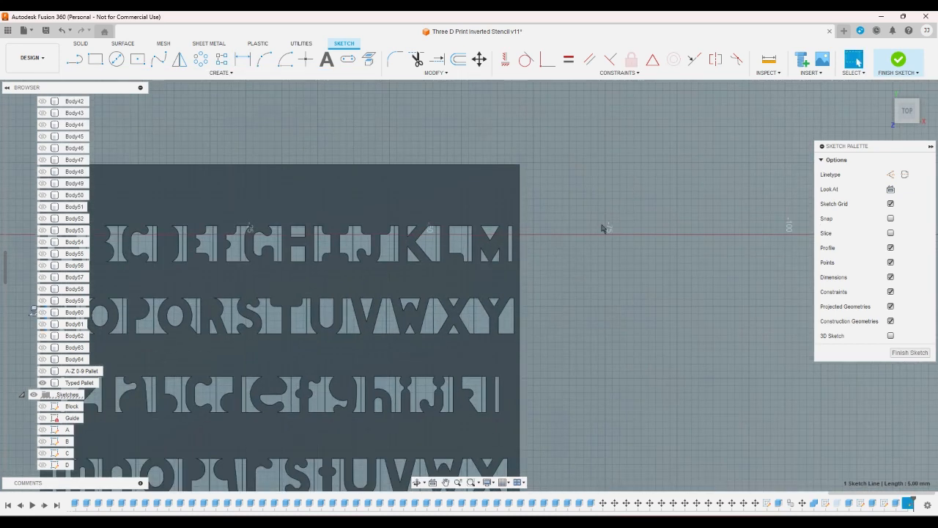
left_click(243, 59)
left_click(490, 247)
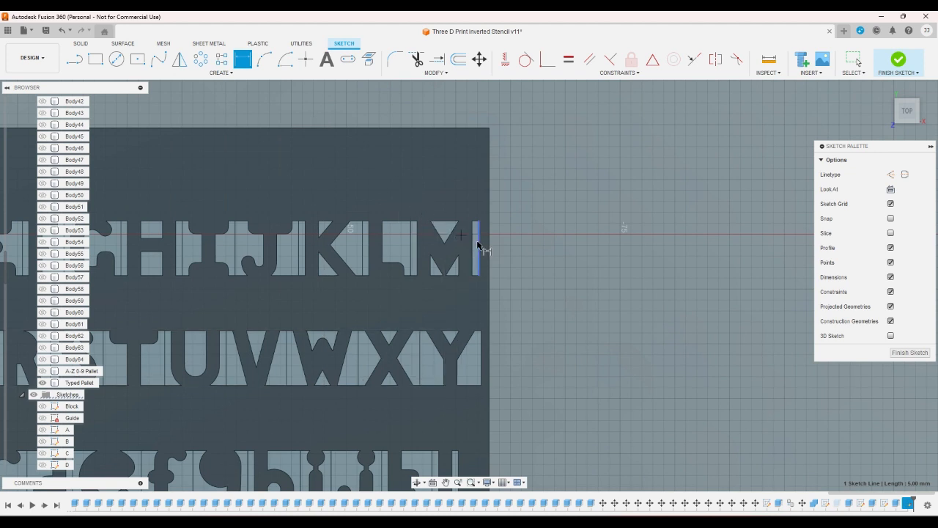
right_click(516, 244)
key("Escape")
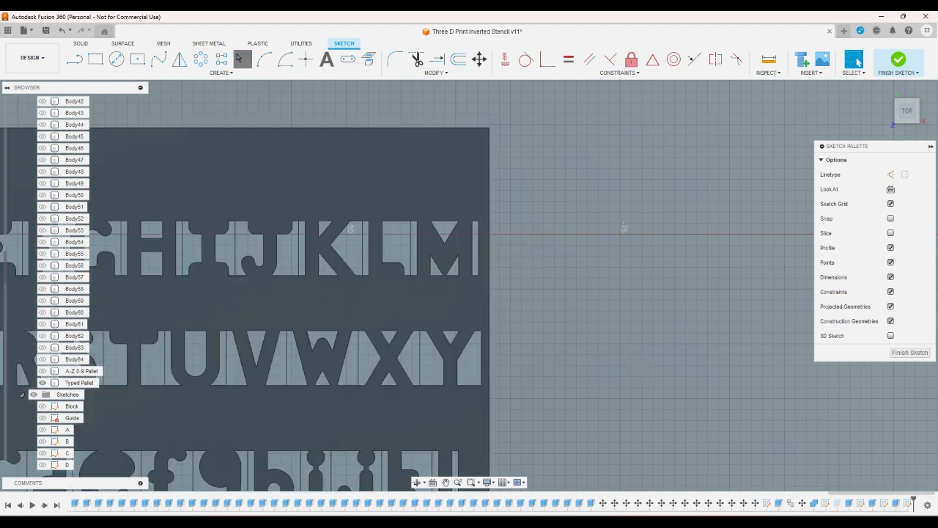
left_click(479, 235)
right_click(557, 240)
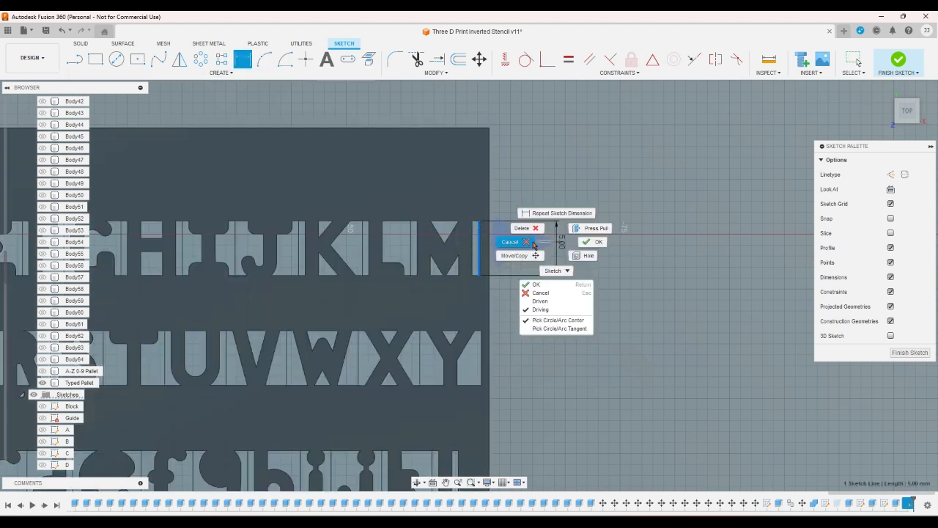
left_click(519, 242)
Measure the distance between the upper and lower edges of the cutout at the letter L, leaving no dimension placed.
left_click(243, 59)
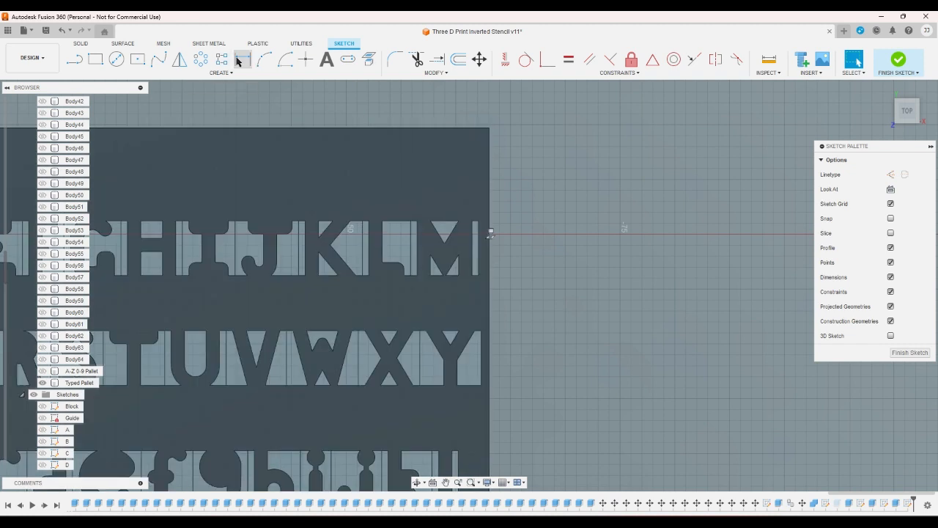
scroll(418, 216, "up", 3)
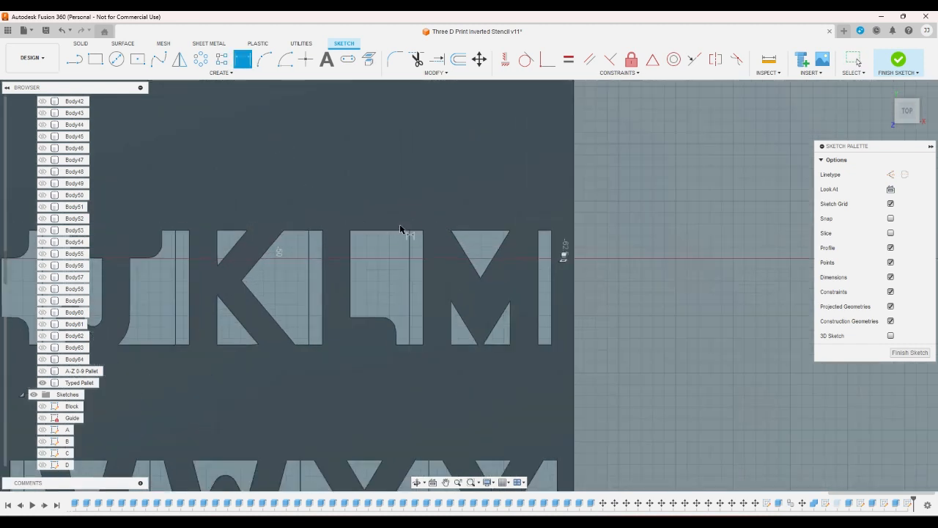
left_click(397, 243)
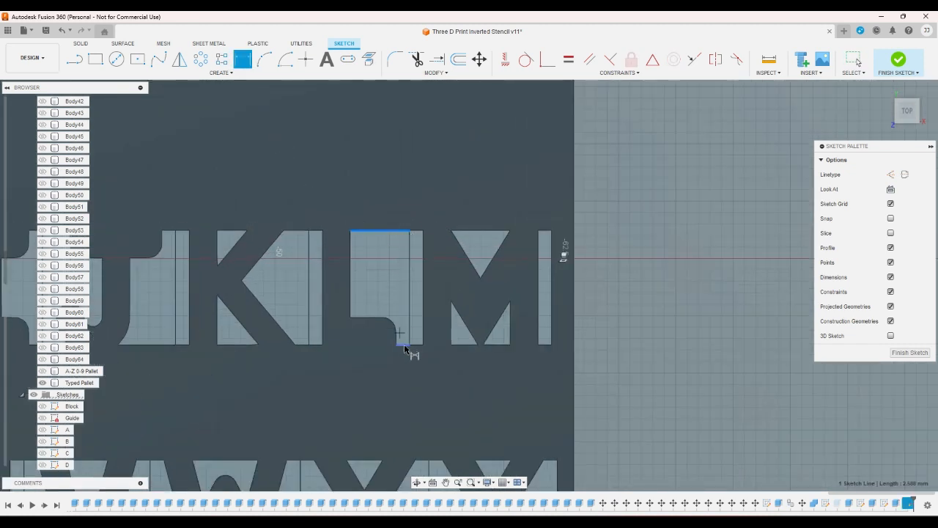
left_click(404, 345)
right_click(370, 297)
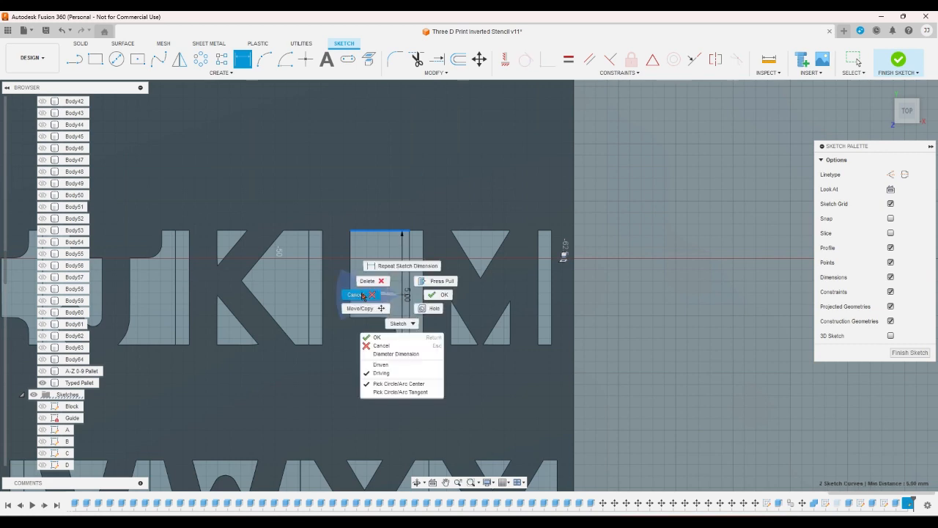
key("Escape")
key("Escape")
Return to the home view, undo the measuring sketch and save the design as a version described User Saved.
left_click(885, 88)
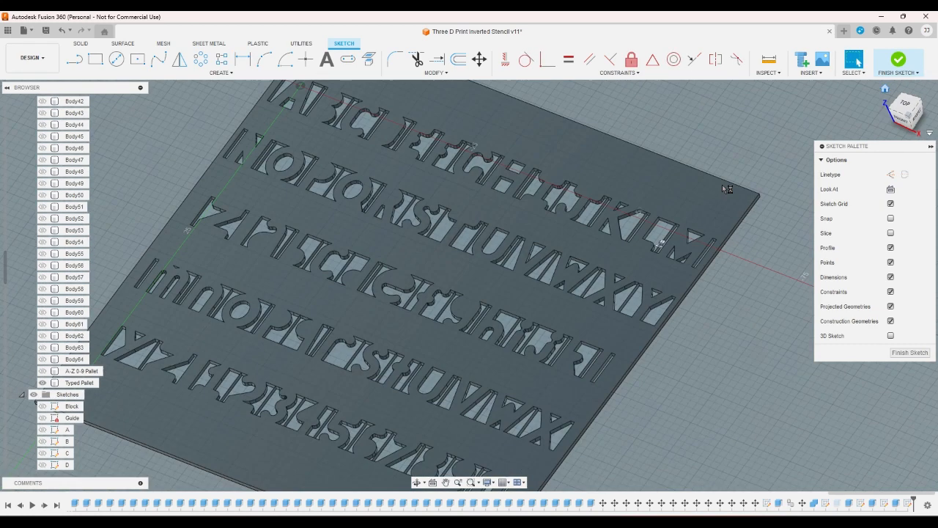
left_click(62, 30)
left_click(45, 30)
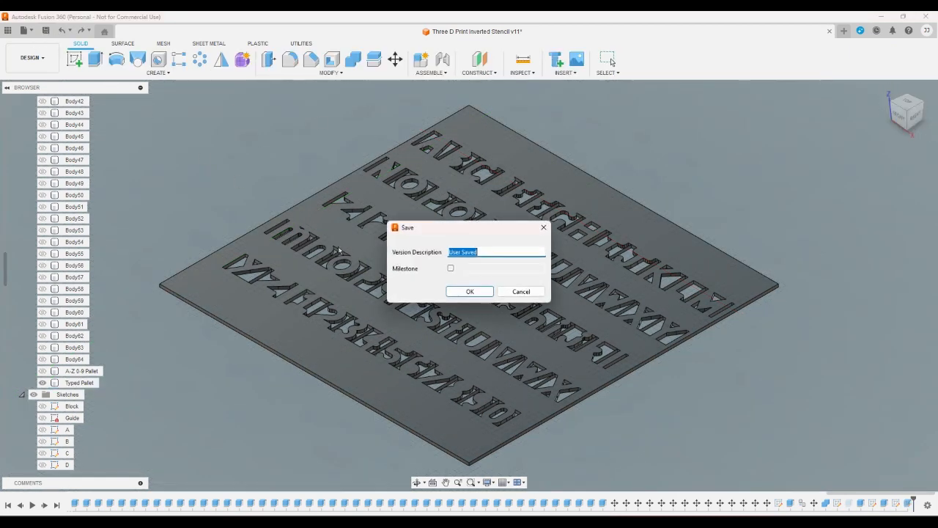
left_click(450, 292)
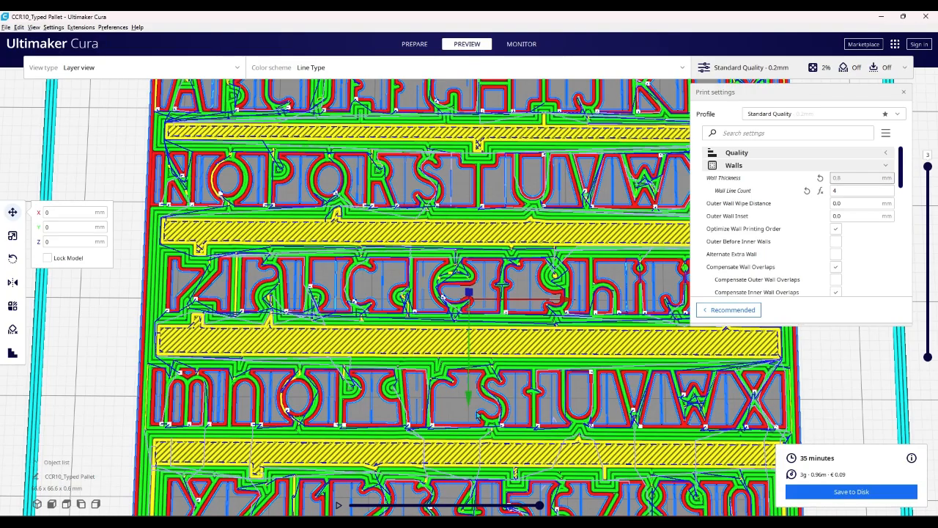
Switch to Ultimaker Cura and examine the whole sliced plate in the layer preview.
scroll(470, 293, "down", 4)
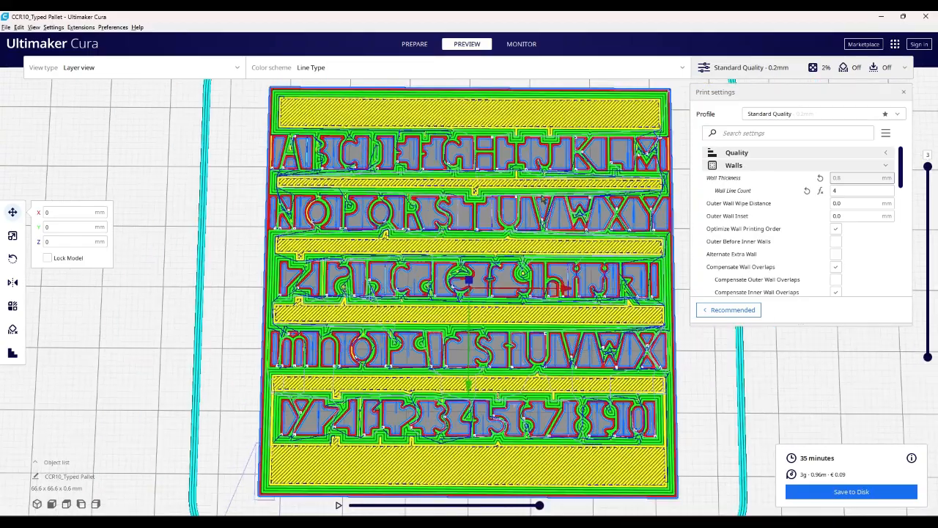
scroll(543, 200, "down", 4)
left_click_drag(571, 247, 583, 268)
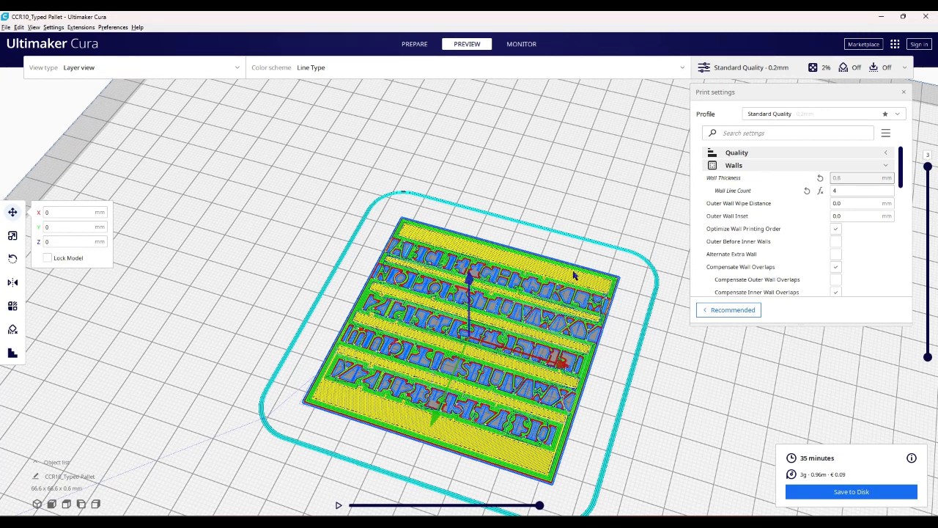
left_click_drag(515, 384, 522, 417)
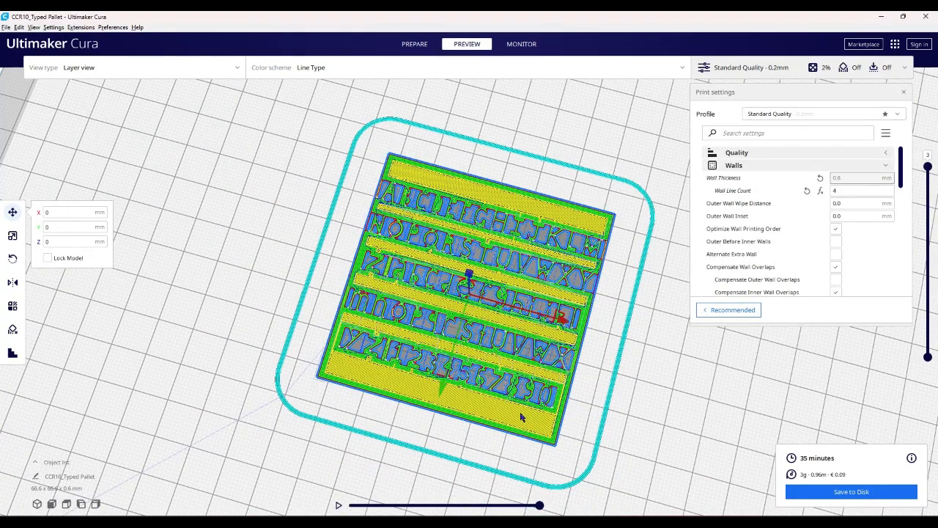
scroll(522, 417, "up", 2)
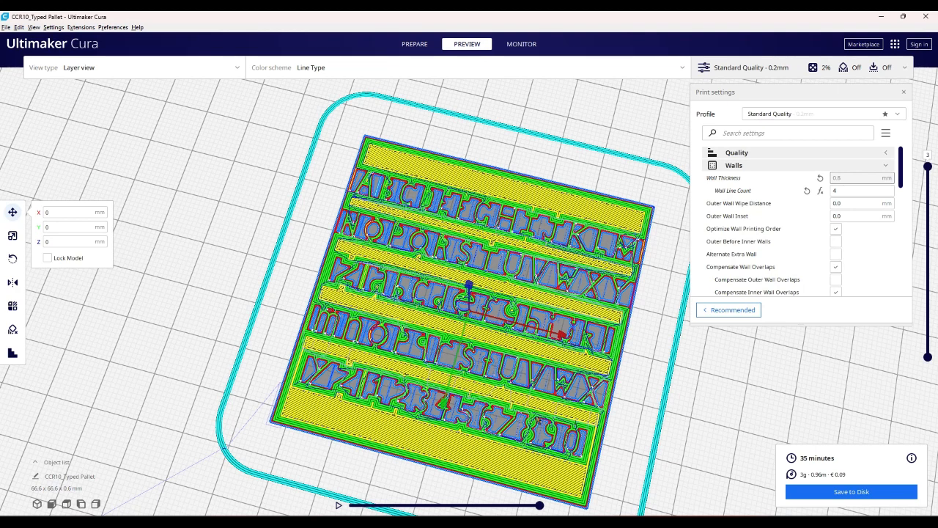
Save the sliced plate to the Fonts For Printing folder as Typed Pallet.gcode and dismiss the save notification.
left_click(837, 493)
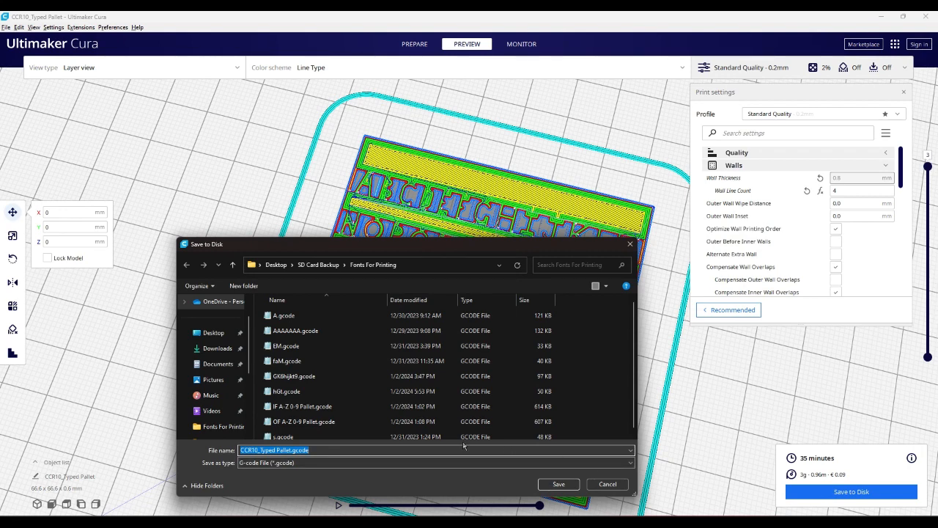
key("Home")
key("Delete")
key("Delete")
key("Delete")
key("Delete")
key("Delete")
key("Delete")
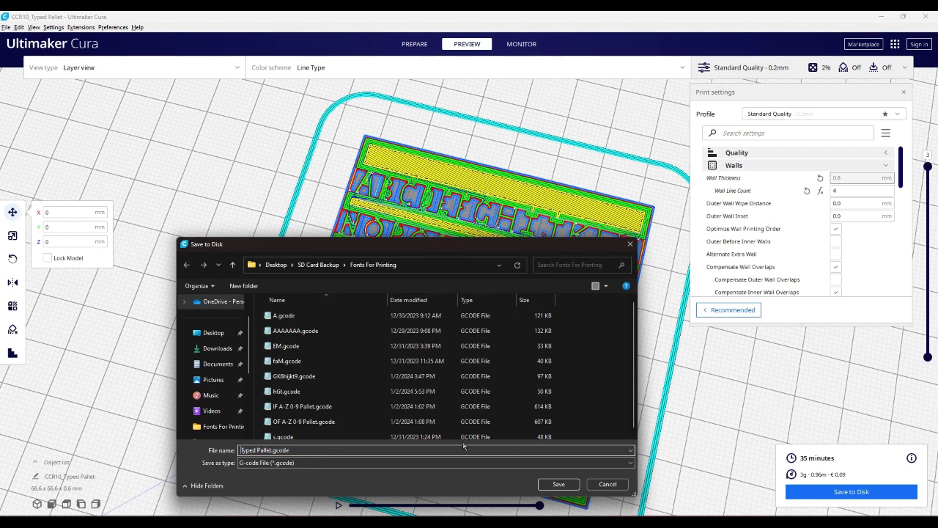
key("Return")
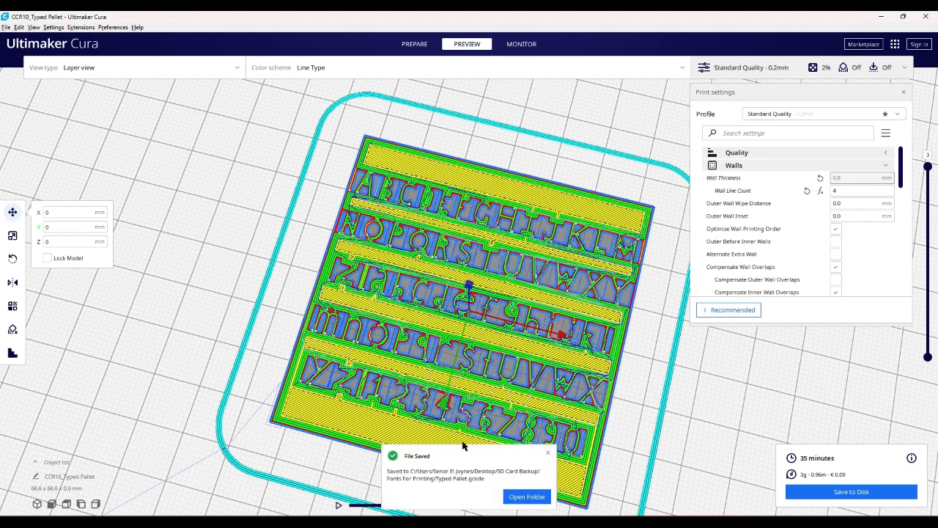
left_click(550, 454)
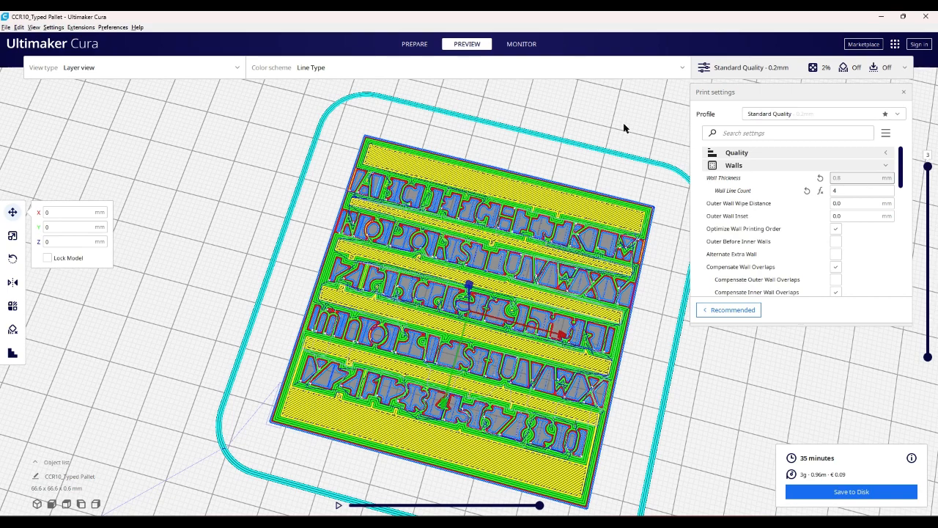
Look over the sliced lettering once more and delete the plate from the build plate.
scroll(357, 363, "up", 3)
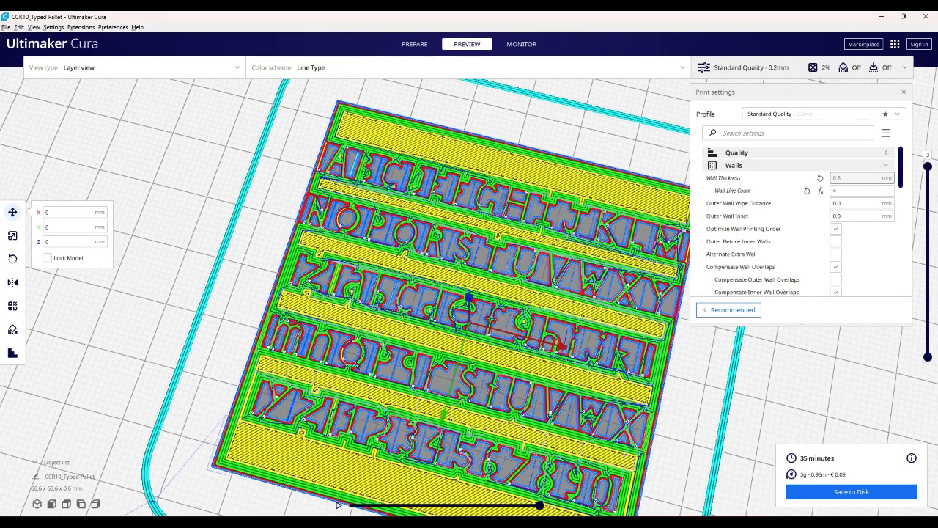
scroll(332, 251, "up", 3)
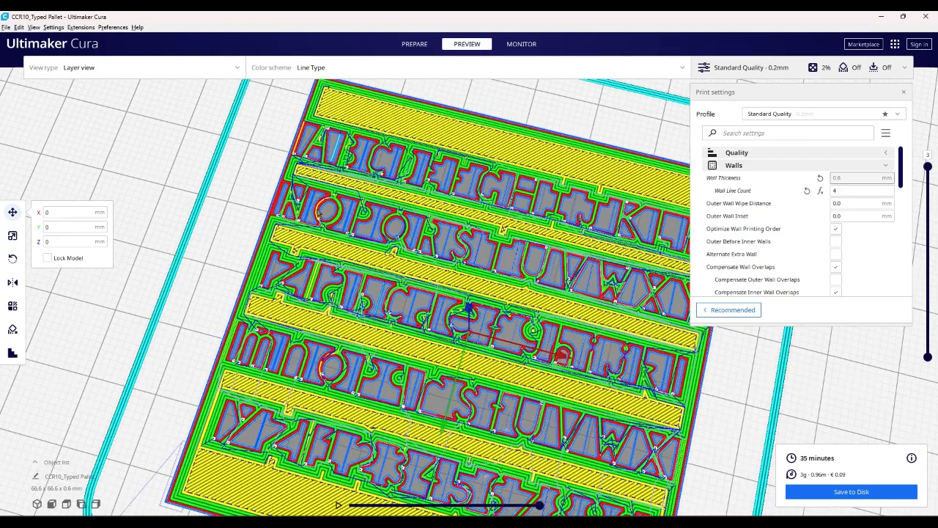
scroll(318, 212, "down", 5)
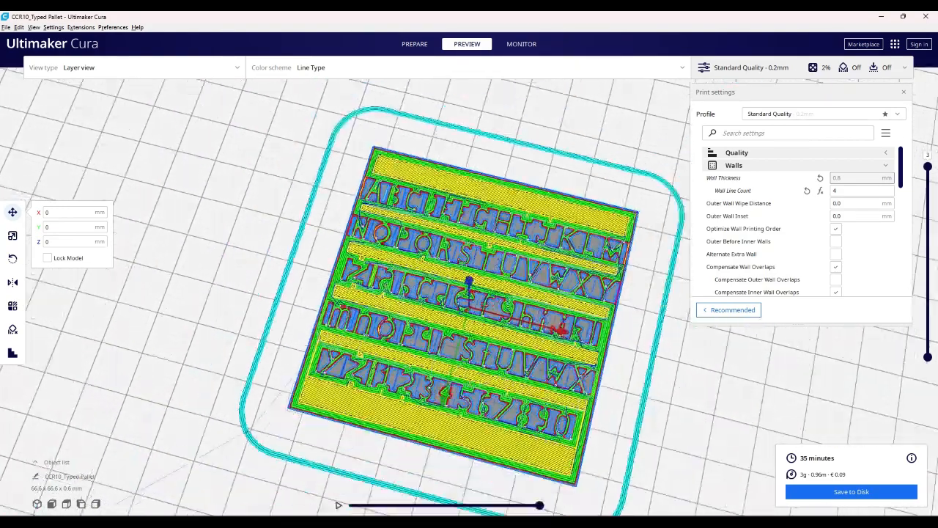
left_click_drag(304, 316, 323, 266)
key("Delete")
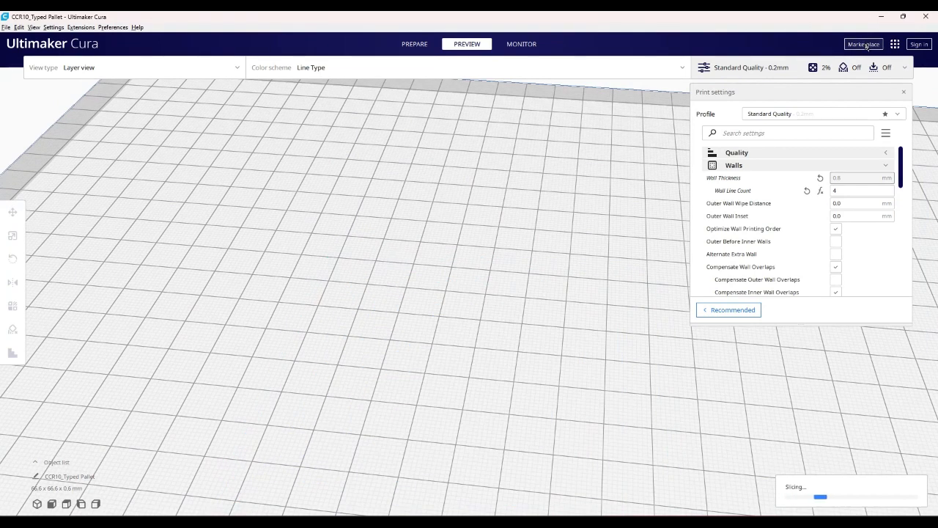